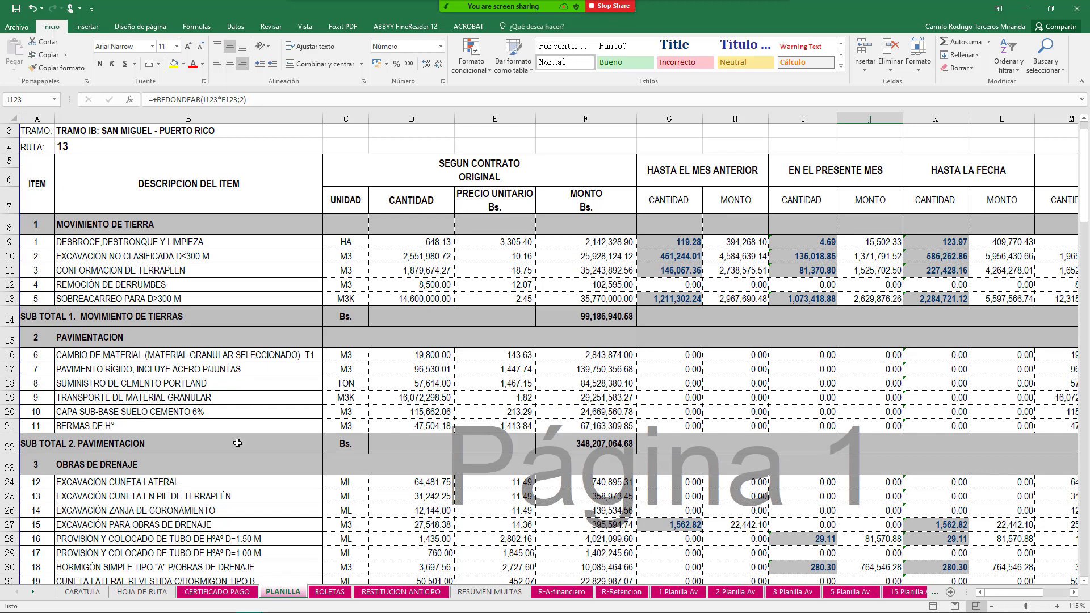
# Review the Movimiento de Tierra items in the payment sheet, checking item 1's description, unit, contract quantity and unit price.
pyautogui.scroll(-1, 237, 443)
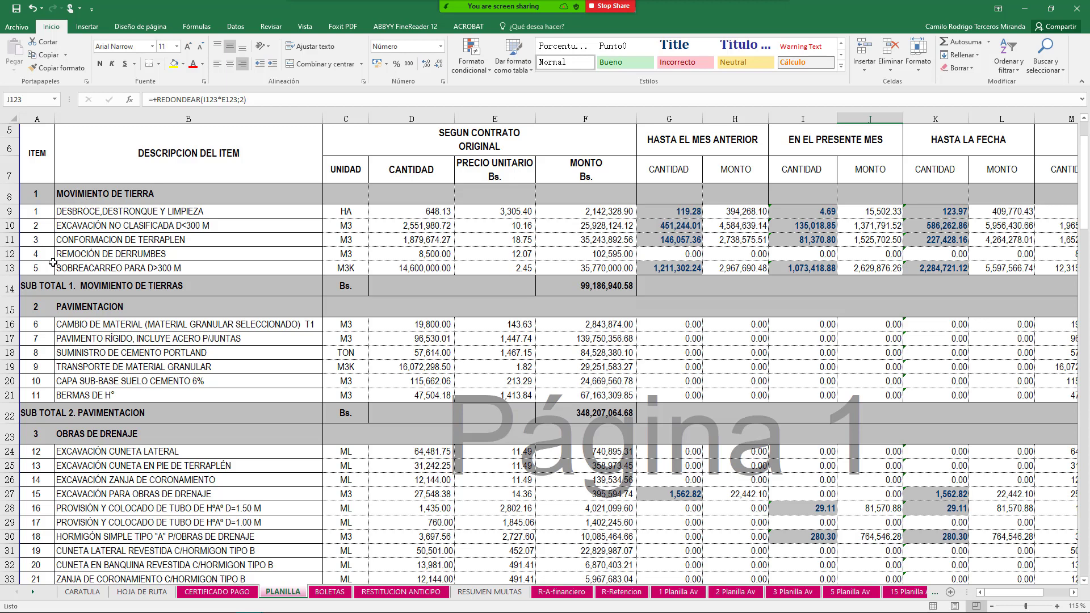
pyautogui.moveTo(5, 211); pyautogui.dragTo(10, 272)
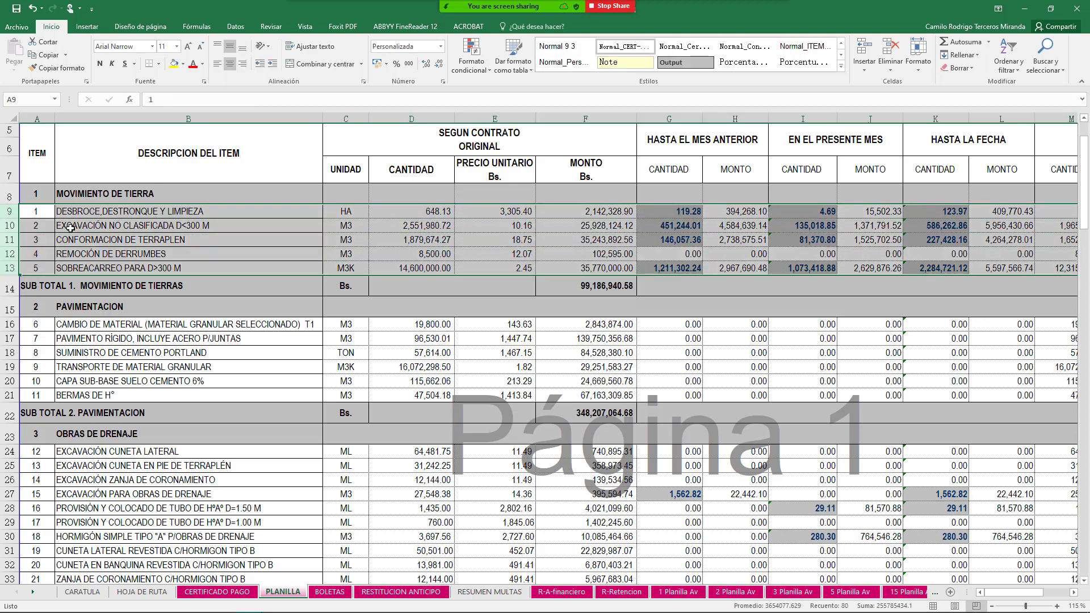
pyautogui.click(71, 227)
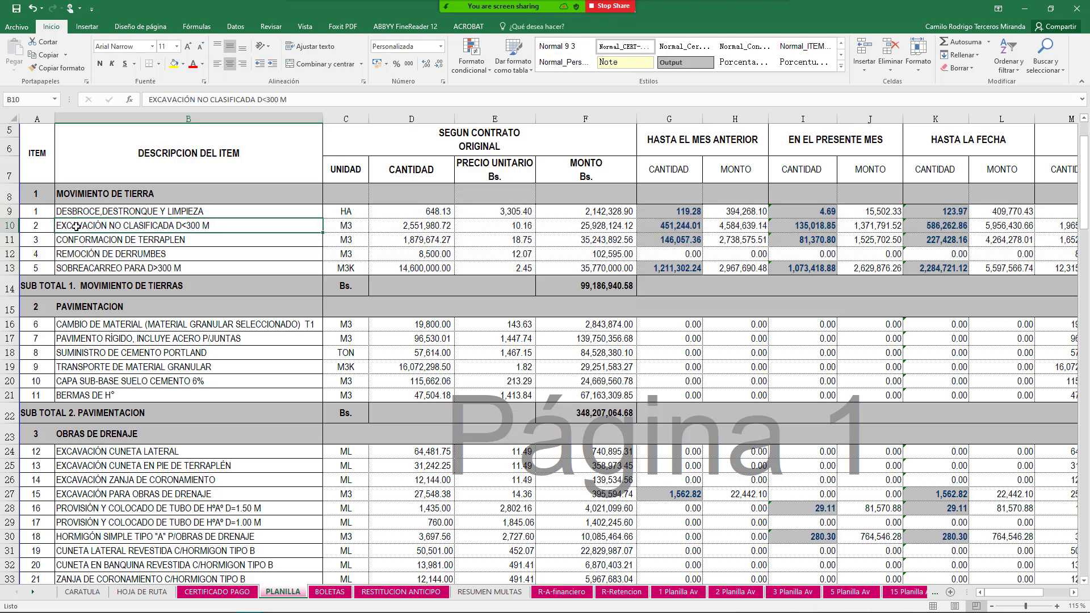
pyautogui.click(111, 211)
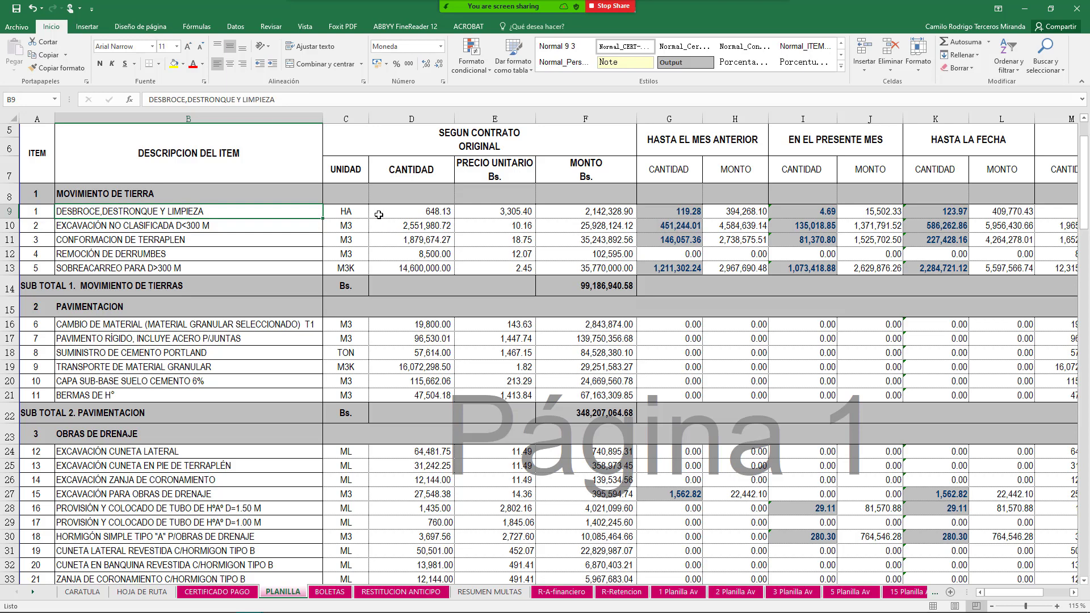
pyautogui.click(351, 213)
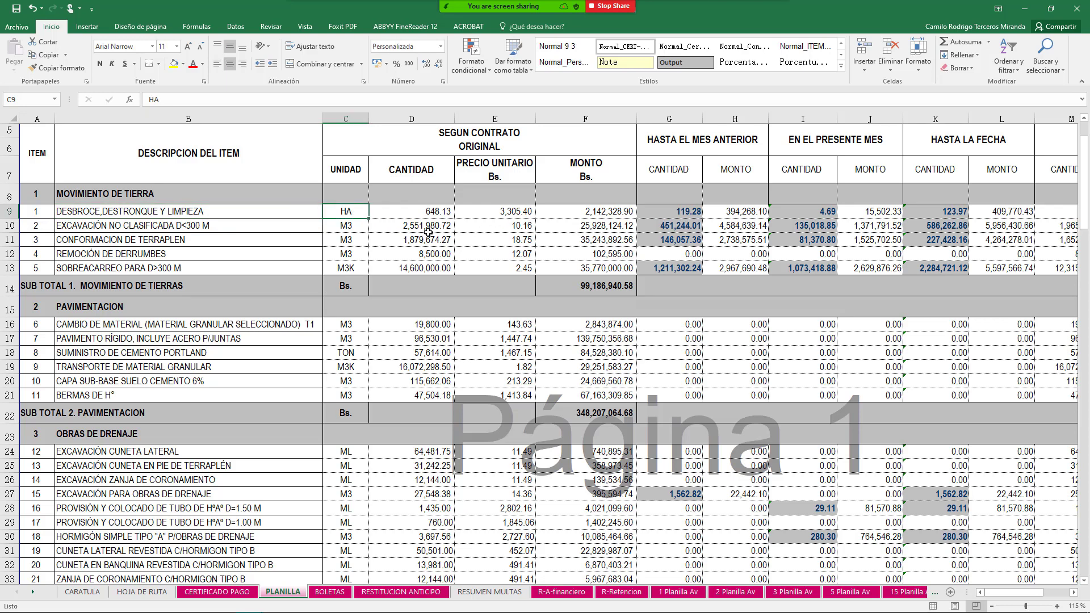
pyautogui.click(414, 215)
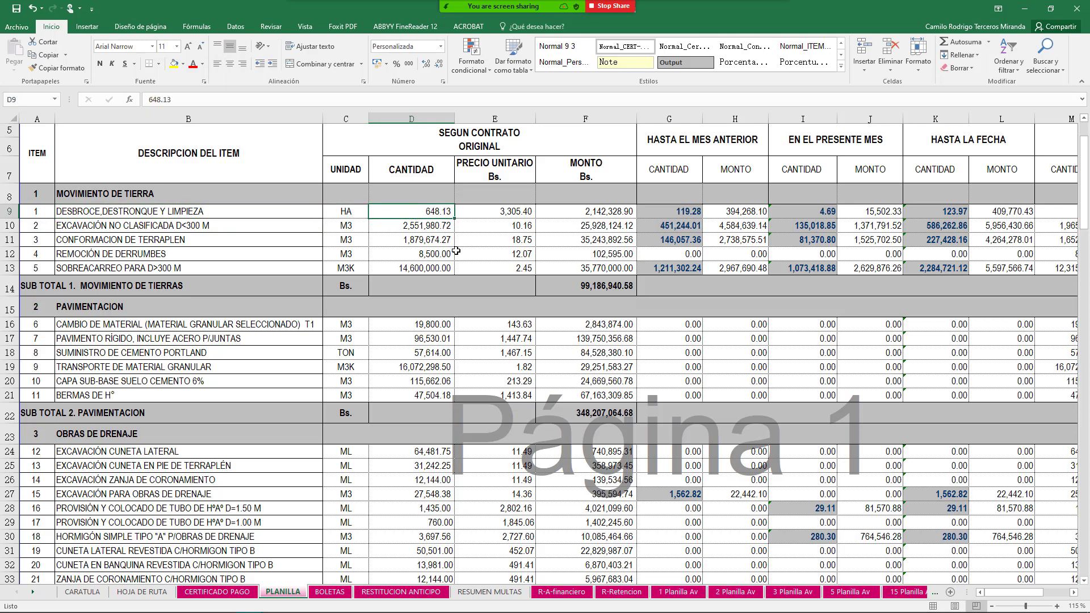
pyautogui.click(502, 214)
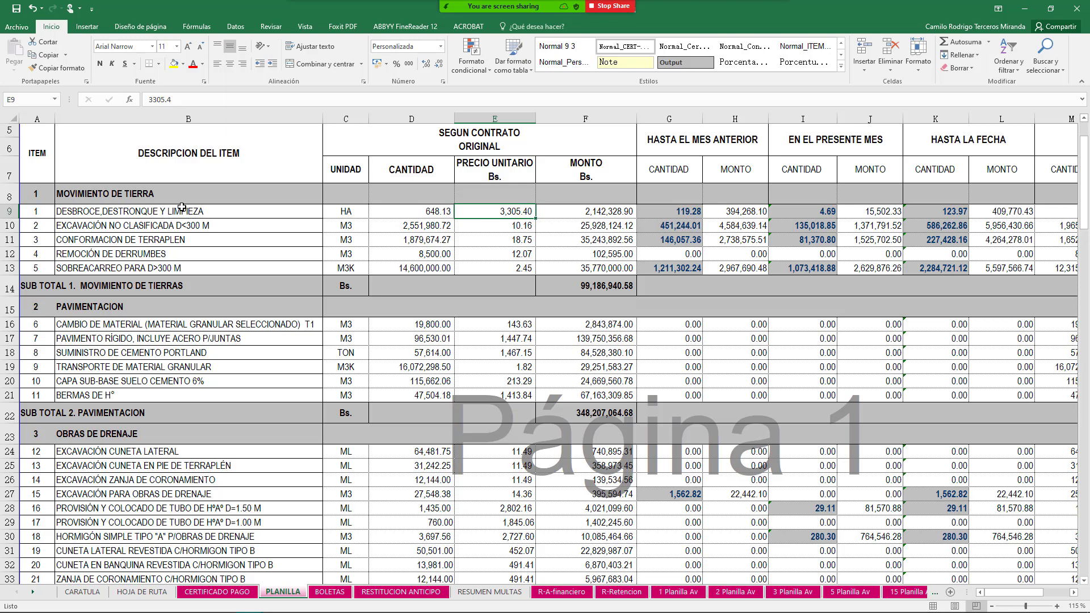
pyautogui.moveTo(207, 216); pyautogui.dragTo(261, 215)
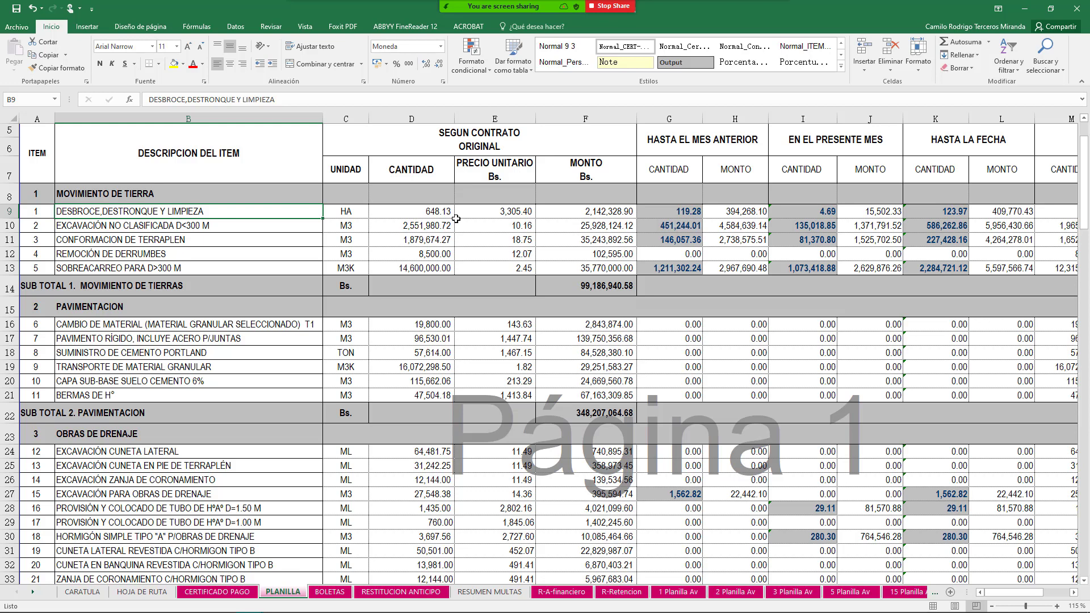
# Switch the screen share to the AutoCAD clearing drawing and view the whole road alignment.
pyautogui.click(567, 14)
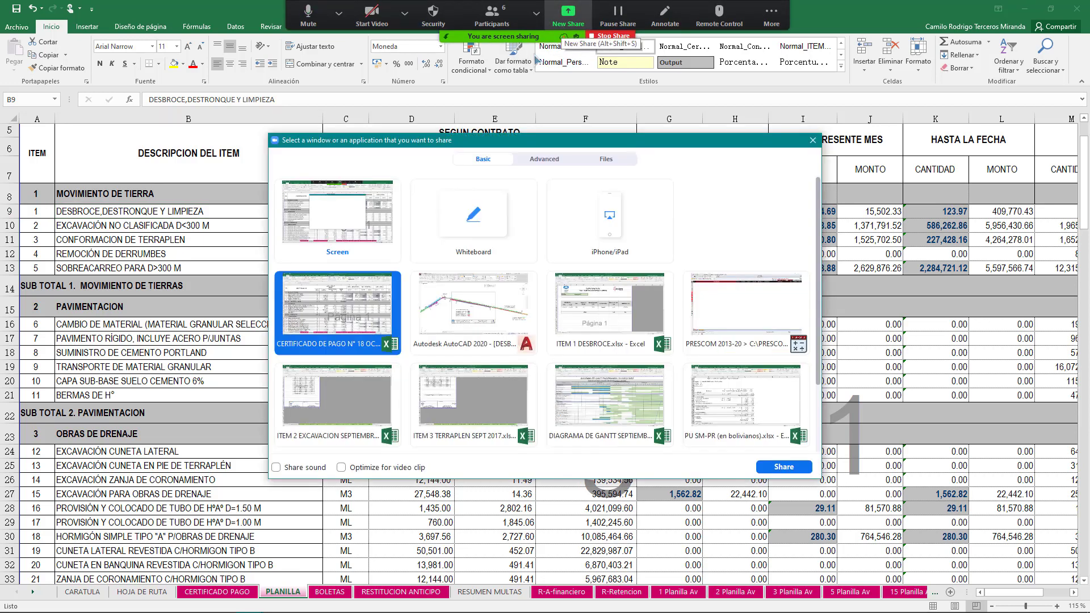
pyautogui.doubleClick(463, 309)
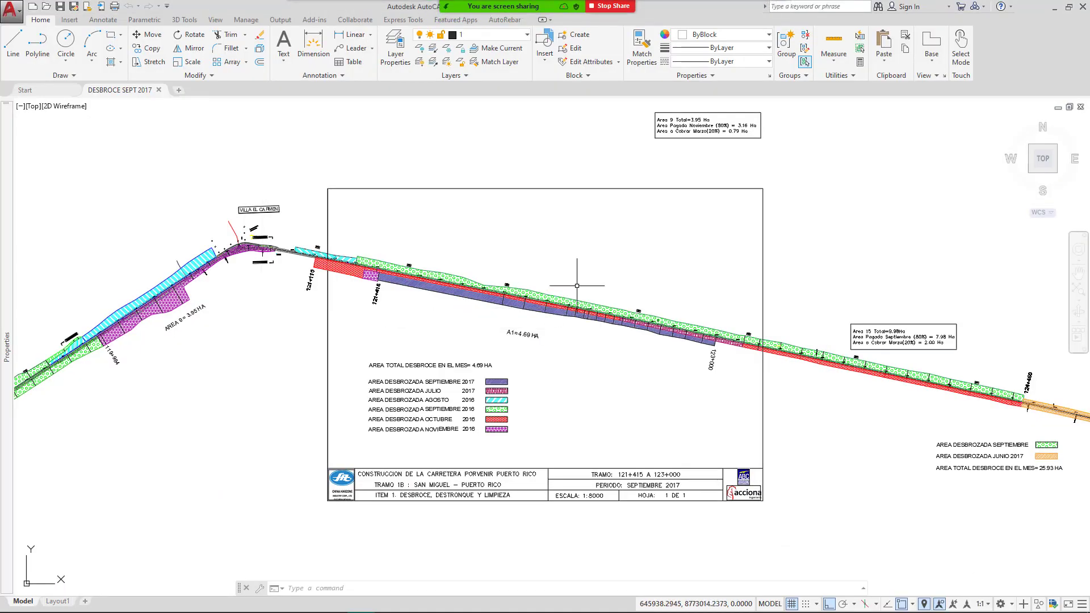
pyautogui.scroll(-5, 576, 285)
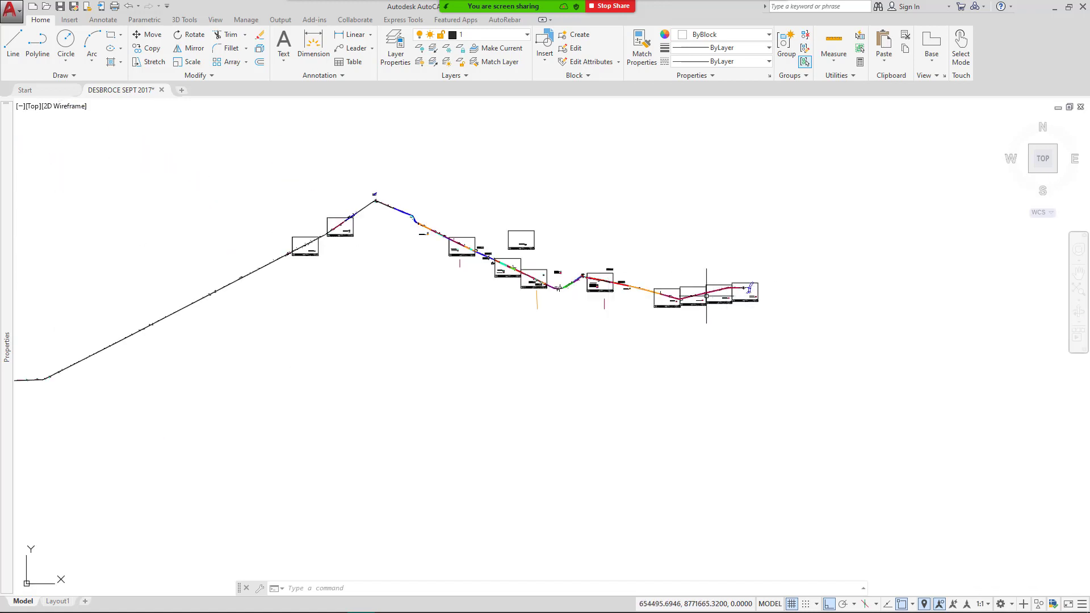
pyautogui.moveTo(348, 236)
pyautogui.mouseDown()
pyautogui.moveTo(575, 235)
pyautogui.moveTo(623, 253)
pyautogui.mouseUp()
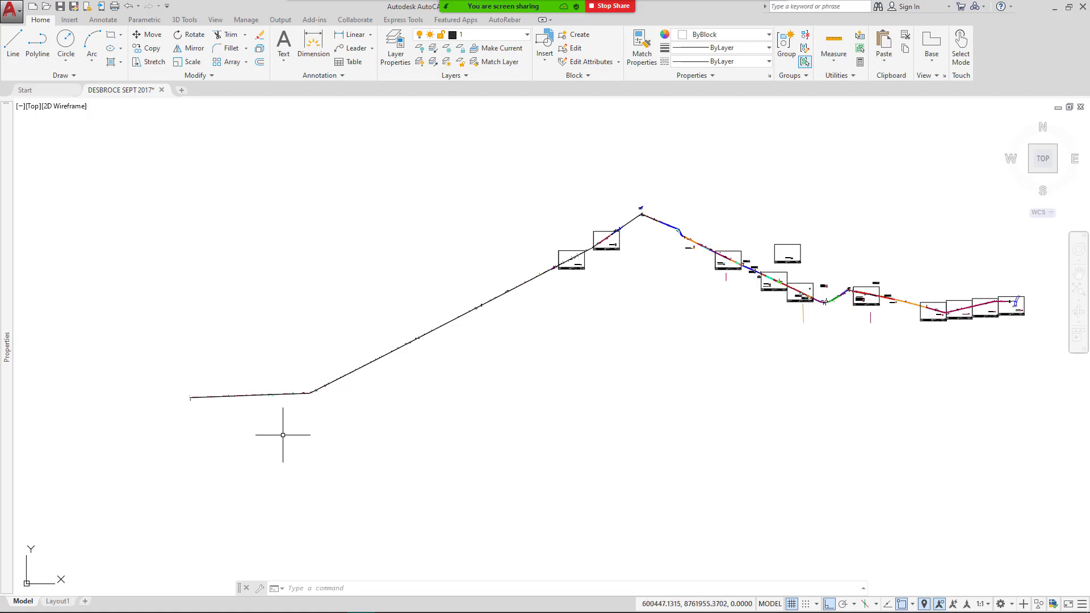
pyautogui.moveTo(344, 424); pyautogui.dragTo(230, 411)
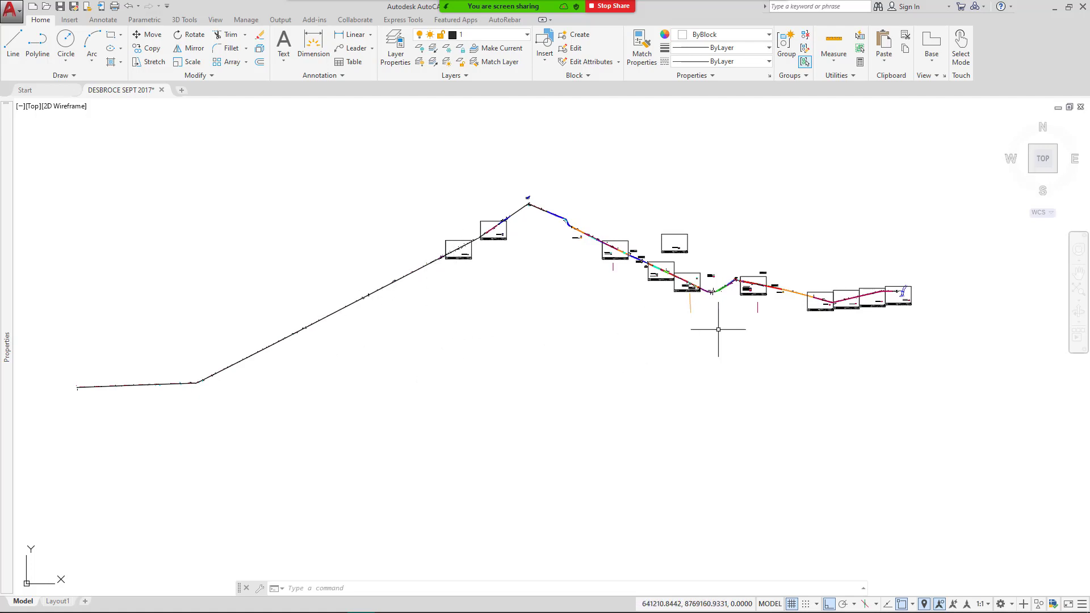
# Examine the cleared areas 10 and 11 on the July 2017 sheet near stations 133+260 and 133+280.
pyautogui.scroll(10, 900, 294)
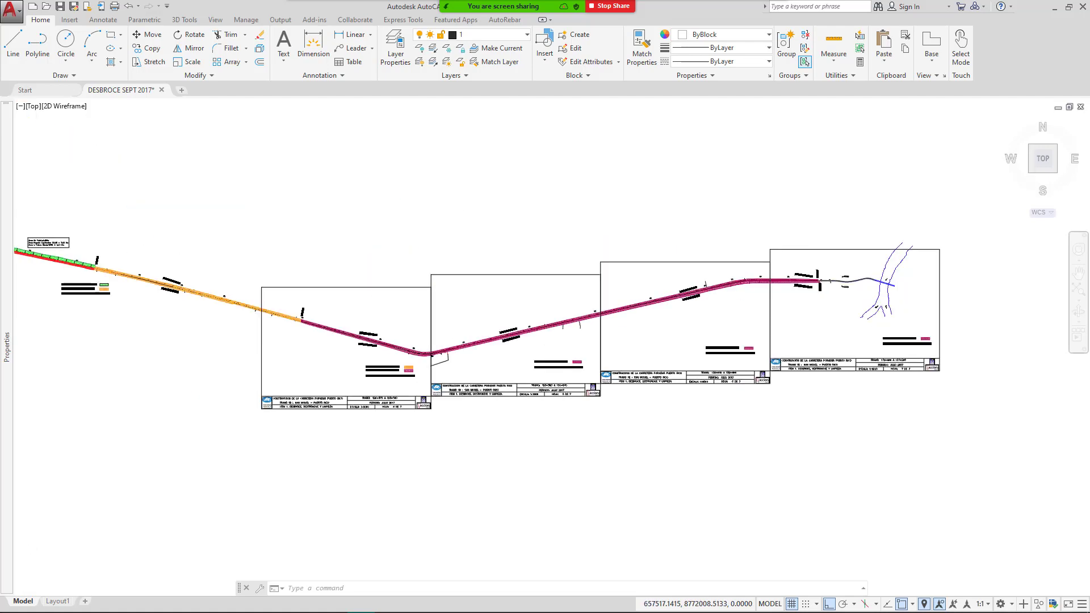
pyautogui.scroll(5, 778, 291)
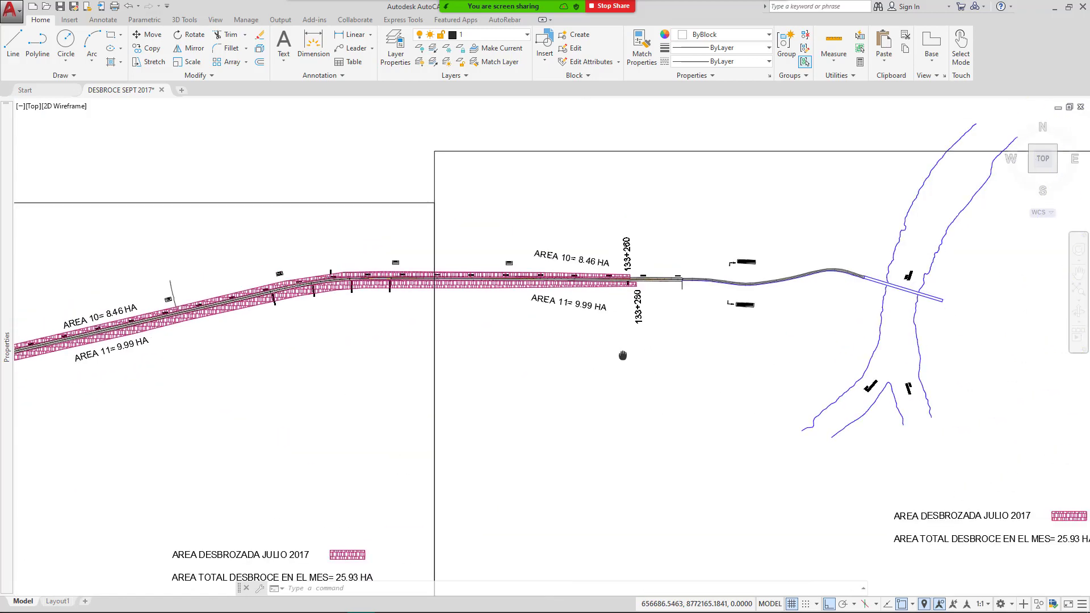
pyautogui.moveTo(693, 496); pyautogui.dragTo(763, 396)
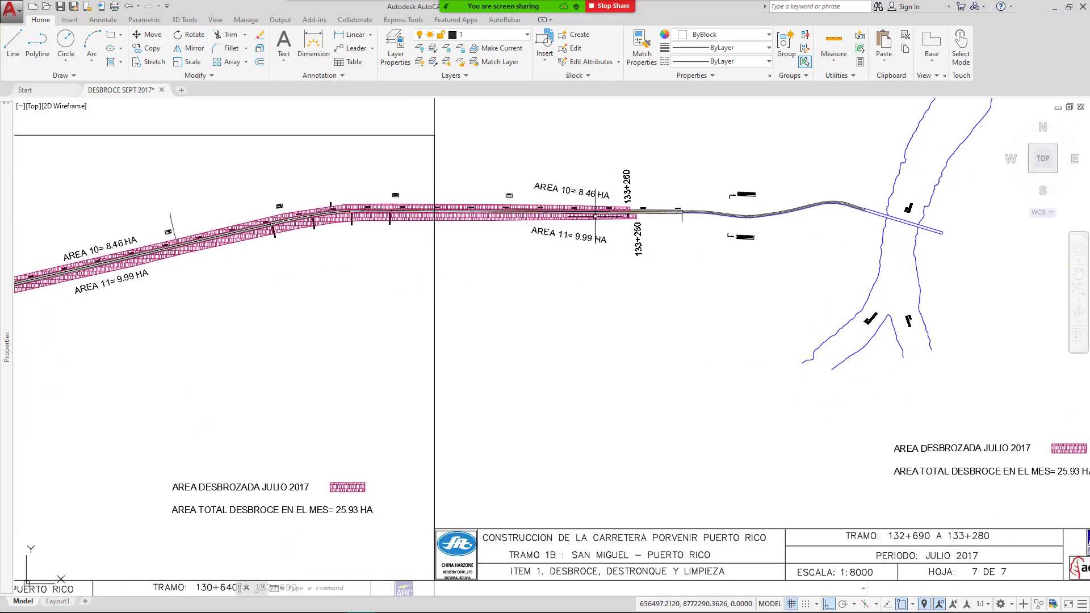
pyautogui.scroll(3, 641, 188)
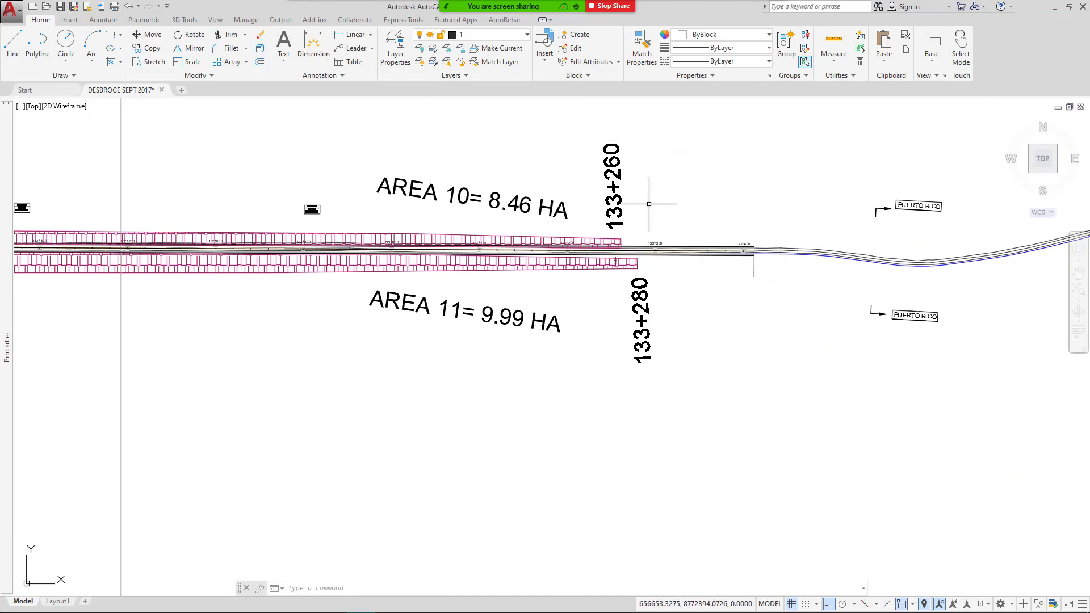
pyautogui.scroll(-4, 644, 320)
pyautogui.moveTo(600, 407); pyautogui.dragTo(656, 359)
pyautogui.moveTo(621, 357); pyautogui.dragTo(425, 417)
pyautogui.scroll(6, 539, 324)
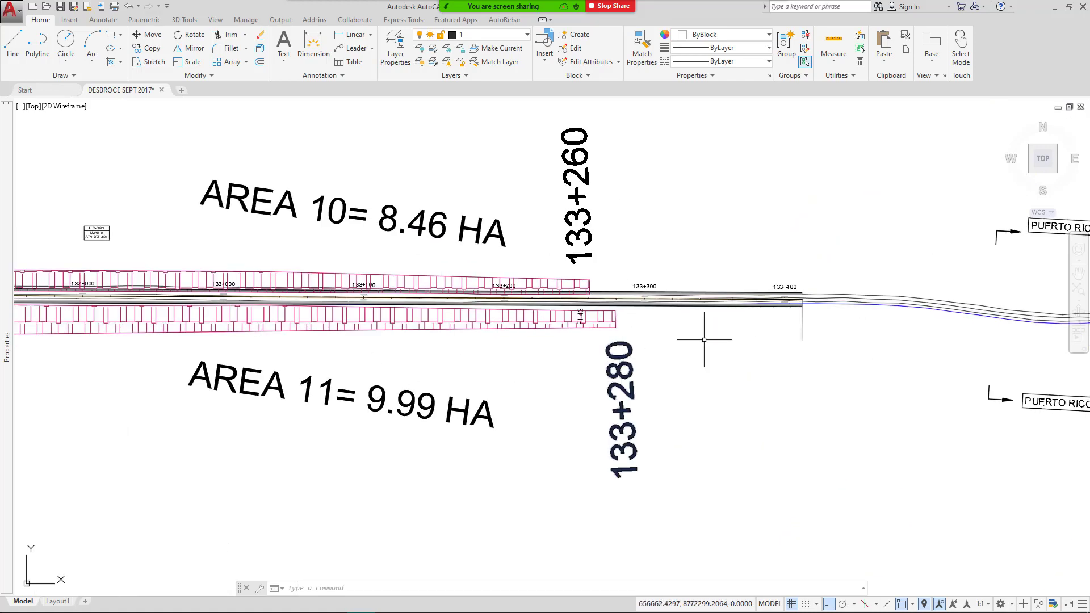
# Examine the eastern end of the road alignment around station 133+400.
pyautogui.moveTo(815, 305); pyautogui.dragTo(660, 331)
pyautogui.scroll(4, 660, 331)
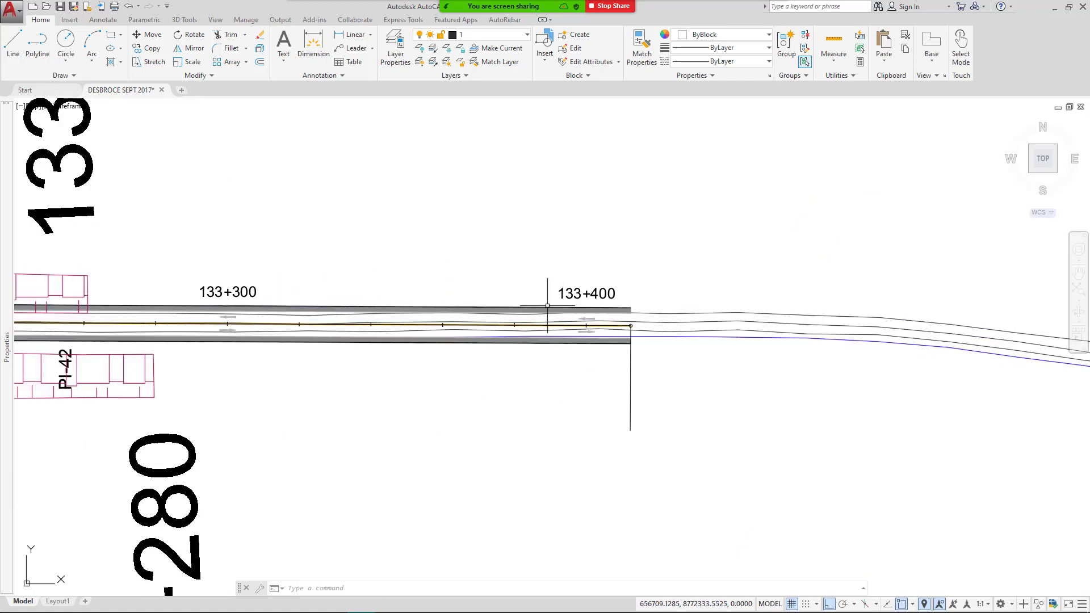
pyautogui.scroll(2, 579, 292)
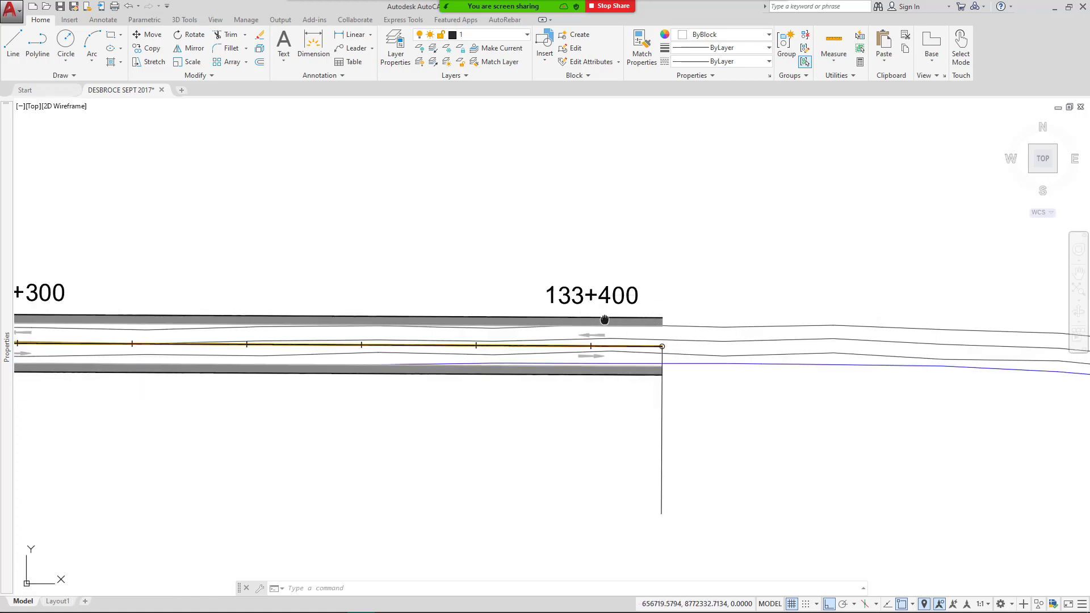
pyautogui.moveTo(576, 295); pyautogui.dragTo(641, 305)
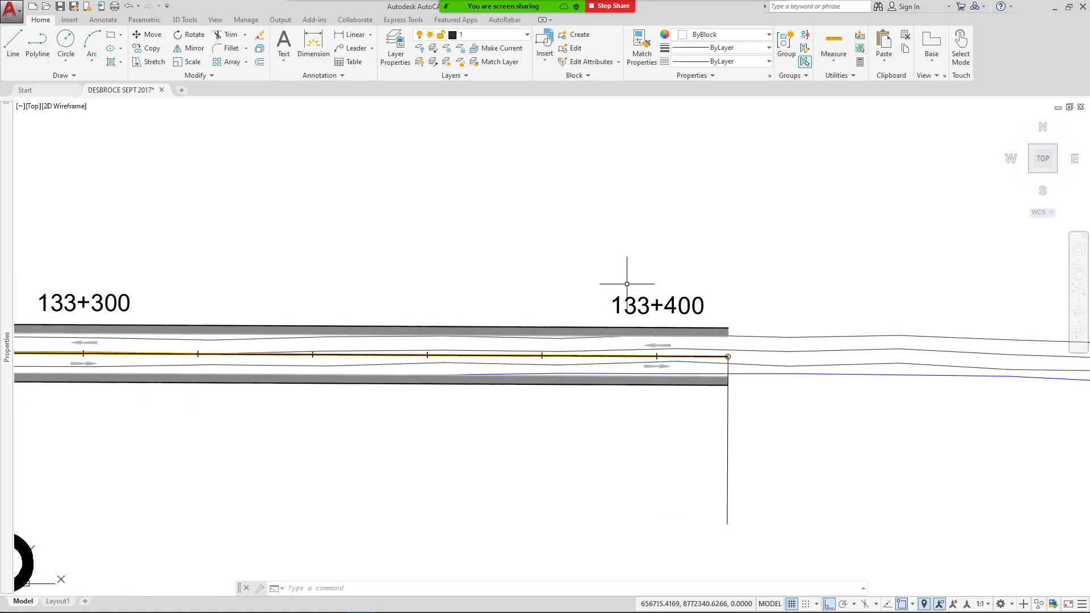
pyautogui.moveTo(622, 315); pyautogui.dragTo(518, 323)
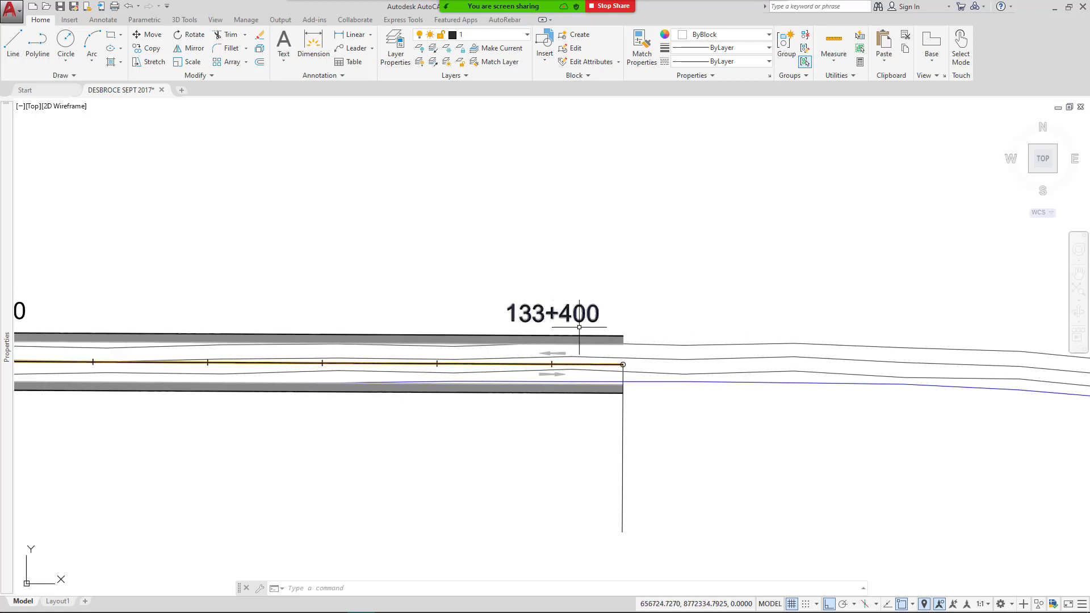
pyautogui.moveTo(555, 329); pyautogui.dragTo(590, 321)
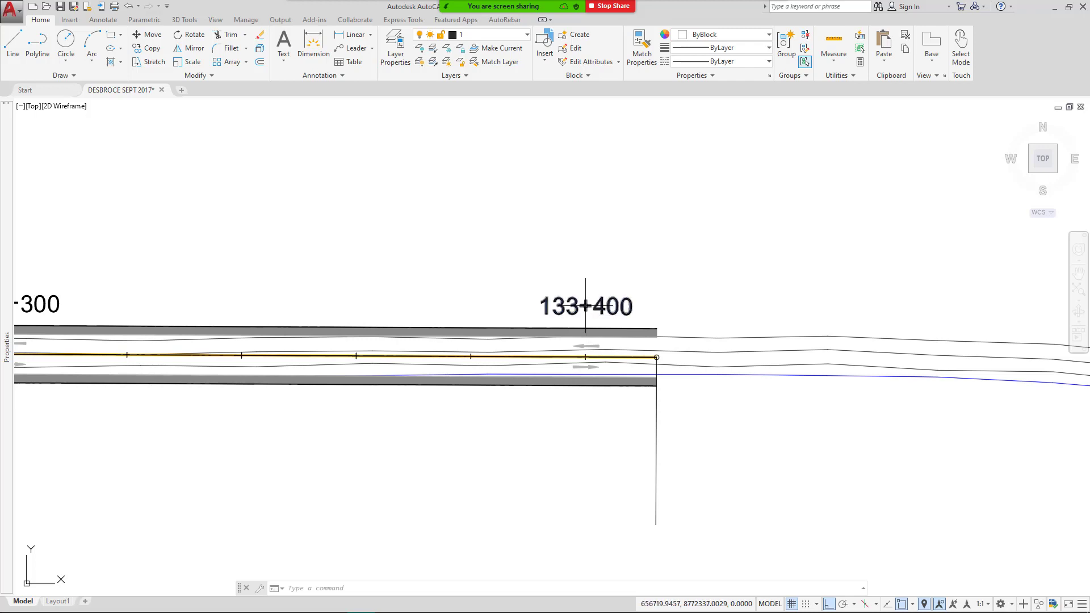
pyautogui.scroll(-1, 714, 335)
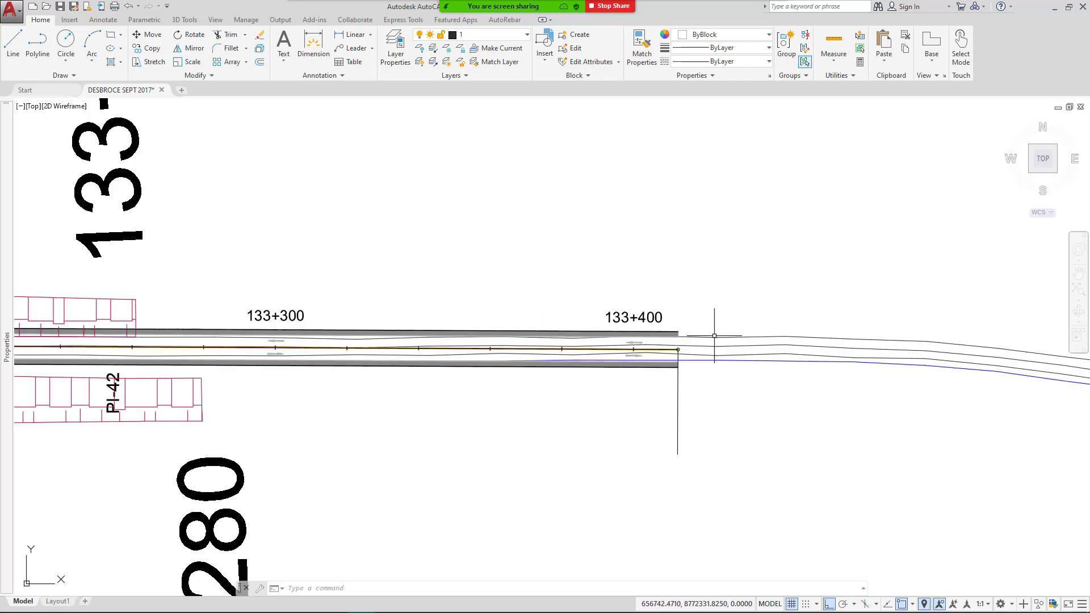
# Follow the alignment westward from station 133+400, past the sheet frames, to the stretch near its western start.
pyautogui.scroll(-6, 714, 336)
pyautogui.moveTo(806, 376); pyautogui.dragTo(712, 393)
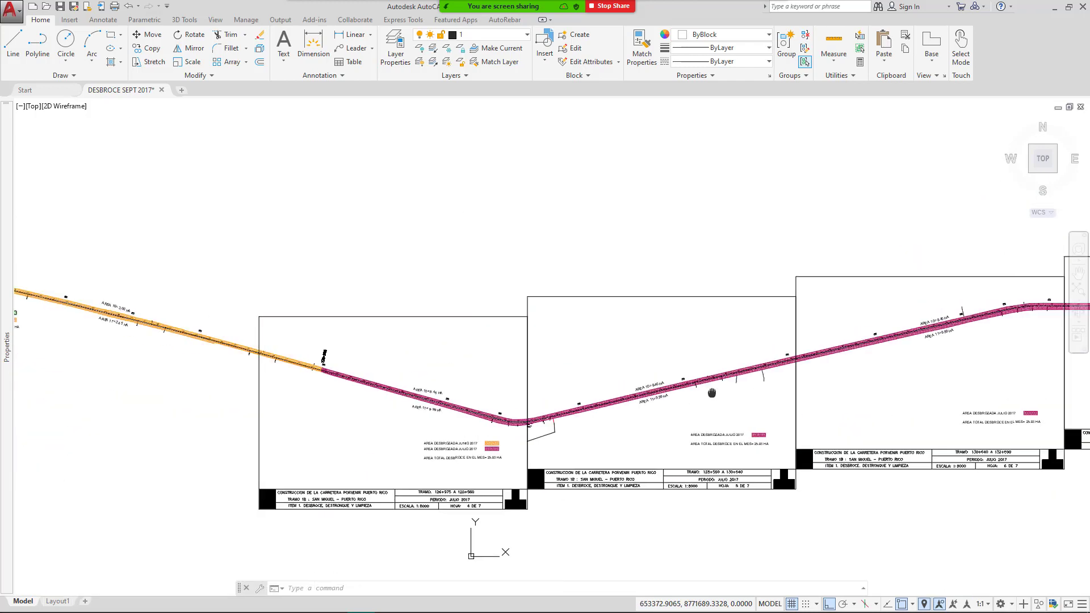
pyautogui.moveTo(321, 422); pyautogui.dragTo(718, 382)
pyautogui.scroll(-4, 718, 379)
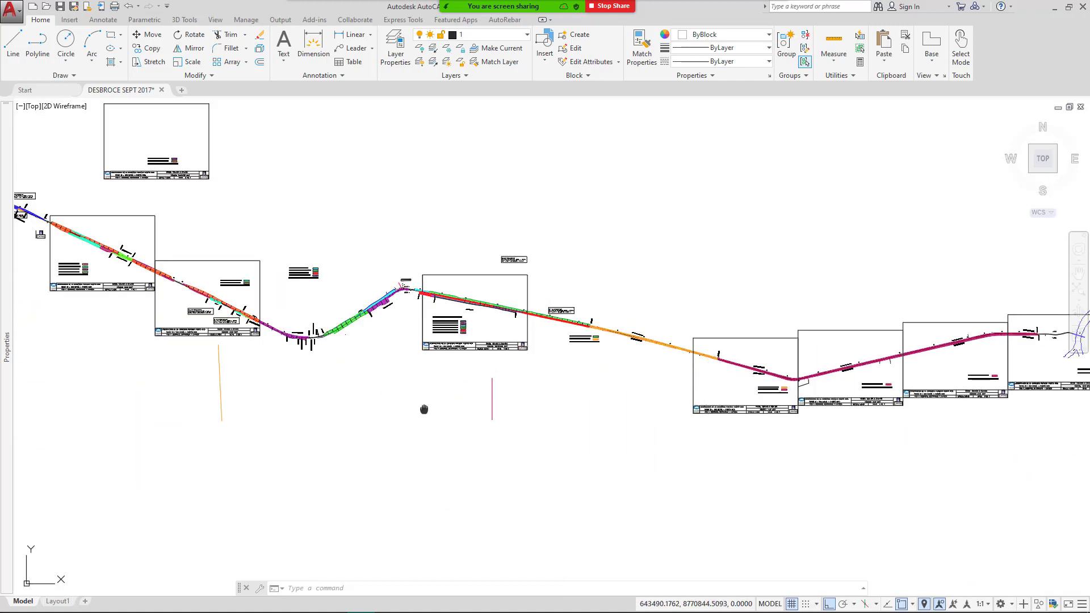
pyautogui.moveTo(424, 410); pyautogui.dragTo(837, 434)
pyautogui.moveTo(337, 406); pyautogui.dragTo(740, 410)
pyautogui.scroll(-4, 712, 393)
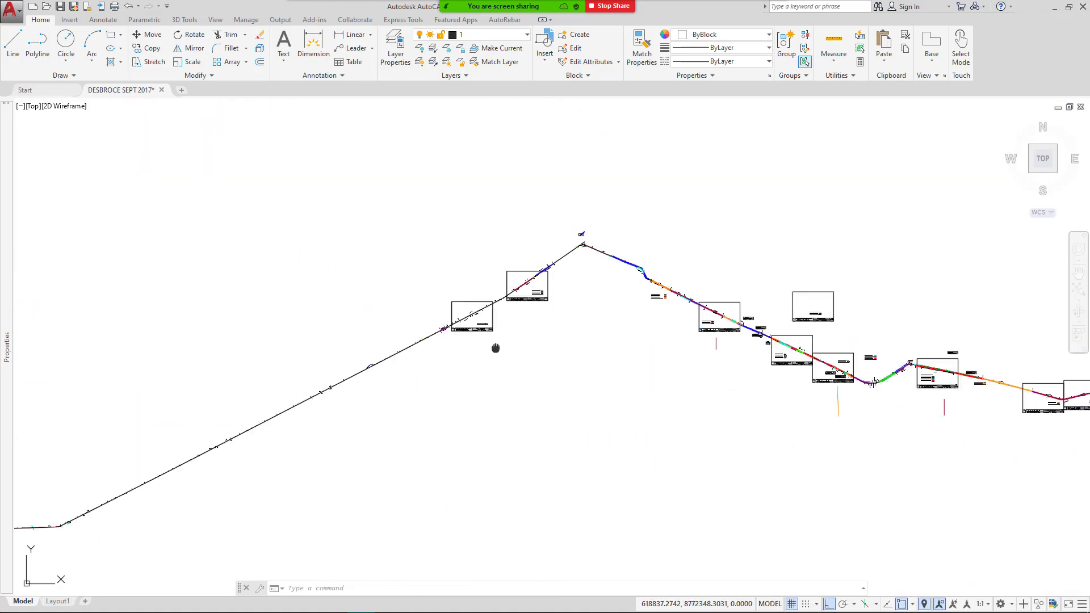
pyautogui.moveTo(496, 348); pyautogui.dragTo(777, 240)
pyautogui.scroll(4, 341, 433)
pyautogui.scroll(2, 255, 448)
pyautogui.moveTo(231, 425); pyautogui.dragTo(573, 385)
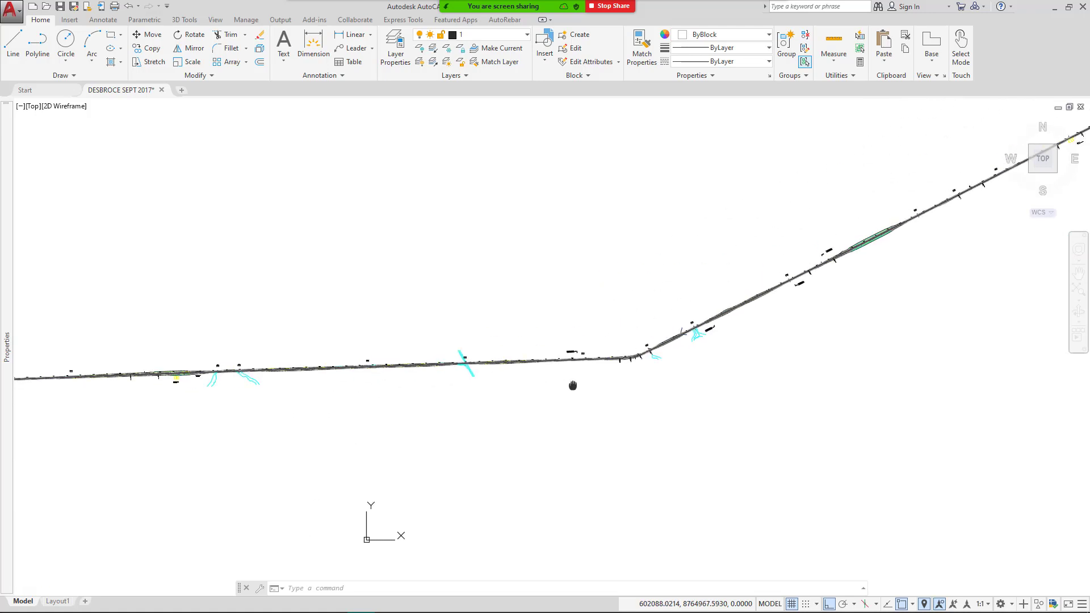
# Examine the road's centreline, lanes and shoulders in plan near station 71+700.
pyautogui.scroll(5, 401, 382)
pyautogui.scroll(2, 402, 311)
pyautogui.scroll(3, 402, 309)
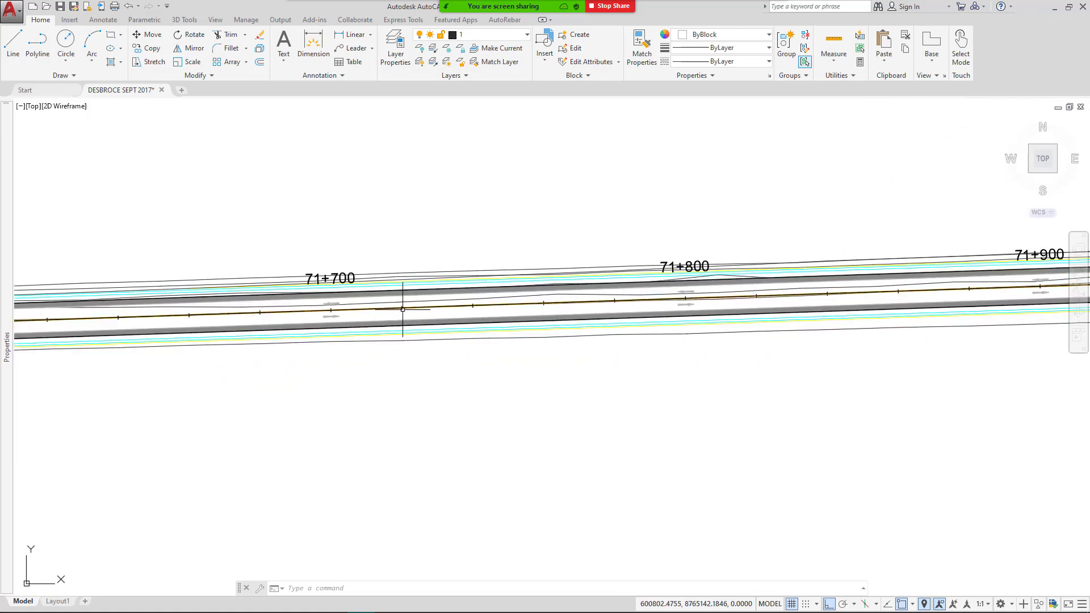
pyautogui.scroll(4, 420, 315)
pyautogui.scroll(2, 381, 292)
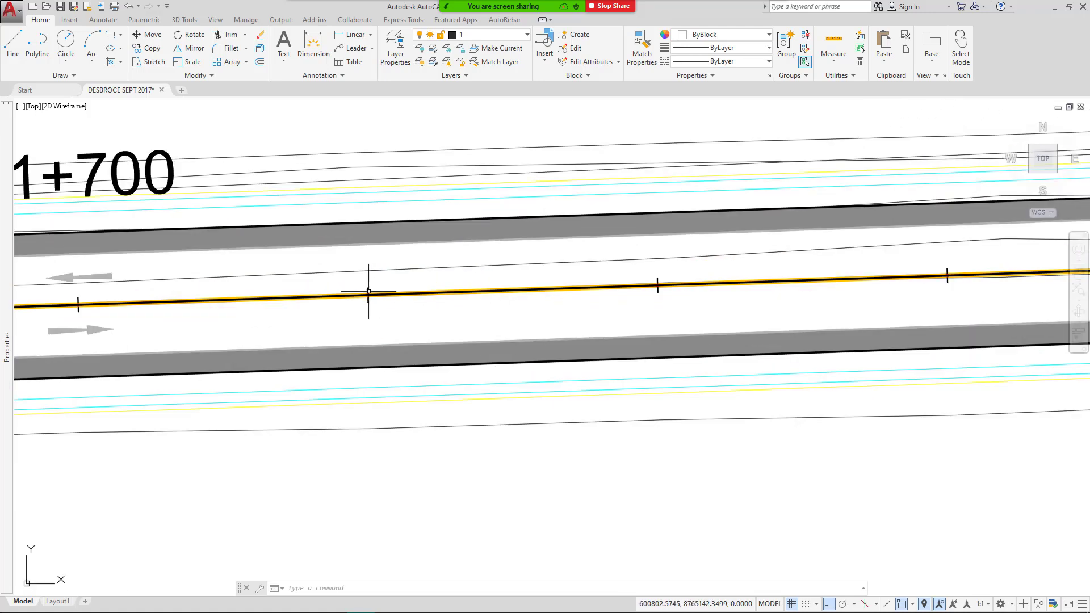
pyautogui.moveTo(373, 297); pyautogui.dragTo(506, 335)
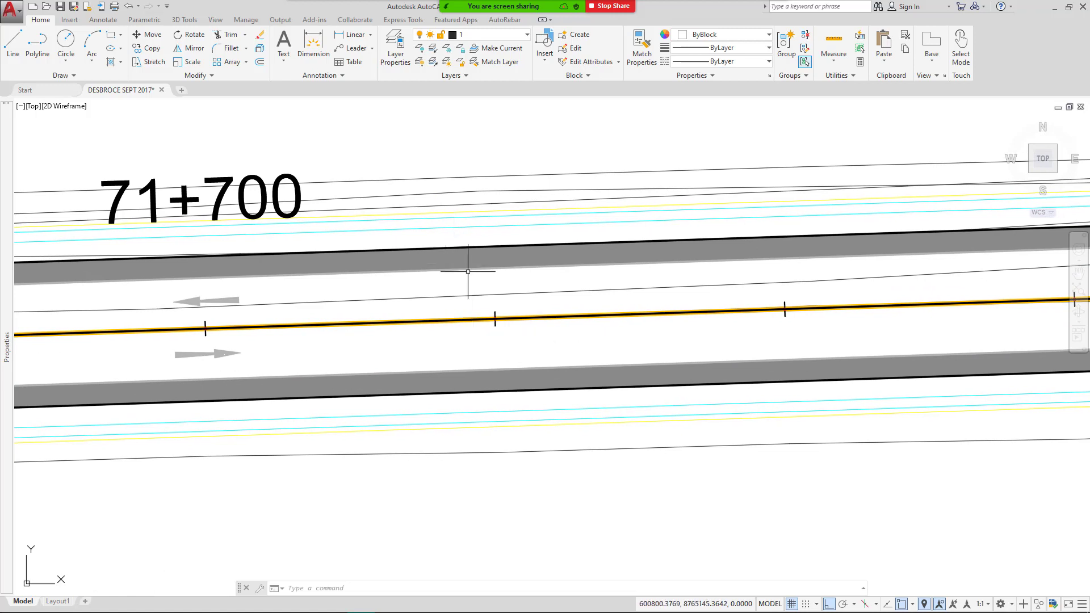
pyautogui.click(370, 36)
pyautogui.click(345, 53)
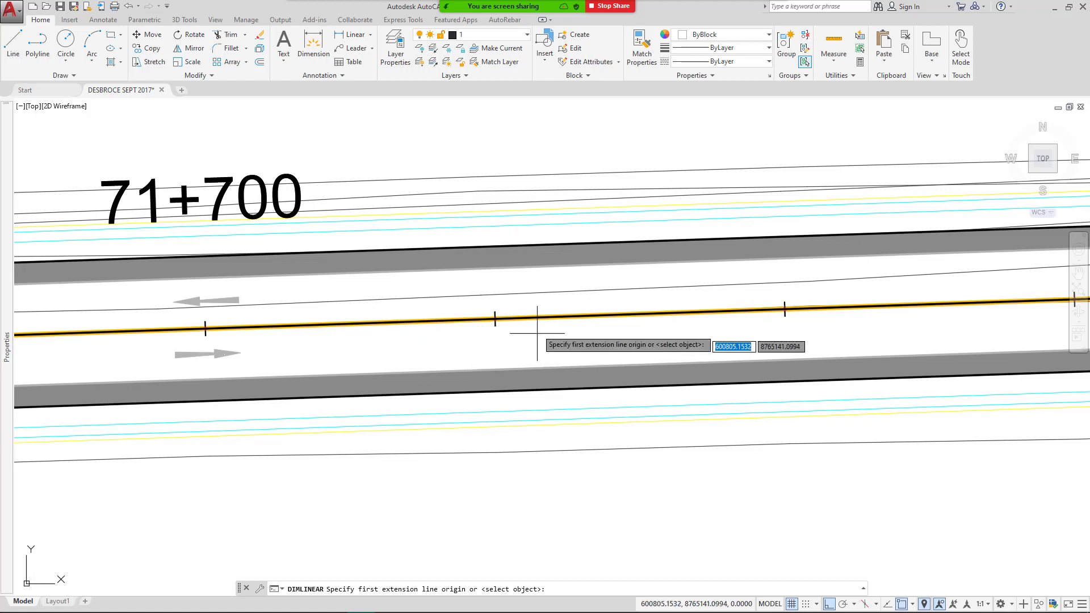
pyautogui.scroll(4, 495, 337)
pyautogui.click(495, 338)
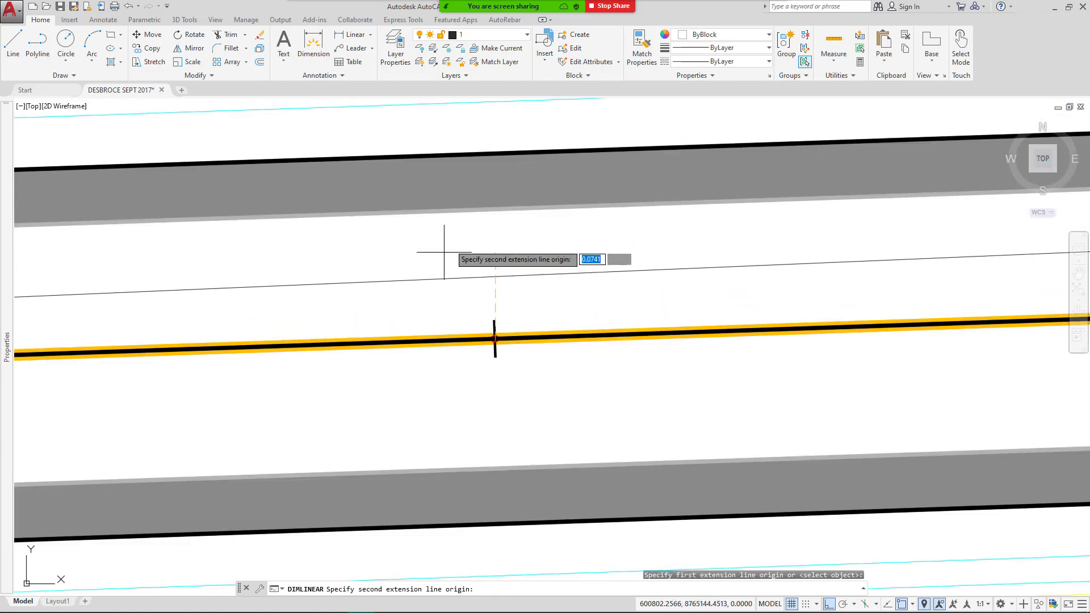
pyautogui.click(494, 210)
pyautogui.scroll(2, 532, 292)
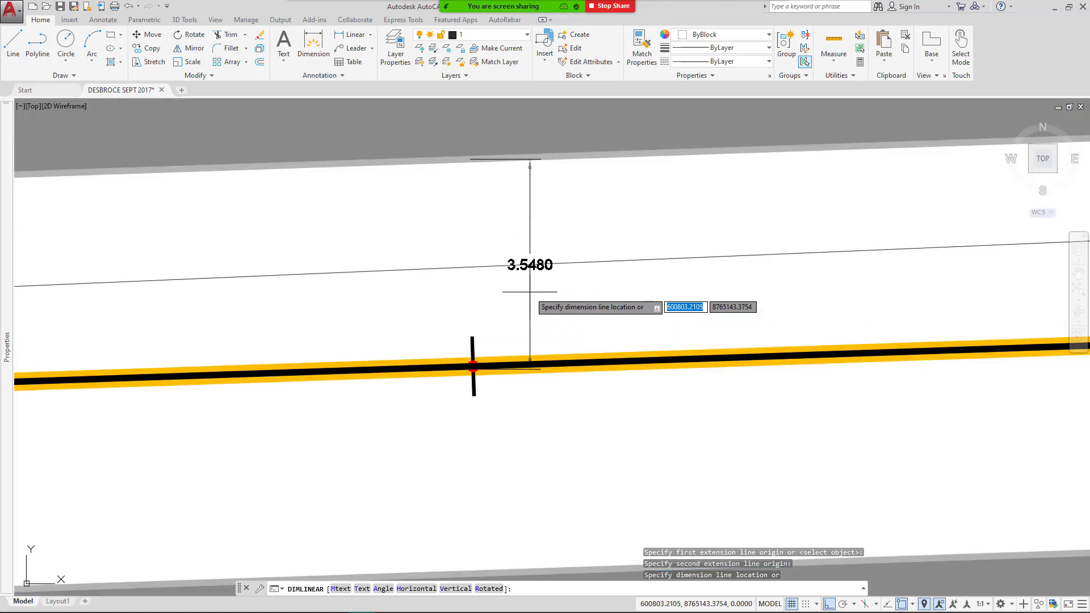
# Measure the northern lane's width perpendicular to the road with an aligned dimension from the centreline to the shoulder edge, with ortho off.
pyautogui.click(371, 38)
pyautogui.click(355, 79)
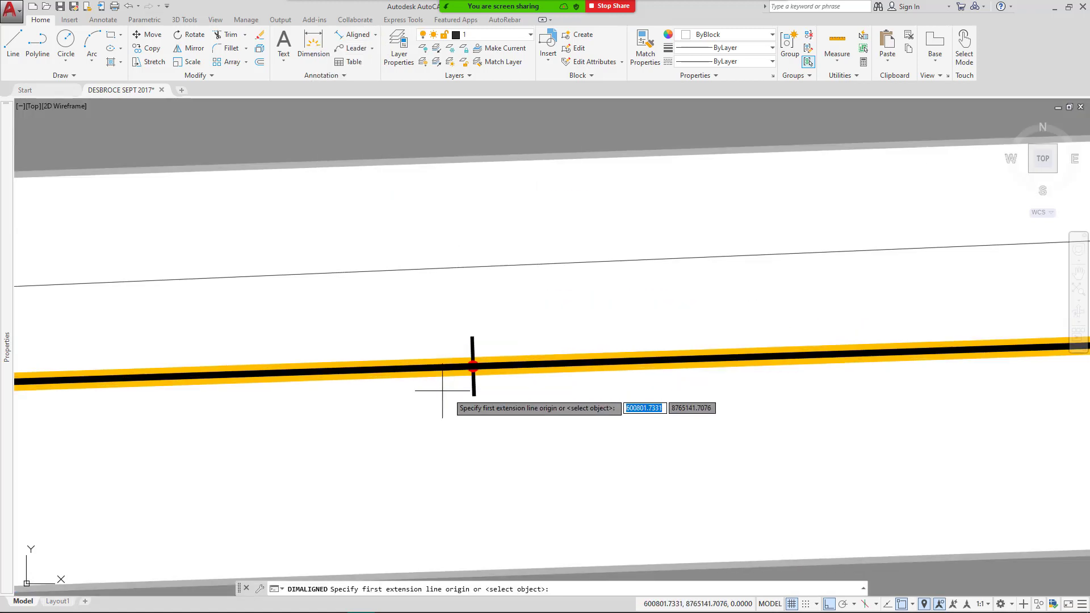
pyautogui.click(469, 369)
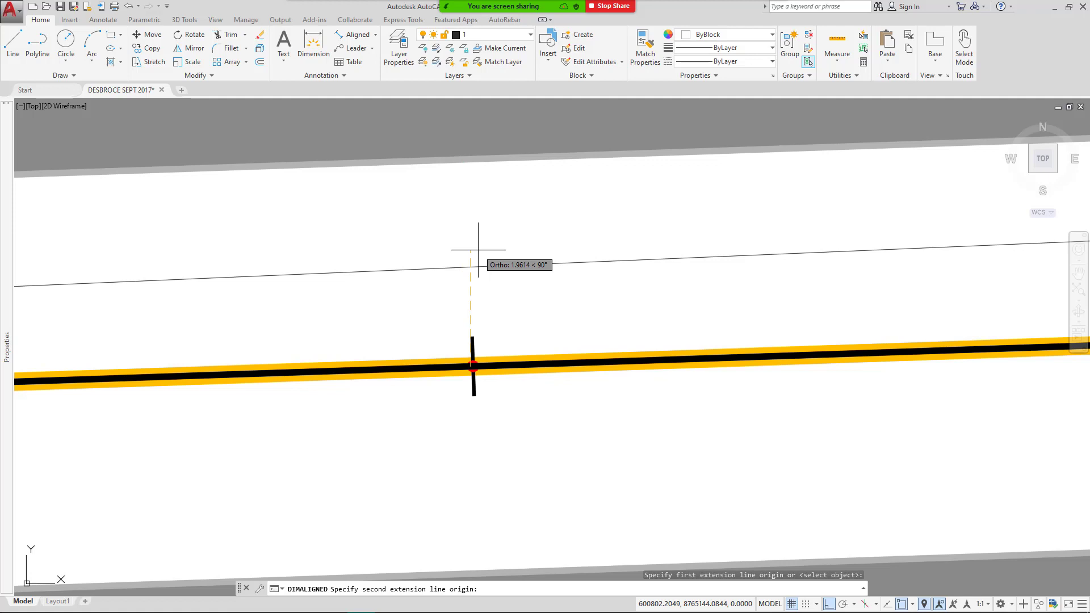
pyautogui.press('F8')
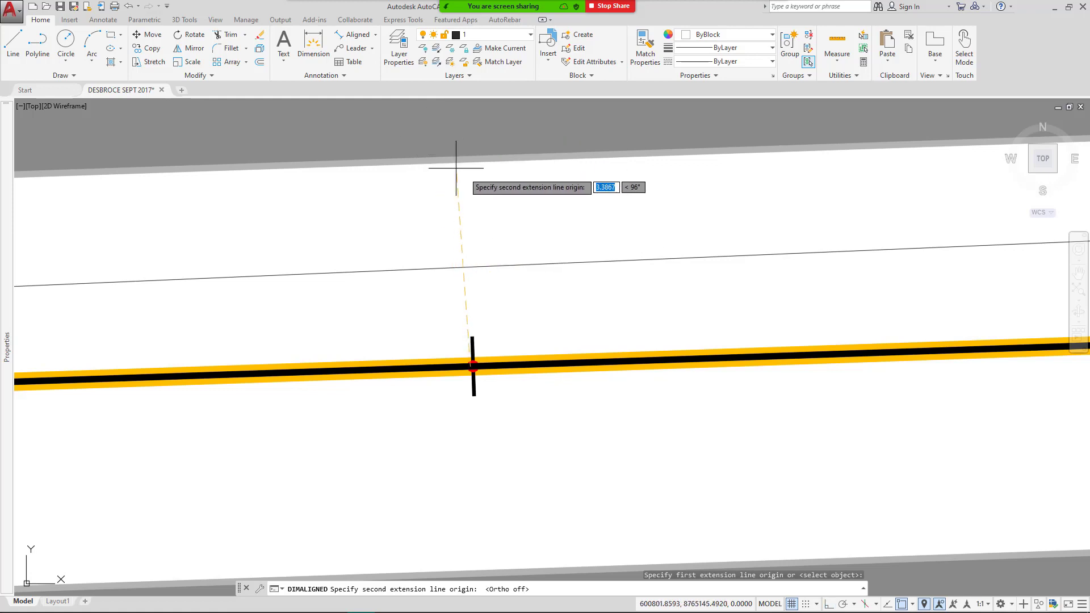
pyautogui.click(462, 160)
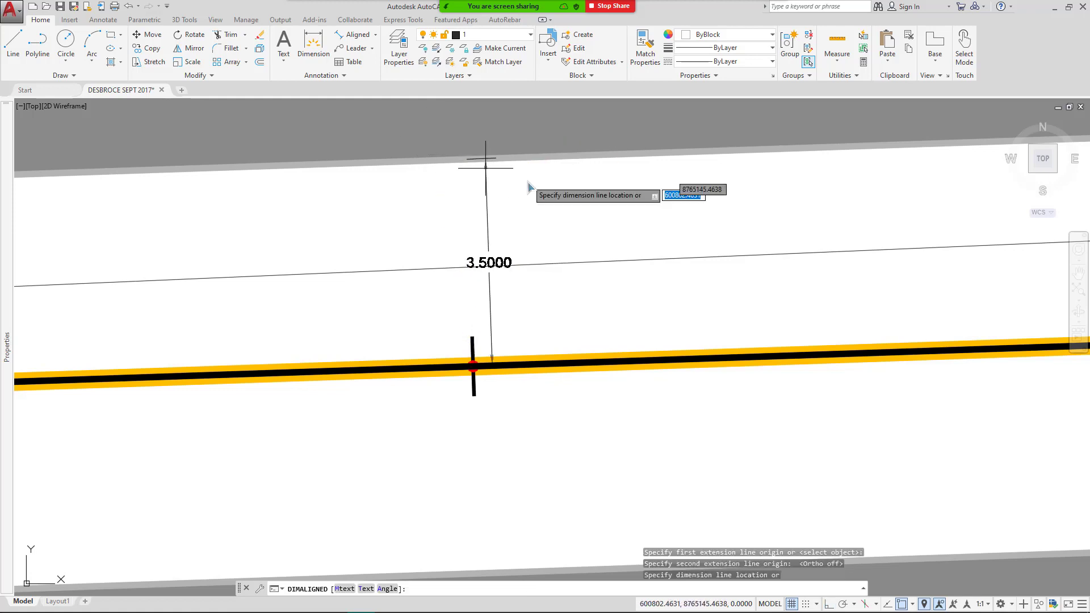
pyautogui.scroll(-4, 555, 199)
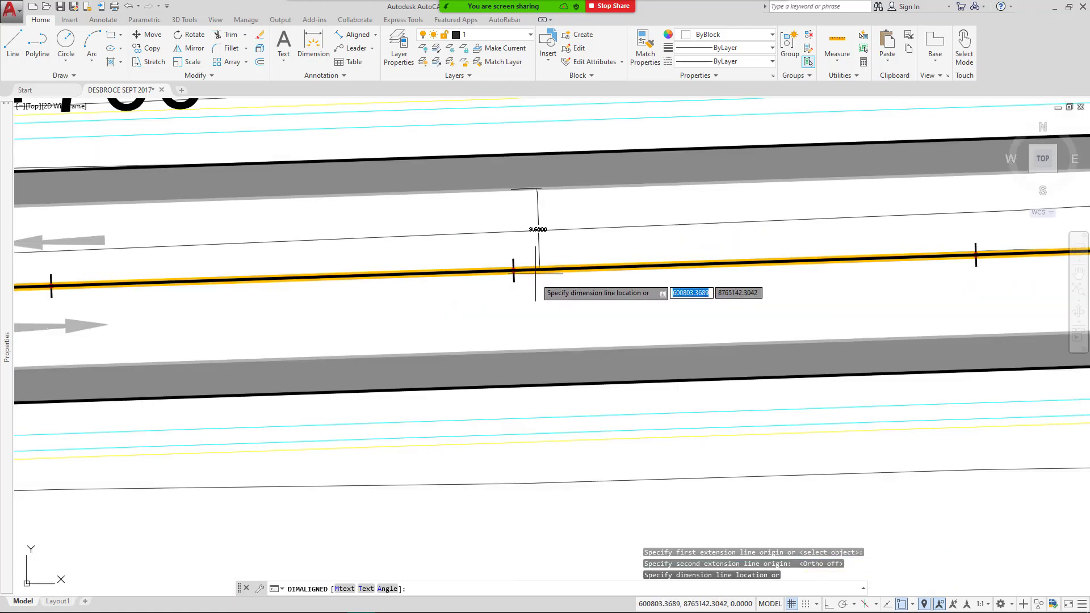
pyautogui.press('Escape')
# Measure the southern lane's width with an aligned dimension from the centreline tick to the inner edge of the shoulder.
pyautogui.scroll(1, 511, 276)
pyautogui.press('Return')
pyautogui.scroll(2, 509, 265)
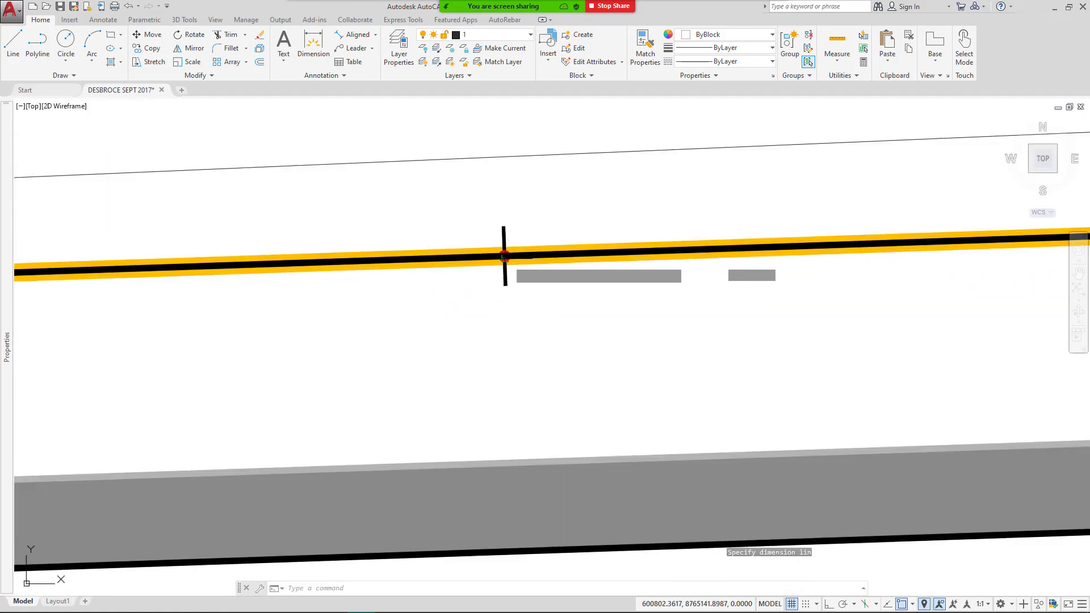
pyautogui.scroll(3, 513, 262)
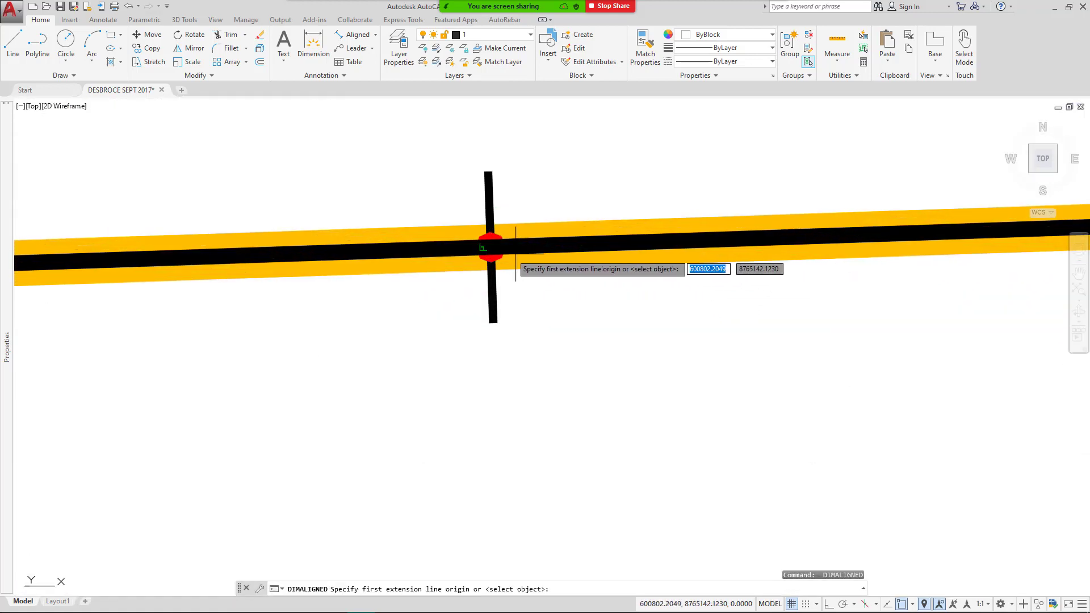
pyautogui.click(513, 262)
pyautogui.scroll(-2, 512, 253)
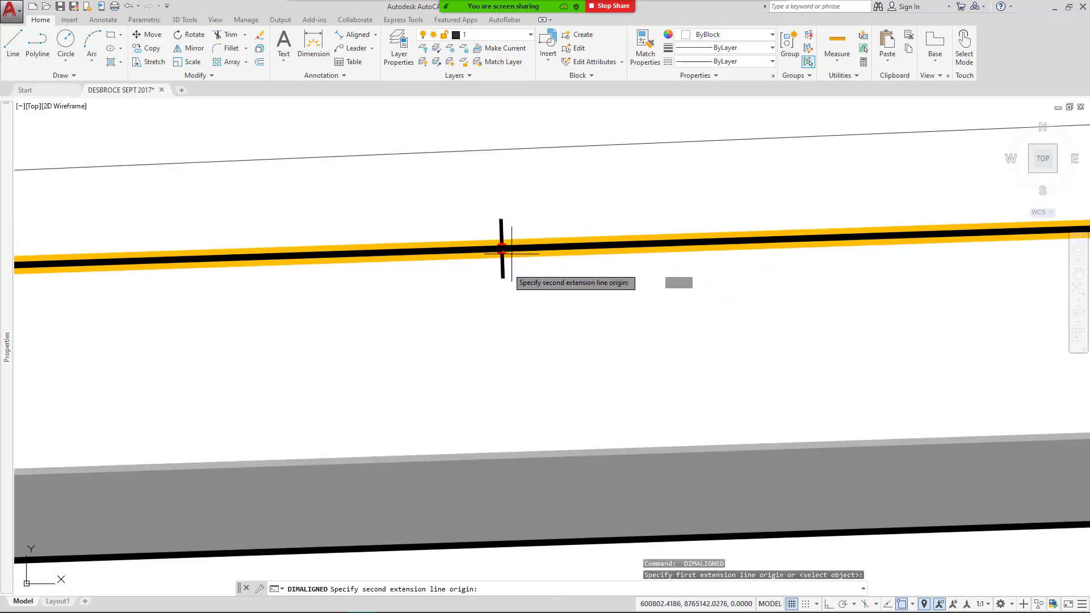
pyautogui.click(505, 454)
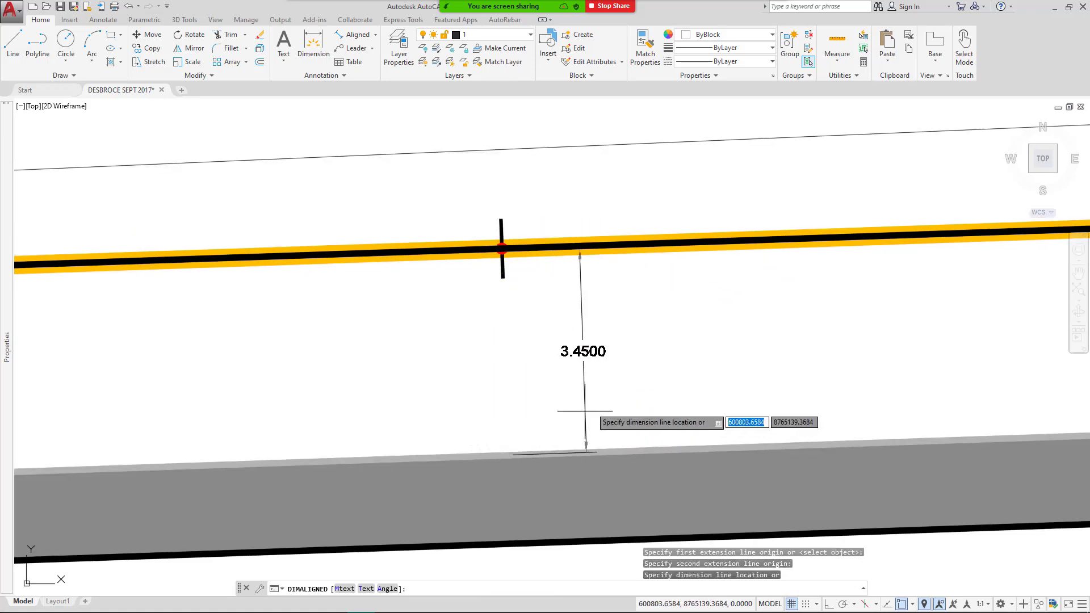
pyautogui.scroll(-3, 573, 417)
pyautogui.press('Escape')
# Measure the northern shoulder's width with an aligned dimension from its inner edge to the outer black line.
pyautogui.scroll(5, 567, 432)
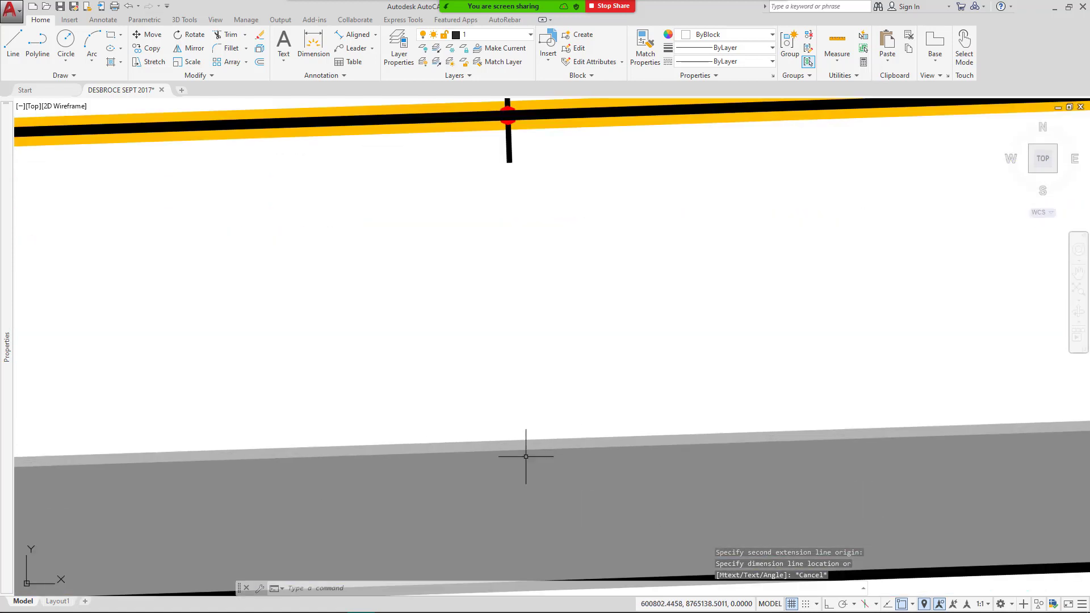
pyautogui.scroll(-4, 535, 427)
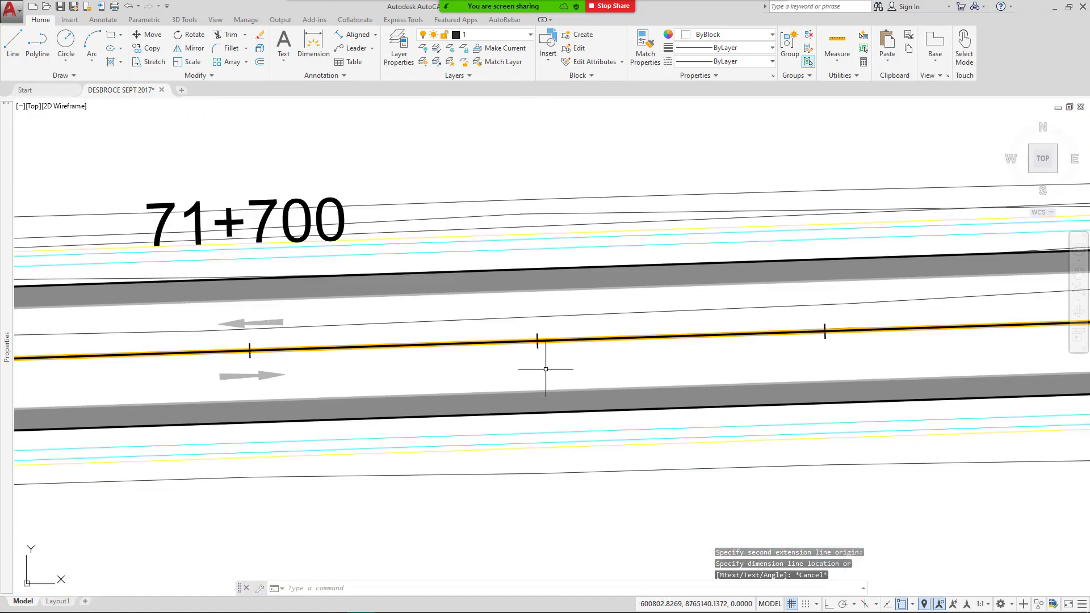
pyautogui.scroll(4, 532, 276)
pyautogui.press('Return')
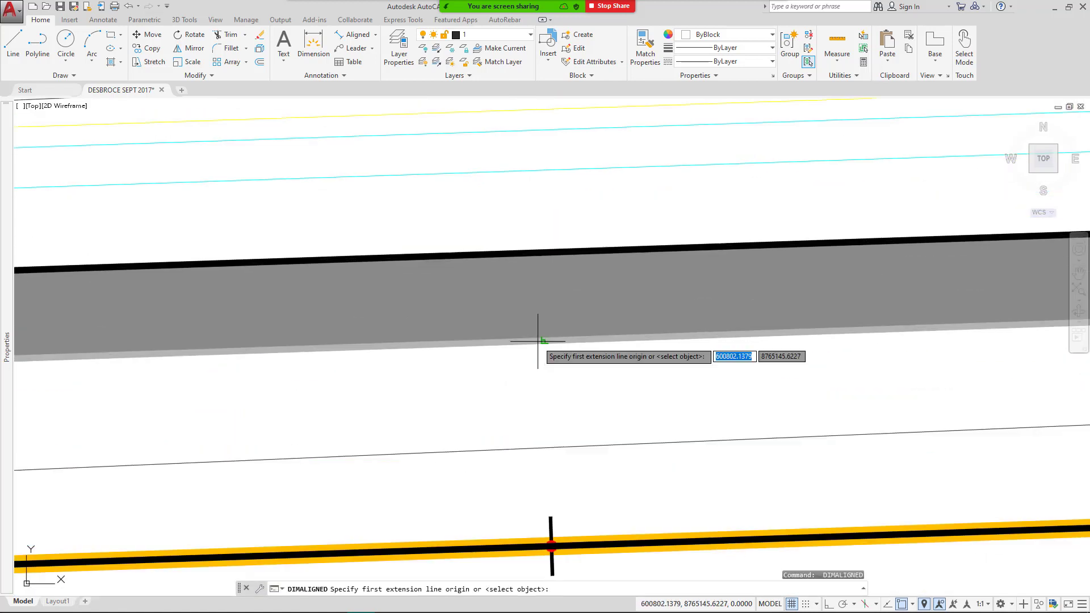
pyautogui.click(544, 339)
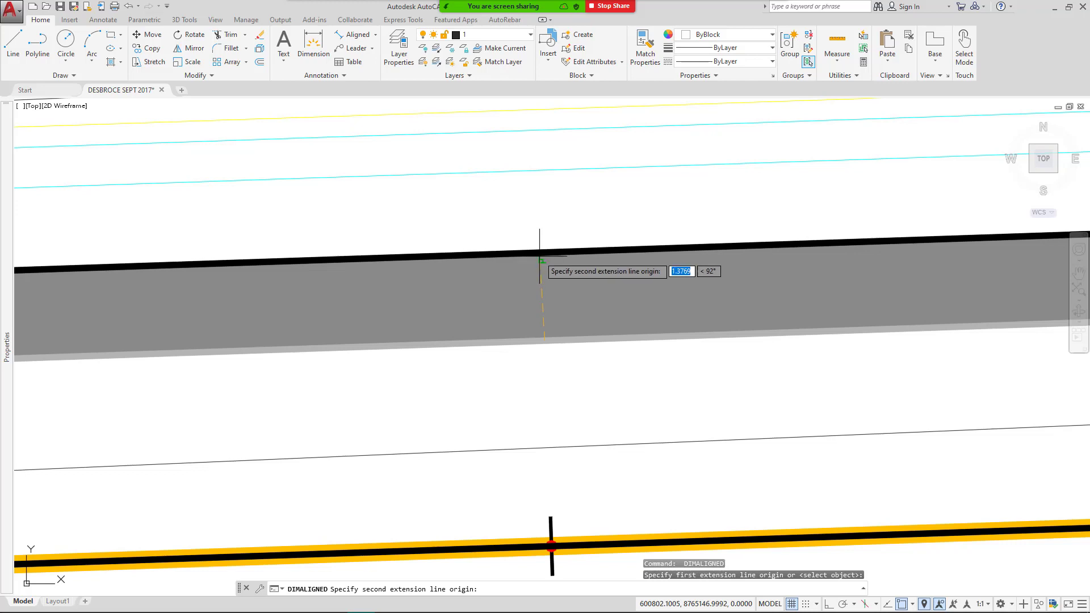
pyautogui.click(540, 256)
pyautogui.press('Escape')
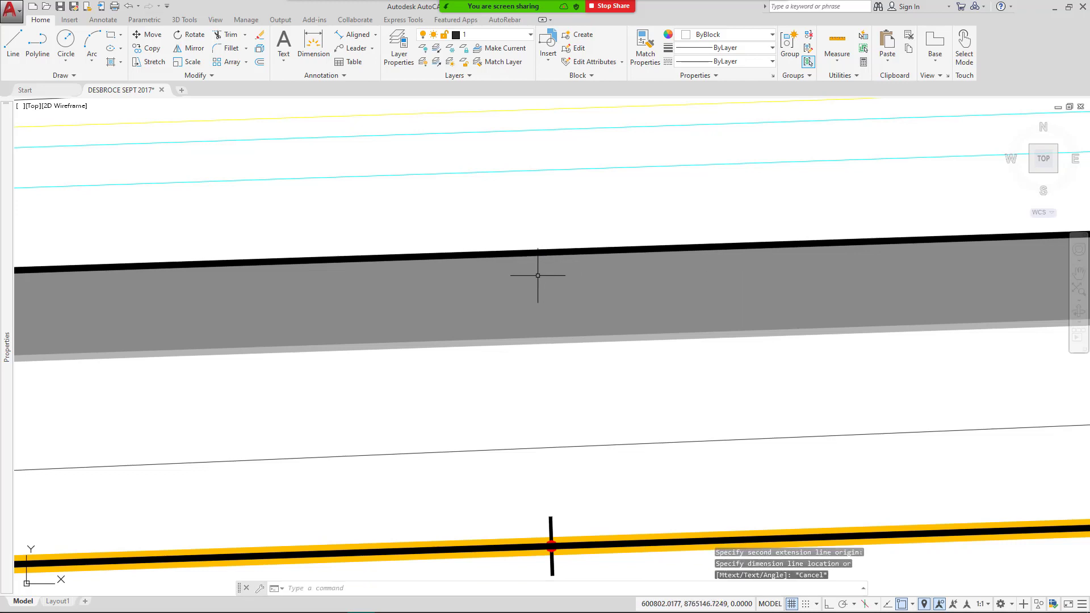
# Measure the southern shoulder's width with an aligned dimension from its inner edge to the outer black line.
pyautogui.scroll(-4, 557, 411)
pyautogui.scroll(4, 530, 284)
pyautogui.press('Return')
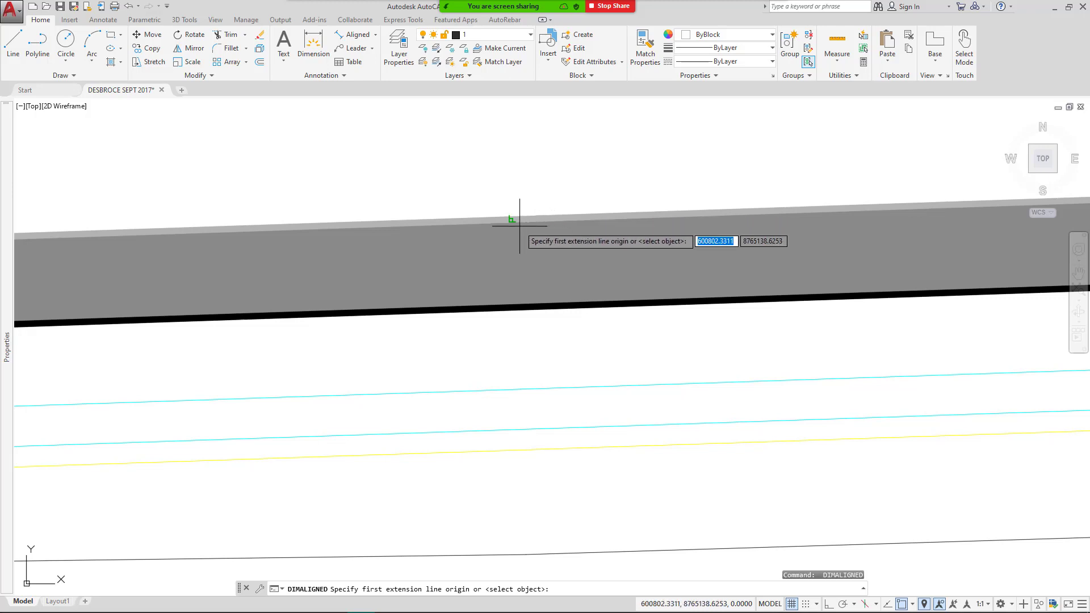
pyautogui.click(511, 220)
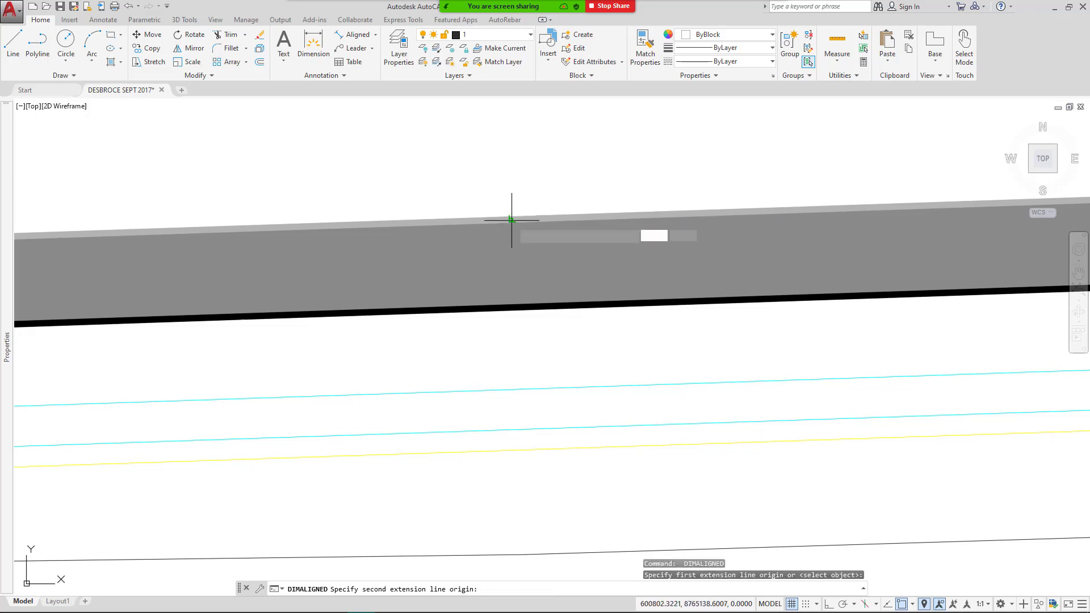
pyautogui.click(512, 309)
pyautogui.scroll(-3, 540, 307)
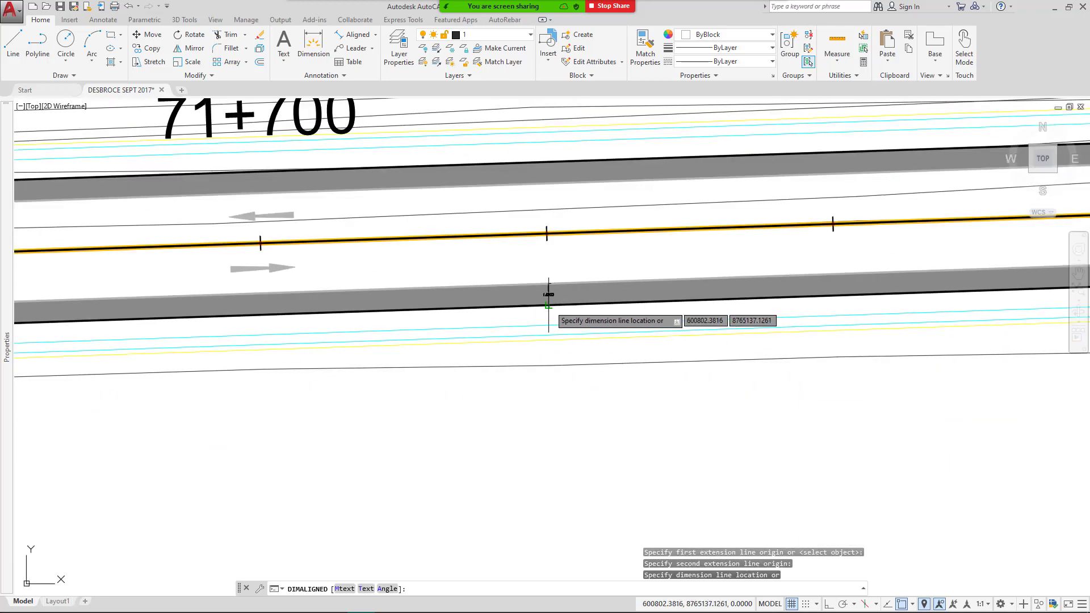
pyautogui.press('Escape')
# Follow the alignment westward from station 71+700 and examine its starting point, PI-0, at station 64+300.
pyautogui.scroll(-4, 365, 311)
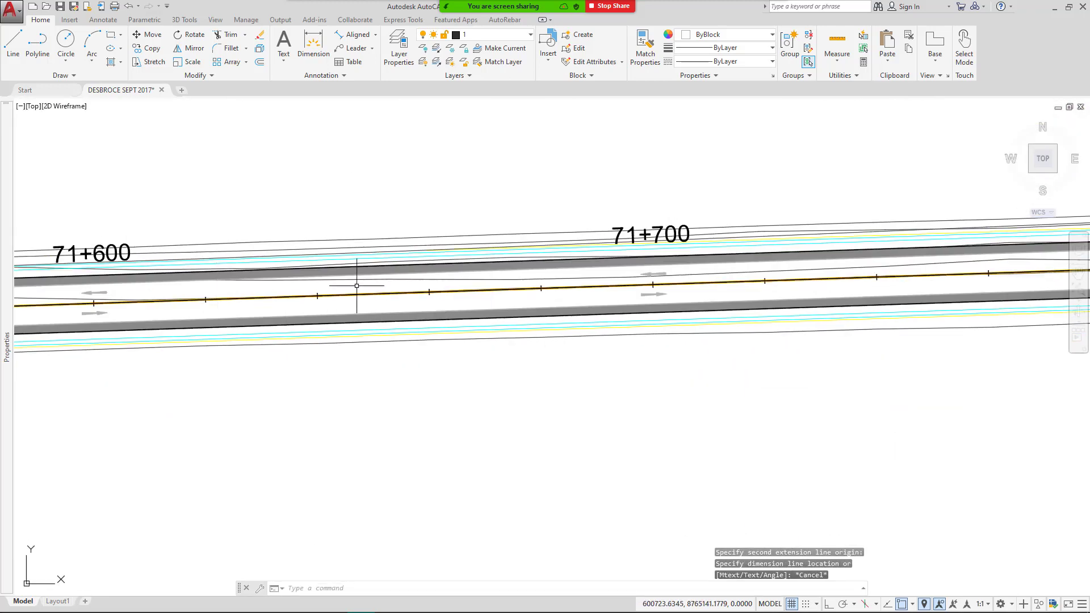
pyautogui.scroll(-2, 562, 248)
pyautogui.moveTo(258, 311); pyautogui.dragTo(617, 305)
pyautogui.moveTo(310, 305)
pyautogui.mouseDown()
pyautogui.moveTo(484, 305)
pyautogui.moveTo(602, 286)
pyautogui.moveTo(425, 312)
pyautogui.moveTo(682, 304)
pyautogui.mouseUp()
pyautogui.scroll(-3, 699, 297)
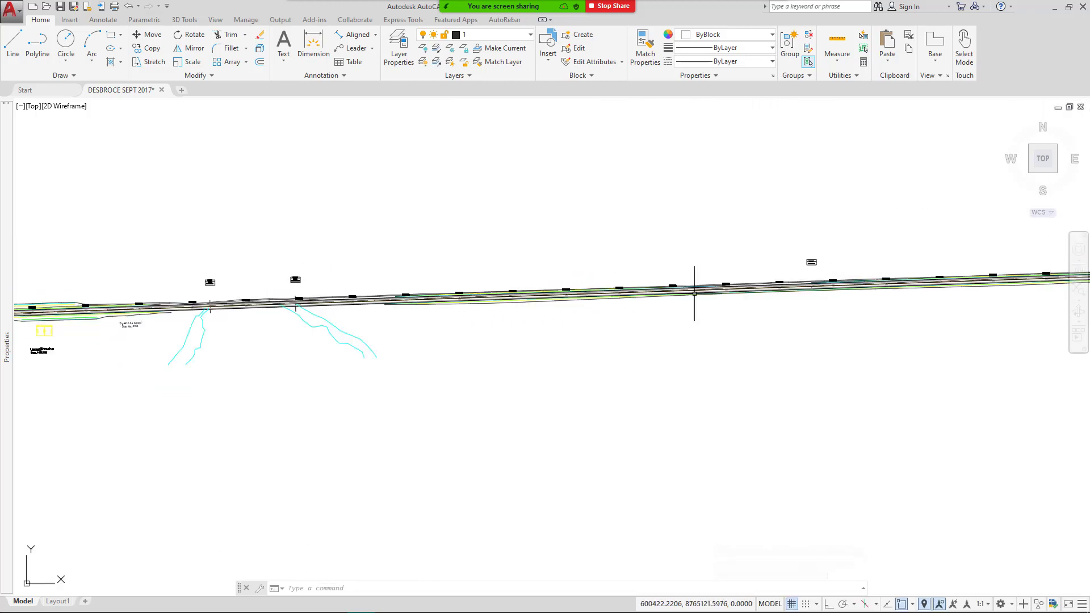
pyautogui.moveTo(261, 343); pyautogui.dragTo(638, 273)
pyautogui.scroll(-2, 634, 282)
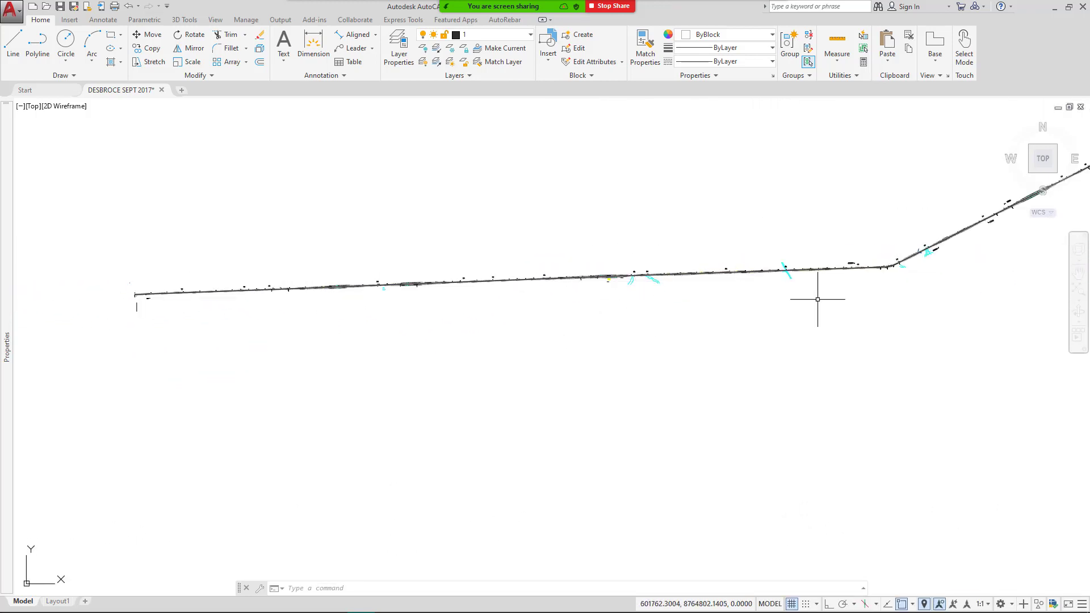
pyautogui.moveTo(817, 299); pyautogui.dragTo(742, 328)
pyautogui.moveTo(485, 324); pyautogui.dragTo(822, 300)
pyautogui.scroll(3, 426, 296)
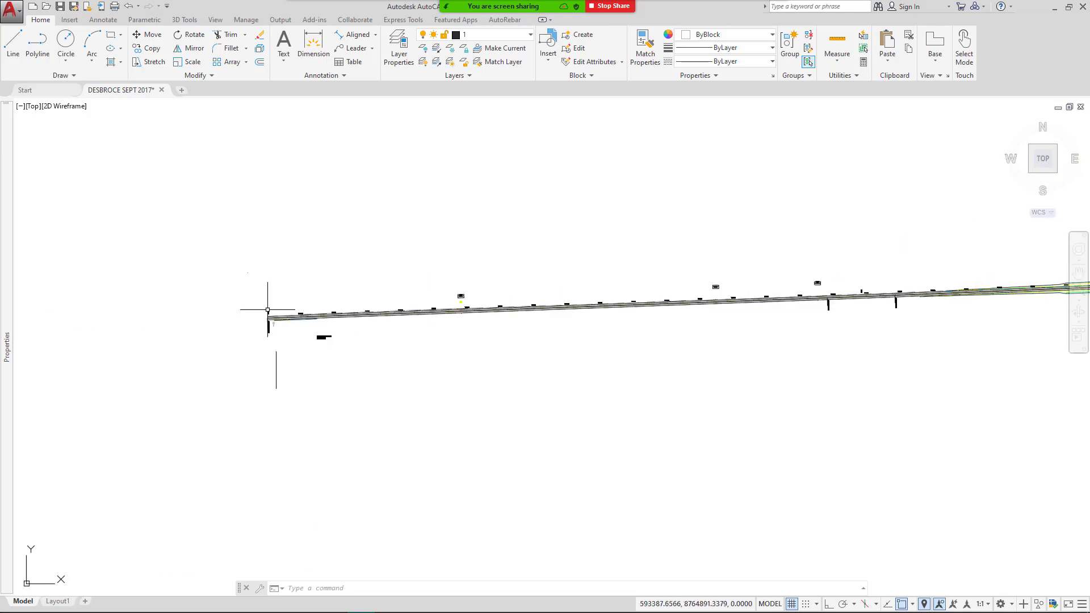
pyautogui.scroll(3, 246, 308)
pyautogui.scroll(3, 331, 354)
pyautogui.moveTo(401, 403); pyautogui.dragTo(417, 363)
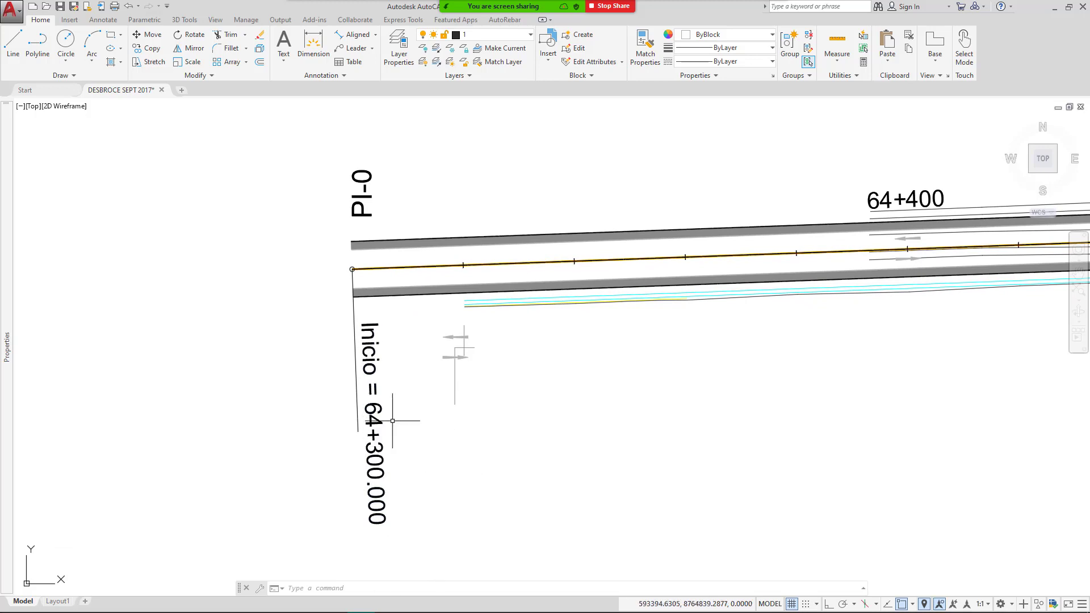
pyautogui.scroll(-6, 314, 380)
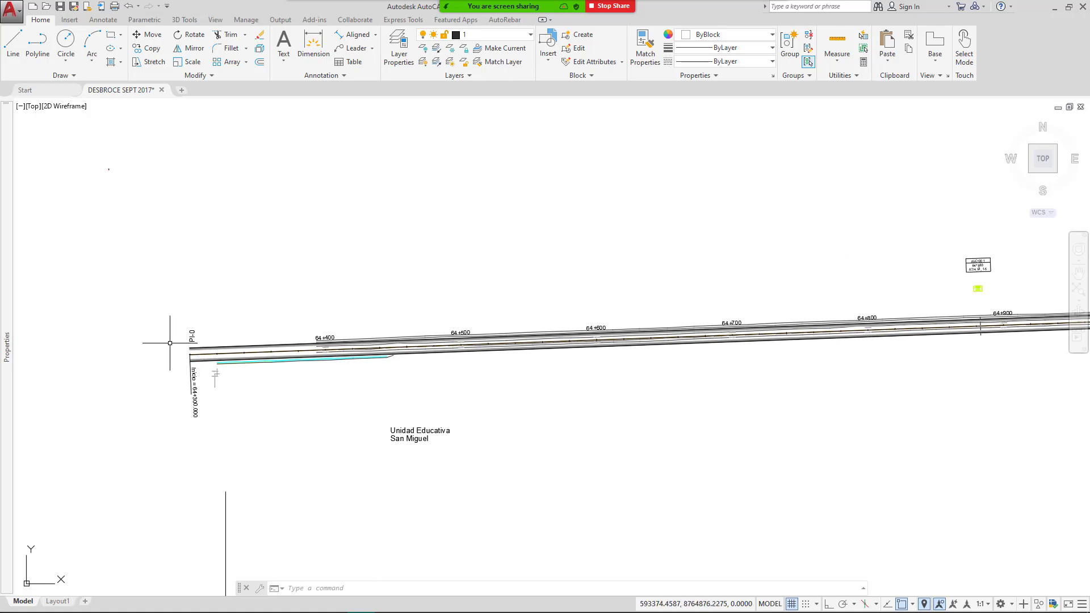
pyautogui.scroll(6, 179, 369)
pyautogui.scroll(-12, 170, 352)
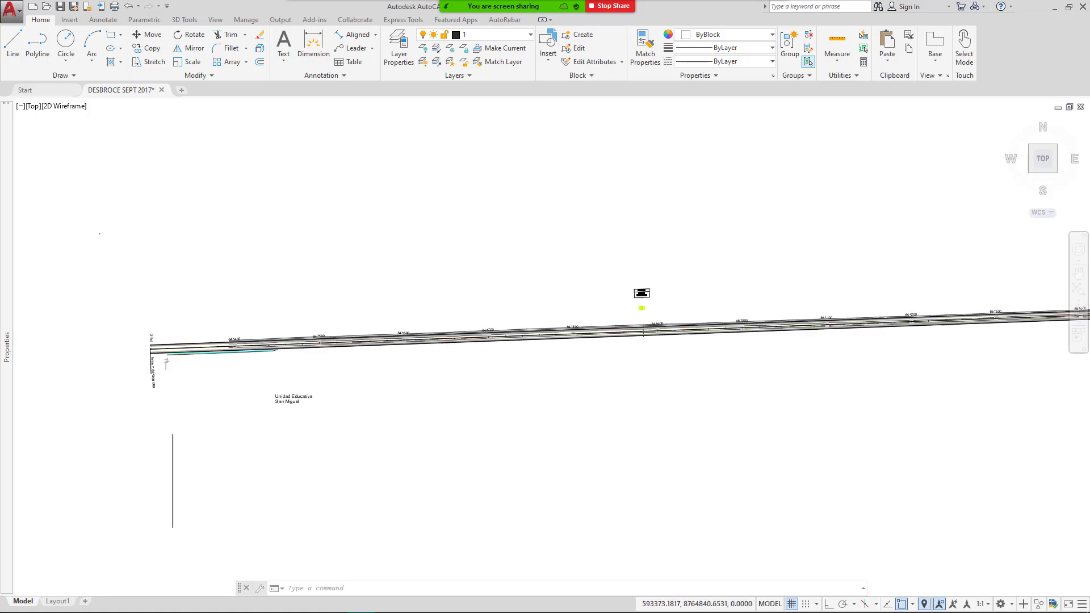
# Follow the alignment eastward to the end of the July 2017 cleared areas at stations 133+260 and 133+280.
pyautogui.scroll(-8, 193, 387)
pyautogui.moveTo(529, 344); pyautogui.dragTo(86, 453)
pyautogui.scroll(10, 834, 352)
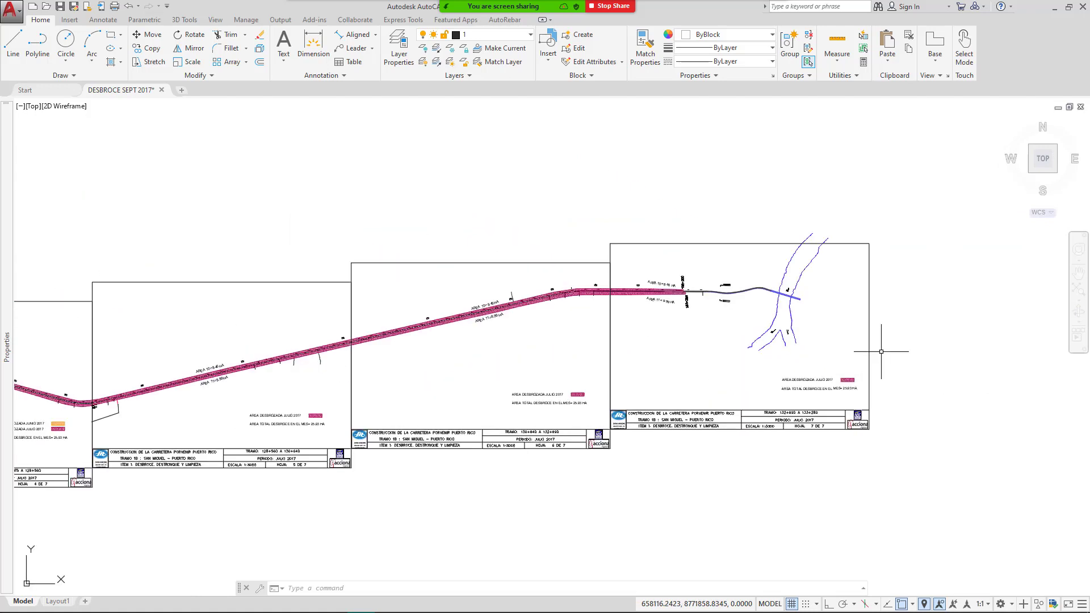
pyautogui.scroll(6, 494, 334)
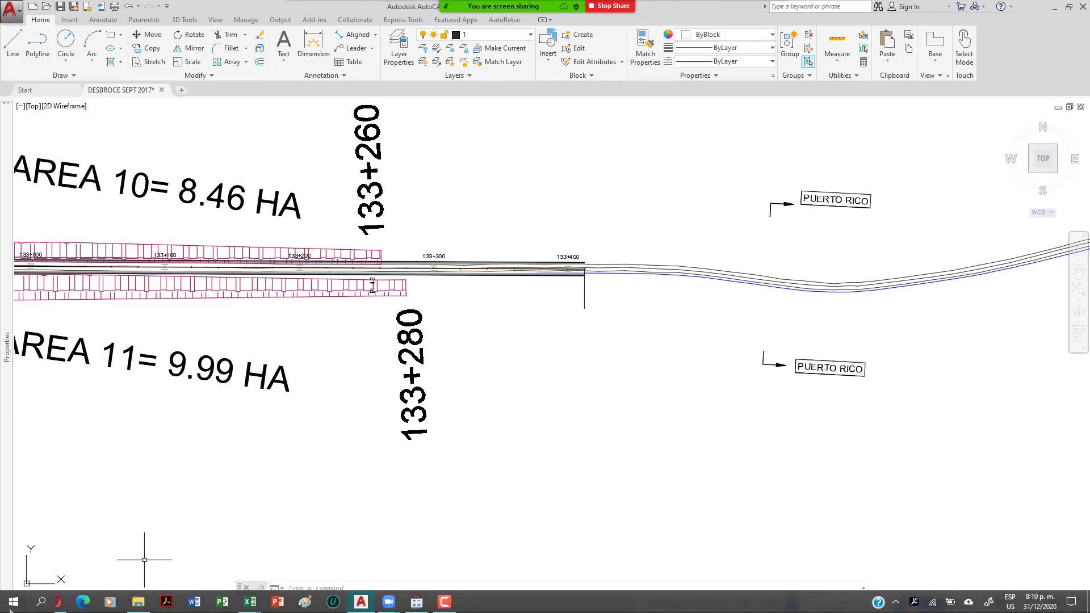
# Switch to the Windows Calculator and enter 133280 as the value to subtract from.
pyautogui.click(11, 603)
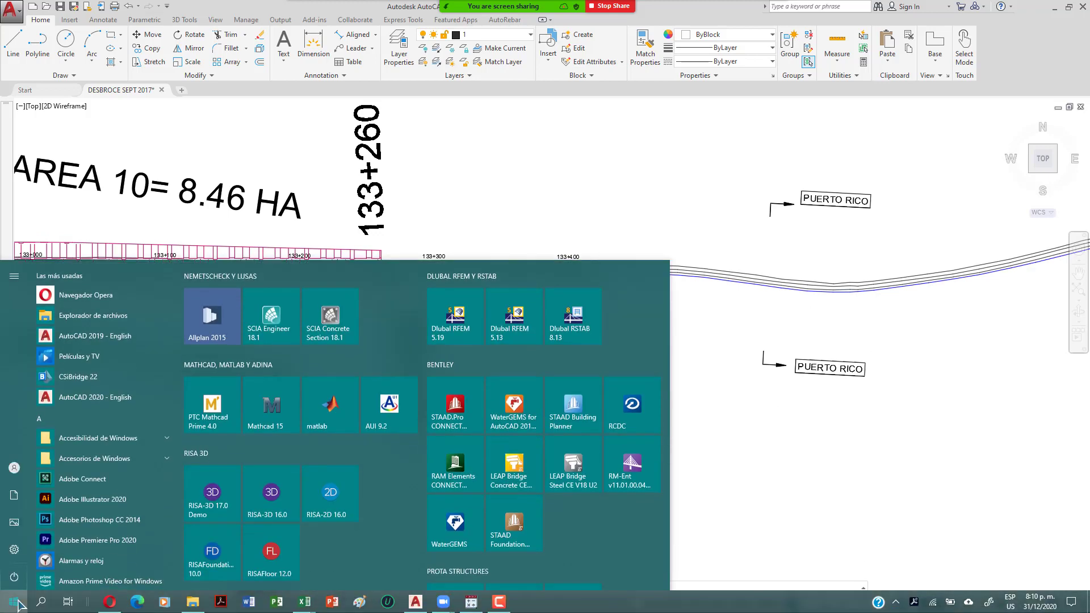
pyautogui.write('c')
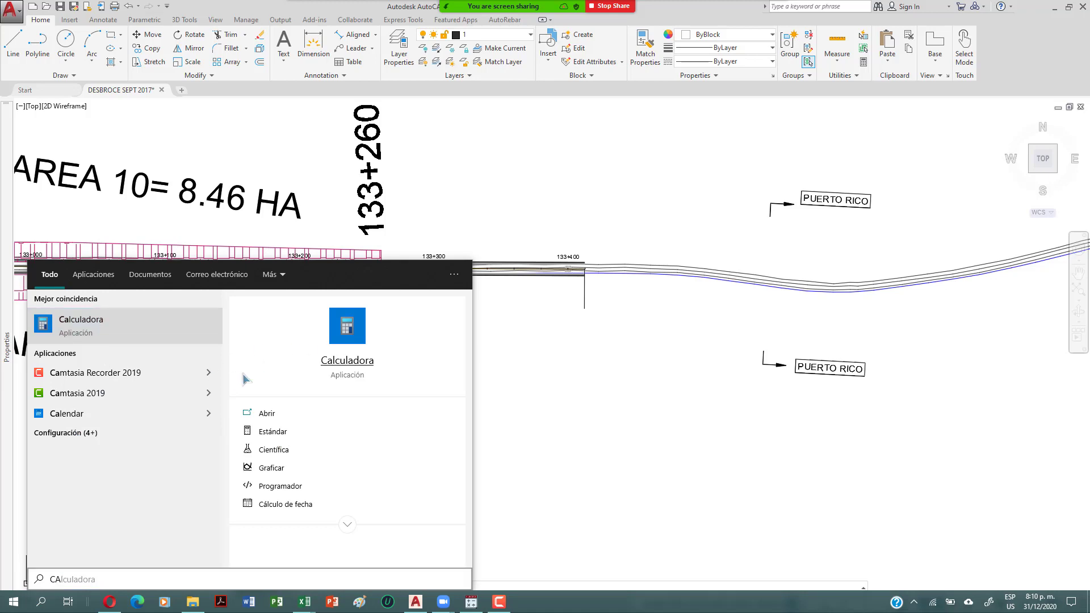
pyautogui.press('Return')
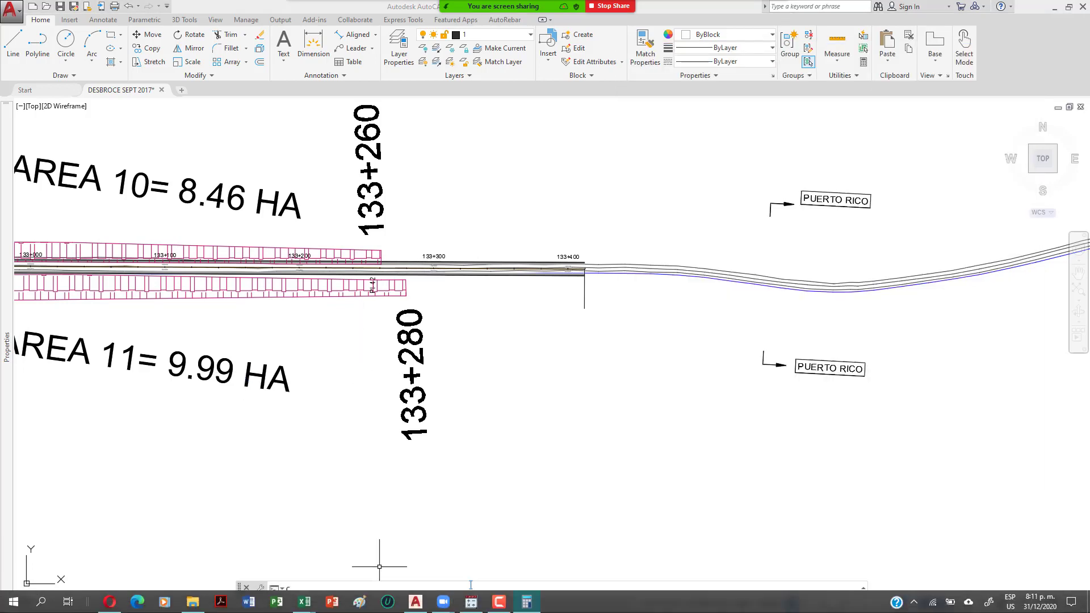
pyautogui.click(526, 607)
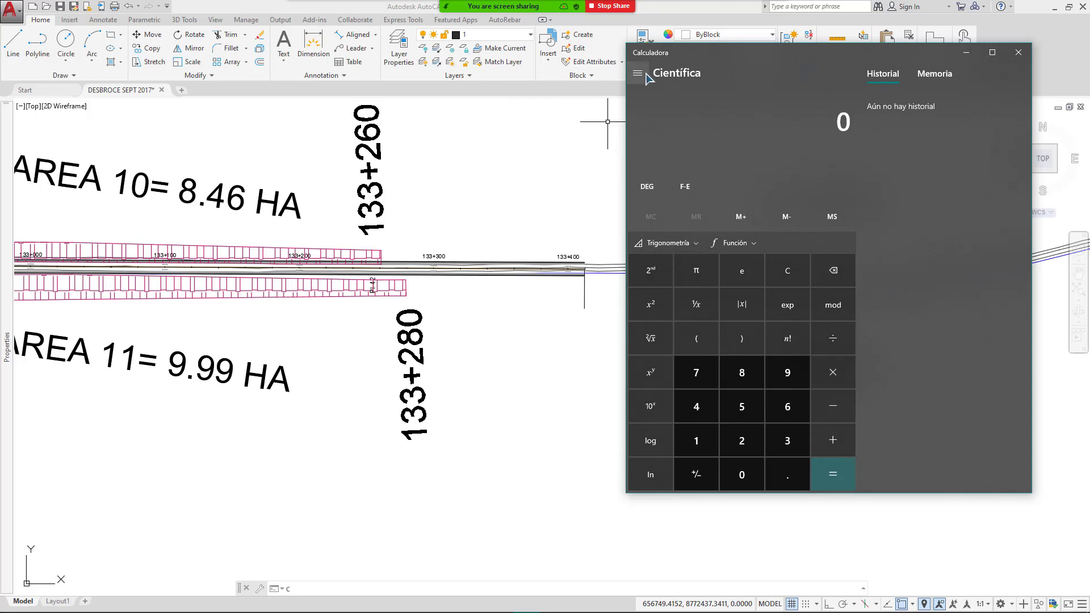
pyautogui.write('133,280')
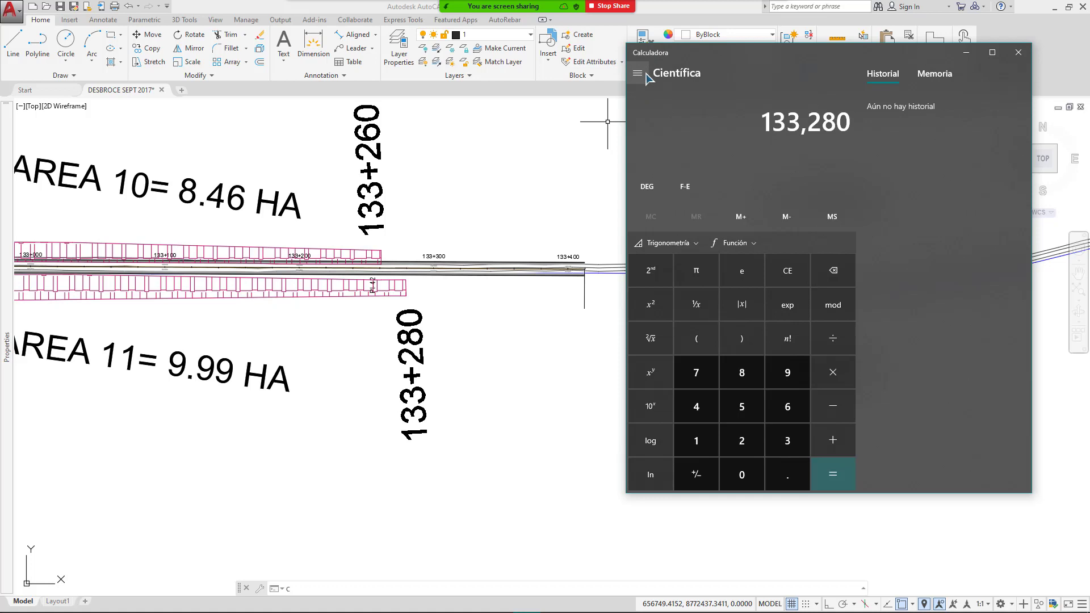
pyautogui.press('-')
# Follow the alignment westward from station 133+280 back to its starting point, PI-0, to read the start station.
pyautogui.scroll(-2, 613, 268)
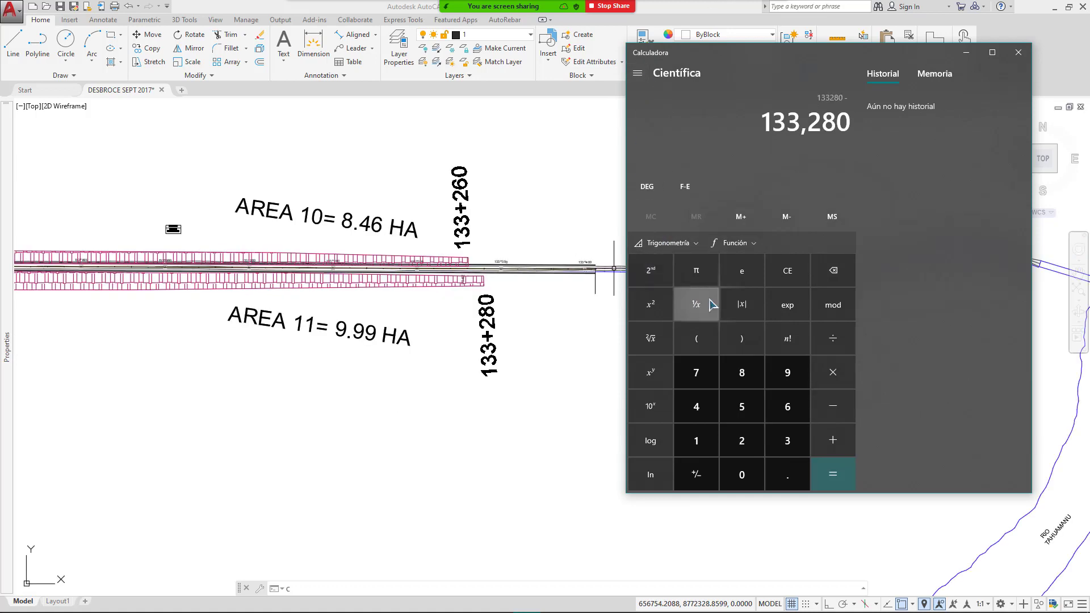
pyautogui.scroll(-10, 391, 344)
pyautogui.moveTo(181, 431); pyautogui.dragTo(552, 430)
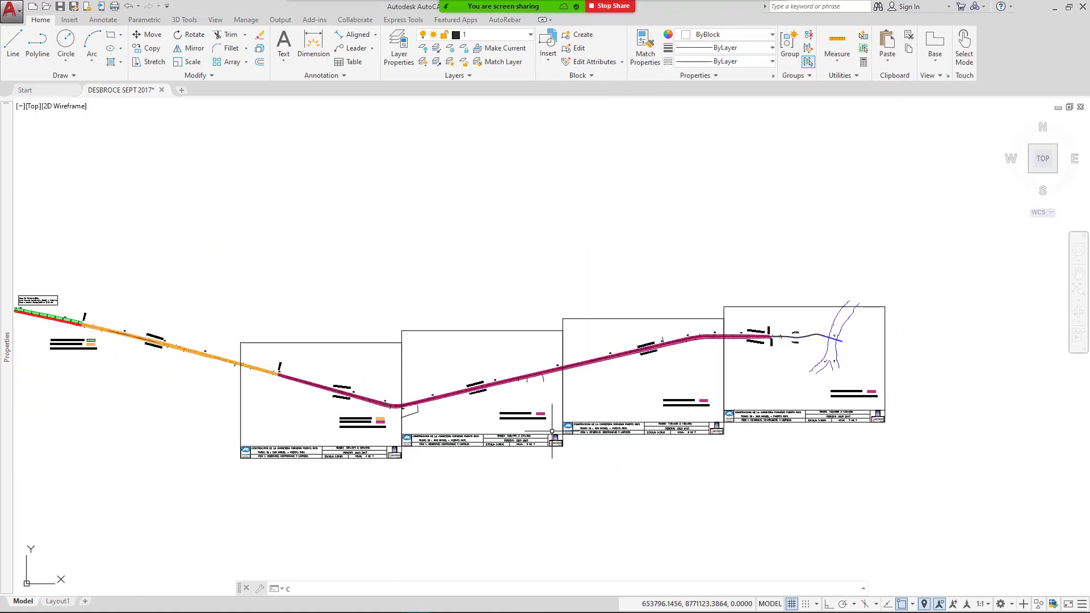
pyautogui.scroll(-4, 646, 387)
pyautogui.moveTo(206, 413); pyautogui.dragTo(851, 467)
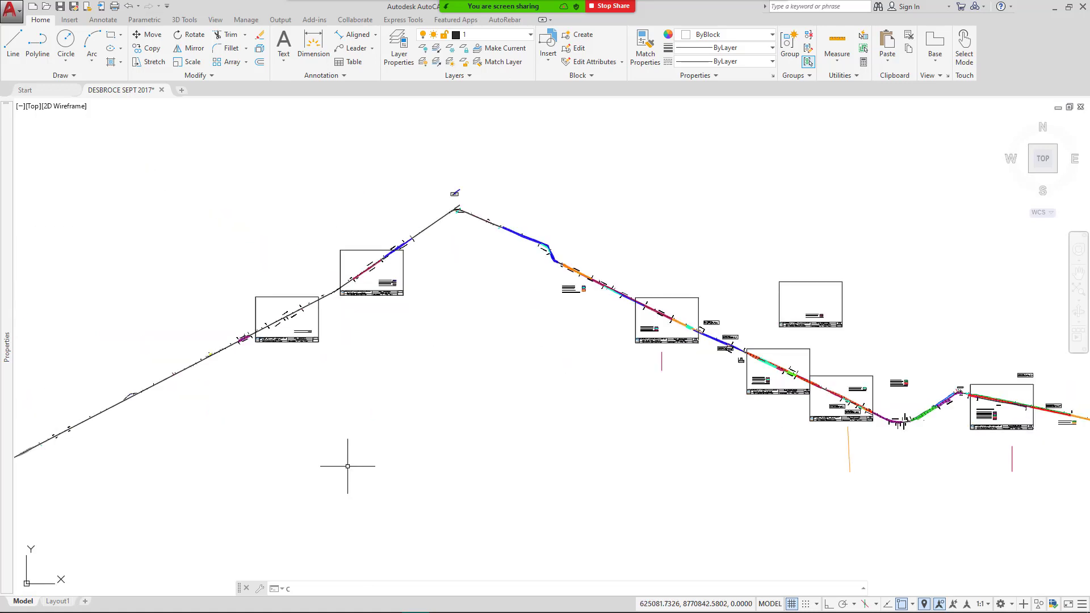
pyautogui.moveTo(348, 466); pyautogui.dragTo(801, 358)
pyautogui.moveTo(236, 504); pyautogui.dragTo(628, 390)
pyautogui.scroll(5, 346, 404)
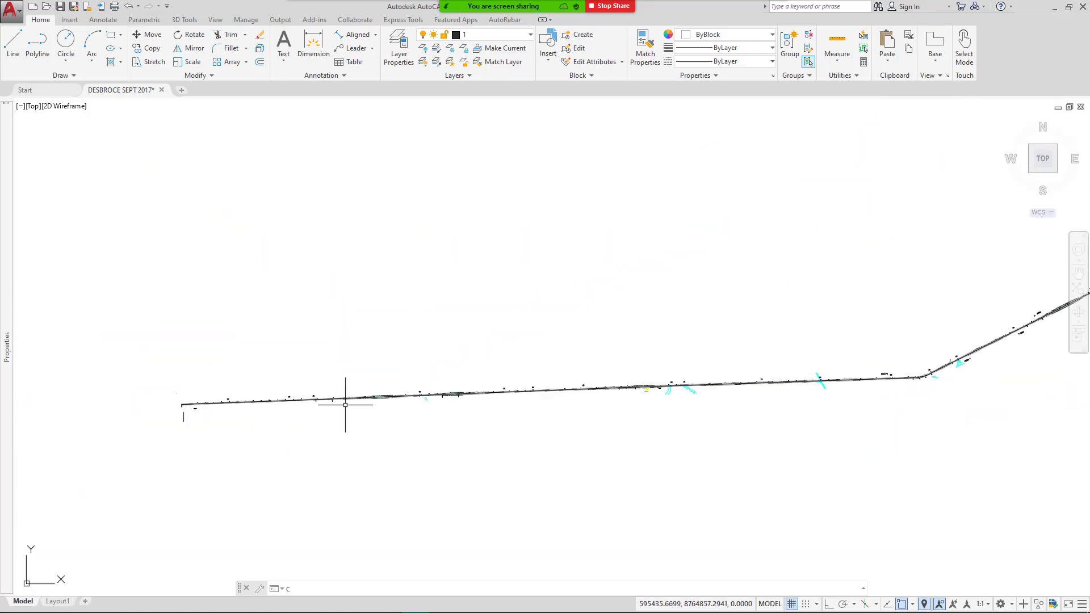
pyautogui.scroll(2, 345, 404)
pyautogui.scroll(3, 90, 421)
pyautogui.scroll(5, 207, 391)
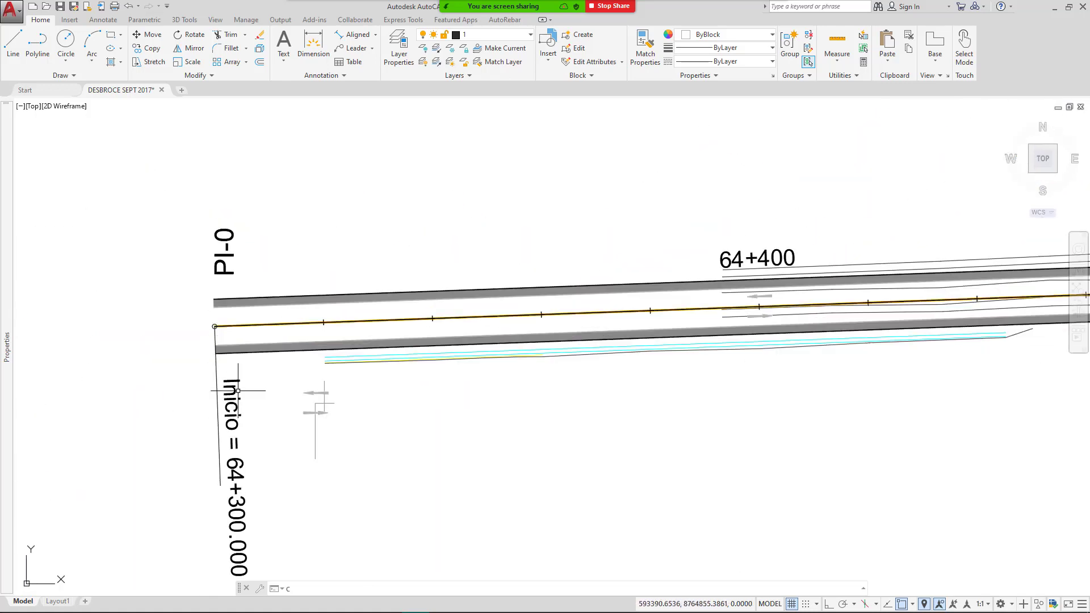
pyautogui.moveTo(237, 390); pyautogui.dragTo(291, 308)
# Switch to the Windows Calculator, subtract 64300 from 133280 to calculate the road length in metres, and return to AutoCAD.
pyautogui.moveTo(353, 610)
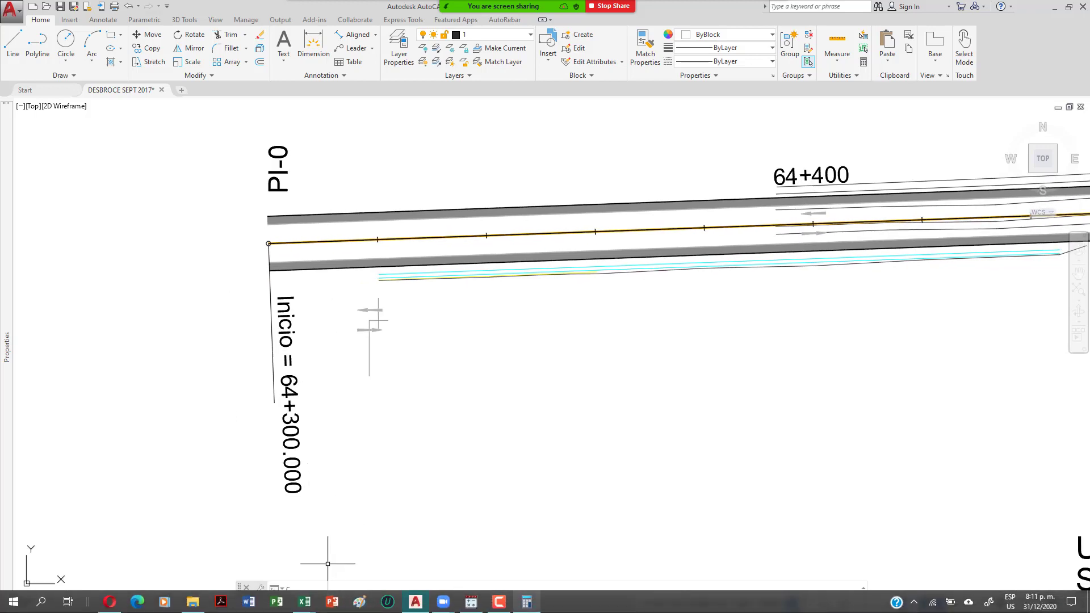
pyautogui.click(534, 605)
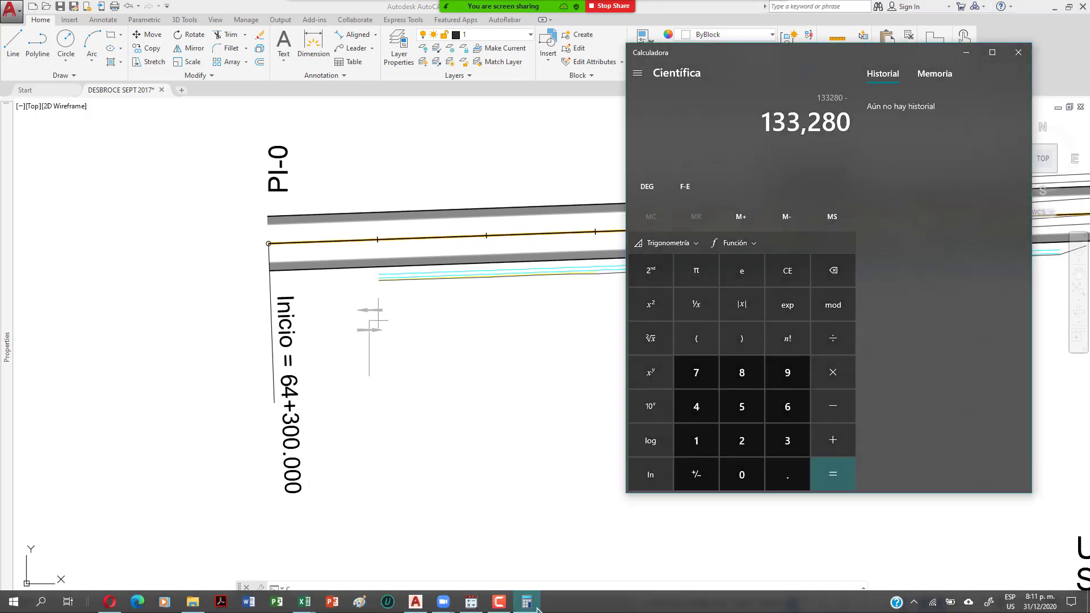
pyautogui.write('640')
pyautogui.press('BackSpace')
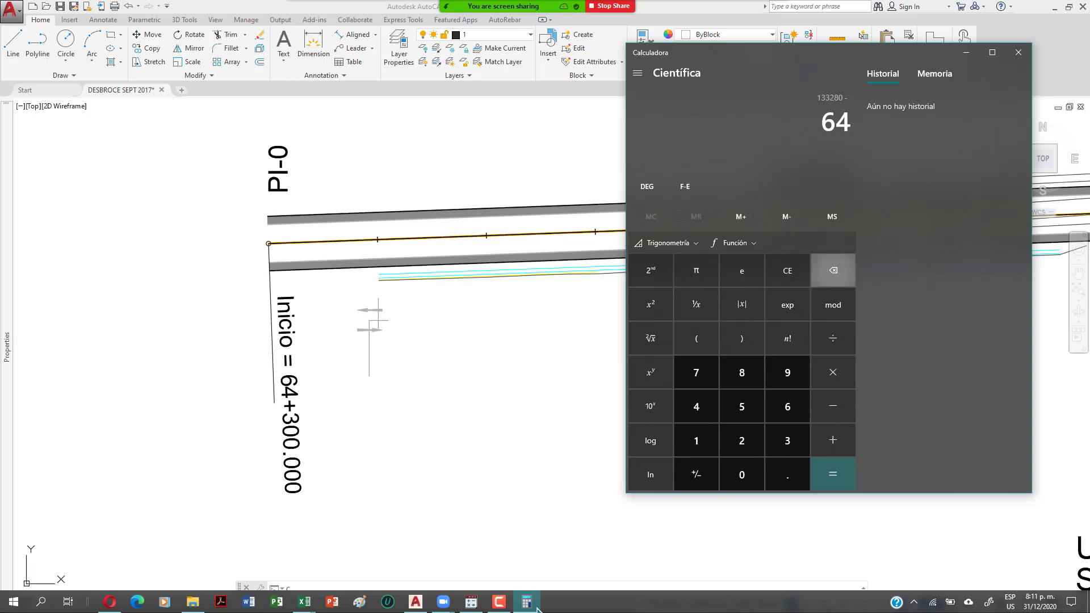
pyautogui.write('300')
pyautogui.press('Return')
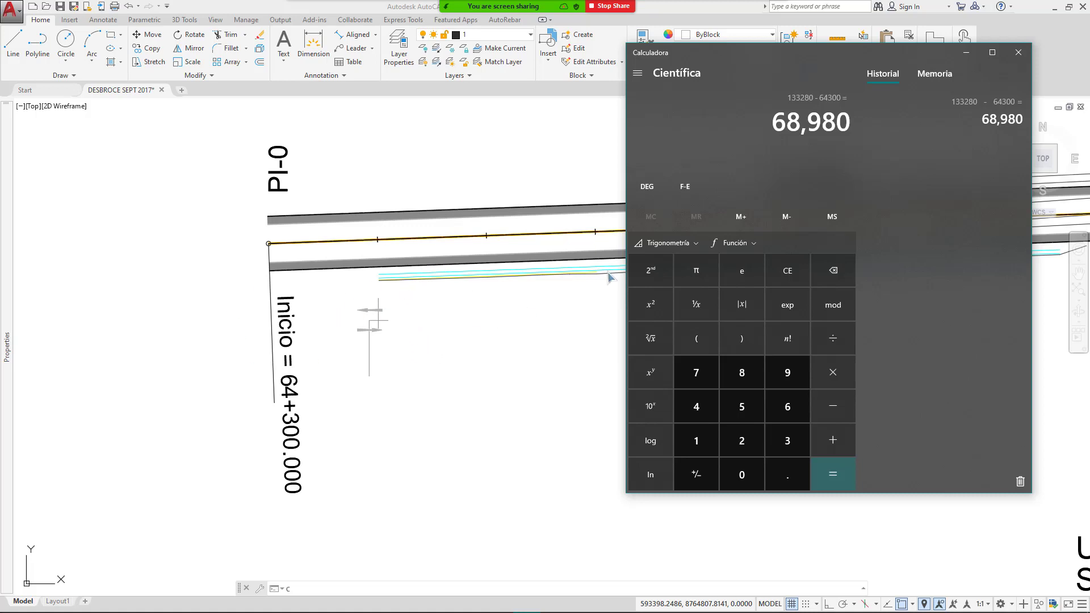
pyautogui.click(966, 52)
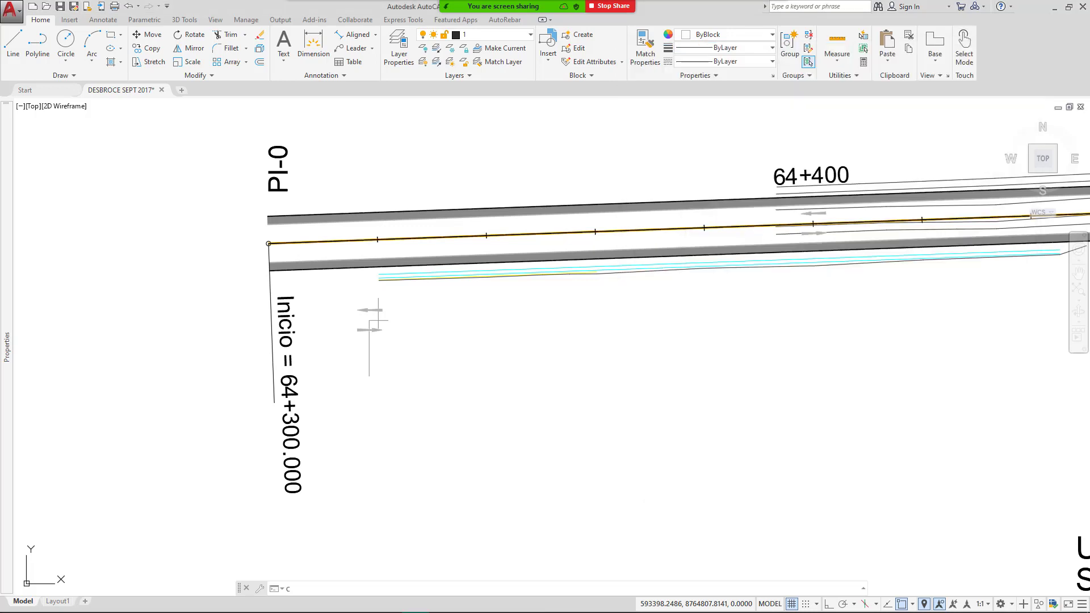
# Examine the start of the road between PI-0 and the stretch beside Unidad Educativa San Miguel.
pyautogui.scroll(-6, 668, 299)
pyautogui.moveTo(920, 273); pyautogui.dragTo(526, 327)
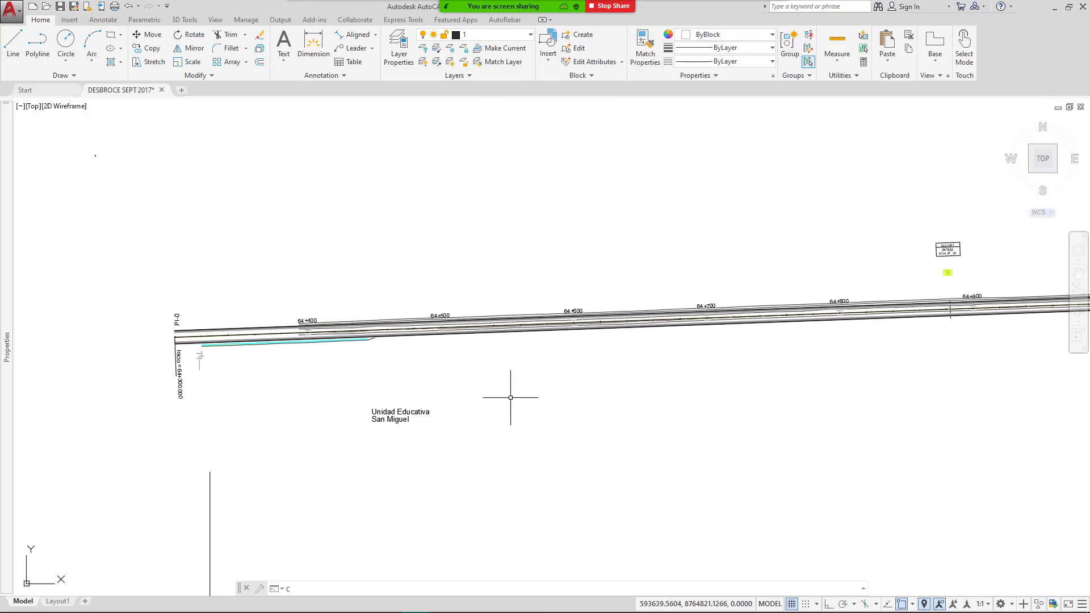
pyautogui.scroll(4, 196, 413)
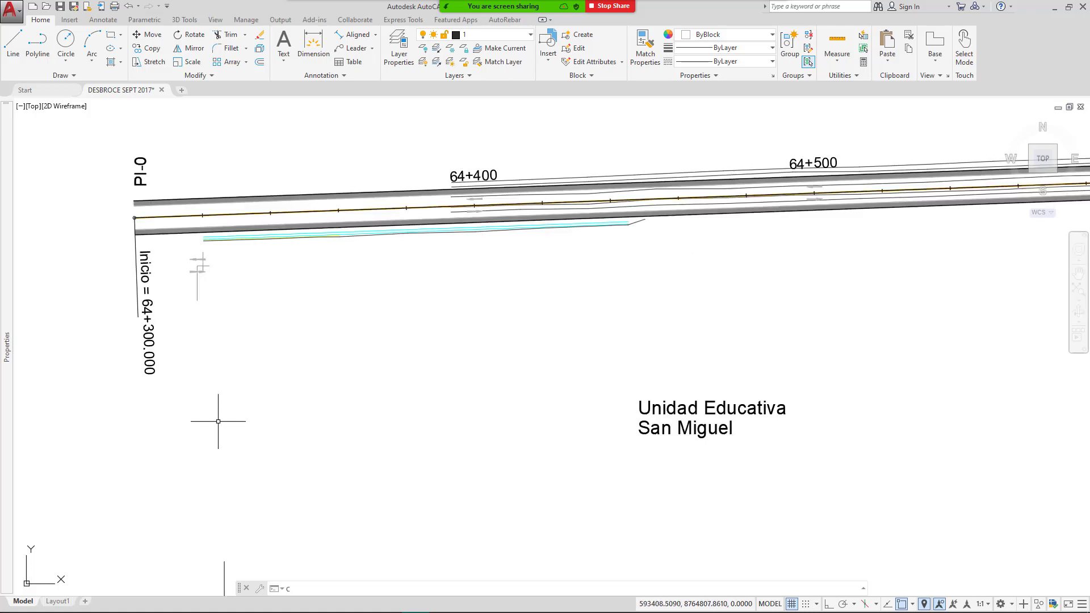
pyautogui.scroll(-5, 435, 369)
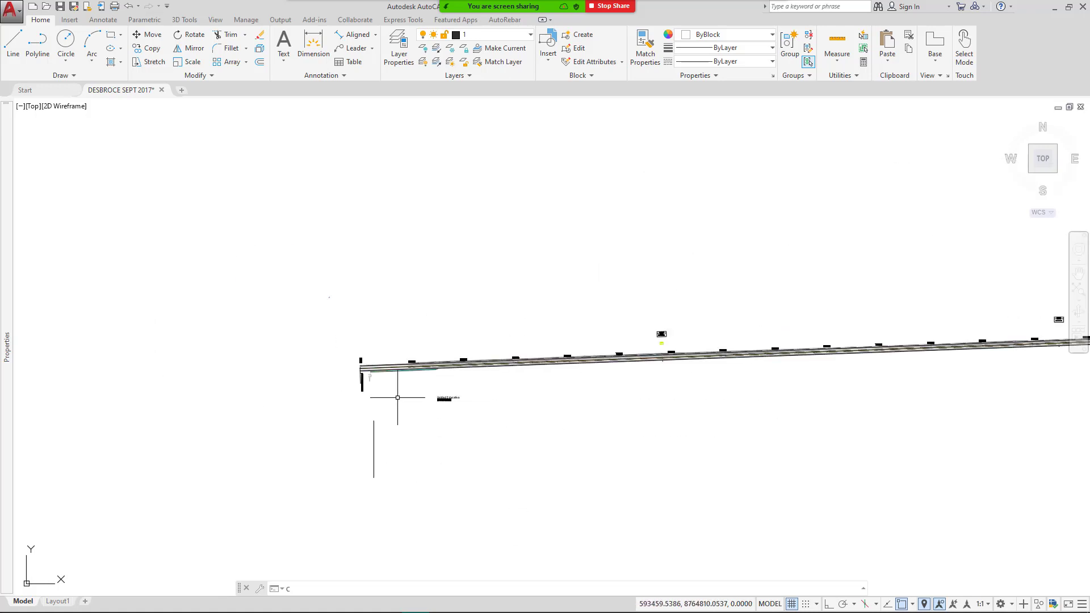
pyautogui.scroll(5, 377, 394)
# Follow the whole alignment eastward to its end and read the title block of the July 2017 sheet 7 of 7.
pyautogui.scroll(-15, 331, 398)
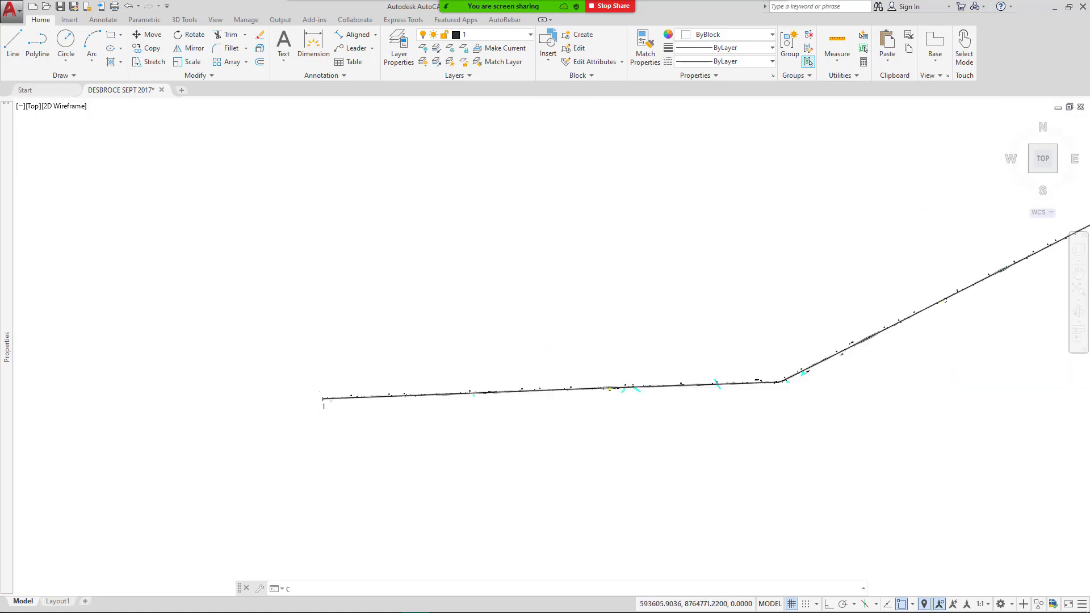
pyautogui.moveTo(808, 379)
pyautogui.mouseDown()
pyautogui.moveTo(331, 470)
pyautogui.moveTo(167, 533)
pyautogui.mouseUp()
pyautogui.moveTo(844, 282)
pyautogui.mouseDown()
pyautogui.moveTo(477, 255)
pyautogui.moveTo(190, 187)
pyautogui.mouseUp()
pyautogui.moveTo(844, 370); pyautogui.dragTo(420, 446)
pyautogui.scroll(6, 755, 272)
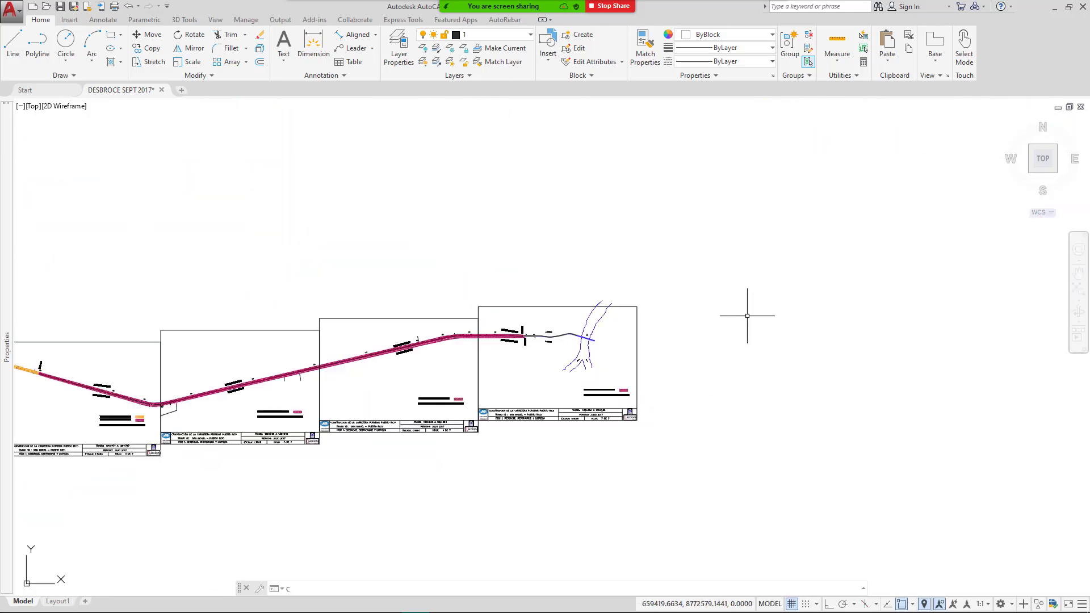
pyautogui.scroll(4, 488, 437)
pyautogui.scroll(-5, 489, 437)
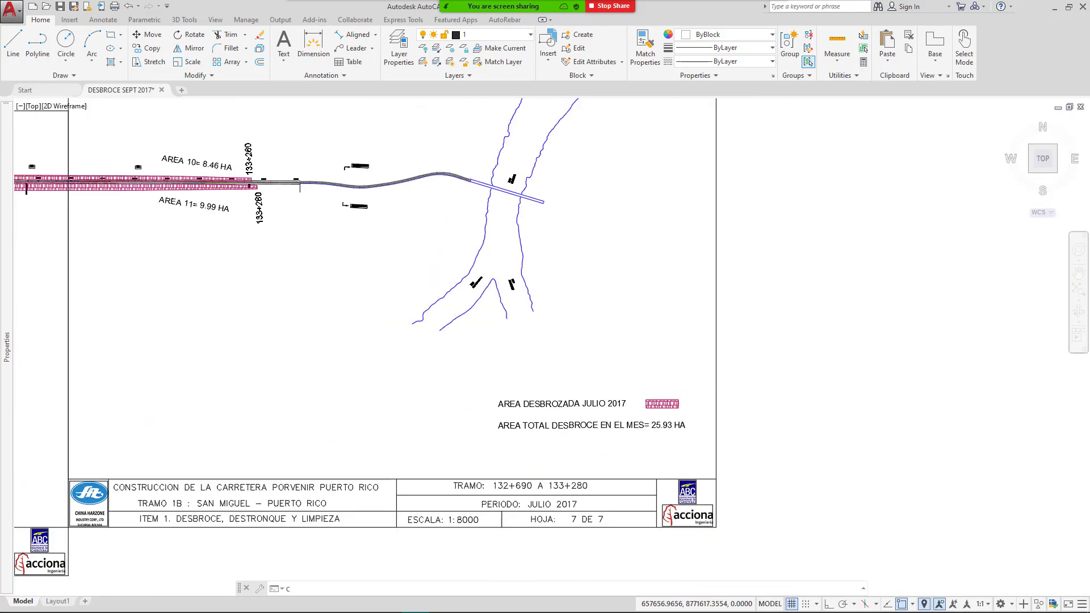
pyautogui.moveTo(350, 302); pyautogui.dragTo(556, 292)
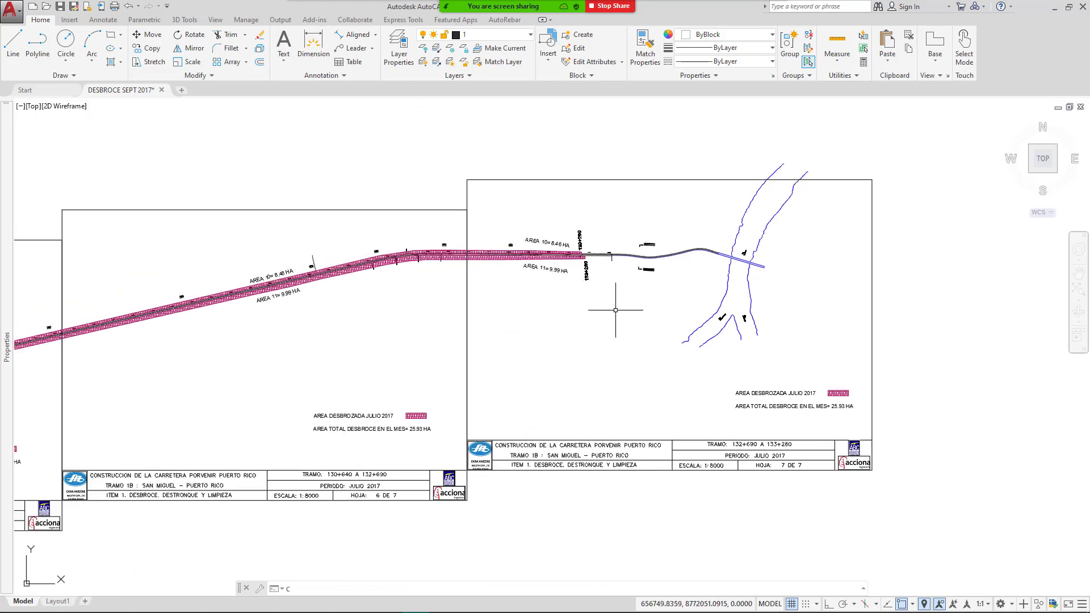
pyautogui.scroll(4, 612, 458)
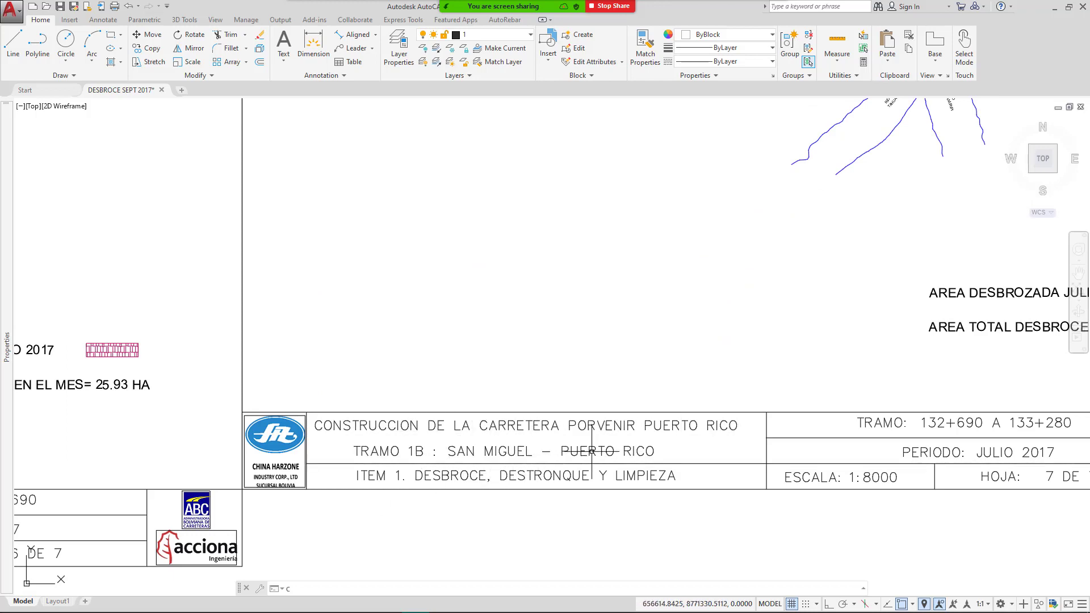
# Review the coloured monthly clearing areas along the eastern half of the road, from the September 2017 sheet to the July 2017 sheets.
pyautogui.scroll(-10, 649, 446)
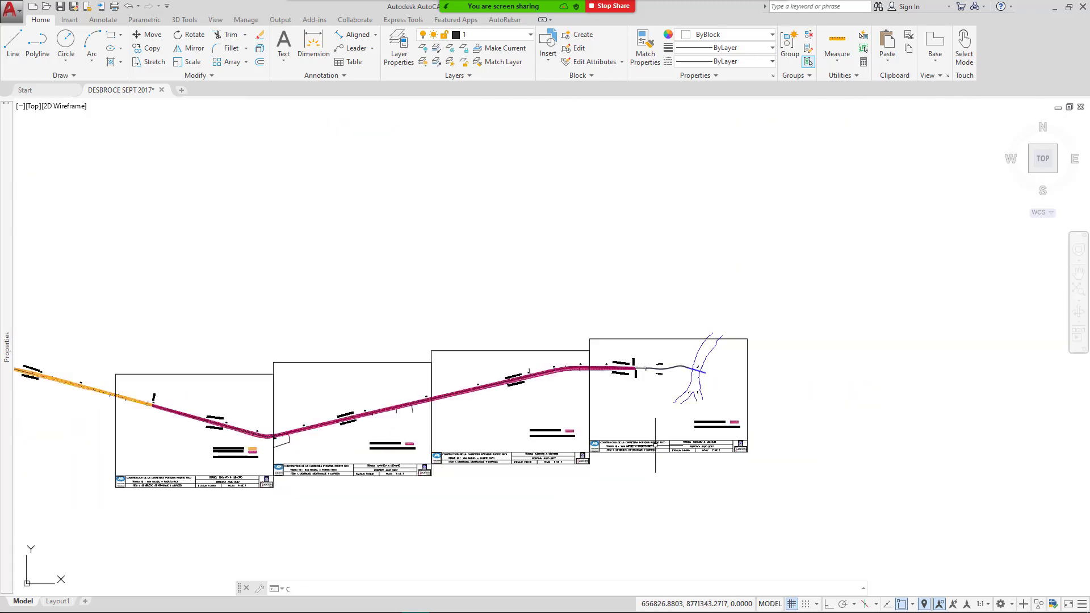
pyautogui.moveTo(377, 442); pyautogui.dragTo(495, 362)
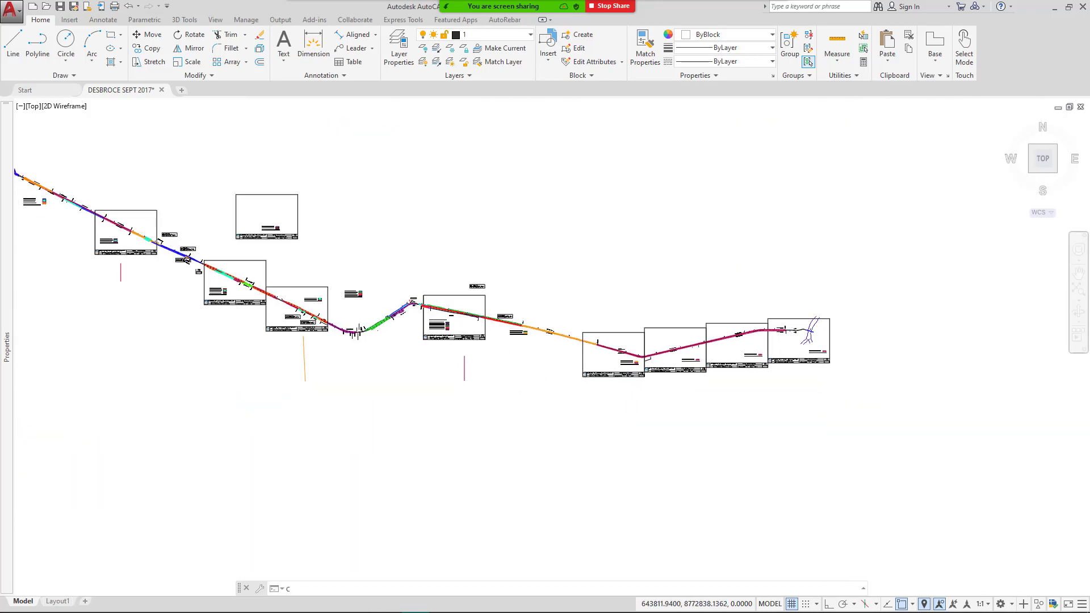
pyautogui.scroll(10, 439, 317)
pyautogui.moveTo(794, 410)
pyautogui.mouseDown()
pyautogui.moveTo(653, 411)
pyautogui.moveTo(310, 365)
pyautogui.mouseUp()
pyautogui.scroll(-4, 632, 399)
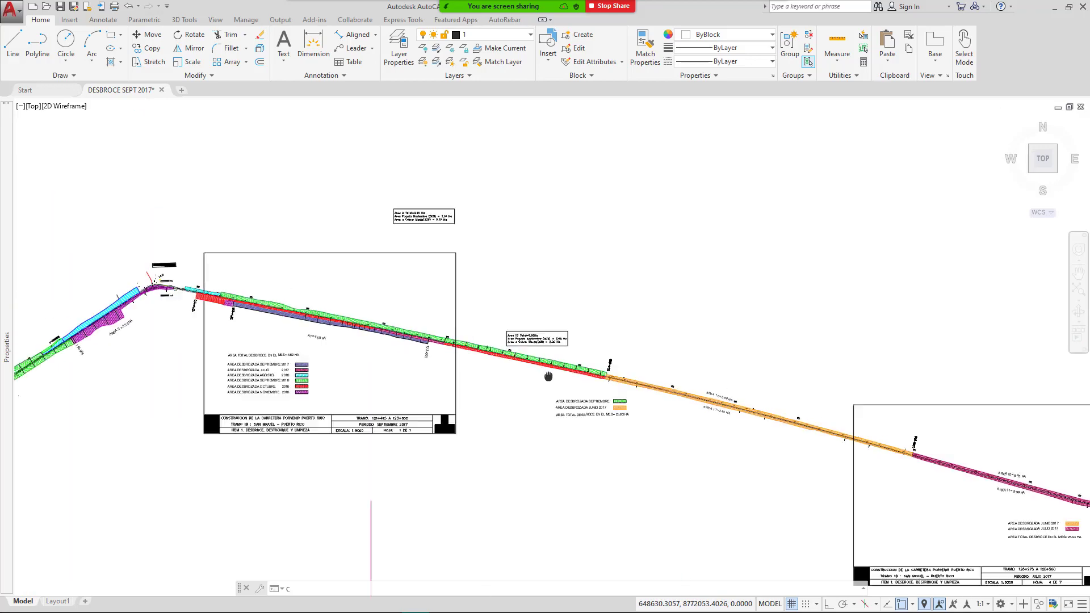
pyautogui.moveTo(965, 431); pyautogui.dragTo(770, 431)
pyautogui.moveTo(895, 473); pyautogui.dragTo(551, 473)
pyautogui.moveTo(924, 426); pyautogui.dragTo(604, 420)
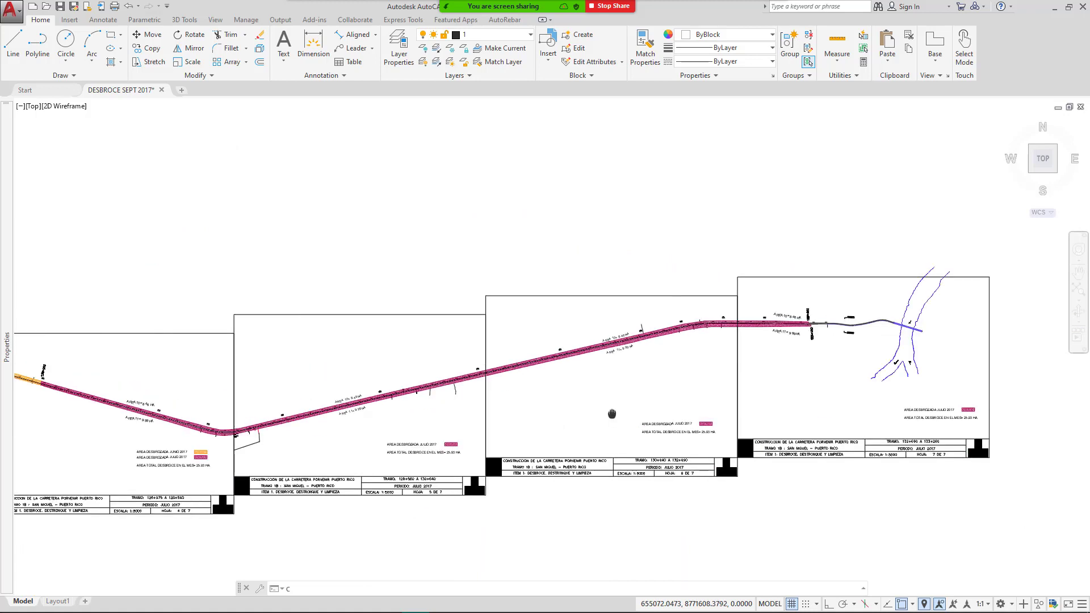
# Examine where cleared areas 10 and 11 end, at stations 133+260 and 133+280, relative to the end of the road.
pyautogui.scroll(4, 817, 324)
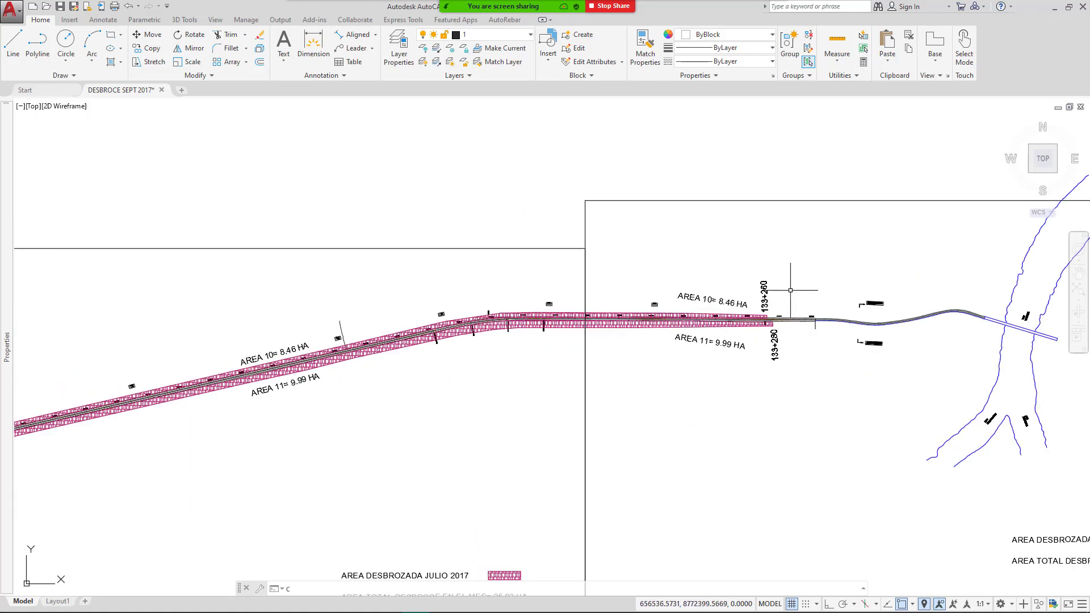
pyautogui.scroll(3, 957, 322)
pyautogui.scroll(-1, 744, 387)
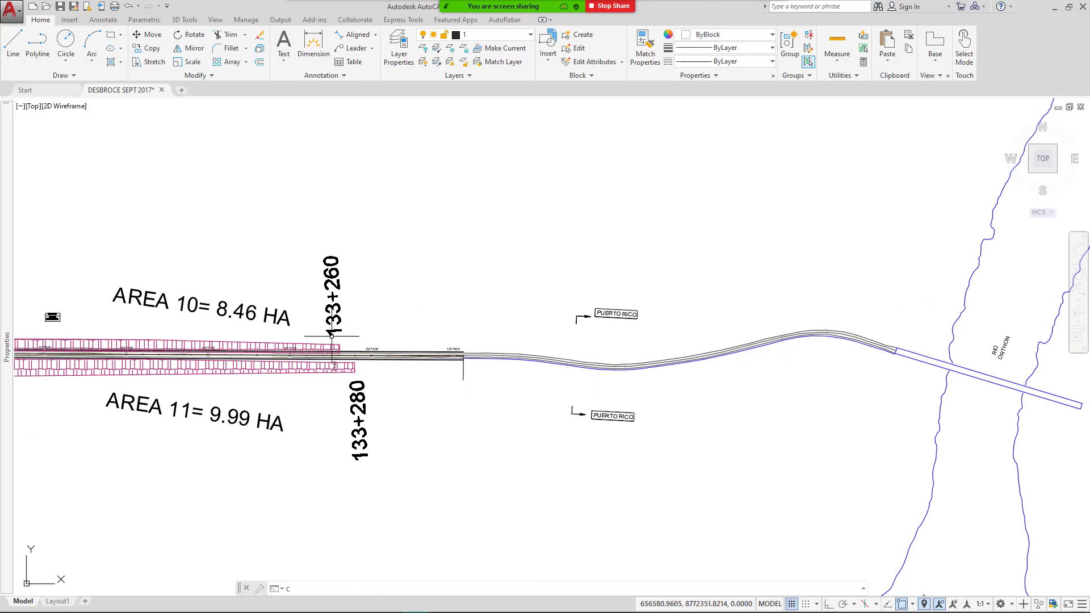
pyautogui.scroll(4, 332, 336)
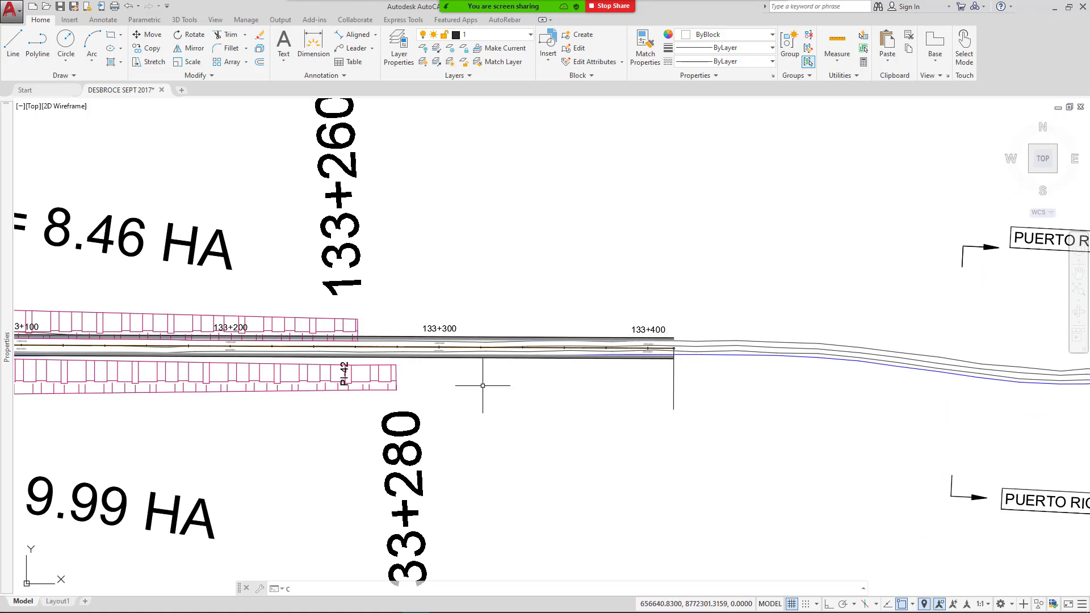
pyautogui.scroll(-4, 767, 352)
pyautogui.scroll(2, 859, 360)
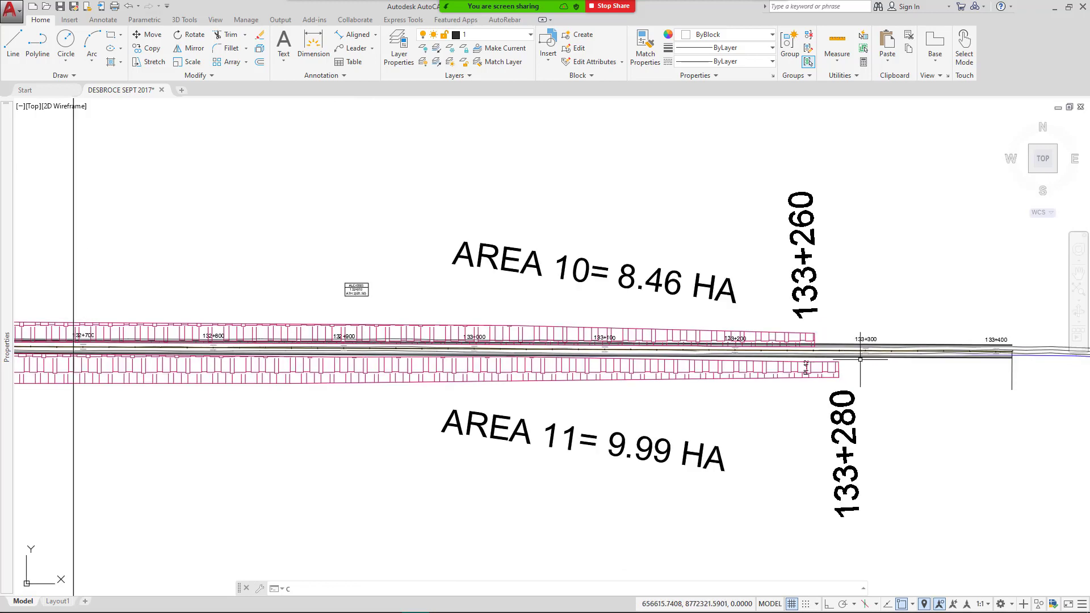
pyautogui.scroll(2, 842, 374)
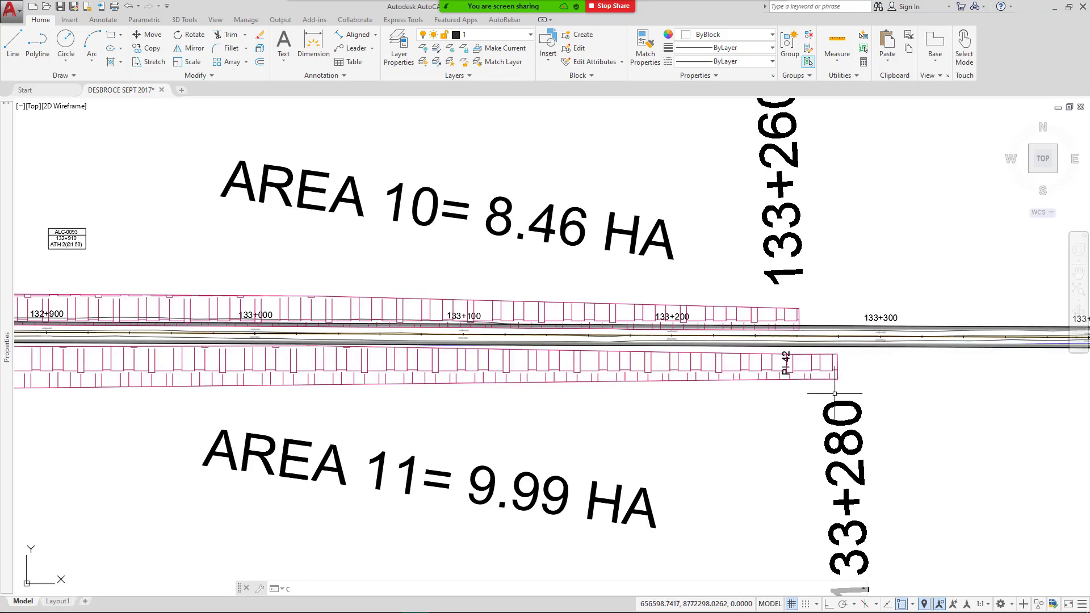
pyautogui.moveTo(887, 366); pyautogui.dragTo(879, 363)
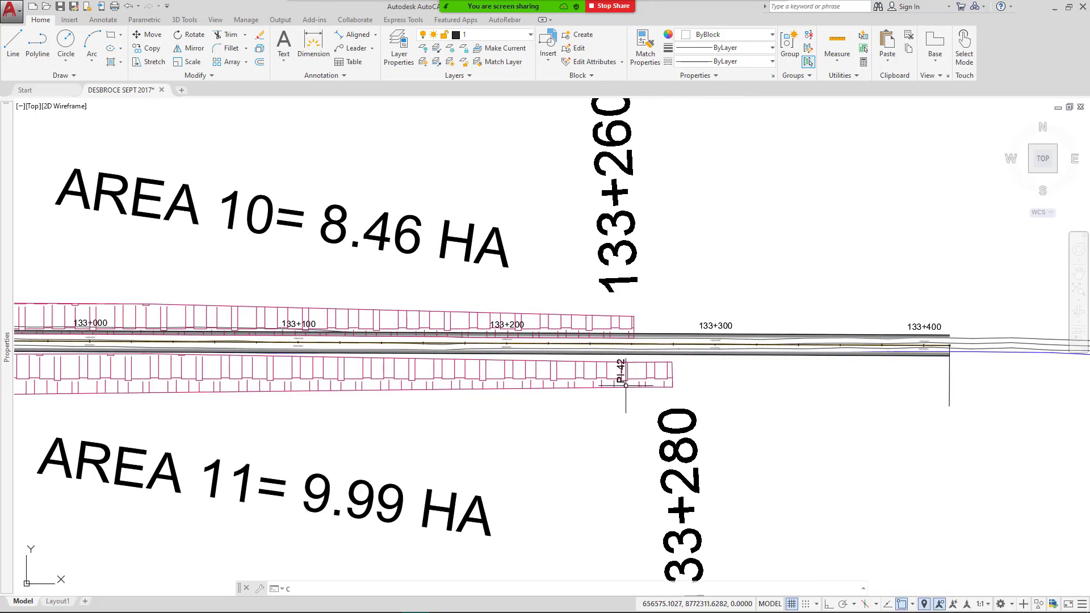
# Follow cleared areas 10 and 11 westward and read the July 2017 clearing legend and monthly total on sheet 6 of 7.
pyautogui.scroll(-2, 626, 384)
pyautogui.moveTo(207, 360)
pyautogui.mouseDown()
pyautogui.moveTo(444, 338)
pyautogui.moveTo(689, 285)
pyautogui.mouseUp()
pyautogui.moveTo(415, 330); pyautogui.dragTo(599, 318)
pyautogui.moveTo(335, 333); pyautogui.dragTo(631, 321)
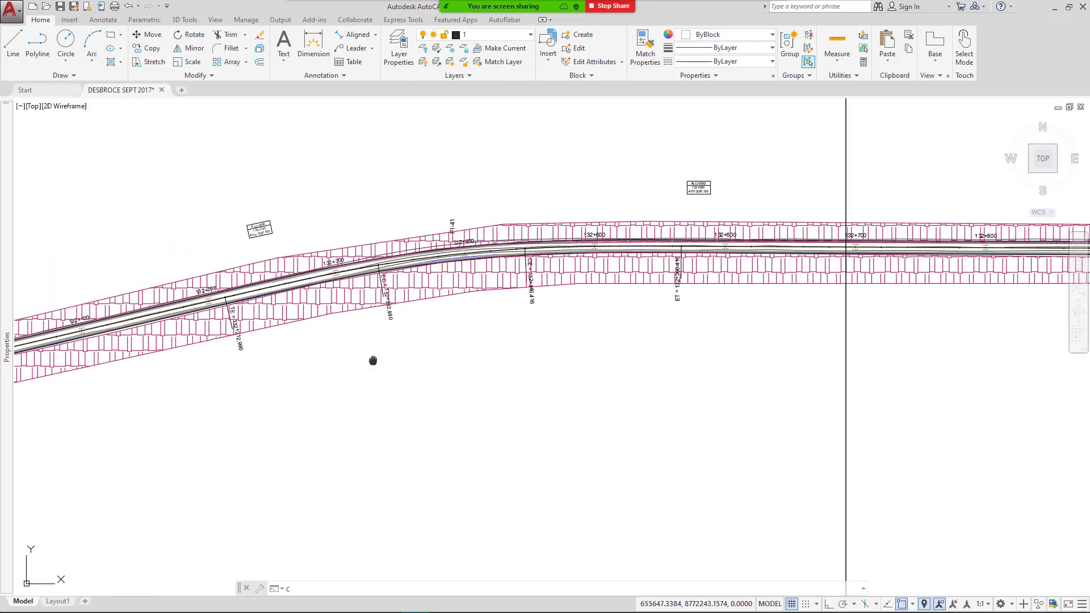
pyautogui.scroll(-5, 373, 361)
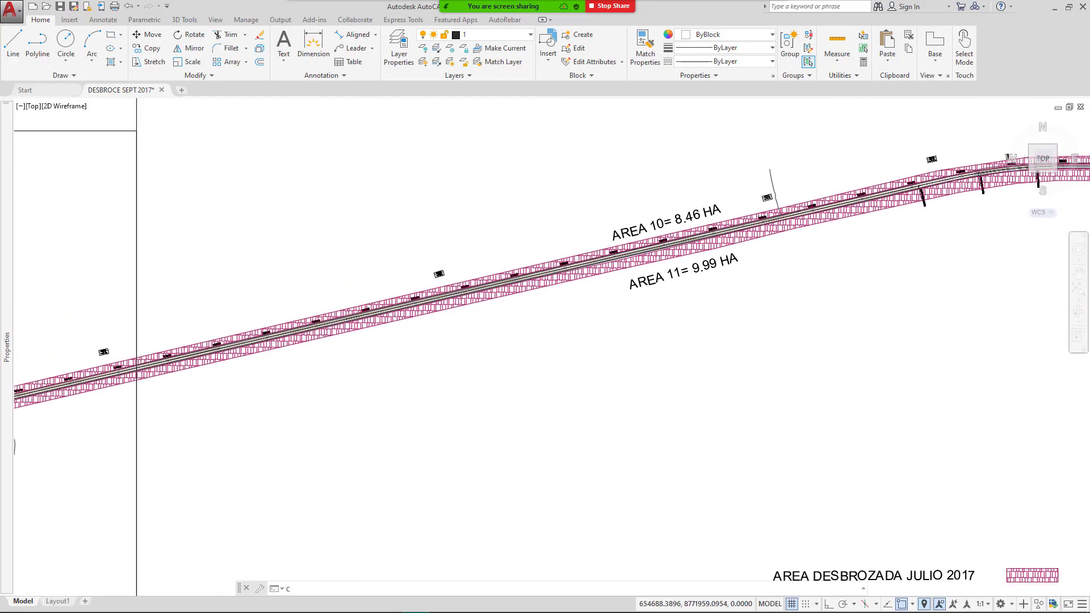
pyautogui.scroll(-4, 488, 363)
pyautogui.scroll(4, 704, 469)
pyautogui.moveTo(749, 468)
pyautogui.mouseDown()
pyautogui.moveTo(610, 428)
pyautogui.moveTo(460, 424)
pyautogui.moveTo(659, 426)
pyautogui.mouseUp()
pyautogui.scroll(2, 588, 397)
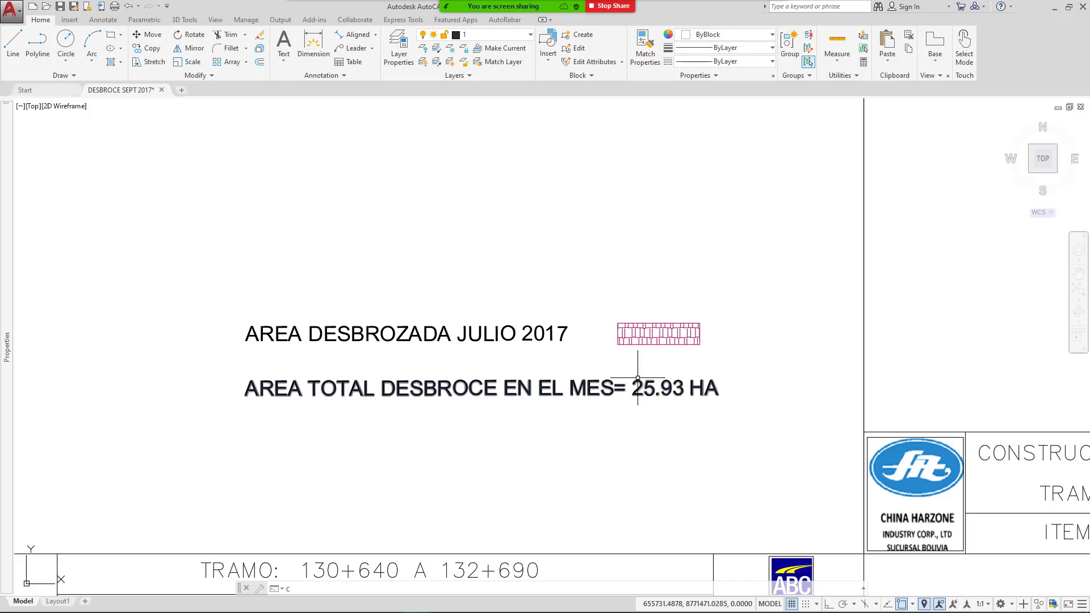
# Continue westward to sheet 5 of 7, stations 128+560 to 130+640, and read its July 2017 clearing legend and monthly total.
pyautogui.scroll(-2, 466, 346)
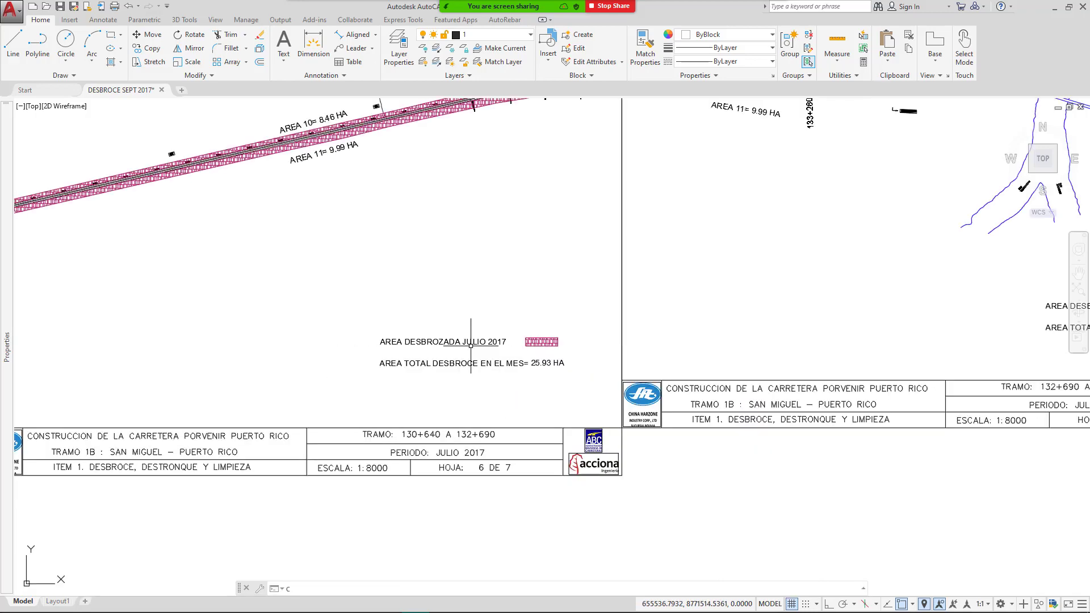
pyautogui.moveTo(343, 355); pyautogui.dragTo(600, 323)
pyautogui.moveTo(447, 314)
pyautogui.mouseDown()
pyautogui.moveTo(620, 312)
pyautogui.moveTo(668, 294)
pyautogui.mouseUp()
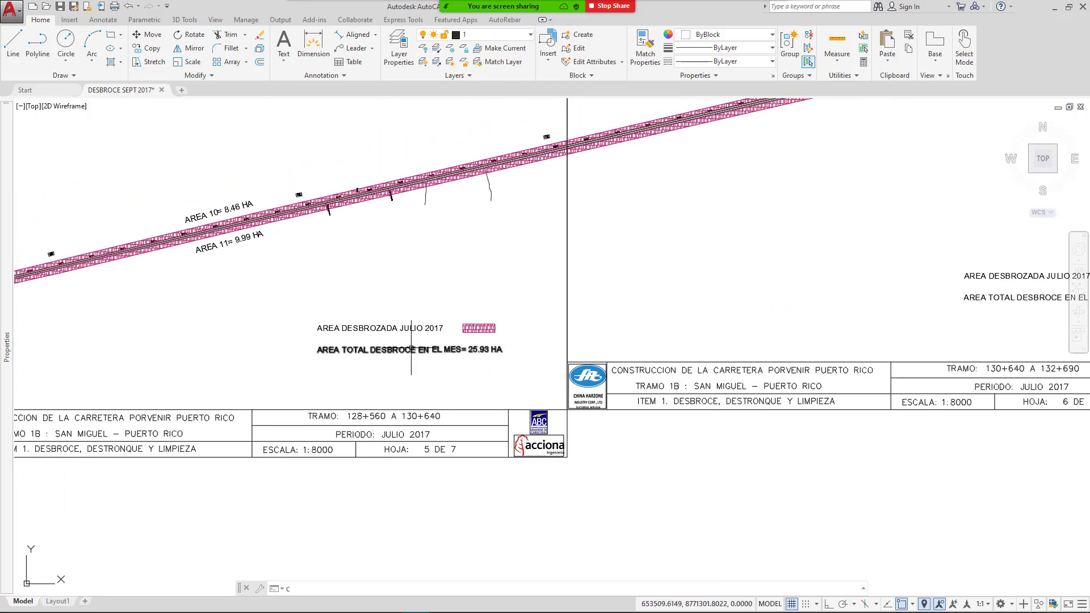
pyautogui.moveTo(413, 348); pyautogui.dragTo(588, 342)
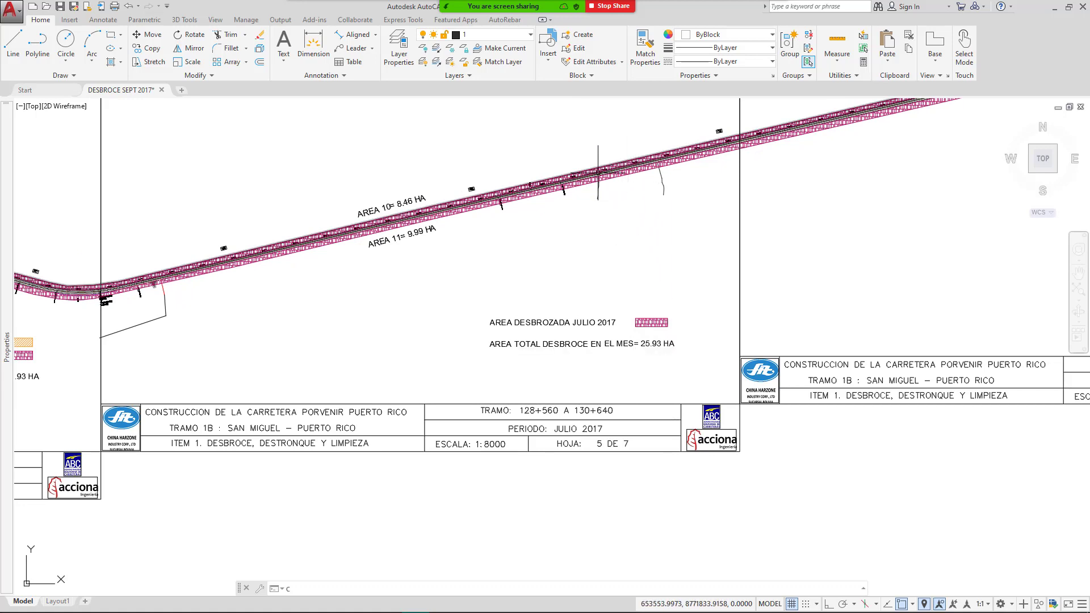
pyautogui.scroll(1, 598, 310)
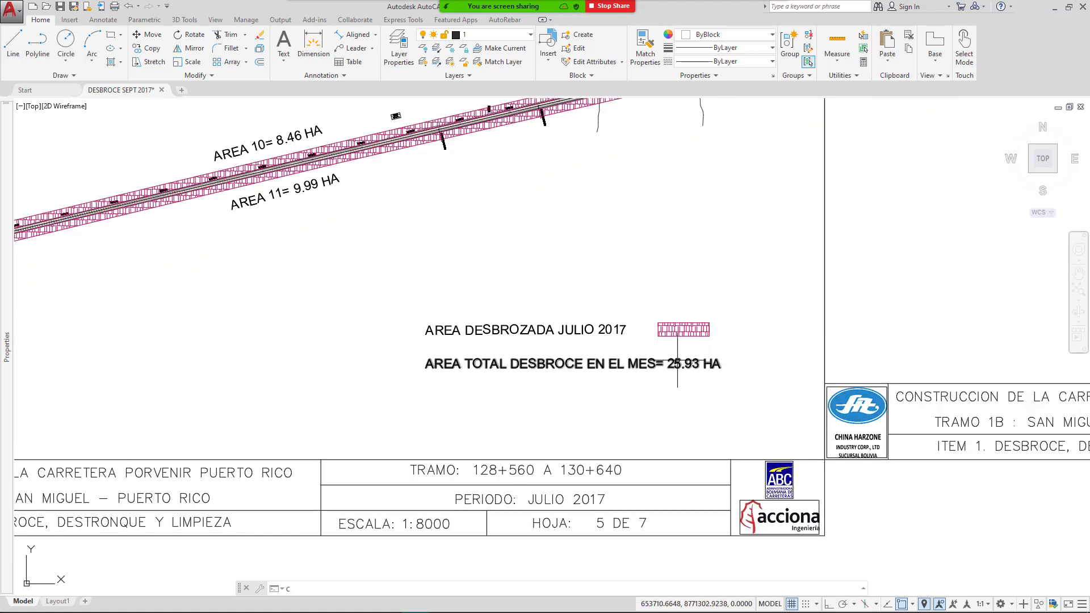
# Follow cleared areas 10 and 11 westward from sheet 5 of 7 and examine their limits around the curve at station 128+500.
pyautogui.scroll(1, 677, 359)
pyautogui.scroll(-1, 721, 342)
pyautogui.moveTo(668, 294); pyautogui.dragTo(582, 442)
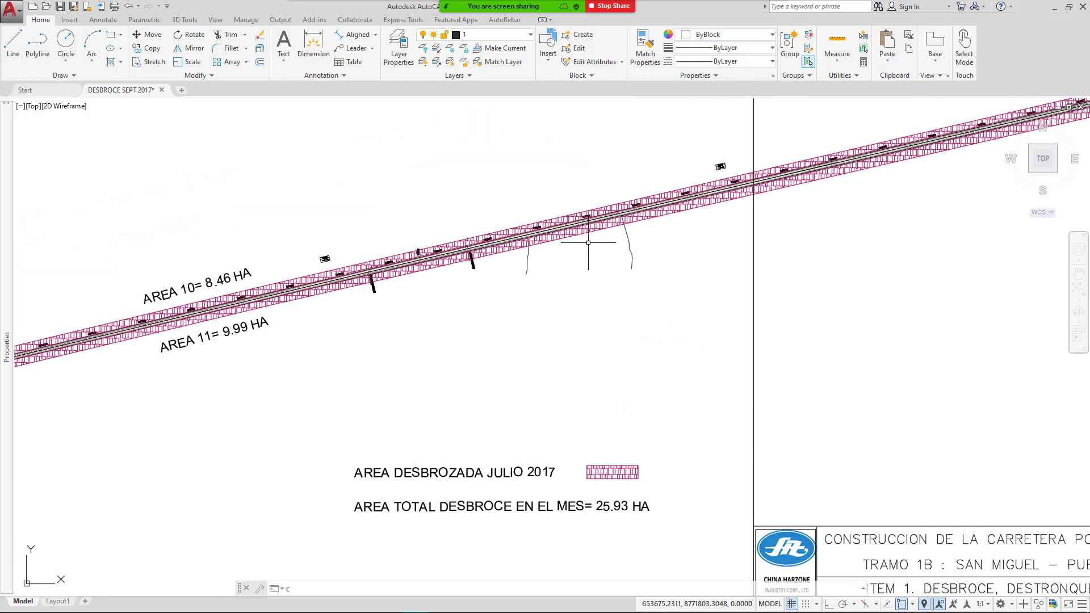
pyautogui.scroll(-3, 624, 233)
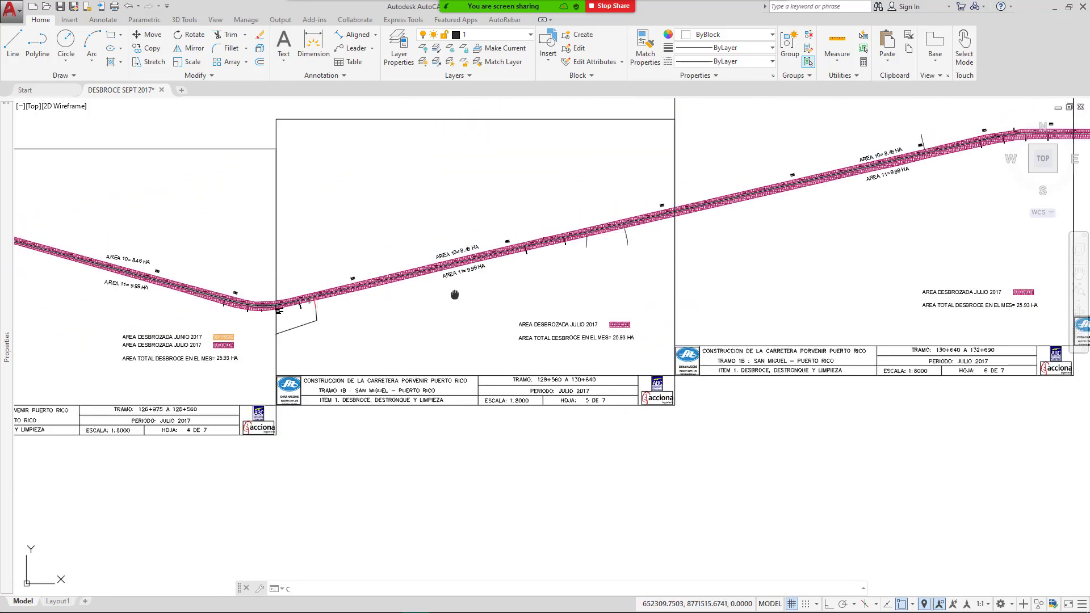
pyautogui.moveTo(454, 294); pyautogui.dragTo(639, 277)
pyautogui.scroll(5, 459, 292)
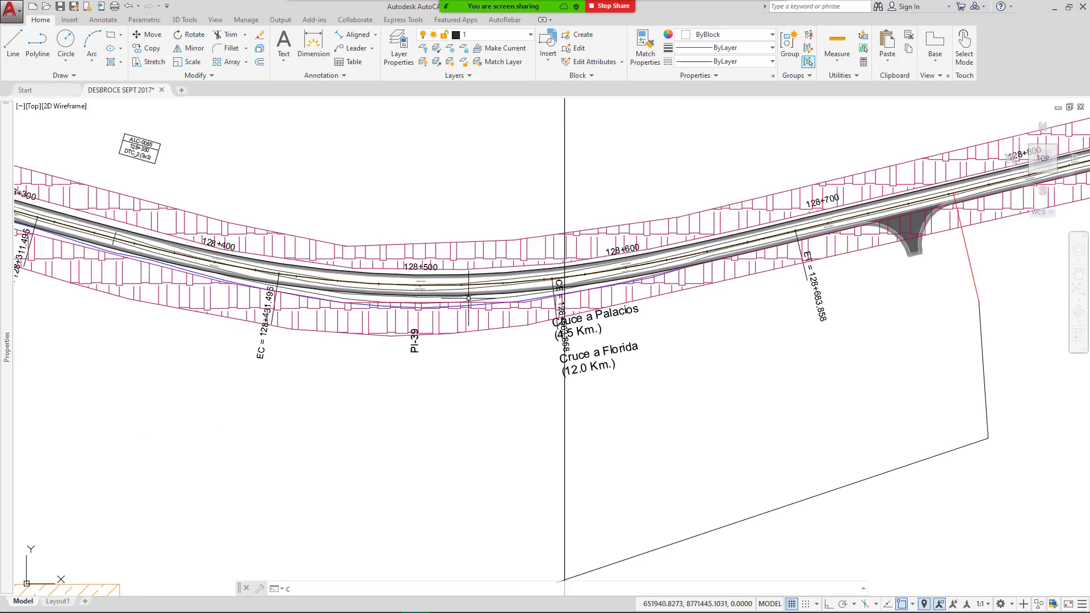
pyautogui.moveTo(382, 298); pyautogui.dragTo(603, 299)
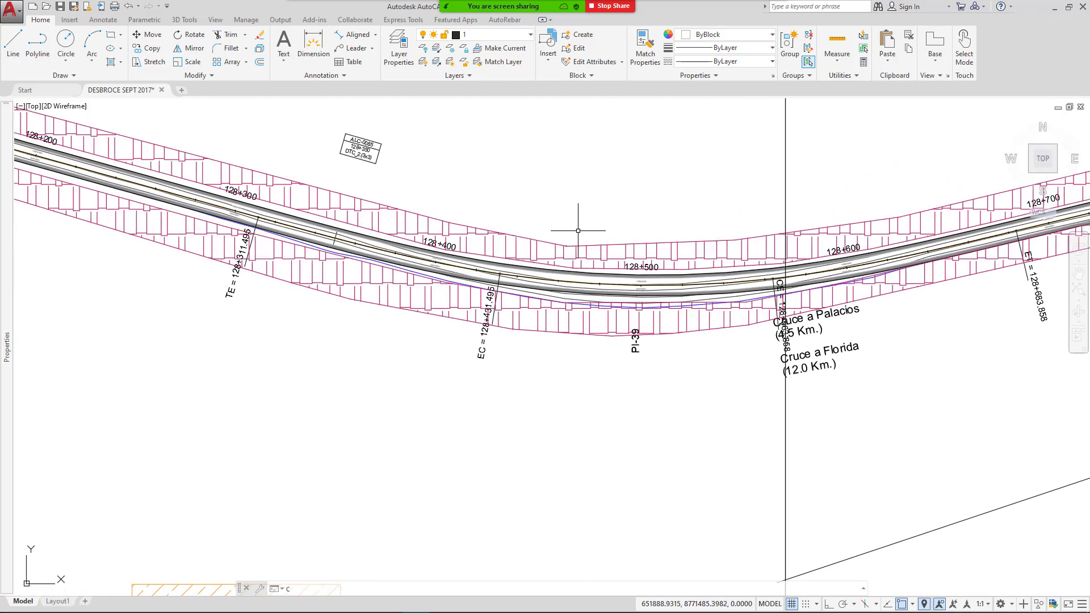
pyautogui.scroll(2, 576, 230)
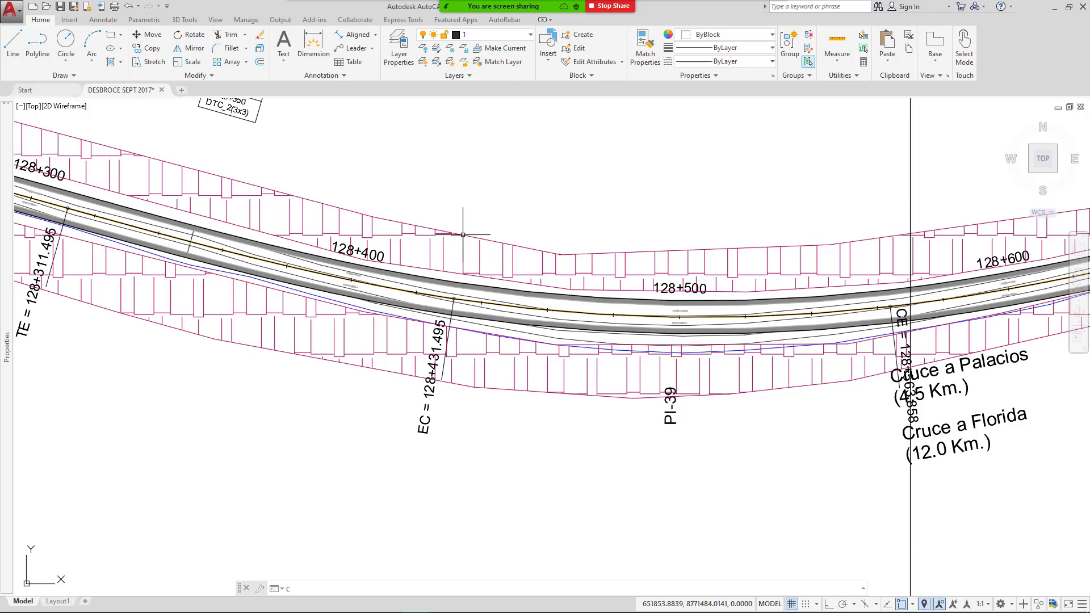
pyautogui.scroll(-2, 560, 236)
pyautogui.moveTo(560, 237); pyautogui.dragTo(705, 239)
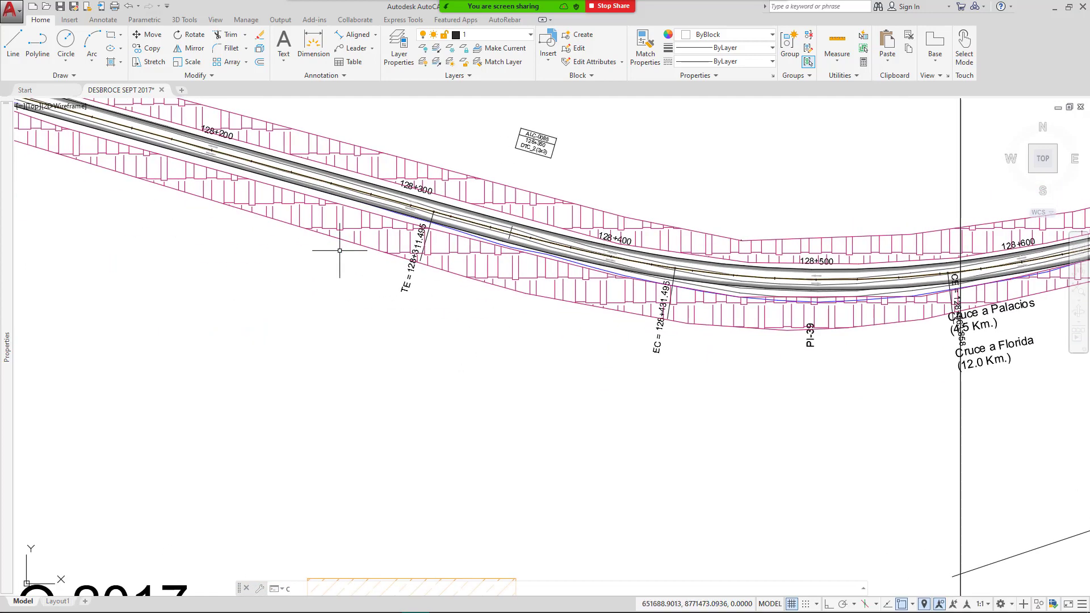
# Trace areas 10 and 11 across sheet 4 of 7 to station 126+980, checking the June and July 2017 clearing legend.
pyautogui.moveTo(374, 255); pyautogui.dragTo(538, 366)
pyautogui.scroll(-3, 580, 337)
pyautogui.moveTo(583, 336)
pyautogui.mouseDown()
pyautogui.moveTo(585, 305)
pyautogui.moveTo(814, 333)
pyautogui.mouseUp()
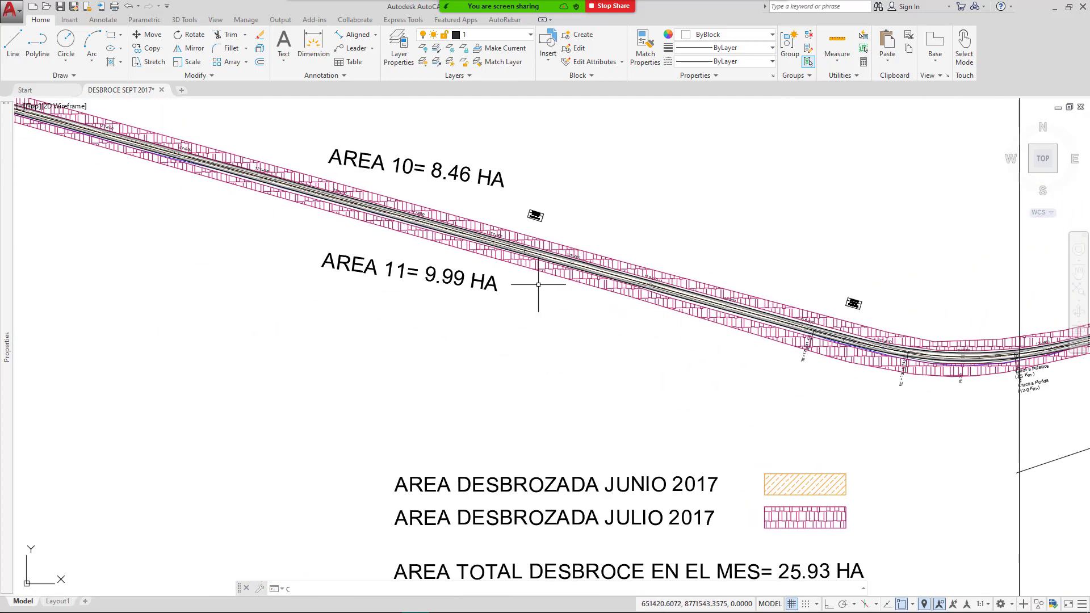
pyautogui.moveTo(426, 292); pyautogui.dragTo(664, 420)
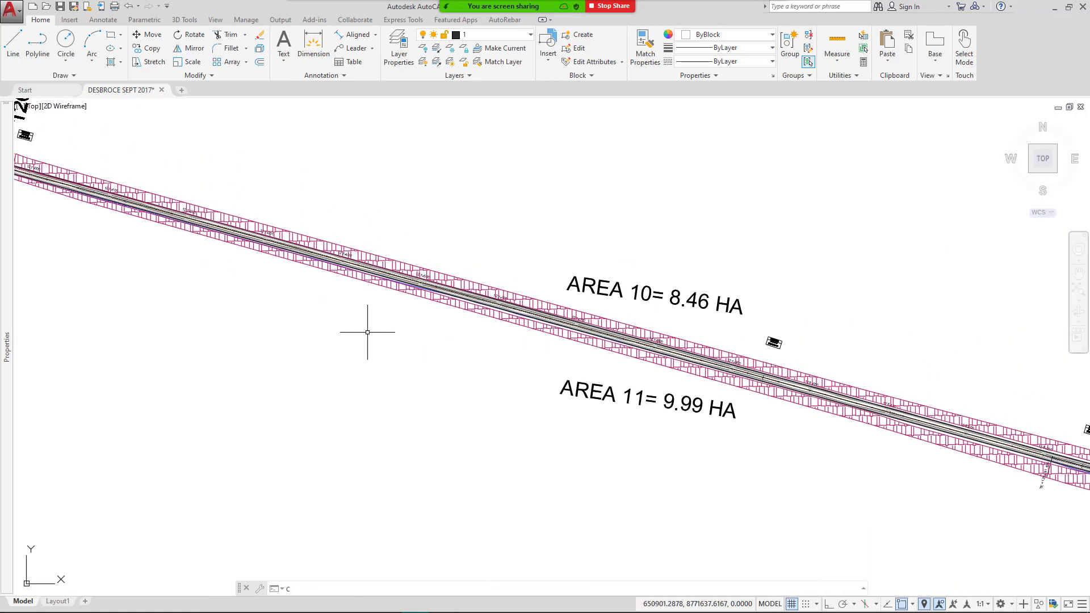
pyautogui.moveTo(367, 332); pyautogui.dragTo(664, 309)
pyautogui.scroll(-2, 571, 310)
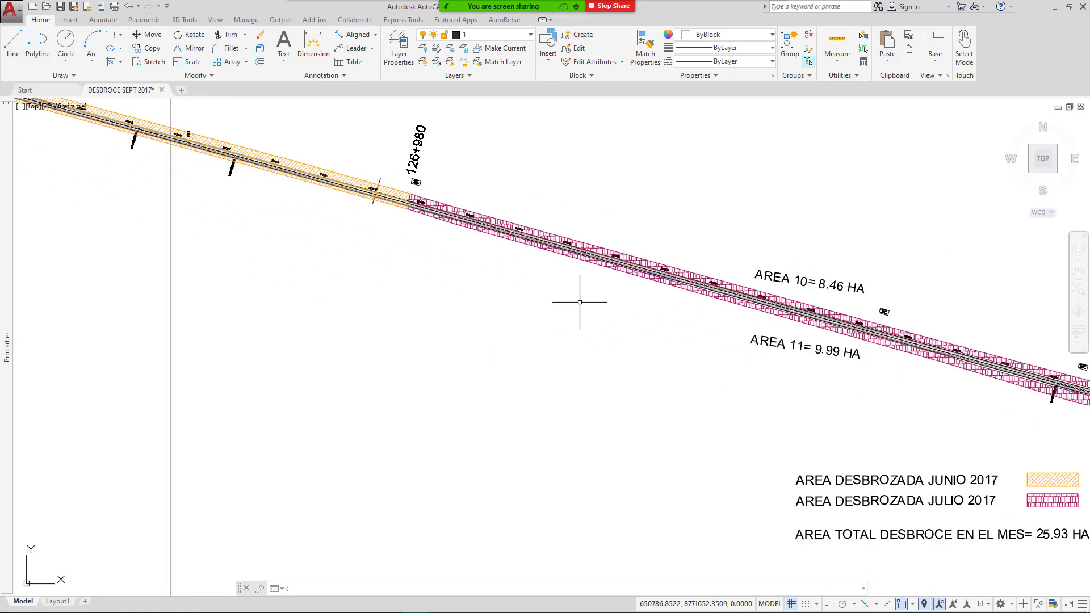
pyautogui.moveTo(460, 320); pyautogui.dragTo(703, 339)
pyautogui.scroll(-4, 624, 294)
# Review the June 2017 clearing along areas 16 and 17, continuing westward to the September 2017 sheet.
pyautogui.moveTo(591, 295); pyautogui.dragTo(817, 330)
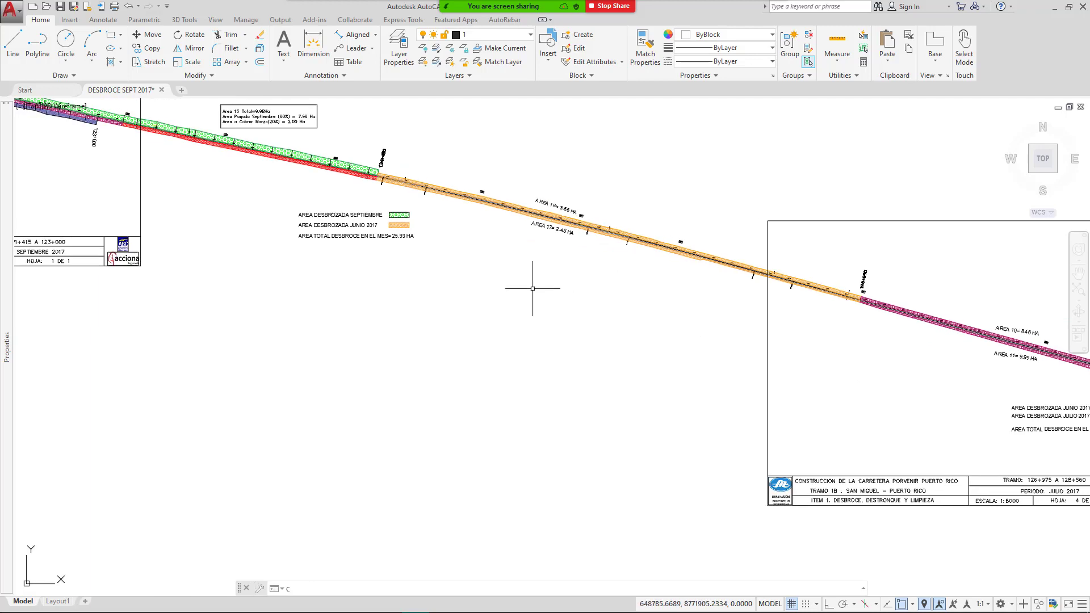
pyautogui.moveTo(454, 281); pyautogui.dragTo(748, 325)
pyautogui.moveTo(567, 308)
pyautogui.mouseDown()
pyautogui.moveTo(710, 394)
pyautogui.moveTo(723, 415)
pyautogui.mouseUp()
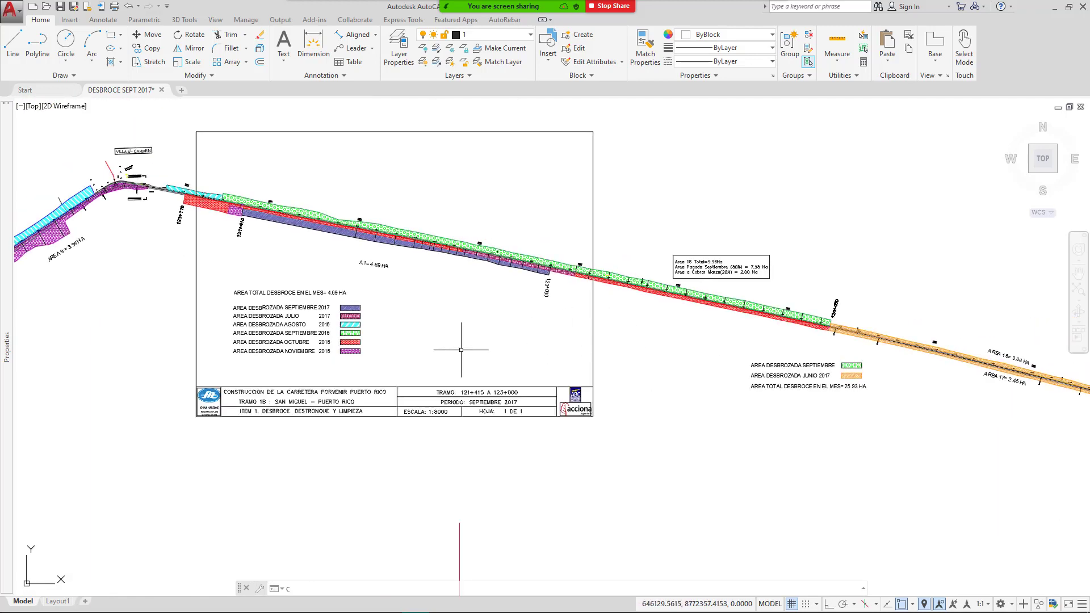
pyautogui.moveTo(460, 350); pyautogui.dragTo(600, 361)
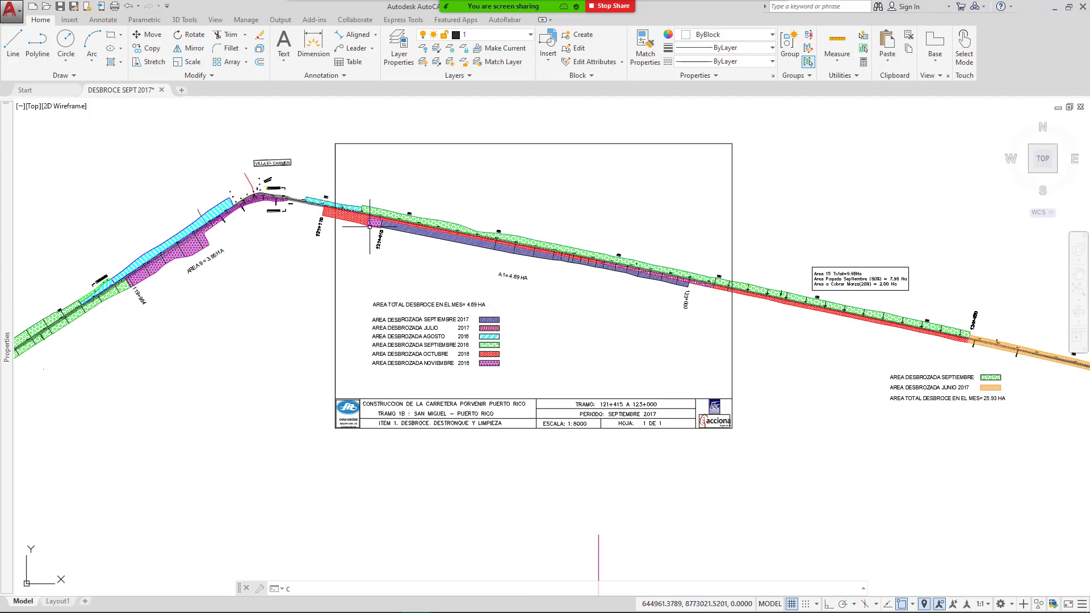
# Examine September 2017 area A1 between stations 121+415 and 123+000 and compare its hatch with the sheet's monthly legend.
pyautogui.scroll(2, 374, 222)
pyautogui.scroll(1, 375, 221)
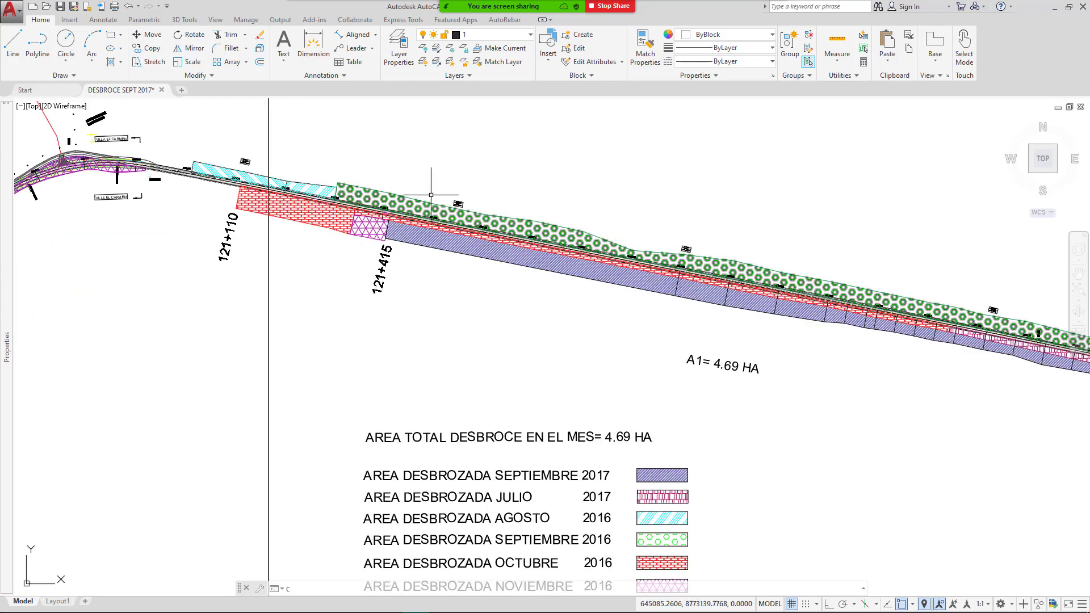
pyautogui.moveTo(726, 331); pyautogui.dragTo(509, 301)
pyautogui.moveTo(663, 371); pyautogui.dragTo(679, 321)
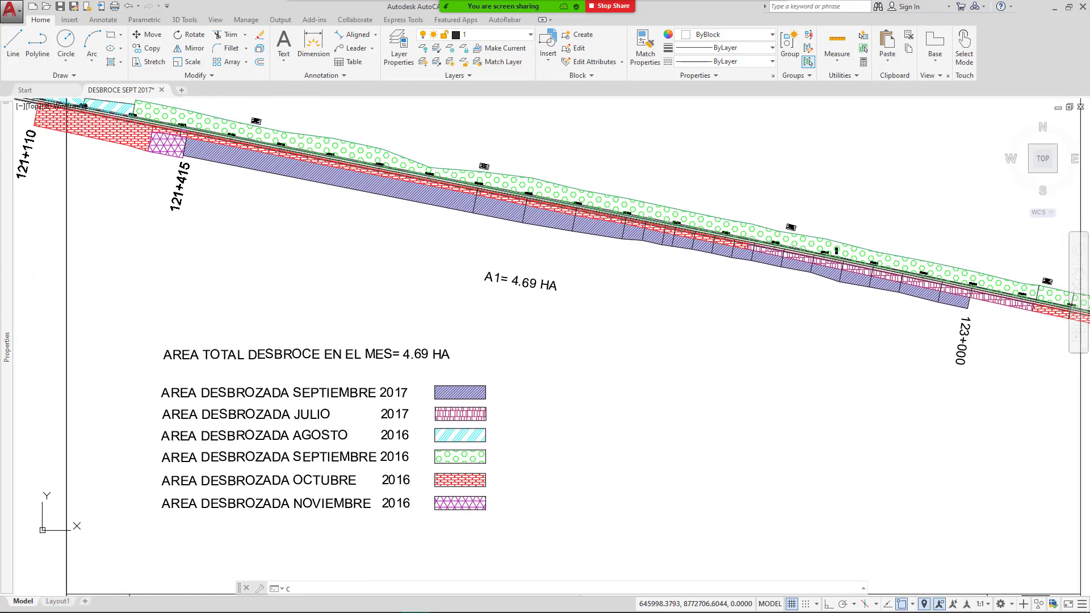
pyautogui.moveTo(576, 310); pyautogui.dragTo(667, 357)
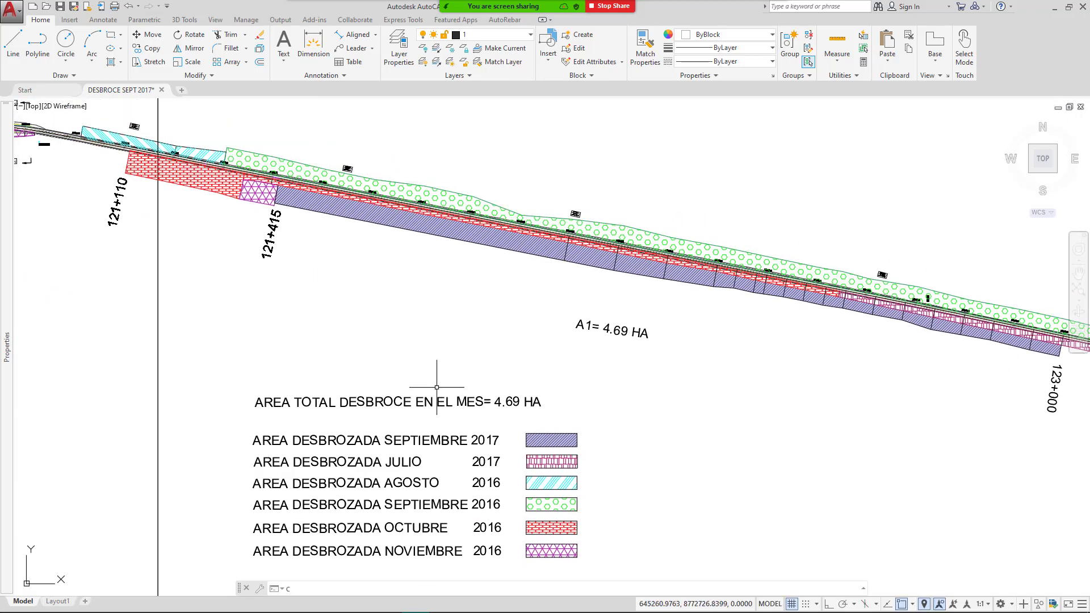
pyautogui.moveTo(536, 422); pyautogui.dragTo(579, 368)
pyautogui.moveTo(681, 375); pyautogui.dragTo(588, 384)
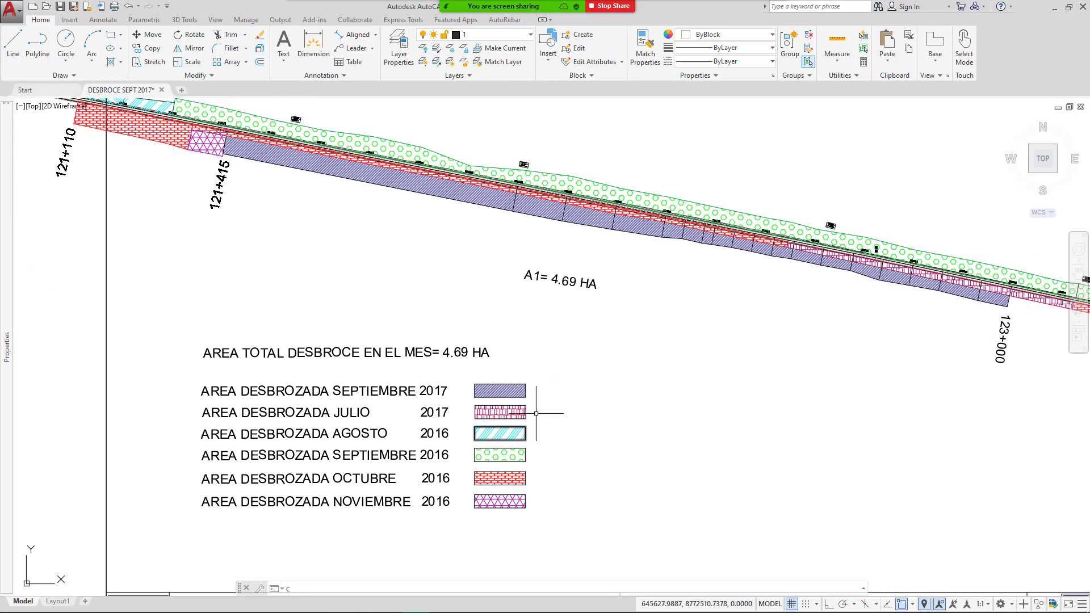
pyautogui.moveTo(606, 339)
pyautogui.mouseDown()
pyautogui.moveTo(540, 377)
pyautogui.moveTo(501, 380)
pyautogui.mouseUp()
pyautogui.moveTo(690, 406); pyautogui.dragTo(416, 350)
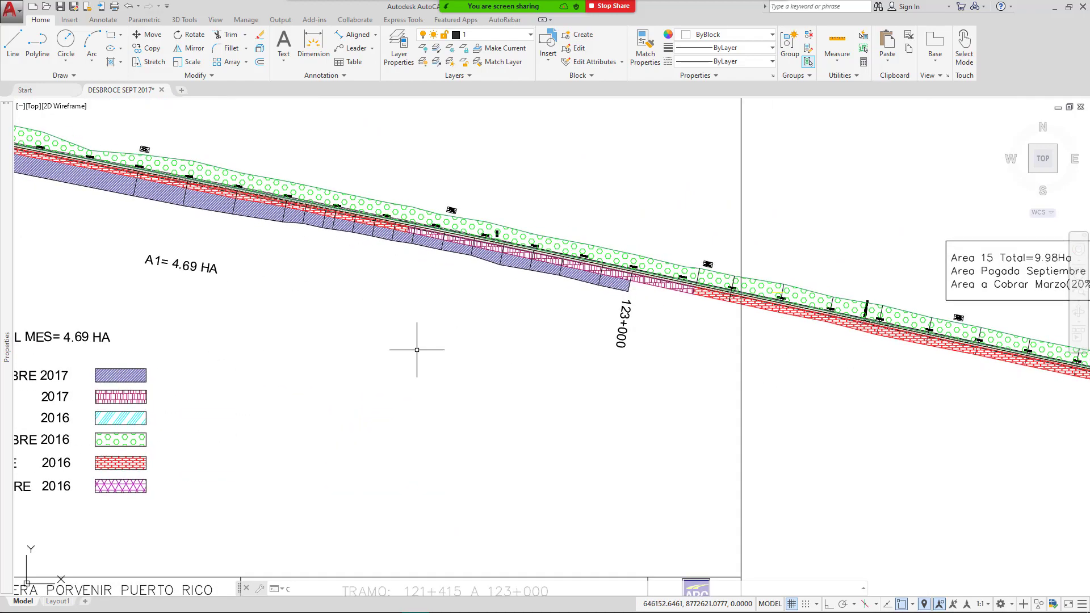
# Inspect the boundary at station 124+450 between the green September hatch and the orange June 2017 hatch.
pyautogui.scroll(-4, 820, 367)
pyautogui.scroll(2, 819, 367)
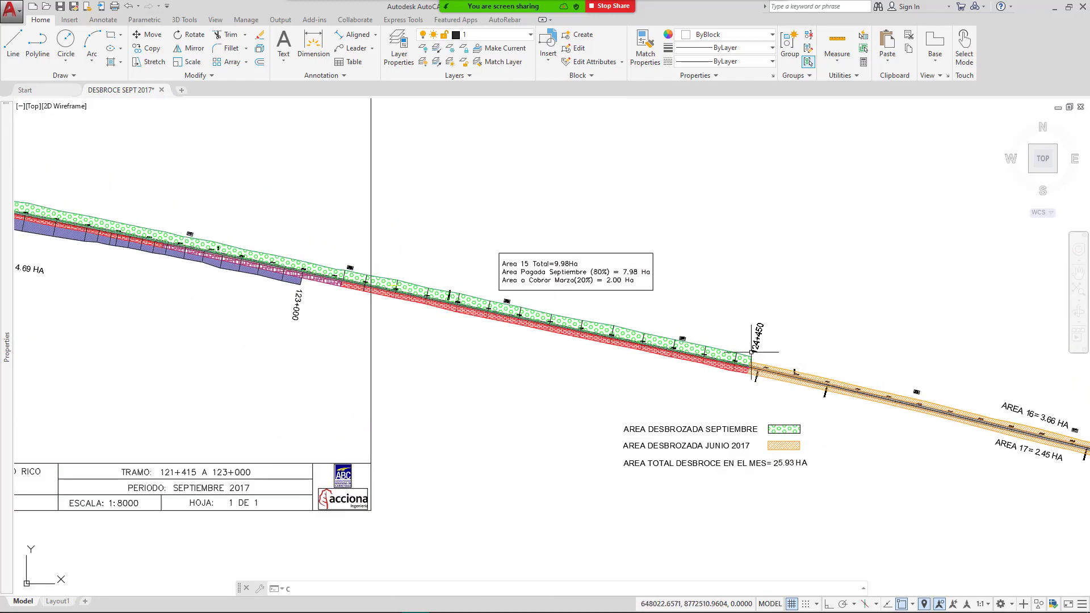
pyautogui.scroll(2, 752, 352)
pyautogui.scroll(2, 806, 405)
pyautogui.scroll(-5, 783, 372)
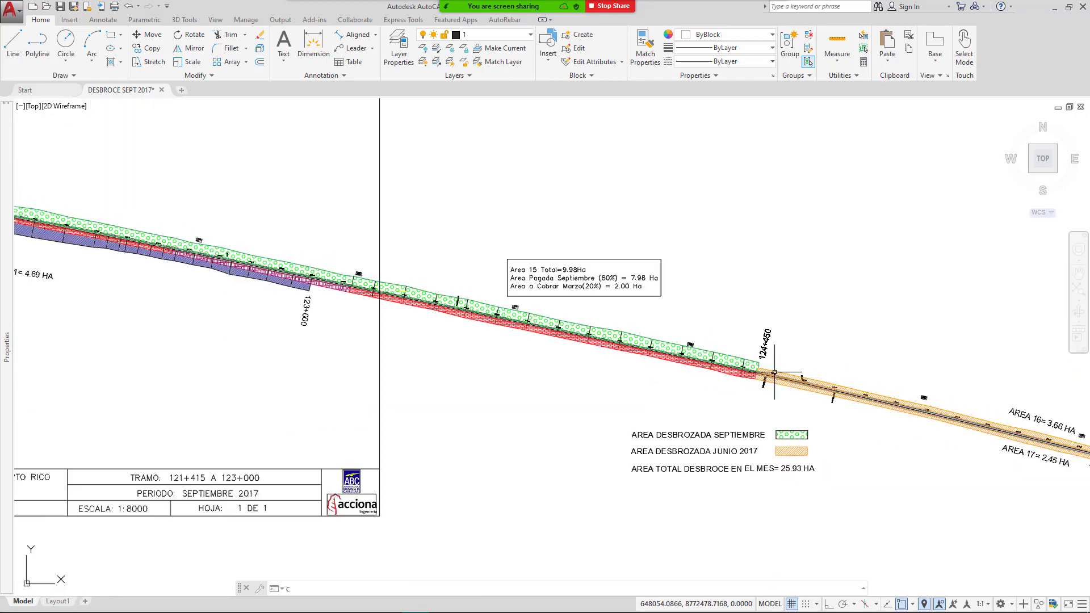
# Examine the differently hatched clearing areas on both sides of the road from station 121+110 to beyond 121+415.
pyautogui.scroll(7, 378, 326)
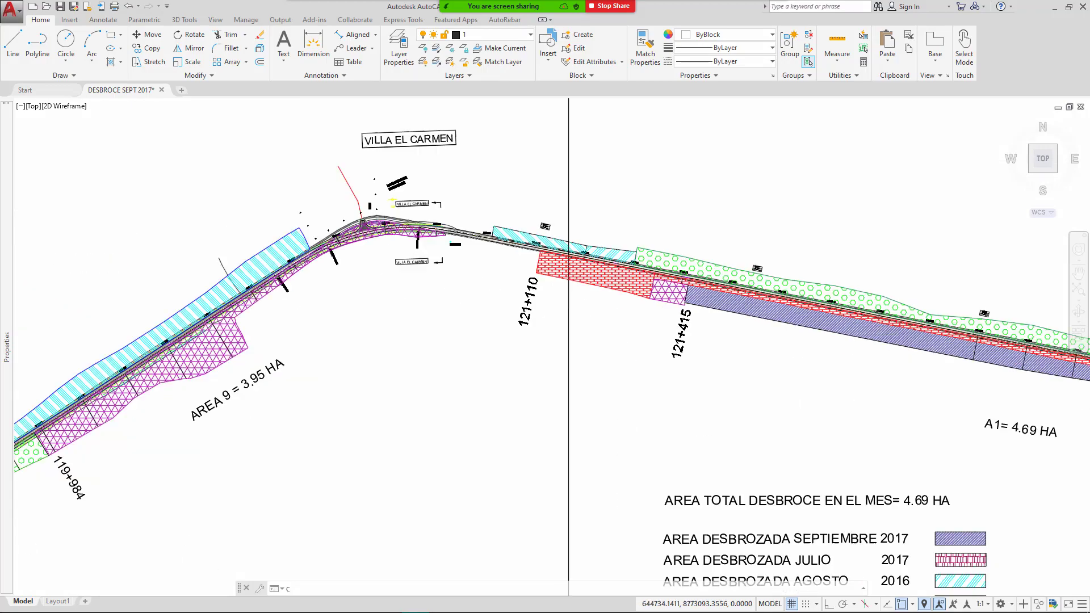
pyautogui.scroll(2, 784, 315)
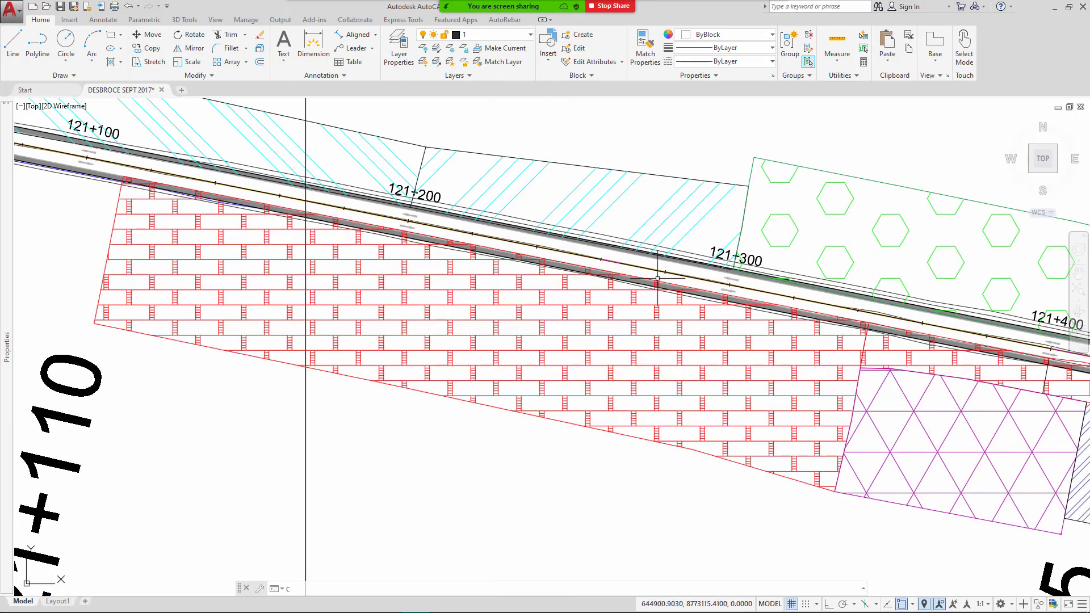
pyautogui.scroll(-4, 611, 287)
pyautogui.scroll(-3, 642, 278)
pyautogui.scroll(6, 578, 280)
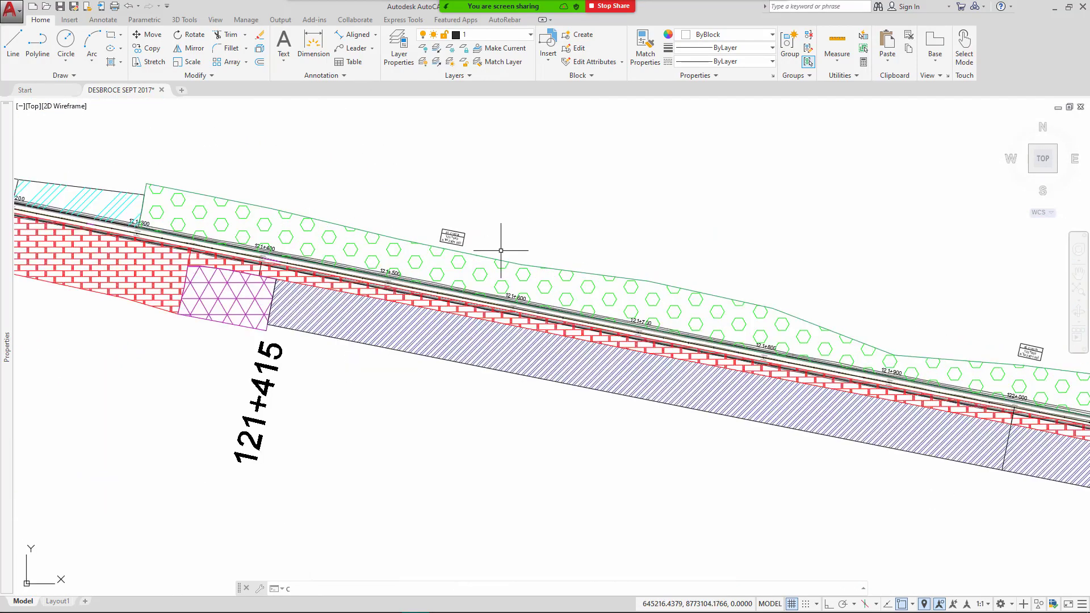
pyautogui.scroll(-4, 559, 234)
# Read the September 2017 sheet's legend, matching each 2016 and 2017 clearing month to its hatch pattern.
pyautogui.moveTo(579, 418); pyautogui.dragTo(583, 181)
pyautogui.moveTo(693, 453); pyautogui.dragTo(631, 350)
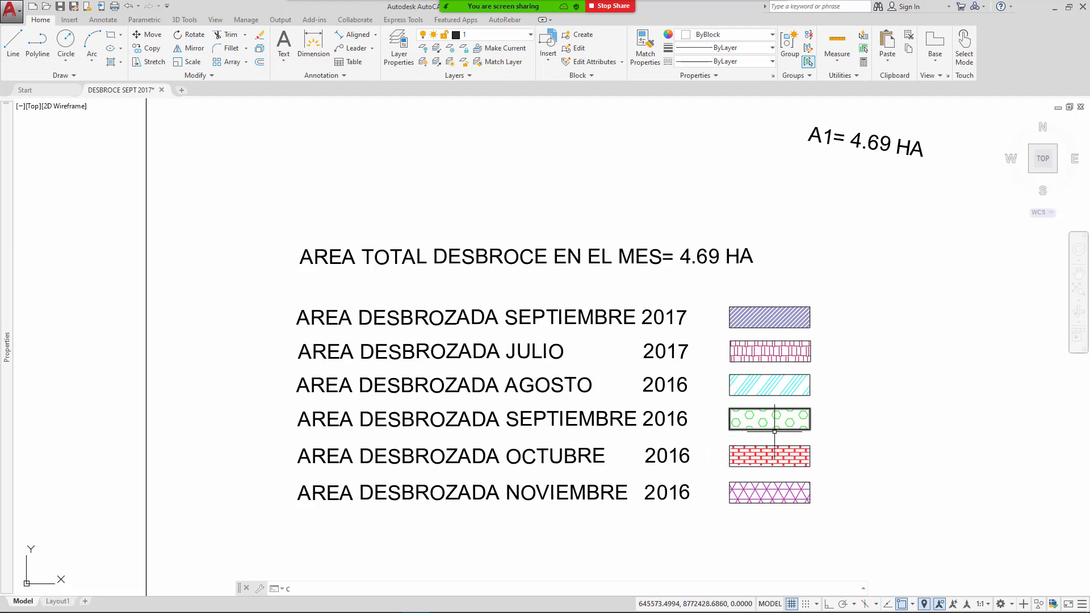
pyautogui.scroll(2, 772, 431)
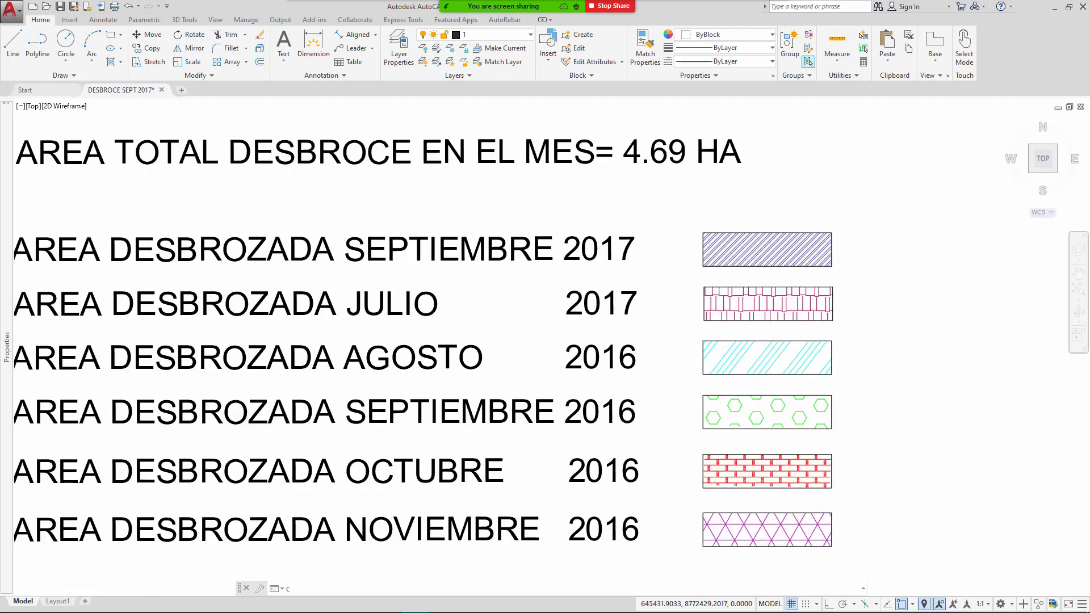
pyautogui.scroll(-8, 753, 416)
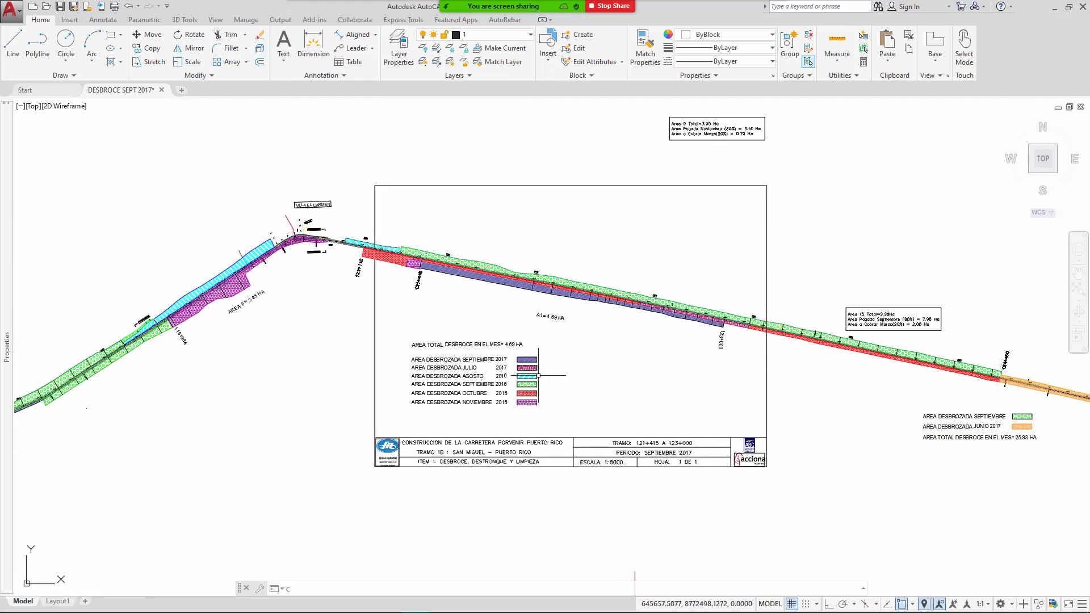
# Read the Area 15 note on the total area, the part paid in September and the part chargeable in March.
pyautogui.moveTo(612, 248); pyautogui.dragTo(550, 287)
pyautogui.scroll(6, 783, 367)
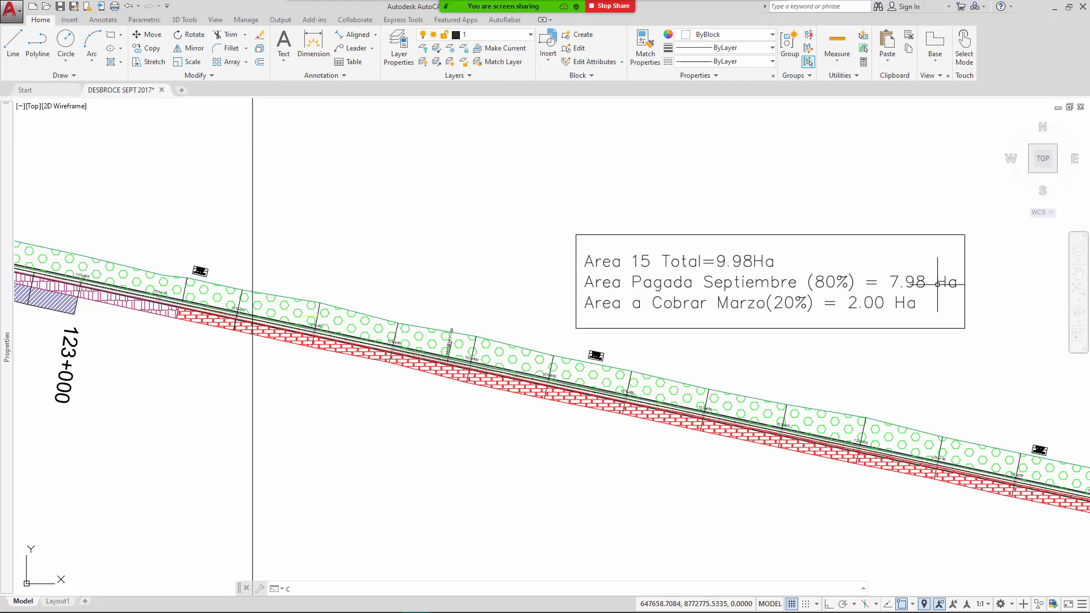
pyautogui.scroll(2, 938, 284)
pyautogui.scroll(-4, 629, 352)
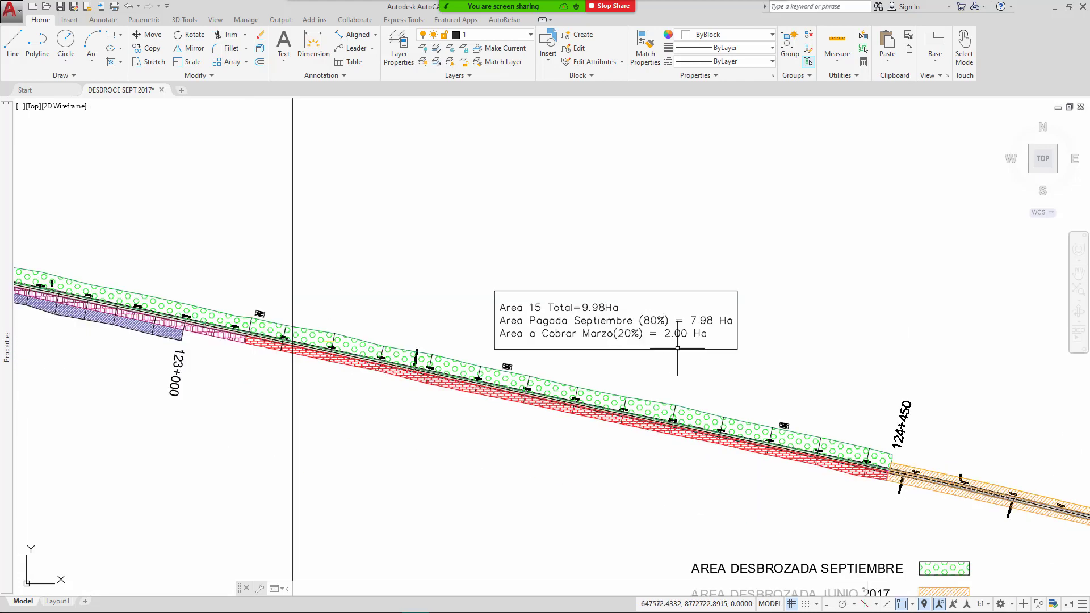
pyautogui.moveTo(835, 375); pyautogui.dragTo(671, 351)
pyautogui.scroll(3, 371, 280)
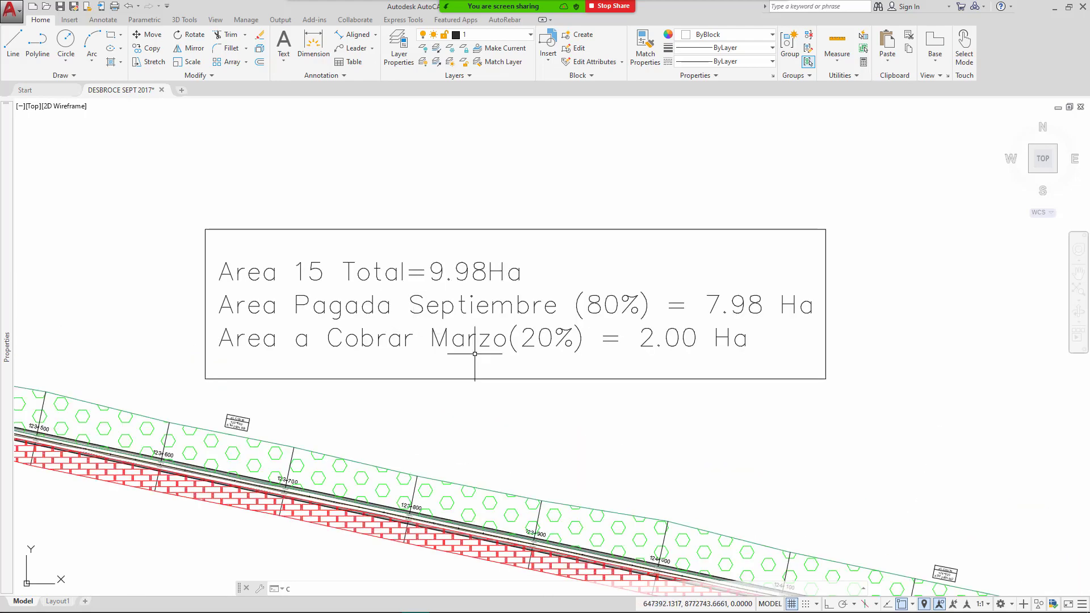
pyautogui.scroll(-3, 650, 315)
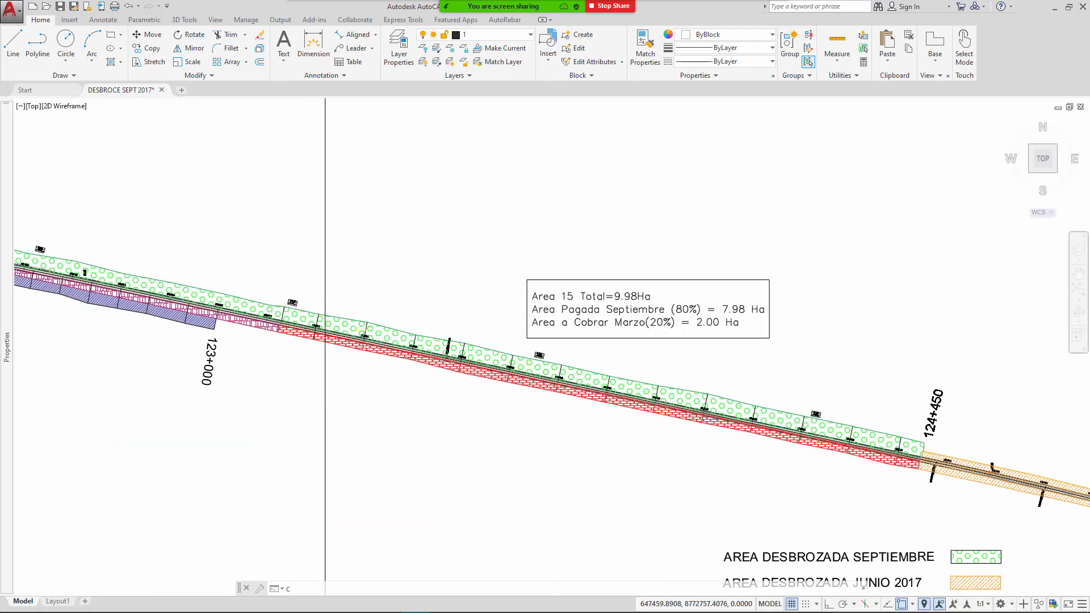
# Review the green, magenta and red clearing strips along the road just east of station 123+000.
pyautogui.moveTo(564, 388); pyautogui.dragTo(665, 415)
pyautogui.scroll(1, 559, 345)
pyautogui.scroll(1, 559, 346)
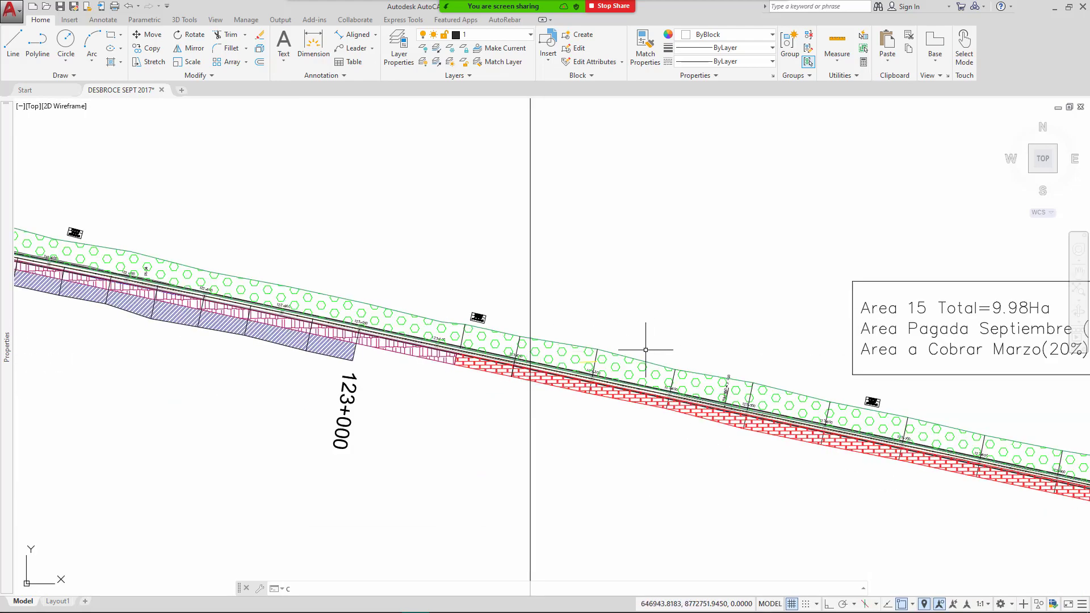
pyautogui.scroll(-1, 649, 340)
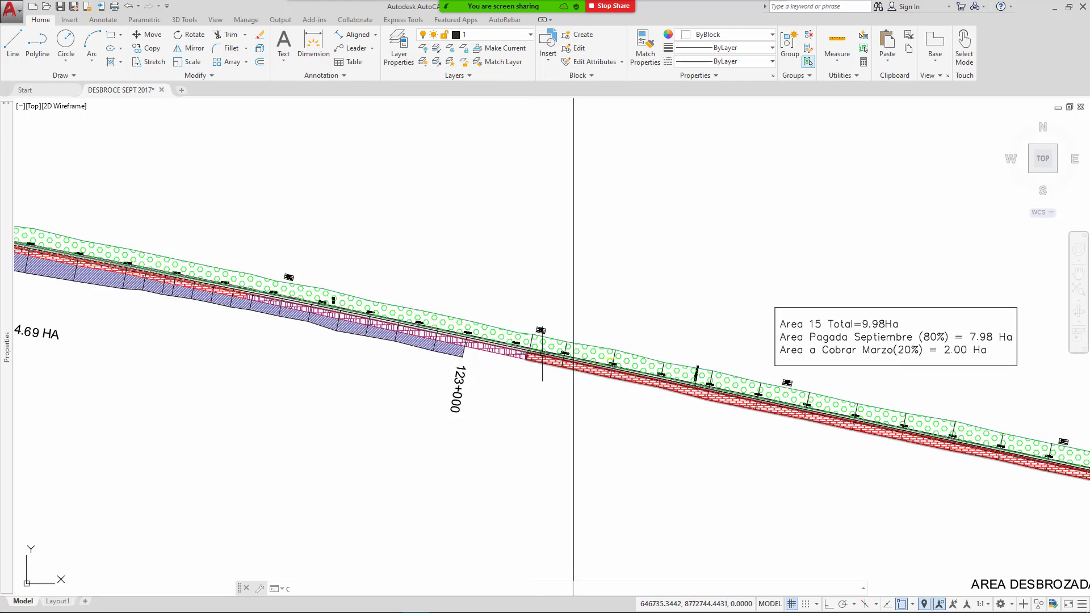
pyautogui.moveTo(787, 395)
pyautogui.mouseDown()
pyautogui.moveTo(646, 359)
pyautogui.moveTo(594, 369)
pyautogui.mouseUp()
pyautogui.scroll(2, 777, 333)
pyautogui.scroll(-6, 777, 334)
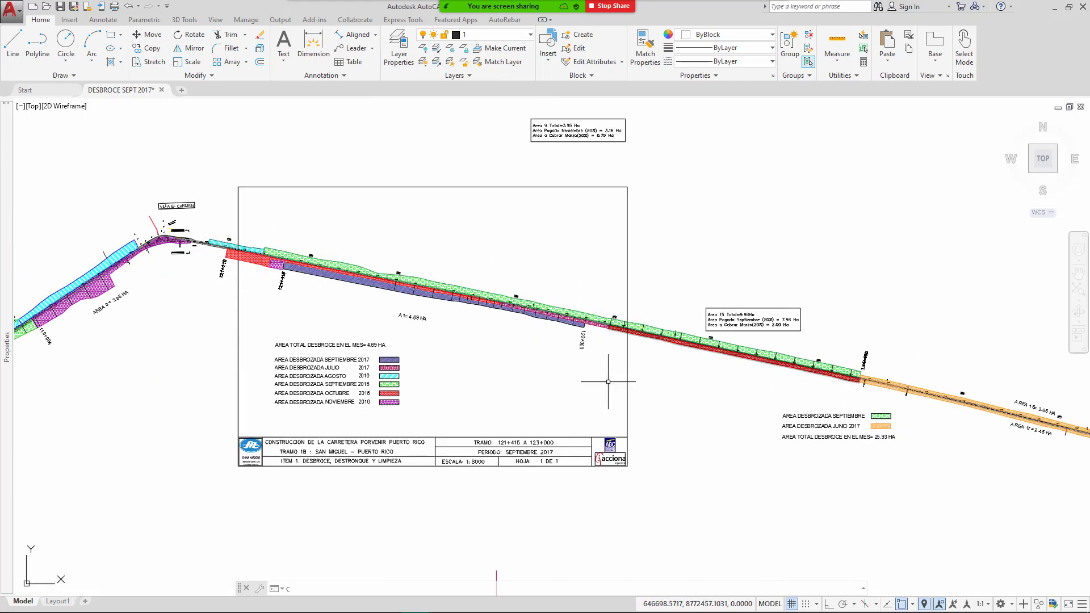
# Read the September and June 2017 clearing legend and monthly total beside station 124+450.
pyautogui.moveTo(564, 394); pyautogui.dragTo(511, 309)
pyautogui.scroll(4, 882, 332)
pyautogui.scroll(2, 801, 320)
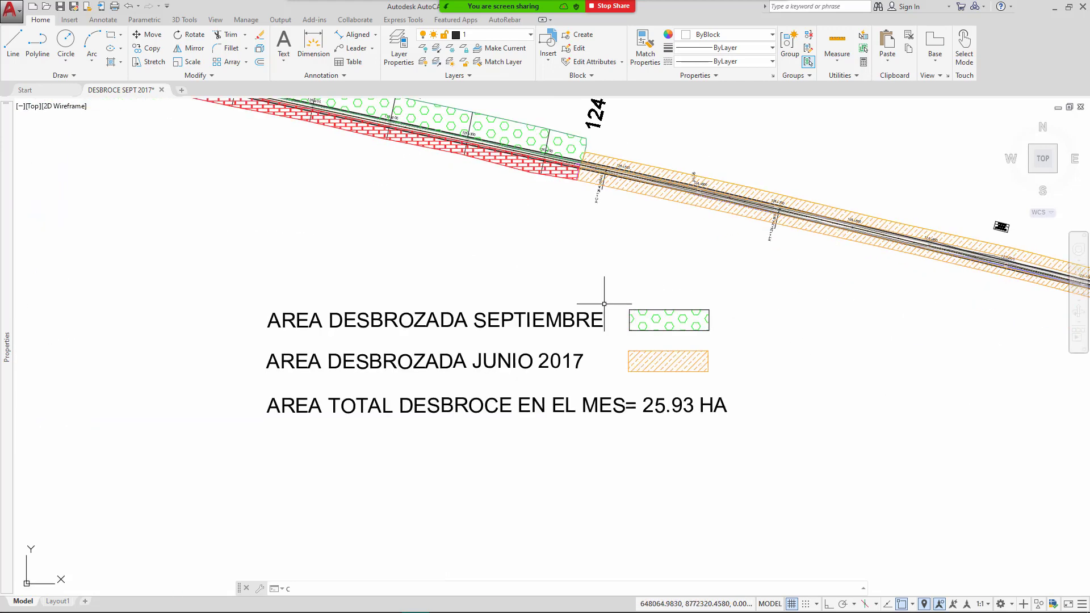
pyautogui.scroll(-2, 648, 327)
pyautogui.scroll(-2, 630, 312)
pyautogui.scroll(-2, 564, 262)
# Inspect the dividing lines of the green cleared area between stations 123+100 and 123+200.
pyautogui.scroll(5, 564, 263)
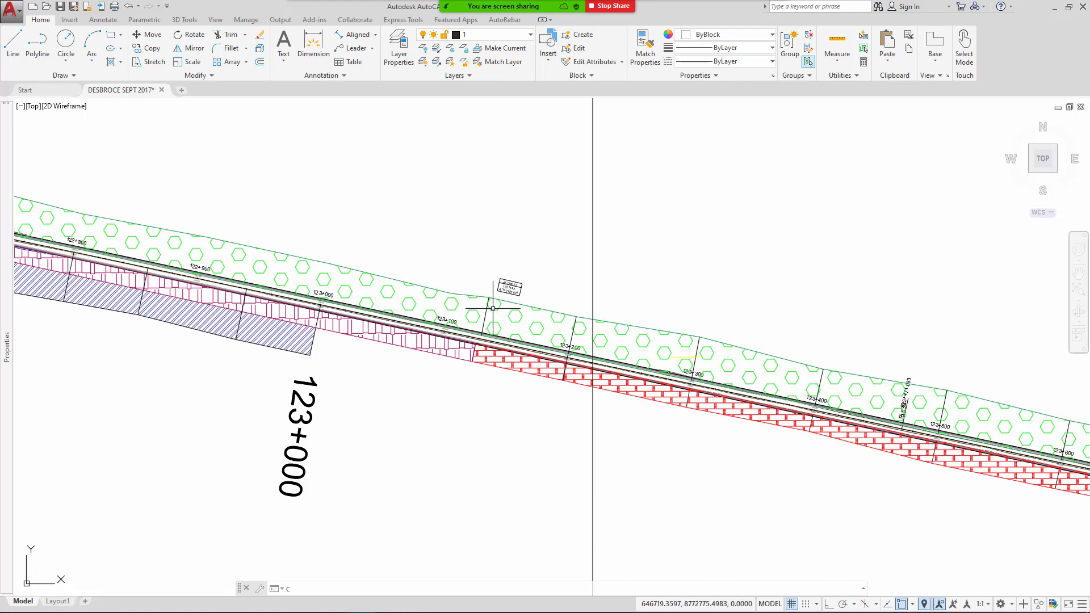
pyautogui.scroll(2, 499, 316)
pyautogui.scroll(3, 519, 317)
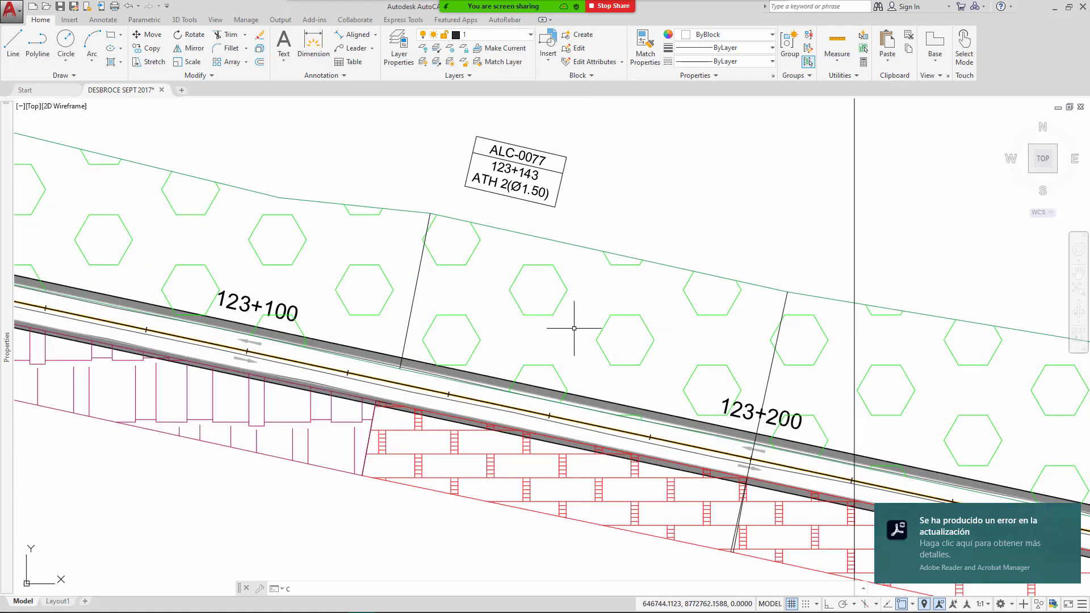
# Check the area in the properties of the green HEX hatch between stations 123+100 and 123+200.
pyautogui.press('Escape')
pyautogui.click(561, 308)
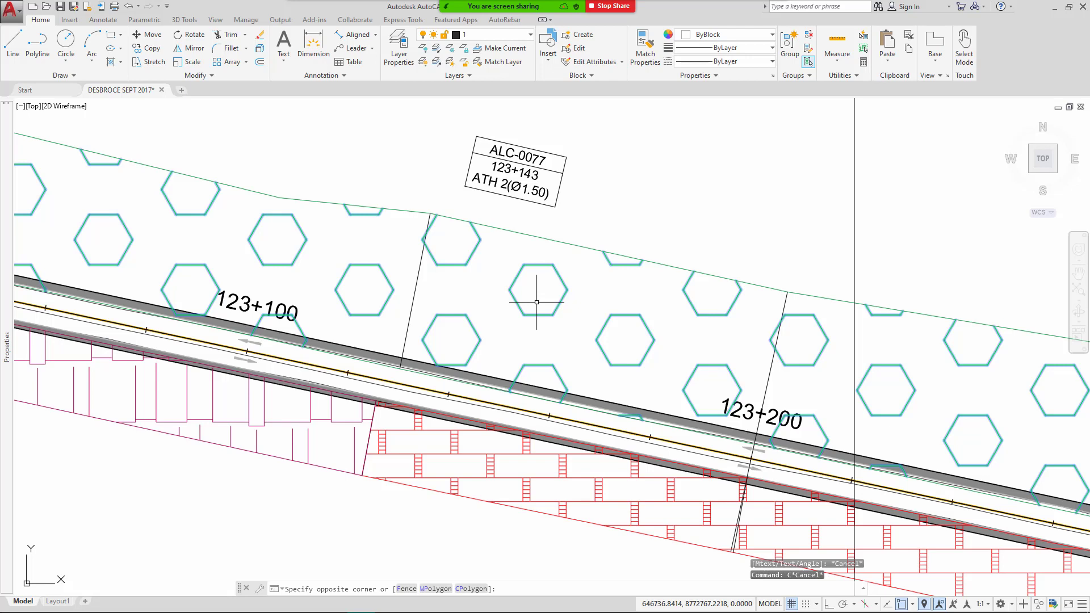
pyautogui.click(536, 302)
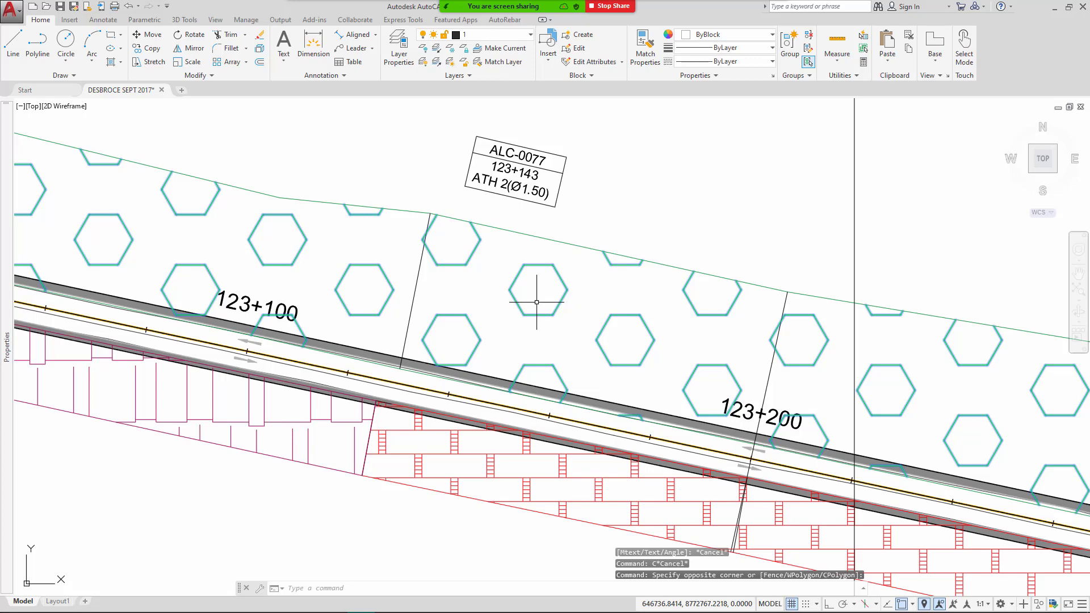
pyautogui.click(18, 333)
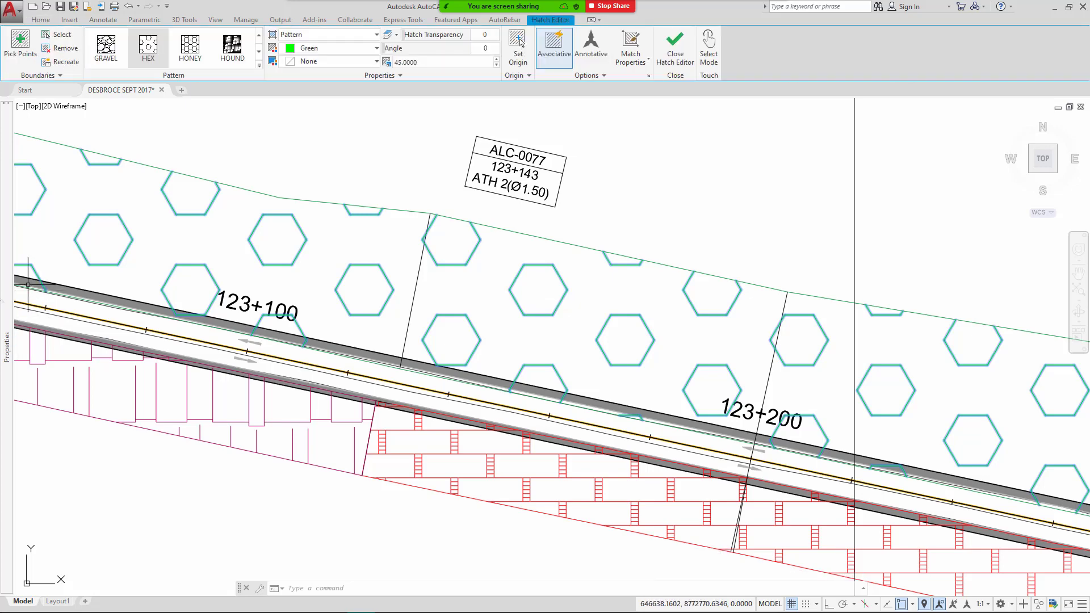
pyautogui.moveTo(5, 440)
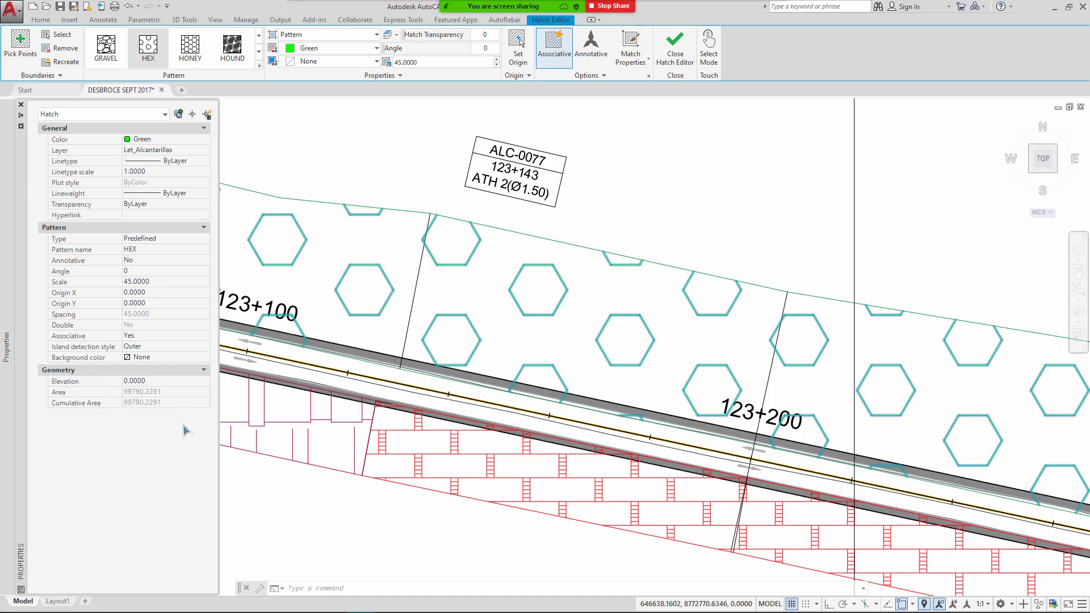
pyautogui.hotkey('ctrl', '1')
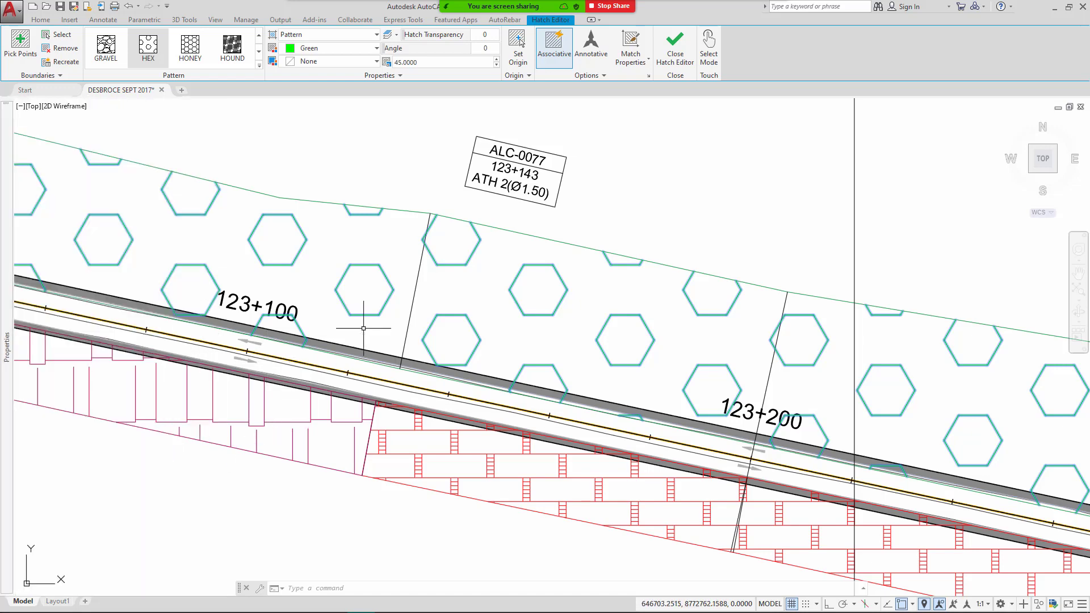
# Switch the shared window to the Excel workbook ITEM 1 DESBROCE.xlsx.
pyautogui.scroll(-5, 363, 327)
pyautogui.scroll(-3, 135, 451)
pyautogui.scroll(-4, 451, 433)
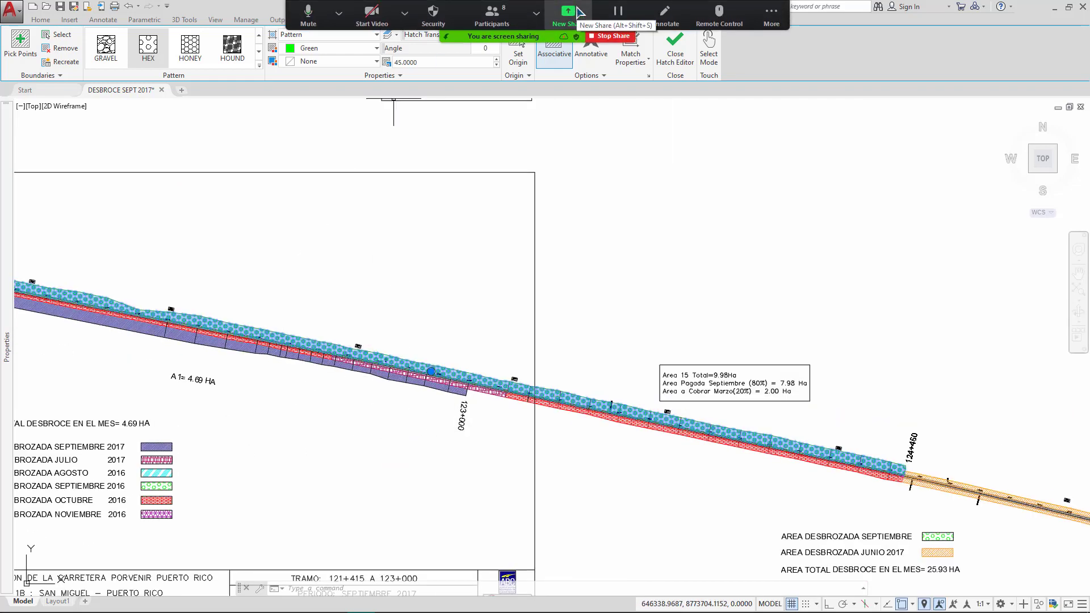
pyautogui.click(568, 16)
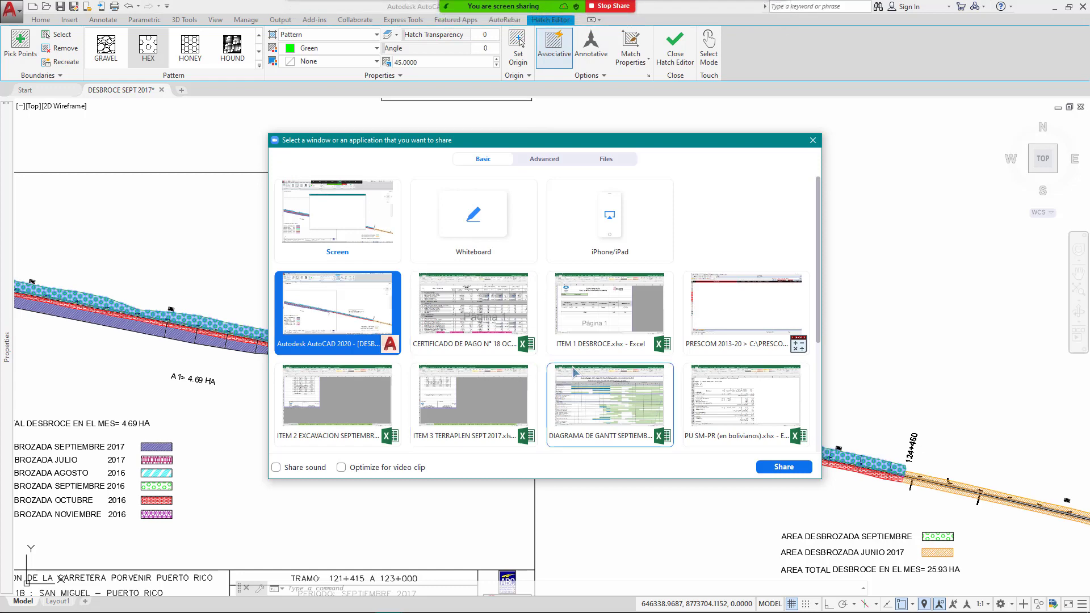
pyautogui.click(620, 301)
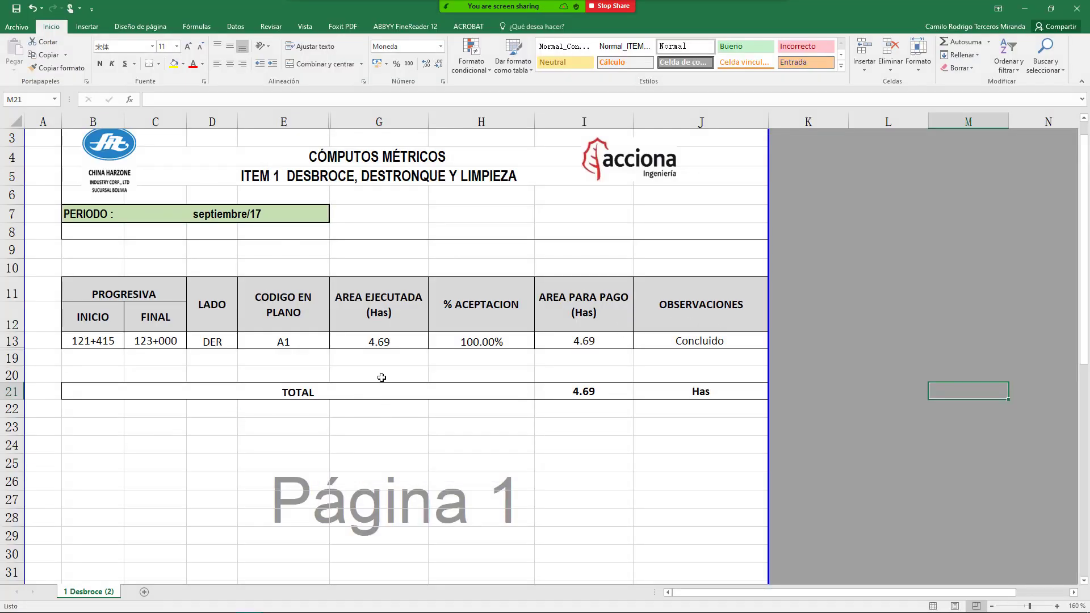
# Review the September 2017 entry's start and end stations, side, plan code, executed area and acceptance percentage.
pyautogui.scroll(-1, 377, 335)
pyautogui.scroll(1, 376, 334)
pyautogui.click(87, 341)
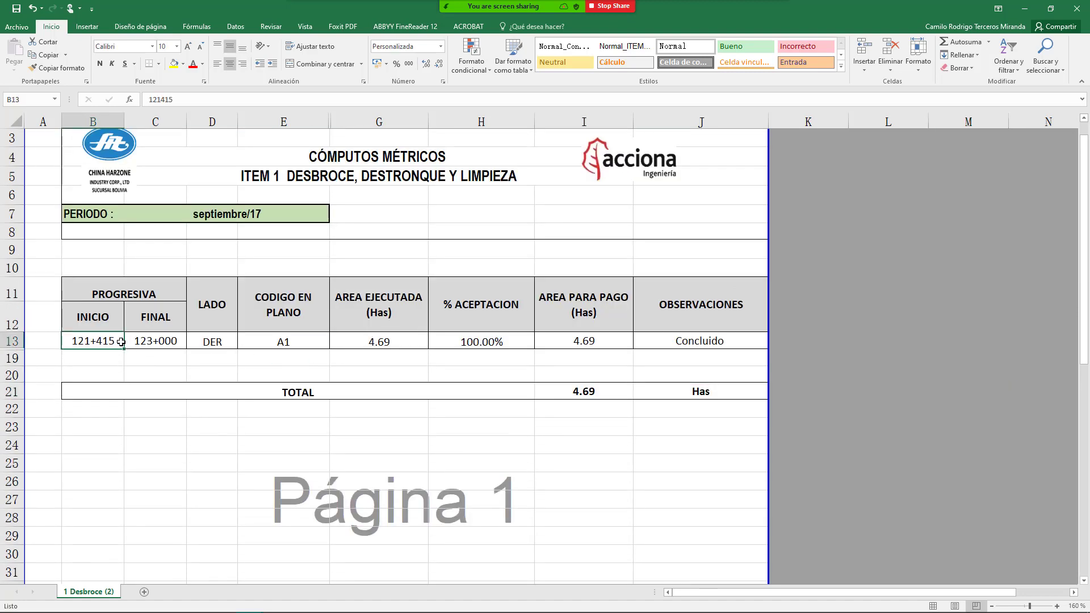
pyautogui.click(153, 340)
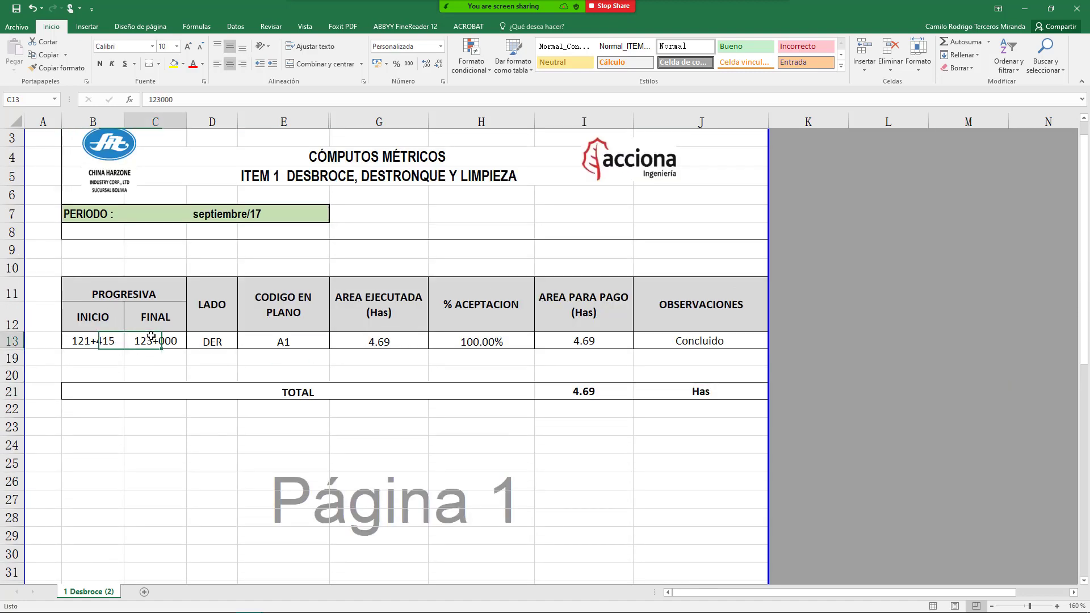
pyautogui.click(203, 347)
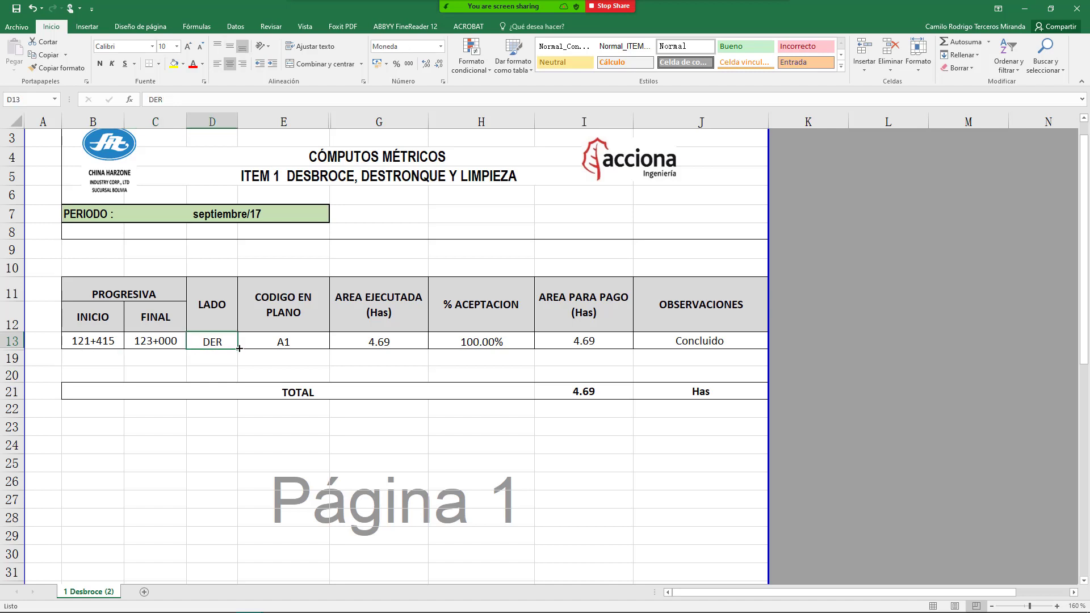
pyautogui.click(296, 340)
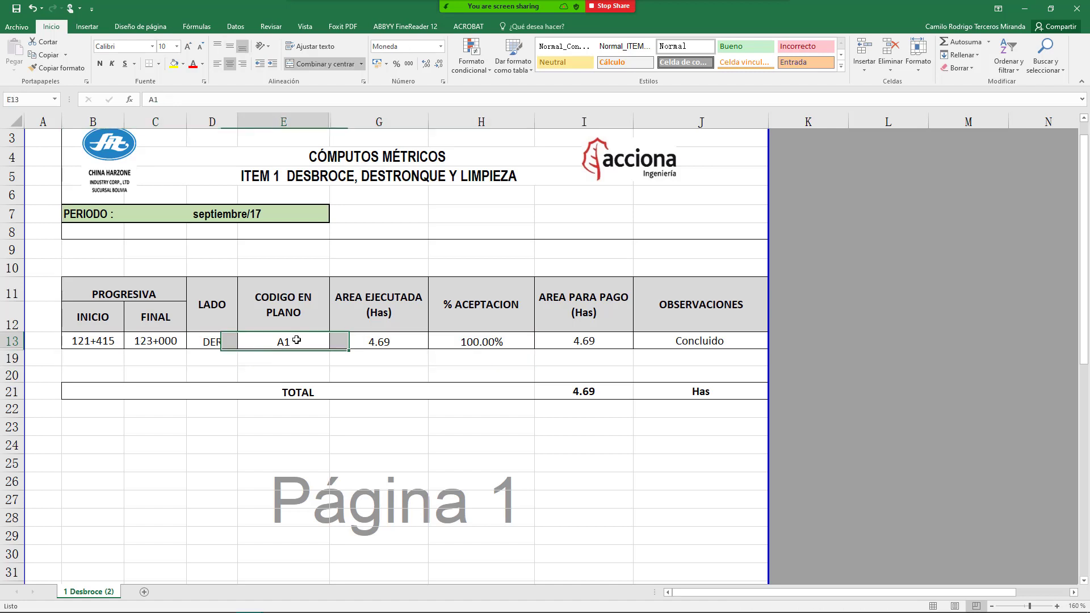
pyautogui.click(386, 343)
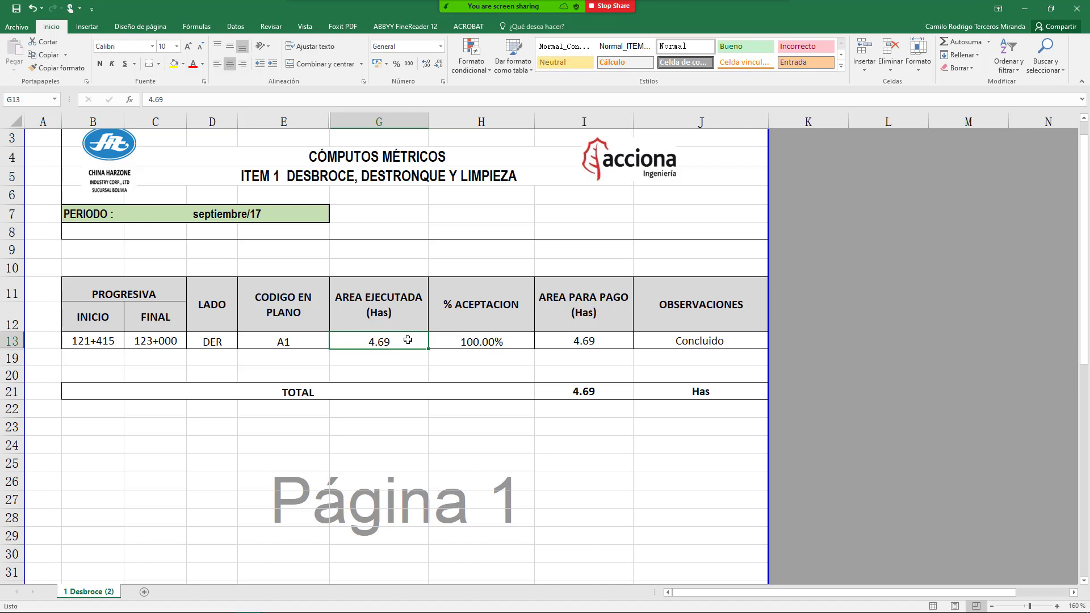
pyautogui.click(472, 338)
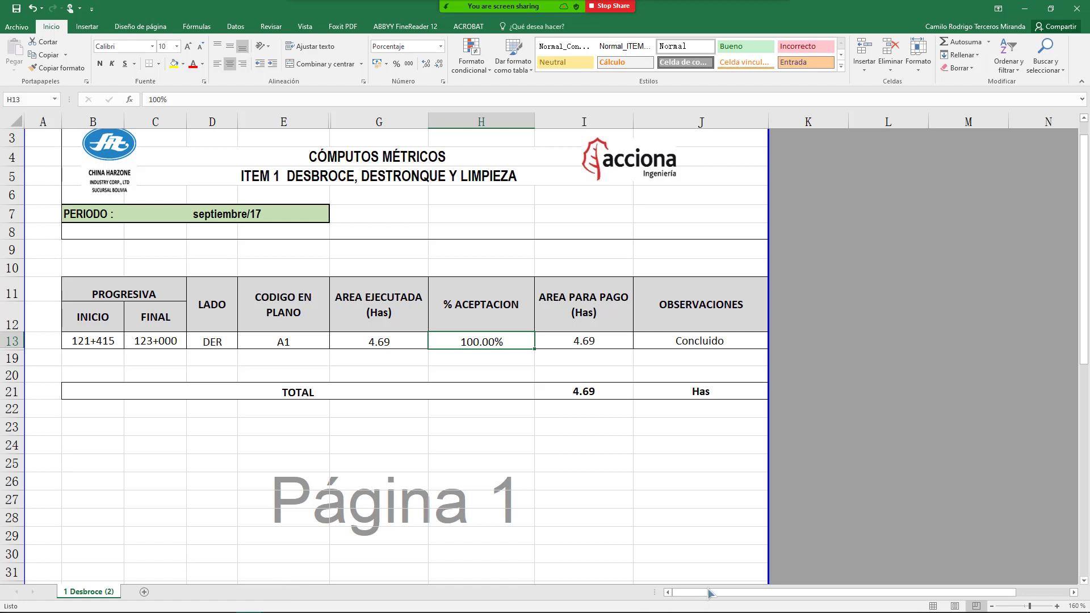
# Recheck the entry's executed area, acceptance percentage and observations, along with its start and end stations.
pyautogui.scroll(-2, 372, 355)
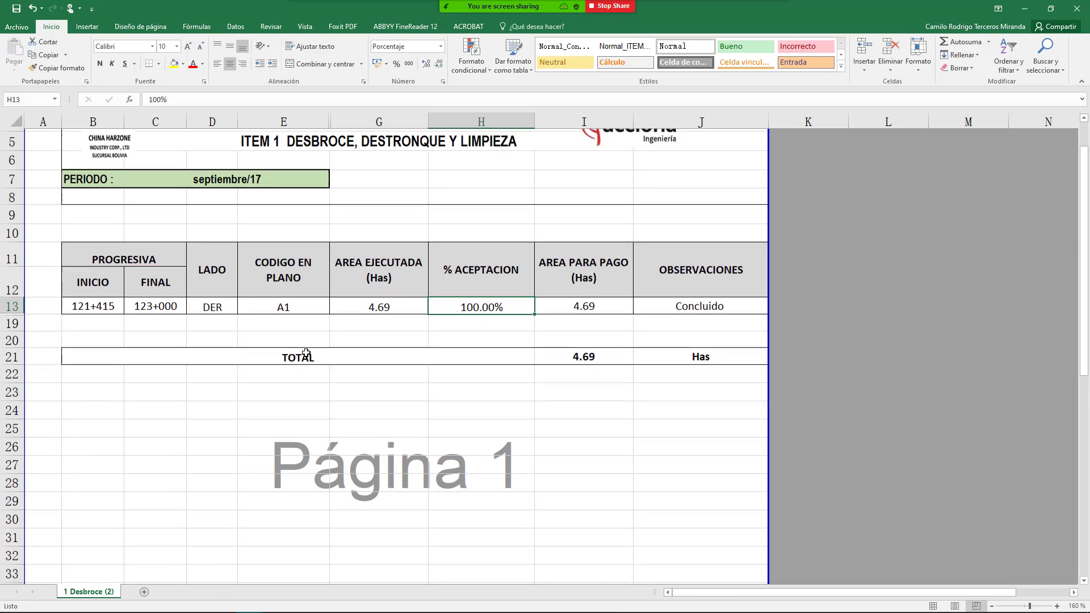
pyautogui.scroll(1, 375, 352)
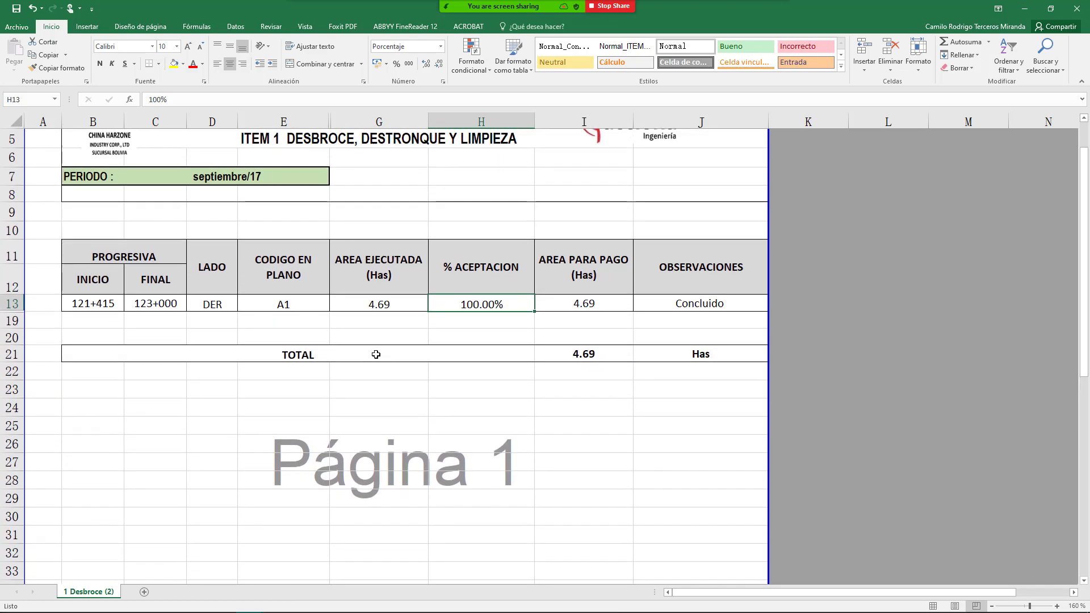
pyautogui.click(371, 304)
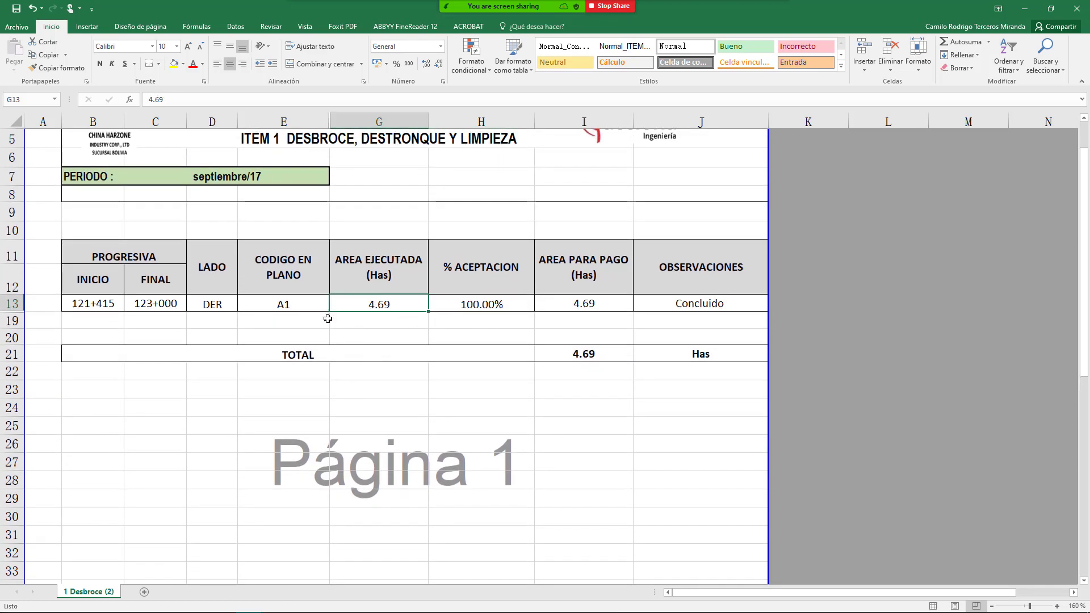
pyautogui.click(474, 307)
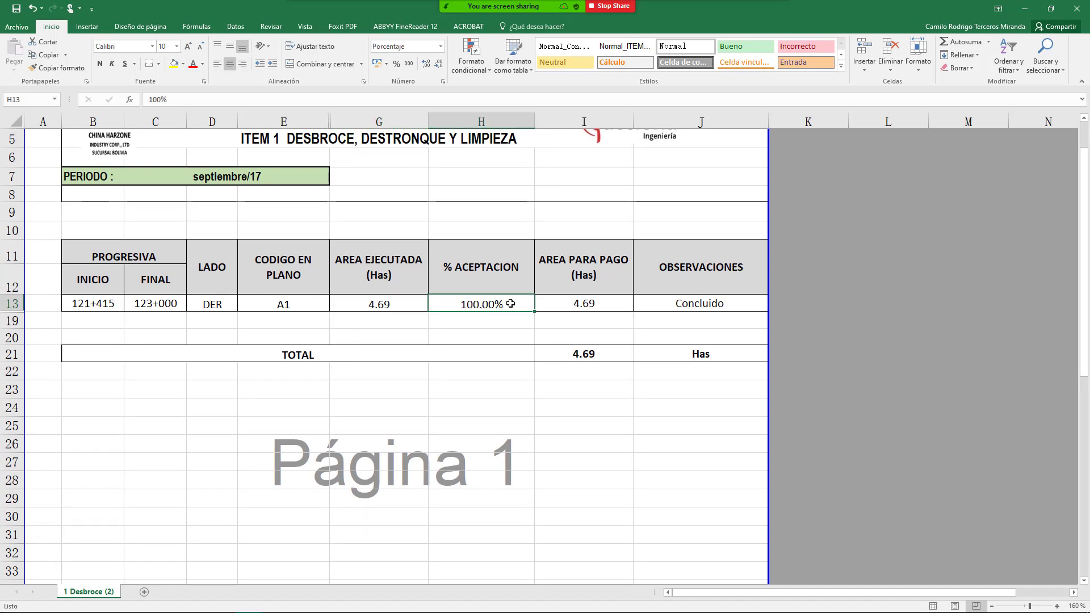
pyautogui.click(704, 312)
pyautogui.scroll(-1, 511, 361)
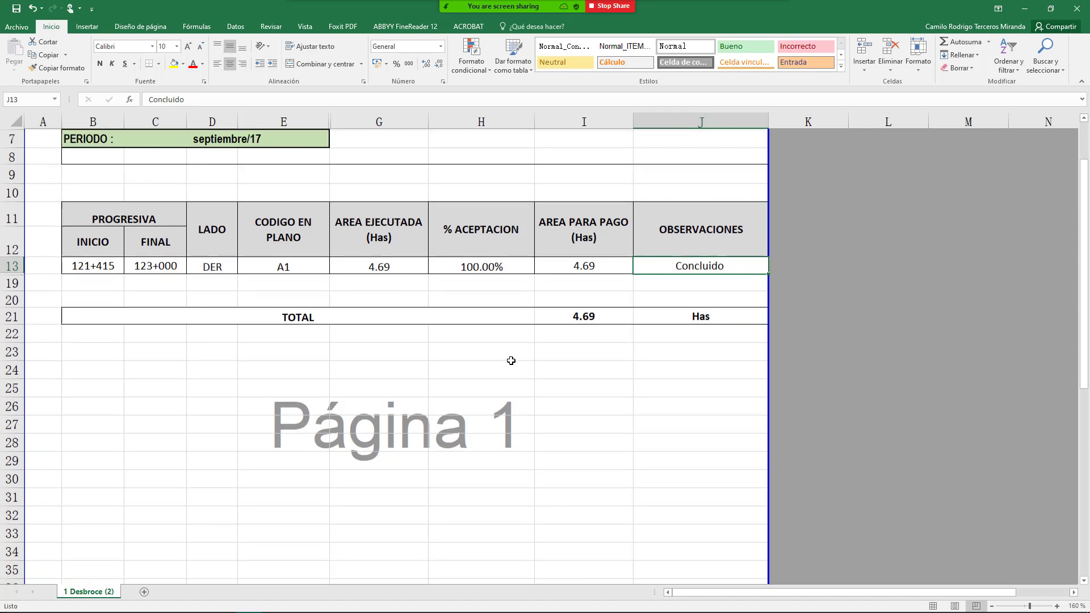
pyautogui.click(96, 267)
pyautogui.click(159, 268)
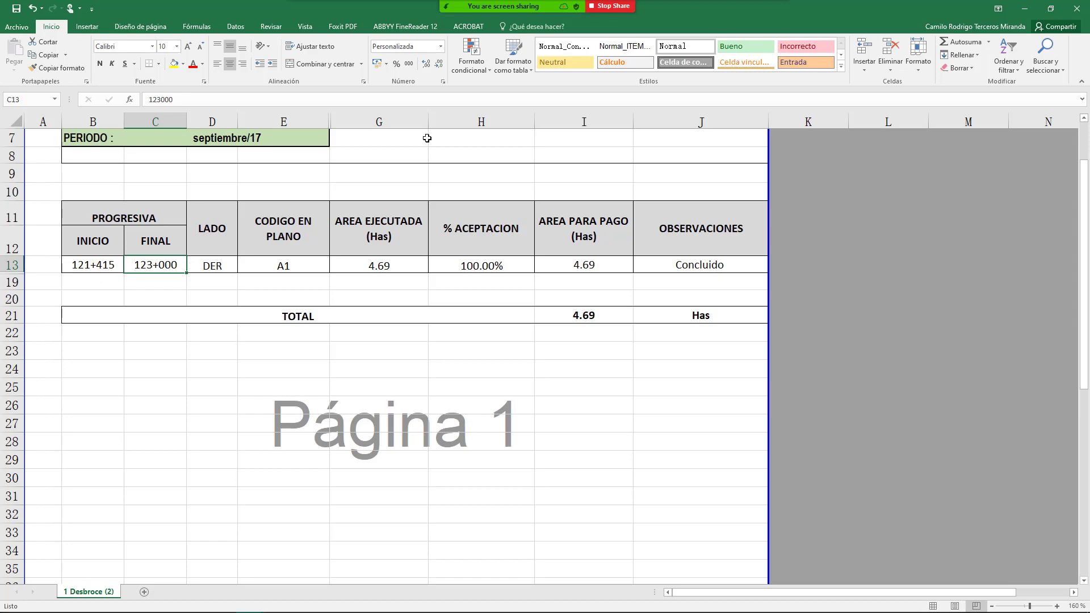
# Switch the shared window back to the AutoCAD drawing DESBROCE SEPT 2017.
pyautogui.moveTo(503, 6)
pyautogui.click(568, 14)
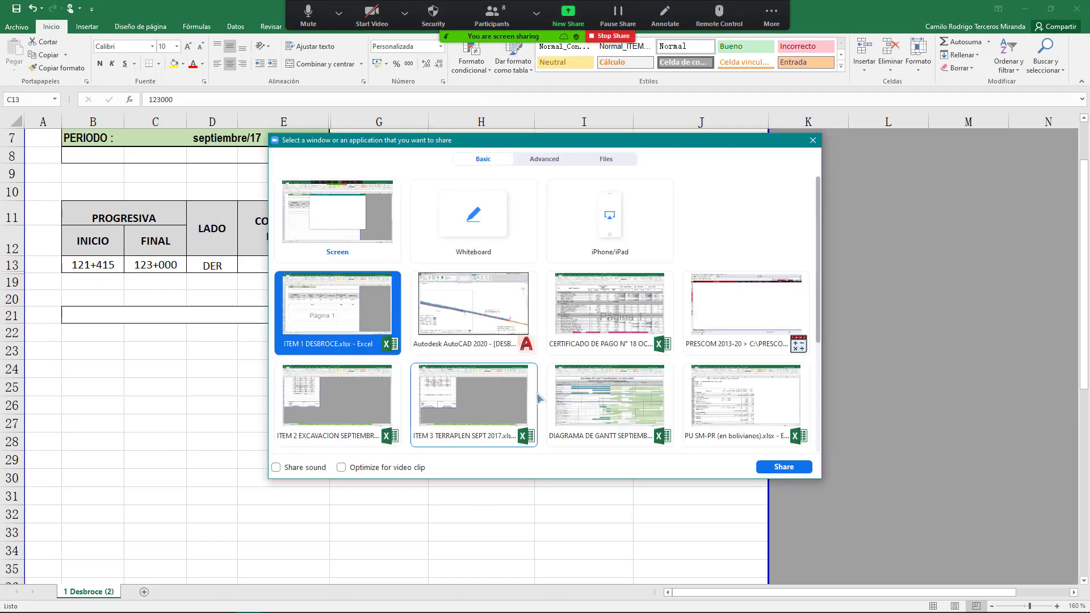
pyautogui.doubleClick(473, 306)
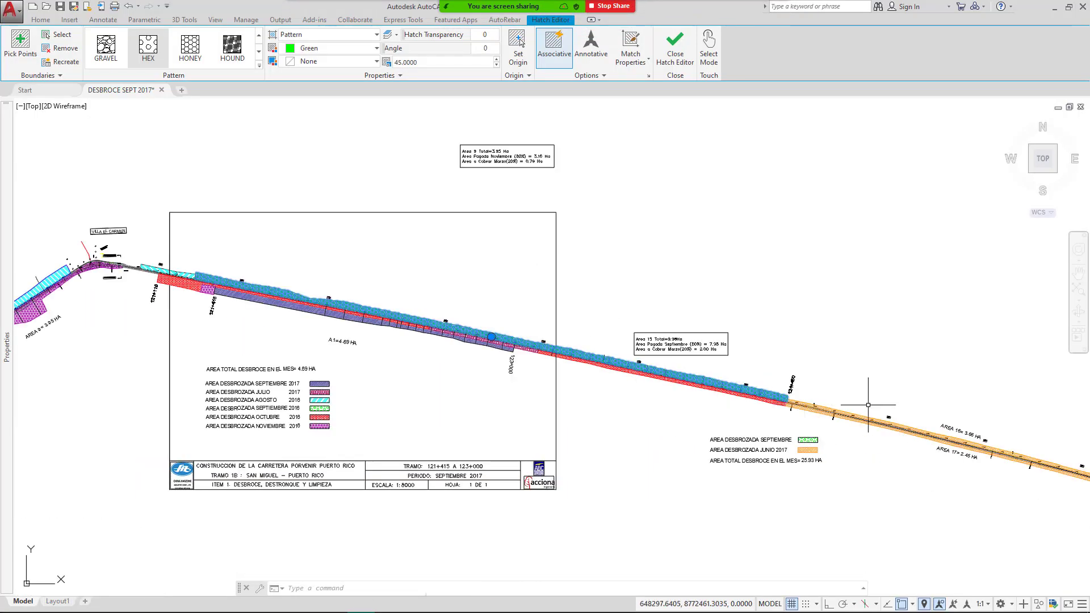
# Survey the clearing strips along the road from the Area 10 curve past Villa El Carmen to station 121+110.
pyautogui.scroll(5, 827, 419)
pyautogui.scroll(-10, 705, 438)
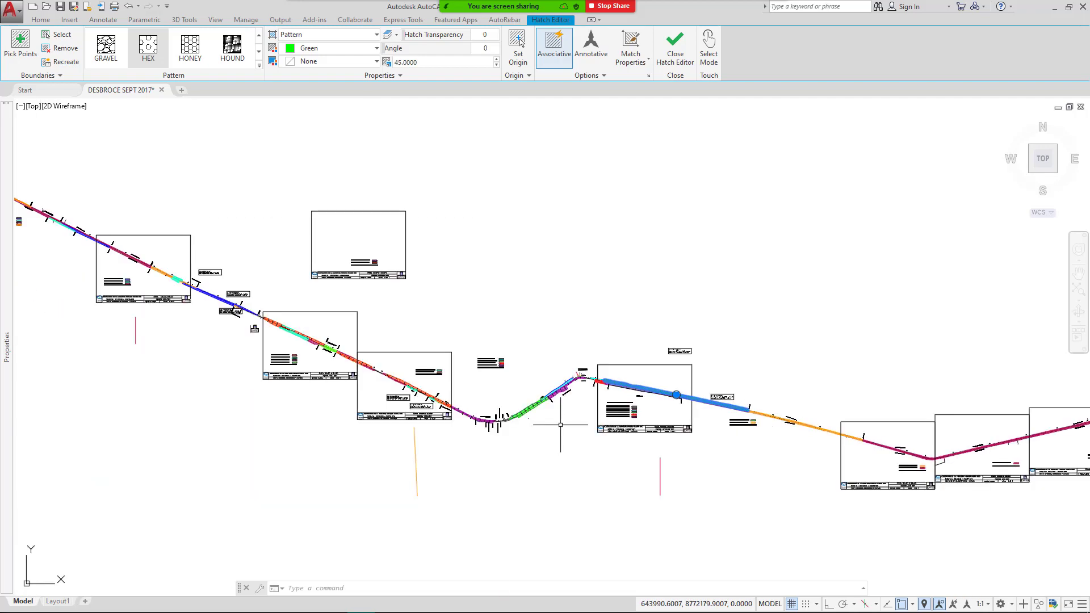
pyautogui.scroll(10, 506, 418)
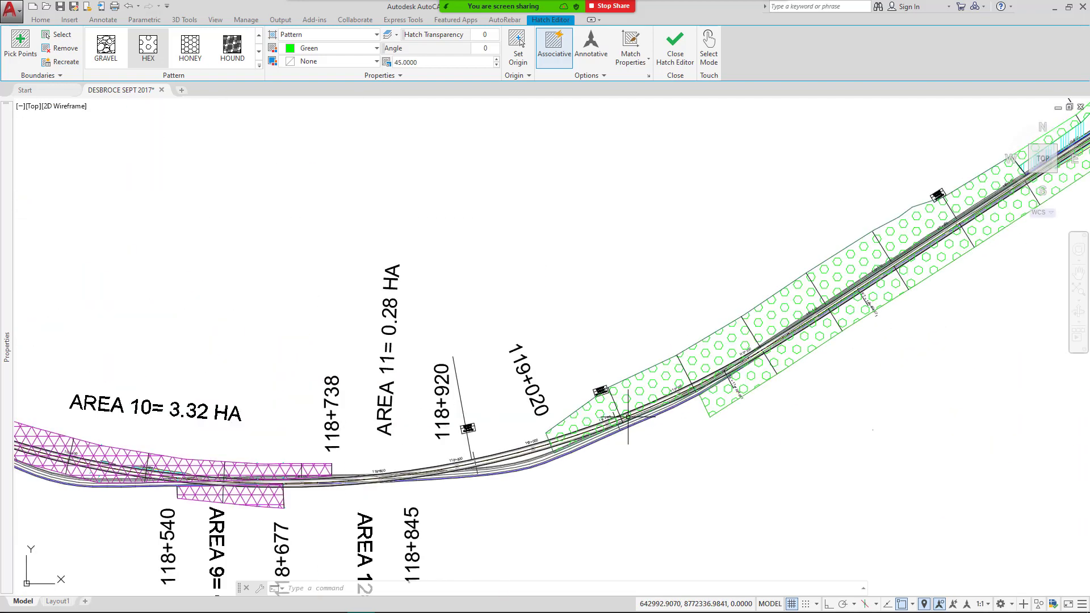
pyautogui.scroll(-7, 628, 417)
pyautogui.scroll(3, 810, 319)
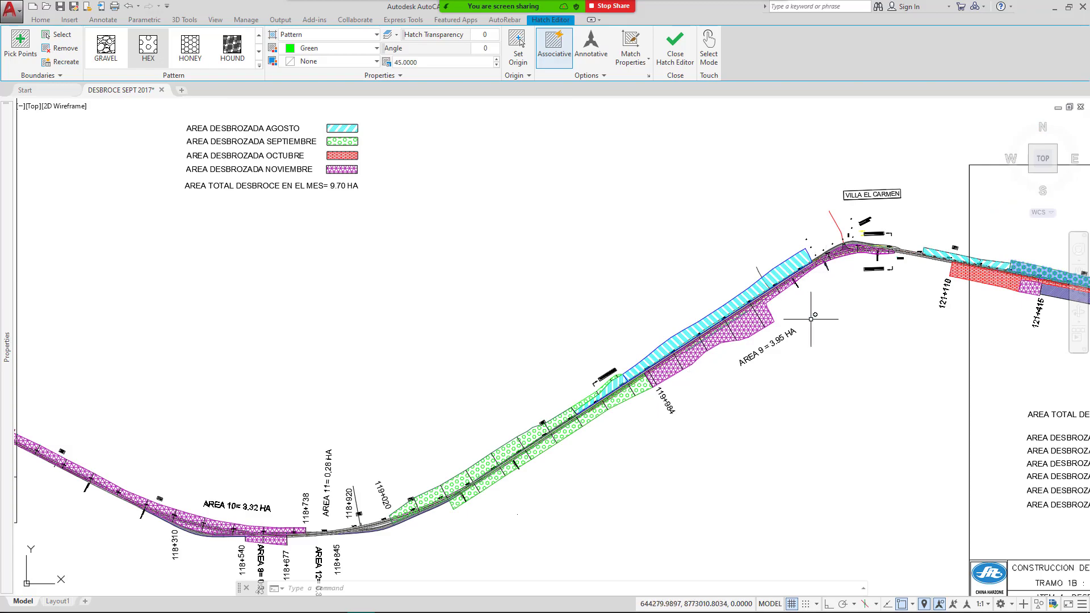
pyautogui.scroll(4, 811, 319)
pyautogui.moveTo(811, 319)
pyautogui.mouseDown()
pyautogui.moveTo(644, 336)
pyautogui.moveTo(544, 401)
pyautogui.moveTo(147, 275)
pyautogui.mouseUp()
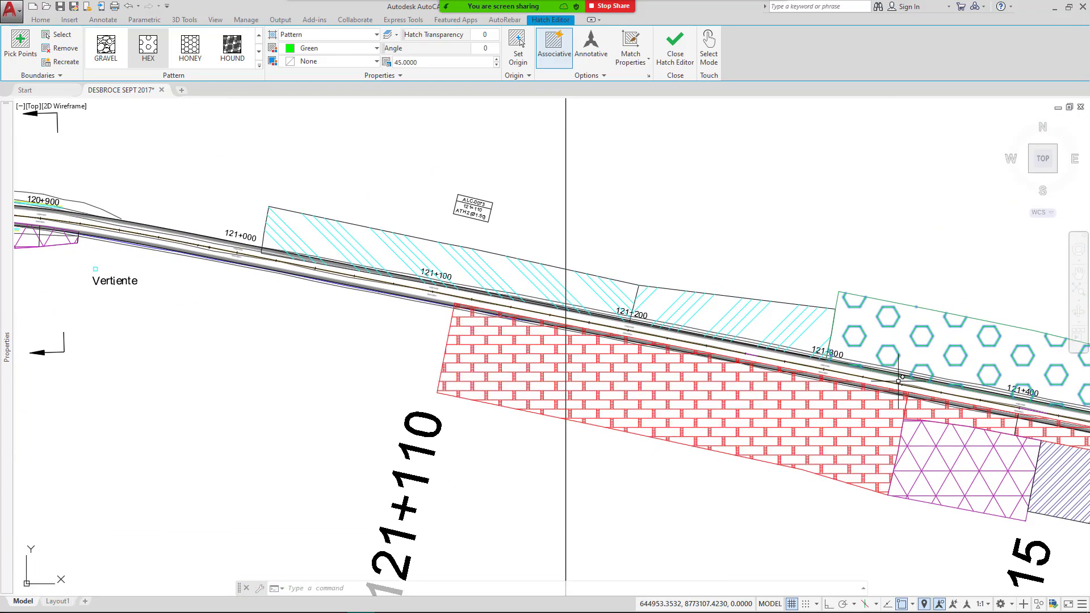
# Inspect the hatched clearing strips on both sides of the road around station 121+415, and deselect the green hatch.
pyautogui.moveTo(900, 377); pyautogui.dragTo(557, 314)
pyautogui.moveTo(869, 377); pyautogui.dragTo(631, 340)
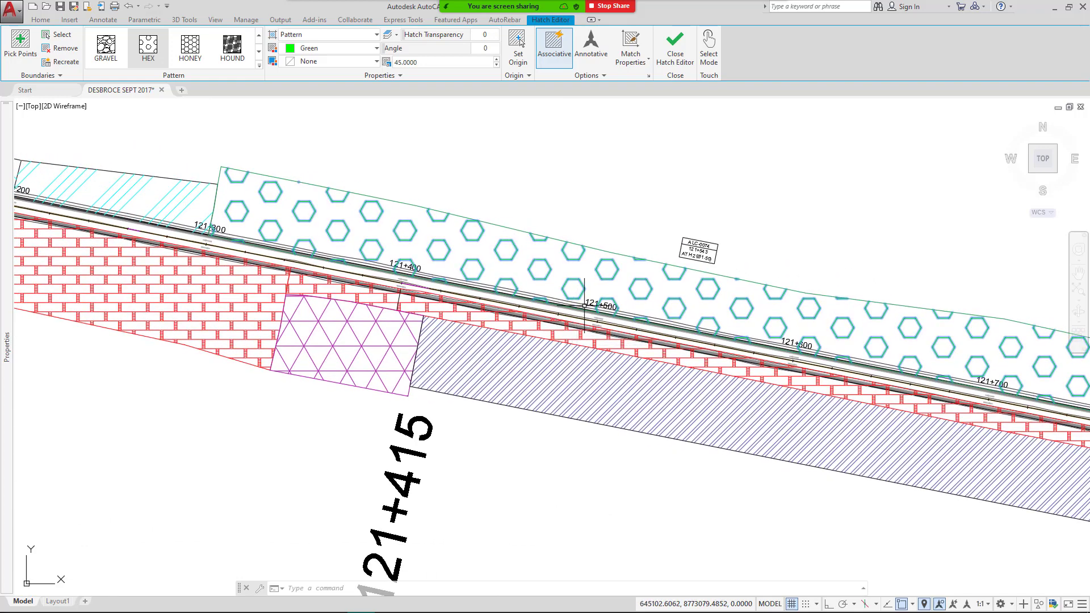
pyautogui.scroll(4, 584, 305)
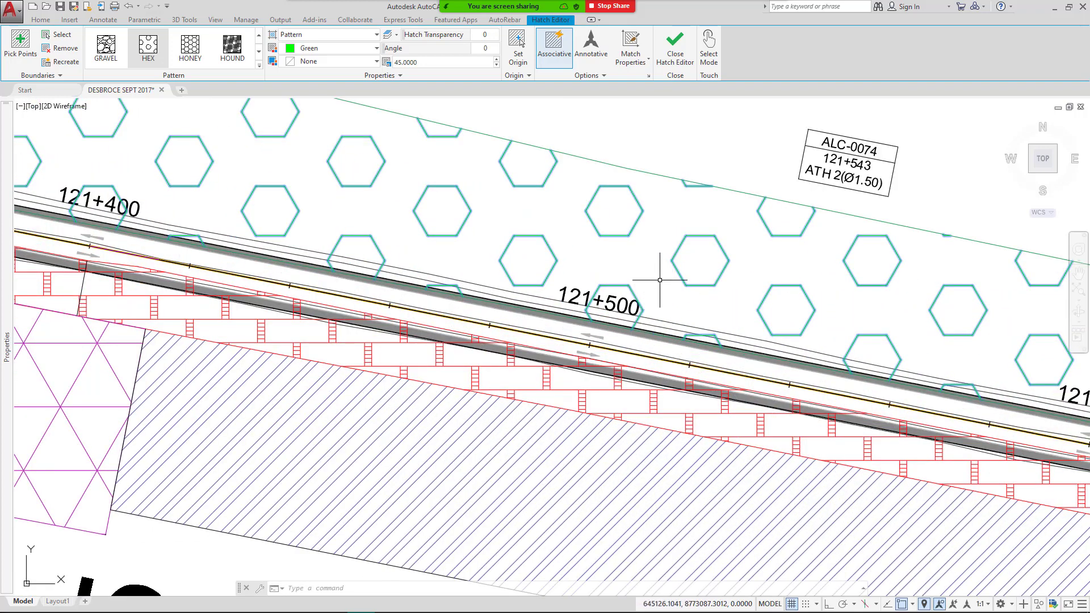
pyautogui.press('Escape')
pyautogui.scroll(-2, 777, 304)
pyautogui.moveTo(778, 304)
pyautogui.mouseDown()
pyautogui.moveTo(624, 279)
pyautogui.moveTo(588, 287)
pyautogui.mouseUp()
pyautogui.moveTo(252, 234); pyautogui.dragTo(372, 264)
pyautogui.scroll(-4, 402, 238)
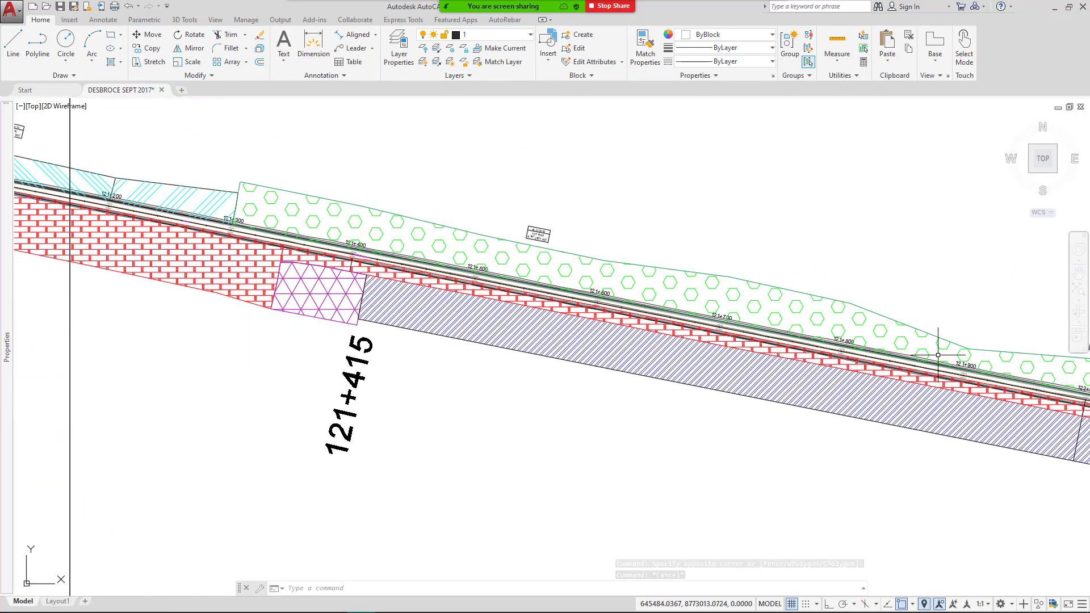
# Follow the September 2017 clearing strip A1 to station 123+000 and examine the green and red strips beyond it.
pyautogui.moveTo(942, 358); pyautogui.dragTo(494, 324)
pyautogui.scroll(2, 937, 402)
pyautogui.scroll(-5, 583, 375)
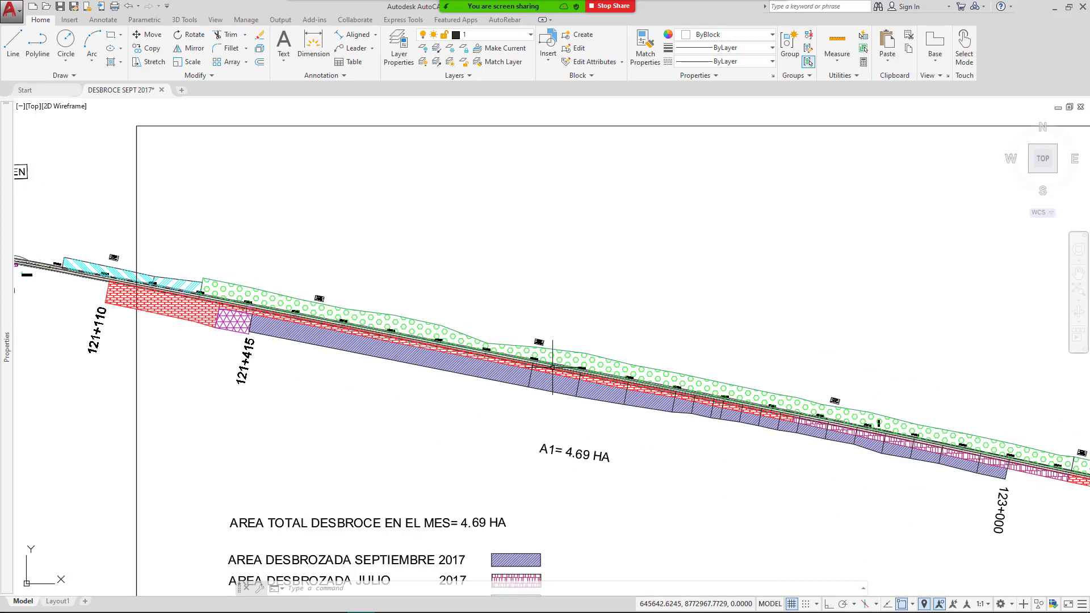
pyautogui.moveTo(991, 462); pyautogui.dragTo(681, 400)
pyautogui.scroll(7, 596, 392)
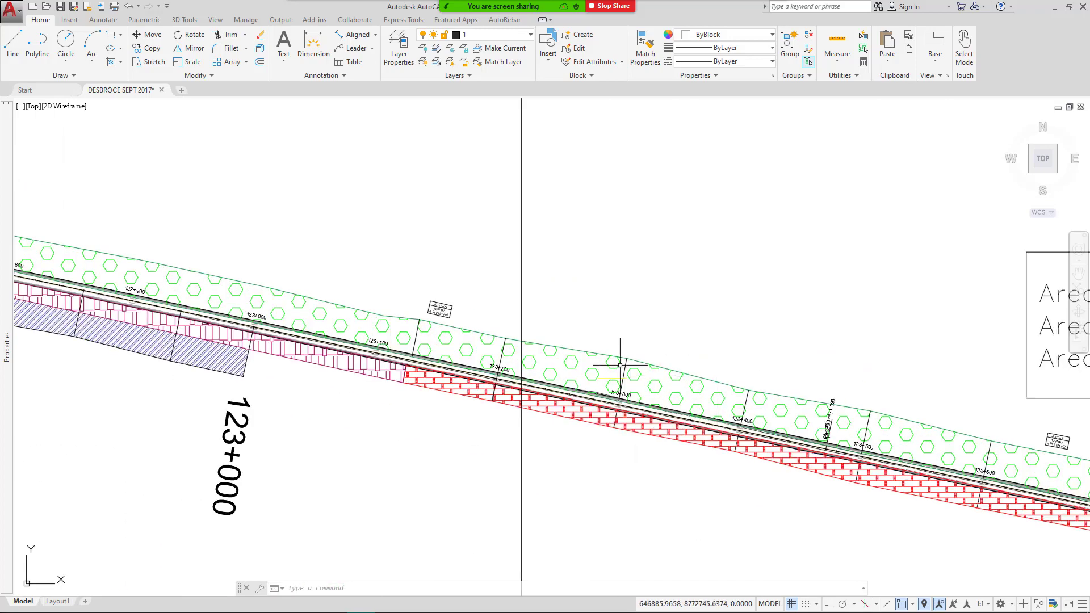
pyautogui.scroll(-5, 528, 392)
pyautogui.scroll(-4, 813, 454)
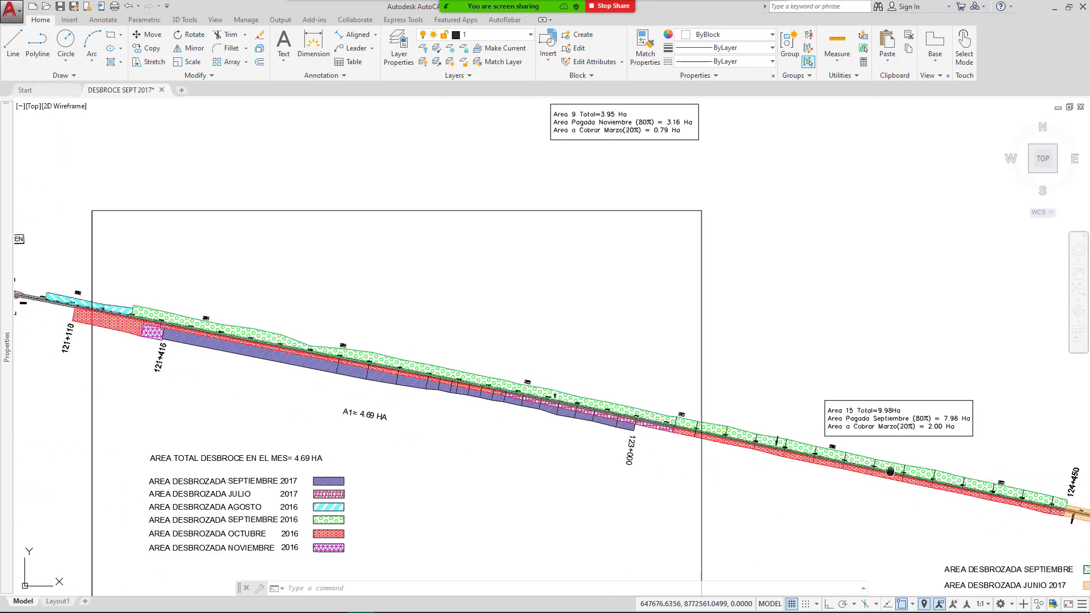
# Examine where the green and red strips meet the orange June clearing at station 124+450, through Areas 16 and 17.
pyautogui.moveTo(1078, 517); pyautogui.dragTo(720, 458)
pyautogui.scroll(4, 735, 463)
pyautogui.scroll(4, 638, 401)
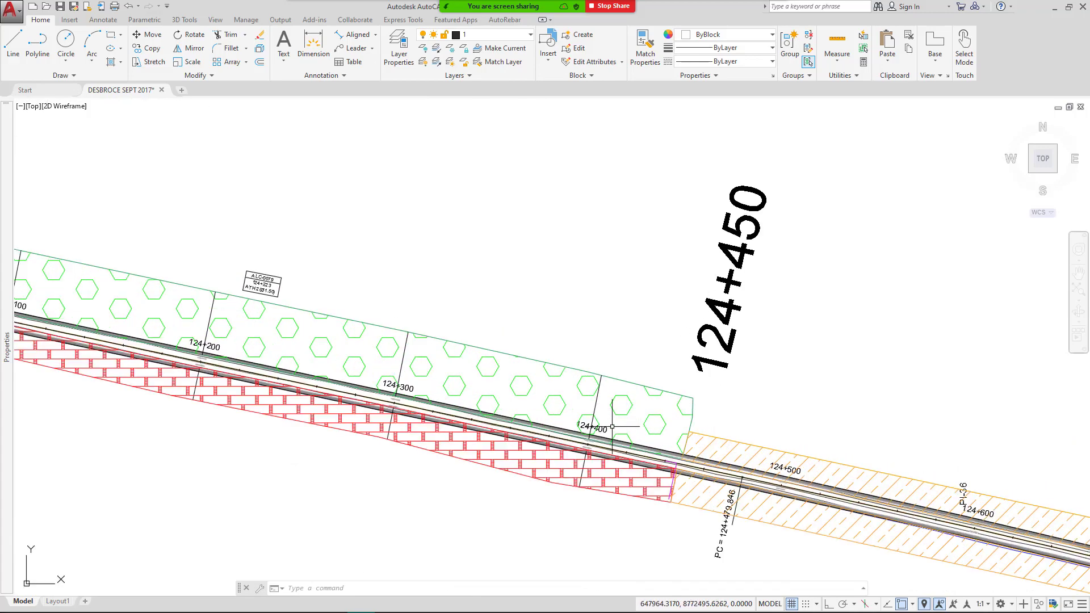
pyautogui.moveTo(760, 459); pyautogui.dragTo(593, 411)
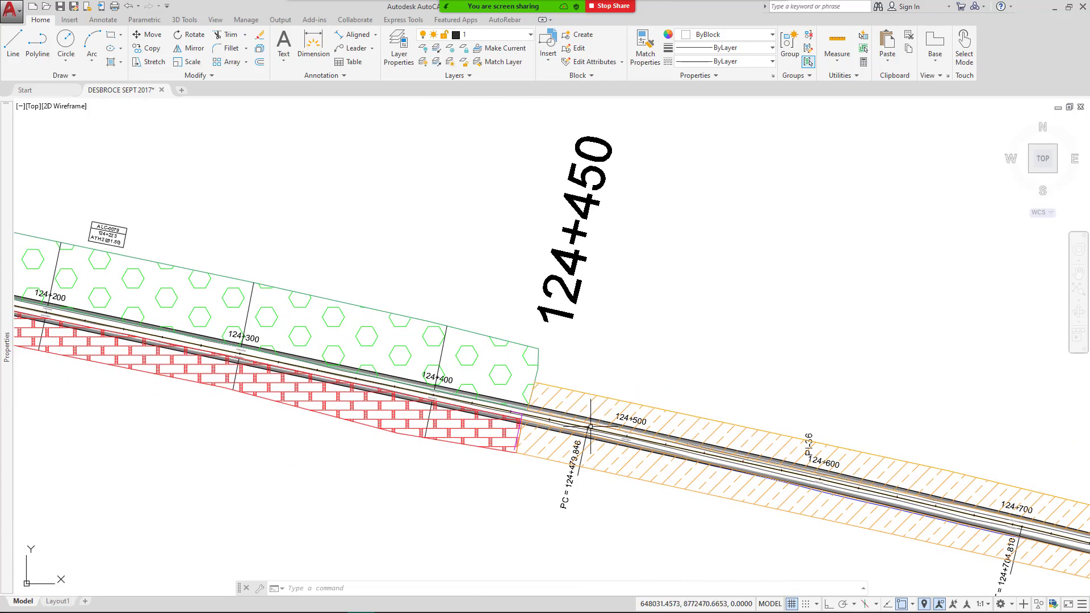
pyautogui.scroll(-4, 546, 381)
pyautogui.moveTo(970, 494)
pyautogui.mouseDown()
pyautogui.moveTo(817, 459)
pyautogui.moveTo(422, 300)
pyautogui.mouseUp()
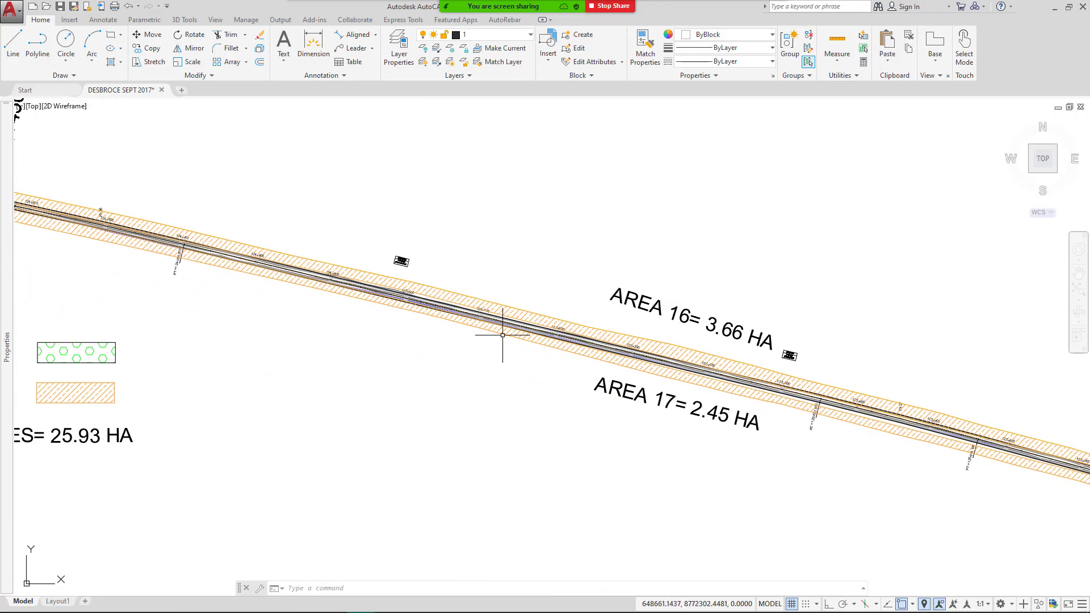
# Follow the orange June clearing strips past Areas 16 and 17 to the magenta July clearing at station 126+980.
pyautogui.moveTo(847, 418); pyautogui.dragTo(328, 336)
pyautogui.moveTo(823, 445); pyautogui.dragTo(488, 370)
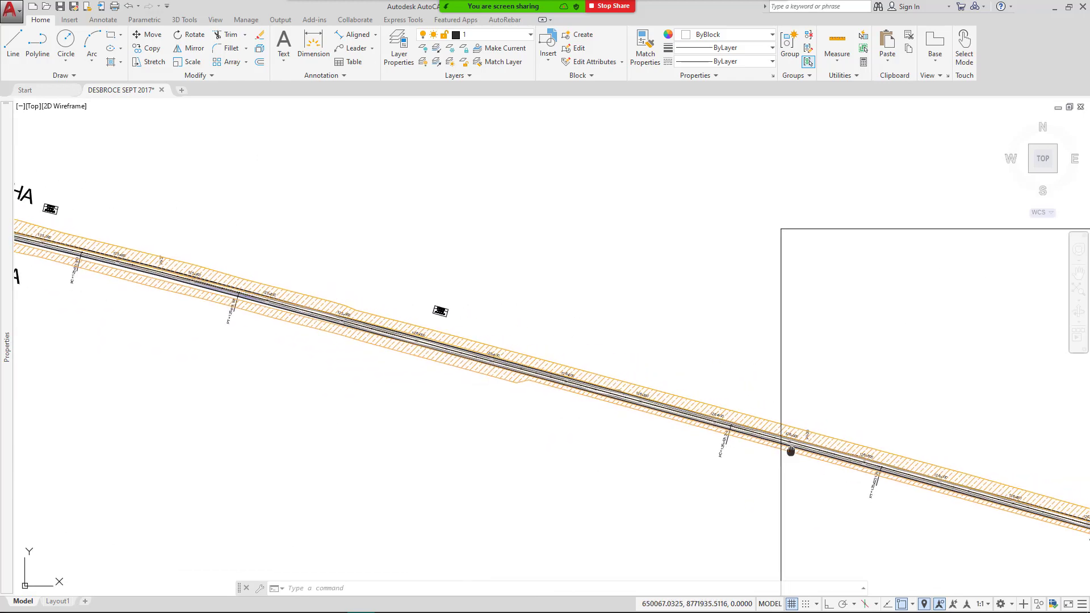
pyautogui.moveTo(790, 448); pyautogui.dragTo(405, 326)
pyautogui.scroll(4, 767, 442)
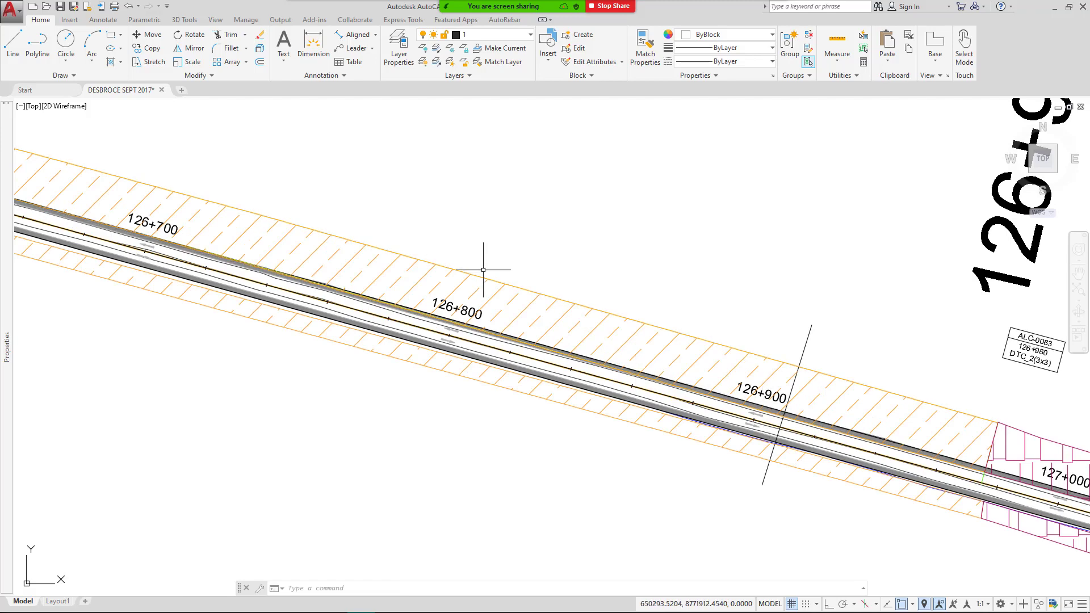
pyautogui.scroll(-6, 633, 304)
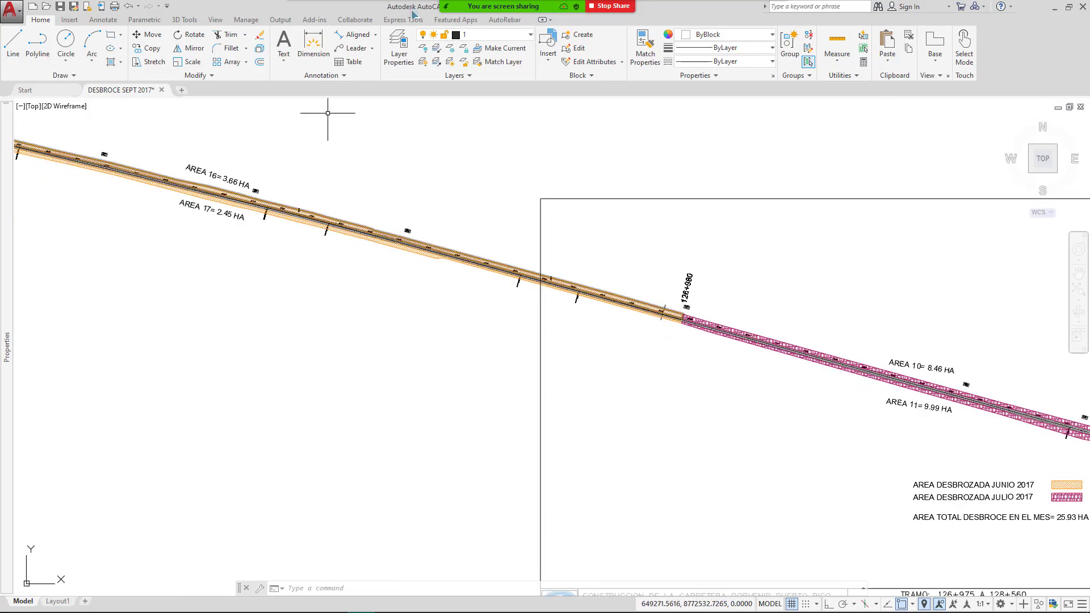
# Switch to the ITEM 1 DESBROCE.xlsx workbook in Excel and review the start and end stations, side and executed area of strip A1.
pyautogui.click(567, 12)
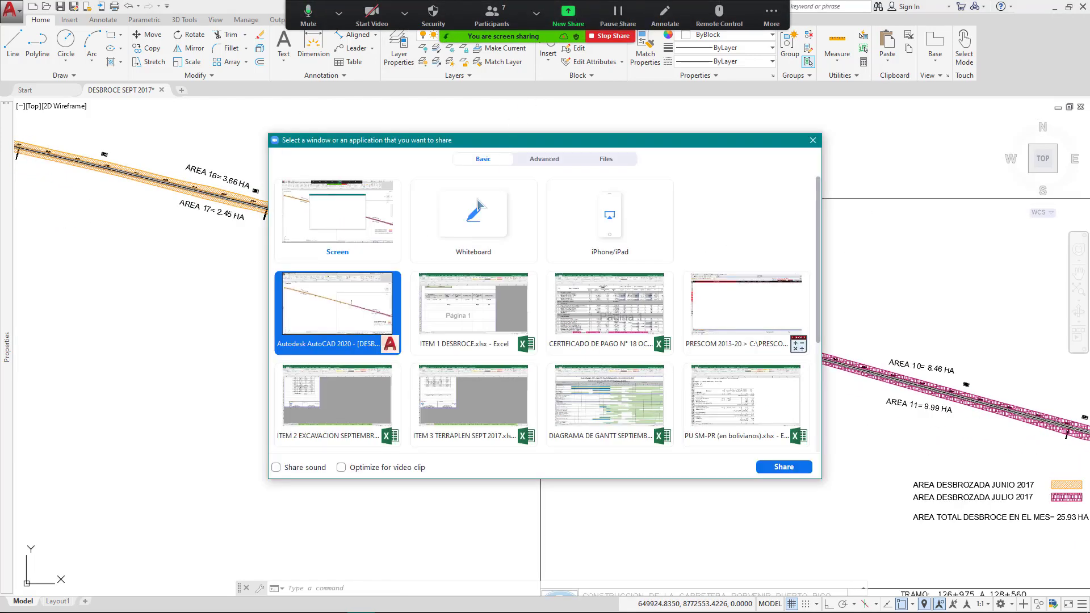
pyautogui.click(491, 304)
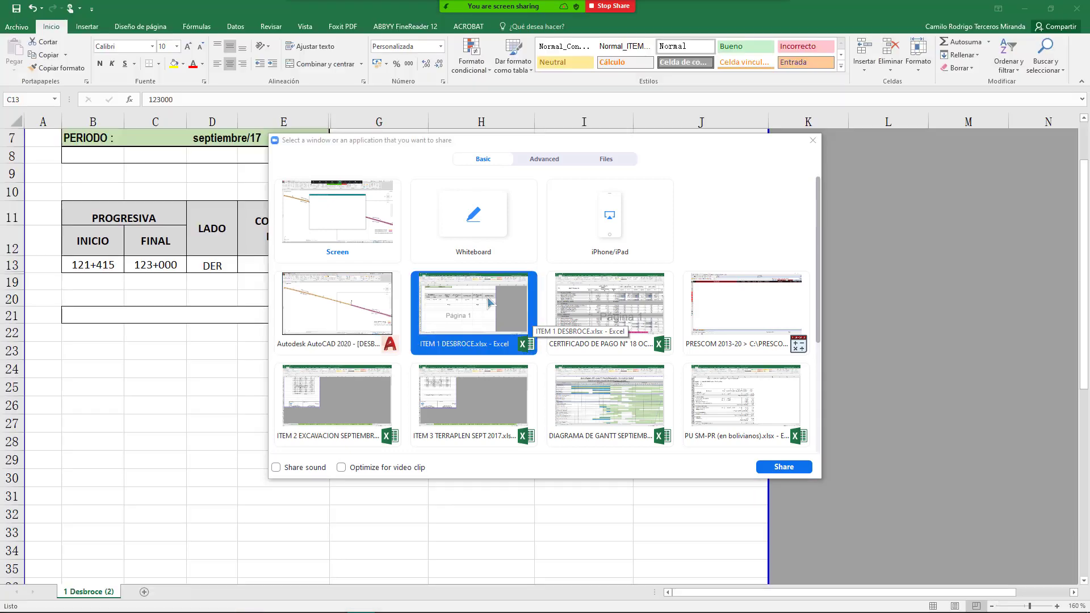
pyautogui.click(222, 266)
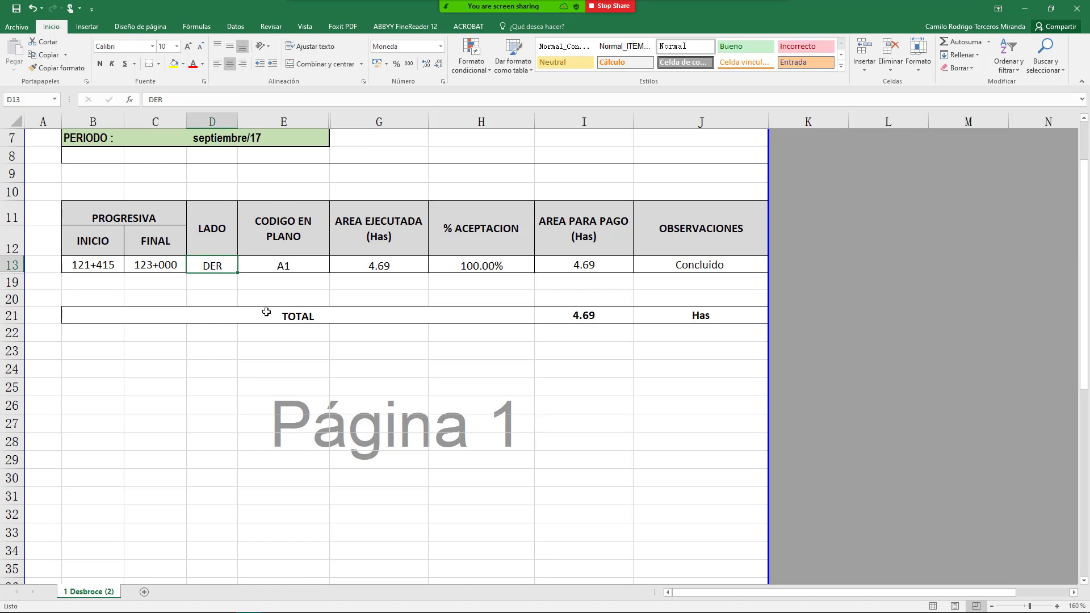
pyautogui.click(105, 266)
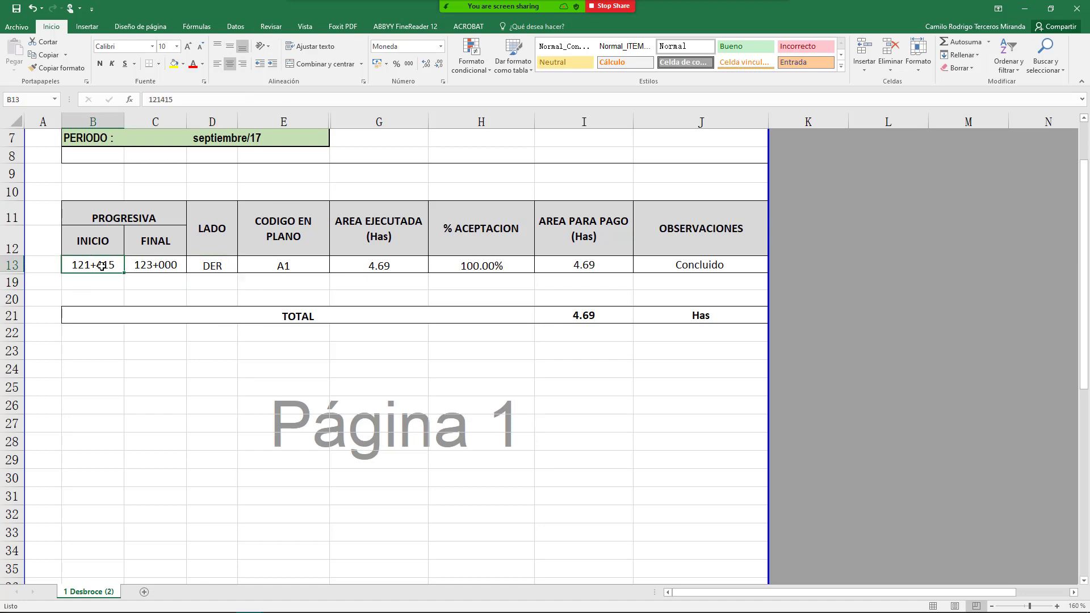
pyautogui.click(147, 268)
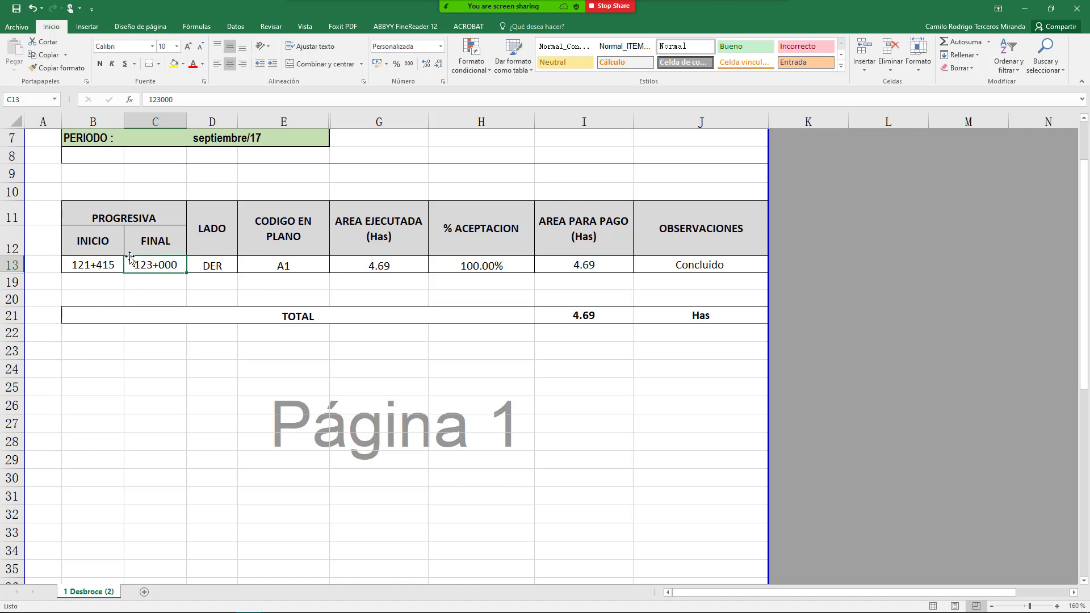
pyautogui.click(109, 263)
pyautogui.click(162, 268)
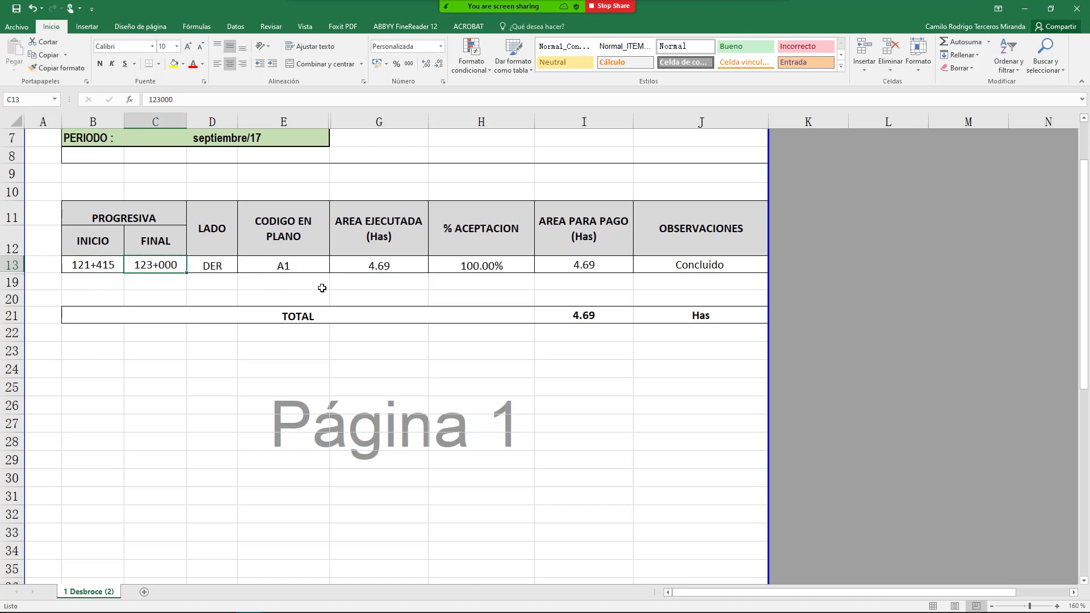
pyautogui.click(389, 264)
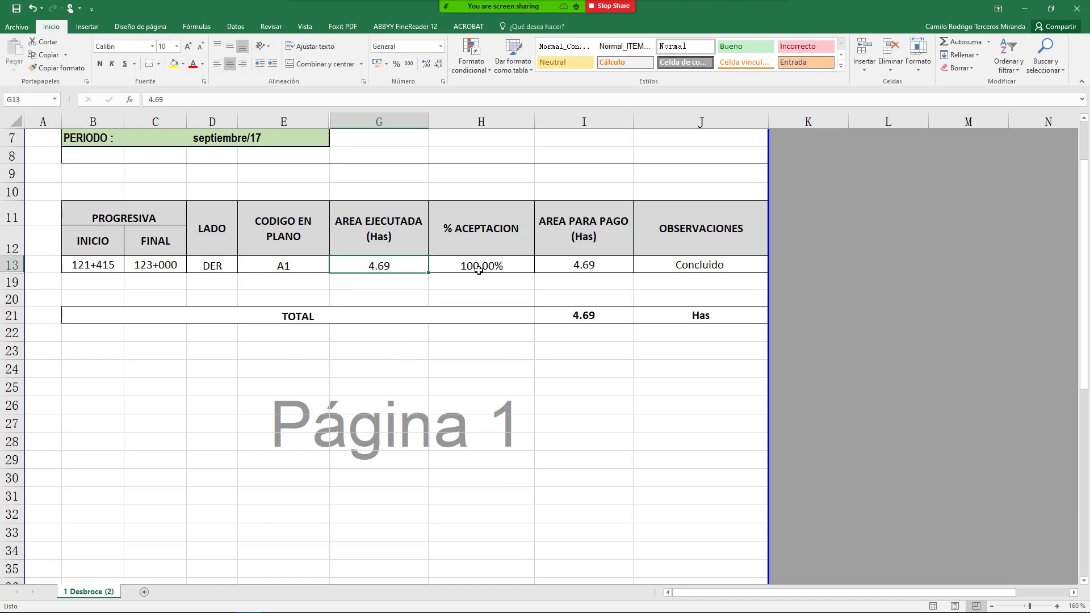
# Review the clearing quantity sheet from its title and period through the total row to the contractor and supervision signature block.
pyautogui.scroll(1, 369, 376)
pyautogui.scroll(-1, 387, 372)
pyautogui.scroll(1, 274, 341)
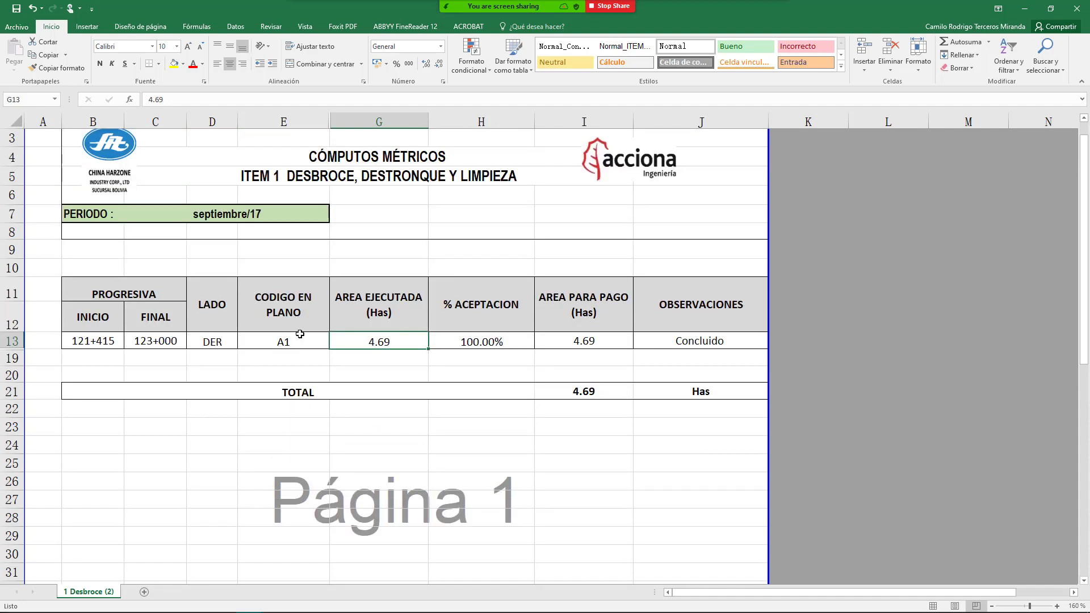
pyautogui.scroll(-3, 300, 334)
pyautogui.scroll(1, 298, 330)
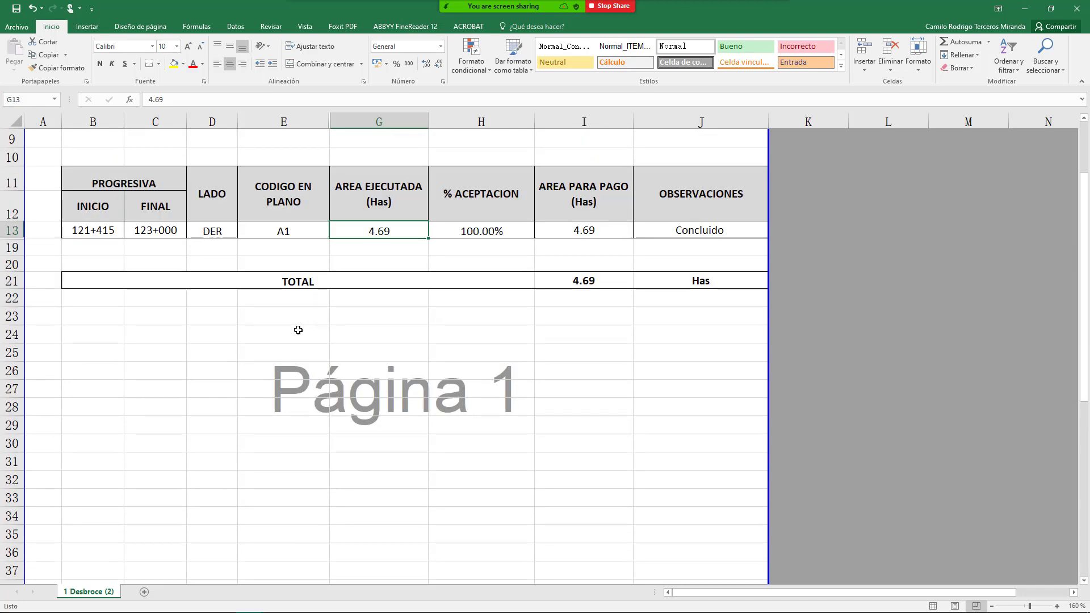
pyautogui.scroll(-3, 299, 329)
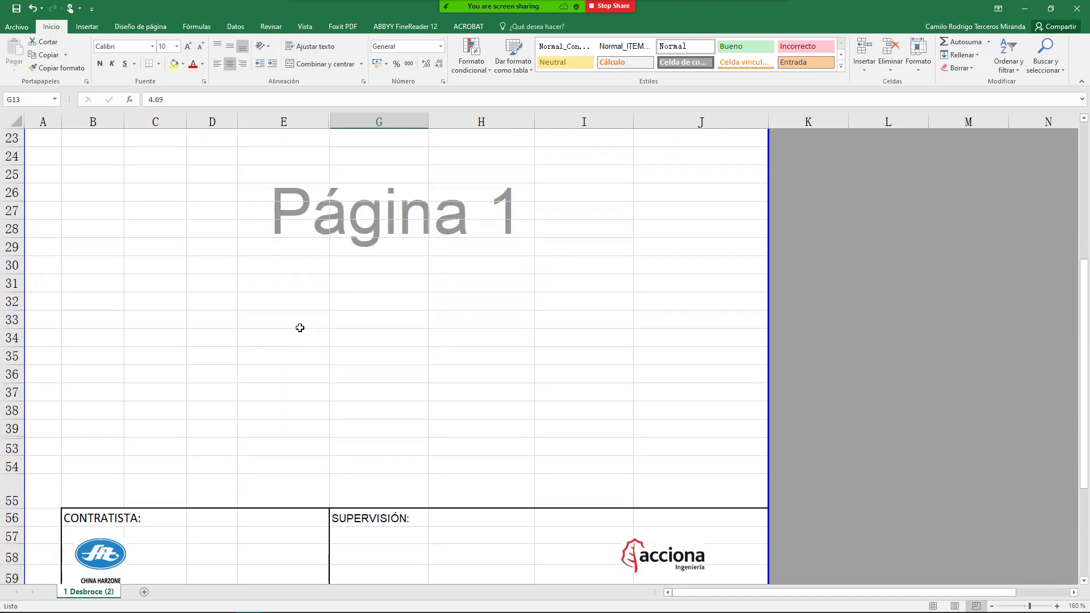
pyautogui.scroll(-3, 300, 328)
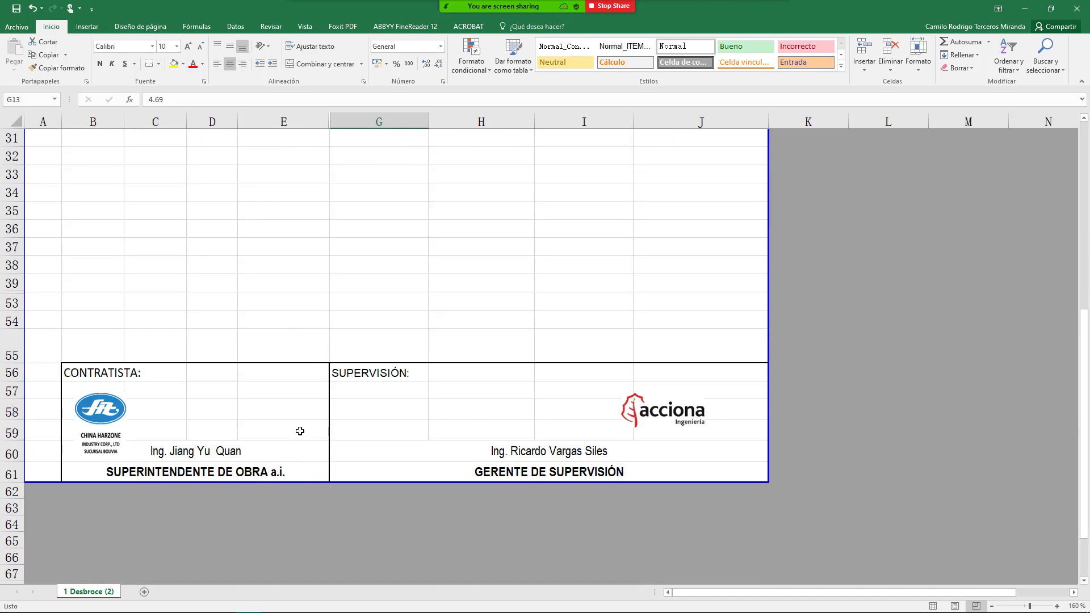
pyautogui.scroll(6, 300, 432)
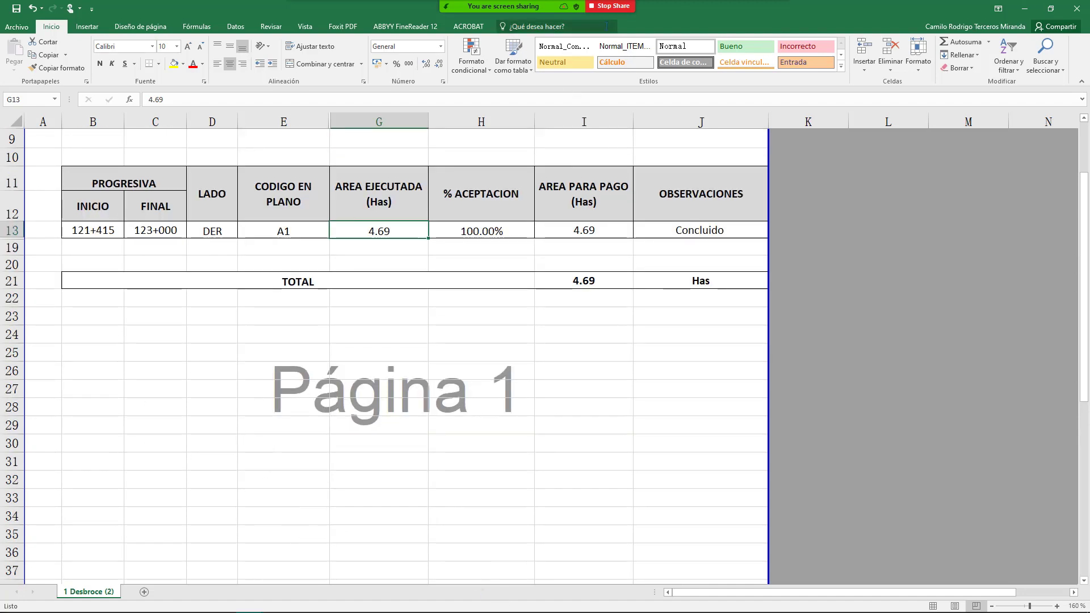
# Switch the shared window to the DIAGRAMA DE GANTT SEPTIEMBRE 2017.xlsx workbook.
pyautogui.click(568, 17)
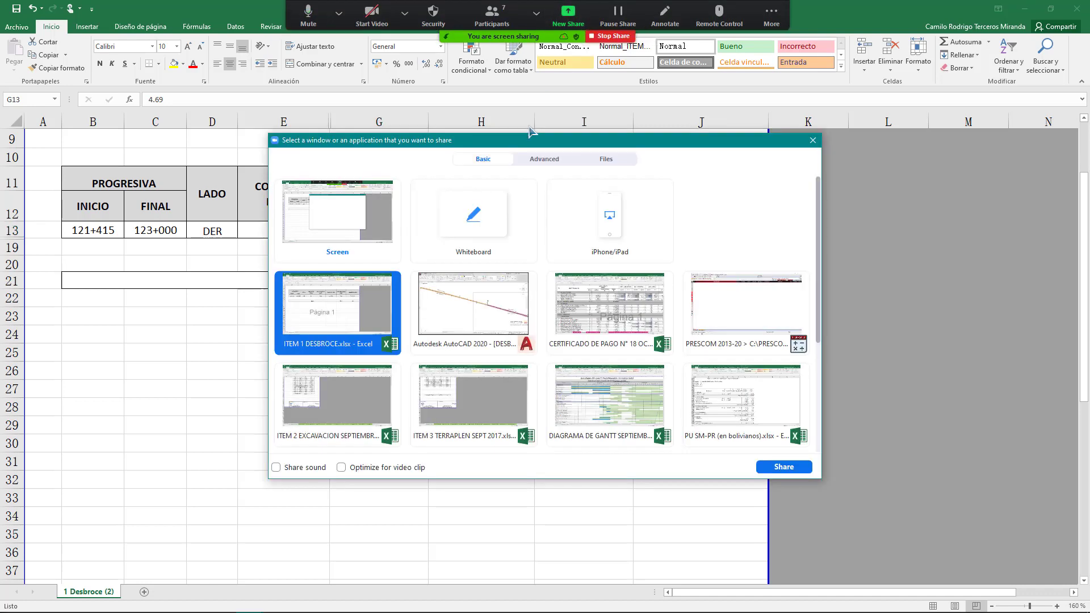
pyautogui.scroll(-1, 548, 327)
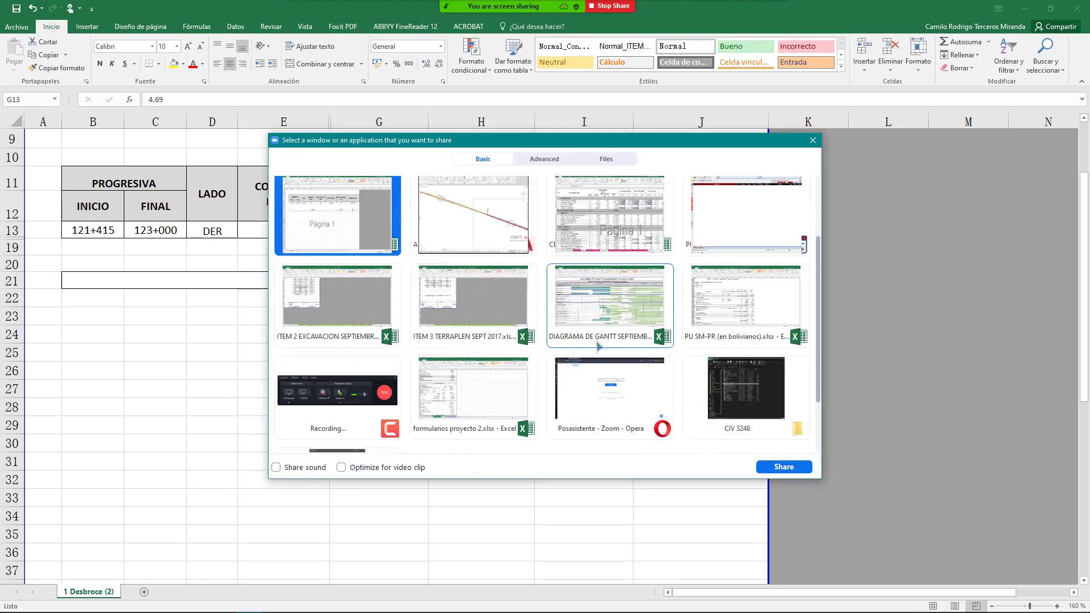
pyautogui.scroll(-1, 583, 335)
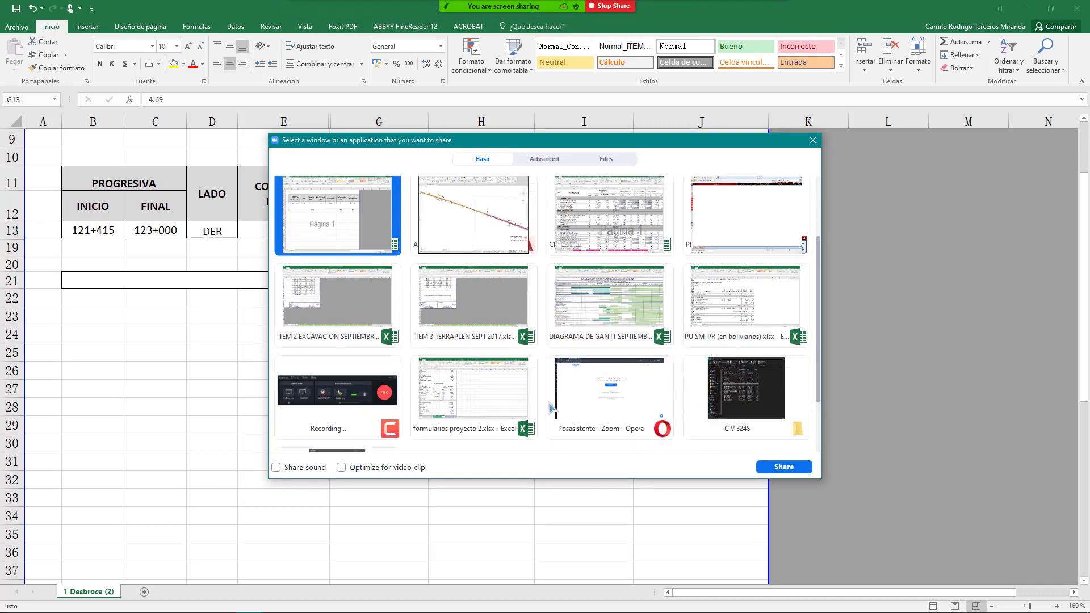
pyautogui.doubleClick(604, 314)
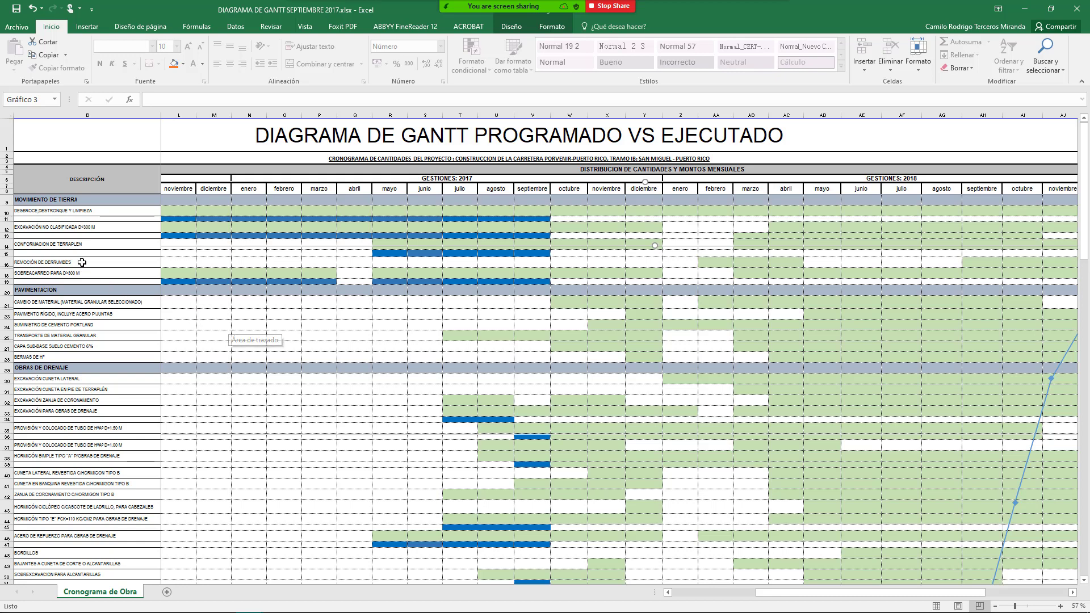
# Compare the programmed and executed bars in the Gantt chart from the earthworks items down to the supervision services.
pyautogui.scroll(-5, 136, 256)
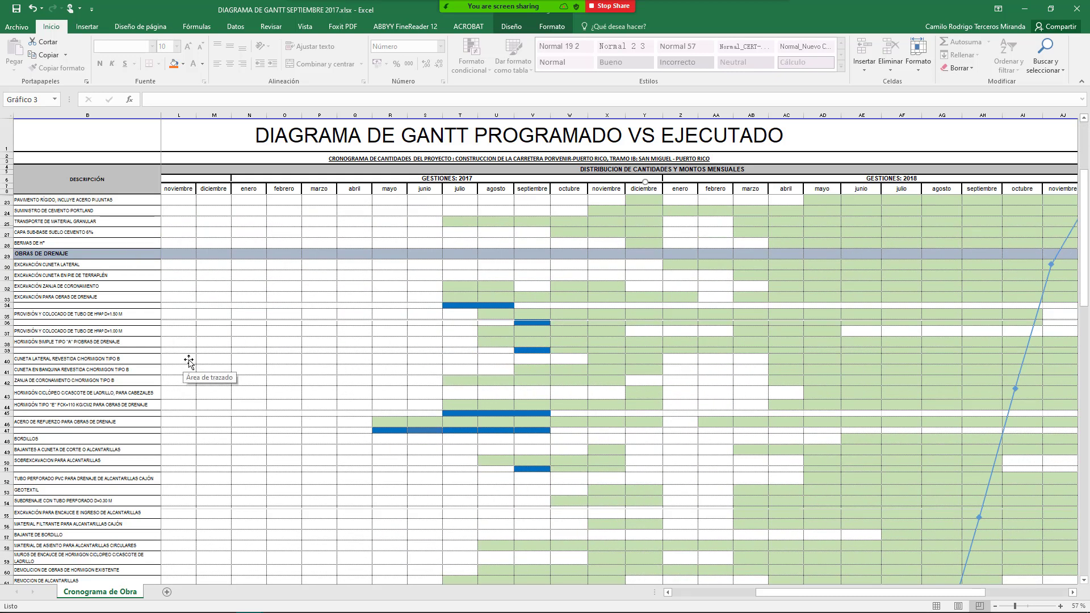
pyautogui.scroll(5, 214, 339)
pyautogui.scroll(-10, 238, 330)
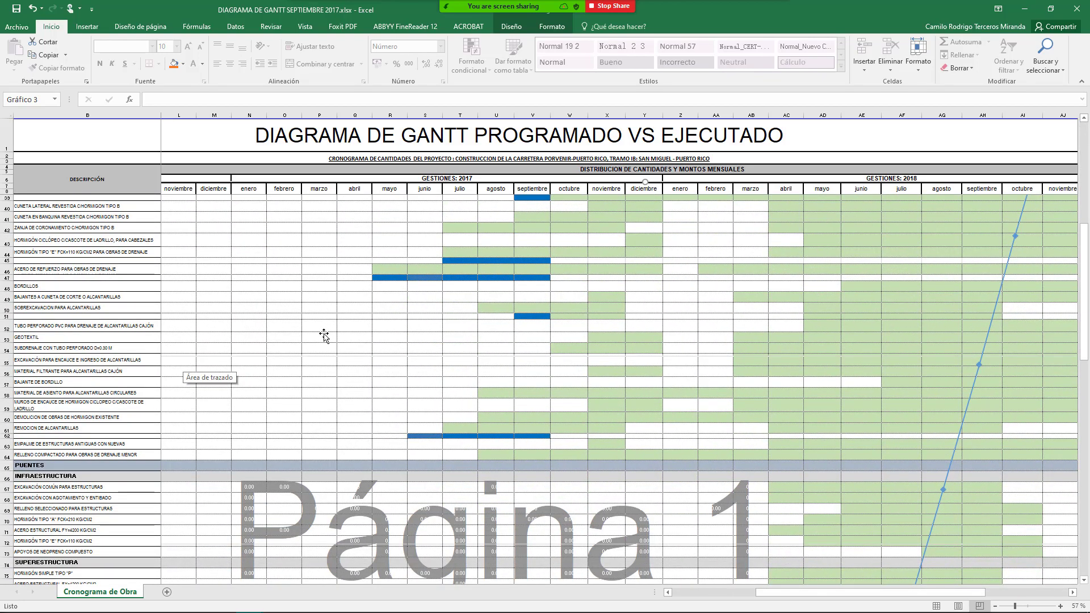
pyautogui.scroll(-2, 332, 326)
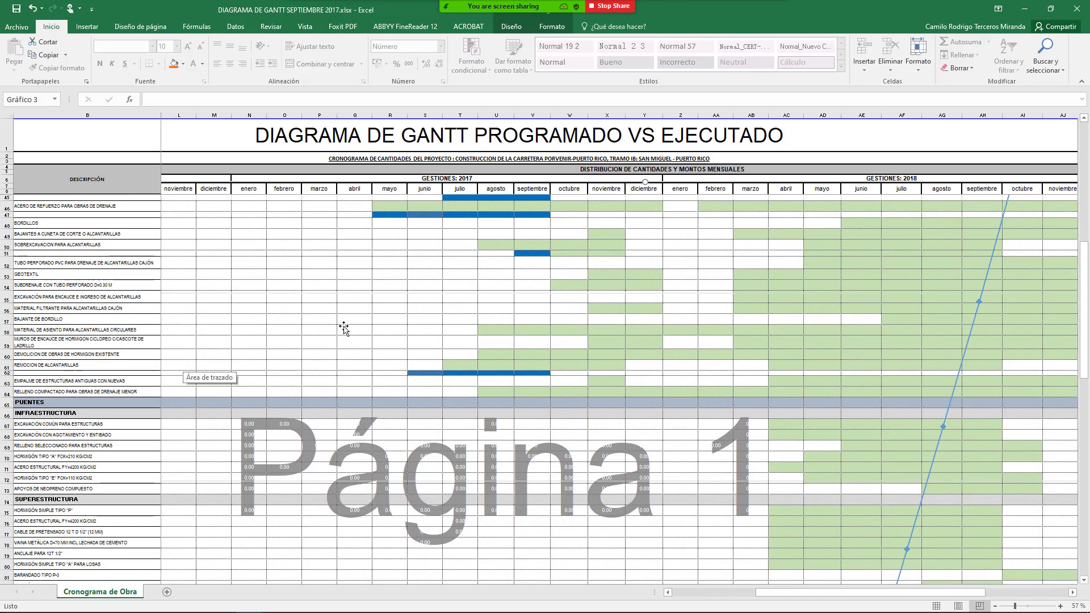
pyautogui.click(345, 132)
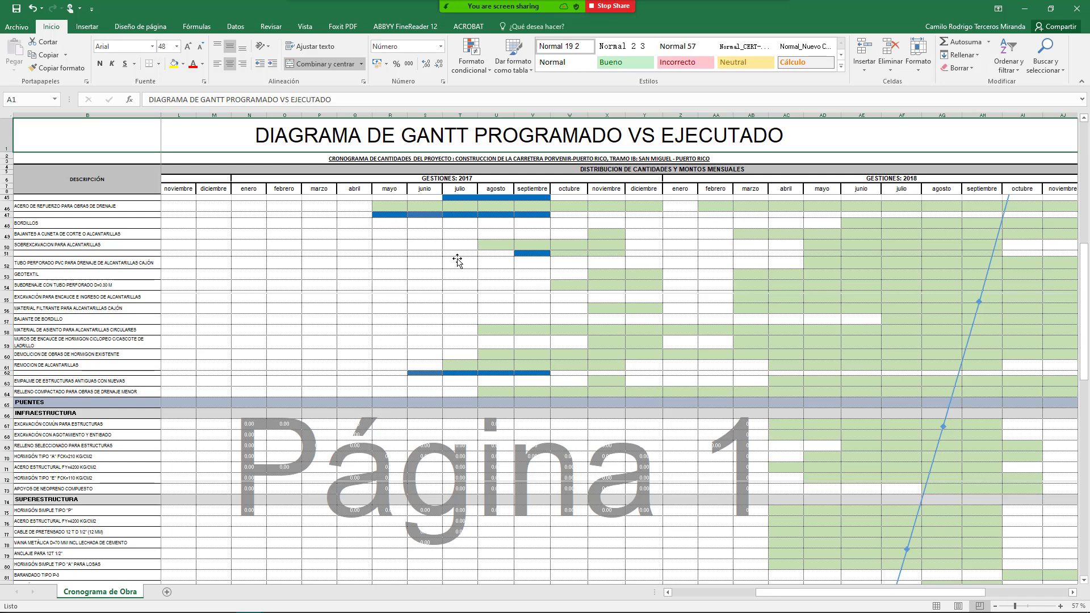
pyautogui.scroll(-3, 401, 274)
pyautogui.scroll(-13, 462, 276)
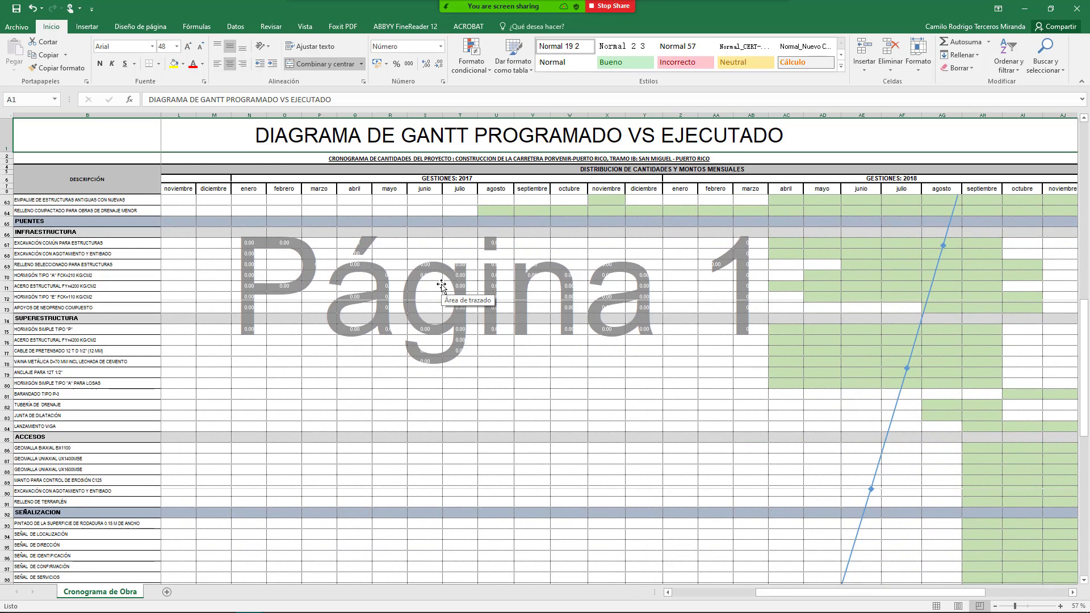
pyautogui.scroll(-5, 441, 285)
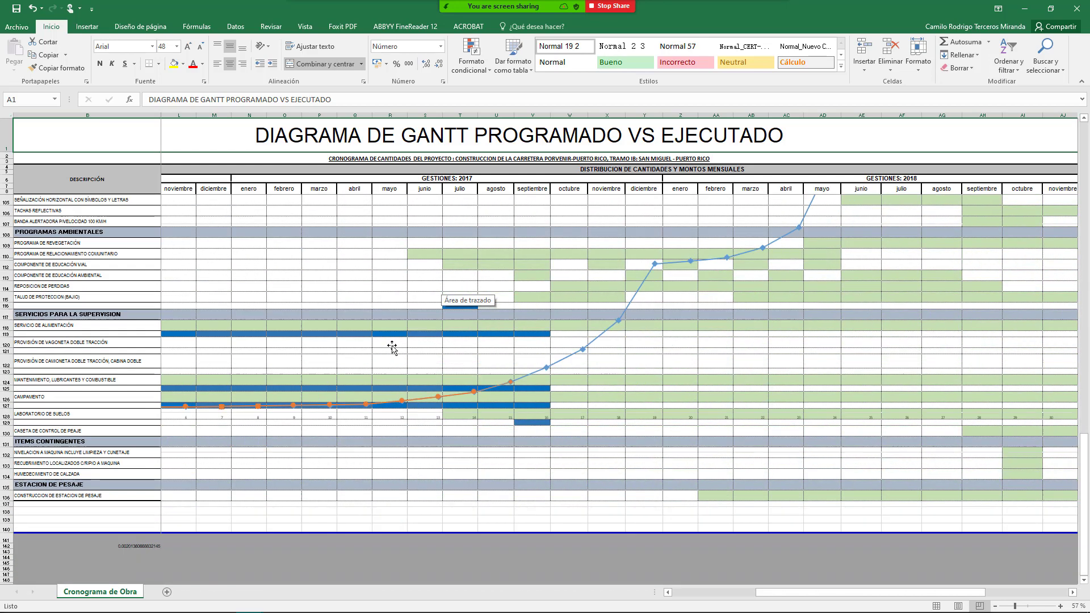
# Trace the blue programmed progress curve up through the 2018 months and back to where the orange executed curve ends.
pyautogui.scroll(2, 660, 332)
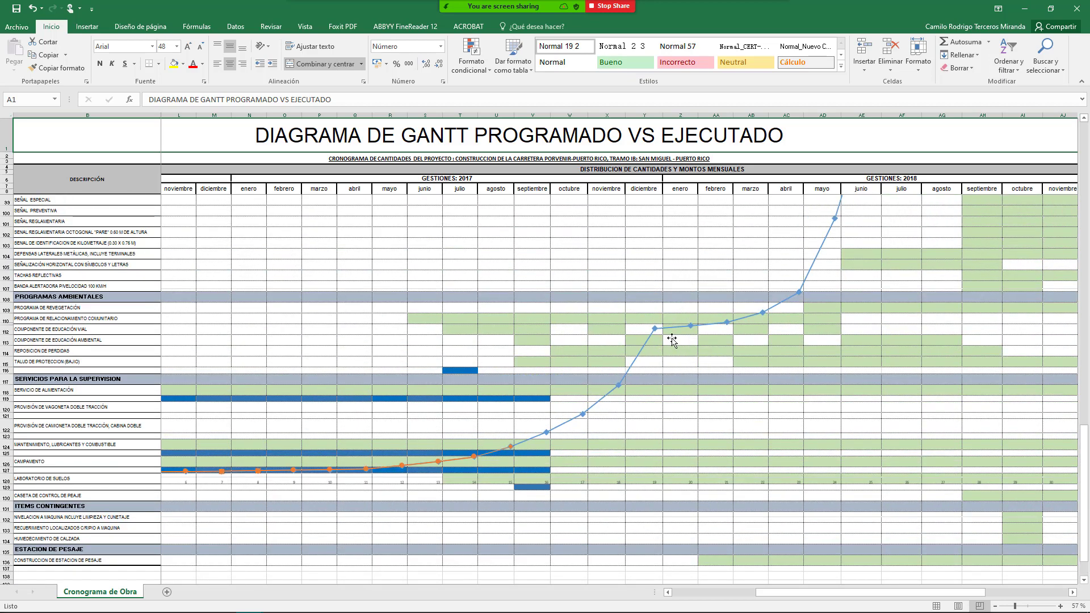
pyautogui.click(693, 332)
pyautogui.scroll(13, 695, 340)
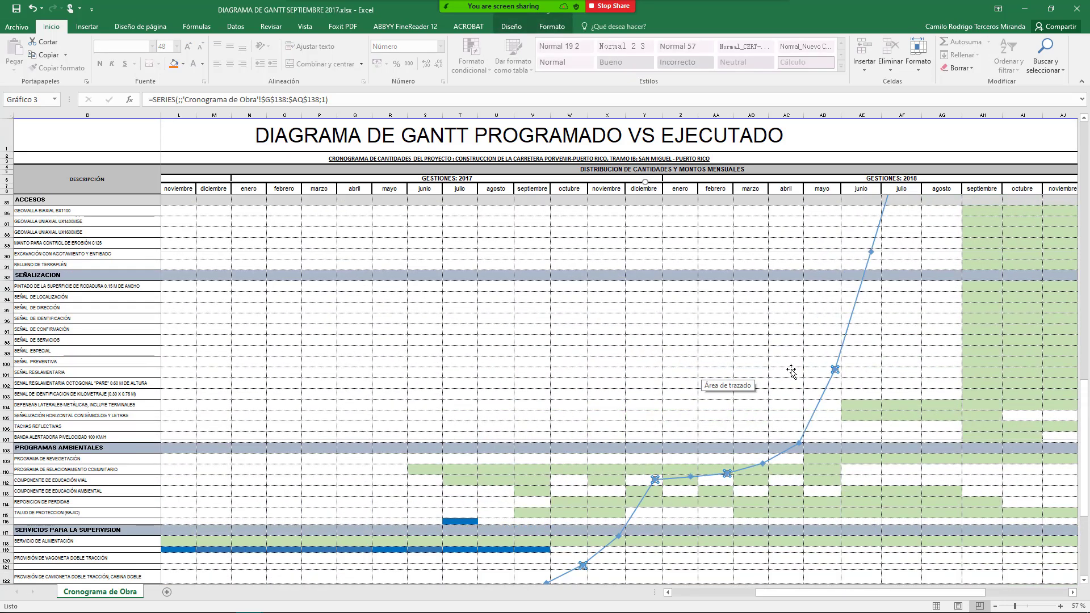
pyautogui.scroll(13, 959, 340)
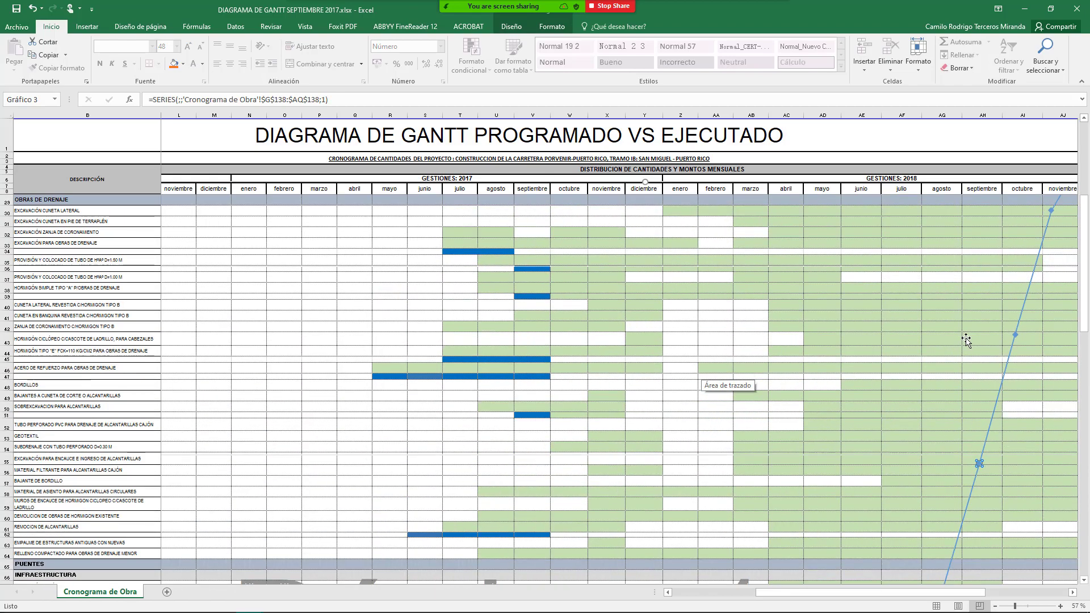
pyautogui.scroll(-20, 966, 340)
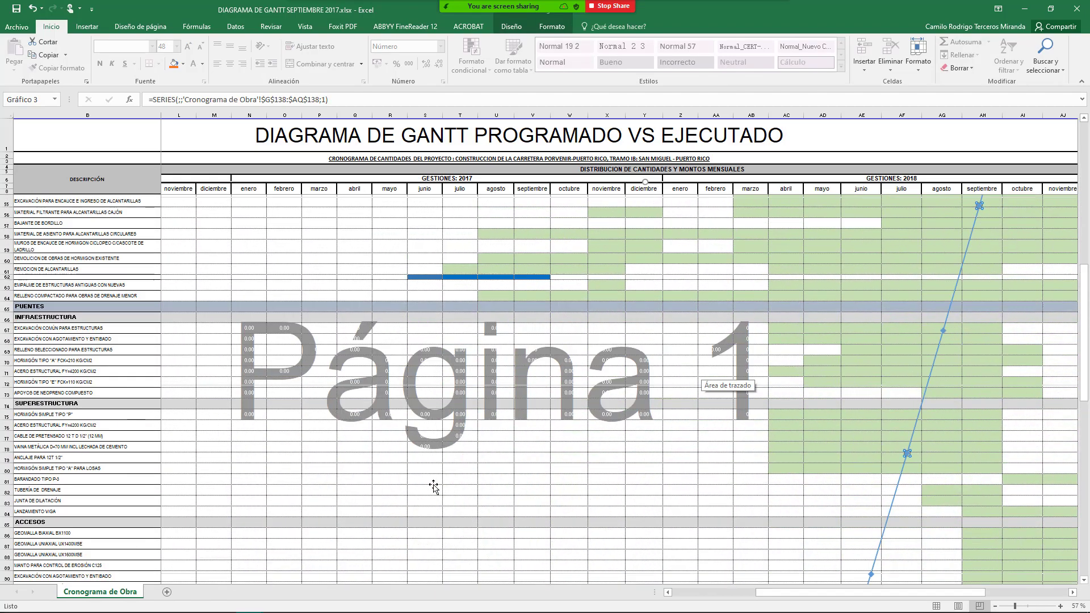
pyautogui.scroll(-3, 463, 461)
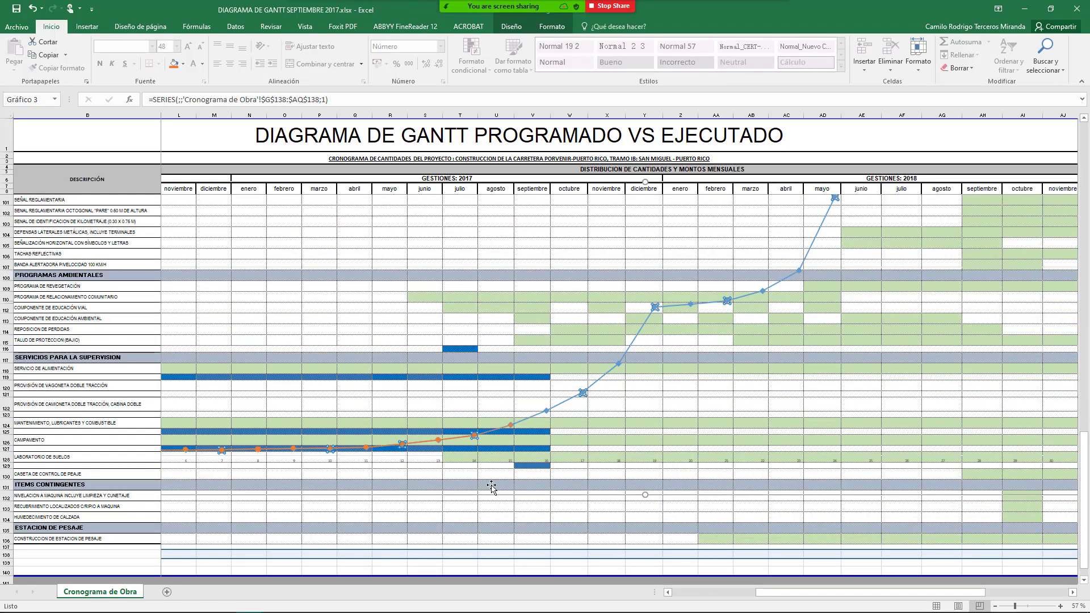
pyautogui.click(483, 469)
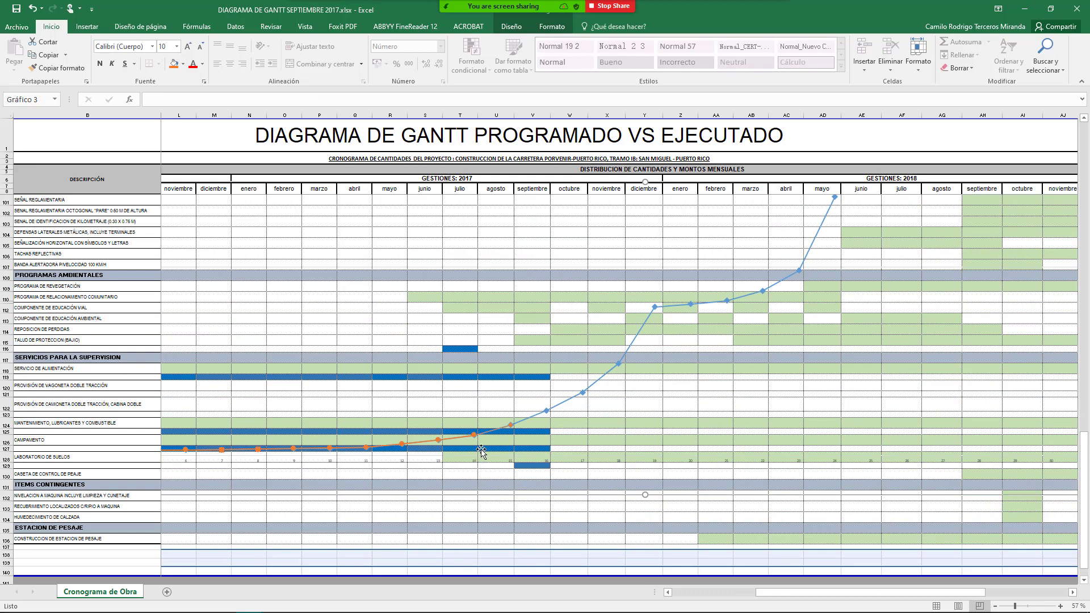
# Enlarge the Gantt sheet to 115% and examine the start of both progress curves under the 2016 months.
pyautogui.keyDown('ctrl'); pyautogui.scroll(4, 482, 441); pyautogui.keyUp('ctrl')
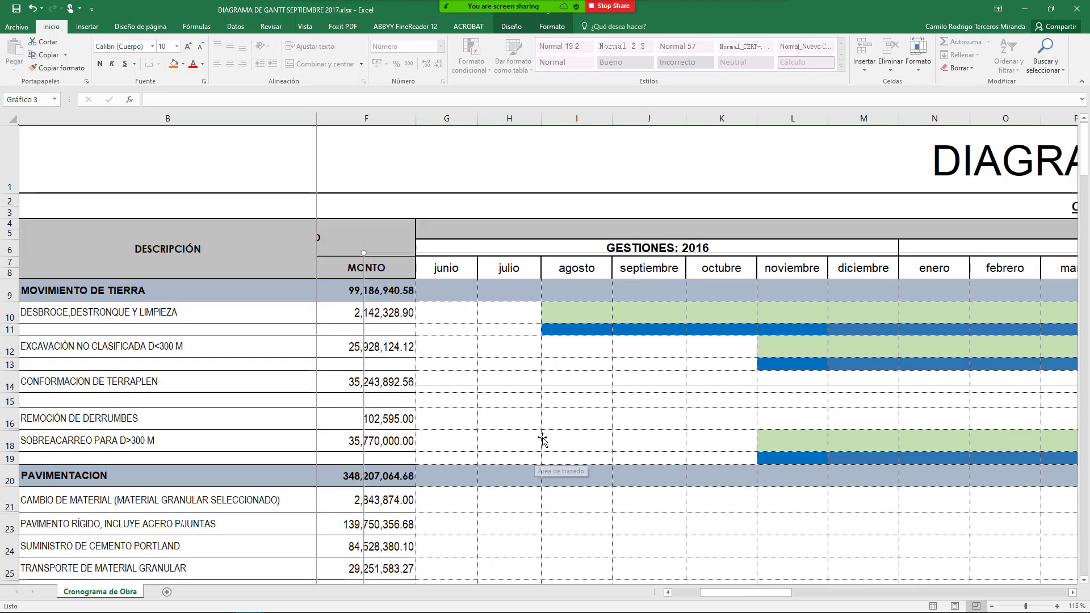
pyautogui.scroll(-9, 543, 440)
pyautogui.scroll(-18, 543, 440)
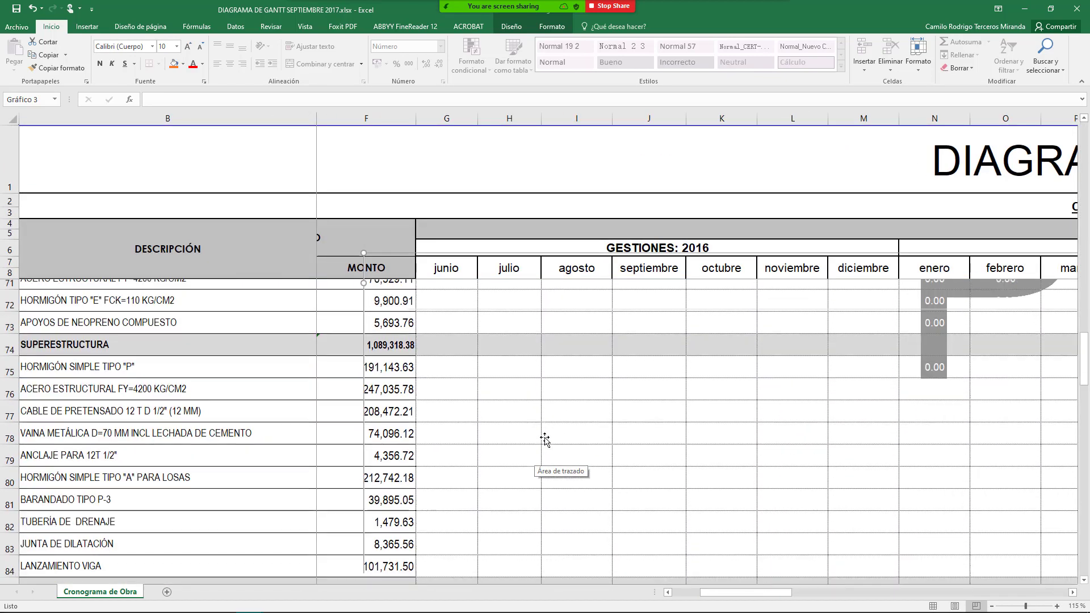
pyautogui.scroll(-11, 553, 500)
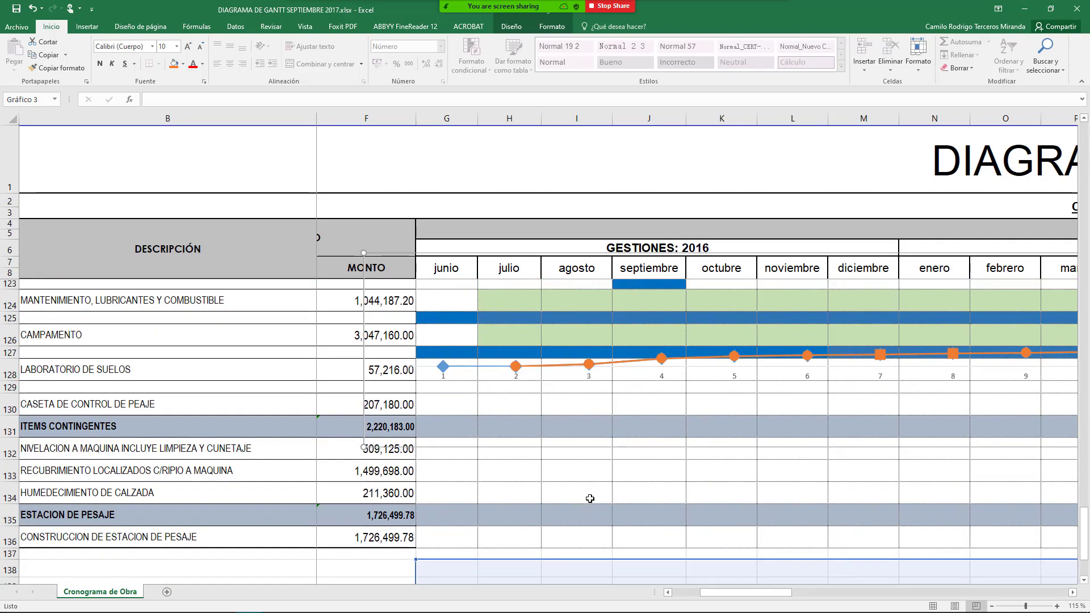
pyautogui.scroll(1, 588, 499)
pyautogui.moveTo(704, 596); pyautogui.dragTo(714, 600)
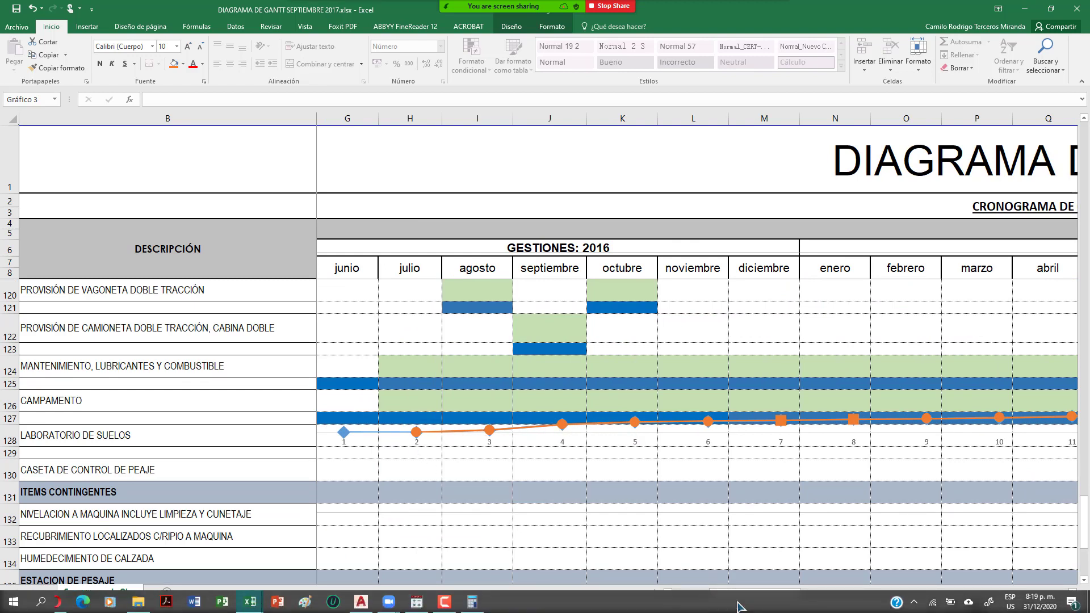
# Follow both progress curves through the 2017 months to the point where the orange executed curve ends.
pyautogui.moveTo(732, 596); pyautogui.dragTo(809, 603)
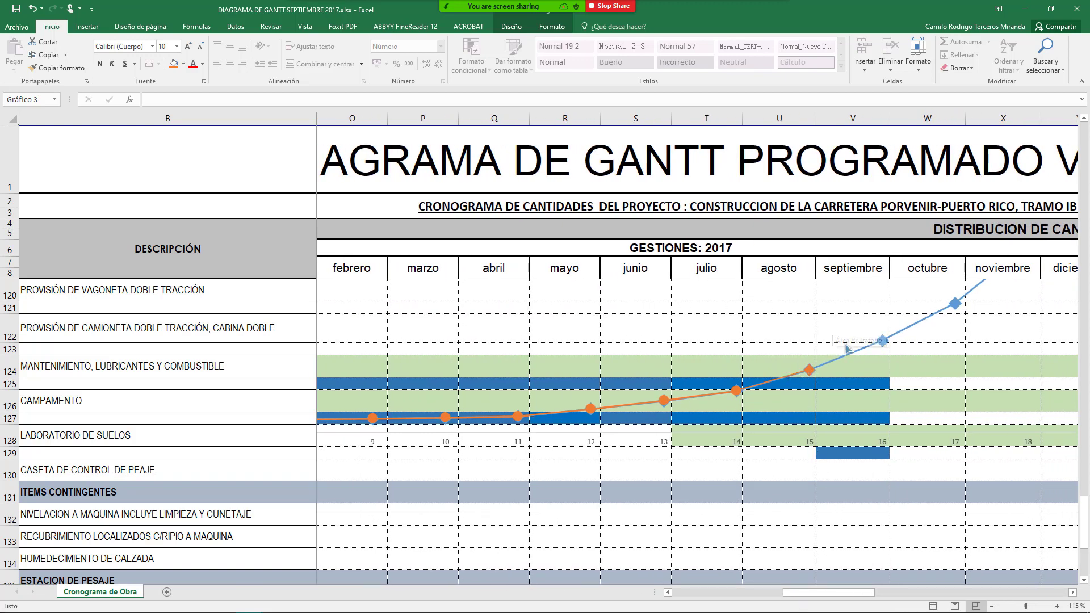
pyautogui.scroll(2, 861, 318)
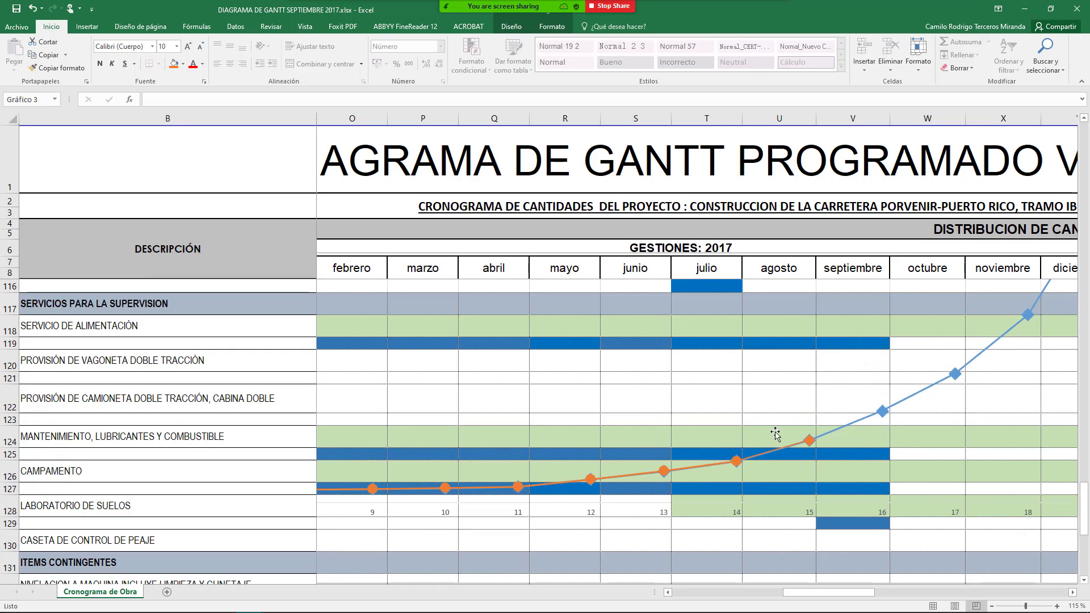
pyautogui.scroll(-2, 775, 434)
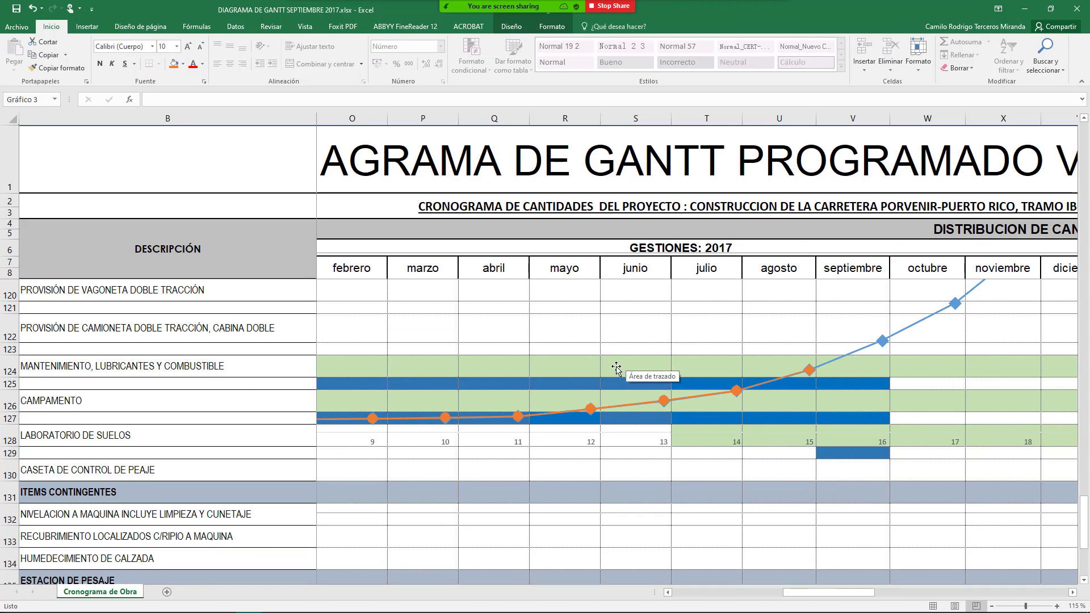
# Reduce the Gantt sheet to 85% and scan the item bars from the earthworks down to the supervision services under 2018.
pyautogui.scroll(-2, 602, 338)
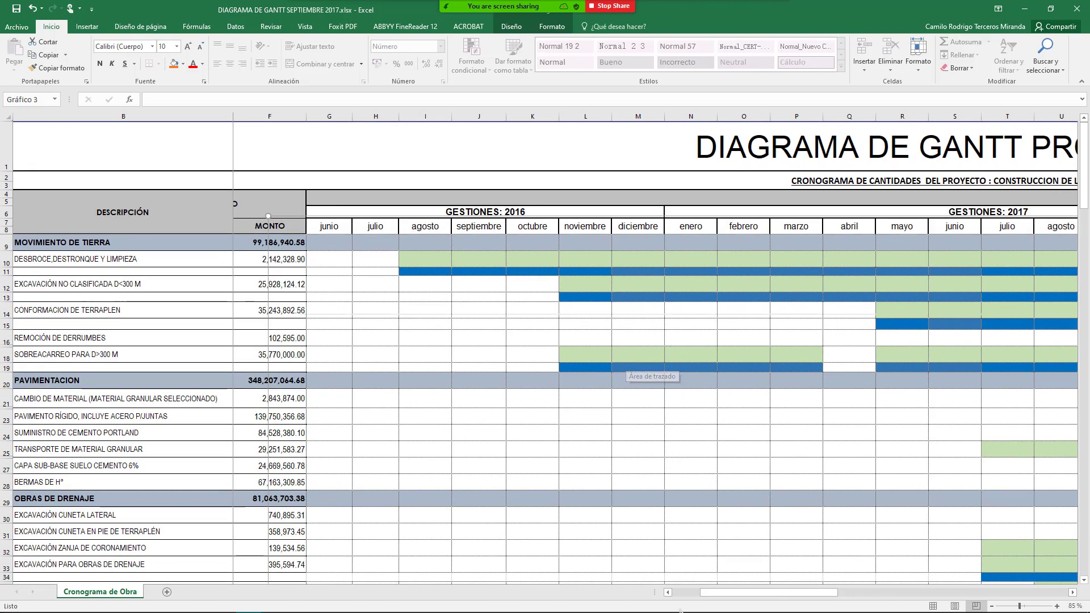
pyautogui.moveTo(746, 596)
pyautogui.mouseDown()
pyautogui.moveTo(806, 593)
pyautogui.moveTo(732, 592)
pyautogui.mouseUp()
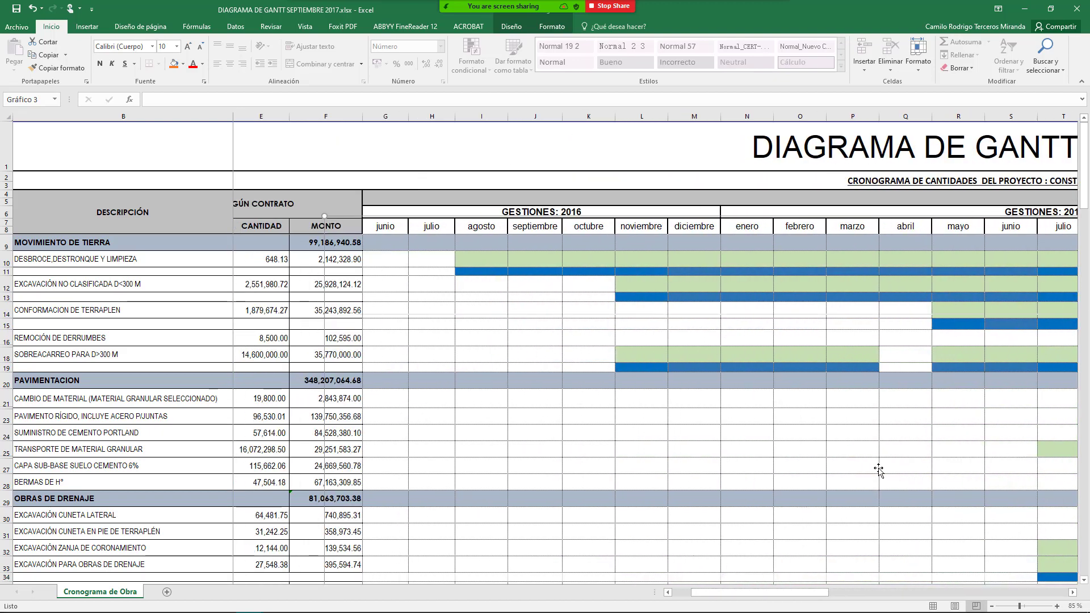
pyautogui.click(1084, 343)
pyautogui.hscroll(8, 849, 529)
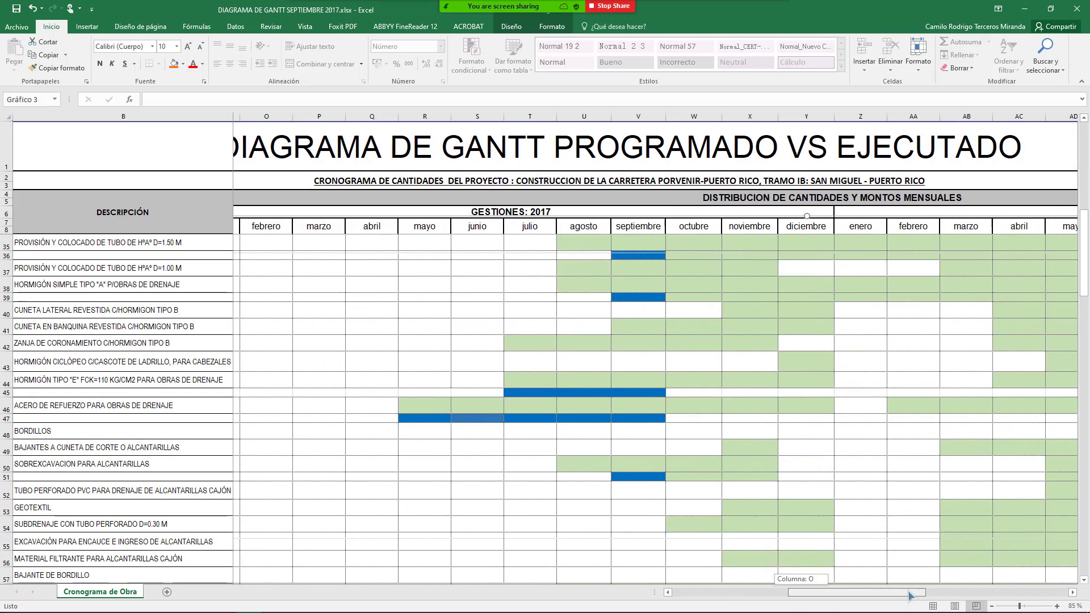
pyautogui.scroll(-20, 891, 514)
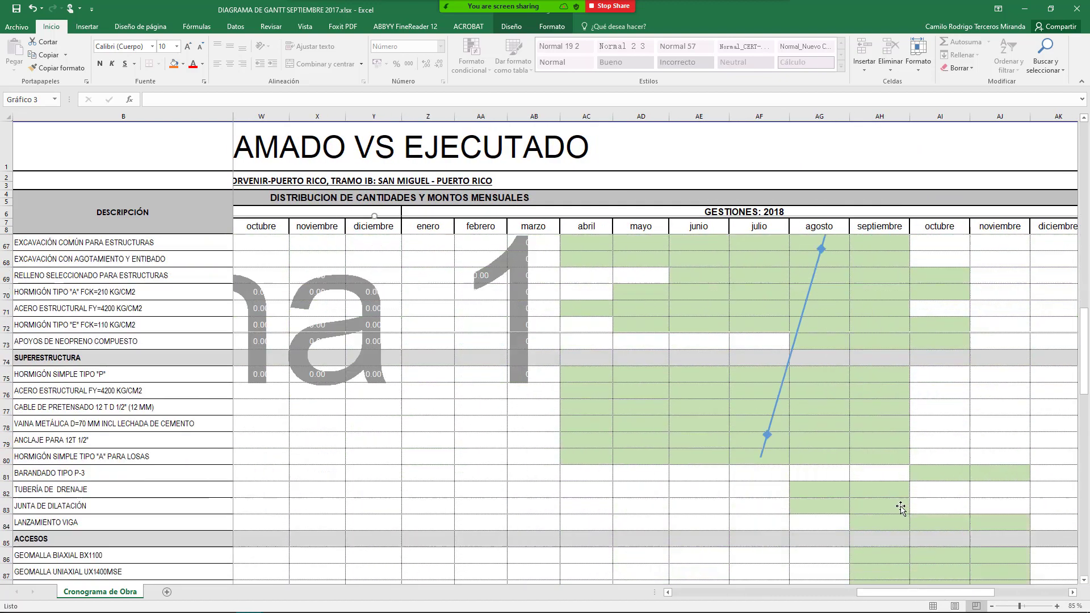
pyautogui.scroll(-2, 821, 512)
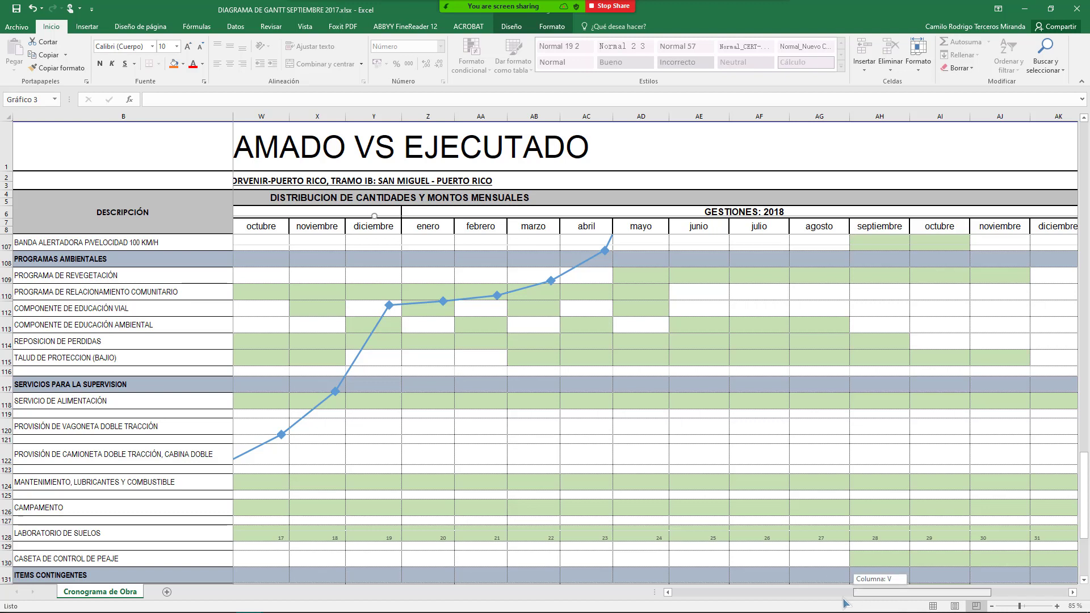
# Follow the orange executed curve from its 2016 start to its 2017 end and the blue programmed curve on into 2018.
pyautogui.moveTo(860, 593); pyautogui.dragTo(712, 593)
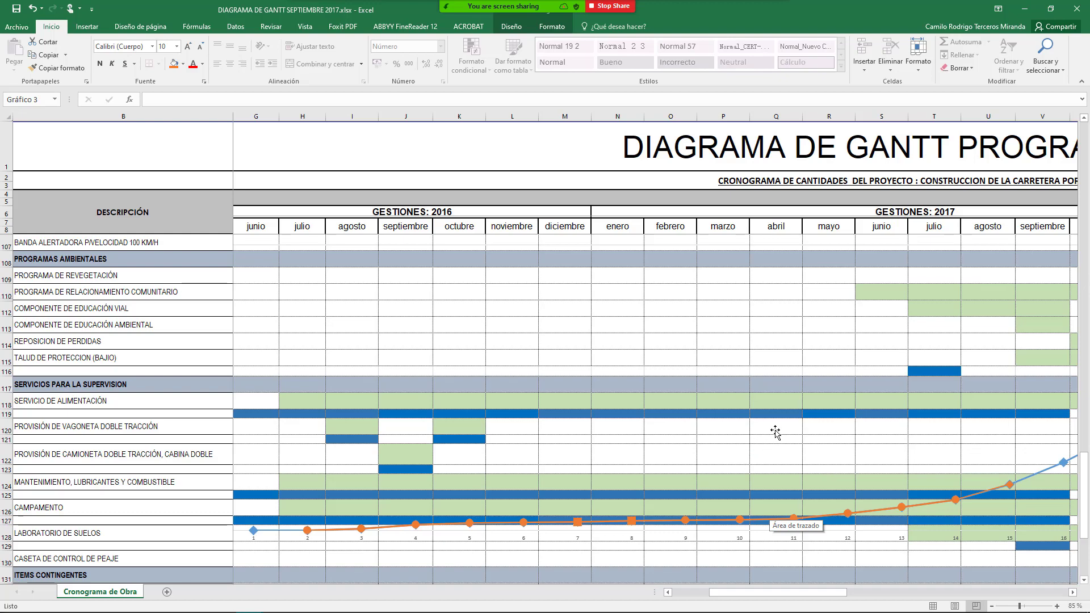
pyautogui.scroll(3, 783, 423)
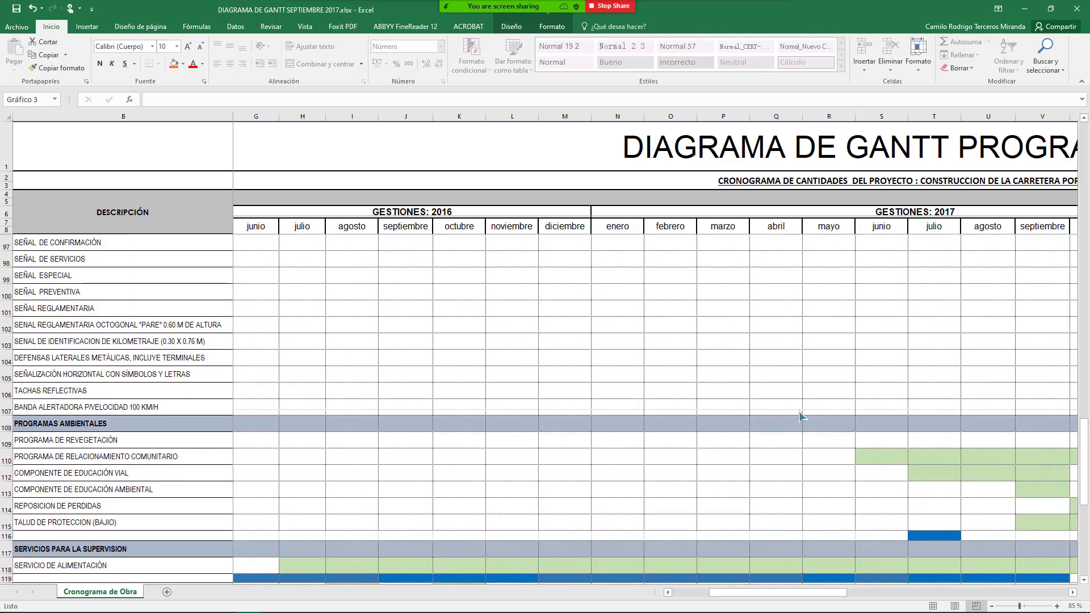
pyautogui.scroll(2, 795, 398)
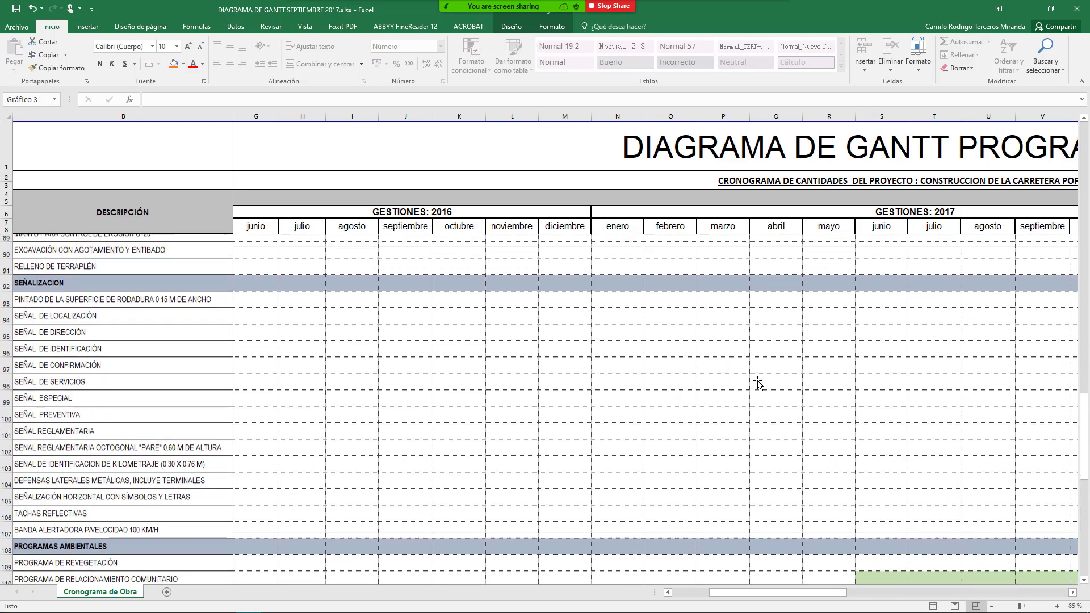
pyautogui.scroll(6, 738, 392)
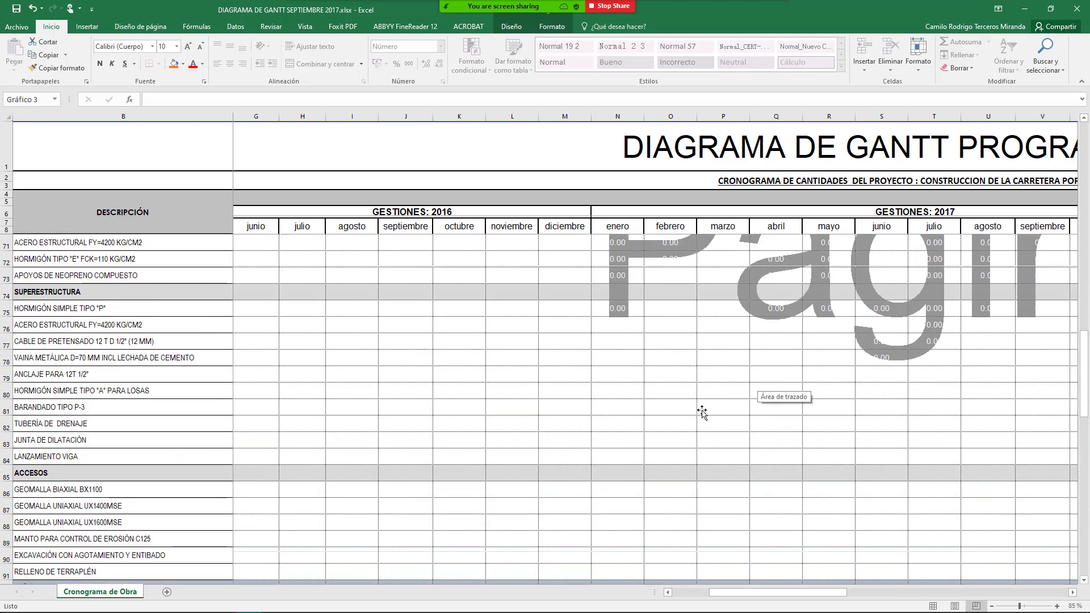
pyautogui.scroll(-12, 702, 413)
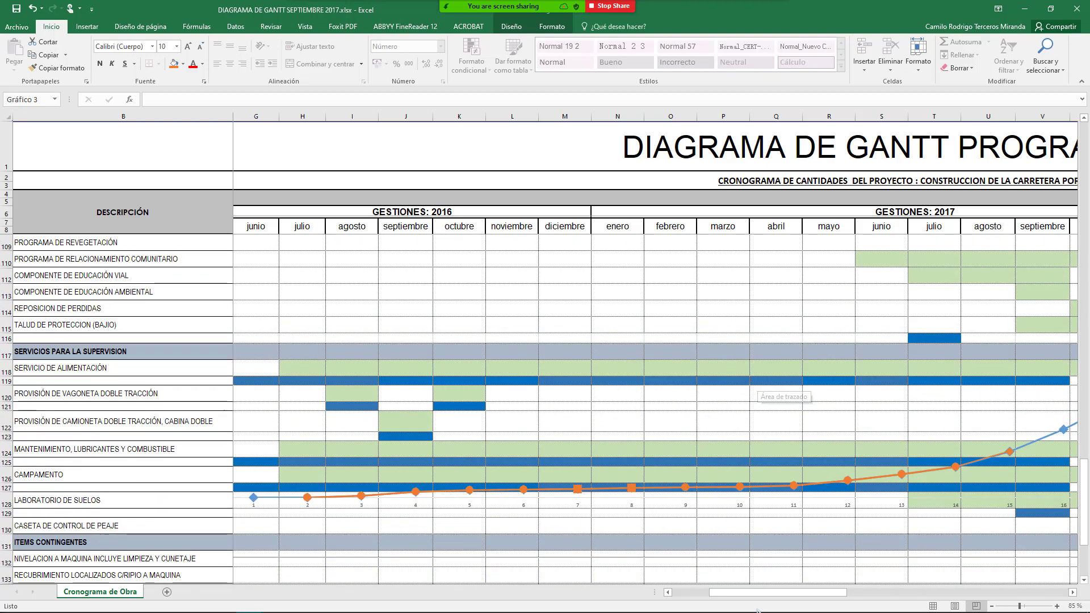
pyautogui.moveTo(751, 593); pyautogui.dragTo(796, 595)
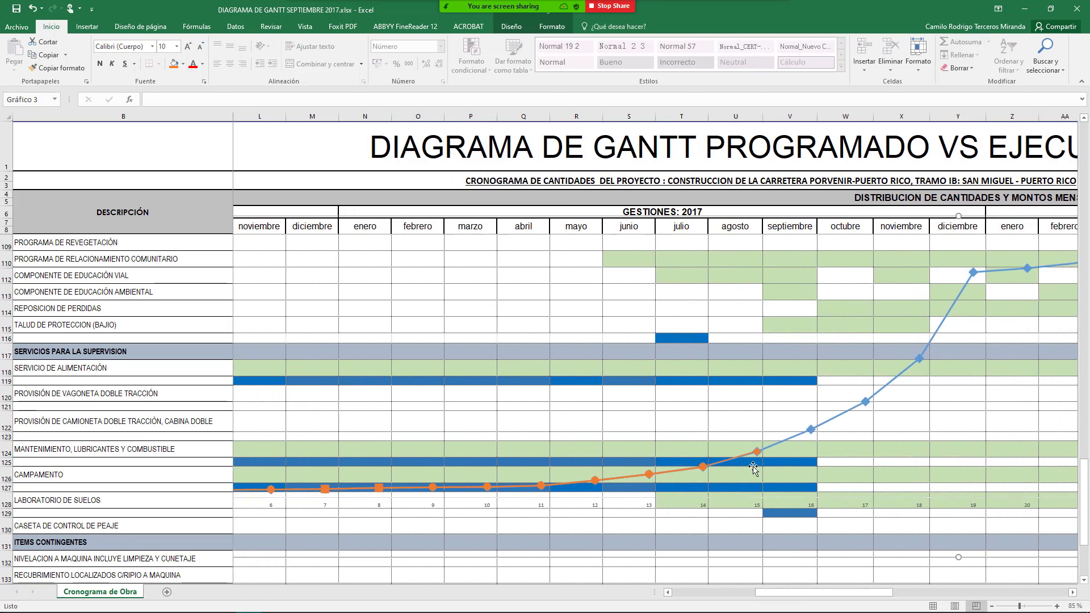
pyautogui.moveTo(804, 593); pyautogui.dragTo(851, 594)
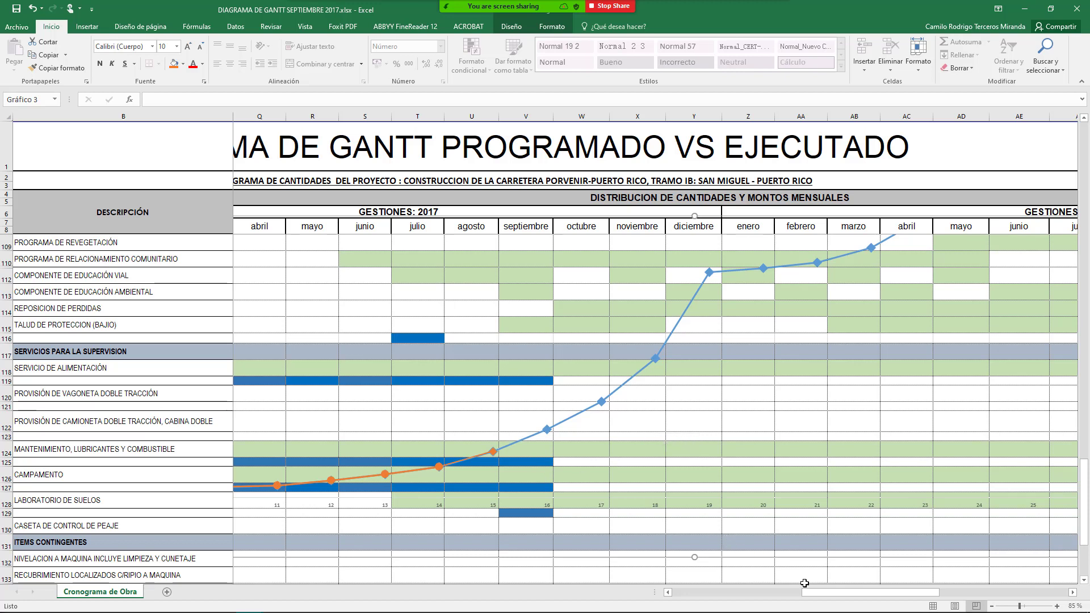
# Select the blue programmed series and examine its steep rise between the May and June 2018 months.
pyautogui.moveTo(818, 612)
pyautogui.scroll(5, 721, 397)
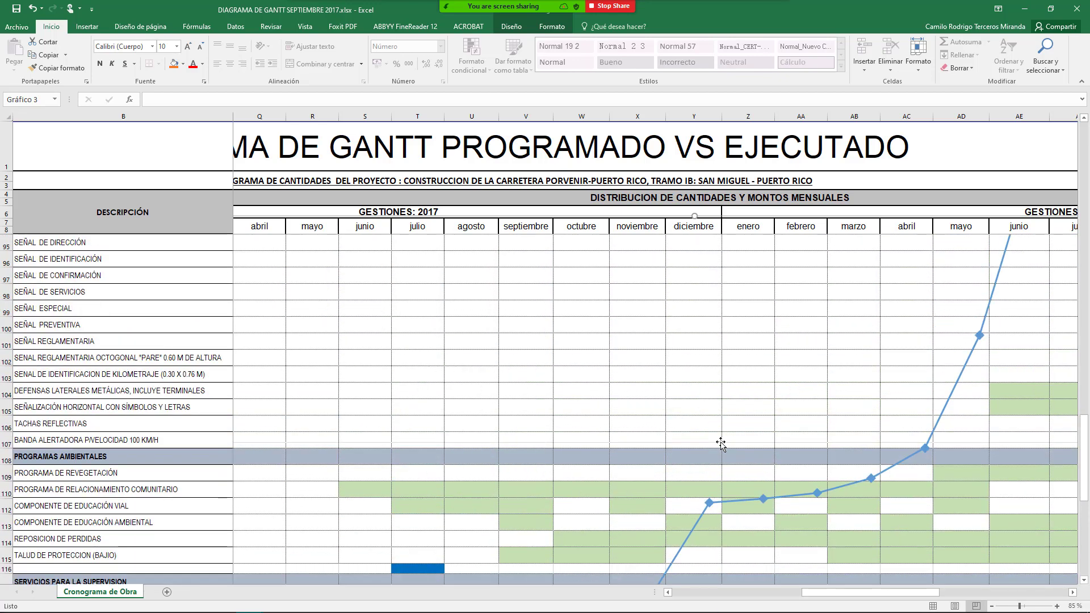
pyautogui.scroll(1, 721, 444)
pyautogui.scroll(2, 1016, 304)
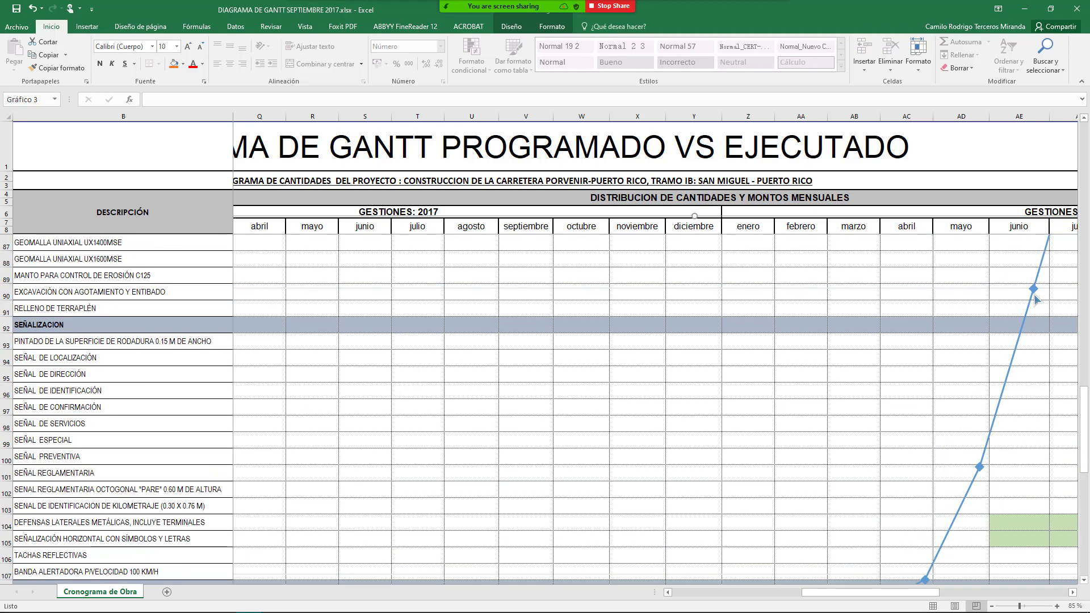
pyautogui.click(1031, 297)
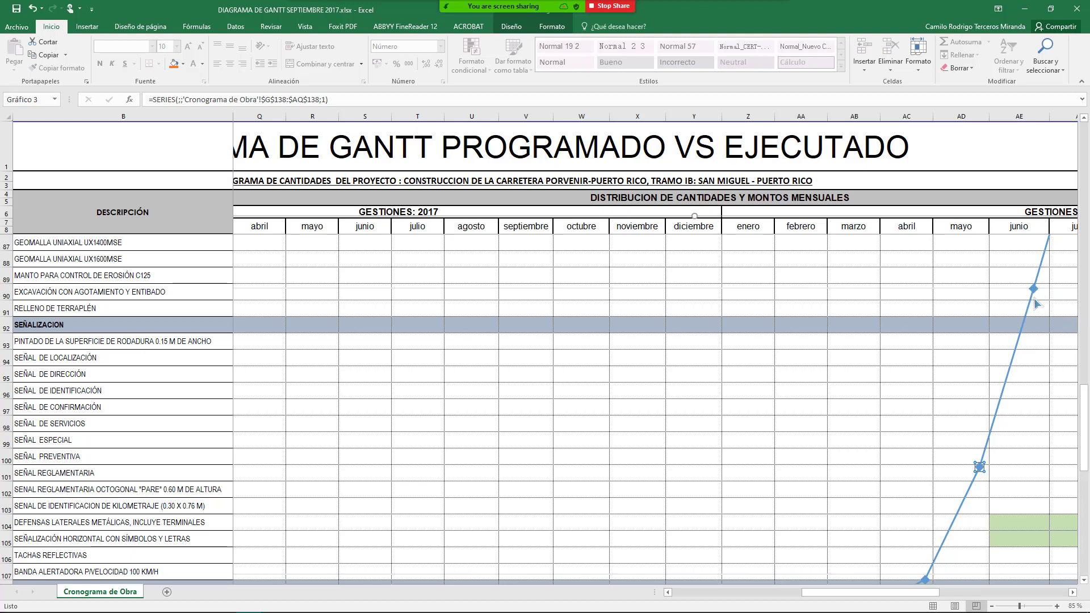
pyautogui.moveTo(1033, 298)
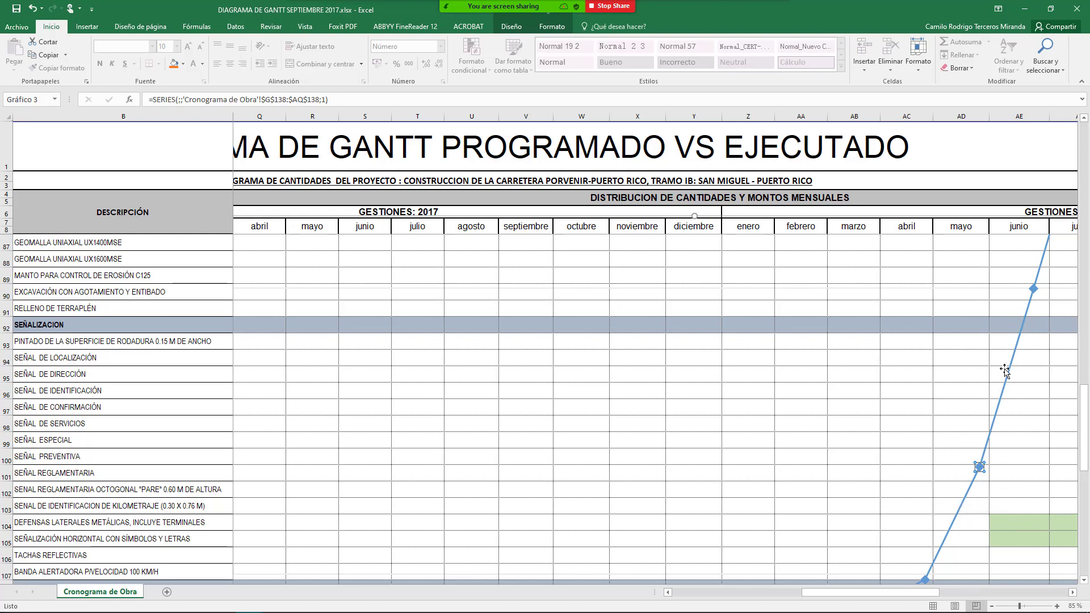
pyautogui.scroll(-2, 947, 451)
pyautogui.scroll(5, 1016, 387)
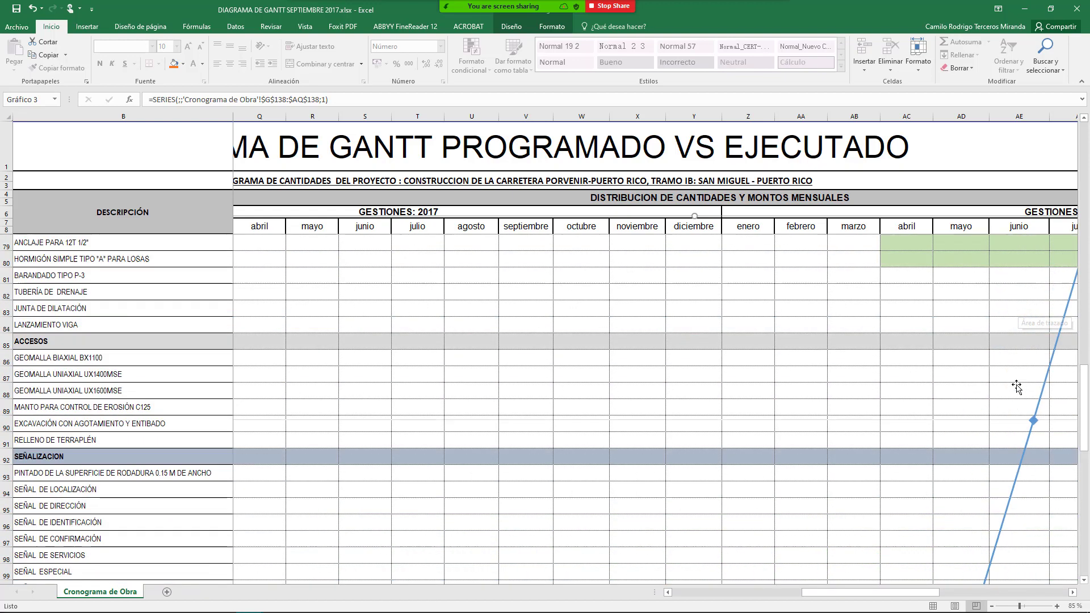
pyautogui.scroll(-3, 1017, 391)
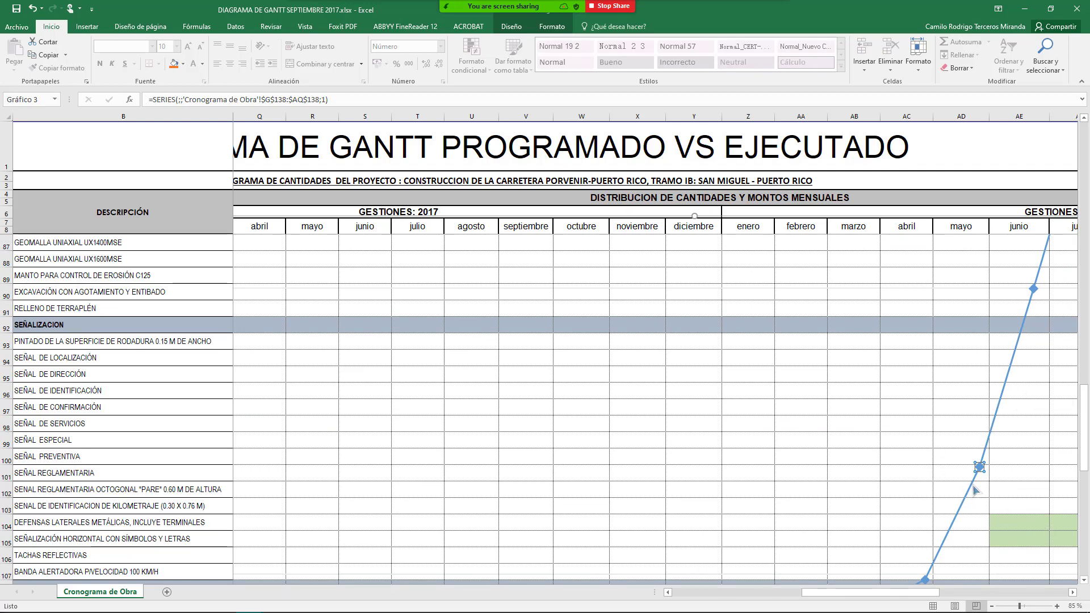
pyautogui.scroll(3, 983, 416)
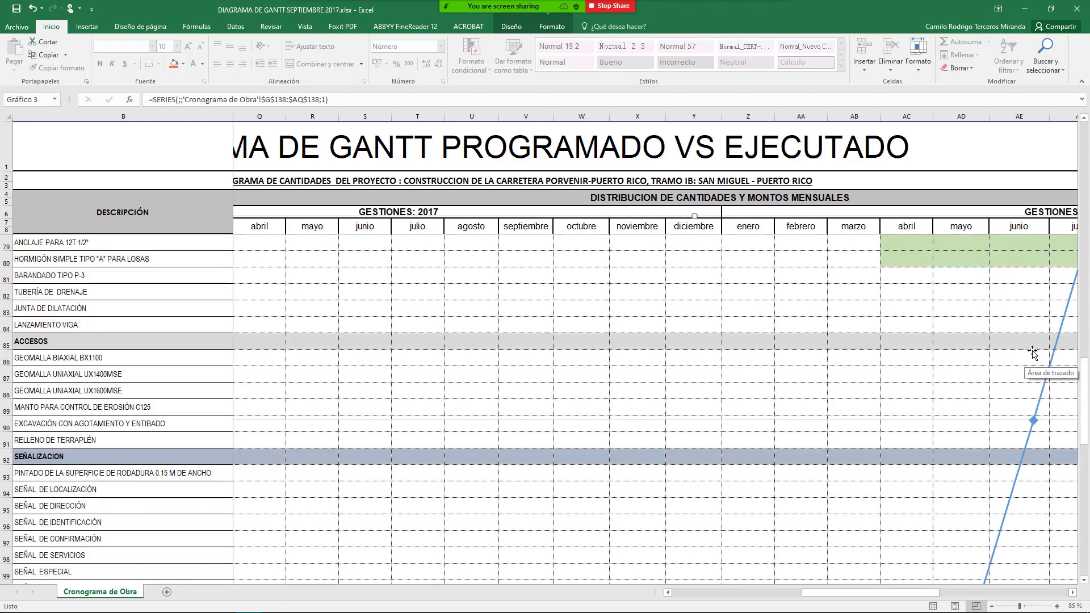
pyautogui.scroll(-2, 872, 556)
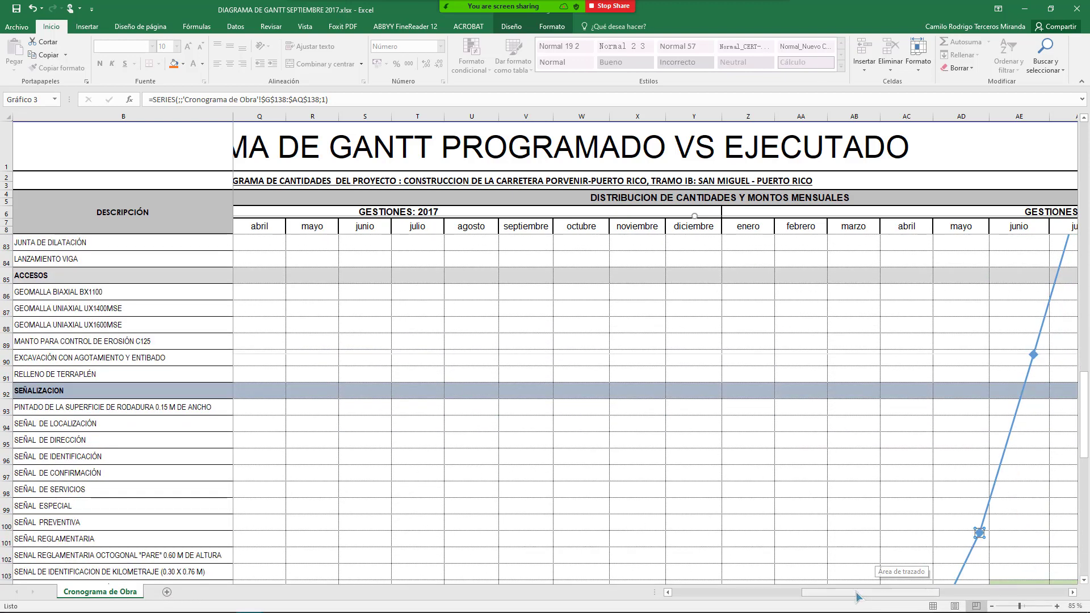
# Trace the blue programmed curve from mid-2018 up through the bridge, drainage and paving rows to its end under June 2019.
pyautogui.moveTo(858, 594); pyautogui.dragTo(902, 597)
pyautogui.scroll(9, 908, 449)
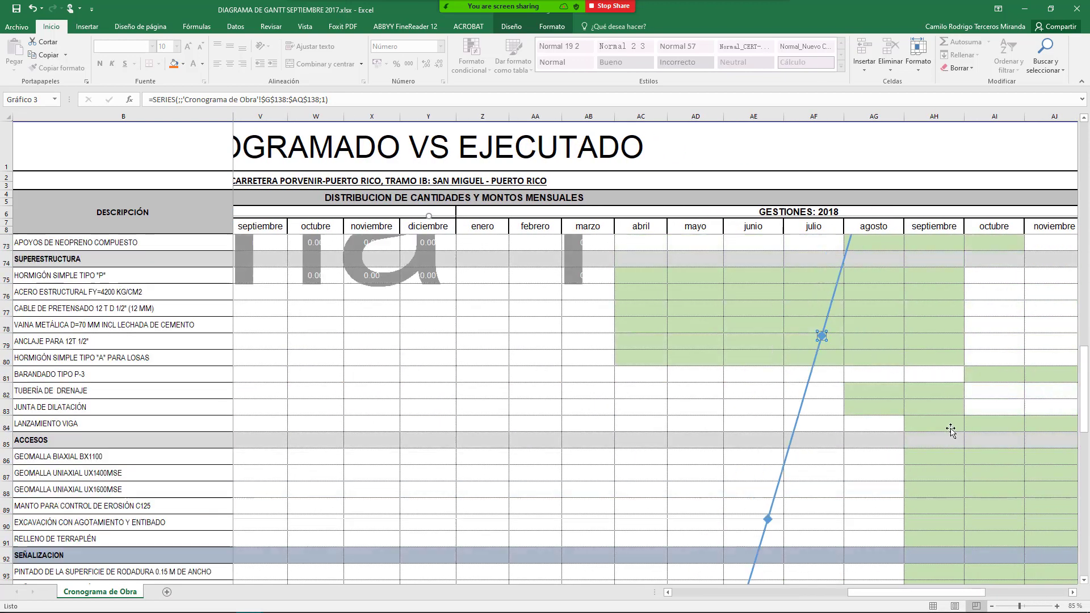
pyautogui.scroll(6, 955, 429)
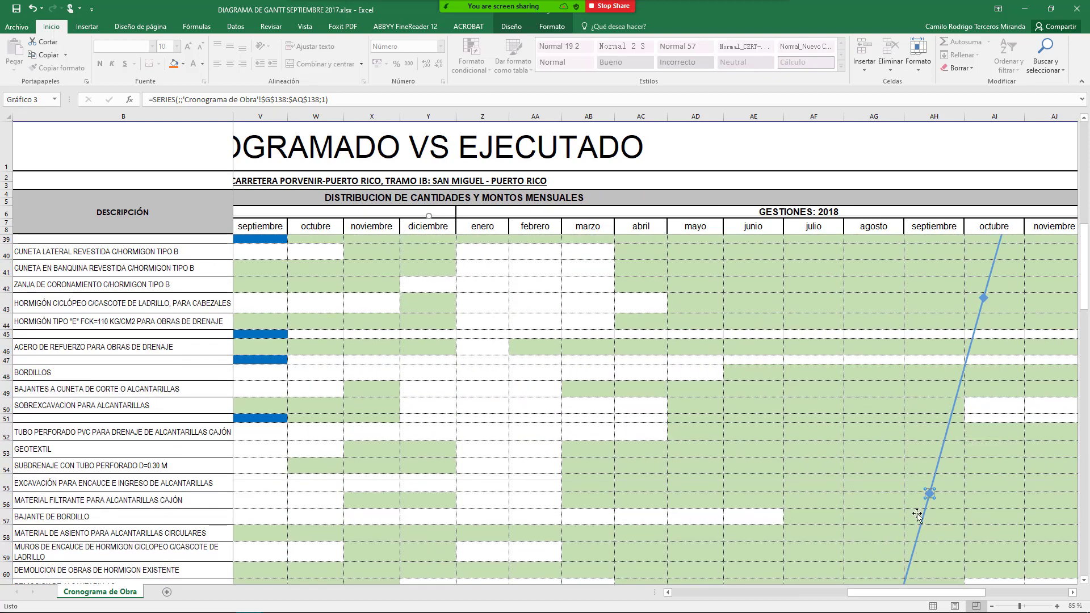
pyautogui.scroll(2, 908, 562)
pyautogui.moveTo(887, 594); pyautogui.dragTo(923, 594)
pyautogui.scroll(6, 902, 463)
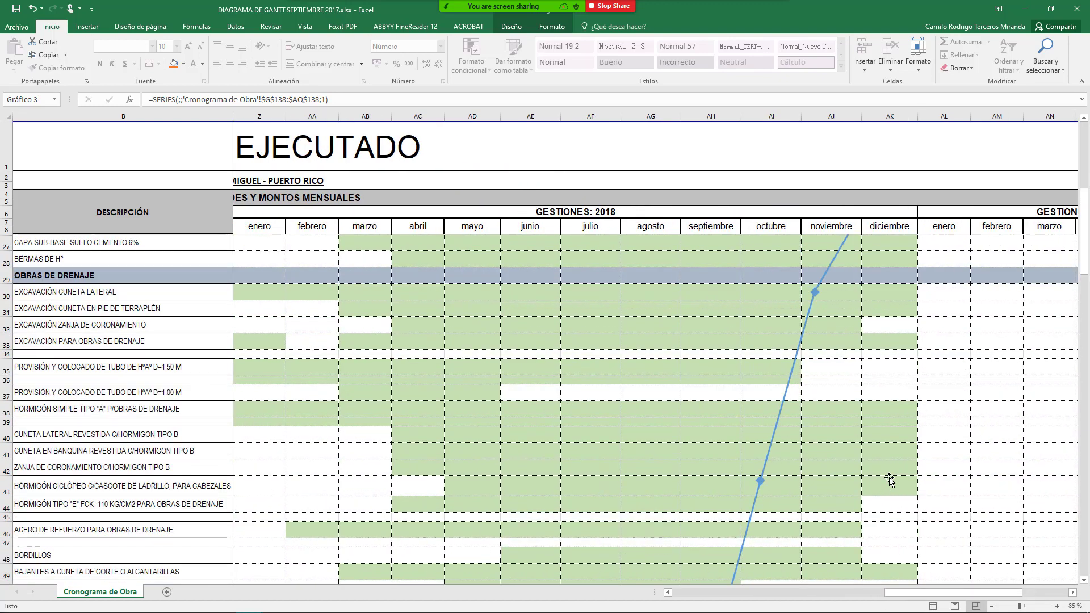
pyautogui.scroll(2, 901, 463)
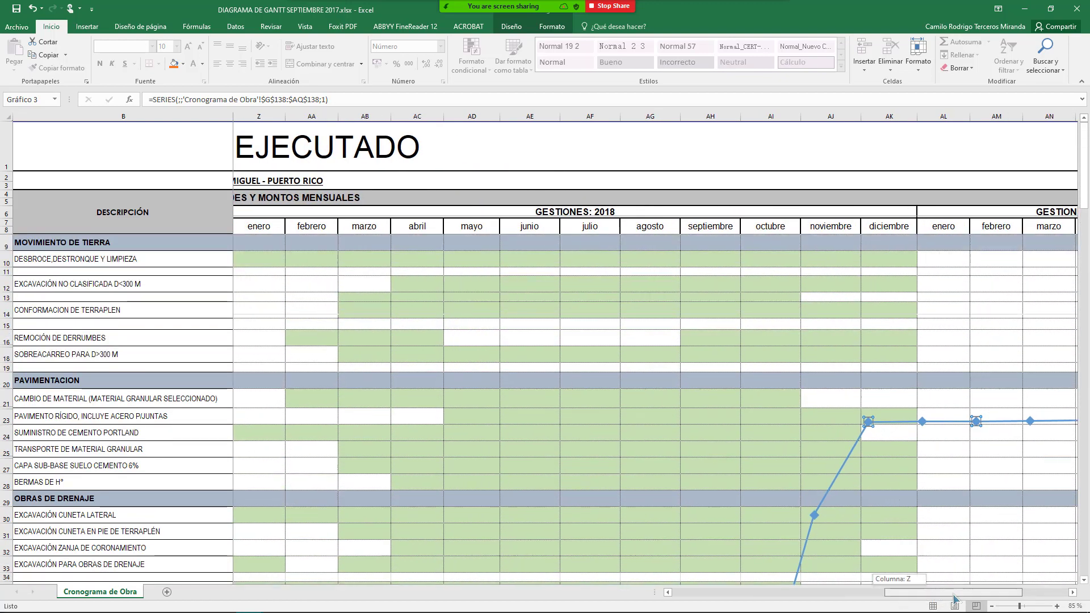
pyautogui.hscroll(5, 953, 562)
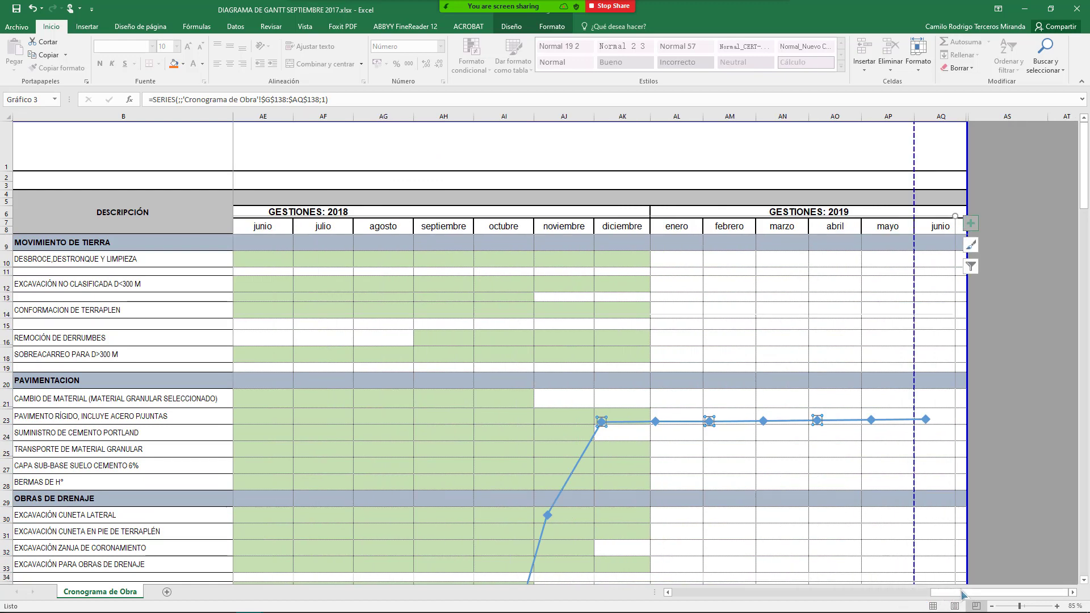
# Deselect the progress chart and review the overall schedule alongside the contract quantities and amounts of the earthworks items.
pyautogui.hscroll(-10, 795, 556)
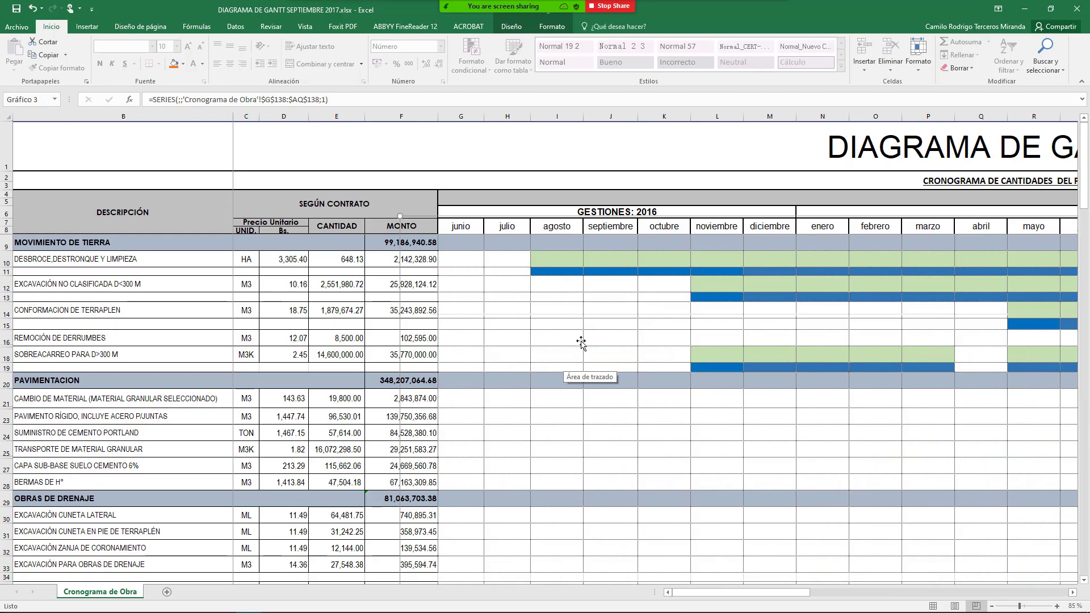
pyautogui.scroll(-3, 581, 342)
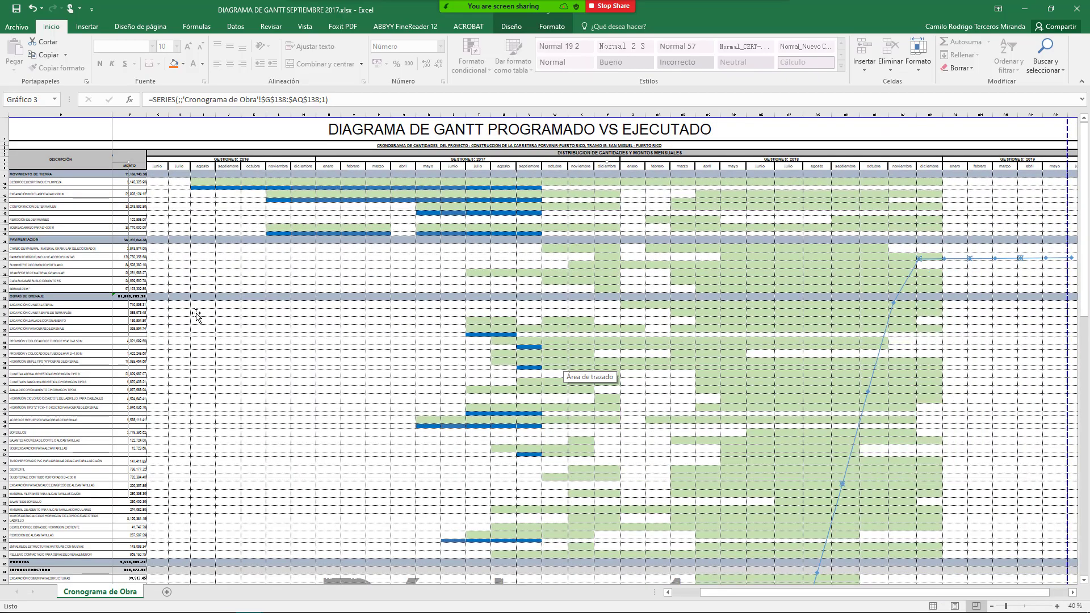
pyautogui.press('Escape')
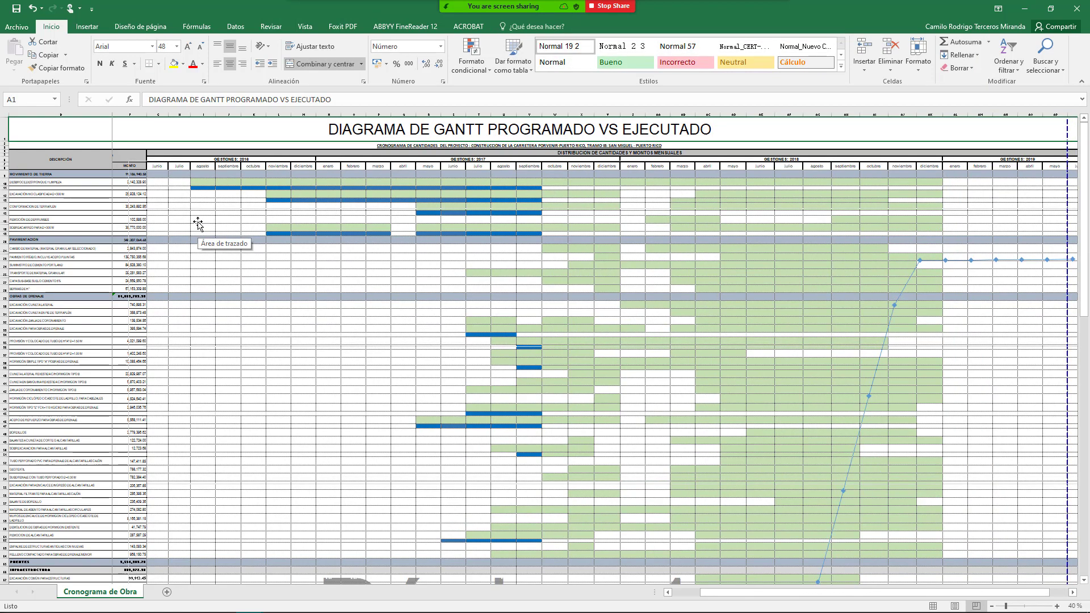
pyautogui.scroll(1, 199, 224)
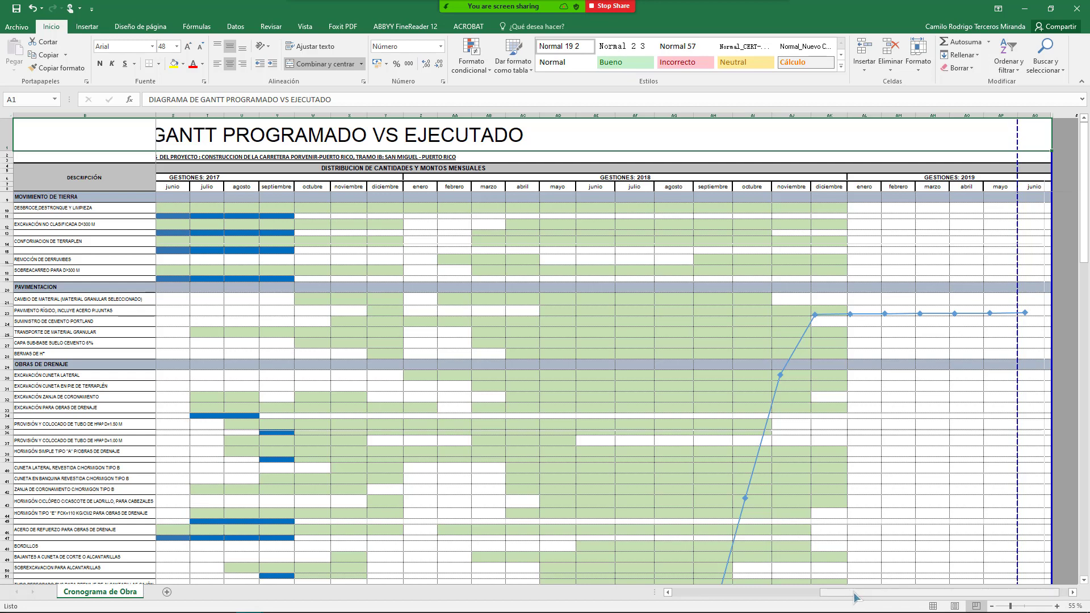
pyautogui.moveTo(856, 596); pyautogui.dragTo(708, 596)
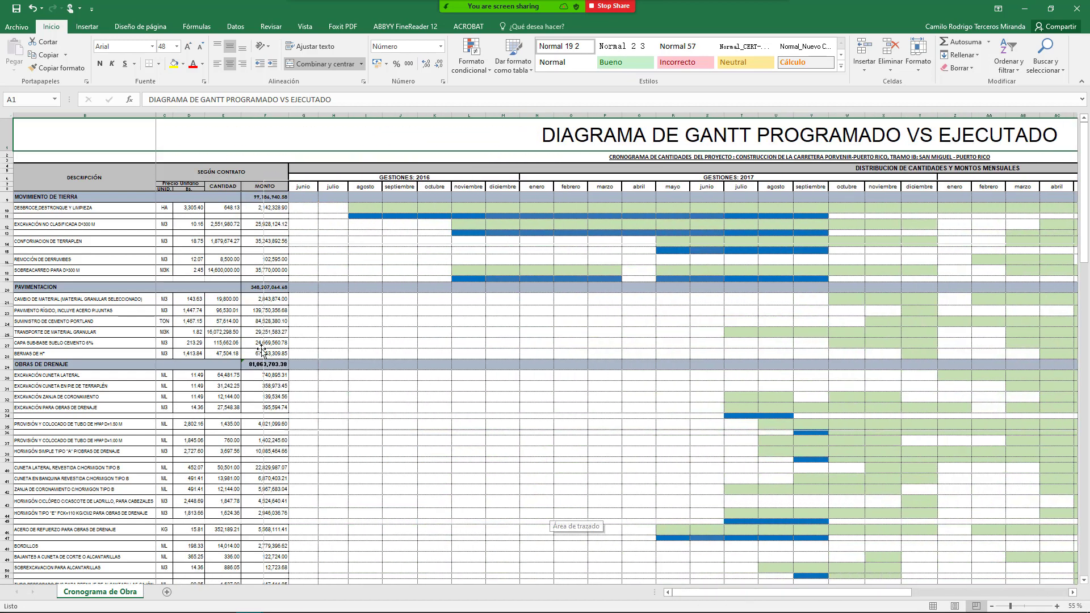
pyautogui.scroll(2, 216, 239)
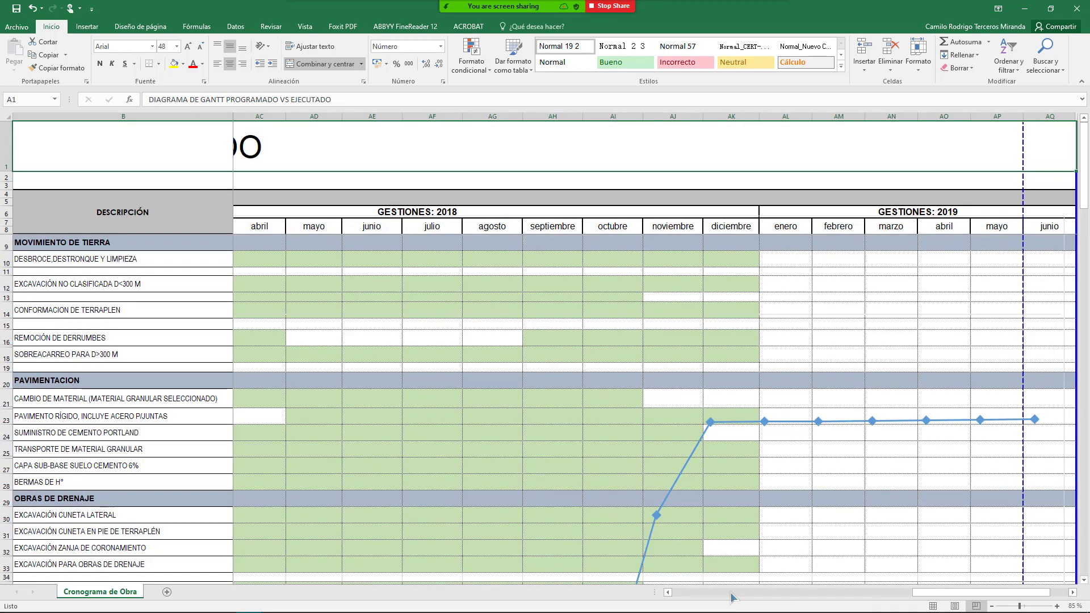
pyautogui.moveTo(965, 592); pyautogui.dragTo(651, 569)
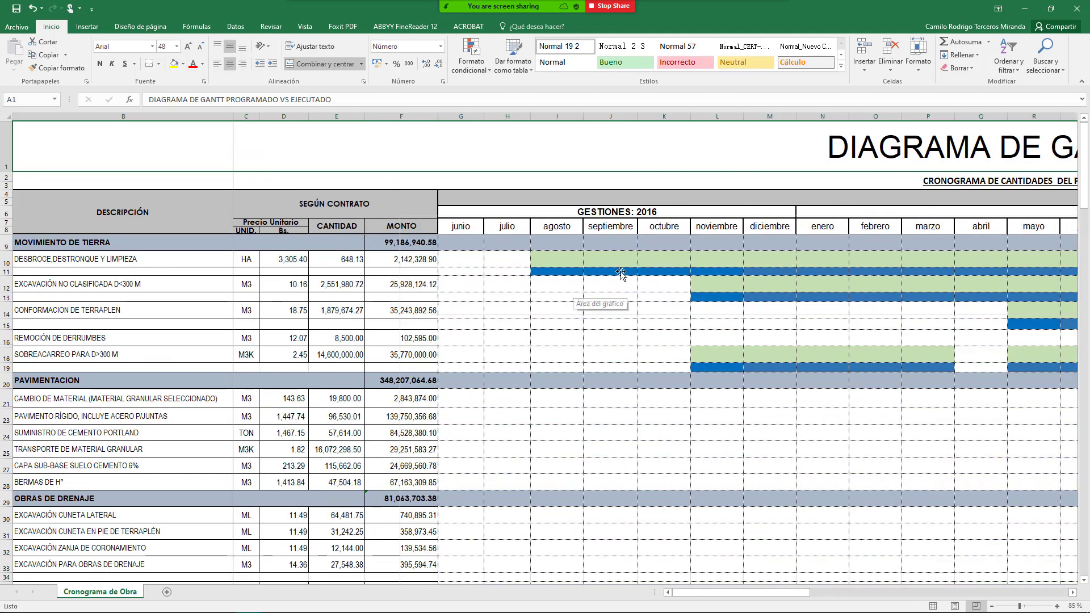
# Compare the programmed and executed bars across the 2018–2019 months, then check the September 2017 executed bar of the clearing item.
pyautogui.moveTo(768, 593); pyautogui.dragTo(999, 595)
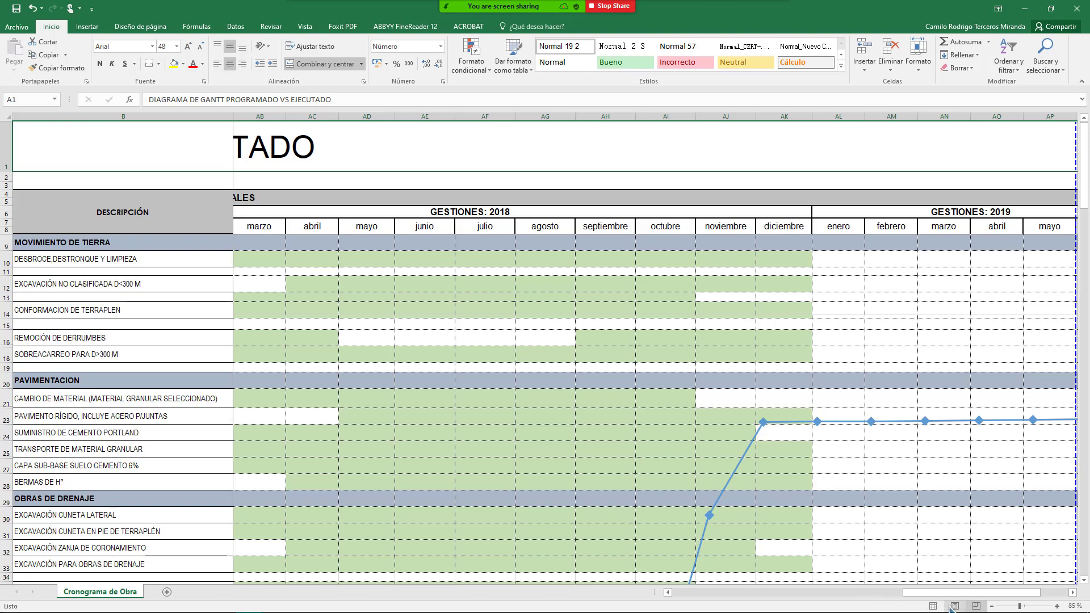
pyautogui.moveTo(912, 592); pyautogui.dragTo(814, 586)
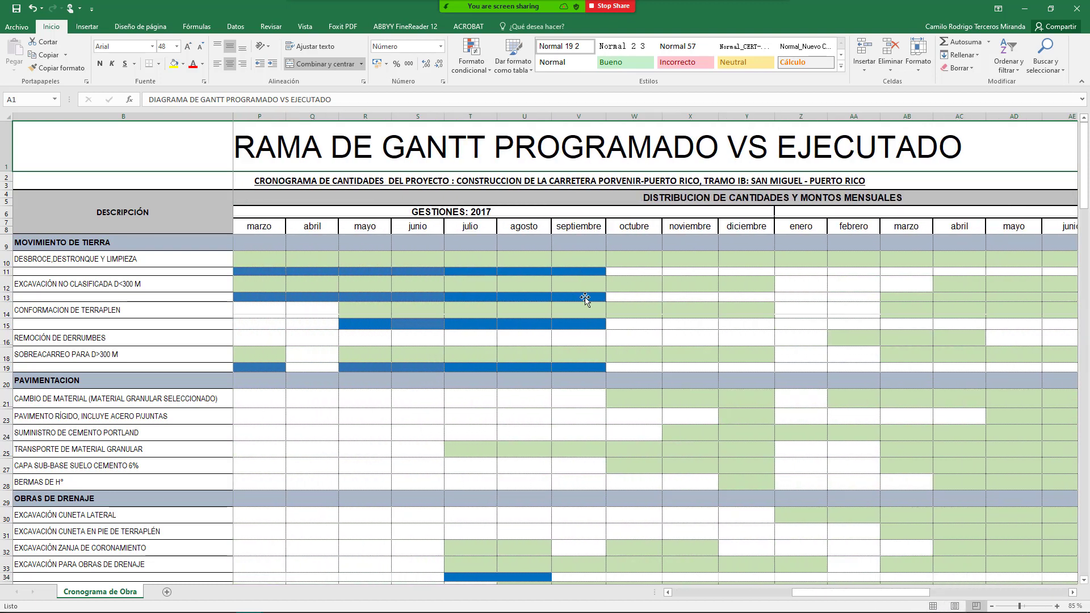
pyautogui.click(583, 270)
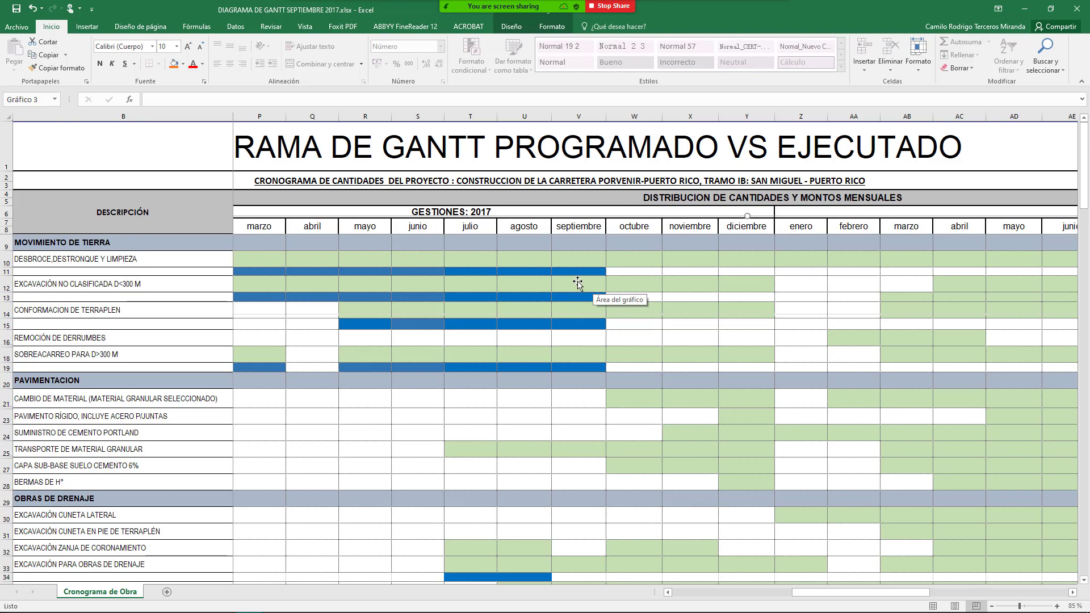
# Switch to the AutoCAD clearing drawing to examine area A1 from station 121+415, then check its row in the ITEM 1 DESBROCE workbook.
pyautogui.click(568, 11)
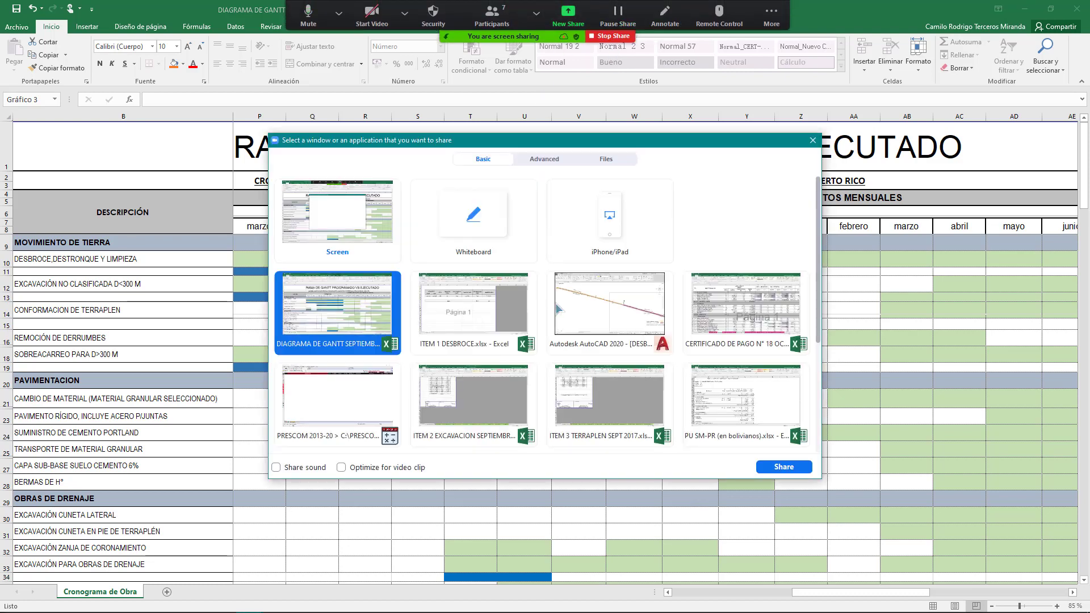
pyautogui.doubleClick(628, 283)
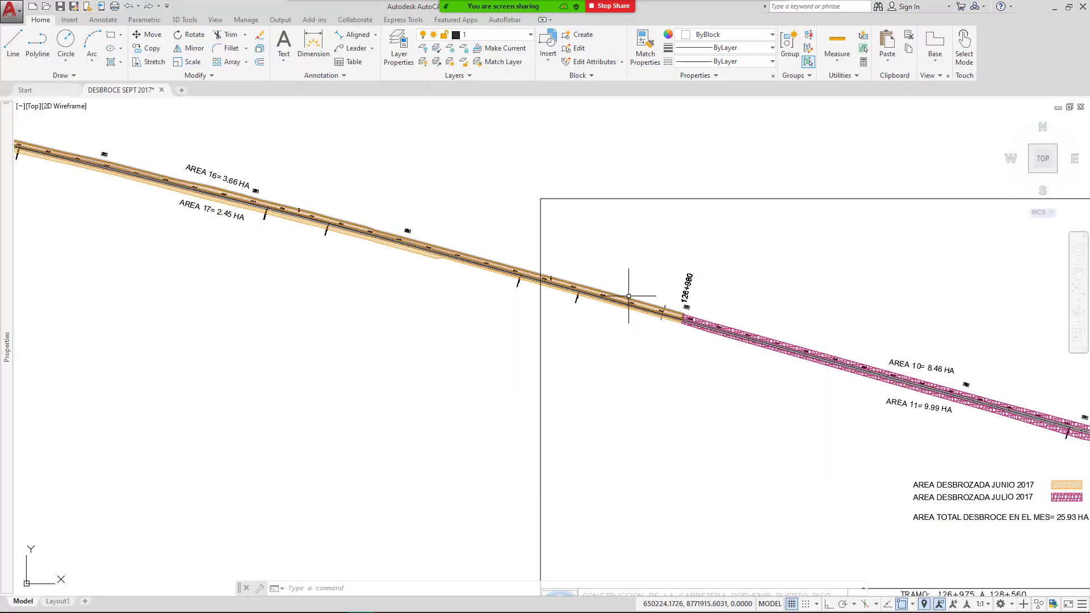
pyautogui.scroll(-4, 620, 296)
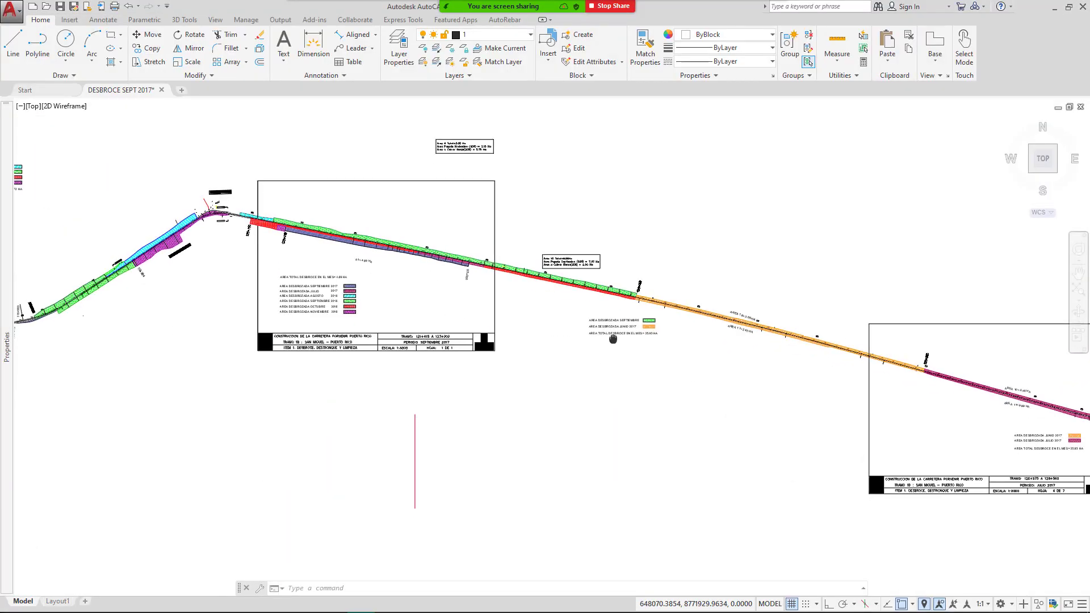
pyautogui.scroll(5, 462, 214)
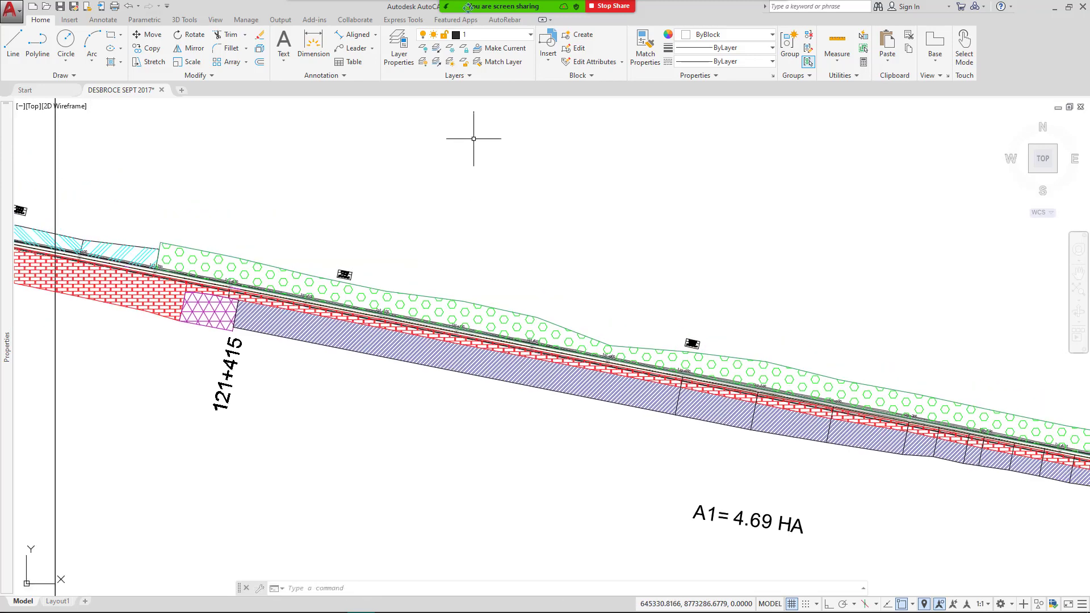
pyautogui.click(562, 12)
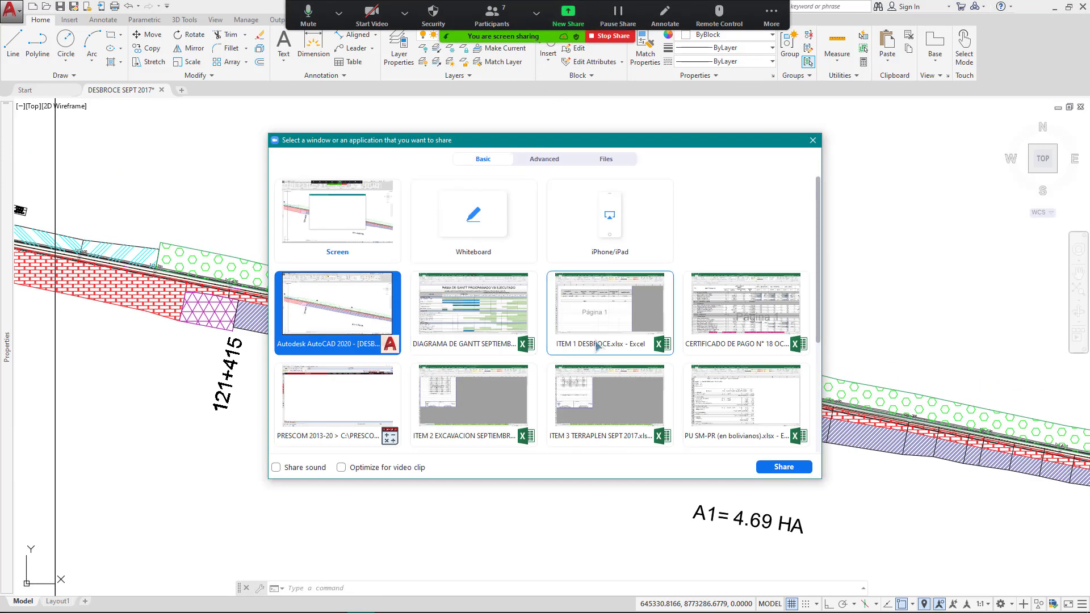
pyautogui.doubleClick(613, 314)
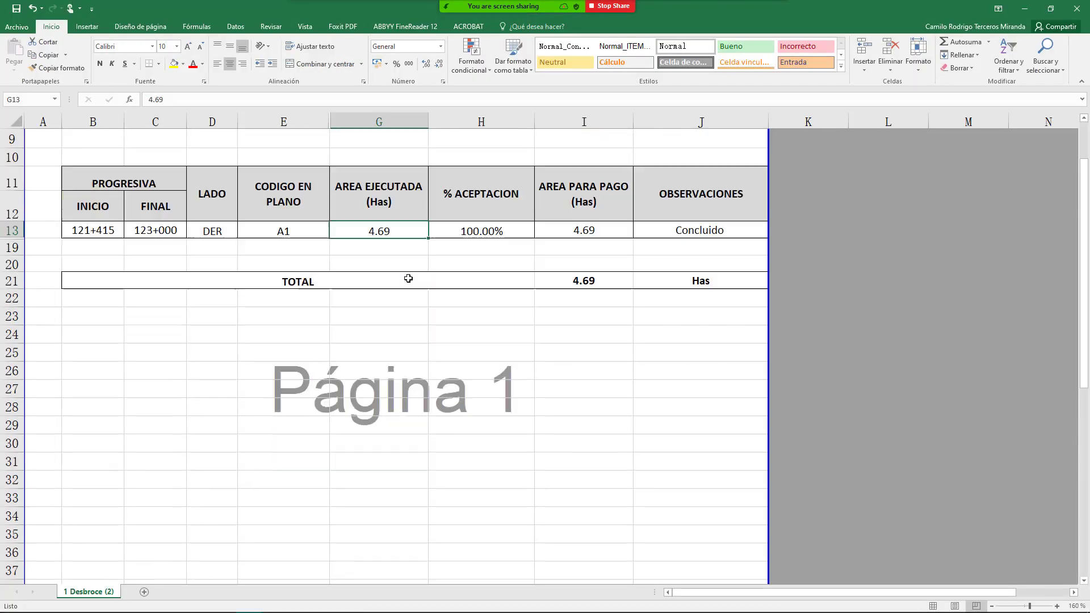
# Switch to the CERTIFICADO DE PAGO N° 18 workbook and view the earthworks items on the PLANILLA sheet.
pyautogui.moveTo(567, 13)
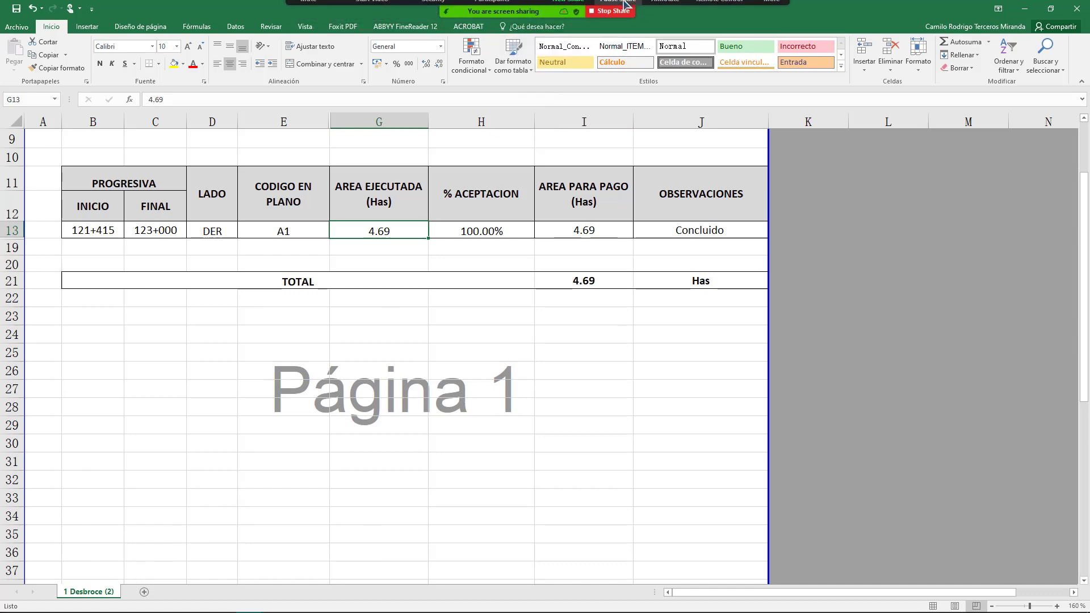
pyautogui.click(567, 11)
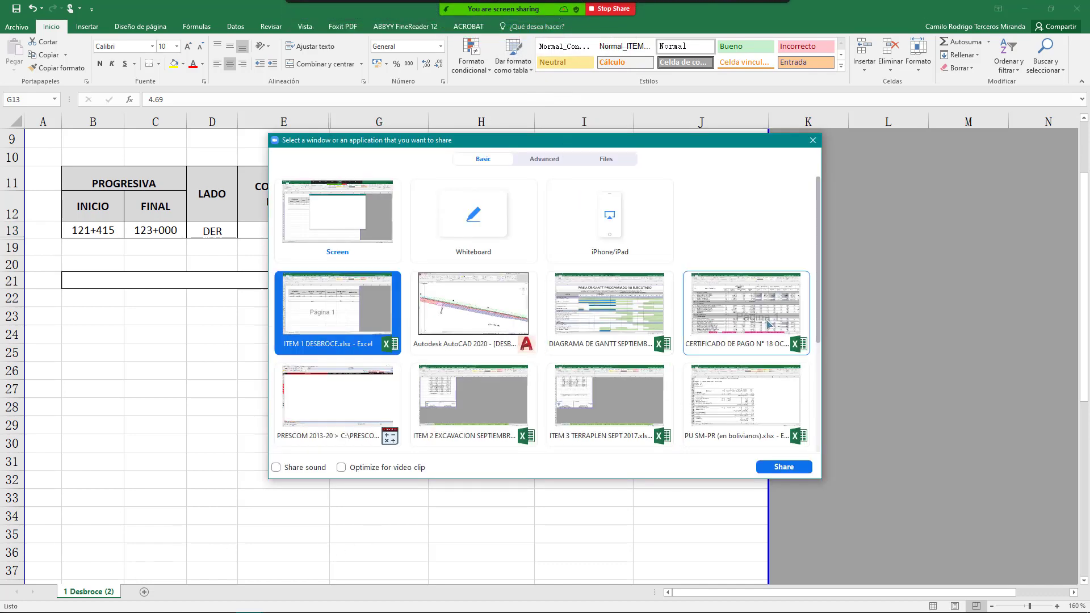
pyautogui.doubleClick(745, 309)
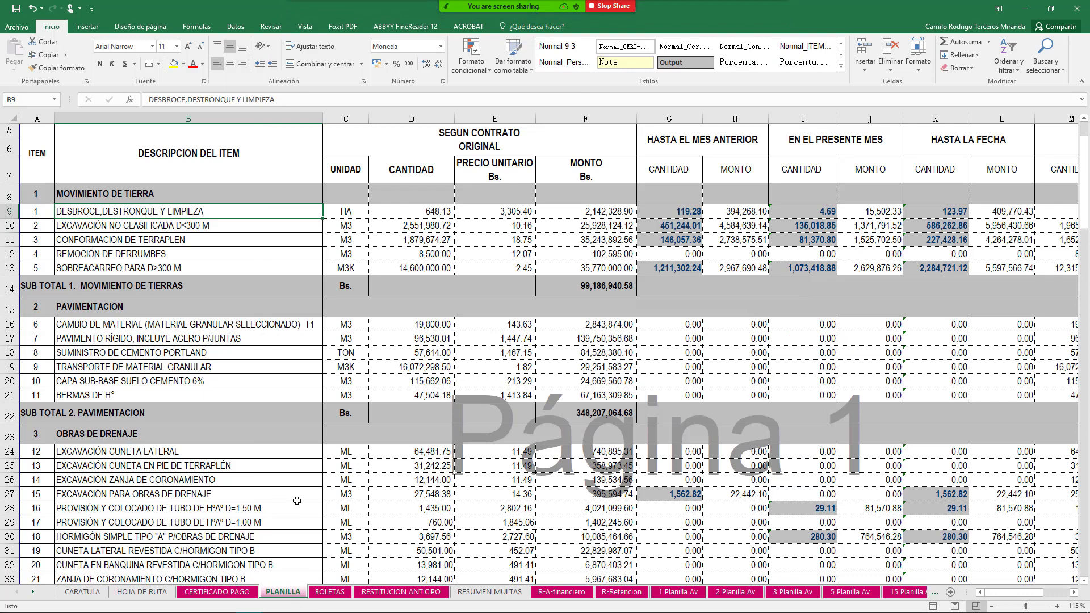
pyautogui.scroll(1, 662, 320)
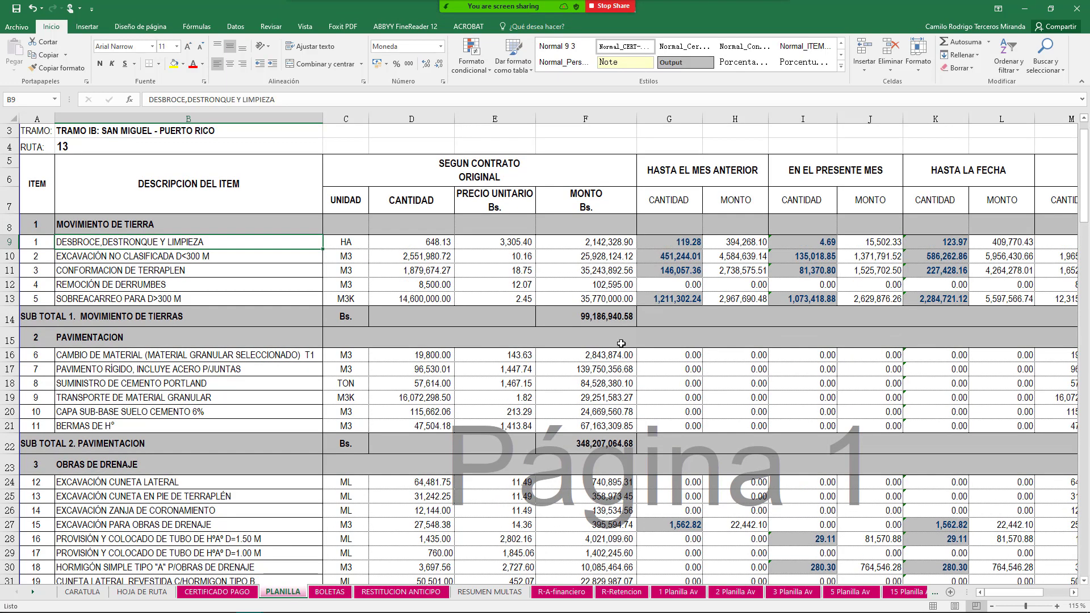
# Review the original contract quantities, unit prices and amounts of the earthworks and paving items, column by column.
pyautogui.click(424, 244)
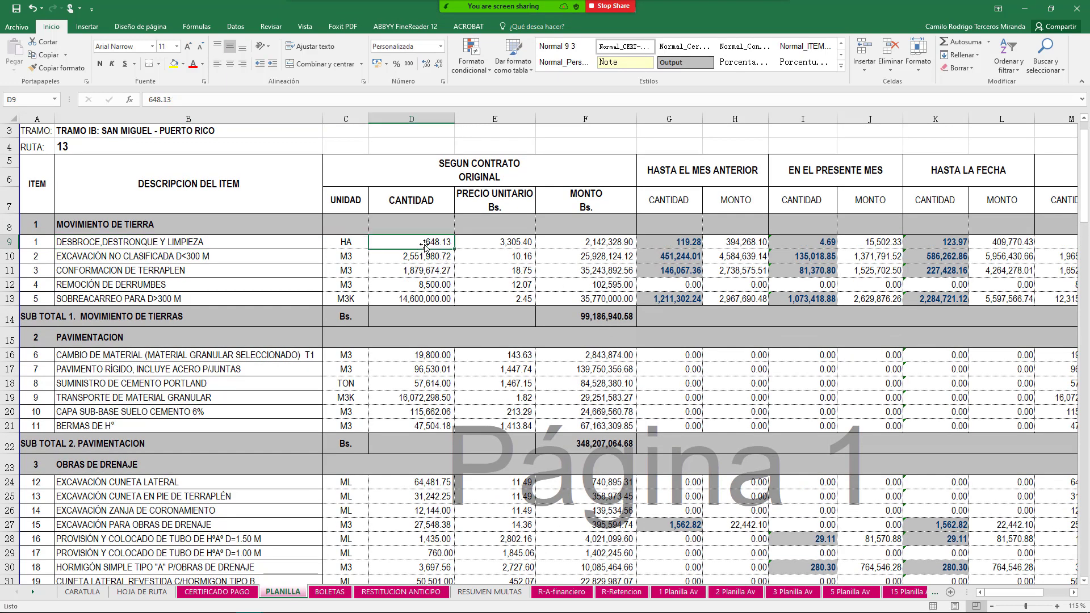
pyautogui.scroll(-1, 647, 244)
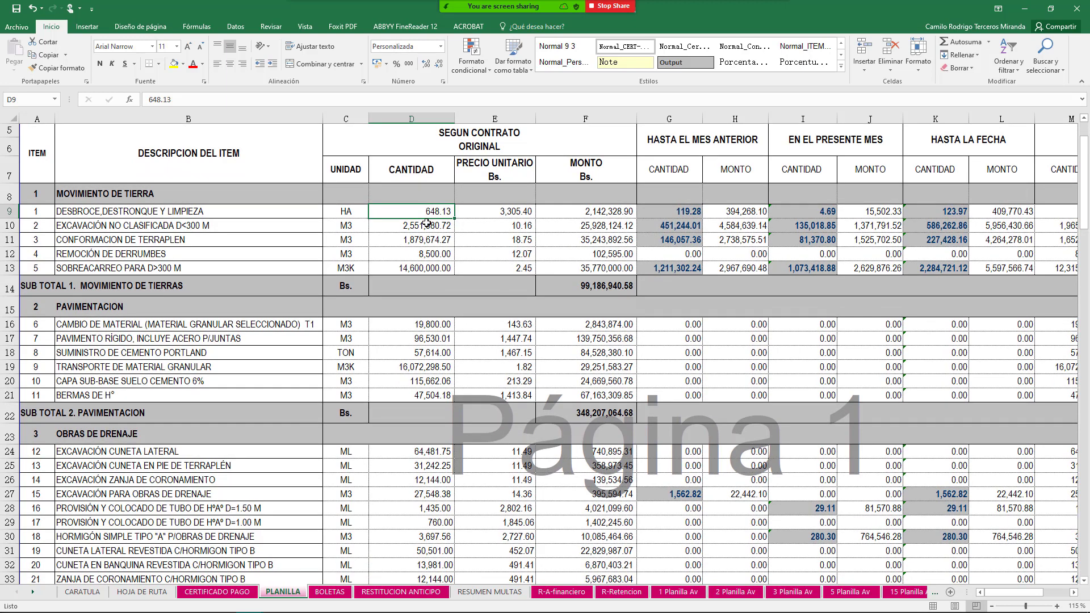
pyautogui.moveTo(424, 215); pyautogui.dragTo(429, 366)
pyautogui.moveTo(529, 215); pyautogui.dragTo(528, 349)
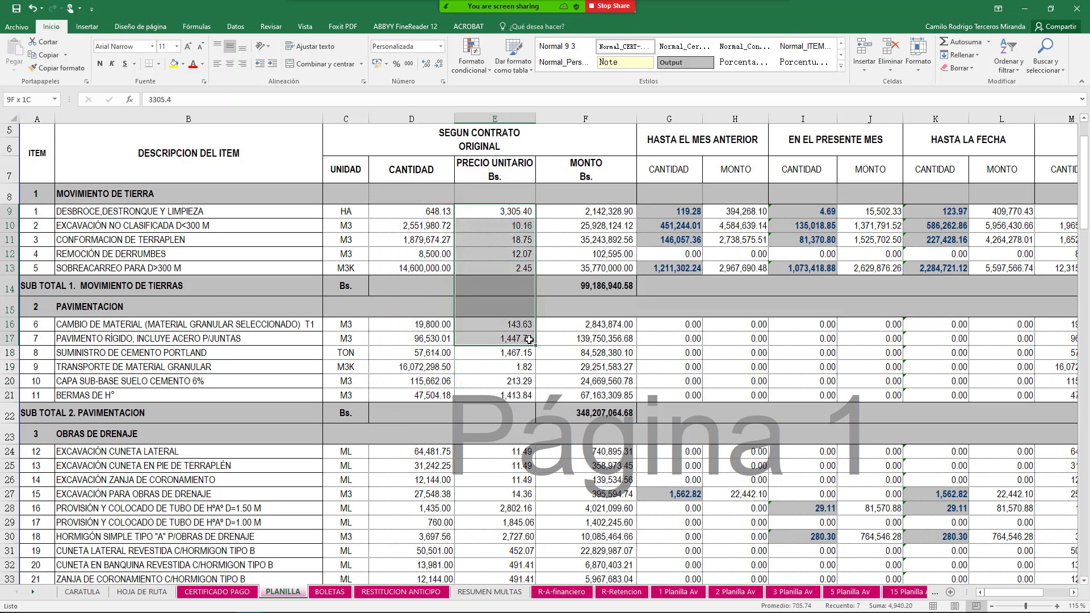
pyautogui.moveTo(623, 216); pyautogui.dragTo(627, 397)
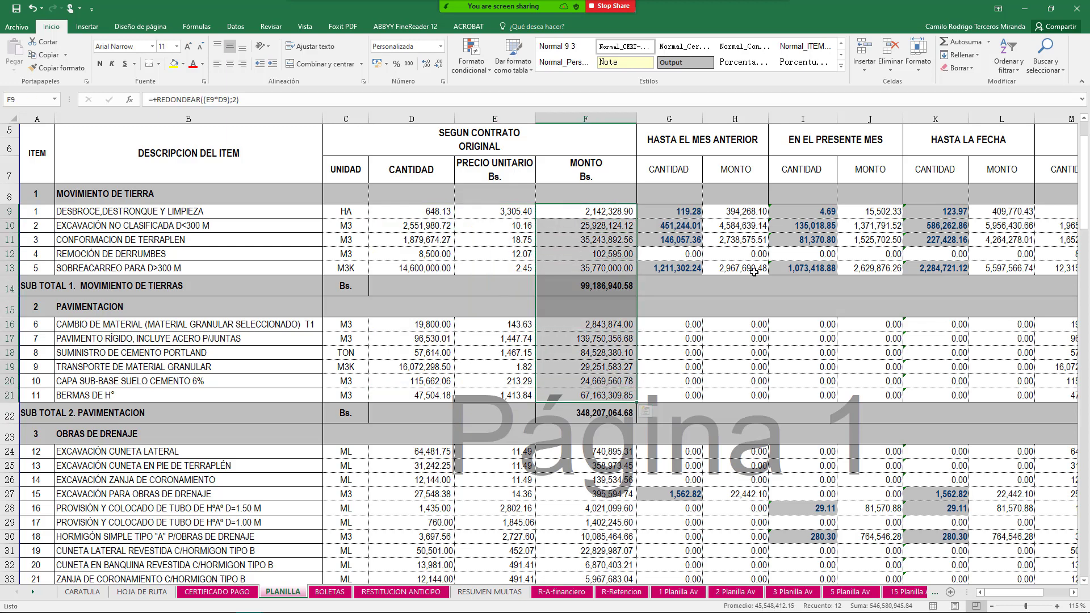
# Compare the earthworks quantities executed up to the previous month, in the present month and to date.
pyautogui.click(738, 238)
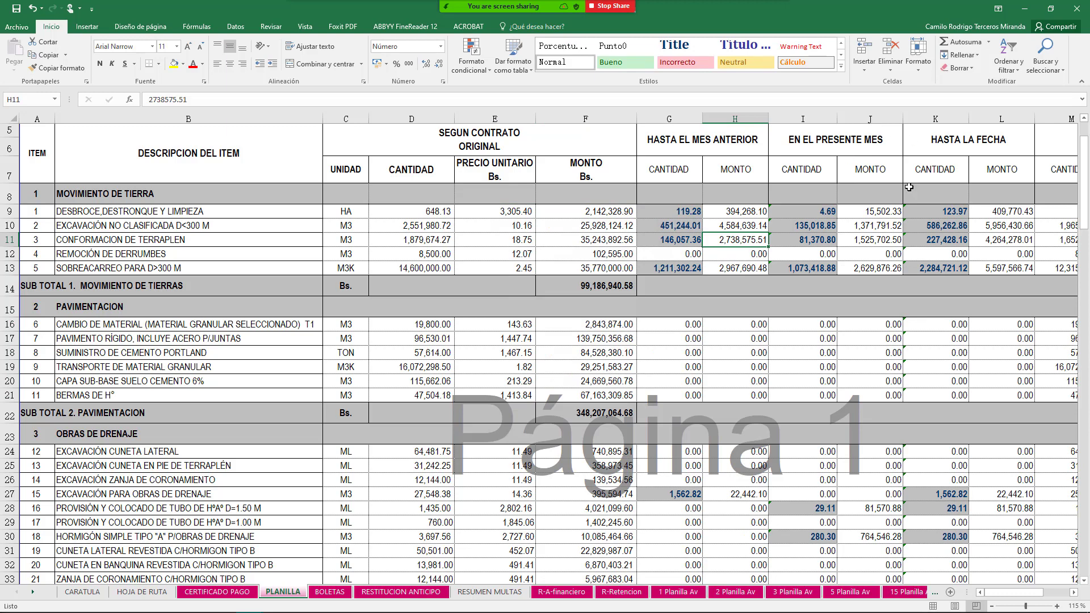
pyautogui.moveTo(820, 211); pyautogui.dragTo(822, 256)
pyautogui.moveTo(665, 203); pyautogui.dragTo(669, 269)
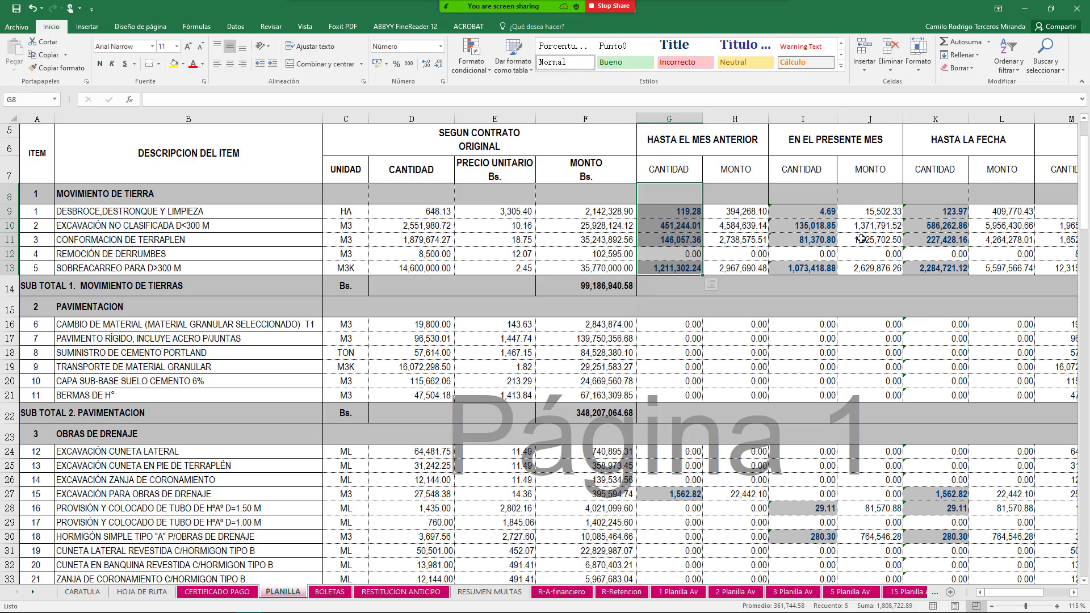
pyautogui.moveTo(946, 199); pyautogui.dragTo(938, 254)
# Inspect the formulas for the to-date quantities of the clearing, embankment and unclassified excavation items.
pyautogui.click(918, 209)
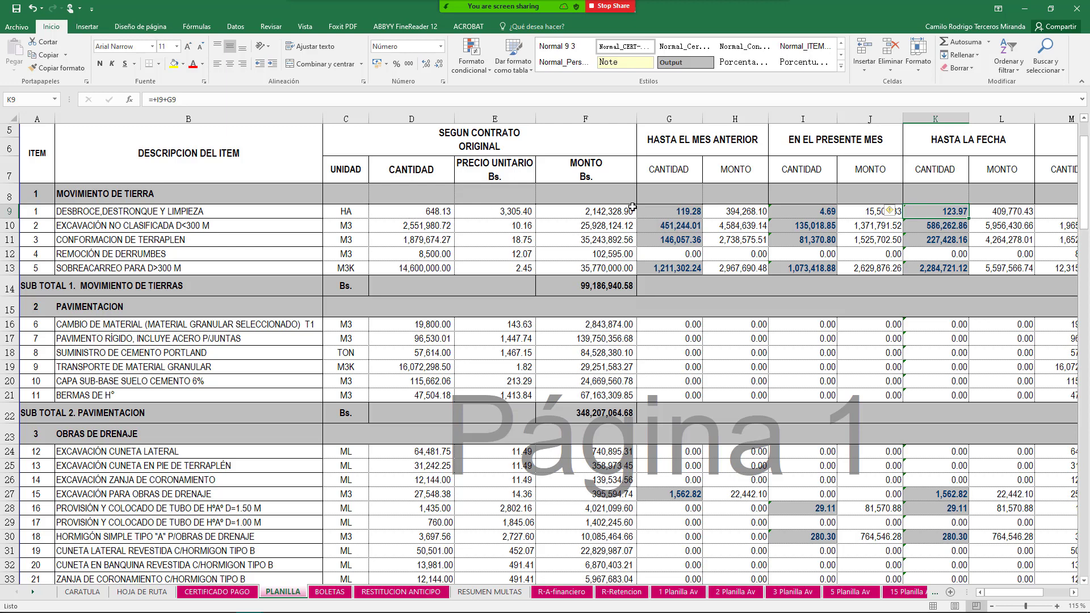
pyautogui.click(962, 237)
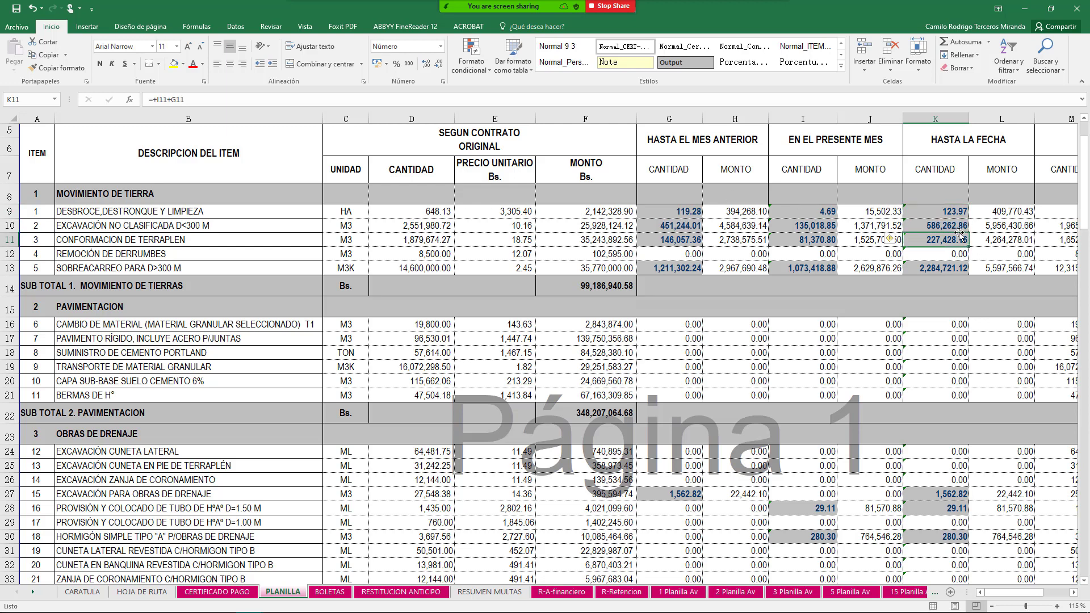
pyautogui.click(935, 223)
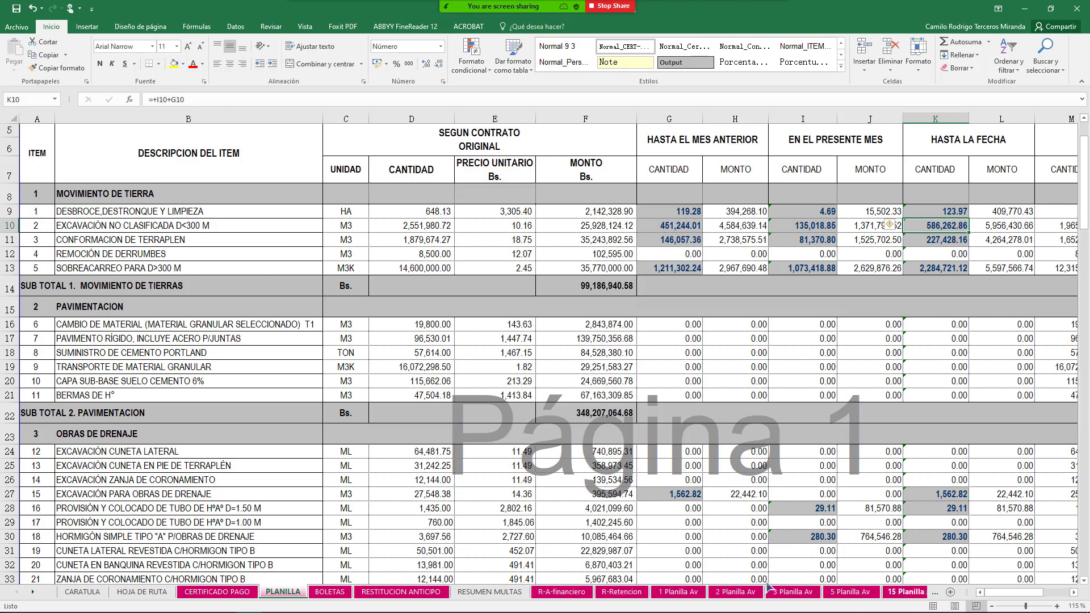
# Review the remaining balance quantities and amounts of the earthworks items in the SALDOS columns.
pyautogui.click(1074, 592)
pyautogui.click(1073, 592)
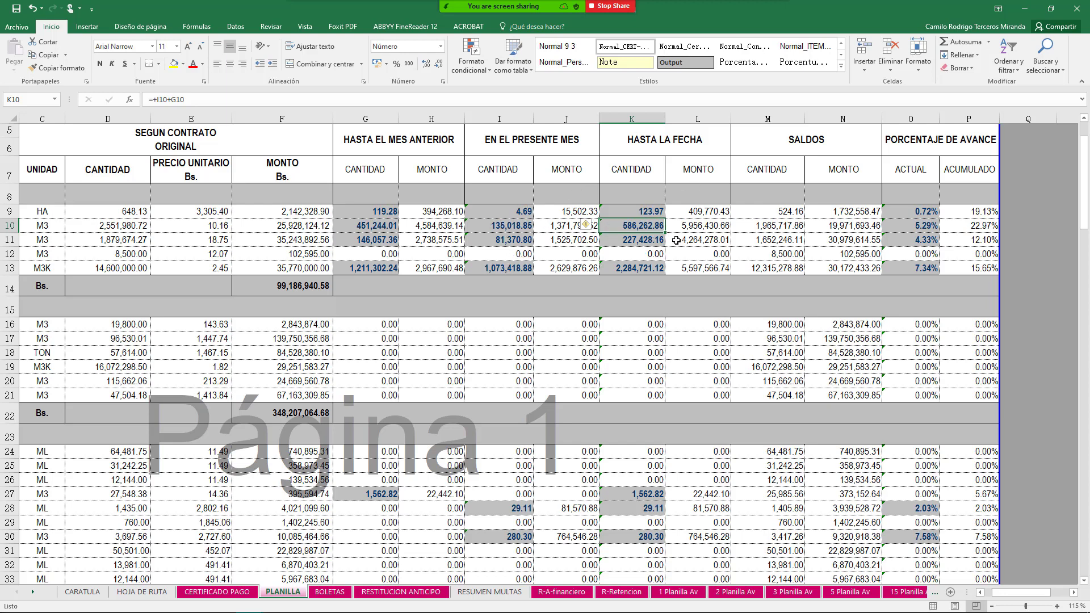
pyautogui.moveTo(785, 210); pyautogui.dragTo(781, 267)
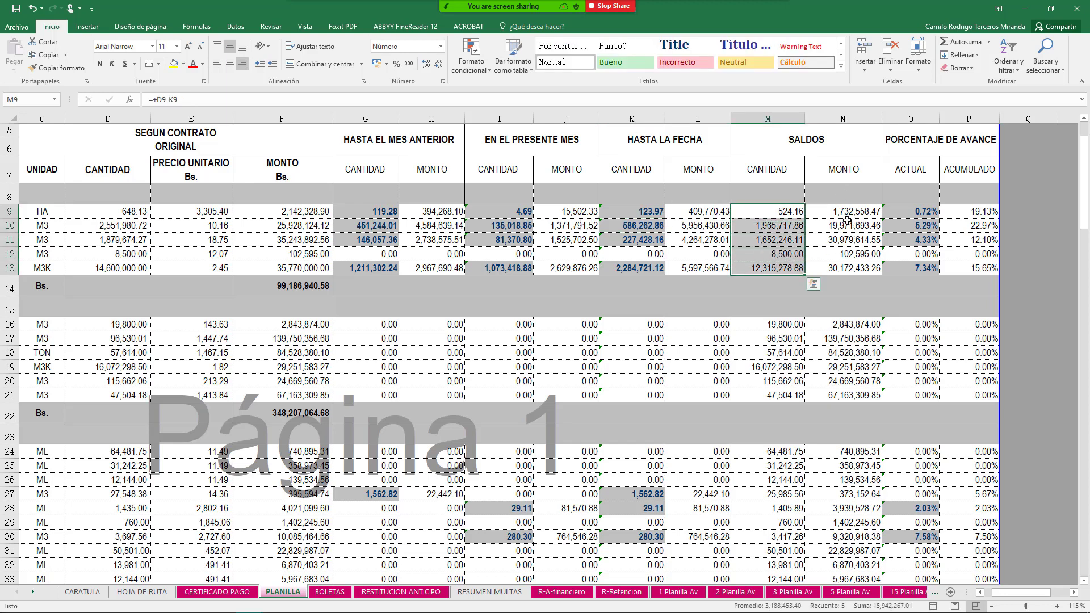
pyautogui.moveTo(843, 211); pyautogui.dragTo(850, 266)
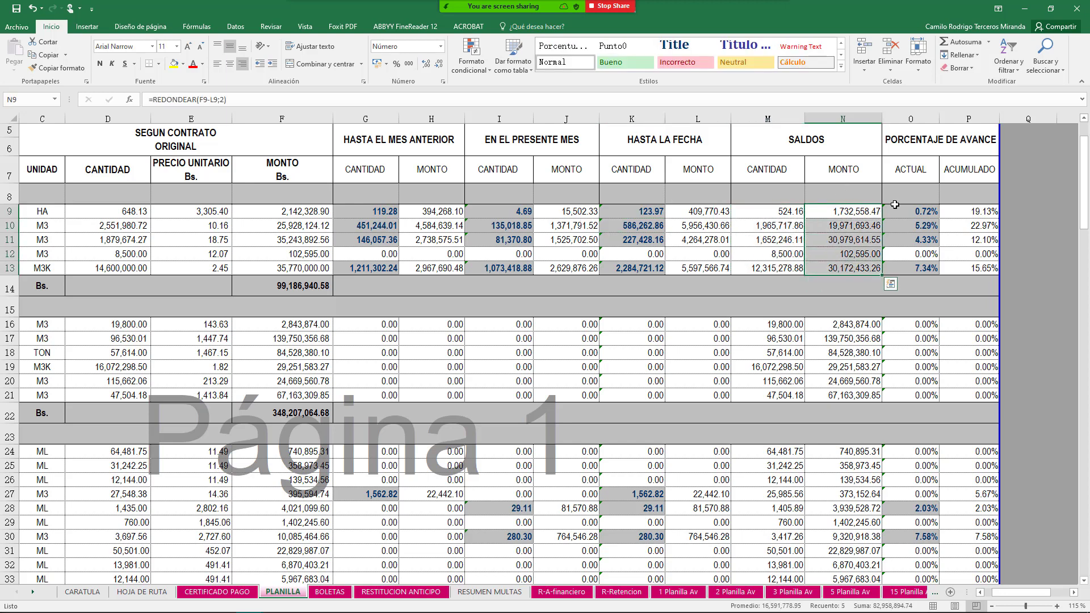
# Examine the current progress percentages of the earthworks items and trace the cells behind the clearing item's formula =+I9/D9.
pyautogui.moveTo(898, 206); pyautogui.dragTo(909, 267)
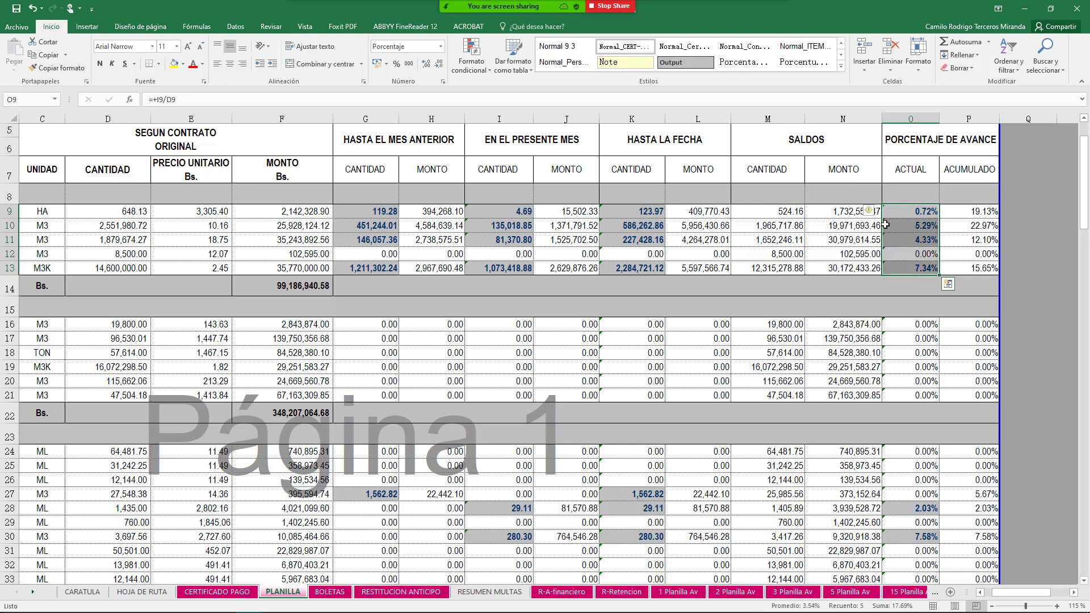
pyautogui.moveTo(640, 215); pyautogui.dragTo(641, 257)
pyautogui.click(920, 211)
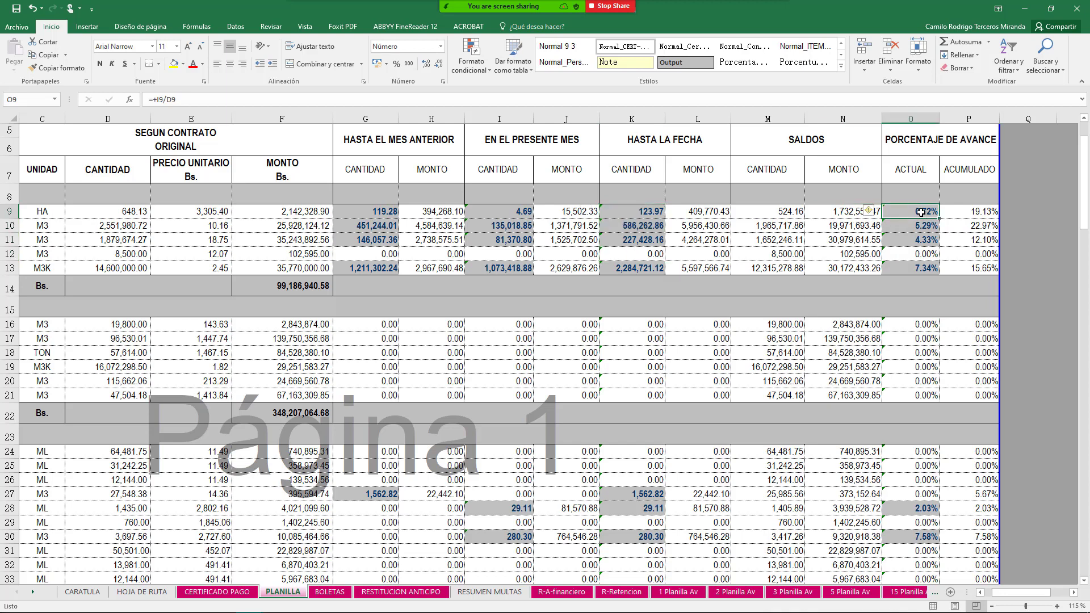
pyautogui.doubleClick(921, 212)
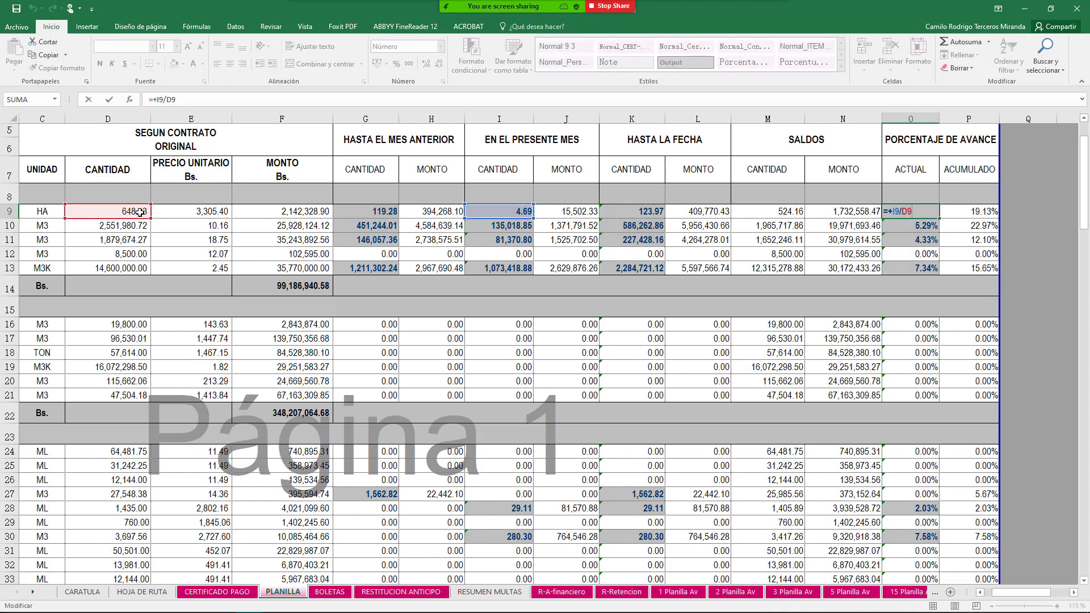
pyautogui.hotkey('ctrl', 'Return')
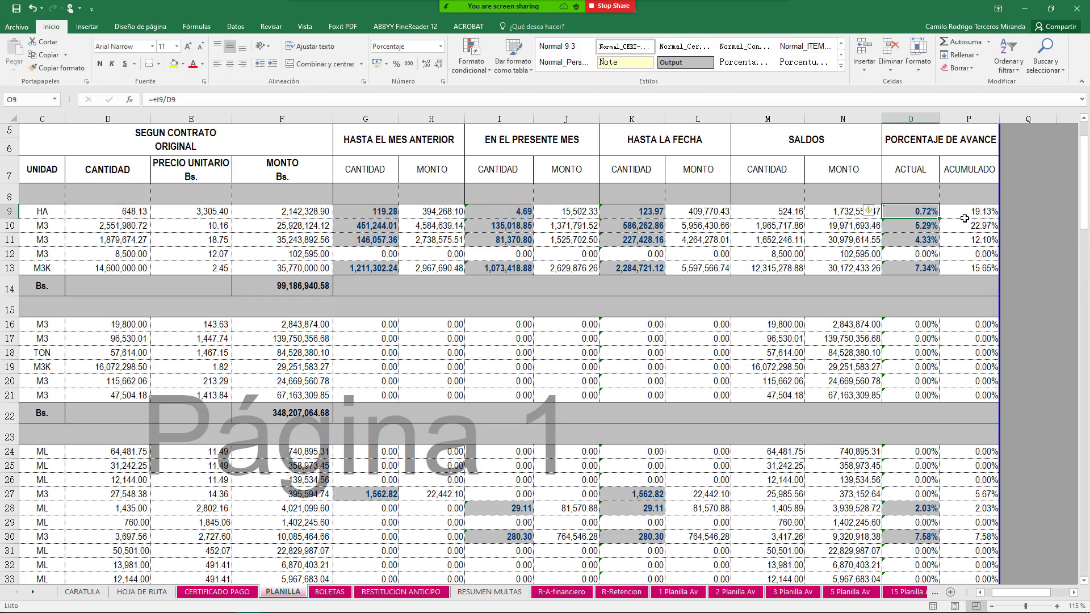
# Trace the cells behind the clearing item's accumulated progress formula =+K9/D9, leaving the formula as it is.
pyautogui.click(966, 213)
pyautogui.doubleClick(966, 213)
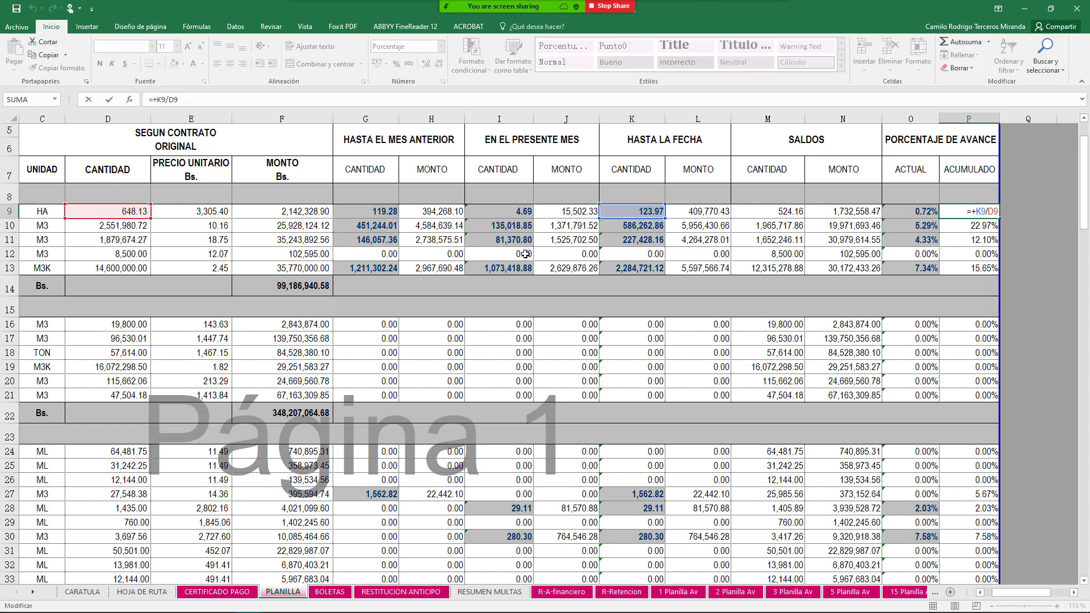
pyautogui.press('Escape')
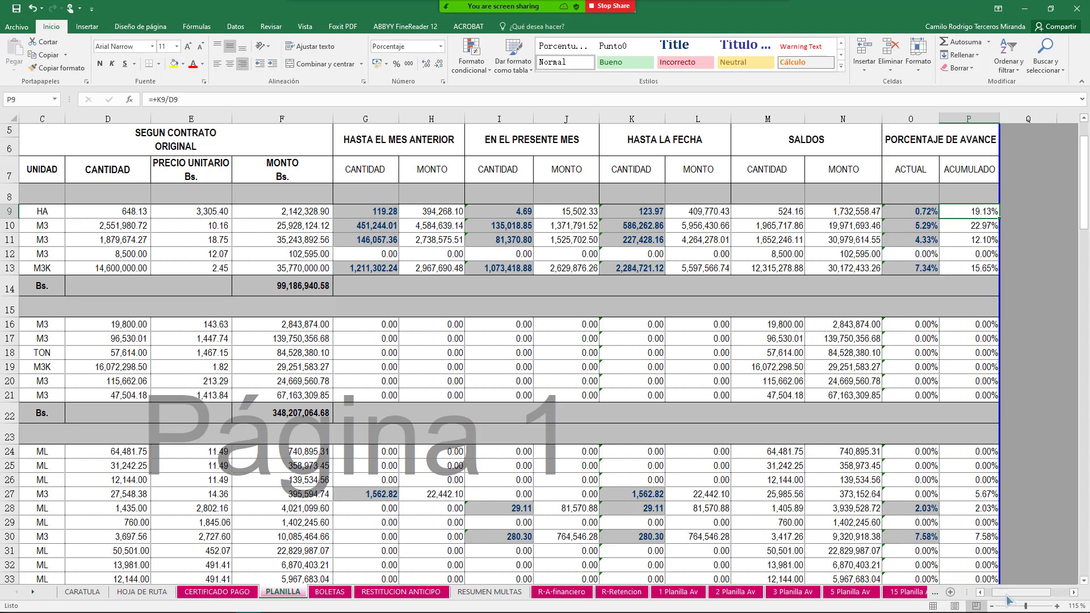
# Review the drainage works' progress percentages, check the accumulated percentage of the type "A" simple concrete, and return to the item descriptions.
pyautogui.moveTo(1016, 592)
pyautogui.mouseDown()
pyautogui.moveTo(951, 594)
pyautogui.moveTo(1030, 592)
pyautogui.mouseUp()
pyautogui.scroll(-3, 597, 377)
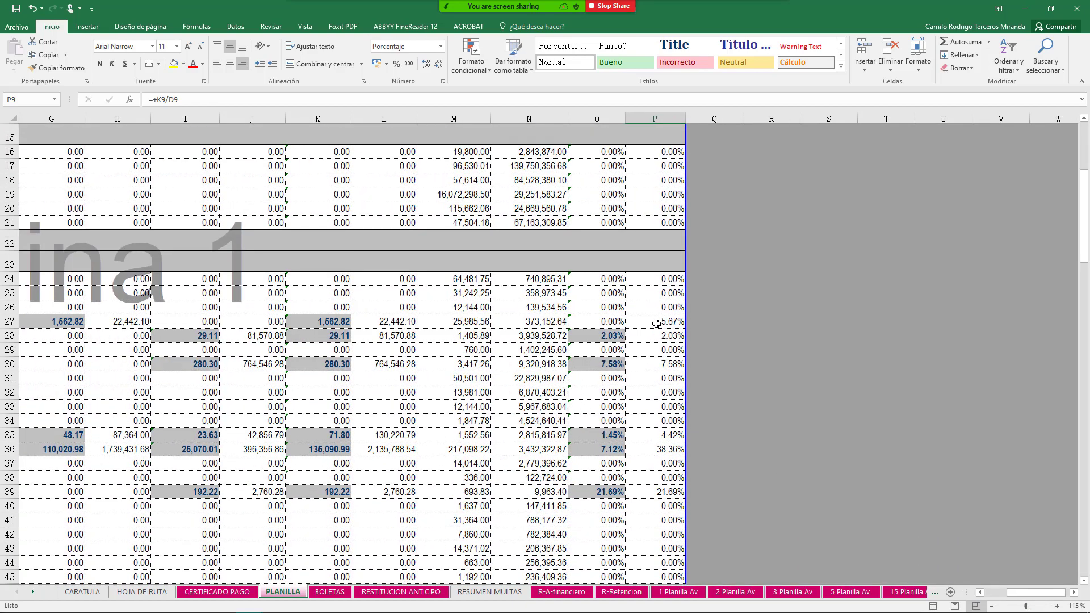
pyautogui.scroll(-2, 659, 307)
pyautogui.scroll(-1, 679, 258)
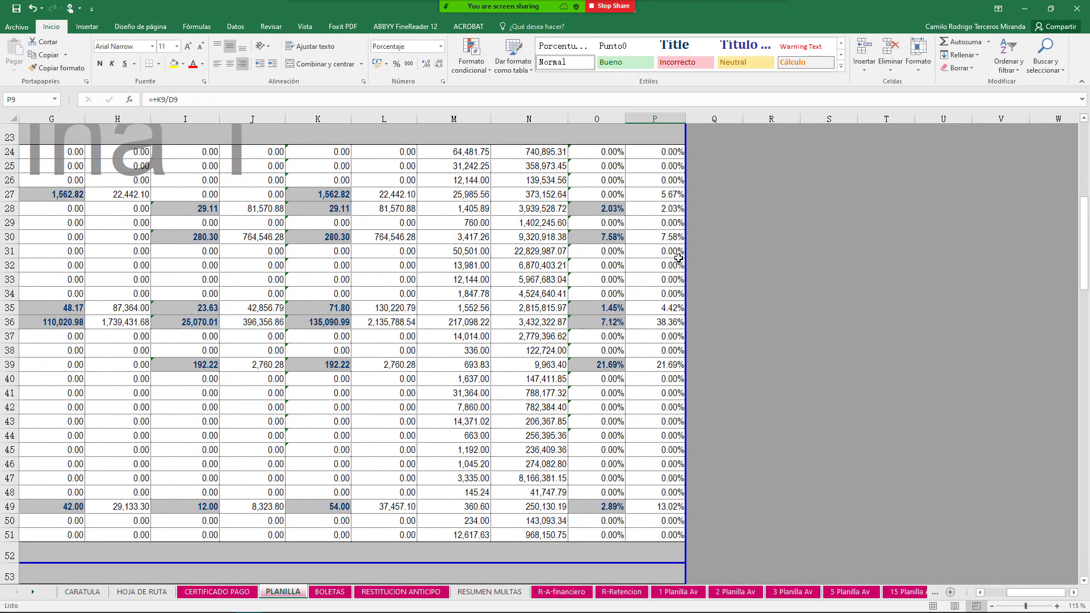
pyautogui.click(672, 235)
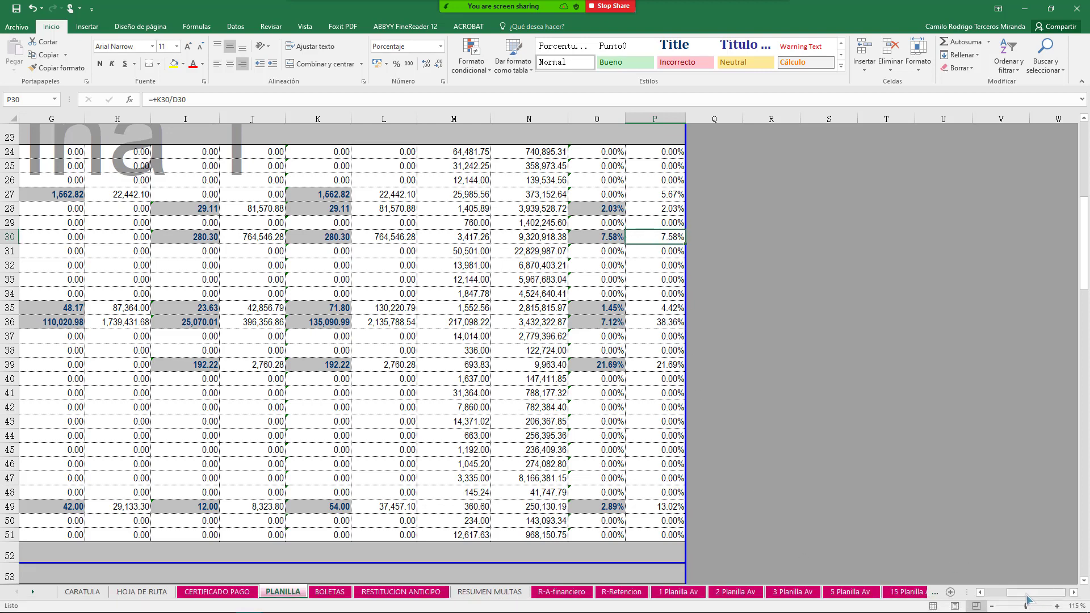
pyautogui.moveTo(1024, 594); pyautogui.dragTo(978, 601)
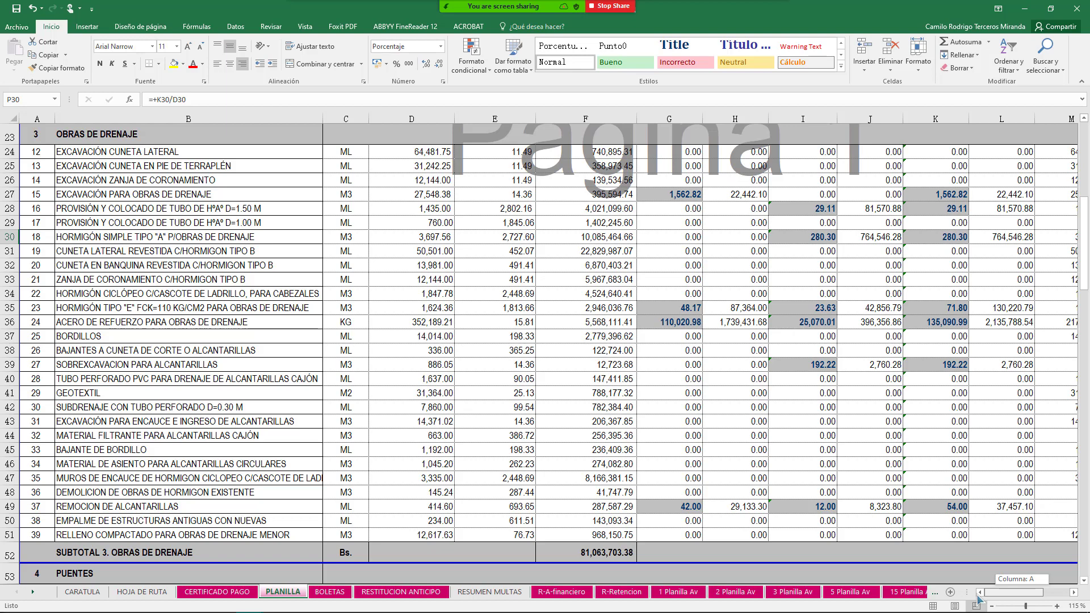
# Check the accumulated progress percentages of the D=1.50 m pipe and the drainage works' reinforcing steel, and look over the remaining items down to the bridges.
pyautogui.moveTo(977, 599); pyautogui.dragTo(1006, 600)
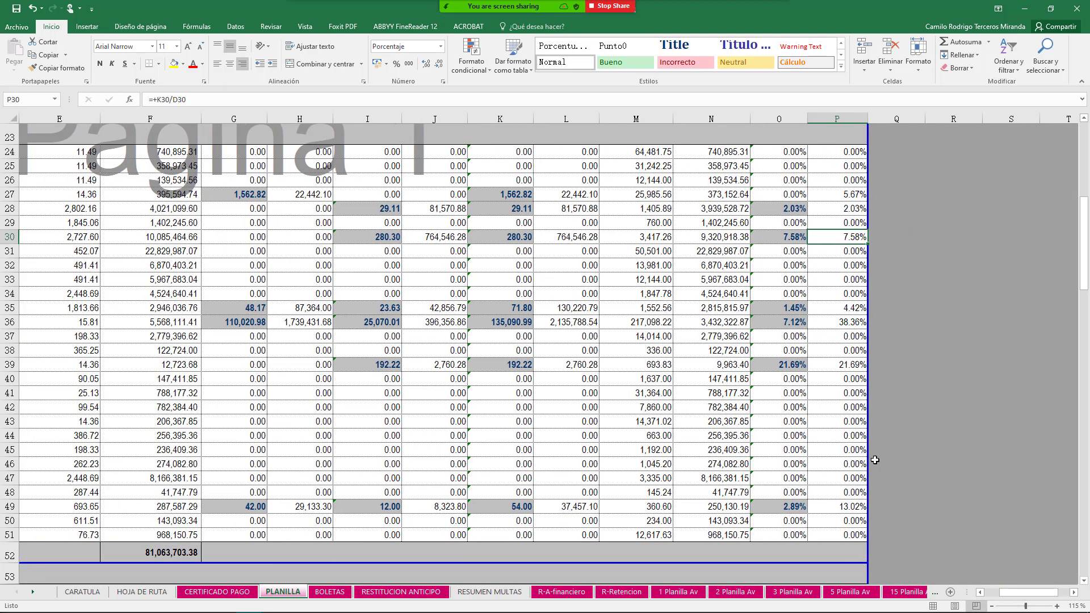
pyautogui.click(846, 211)
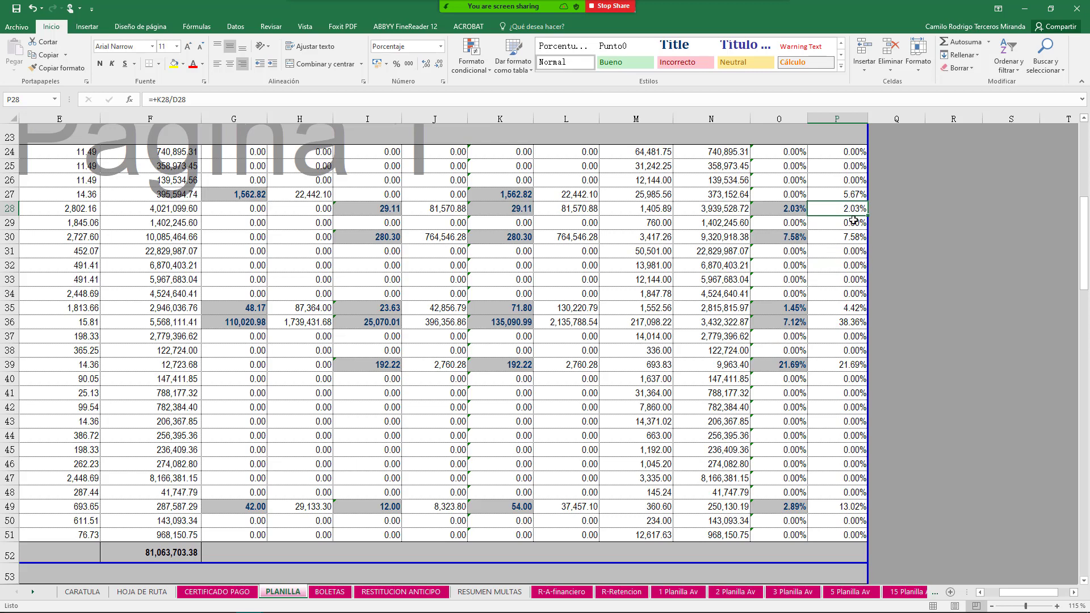
pyautogui.click(847, 324)
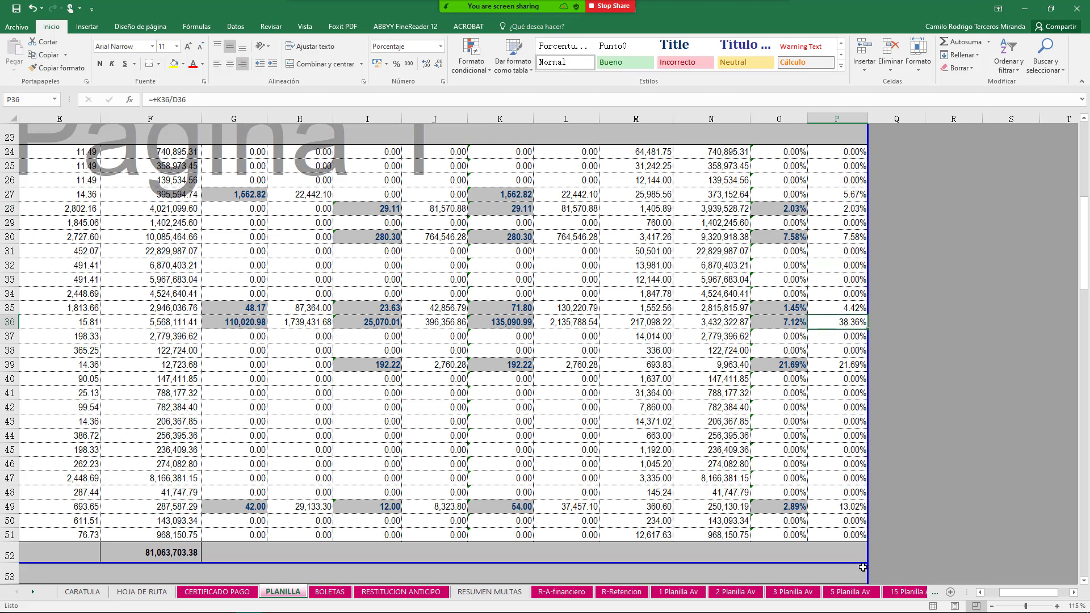
pyautogui.moveTo(1016, 592)
pyautogui.mouseDown()
pyautogui.moveTo(994, 596)
pyautogui.moveTo(1015, 596)
pyautogui.mouseUp()
pyautogui.scroll(-2, 722, 454)
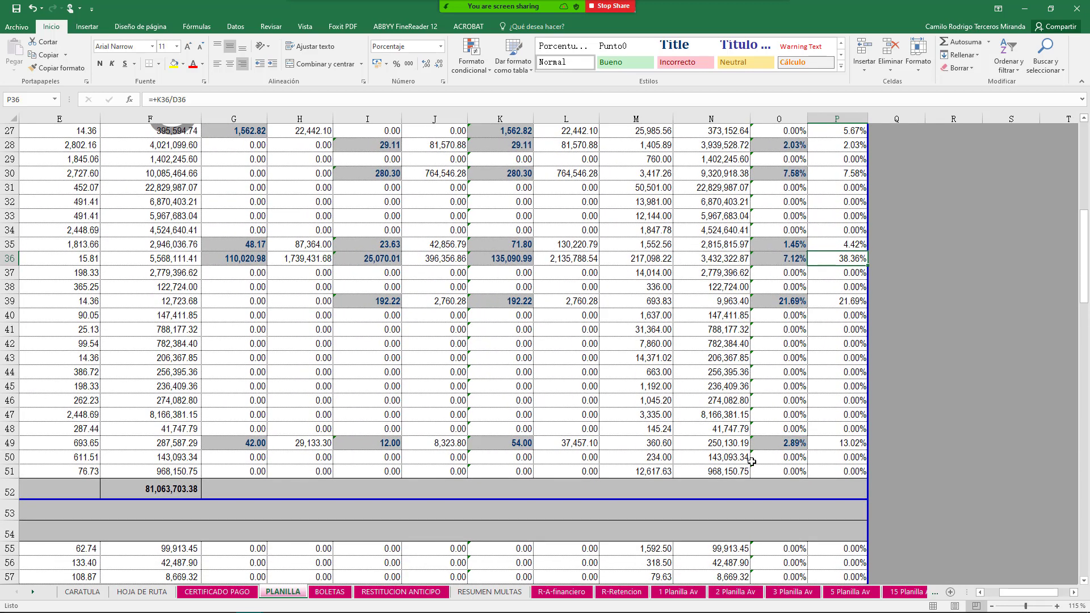
pyautogui.scroll(-2, 774, 455)
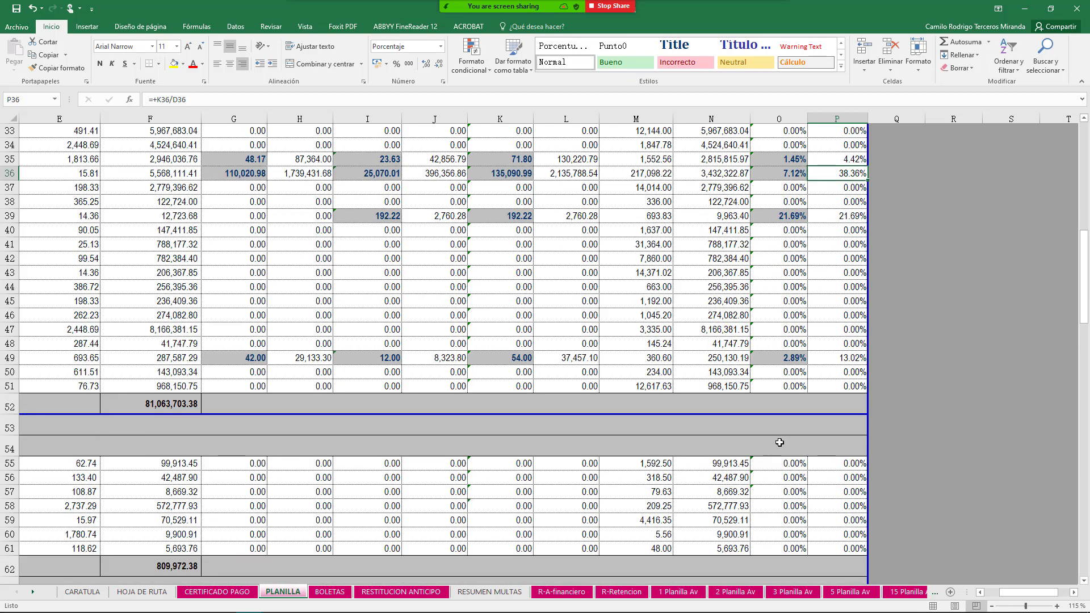
pyautogui.scroll(5, 821, 412)
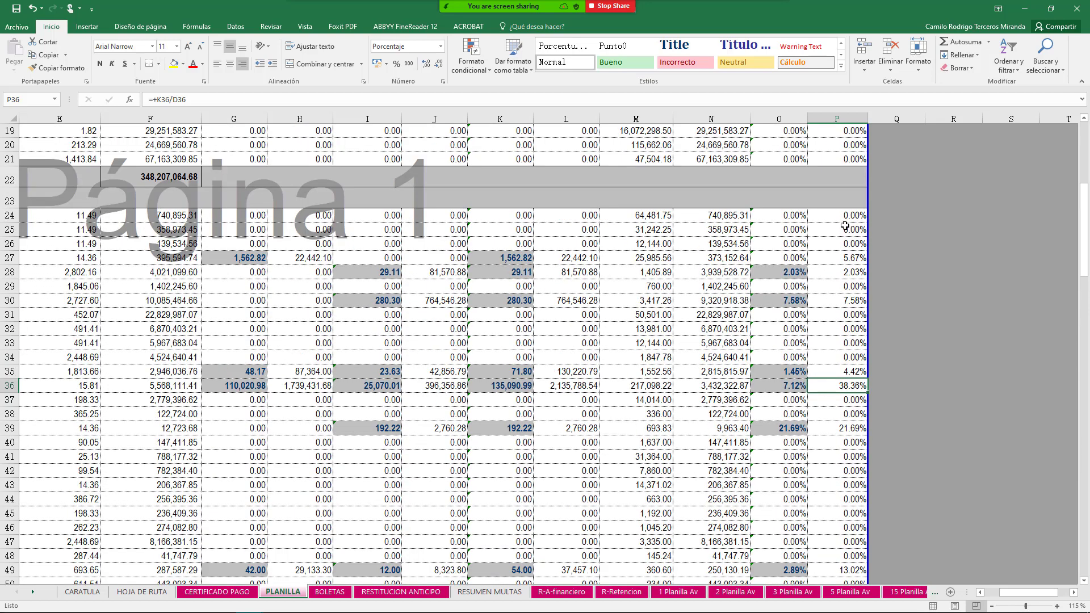
# Compare the accumulated progress percentages of the drainage works with those of the earthworks items in the ACUMULADO column.
pyautogui.moveTo(845, 216); pyautogui.dragTo(868, 500)
pyautogui.scroll(3, 855, 227)
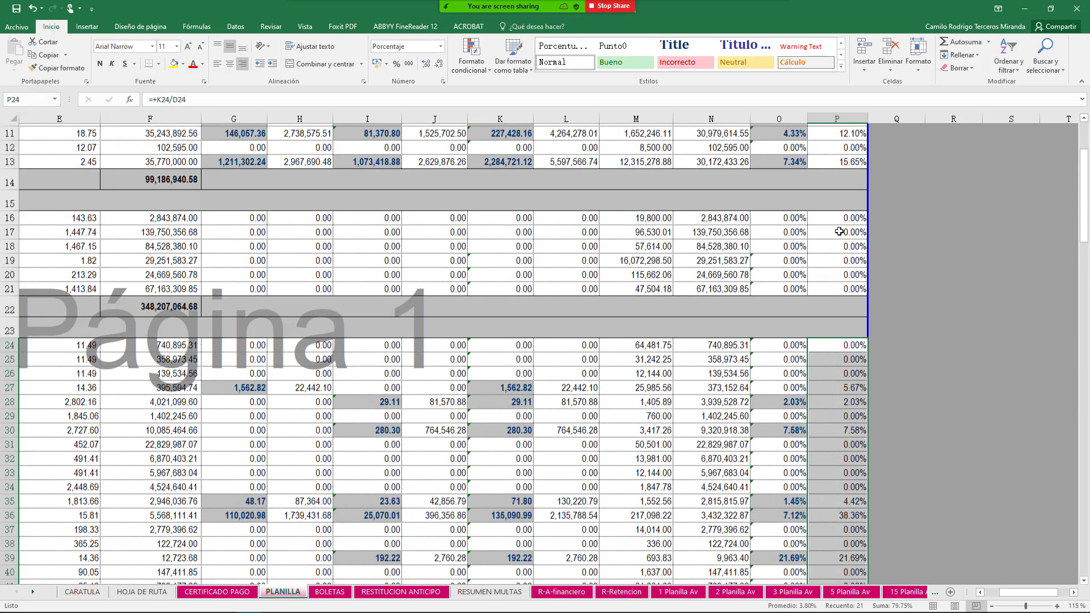
pyautogui.scroll(2, 839, 232)
pyautogui.moveTo(849, 213); pyautogui.dragTo(841, 255)
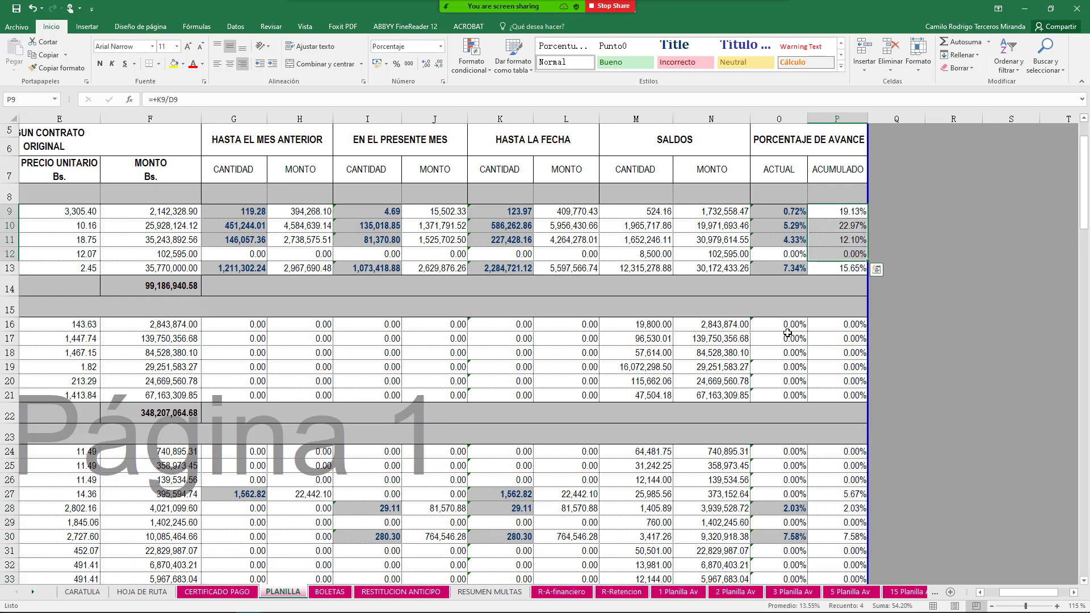
pyautogui.scroll(-2, 833, 395)
pyautogui.scroll(-2, 833, 395)
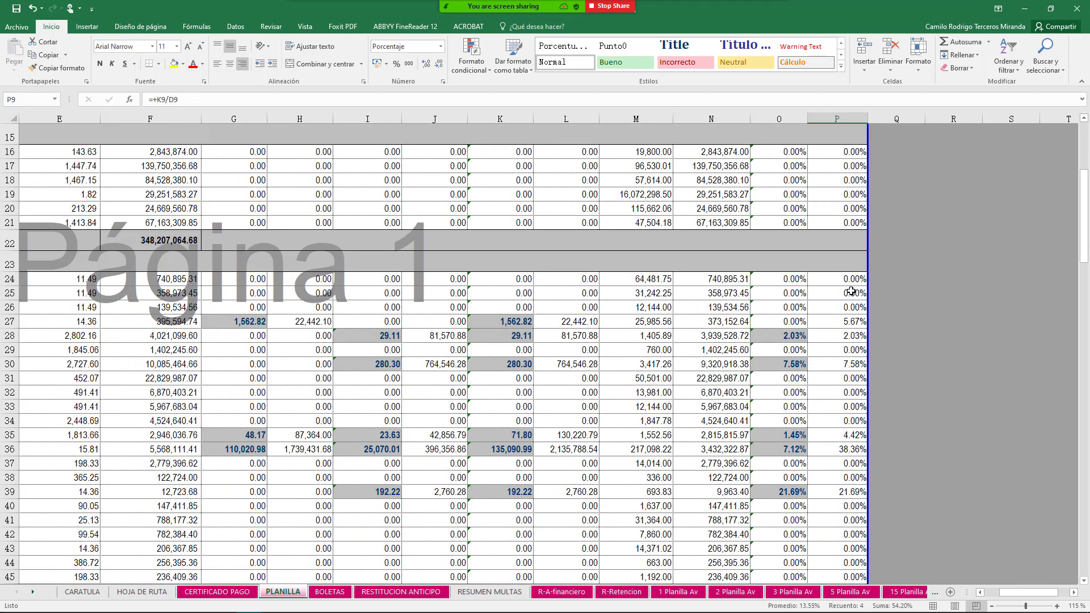
pyautogui.moveTo(847, 280); pyautogui.dragTo(838, 364)
pyautogui.scroll(-2, 821, 338)
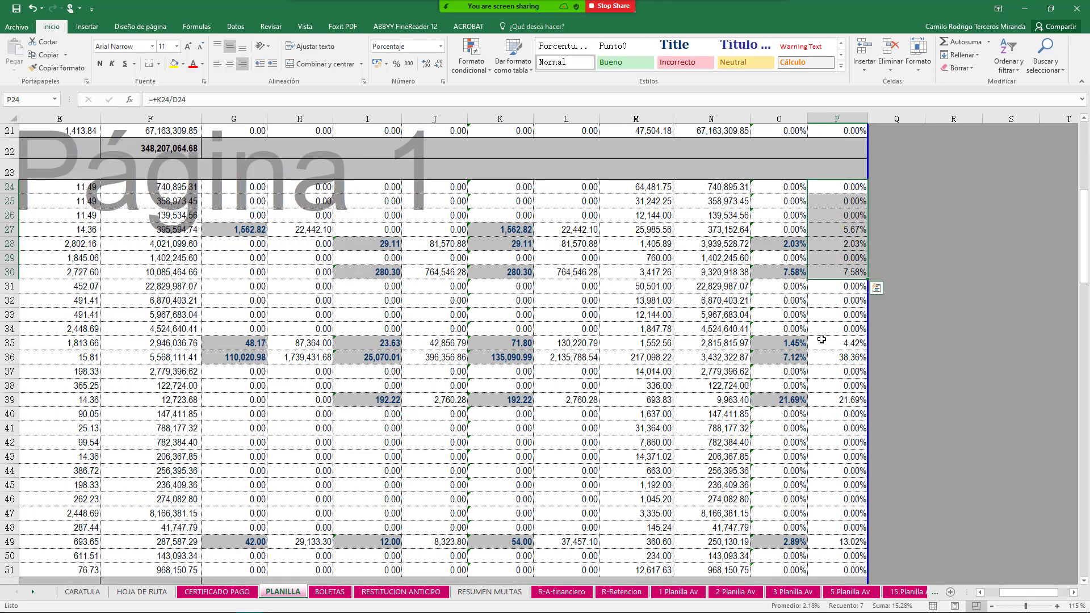
# Review the current and accumulated progress percentages from earthworks to drainage once more, focusing on the first three earthworks items.
pyautogui.scroll(4, 818, 339)
pyautogui.scroll(2, 692, 261)
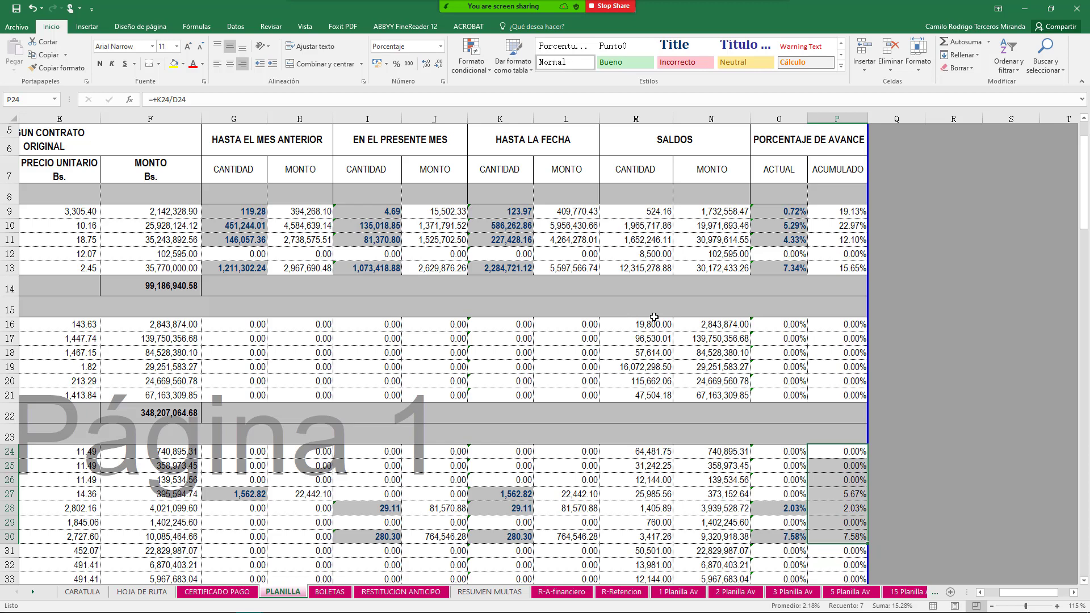
pyautogui.scroll(-3, 750, 279)
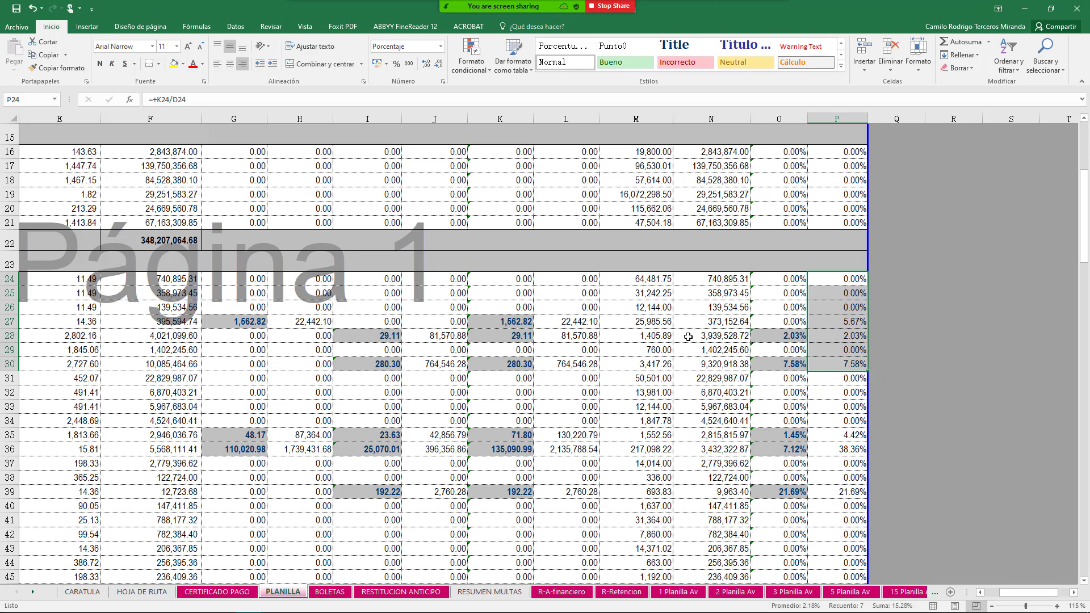
pyautogui.scroll(2, 688, 337)
pyautogui.scroll(-6, 822, 317)
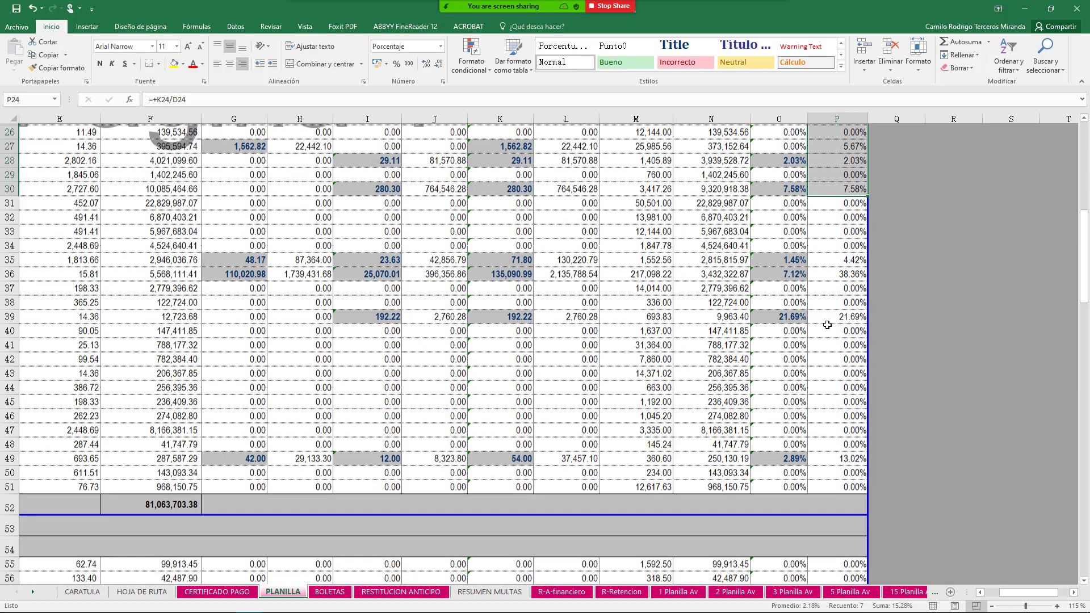
pyautogui.scroll(-2, 827, 324)
pyautogui.scroll(5, 798, 349)
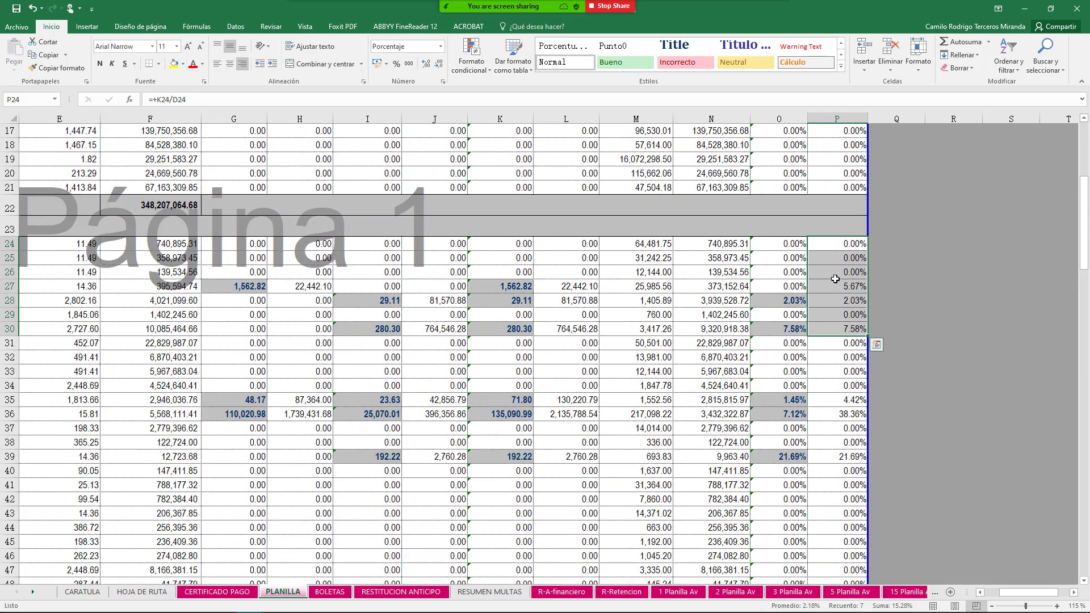
pyautogui.scroll(5, 834, 272)
pyautogui.moveTo(845, 241); pyautogui.dragTo(837, 270)
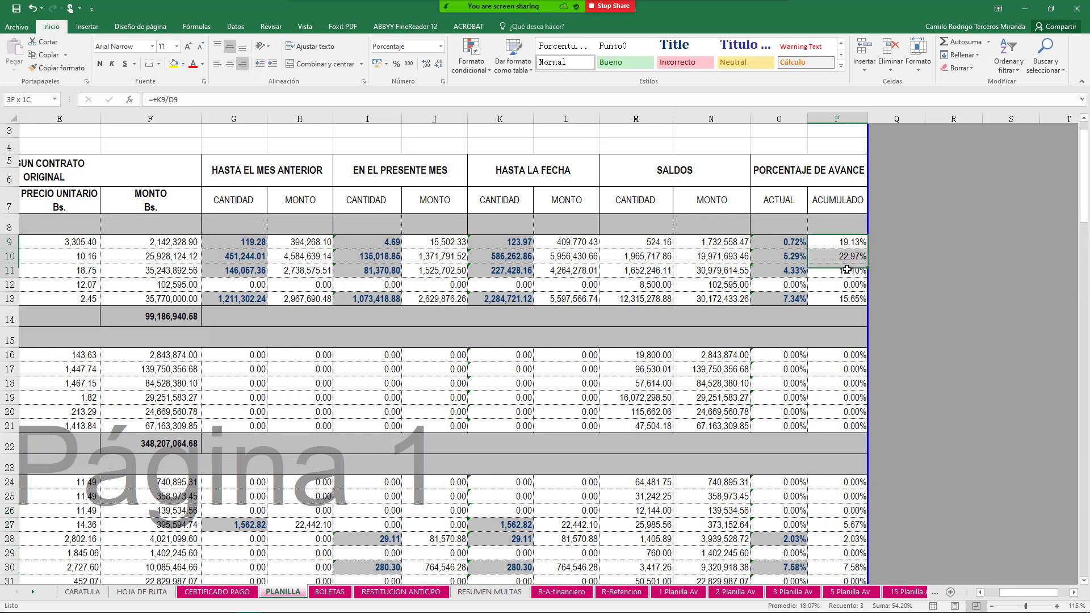
pyautogui.scroll(-3, 794, 279)
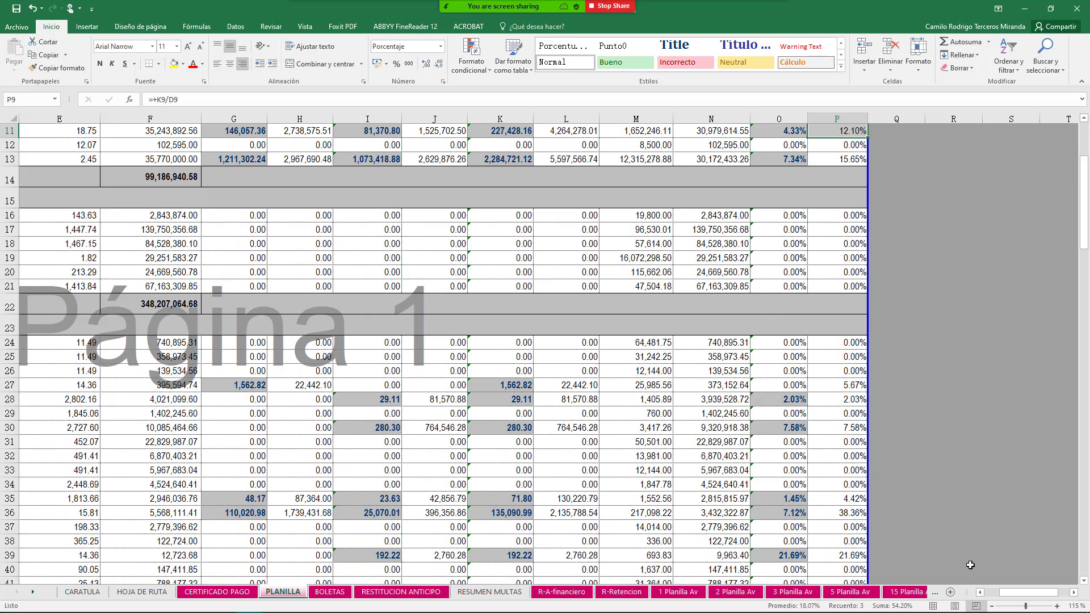
# Return to the item descriptions and examine the paving items, from the material change to the 6% soil-cement sub-base.
pyautogui.moveTo(1025, 592); pyautogui.dragTo(924, 597)
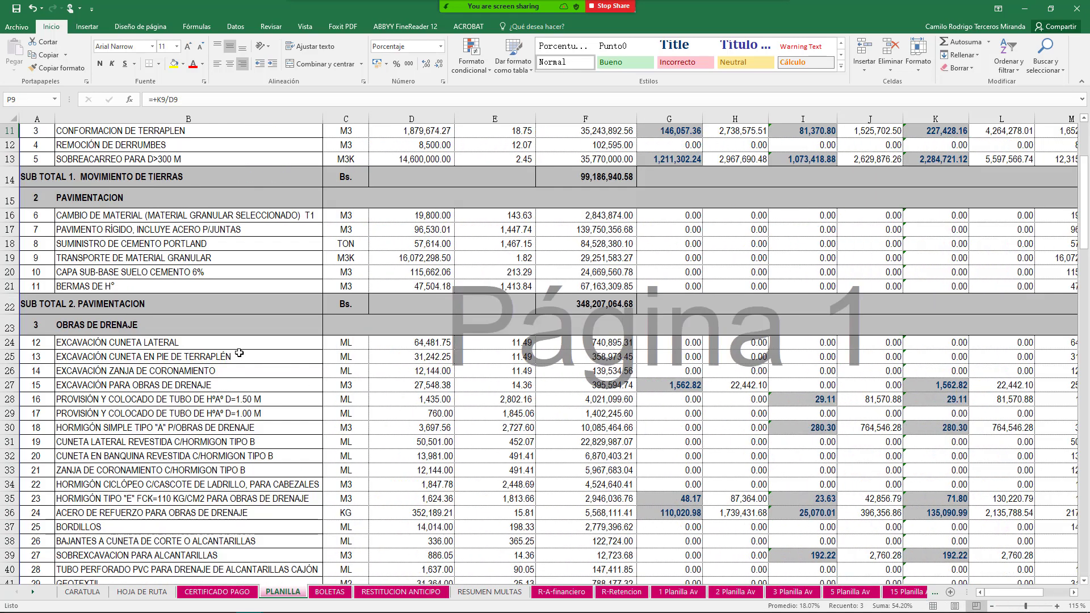
pyautogui.scroll(-4, 235, 245)
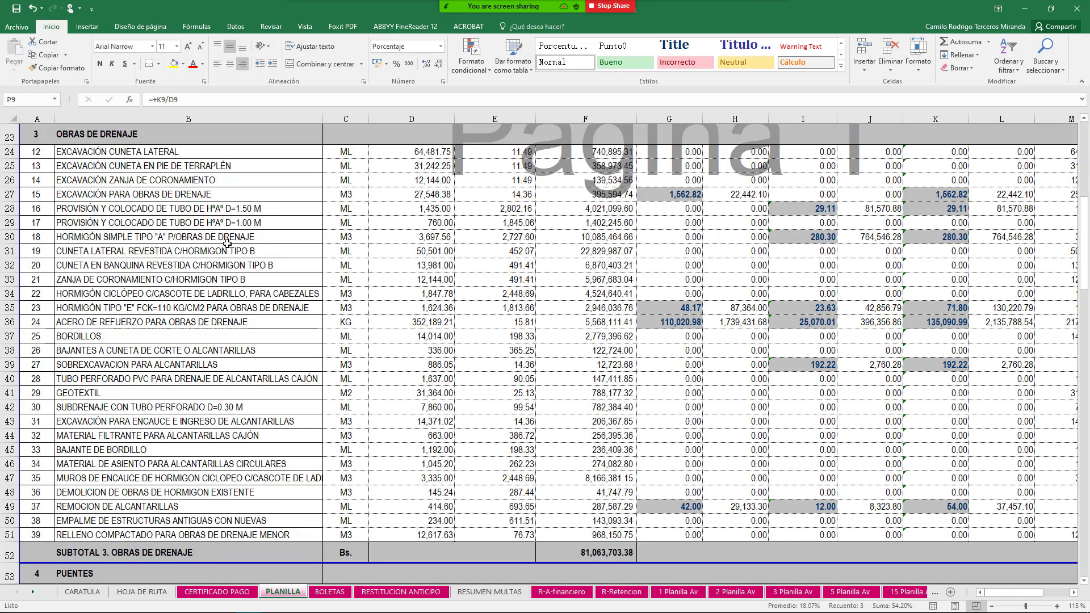
pyautogui.scroll(3, 235, 240)
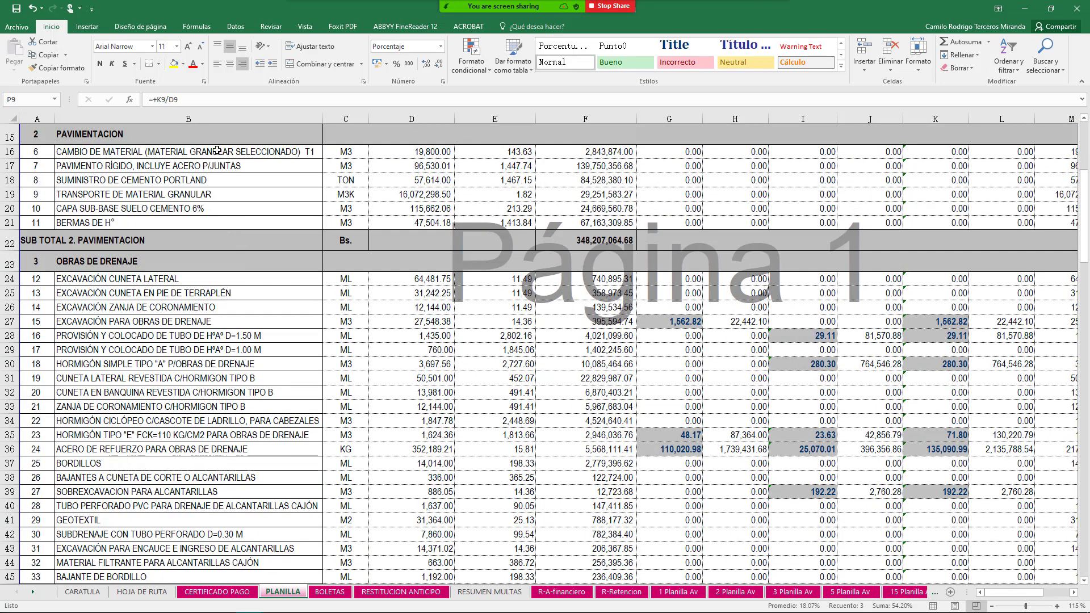
pyautogui.moveTo(217, 151); pyautogui.dragTo(212, 204)
pyautogui.scroll(3, 190, 302)
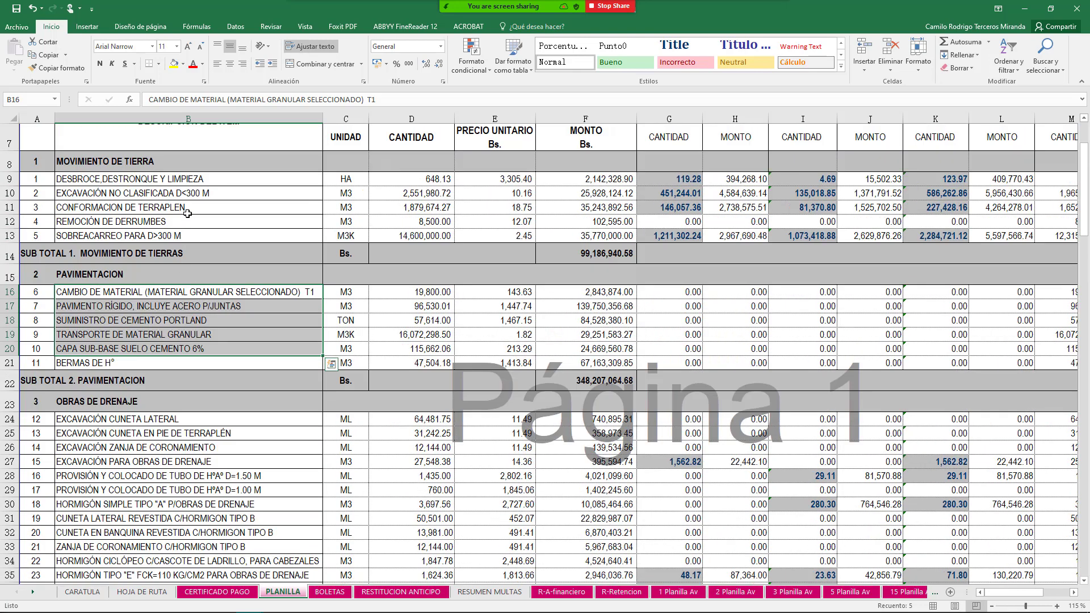
pyautogui.scroll(-3, 188, 214)
pyautogui.scroll(2, 209, 230)
pyautogui.click(212, 221)
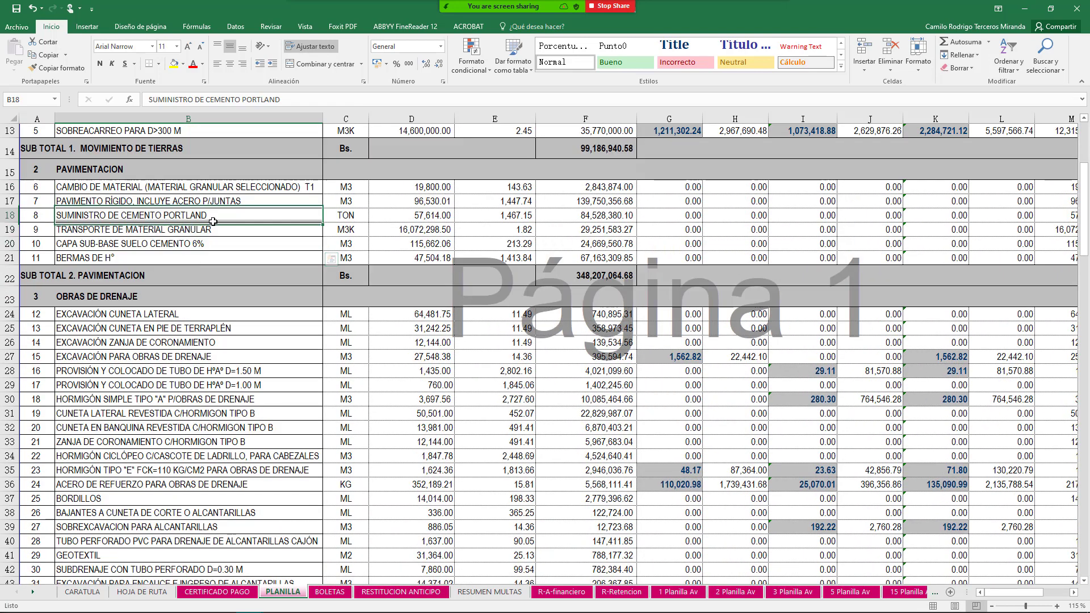
pyautogui.moveTo(171, 189); pyautogui.dragTo(166, 228)
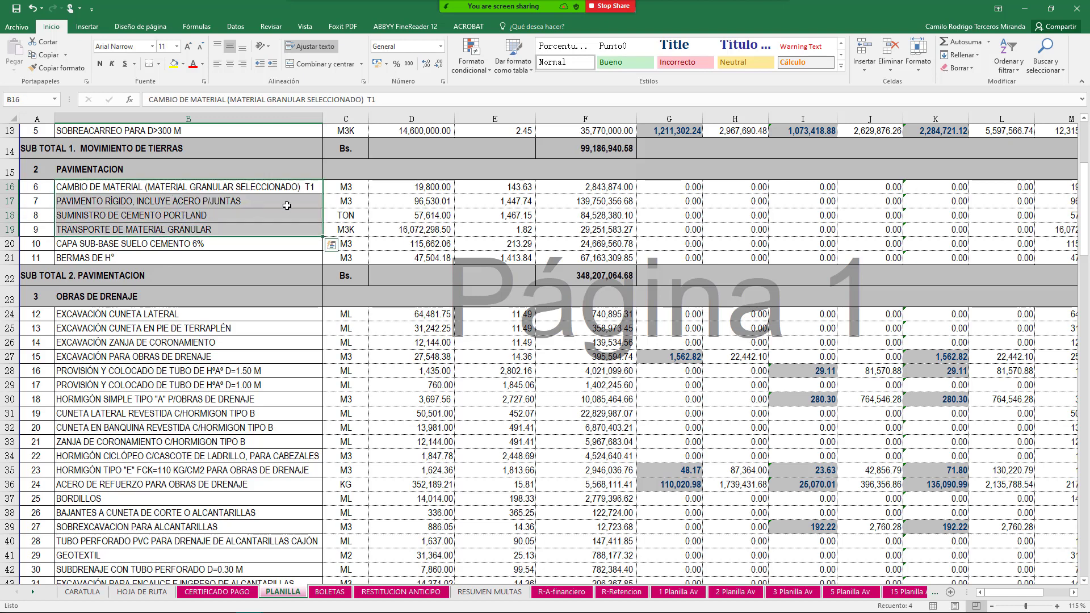
# Review the earthworks and drainage item descriptions, highlighting the drainage items from the crown ditch excavation to the demolition of existing concrete works.
pyautogui.scroll(-3, 211, 265)
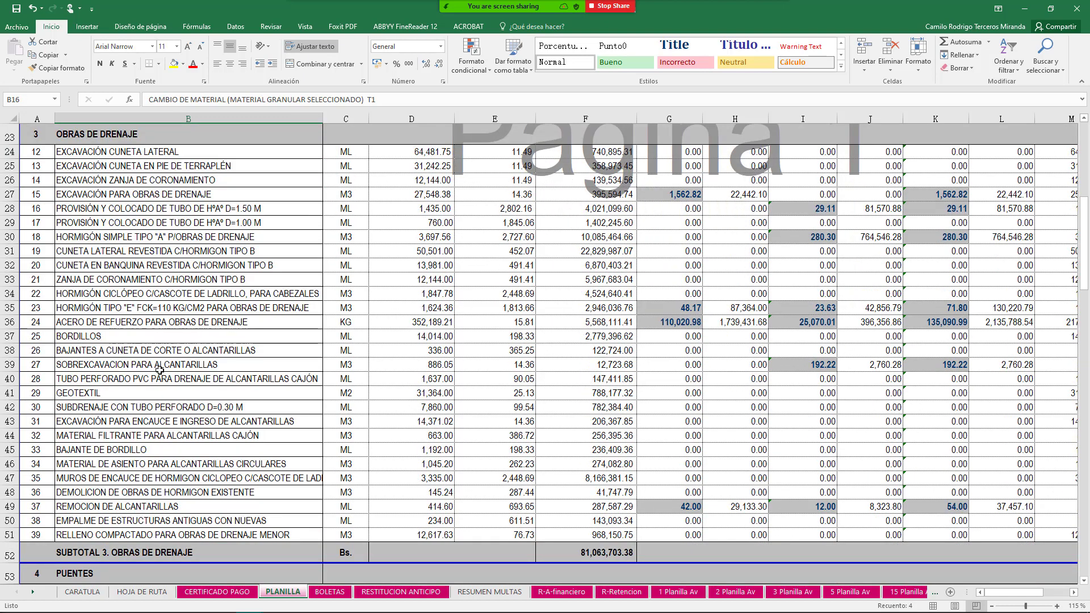
pyautogui.scroll(1, 160, 369)
pyautogui.scroll(2, 148, 313)
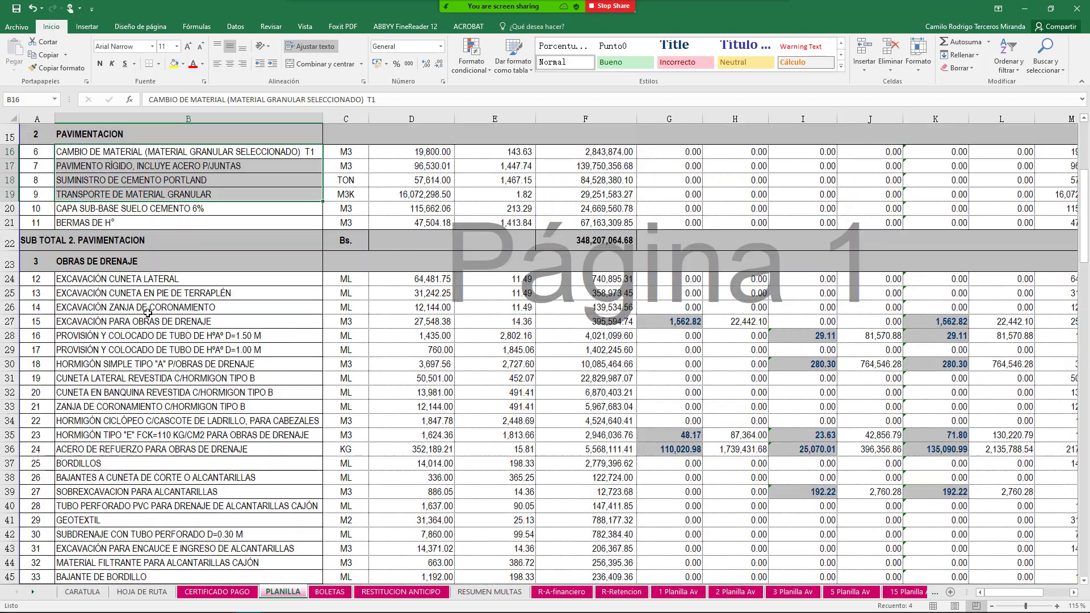
pyautogui.scroll(3, 142, 176)
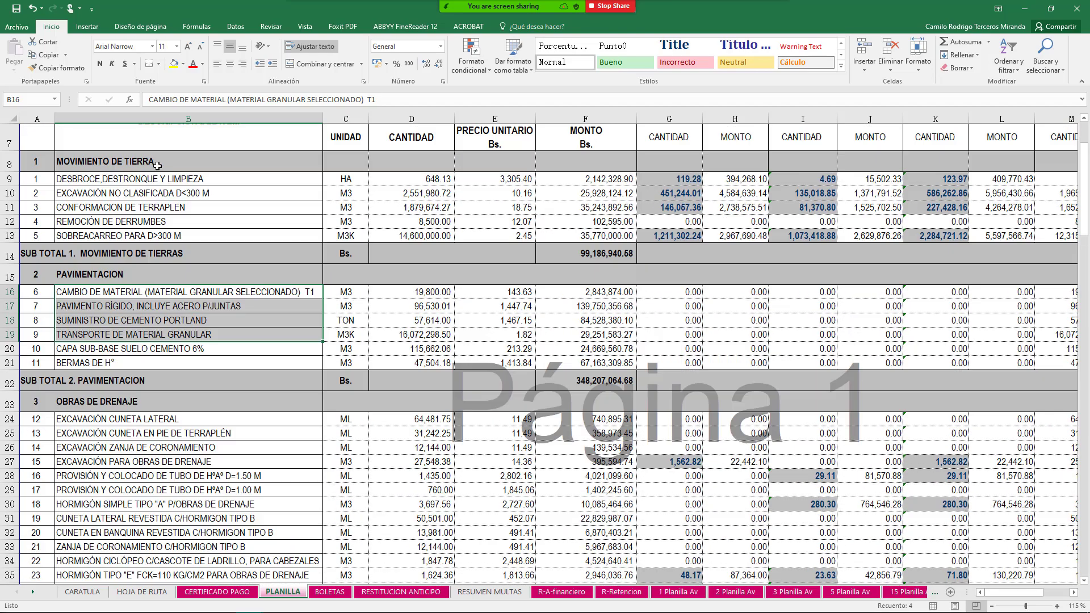
pyautogui.scroll(-3, 159, 195)
pyautogui.scroll(-1, 165, 235)
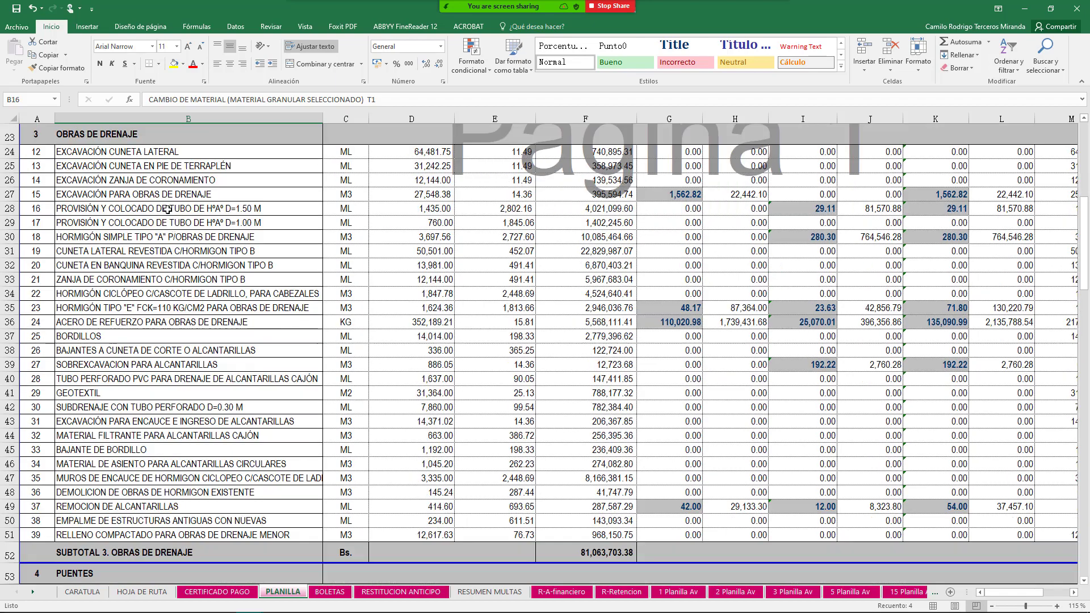
pyautogui.moveTo(162, 180); pyautogui.dragTo(130, 492)
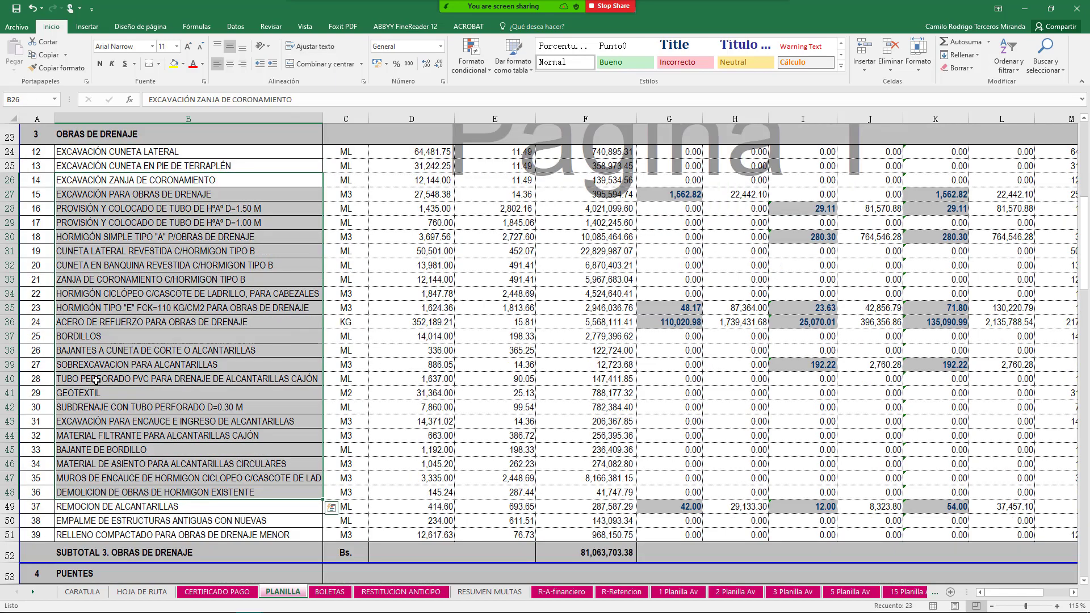
# Look through the bridge items for infrastructure, superstructure and accesses, and return to the earthworks items.
pyautogui.scroll(-5, 96, 380)
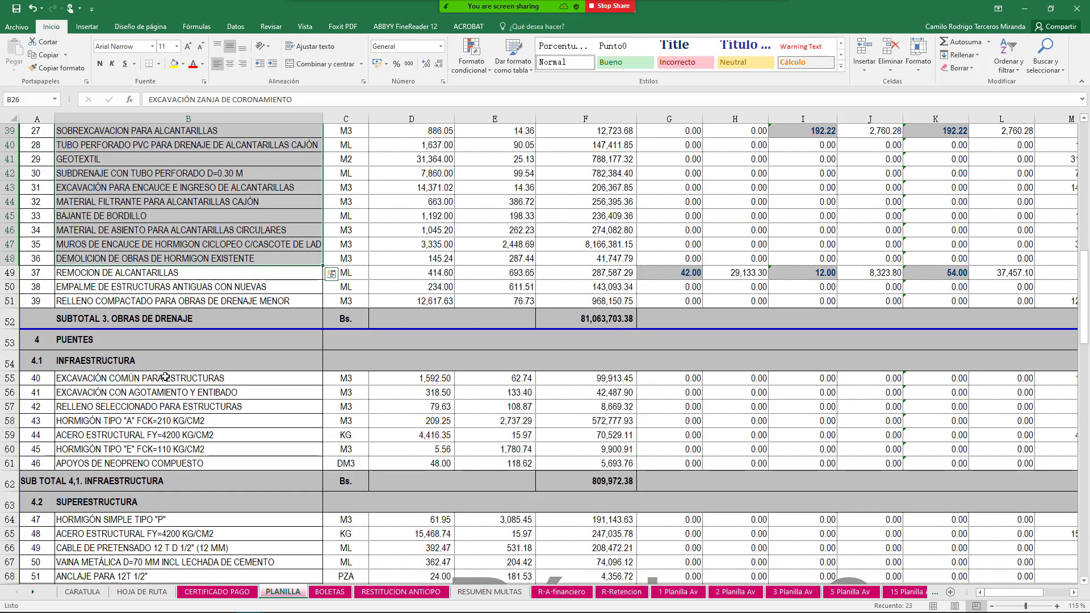
pyautogui.scroll(-3, 196, 364)
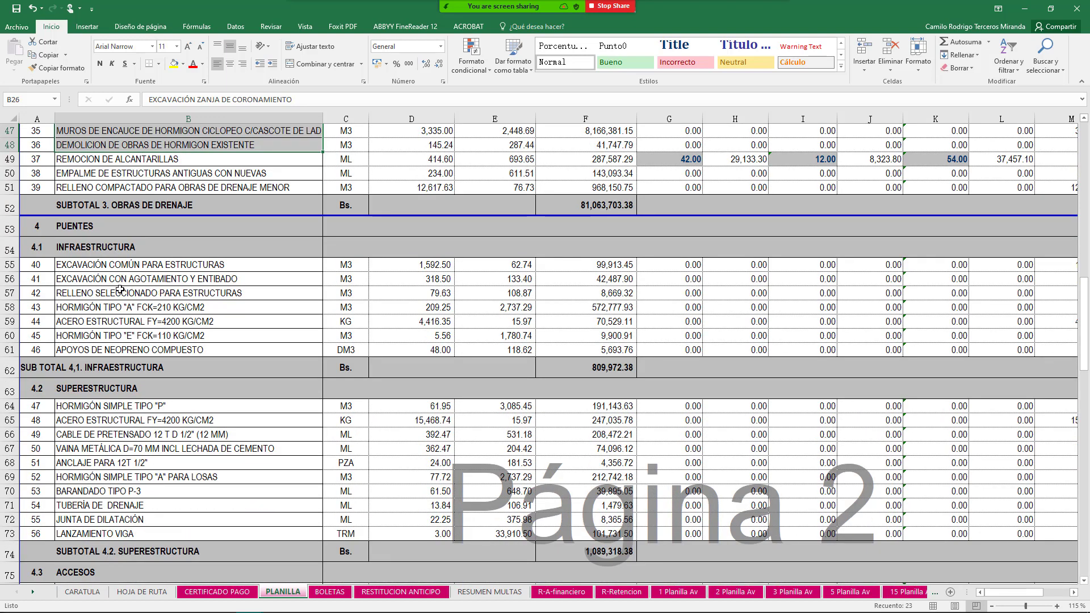
pyautogui.scroll(-2, 121, 284)
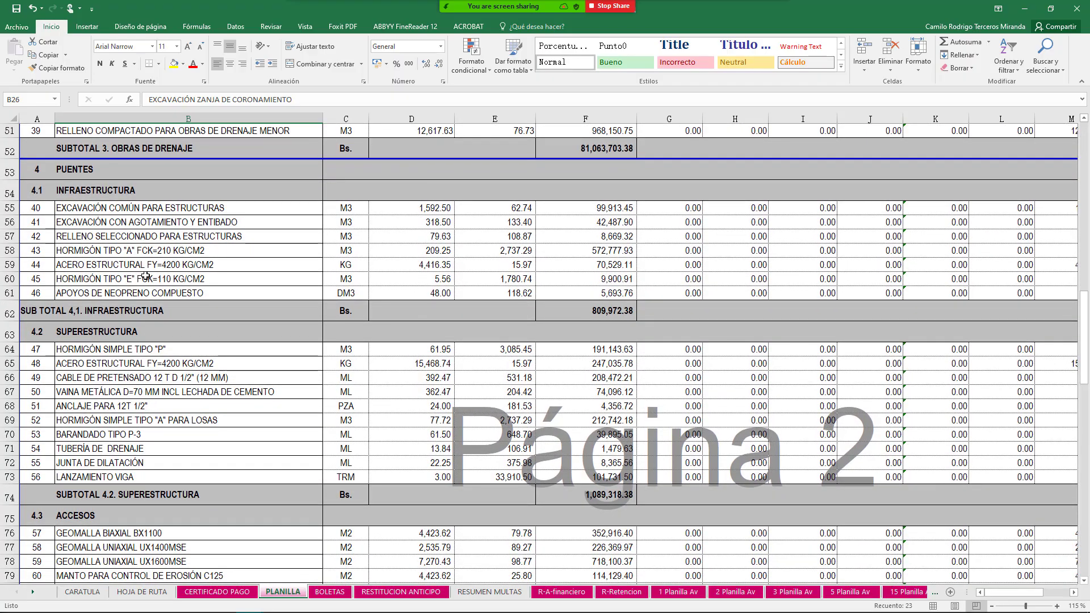
pyautogui.scroll(-2, 146, 276)
pyautogui.scroll(12, 170, 332)
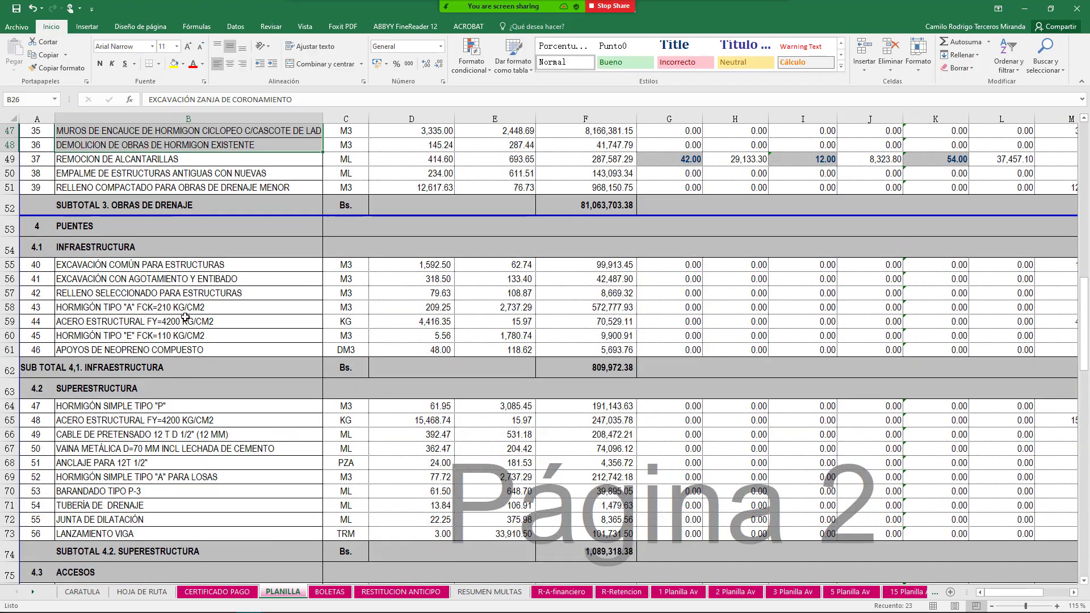
pyautogui.scroll(4, 234, 279)
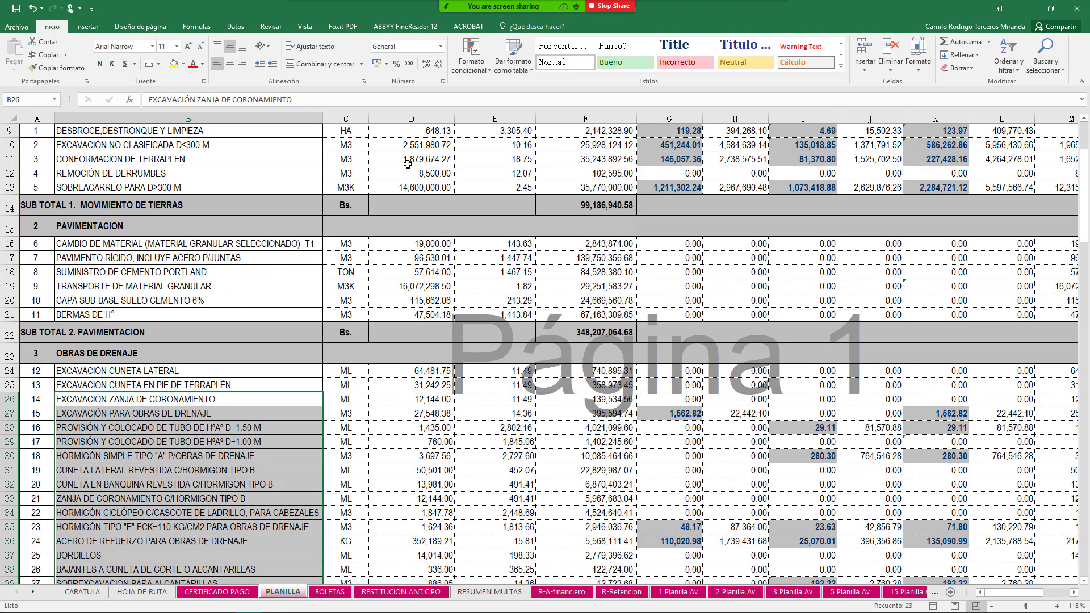
# Share the payment certificate N° 18 workbook again and highlight the unclassified excavation item from its description to its contract quantity.
pyautogui.click(568, 16)
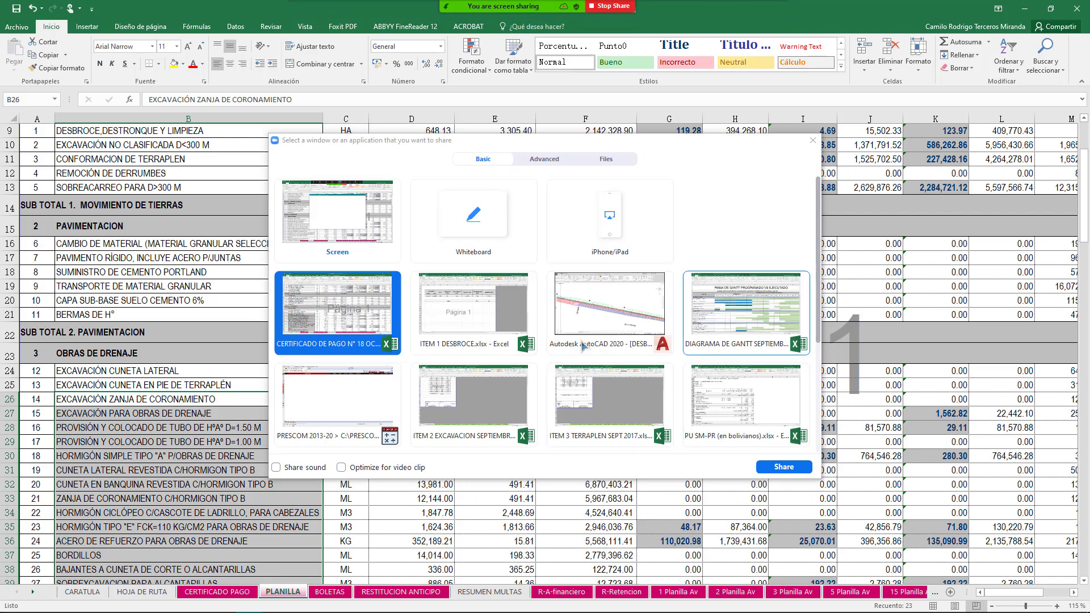
pyautogui.doubleClick(328, 288)
pyautogui.scroll(3, 329, 288)
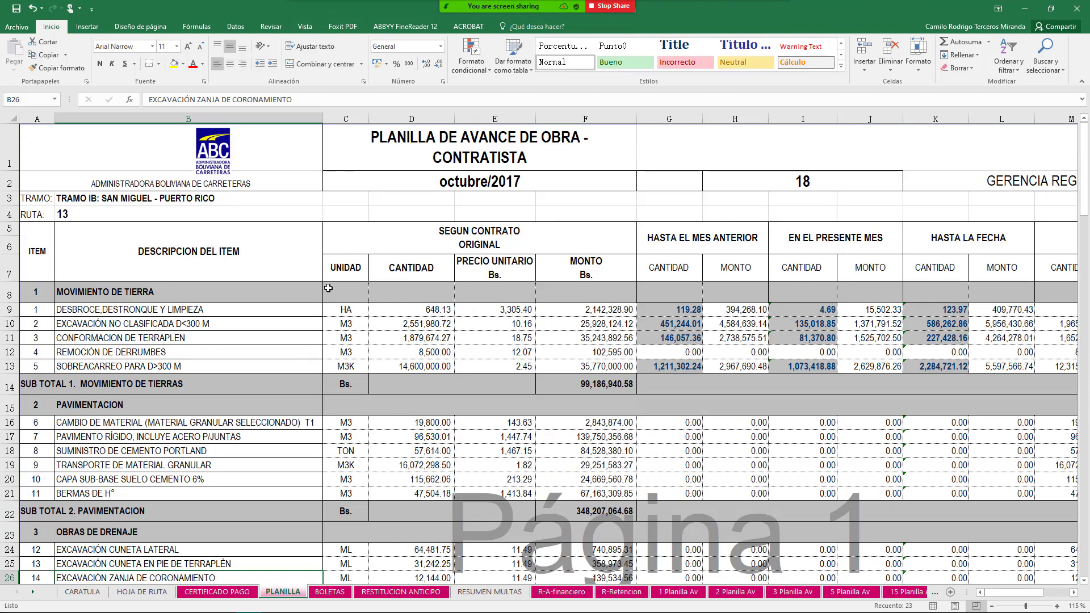
pyautogui.moveTo(216, 324); pyautogui.dragTo(379, 318)
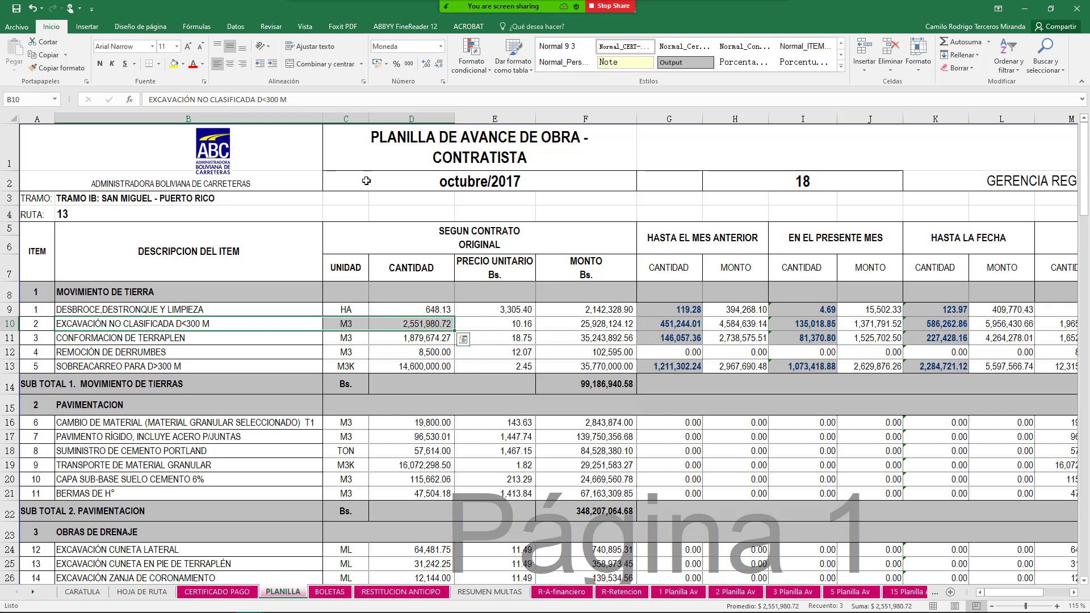
# Share the AutoCAD window in place of the payment certificate and open the CORTE drawing from the recent documents.
pyautogui.click(562, 11)
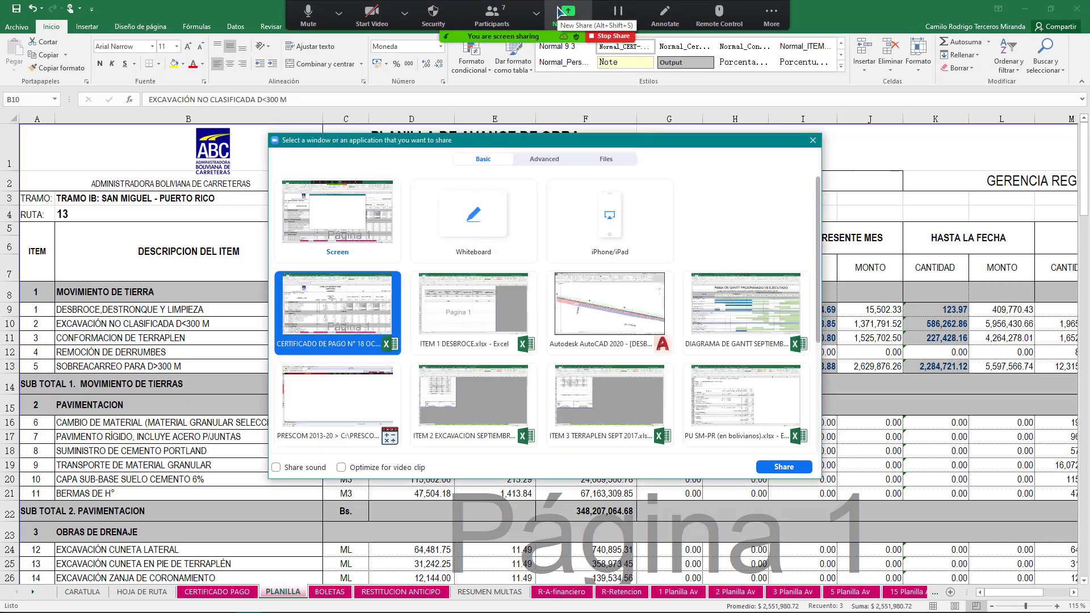
pyautogui.click(581, 299)
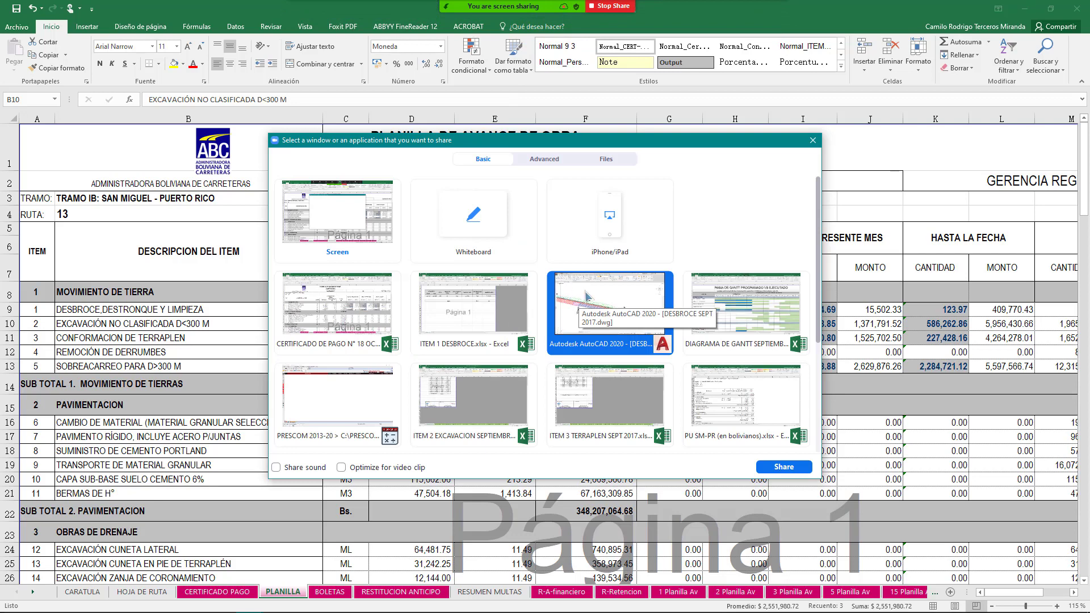
pyautogui.doubleClick(587, 295)
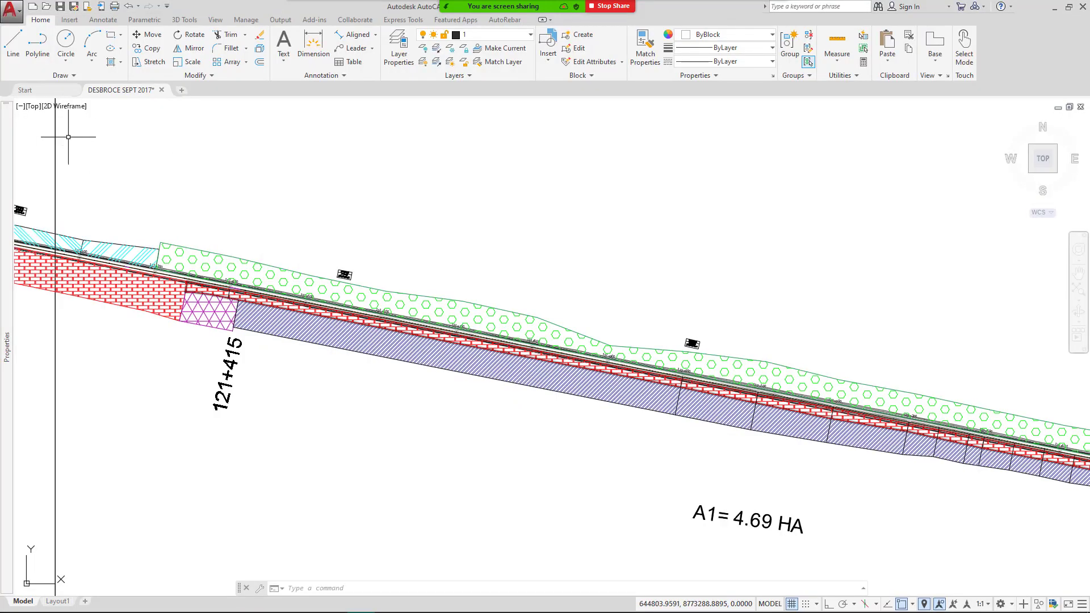
pyautogui.click(49, 92)
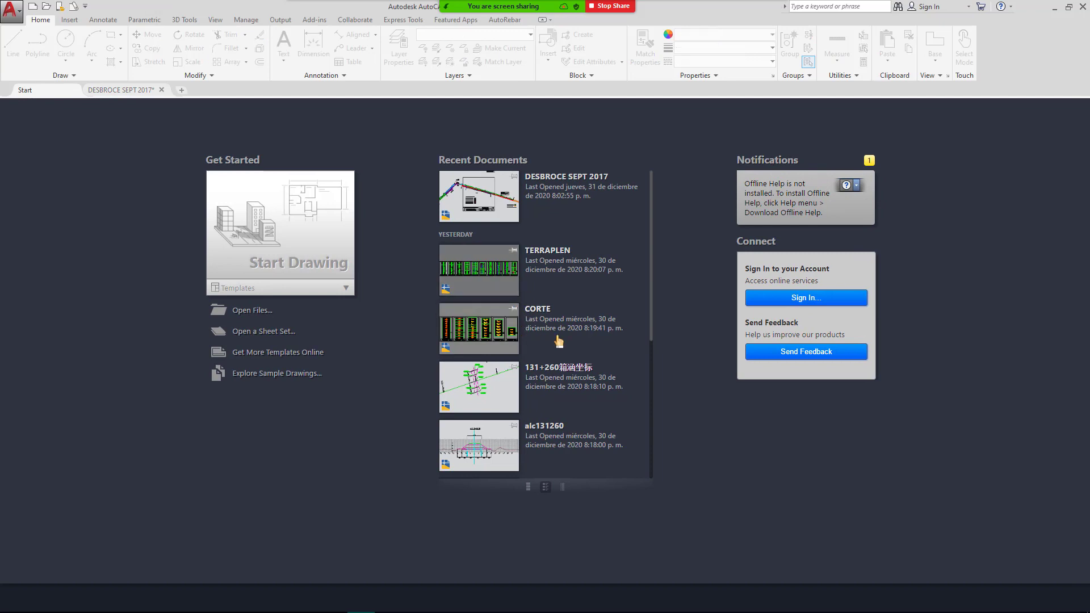
pyautogui.scroll(-2, 568, 329)
pyautogui.scroll(-3, 568, 324)
pyautogui.scroll(5, 570, 317)
pyautogui.click(537, 311)
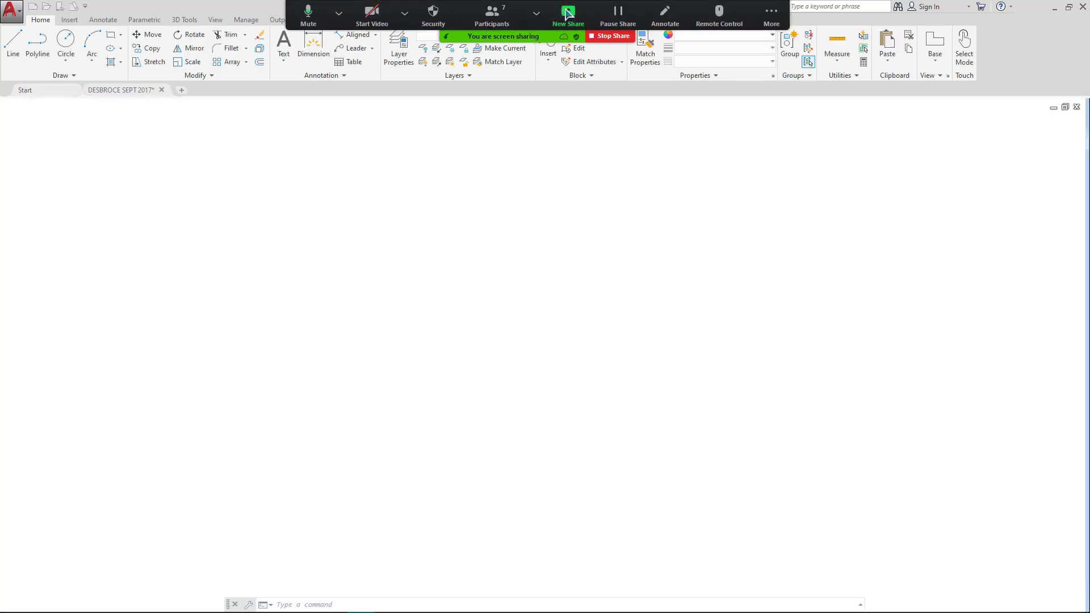
# Share the item 2 excavation workbook and review its September 2017 quantity summary, from the header to the excavation volume total.
pyautogui.click(566, 13)
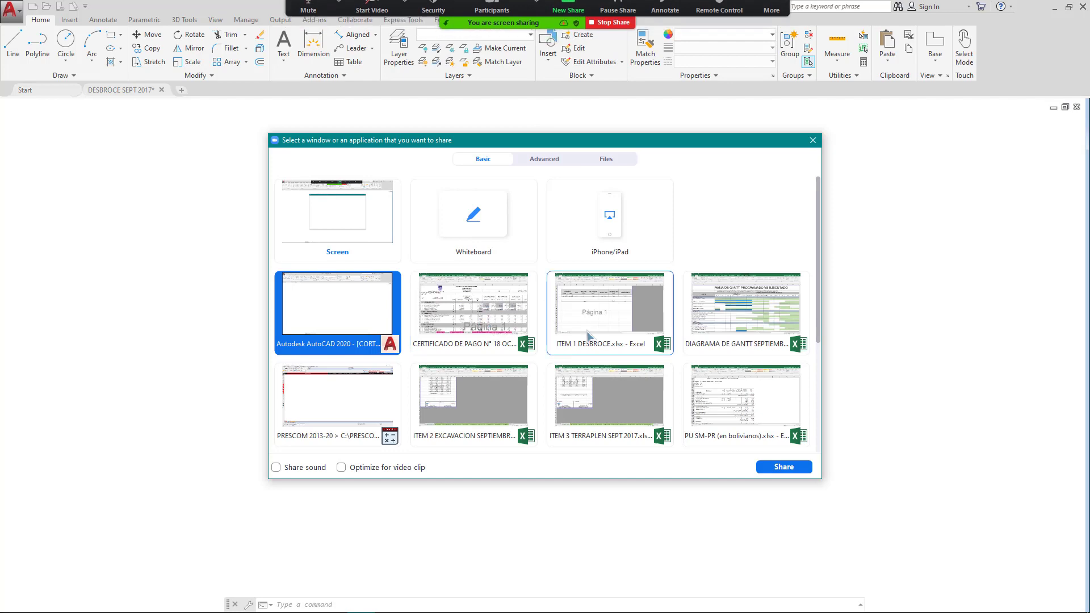
pyautogui.scroll(-1, 602, 335)
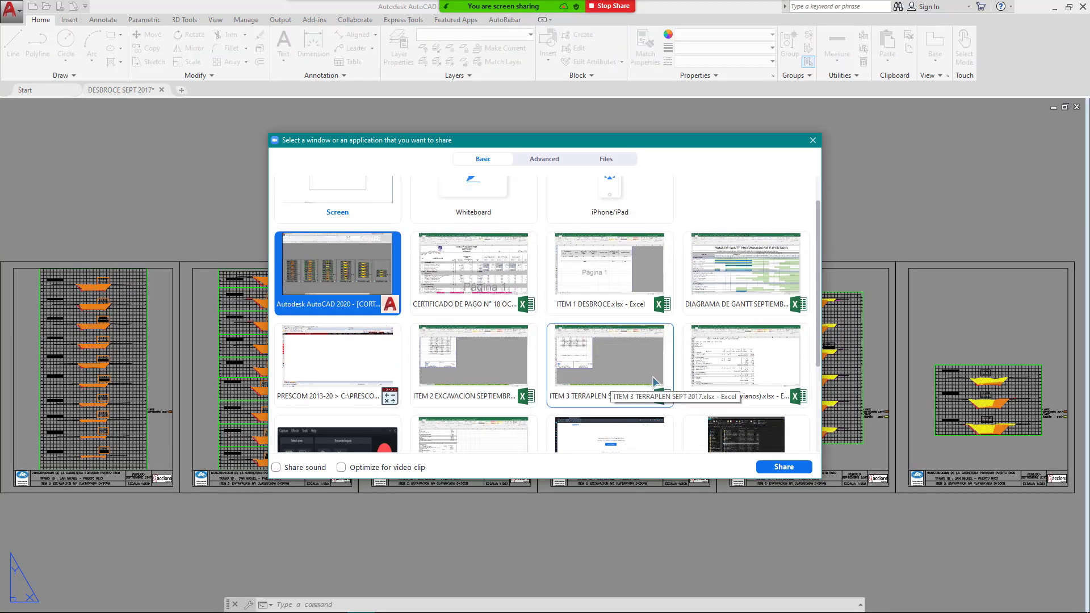
pyautogui.doubleClick(514, 374)
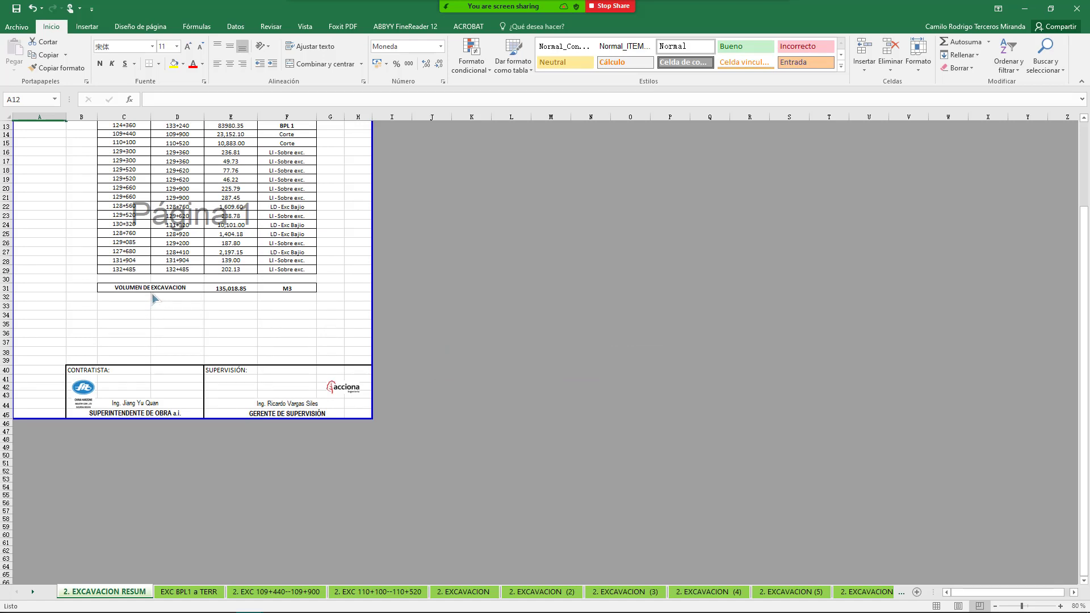
pyautogui.scroll(3, 148, 294)
pyautogui.scroll(2, 164, 313)
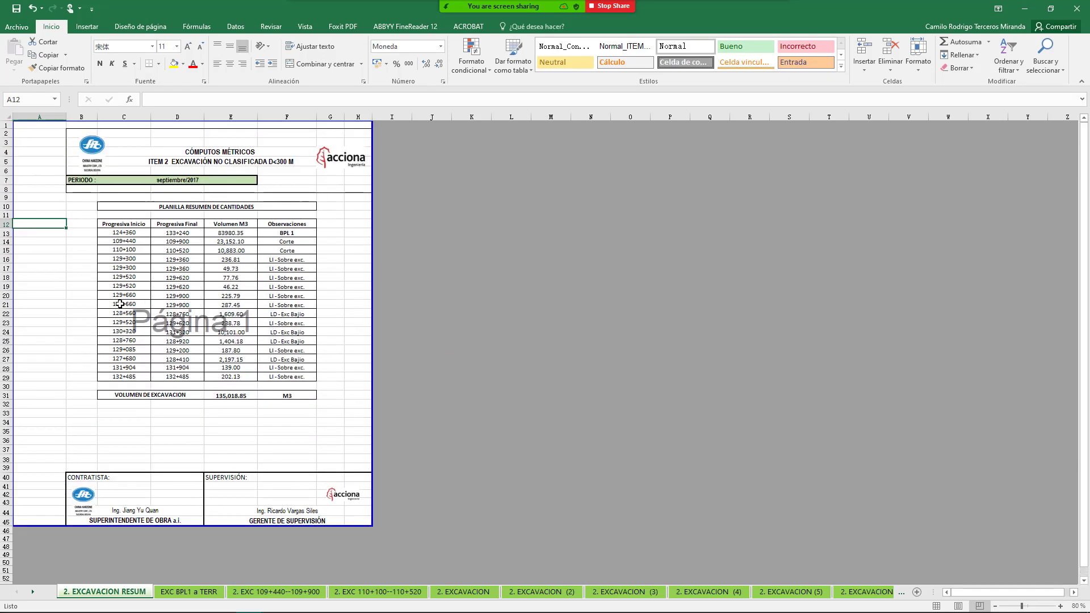
pyautogui.scroll(5, 119, 304)
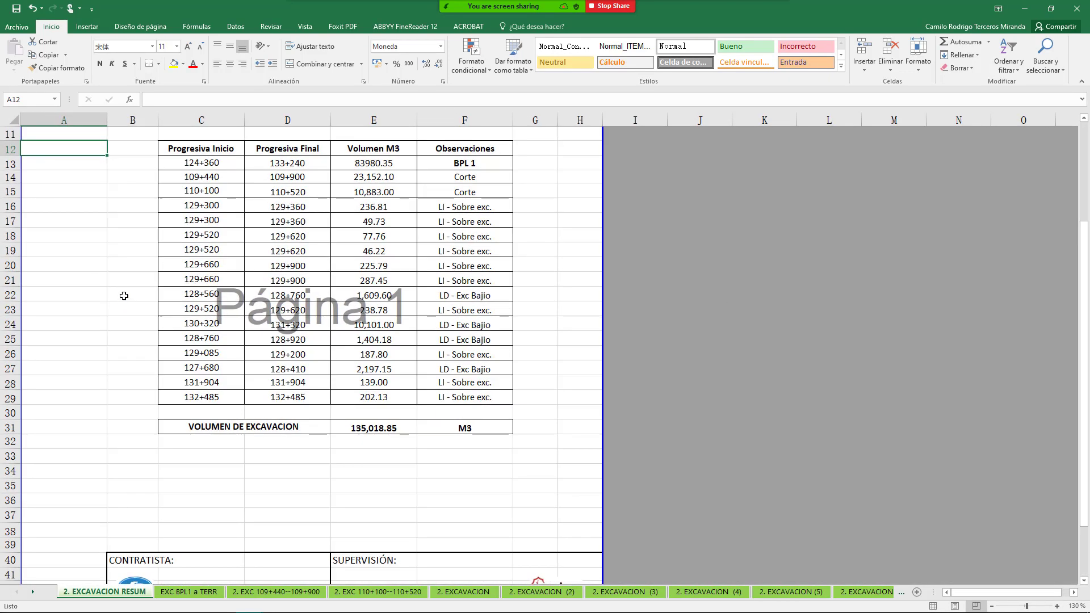
pyautogui.scroll(1, 123, 296)
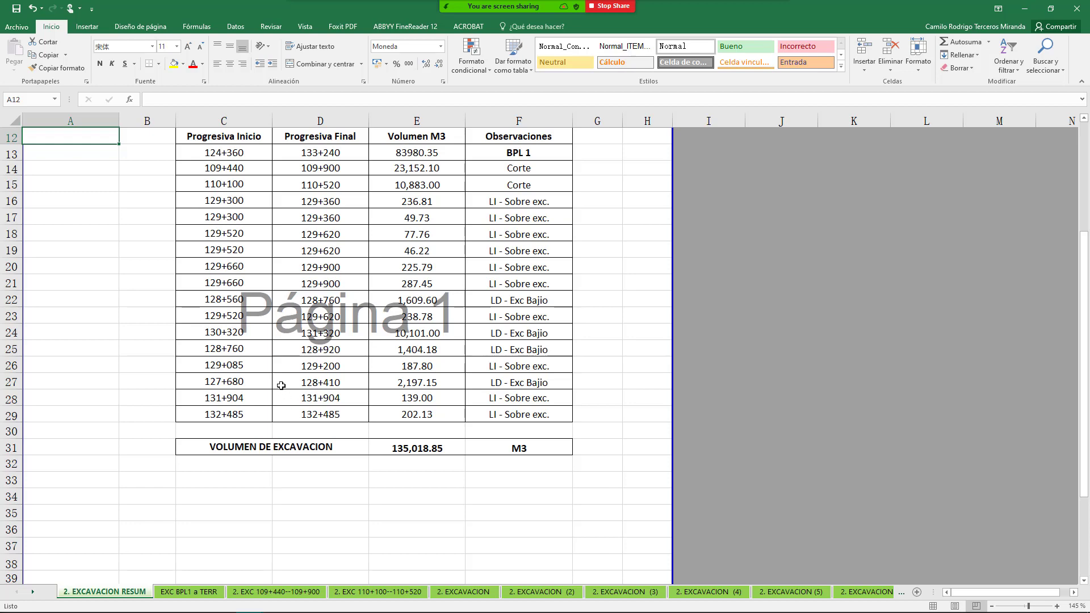
pyautogui.scroll(1, 283, 392)
pyautogui.scroll(1, 246, 202)
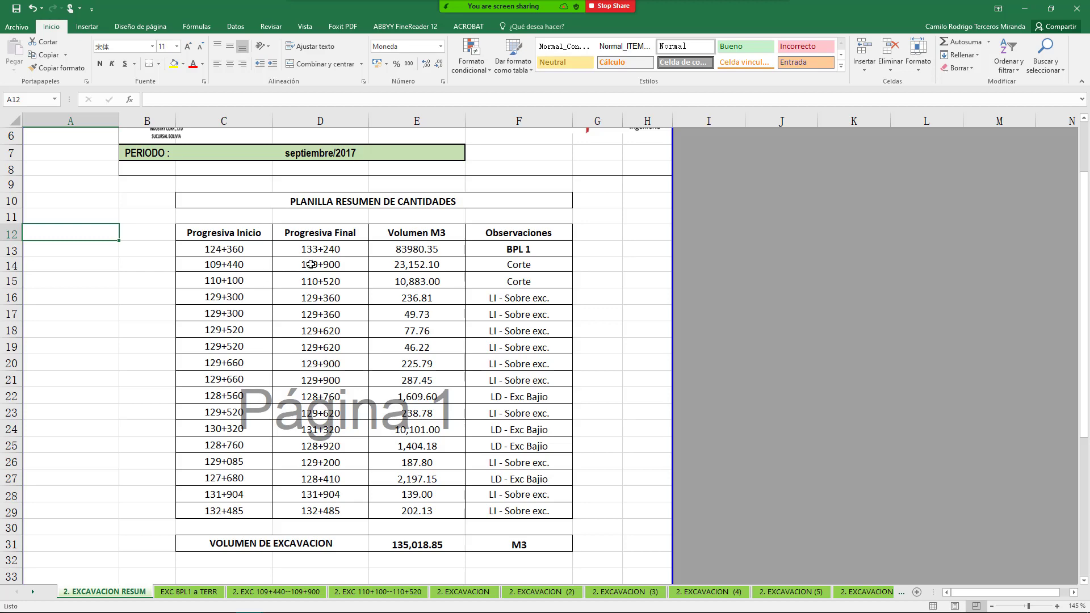
pyautogui.scroll(-1, 311, 264)
pyautogui.scroll(3, 335, 256)
pyautogui.scroll(-3, 362, 244)
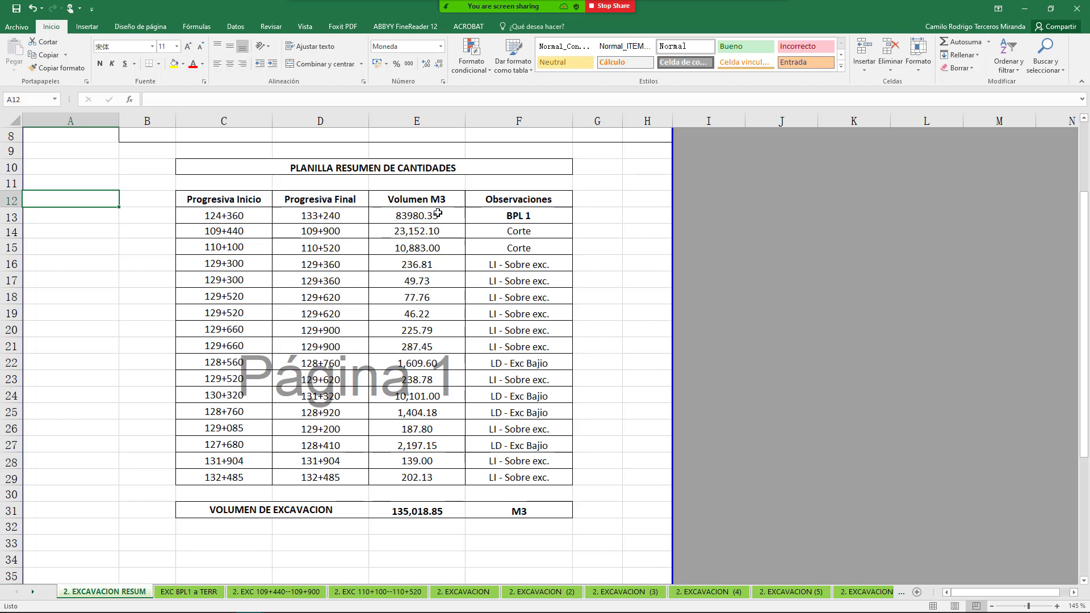
# Highlight the volumes from stretch 124+360 to 129+085, the two Corte observations, and the first over-excavation observations.
pyautogui.moveTo(436, 215); pyautogui.dragTo(438, 429)
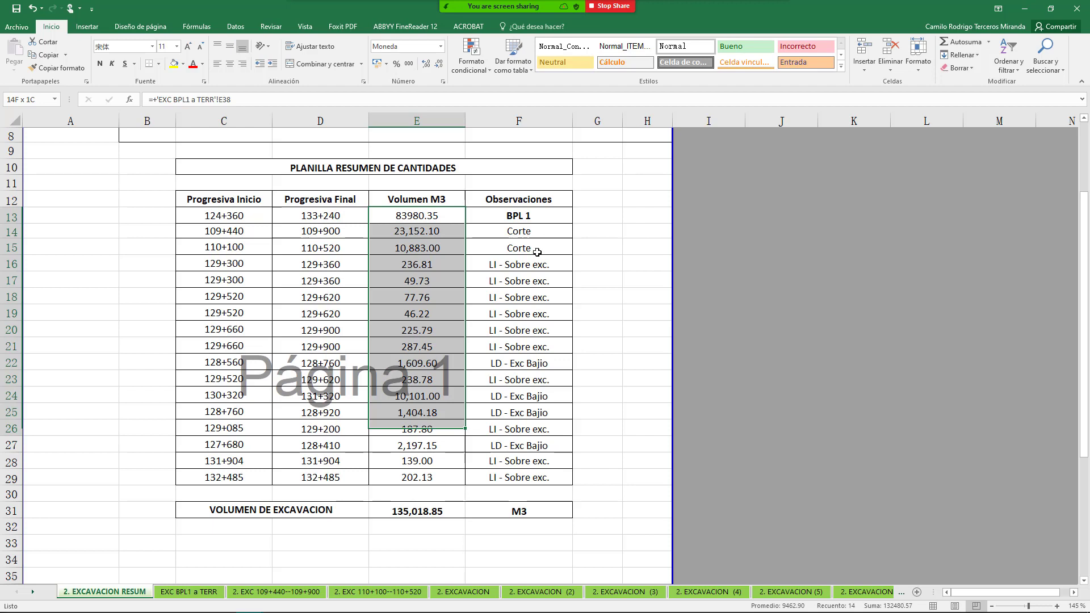
pyautogui.moveTo(529, 232); pyautogui.dragTo(537, 252)
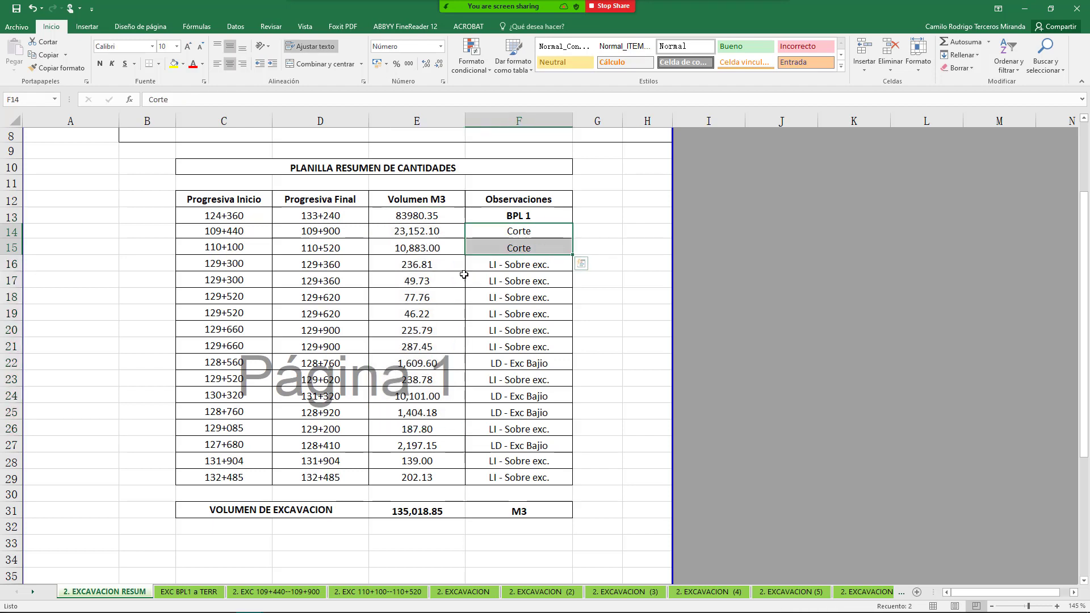
pyautogui.click(530, 275)
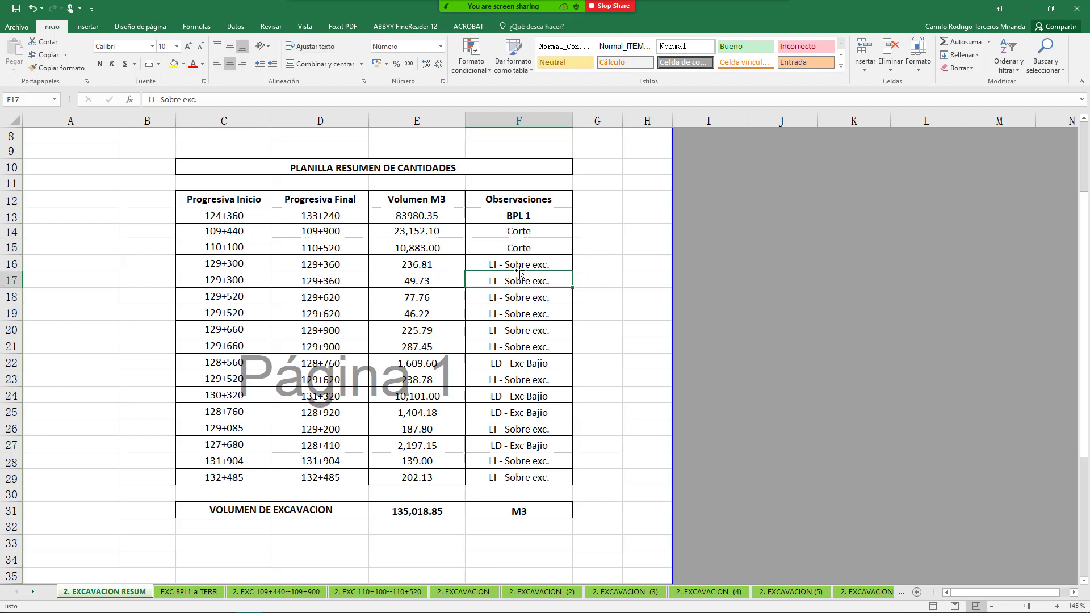
pyautogui.click(513, 261)
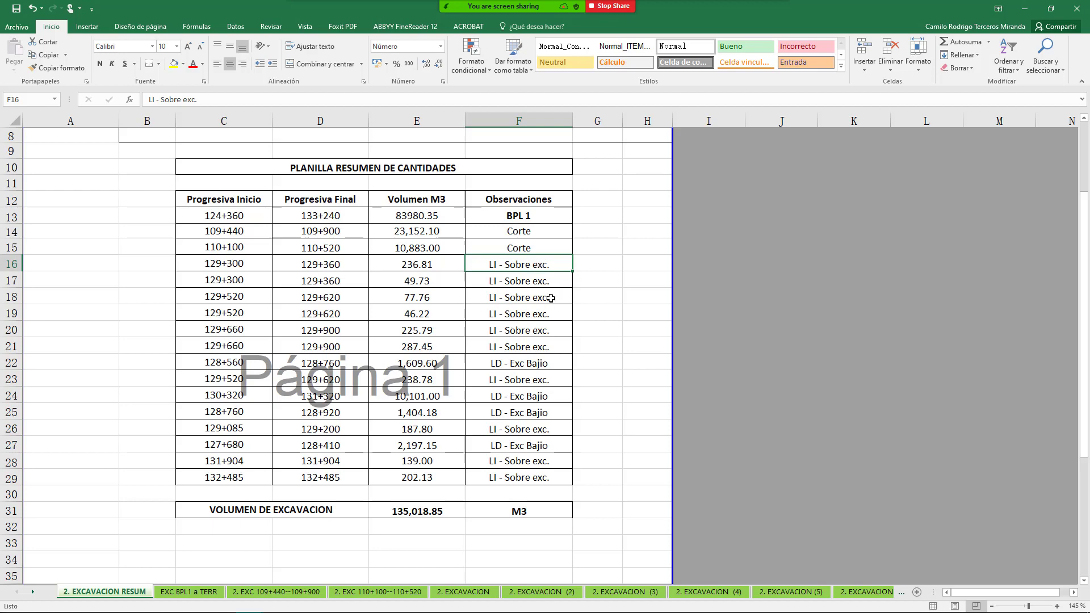
# Compare the LI - Sobre exc. observation at 129+300 with the LD - Exc Bajio observation at 128+560.
pyautogui.scroll(-1, 515, 308)
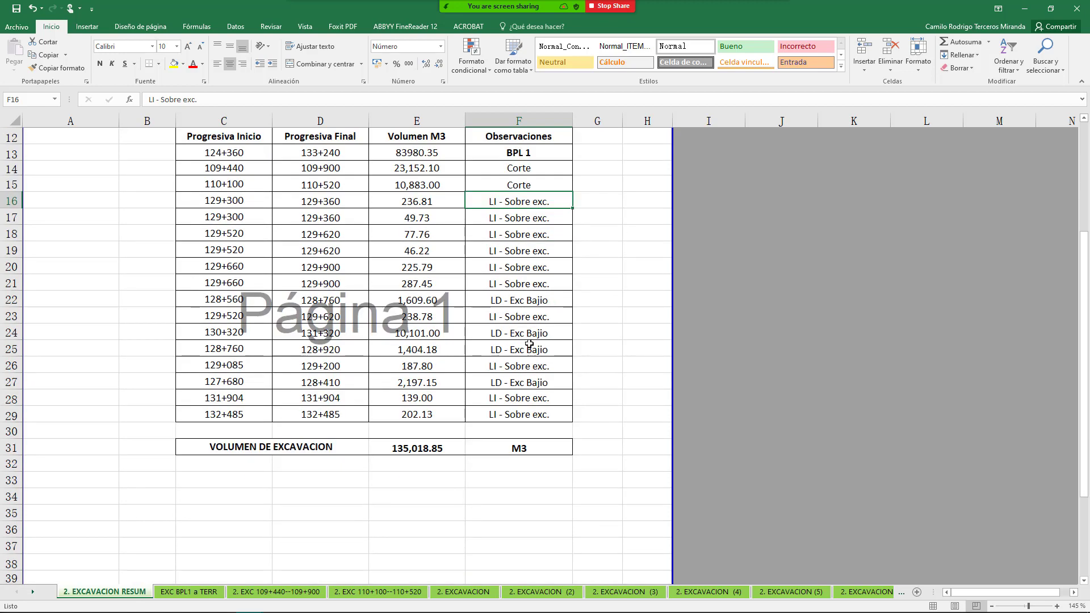
pyautogui.click(527, 306)
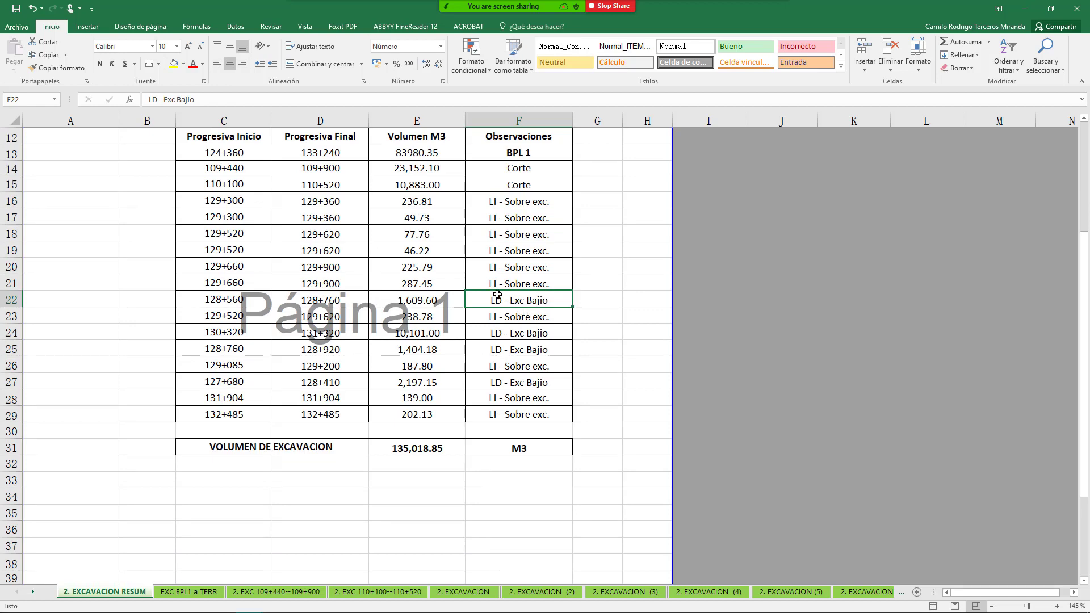
pyautogui.scroll(1, 521, 295)
pyautogui.click(525, 266)
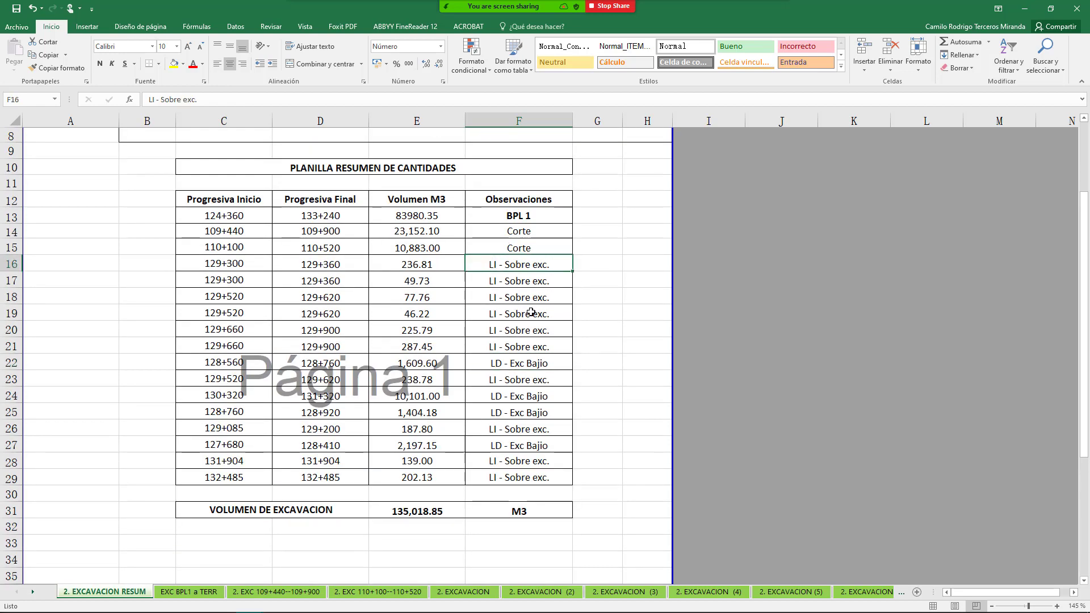
pyautogui.click(529, 362)
pyautogui.scroll(-1, 537, 324)
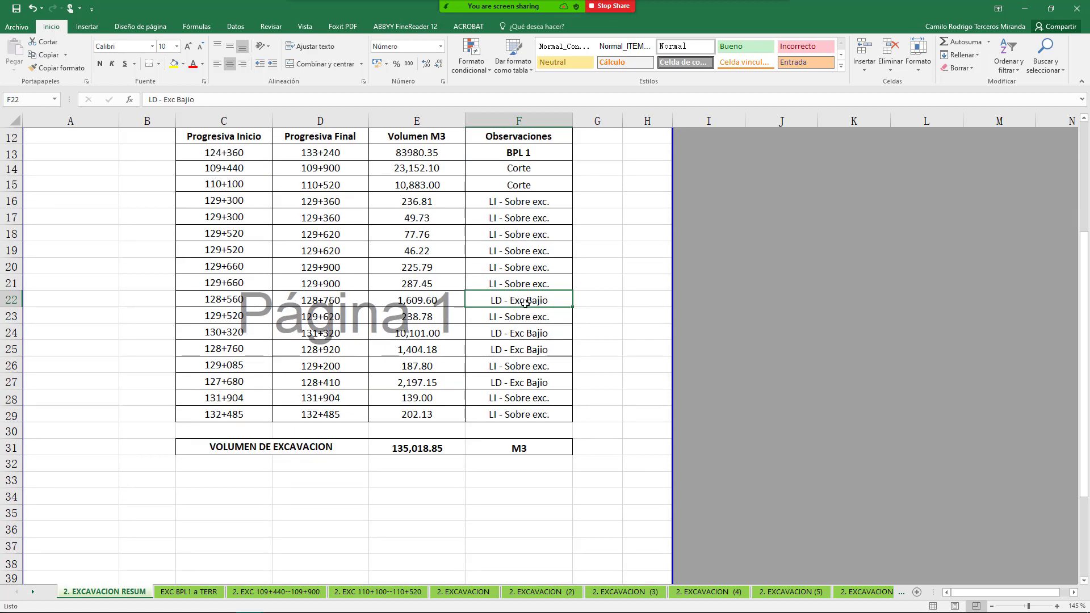
pyautogui.moveTo(552, 294); pyautogui.dragTo(521, 298)
# Highlight the observations from stretch 130+320 to 131+904, and return to the second over-excavation observation at 129+520.
pyautogui.scroll(-1, 513, 338)
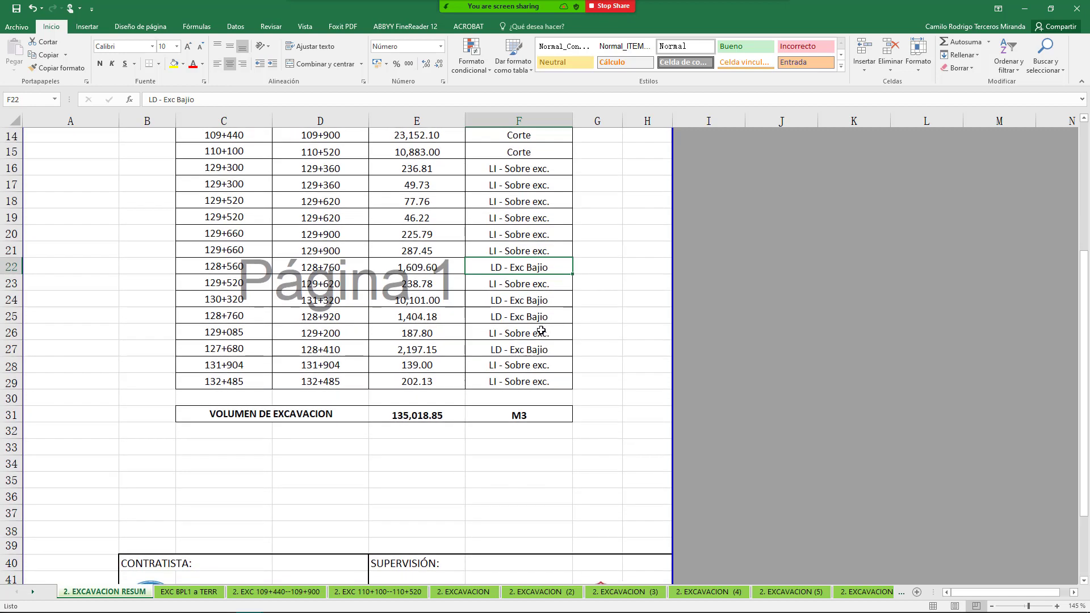
pyautogui.moveTo(548, 302); pyautogui.dragTo(545, 364)
pyautogui.scroll(-2, 521, 300)
pyautogui.scroll(2, 527, 309)
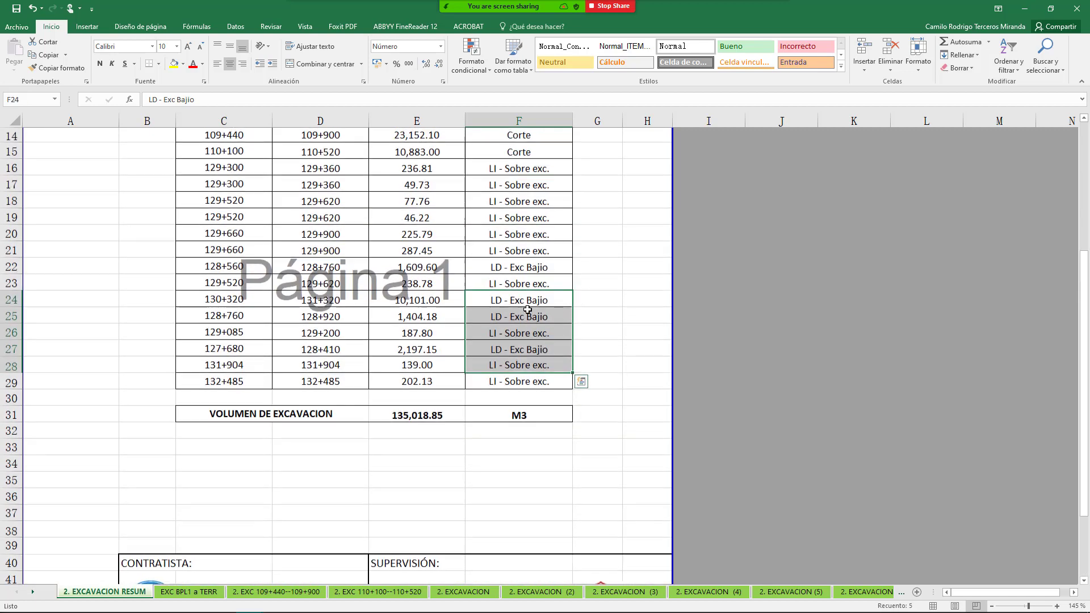
pyautogui.scroll(2, 527, 309)
pyautogui.click(525, 308)
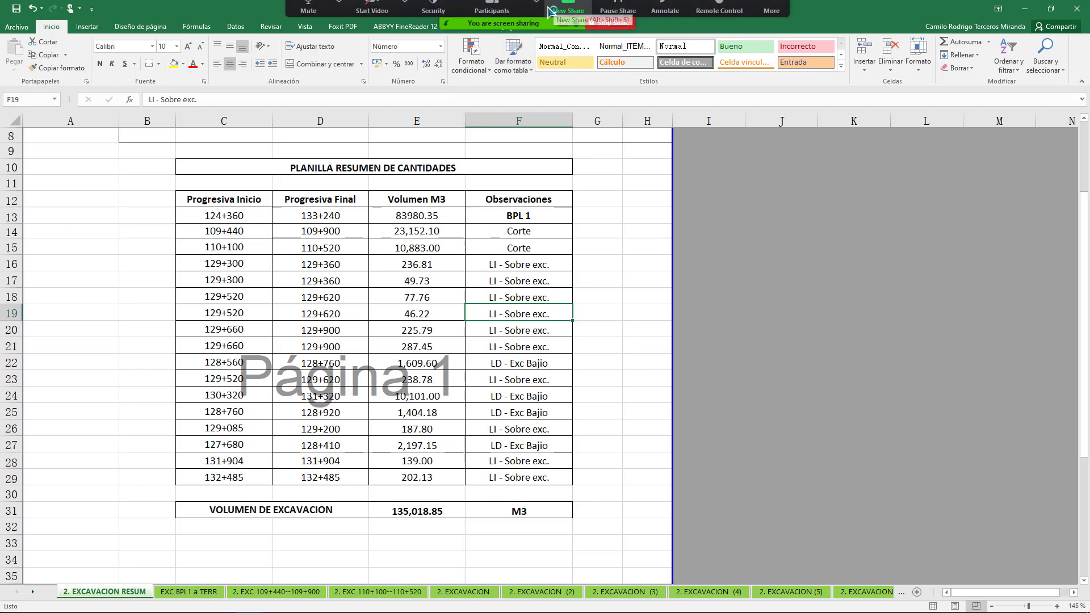
# Share AutoCAD again, accept the proxy information notice, and examine the item 2 cut cross-sections from Prog. 109+440 upward.
pyautogui.click(568, 14)
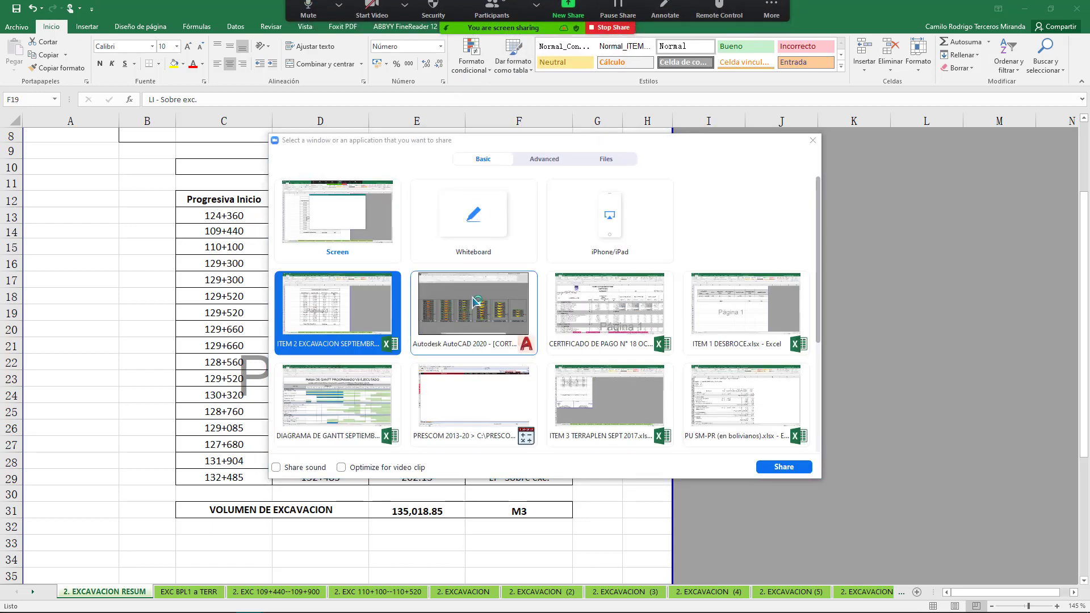
pyautogui.doubleClick(491, 280)
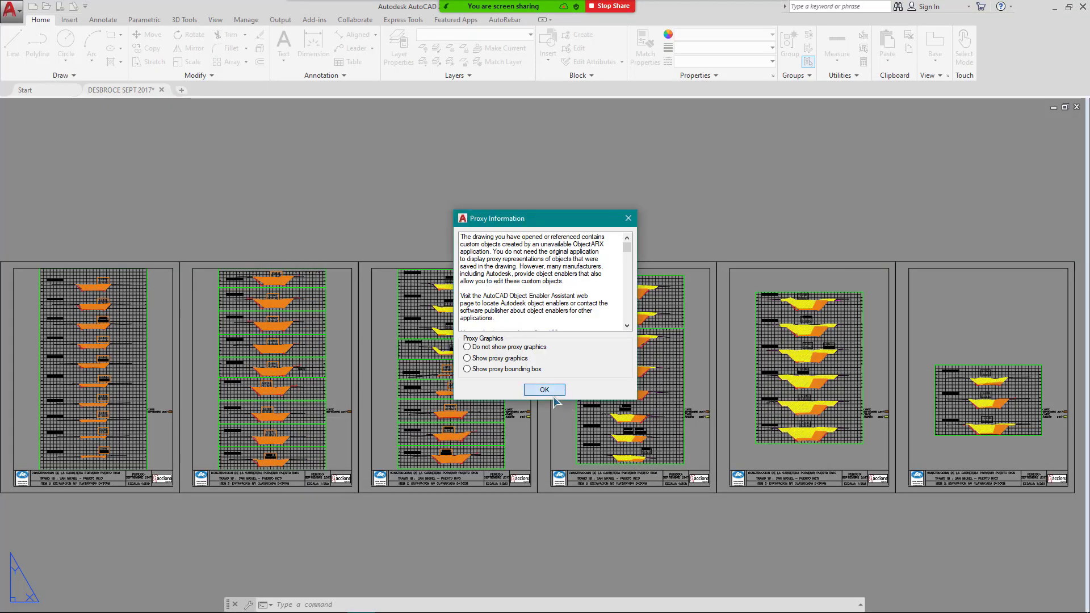
pyautogui.click(545, 390)
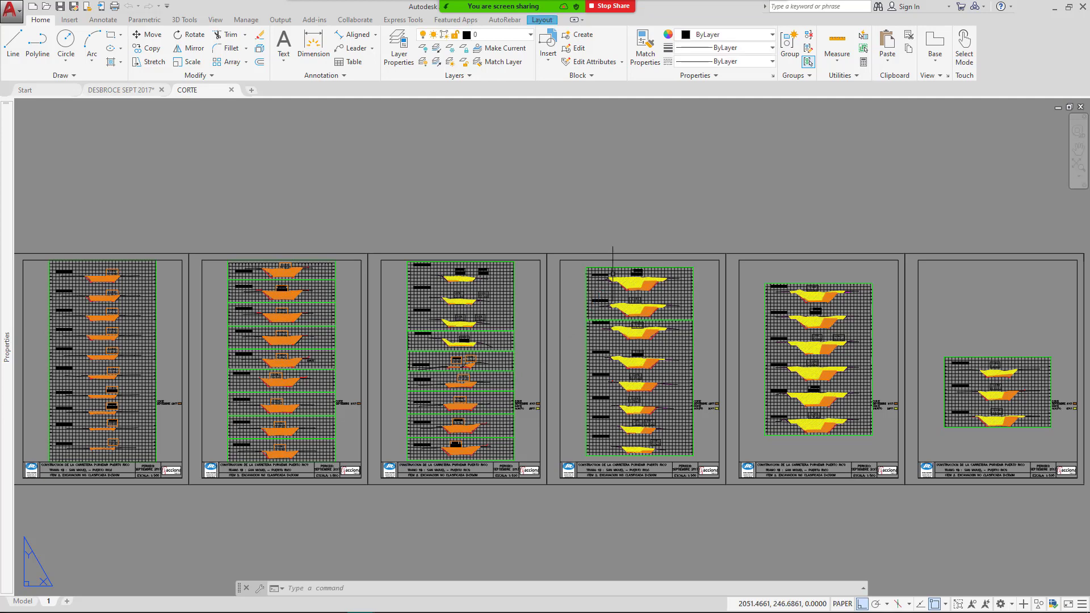
pyautogui.doubleClick(640, 250)
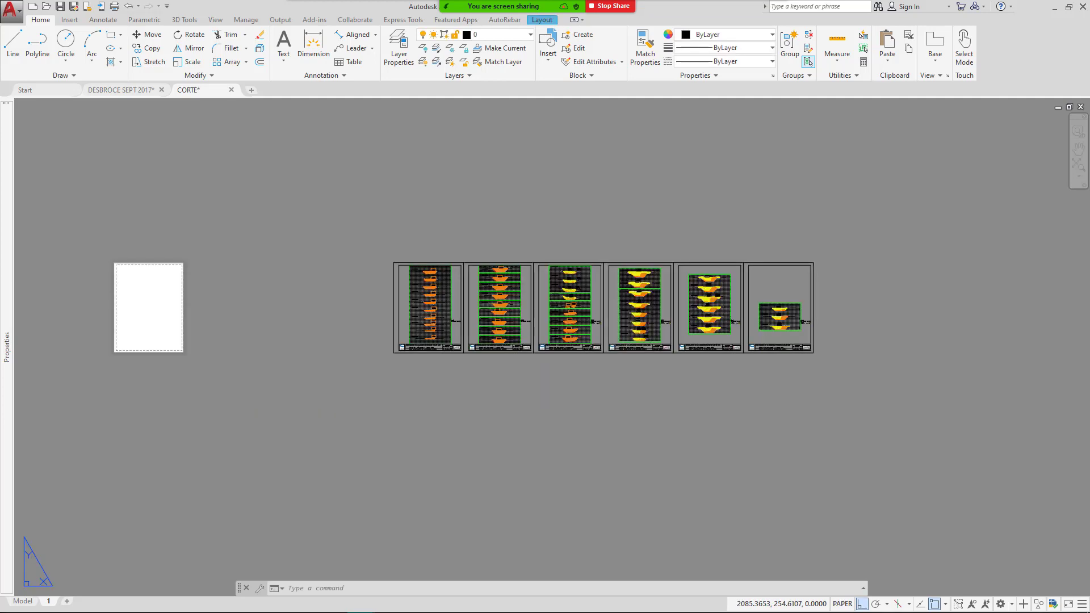
pyautogui.scroll(-1, 484, 176)
pyautogui.scroll(6, 511, 283)
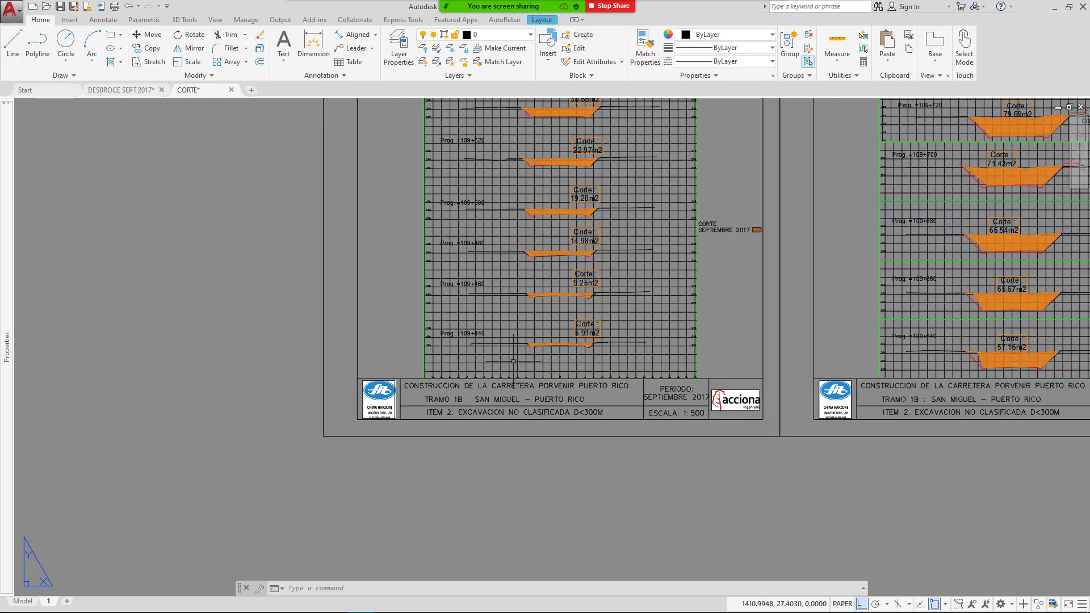
pyautogui.moveTo(513, 361); pyautogui.dragTo(421, 466)
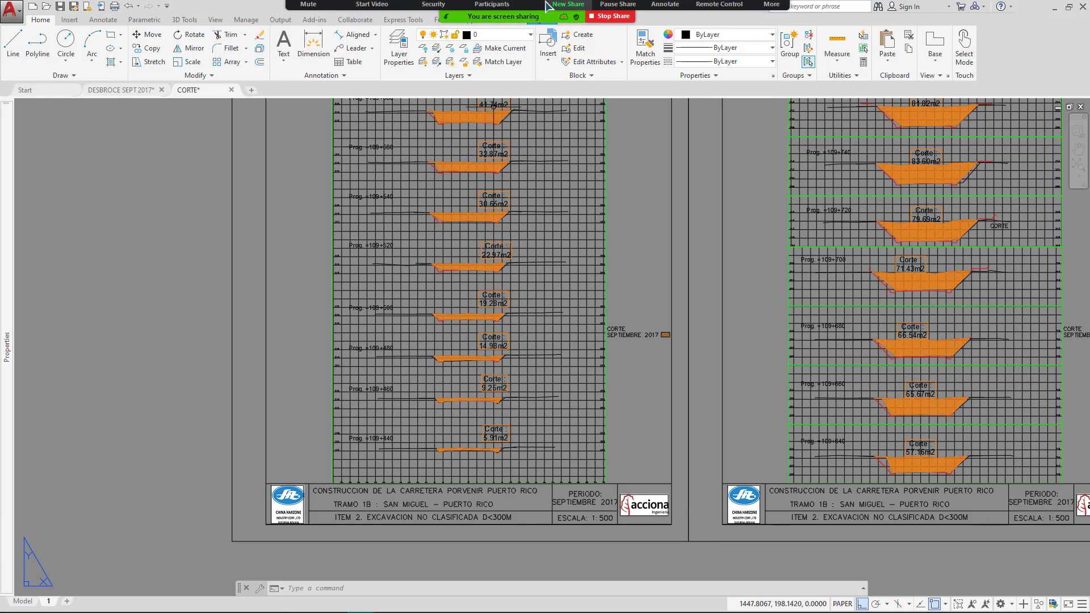
# Share the item 2 excavation workbook again and highlight the BPL 1 observation and the over-excavation and Exc Bajio observations down to 132+485.
pyautogui.click(568, 5)
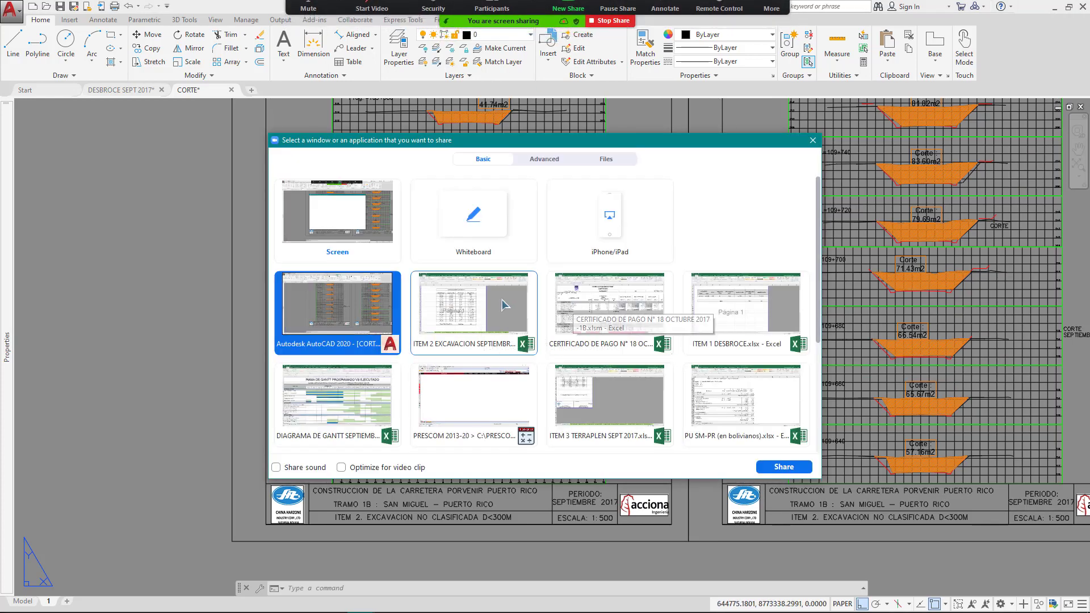
pyautogui.doubleClick(483, 324)
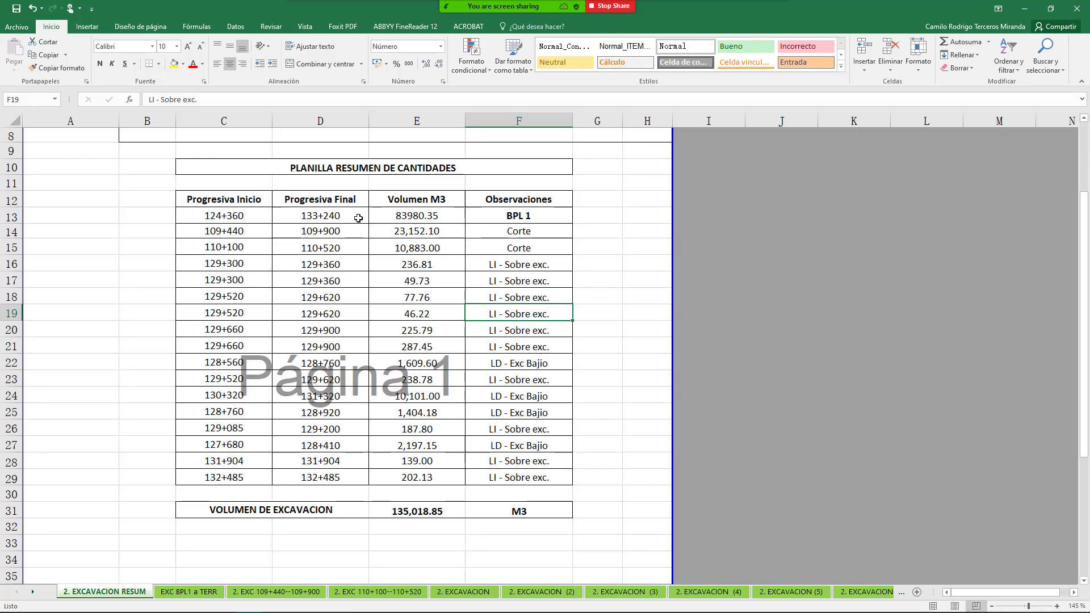
pyautogui.click(496, 219)
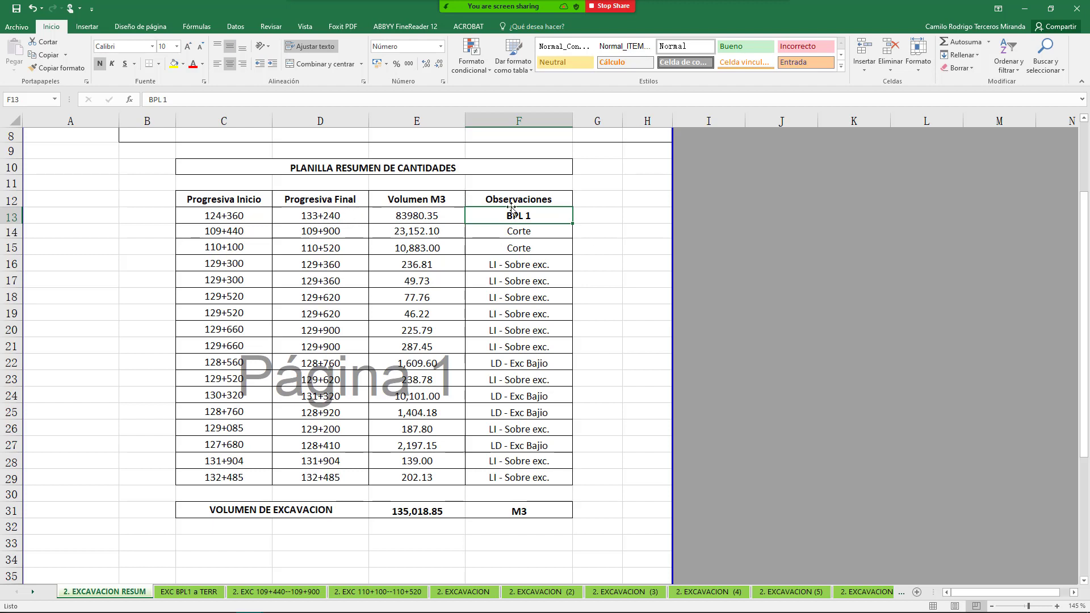
pyautogui.moveTo(529, 228); pyautogui.dragTo(541, 416)
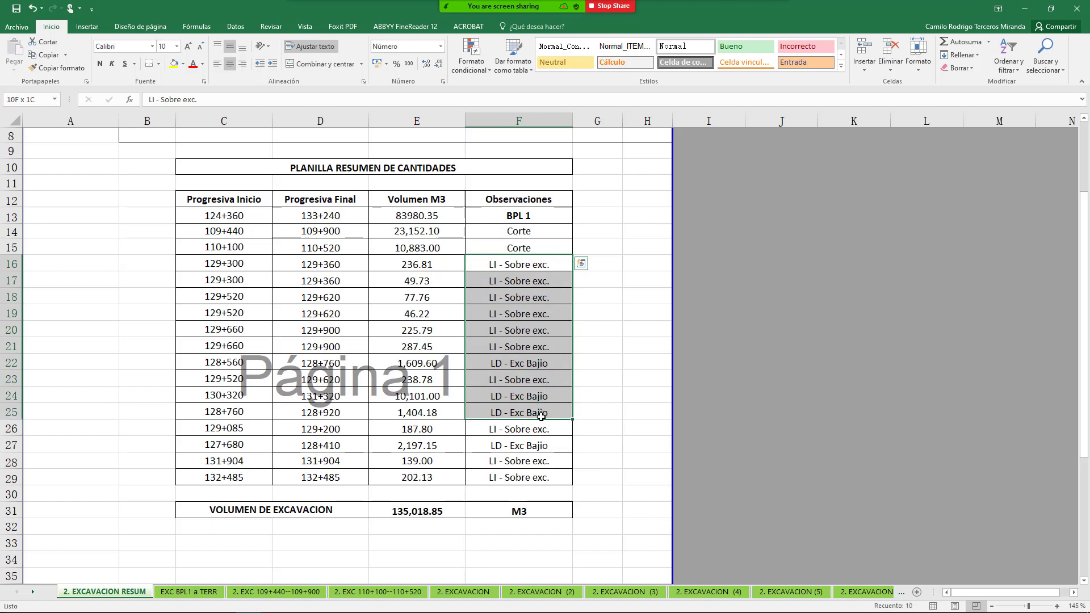
pyautogui.moveTo(536, 363); pyautogui.dragTo(531, 461)
pyautogui.moveTo(544, 264); pyautogui.dragTo(543, 469)
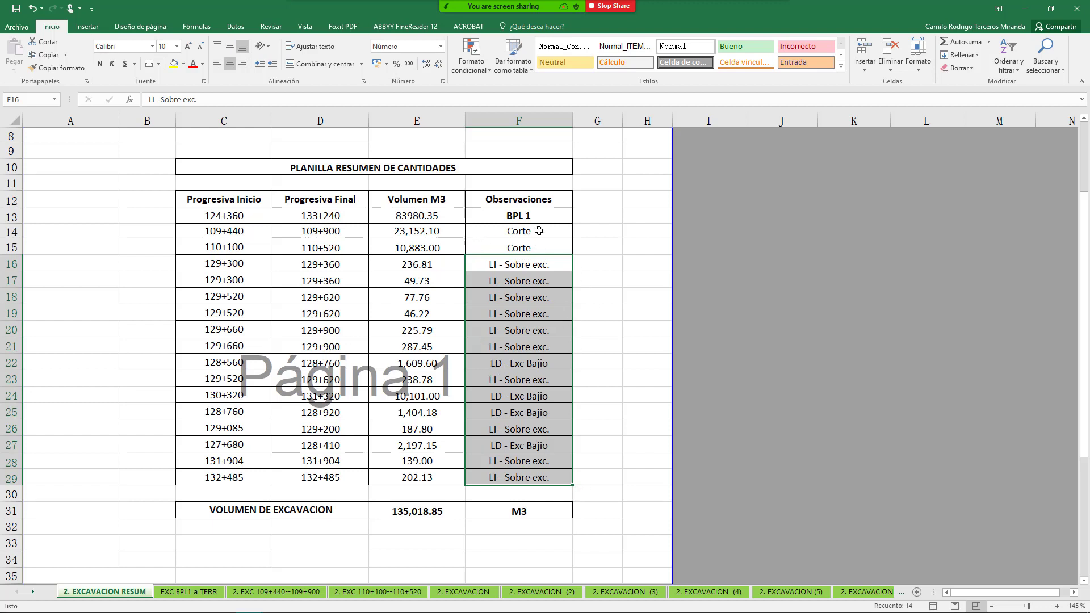
# Highlight the two Corte observations for stretches 109+440 and 110+100, and share the AutoCAD cut drawing in the meeting.
pyautogui.moveTo(538, 231); pyautogui.dragTo(539, 248)
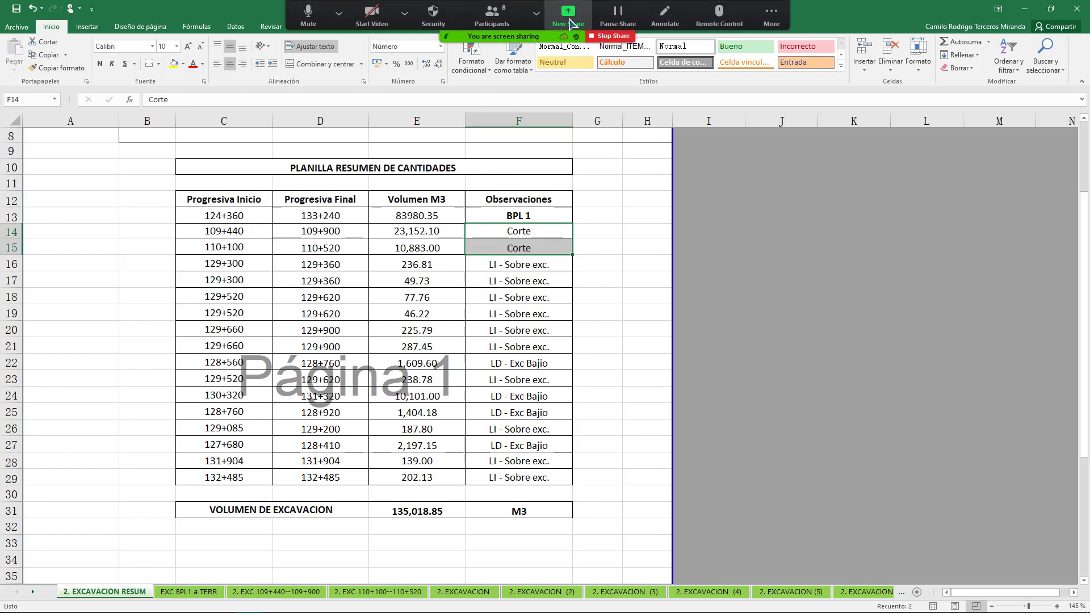
pyautogui.click(568, 8)
pyautogui.click(478, 320)
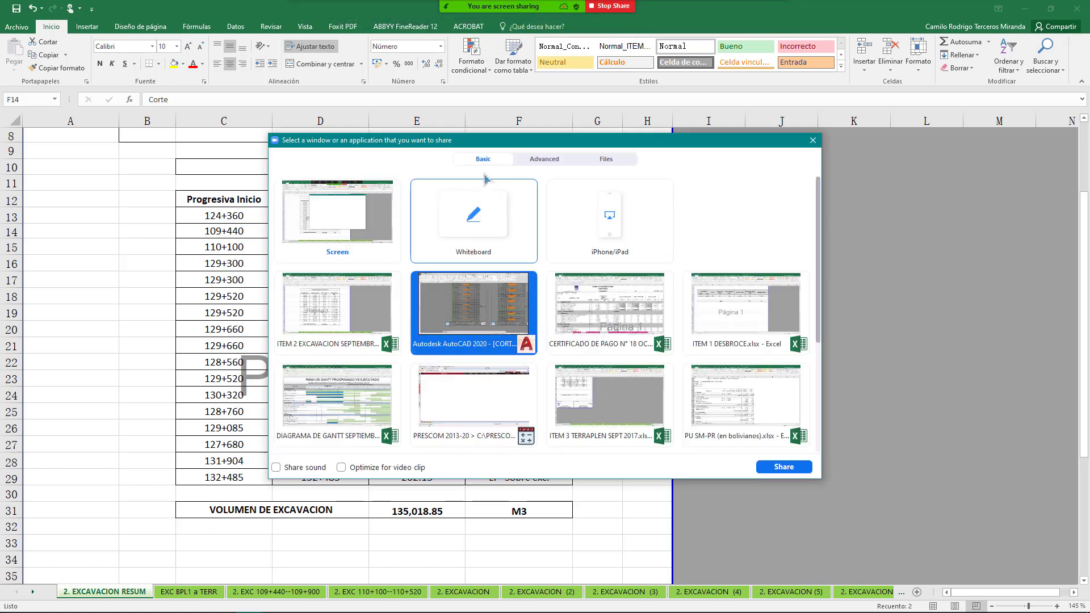
pyautogui.moveTo(500, 141); pyautogui.dragTo(601, 99)
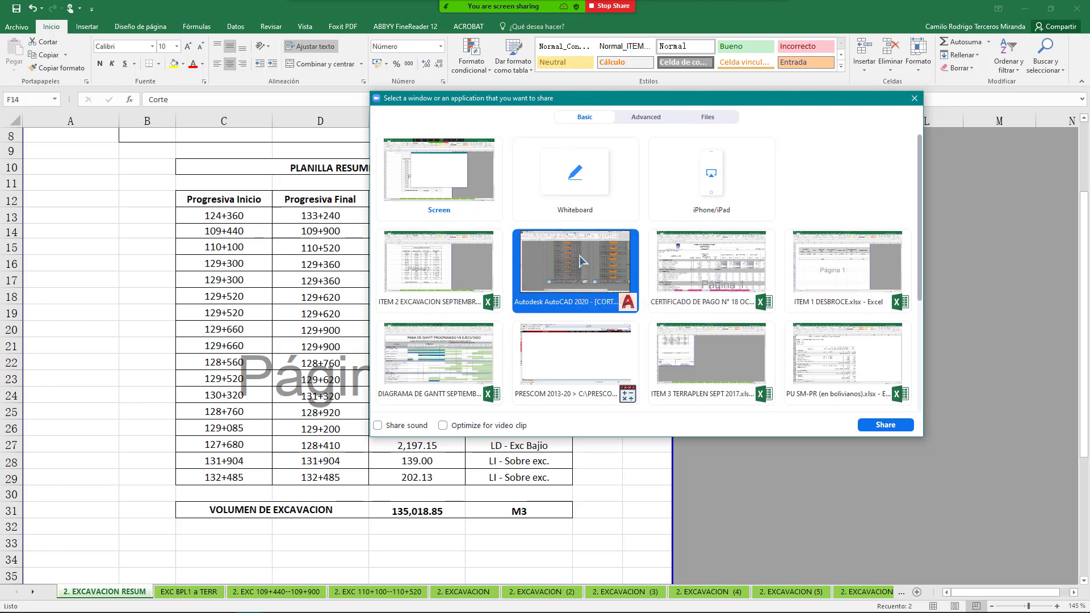
pyautogui.click(885, 425)
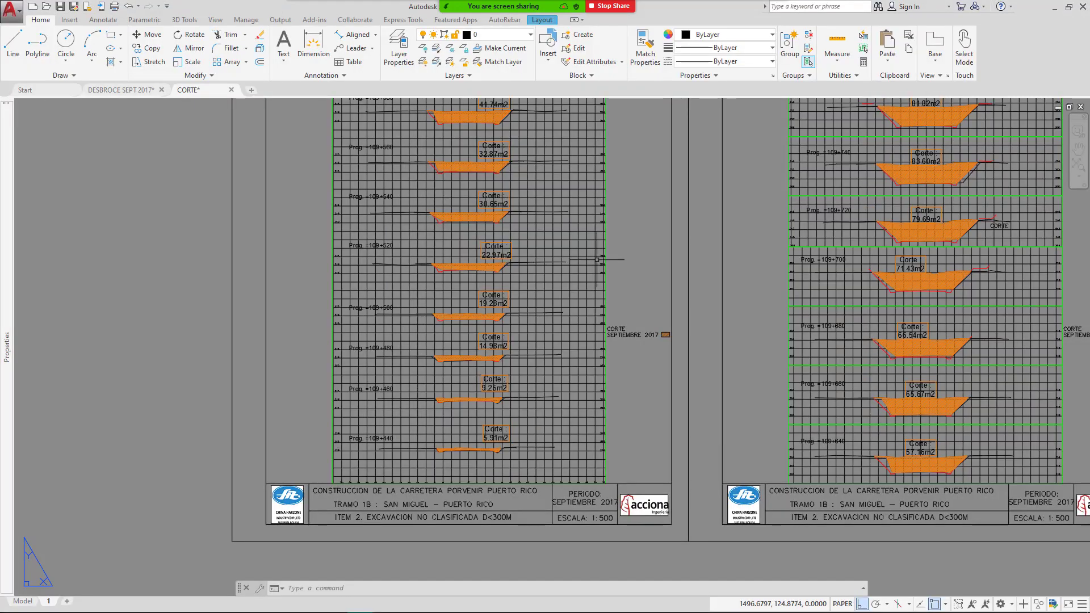
# Examine the September 2017 cut cross-sections on the first item 2 sheets, with a close look at Prog. 109+640.
pyautogui.scroll(4, 386, 456)
pyautogui.scroll(-6, 347, 415)
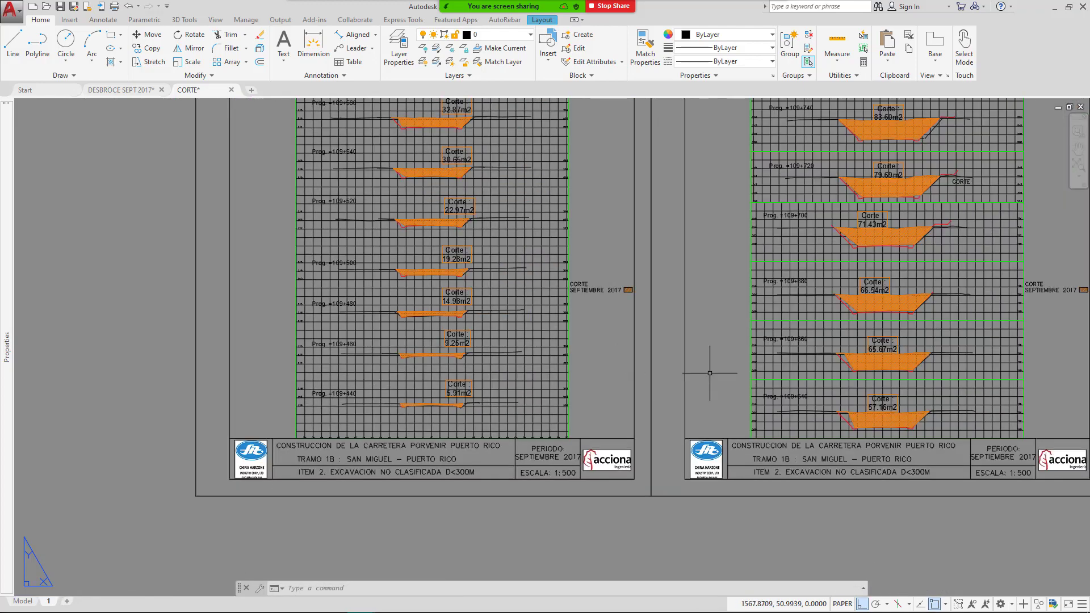
pyautogui.moveTo(832, 395); pyautogui.dragTo(419, 371)
pyautogui.scroll(4, 386, 391)
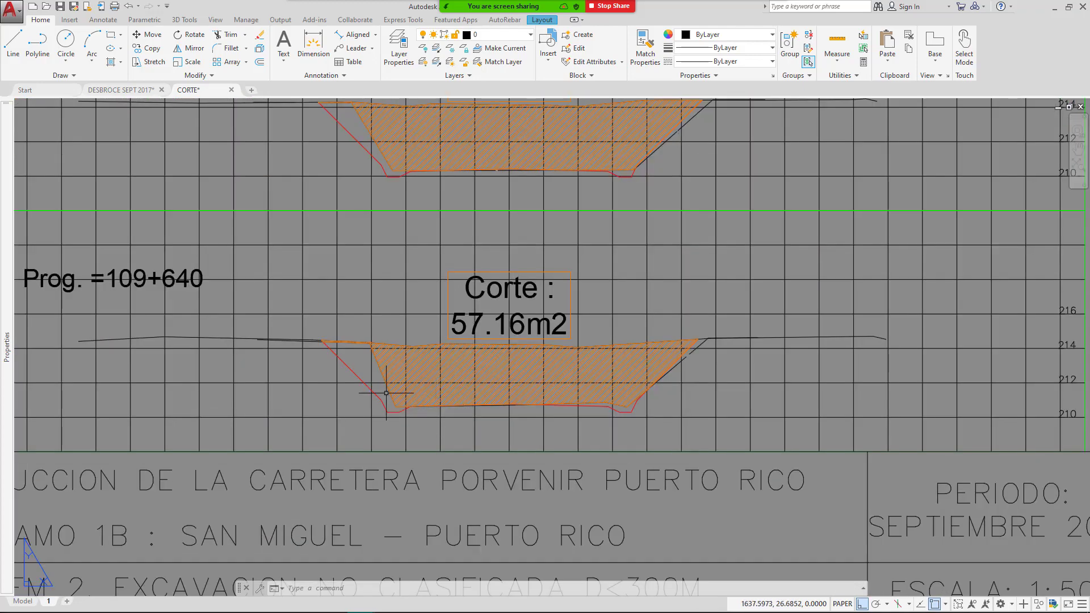
pyautogui.scroll(-7, 375, 392)
pyautogui.moveTo(767, 380); pyautogui.dragTo(355, 406)
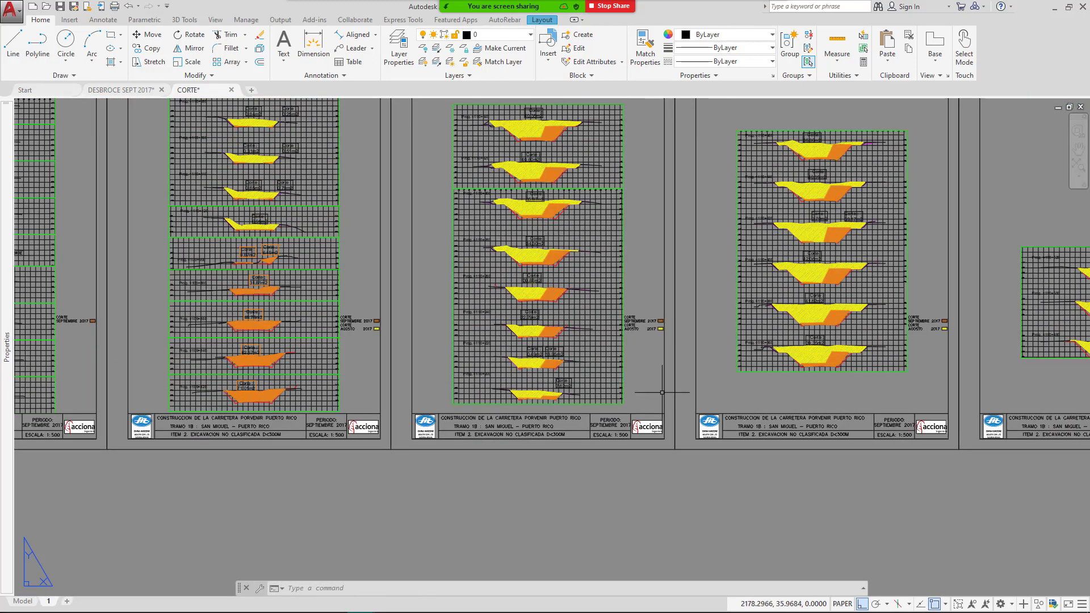
# Compare the September and August 2017 cut areas in the cross-sections from Prog. 109+820 through the last item 2 sheet.
pyautogui.scroll(6, 254, 293)
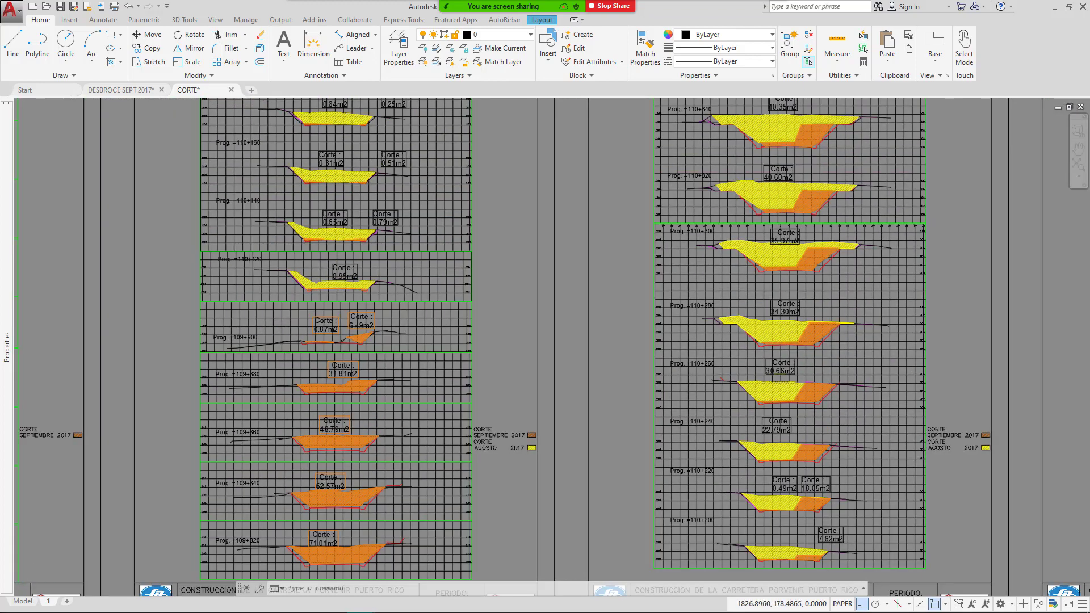
pyautogui.scroll(-7, 254, 293)
pyautogui.scroll(3, 535, 494)
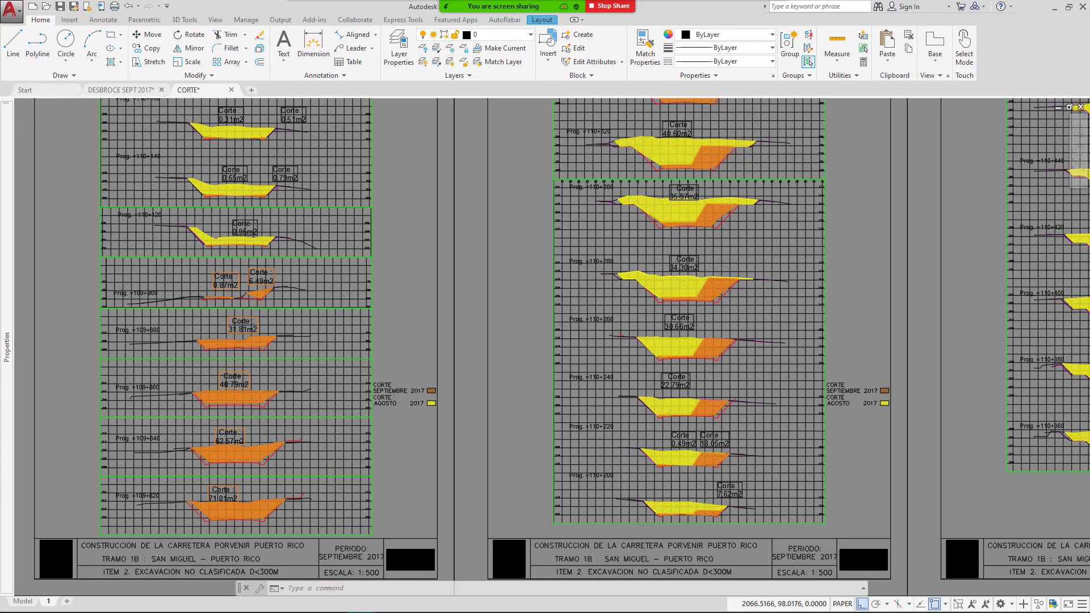
pyautogui.scroll(3, 535, 494)
pyautogui.scroll(-8, 535, 494)
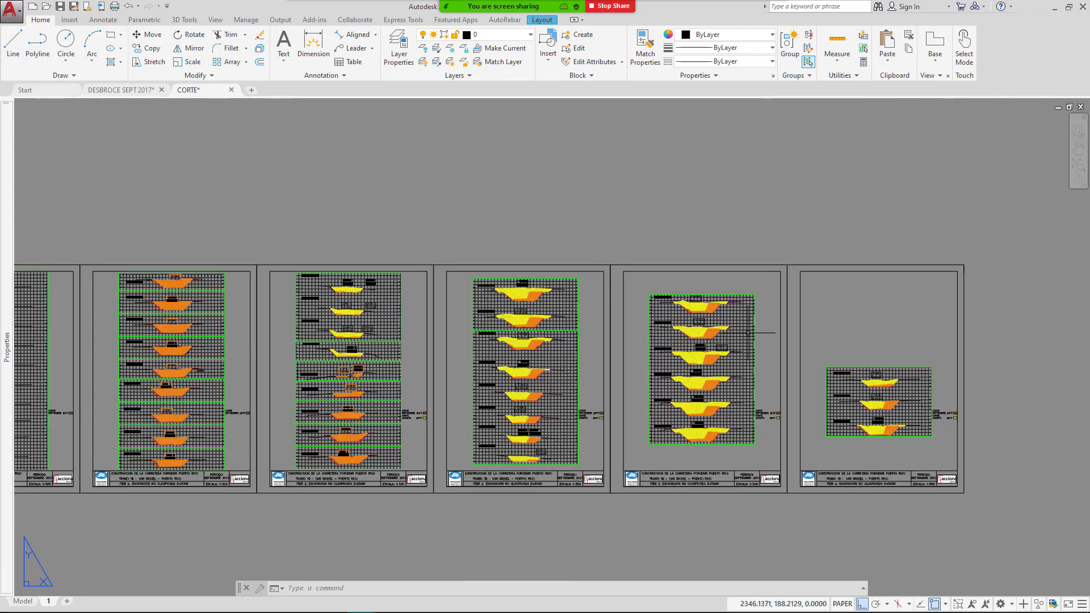
pyautogui.scroll(2, 736, 452)
pyautogui.scroll(5, 736, 452)
pyautogui.scroll(-7, 540, 389)
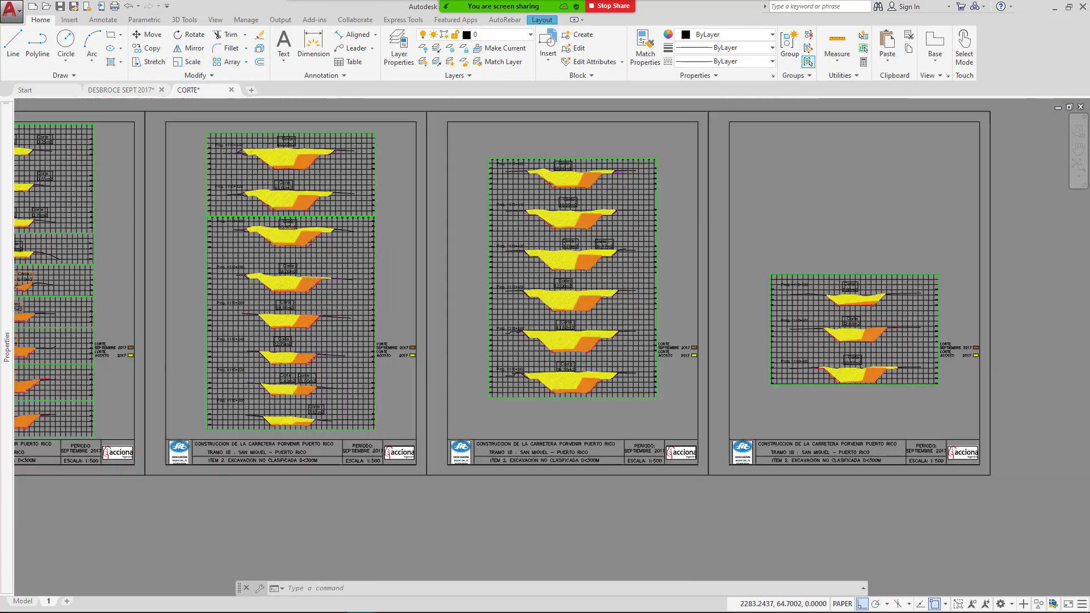
# Review the layout sheets of excavation cross-sections, from the last sheet back to the first.
pyautogui.scroll(5, 738, 367)
pyautogui.scroll(-6, 732, 366)
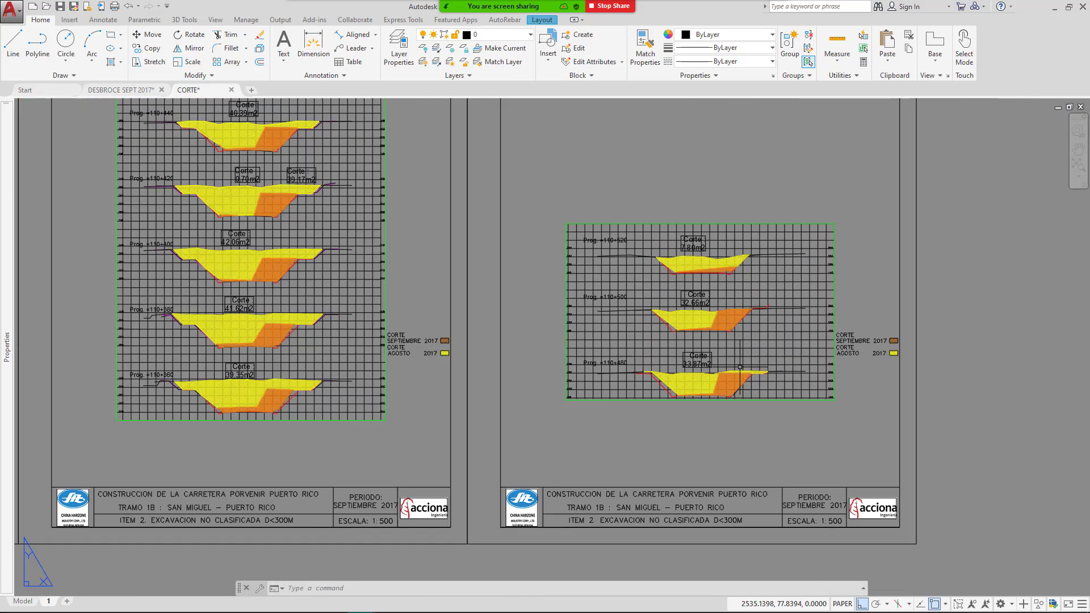
pyautogui.moveTo(426, 350); pyautogui.dragTo(786, 401)
pyautogui.moveTo(318, 305); pyautogui.dragTo(727, 306)
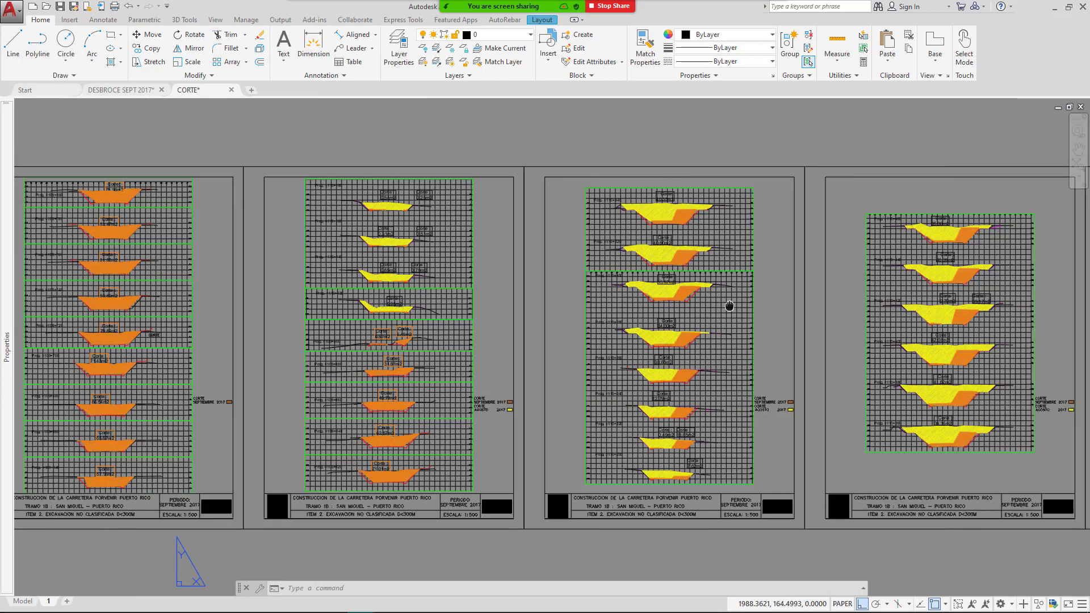
pyautogui.moveTo(589, 322); pyautogui.dragTo(878, 308)
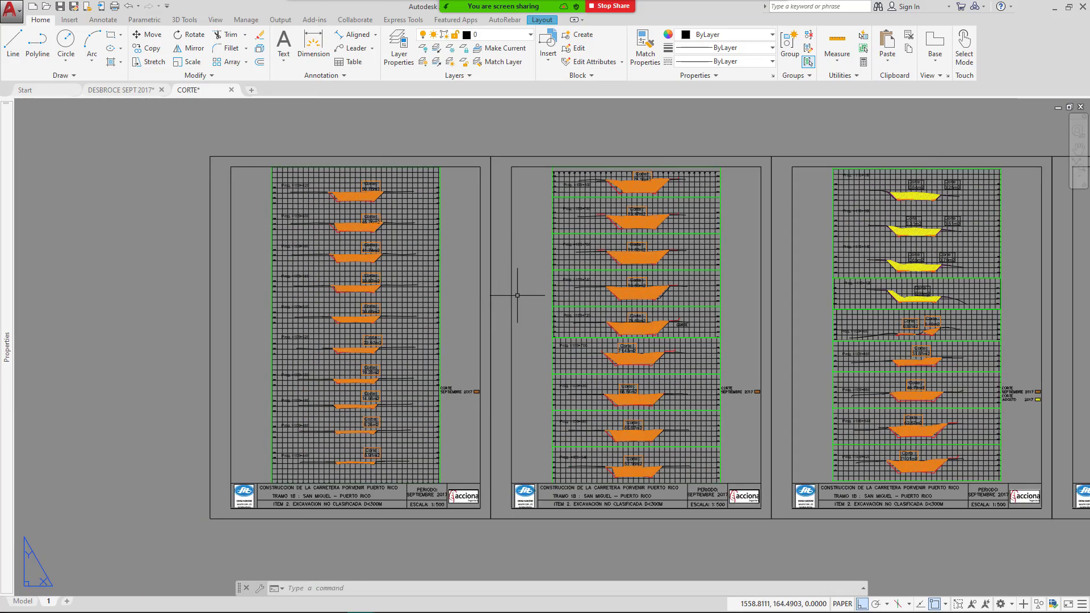
pyautogui.scroll(-2, 736, 274)
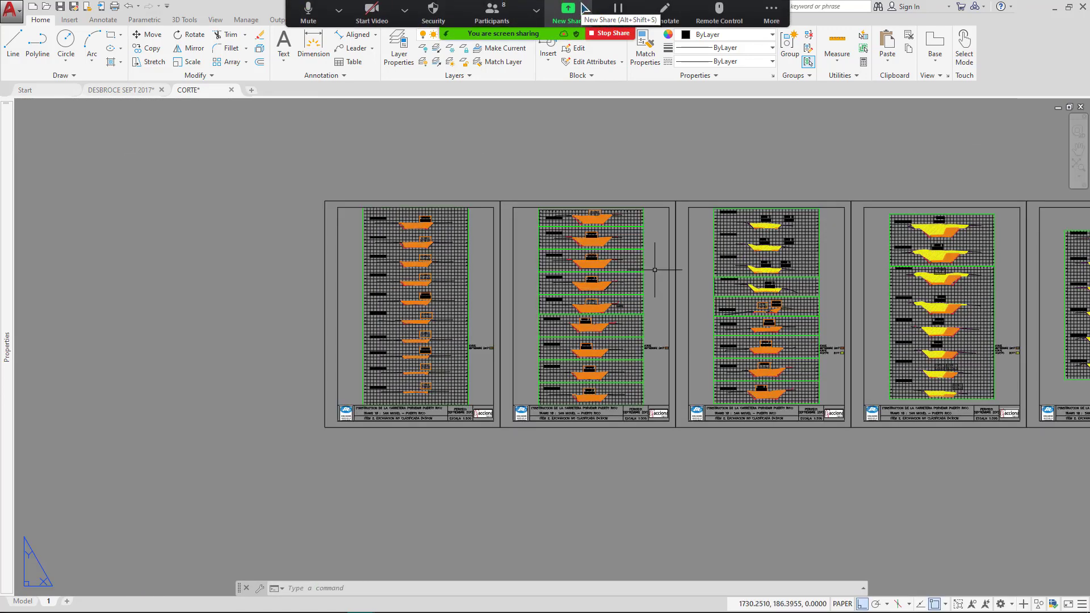
# Switch to the Excel excavation summary and select the start and end stations of the 109+440 to 109+900 cut row.
pyautogui.click(568, 16)
pyautogui.doubleClick(483, 315)
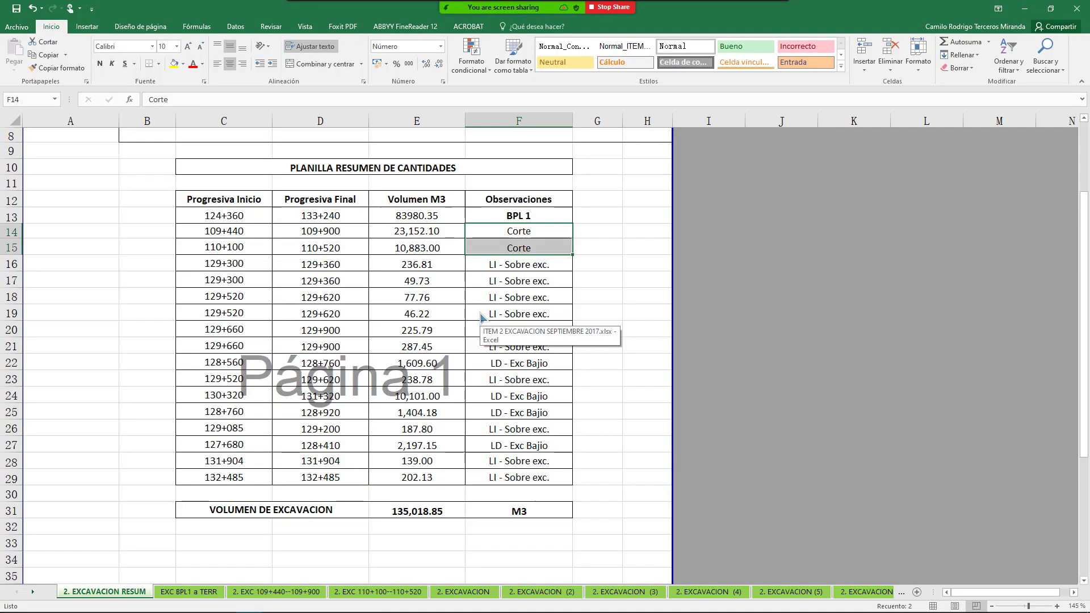
pyautogui.click(319, 249)
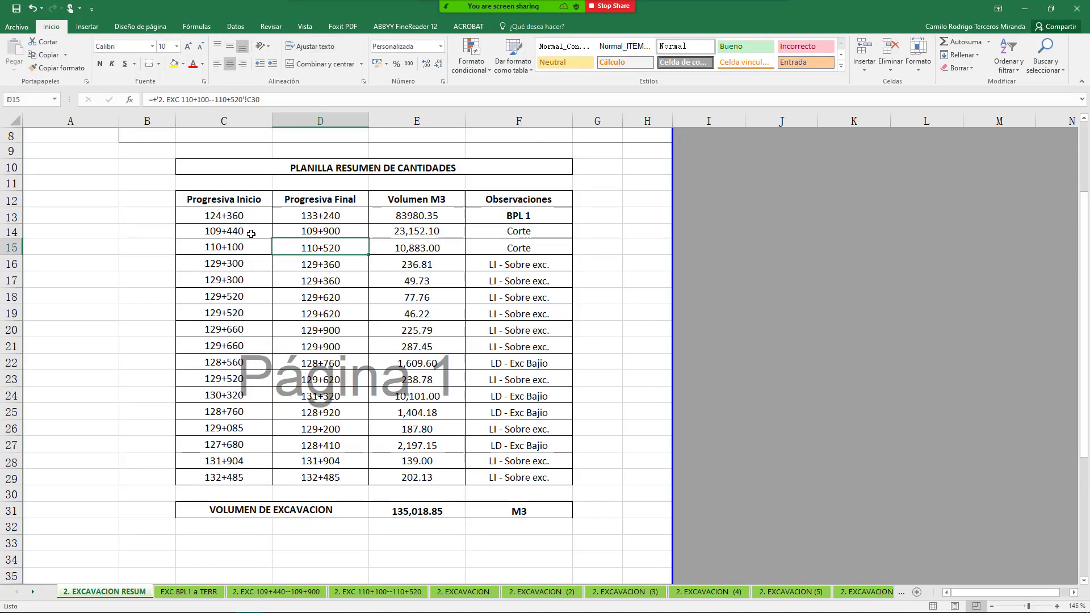
pyautogui.moveTo(237, 231); pyautogui.dragTo(318, 233)
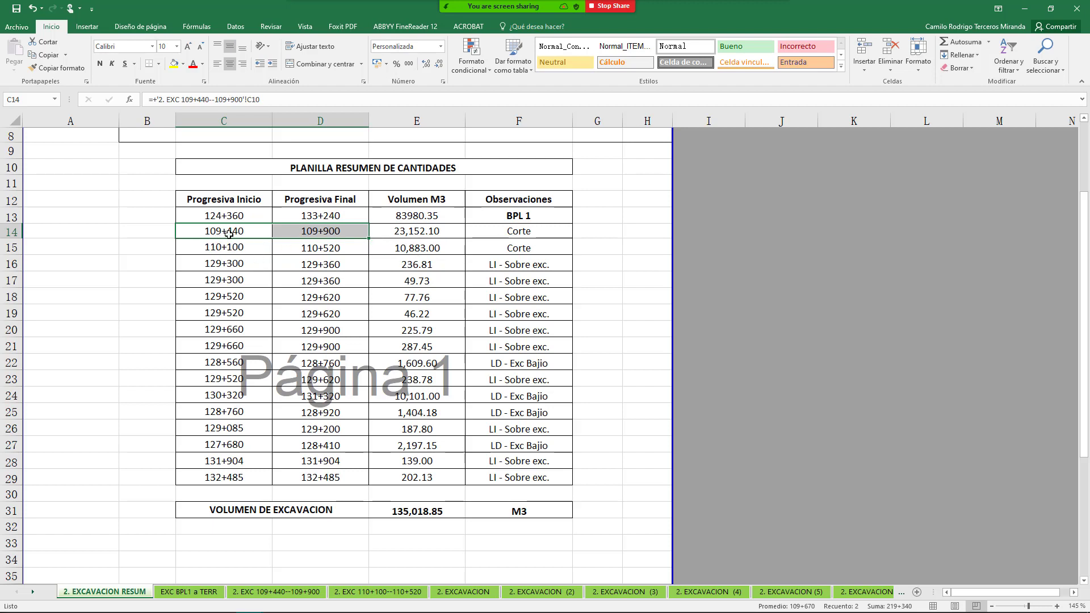
# Switch back to the CORTE drawing in AutoCAD and examine the cut section at station 109+820 on the third sheet.
pyautogui.moveTo(503, 7)
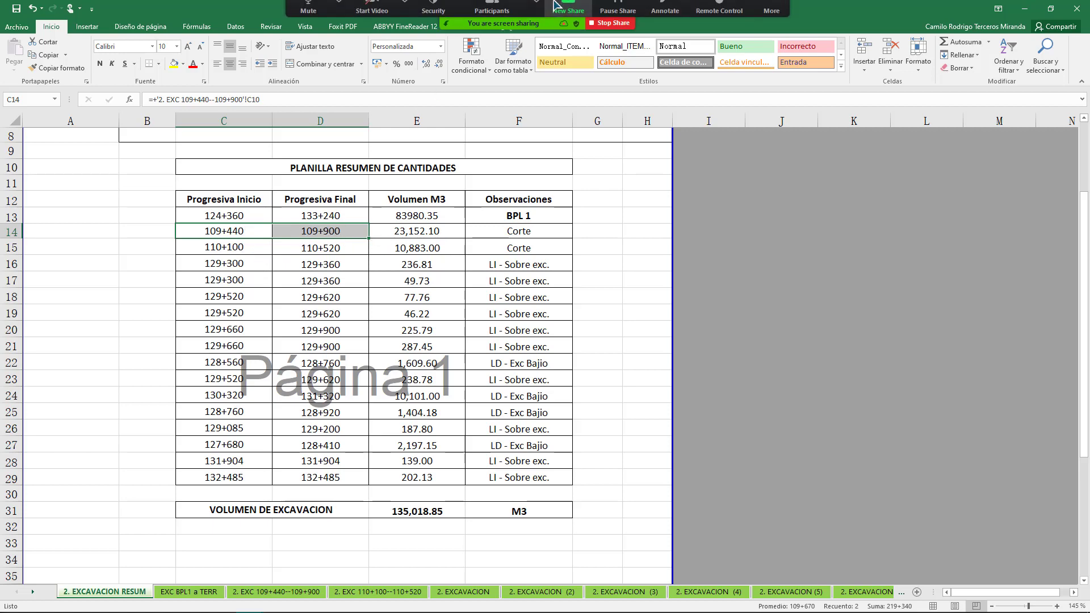
pyautogui.click(568, 16)
pyautogui.doubleClick(470, 318)
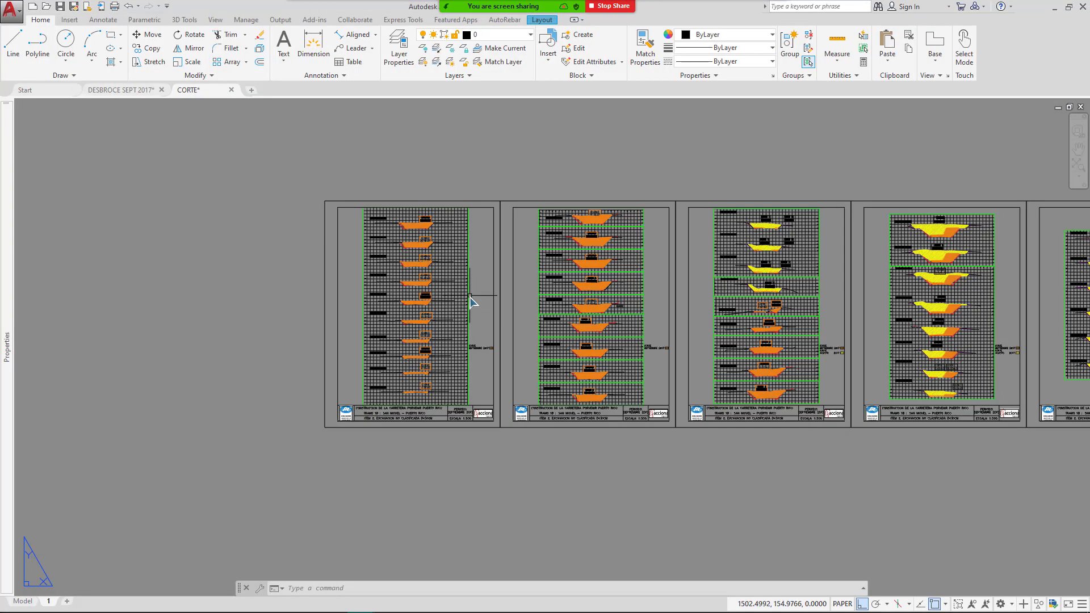
pyautogui.scroll(4, 592, 401)
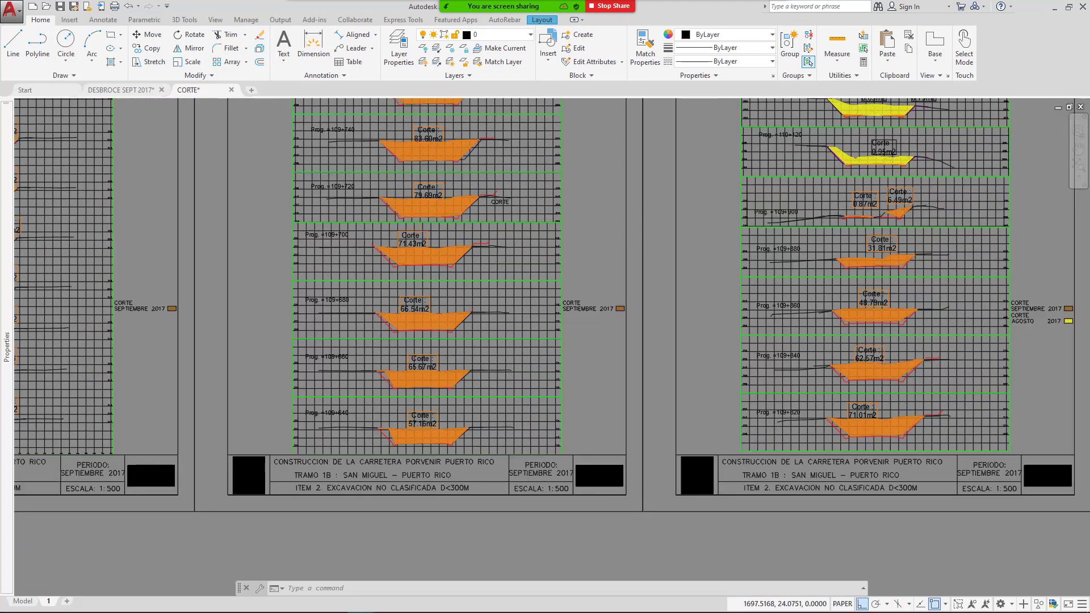
pyautogui.scroll(5, 903, 457)
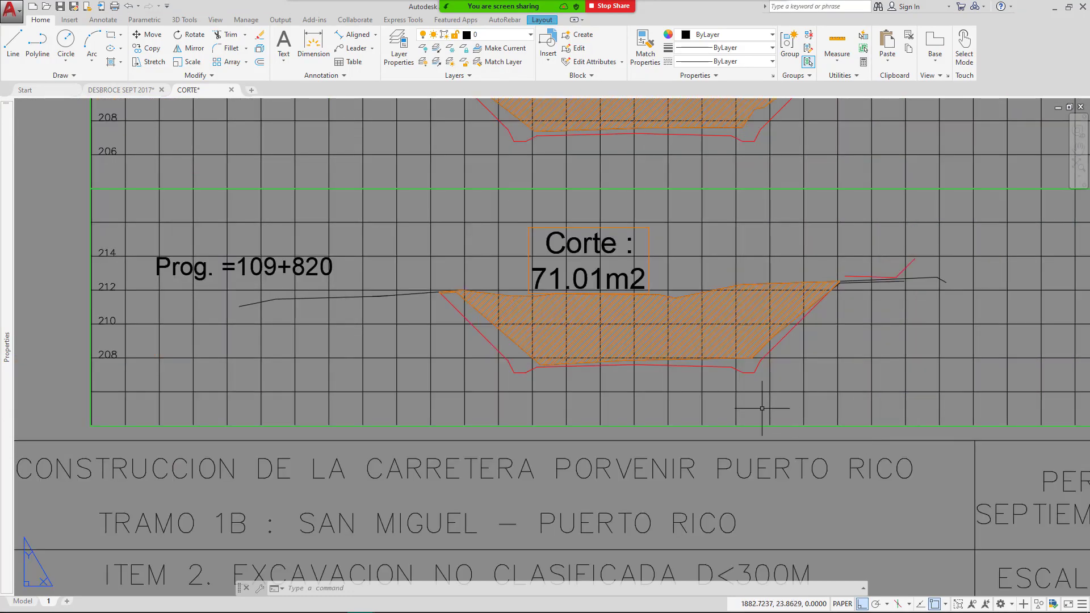
pyautogui.scroll(-7, 755, 406)
pyautogui.moveTo(277, 386); pyautogui.dragTo(413, 407)
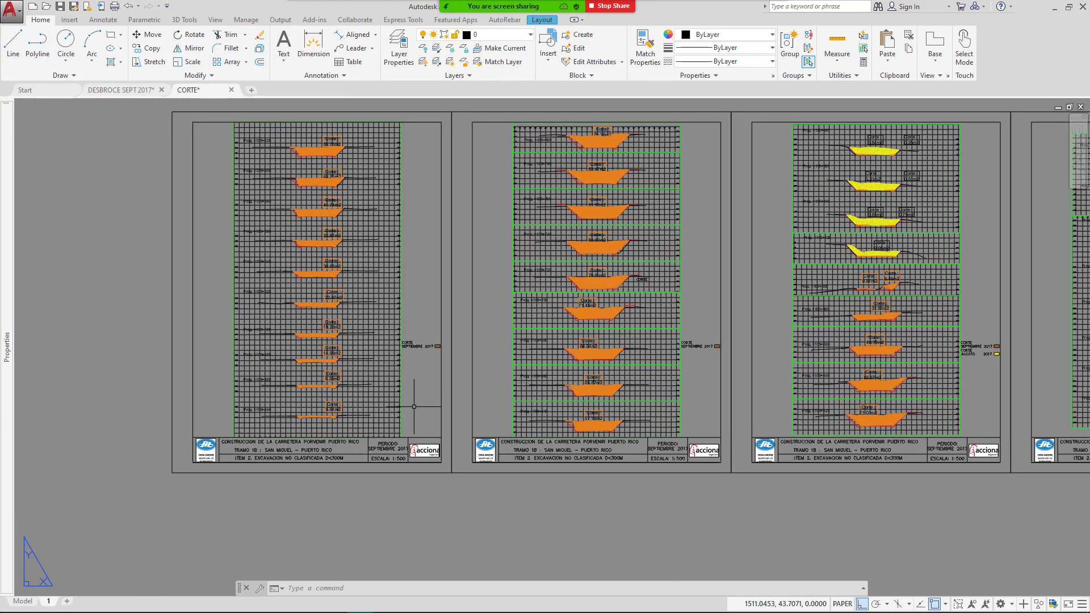
# Examine the cut sections at stations 109+440 and 109+460 on the first sheet.
pyautogui.scroll(4, 413, 406)
pyautogui.moveTo(179, 394); pyautogui.dragTo(495, 378)
pyautogui.scroll(4, 301, 351)
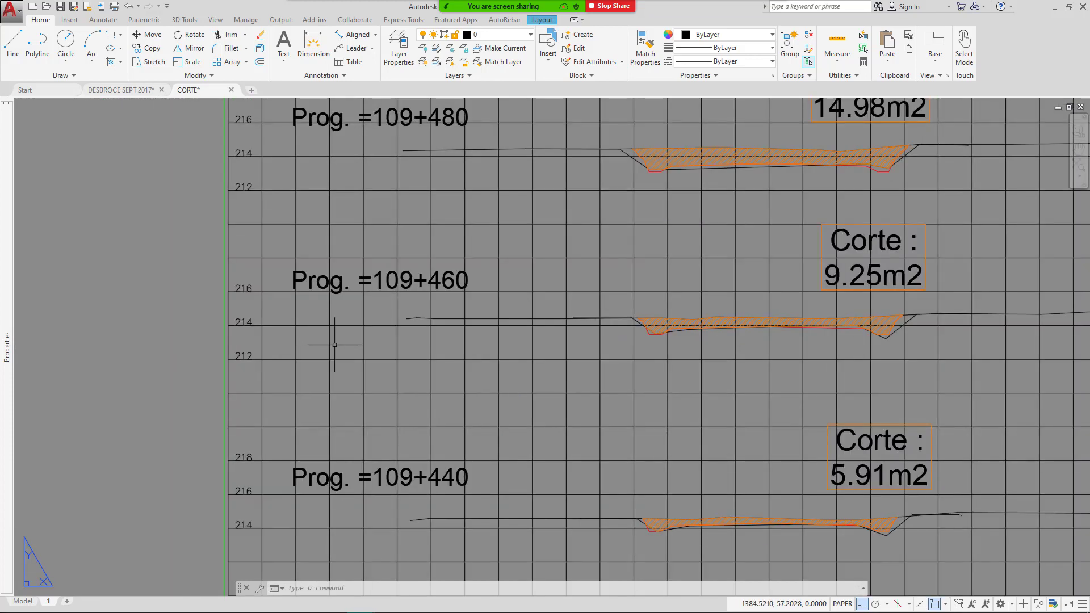
pyautogui.scroll(-4, 348, 353)
pyautogui.scroll(4, 481, 434)
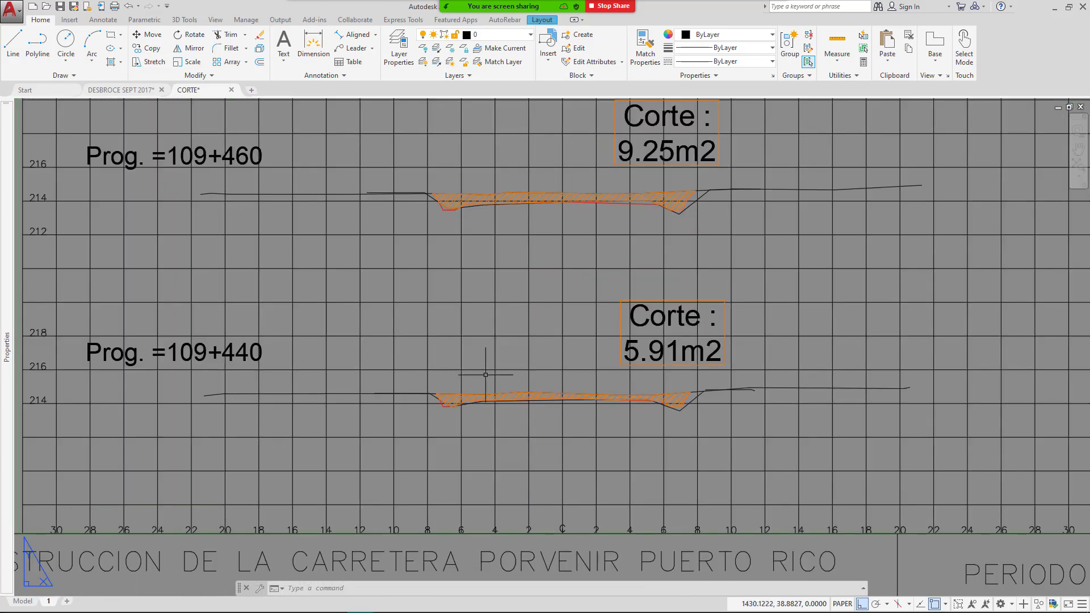
pyautogui.scroll(-6, 440, 381)
pyautogui.moveTo(750, 428); pyautogui.dragTo(524, 413)
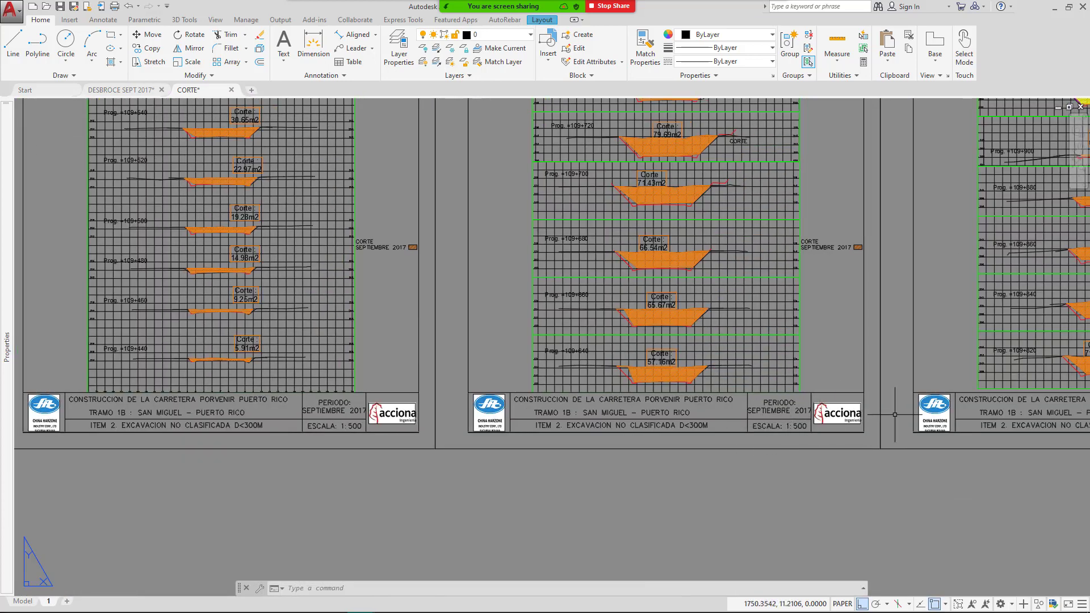
# Examine the cut sections up to station 109+900 on the second and third sheets.
pyautogui.moveTo(796, 426); pyautogui.dragTo(578, 429)
pyautogui.scroll(-1, 938, 373)
pyautogui.scroll(4, 680, 255)
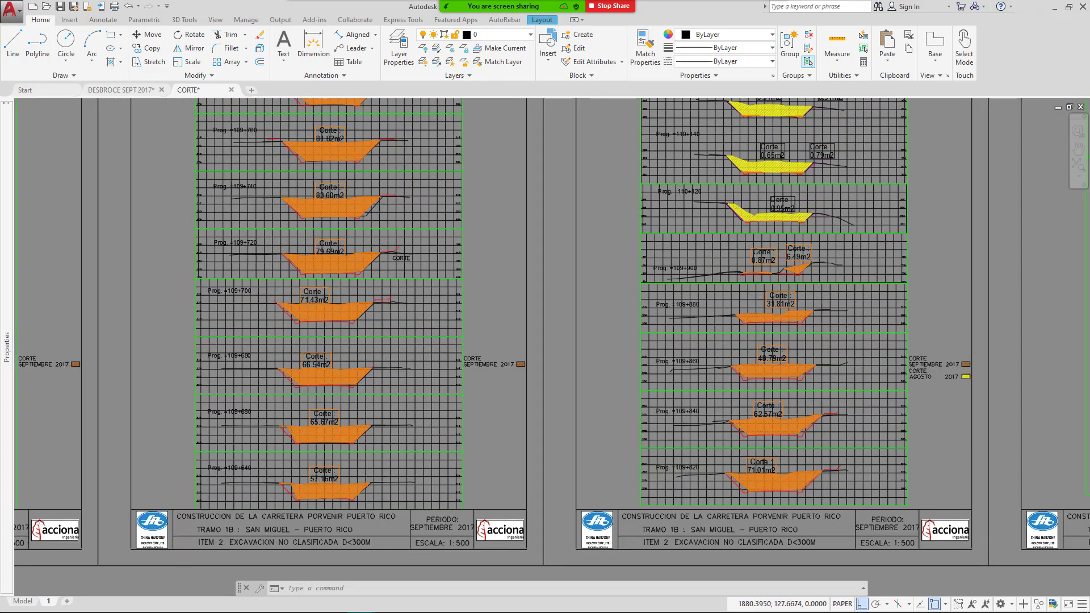
pyautogui.scroll(-5, 782, 239)
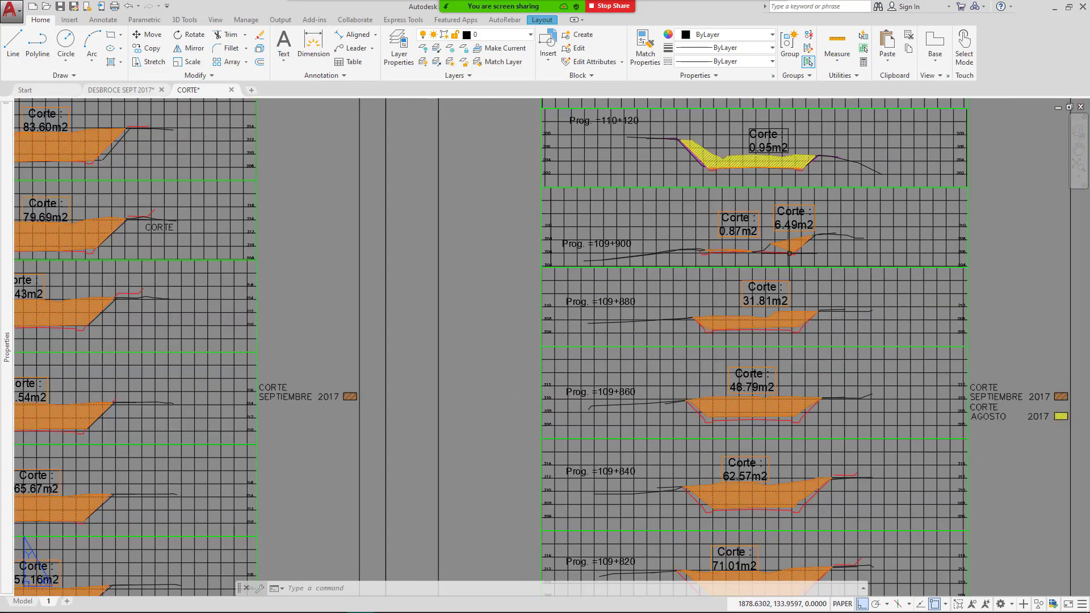
pyautogui.moveTo(642, 296); pyautogui.dragTo(693, 391)
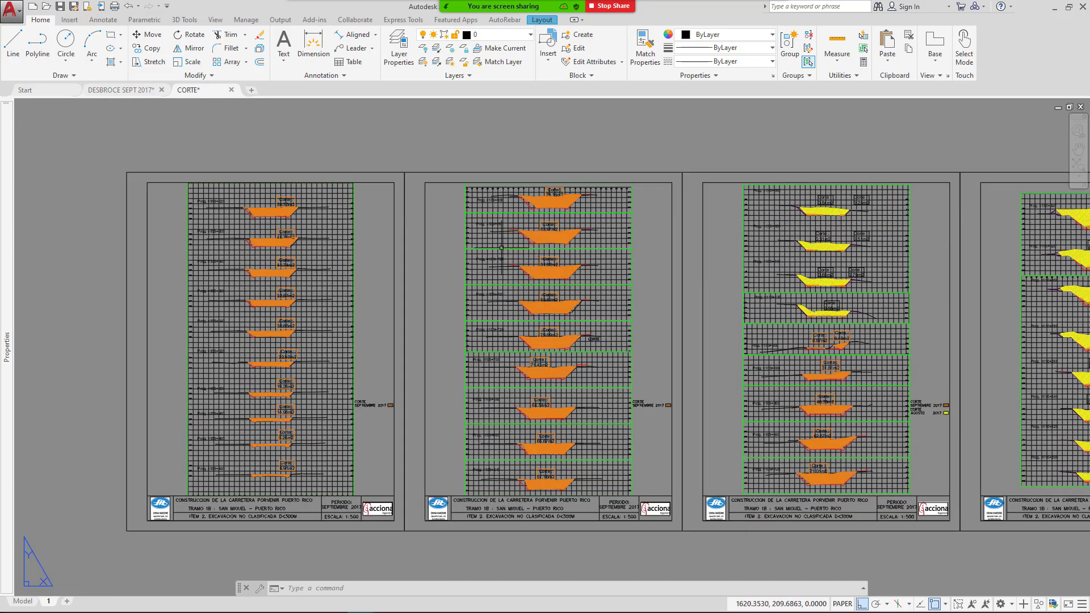
# Examine the second sheet's cut sections from station 109+800 down to 109+640.
pyautogui.scroll(5, 553, 190)
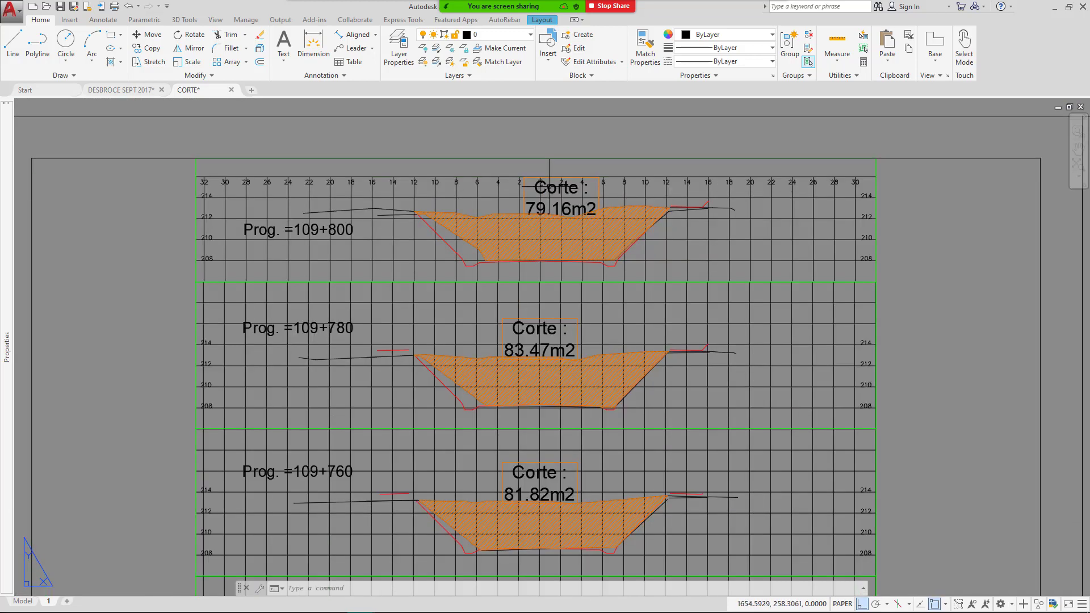
pyautogui.scroll(-4, 582, 248)
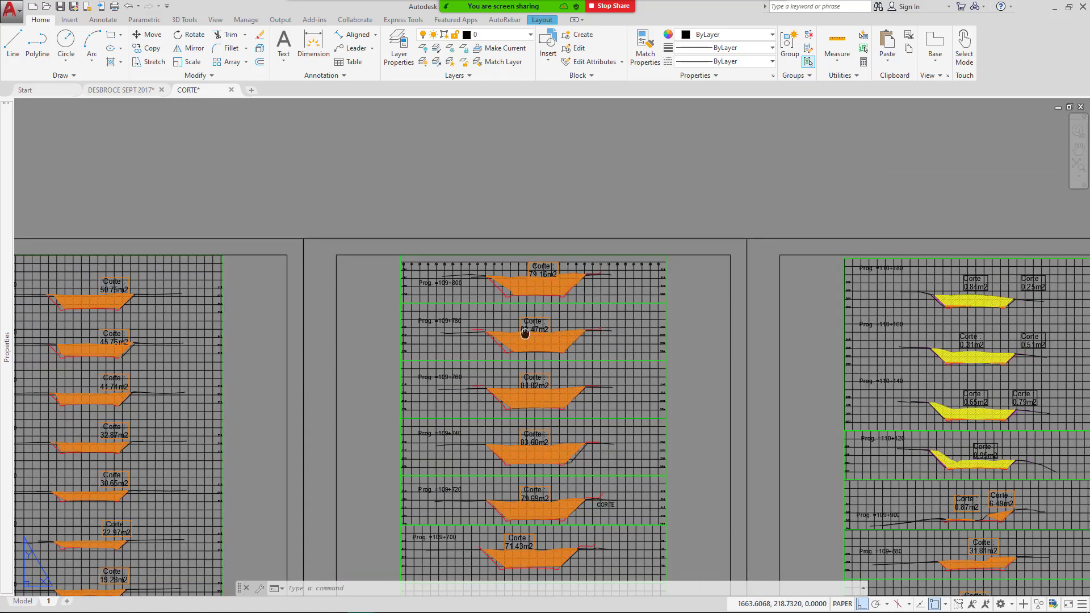
pyautogui.moveTo(628, 451); pyautogui.dragTo(590, 352)
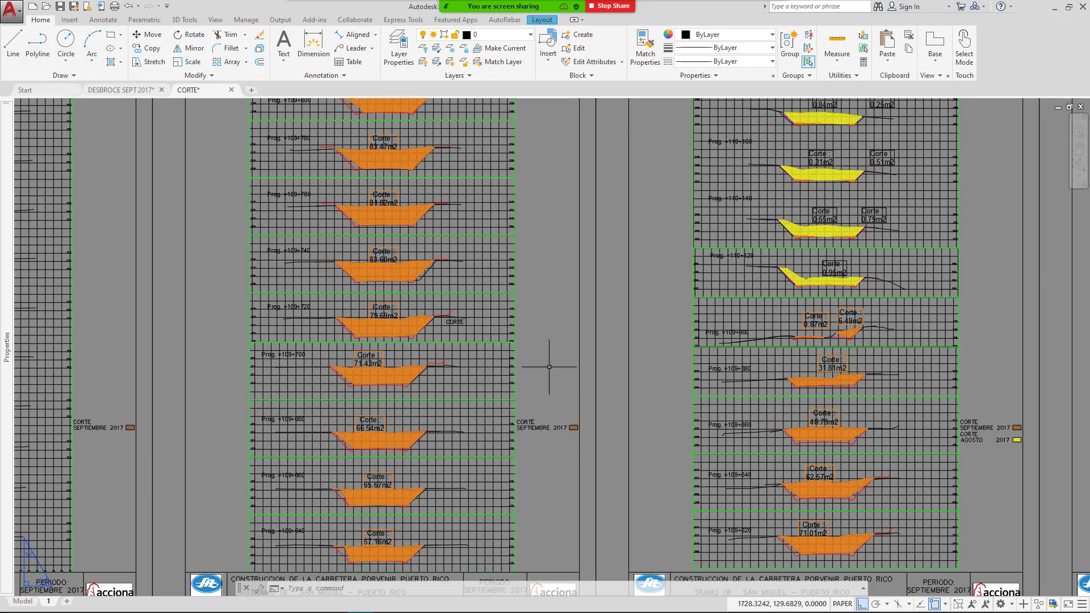
pyautogui.scroll(-8, 549, 367)
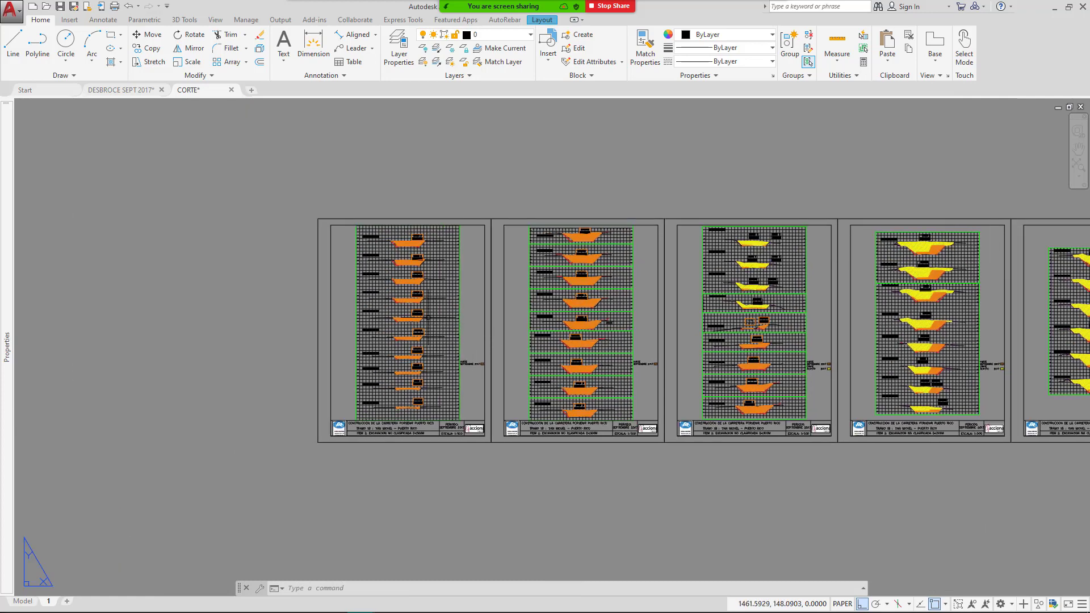
# Inspect the section at station 109+620, comparing the left edge of the hatched cut area with the red design slope.
pyautogui.scroll(5, 376, 273)
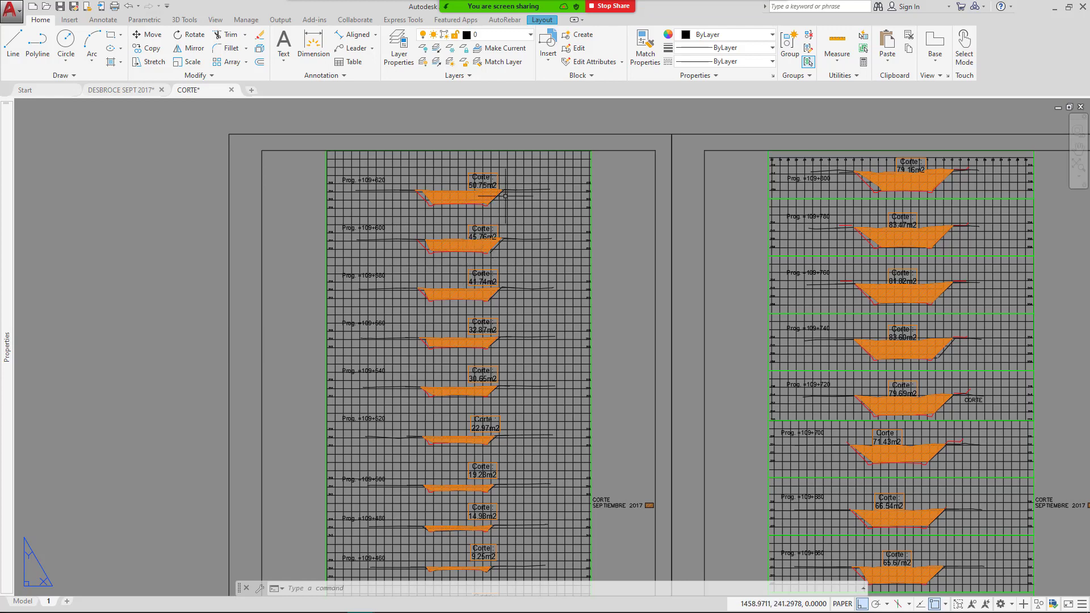
pyautogui.scroll(3, 426, 201)
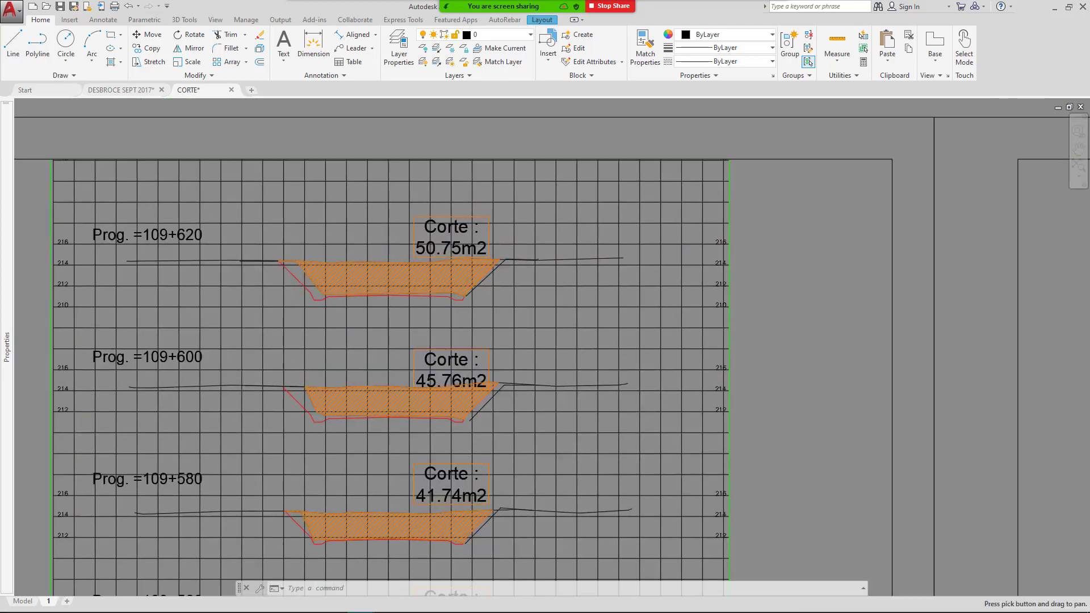
pyautogui.scroll(3, 374, 254)
pyautogui.scroll(-2, 397, 278)
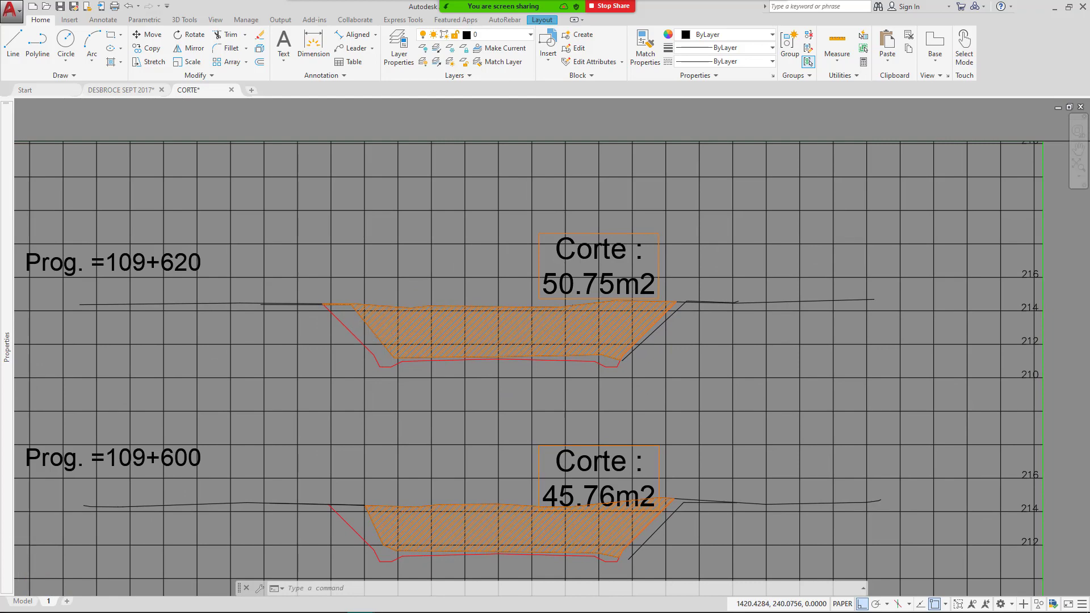
pyautogui.scroll(3, 425, 364)
pyautogui.moveTo(364, 396); pyautogui.dragTo(501, 403)
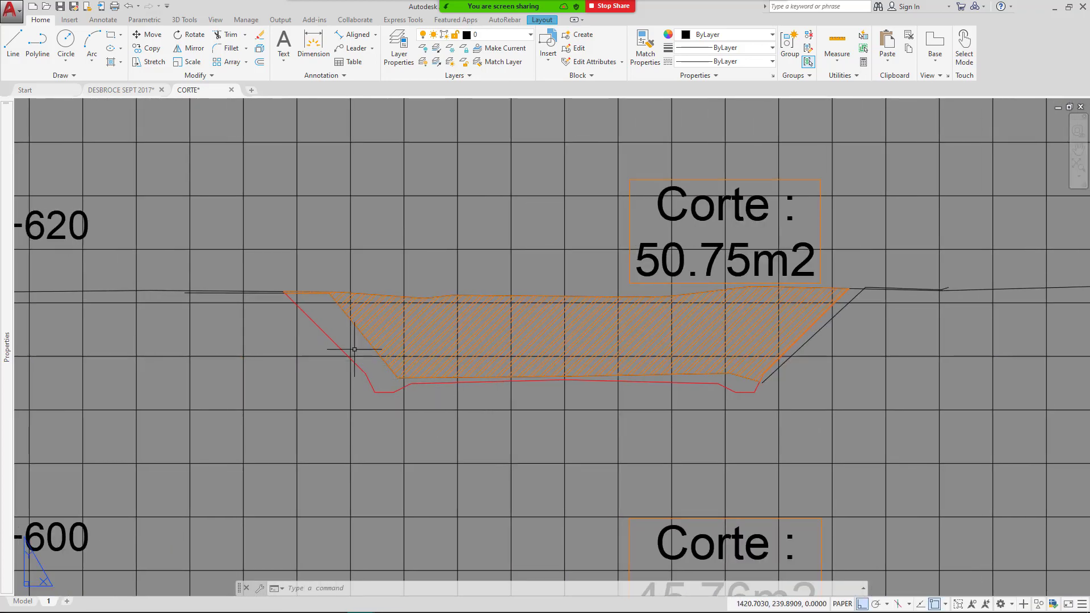
pyautogui.moveTo(433, 381); pyautogui.dragTo(369, 370)
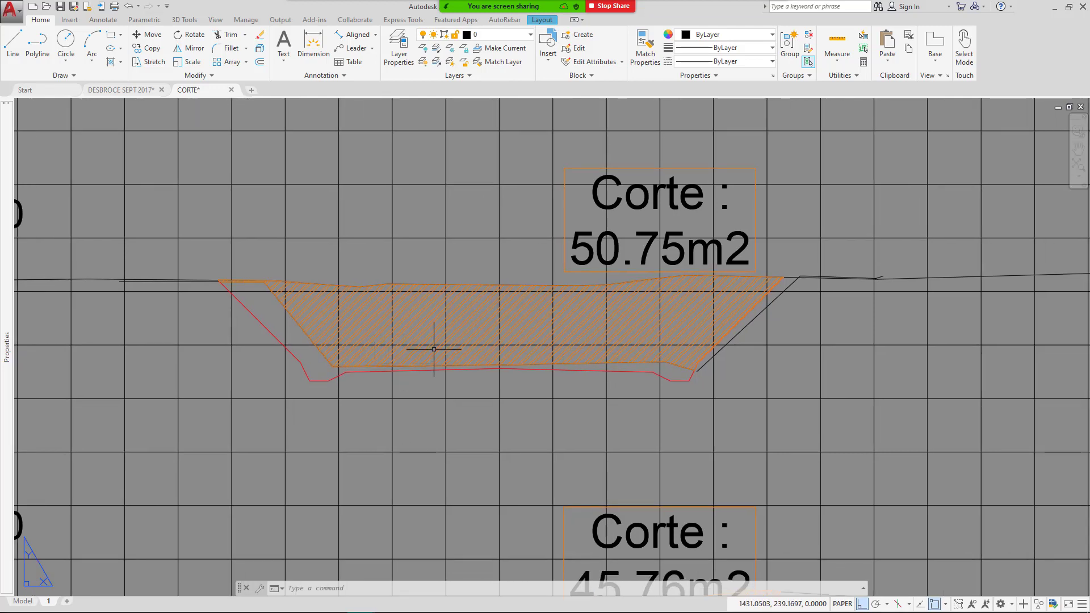
pyautogui.scroll(4, 272, 315)
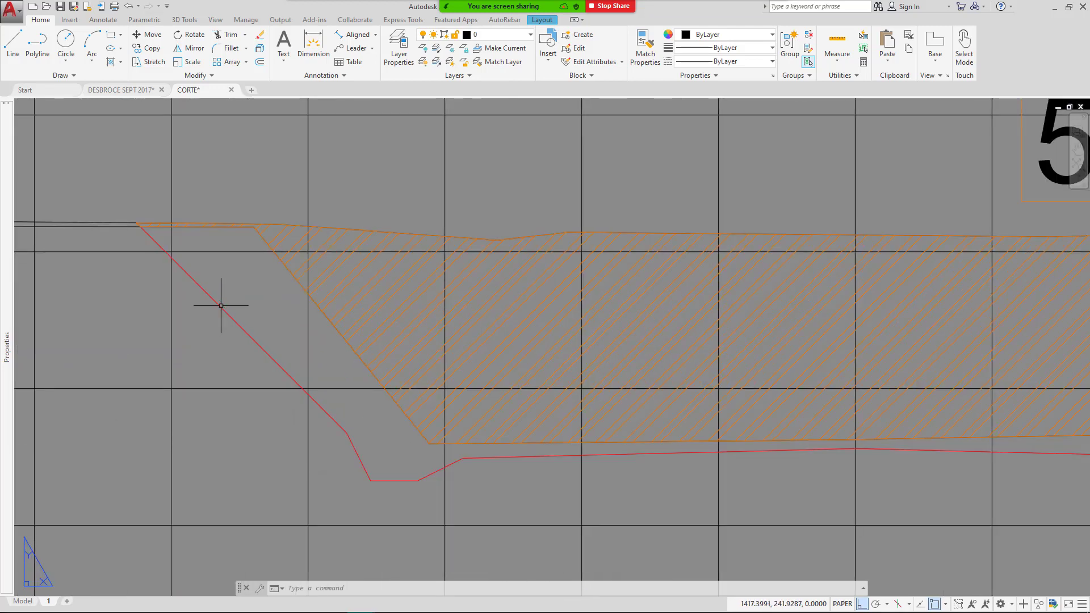
pyautogui.click(201, 294)
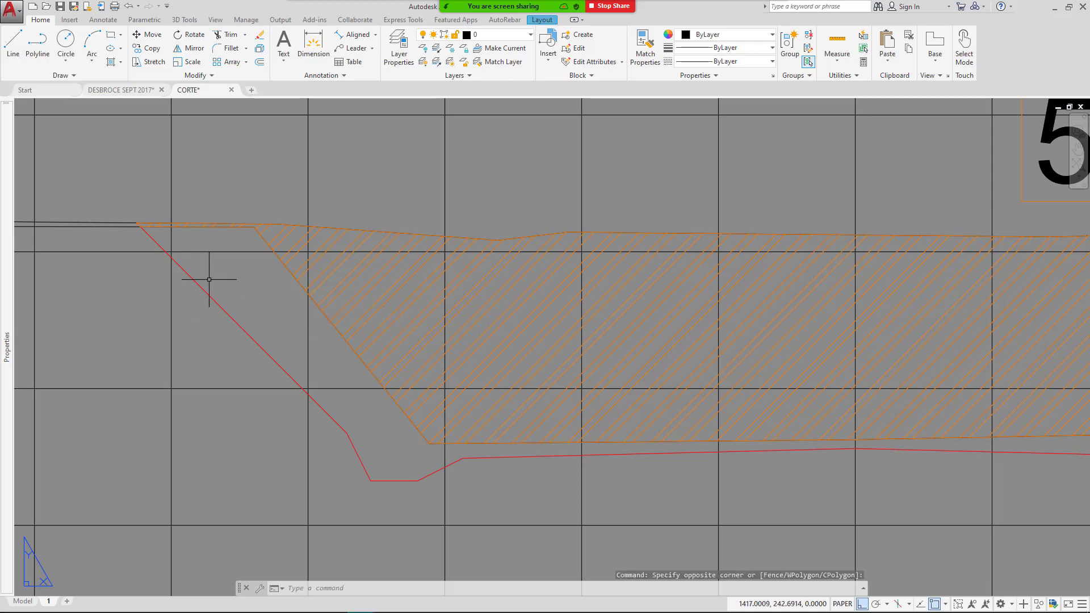
# Compare the base, ditches and both side slopes of the 109+620 hatched cut with the red design profile.
pyautogui.scroll(-4, 187, 278)
pyautogui.scroll(1, 301, 351)
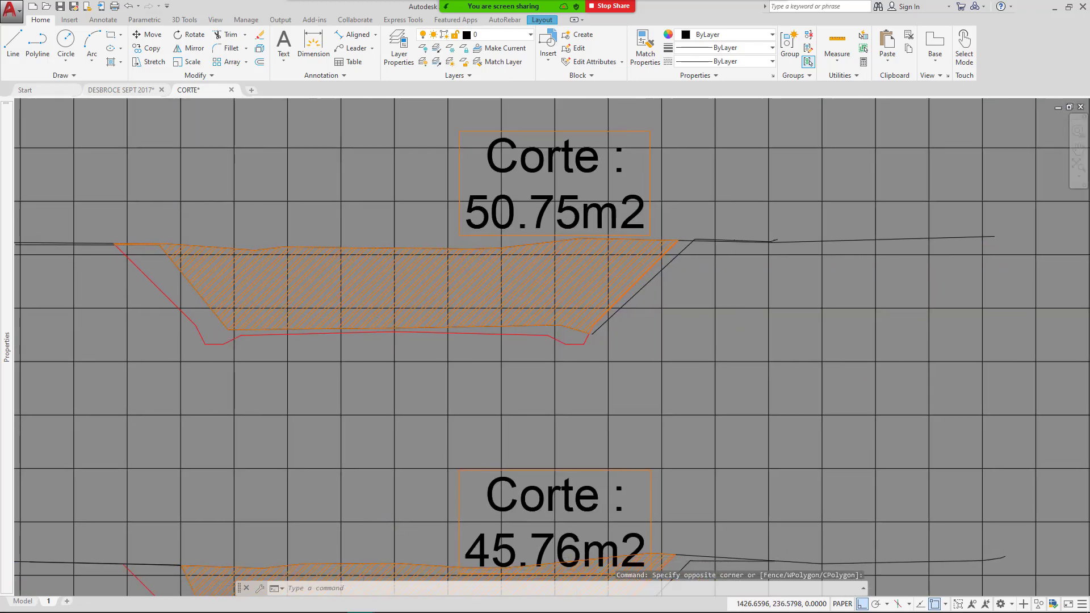
pyautogui.scroll(4, 239, 324)
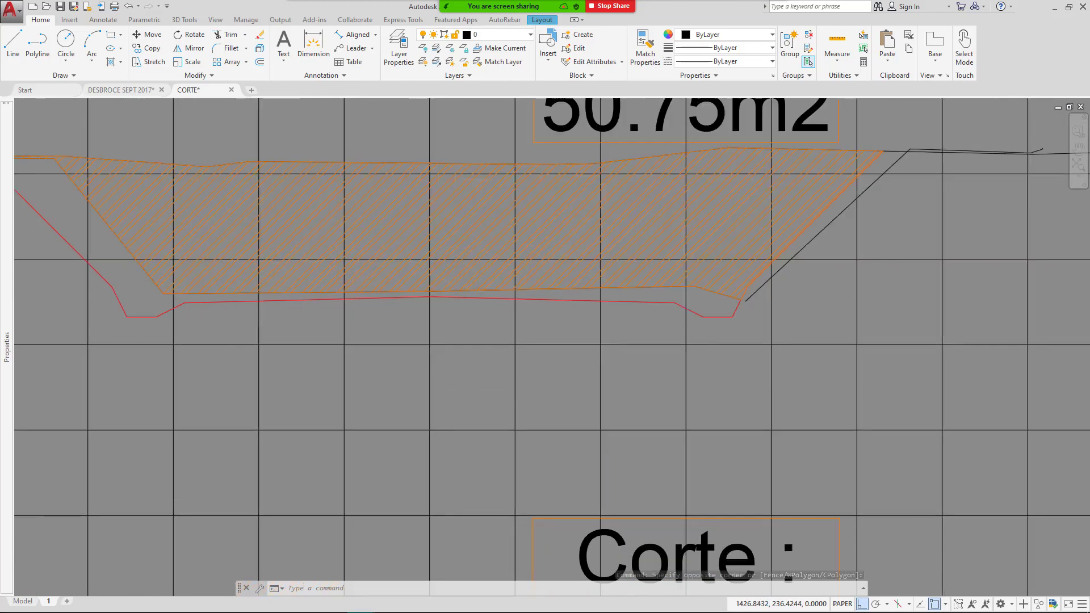
pyautogui.scroll(-2, 313, 338)
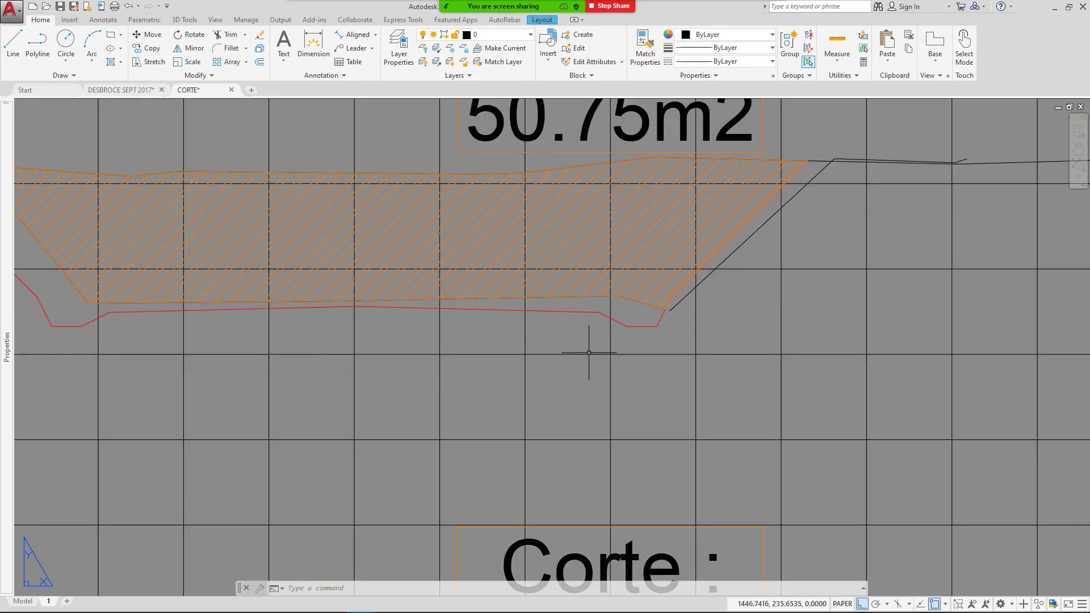
pyautogui.scroll(-2, 601, 263)
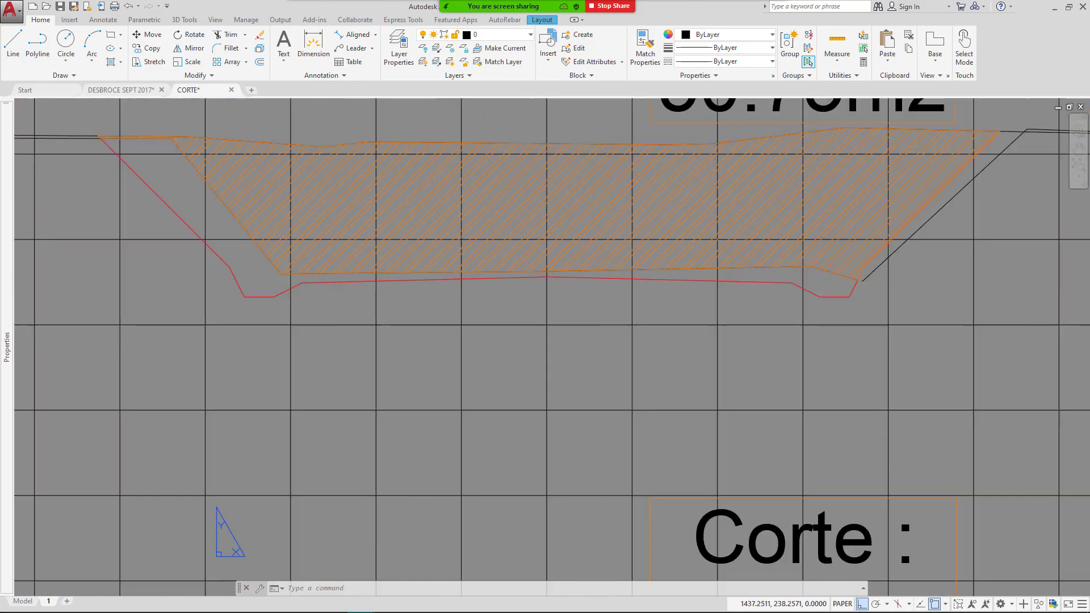
pyautogui.scroll(2, 441, 236)
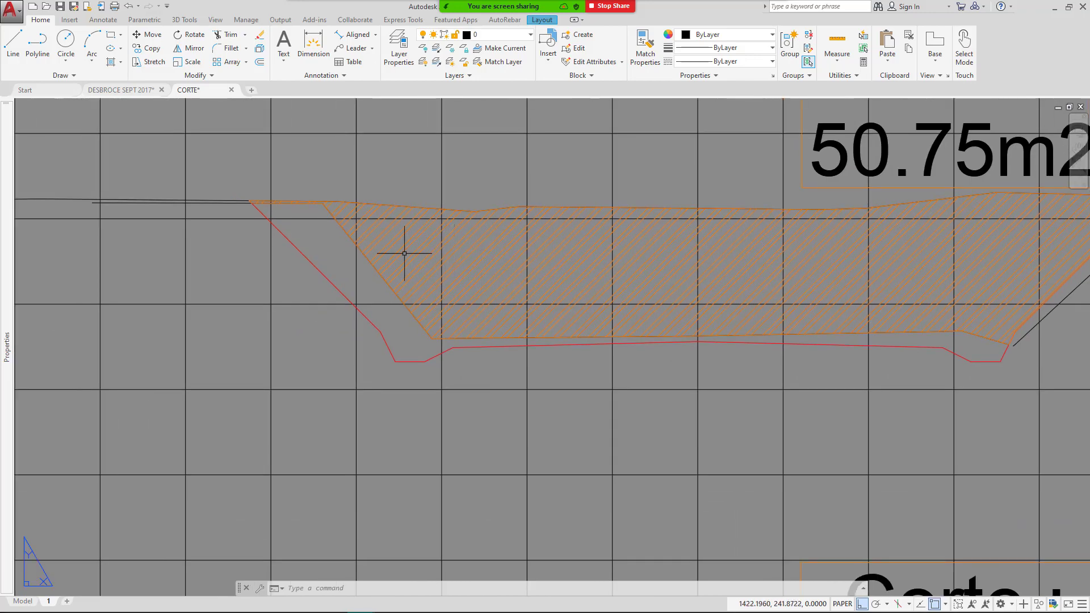
pyautogui.scroll(1, 258, 211)
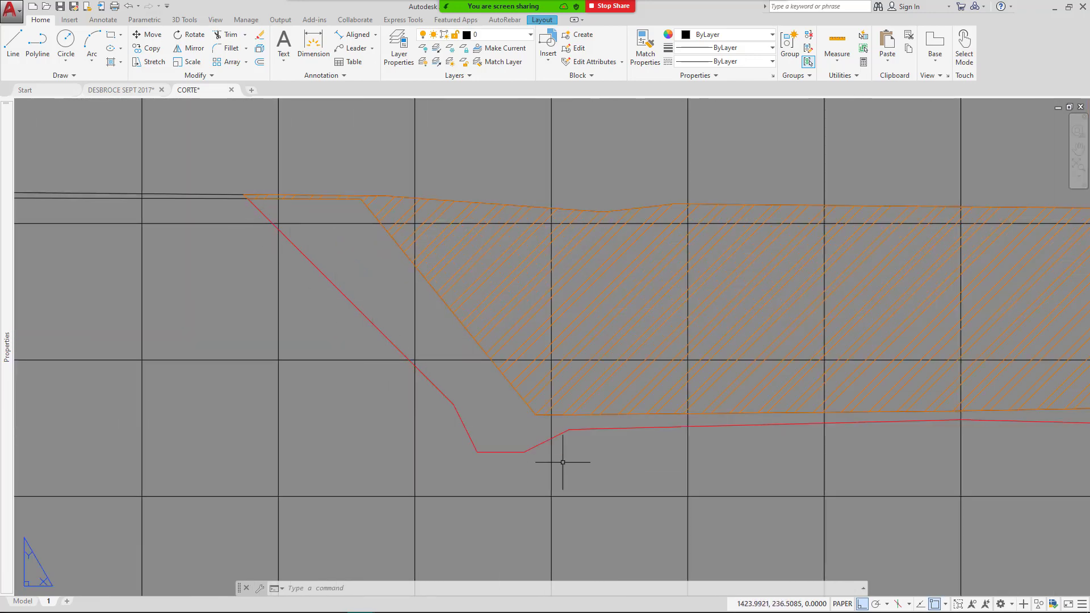
# Compare the hatched cut areas of sections 109+620, 109+600 and 109+580 with their red design profiles.
pyautogui.scroll(-2, 765, 440)
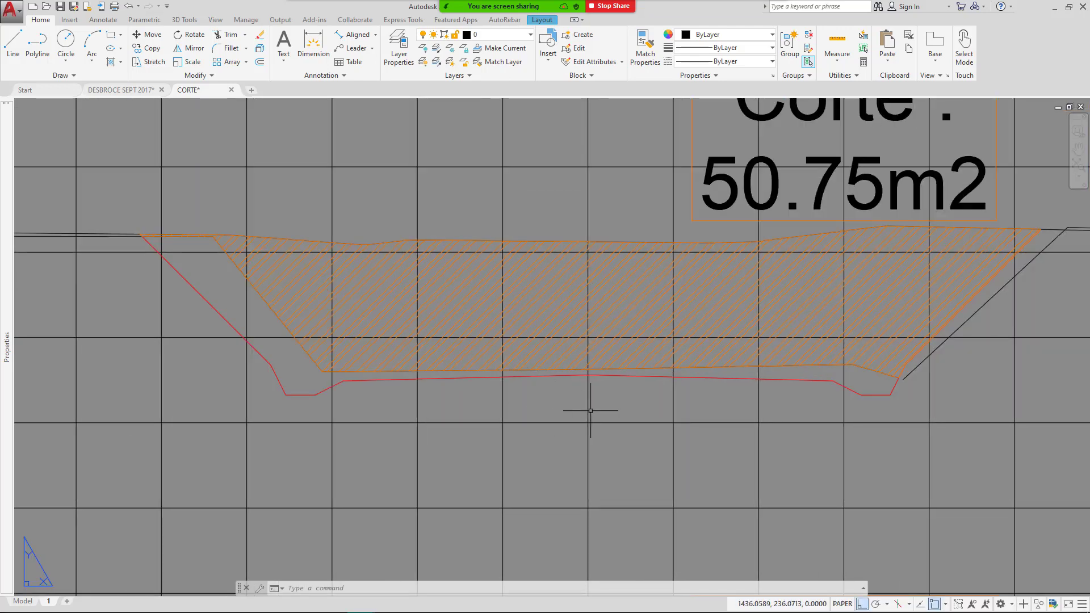
pyautogui.scroll(1, 591, 401)
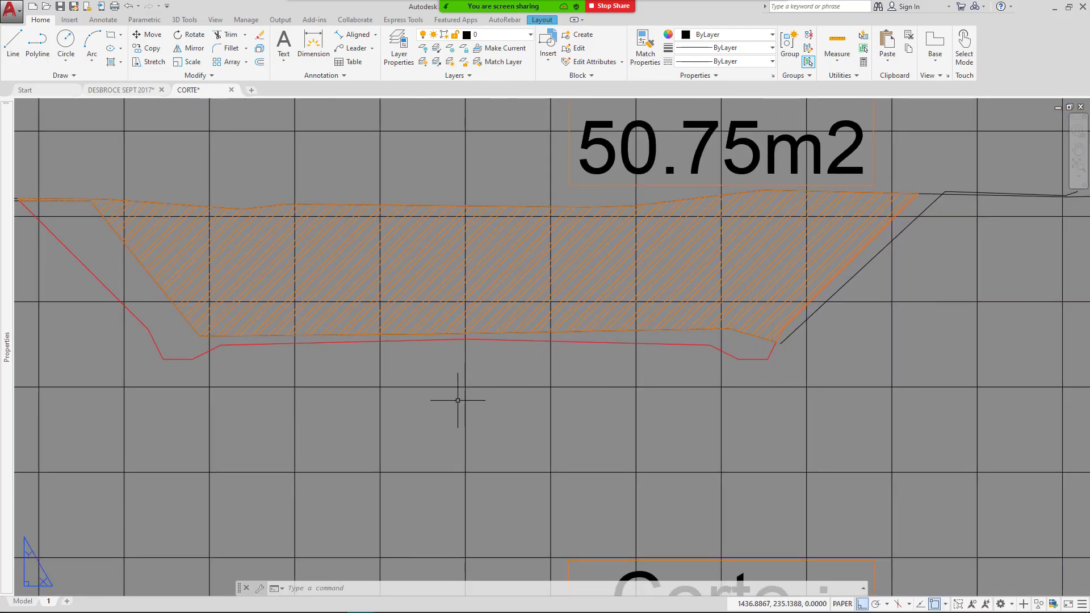
pyautogui.moveTo(454, 396); pyautogui.dragTo(630, 318)
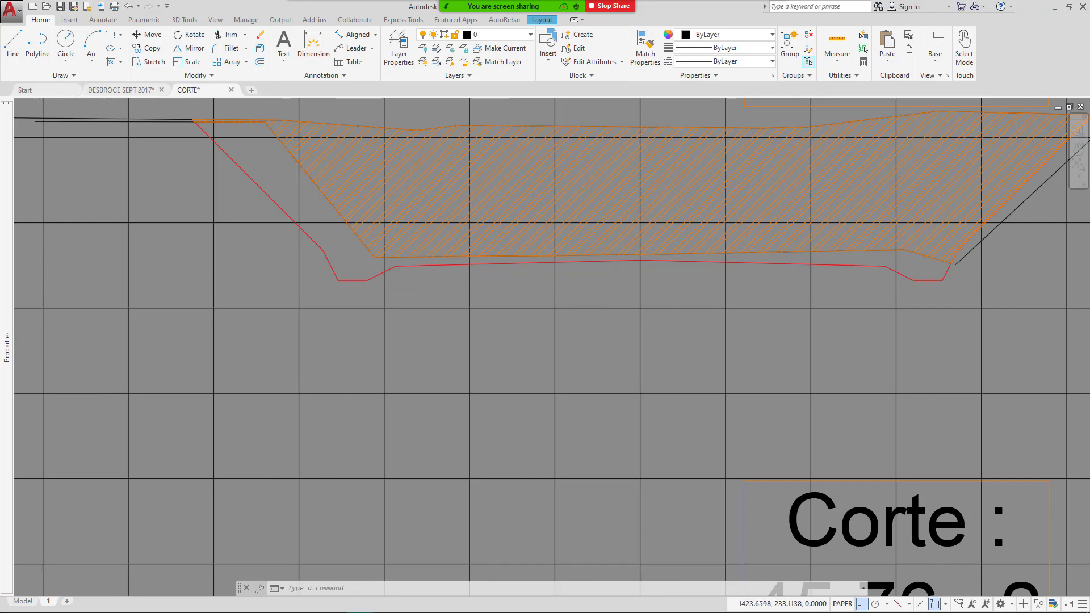
pyautogui.scroll(-3, 511, 182)
pyautogui.scroll(1, 357, 182)
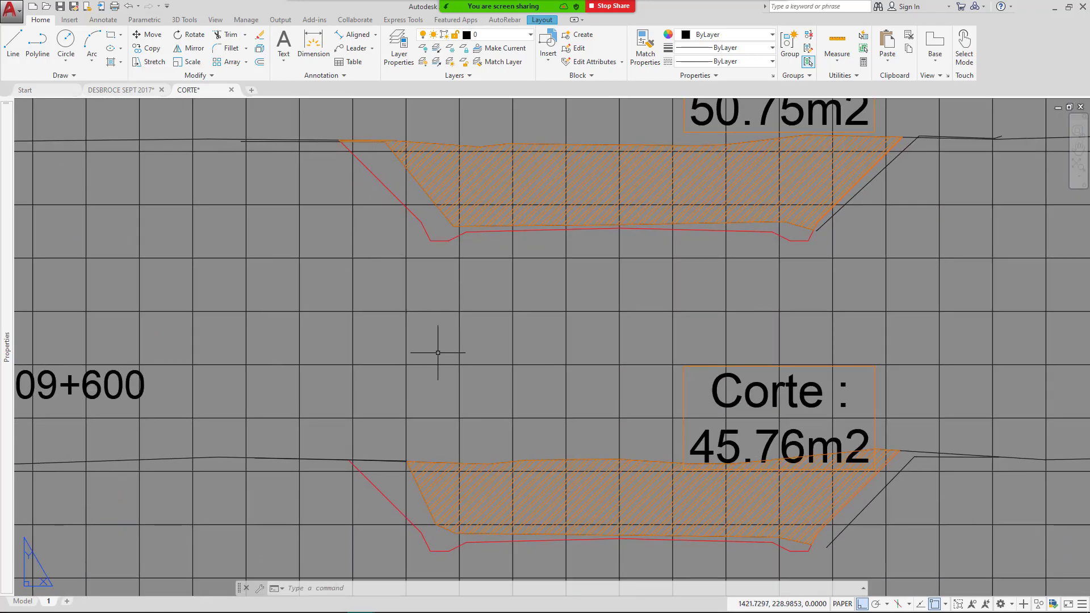
pyautogui.moveTo(486, 489); pyautogui.dragTo(516, 306)
pyautogui.moveTo(517, 367); pyautogui.dragTo(474, 299)
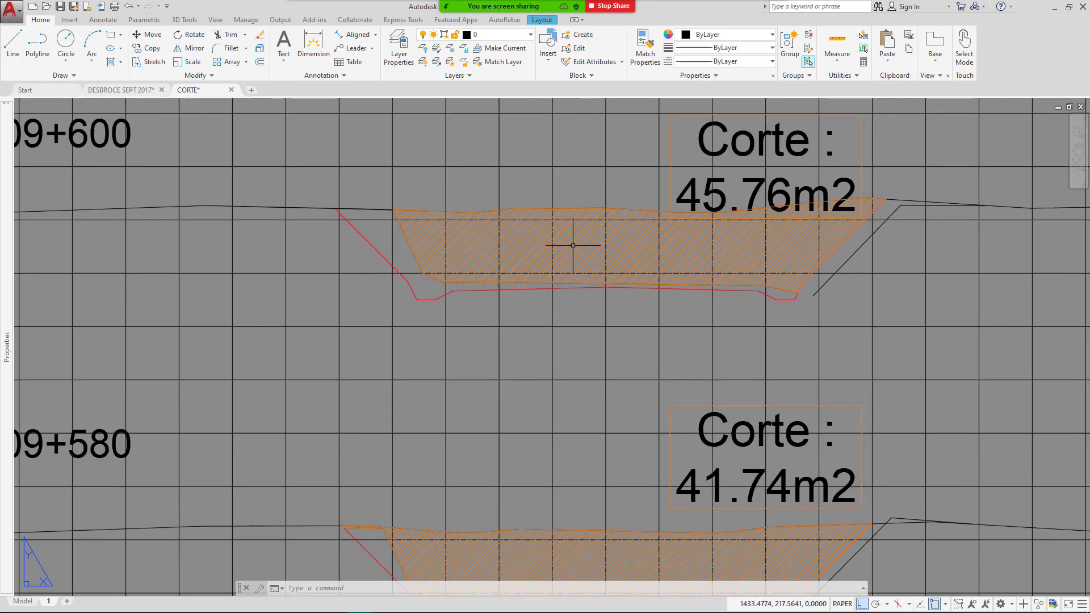
pyautogui.moveTo(621, 128); pyautogui.dragTo(530, 399)
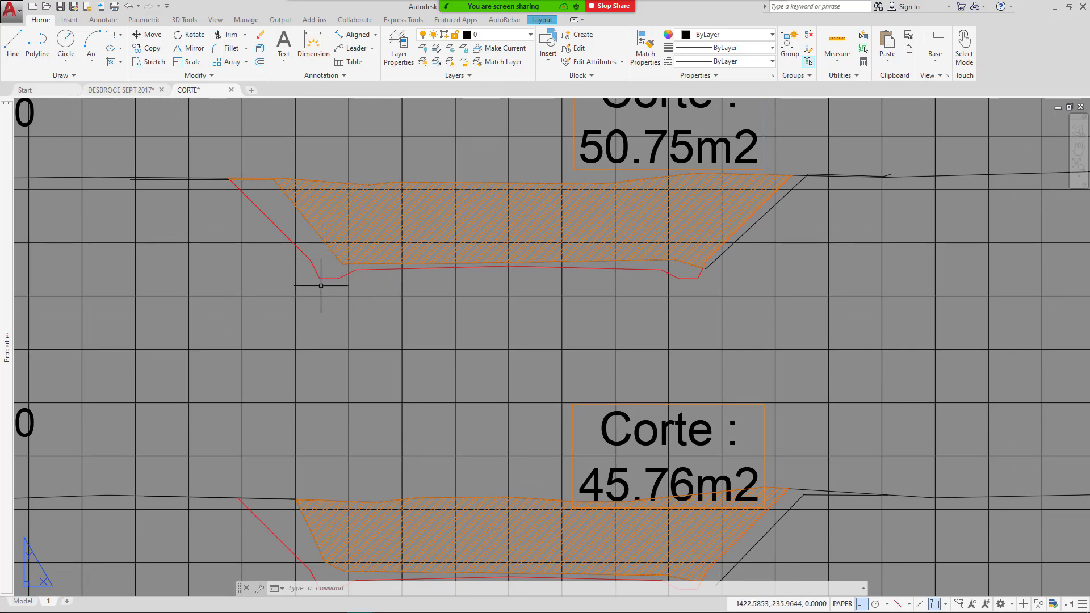
# Re-examine the 109+620 section, checking the gap between the hatched cut's side slope and base and the red design line.
pyautogui.scroll(-6, 300, 256)
pyautogui.scroll(6, 319, 258)
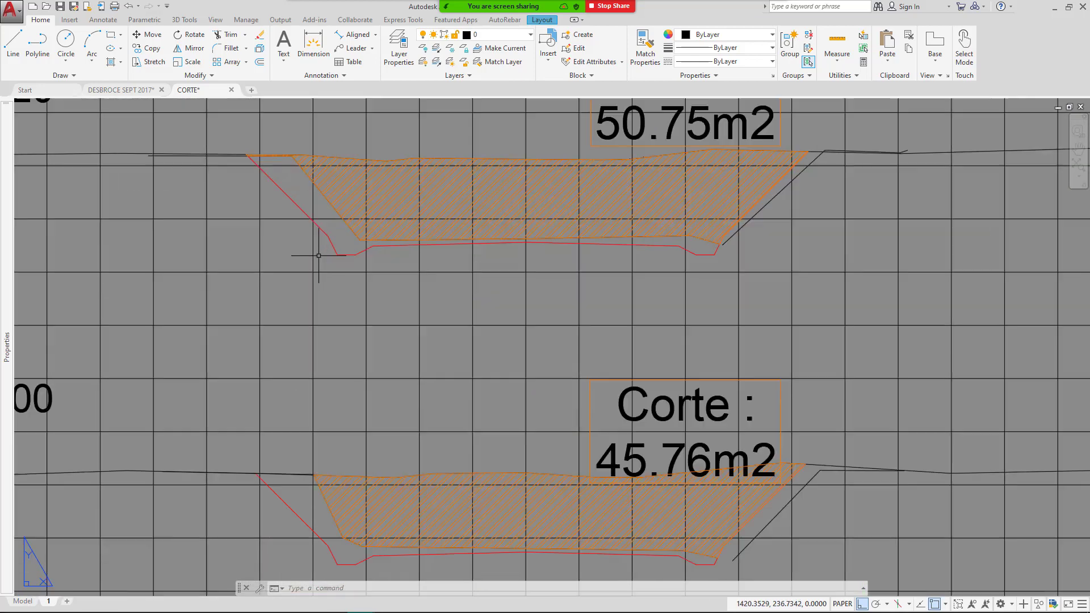
pyautogui.moveTo(454, 256); pyautogui.dragTo(455, 280)
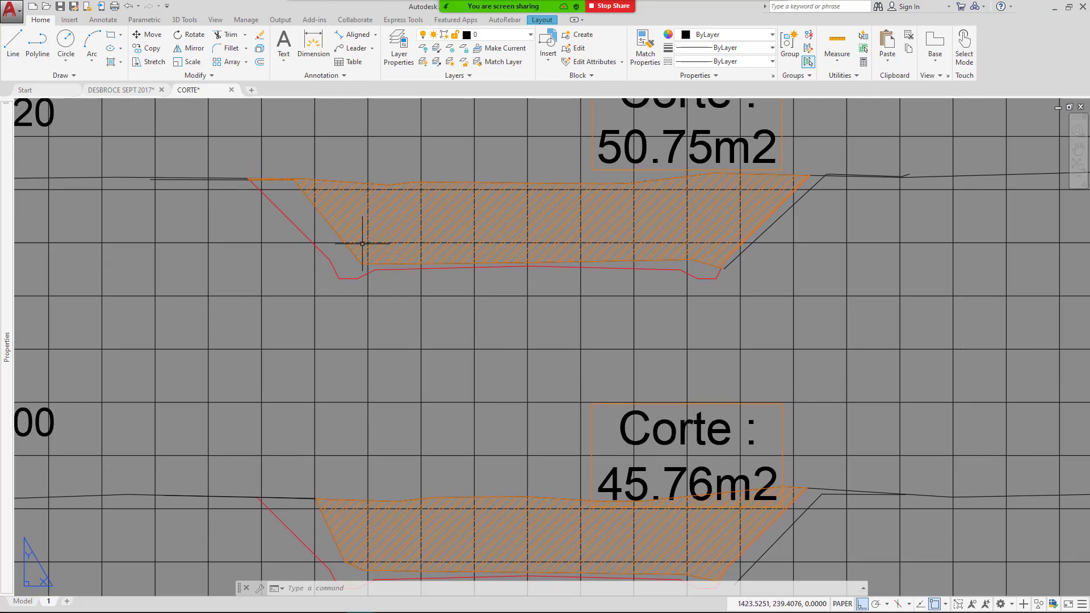
pyautogui.moveTo(413, 245); pyautogui.dragTo(352, 246)
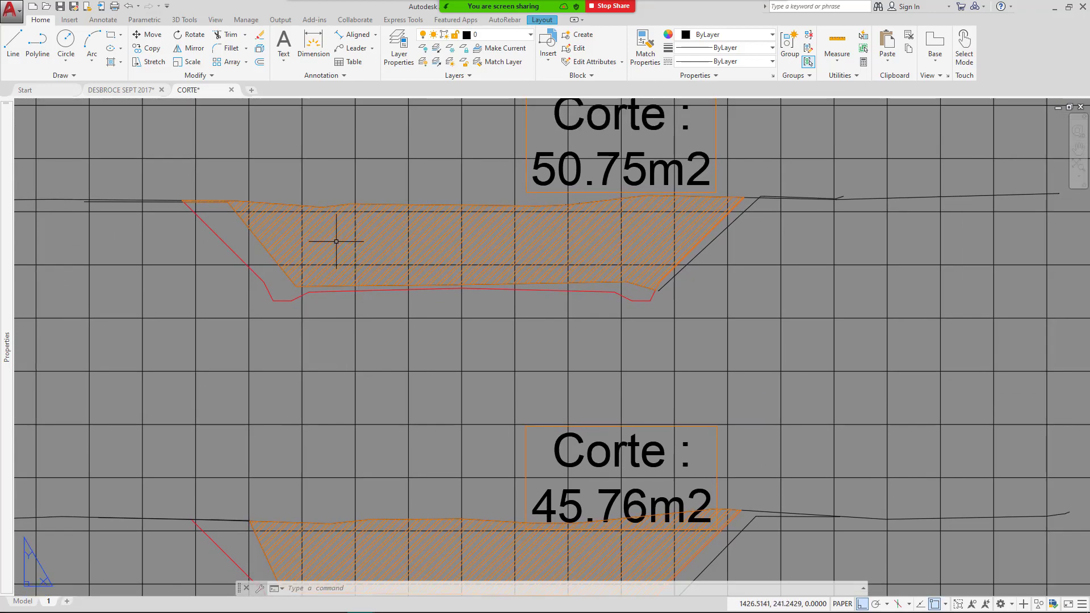
pyautogui.scroll(4, 336, 242)
pyautogui.moveTo(166, 270)
pyautogui.mouseDown()
pyautogui.moveTo(189, 284)
pyautogui.moveTo(270, 290)
pyautogui.mouseUp()
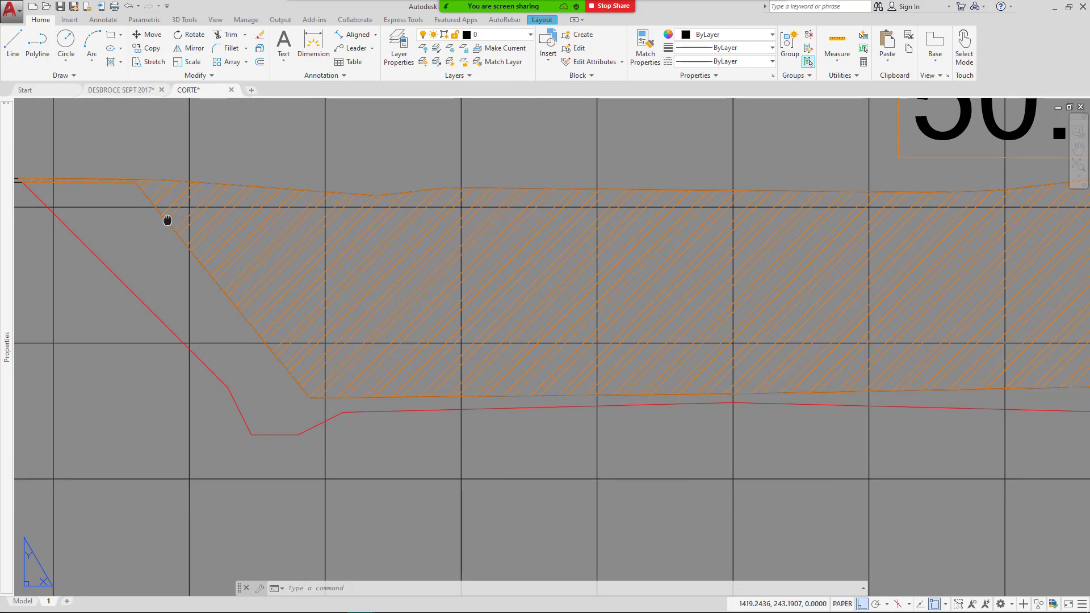
pyautogui.moveTo(166, 220); pyautogui.dragTo(324, 213)
pyautogui.scroll(-2, 196, 191)
pyautogui.moveTo(205, 214); pyautogui.dragTo(272, 237)
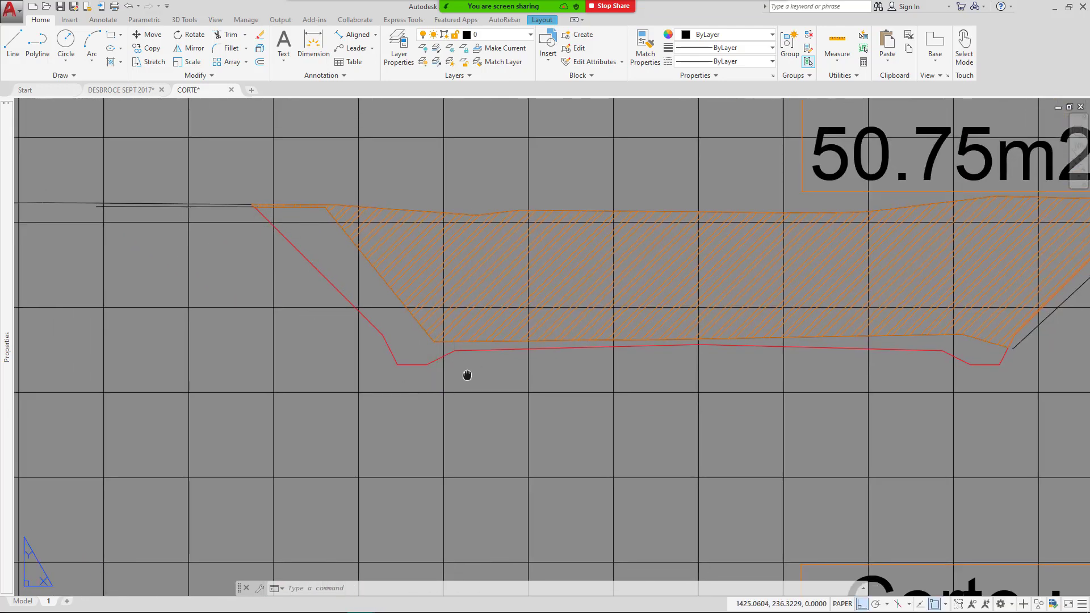
pyautogui.moveTo(467, 375); pyautogui.dragTo(330, 351)
pyautogui.moveTo(607, 343); pyautogui.dragTo(627, 388)
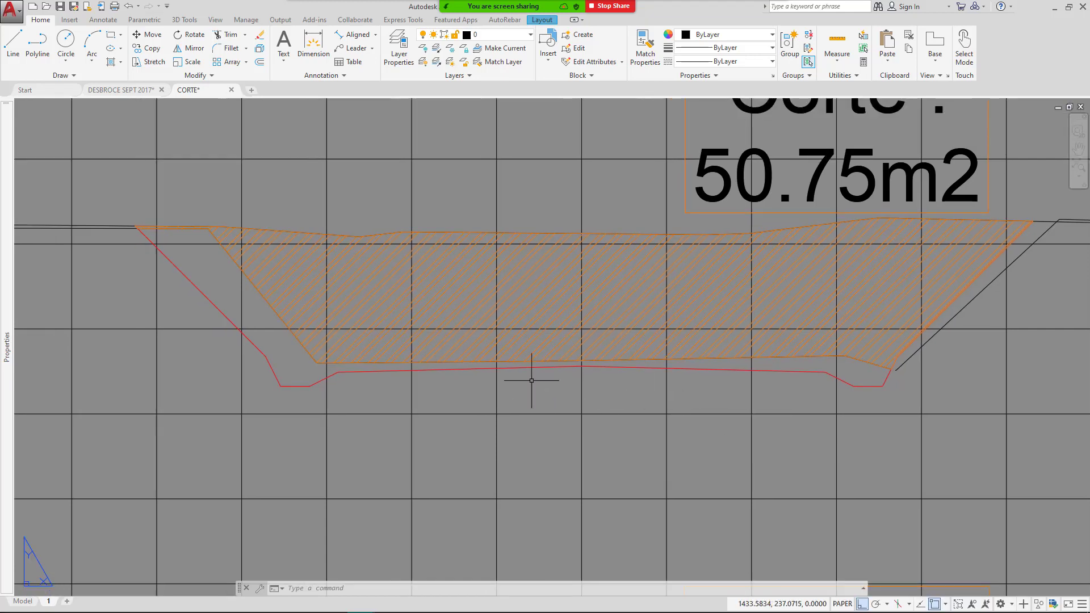
pyautogui.moveTo(347, 295)
pyautogui.mouseDown()
pyautogui.moveTo(342, 311)
pyautogui.moveTo(356, 327)
pyautogui.mouseUp()
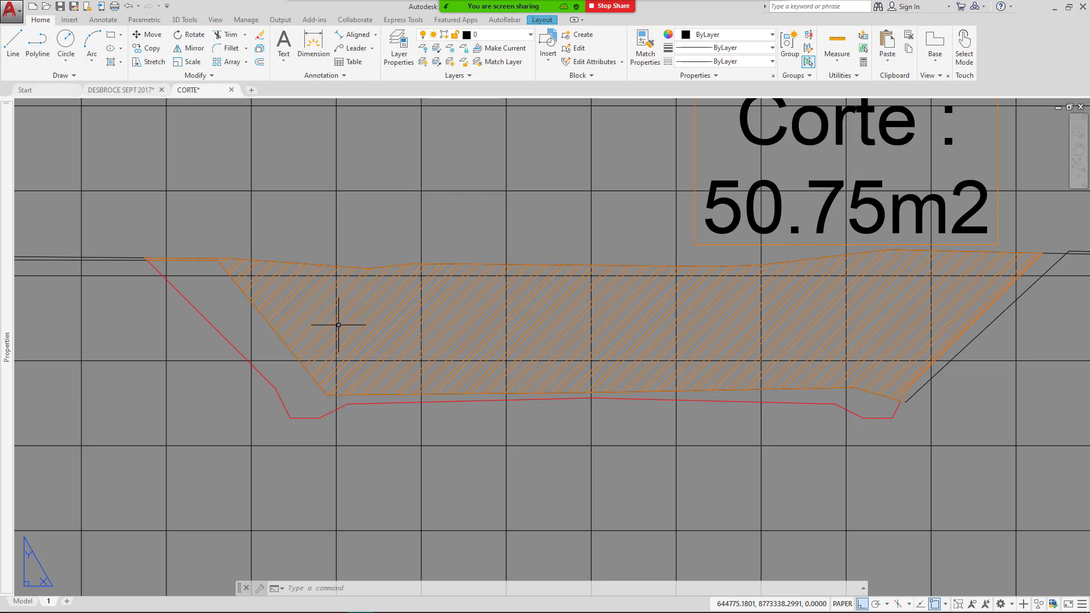
# Inspect the section at station 109+560, comparing its hatched cut with the red design slope, ditches and base.
pyautogui.scroll(-6, 401, 244)
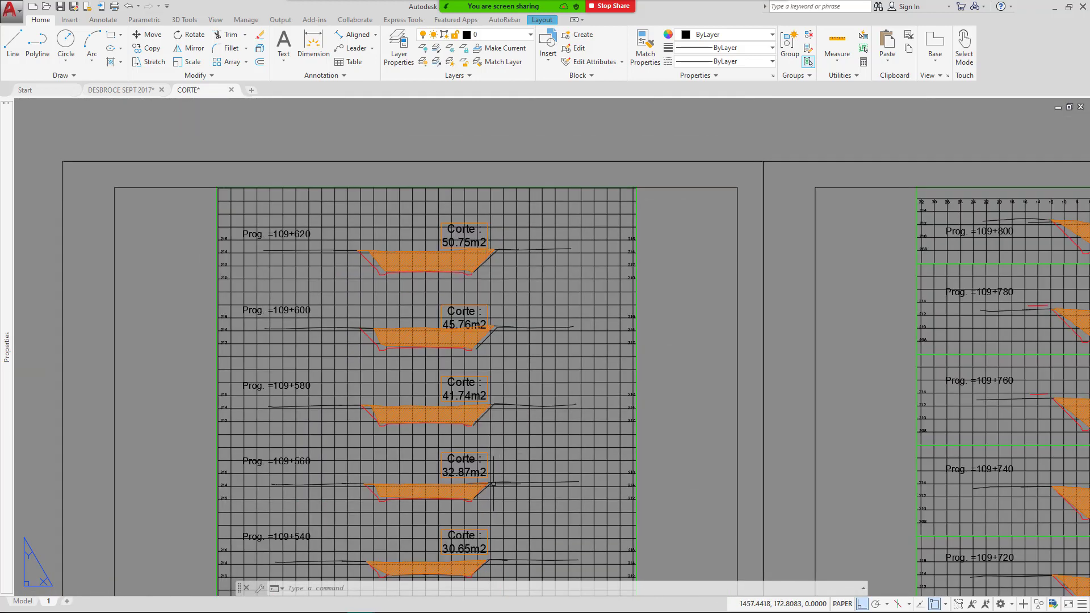
pyautogui.scroll(8, 366, 324)
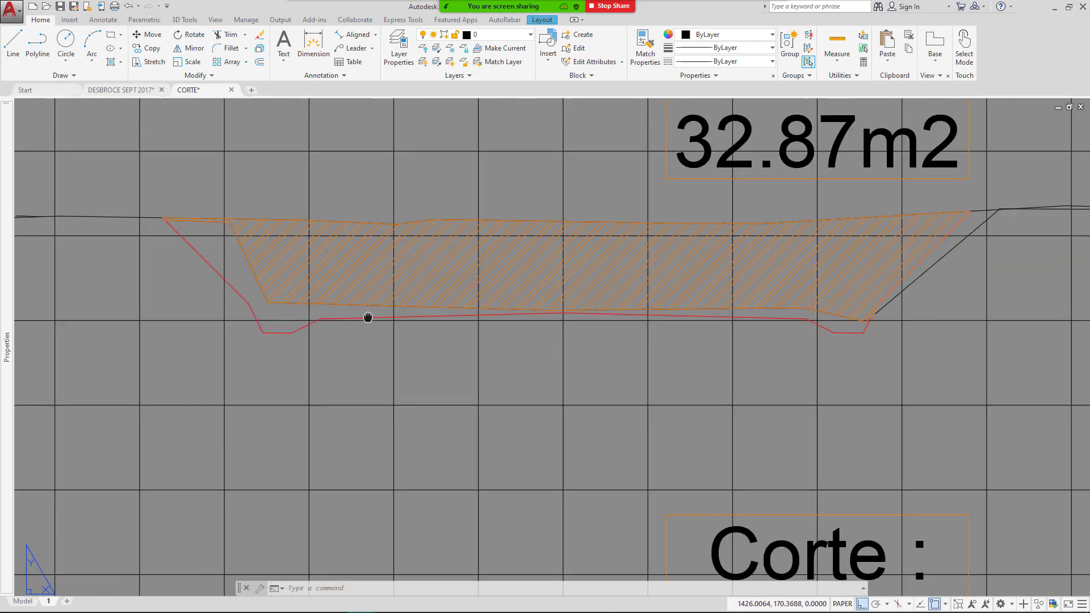
pyautogui.moveTo(368, 318); pyautogui.dragTo(429, 432)
pyautogui.moveTo(472, 392); pyautogui.dragTo(374, 318)
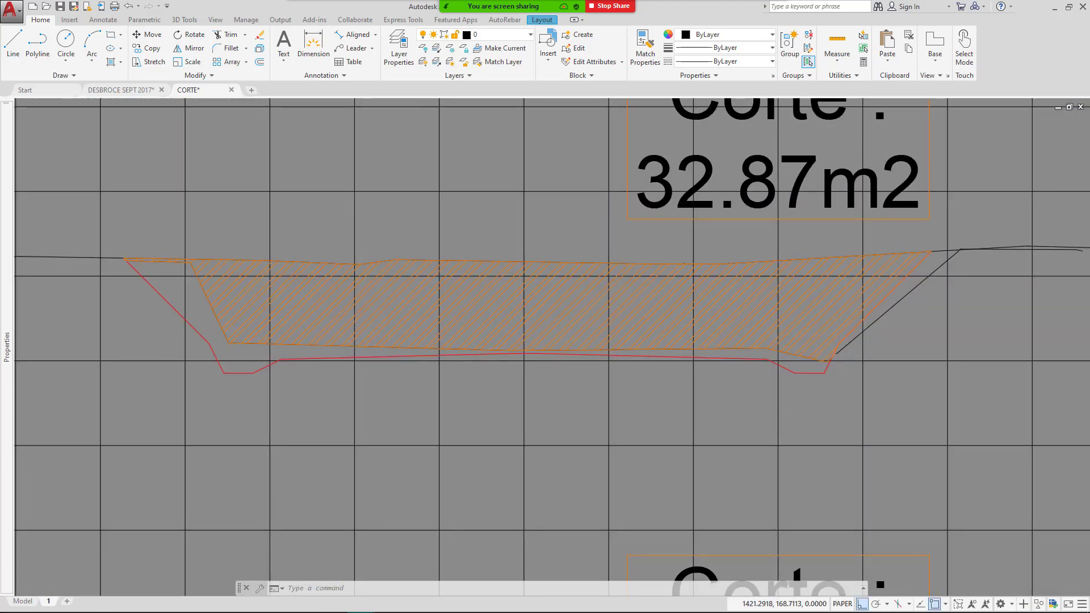
pyautogui.scroll(1, 316, 233)
pyautogui.scroll(2, 440, 329)
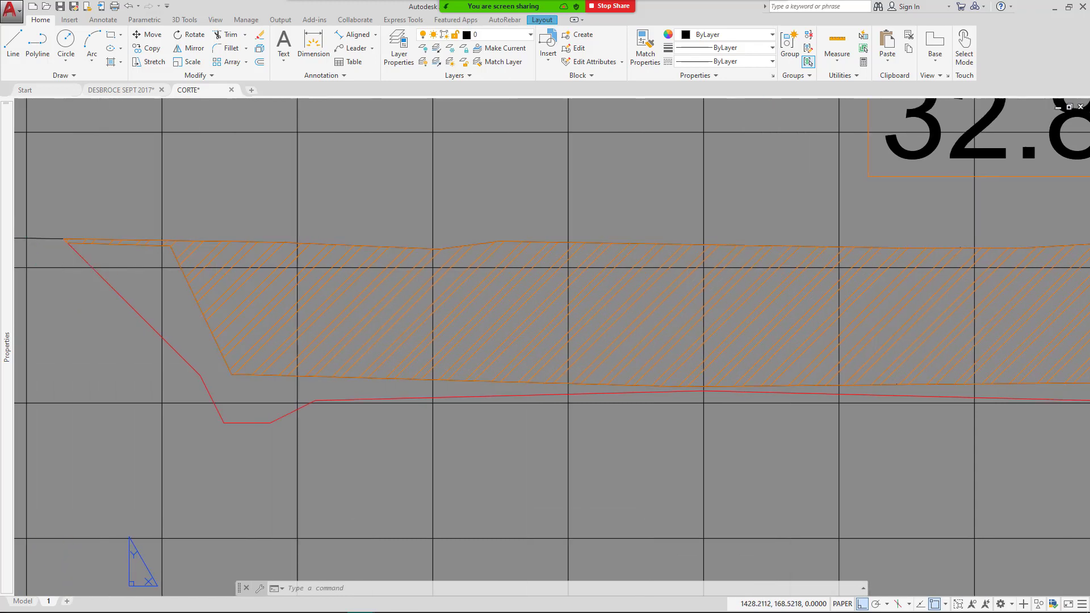
pyautogui.scroll(-3, 425, 360)
pyautogui.moveTo(504, 369); pyautogui.dragTo(402, 327)
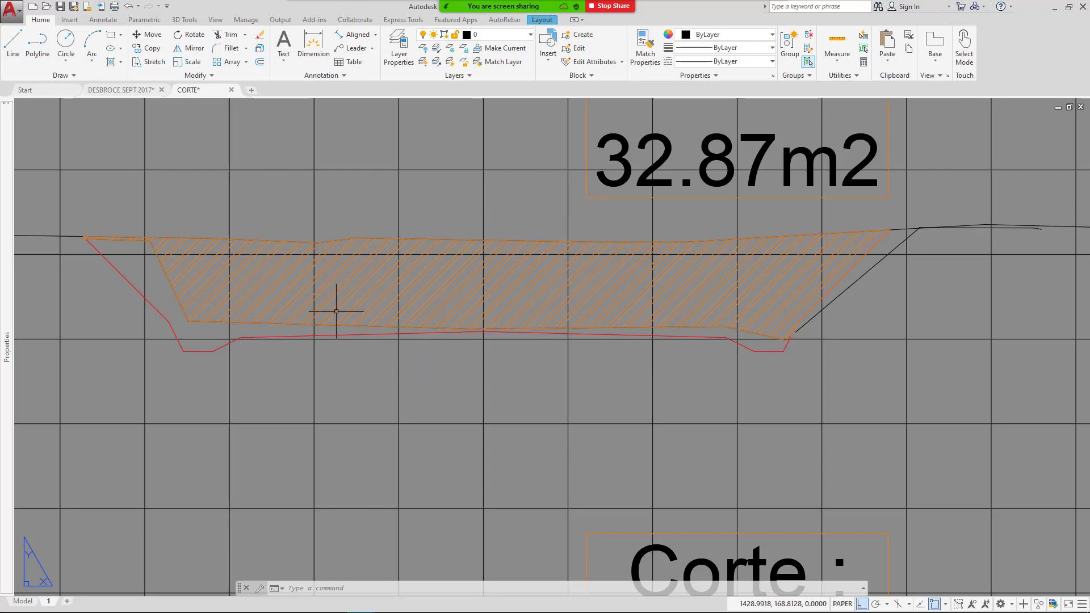
pyautogui.moveTo(663, 352); pyautogui.dragTo(575, 393)
pyautogui.moveTo(327, 407); pyautogui.dragTo(497, 371)
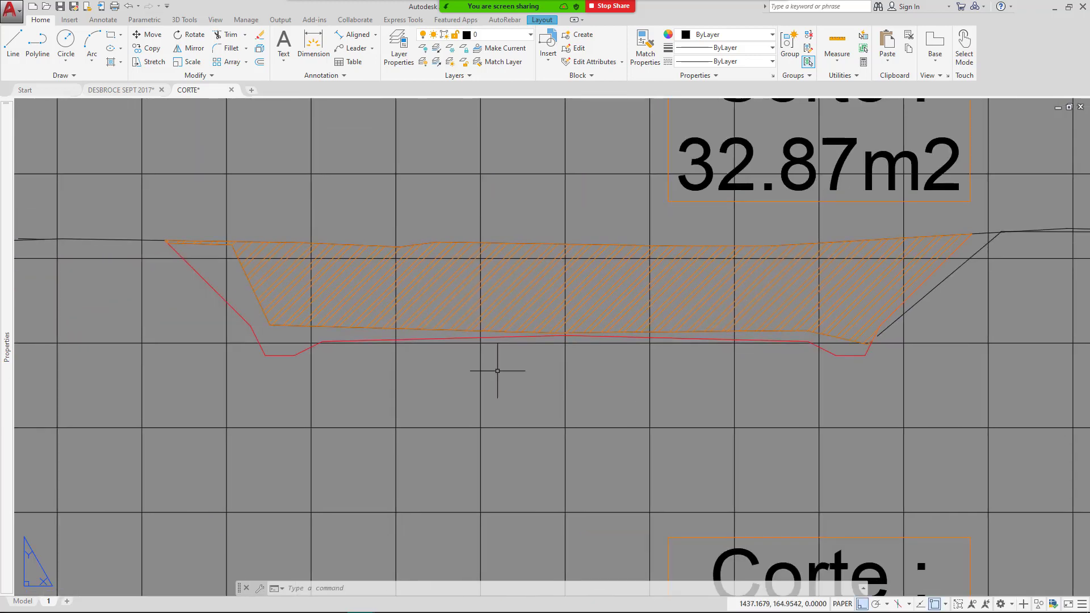
pyautogui.moveTo(528, 335); pyautogui.dragTo(440, 309)
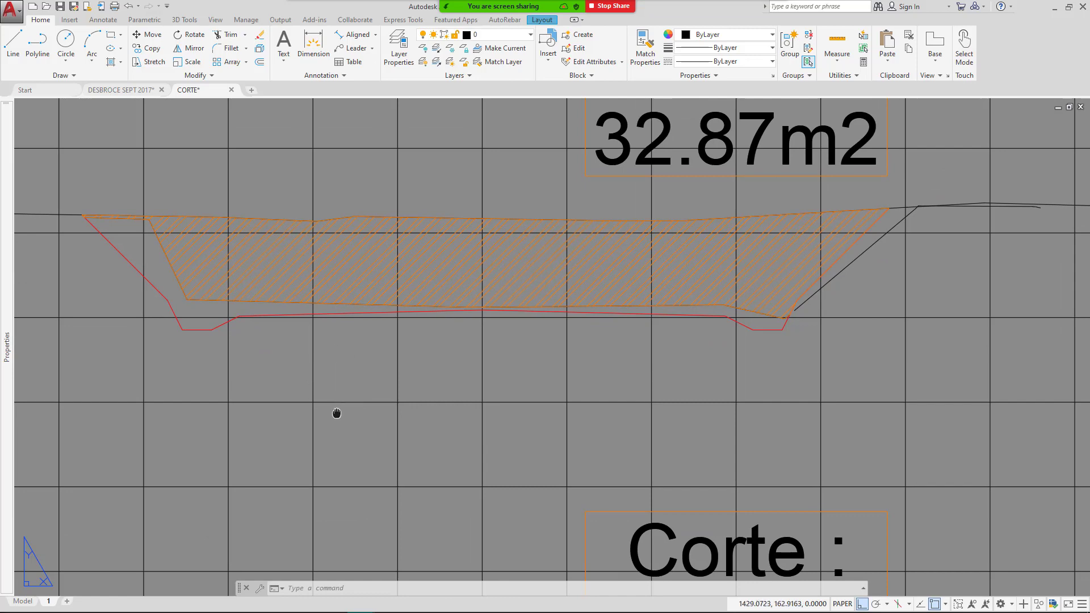
# Examine the 109+540 section's hatched cut against the design base and ditches.
pyautogui.moveTo(336, 413); pyautogui.dragTo(385, 229)
pyautogui.moveTo(386, 459); pyautogui.dragTo(377, 262)
pyautogui.moveTo(387, 407); pyautogui.dragTo(386, 307)
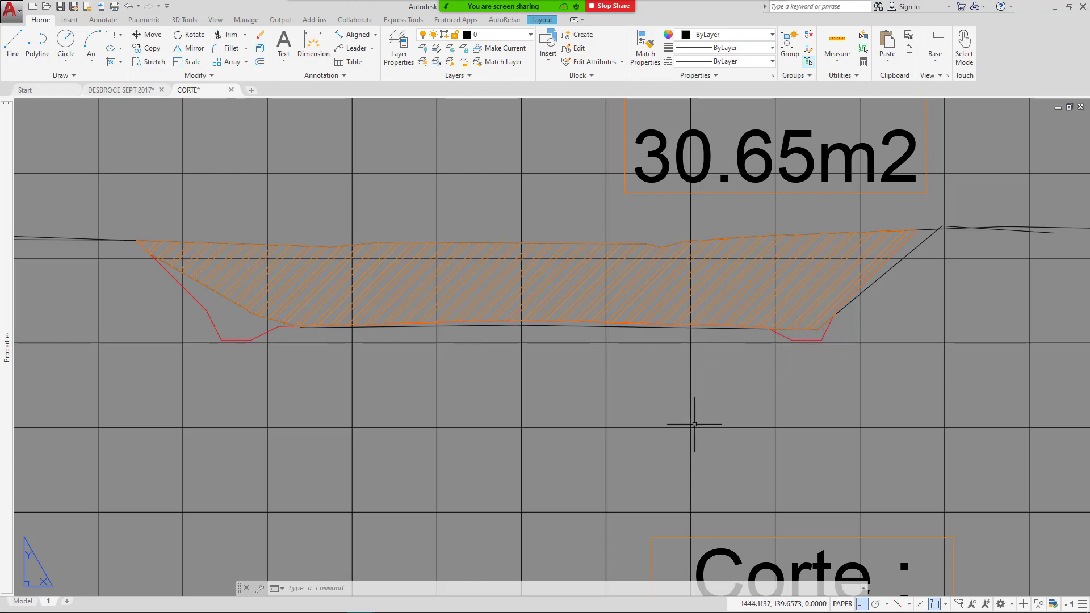
# Review the station labels and cut area values of the sections from 109+520 back up to 109+620.
pyautogui.scroll(-4, 442, 309)
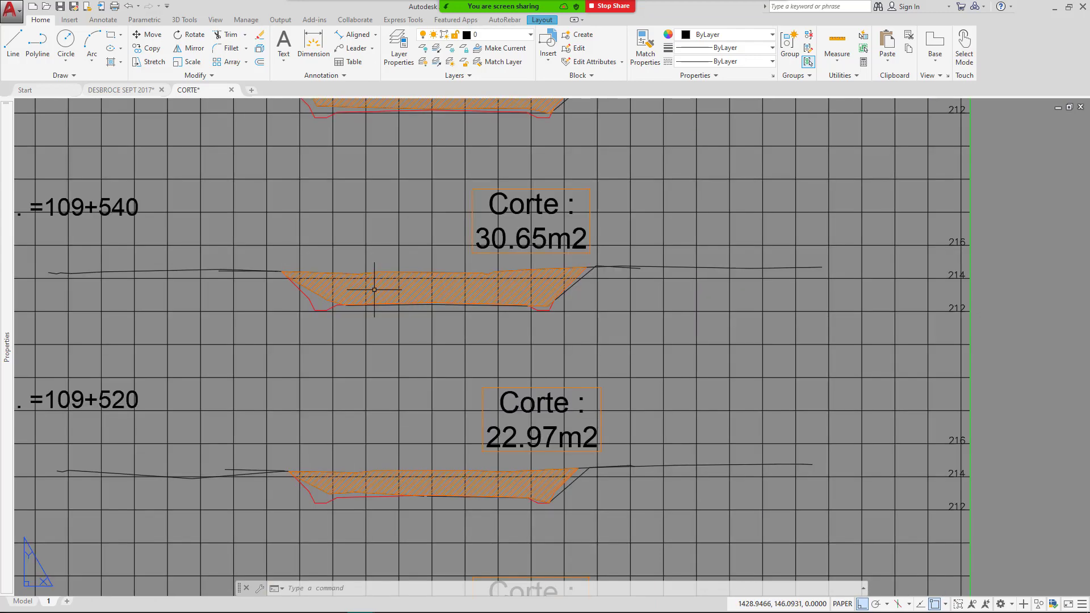
pyautogui.moveTo(457, 324)
pyautogui.mouseDown()
pyautogui.moveTo(461, 411)
pyautogui.moveTo(496, 507)
pyautogui.mouseUp()
pyautogui.moveTo(521, 353); pyautogui.dragTo(555, 403)
pyautogui.moveTo(490, 229); pyautogui.dragTo(496, 440)
pyautogui.moveTo(116, 272); pyautogui.dragTo(301, 306)
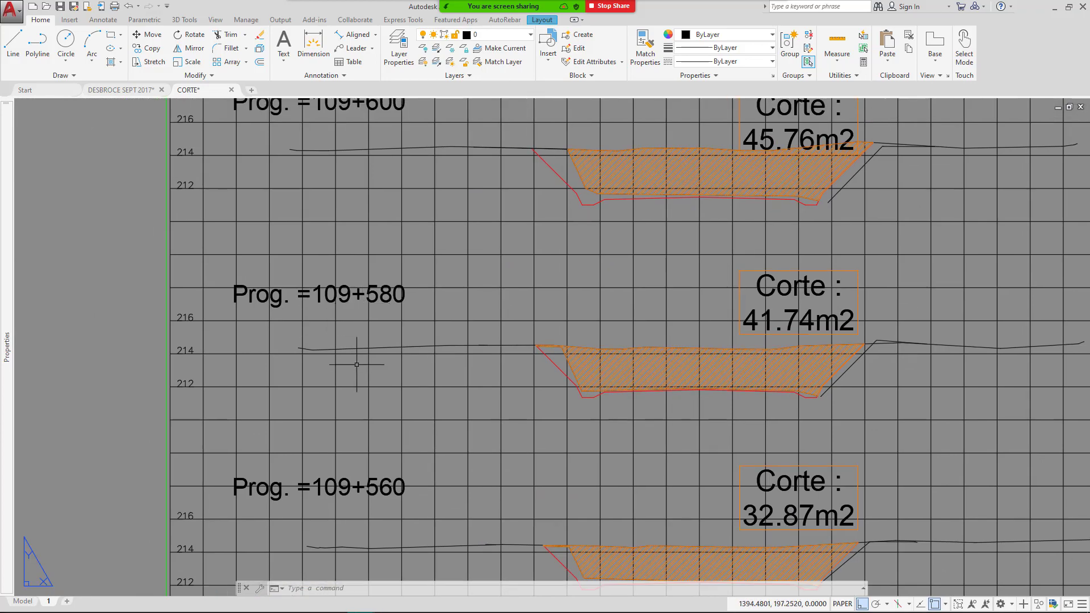
pyautogui.moveTo(471, 231); pyautogui.dragTo(435, 443)
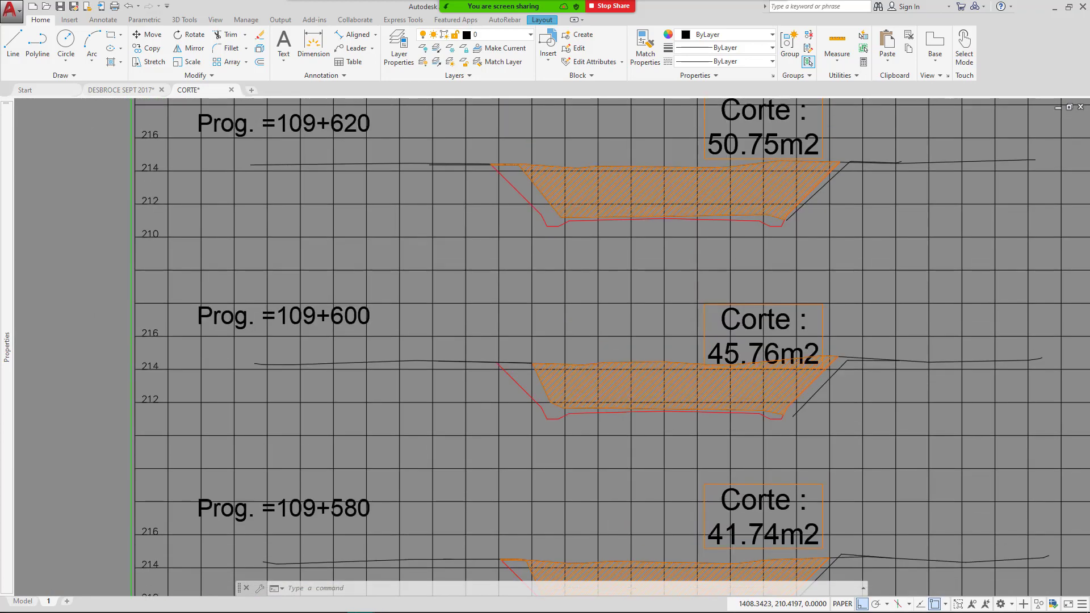
pyautogui.moveTo(421, 275); pyautogui.dragTo(425, 365)
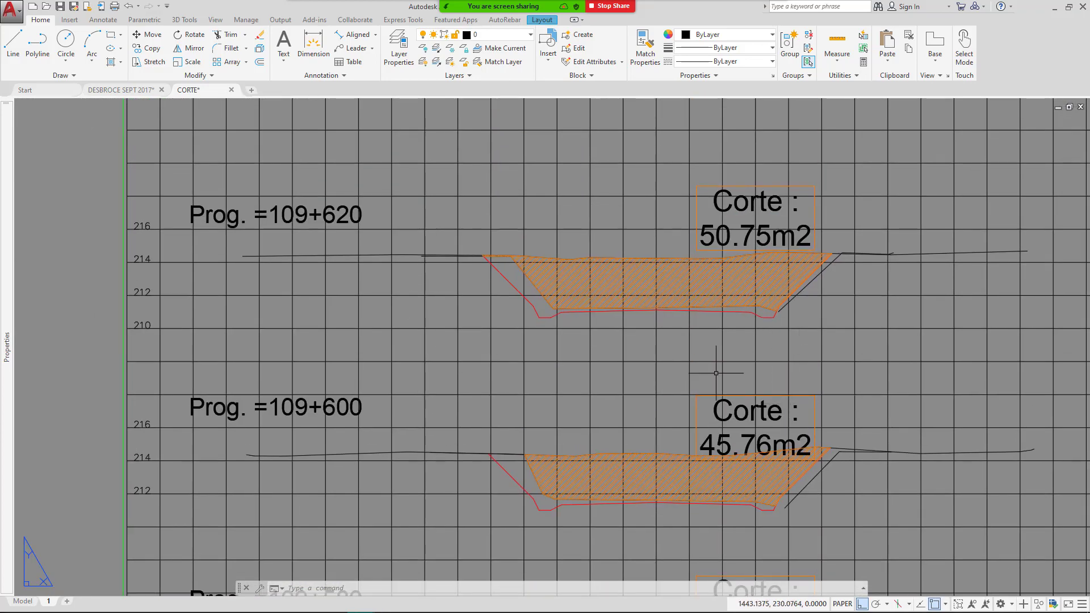
pyautogui.moveTo(619, 432); pyautogui.dragTo(511, 352)
pyautogui.moveTo(639, 479); pyautogui.dragTo(577, 412)
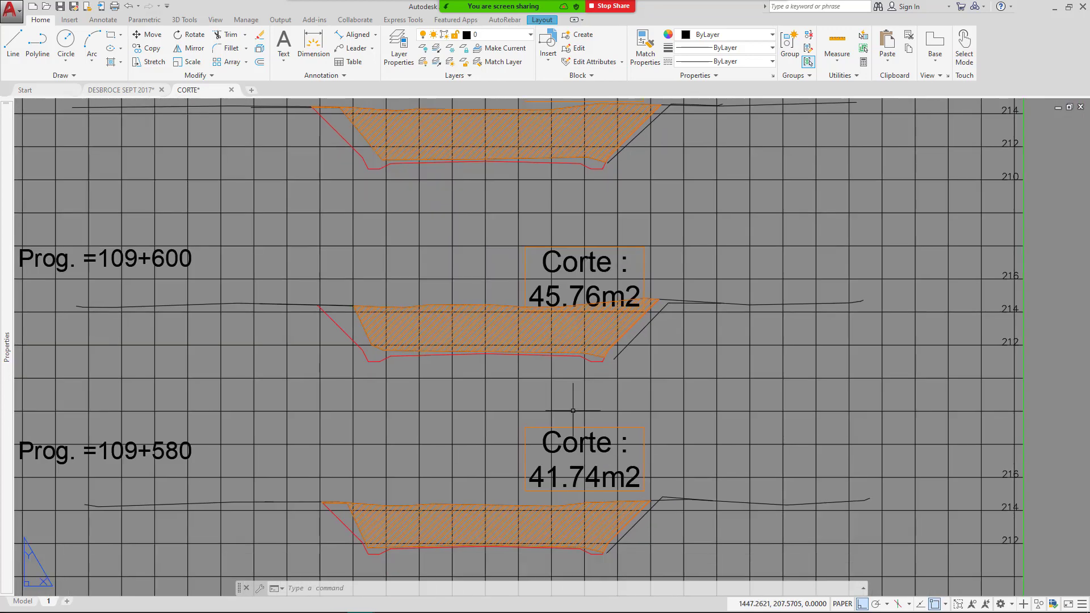
pyautogui.moveTo(599, 358); pyautogui.dragTo(577, 440)
pyautogui.moveTo(506, 344); pyautogui.dragTo(567, 369)
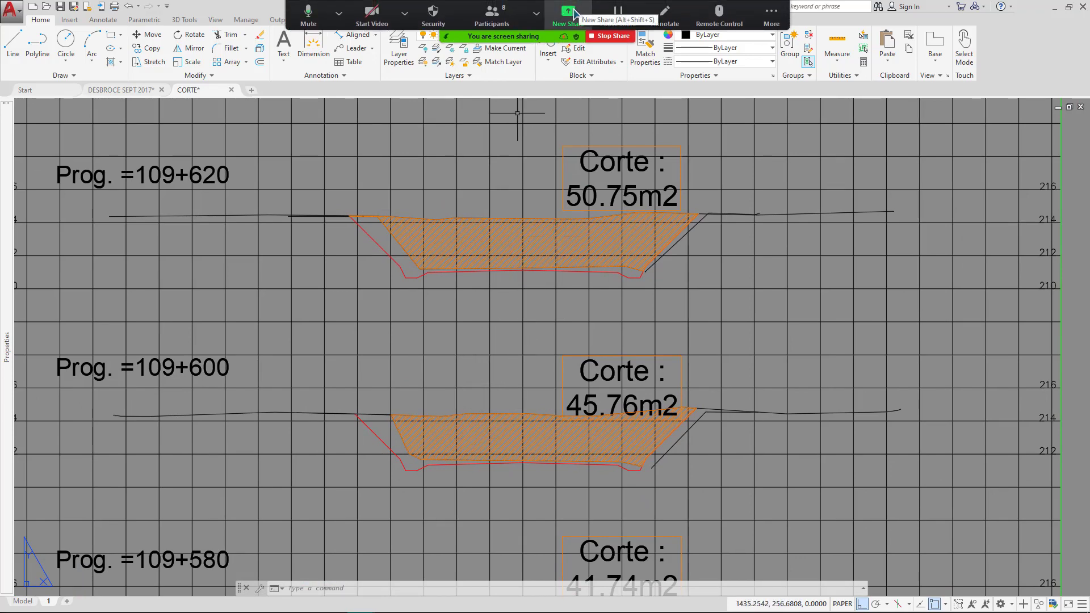
# Switch the screen share to the ITEM 2 EXCAVACION SEPTIEMBRE Excel workbook and inspect the volume formula for stations 109+440 to 109+900.
pyautogui.click(569, 14)
pyautogui.doubleClick(473, 304)
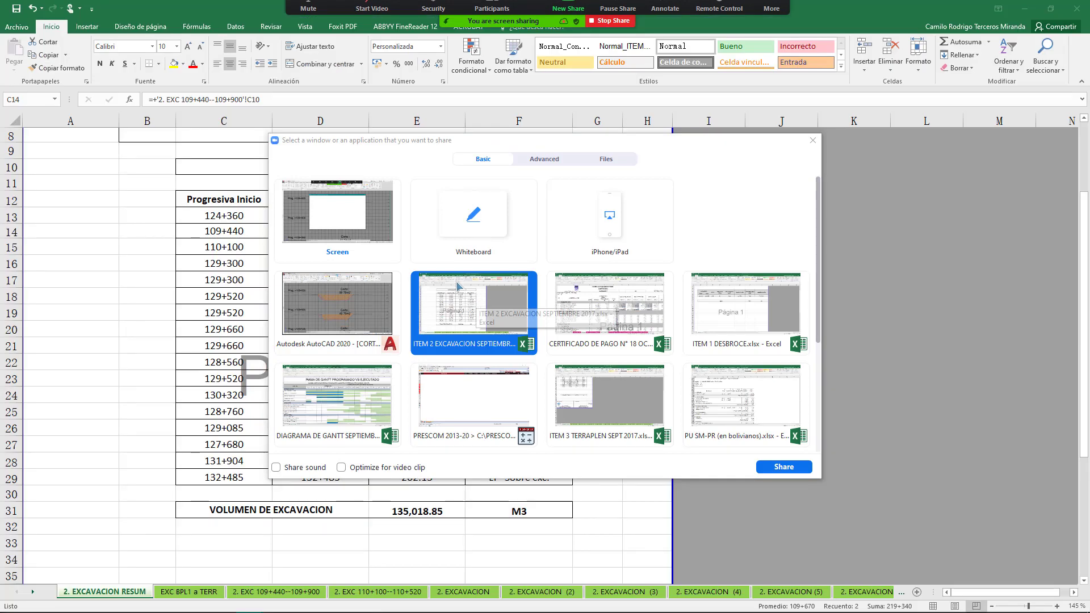
pyautogui.click(419, 233)
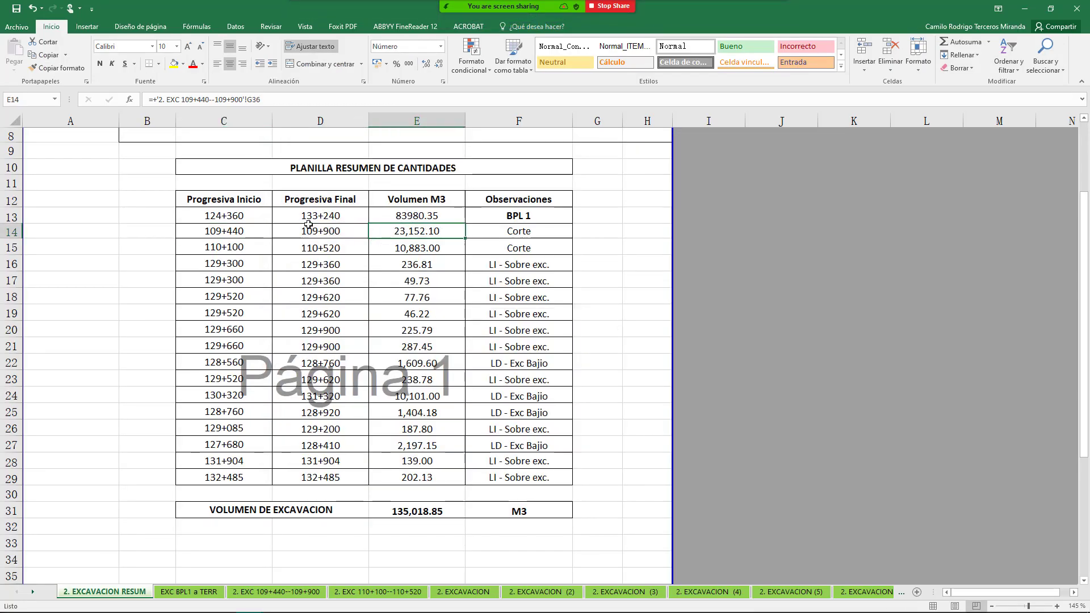
pyautogui.doubleClick(443, 231)
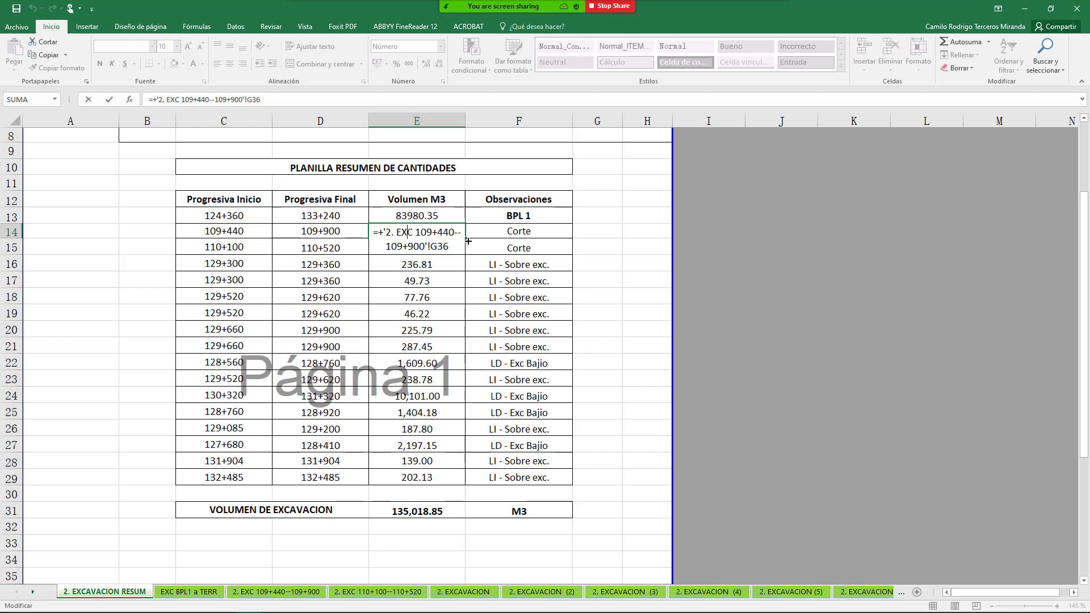
pyautogui.press('Escape')
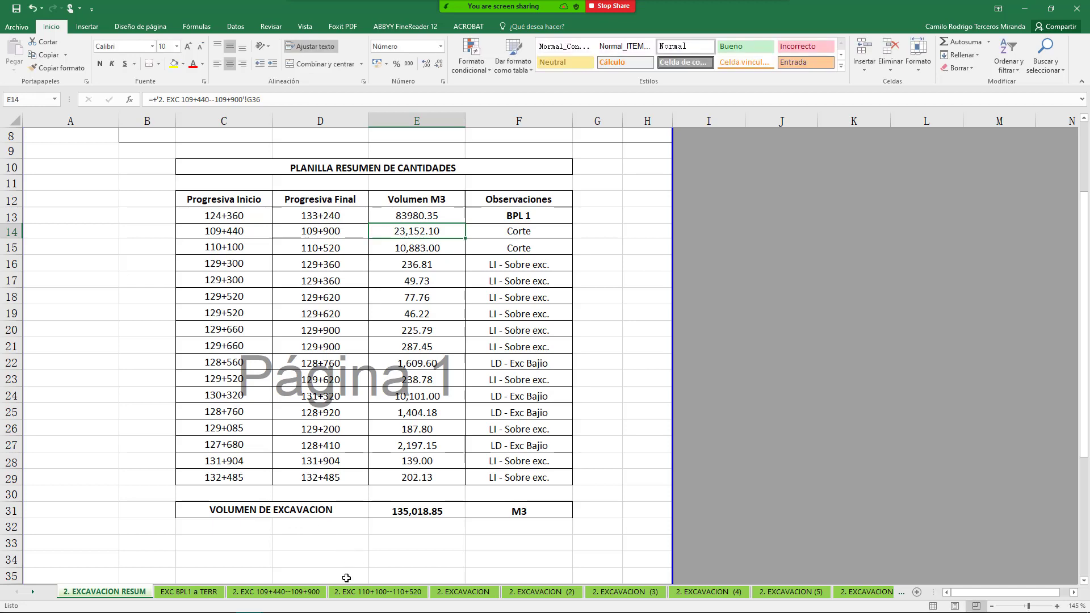
# Open the 2. EXC 109+440--109+900 sheet and examine its station, area and partial and accumulated volume columns.
pyautogui.click(276, 591)
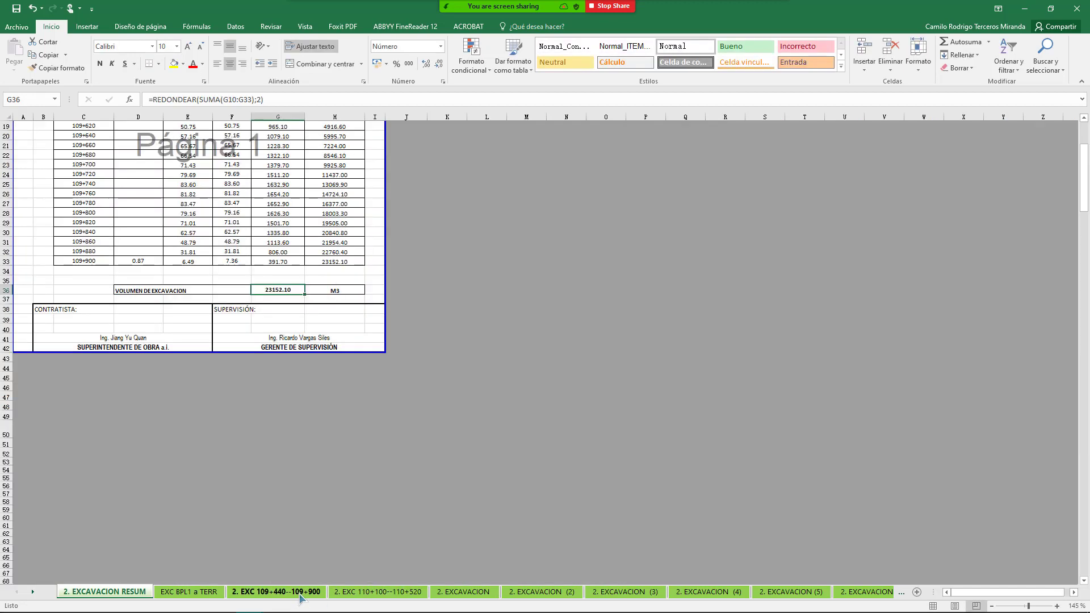
pyautogui.scroll(3, 208, 368)
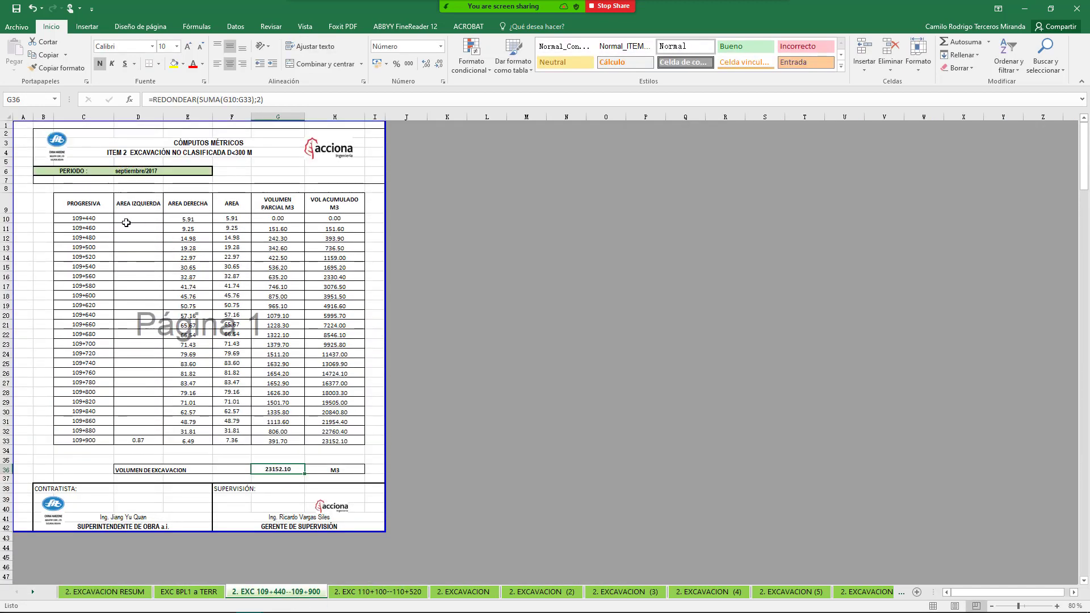
pyautogui.scroll(5, 126, 223)
pyautogui.scroll(1, 283, 172)
pyautogui.scroll(1, 366, 254)
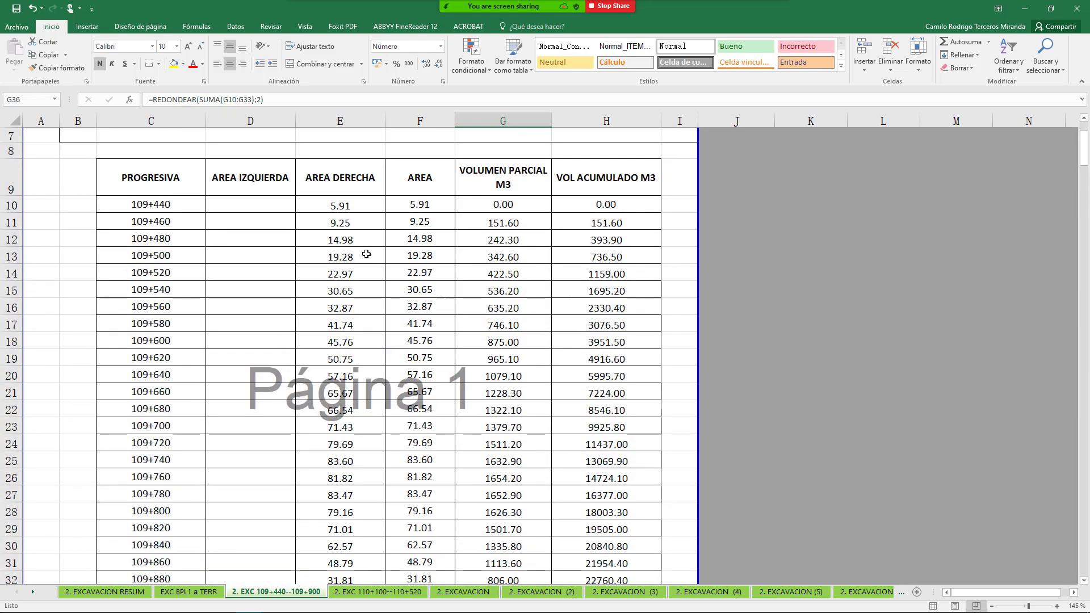
pyautogui.scroll(1, 397, 263)
pyautogui.scroll(1, 386, 284)
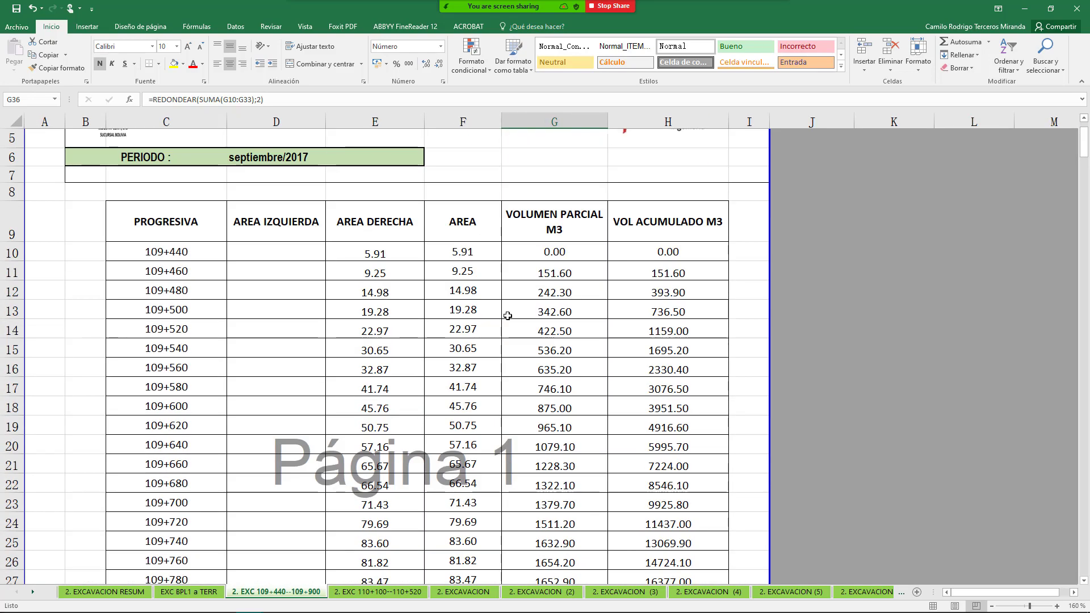
# Inspect the right area, total area, partial volume and accumulated volume cells of station 109+440.
pyautogui.click(382, 255)
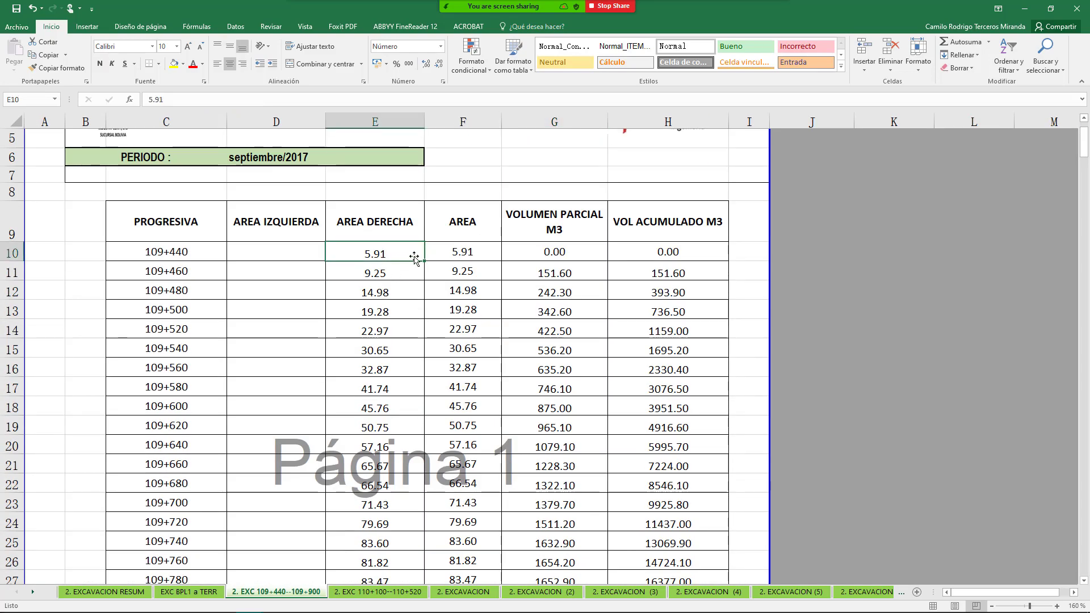
pyautogui.click(468, 261)
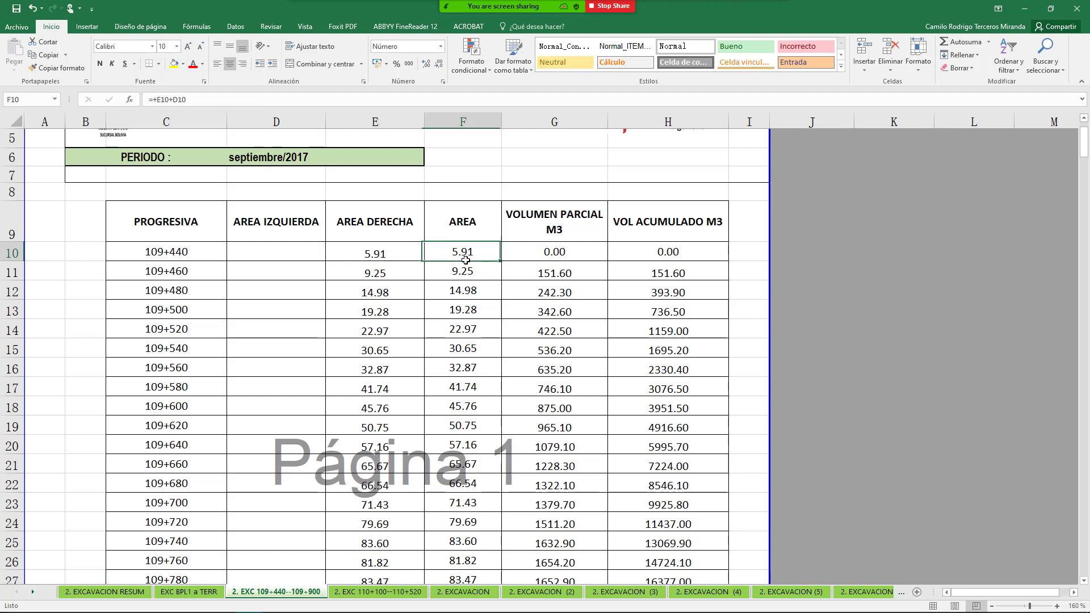
pyautogui.doubleClick(560, 255)
pyautogui.press('Escape')
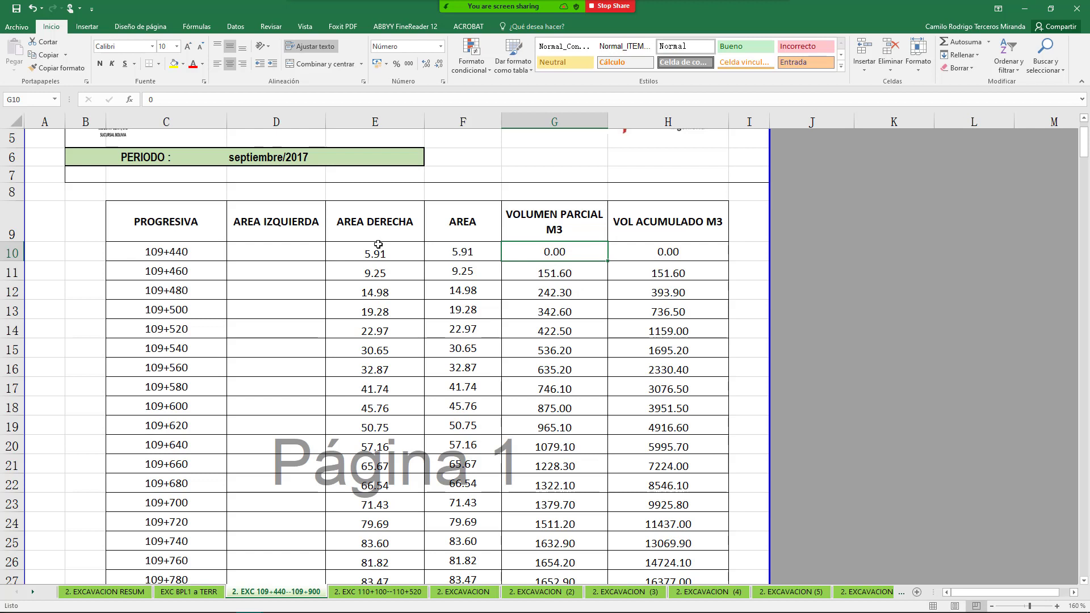
pyautogui.click(644, 258)
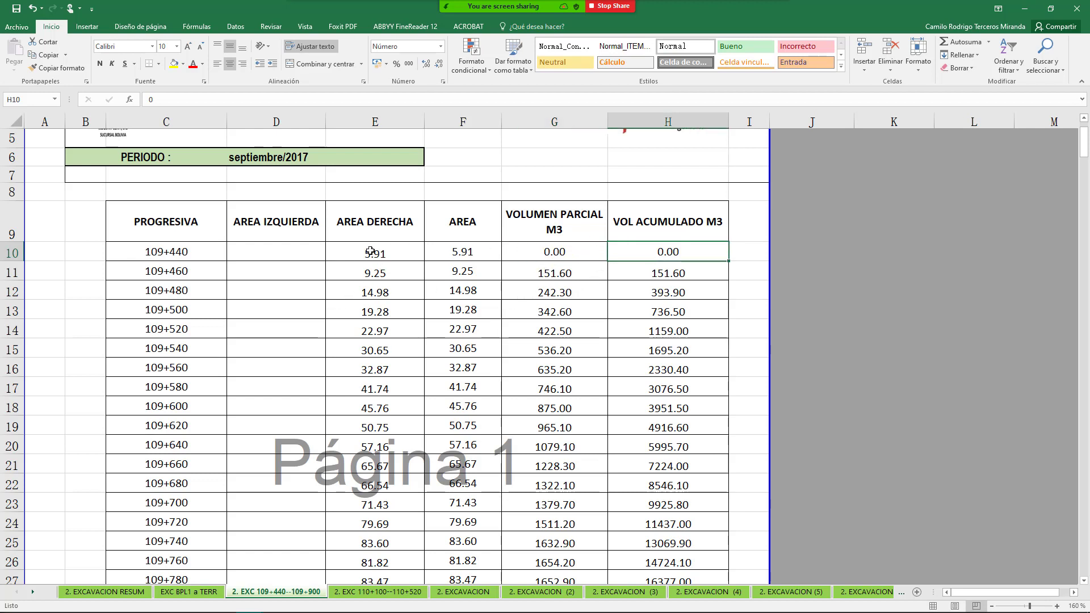
# Inspect the right area entry and the total area and partial volume formulas of station 109+460, leaving them unchanged.
pyautogui.doubleClick(390, 280)
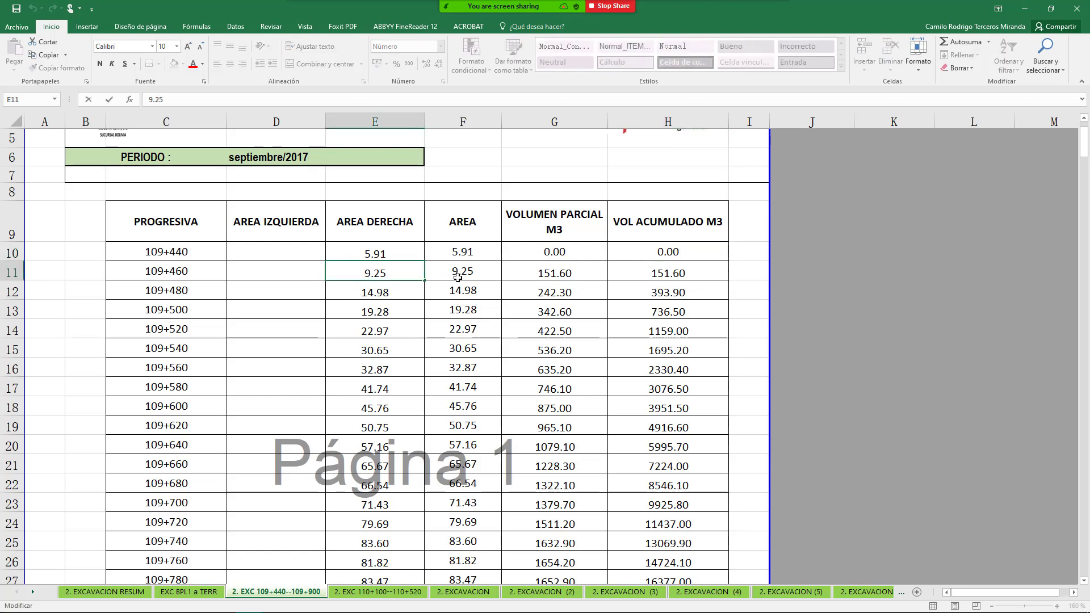
pyautogui.doubleClick(483, 275)
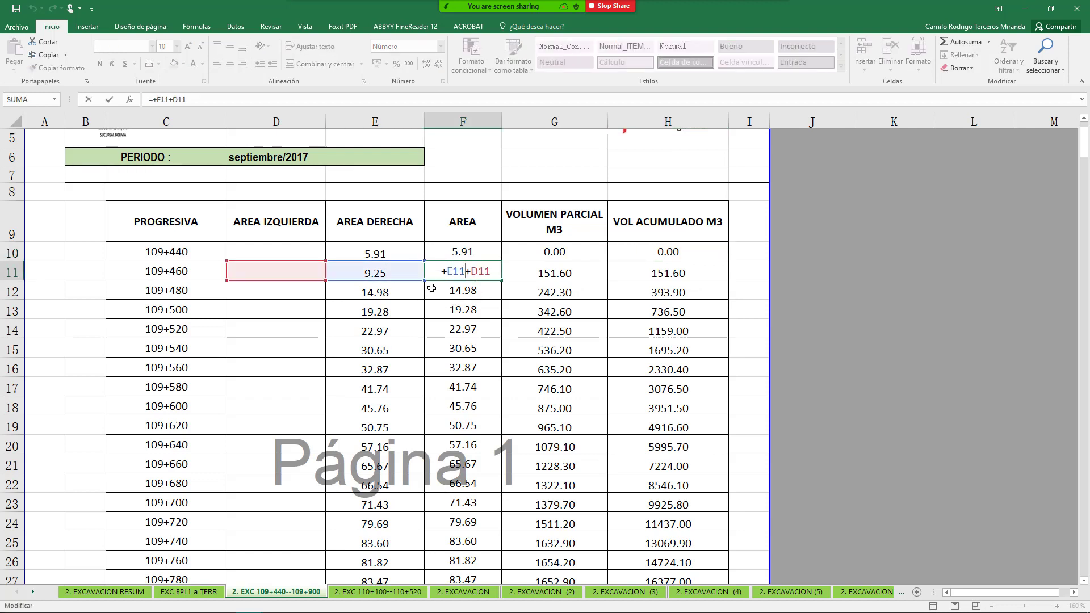
pyautogui.press('Escape')
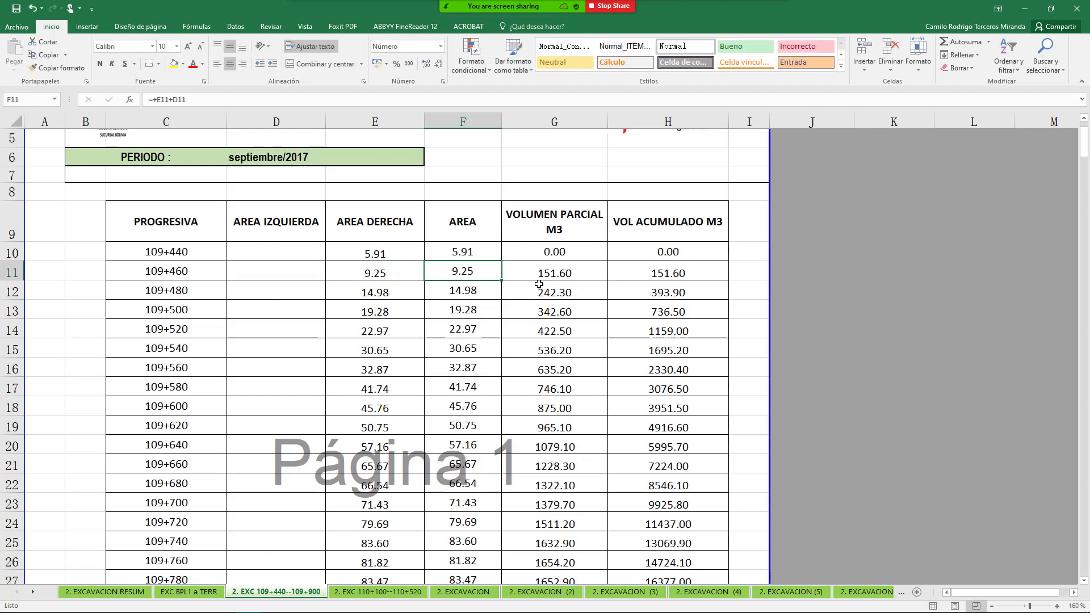
pyautogui.doubleClick(542, 274)
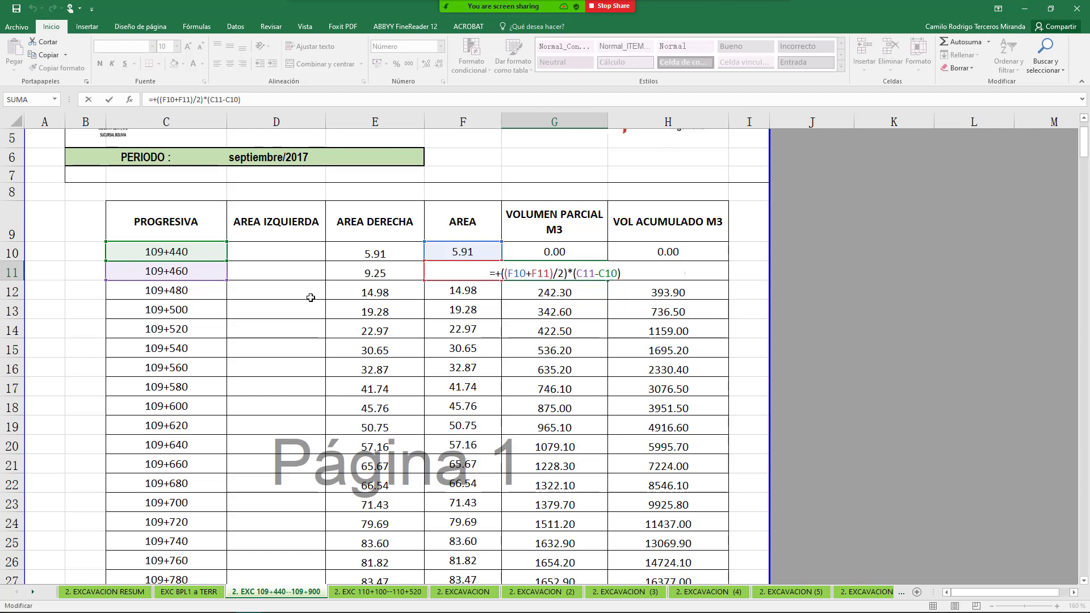
pyautogui.hotkey('ctrl', 'Return')
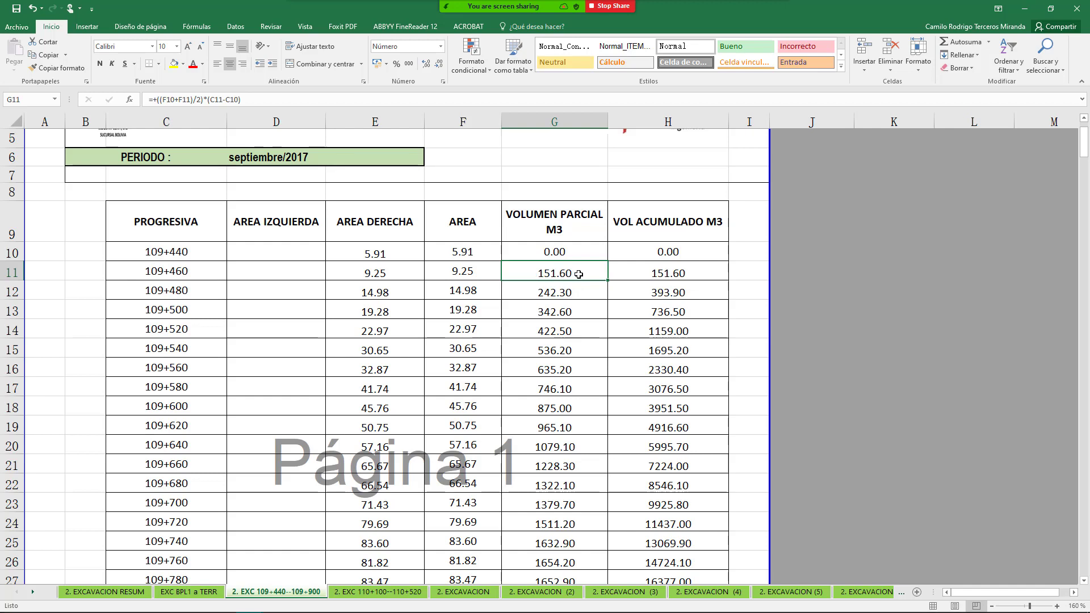
# Examine the remaining stations to 109+900 and the VOLUMEN DE EXCAVACION total below the table.
pyautogui.scroll(-5, 630, 275)
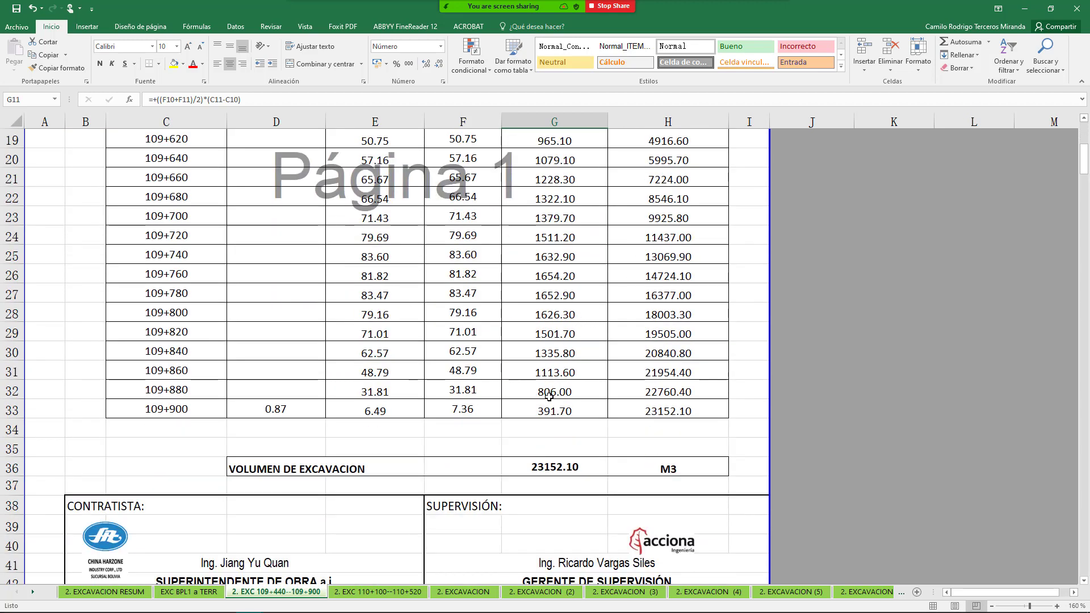
pyautogui.scroll(3, 585, 375)
pyautogui.scroll(-3, 562, 284)
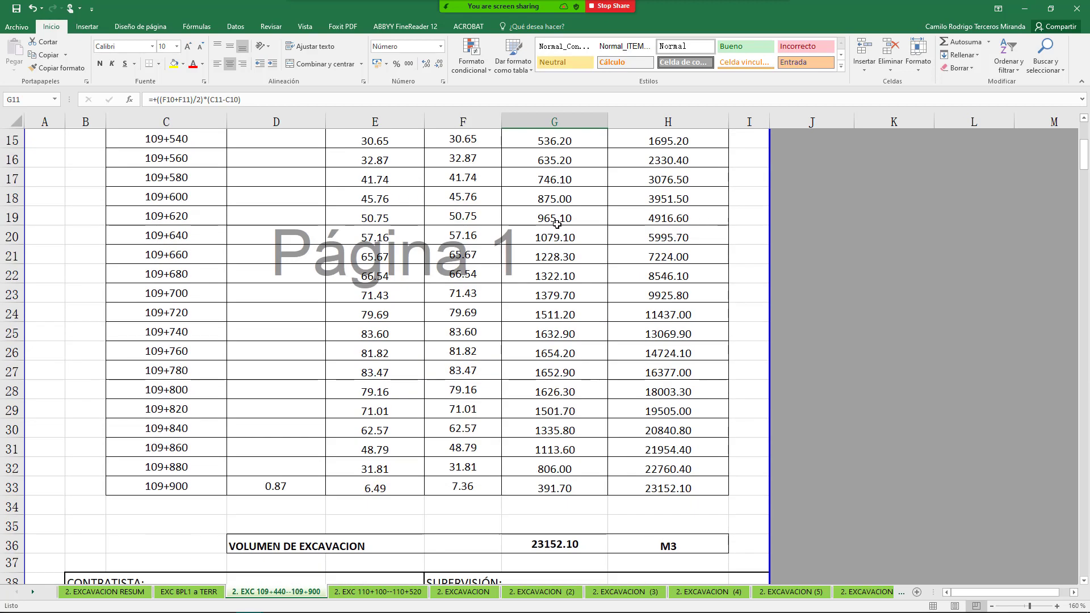
pyautogui.scroll(-1, 562, 248)
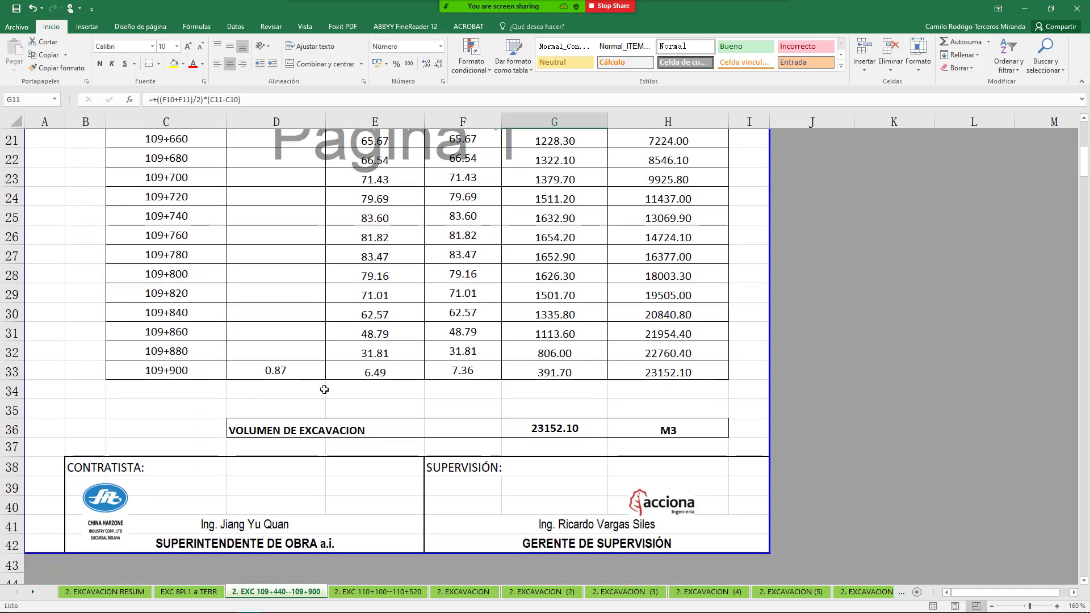
pyautogui.scroll(1, 341, 386)
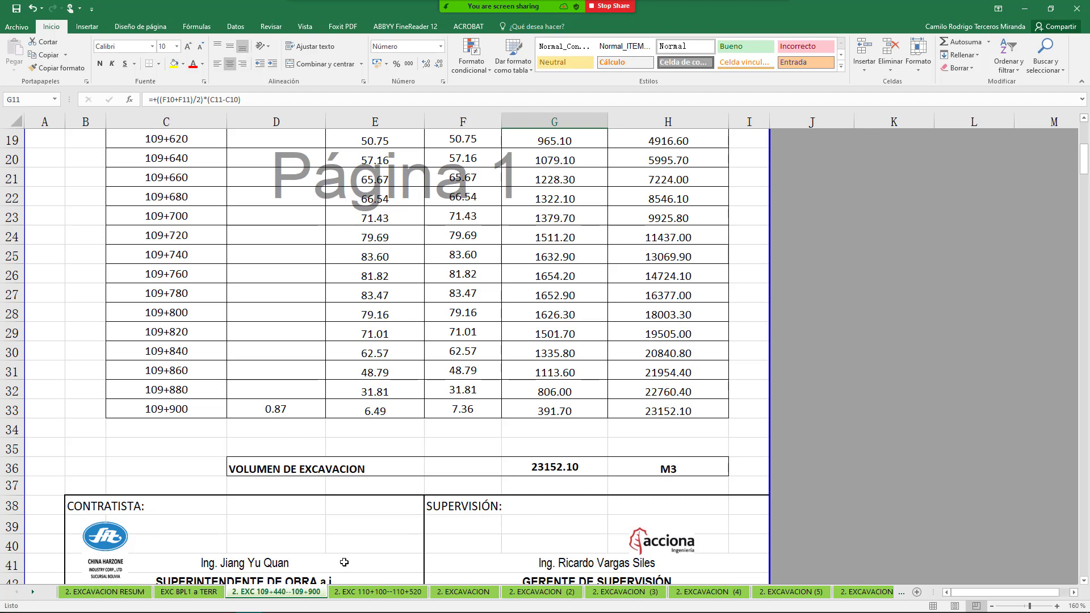
# Open the 2. EXC 110+100--110+520 sheet and examine its station, area and volume columns.
pyautogui.click(376, 591)
pyautogui.scroll(3, 320, 451)
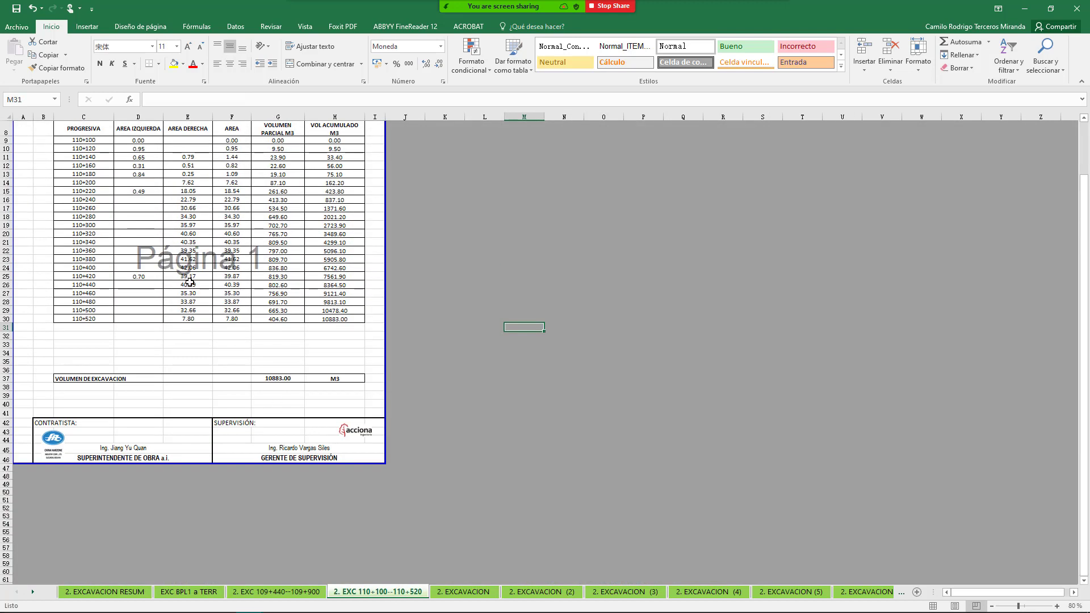
pyautogui.scroll(2, 181, 206)
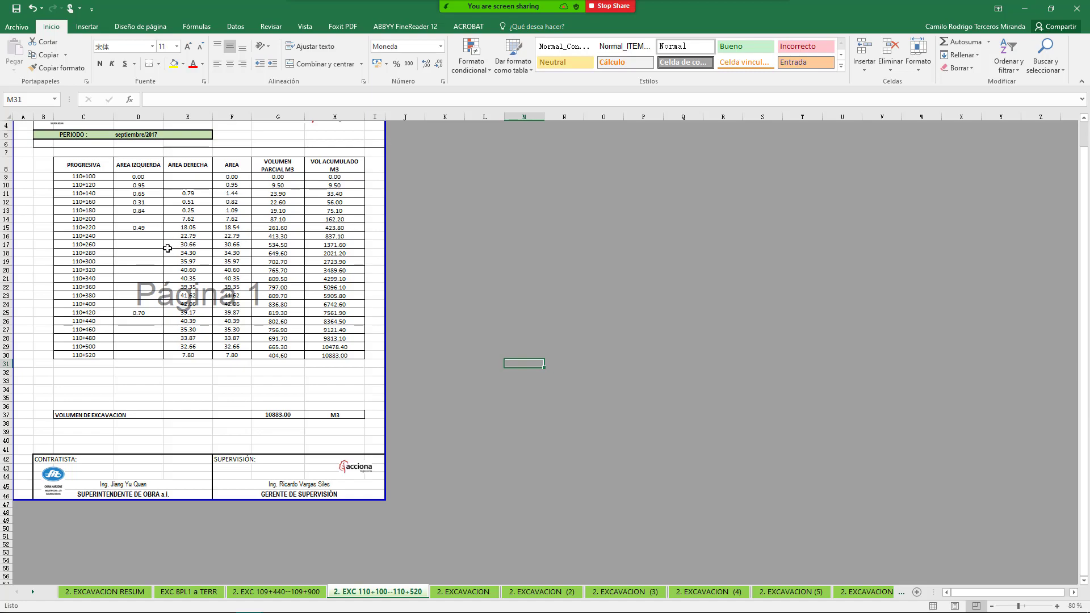
pyautogui.scroll(5, 168, 248)
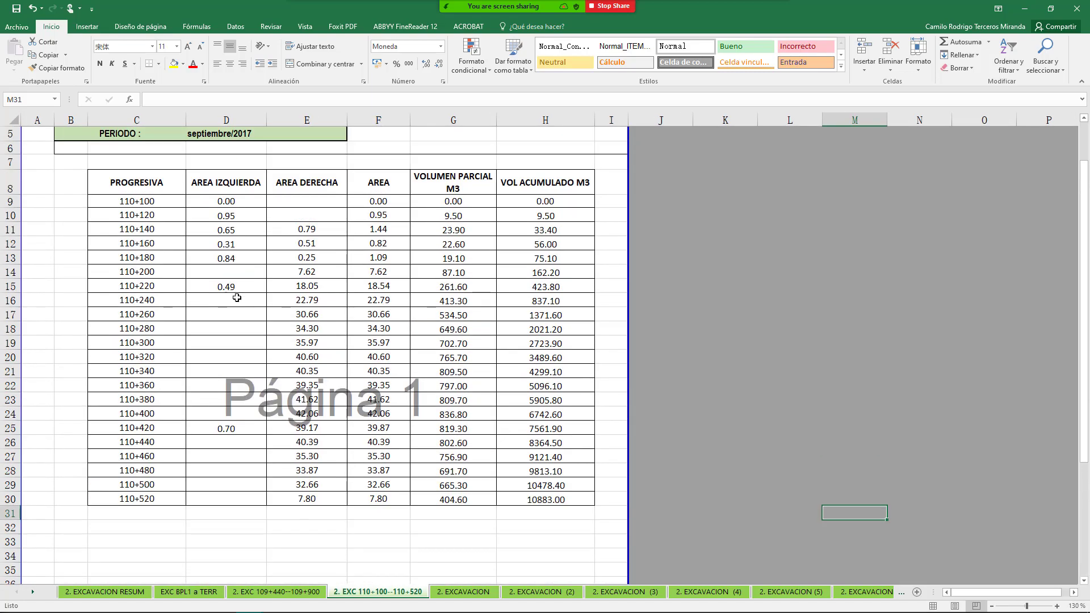
pyautogui.scroll(1, 237, 297)
pyautogui.scroll(1, 261, 318)
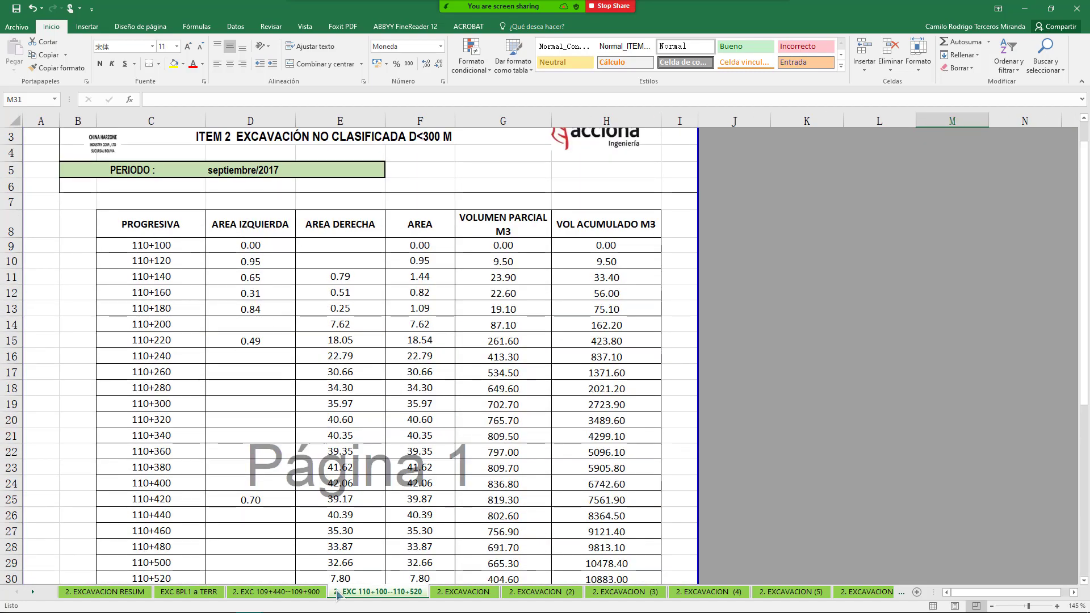
pyautogui.scroll(-1, 445, 595)
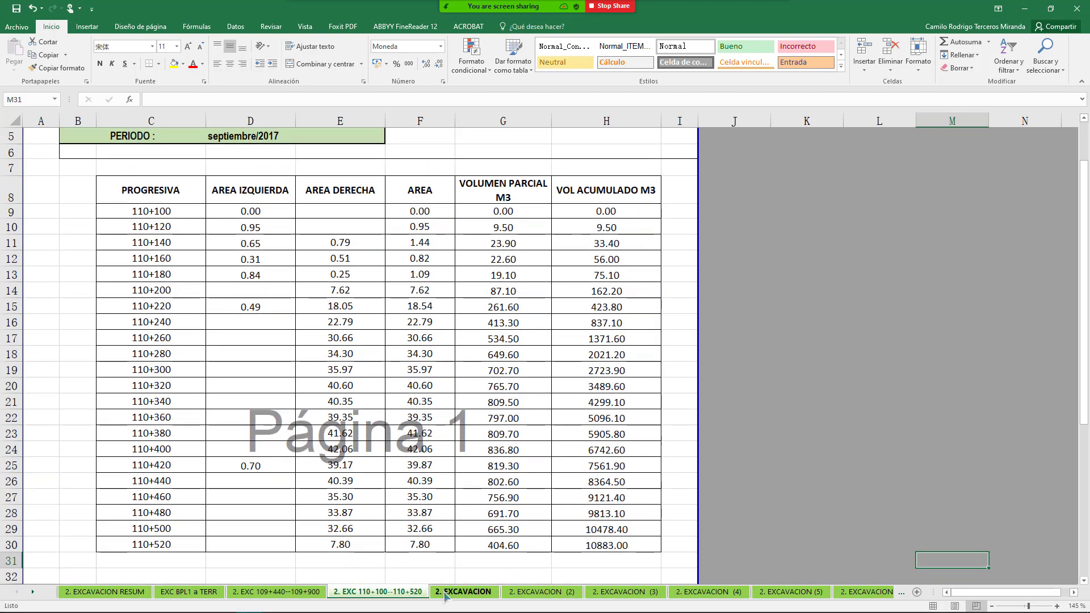
# Open the 2. EXCAVACION sheet and examine the box-shaped excavation calculation for stretch 129+300 to 129+360.
pyautogui.click(484, 596)
pyautogui.scroll(4, 312, 347)
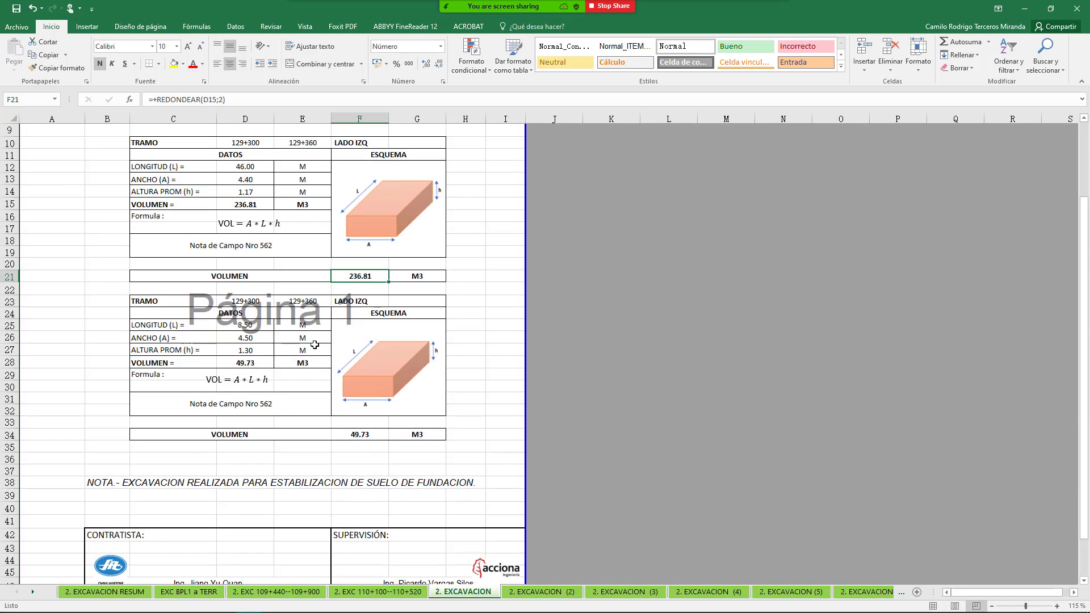
pyautogui.scroll(1, 314, 345)
pyautogui.scroll(2, 338, 355)
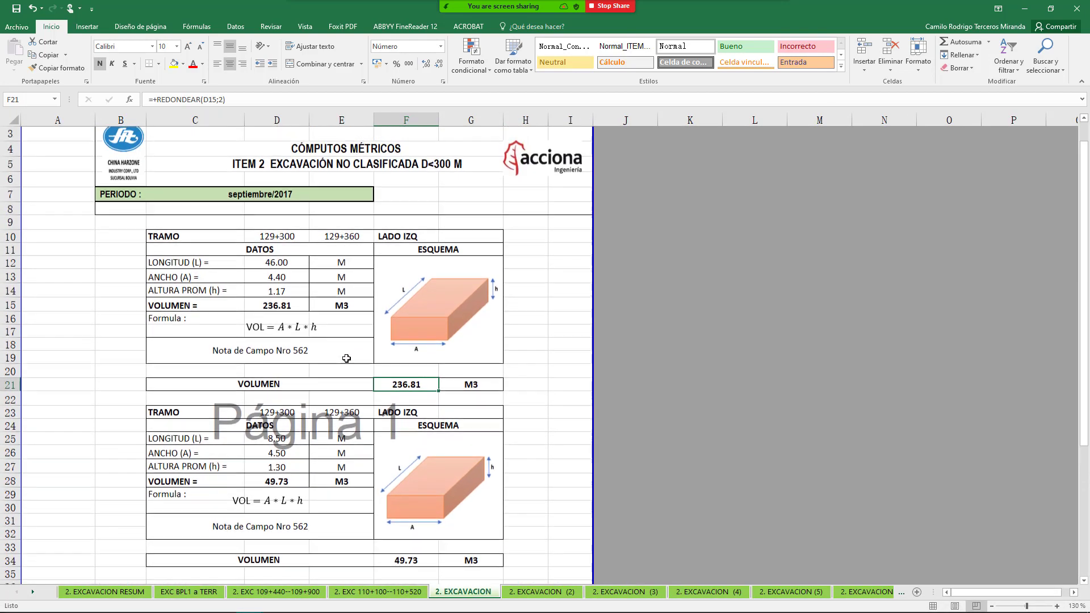
pyautogui.scroll(1, 346, 358)
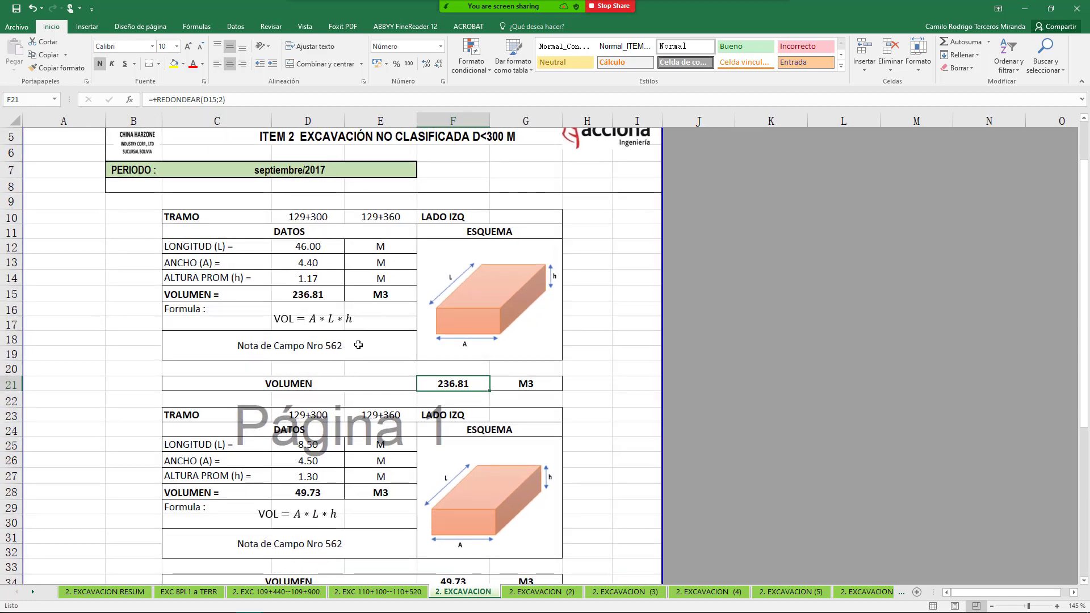
pyautogui.scroll(1, 358, 345)
pyautogui.scroll(-1, 376, 339)
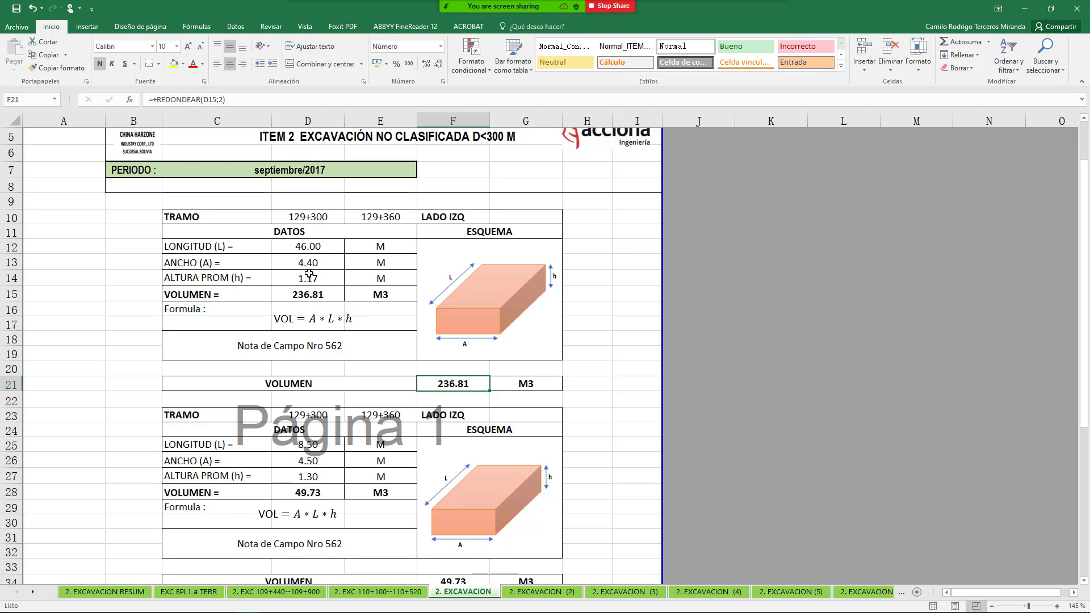
# Check the first block's length, width and average height entries, the second block's volume, and the foundation stabilisation note.
pyautogui.click(307, 248)
pyautogui.click(324, 261)
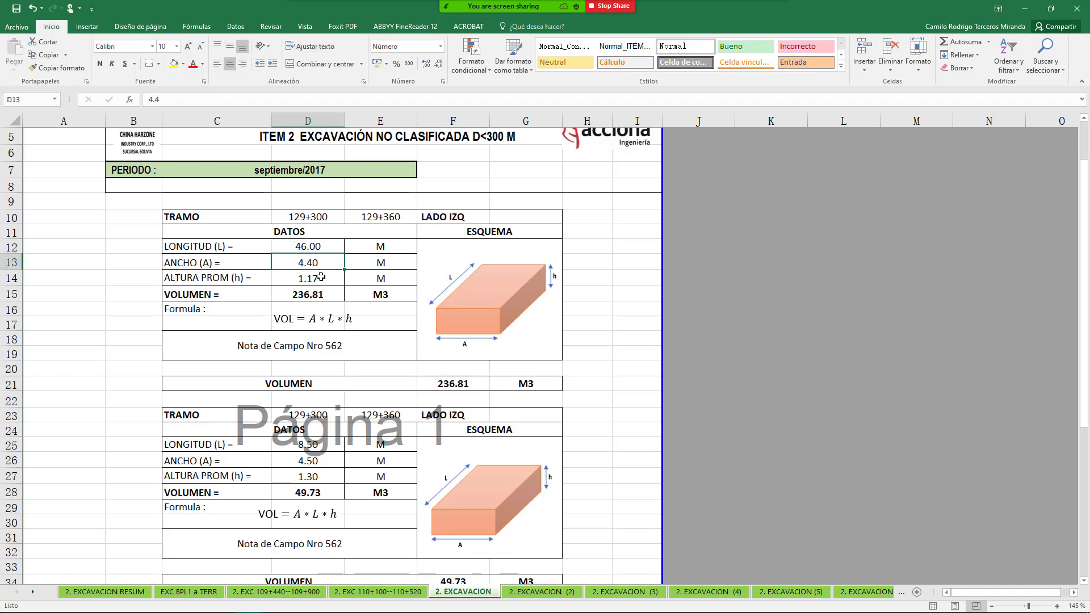
pyautogui.click(321, 277)
pyautogui.scroll(-2, 342, 284)
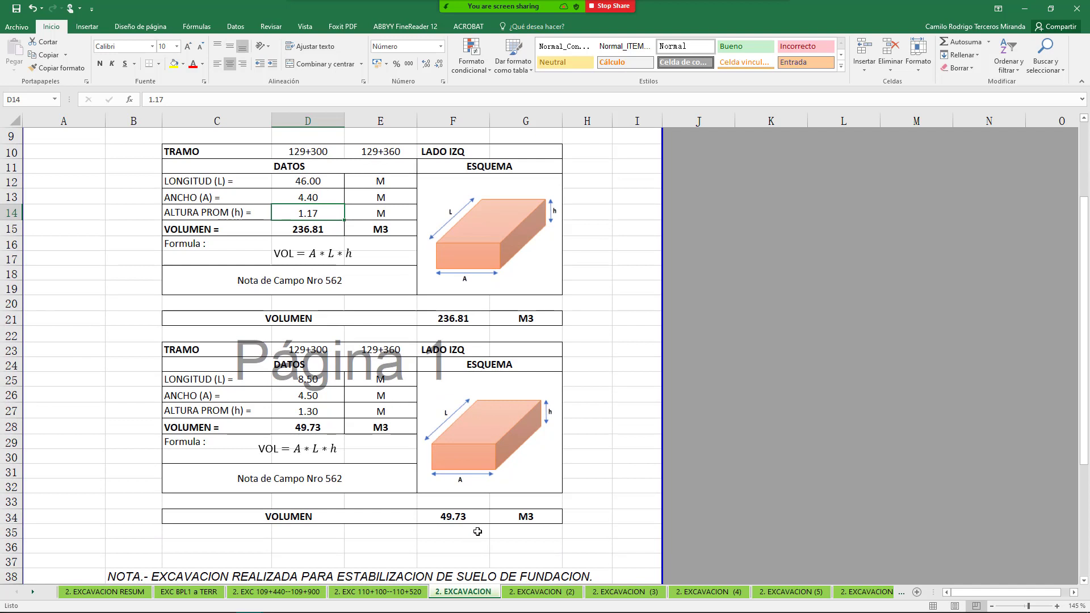
pyautogui.scroll(-2, 416, 469)
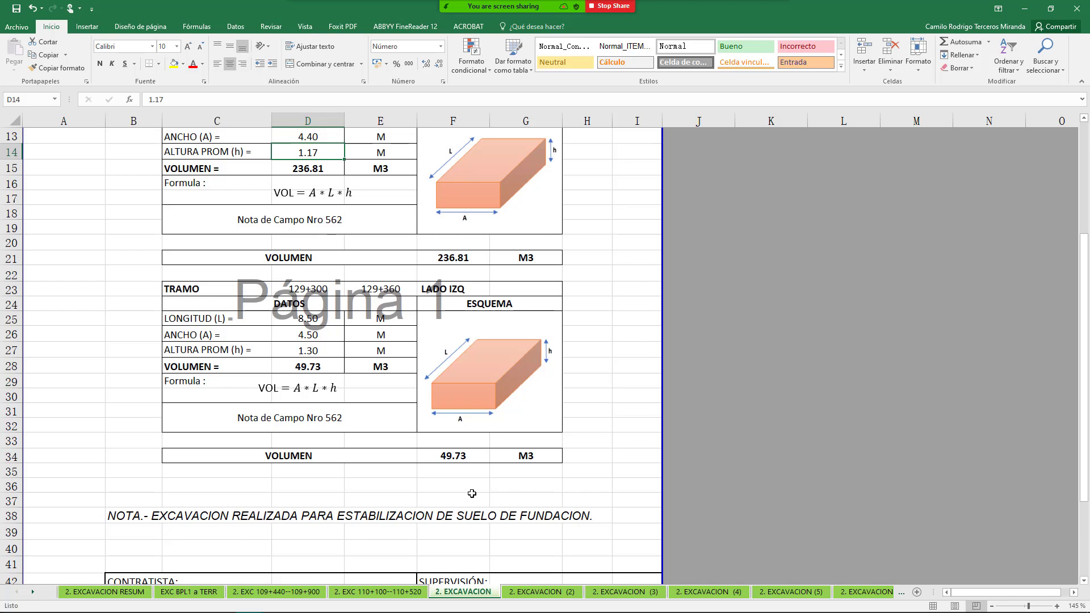
pyautogui.scroll(1, 566, 480)
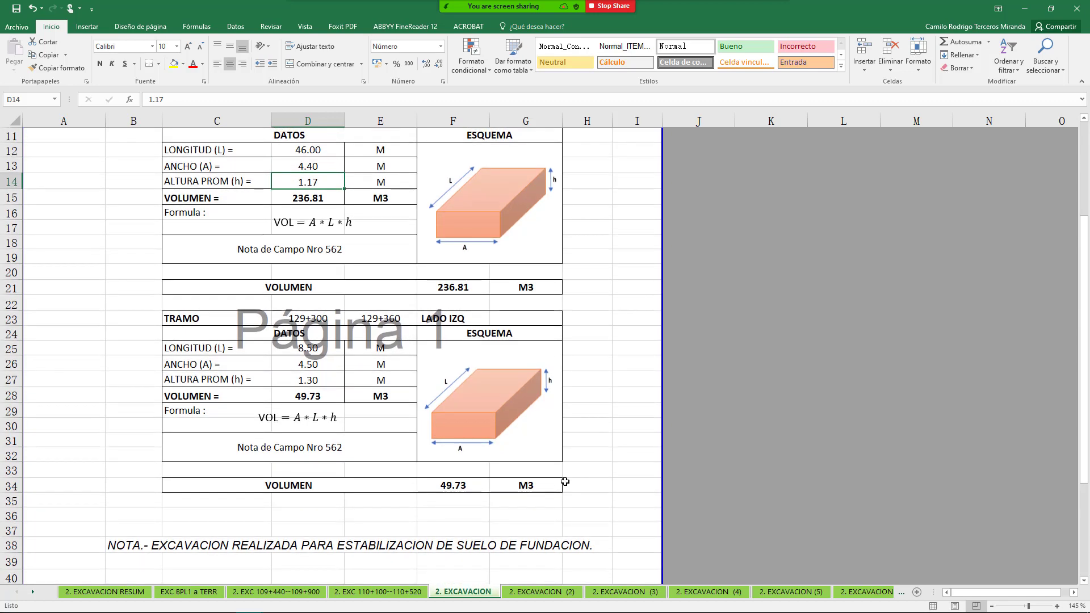
# Browse the remaining excavation sheets from 2. EXCAVACION (2) towards the end of the workbook.
pyautogui.click(527, 589)
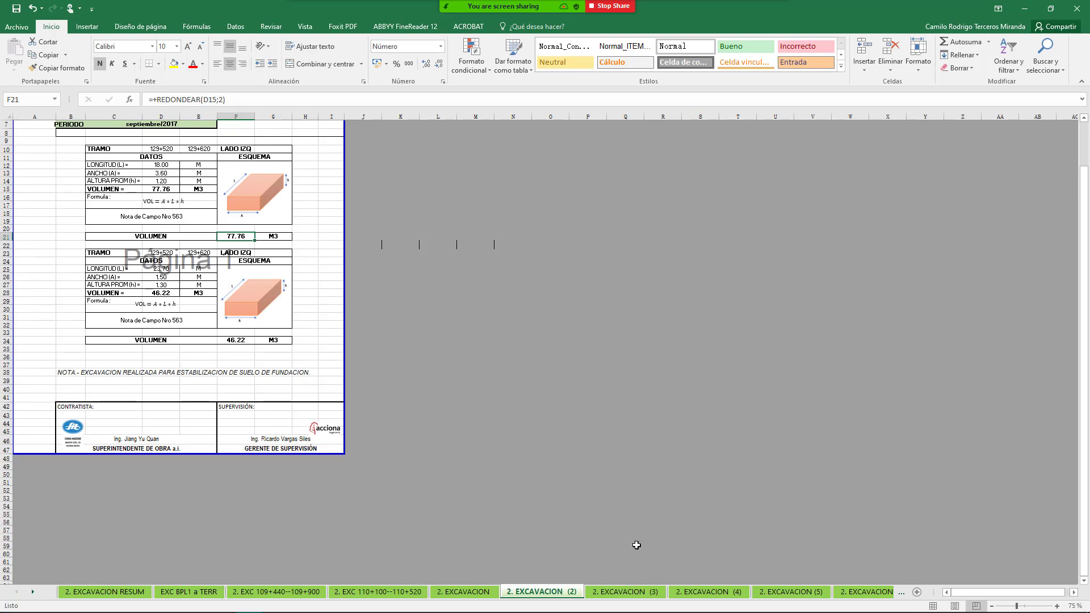
pyautogui.click(709, 592)
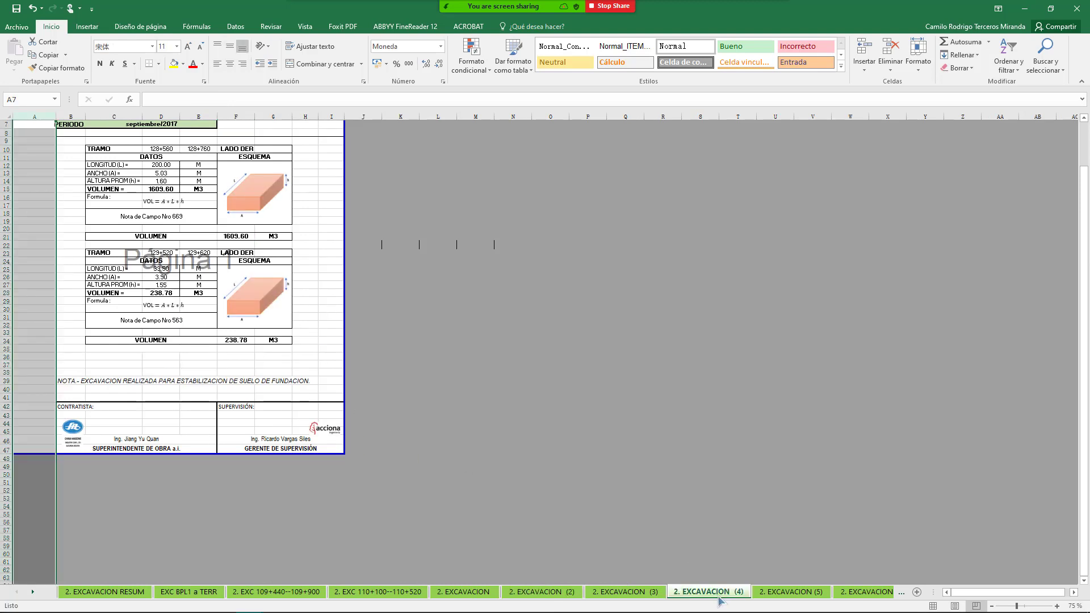
pyautogui.click(806, 592)
pyautogui.click(852, 592)
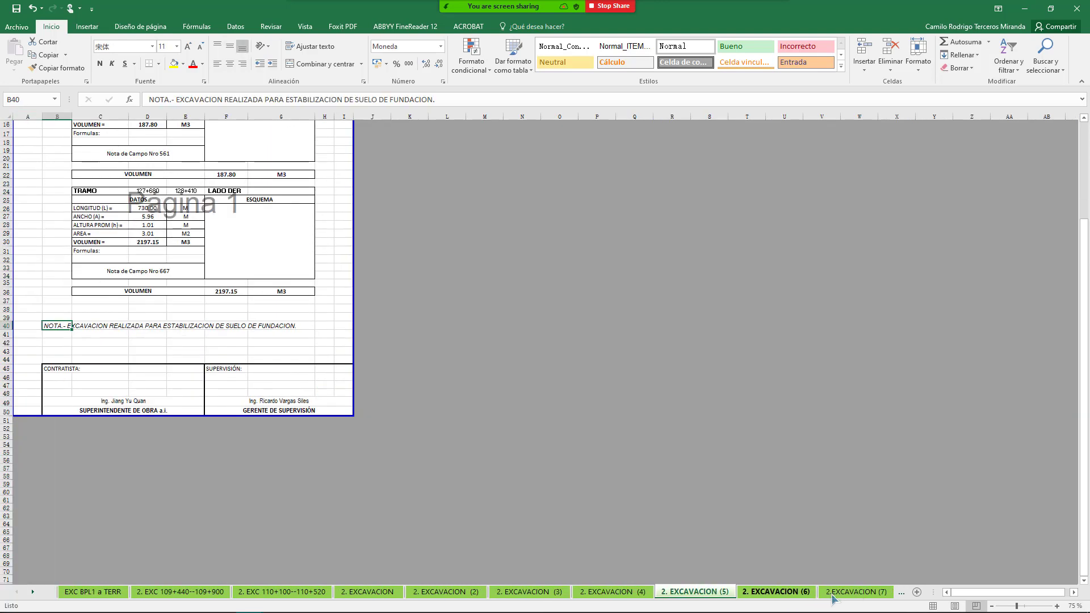
pyautogui.click(833, 599)
# Delete the empty Hoja2 sheet from the workbook.
pyautogui.click(836, 594)
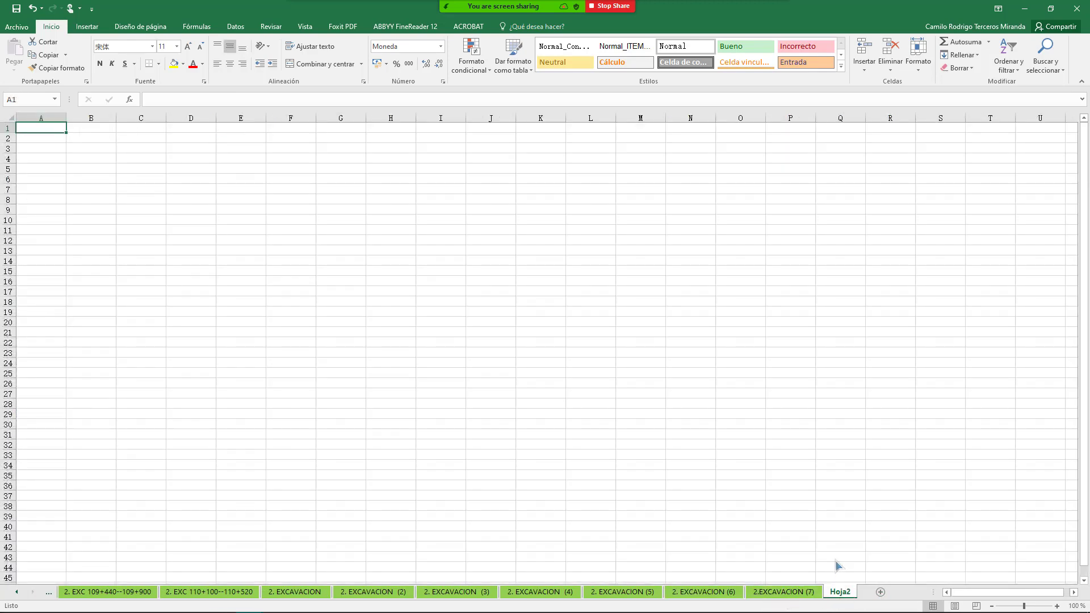
pyautogui.rightClick(846, 595)
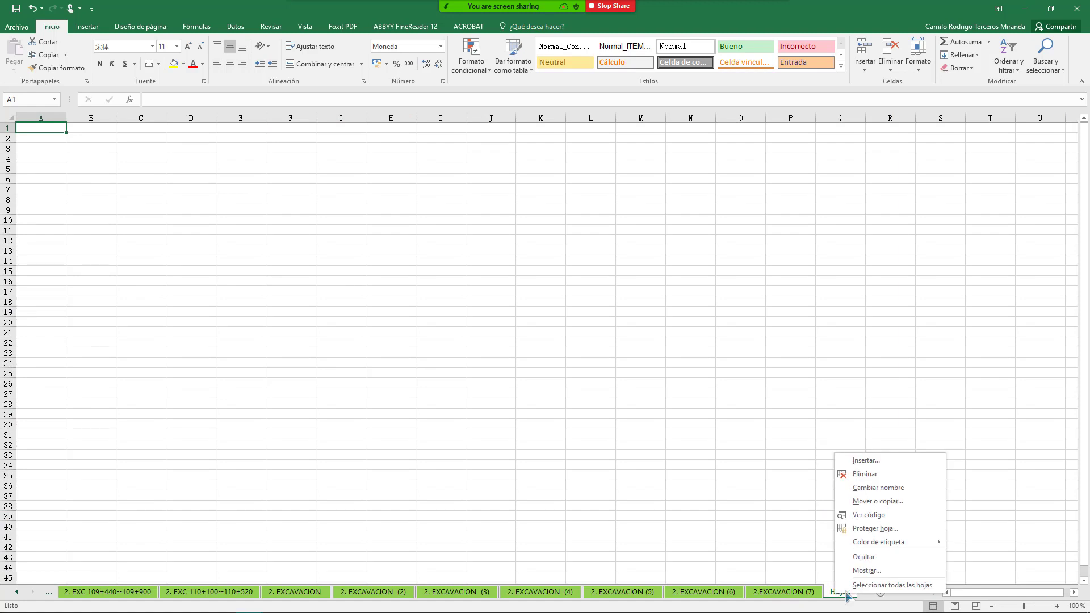
pyautogui.click(850, 480)
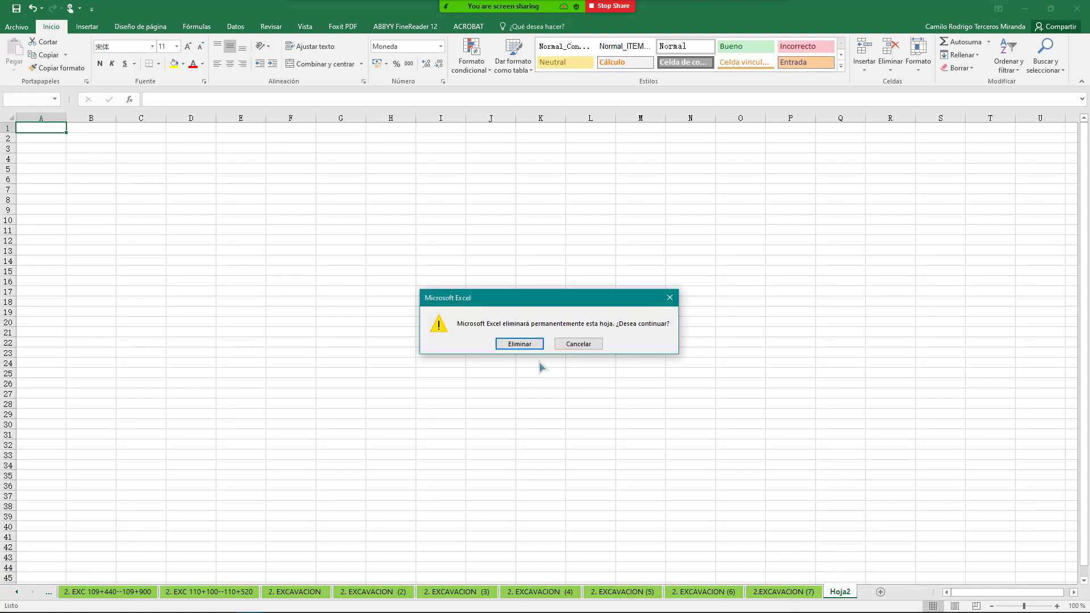
pyautogui.click(518, 343)
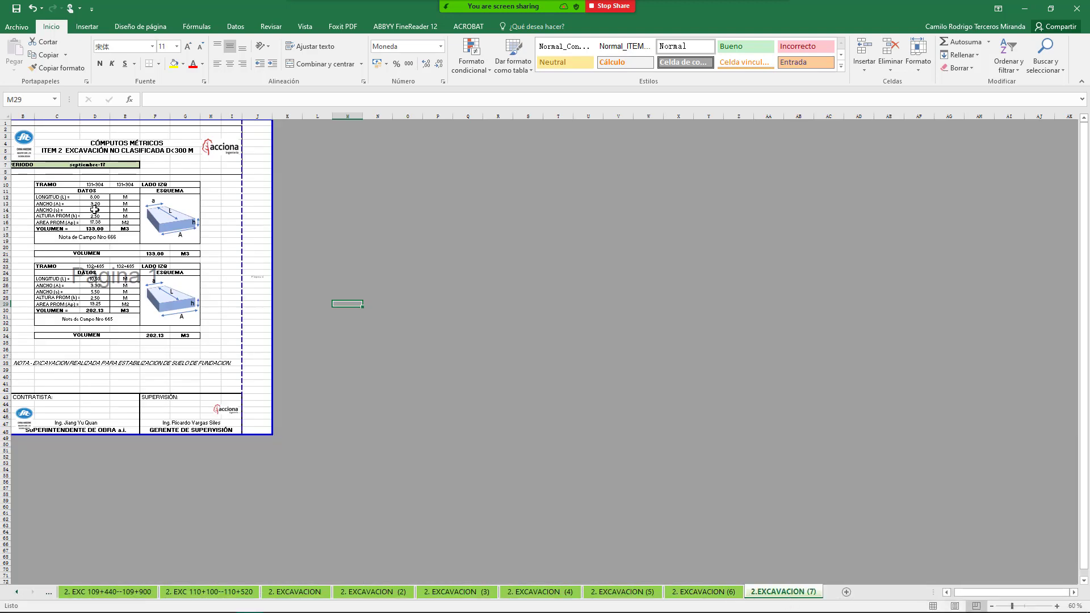
# Examine the trapezoidal excavation calculations on the 2.EXCAVACION (7) sheet and open the 2. EXCAVACION (6) sheet.
pyautogui.scroll(7, 91, 205)
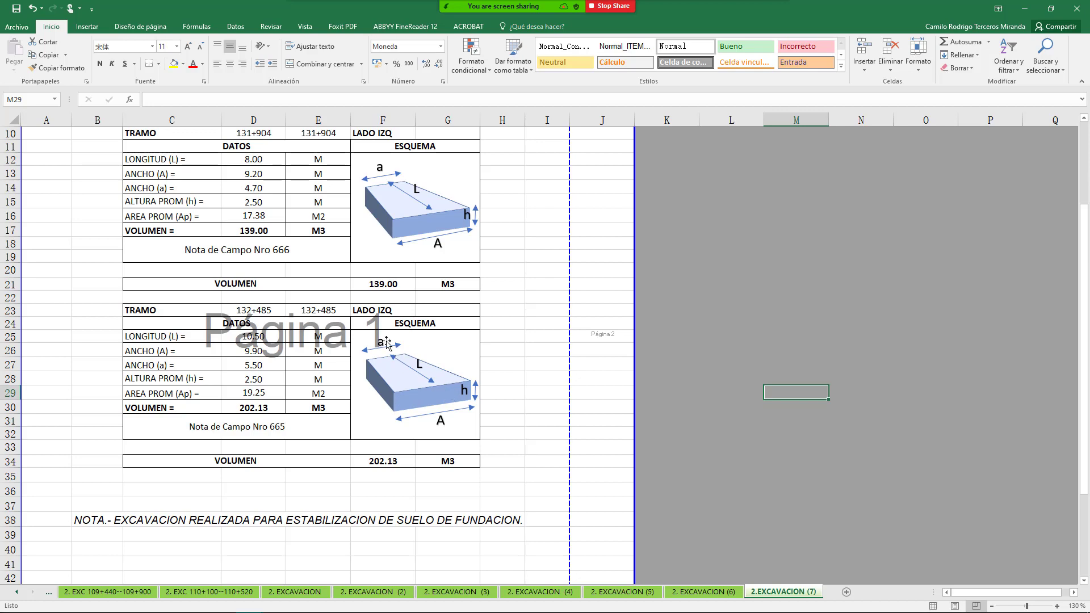
pyautogui.click(704, 591)
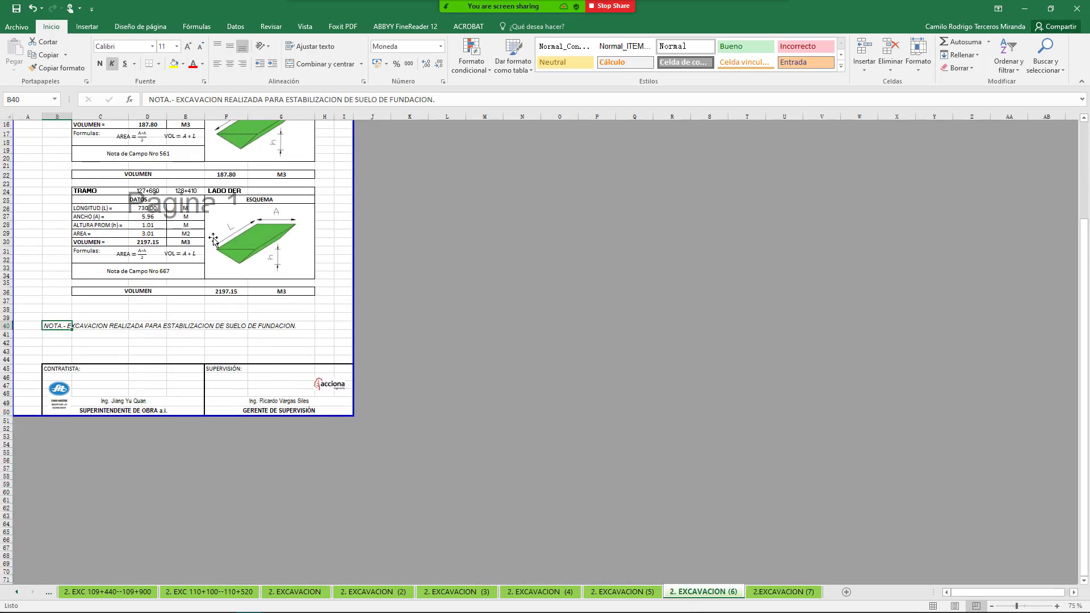
# Examine the two triangular-section excavation blocks and their area and volume formulas on the 2. EXCAVACION (6) sheet.
pyautogui.scroll(2, 225, 245)
pyautogui.scroll(3, 228, 215)
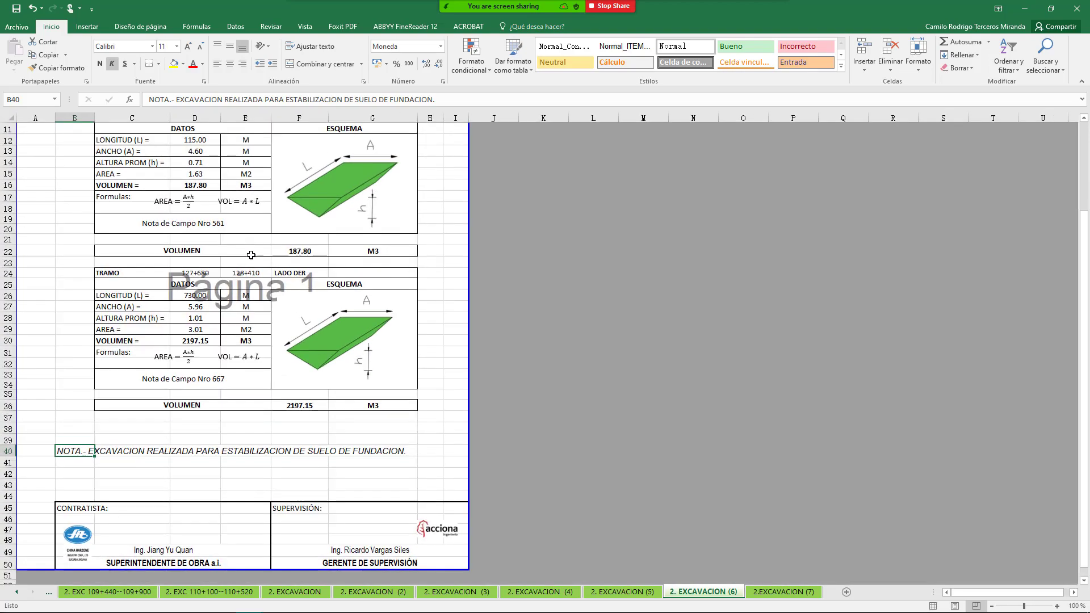
pyautogui.scroll(-1, 344, 257)
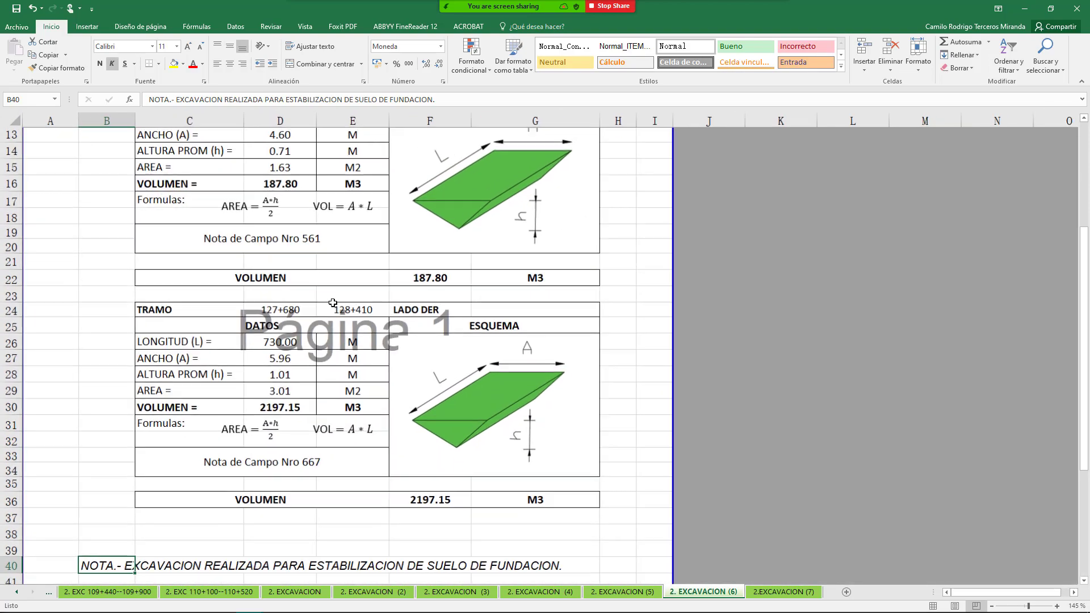
pyautogui.scroll(-1, 398, 283)
pyautogui.scroll(2, 437, 305)
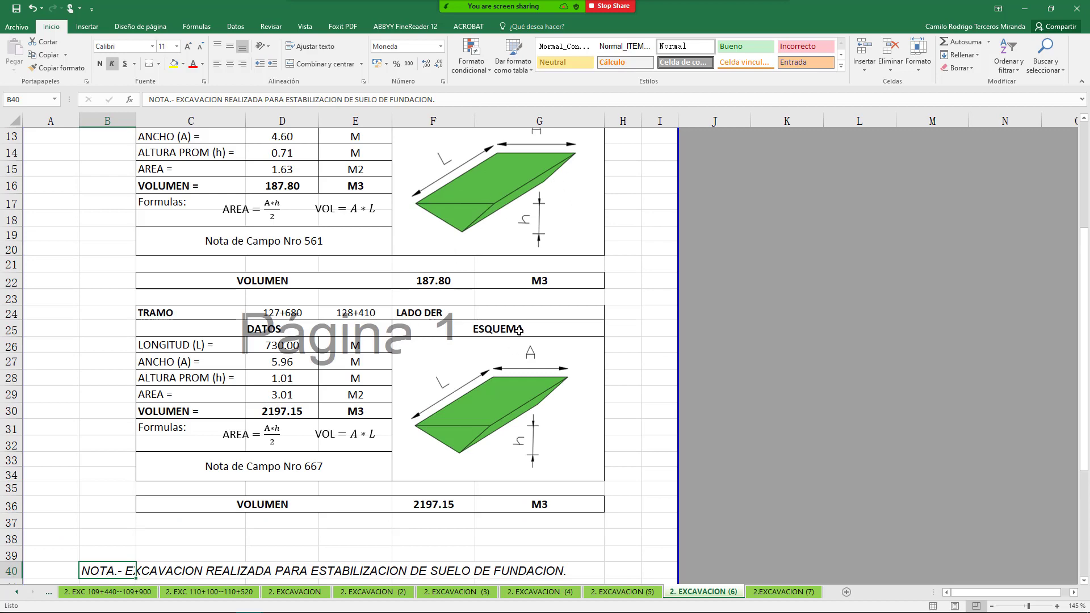
# Go back through the excavation sheets to 2. EXC 109+440--109+900 and review its table of areas and volumes by station.
pyautogui.click(633, 592)
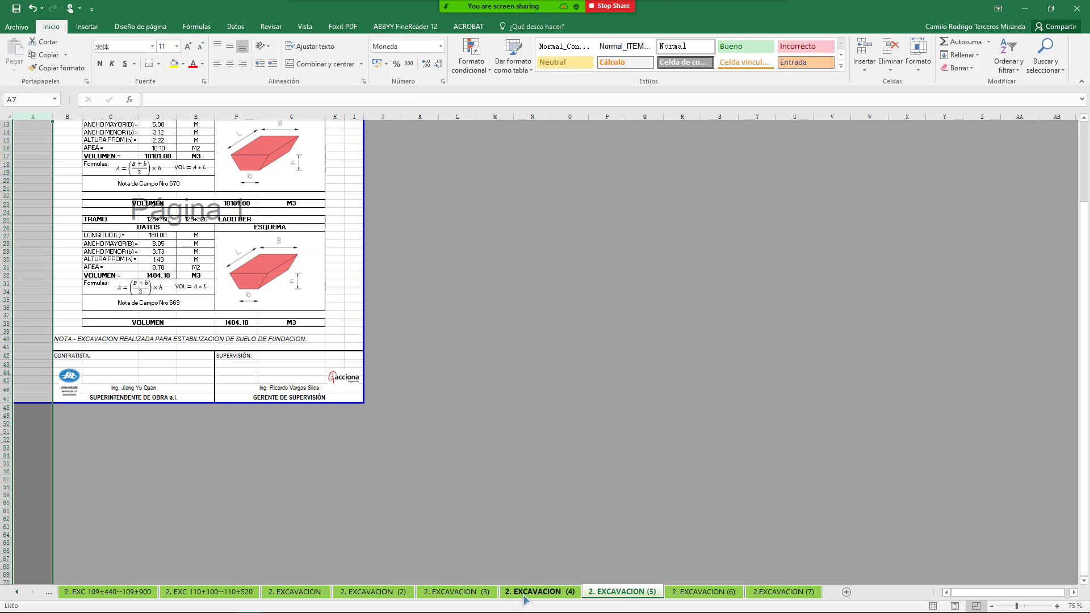
pyautogui.click(523, 593)
pyautogui.click(451, 592)
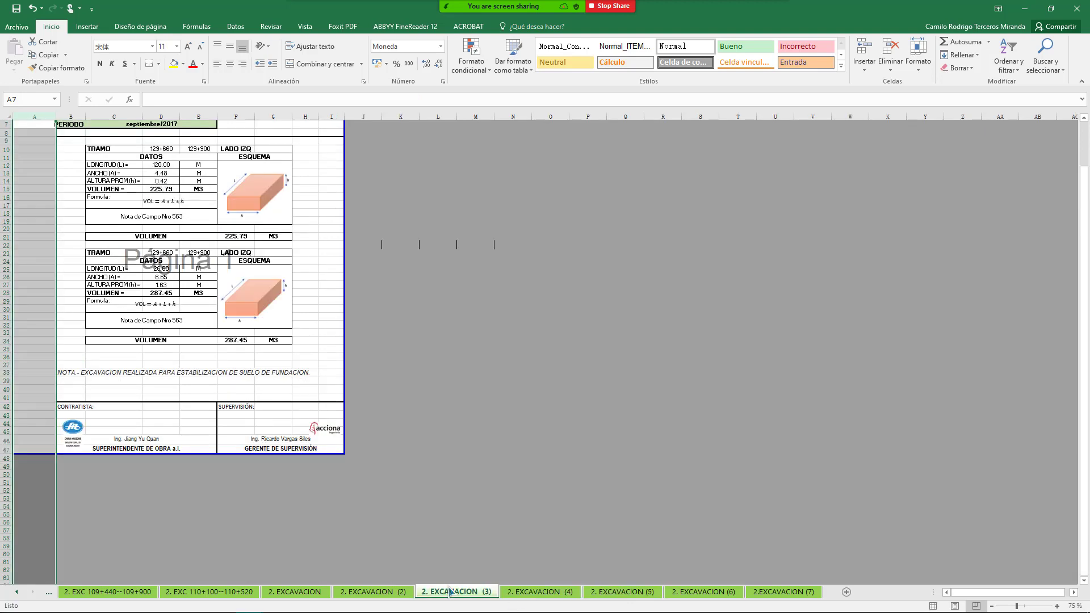
pyautogui.click(391, 592)
pyautogui.click(294, 592)
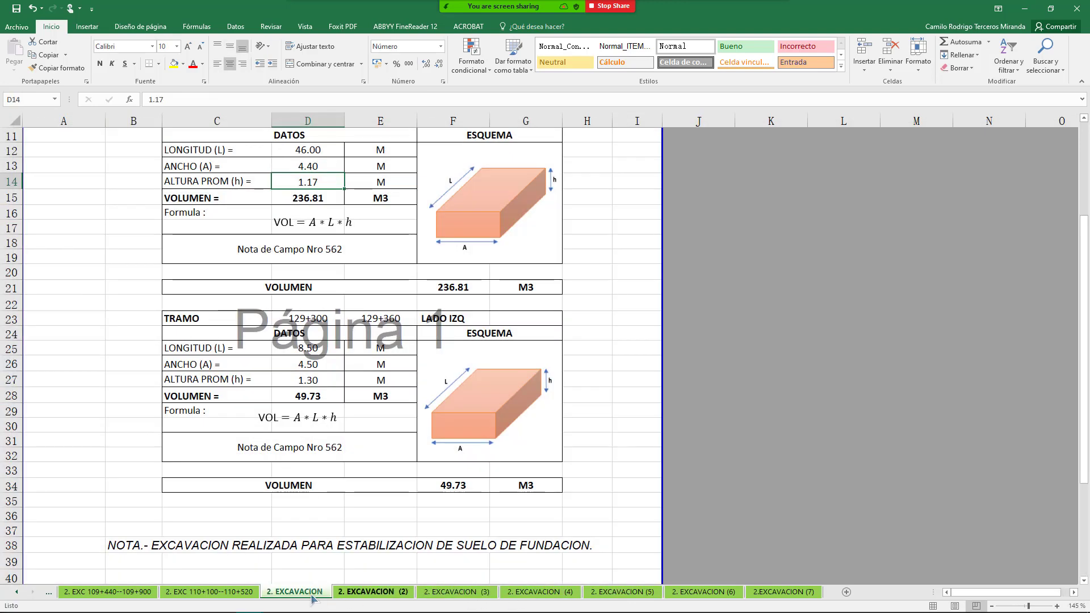
pyautogui.click(209, 593)
pyautogui.click(114, 592)
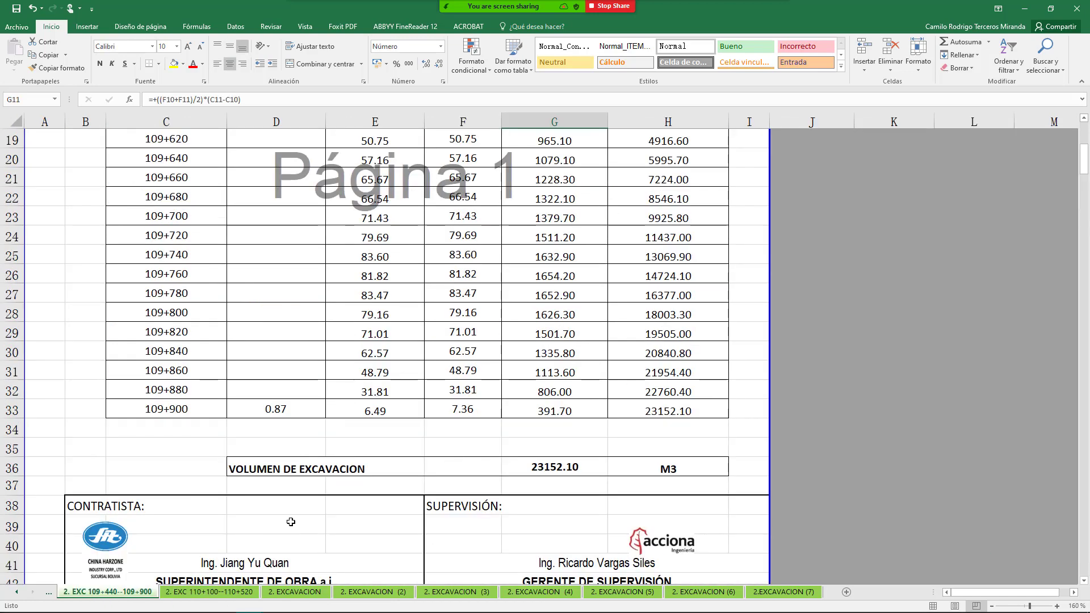
pyautogui.scroll(3, 315, 480)
pyautogui.scroll(3, 315, 480)
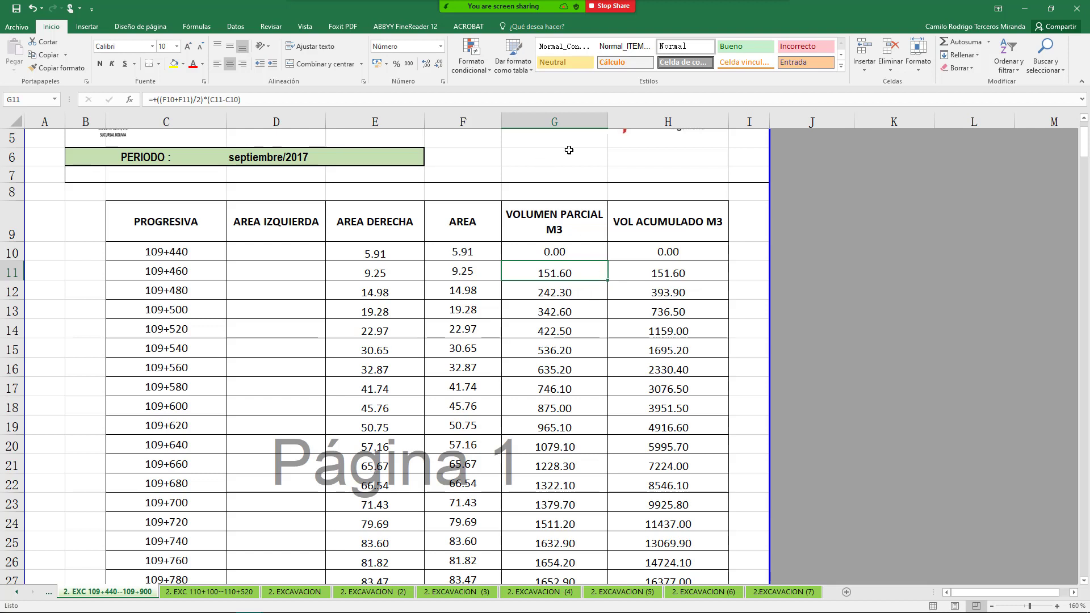
# Switch the screen share to the AutoCAD window and open the recent TERRAPLEN drawing.
pyautogui.moveTo(567, 7)
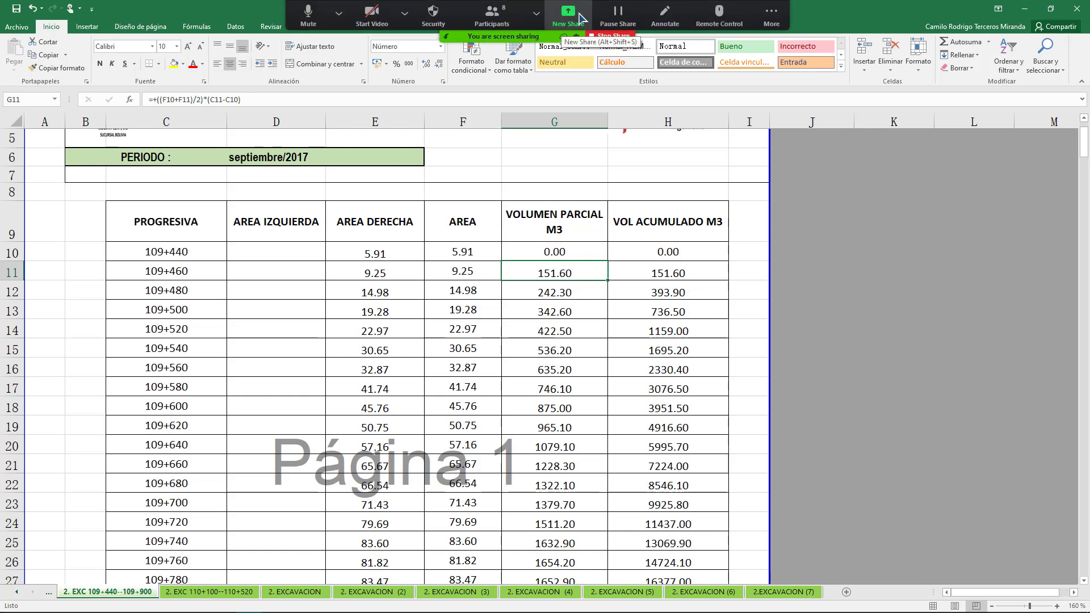
pyautogui.click(568, 15)
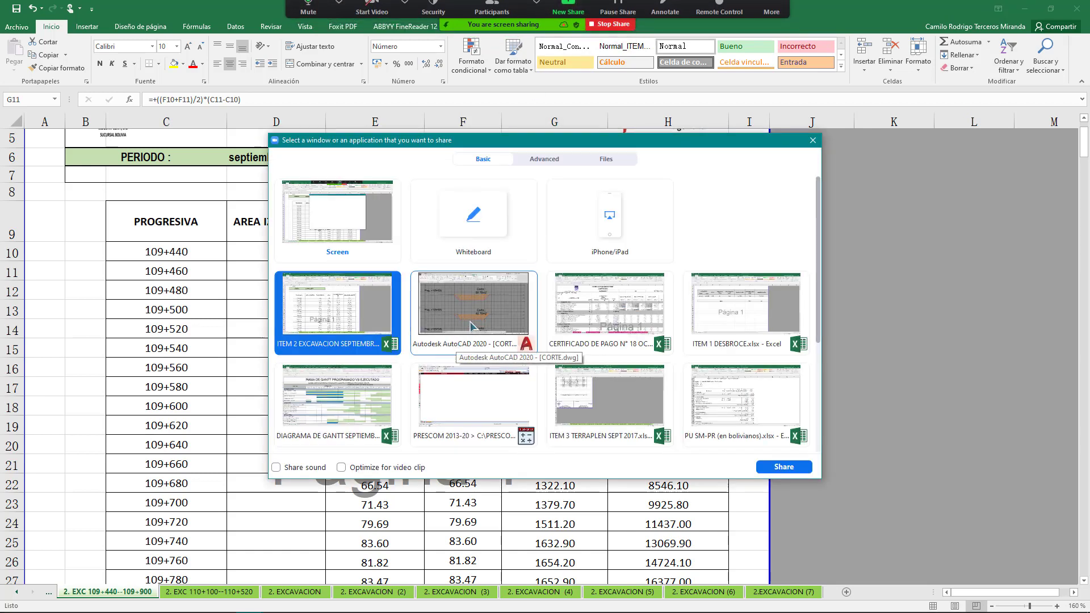
pyautogui.doubleClick(459, 341)
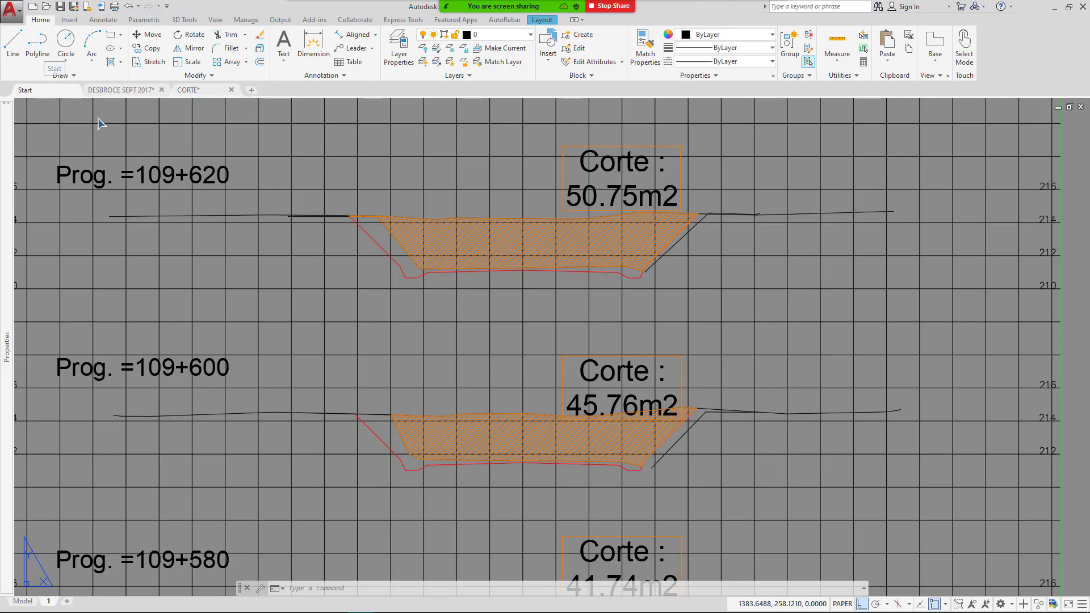
pyautogui.click(57, 90)
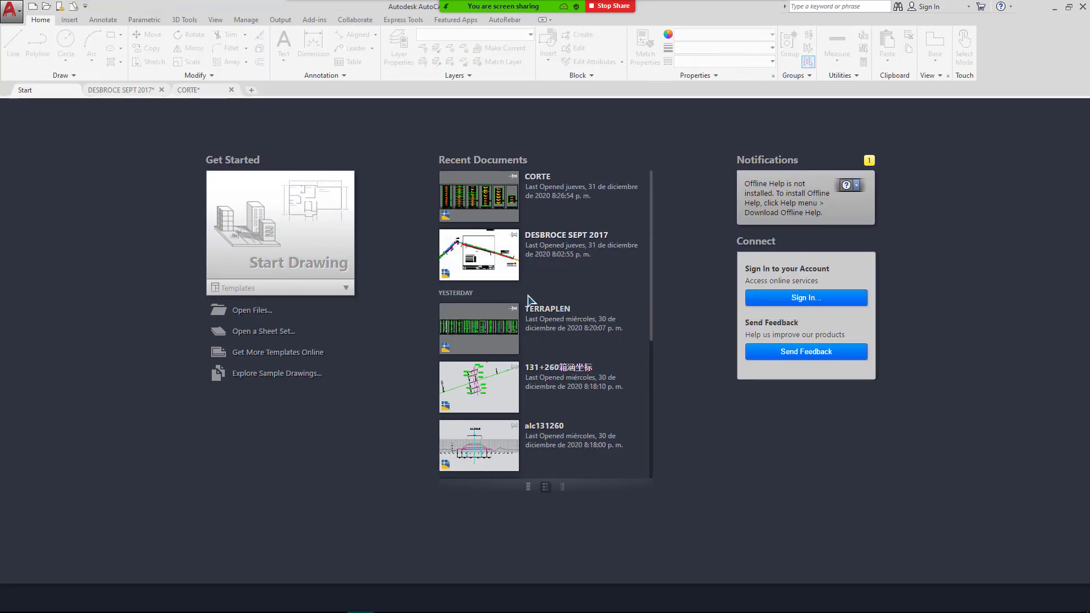
pyautogui.click(553, 311)
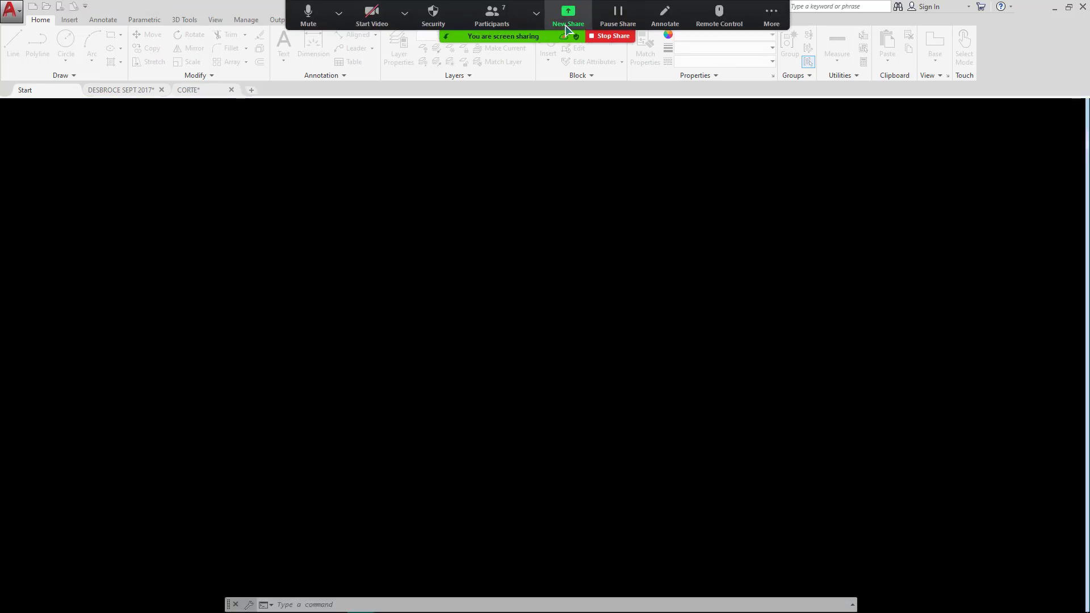
# Share the CERTIFICADO DE PAGO N° 18 OCTUBRE 2017 workbook and check the CONFORMACION DE TERRAPLEN item on the PLANILLA sheet.
pyautogui.click(568, 17)
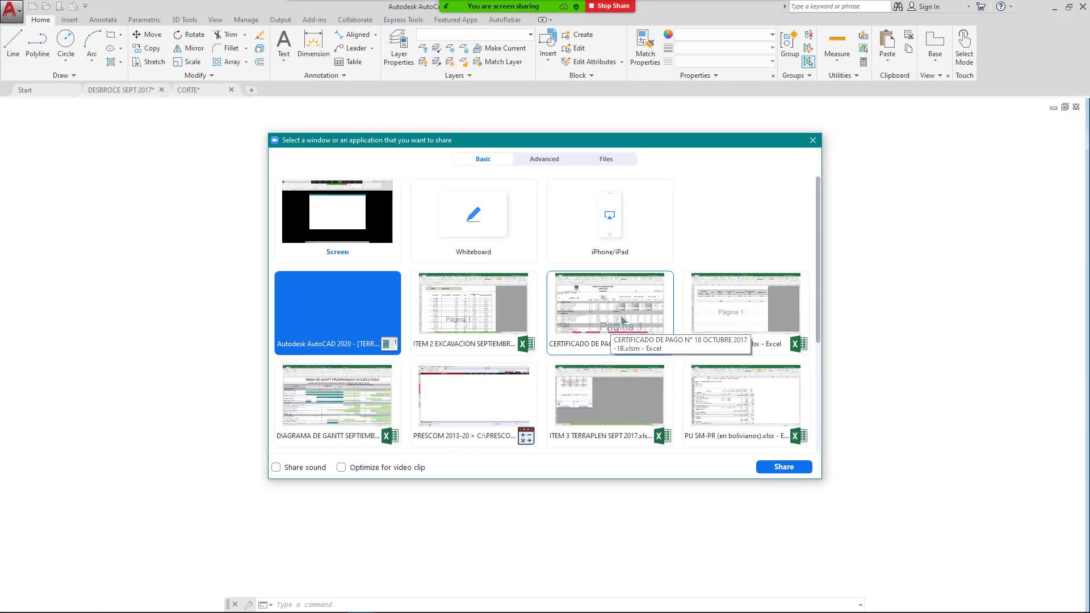
pyautogui.doubleClick(622, 321)
pyautogui.scroll(-2, 195, 374)
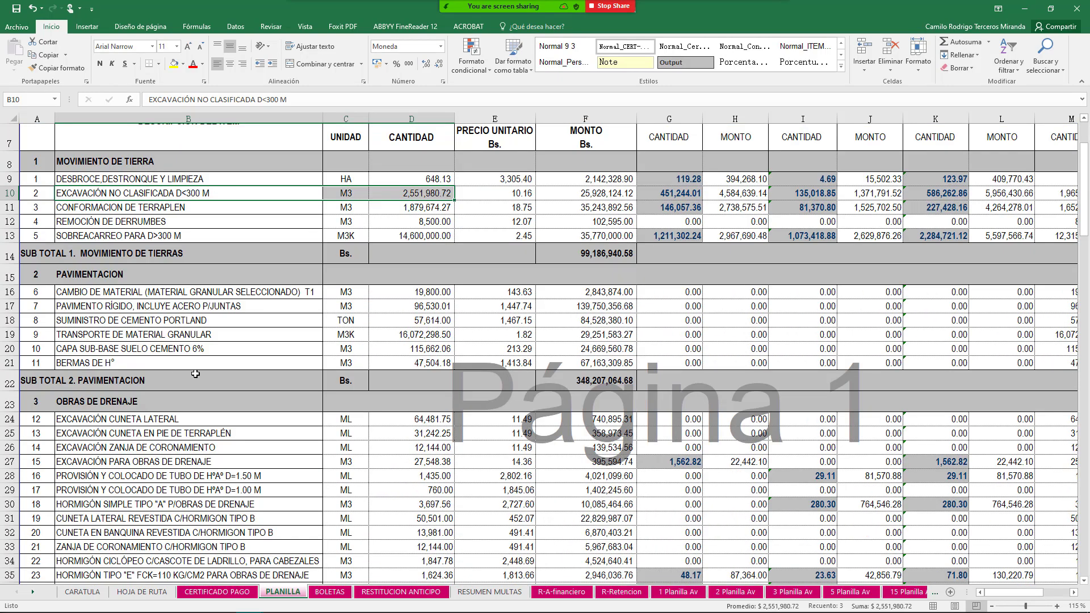
pyautogui.scroll(1, 126, 285)
pyautogui.click(192, 239)
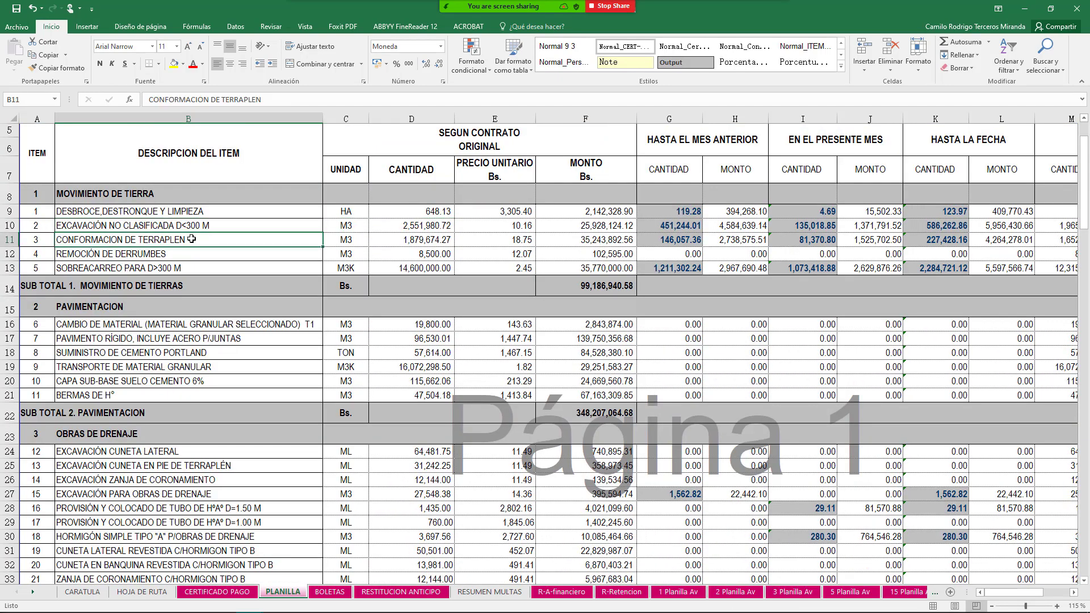
pyautogui.moveTo(339, 240); pyautogui.dragTo(478, 239)
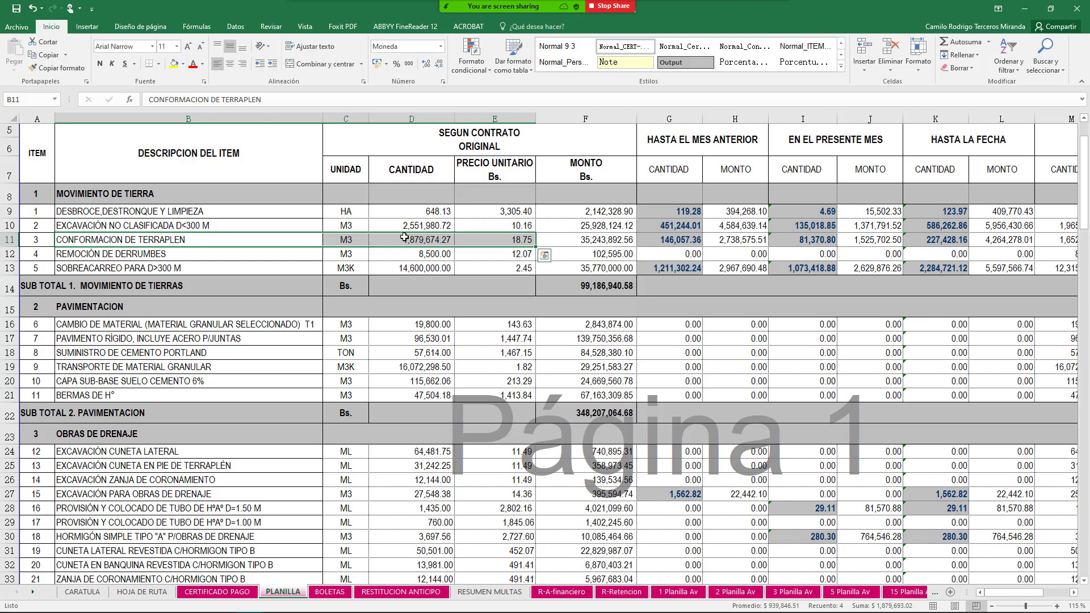
pyautogui.click(199, 225)
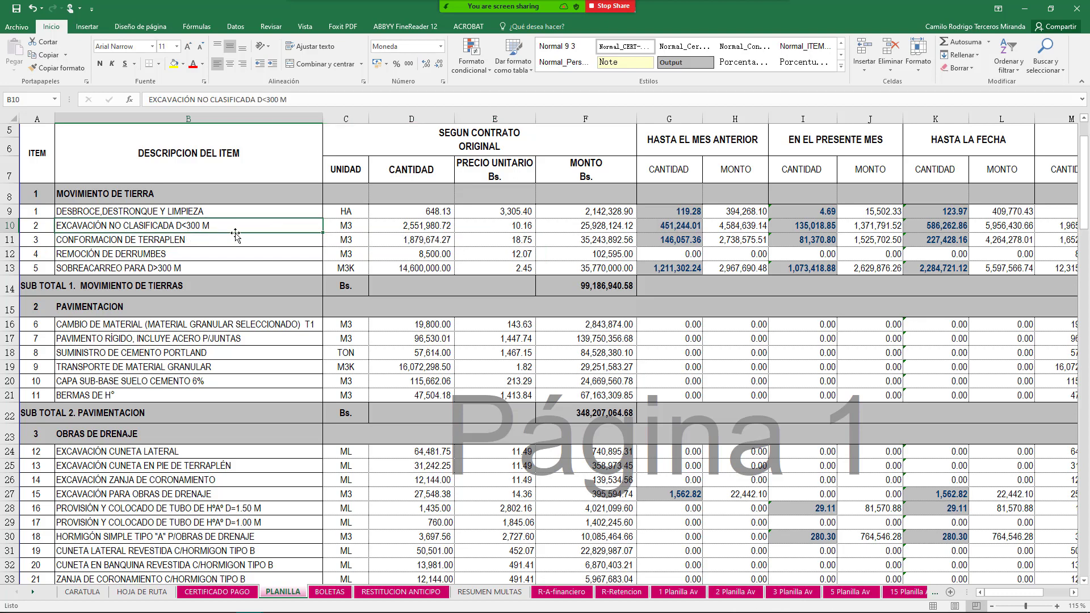
pyautogui.click(193, 242)
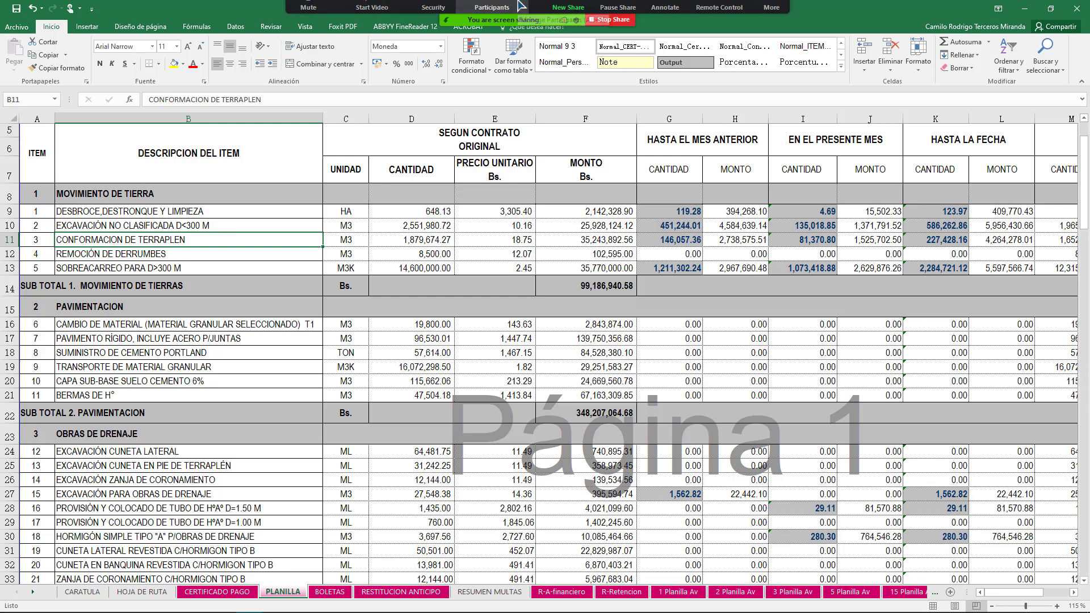
# Switch the screen share back to AutoCAD with the TERRAPLEN drawing.
pyautogui.click(568, 14)
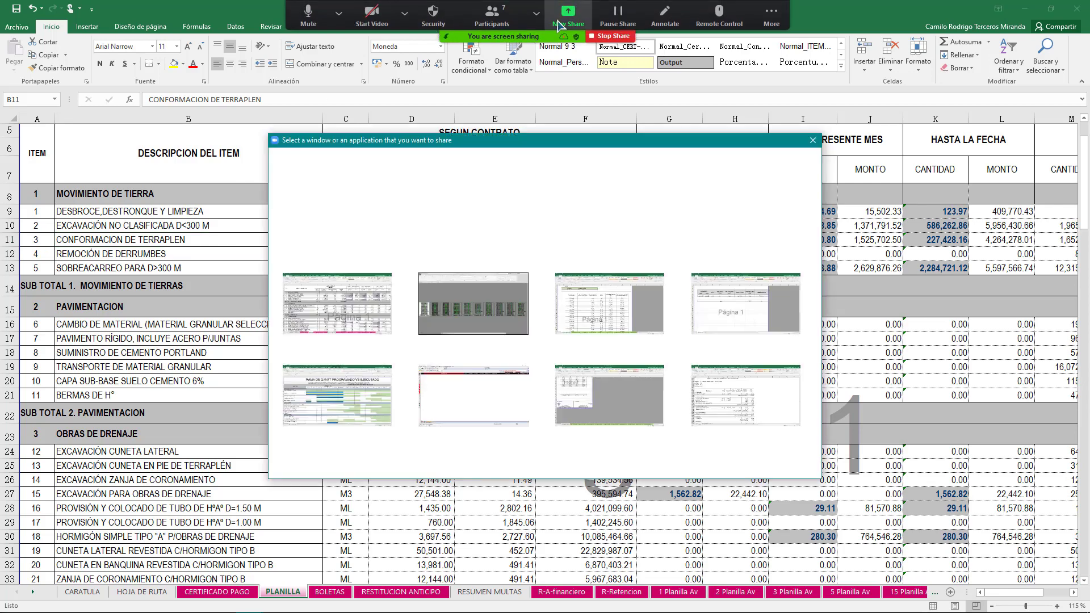
pyautogui.doubleClick(473, 326)
pyautogui.click(543, 390)
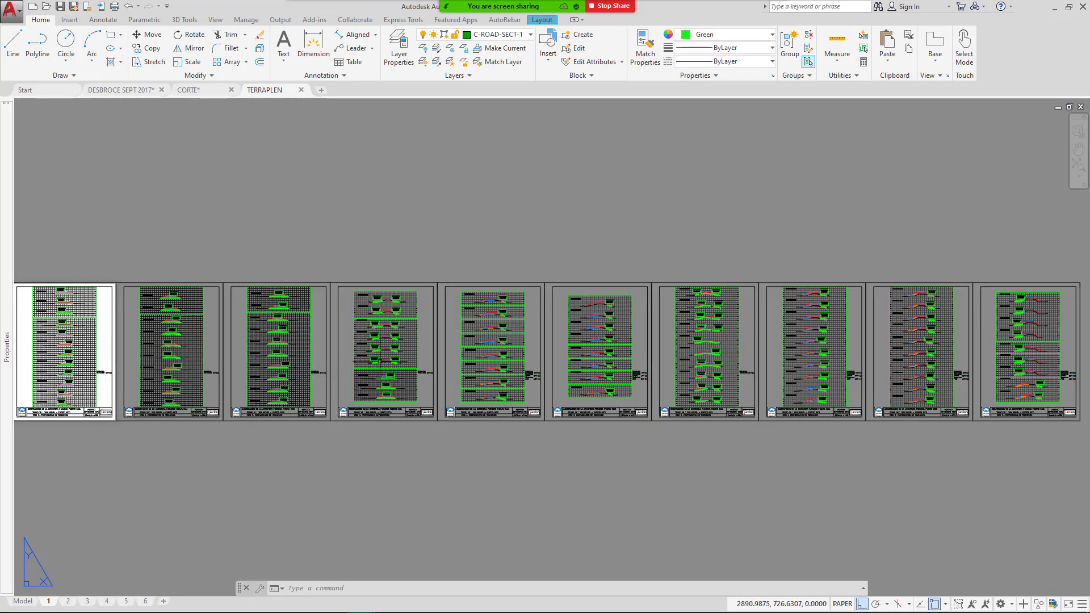
# Examine the embankment cross-sections and their fill areas on the first TERRAPLEN sheet, from station 108+820 to the title block.
pyautogui.moveTo(209, 384); pyautogui.dragTo(538, 380)
pyautogui.scroll(6, 406, 320)
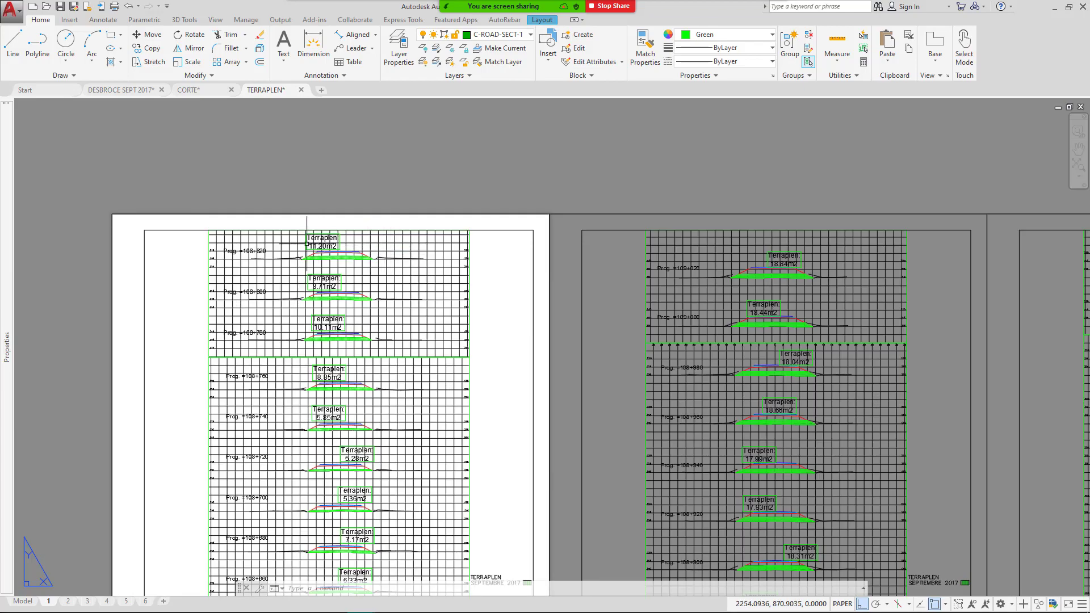
pyautogui.scroll(4, 301, 253)
pyautogui.scroll(2, 291, 263)
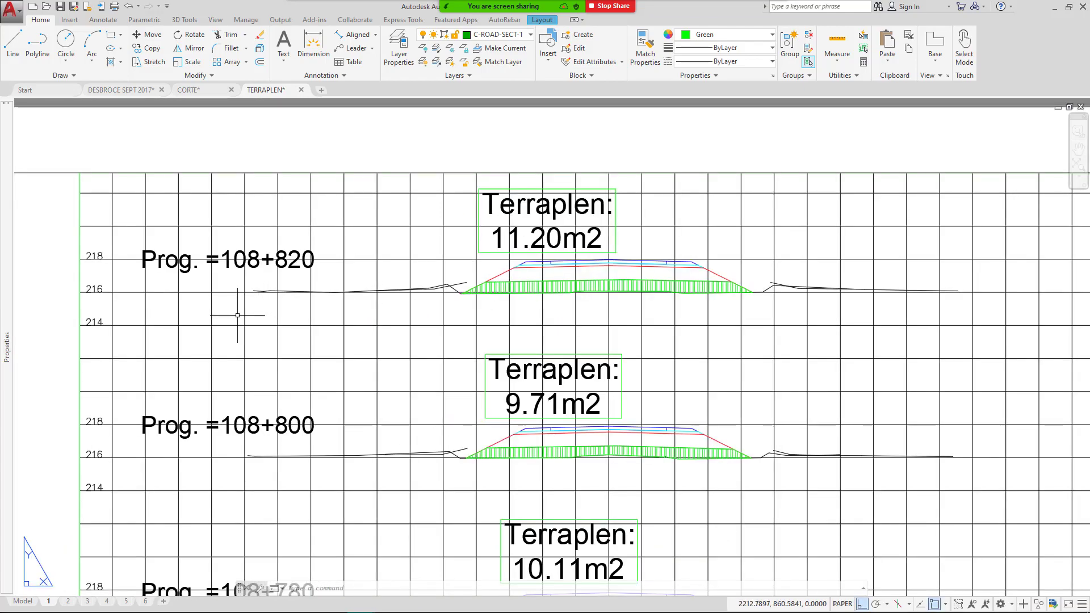
pyautogui.scroll(-4, 267, 256)
pyautogui.moveTo(288, 541); pyautogui.dragTo(345, 210)
pyautogui.moveTo(334, 530); pyautogui.dragTo(321, 290)
pyautogui.scroll(2, 273, 410)
pyautogui.scroll(-6, 340, 420)
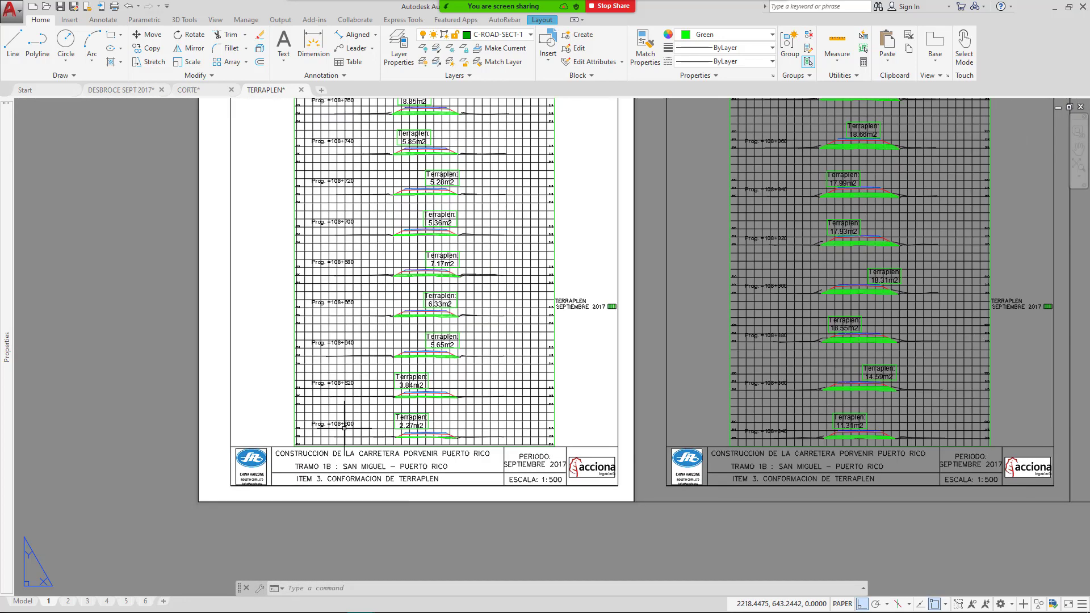
# Inspect the side-fill embankment sections at stations 125+420 and 125+400 and the monthly fill legend on the last sheet.
pyautogui.scroll(-4, 343, 430)
pyautogui.moveTo(818, 413); pyautogui.dragTo(623, 385)
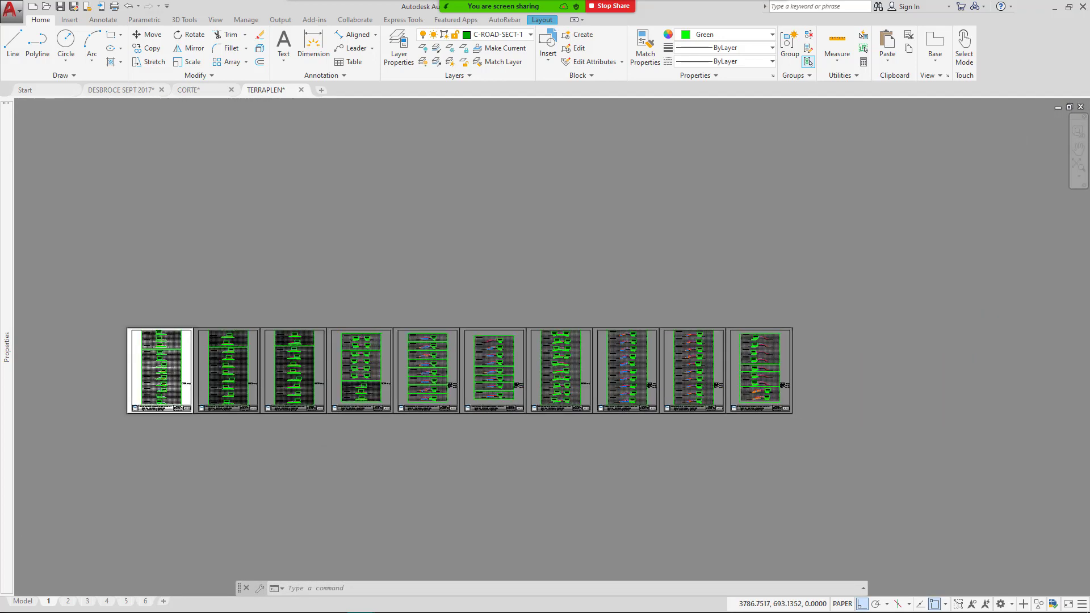
pyautogui.scroll(6, 707, 394)
pyautogui.scroll(8, 953, 410)
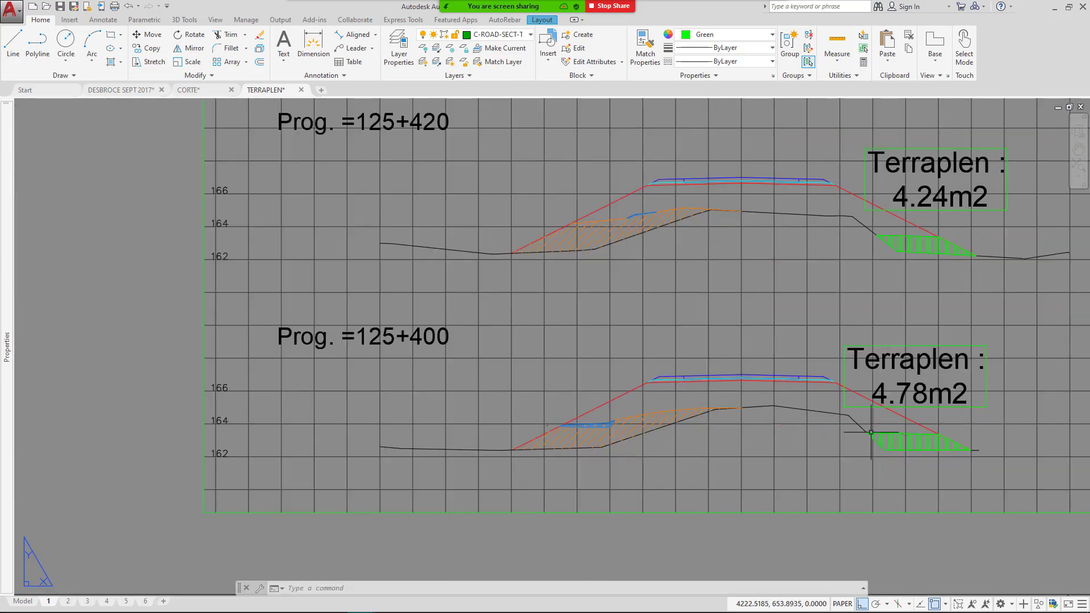
pyautogui.scroll(-8, 544, 381)
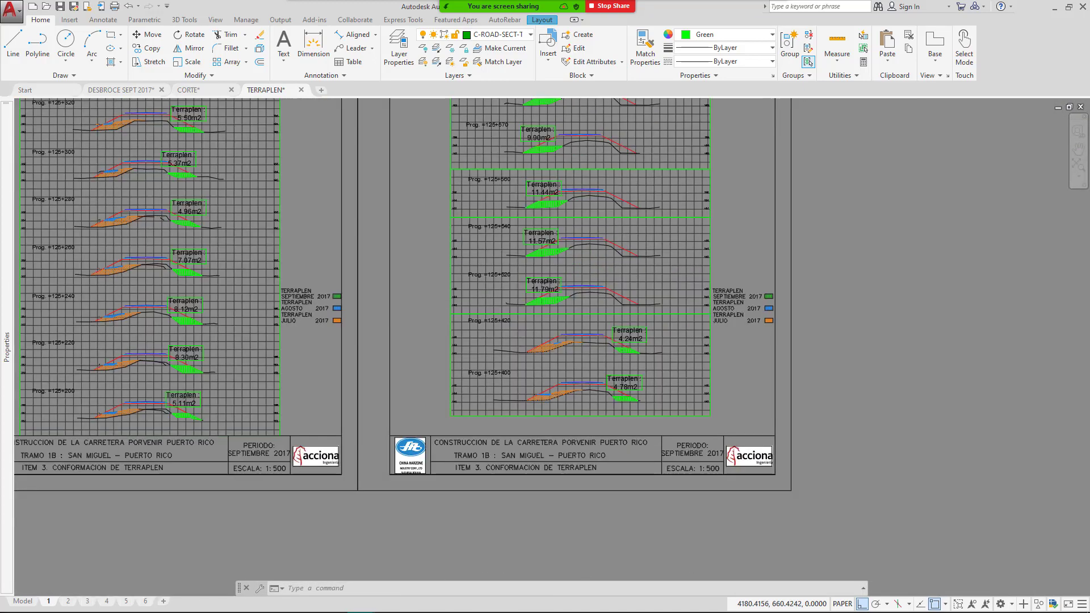
pyautogui.moveTo(259, 419); pyautogui.dragTo(746, 393)
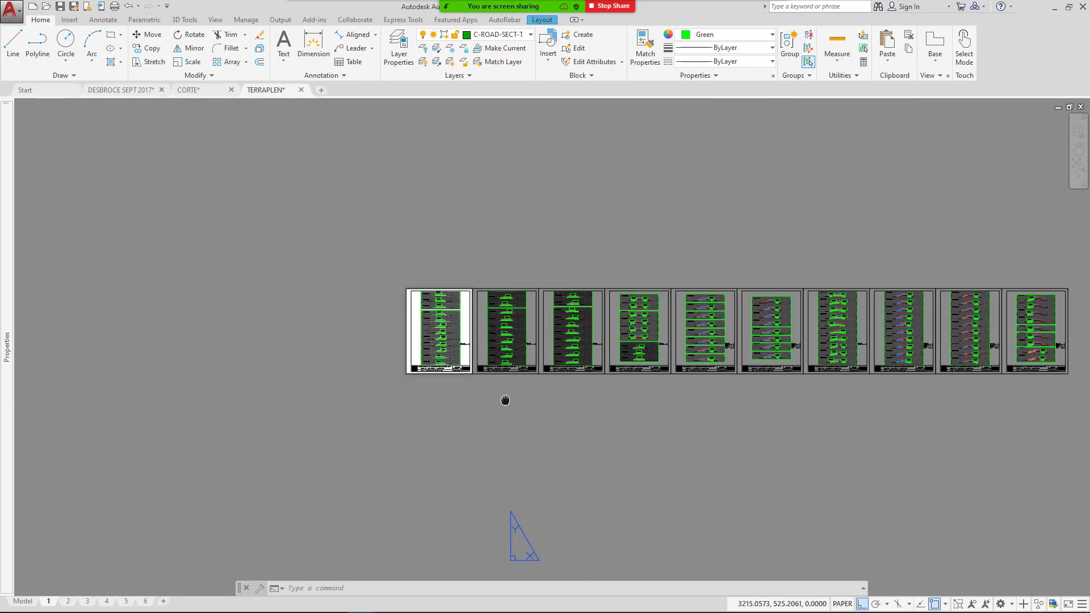
# Examine the hatched September fill layer of the embankment section at station 108+720 on the first sheet.
pyautogui.scroll(2, 336, 360)
pyautogui.scroll(6, 491, 303)
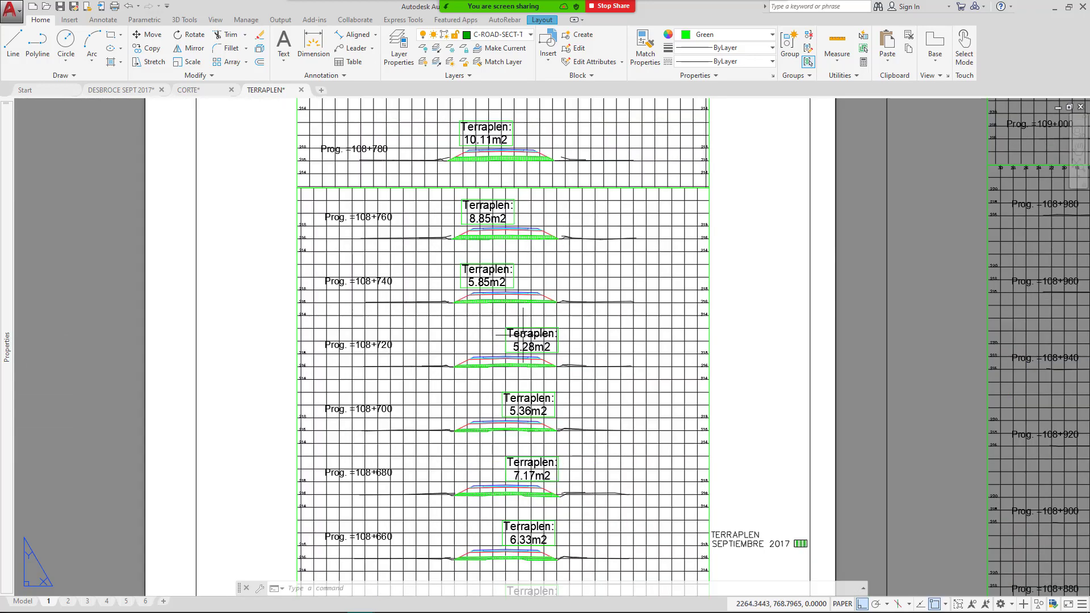
pyautogui.scroll(10, 494, 365)
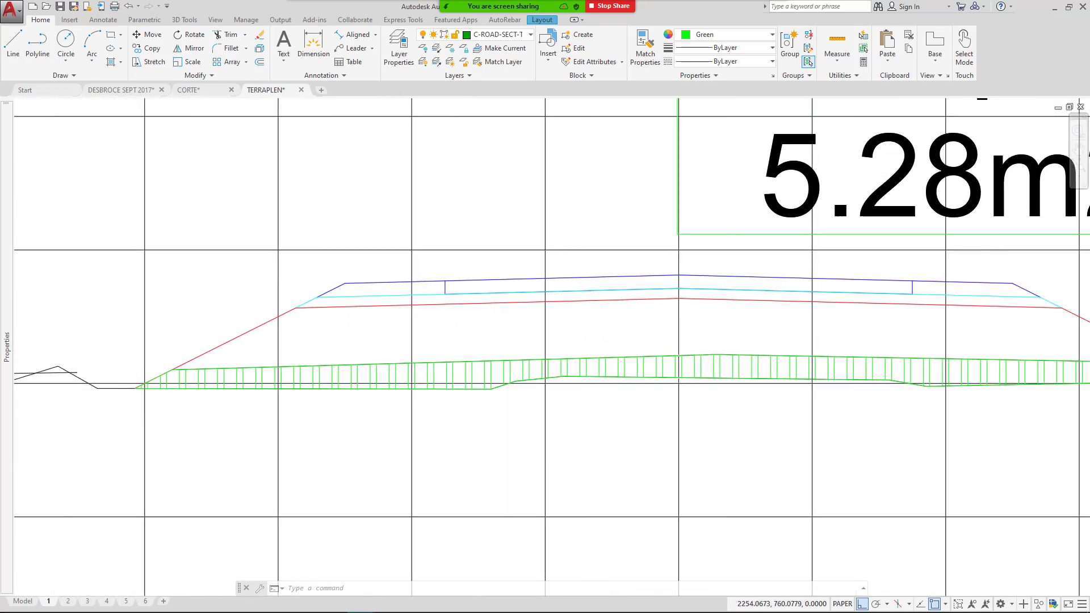
pyautogui.scroll(-3, 461, 383)
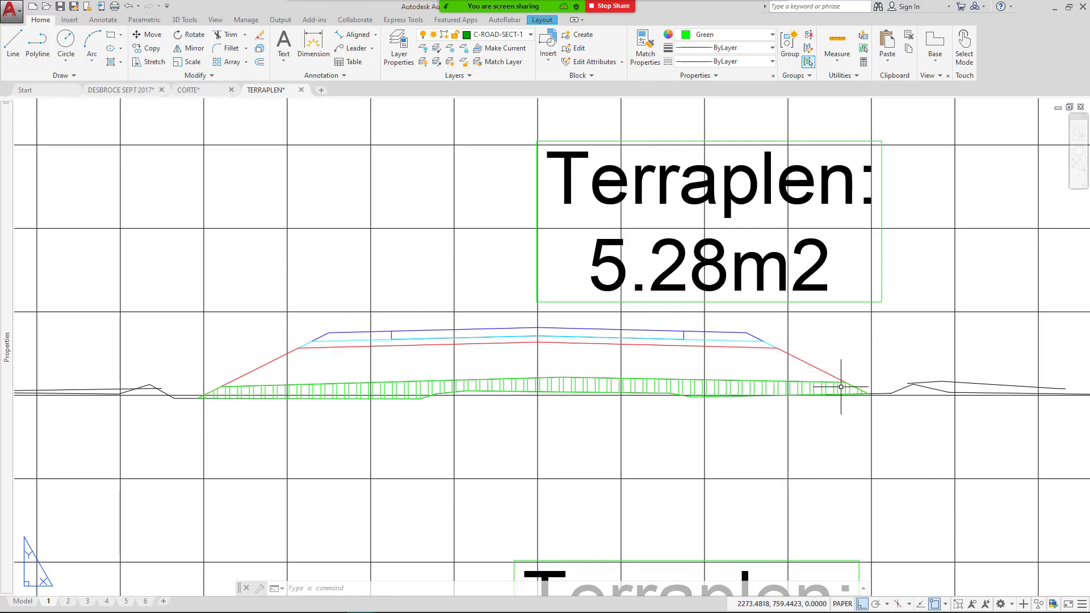
# Measure the lane width at station 108+720 with a temporary linear dimension from the left lane edge to the road crown.
pyautogui.click(353, 35)
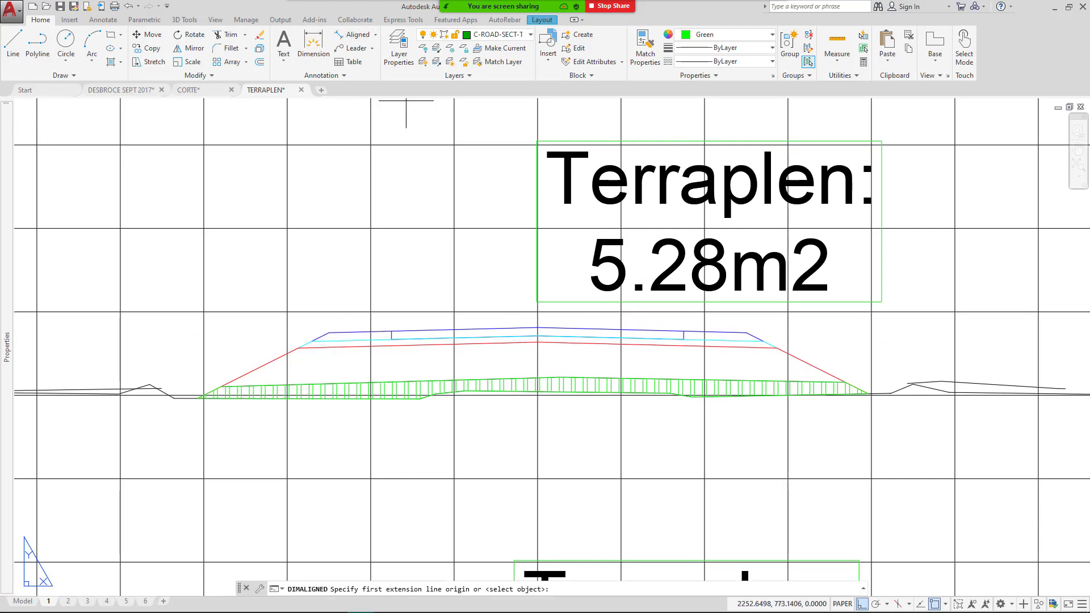
pyautogui.press('Escape')
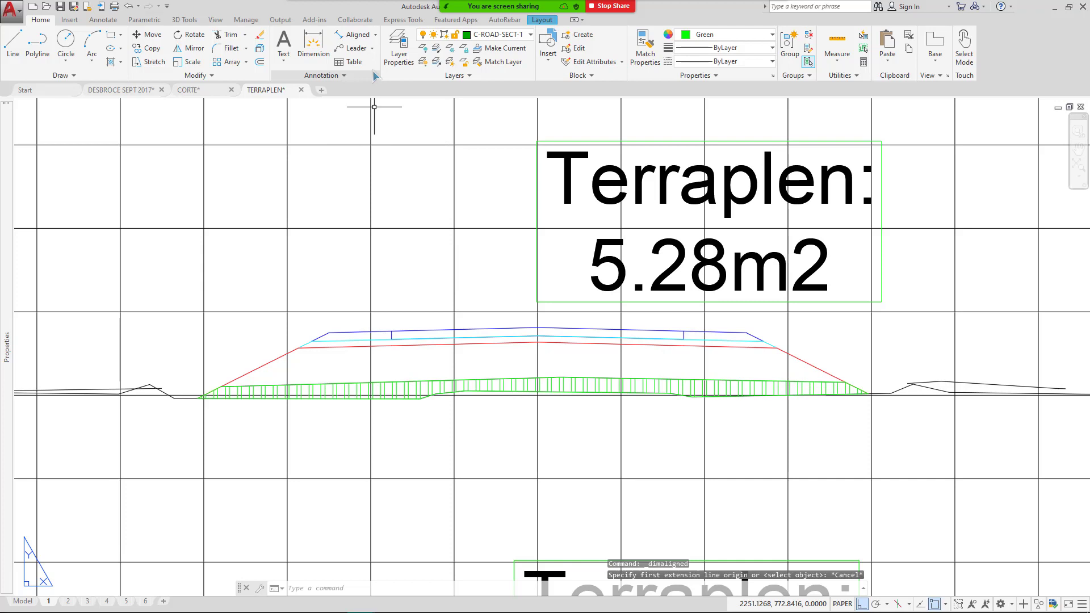
pyautogui.click(372, 38)
pyautogui.click(375, 35)
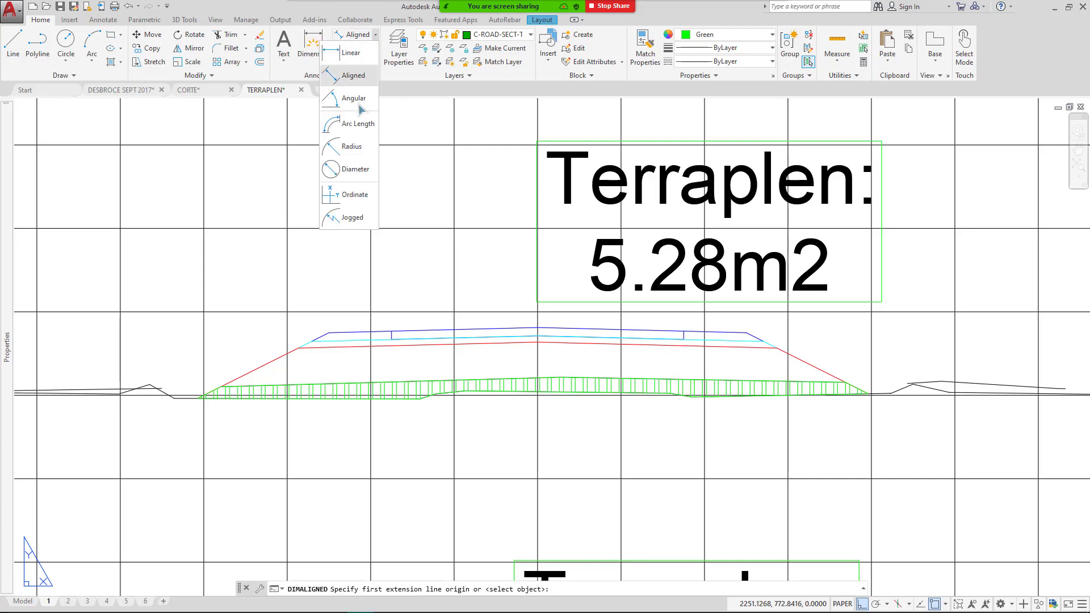
pyautogui.click(348, 56)
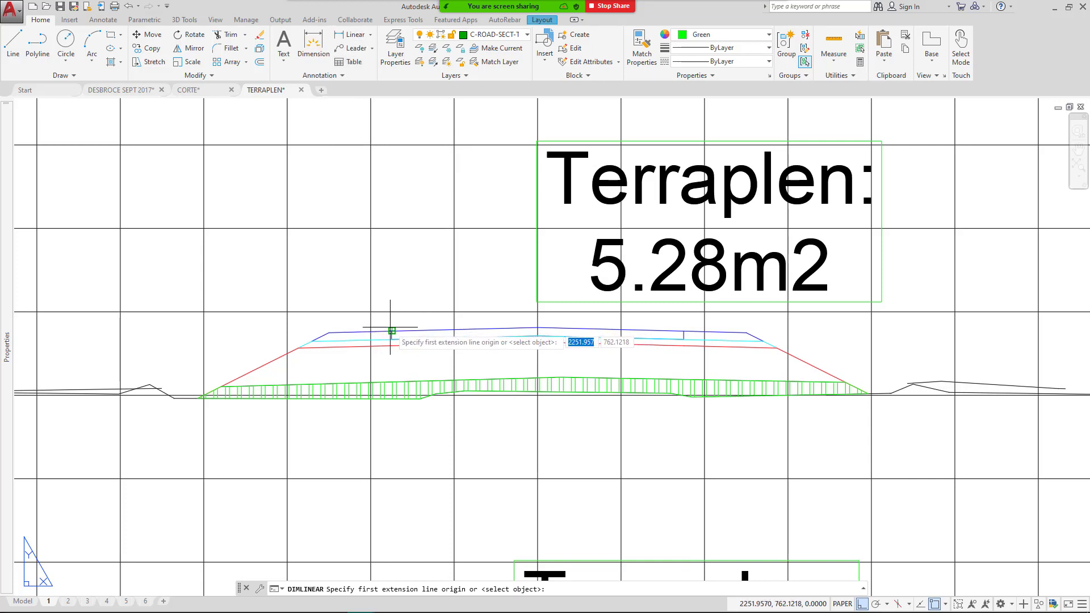
pyautogui.click(391, 329)
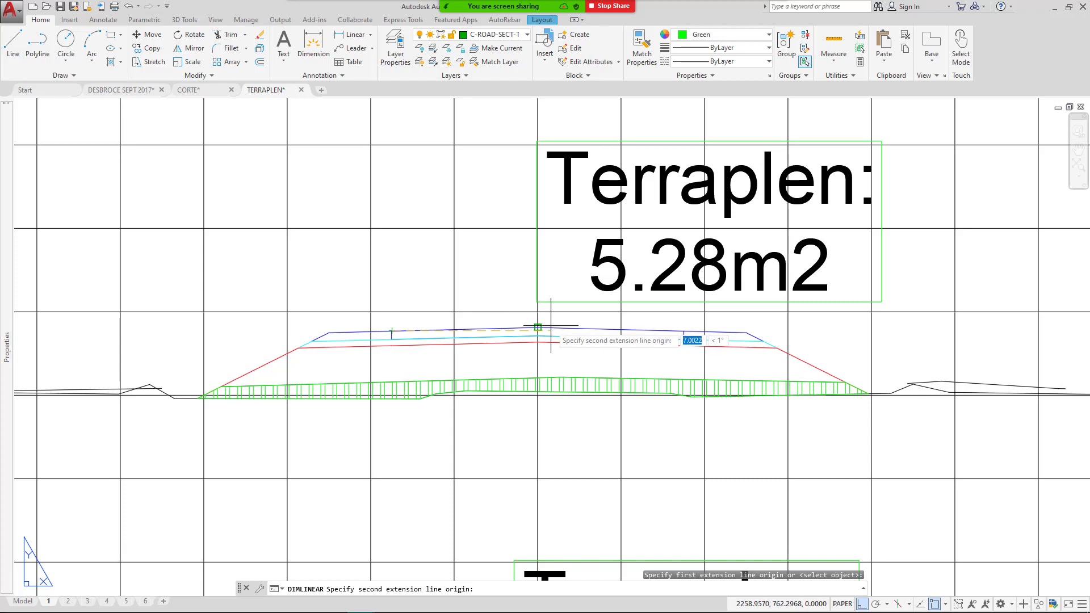
pyautogui.click(537, 327)
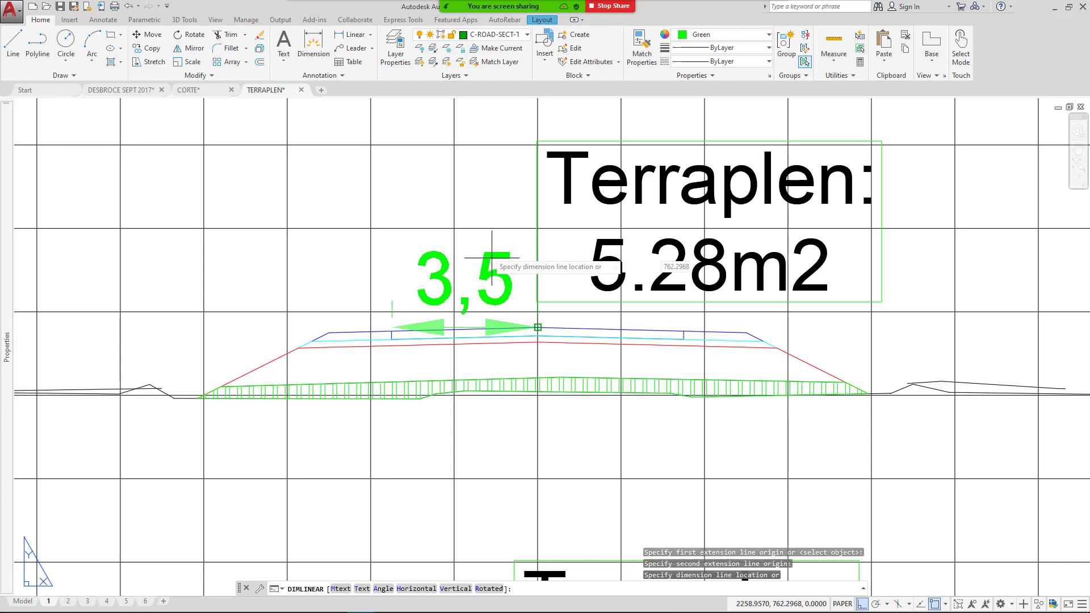
pyautogui.press('Escape')
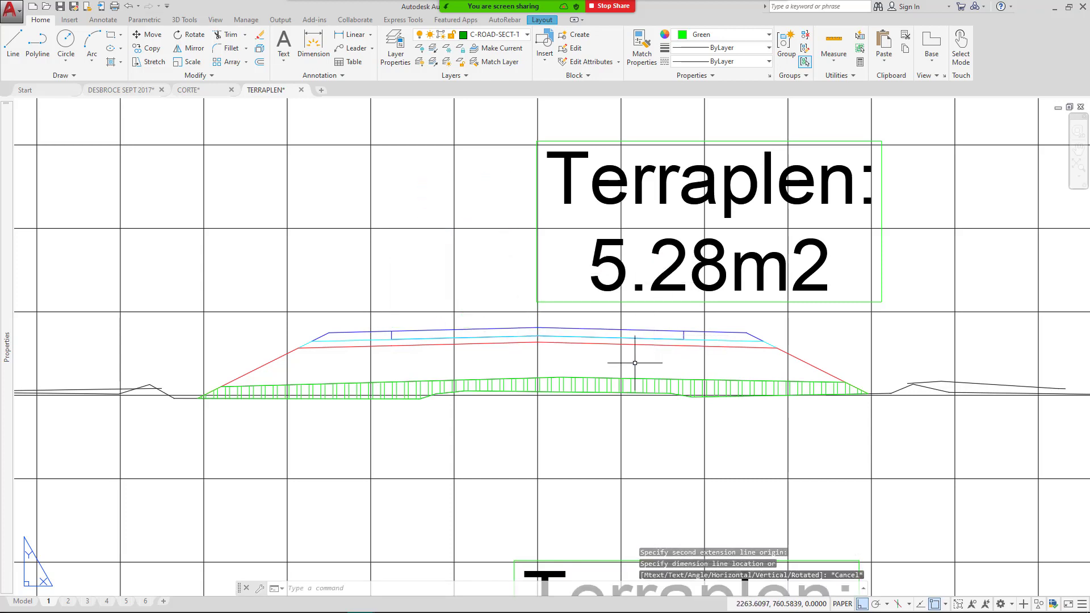
# Measure the left shoulder width at station 108+720 with a temporary linear dimension from the outer pavement edge to the lane edge.
pyautogui.press('Return')
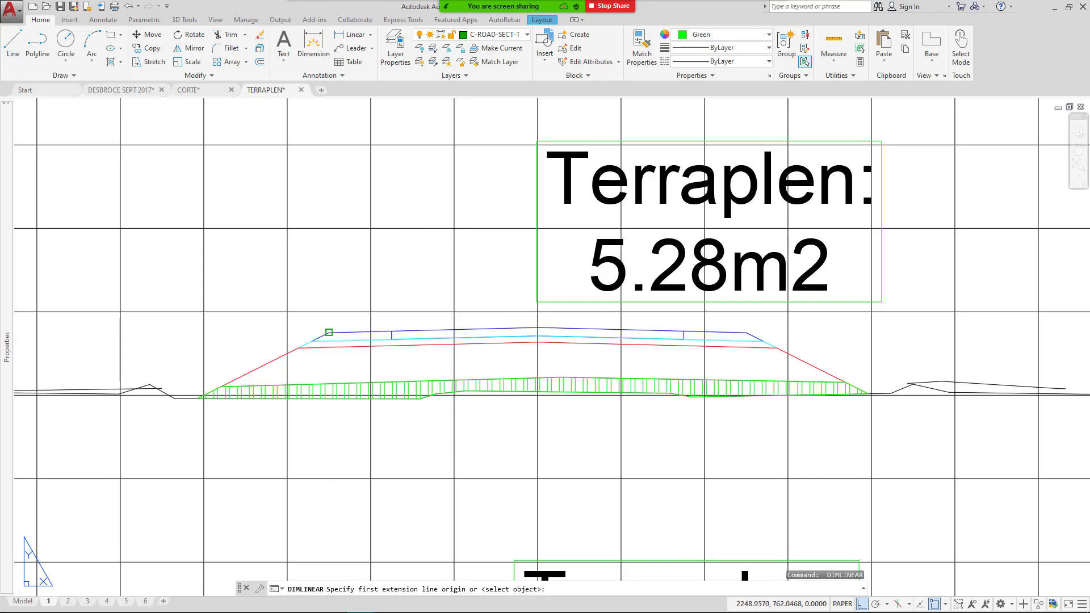
pyautogui.click(328, 332)
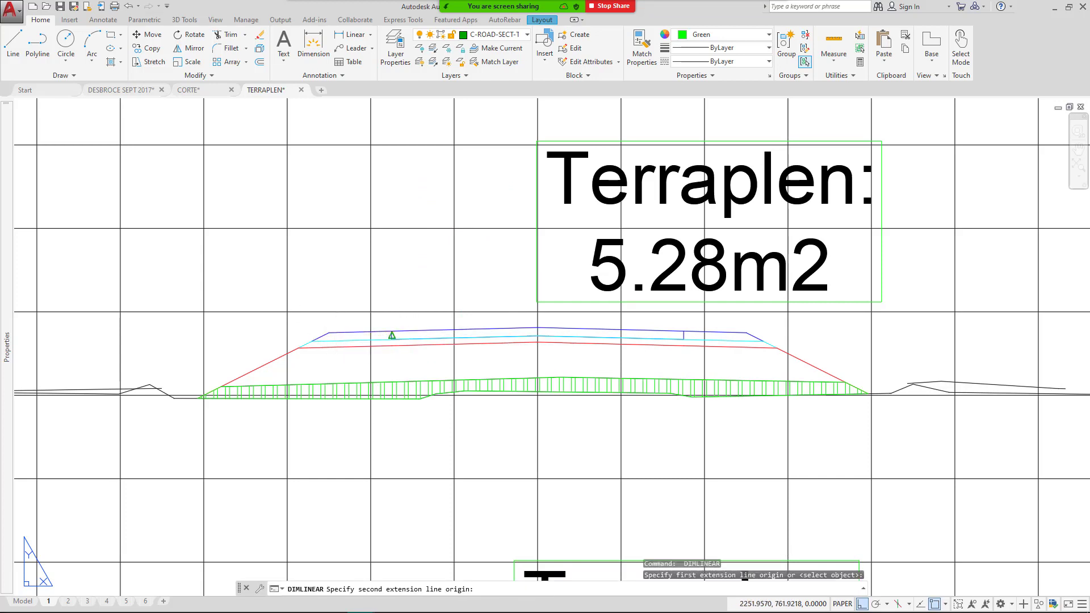
pyautogui.click(392, 336)
pyautogui.press('Escape')
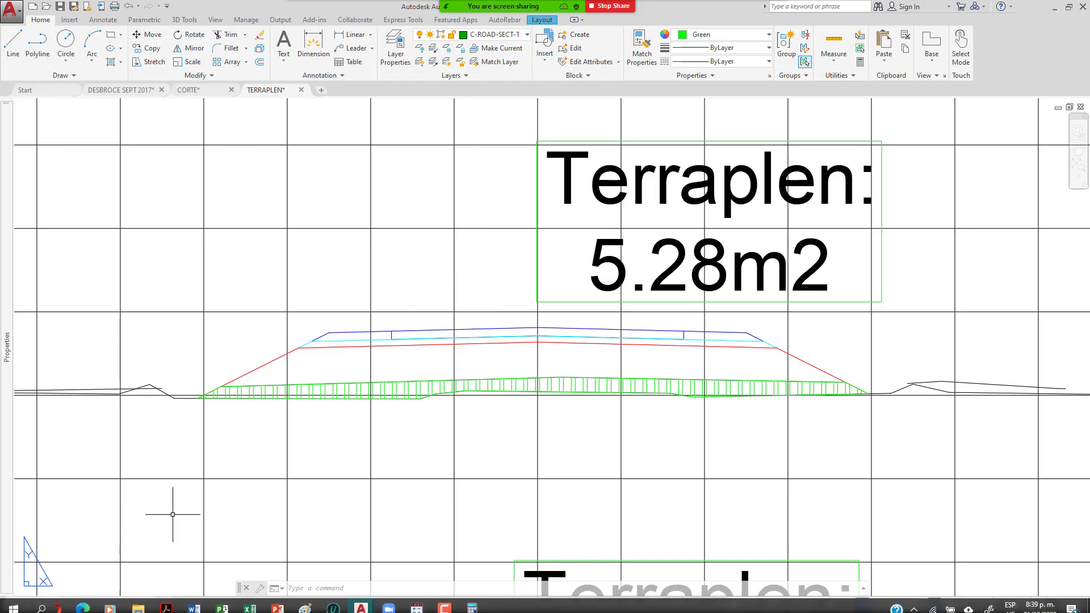
pyautogui.moveTo(250, 602)
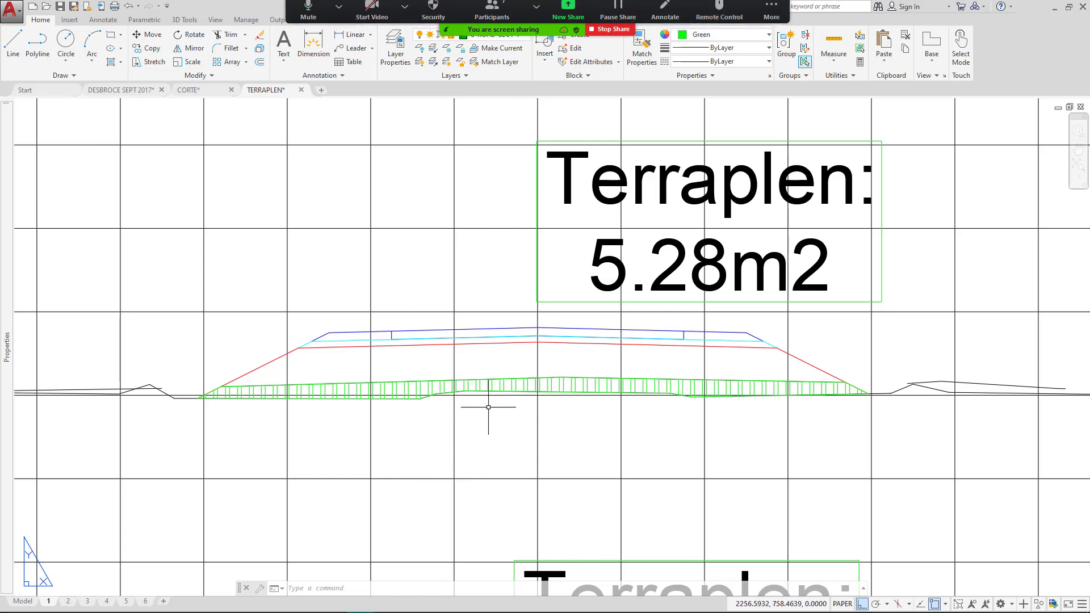
# Examine the pavement layers, red embankment outline and hatched September fill of the section at station 108+720.
pyautogui.scroll(-4, 464, 376)
pyautogui.moveTo(487, 442); pyautogui.dragTo(559, 265)
pyautogui.scroll(4, 567, 165)
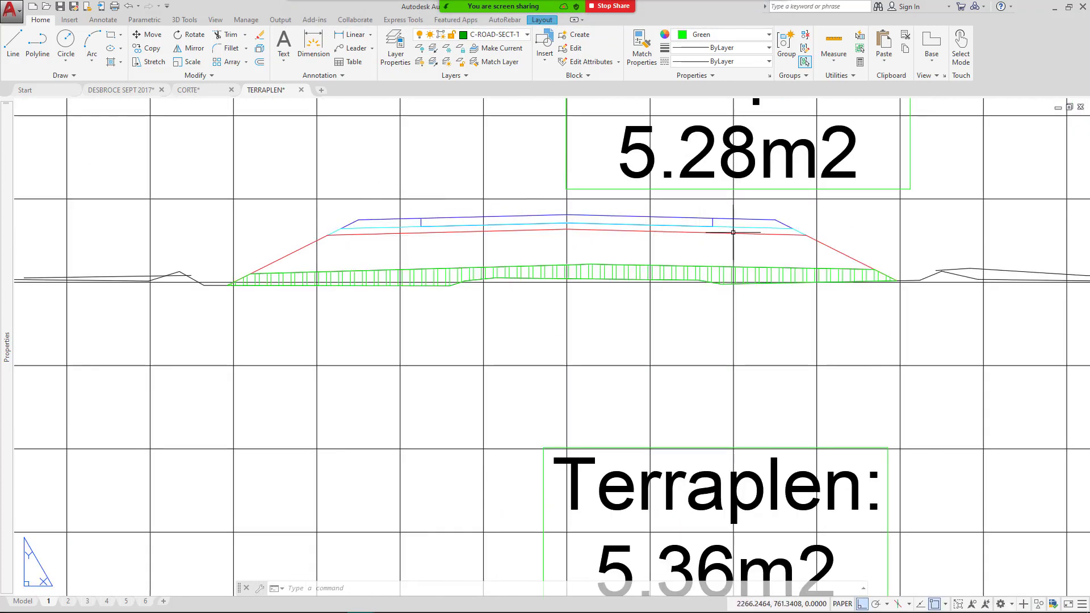
pyautogui.scroll(2, 336, 224)
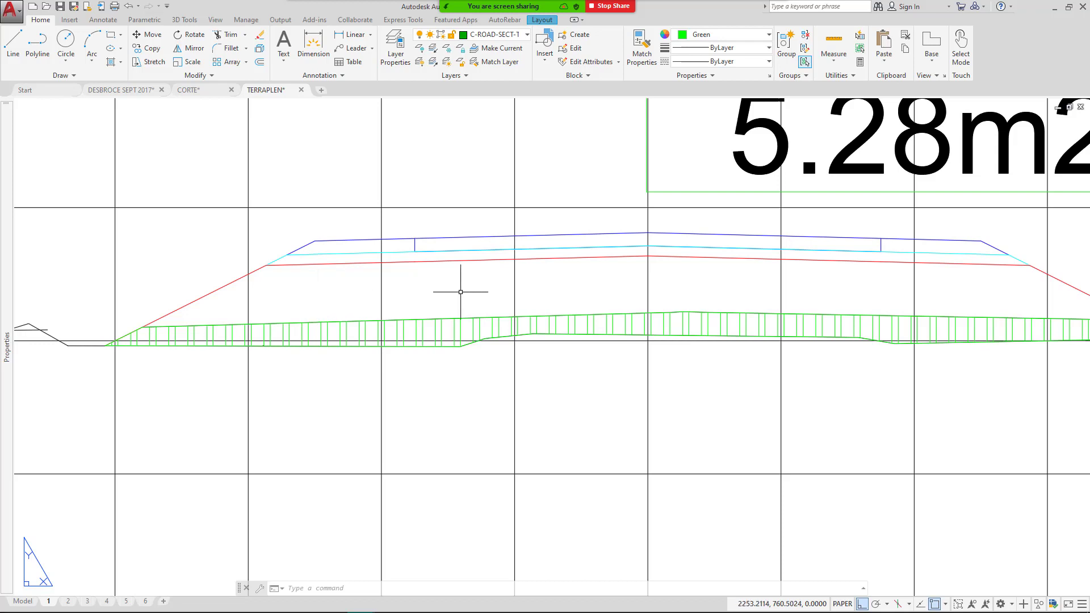
pyautogui.moveTo(435, 313); pyautogui.dragTo(303, 387)
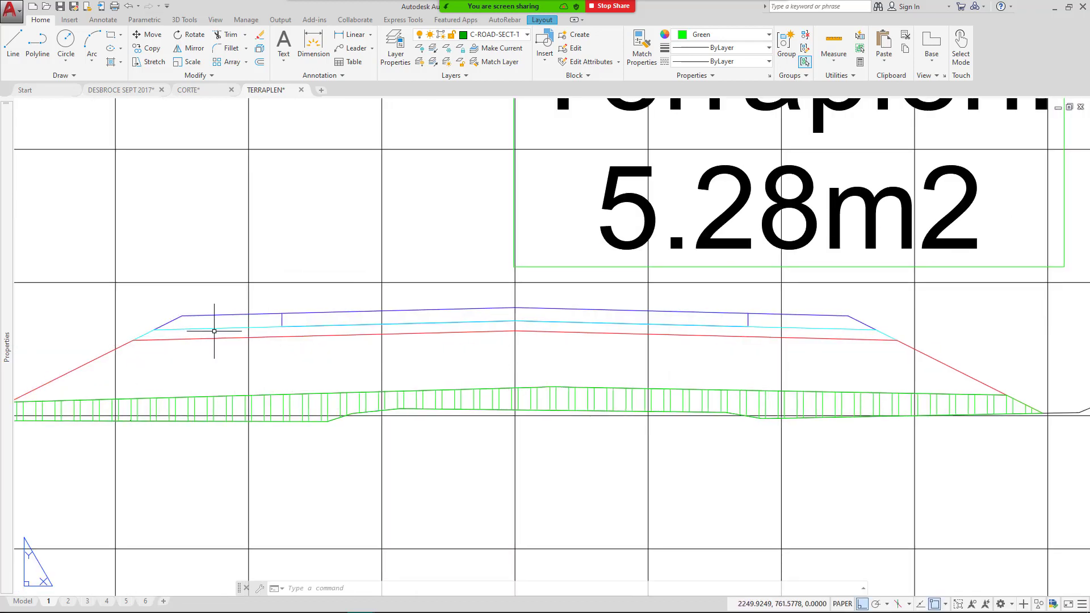
pyautogui.scroll(-5, 436, 317)
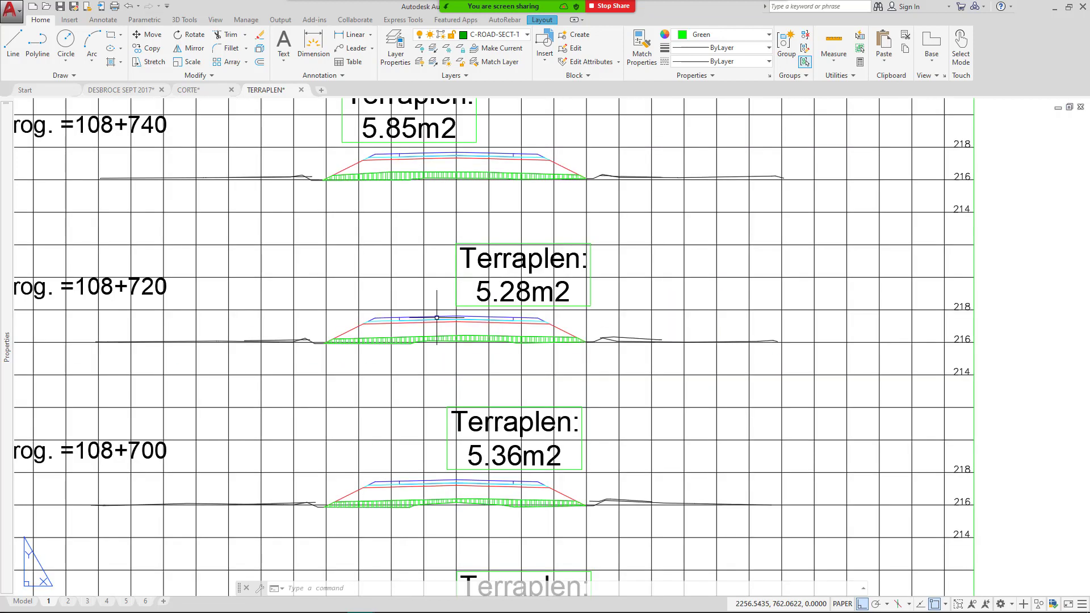
pyautogui.moveTo(394, 406); pyautogui.dragTo(428, 326)
pyautogui.scroll(4, 411, 210)
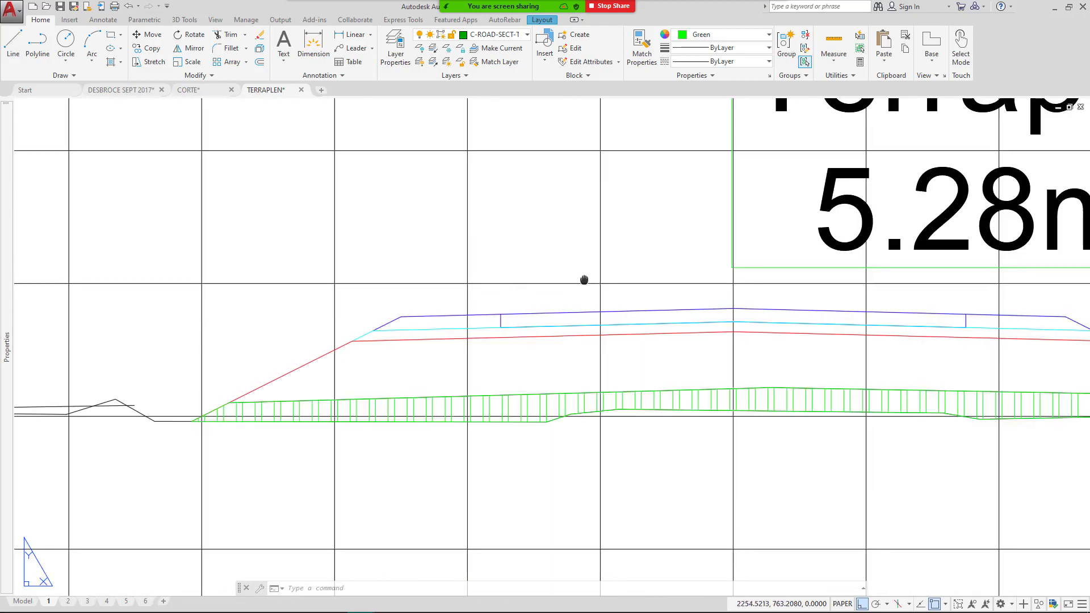
pyautogui.moveTo(584, 280); pyautogui.dragTo(492, 302)
pyautogui.moveTo(597, 341); pyautogui.dragTo(437, 341)
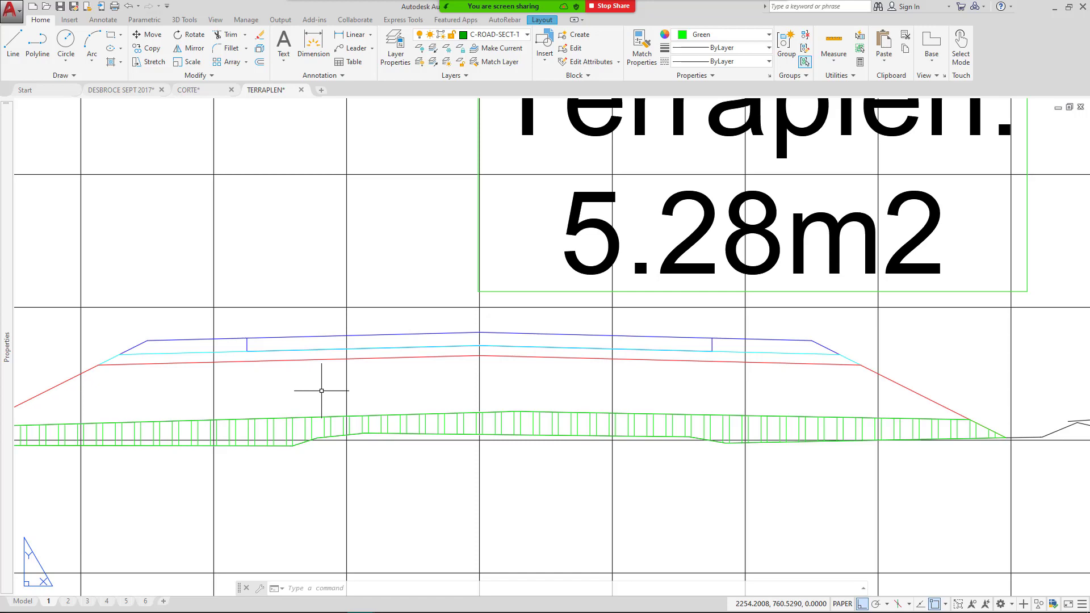
# Examine the hatched fill and ground lines of the section at station 108+600 on the first sheet, from the left ditch to the right toe.
pyautogui.scroll(-5, 321, 386)
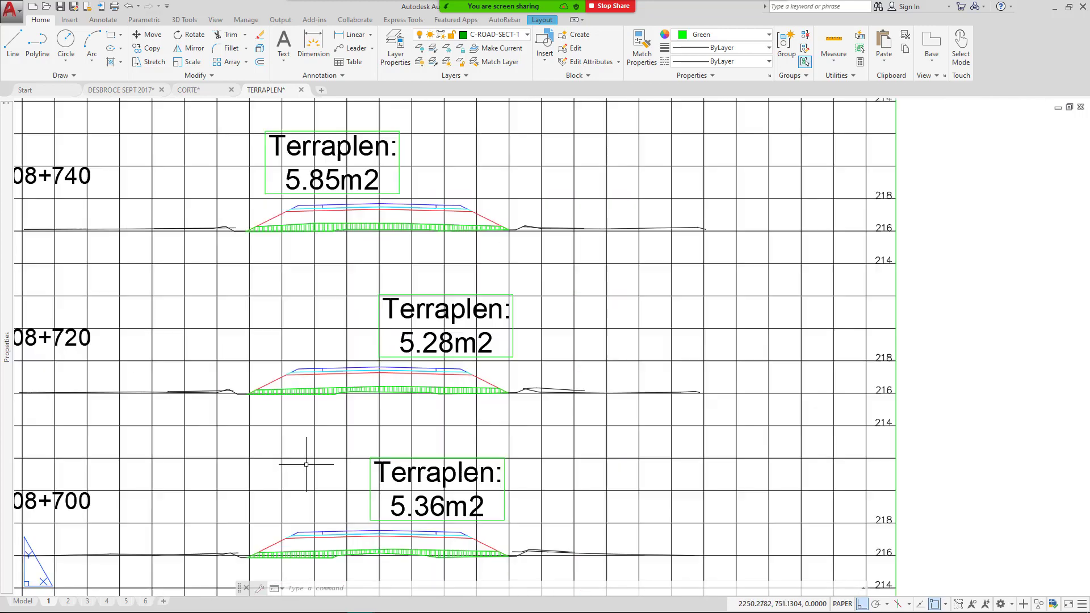
pyautogui.moveTo(587, 403); pyautogui.dragTo(460, 298)
pyautogui.moveTo(479, 428); pyautogui.dragTo(612, 202)
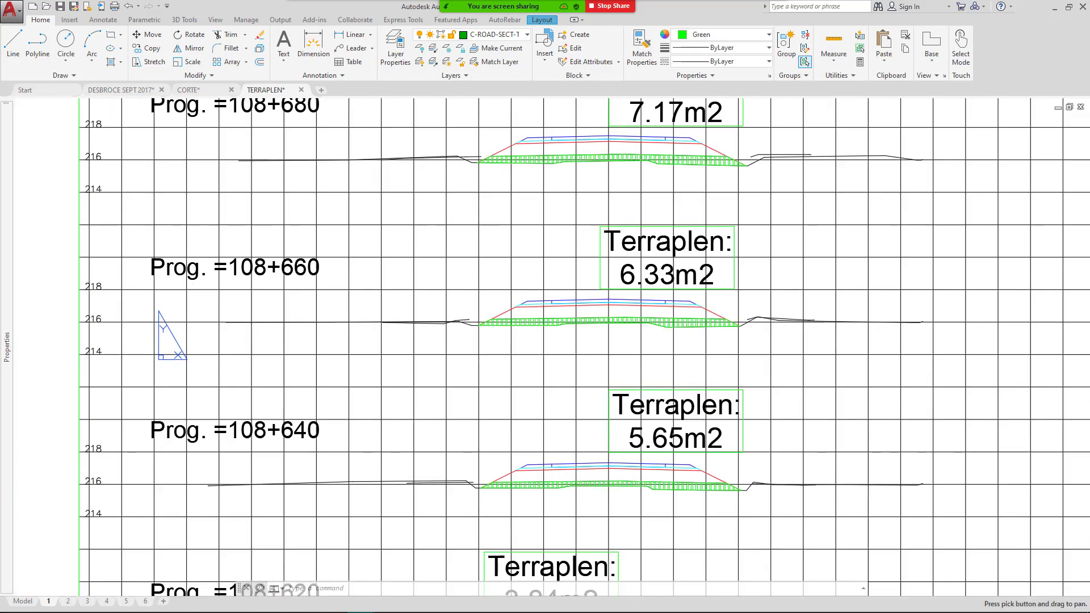
pyautogui.moveTo(611, 363)
pyautogui.mouseDown()
pyautogui.moveTo(560, 157)
pyautogui.moveTo(568, 108)
pyautogui.mouseUp()
pyautogui.moveTo(590, 454)
pyautogui.mouseDown()
pyautogui.moveTo(580, 391)
pyautogui.moveTo(607, 181)
pyautogui.mouseUp()
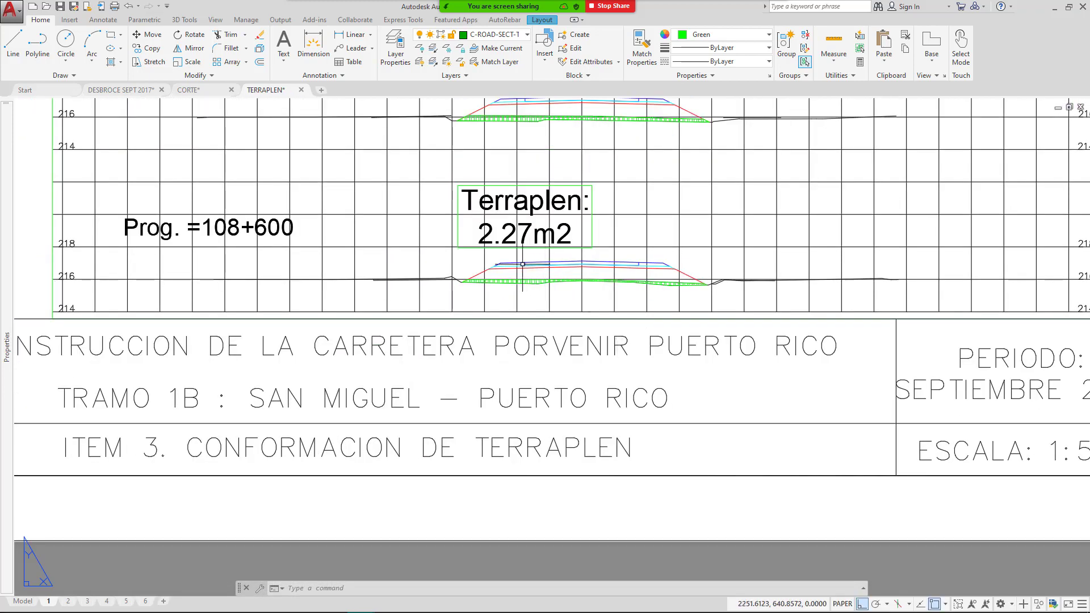
pyautogui.scroll(6, 522, 264)
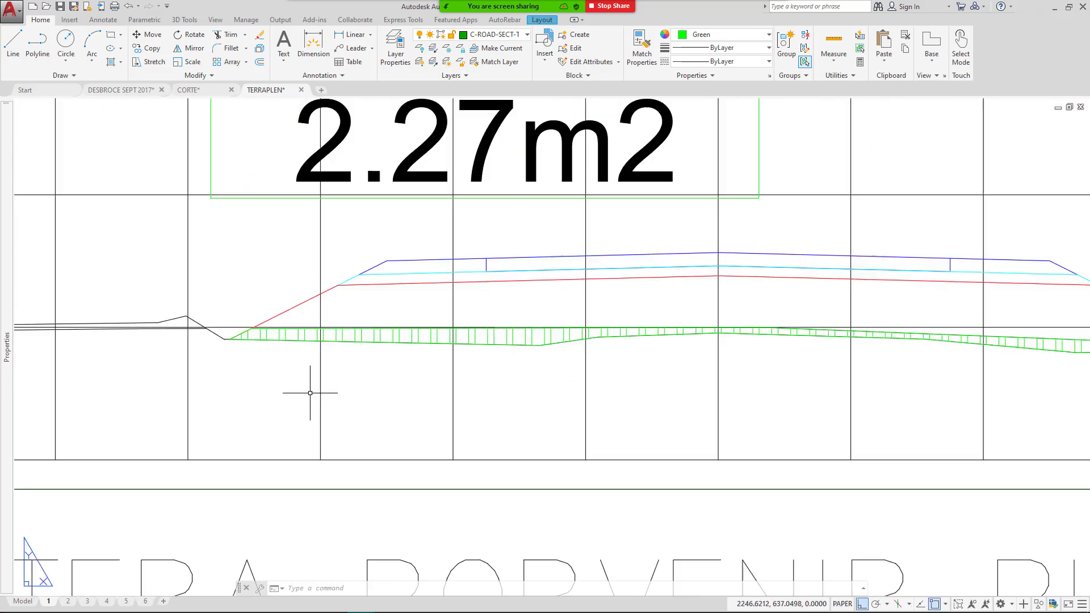
pyautogui.scroll(-2, 310, 393)
pyautogui.scroll(4, 199, 383)
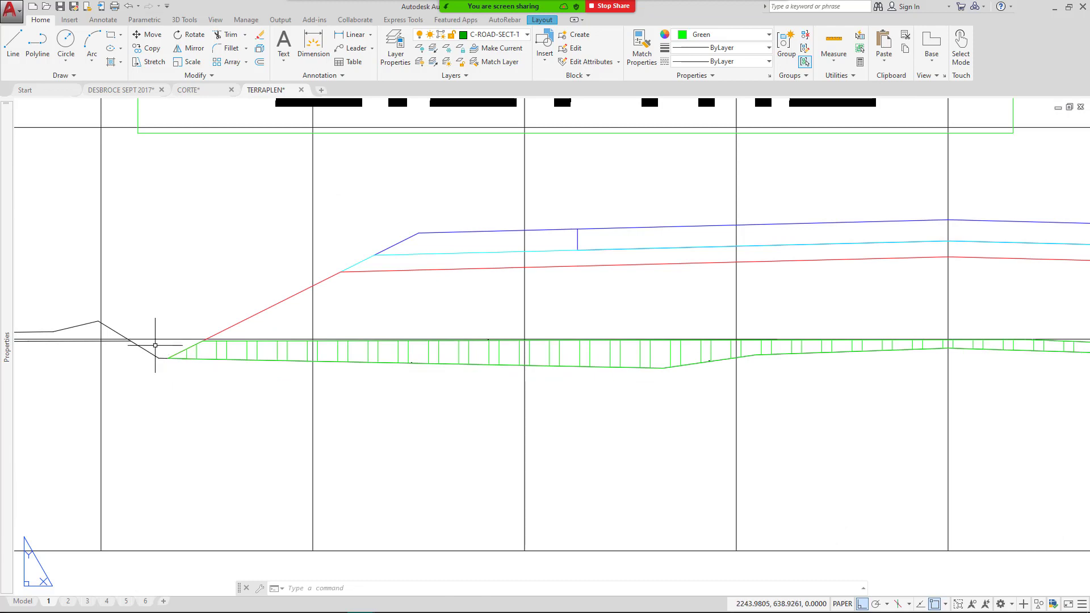
pyautogui.moveTo(615, 387)
pyautogui.mouseDown()
pyautogui.moveTo(296, 394)
pyautogui.moveTo(188, 411)
pyautogui.mouseUp()
pyautogui.moveTo(659, 373); pyautogui.dragTo(382, 363)
pyautogui.moveTo(1073, 441); pyautogui.dragTo(832, 447)
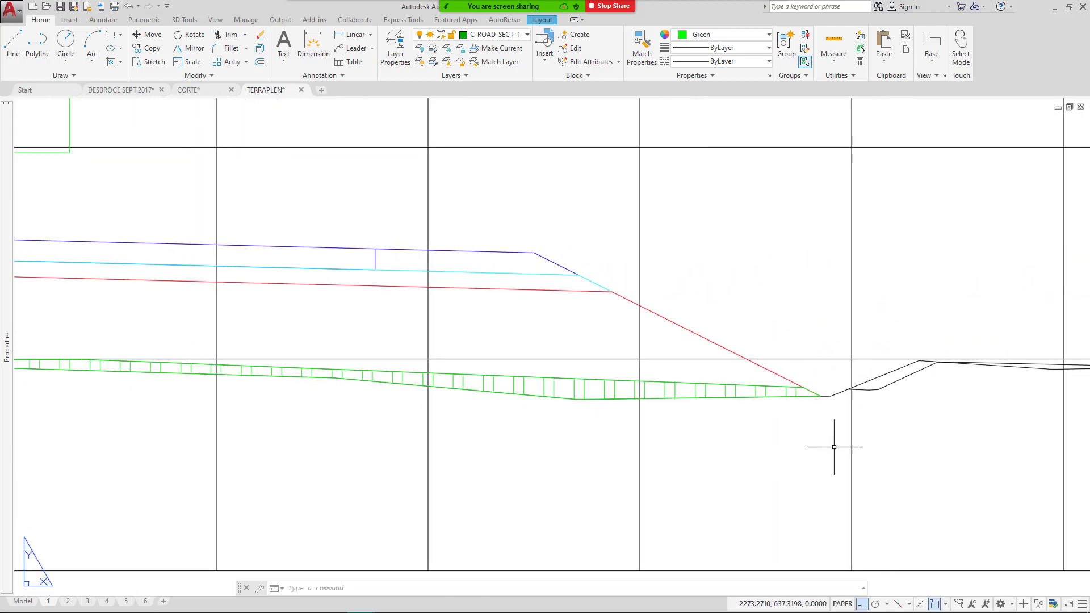
pyautogui.click(882, 373)
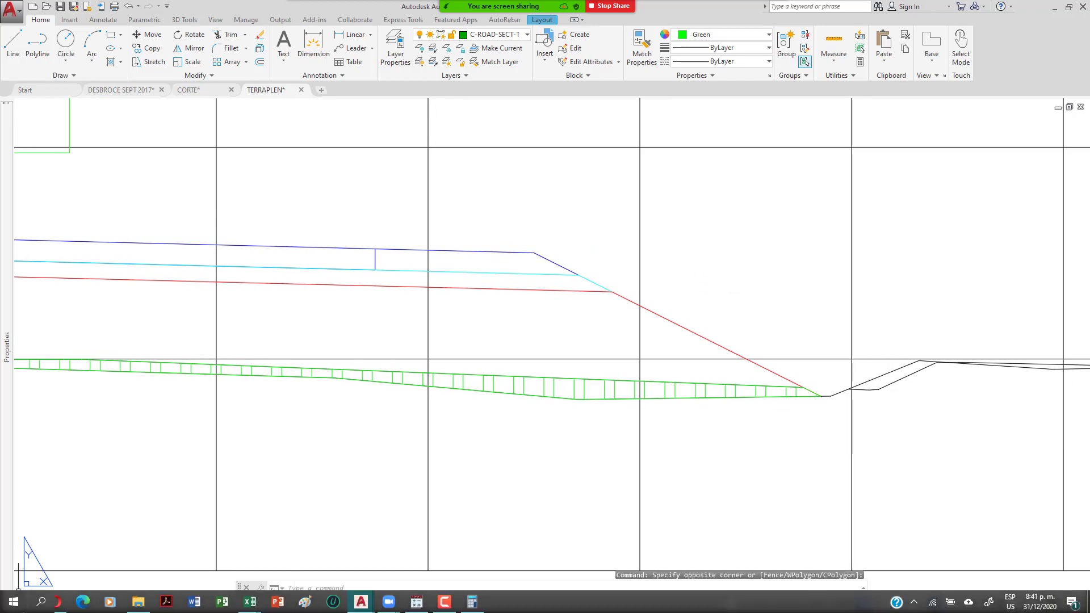
# Switch to model space and locate the left ditch of the cross-section at station 108+600.
pyautogui.click(21, 604)
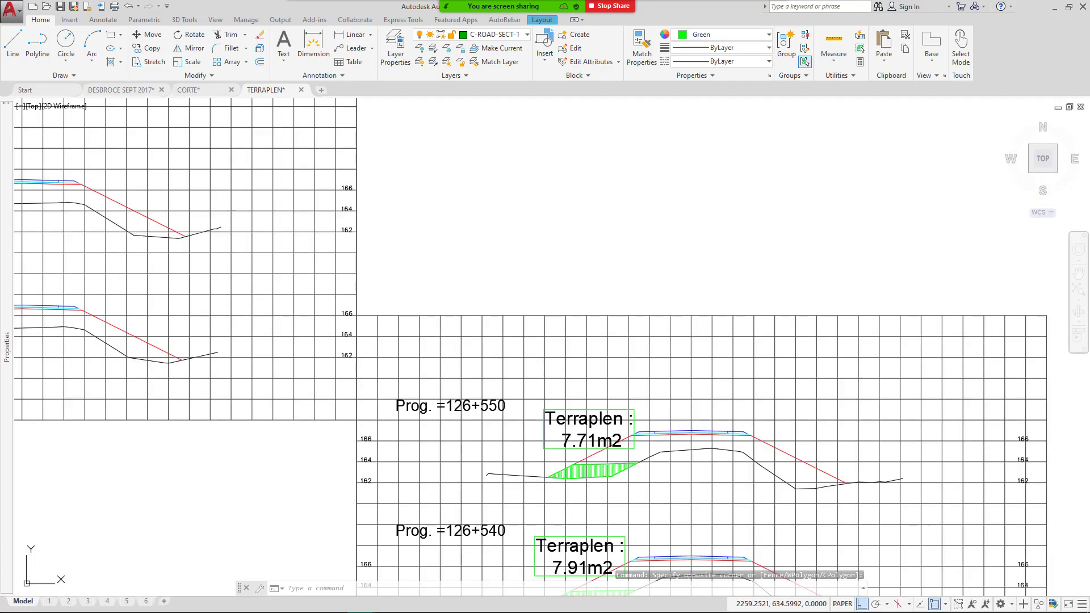
pyautogui.scroll(-6, 455, 334)
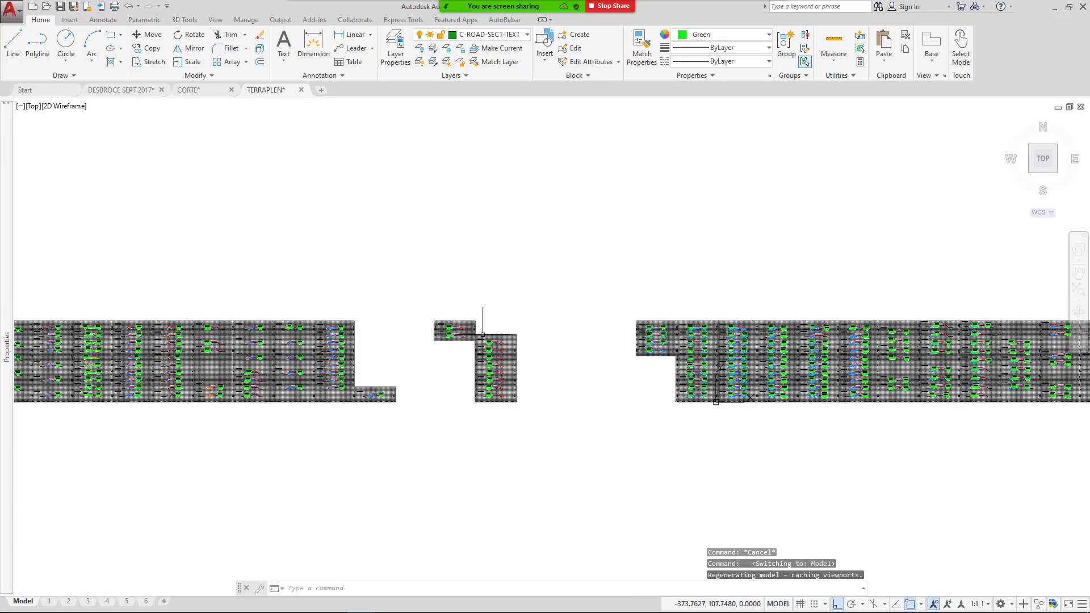
pyautogui.scroll(-5, 767, 366)
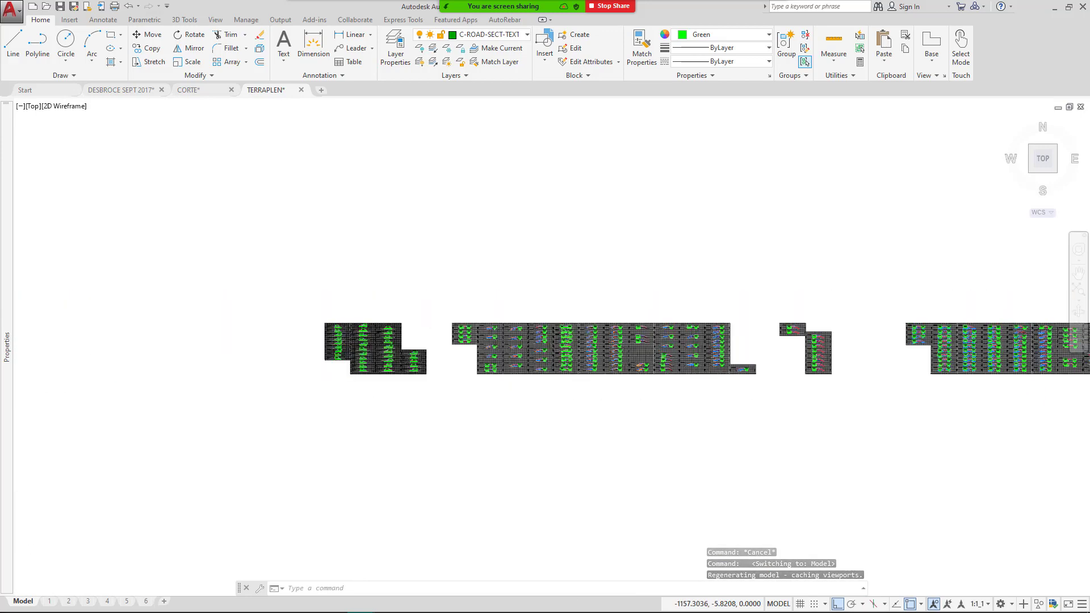
pyautogui.scroll(2, 642, 363)
pyautogui.moveTo(852, 356); pyautogui.dragTo(668, 350)
pyautogui.moveTo(290, 428); pyautogui.dragTo(506, 397)
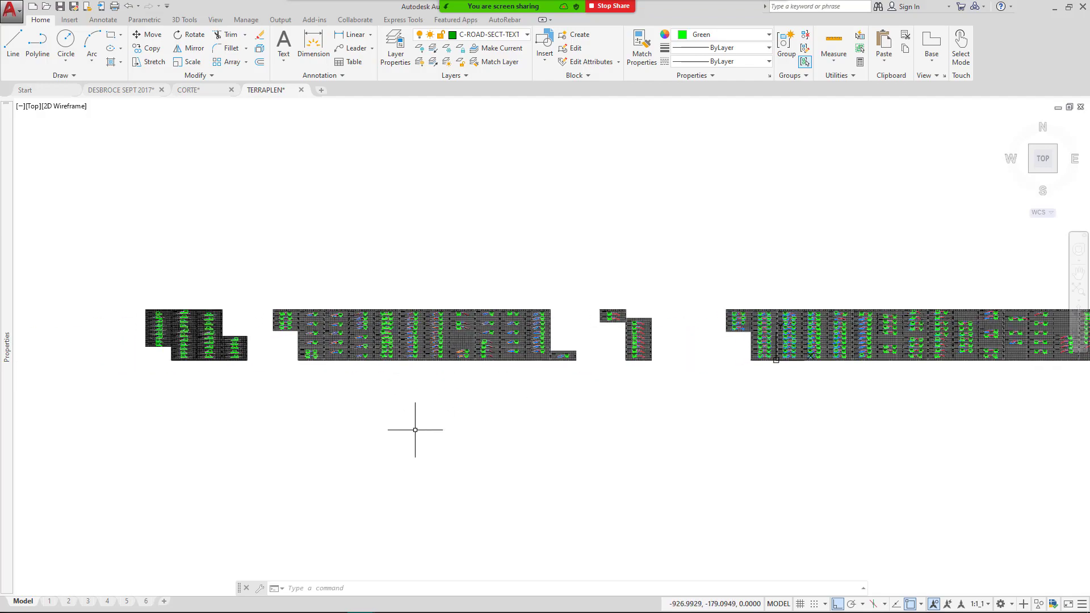
pyautogui.scroll(3, 151, 366)
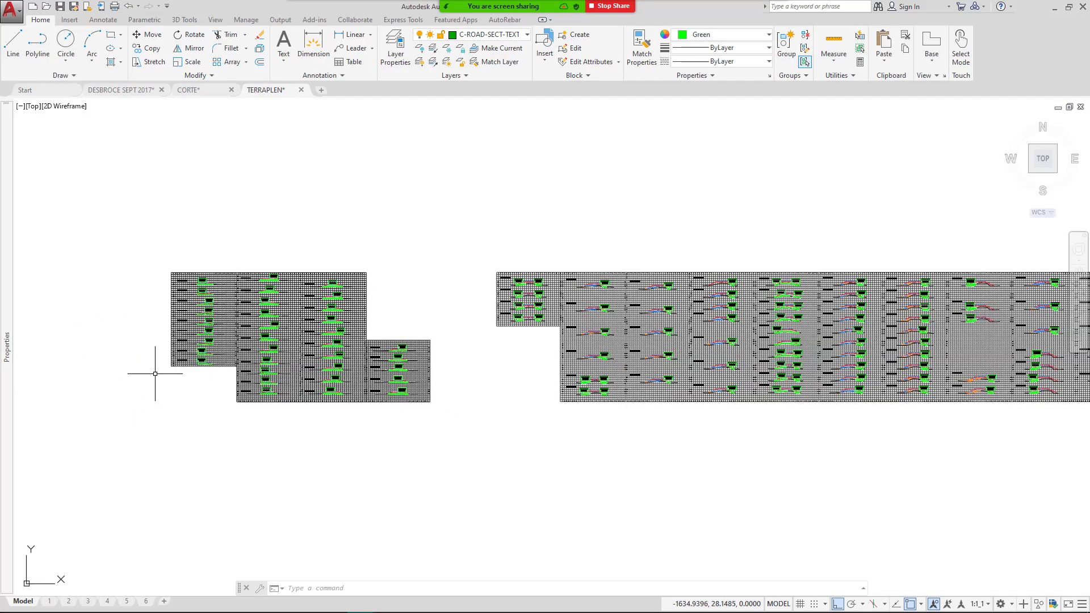
pyautogui.scroll(3, 270, 355)
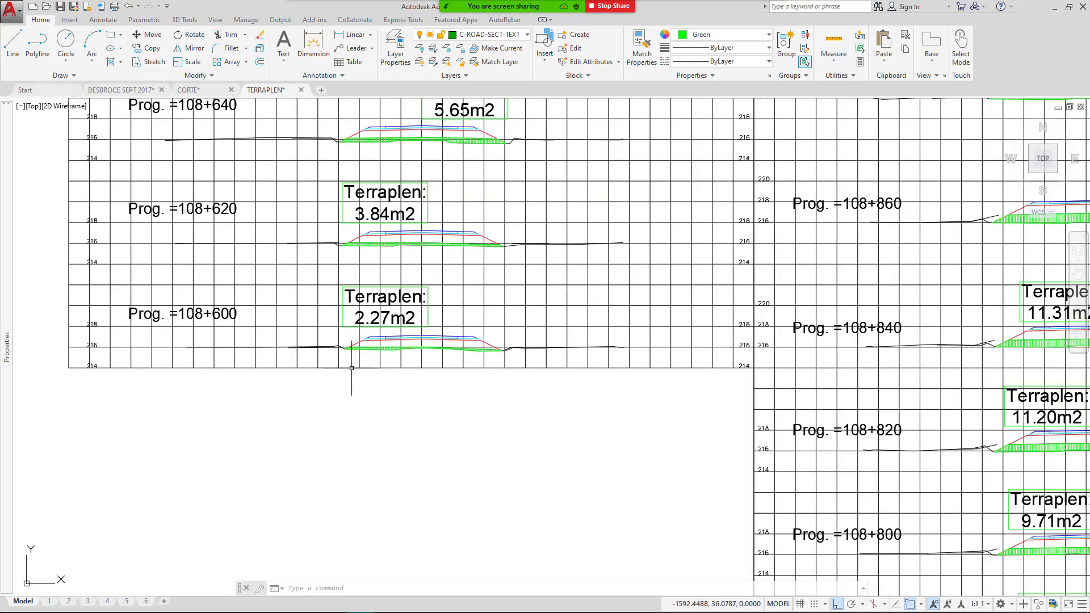
pyautogui.scroll(3, 389, 356)
pyautogui.scroll(3, 287, 304)
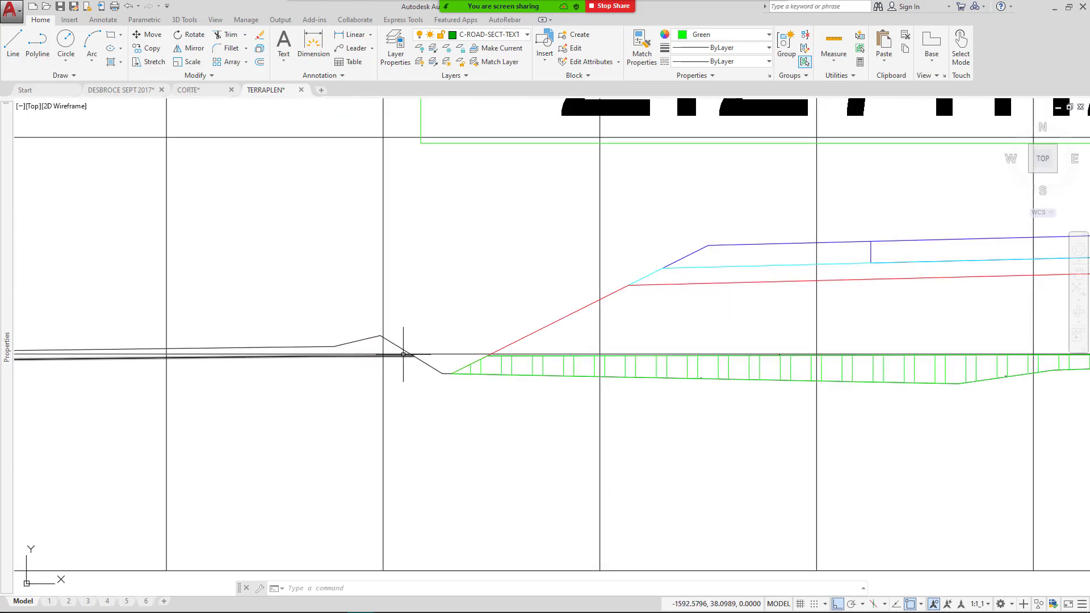
# Highlight the ground polyline beneath the hatched fill at station 108+600 to trace its extent, clear the selection, and inspect the fill layer.
pyautogui.click(397, 347)
pyautogui.scroll(-4, 386, 343)
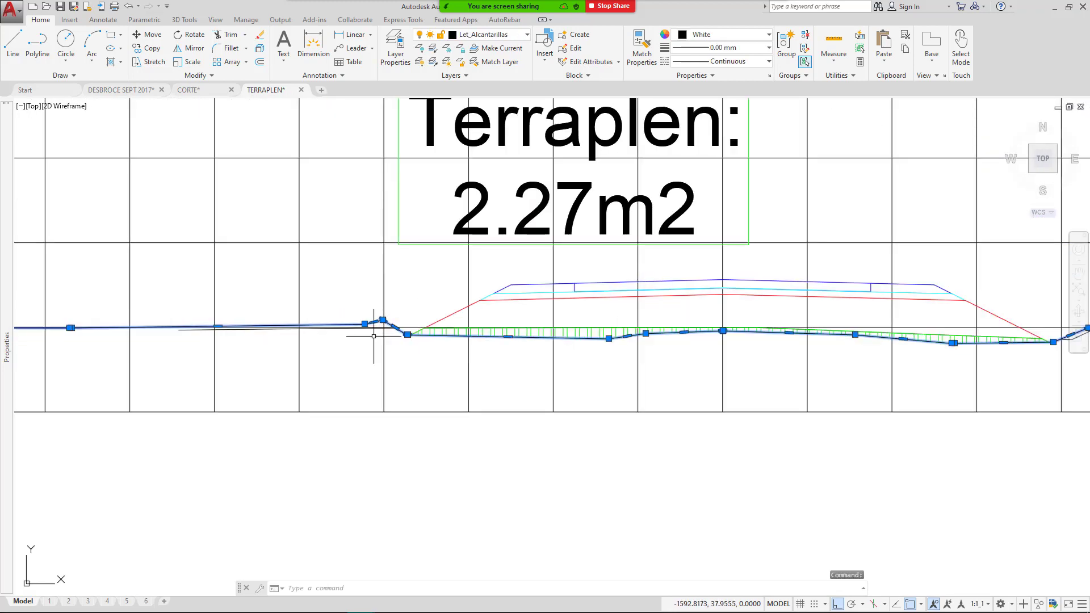
pyautogui.moveTo(424, 357); pyautogui.dragTo(306, 364)
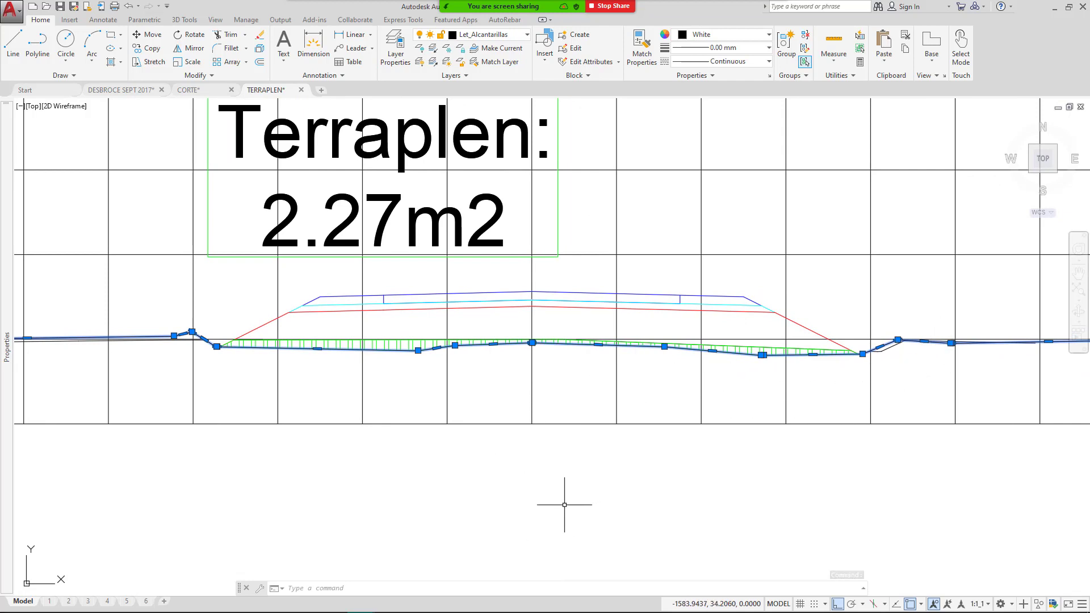
pyautogui.press('Escape')
pyautogui.scroll(-4, 491, 453)
pyautogui.scroll(4, 574, 397)
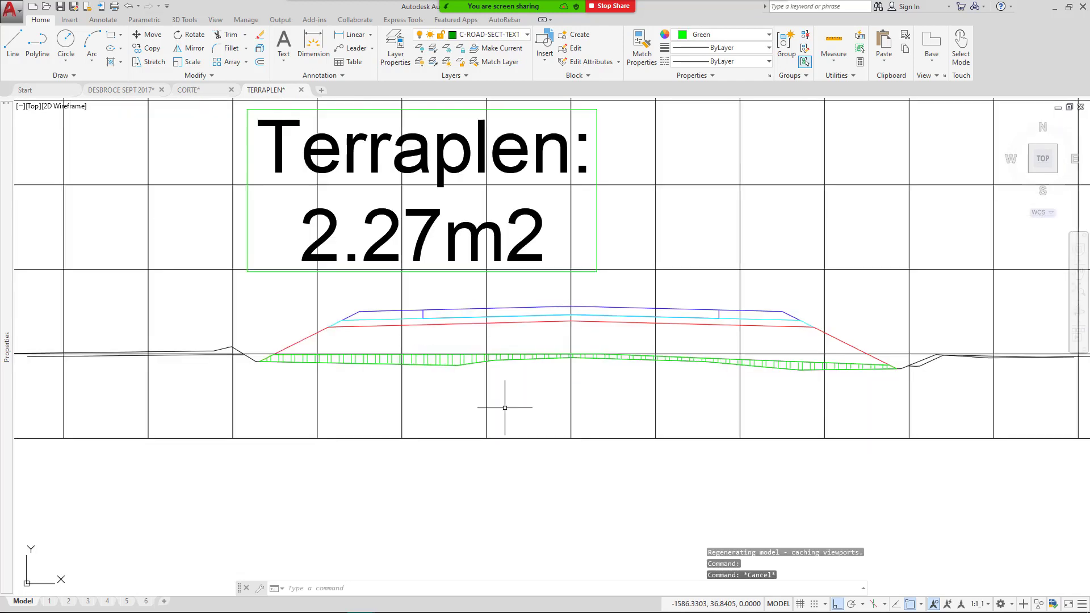
pyautogui.scroll(2, 501, 369)
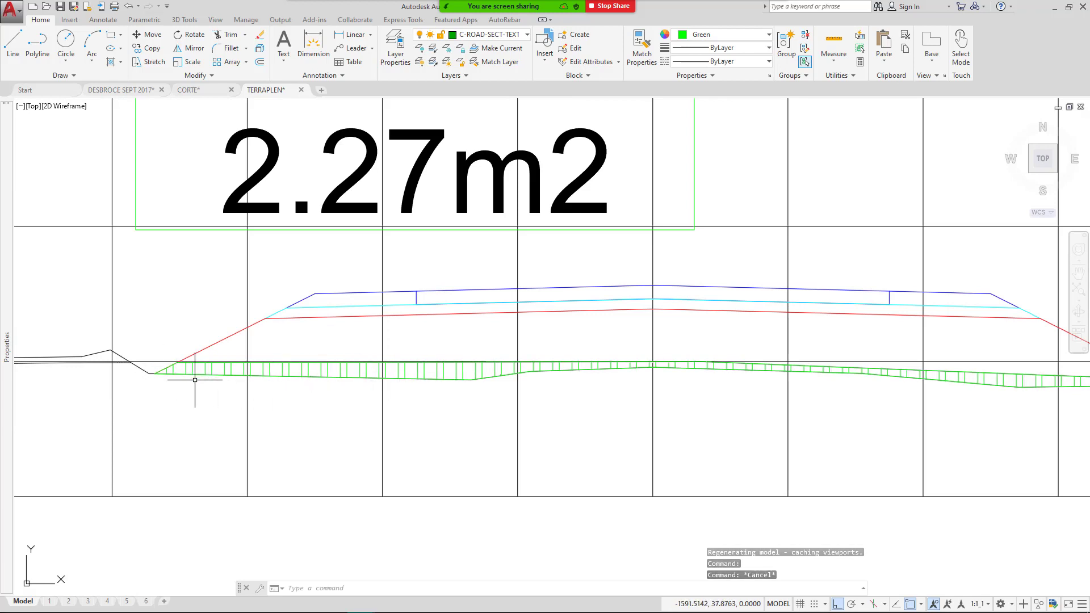
# Examine the full width of the section at station 108+600, comparing the hatched fill with the embankment outline.
pyautogui.scroll(-2, 306, 382)
pyautogui.click(287, 375)
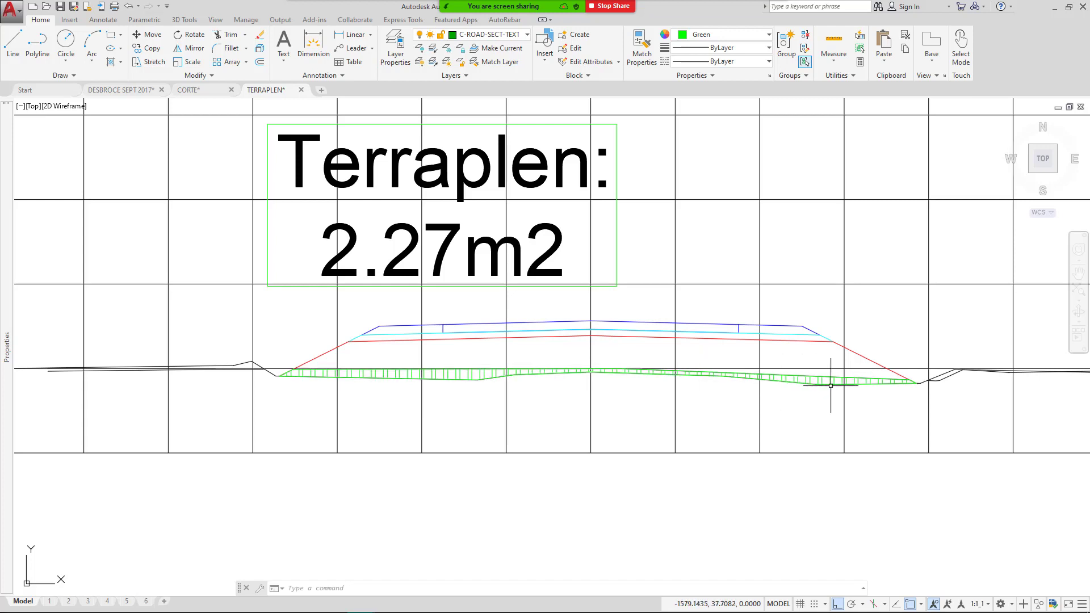
pyautogui.moveTo(401, 382); pyautogui.dragTo(362, 357)
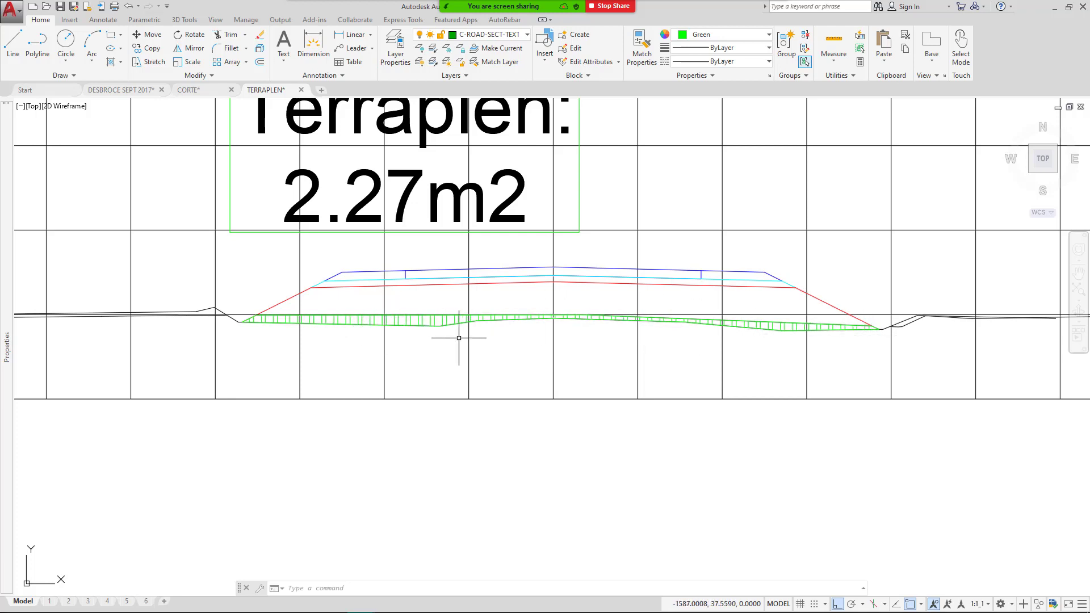
pyautogui.moveTo(459, 338); pyautogui.dragTo(380, 408)
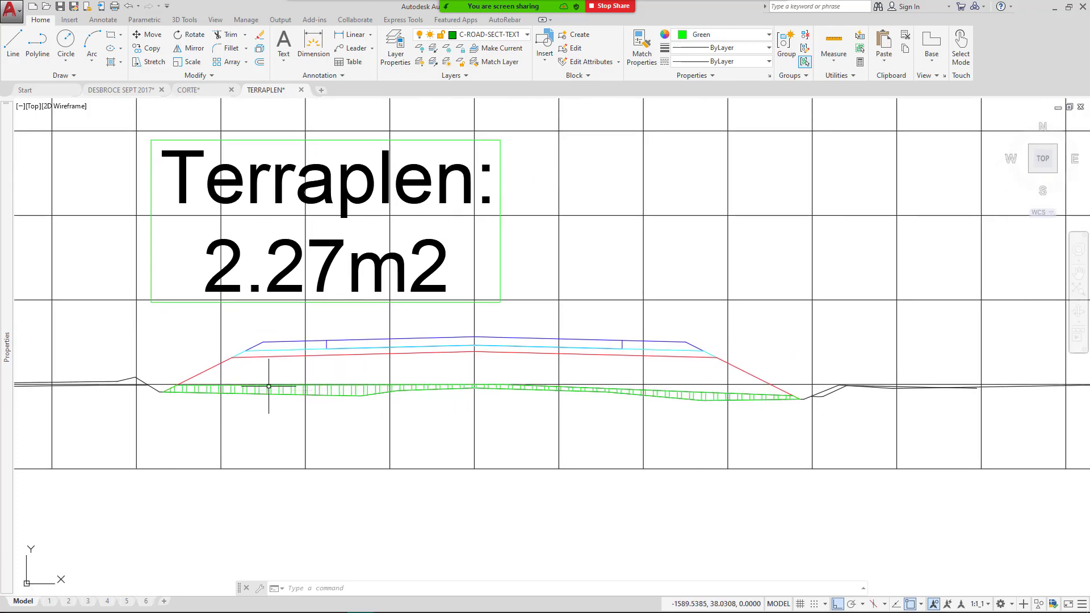
# Review the fill sections in sequence from station 108+620 up to 108+760, and examine the hatched area at 108+760.
pyautogui.scroll(-4, 382, 356)
pyautogui.scroll(-4, 381, 356)
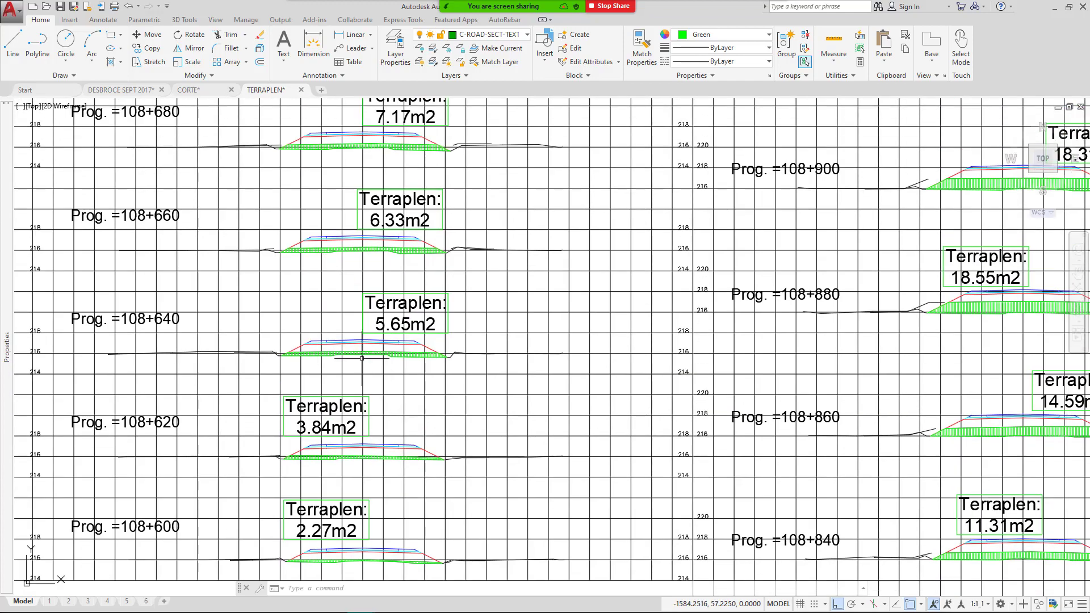
pyautogui.scroll(7, 428, 360)
pyautogui.scroll(-6, 505, 358)
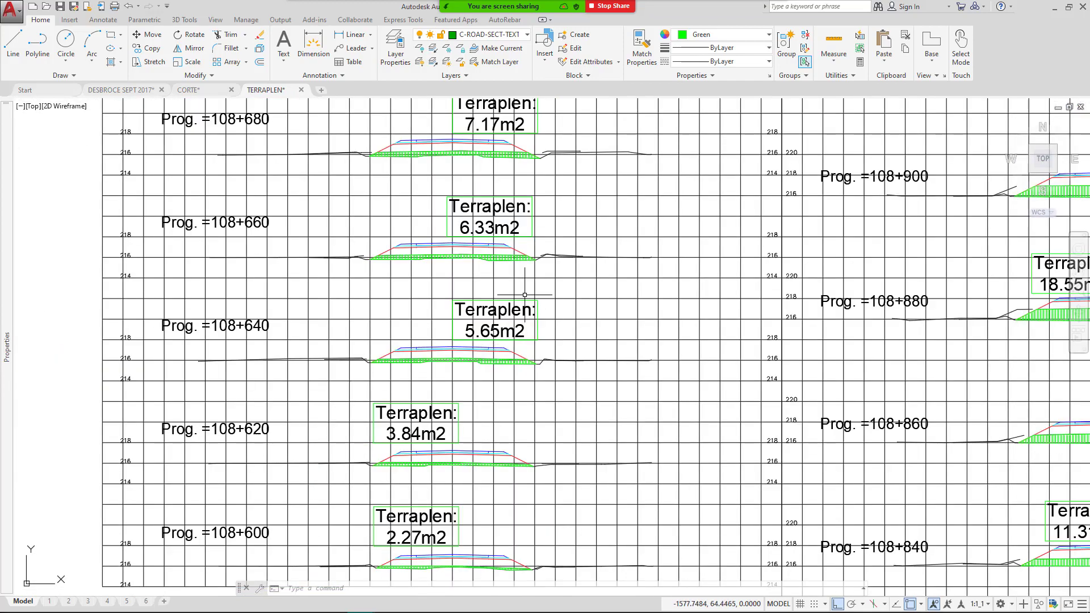
pyautogui.moveTo(525, 295); pyautogui.dragTo(480, 420)
pyautogui.moveTo(409, 277); pyautogui.dragTo(468, 433)
pyautogui.moveTo(482, 245); pyautogui.dragTo(511, 433)
pyautogui.moveTo(508, 210); pyautogui.dragTo(513, 325)
pyautogui.scroll(6, 512, 325)
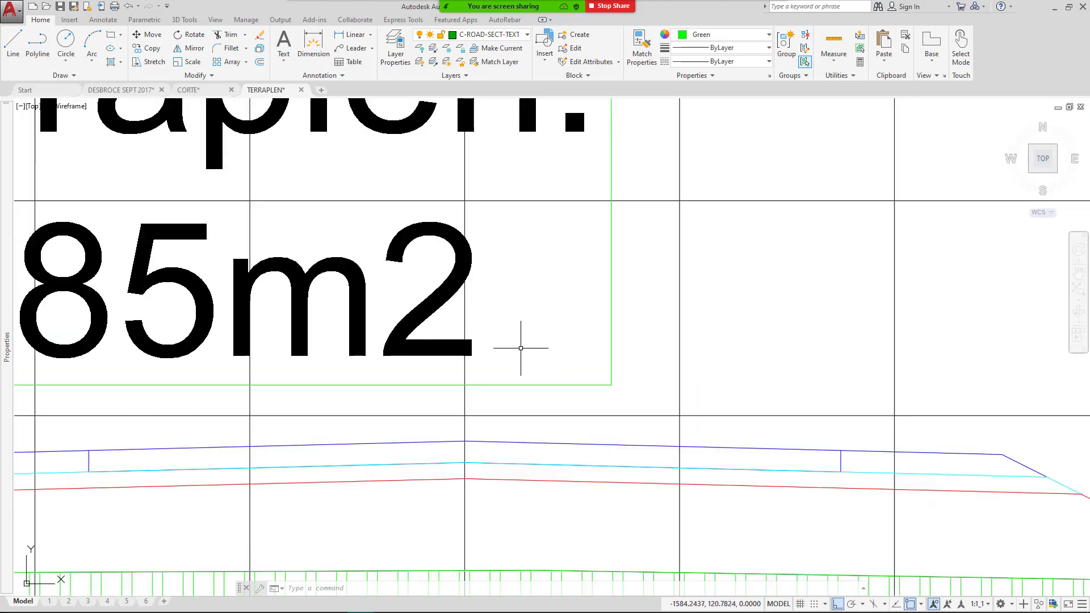
pyautogui.scroll(-2, 518, 348)
pyautogui.scroll(1, 464, 381)
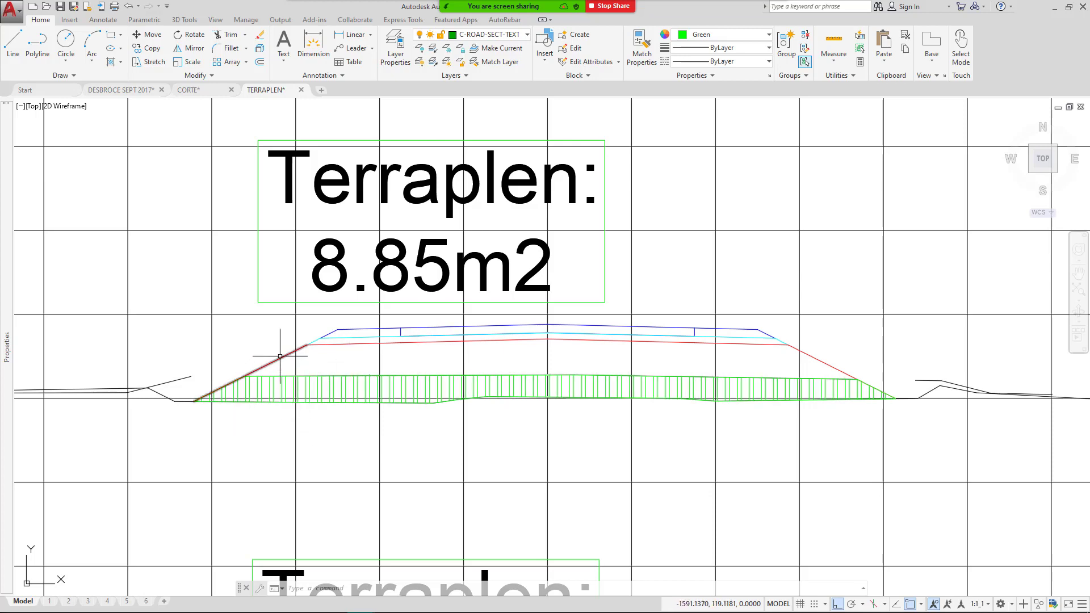
# Survey the whole layout of embankment sections, from the 108+600 column through 108+980 to the last column.
pyautogui.scroll(-10, 322, 251)
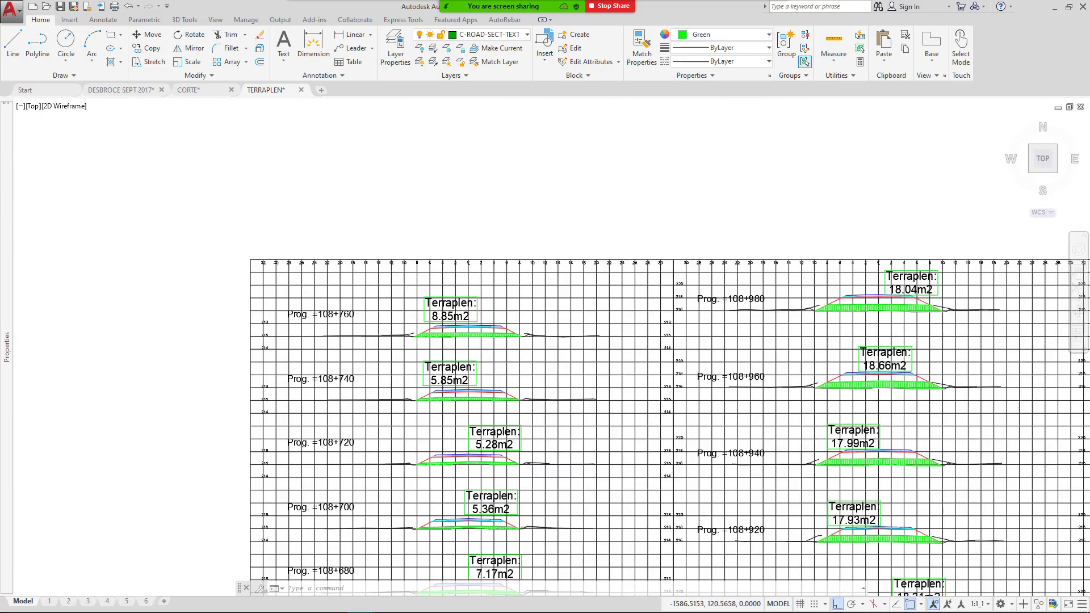
pyautogui.moveTo(519, 310)
pyautogui.mouseDown()
pyautogui.moveTo(650, 376)
pyautogui.moveTo(568, 317)
pyautogui.mouseUp()
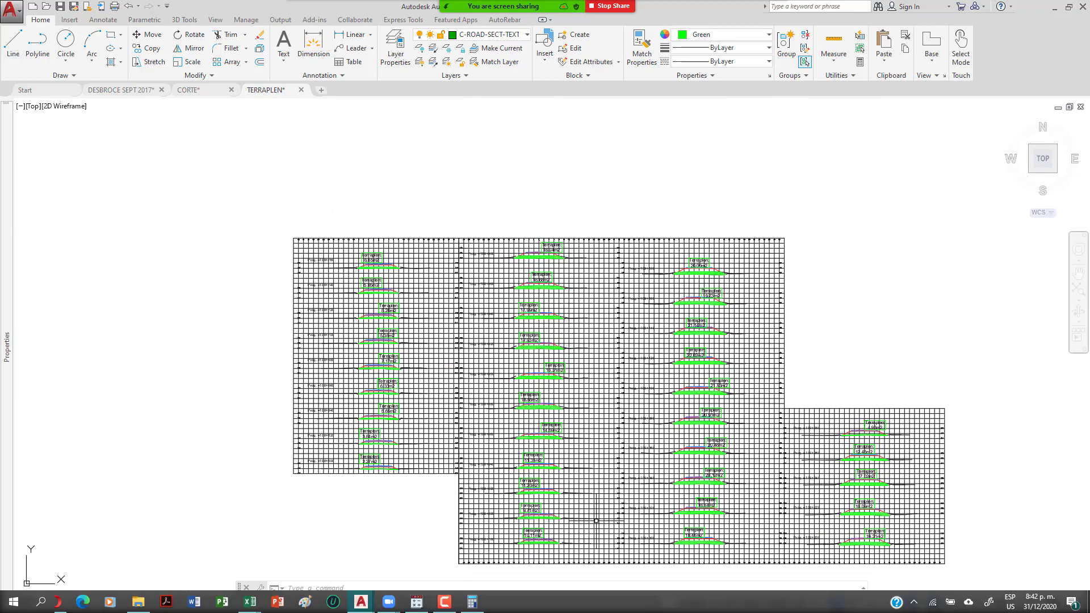
pyautogui.scroll(5, 593, 266)
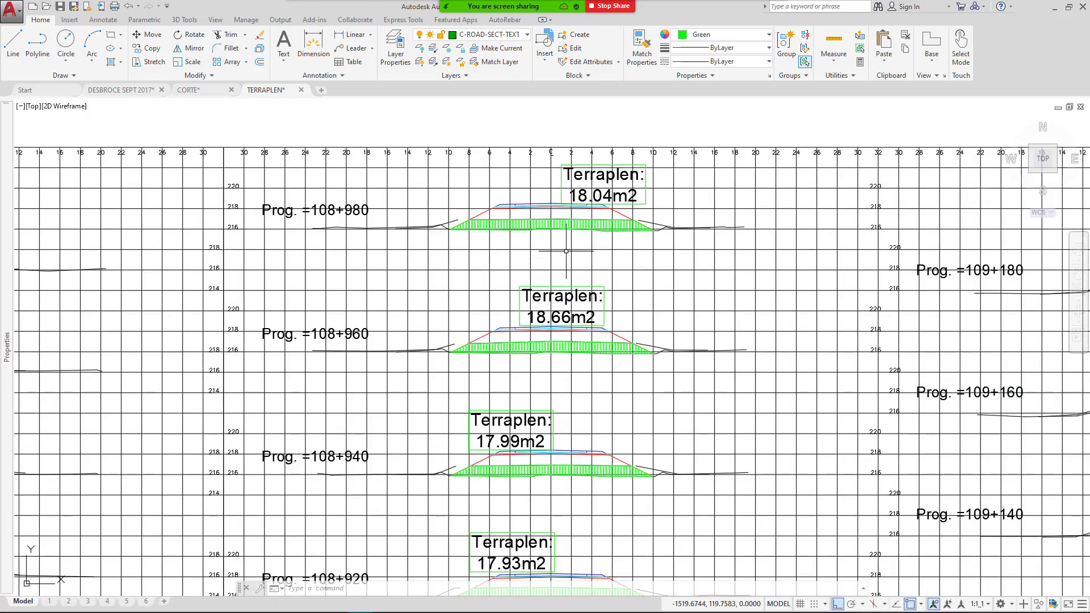
pyautogui.scroll(-6, 592, 233)
pyautogui.scroll(8, 654, 335)
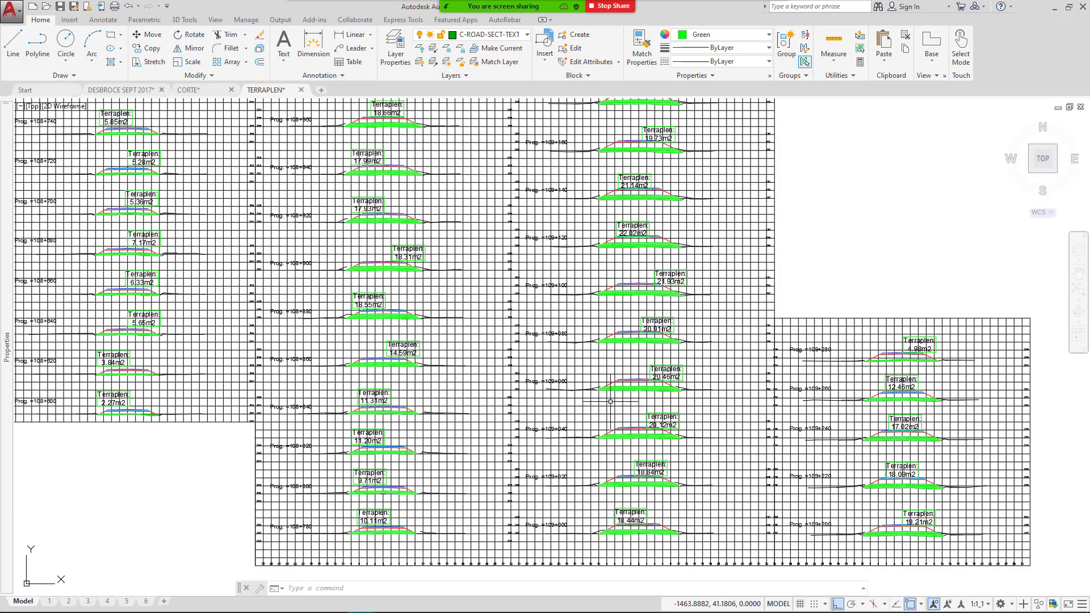
pyautogui.scroll(-6, 654, 334)
pyautogui.scroll(7, 865, 412)
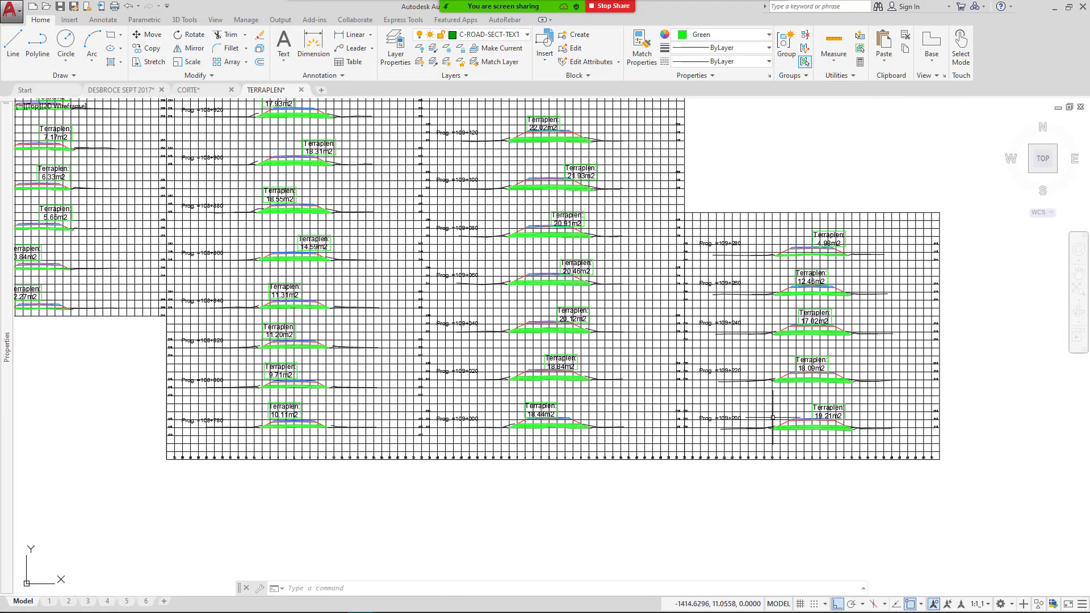
# Examine the fill sections and their area labels from station 109+200 to 109+280.
pyautogui.moveTo(768, 395); pyautogui.dragTo(730, 312)
pyautogui.moveTo(724, 255); pyautogui.dragTo(729, 331)
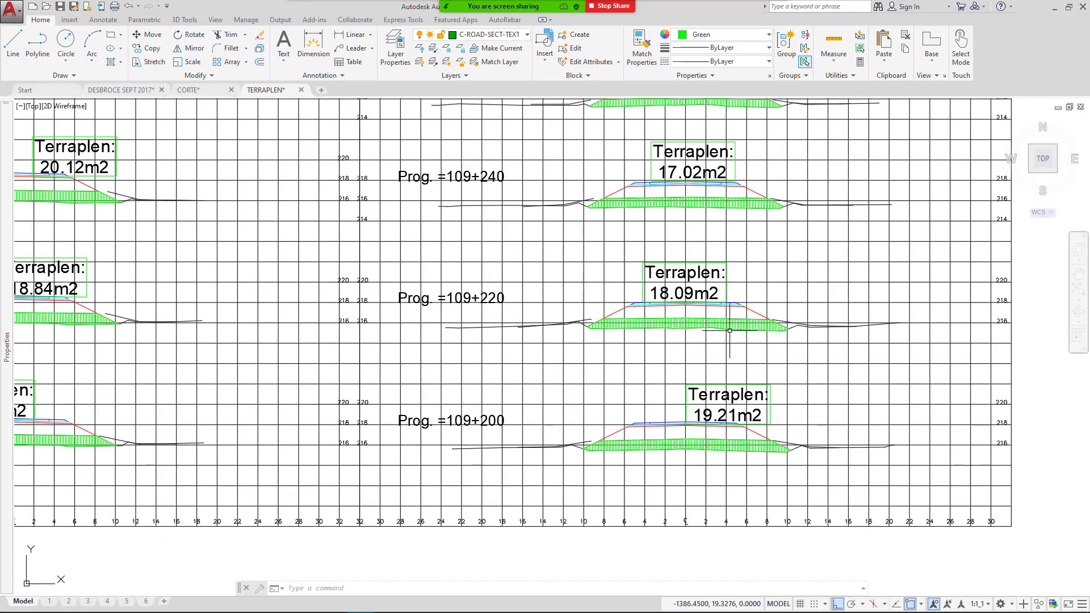
pyautogui.moveTo(722, 285); pyautogui.dragTo(757, 511)
pyautogui.scroll(4, 754, 327)
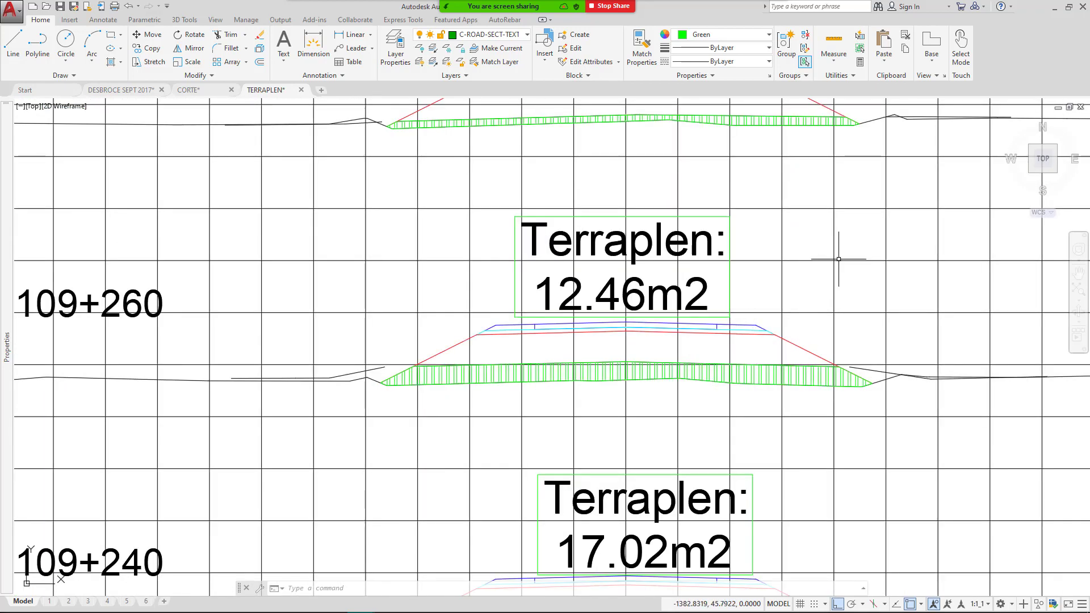
pyautogui.scroll(-3, 721, 344)
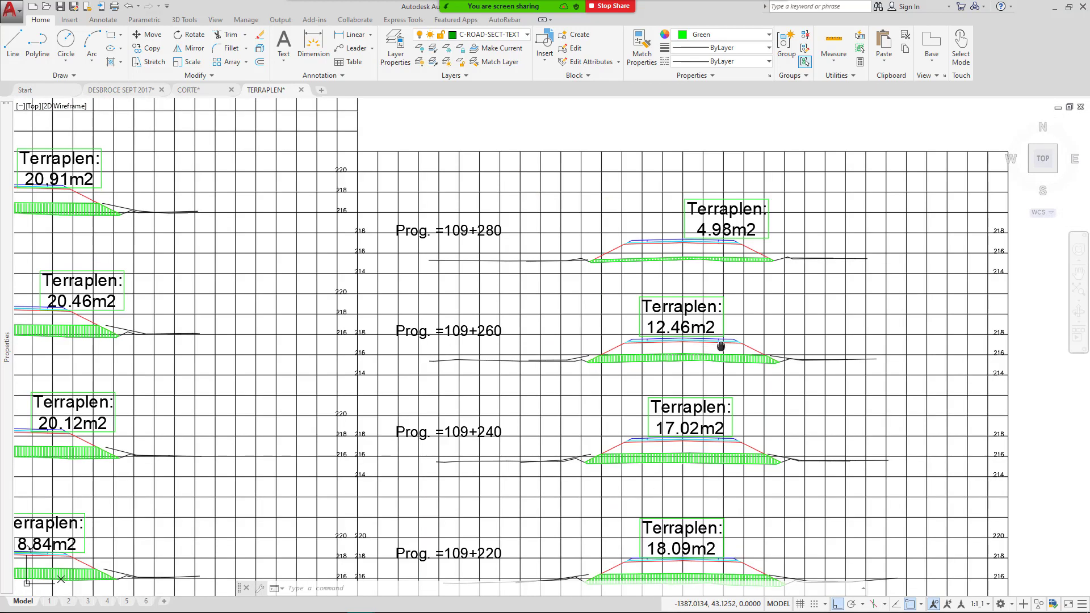
# Examine the hatched fill and its area label in the section at station 109+100.
pyautogui.scroll(-4, 718, 346)
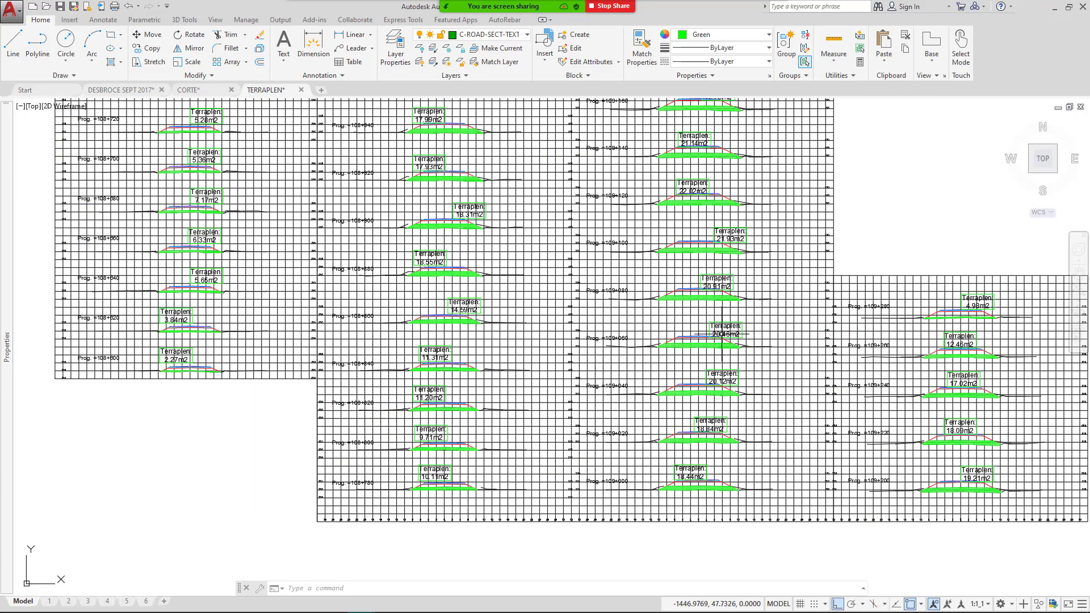
pyautogui.scroll(6, 712, 354)
pyautogui.scroll(2, 699, 265)
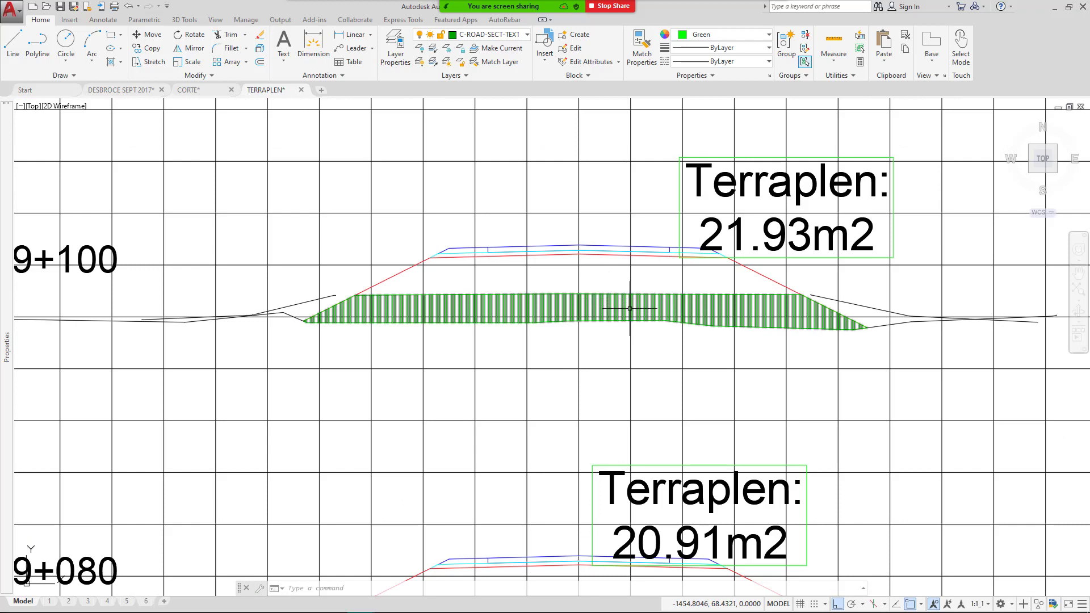
pyautogui.moveTo(600, 243)
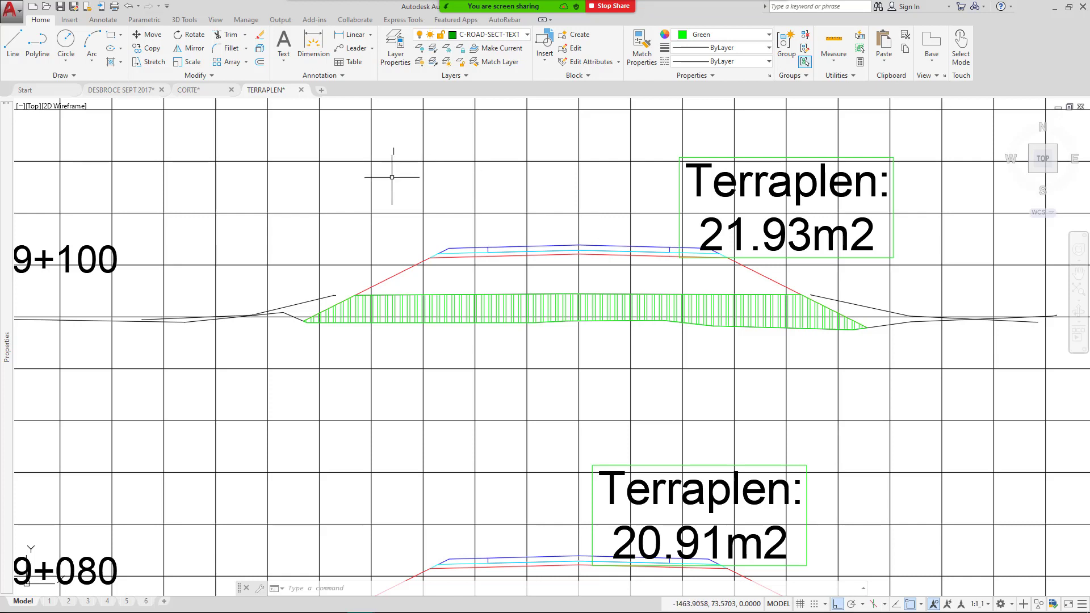
# Switch to the ITEM 3 TERRAPLEN SEPT 2017 workbook in Excel and review the volumes per station range in the summary table.
pyautogui.click(571, 21)
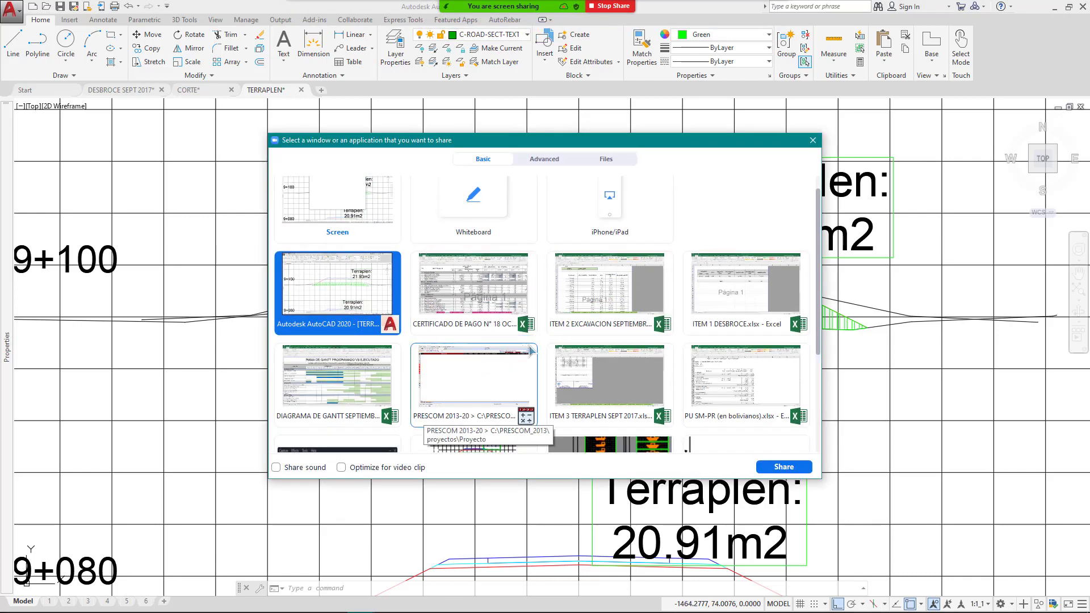
pyautogui.doubleClick(588, 363)
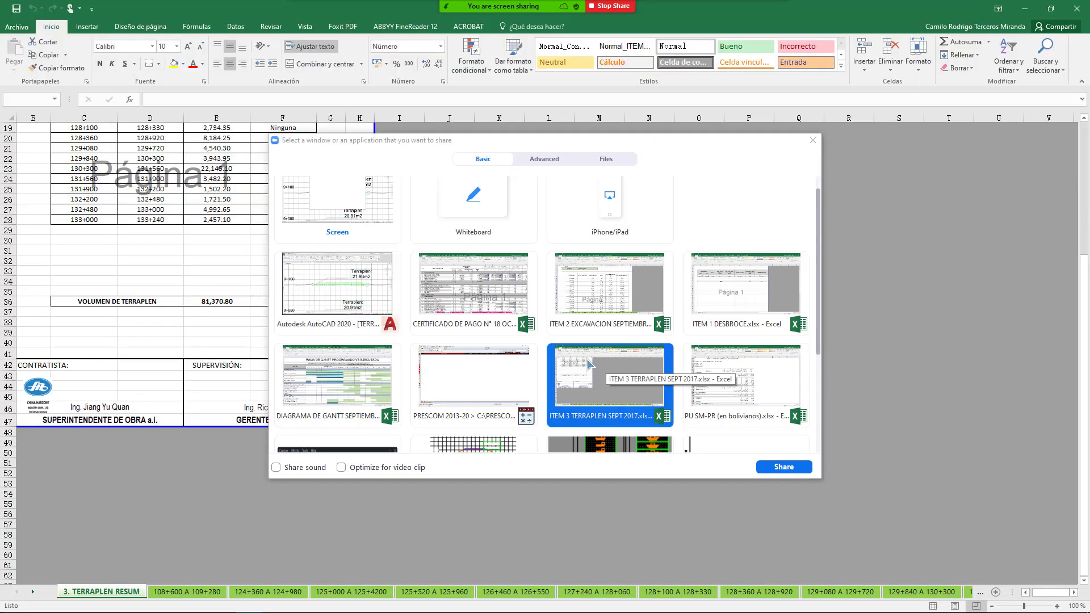
pyautogui.scroll(6, 236, 368)
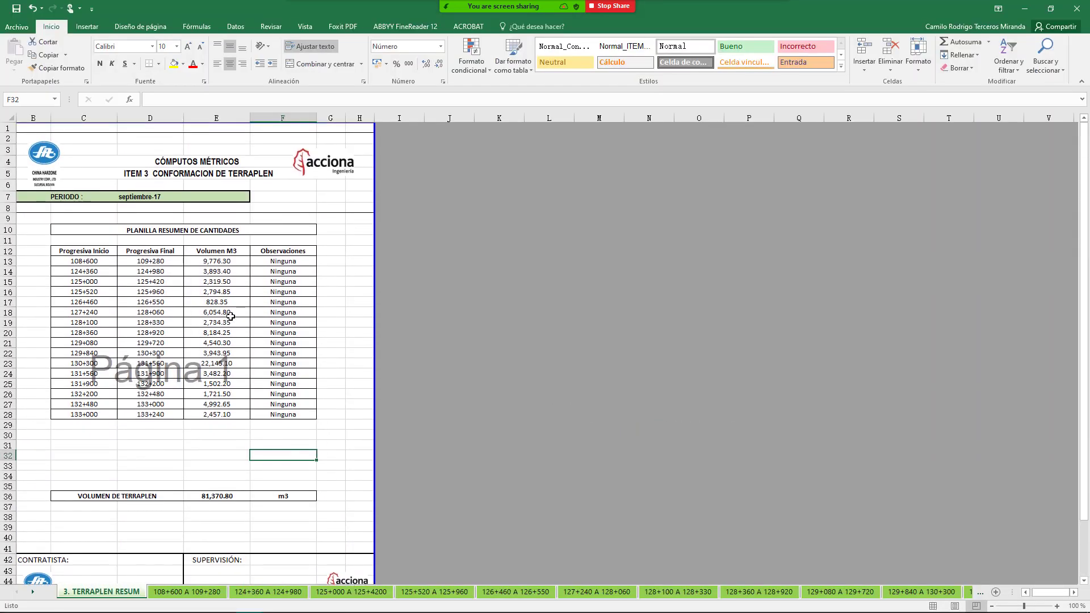
pyautogui.scroll(3, 233, 314)
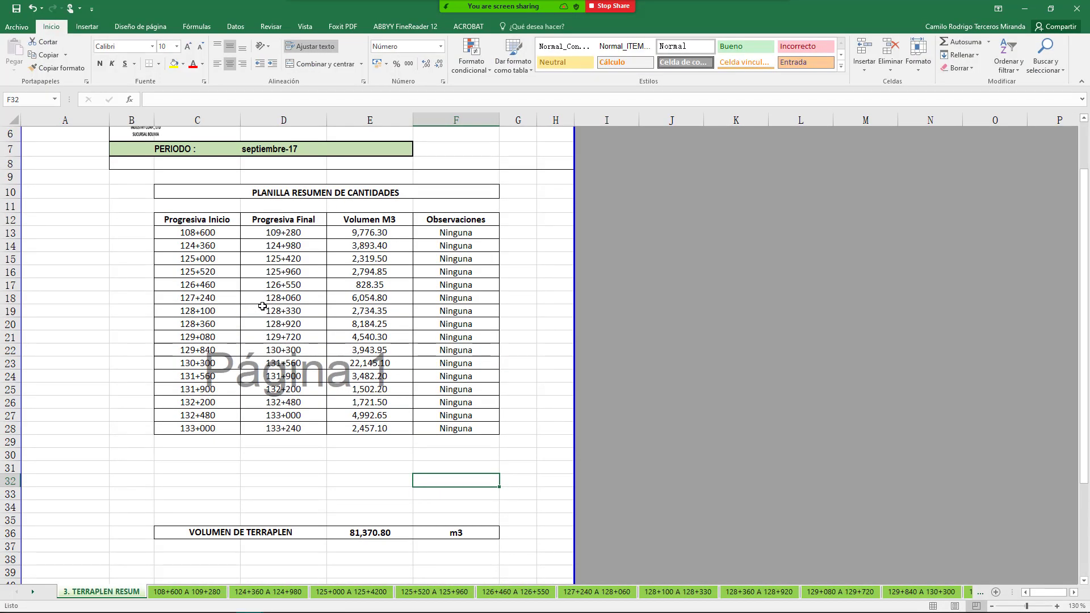
pyautogui.scroll(3, 493, 232)
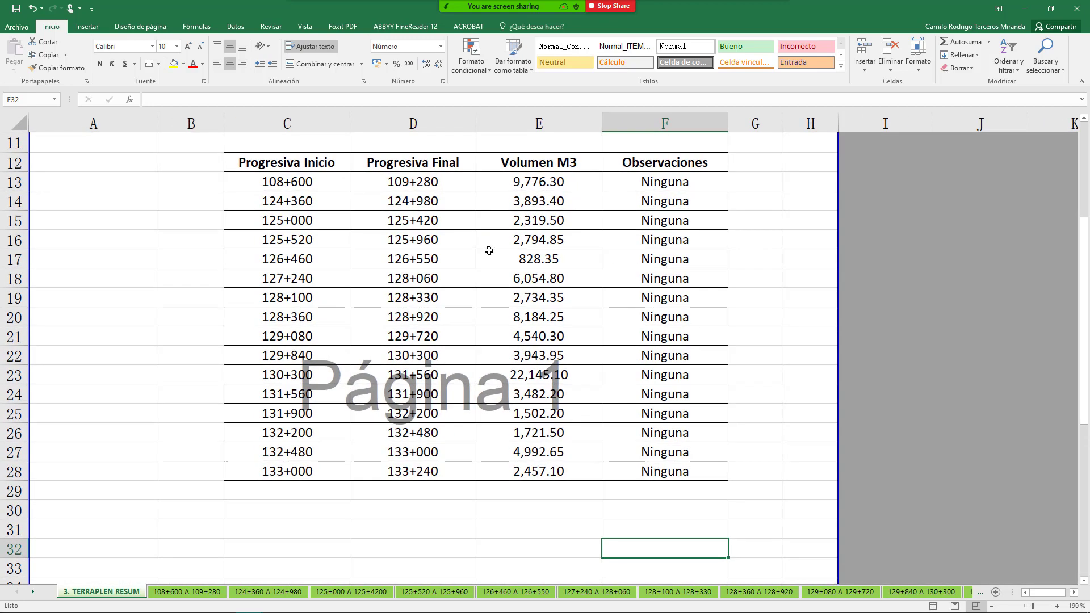
pyautogui.scroll(2, 625, 276)
pyautogui.scroll(-2, 648, 273)
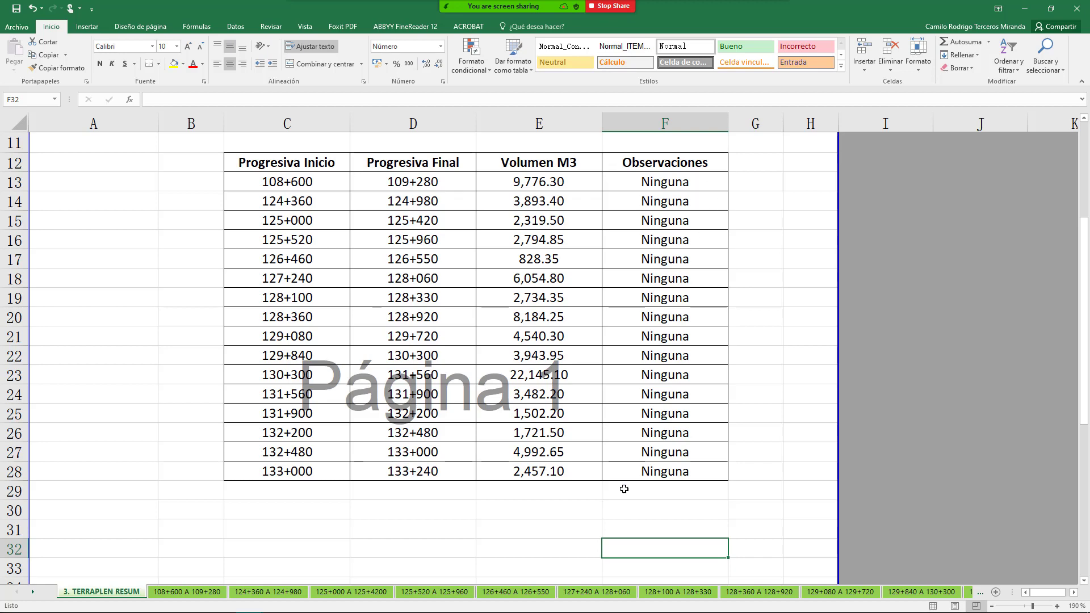
# Open the 108+600 A 109+280 sheet and review its right-side area, total area, partial volume and accumulated volume columns.
pyautogui.click(186, 592)
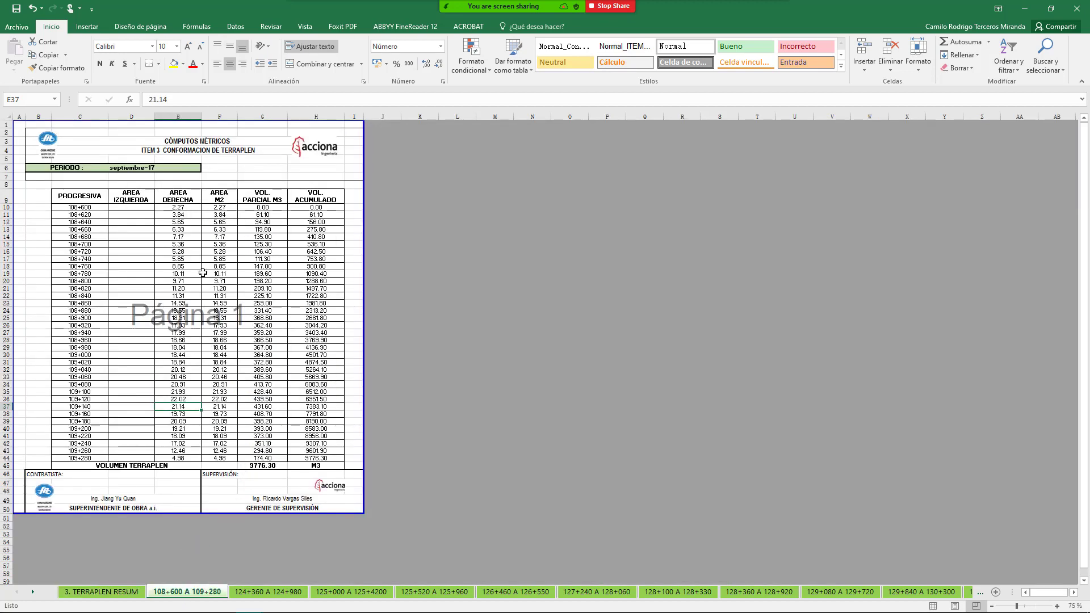
pyautogui.keyDown('ctrl'); pyautogui.scroll(4, 153, 252); pyautogui.keyUp('ctrl')
pyautogui.keyDown('ctrl'); pyautogui.scroll(1, 375, 209); pyautogui.keyUp('ctrl')
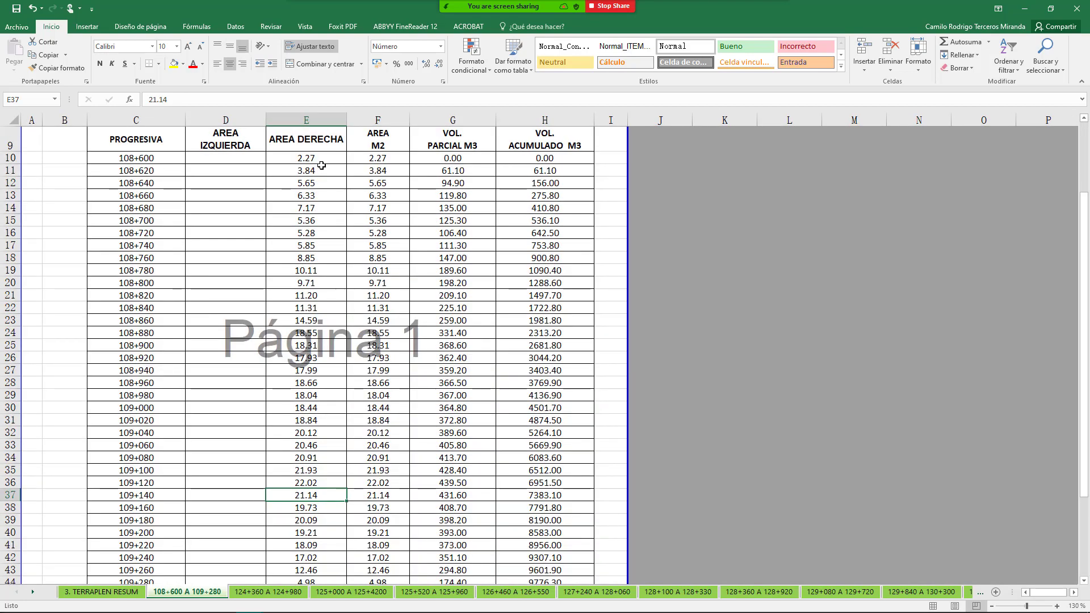
pyautogui.moveTo(309, 171); pyautogui.dragTo(307, 433)
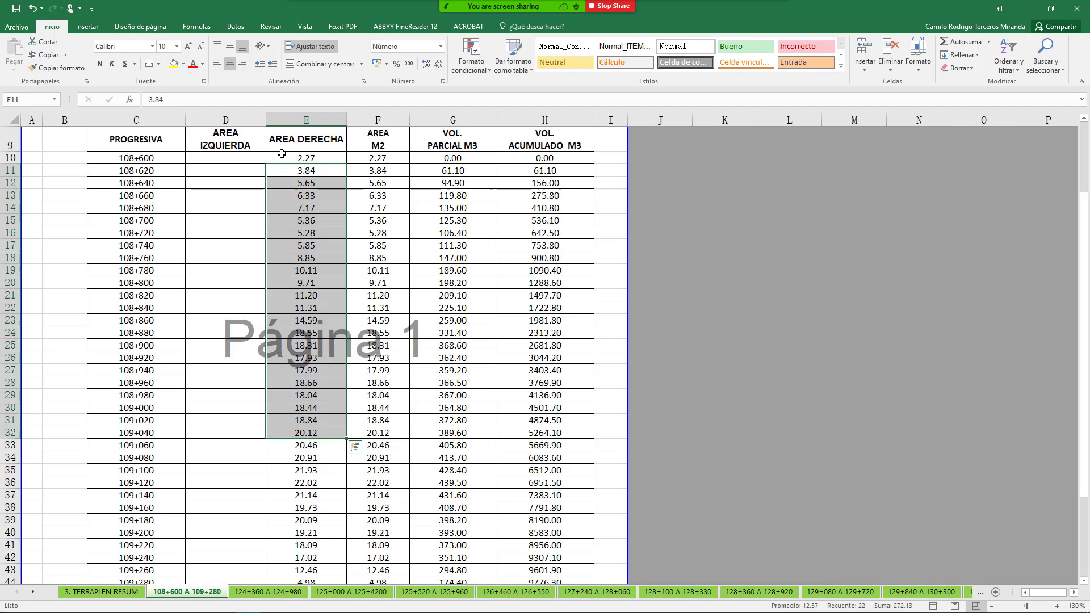
pyautogui.click(203, 173)
pyautogui.moveTo(307, 170); pyautogui.dragTo(315, 192)
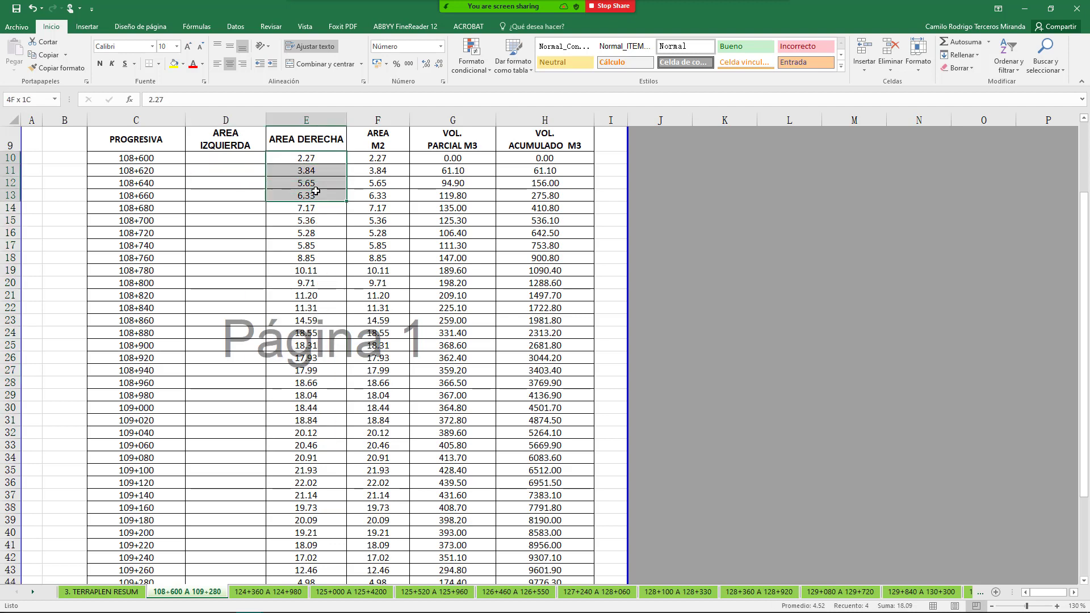
pyautogui.click(386, 173)
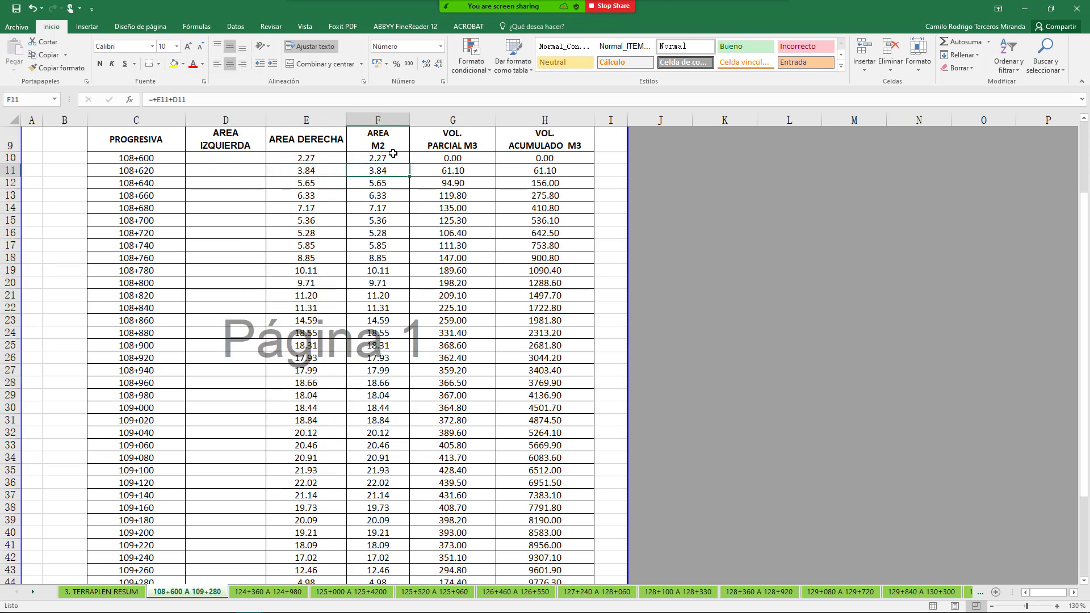
pyautogui.moveTo(392, 155); pyautogui.dragTo(407, 374)
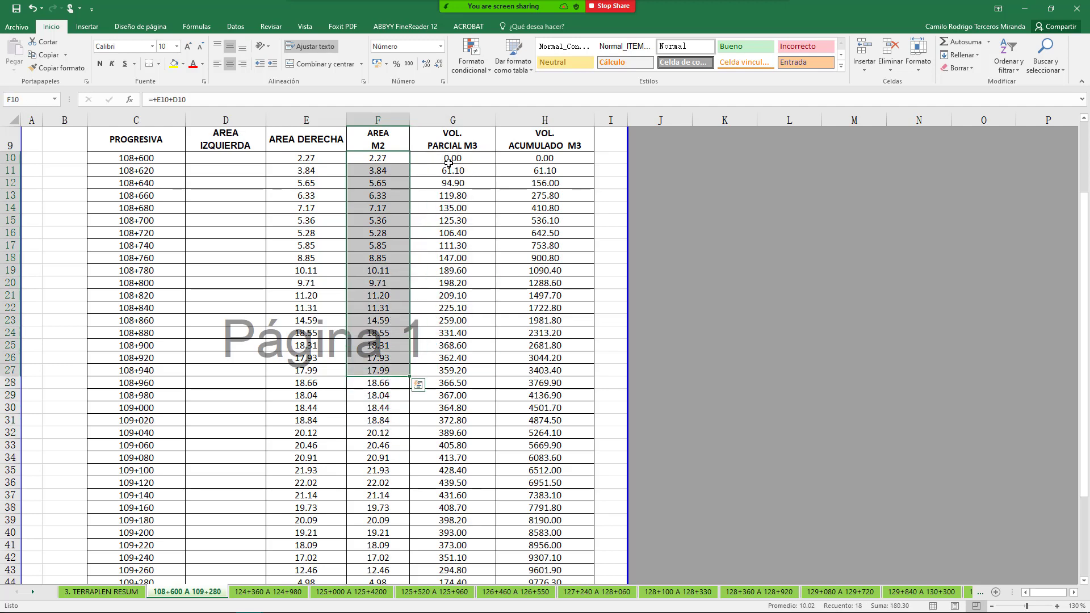
pyautogui.moveTo(453, 159); pyautogui.dragTo(454, 361)
pyautogui.moveTo(546, 175); pyautogui.dragTo(545, 253)
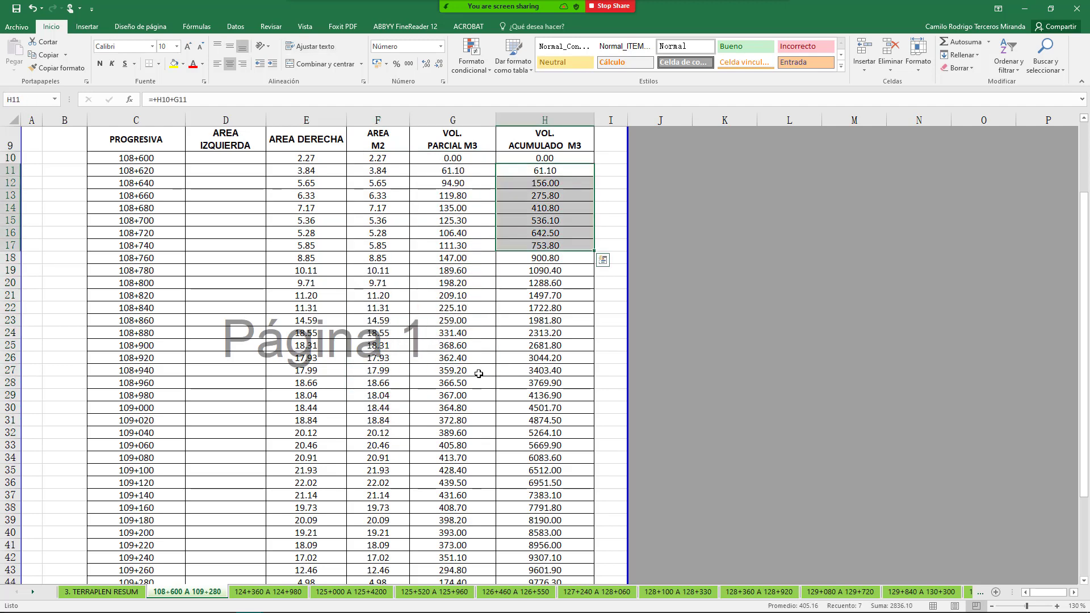
# Review the 125+000 A 125+4200 and 125+520 A 125+960 sheets, and inspect the partial volume formula at station 125+900.
pyautogui.click(352, 592)
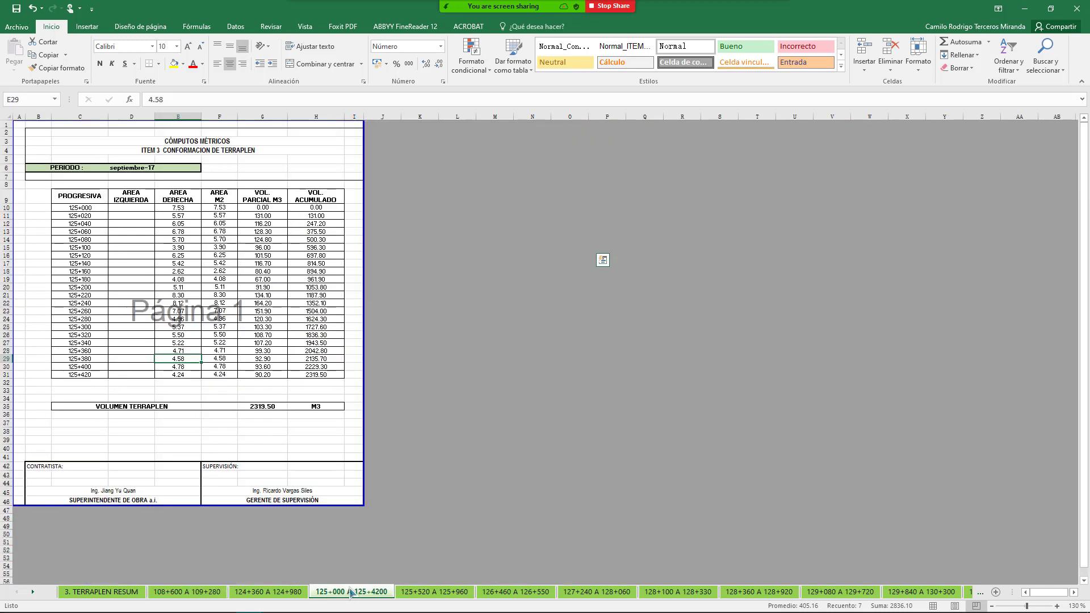
pyautogui.click(436, 591)
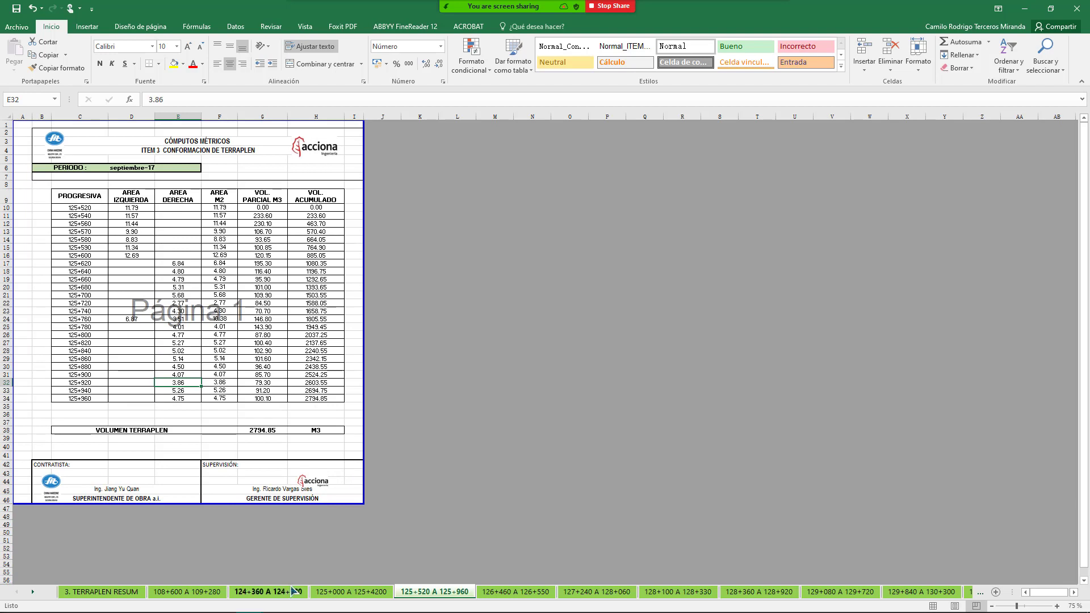
pyautogui.moveTo(361, 602)
pyautogui.click(253, 373)
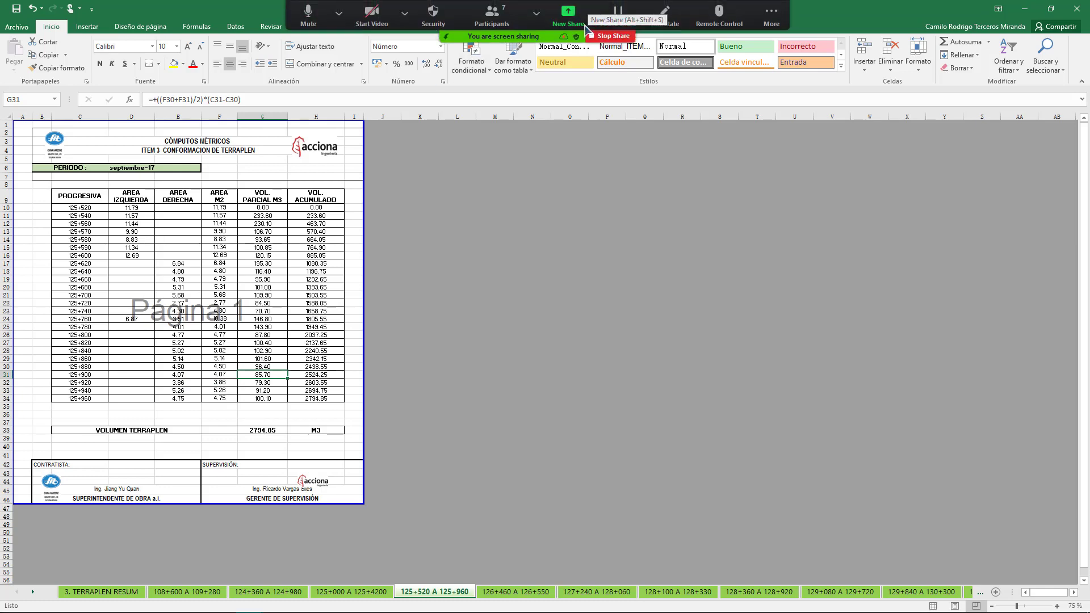
# Switch to the CERTIFICADO DE PAGO N° 18 workbook and review the REMOCIÓN DE DERRUMBES and SOBREACARREO PARA D>300 M items in the PLANILLA sheet.
pyautogui.click(568, 17)
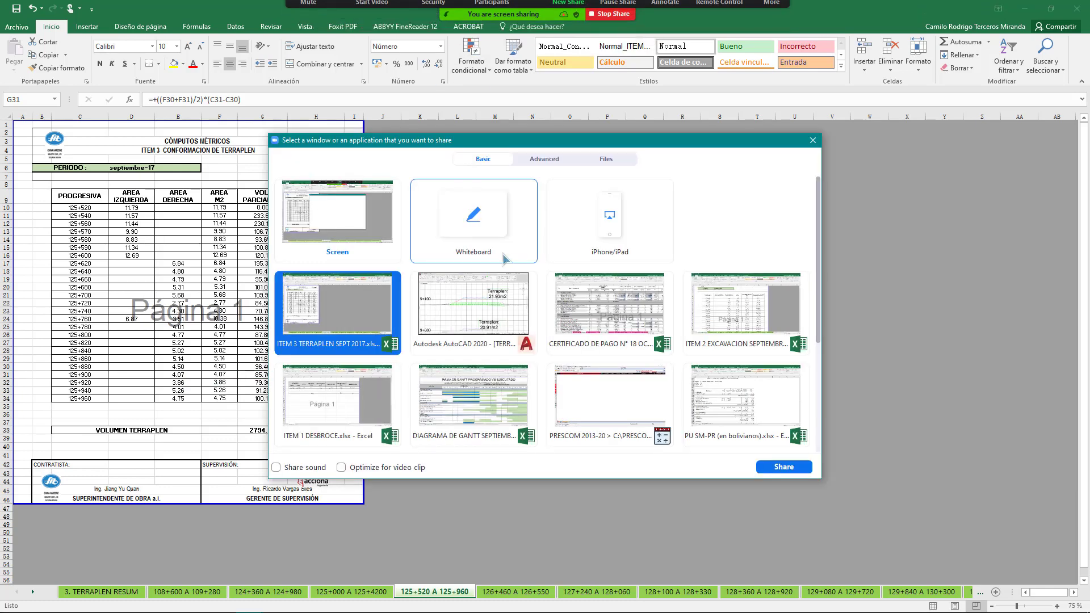
pyautogui.doubleClick(630, 311)
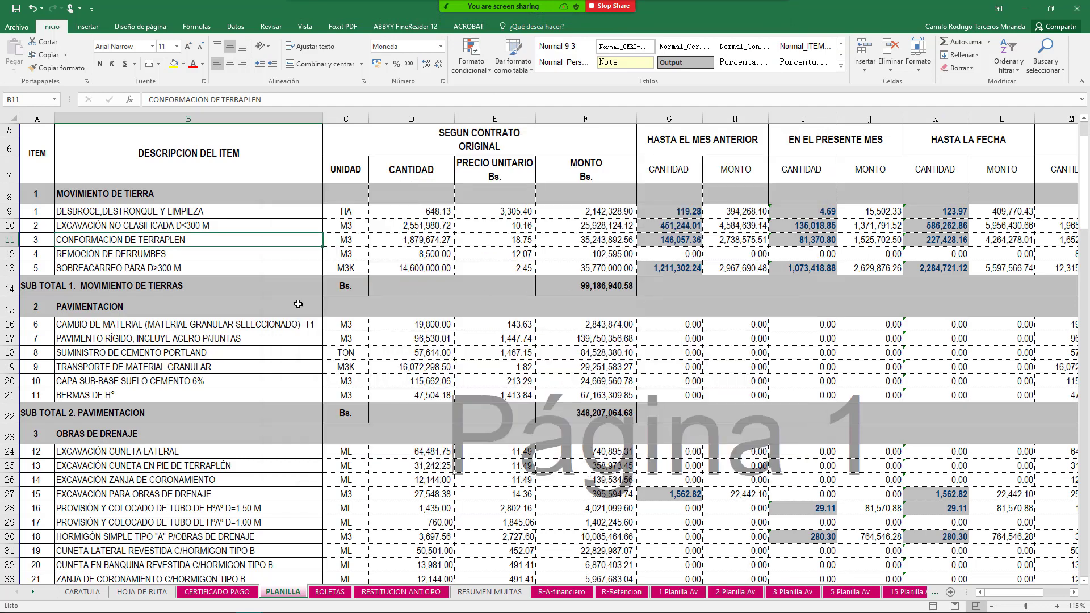
pyautogui.click(220, 255)
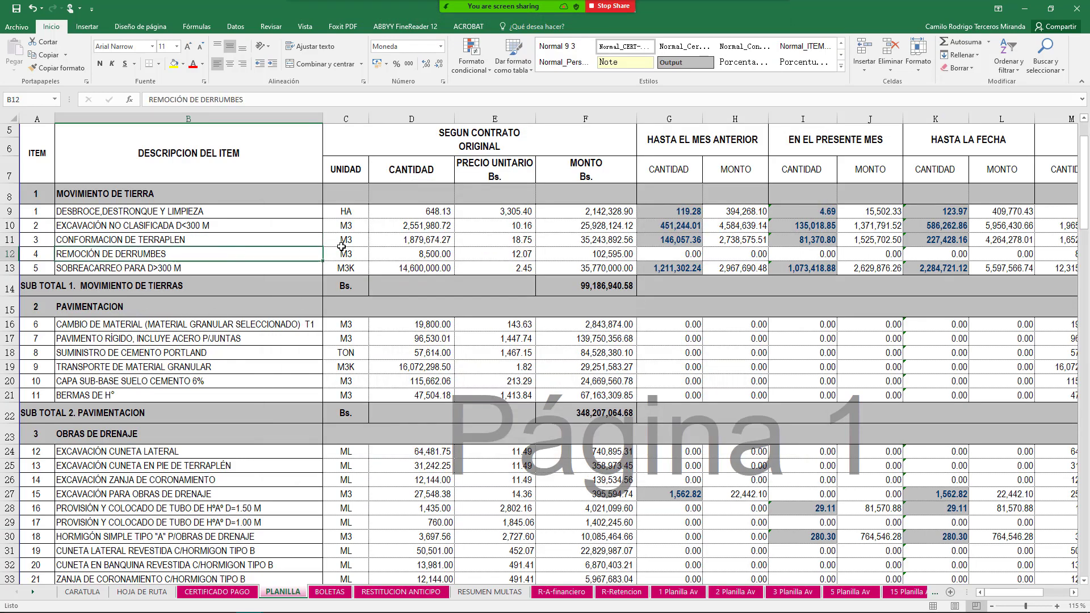
pyautogui.moveTo(266, 251); pyautogui.dragTo(302, 268)
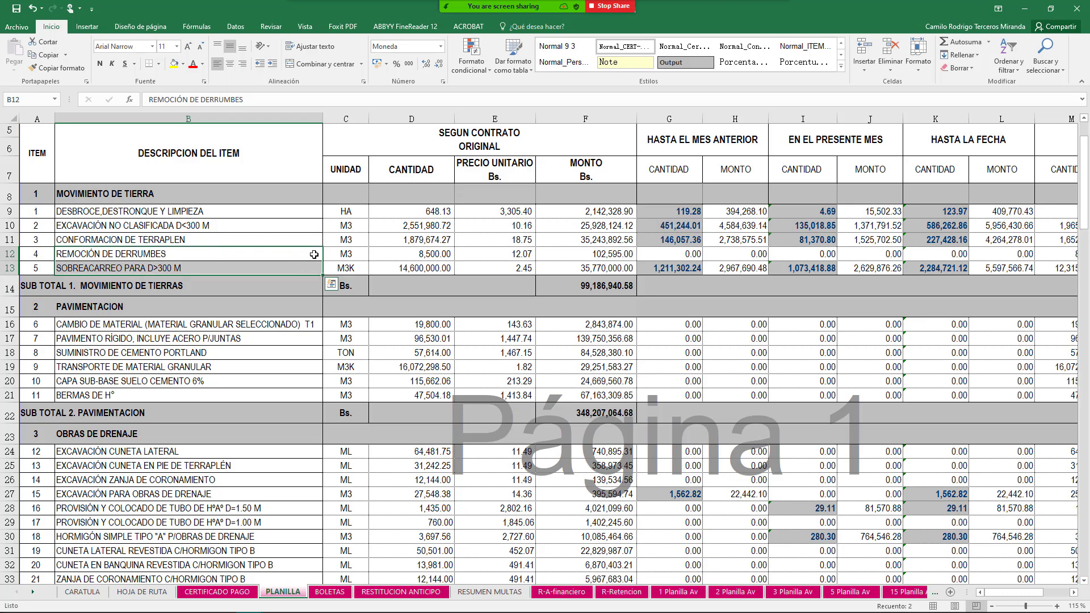
pyautogui.click(283, 254)
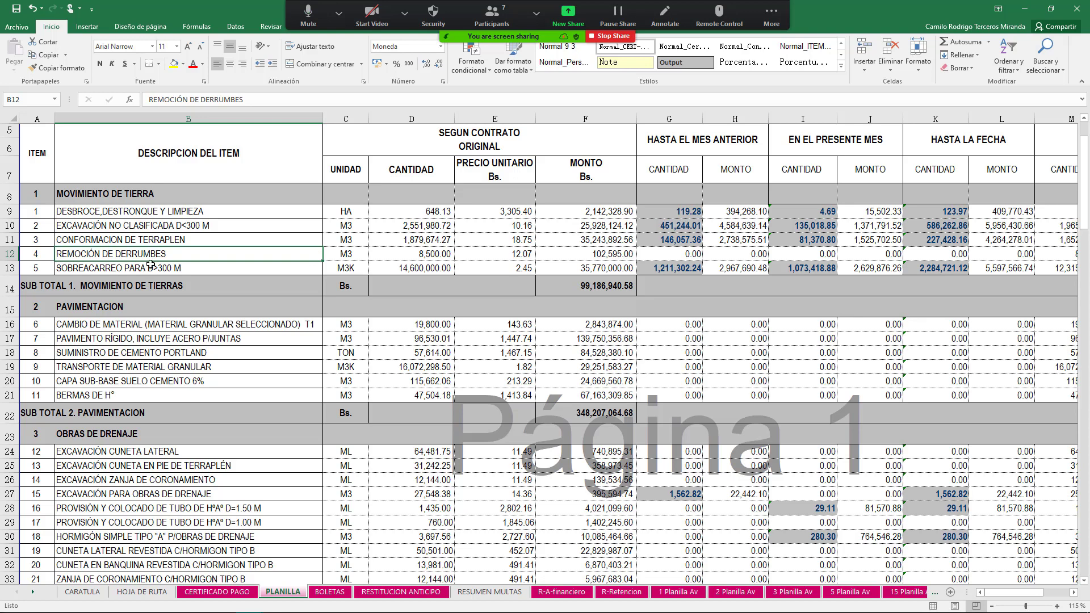
pyautogui.scroll(-1, 148, 267)
pyautogui.click(166, 186)
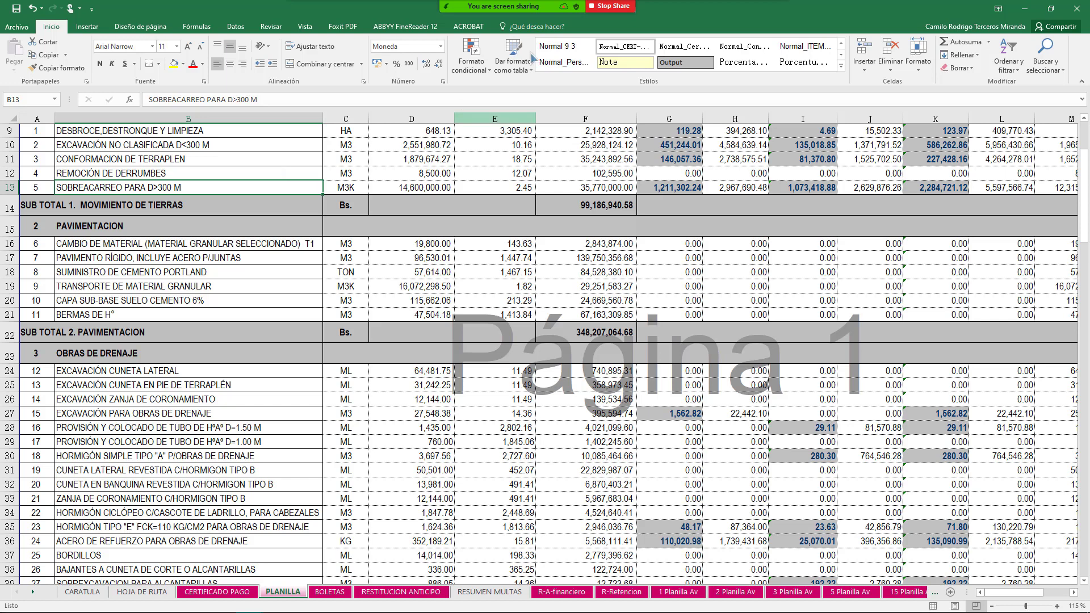
# Switch to the DESBROCE SEPT 2017 drawing in AutoCAD and view the September 2017 clearing plan with its surrounding road stretches.
pyautogui.moveTo(555, 10)
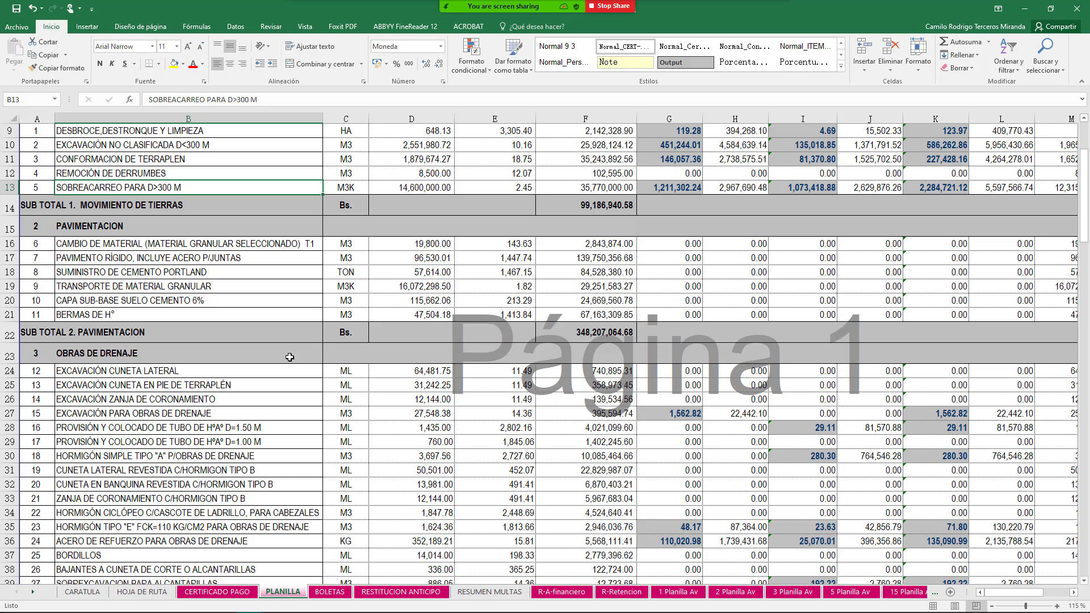
pyautogui.click(568, 16)
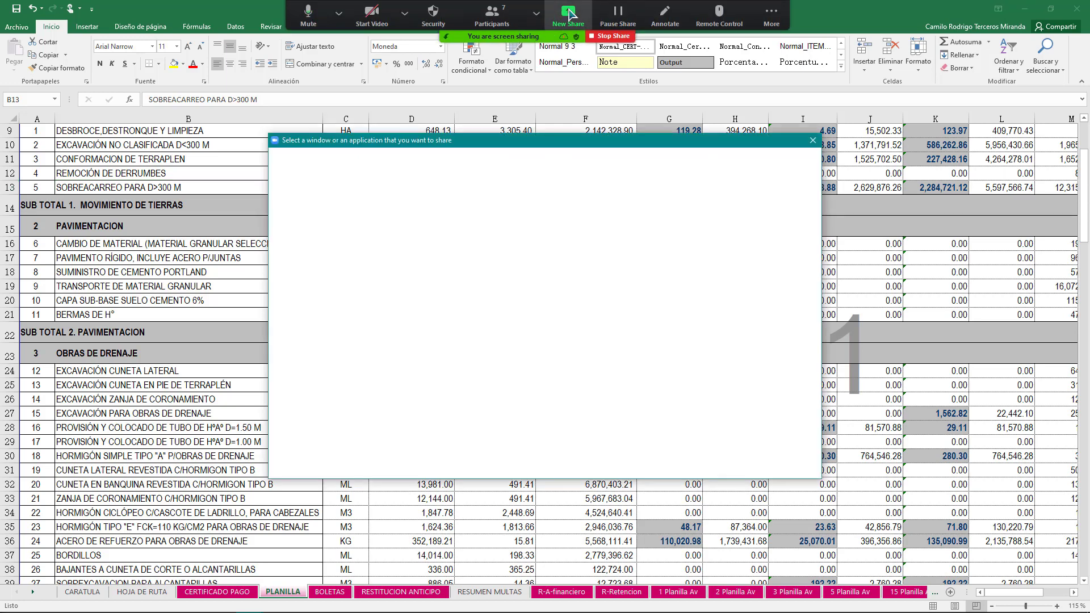
pyautogui.scroll(-1, 568, 312)
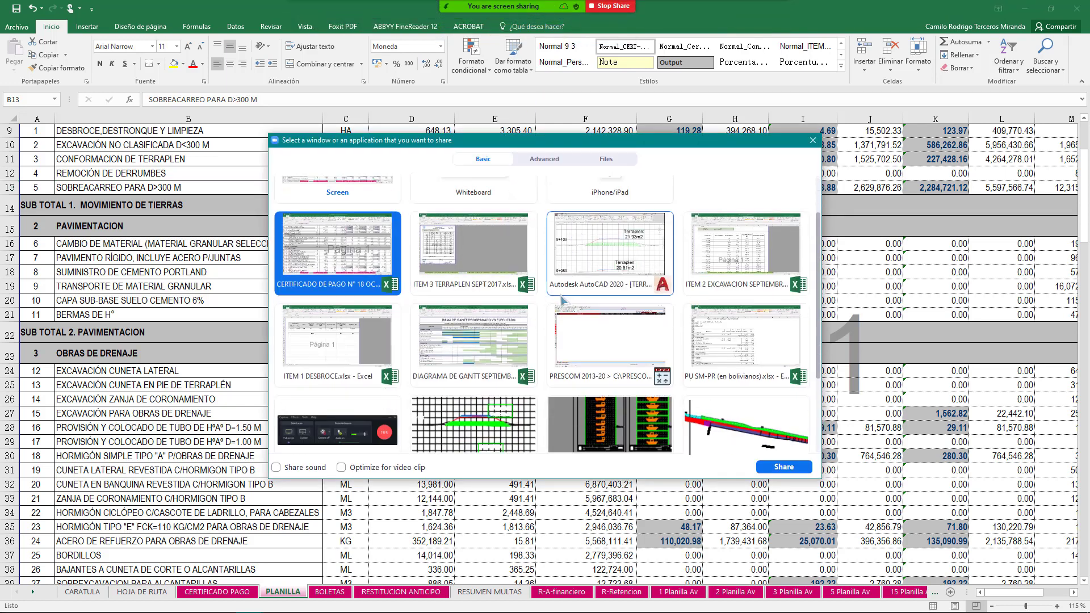
pyautogui.click(623, 255)
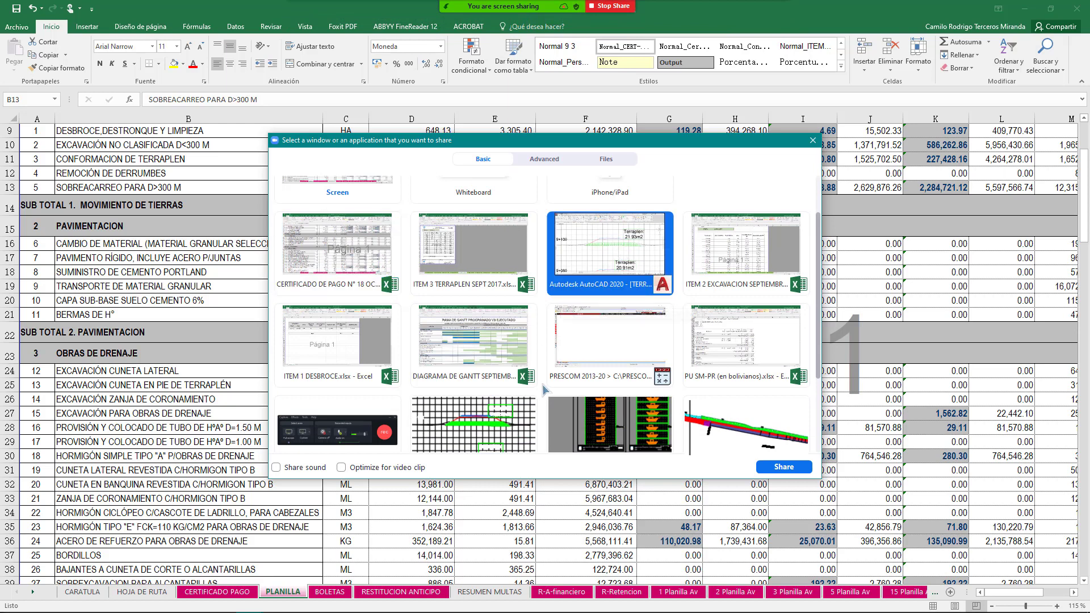
pyautogui.scroll(-2, 588, 356)
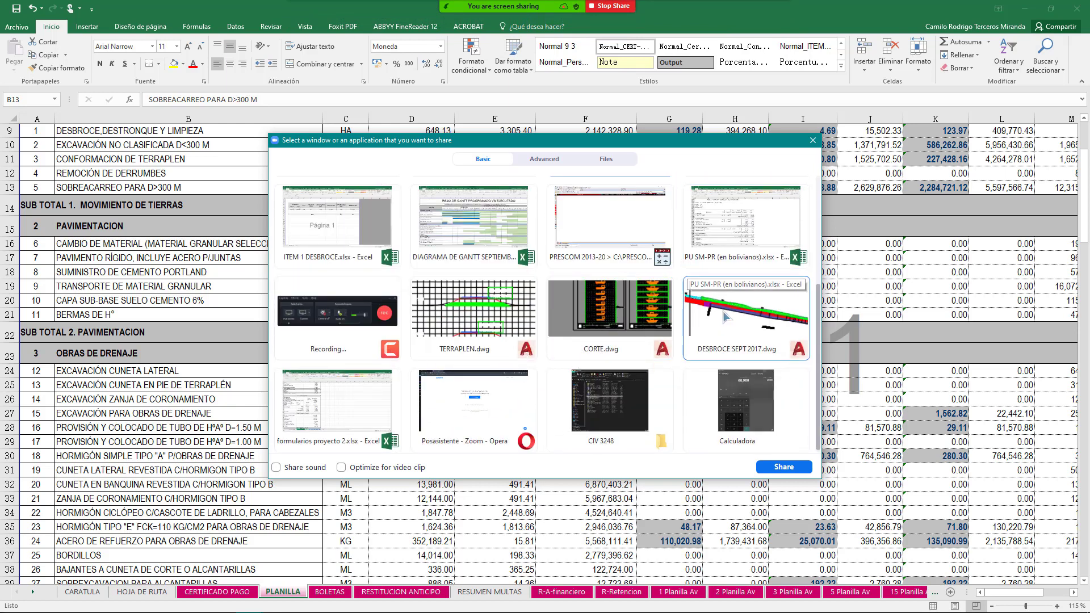
pyautogui.doubleClick(745, 310)
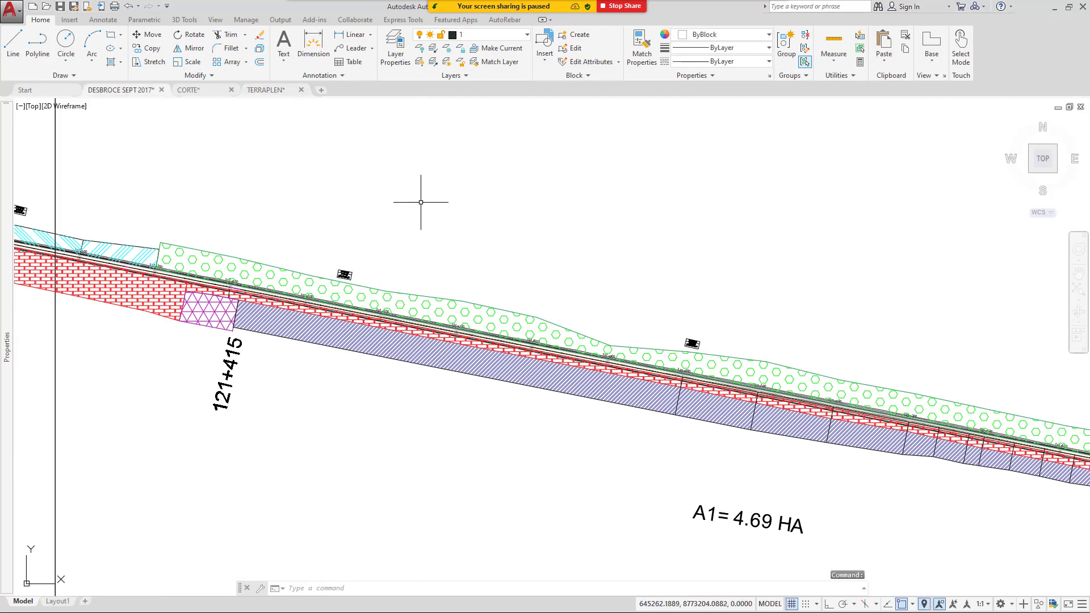
pyautogui.scroll(-8, 426, 216)
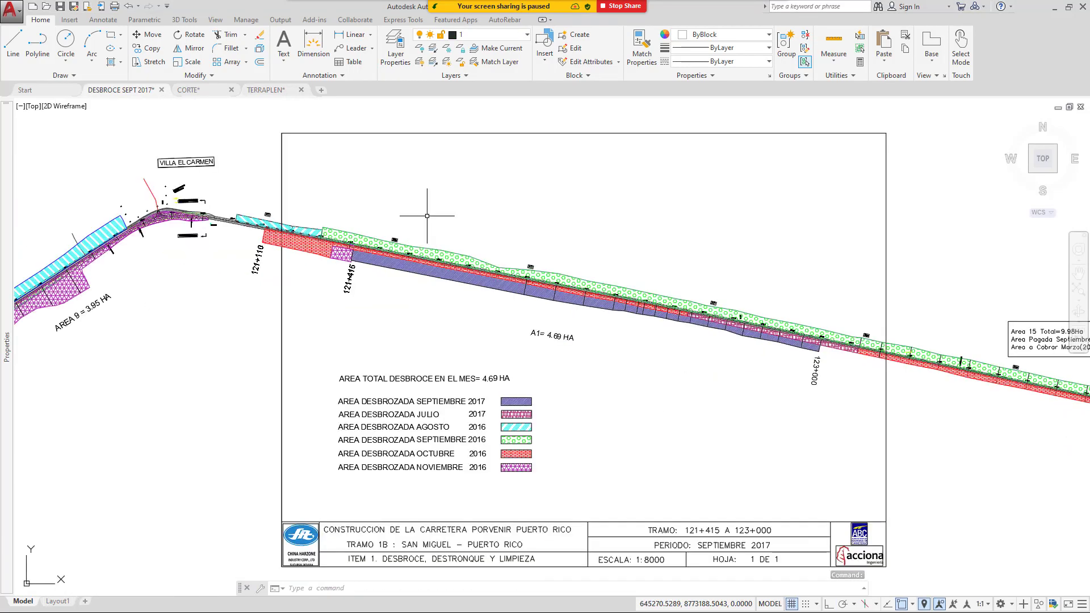
pyautogui.moveTo(455, 219); pyautogui.dragTo(477, 238)
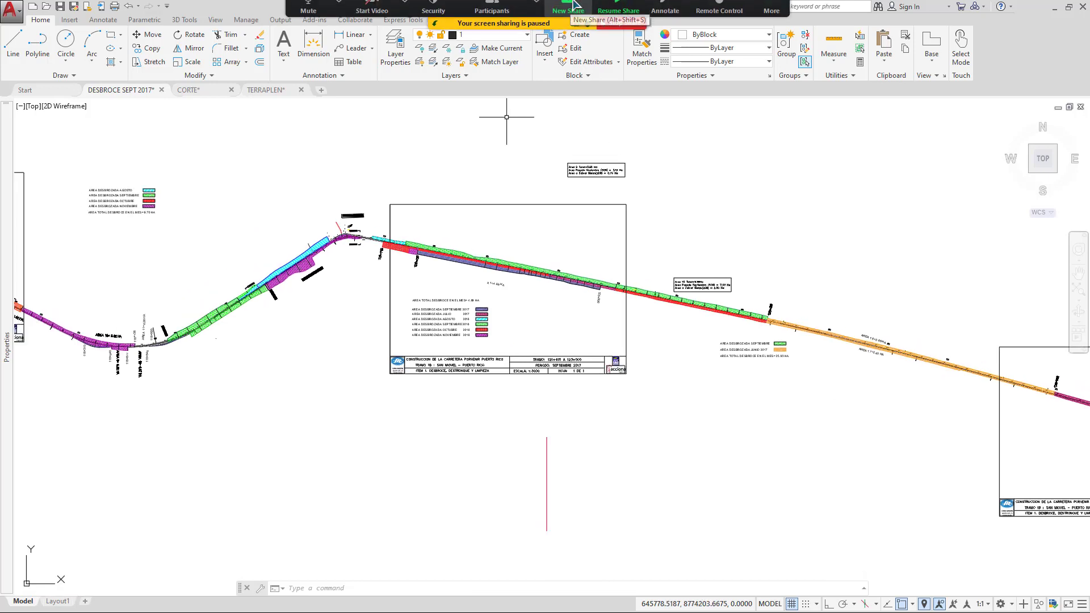
# Switch to the ITEM 1 DESBROCE workbook in Excel and view its executed area and payment area table.
pyautogui.click(568, 6)
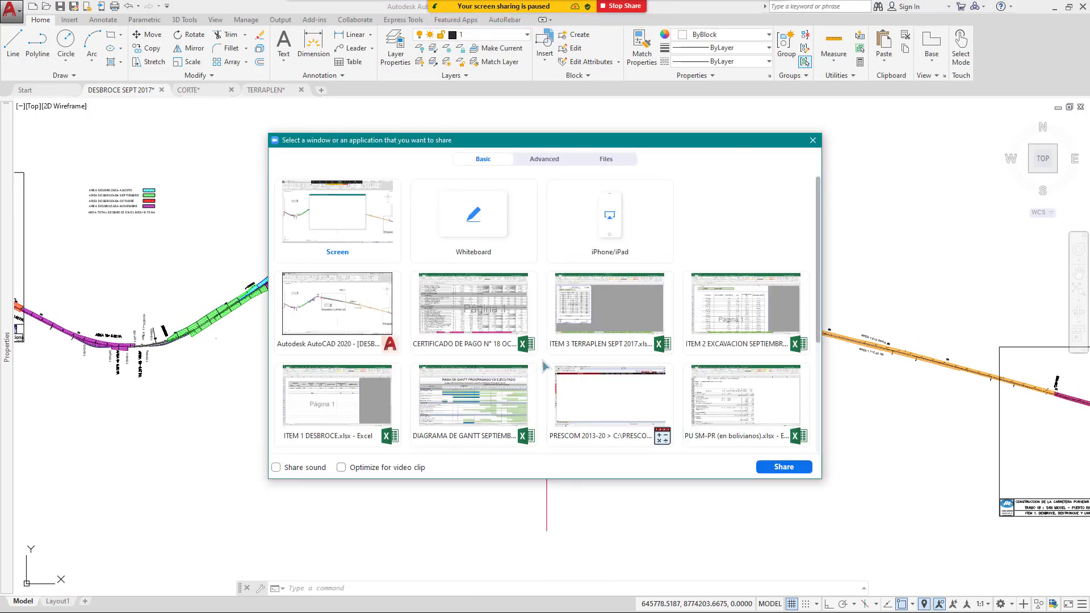
pyautogui.scroll(-1, 564, 374)
pyautogui.scroll(-1, 371, 400)
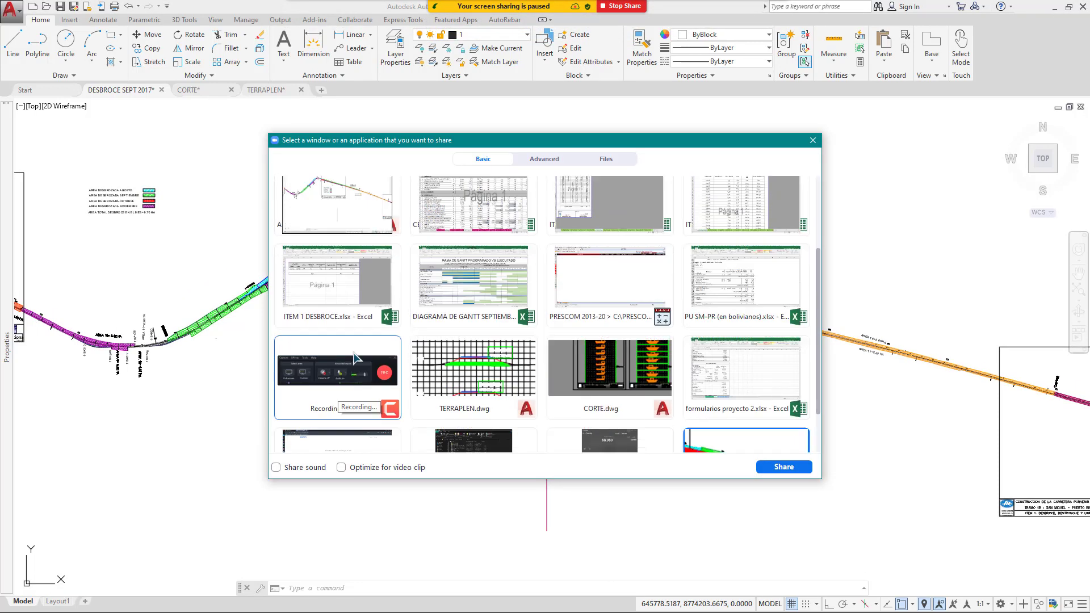
pyautogui.doubleClick(335, 285)
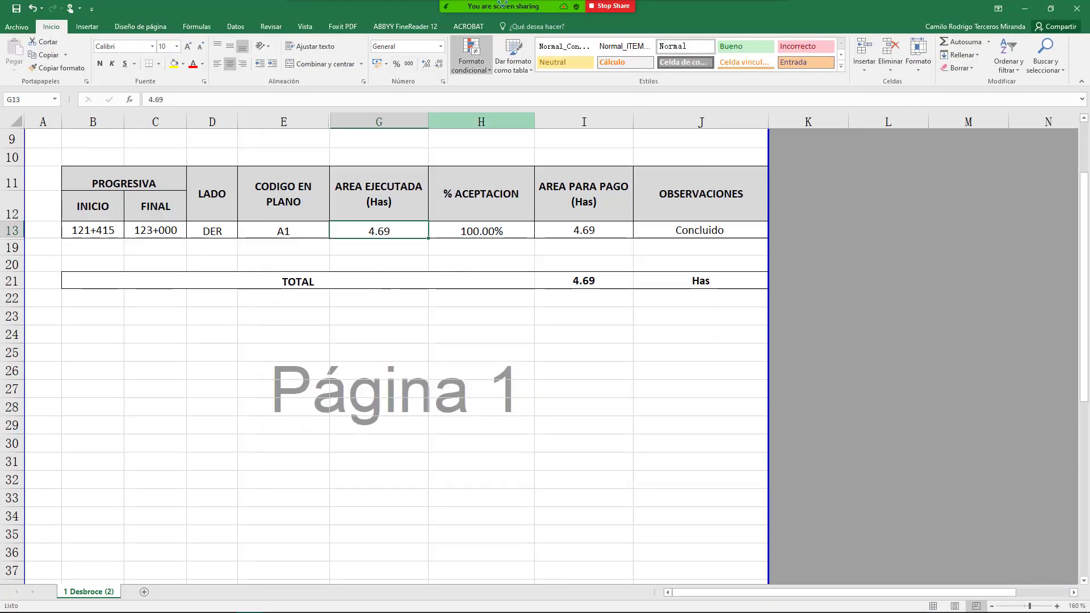
# Return to the DESBROCE SEPT 2017 drawing in AutoCAD and examine the hatched clearing area A1 starting at station 121+415.
pyautogui.click(568, 14)
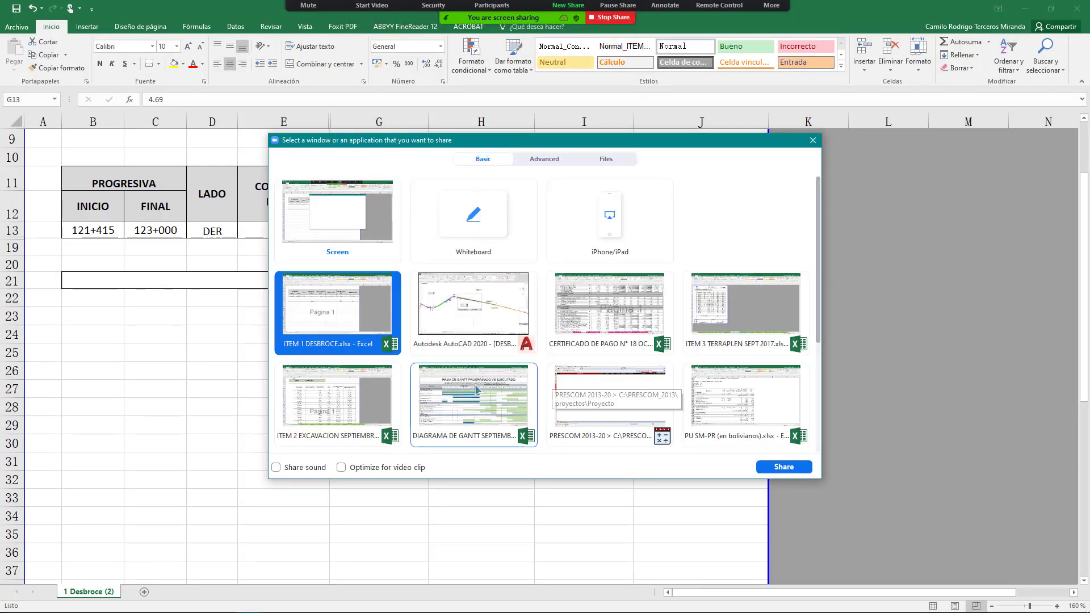
pyautogui.doubleClick(481, 306)
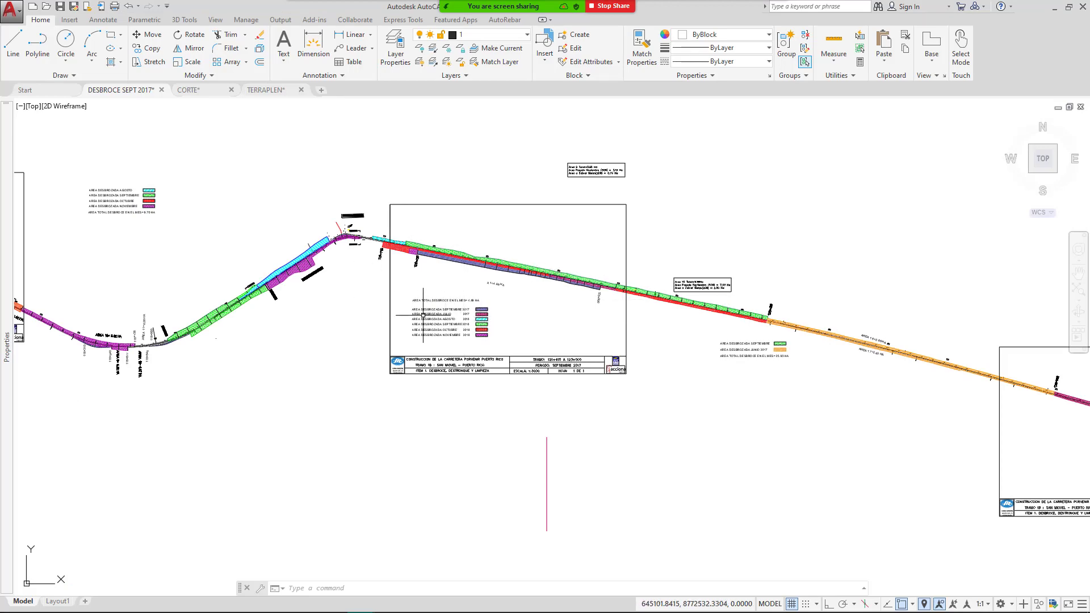
pyautogui.scroll(4, 424, 286)
pyautogui.scroll(5, 457, 260)
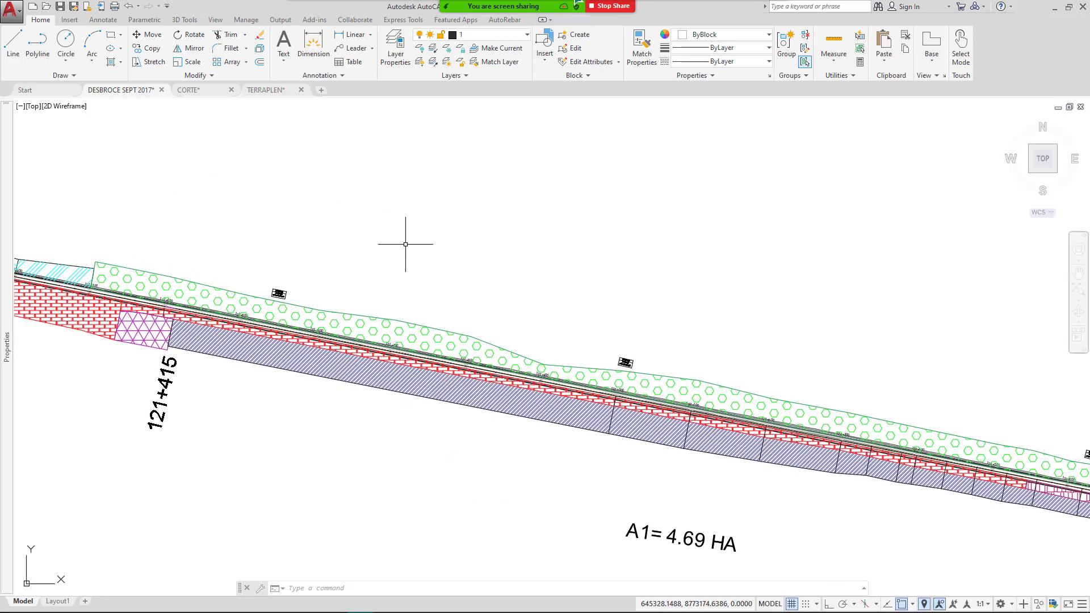
pyautogui.click(568, 16)
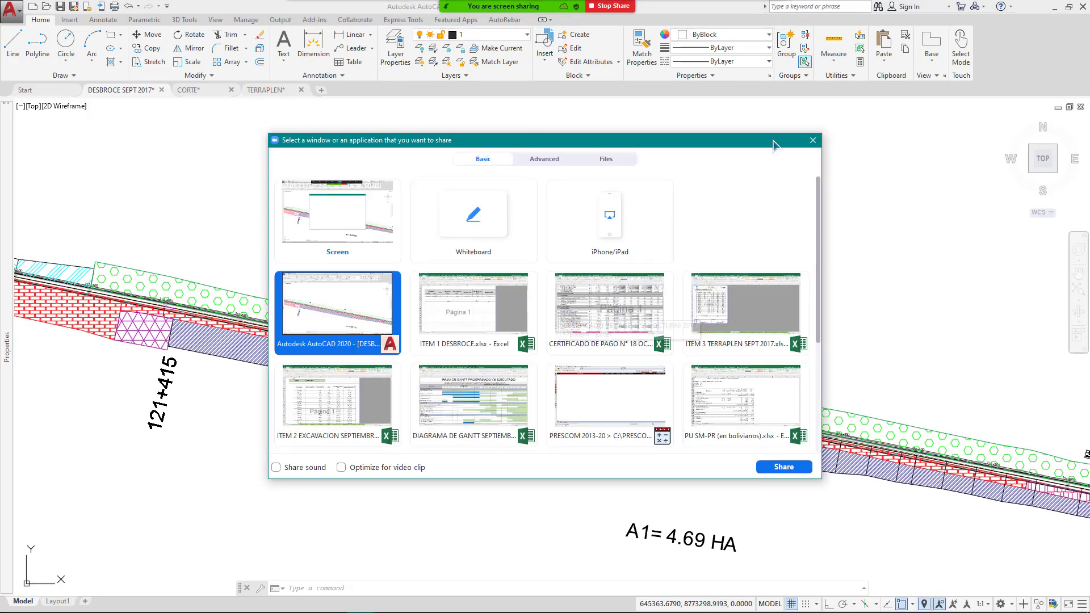
pyautogui.click(814, 140)
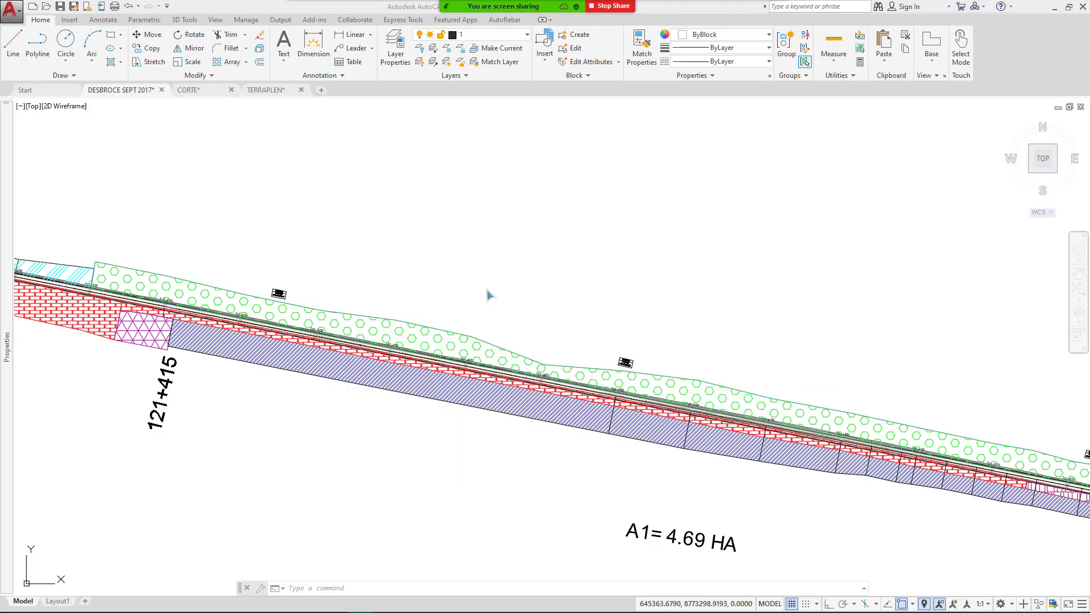
# Examine the clearing areas hatched by month along the road alignment, comparing the September 2017 sheet and its legend with the neighbouring stretches.
pyautogui.scroll(-4, 488, 295)
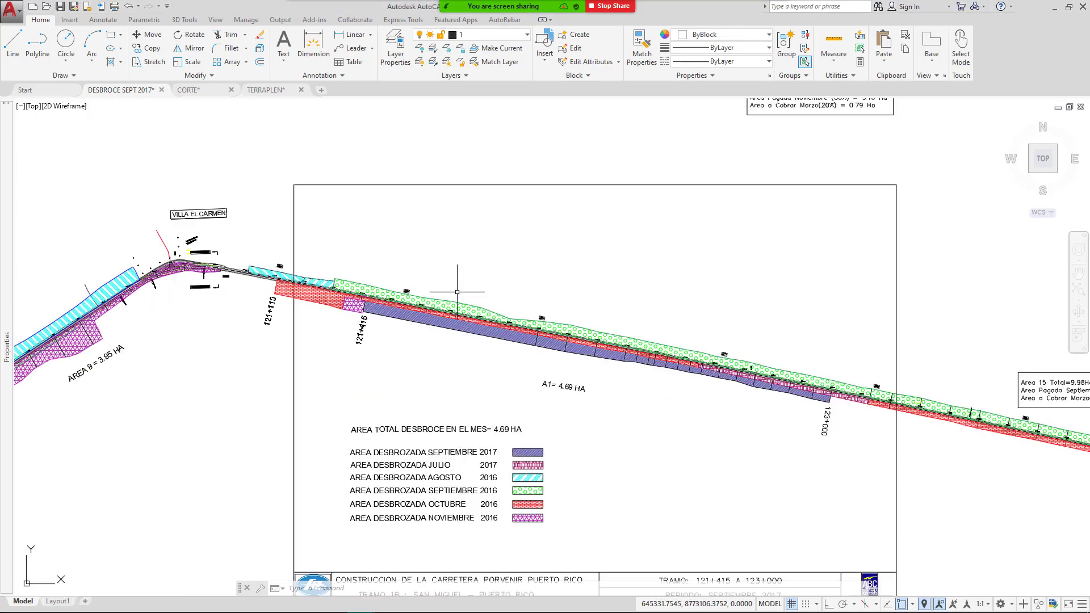
pyautogui.scroll(-4, 460, 323)
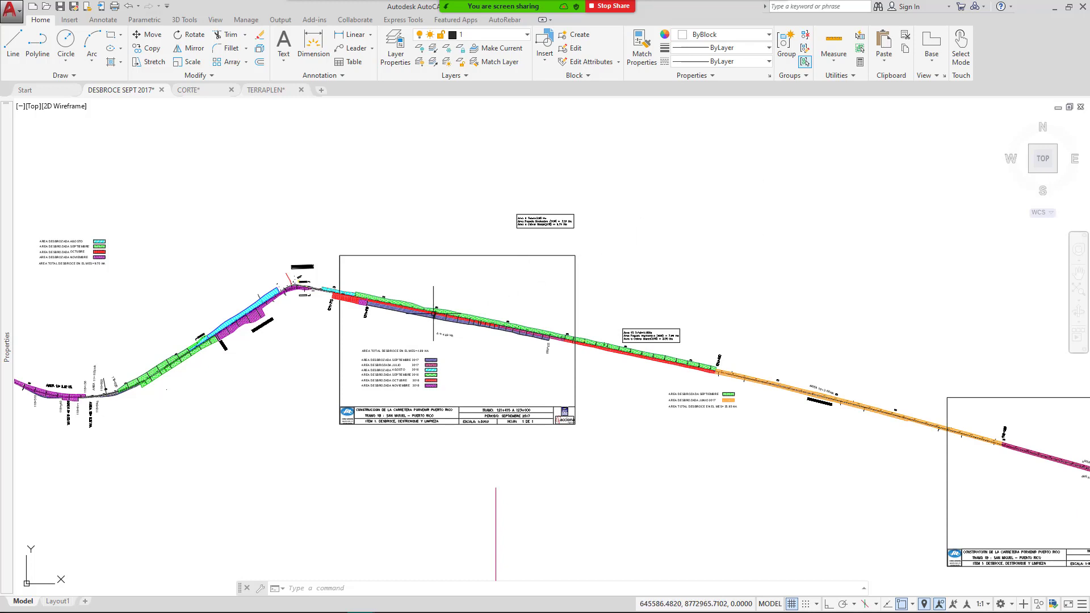
pyautogui.scroll(-2, 416, 275)
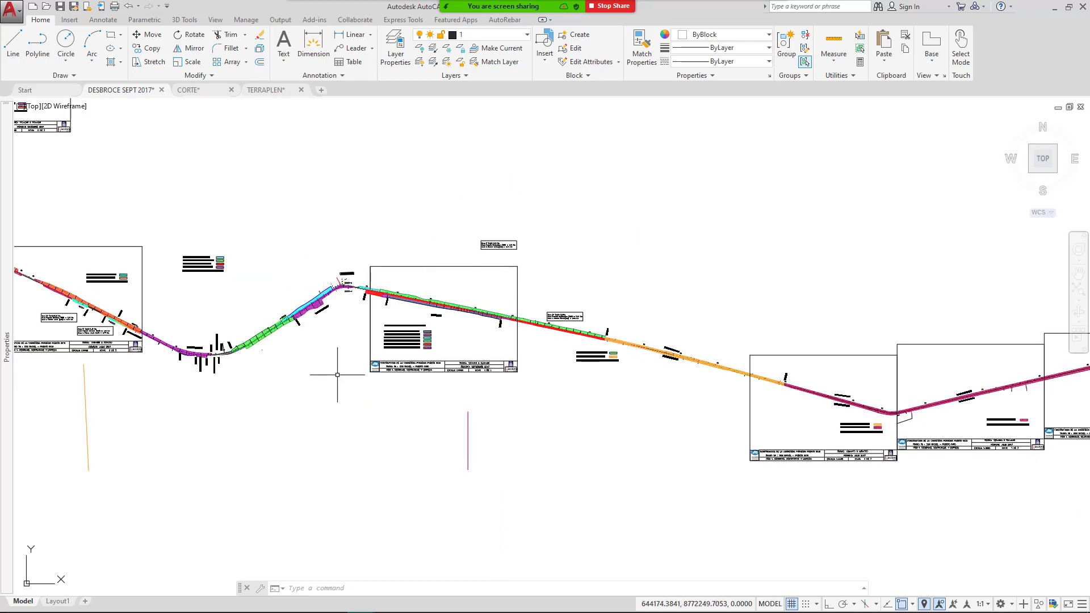
pyautogui.scroll(-1, 617, 242)
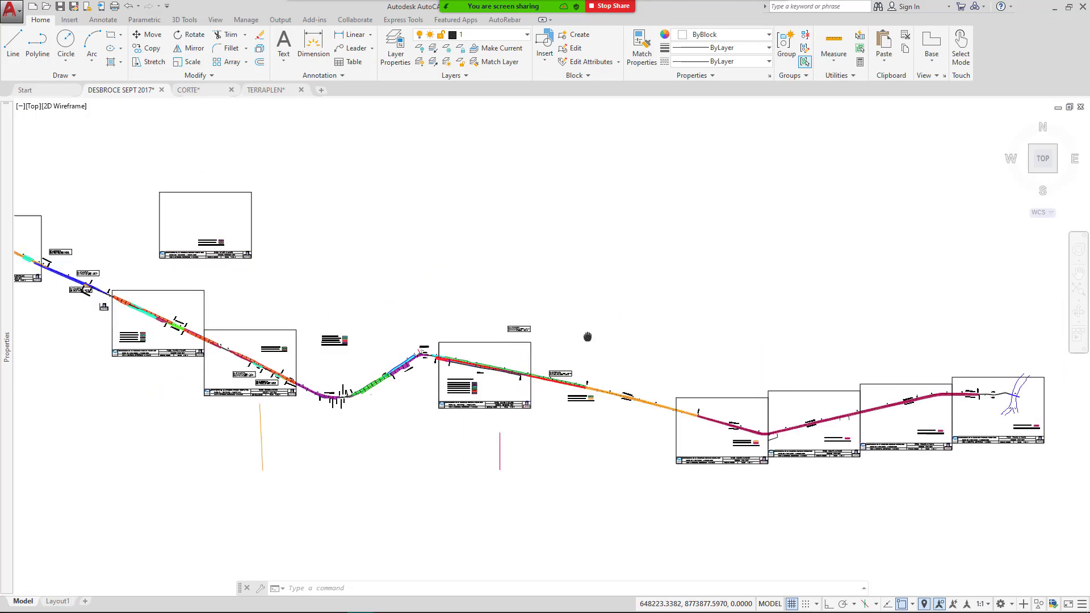
pyautogui.moveTo(424, 384); pyautogui.dragTo(488, 344)
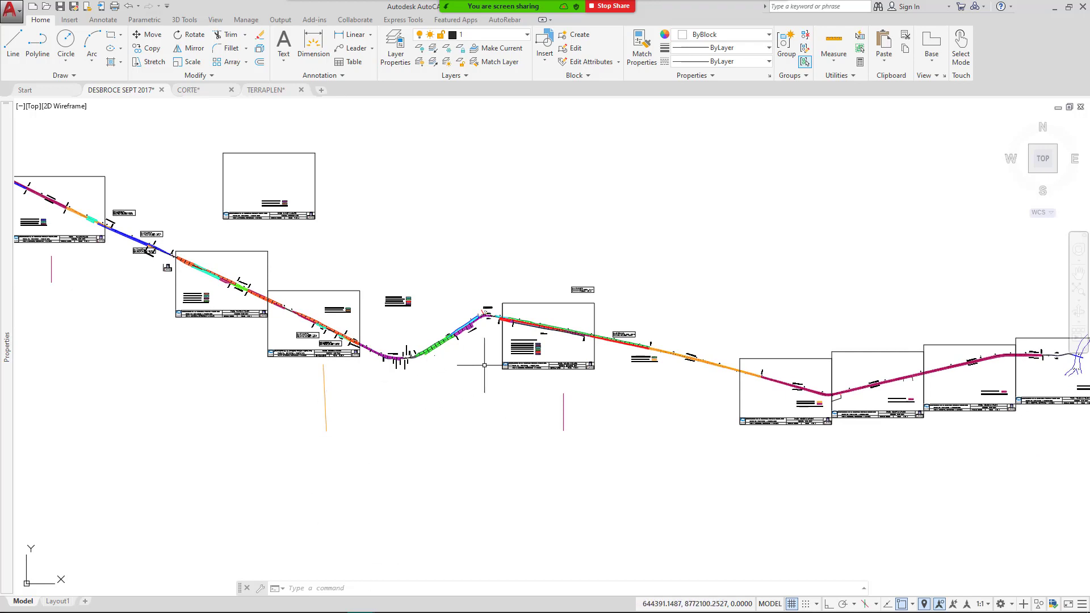
pyautogui.scroll(4, 484, 365)
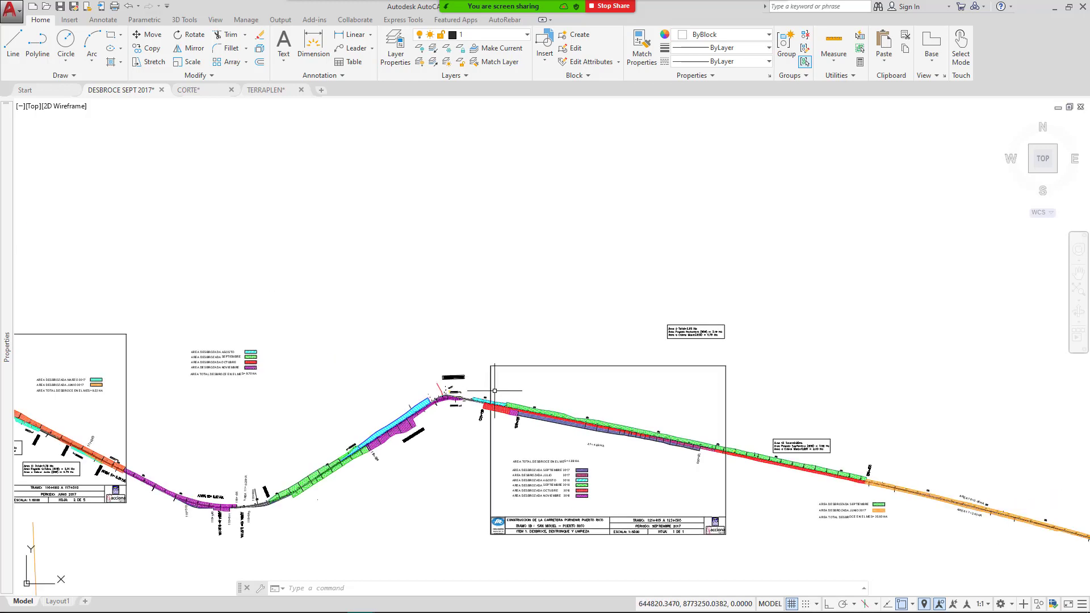
pyautogui.moveTo(494, 390); pyautogui.dragTo(459, 314)
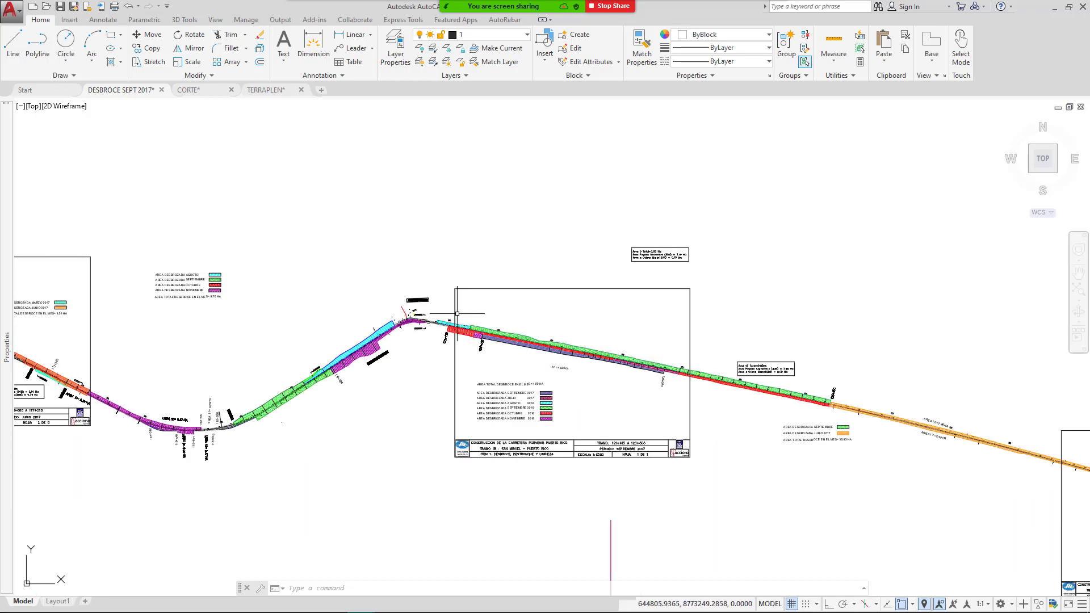
pyautogui.scroll(1, 451, 329)
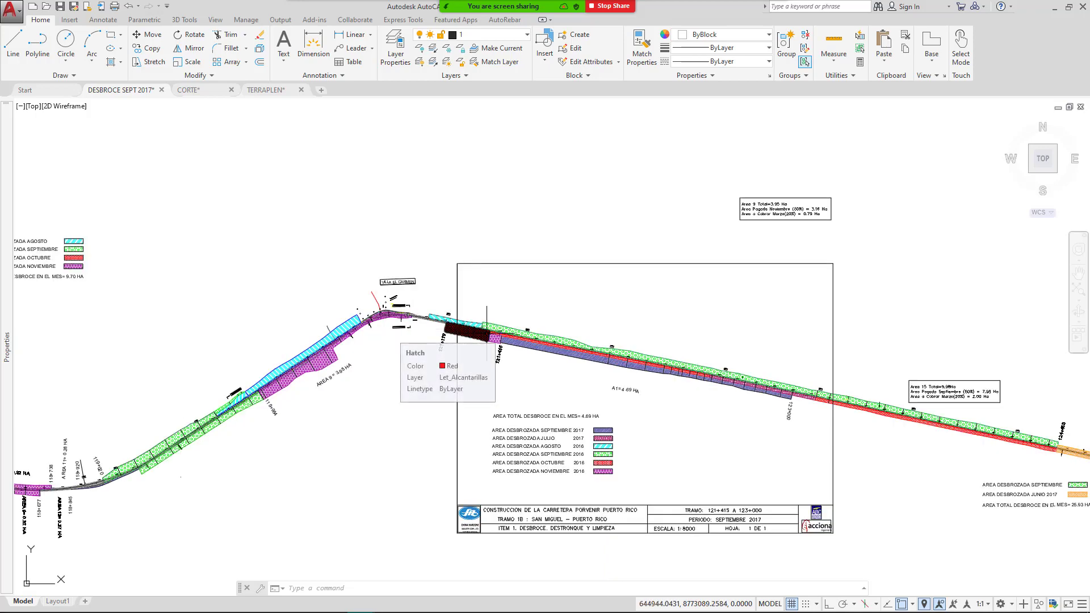
pyautogui.scroll(-2, 349, 316)
pyautogui.moveTo(323, 310)
pyautogui.mouseDown()
pyautogui.moveTo(404, 311)
pyautogui.moveTo(333, 351)
pyautogui.mouseUp()
pyautogui.scroll(2, 410, 311)
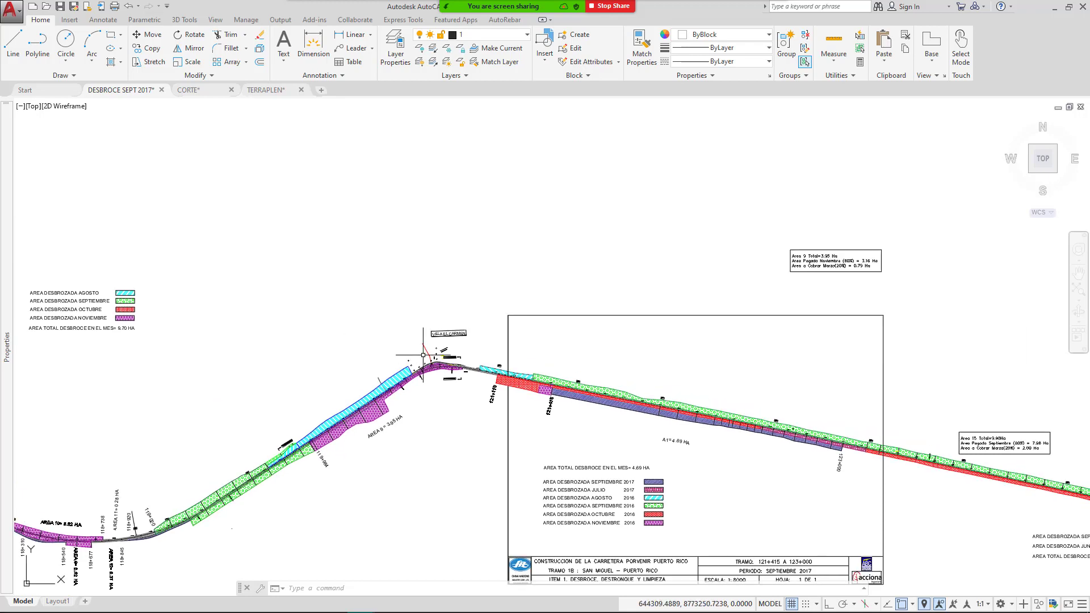
pyautogui.scroll(-1, 419, 353)
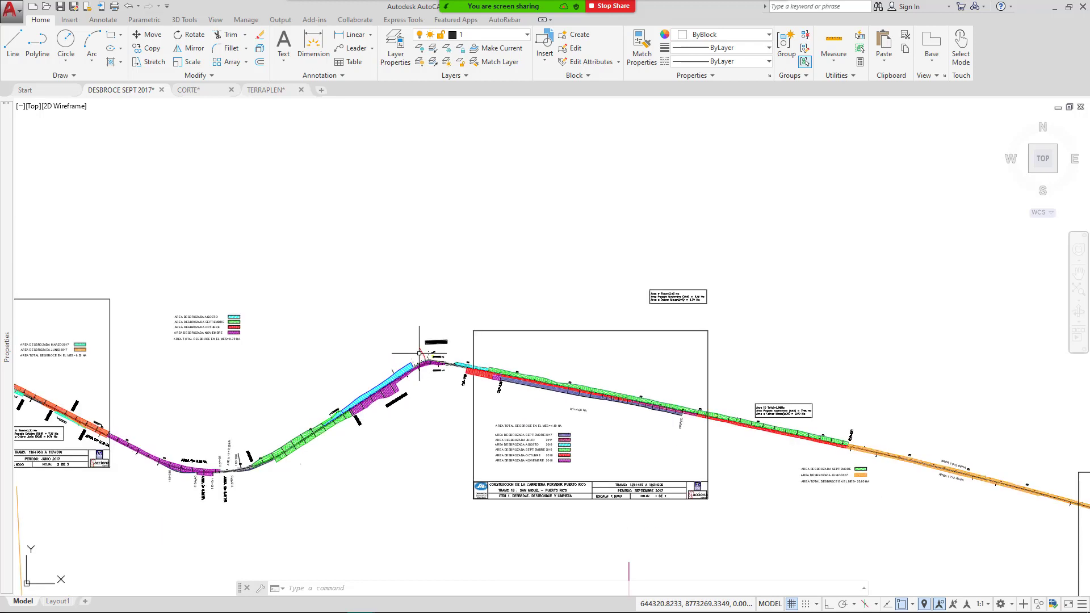
pyautogui.moveTo(467, 441); pyautogui.dragTo(443, 365)
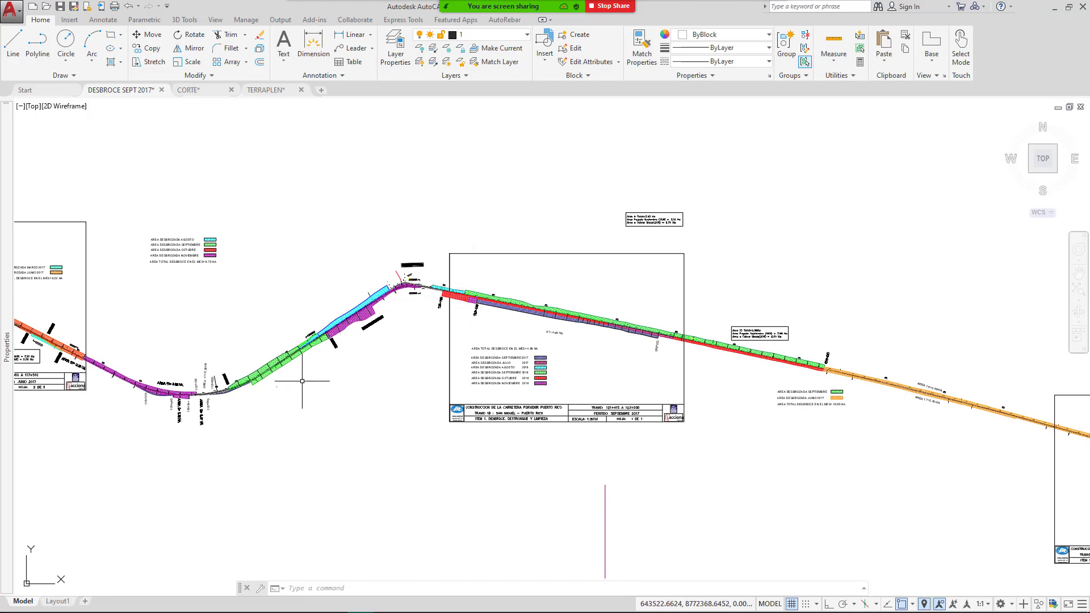
# Switch back to the PLANILLA sheet of the payment certificate workbook in Excel.
pyautogui.click(568, 12)
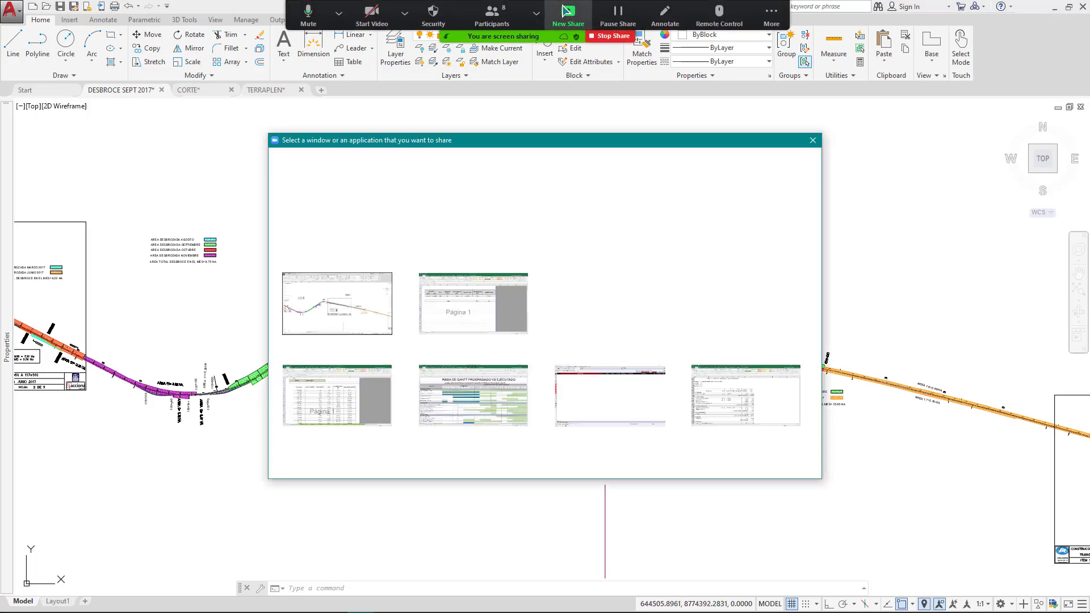
pyautogui.doubleClick(601, 321)
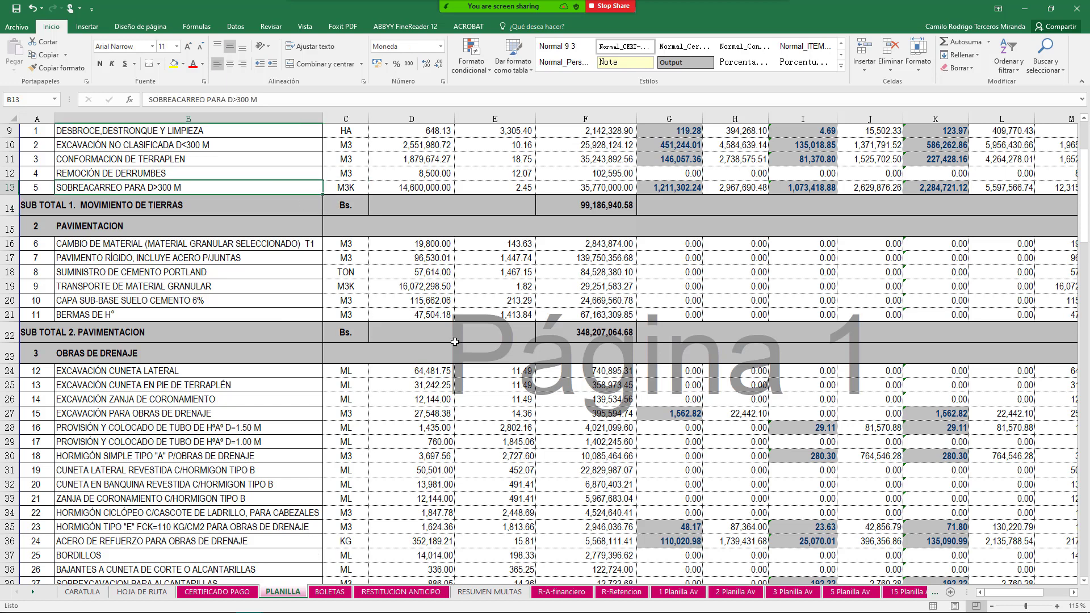
# Review the earthworks items and their subtotal, and the PAVIMENTACION item descriptions from 6 to 11 in the PLANILLA sheet.
pyautogui.scroll(-2, 455, 342)
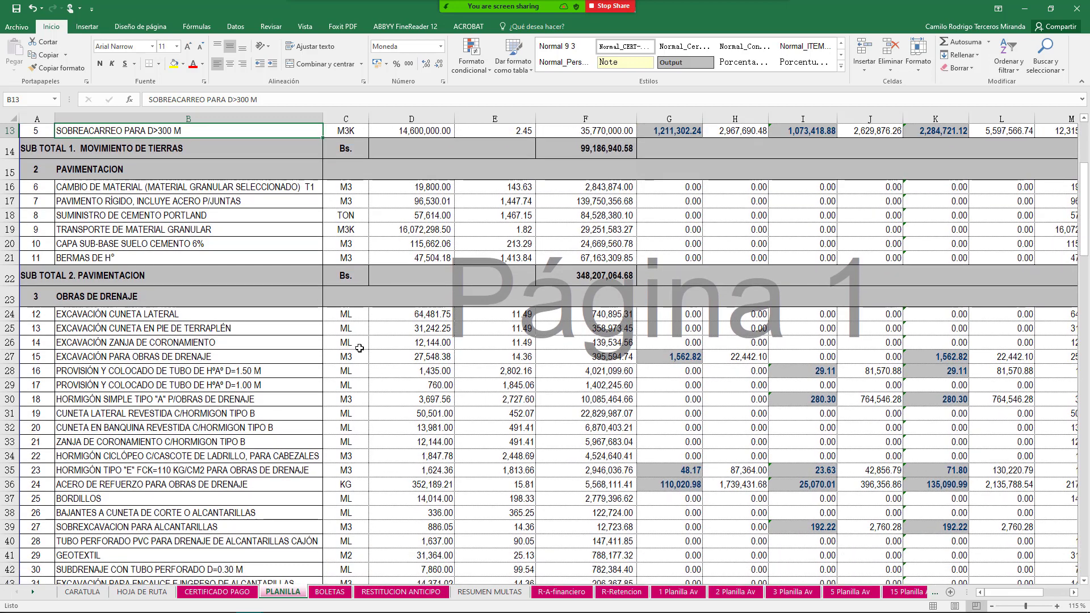
pyautogui.scroll(2, 272, 294)
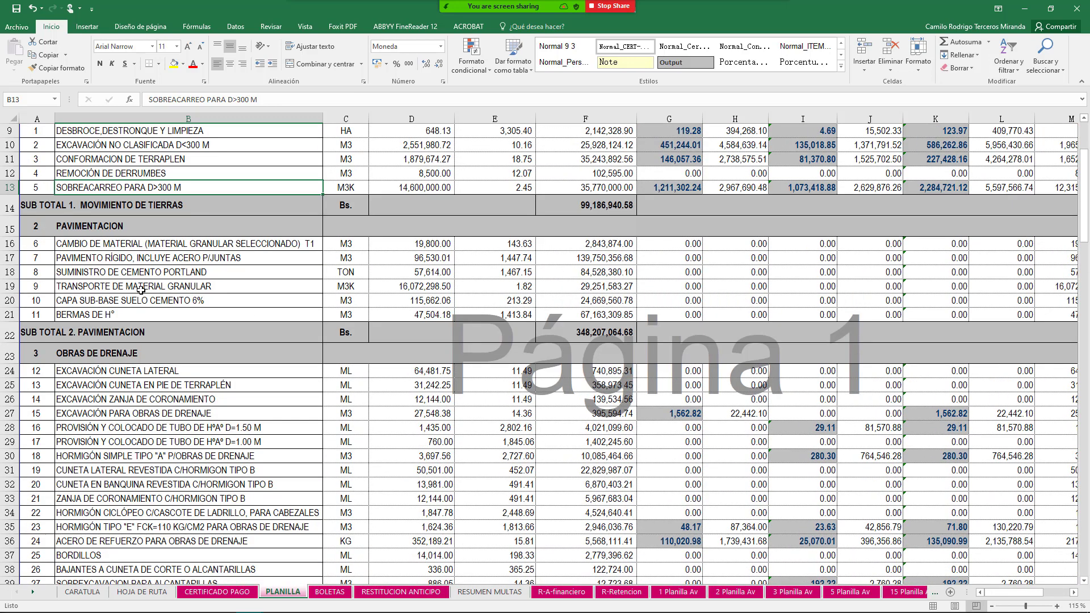
pyautogui.click(137, 201)
pyautogui.moveTo(324, 208); pyautogui.dragTo(350, 207)
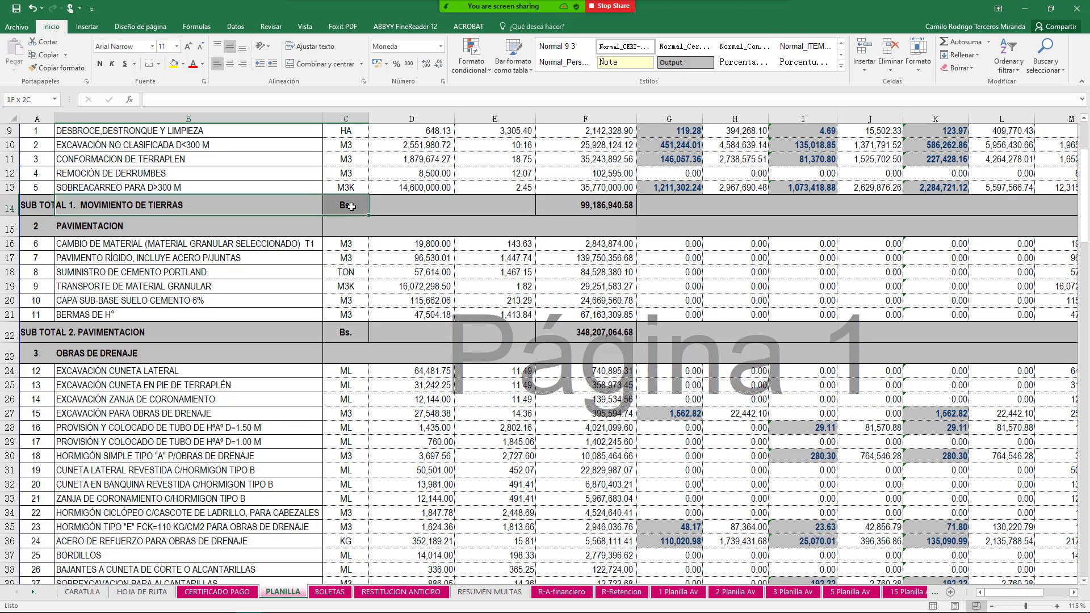
pyautogui.click(620, 207)
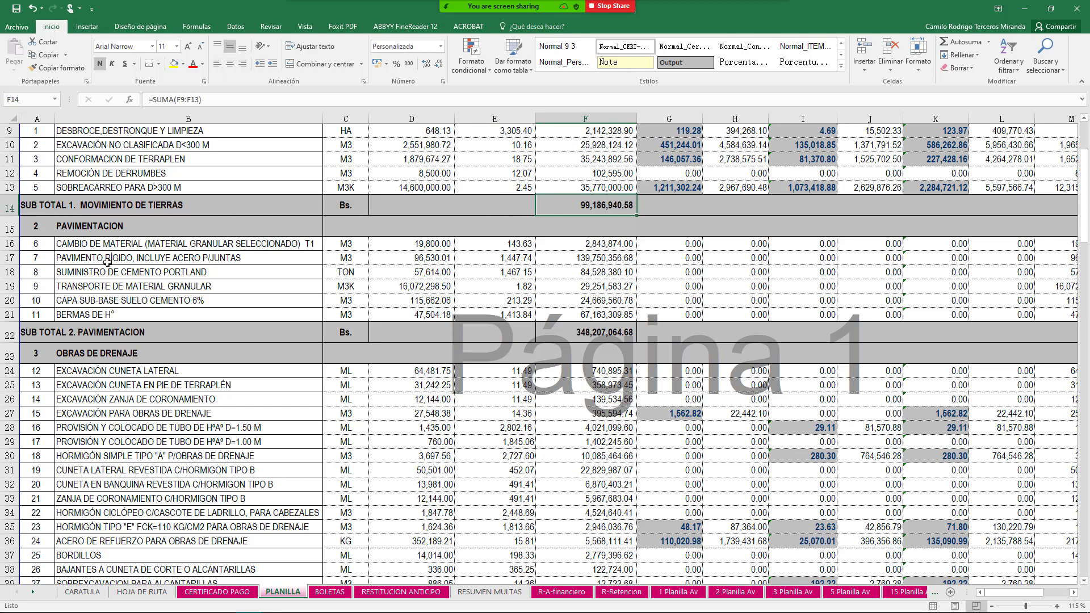
pyautogui.click(217, 243)
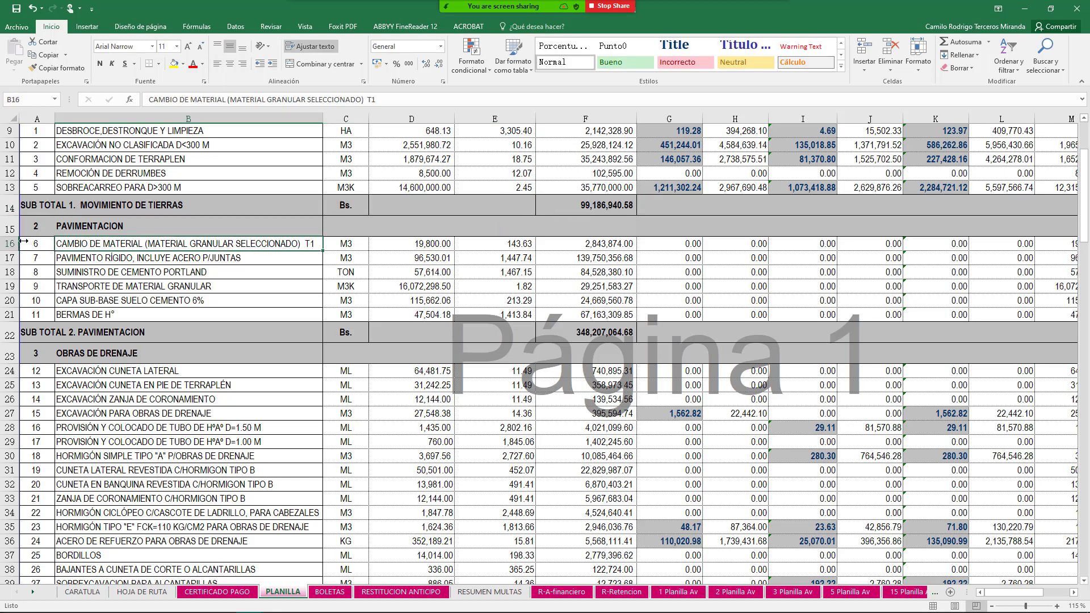
pyautogui.moveTo(77, 244); pyautogui.dragTo(125, 321)
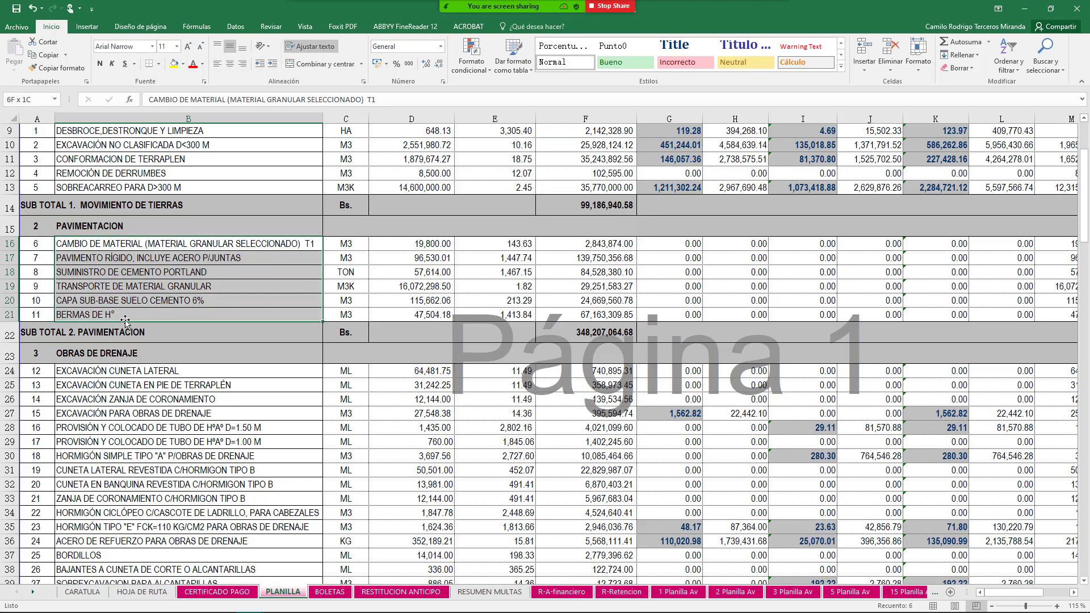
# Highlight the OBRAS DE DRENAJE item descriptions from the lateral ditch excavations down to item 39.
pyautogui.scroll(-4, 241, 250)
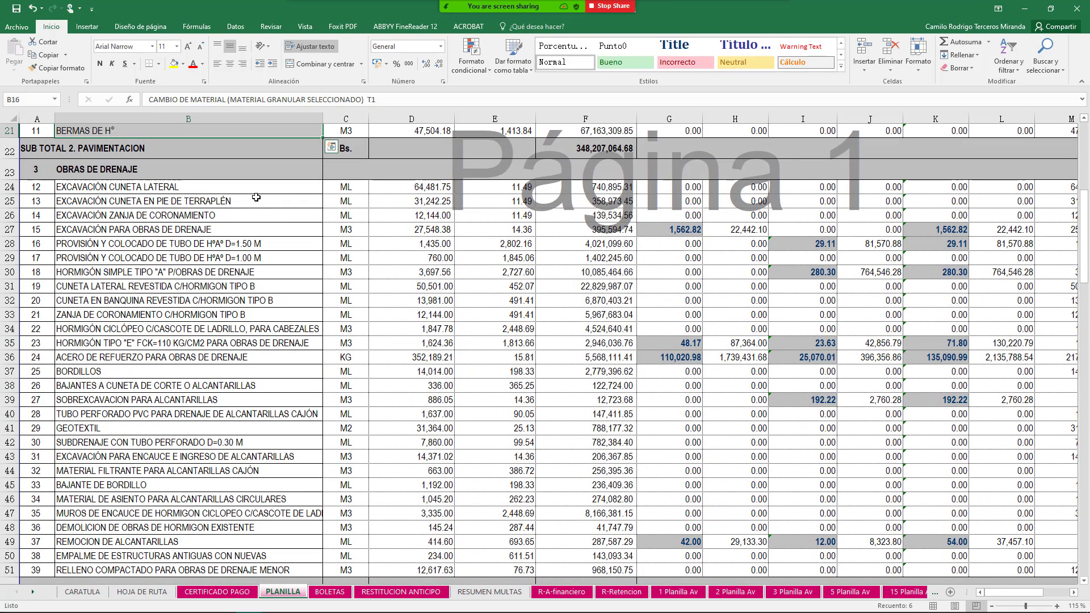
pyautogui.moveTo(258, 194); pyautogui.dragTo(251, 579)
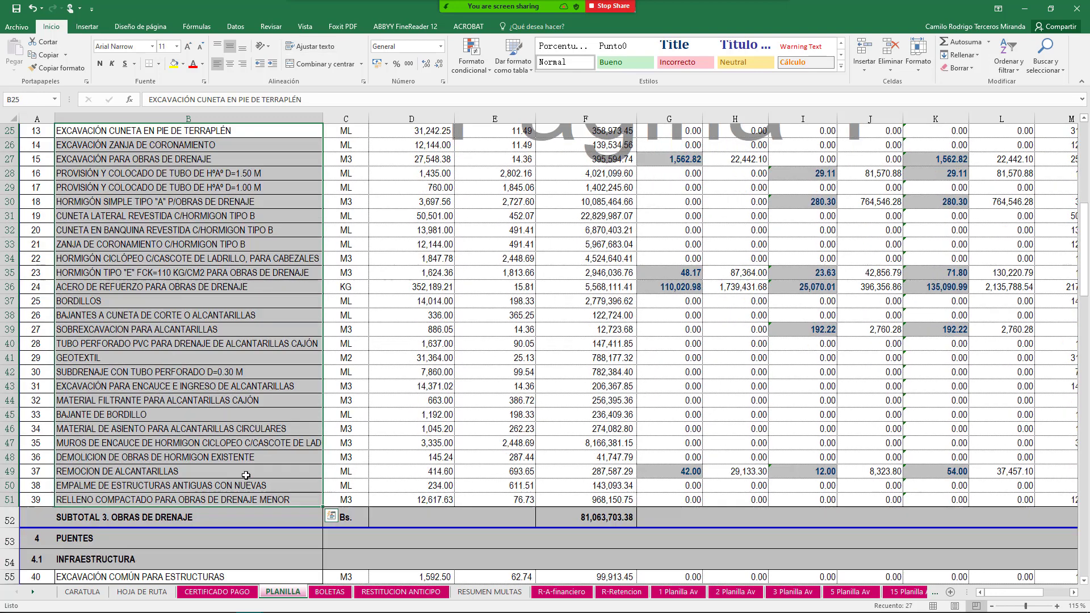
pyautogui.scroll(1, 387, 221)
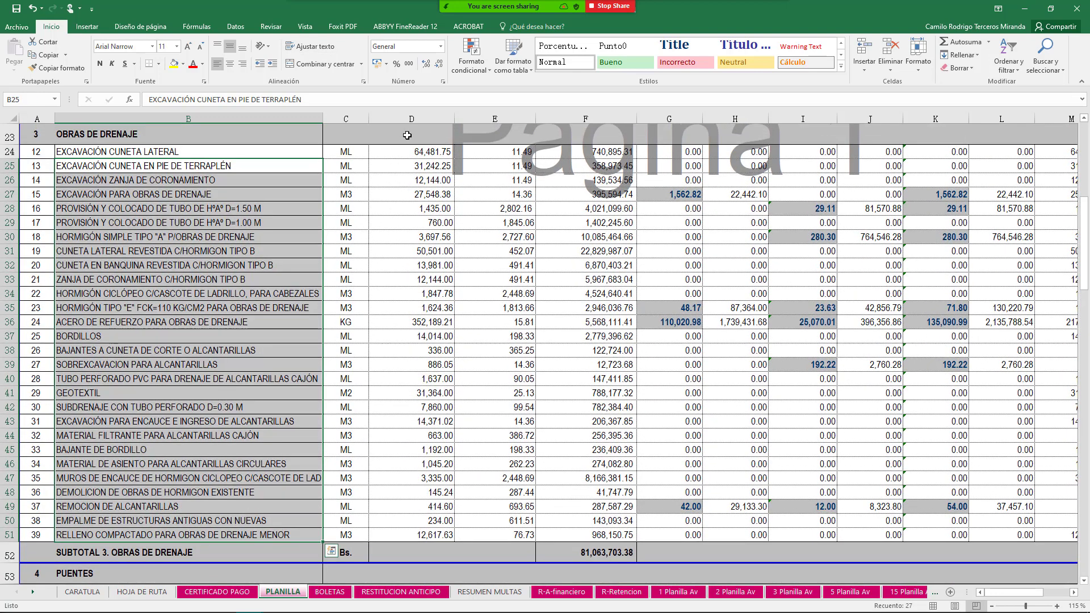
# Switch the shared window to AutoCAD and view the DESBROCE SEPT 2017, CORTE and TERRAPLEN drawings in turn.
pyautogui.click(568, 16)
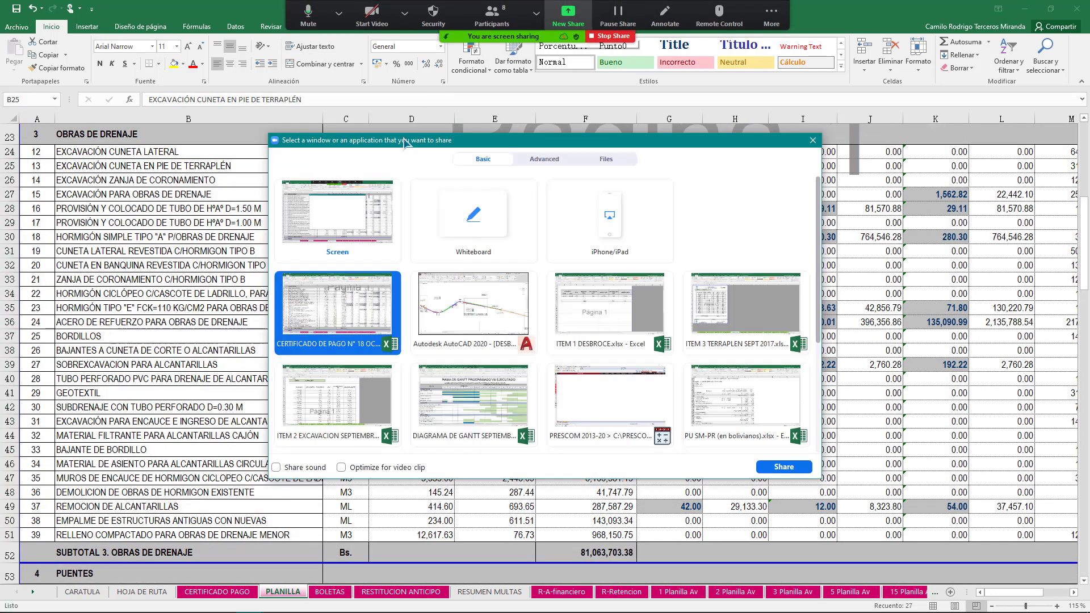
pyautogui.doubleClick(479, 301)
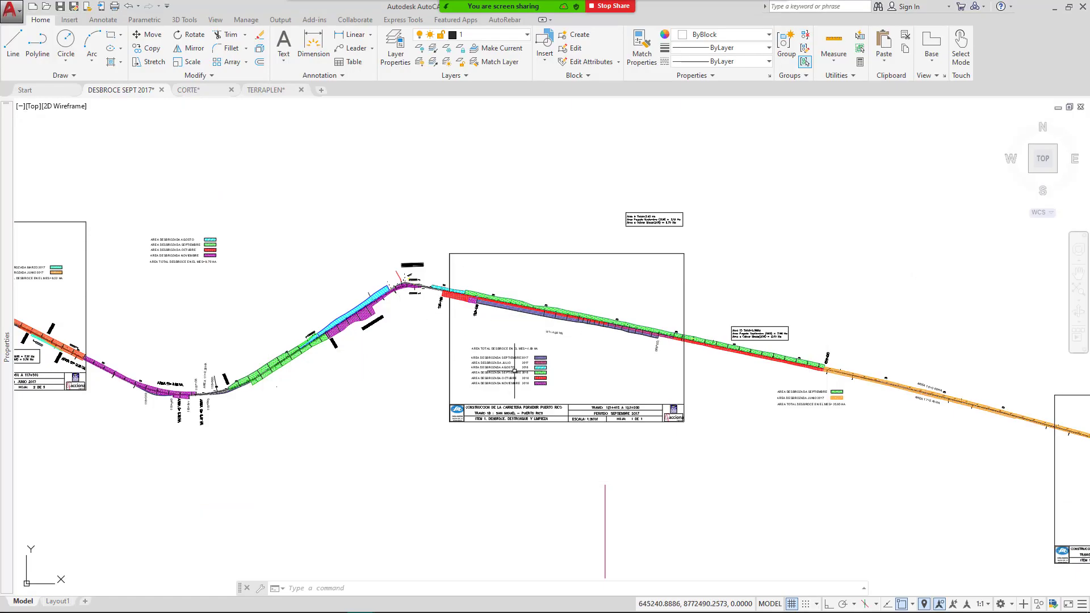
pyautogui.moveTo(439, 353); pyautogui.dragTo(533, 348)
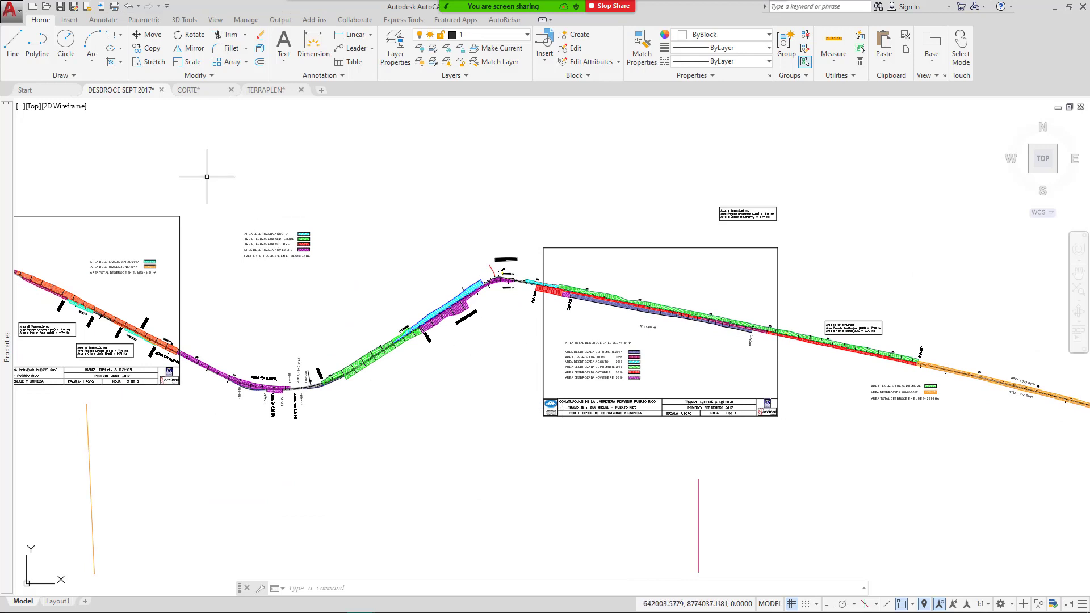
pyautogui.click(196, 90)
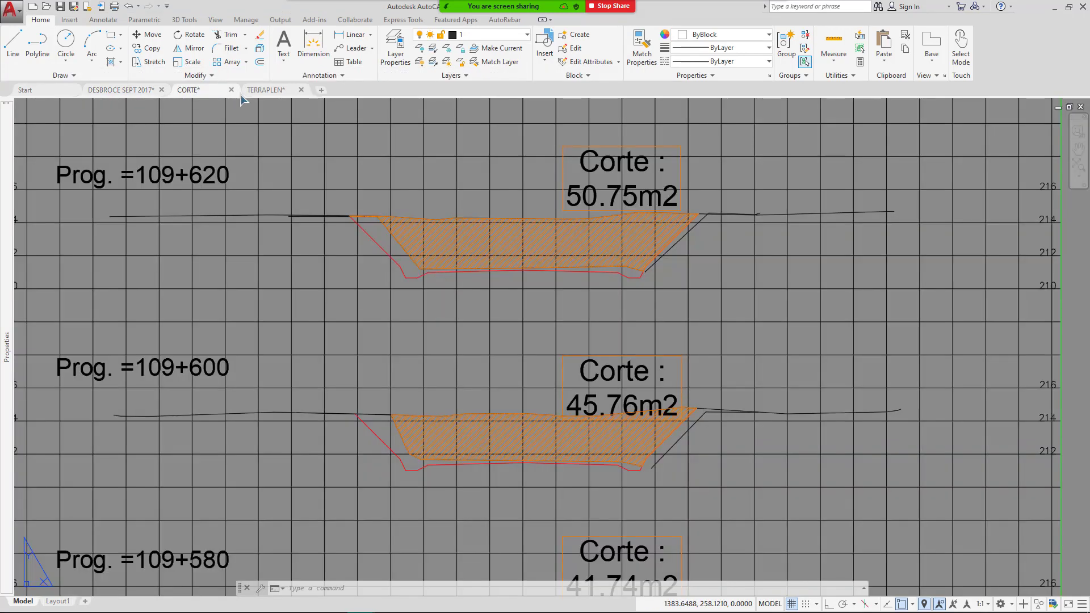
pyautogui.scroll(-2, 386, 316)
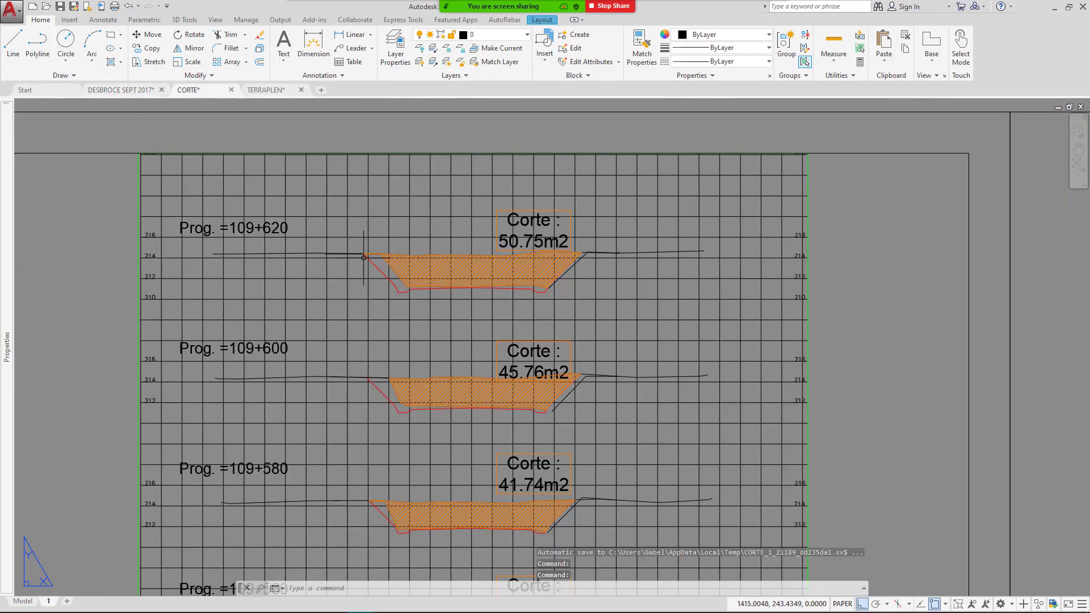
pyautogui.click(256, 89)
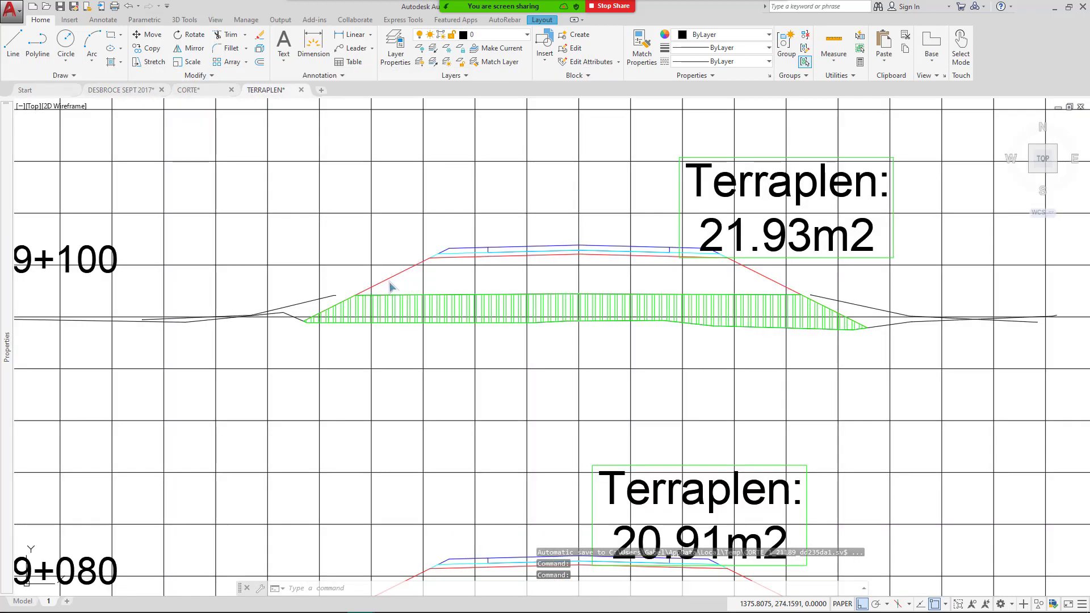
pyautogui.moveTo(416, 600)
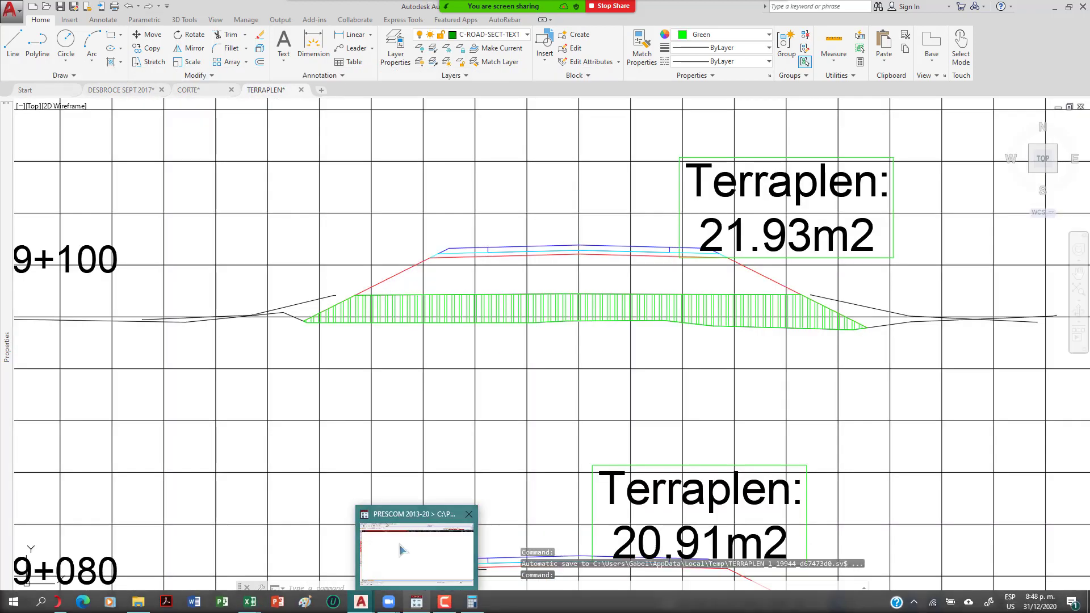
# Open the recent drawing 131+260箱涵坐标 of the box culvert coordinates, ignoring its unresolved reference files.
pyautogui.click(51, 90)
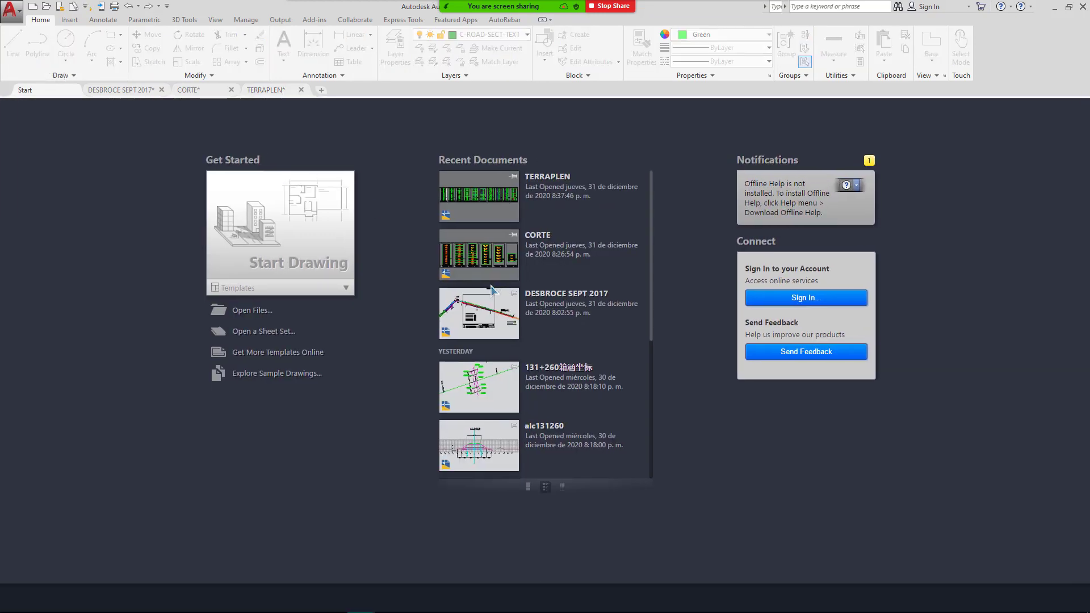
pyautogui.scroll(-3, 567, 284)
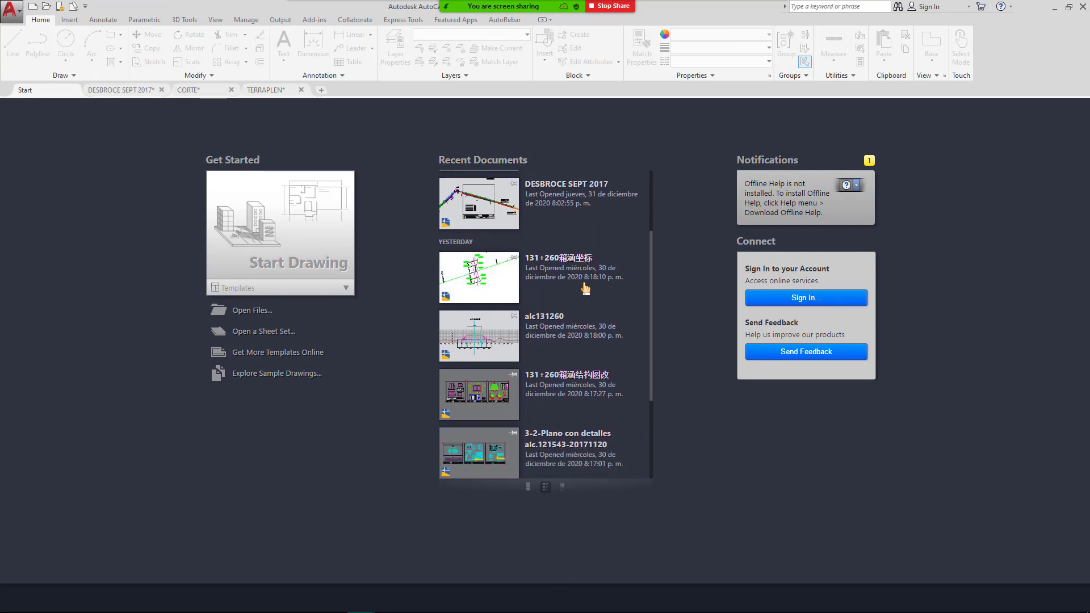
pyautogui.scroll(-1, 581, 386)
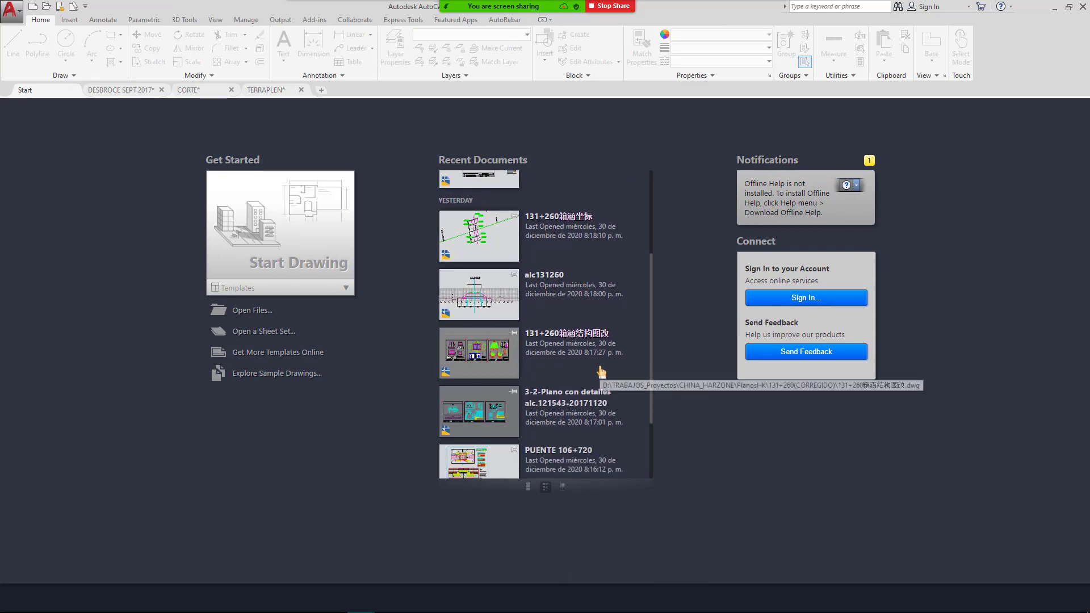
pyautogui.scroll(-1, 603, 406)
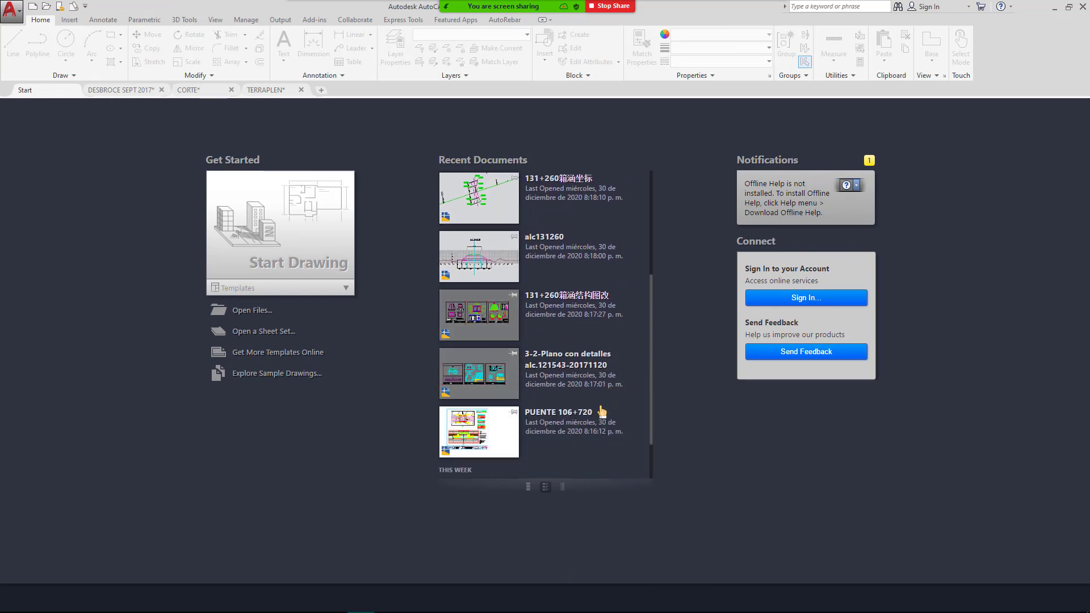
pyautogui.scroll(3, 584, 329)
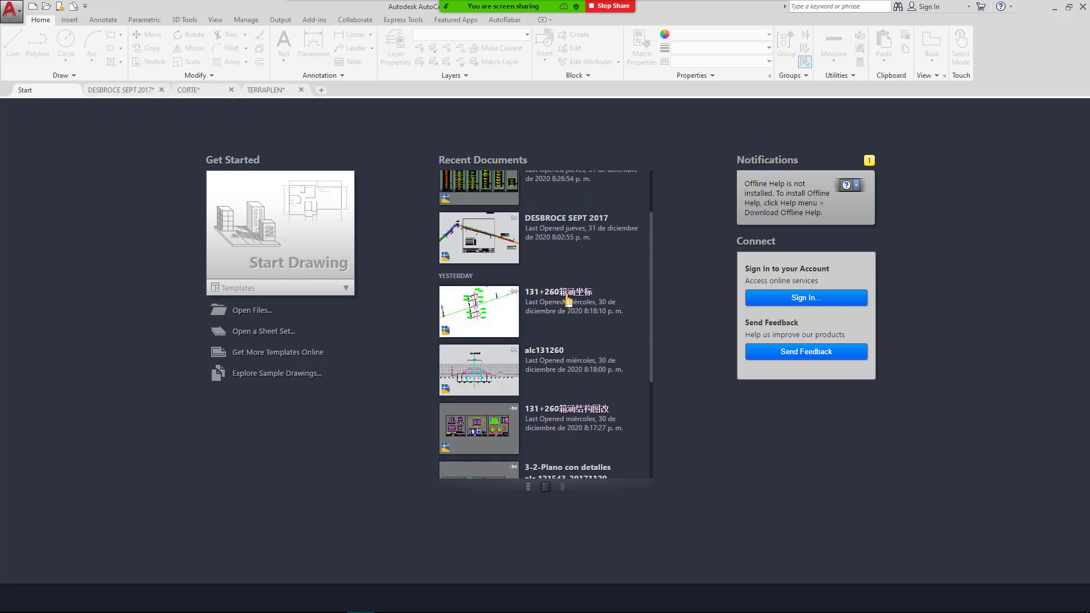
pyautogui.click(556, 292)
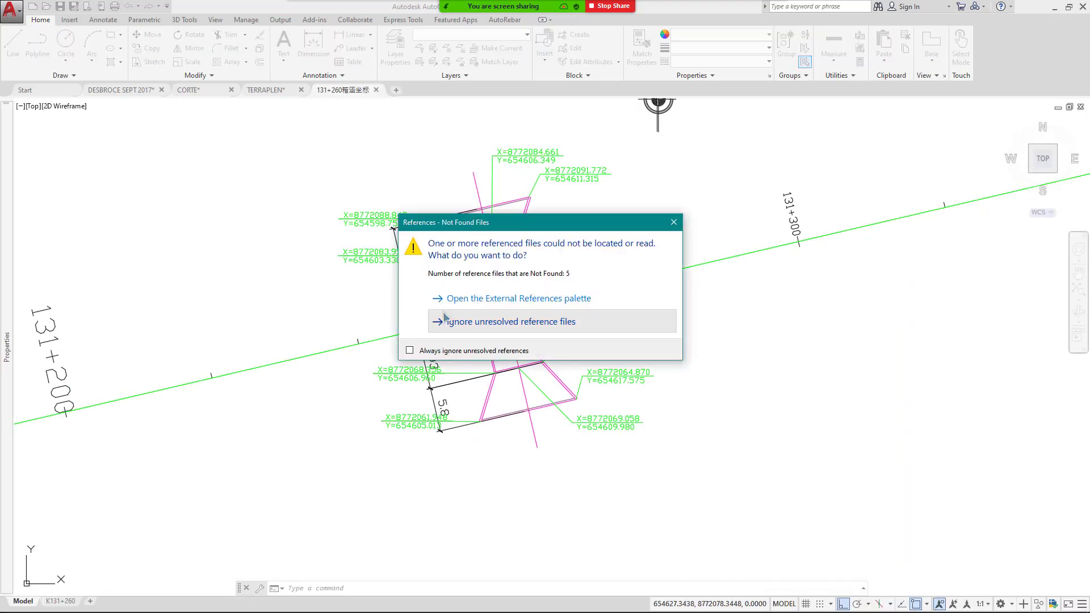
pyautogui.click(489, 316)
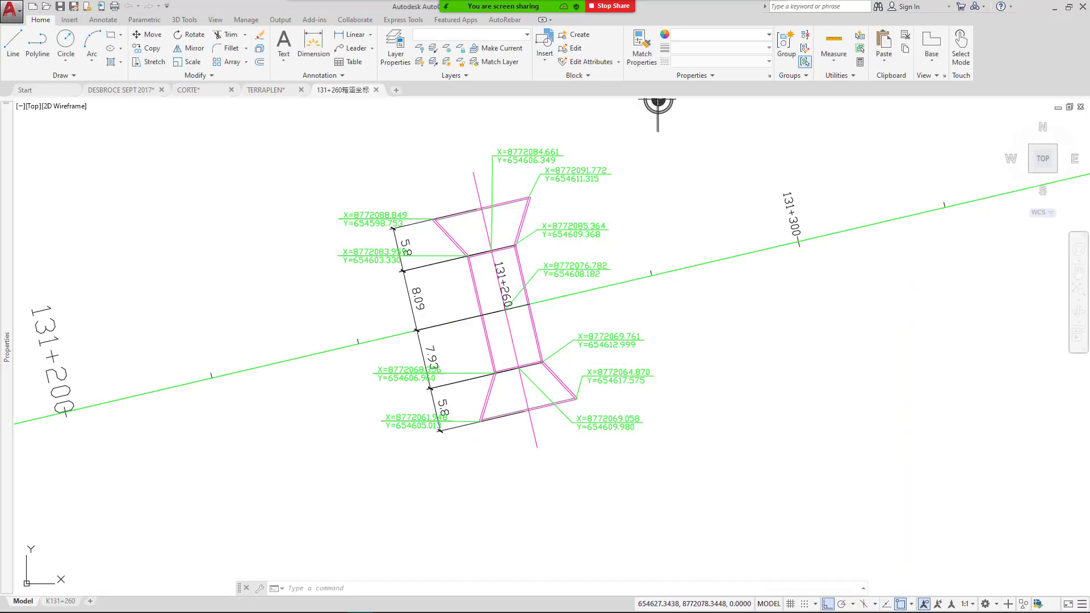
pyautogui.click(7, 20)
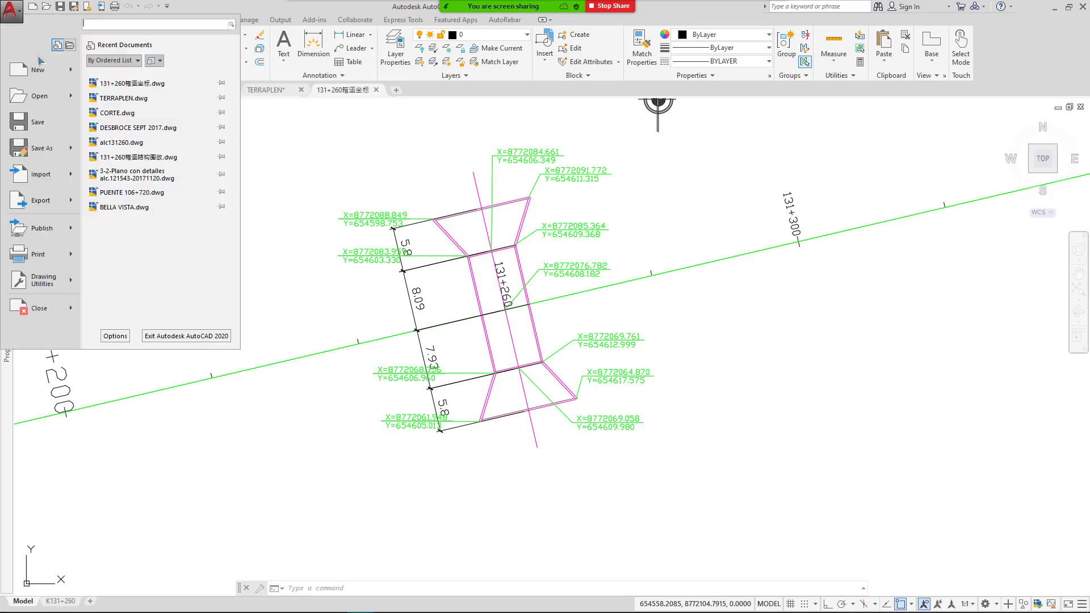
pyautogui.click(273, 201)
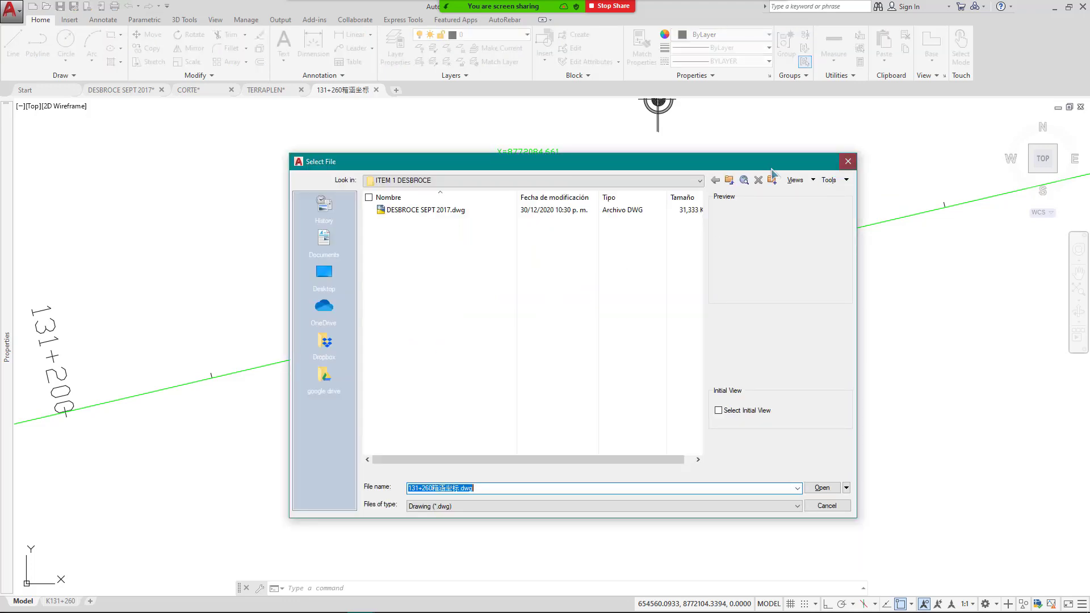
pyautogui.press('Escape')
pyautogui.moveTo(7, 141)
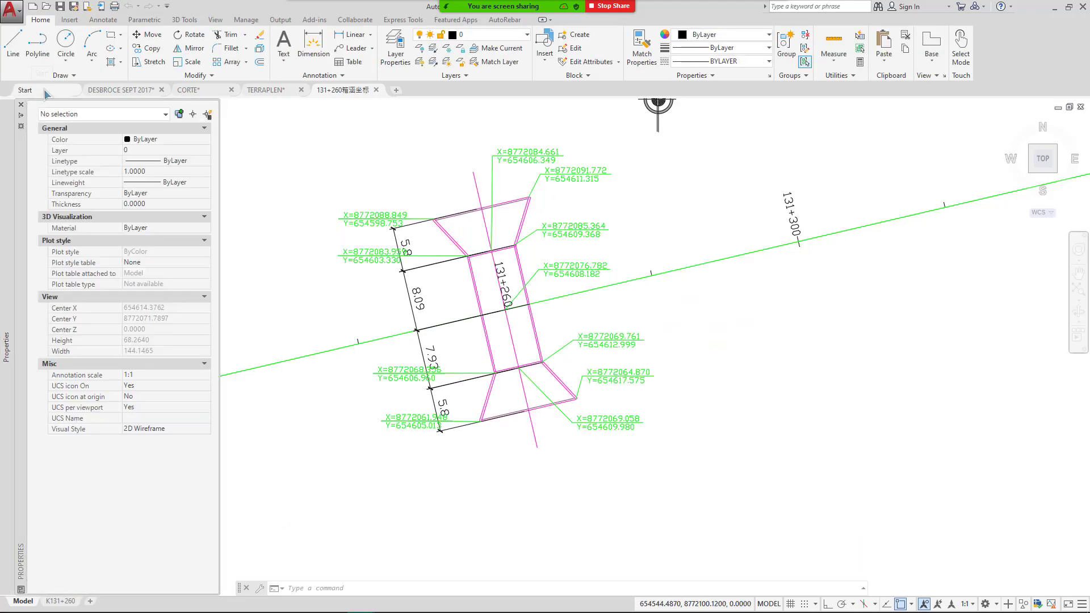
# Open the recent drawing alc131260 with the culvert cross-section, ignoring its unresolved reference files.
pyautogui.click(45, 91)
pyautogui.scroll(-5, 494, 363)
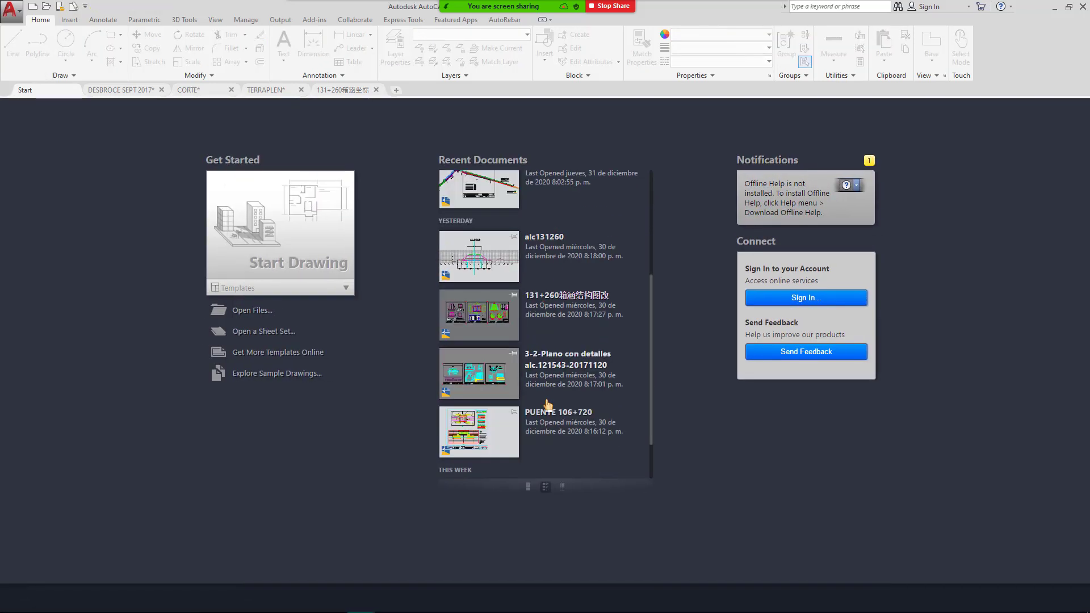
pyautogui.click(553, 243)
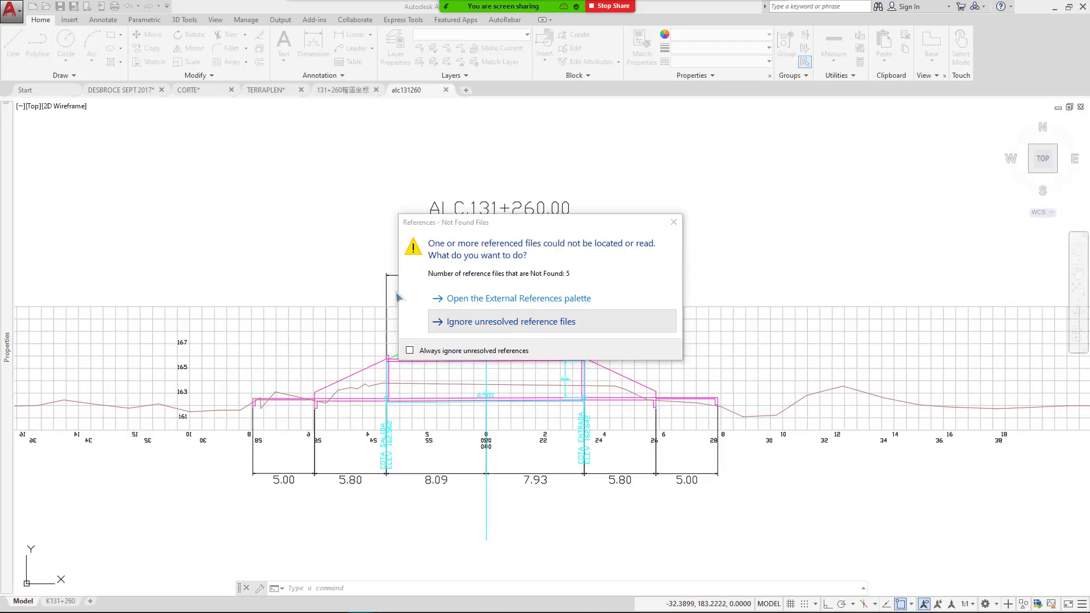
pyautogui.click(514, 322)
# Open the recent drawing 131+260箱涵结构图改 with the box culvert structure sheets, ignoring its unresolved reference files.
pyautogui.click(43, 89)
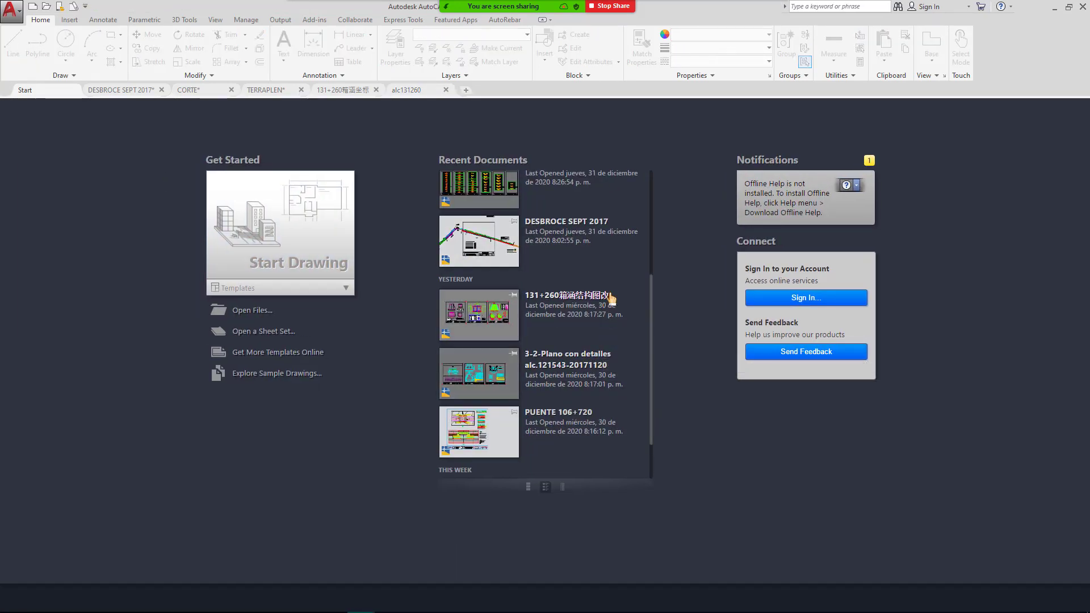
pyautogui.click(612, 301)
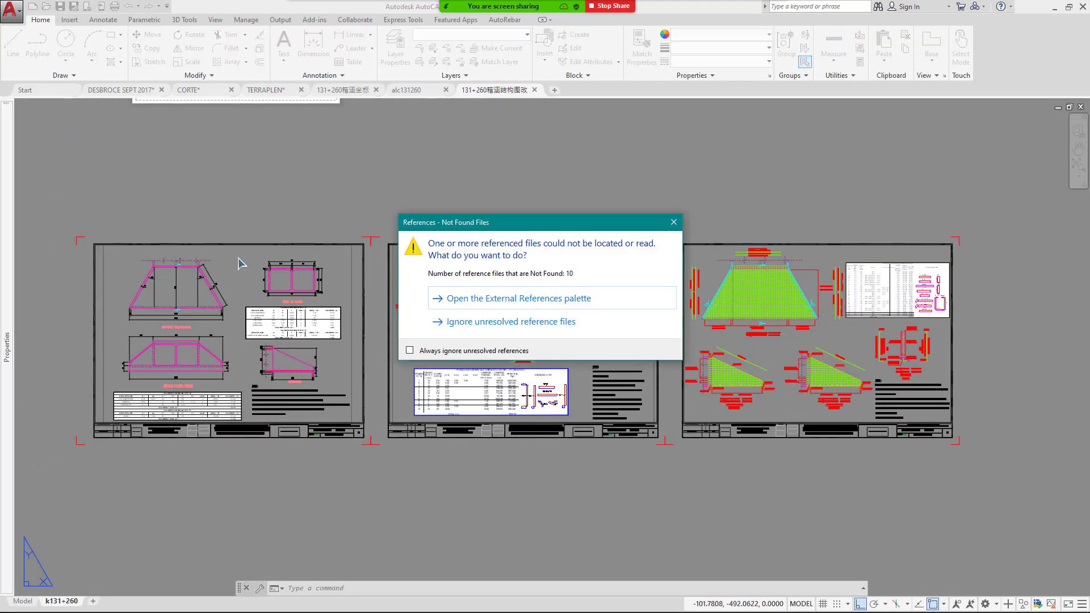
pyautogui.click(443, 332)
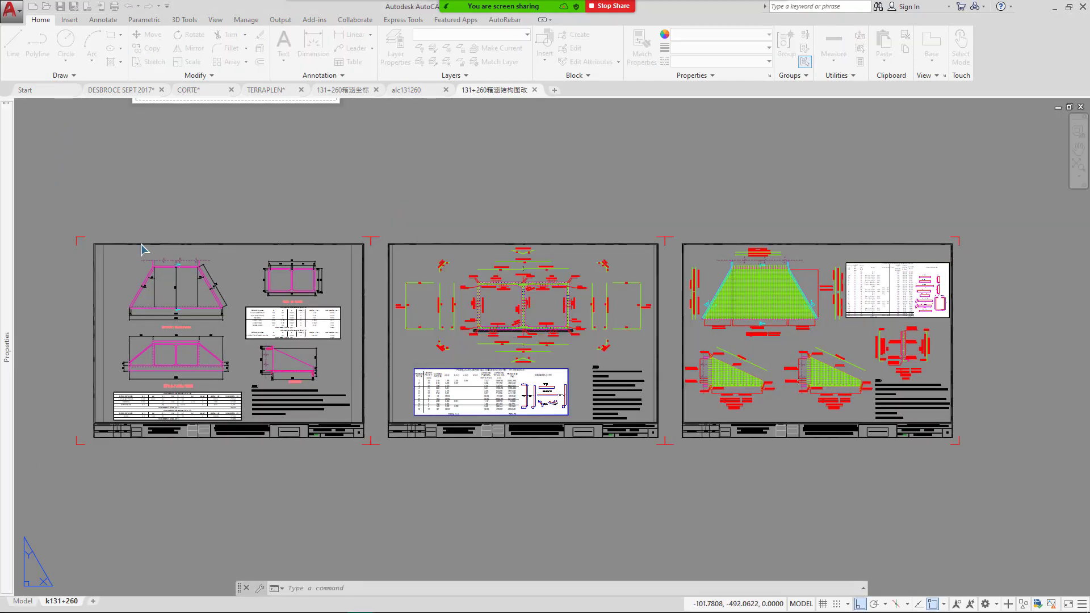
# Open the recent drawing 3-2-Plano con detalles alc.121543-20171120 of the pipe culvert details, ignoring its unresolved reference files.
pyautogui.click(46, 91)
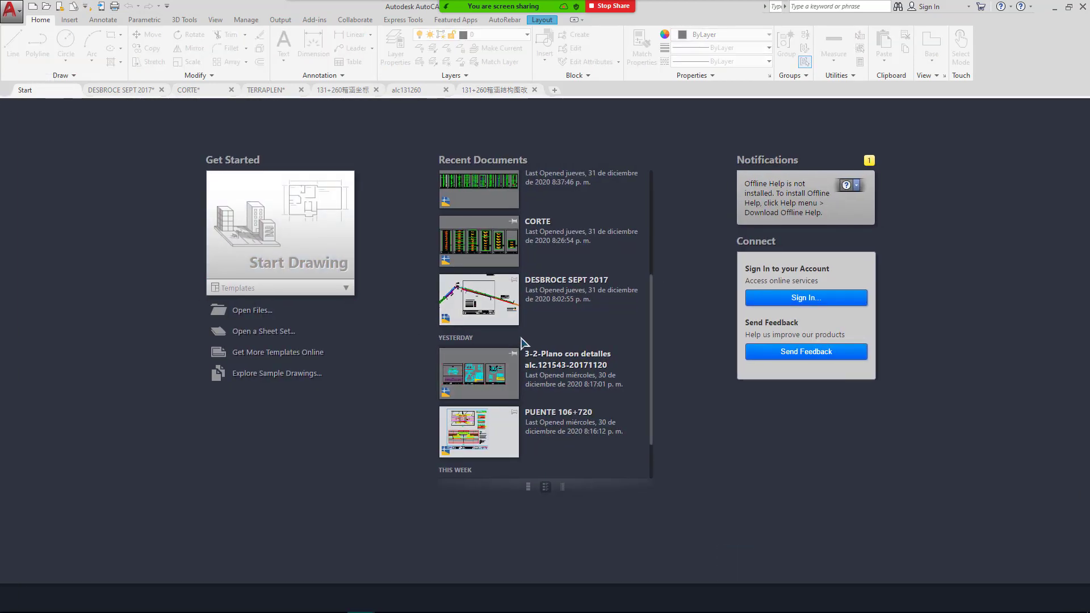
pyautogui.scroll(-1, 567, 338)
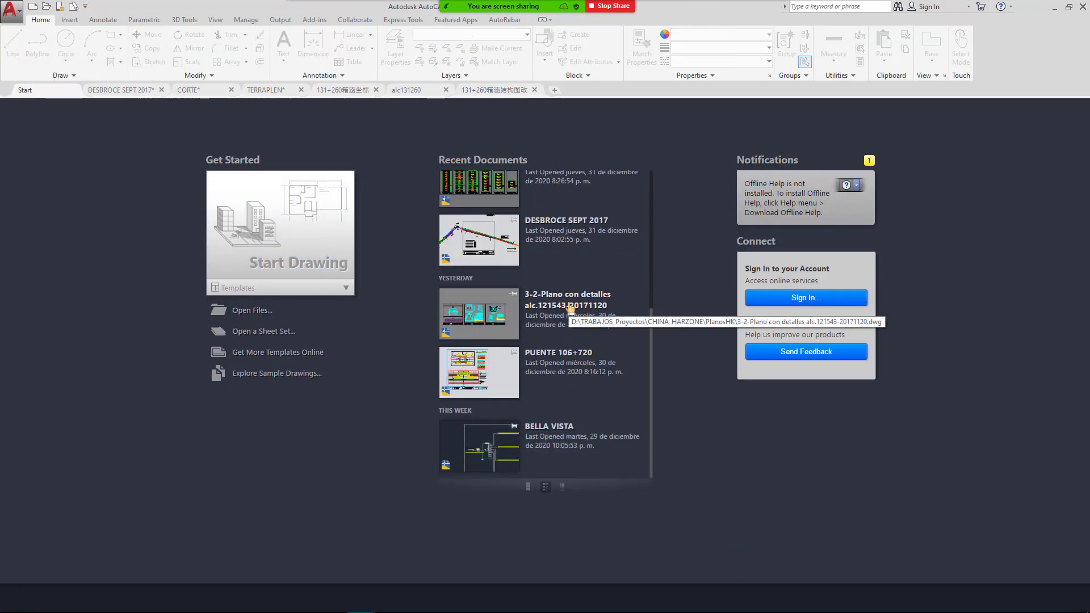
pyautogui.click(570, 307)
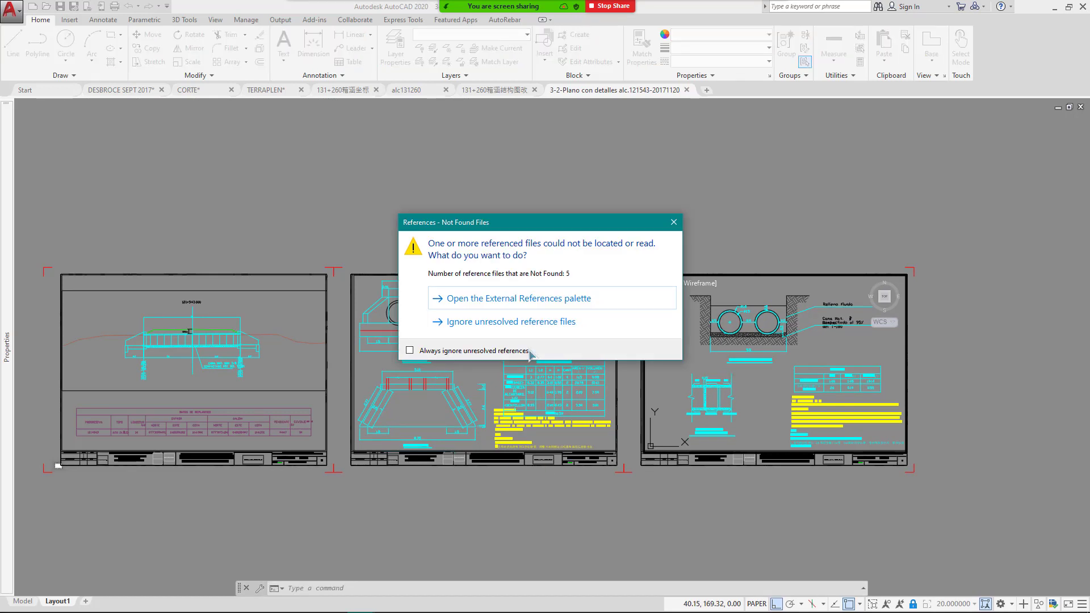
pyautogui.click(532, 322)
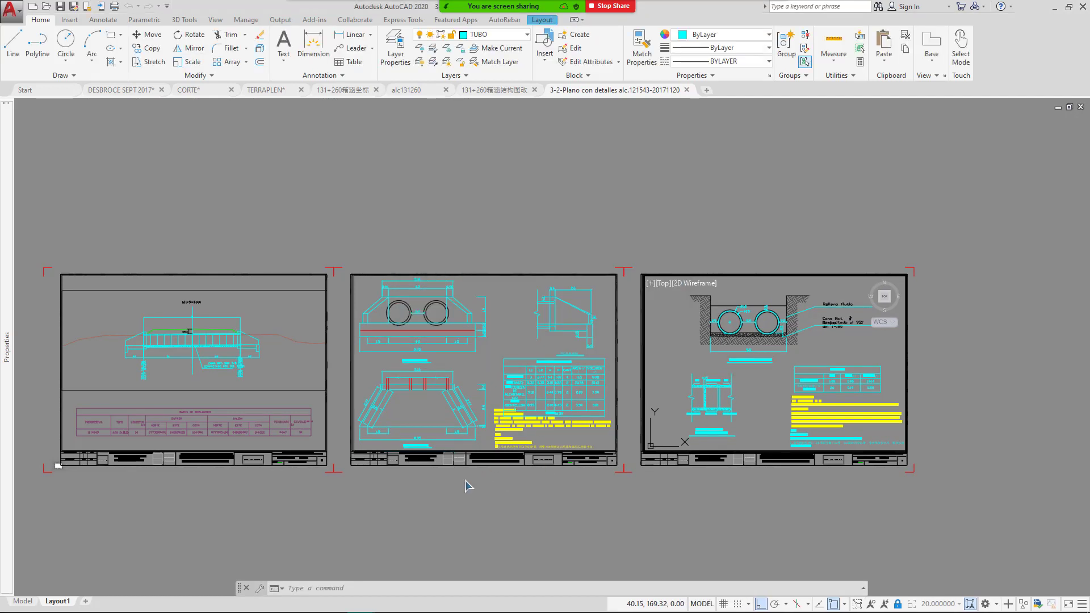
# Look over the three layout sheets of the pipe culvert drawing, including the title block of the first sheet.
pyautogui.scroll(-5, 465, 485)
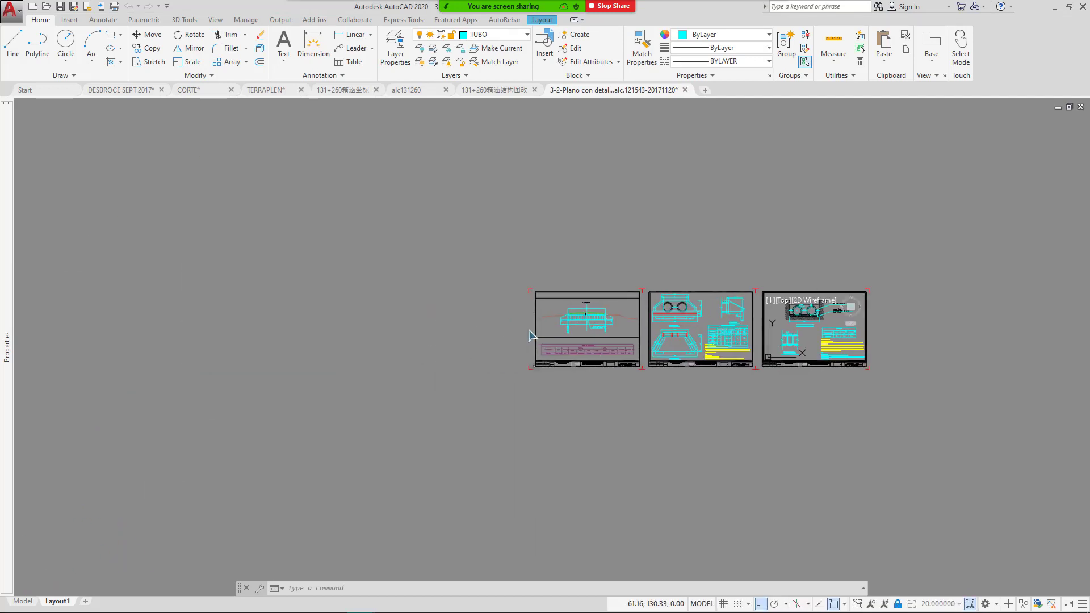
pyautogui.scroll(3, 528, 335)
pyautogui.moveTo(556, 457); pyautogui.dragTo(488, 379)
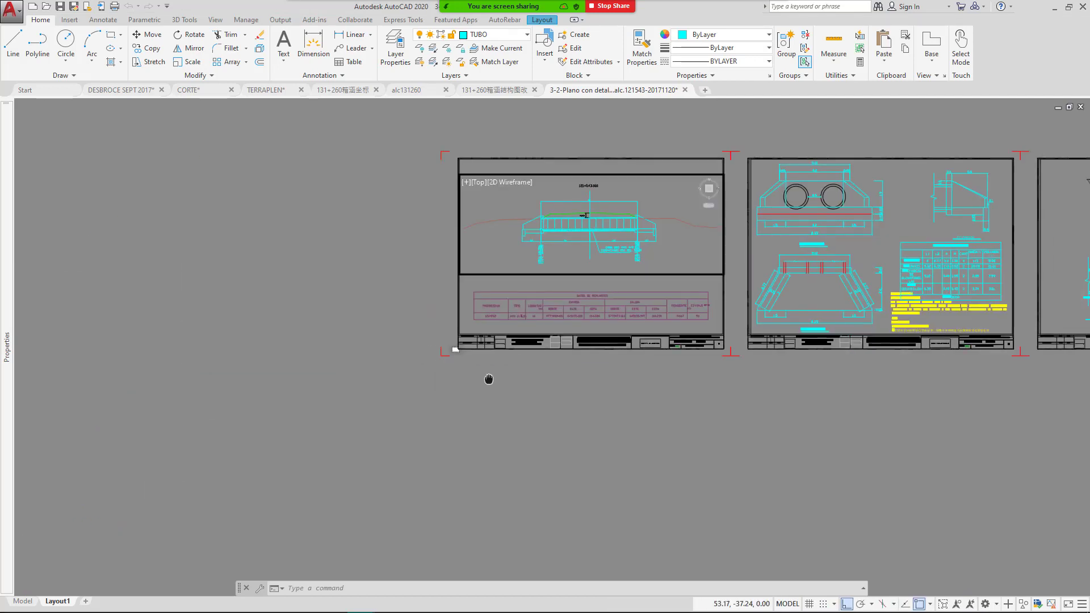
pyautogui.scroll(6, 469, 357)
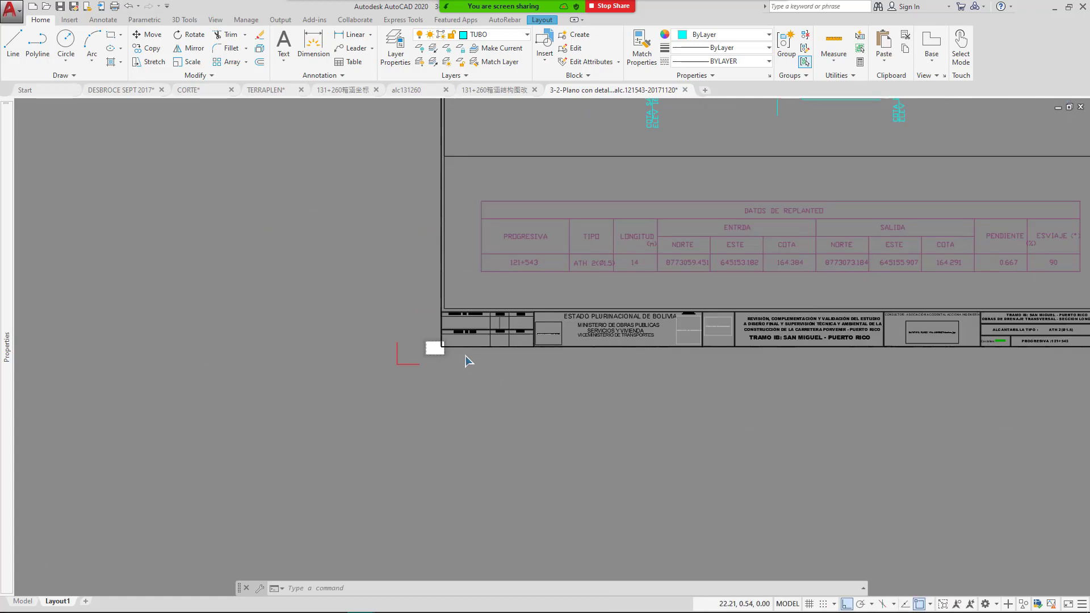
pyautogui.scroll(2, 397, 346)
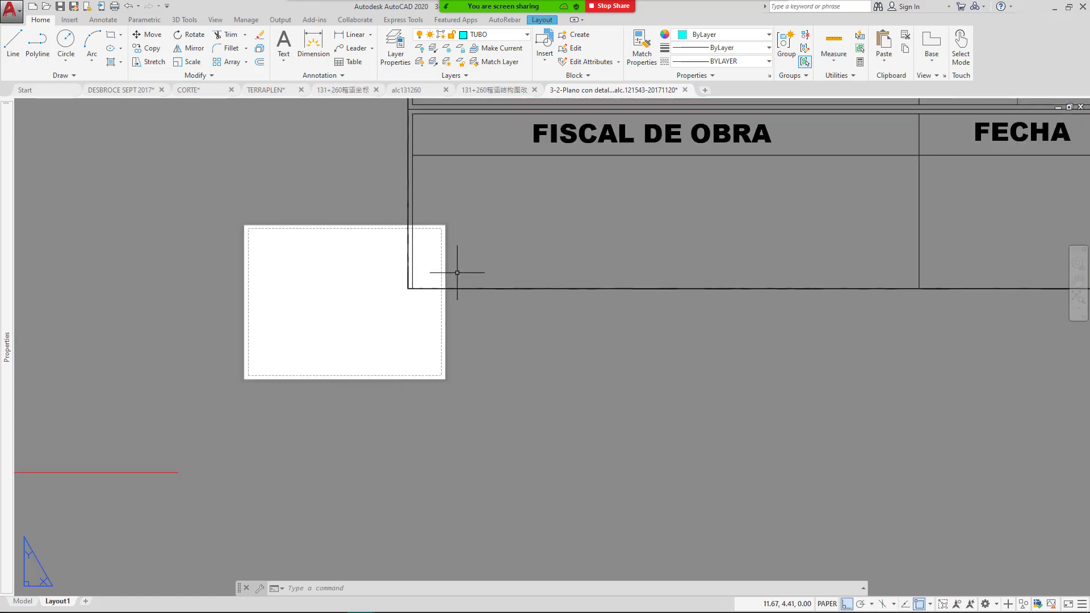
pyautogui.scroll(-8, 426, 323)
pyautogui.moveTo(614, 318); pyautogui.dragTo(506, 430)
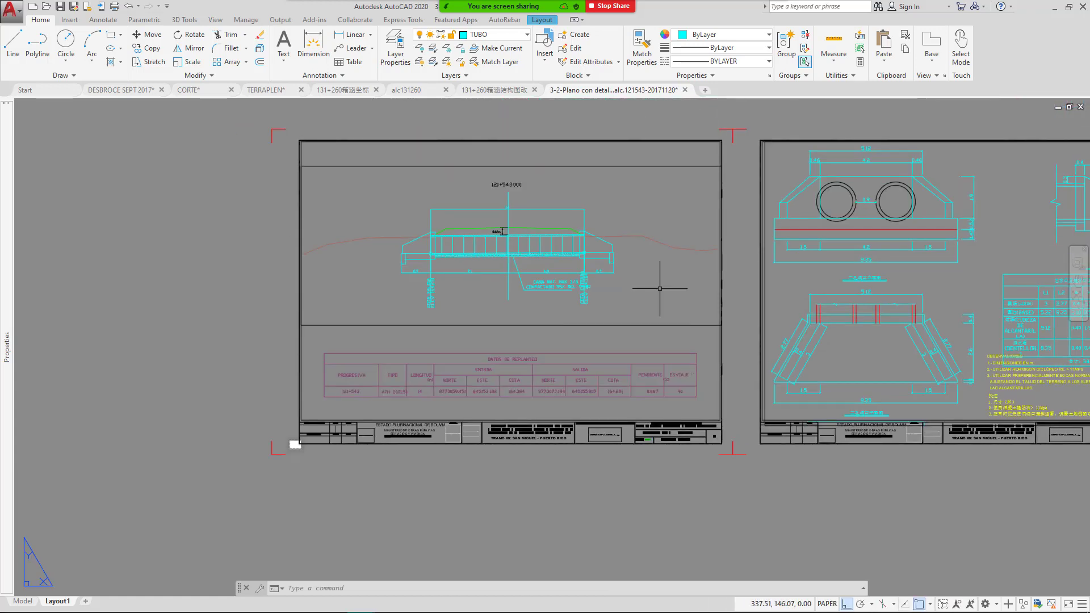
pyautogui.moveTo(660, 294); pyautogui.dragTo(489, 323)
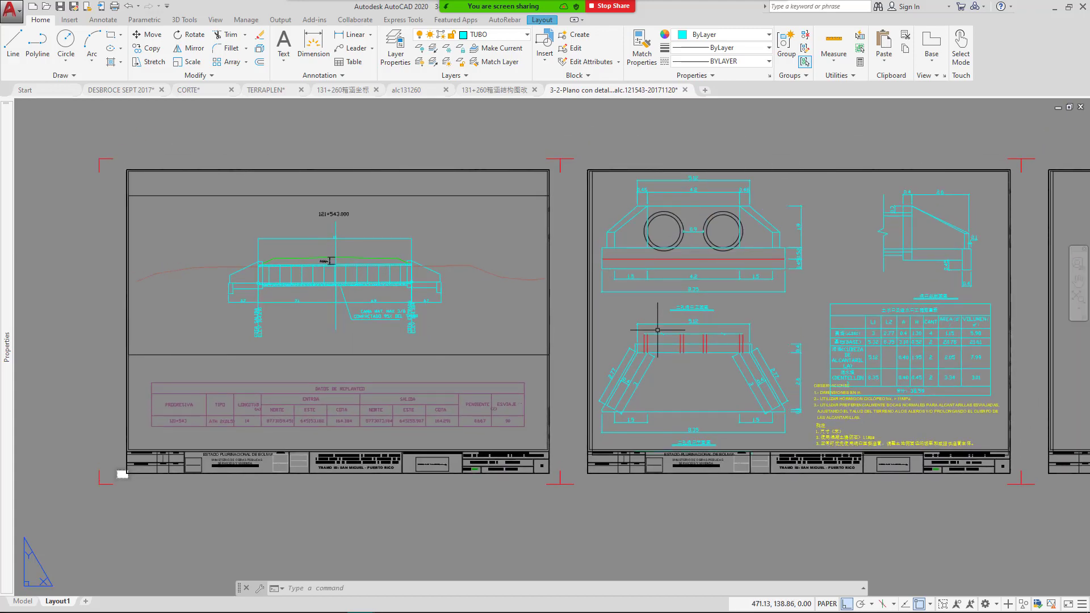
pyautogui.moveTo(648, 302); pyautogui.dragTo(432, 306)
pyautogui.scroll(-2, 681, 320)
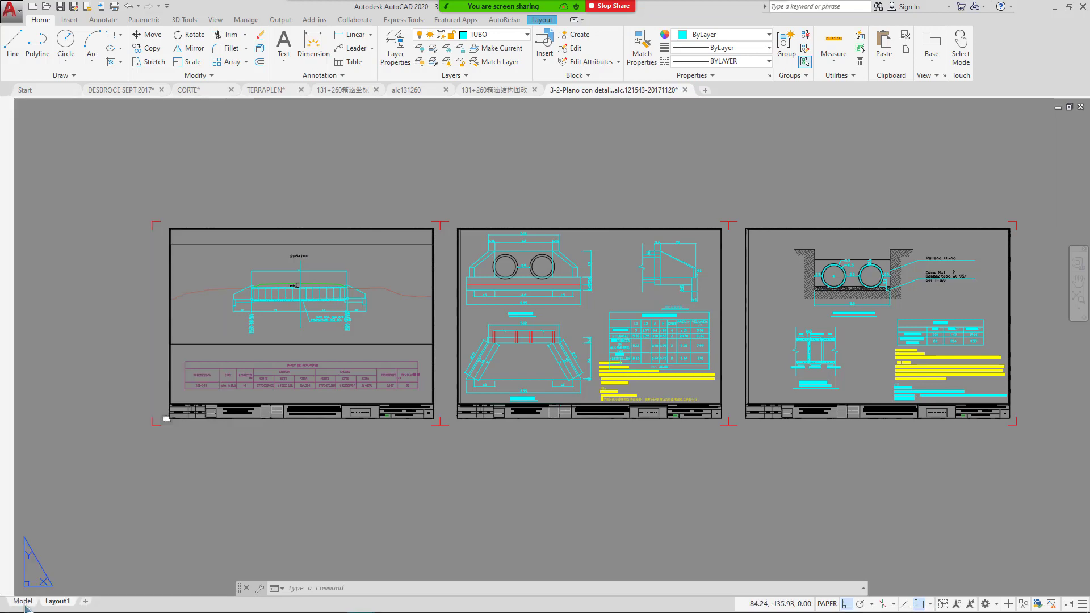
# Switch to model space and inspect the twin-pipe trench section and joint details there.
pyautogui.click(23, 601)
pyautogui.scroll(-4, 441, 401)
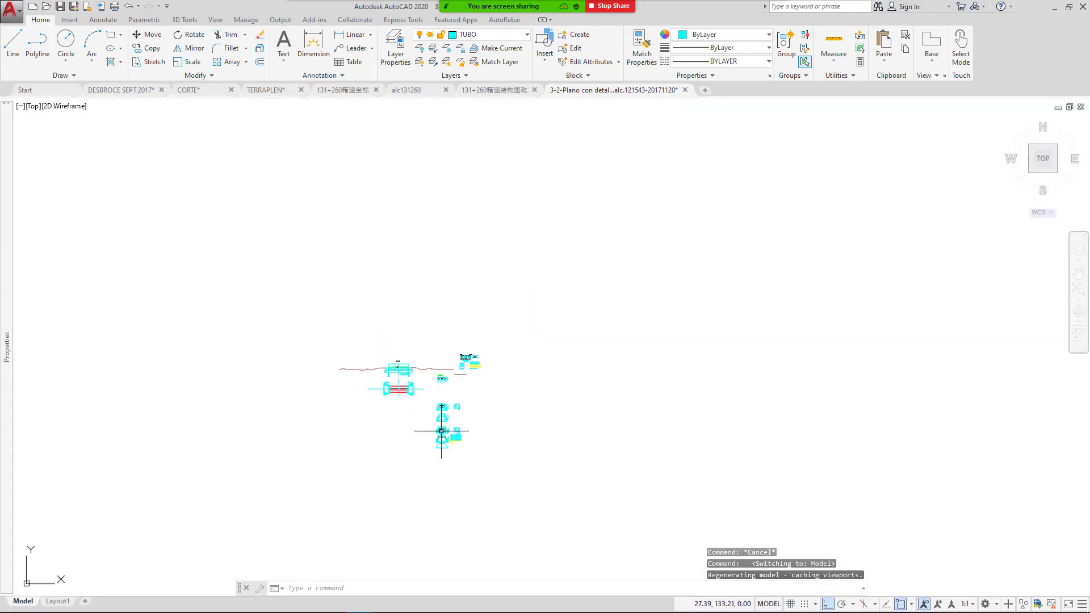
pyautogui.scroll(4, 446, 433)
pyautogui.scroll(6, 560, 210)
pyautogui.moveTo(375, 307); pyautogui.dragTo(558, 237)
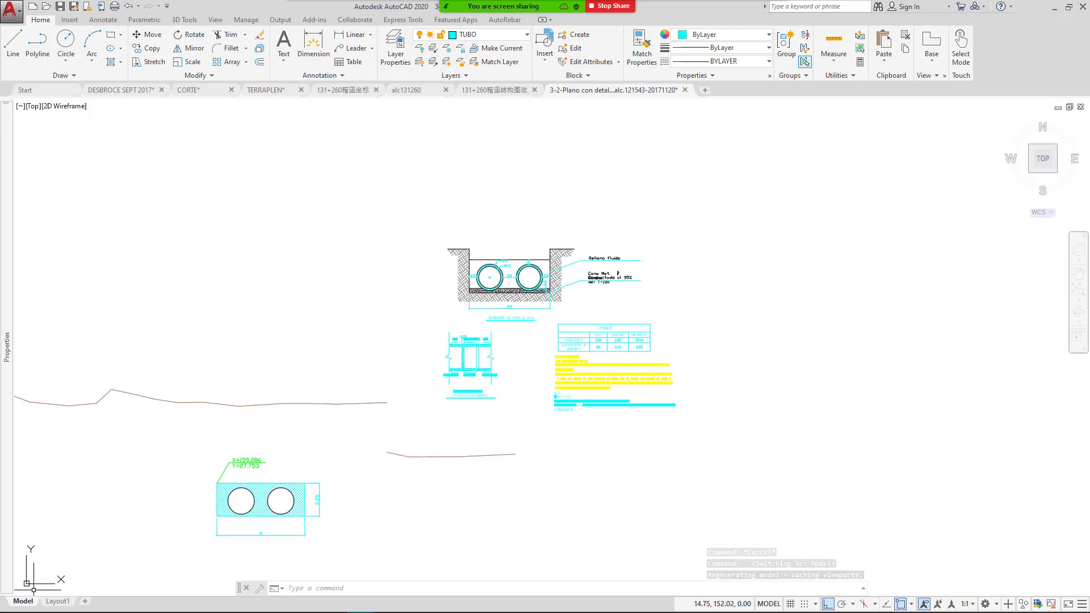
# Return to Layout1 and examine the longitudinal section and stakeout data table of the culvert at 121+543.
pyautogui.click(57, 601)
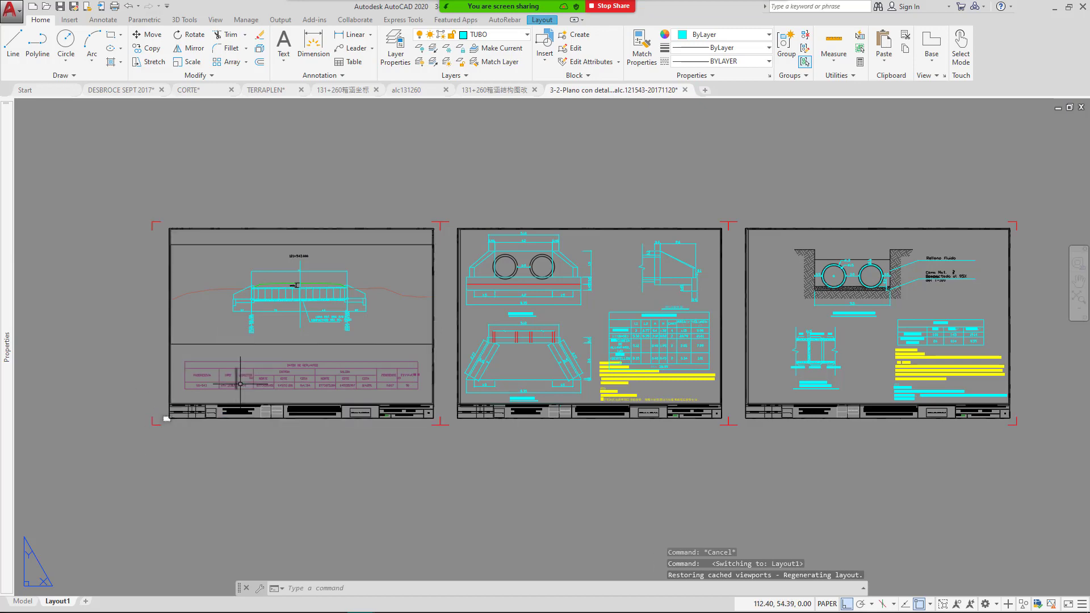
pyautogui.scroll(1, 414, 333)
pyautogui.scroll(5, 450, 261)
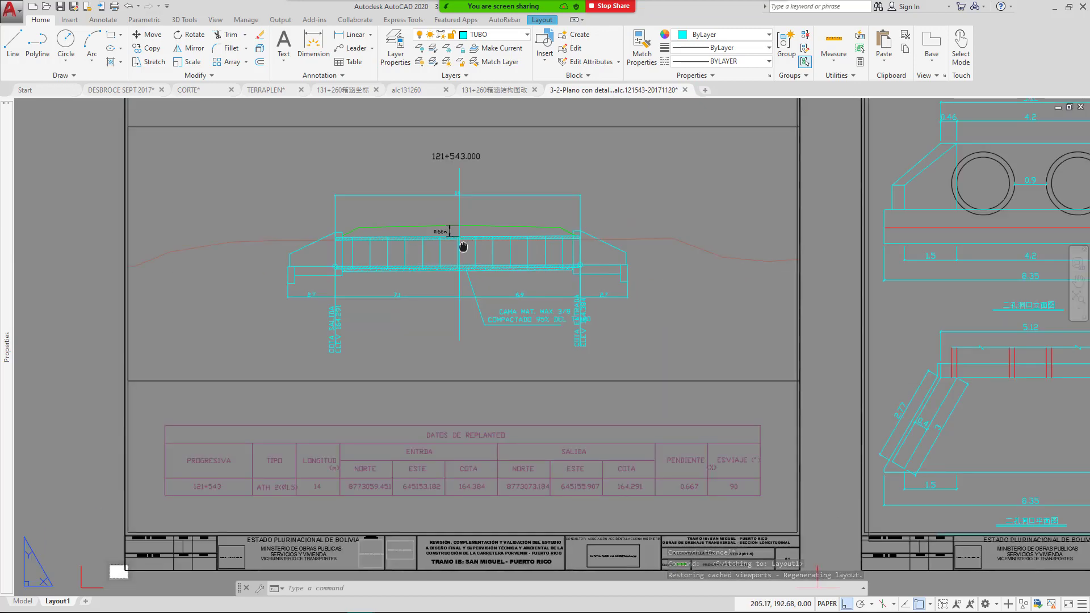
pyautogui.moveTo(463, 247); pyautogui.dragTo(396, 302)
pyautogui.scroll(5, 351, 245)
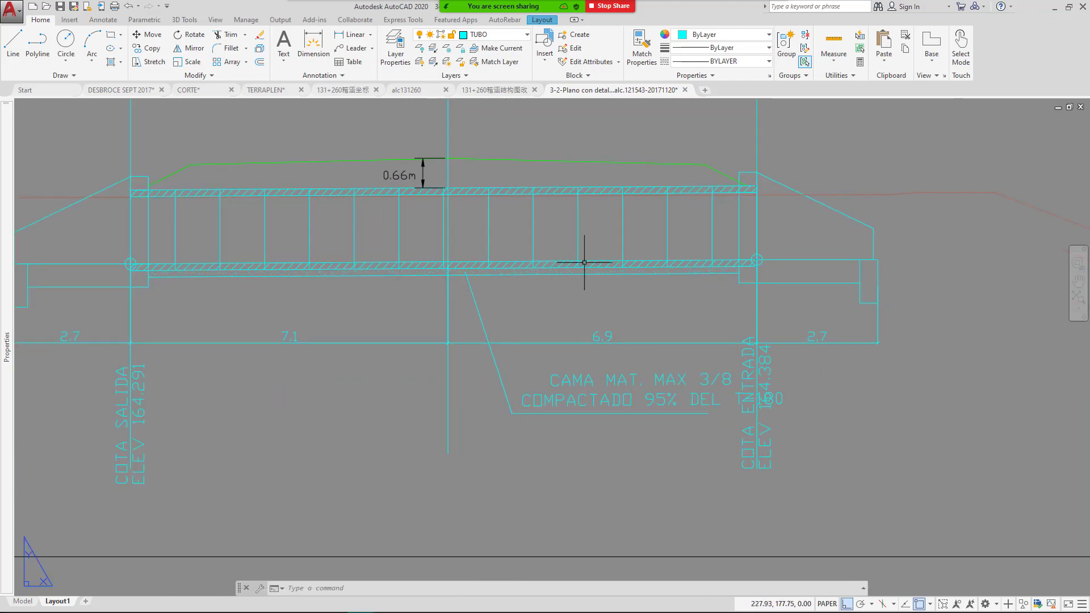
pyautogui.scroll(-4, 673, 271)
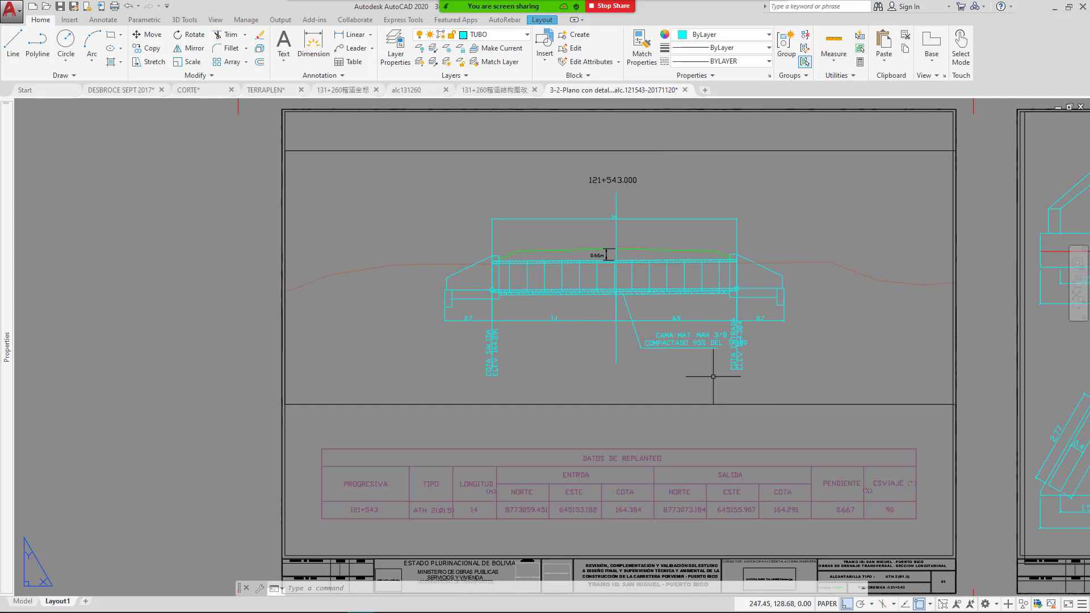
pyautogui.moveTo(711, 380); pyautogui.dragTo(534, 394)
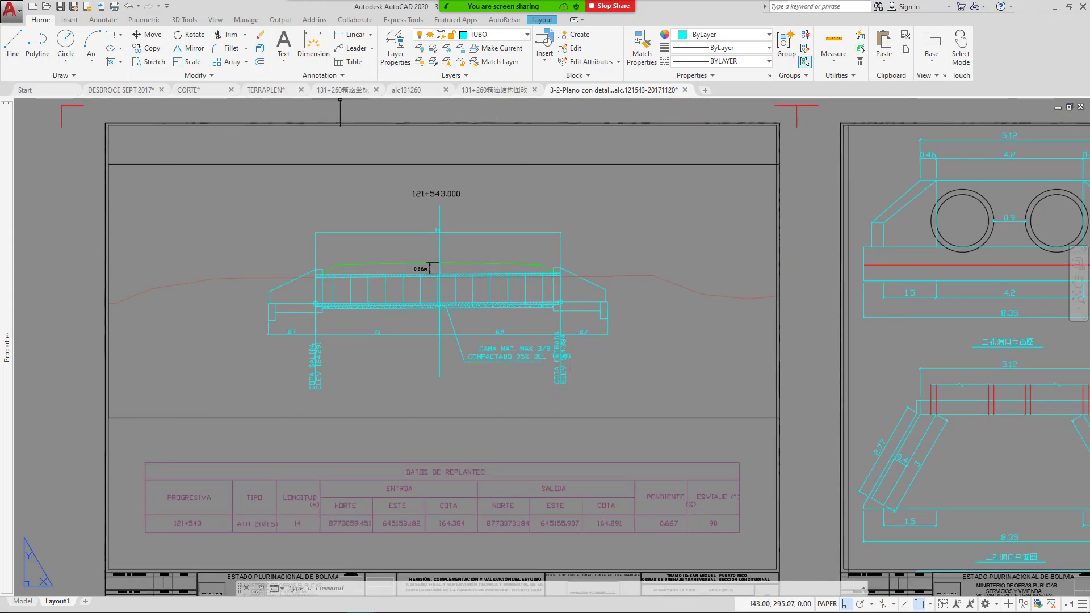
pyautogui.click(342, 90)
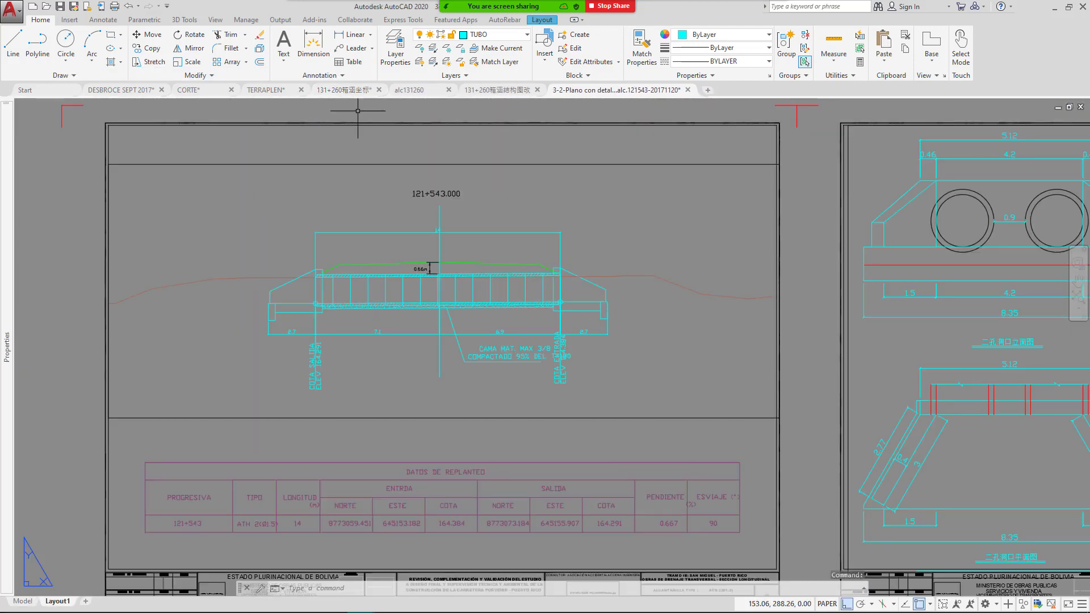
# Examine the front elevation of the twin-pipe headwall on the second sheet, including its dimensions.
pyautogui.scroll(-2, 698, 250)
pyautogui.moveTo(699, 250); pyautogui.dragTo(284, 278)
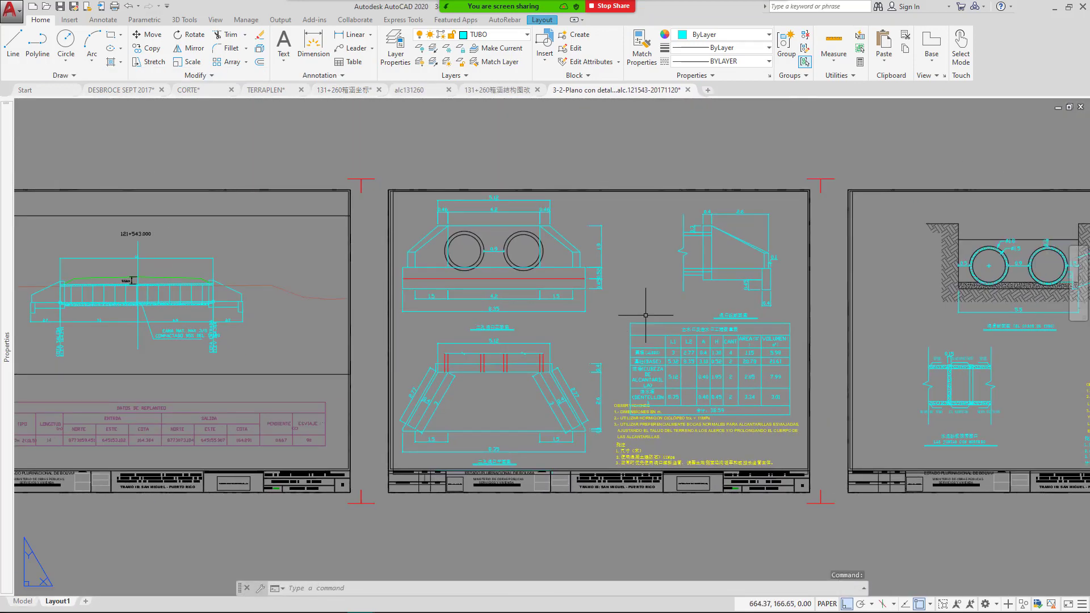
pyautogui.moveTo(646, 315); pyautogui.dragTo(480, 281)
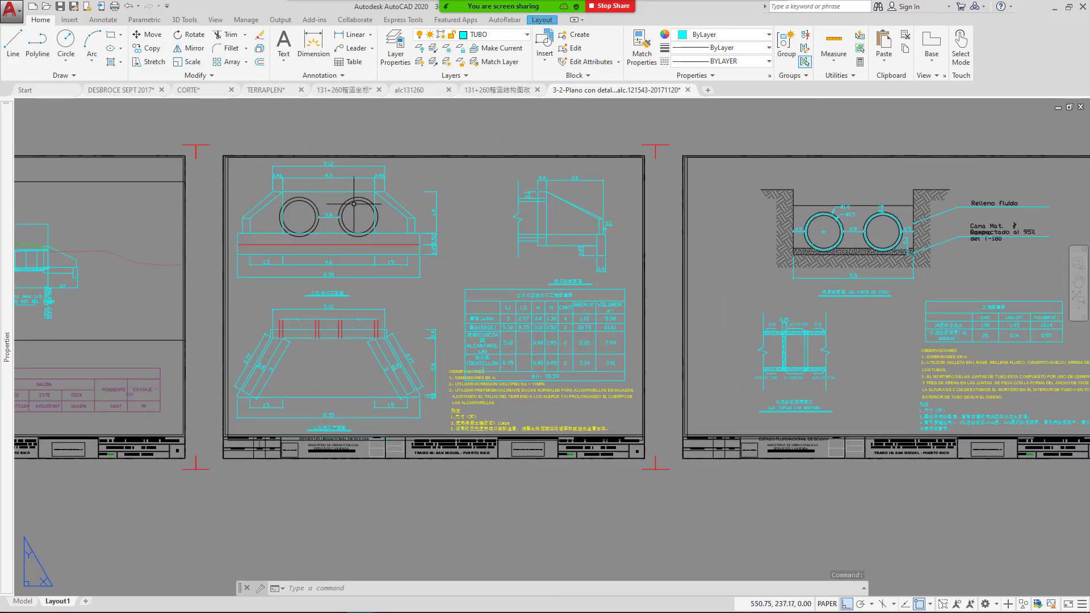
pyautogui.scroll(-2, 346, 233)
pyautogui.scroll(4, 431, 244)
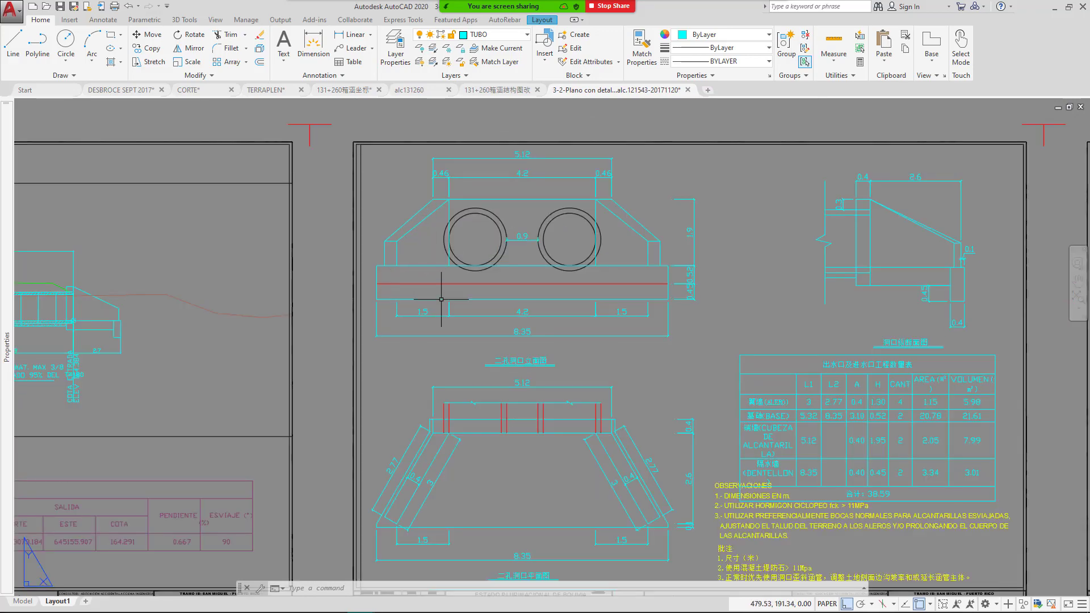
pyautogui.scroll(-2, 500, 274)
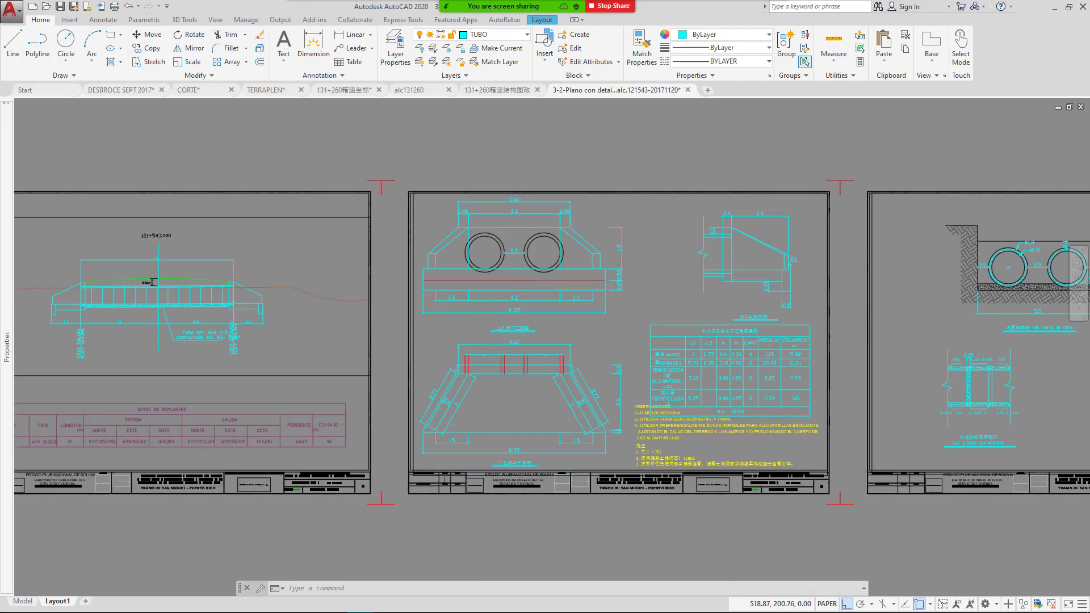
pyautogui.scroll(-2, 506, 280)
pyautogui.scroll(3, 488, 263)
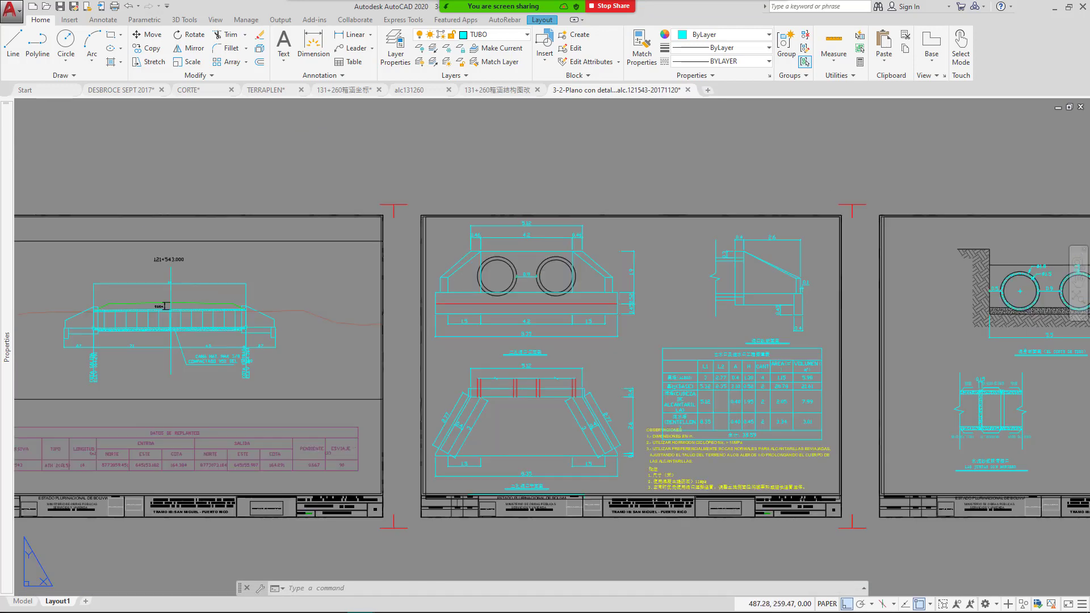
pyautogui.scroll(6, 536, 267)
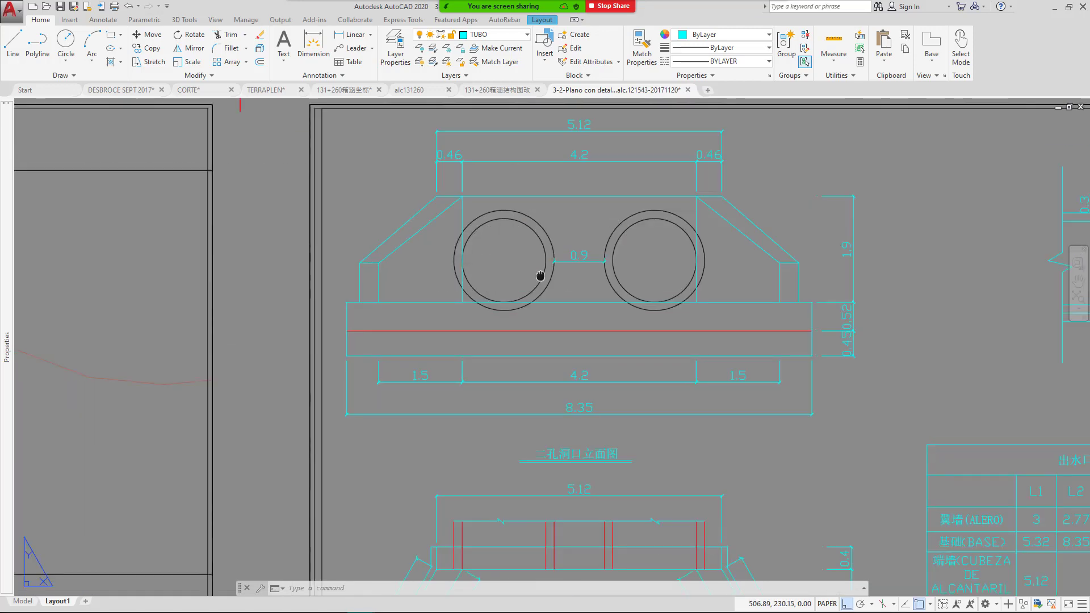
pyautogui.scroll(-2, 566, 345)
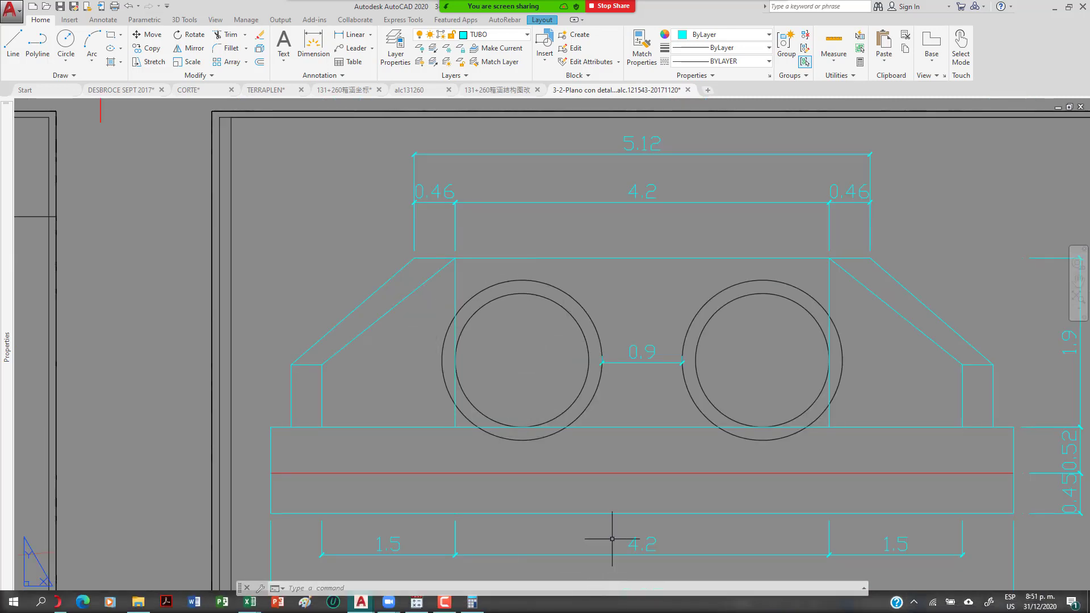
# Examine the headwall plan view on the second sheet, with its wing walls, base dimensions and neighbouring quantity table.
pyautogui.moveTo(546, 436)
pyautogui.mouseDown()
pyautogui.moveTo(519, 348)
pyautogui.moveTo(532, 303)
pyautogui.mouseUp()
pyautogui.scroll(-3, 516, 338)
pyautogui.moveTo(556, 375); pyautogui.dragTo(529, 331)
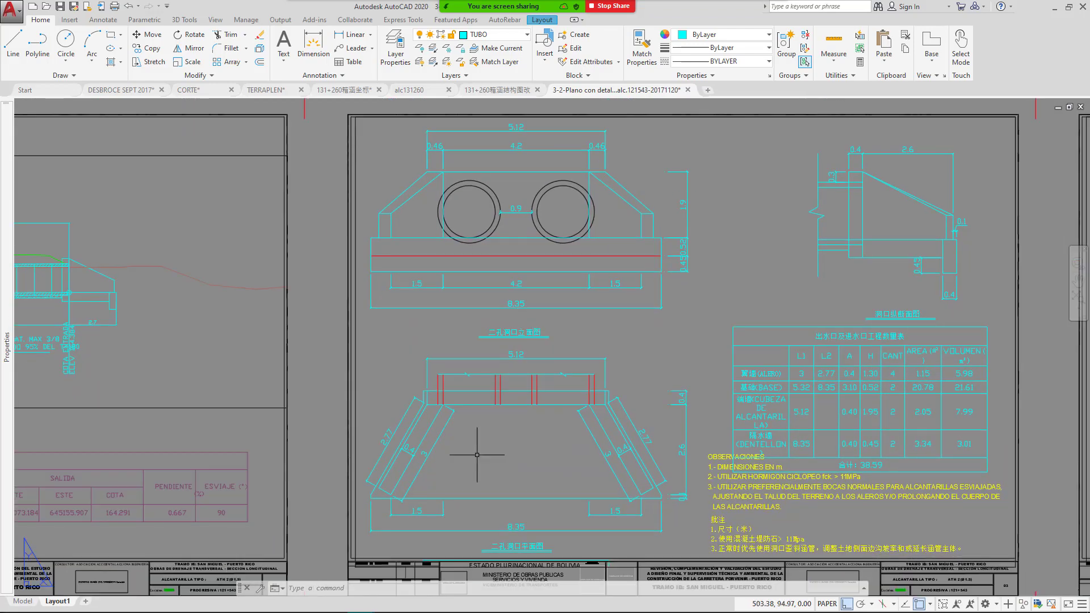
pyautogui.moveTo(500, 428); pyautogui.dragTo(608, 313)
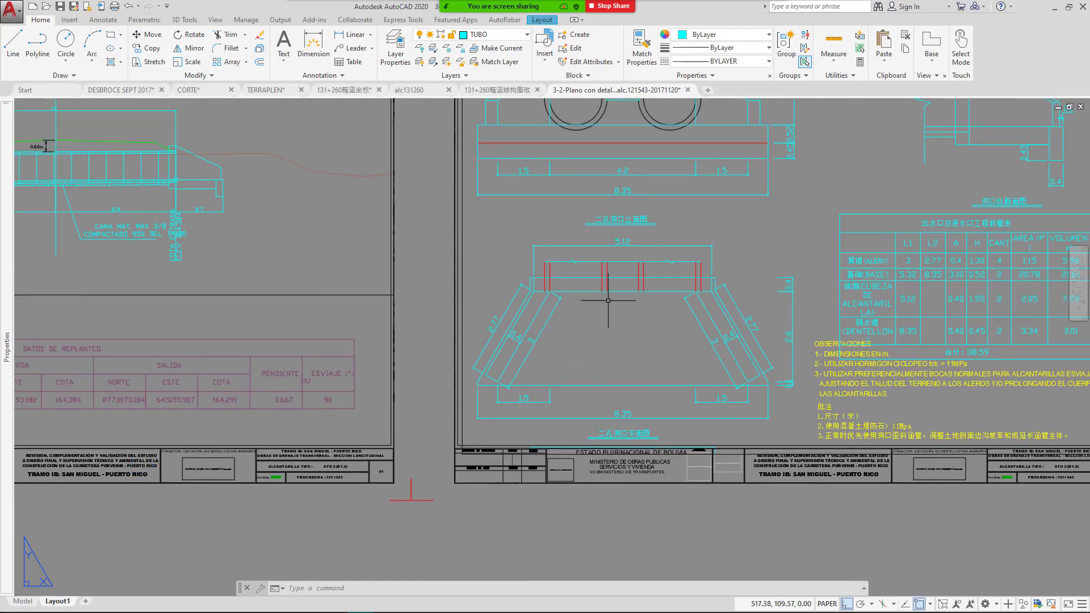
pyautogui.moveTo(312, 283); pyautogui.dragTo(440, 331)
pyautogui.moveTo(748, 285); pyautogui.dragTo(583, 322)
pyautogui.moveTo(609, 375); pyautogui.dragTo(630, 260)
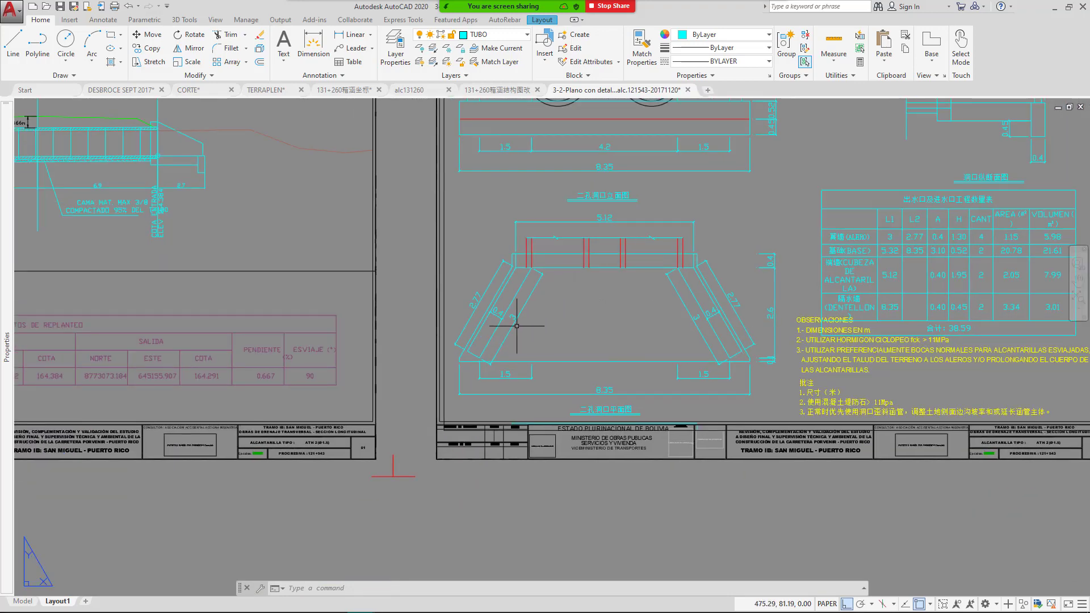
pyautogui.moveTo(653, 435); pyautogui.dragTo(630, 370)
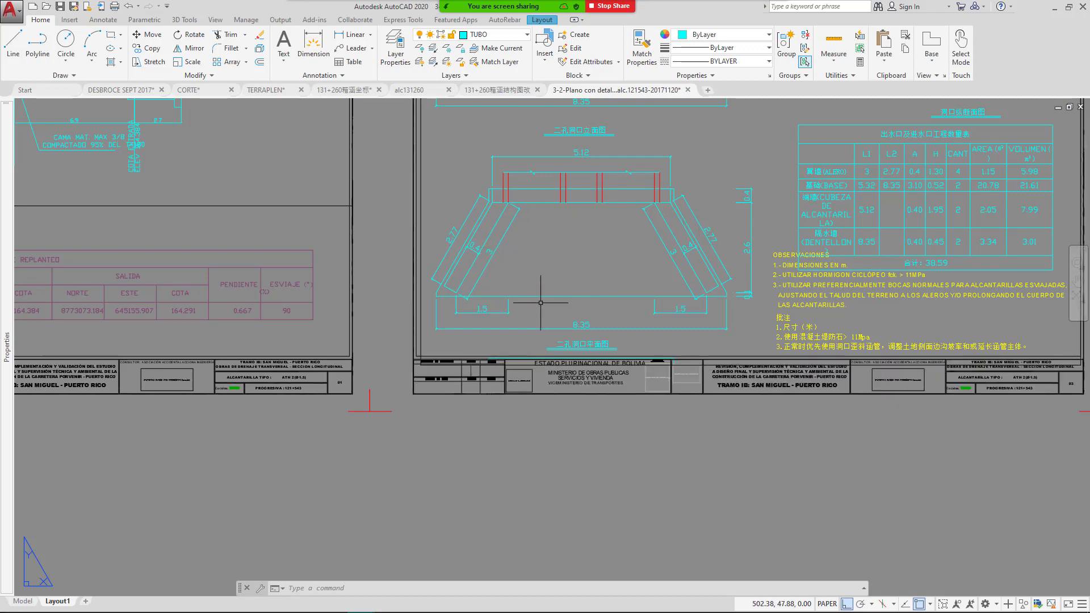
pyautogui.scroll(4, 560, 289)
pyautogui.moveTo(560, 289); pyautogui.dragTo(585, 351)
pyautogui.scroll(-4, 620, 305)
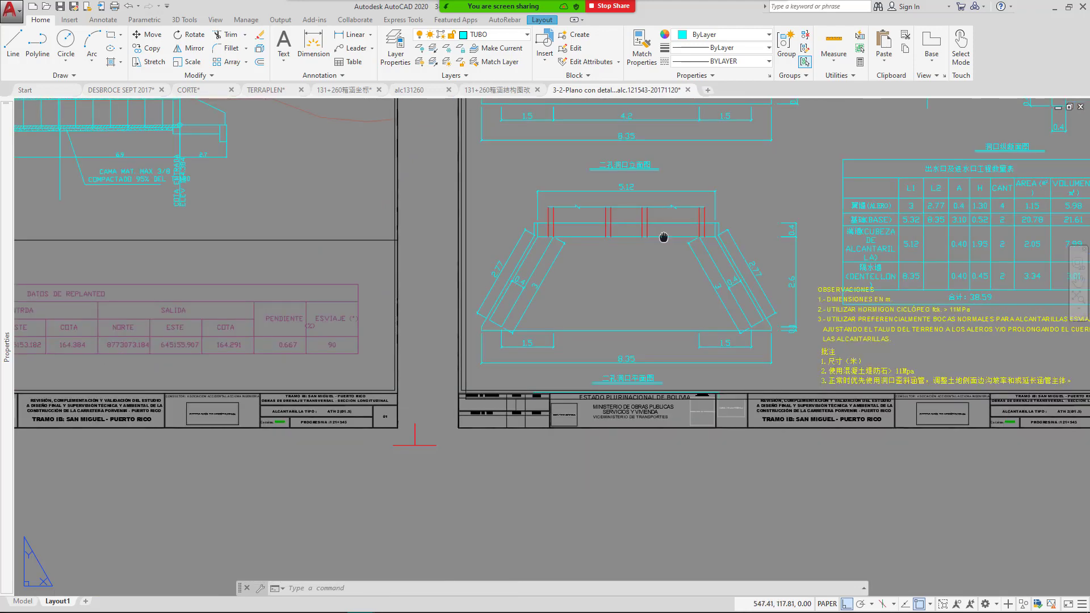
pyautogui.moveTo(664, 237); pyautogui.dragTo(610, 316)
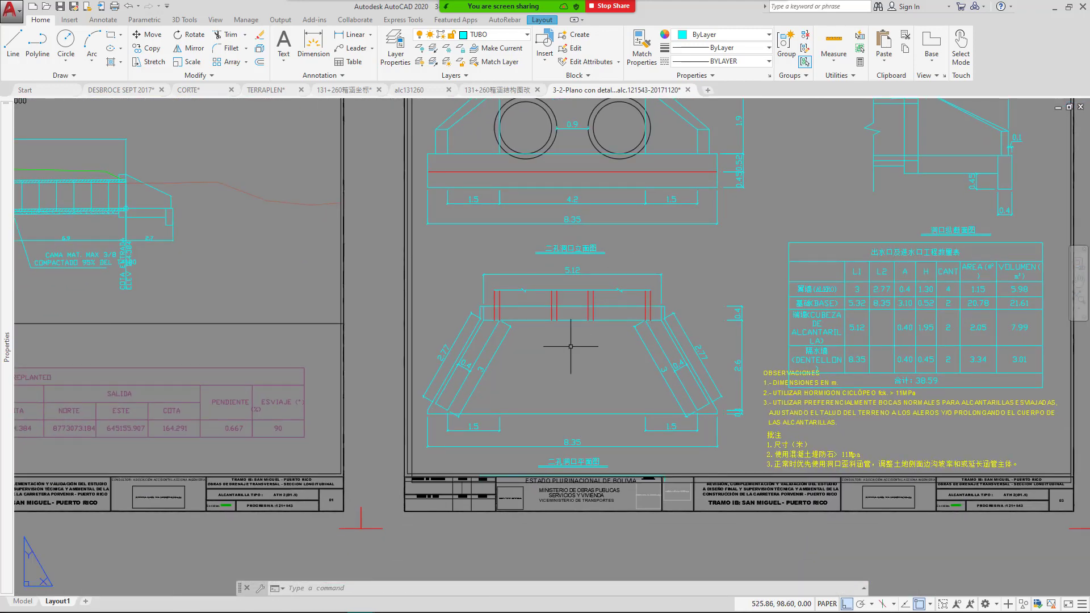
# Examine the pipe trench cross-section on the third sheet, with its bedding layer, fluid fill and pipe dimensions.
pyautogui.scroll(-5, 592, 313)
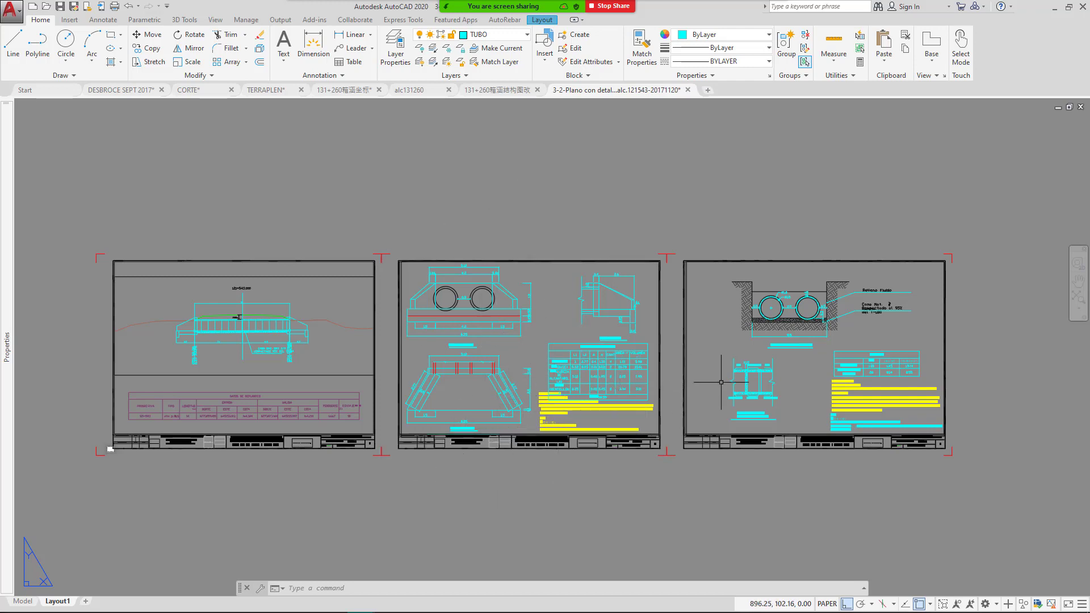
pyautogui.moveTo(735, 383); pyautogui.dragTo(591, 373)
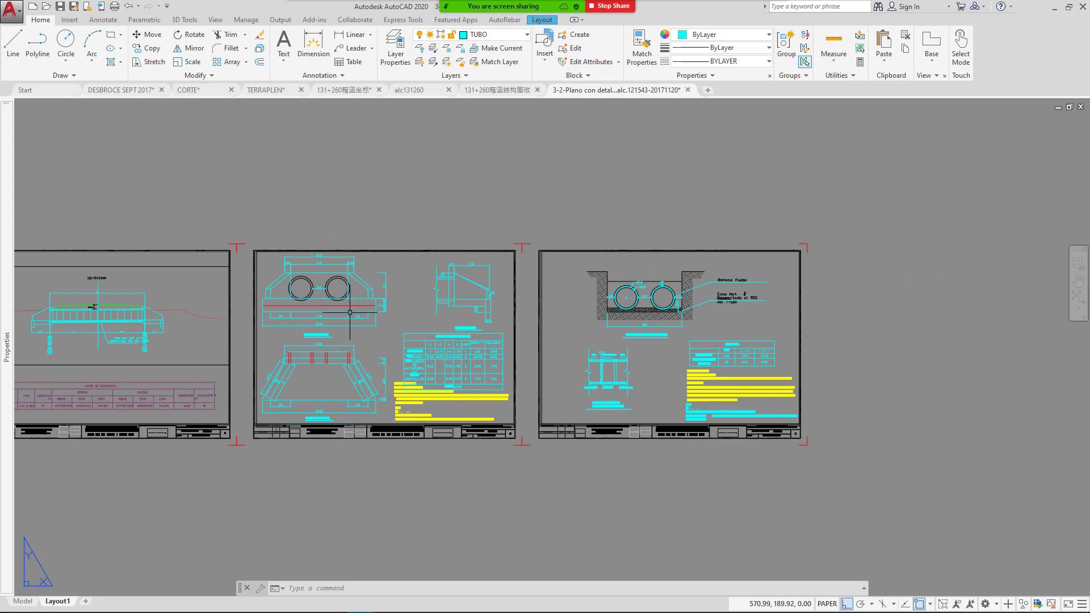
pyautogui.scroll(4, 632, 296)
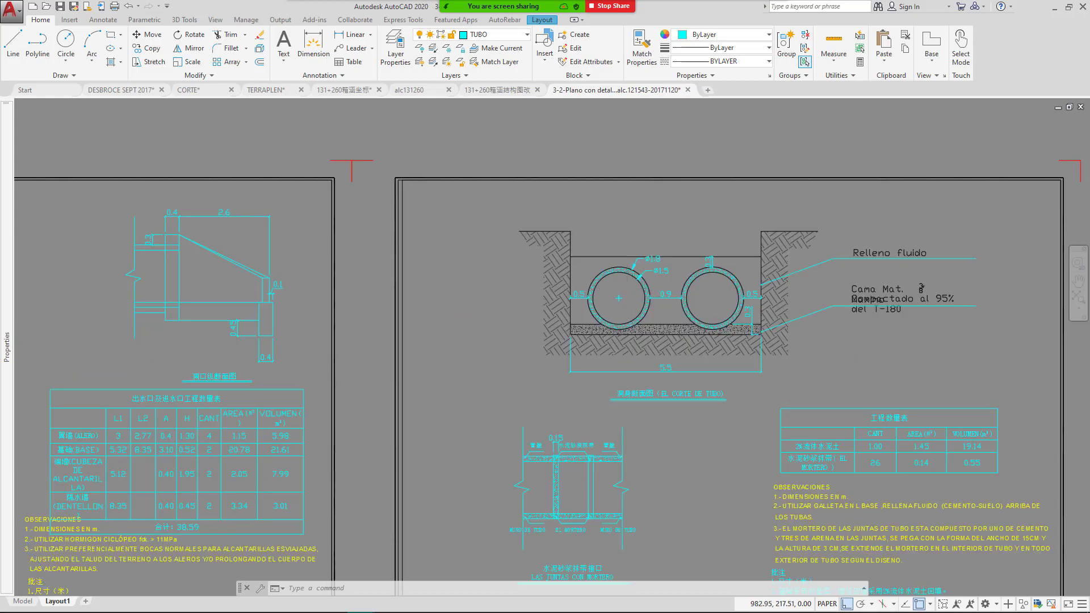
pyautogui.scroll(2, 629, 292)
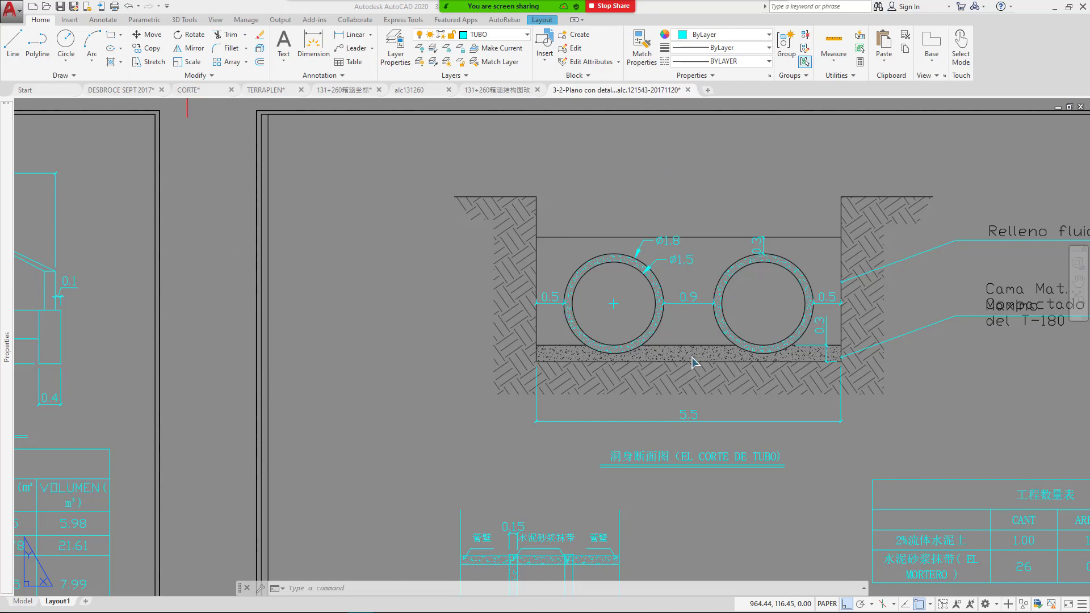
pyautogui.scroll(-5, 548, 309)
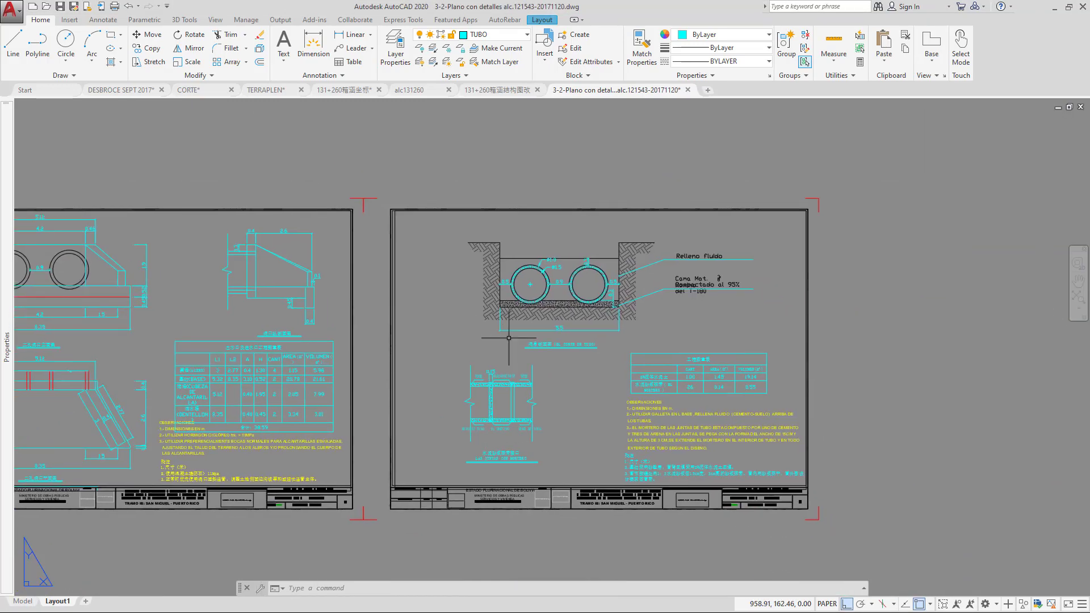
pyautogui.moveTo(492, 369); pyautogui.dragTo(509, 305)
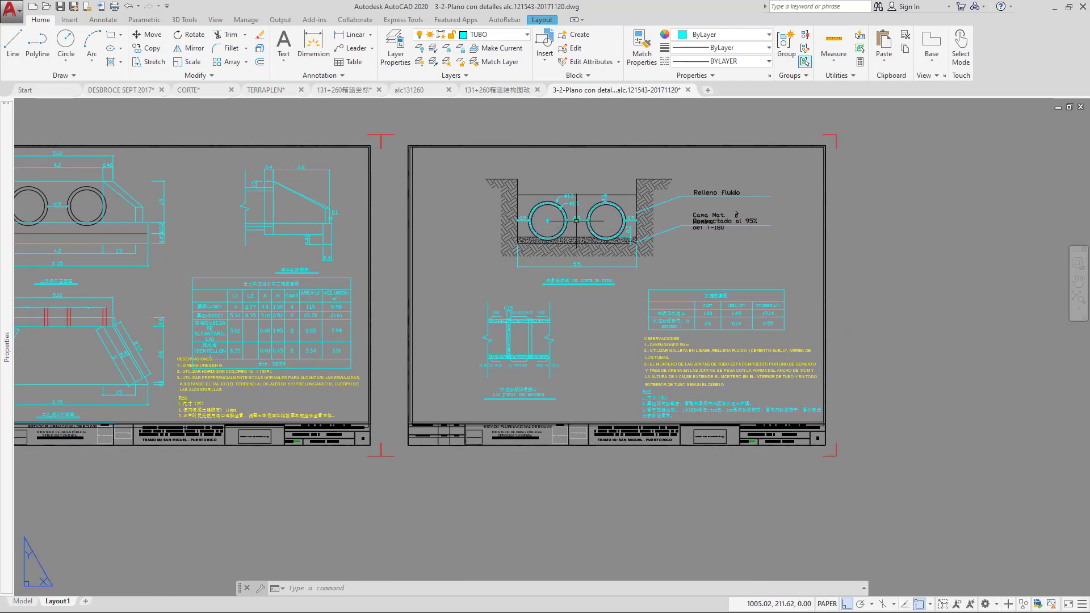
pyautogui.moveTo(564, 193); pyautogui.dragTo(585, 193)
pyautogui.scroll(4, 584, 191)
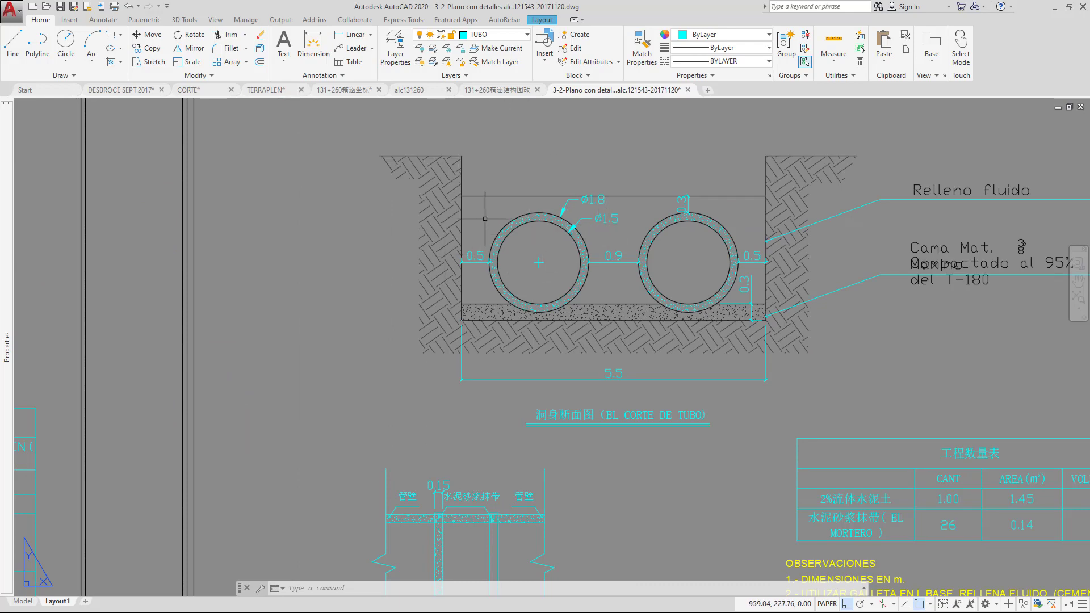
# Compare the third sheet's twin-pipe trench section with the neighbouring headwall sheet, checking the pipe diameters, spacing and bedding.
pyautogui.scroll(-5, 484, 218)
pyautogui.scroll(-2, 679, 326)
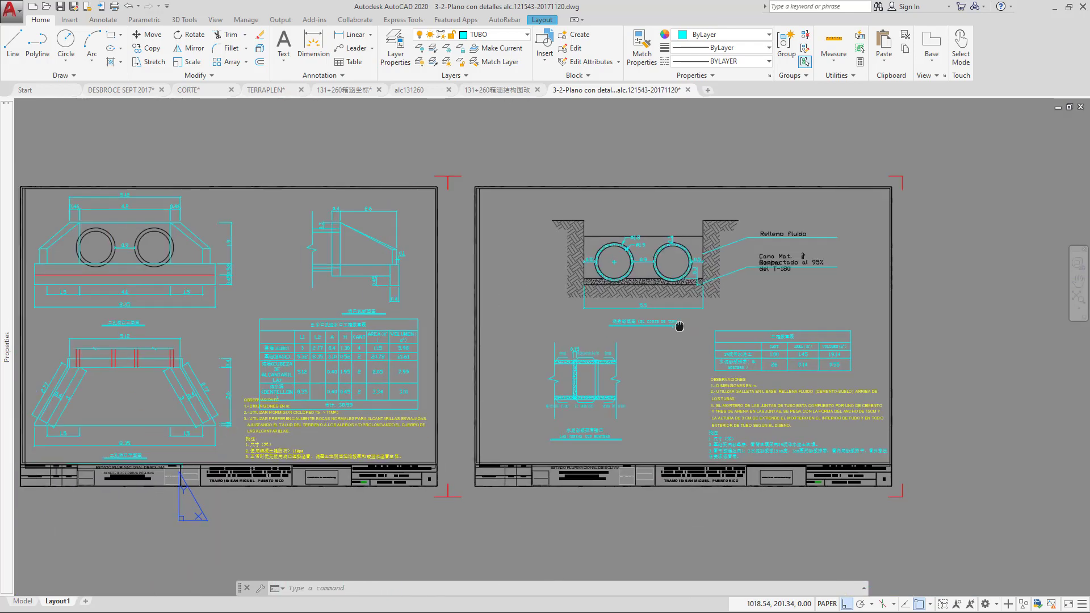
pyautogui.moveTo(679, 326); pyautogui.dragTo(683, 324)
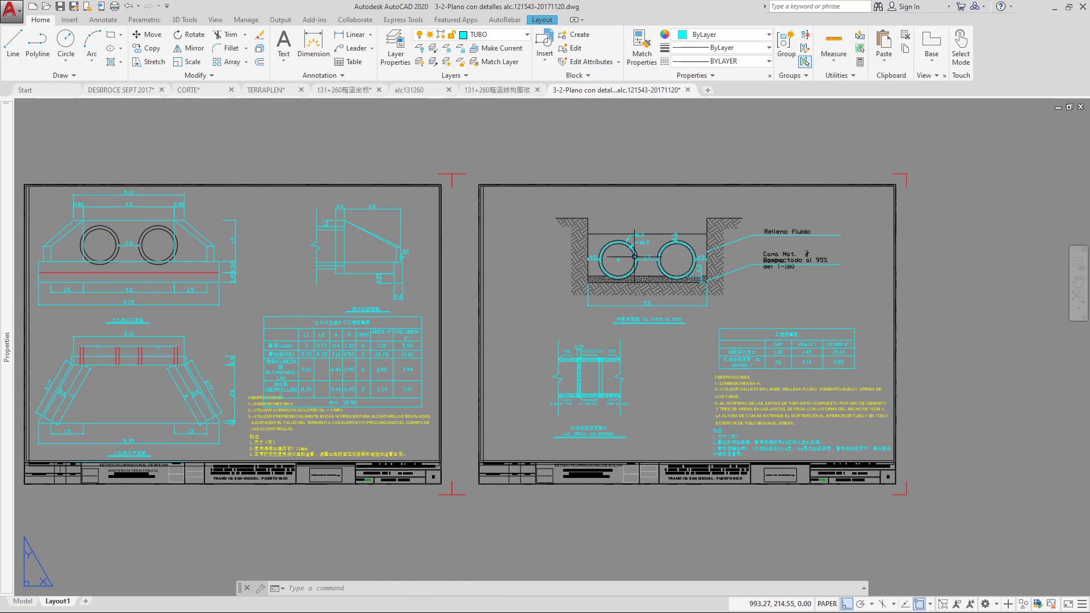
pyautogui.scroll(4, 634, 256)
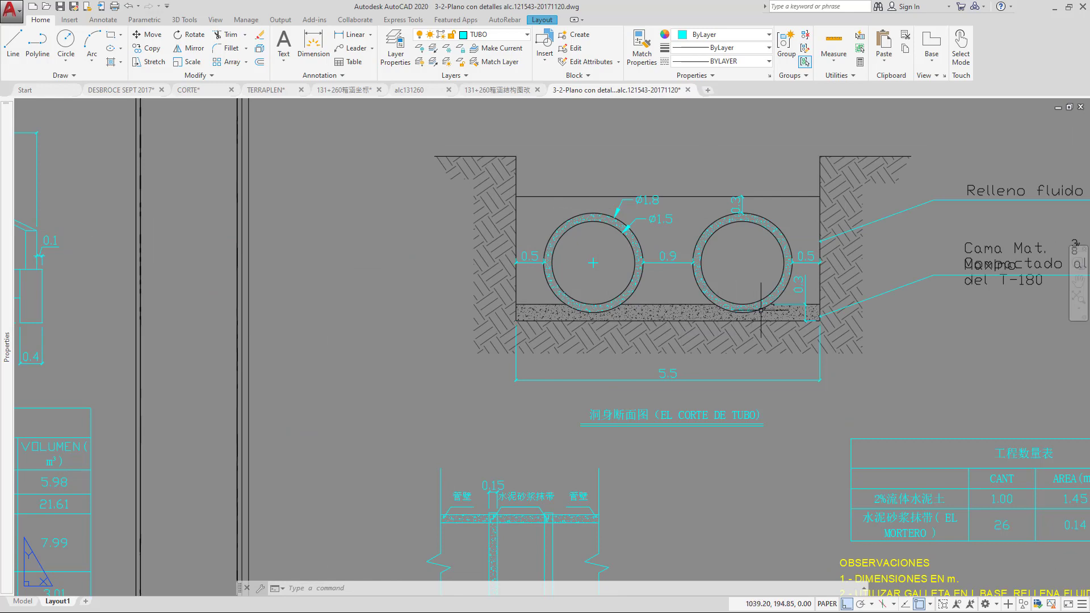
pyautogui.moveTo(761, 310); pyautogui.dragTo(620, 323)
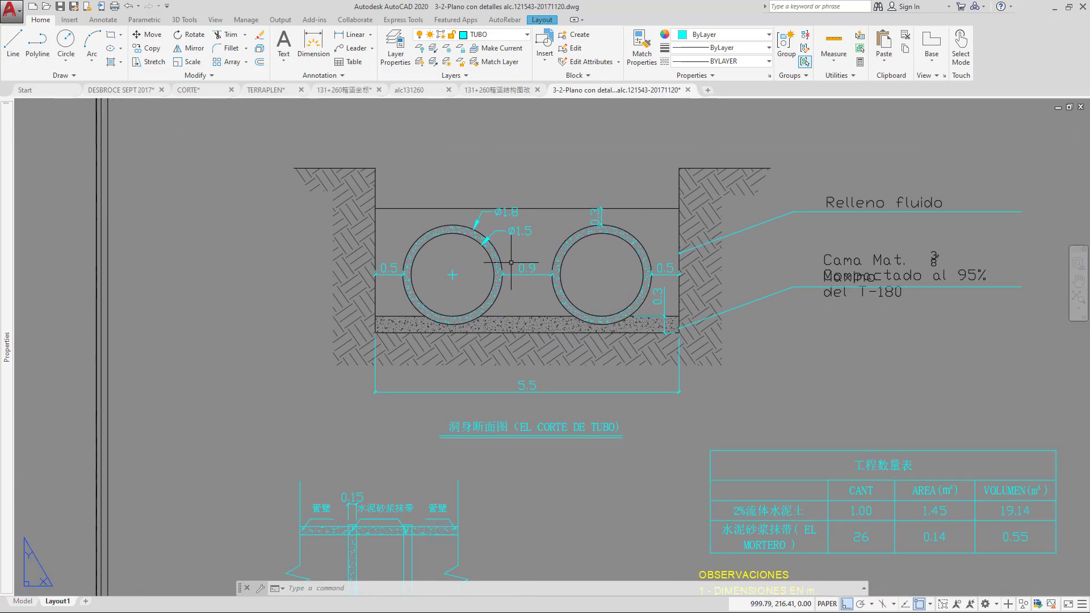
pyautogui.moveTo(484, 290); pyautogui.dragTo(553, 298)
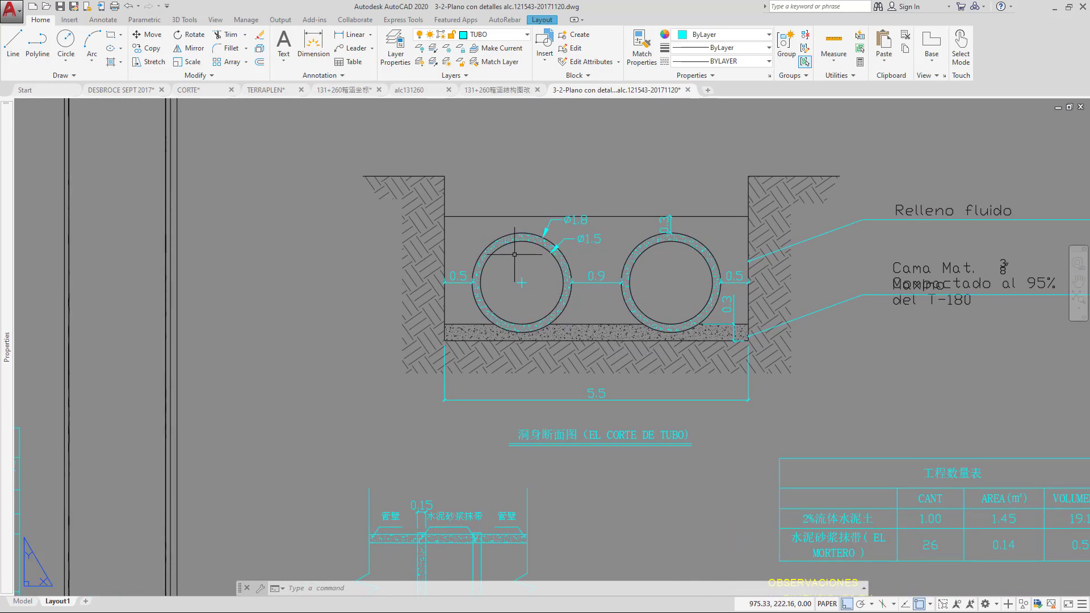
# Examine the mortar joint detail on the third sheet, along with its quantity table and observations.
pyautogui.scroll(-5, 514, 255)
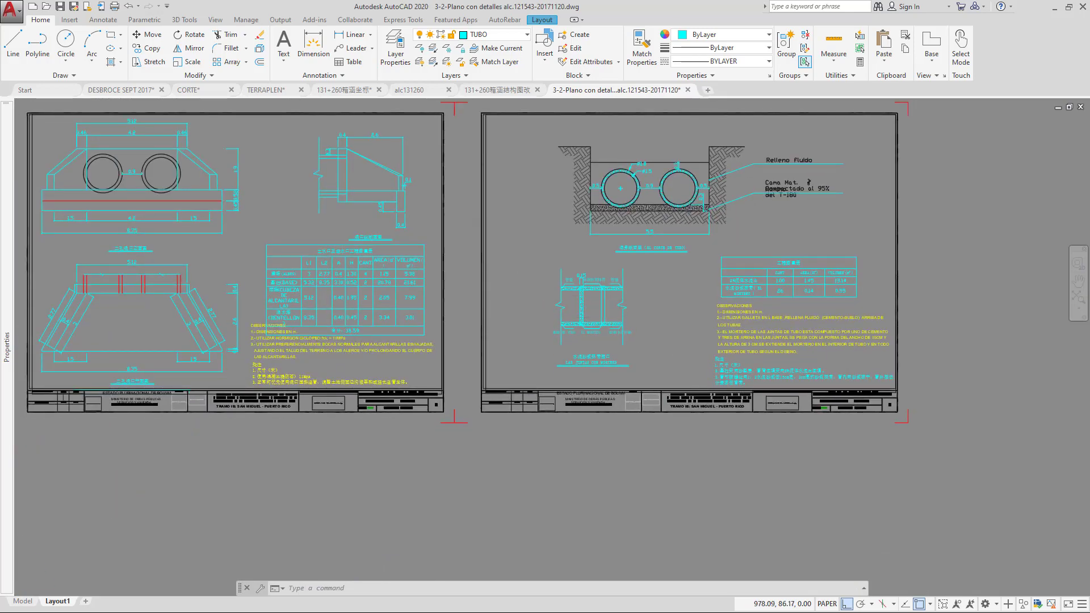
pyautogui.scroll(5, 698, 296)
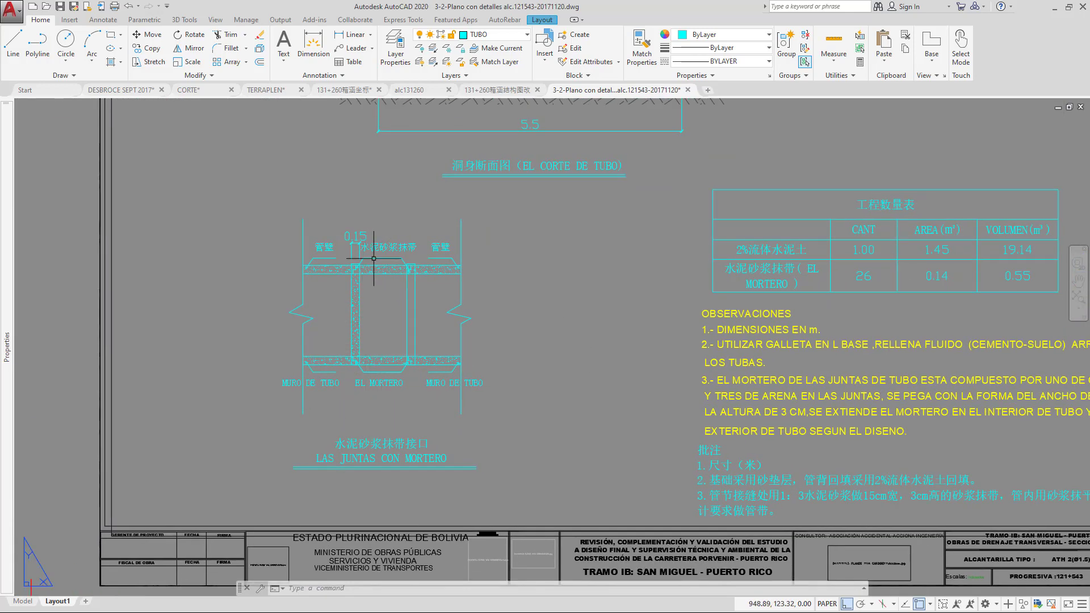
pyautogui.scroll(2, 373, 258)
pyautogui.moveTo(383, 417); pyautogui.dragTo(421, 325)
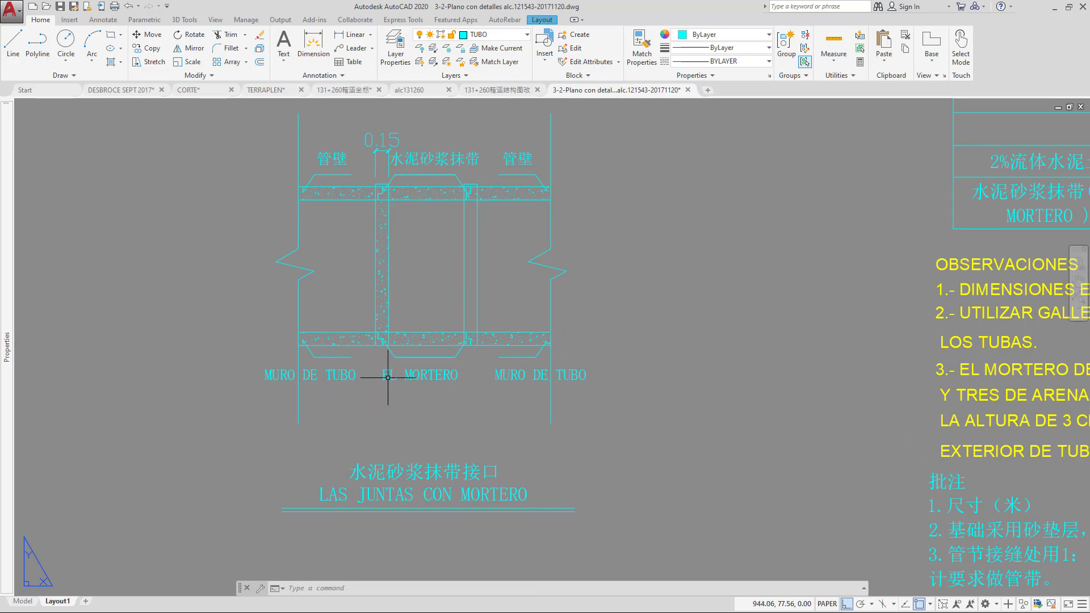
pyautogui.scroll(-2, 419, 221)
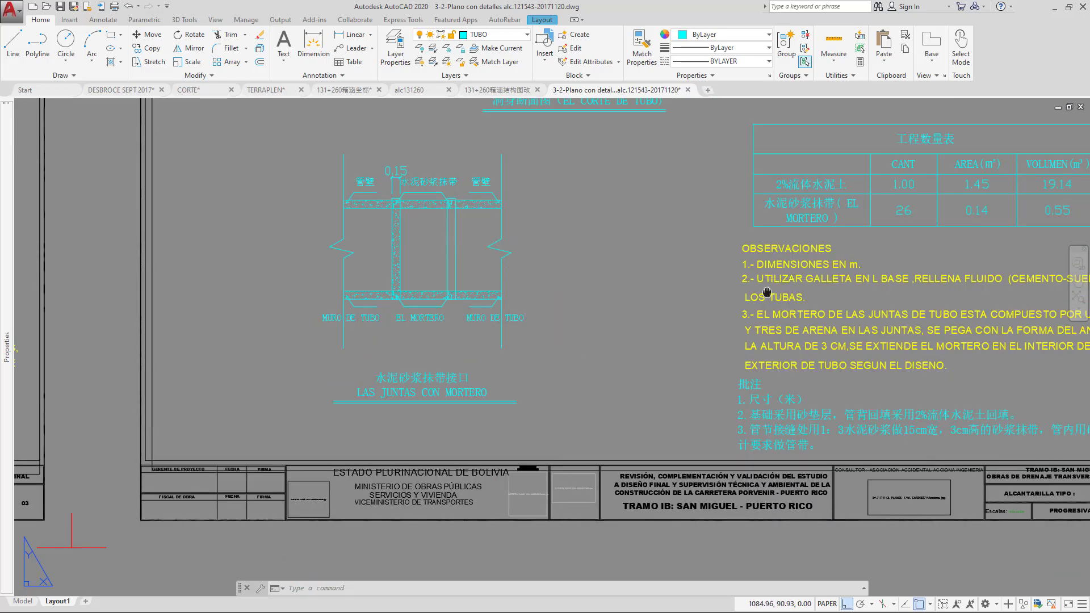
pyautogui.moveTo(766, 293); pyautogui.dragTo(607, 383)
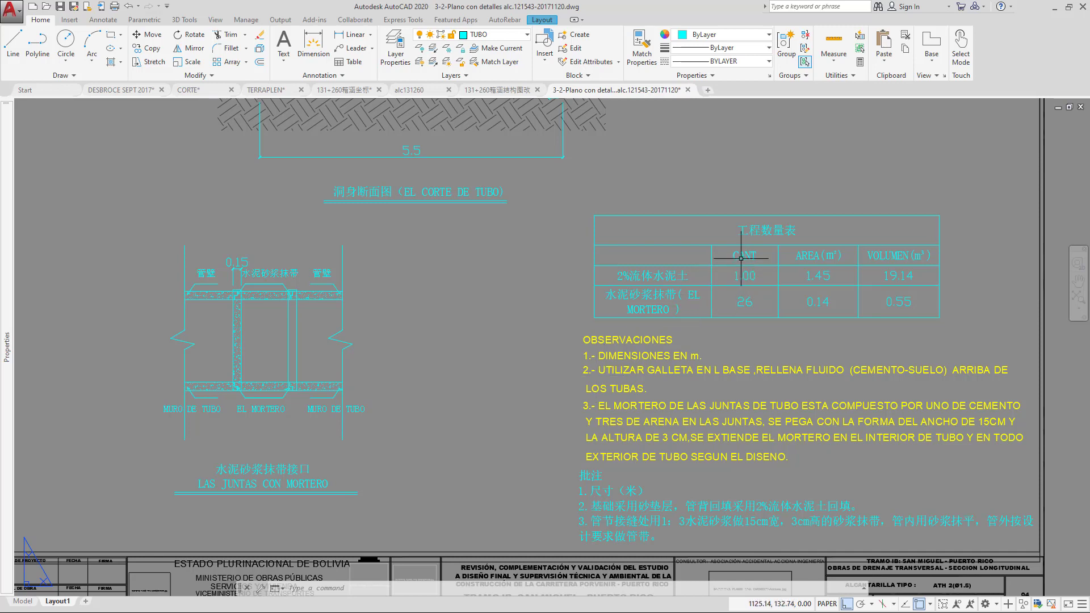
# Switch to the 131+260 culvert coordinates drawing and locate the culvert along the road axis in model space.
pyautogui.click(344, 90)
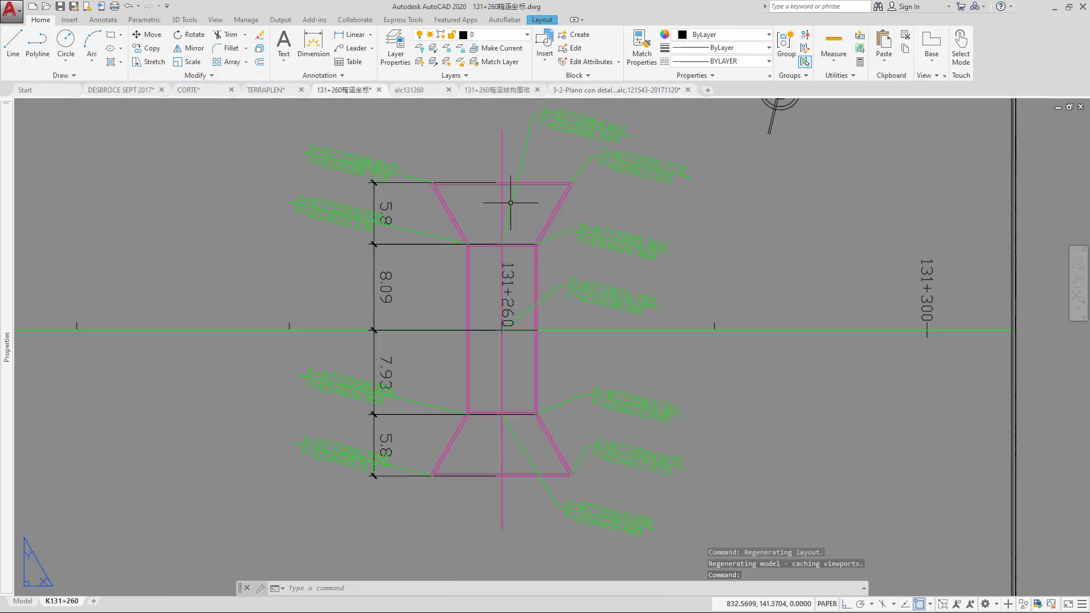
pyautogui.scroll(-2, 504, 213)
pyautogui.moveTo(495, 229); pyautogui.dragTo(477, 293)
pyautogui.scroll(-2, 509, 268)
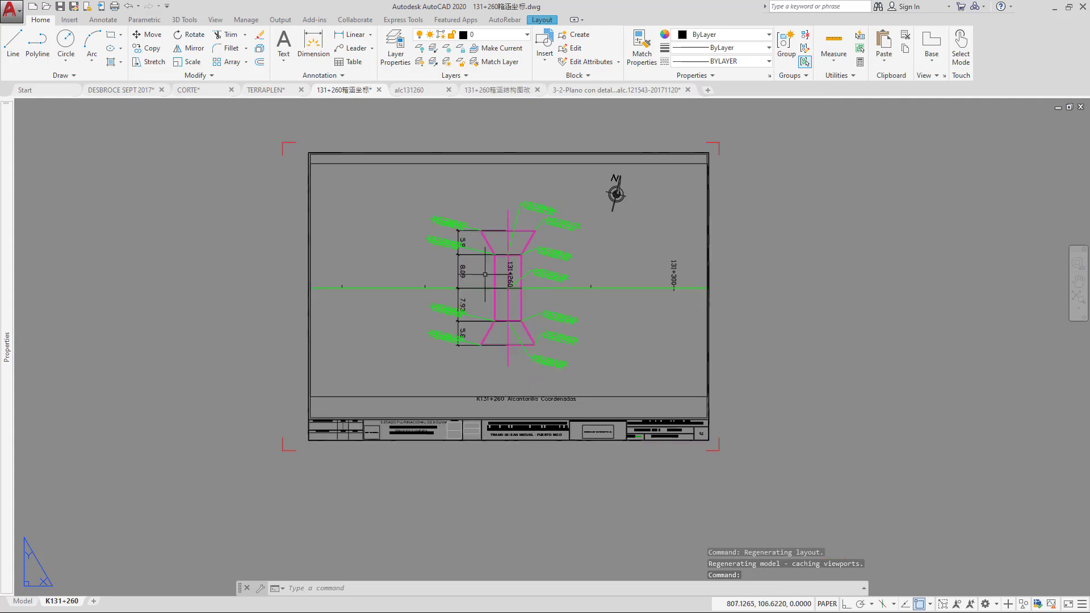
pyautogui.click(23, 601)
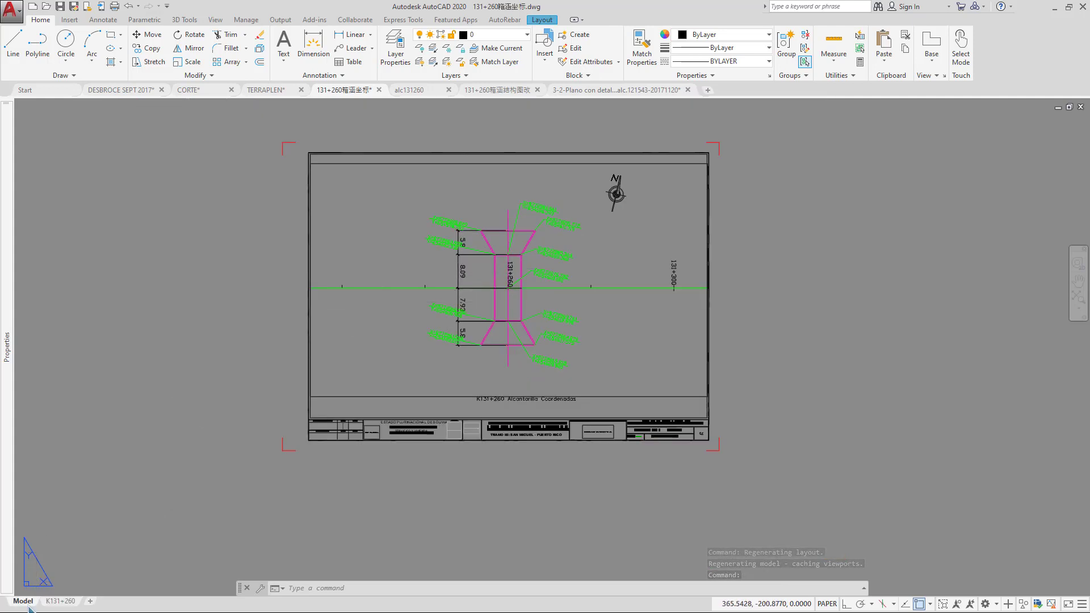
pyautogui.scroll(-5, 565, 307)
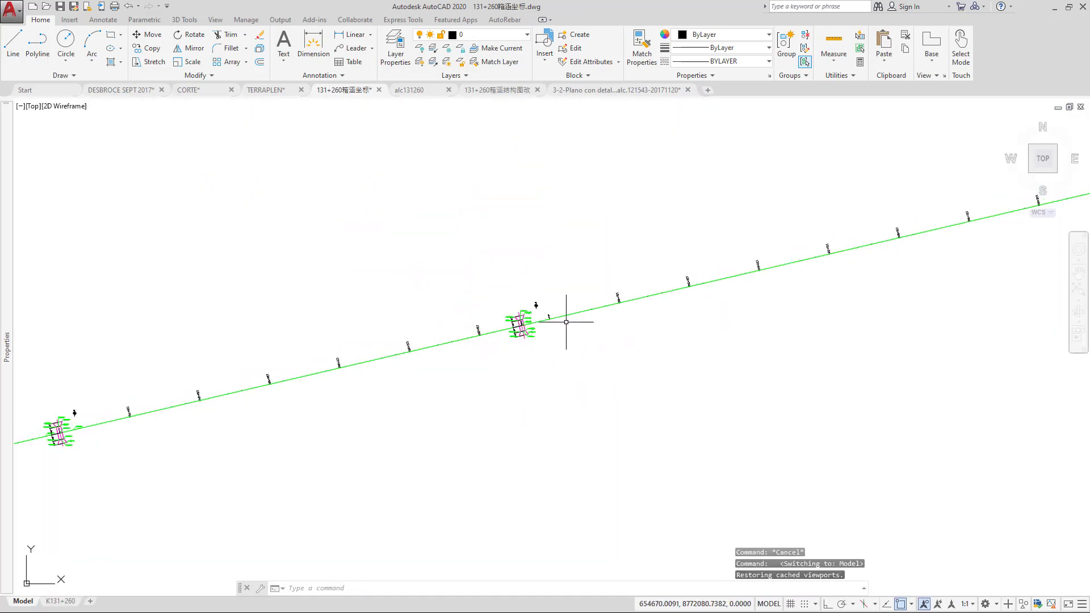
pyautogui.scroll(5, 584, 316)
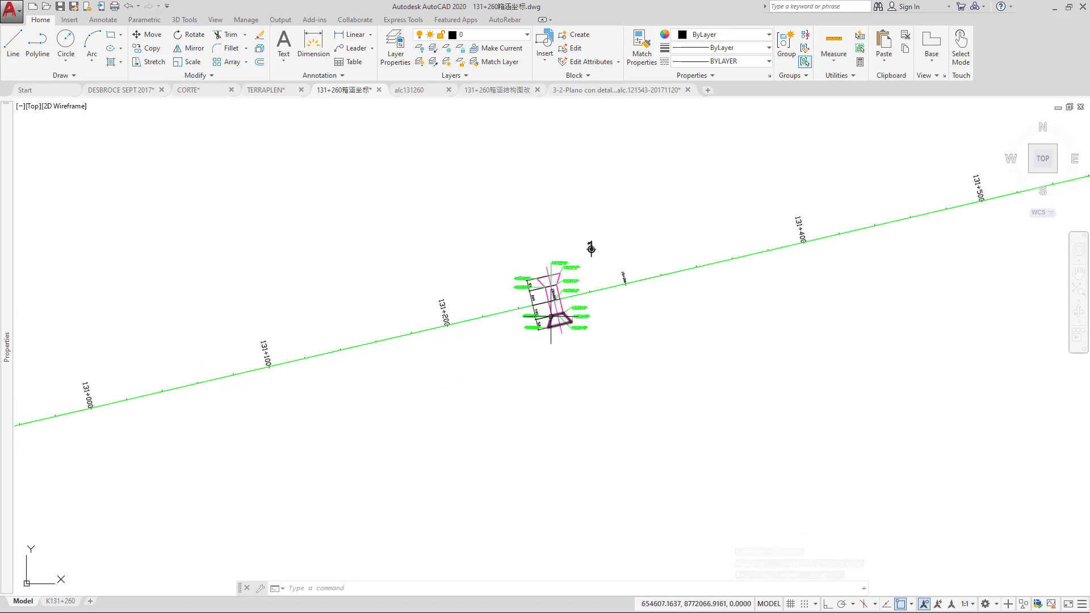
pyautogui.scroll(3, 543, 312)
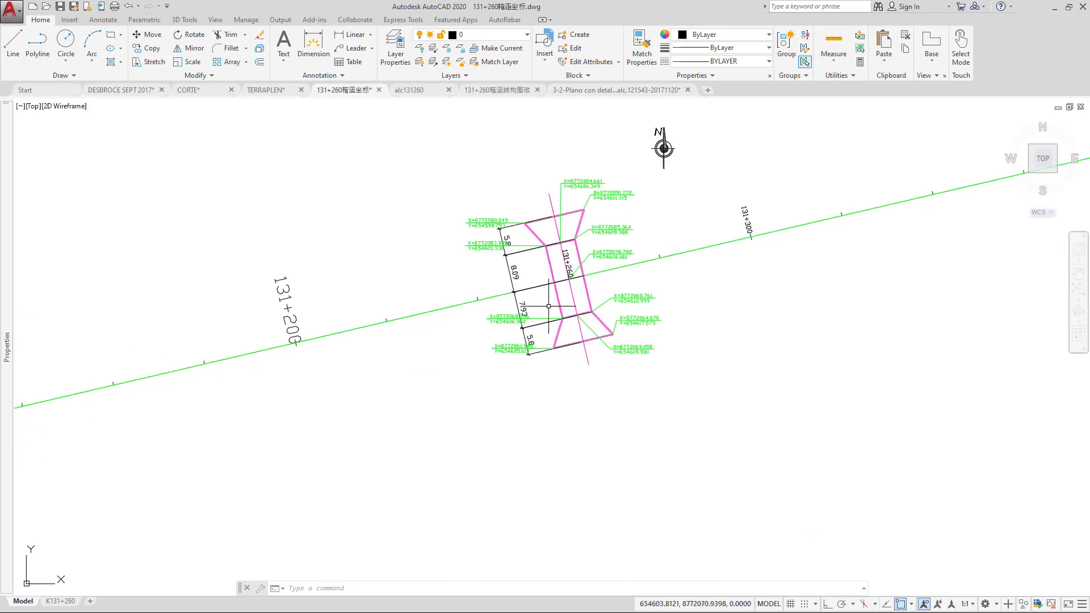
pyautogui.scroll(2, 573, 262)
pyautogui.scroll(4, 562, 187)
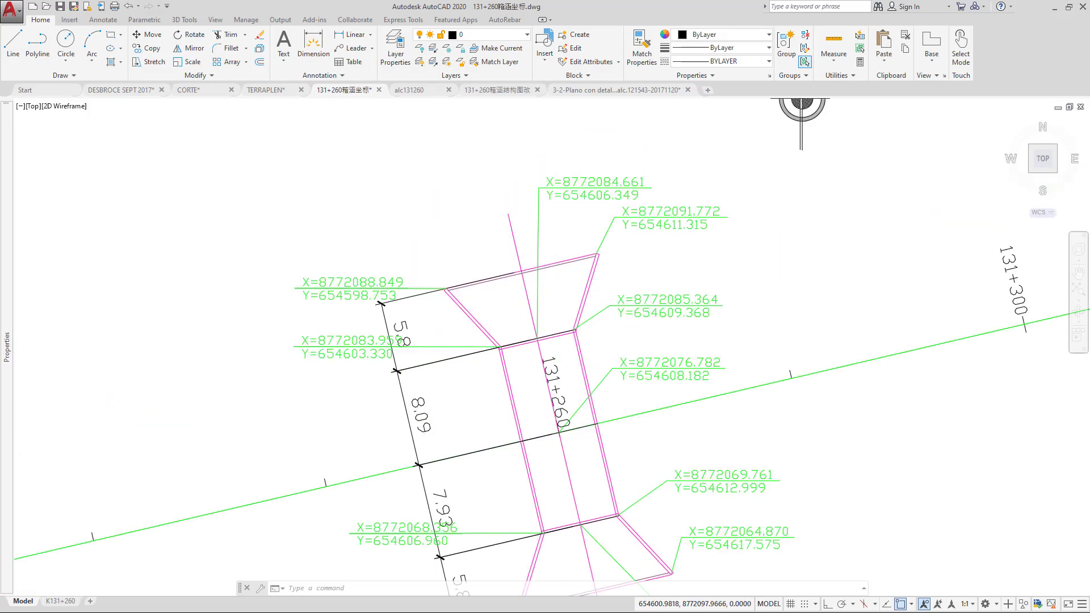
# Examine the stakeout coordinates at the corners and axis of the 131+260 culvert, and its segment length dimensions.
pyautogui.scroll(-4, 621, 245)
pyautogui.moveTo(723, 417)
pyautogui.mouseDown()
pyautogui.moveTo(565, 313)
pyautogui.moveTo(617, 230)
pyautogui.mouseUp()
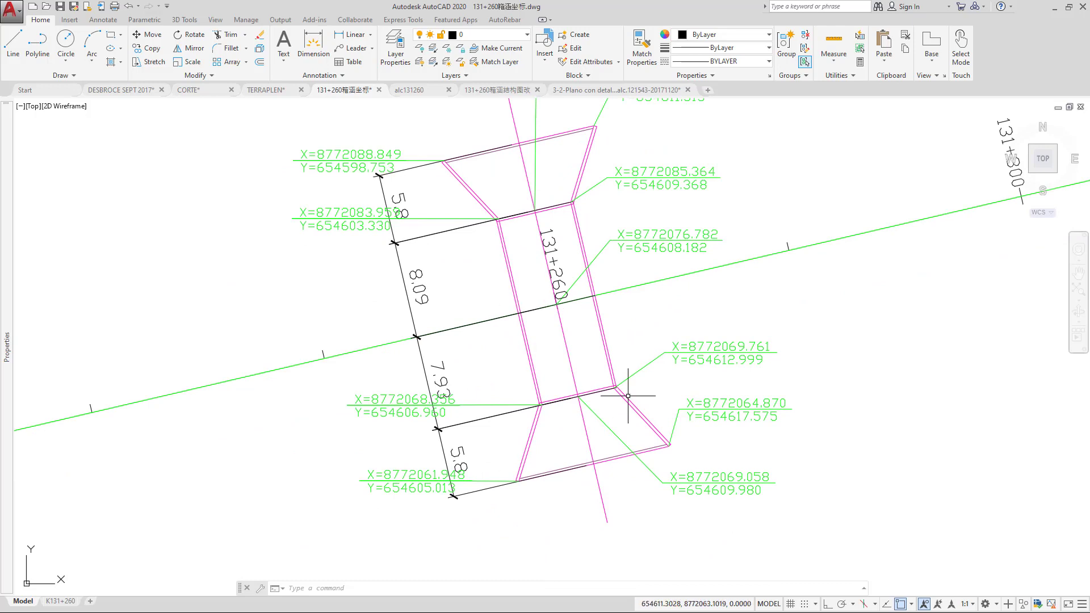
pyautogui.moveTo(632, 403)
pyautogui.mouseDown()
pyautogui.moveTo(640, 451)
pyautogui.moveTo(626, 401)
pyautogui.mouseUp()
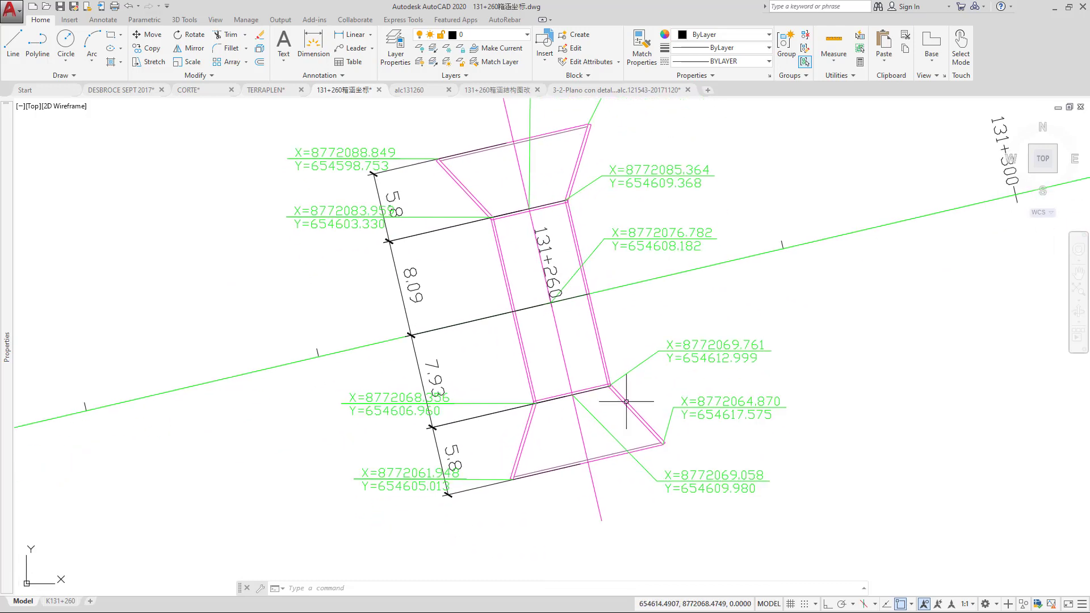
pyautogui.moveTo(522, 386); pyautogui.dragTo(382, 419)
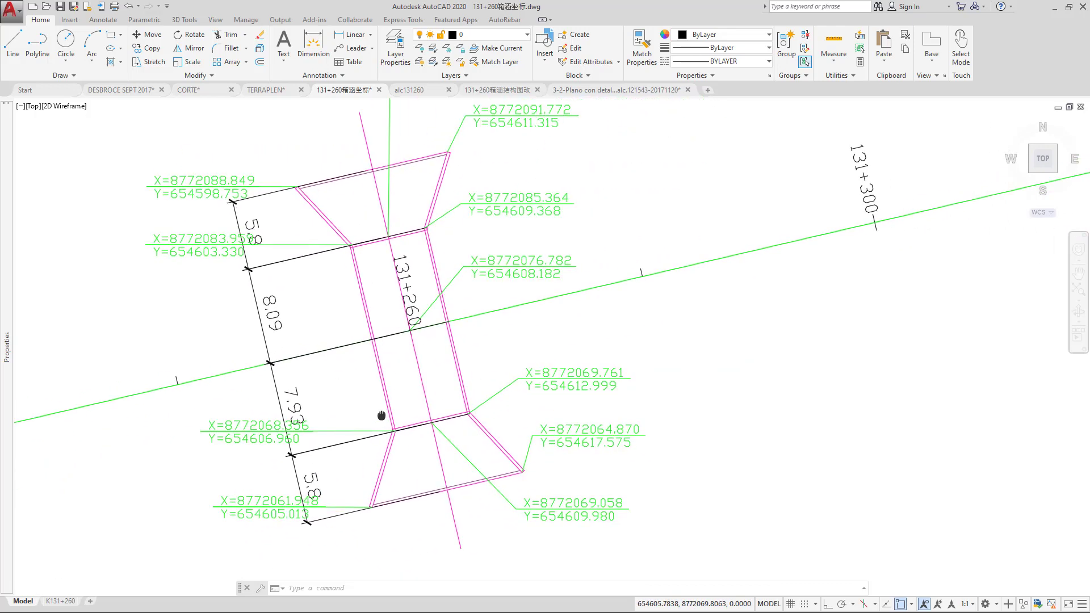
pyautogui.moveTo(476, 338); pyautogui.dragTo(568, 372)
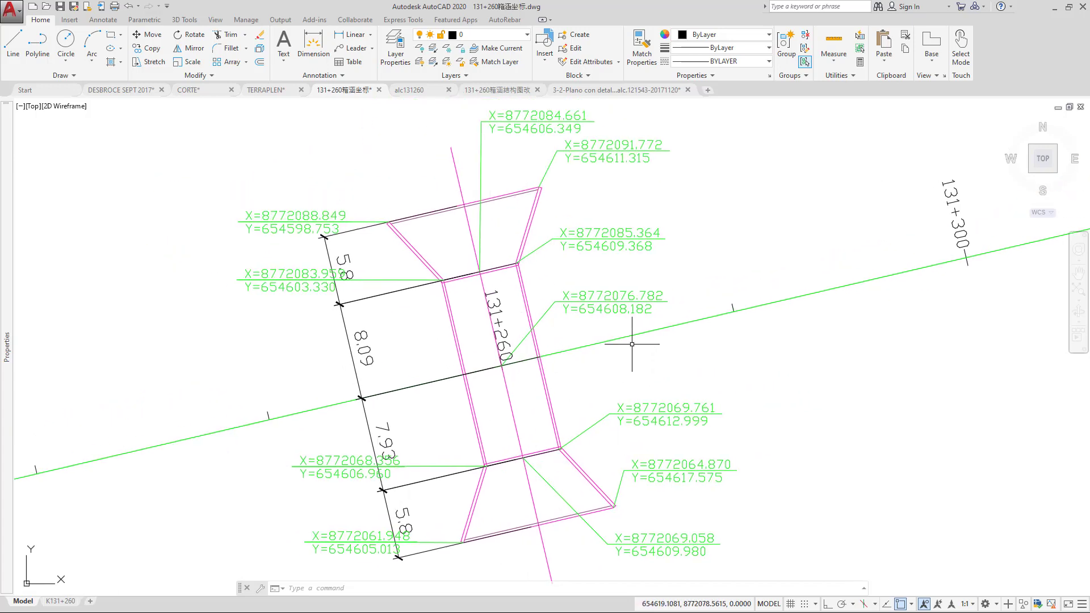
pyautogui.moveTo(525, 347); pyautogui.dragTo(610, 323)
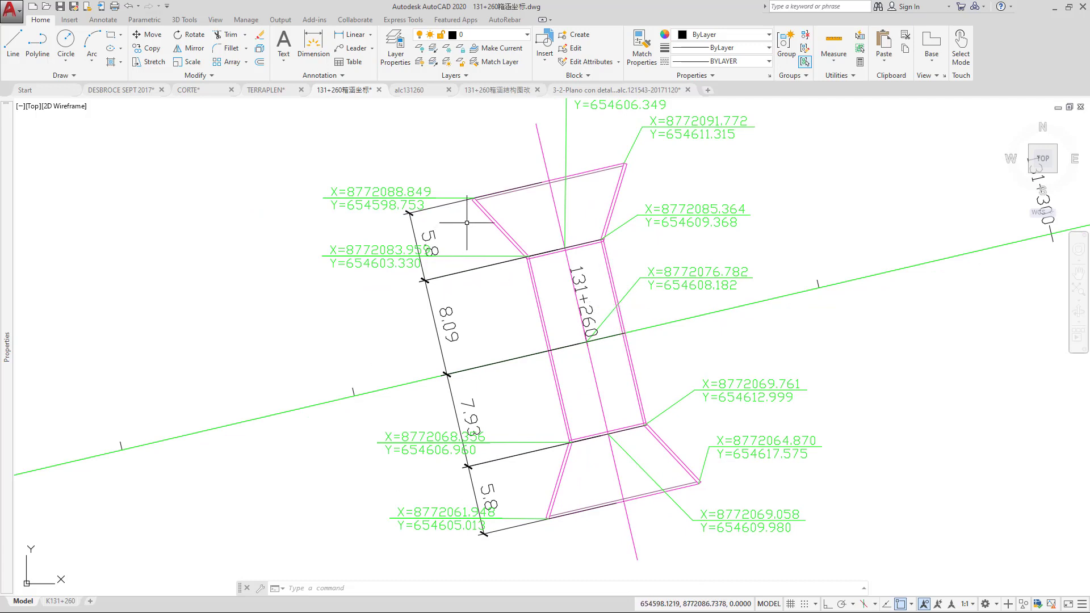
pyautogui.moveTo(467, 214); pyautogui.dragTo(521, 252)
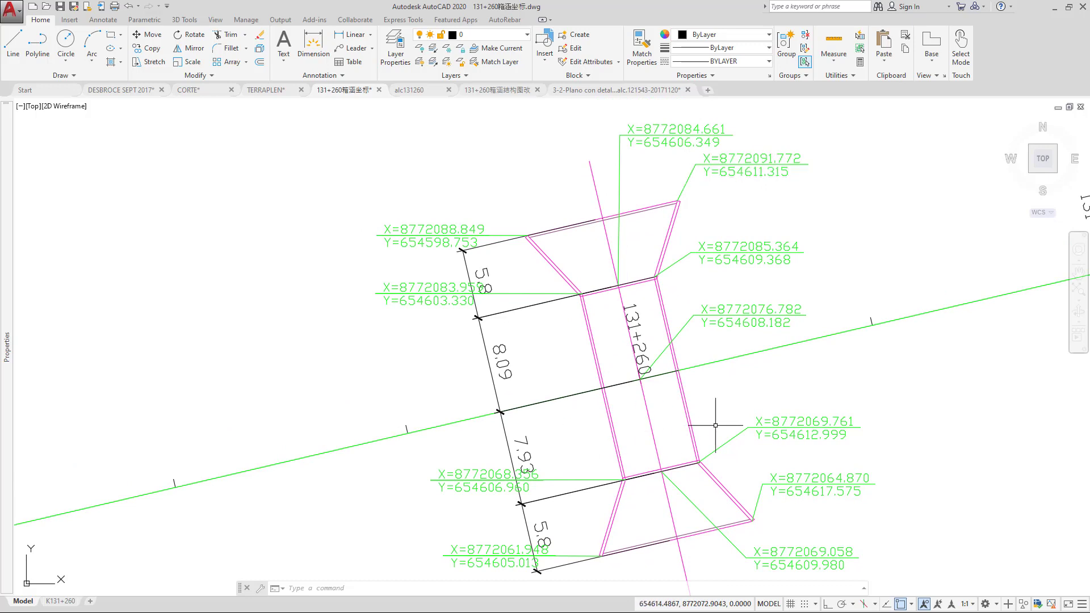
pyautogui.moveTo(715, 426); pyautogui.dragTo(687, 392)
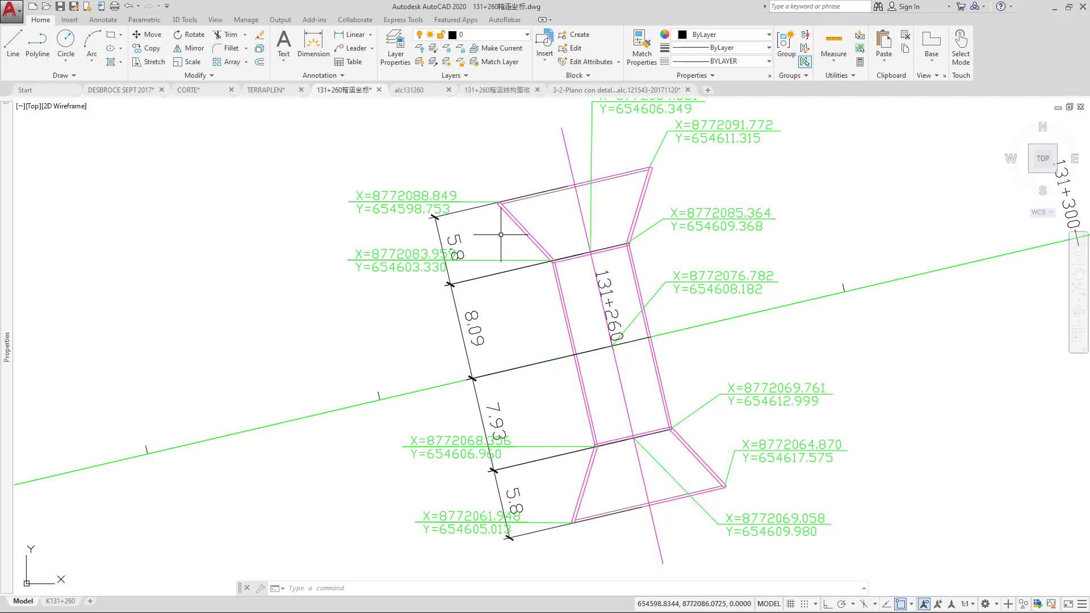
pyautogui.moveTo(590, 292)
pyautogui.mouseDown()
pyautogui.moveTo(501, 271)
pyautogui.moveTo(484, 296)
pyautogui.mouseUp()
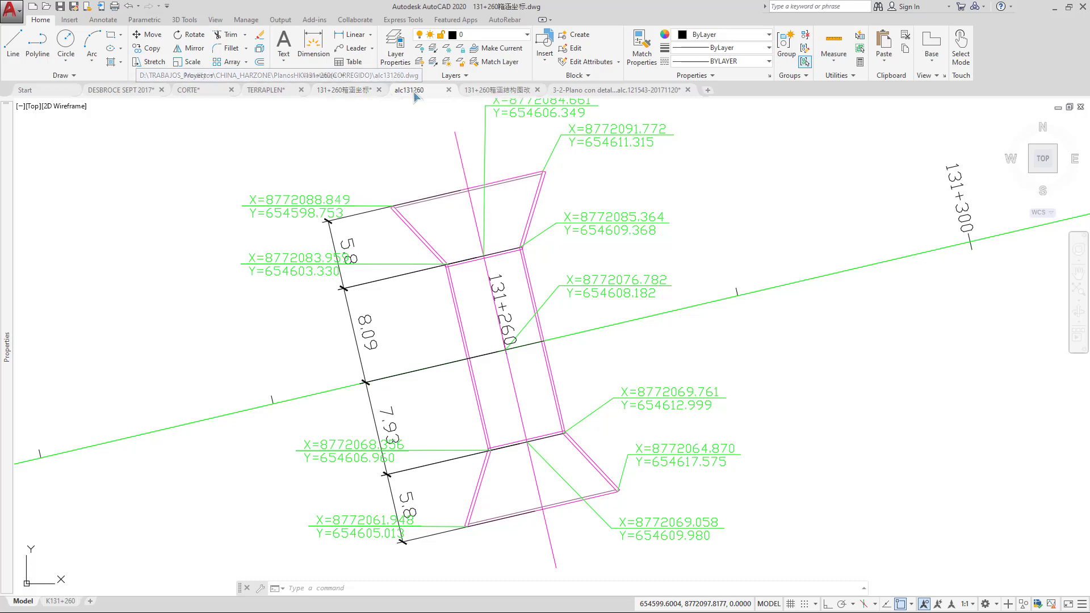
# Switch to the alc131260 drawing and examine the culvert's longitudinal section, with its slope, inlet and outlet elevations and lengths.
pyautogui.click(414, 91)
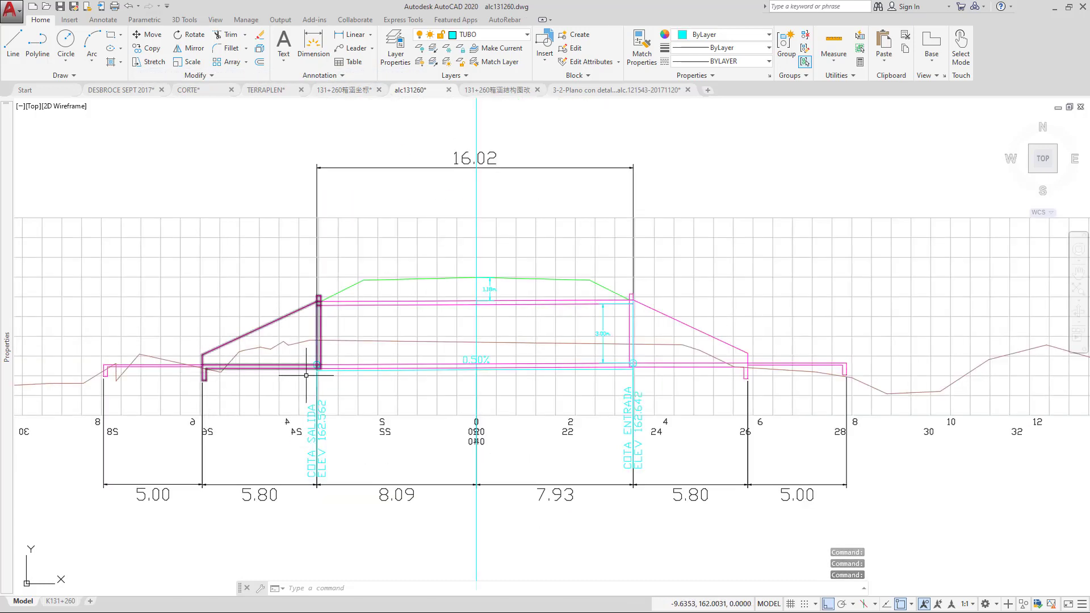
pyautogui.moveTo(732, 422); pyautogui.dragTo(626, 375)
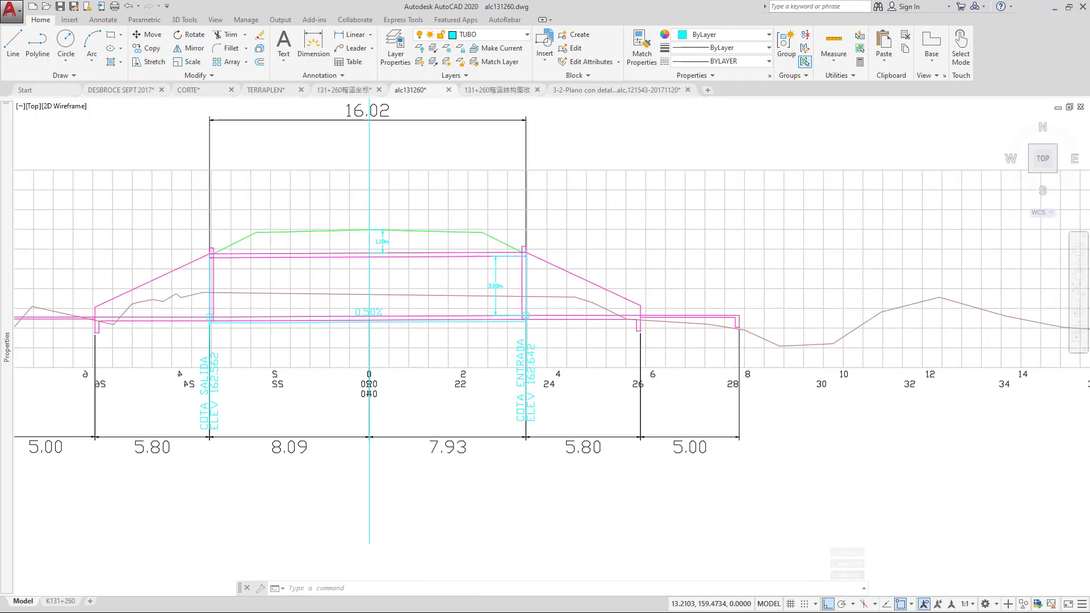
pyautogui.scroll(-2, 626, 375)
pyautogui.scroll(4, 449, 335)
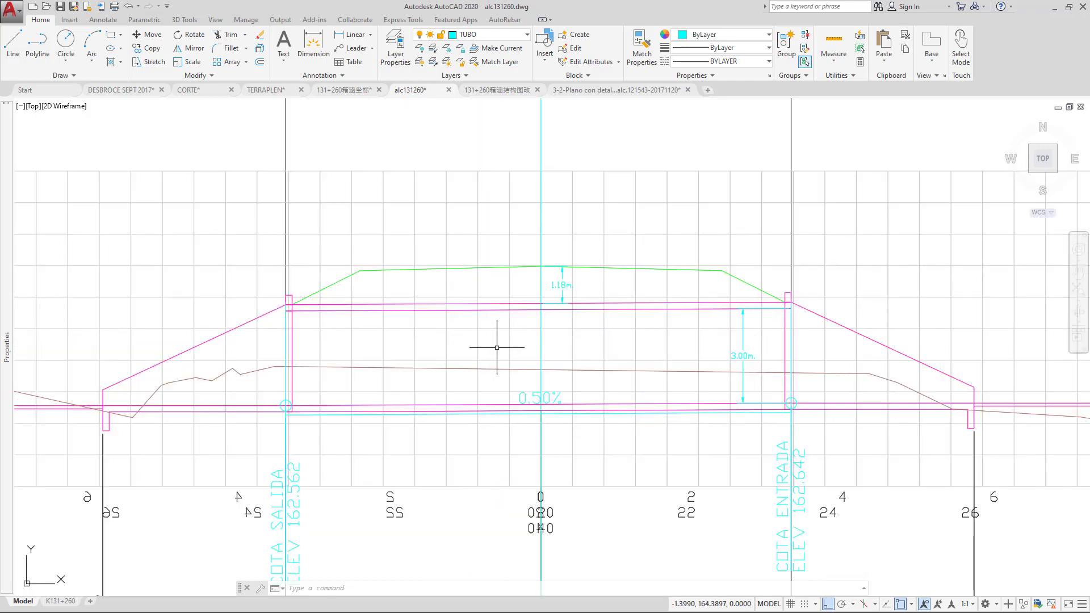
pyautogui.scroll(-2, 530, 357)
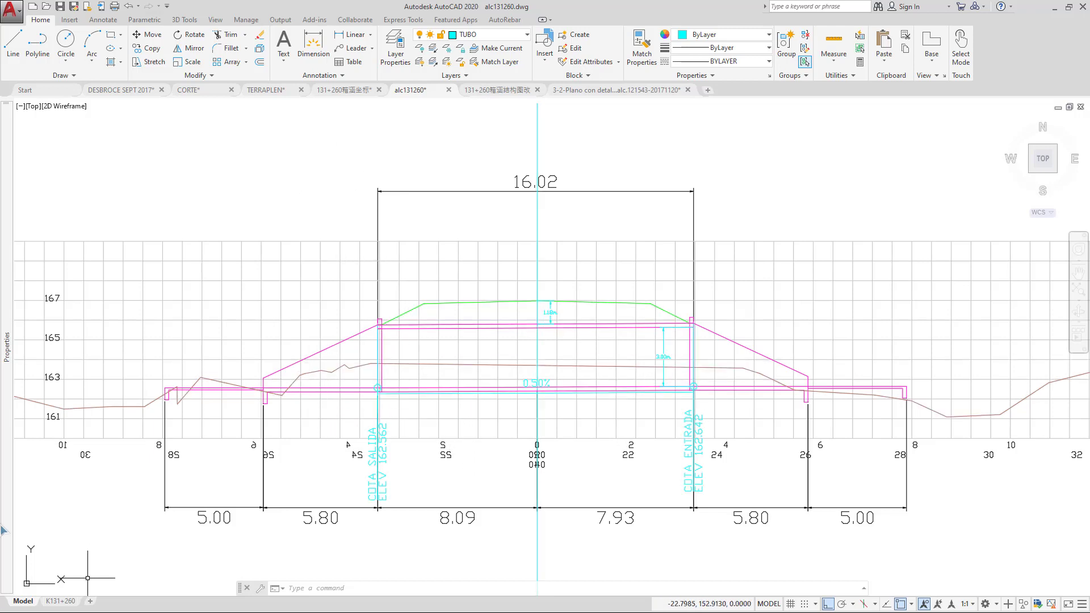
# Switch to the 131+260 box culvert structural drawing and examine the first sheet's plan, front and section views and concrete volume tables.
pyautogui.hotkey('ctrl', '1')
pyautogui.hotkey('ctrl', '1')
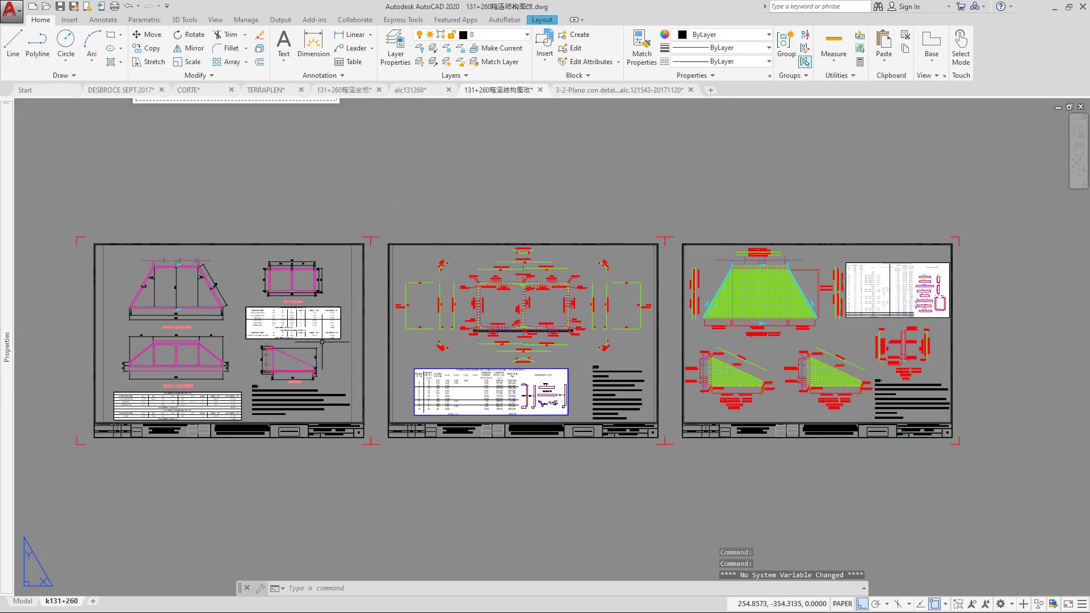
pyautogui.moveTo(418, 308); pyautogui.dragTo(631, 273)
pyautogui.scroll(4, 453, 262)
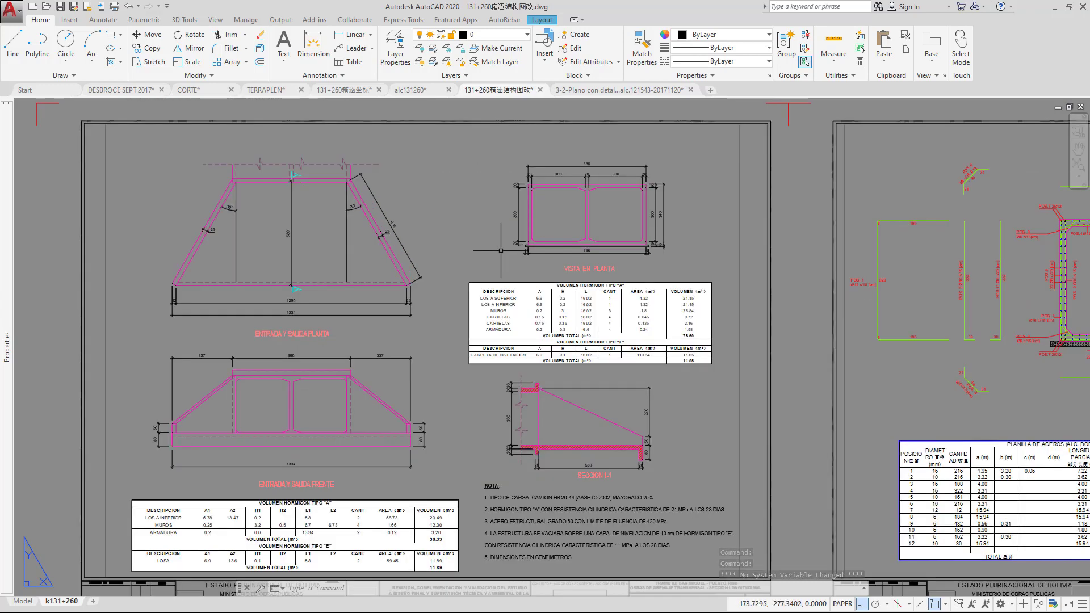
pyautogui.moveTo(448, 283); pyautogui.dragTo(535, 302)
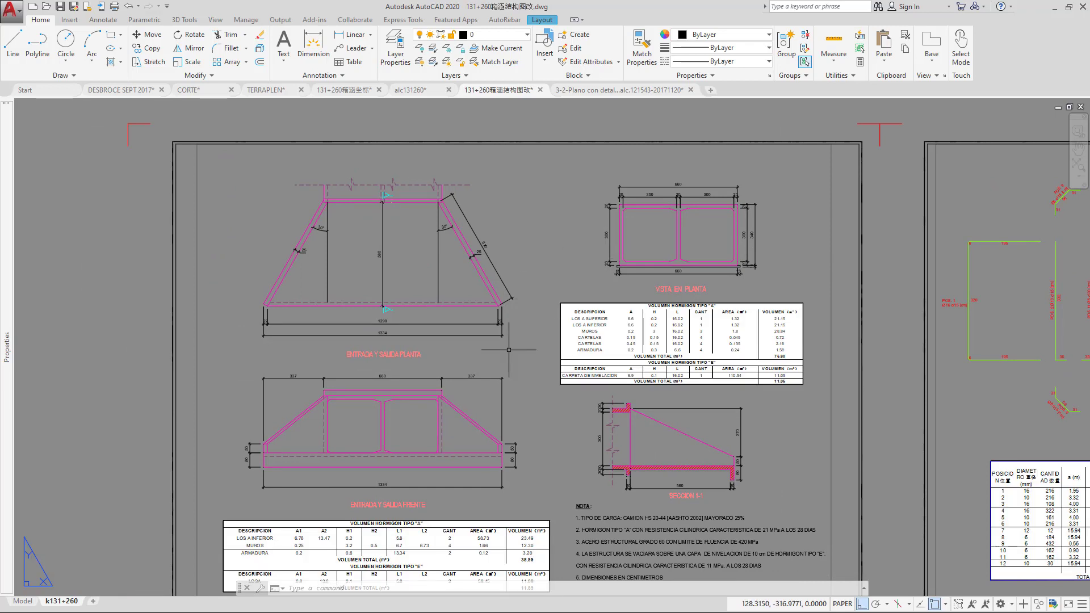
pyautogui.moveTo(509, 350); pyautogui.dragTo(423, 290)
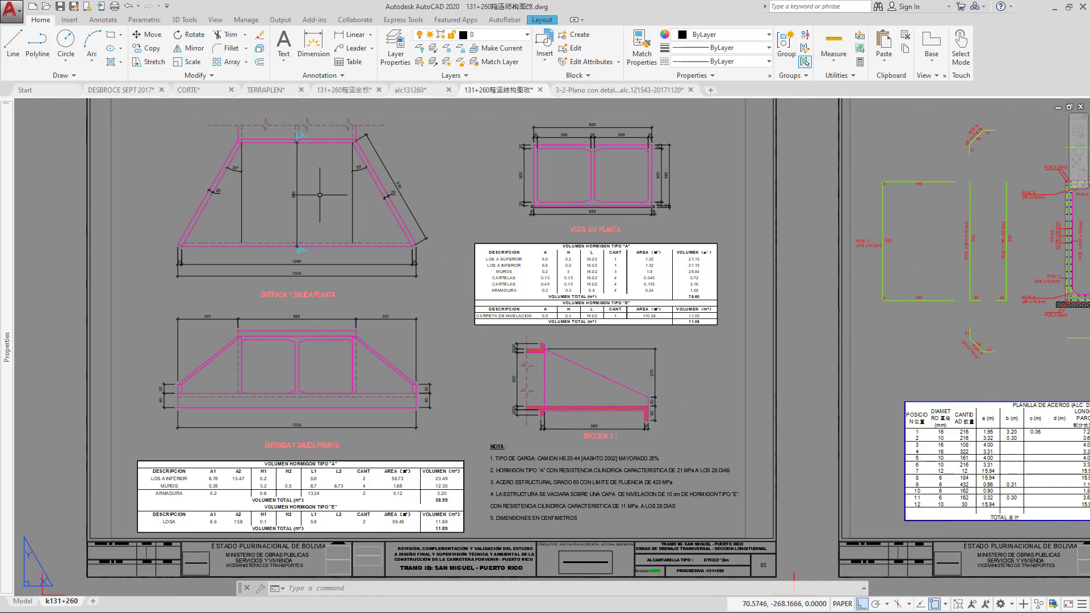
pyautogui.scroll(5, 244, 162)
pyautogui.scroll(-5, 273, 173)
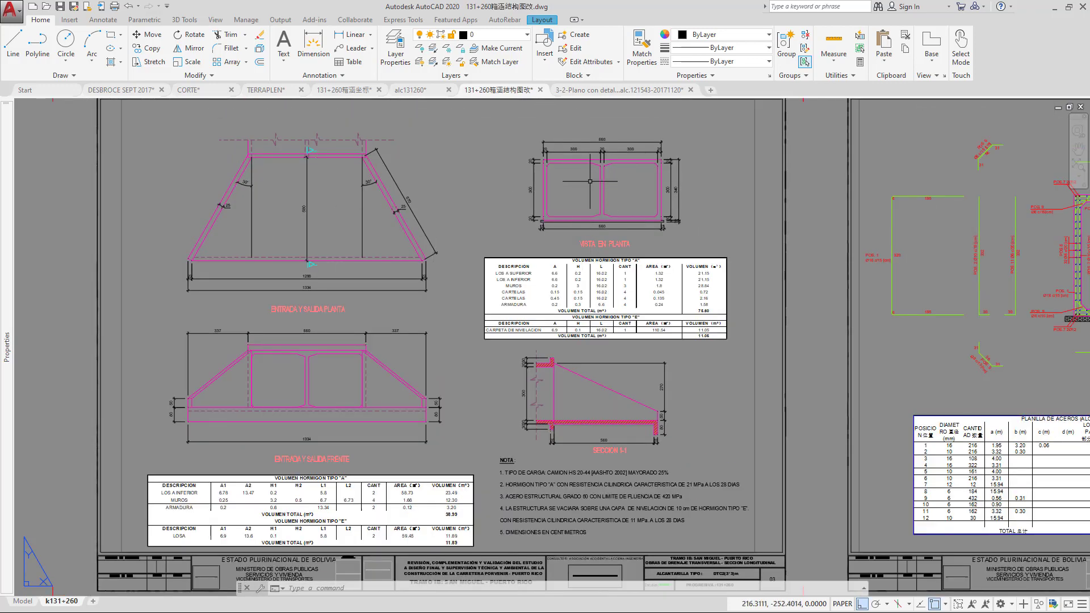
pyautogui.moveTo(533, 184); pyautogui.dragTo(323, 188)
pyautogui.moveTo(192, 401); pyautogui.dragTo(314, 348)
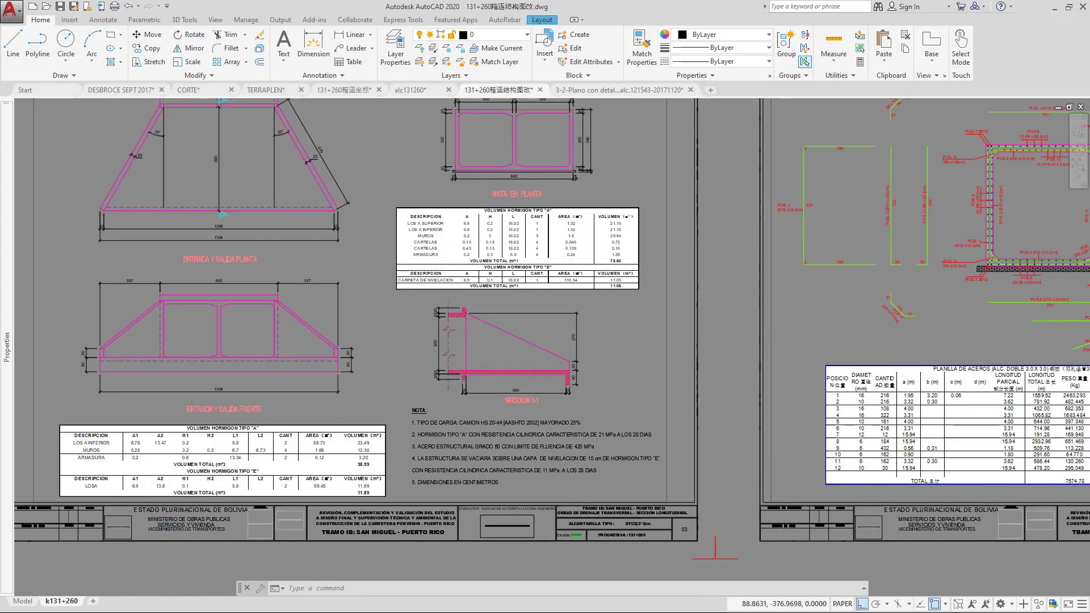
# Examine the double box culvert's reinforcement cross-section on the second sheet, including the bottom slab bars and the levelling layer.
pyautogui.scroll(-5, 435, 282)
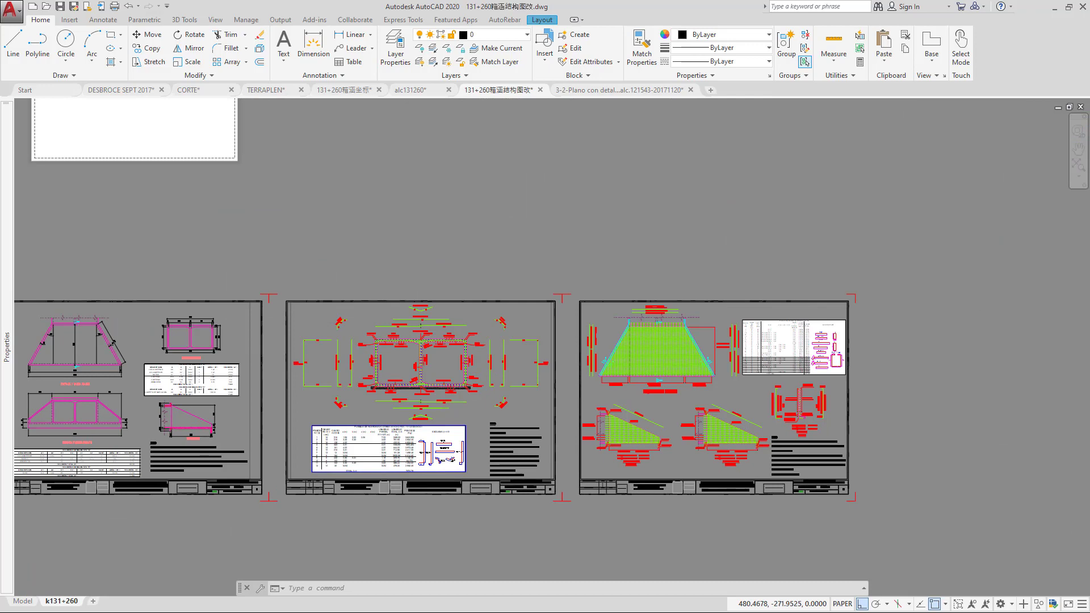
pyautogui.scroll(5, 383, 383)
pyautogui.scroll(2, 497, 339)
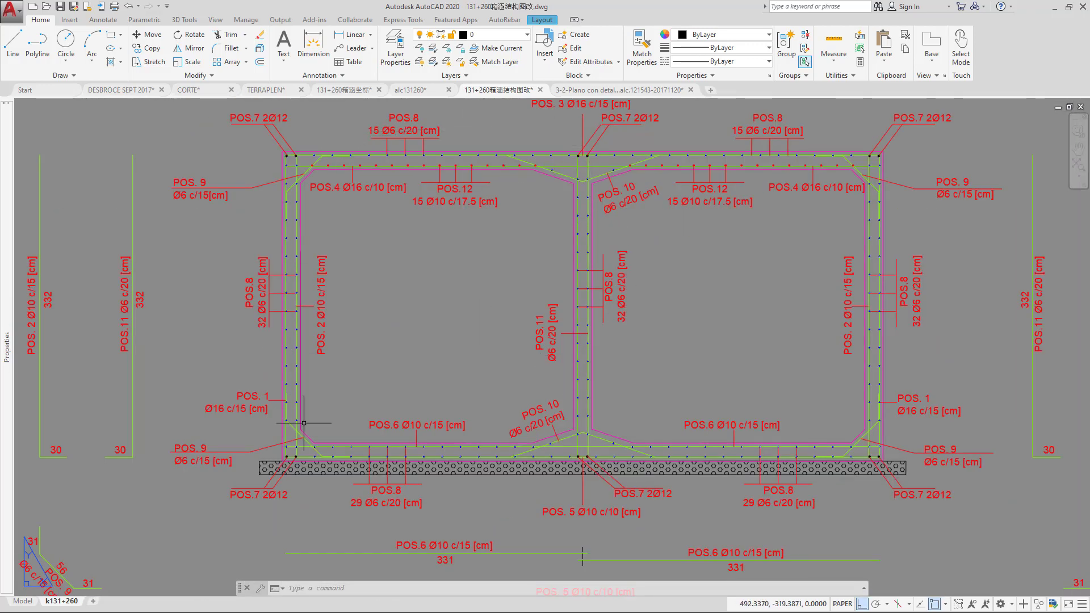
pyautogui.scroll(4, 323, 486)
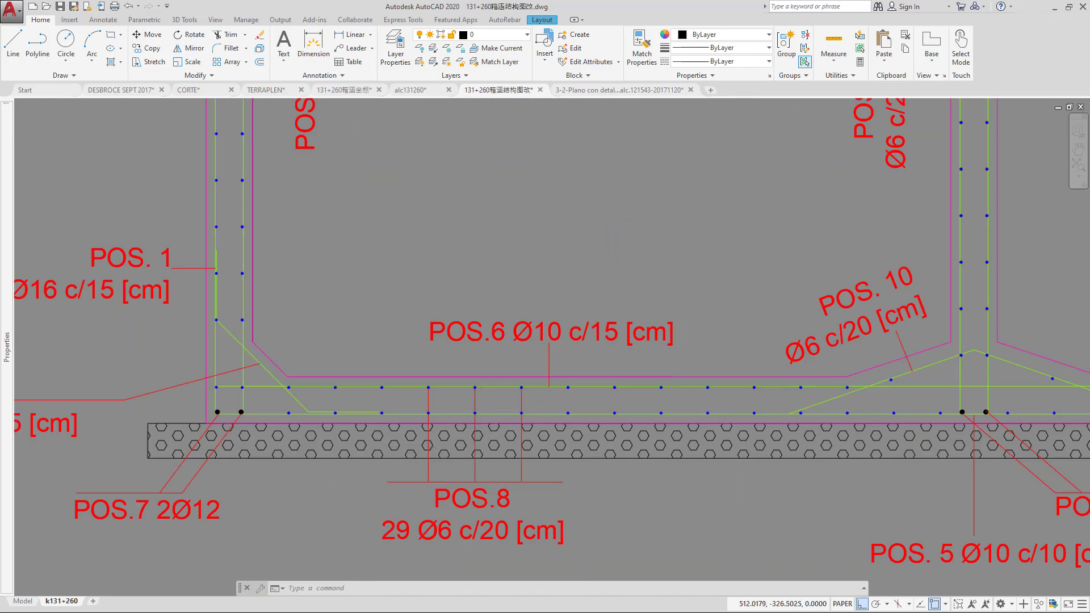
pyautogui.scroll(-6, 475, 415)
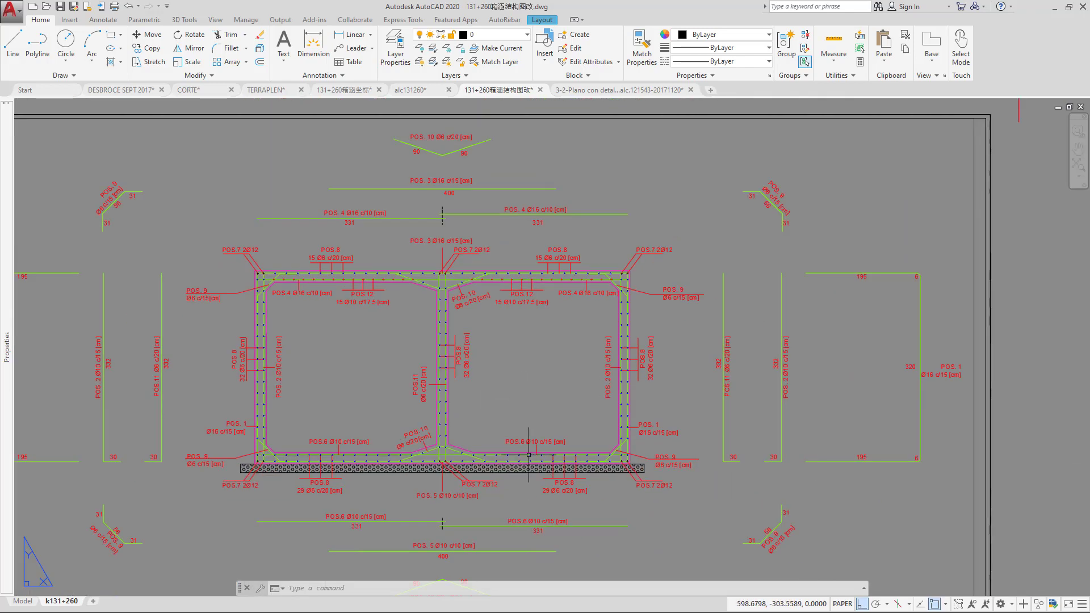
# Examine the bar bending shapes beside the cross-section for POS. 1, POS. 2 and POS. 11, with their diameters, spacings and lengths.
pyautogui.moveTo(260, 372); pyautogui.dragTo(570, 374)
pyautogui.scroll(8, 409, 383)
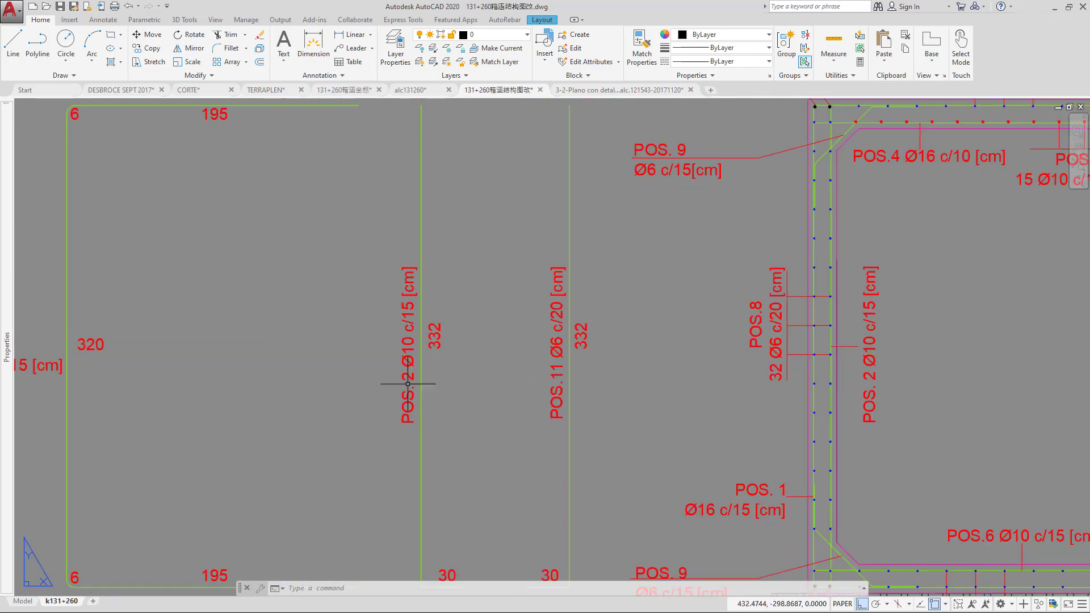
pyautogui.scroll(-6, 445, 385)
pyautogui.scroll(4, 344, 399)
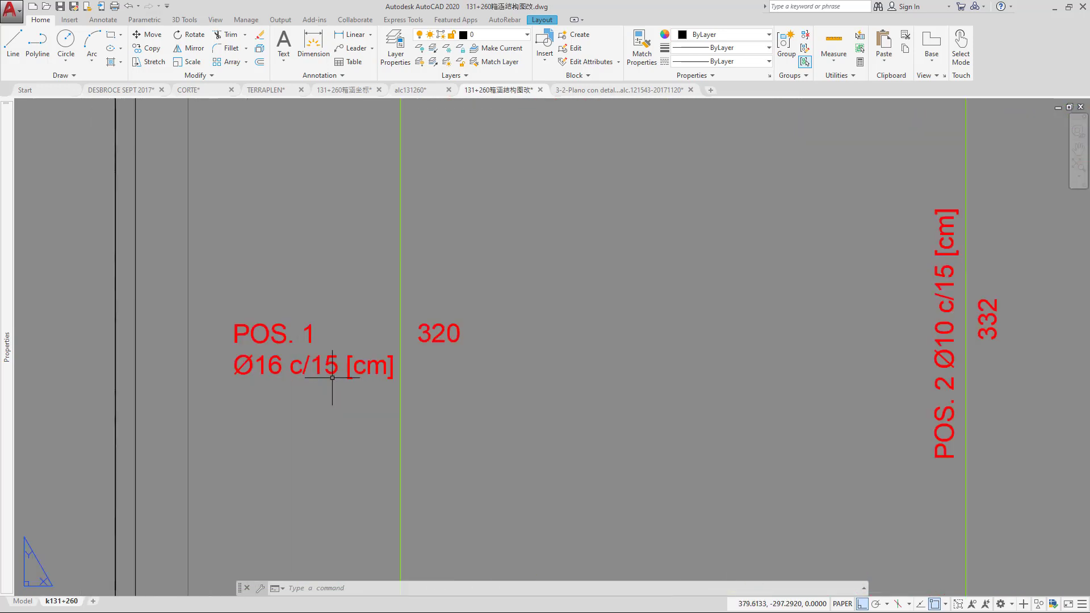
pyautogui.scroll(-4, 371, 370)
pyautogui.scroll(6, 372, 370)
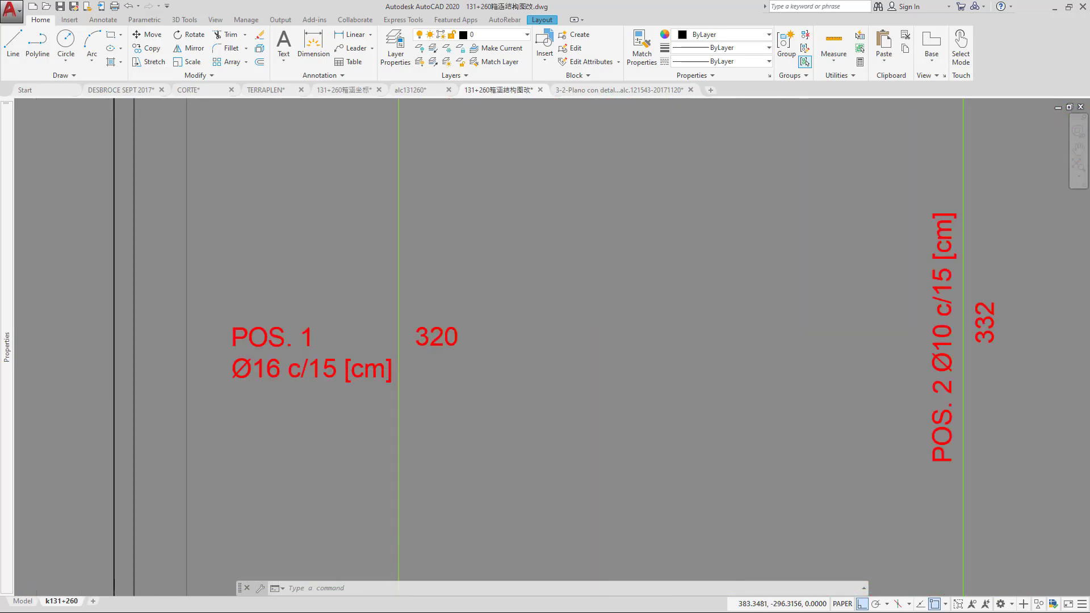
pyautogui.scroll(-7, 399, 340)
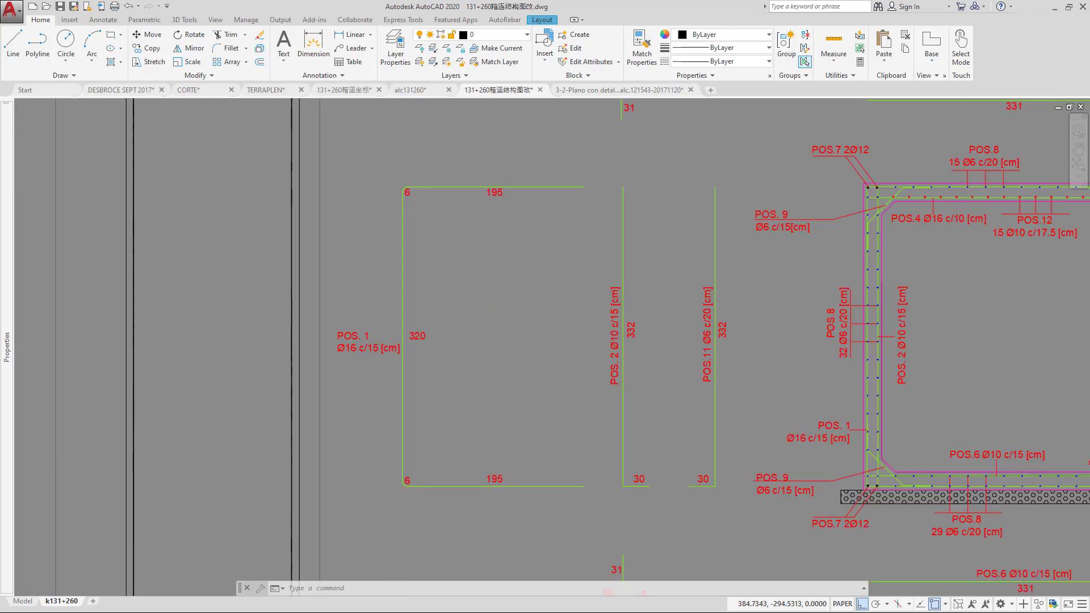
# Examine the top slab and wall reinforcement callouts in the box culvert's cross-section, including the corner and haunch bars.
pyautogui.scroll(7, 585, 287)
pyautogui.scroll(-2, 567, 282)
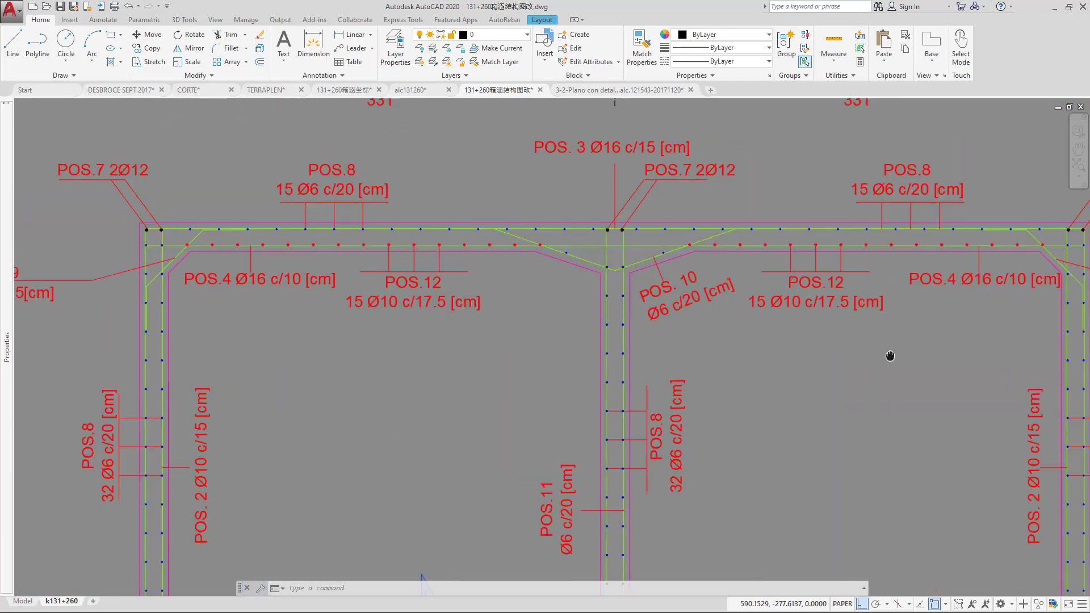
pyautogui.scroll(2, 592, 305)
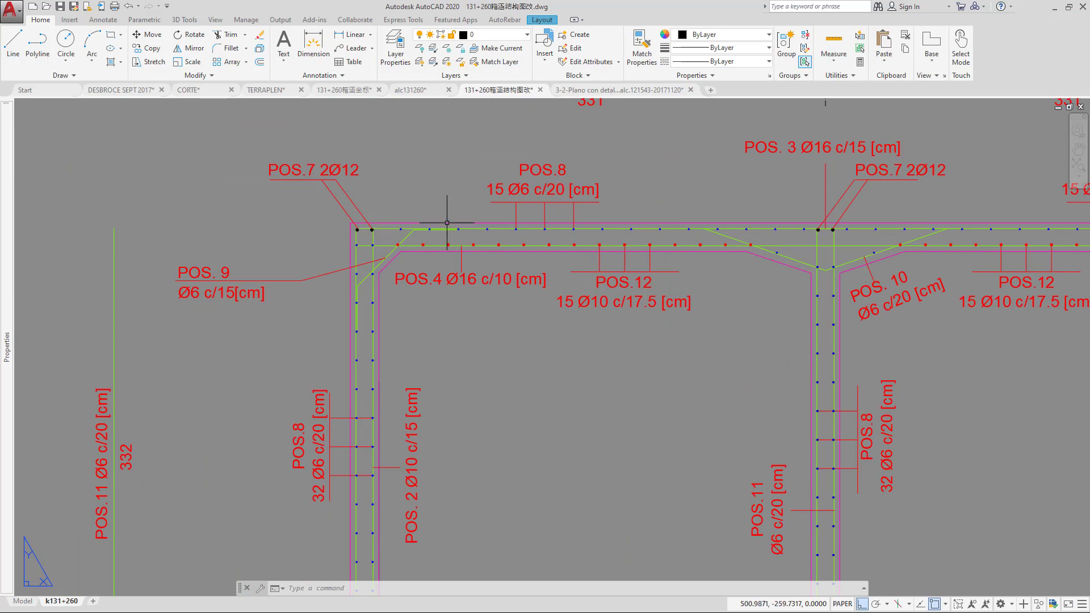
pyautogui.scroll(-2, 437, 226)
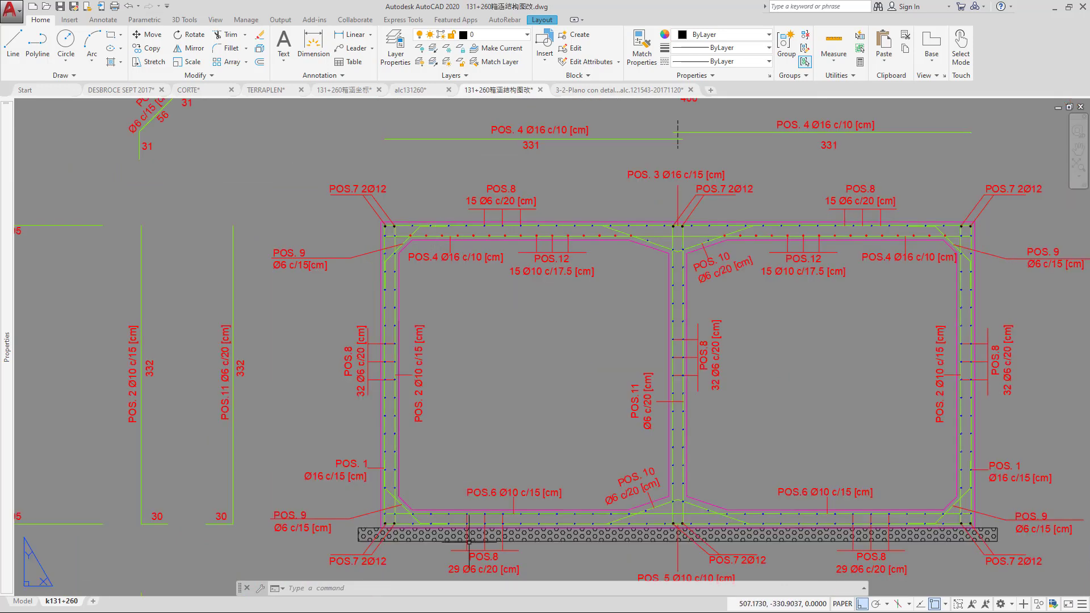
# Examine the PLANILLA DE ACEROS (ALC. DOBLE 3.0 X 3.0) steel schedule and its bar shape diagrams on sheet 04.
pyautogui.scroll(-5, 437, 280)
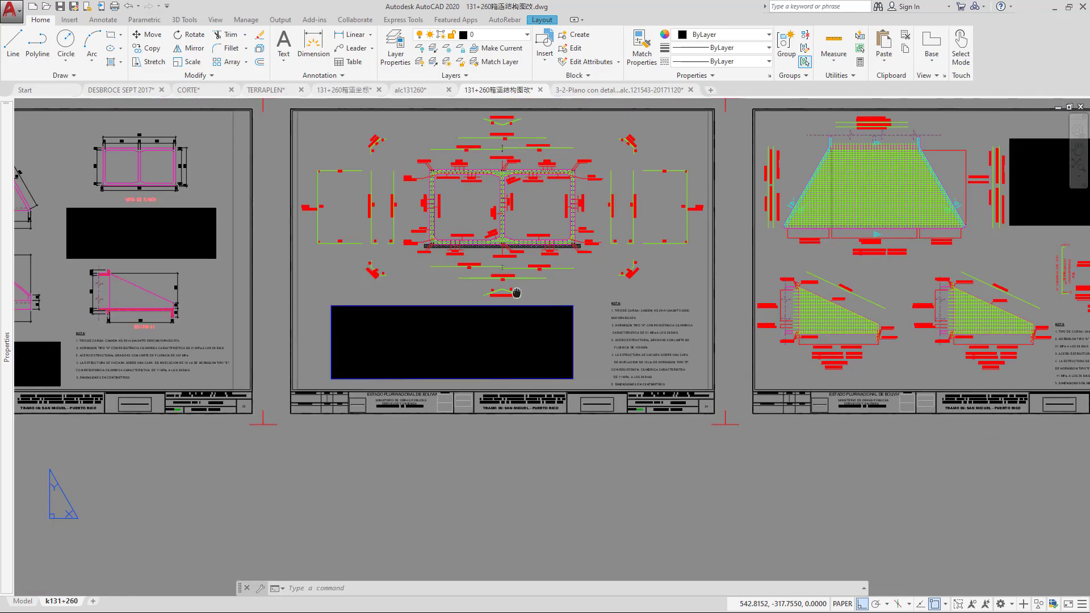
pyautogui.moveTo(516, 293); pyautogui.dragTo(511, 275)
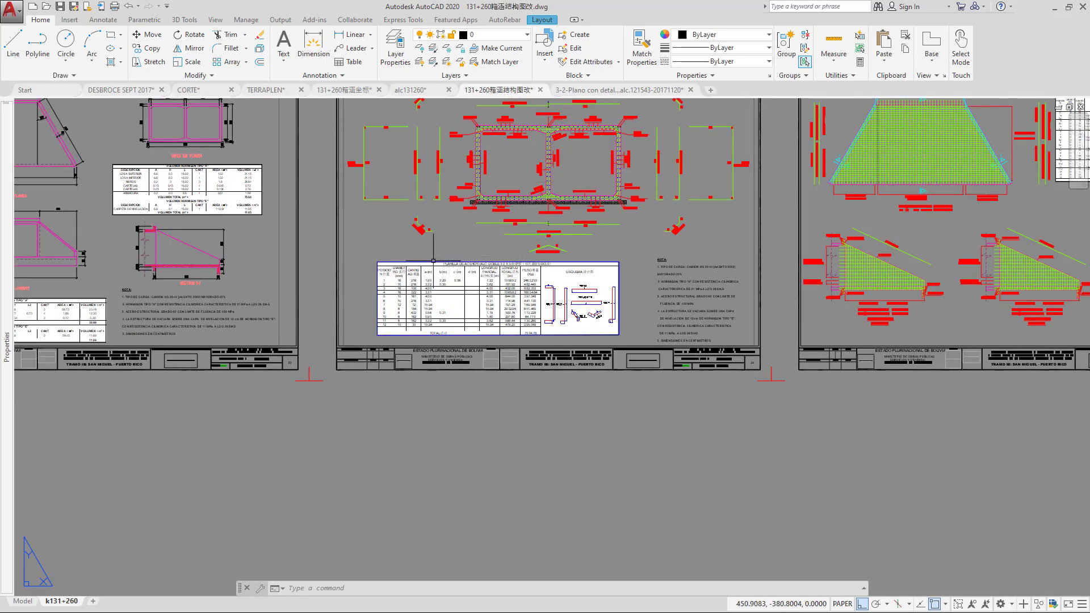
pyautogui.scroll(3, 399, 291)
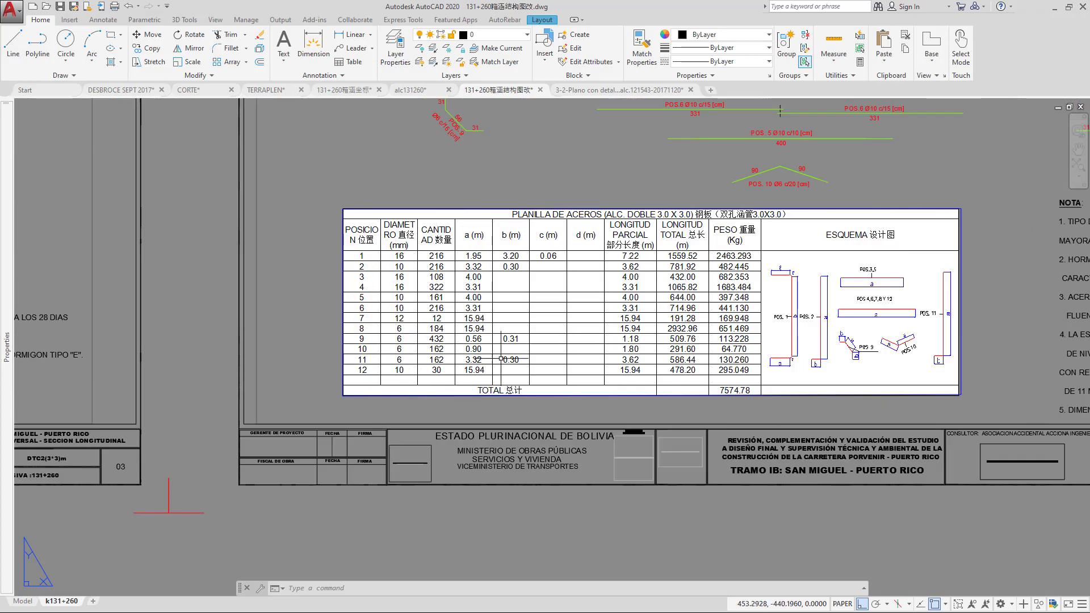
pyautogui.scroll(1, 667, 152)
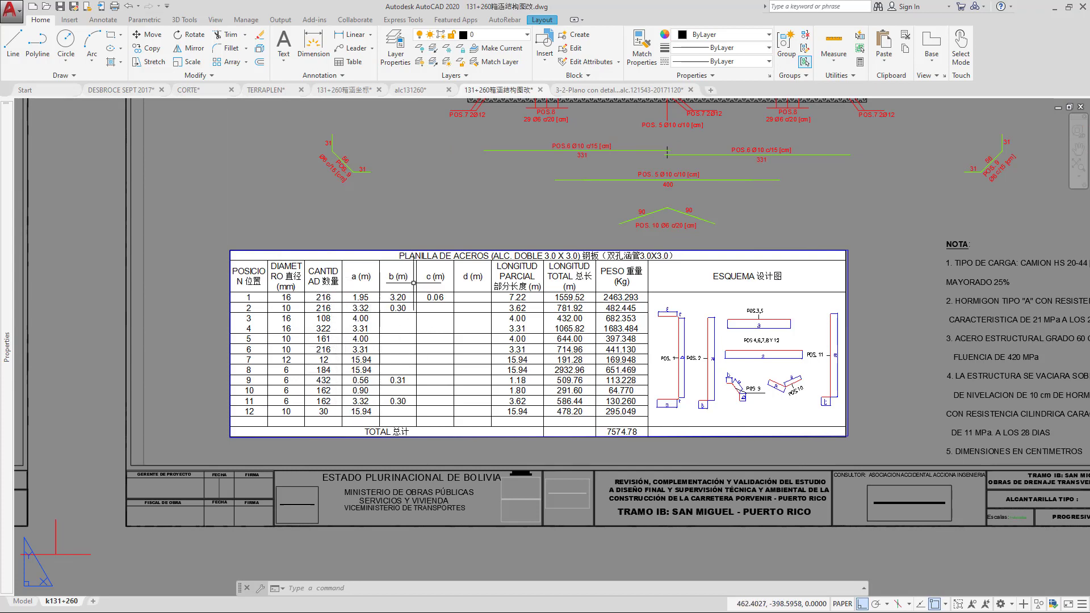
pyautogui.scroll(2, 606, 328)
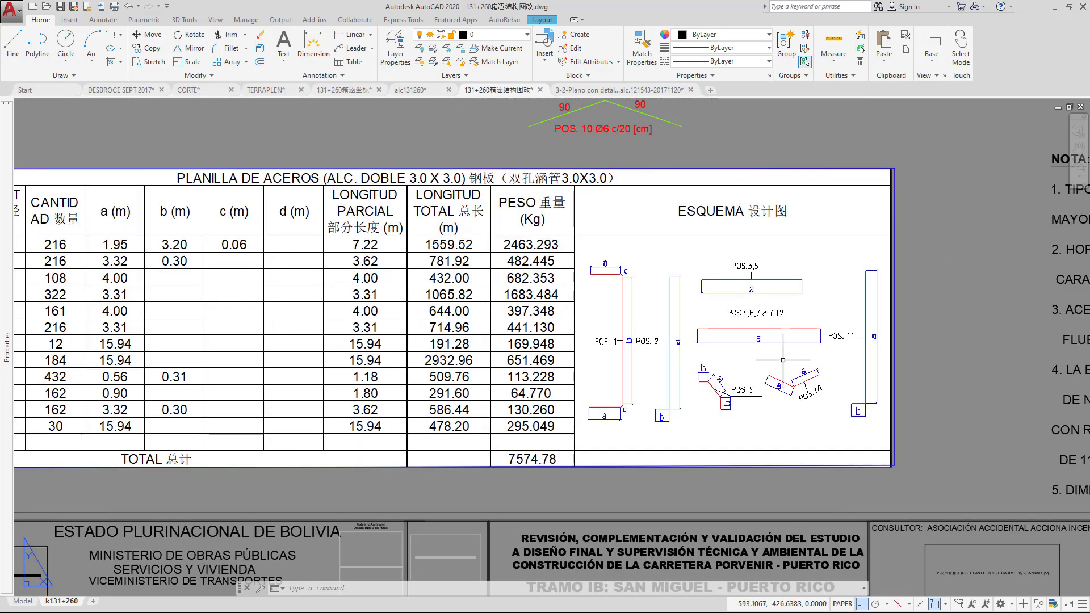
pyautogui.scroll(1, 780, 360)
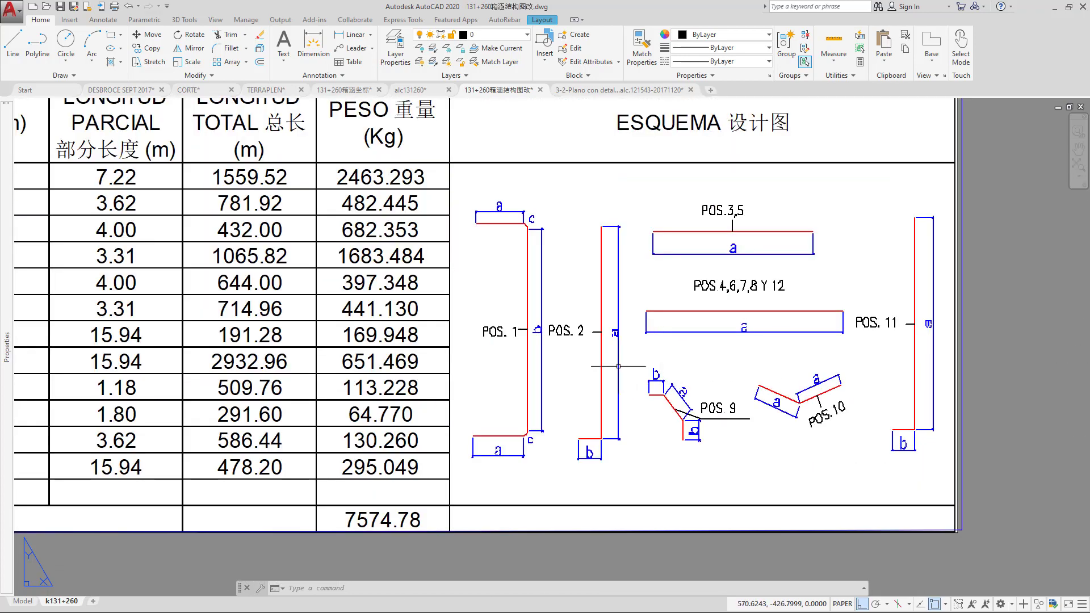
pyautogui.moveTo(565, 390); pyautogui.dragTo(681, 449)
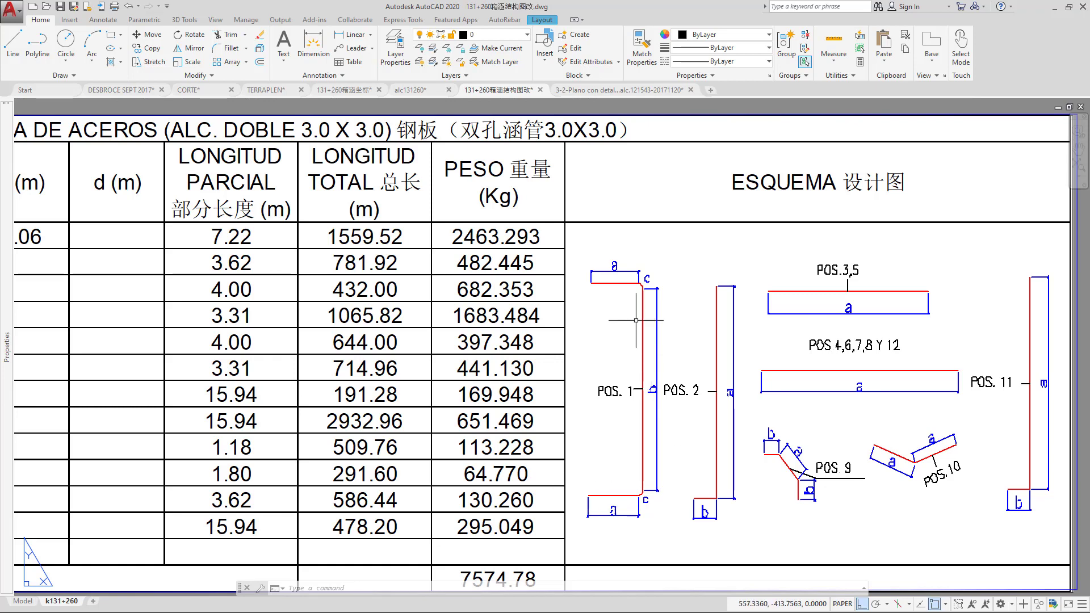
pyautogui.scroll(-2, 654, 314)
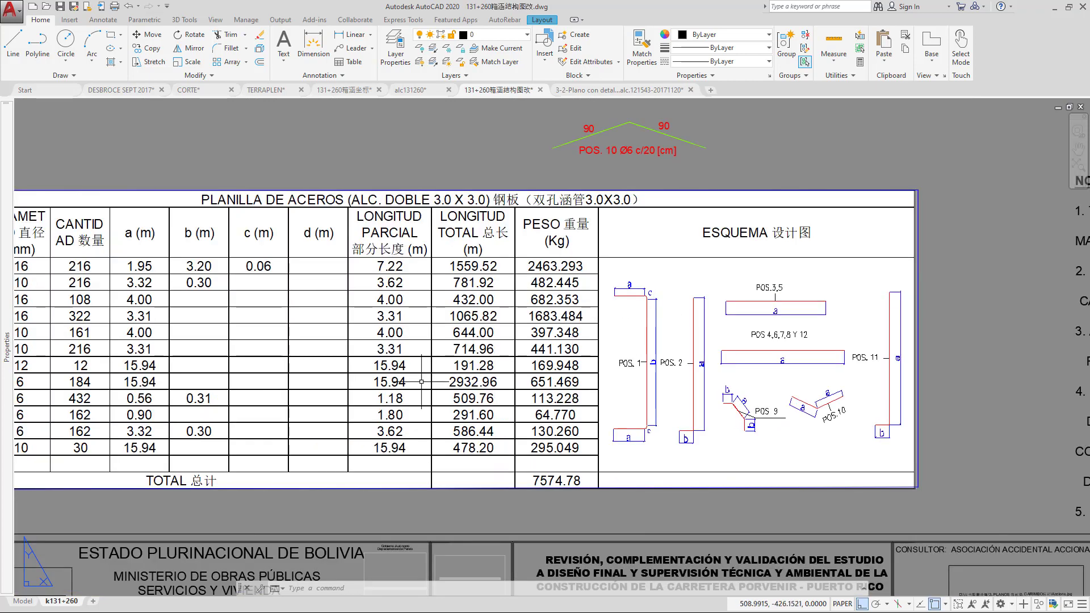
pyautogui.moveTo(353, 392); pyautogui.dragTo(547, 383)
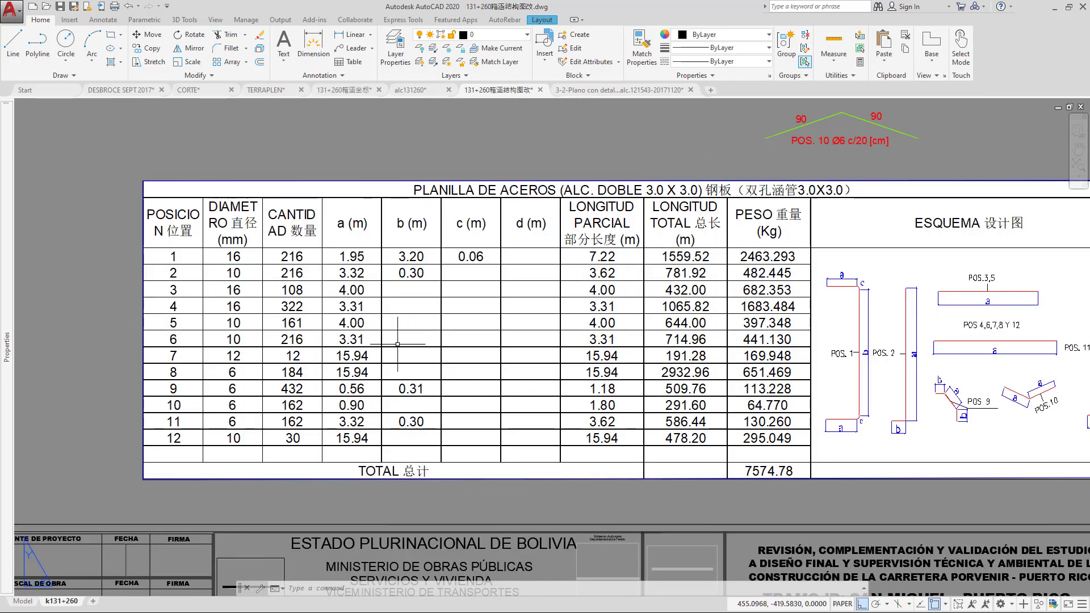
pyautogui.moveTo(664, 314); pyautogui.dragTo(469, 310)
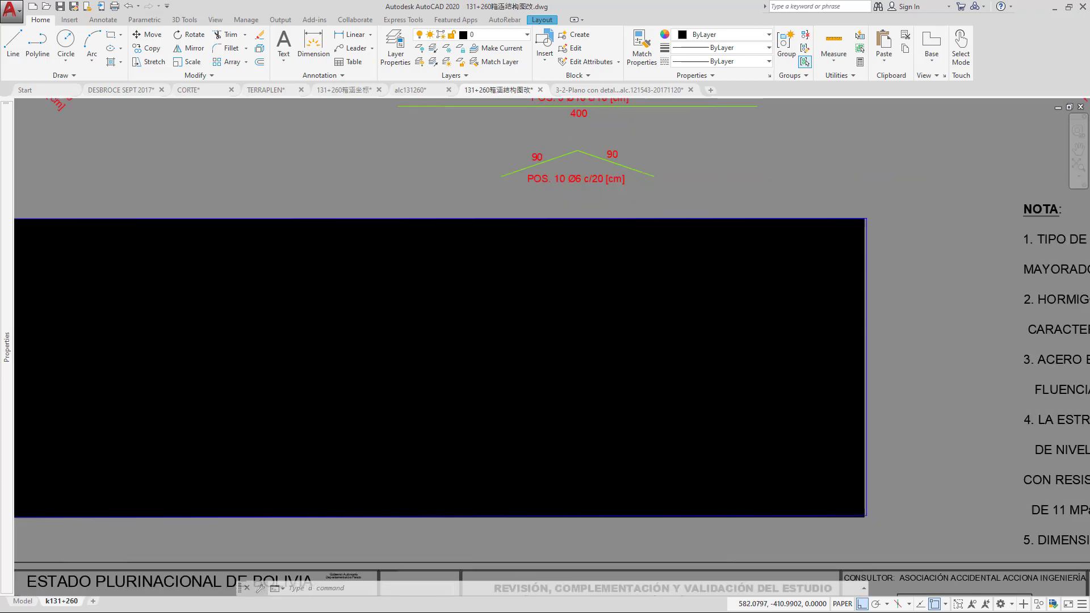
pyautogui.moveTo(731, 287); pyautogui.dragTo(612, 366)
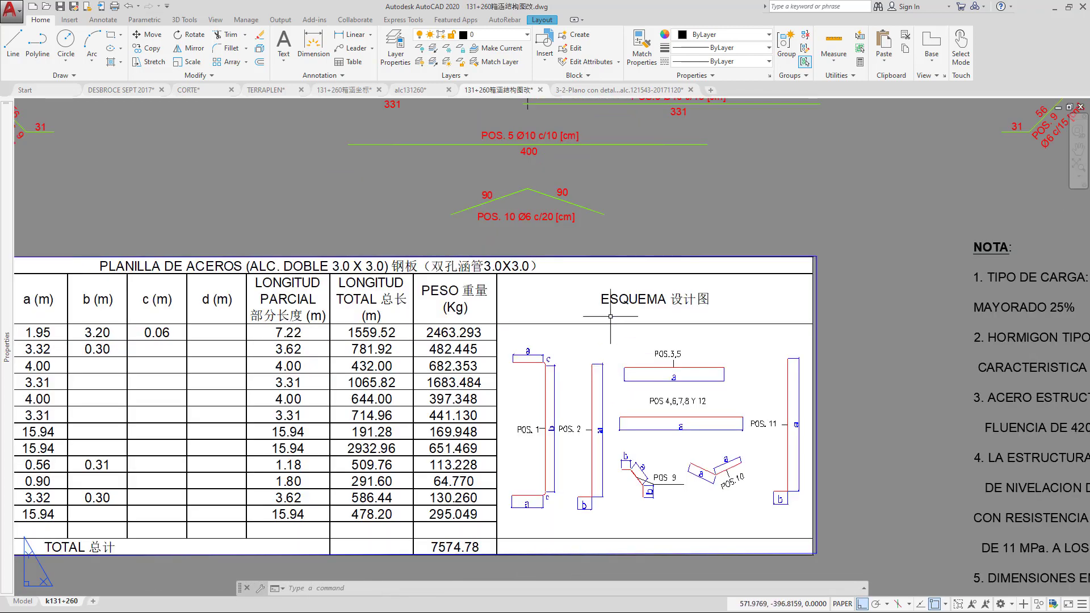
pyautogui.scroll(-2, 611, 316)
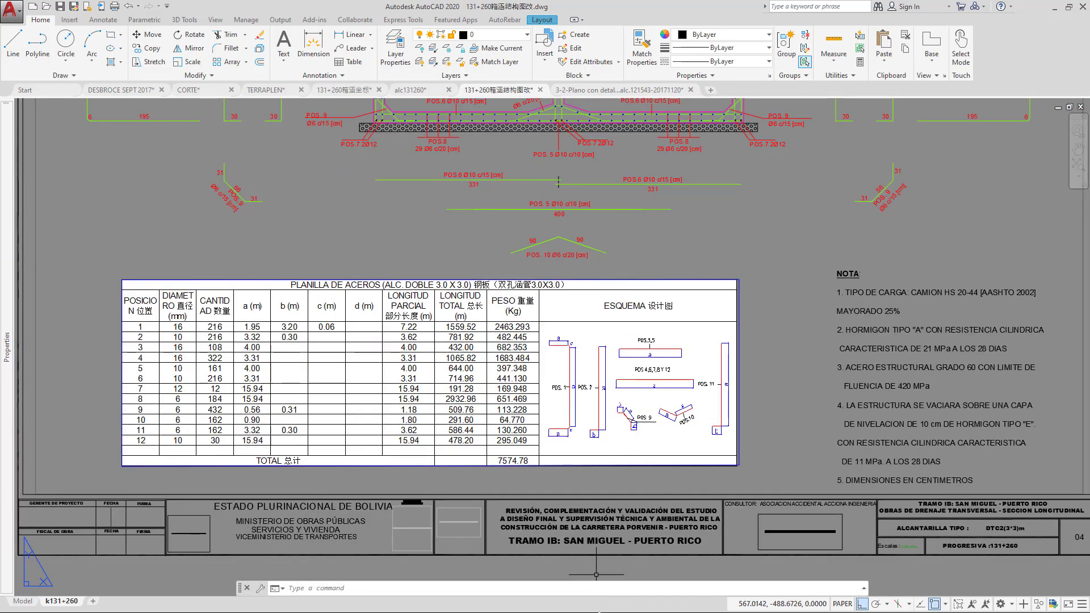
pyautogui.moveTo(625, 351); pyautogui.dragTo(516, 421)
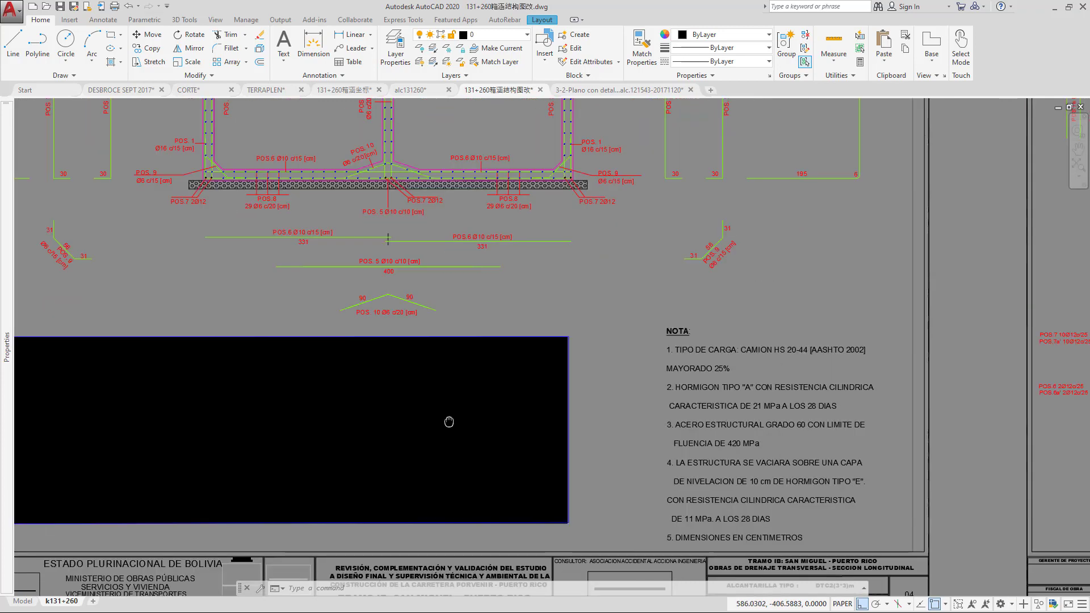
# Examine the slab and wing wall reinforcement drawings and the inlet and outlet steel schedule on sheet 05.
pyautogui.scroll(-4, 516, 420)
pyautogui.moveTo(675, 307); pyautogui.dragTo(434, 322)
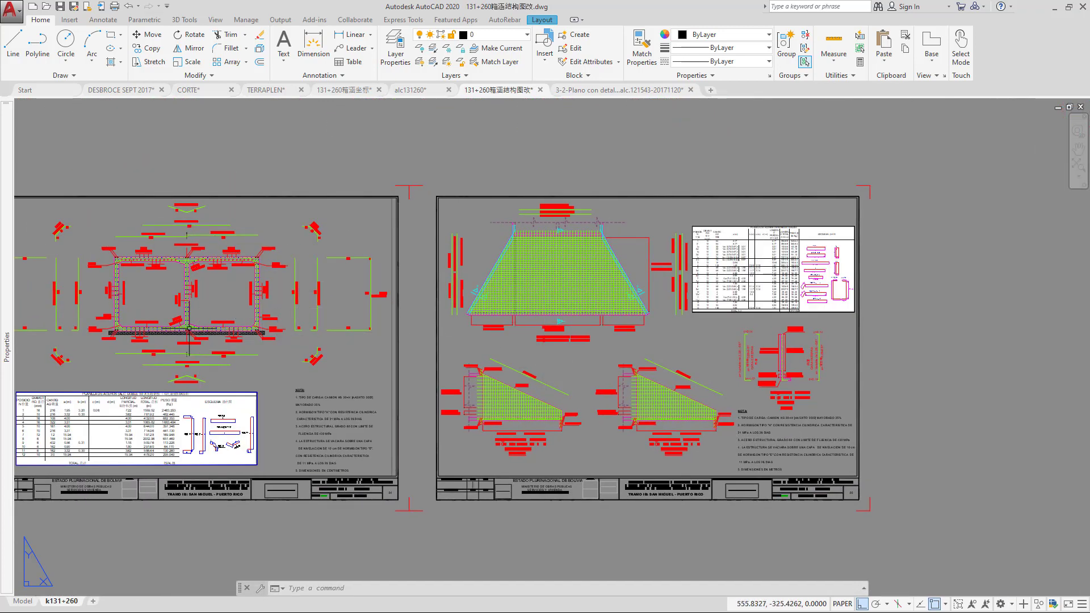
pyautogui.scroll(4, 613, 263)
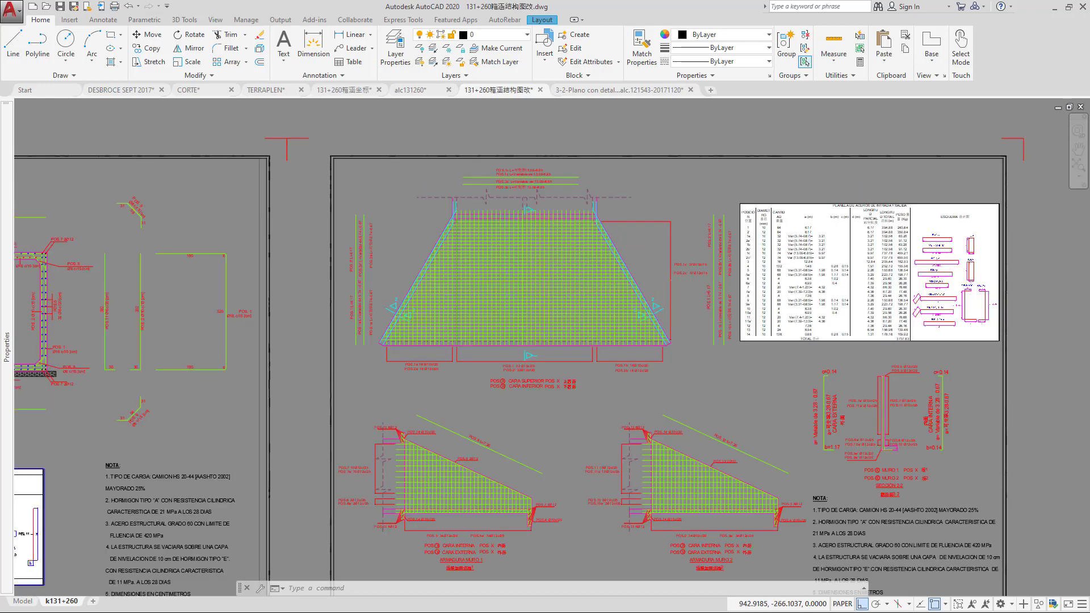
pyautogui.moveTo(447, 418); pyautogui.dragTo(438, 231)
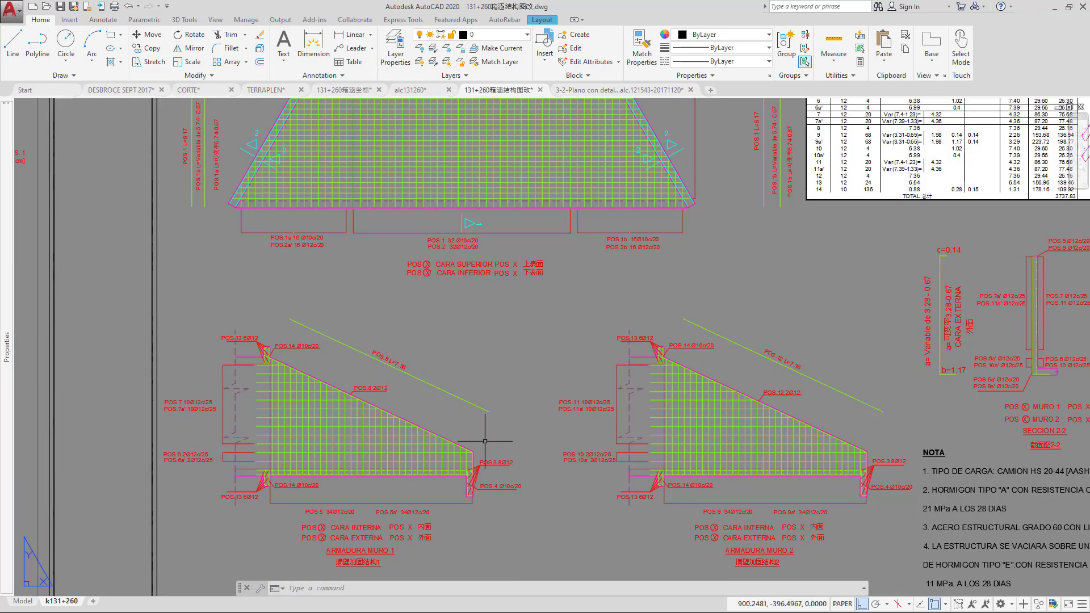
pyautogui.scroll(6, 498, 333)
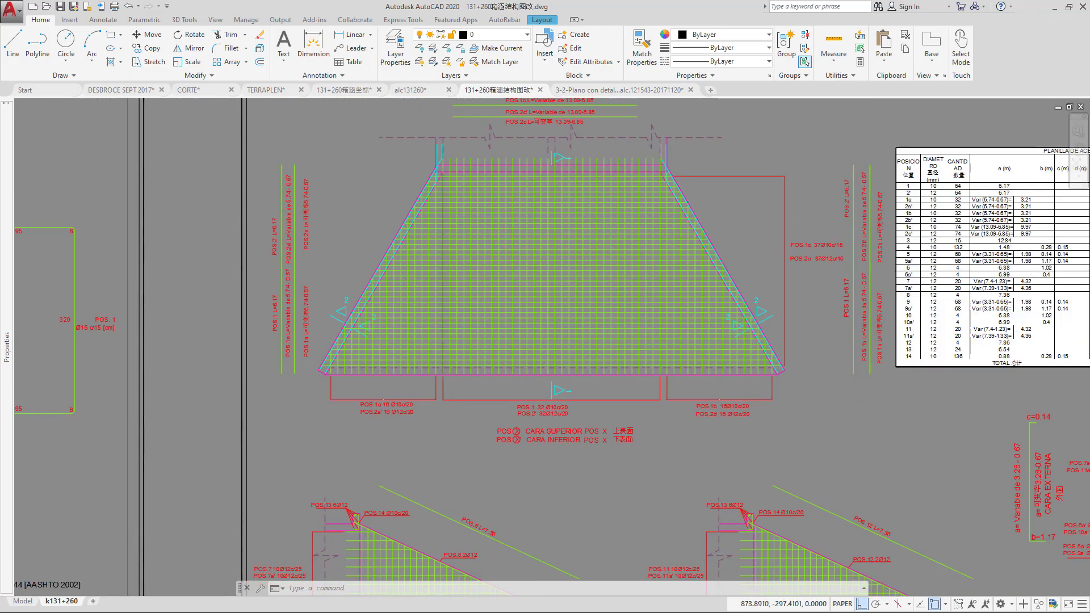
pyautogui.scroll(2, 546, 351)
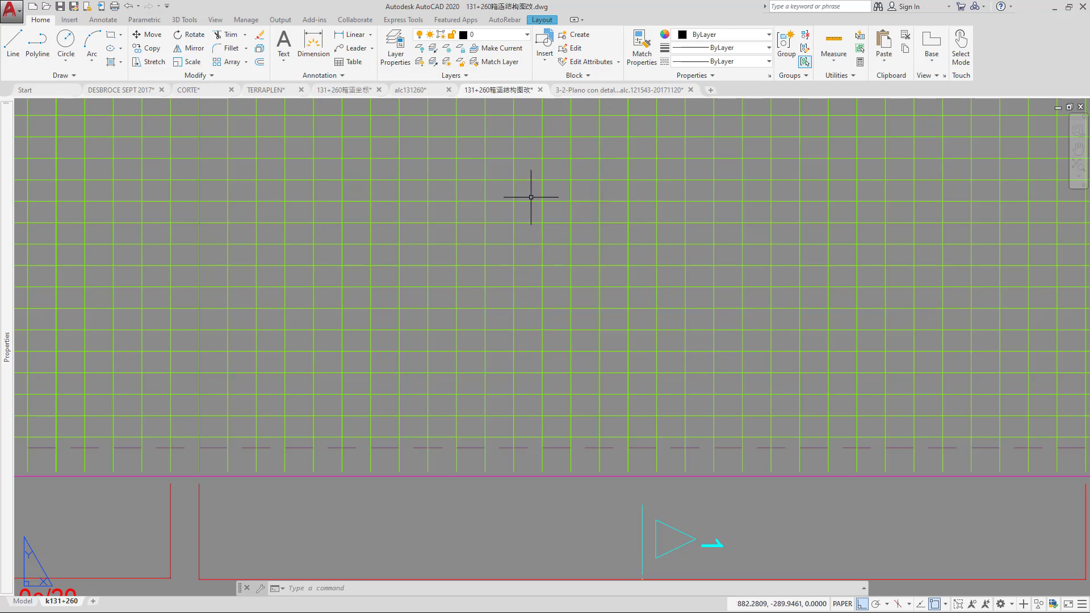
pyautogui.scroll(-3, 509, 372)
pyautogui.scroll(-1, 513, 364)
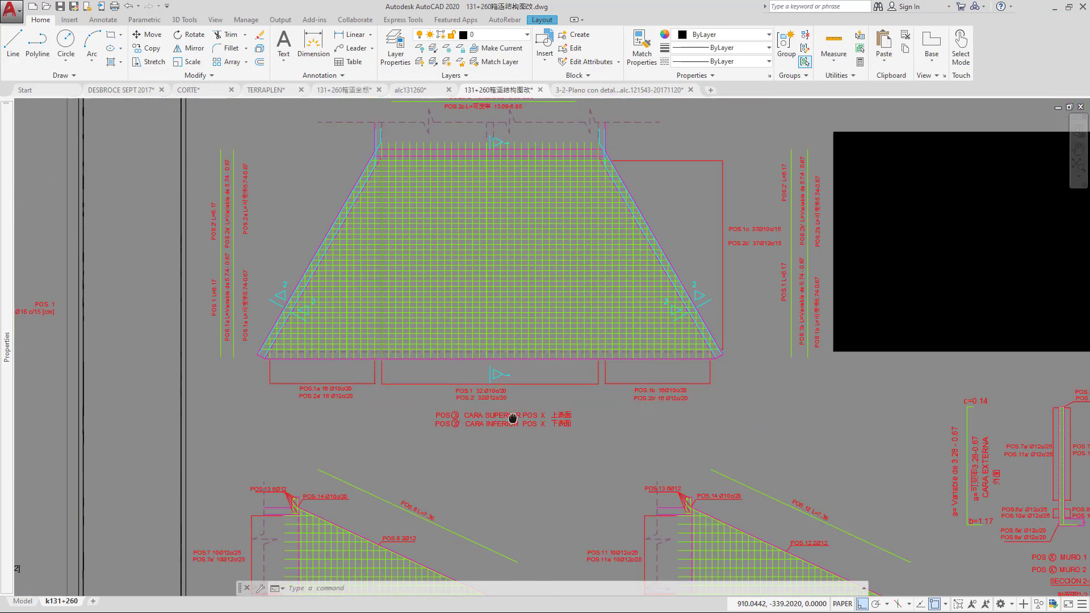
pyautogui.scroll(-4, 529, 396)
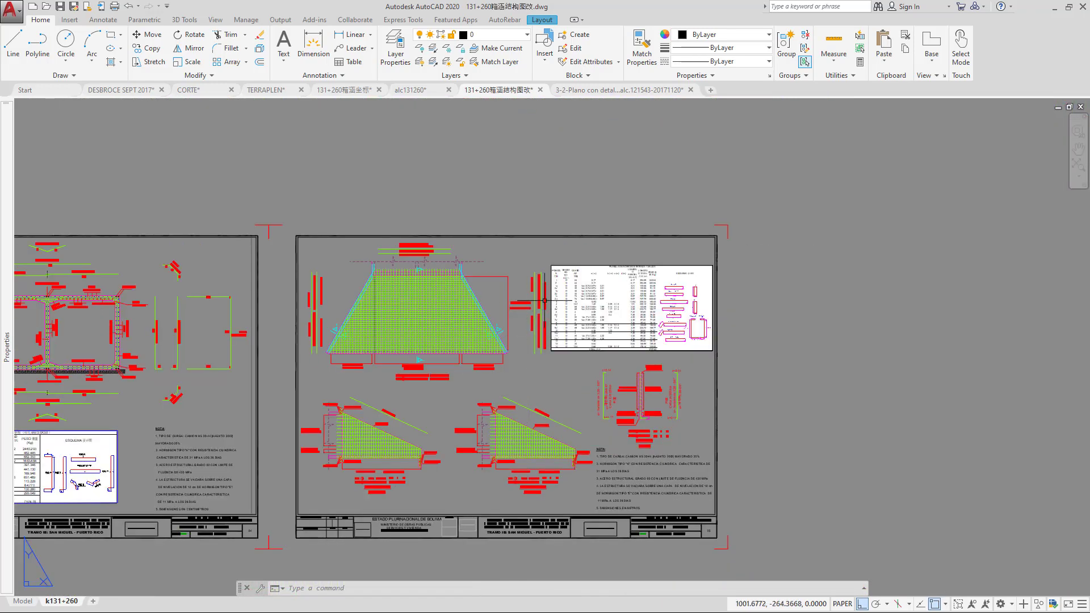
pyautogui.scroll(4, 657, 328)
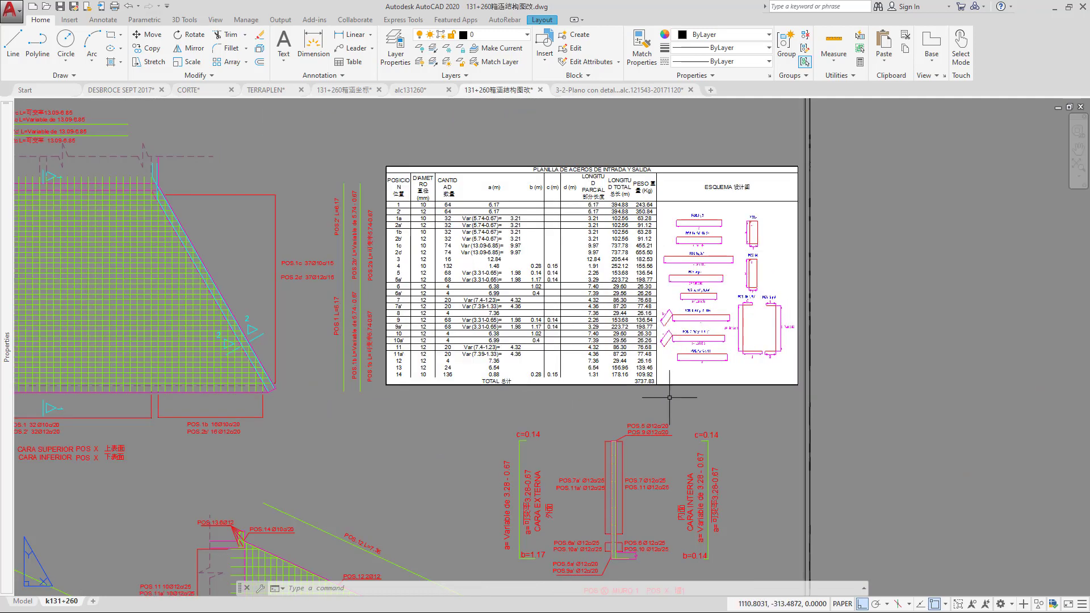
pyautogui.scroll(2, 563, 254)
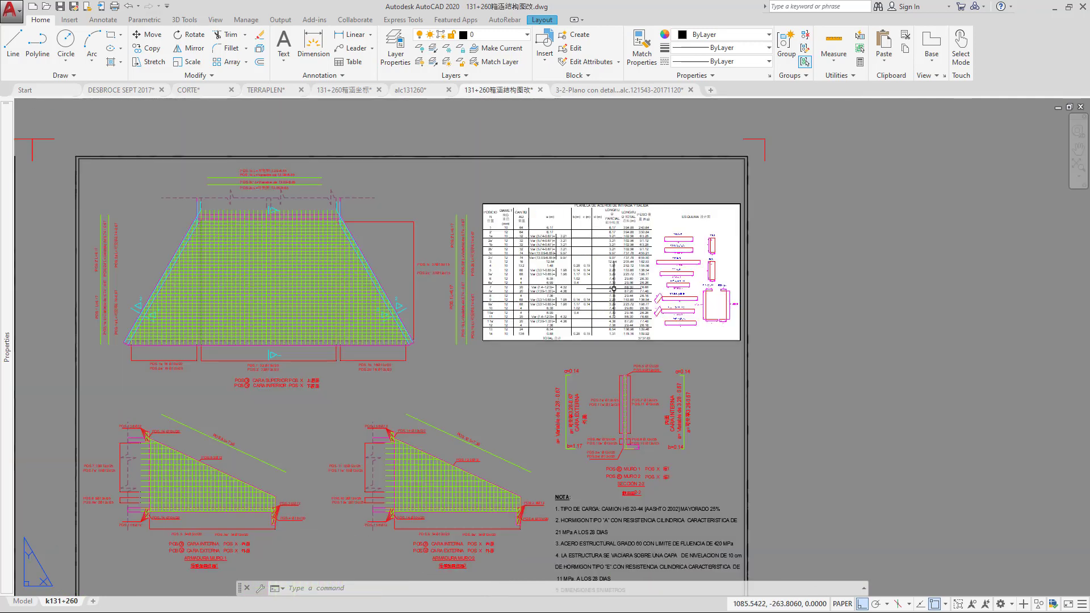
# Review the double box culvert's reinforcement cross-section and bar position labels on sheet 04.
pyautogui.scroll(-4, 612, 261)
pyautogui.scroll(-2, 639, 295)
pyautogui.moveTo(445, 349); pyautogui.dragTo(927, 341)
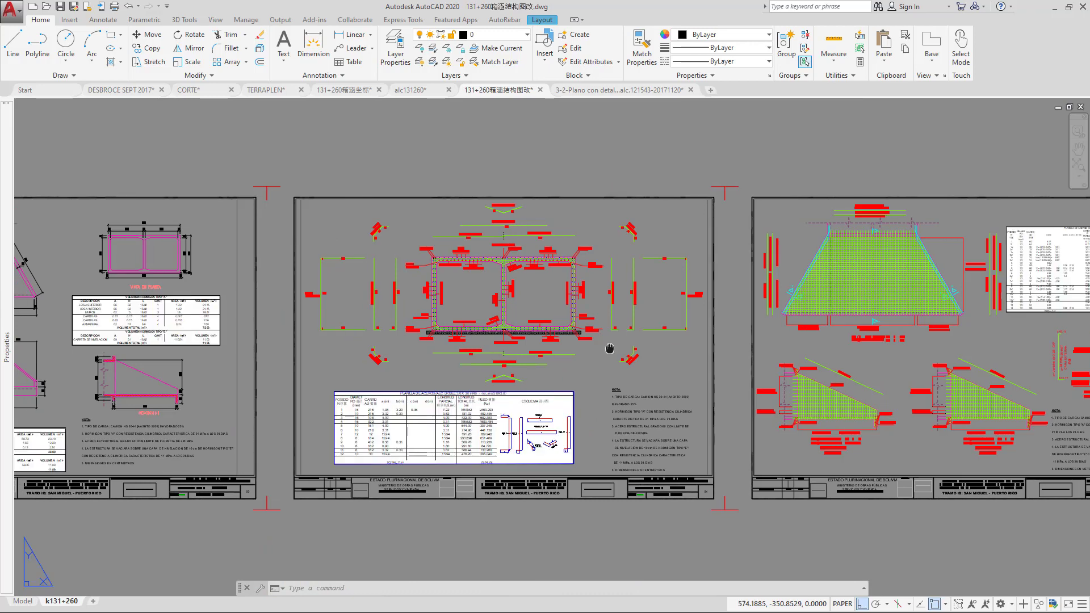
pyautogui.moveTo(591, 357); pyautogui.dragTo(882, 345)
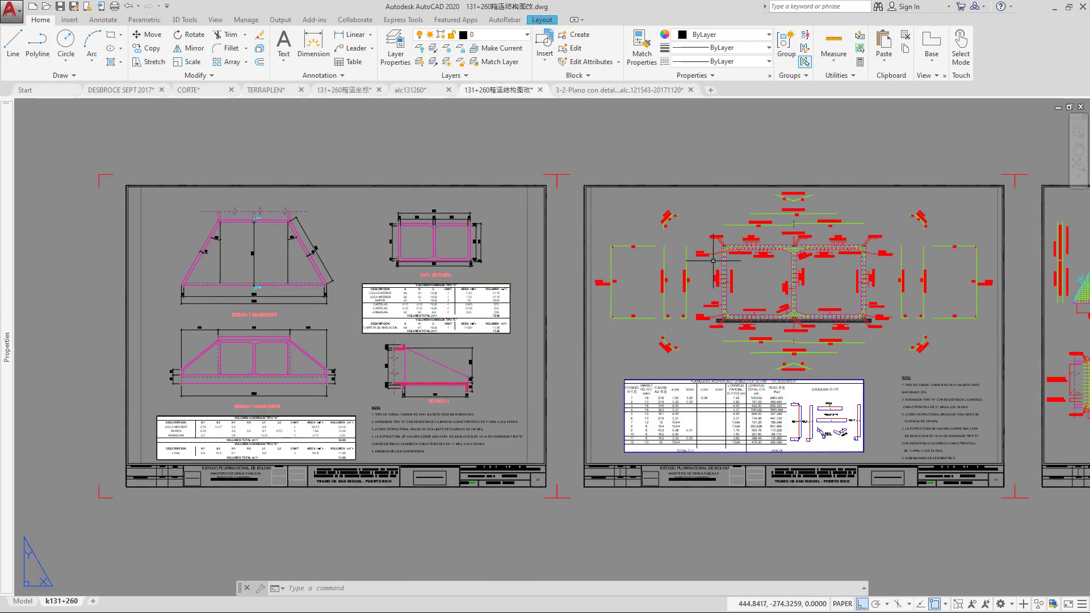
pyautogui.moveTo(713, 260); pyautogui.dragTo(520, 250)
pyautogui.scroll(4, 558, 235)
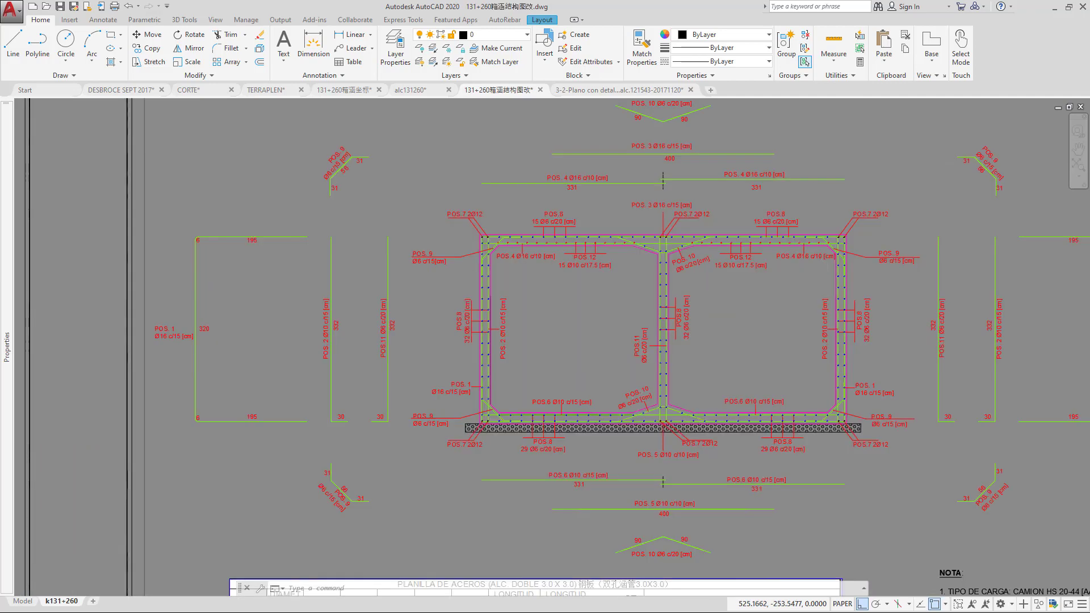
pyautogui.scroll(2, 583, 234)
pyautogui.moveTo(461, 257)
pyautogui.mouseDown()
pyautogui.moveTo(409, 241)
pyautogui.moveTo(443, 190)
pyautogui.moveTo(526, 158)
pyautogui.mouseUp()
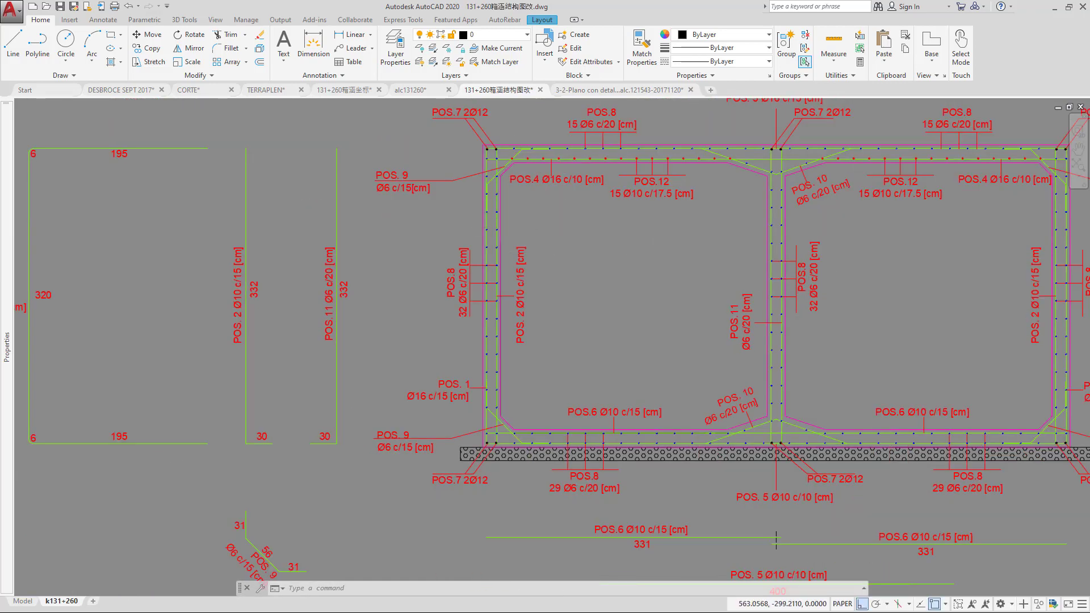
pyautogui.scroll(-3, 821, 280)
pyautogui.scroll(-2, 616, 280)
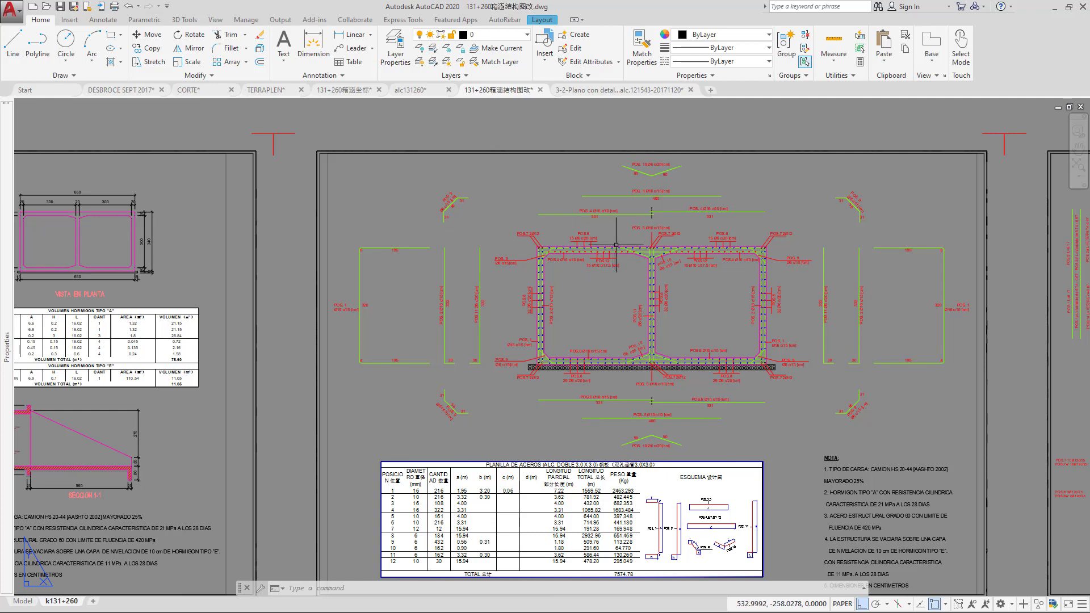
pyautogui.scroll(-2, 577, 274)
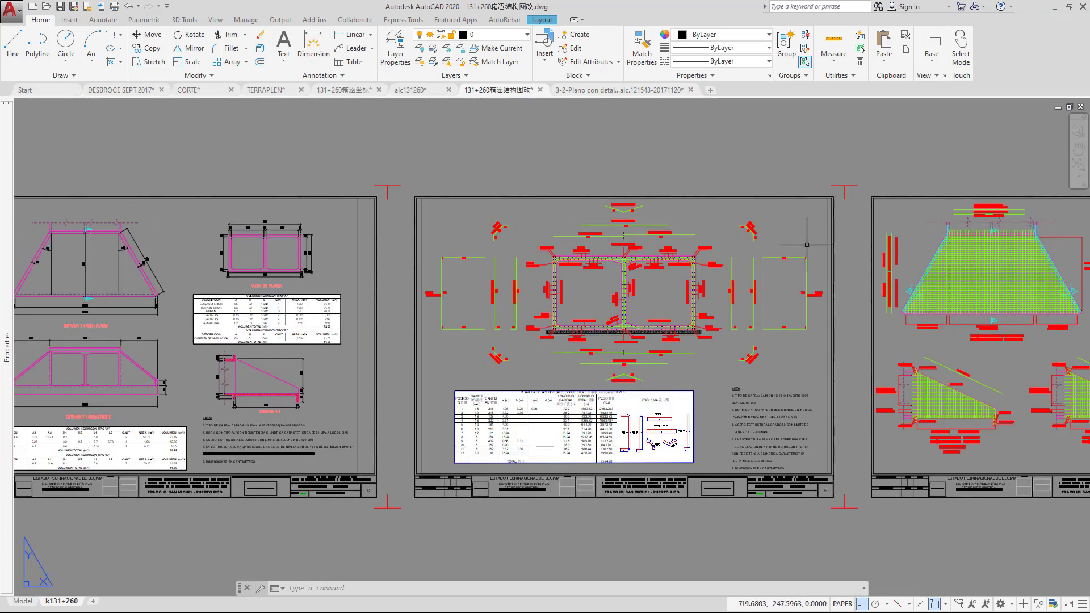
# Examine the wall reinforcement in SECCIÓN 2-2 and read the NOTA material specifications on sheet 05.
pyautogui.moveTo(720, 247); pyautogui.dragTo(401, 288)
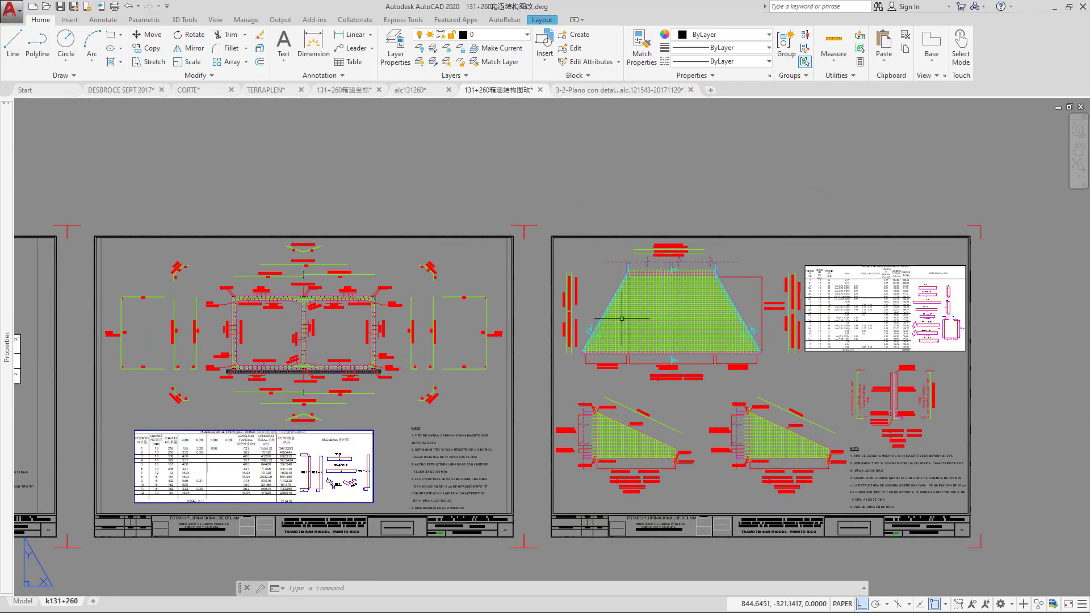
pyautogui.scroll(1, 638, 369)
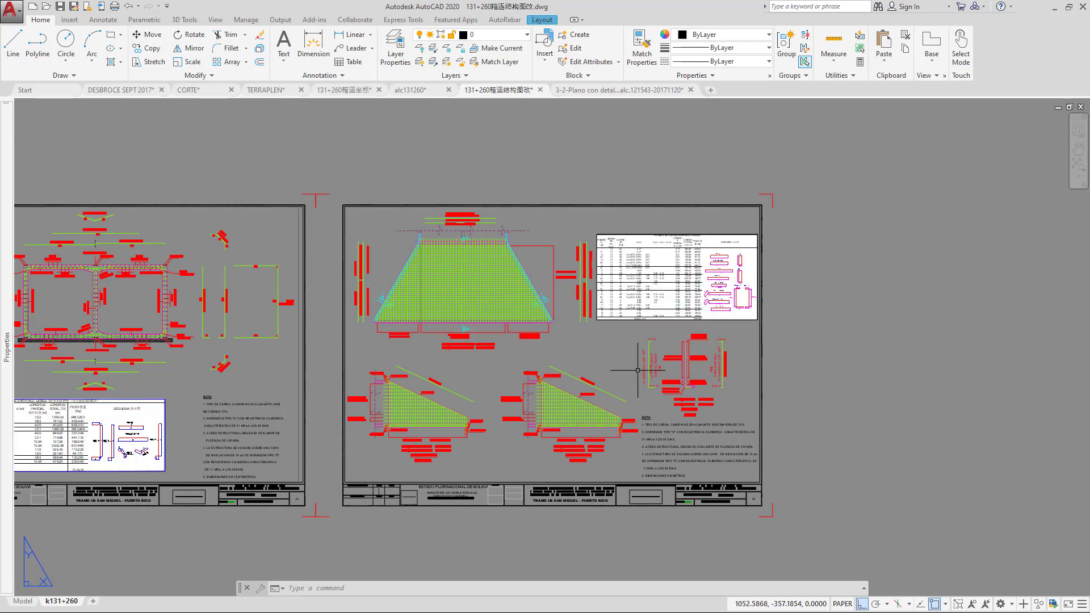
pyautogui.scroll(3, 706, 353)
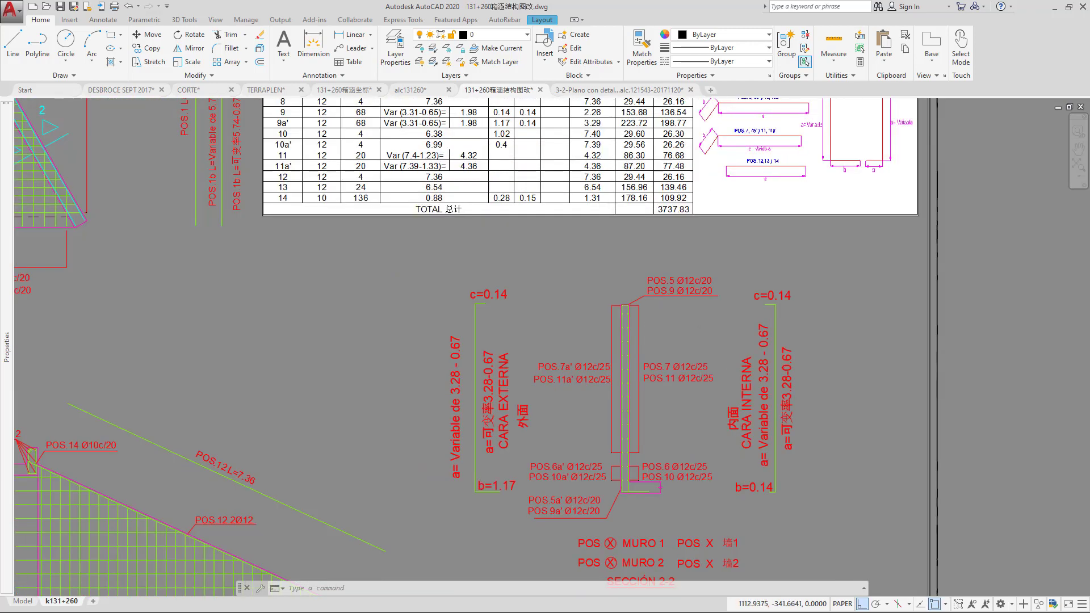
pyautogui.scroll(1, 703, 353)
pyautogui.scroll(1, 691, 299)
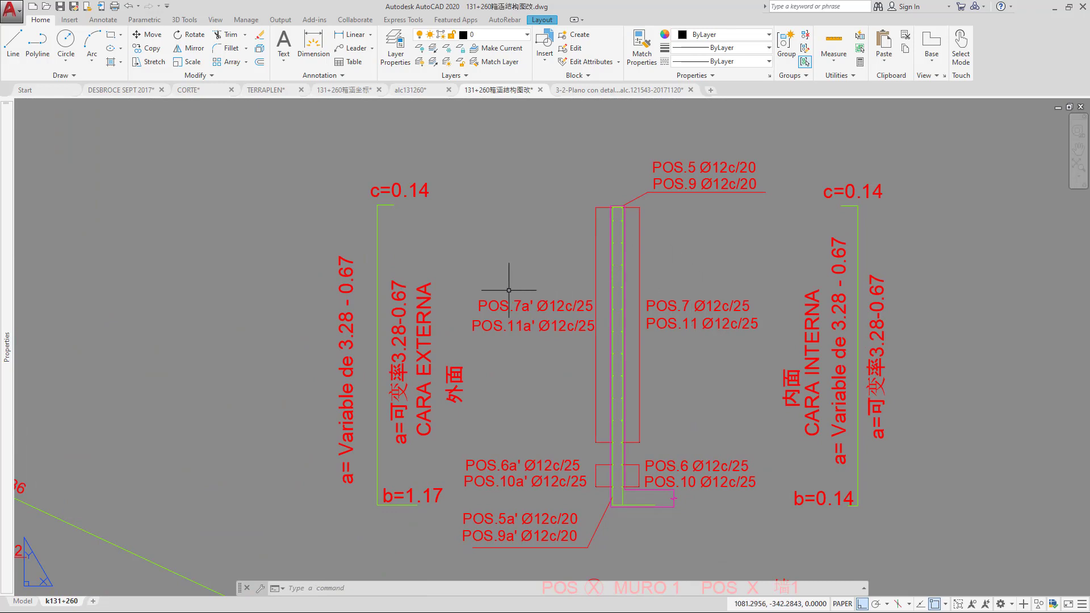
pyautogui.scroll(-2, 541, 256)
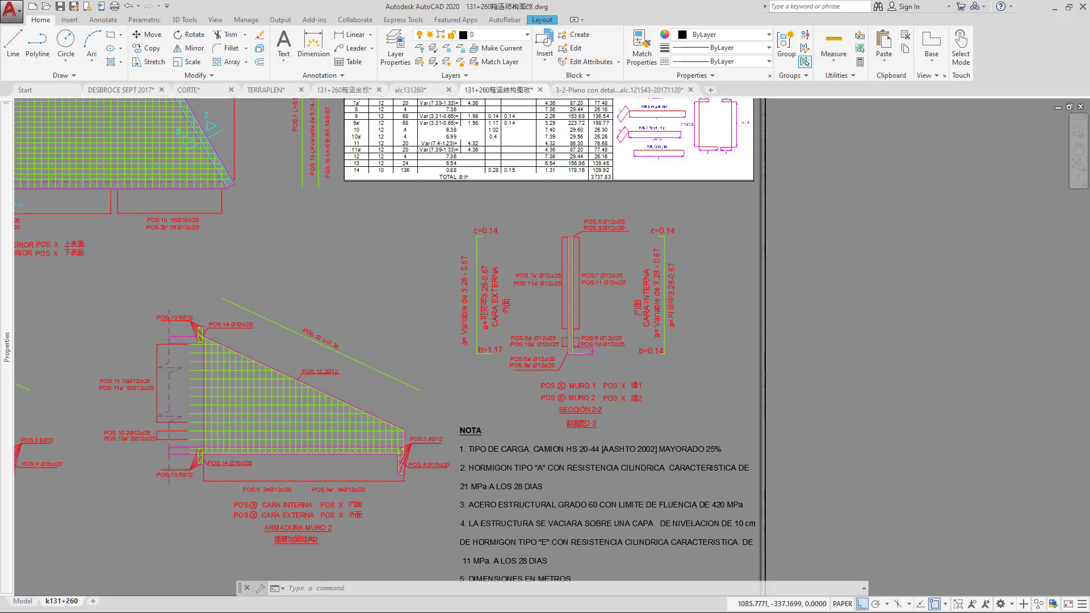
pyautogui.scroll(-2, 540, 256)
pyautogui.scroll(2, 528, 416)
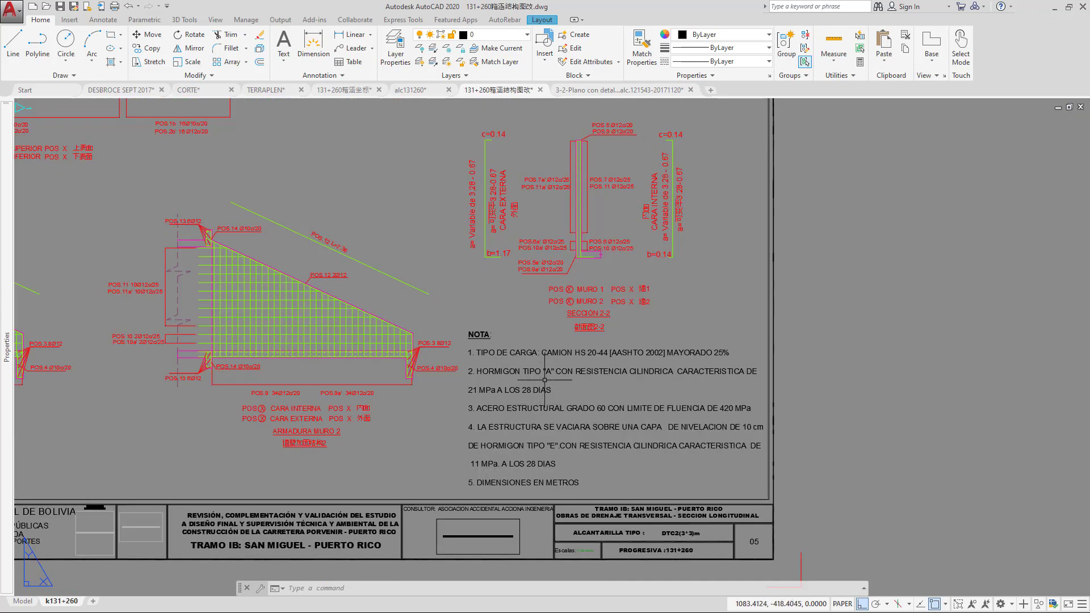
pyautogui.scroll(2, 546, 374)
pyautogui.moveTo(548, 386); pyautogui.dragTo(528, 277)
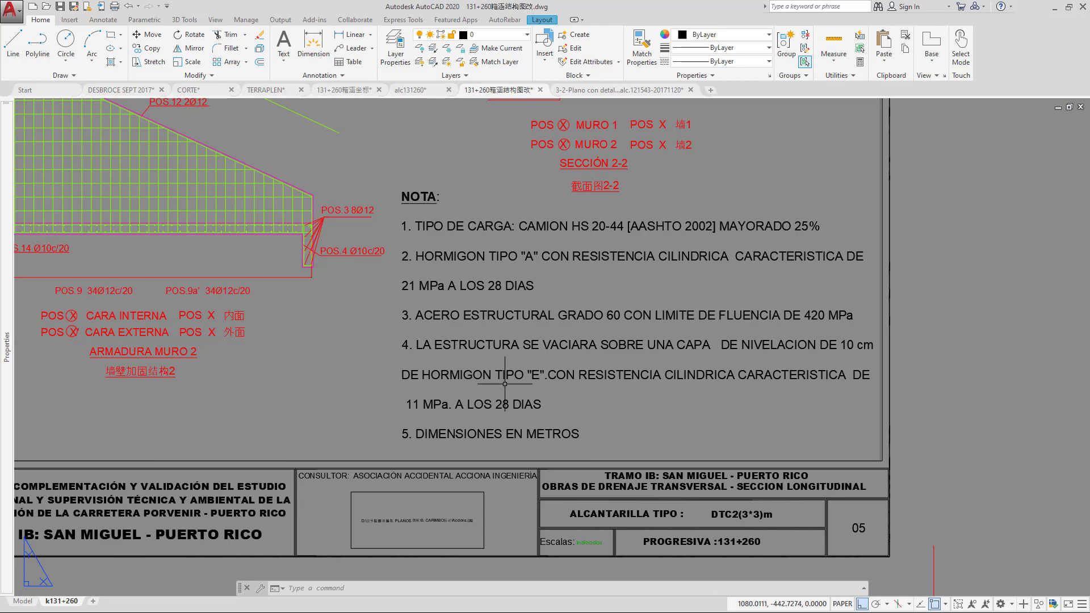
# Switch to the 3-2-Plano con detalles alc. drawing and examine the headwall elevation of the twin-pipe culvert.
pyautogui.scroll(-2, 504, 383)
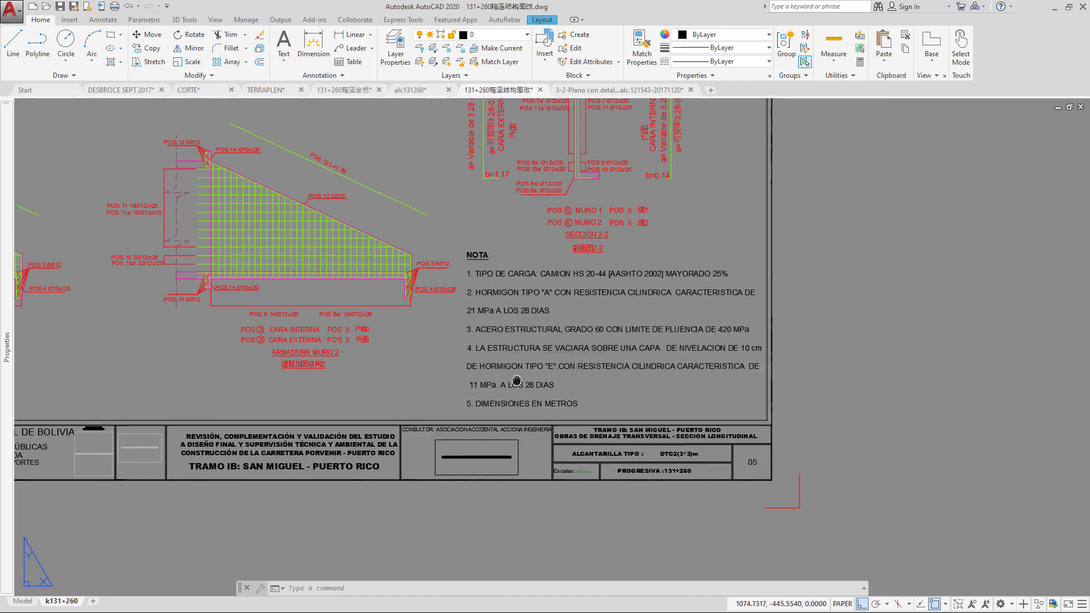
pyautogui.scroll(-5, 517, 380)
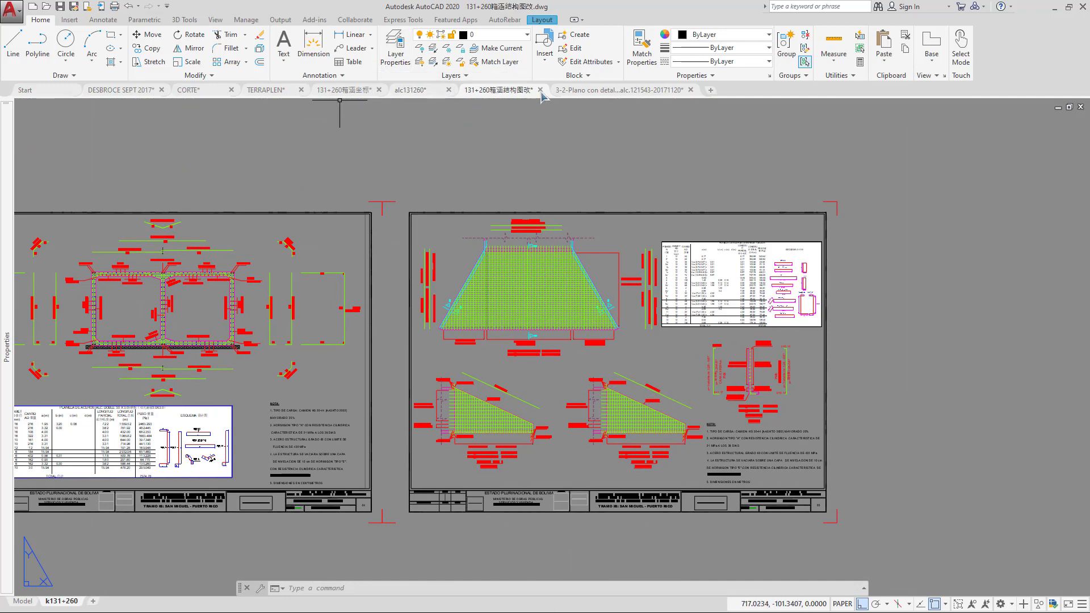
pyautogui.click(594, 90)
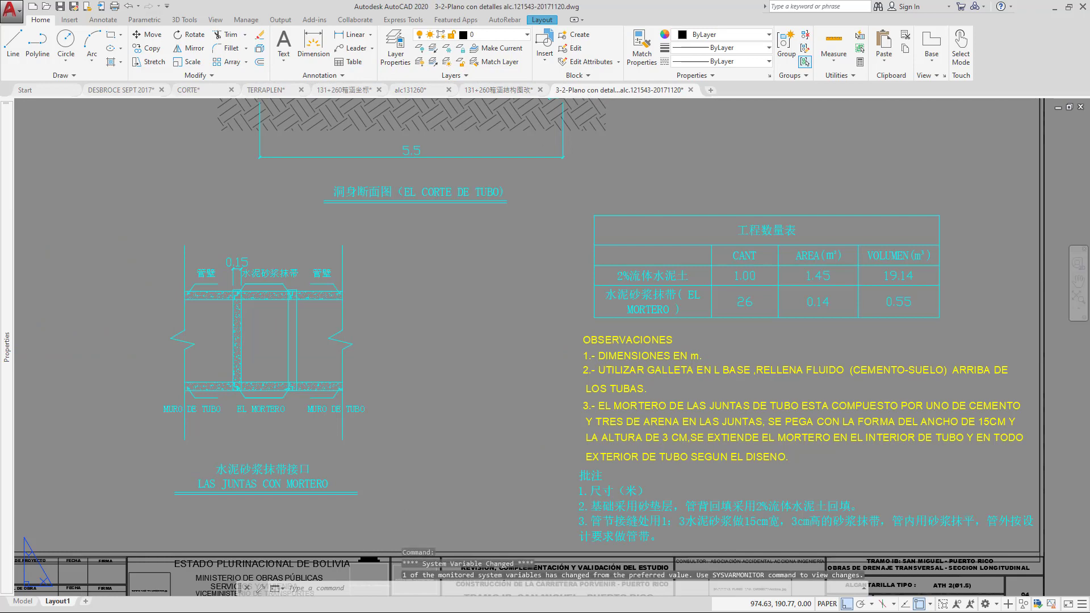
pyautogui.scroll(-6, 672, 352)
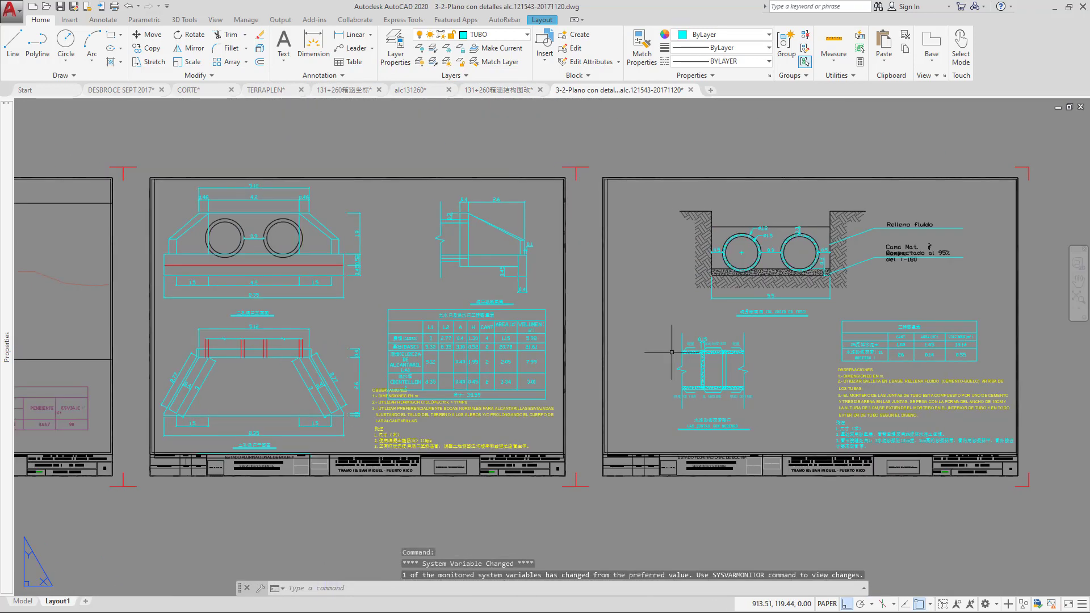
pyautogui.moveTo(8, 341)
pyautogui.moveTo(317, 283); pyautogui.dragTo(591, 301)
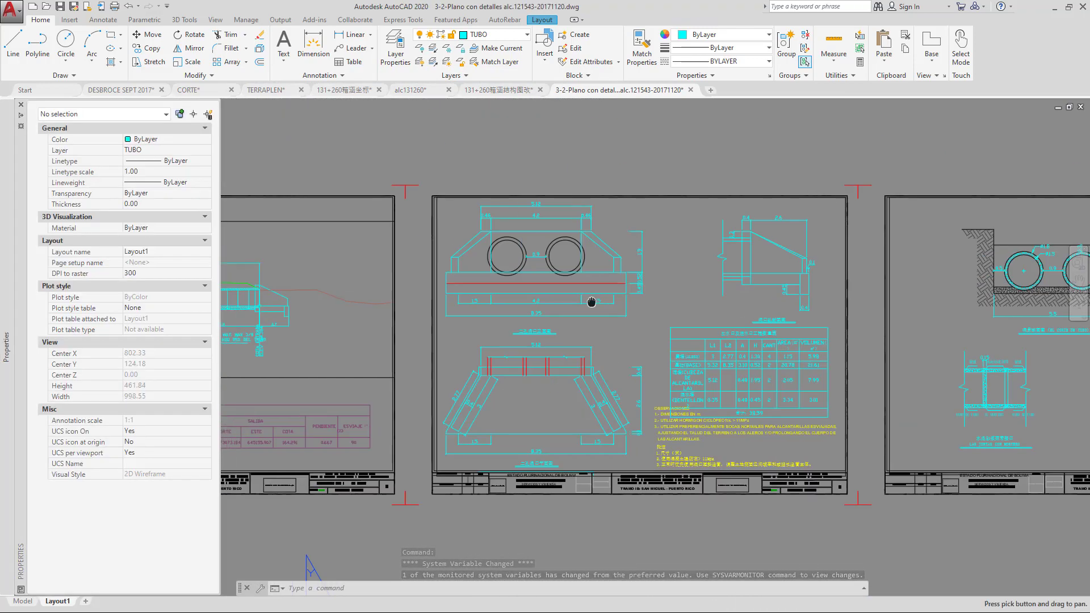
pyautogui.scroll(4, 531, 269)
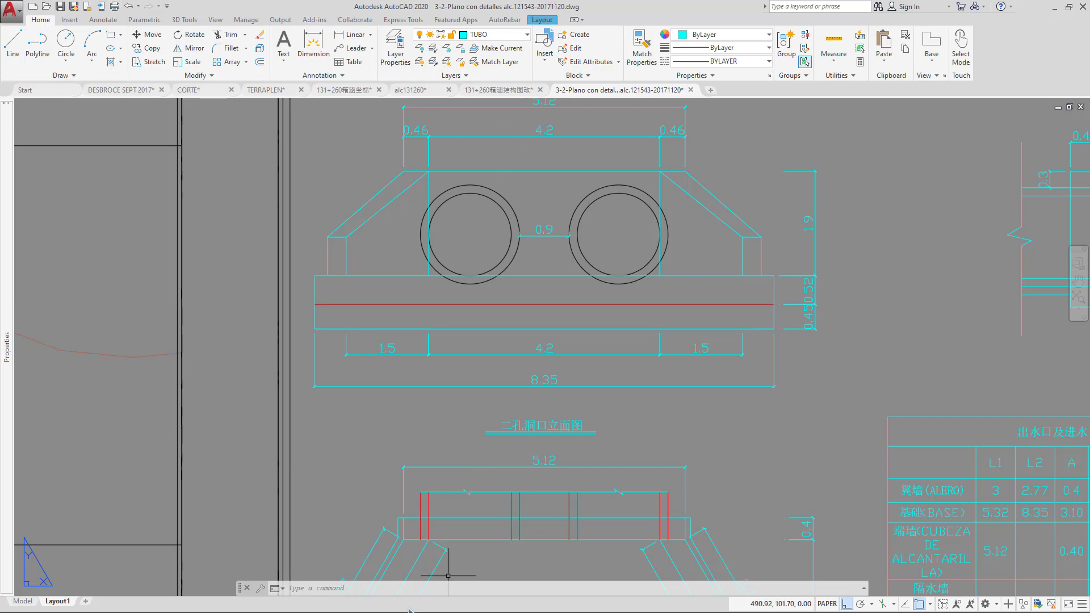
# Switch the Zoom screen share to the CERTIFICADO DE PAGO workbook in Excel.
pyautogui.press('super')
pyautogui.moveTo(437, 608)
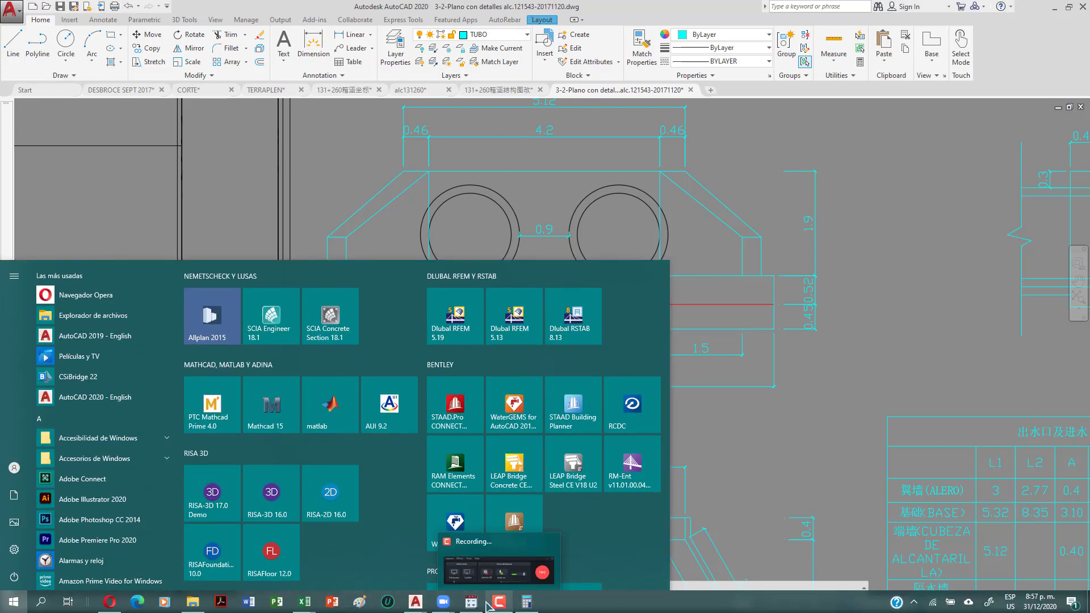
pyautogui.click(491, 545)
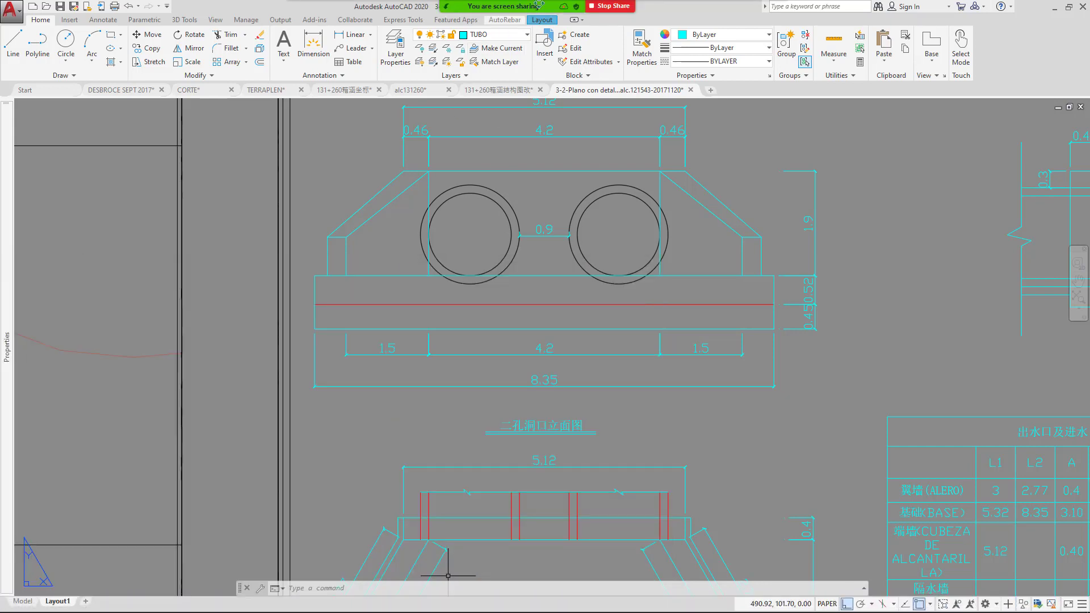
pyautogui.click(588, 4)
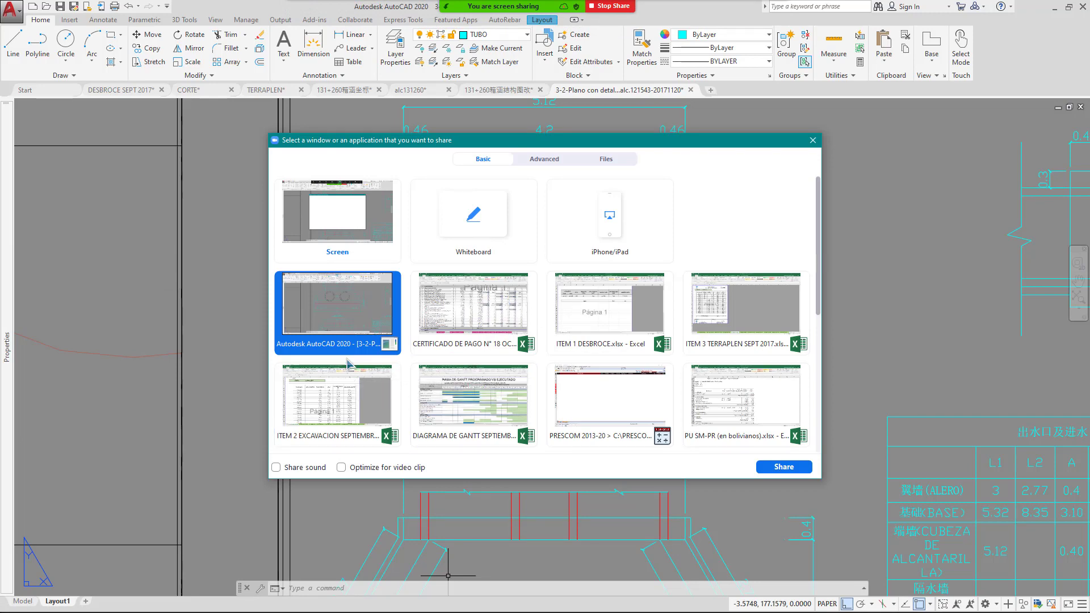
pyautogui.doubleClick(487, 321)
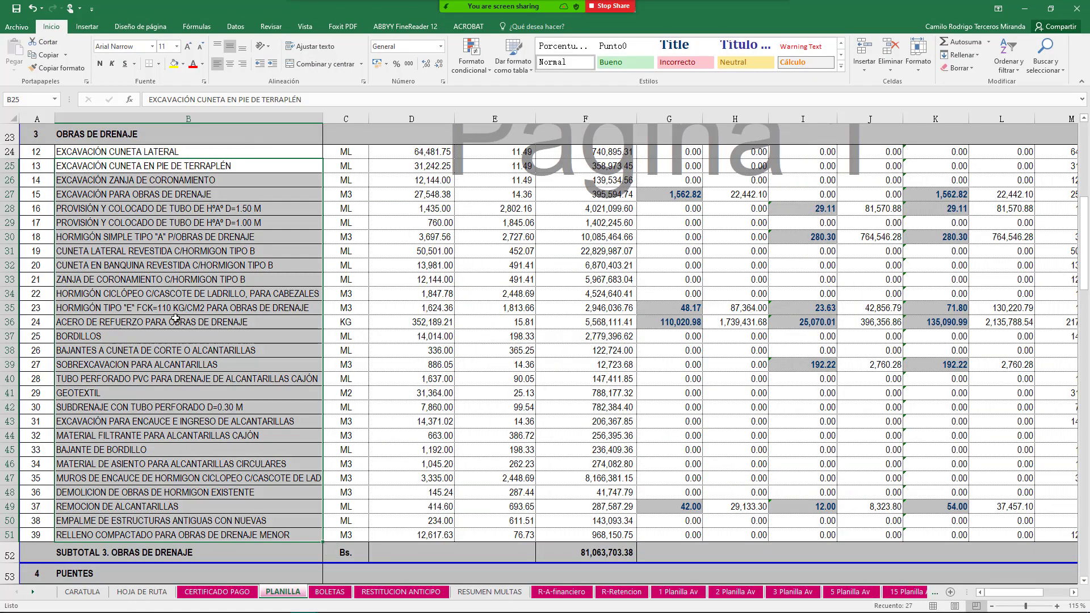
# Review the OBRAS DE DRENAJE items for drainage excavation, 1.50 m and 1.00 m pipes and type "A" concrete on the PLANILLA sheet.
pyautogui.click(124, 278)
pyautogui.scroll(1, 147, 264)
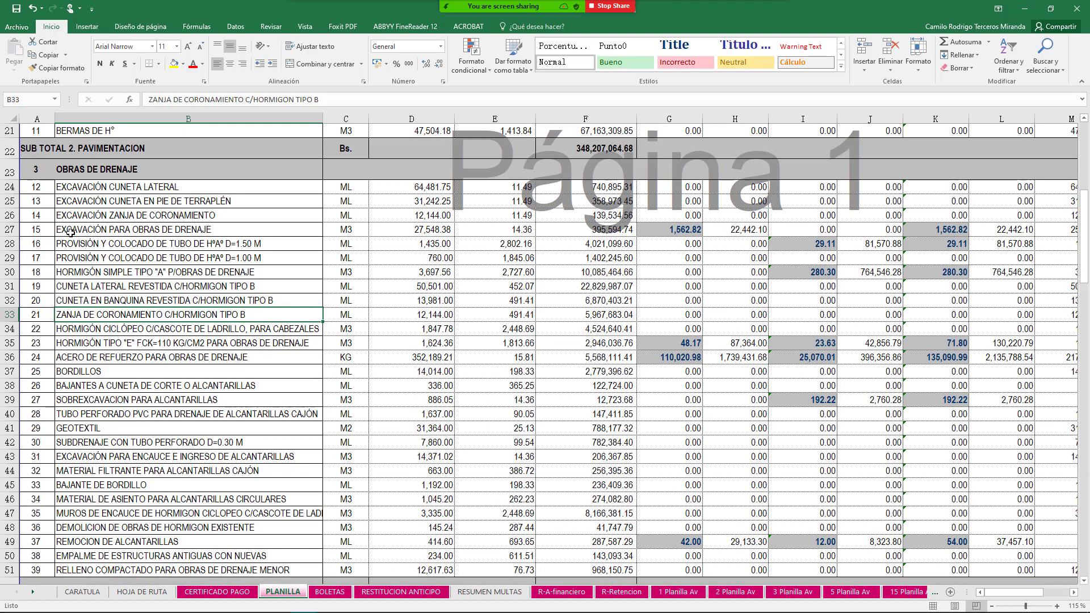
pyautogui.moveTo(74, 230); pyautogui.dragTo(207, 237)
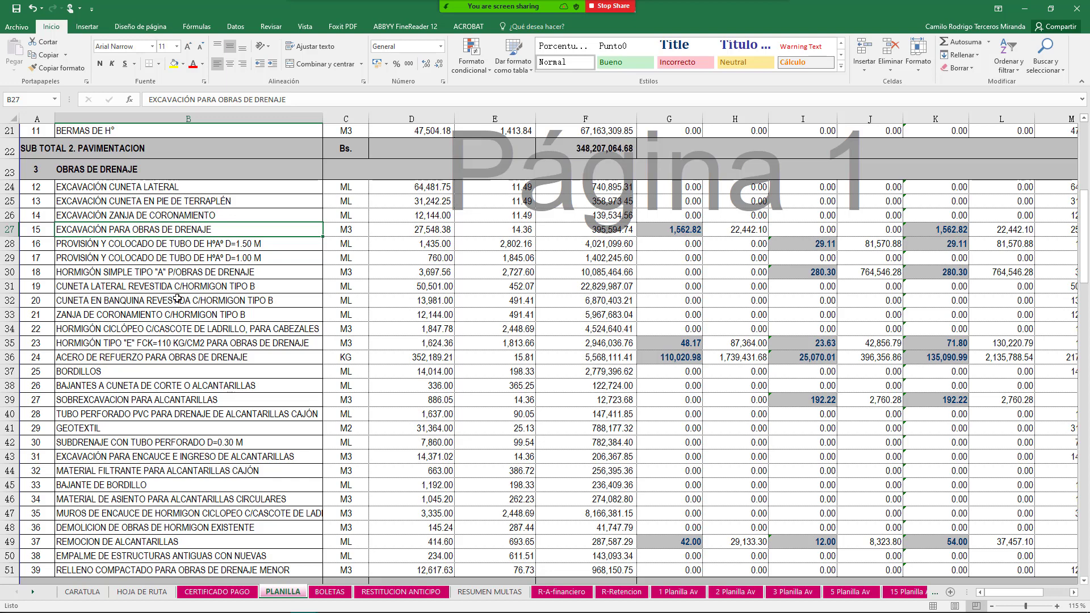
pyautogui.click(270, 249)
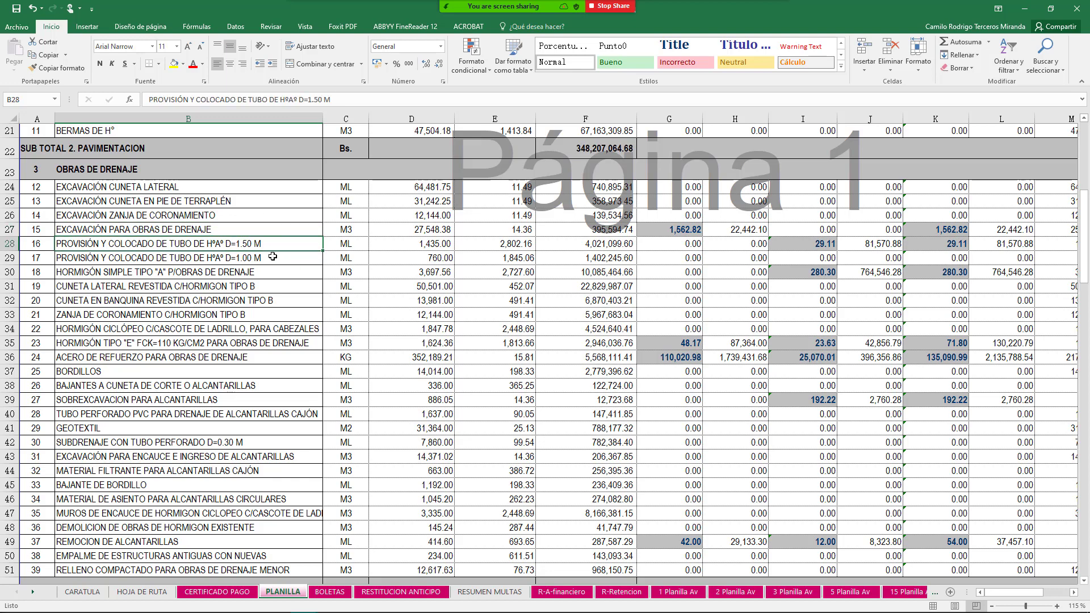
pyautogui.click(292, 260)
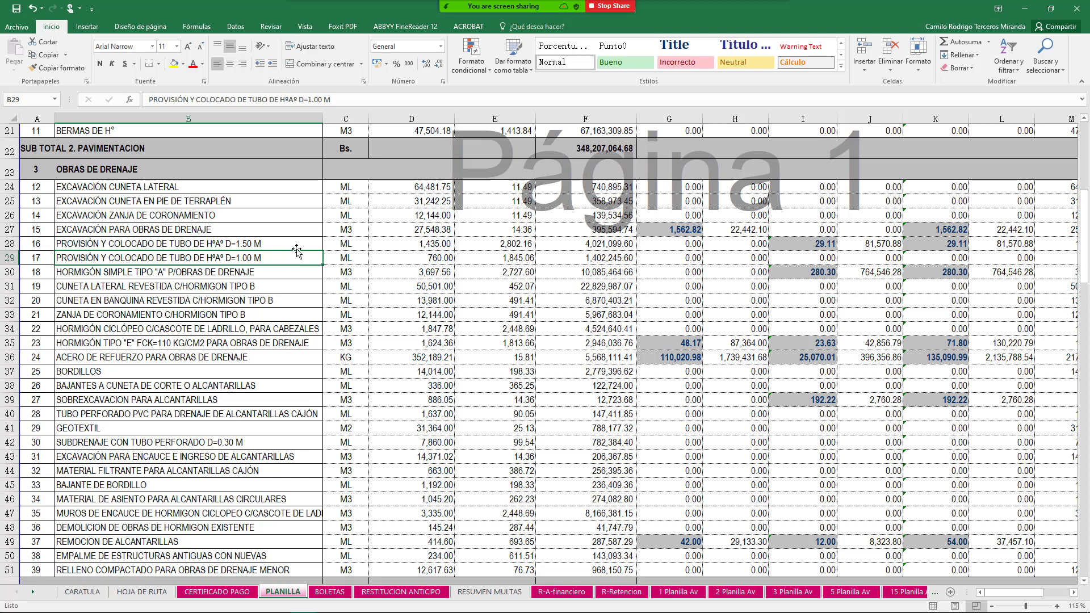
pyautogui.click(296, 242)
pyautogui.click(285, 257)
pyautogui.click(279, 272)
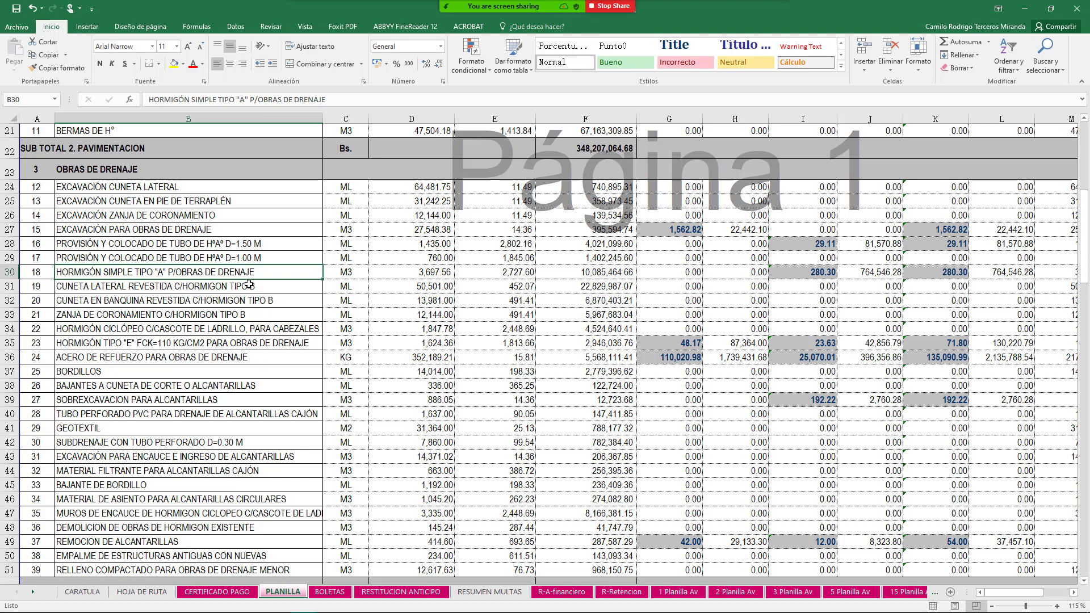
# Review the lined ditch, cyclopean concrete, type "E" concrete and reinforcing steel items, numbers 19 to 24.
pyautogui.moveTo(264, 286); pyautogui.dragTo(284, 332)
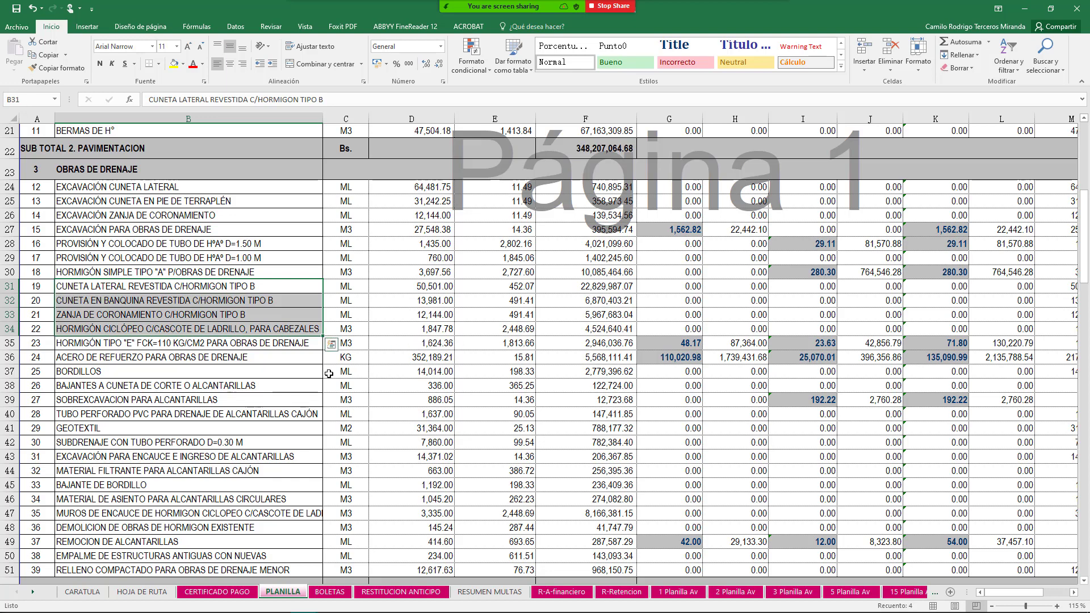
pyautogui.click(265, 347)
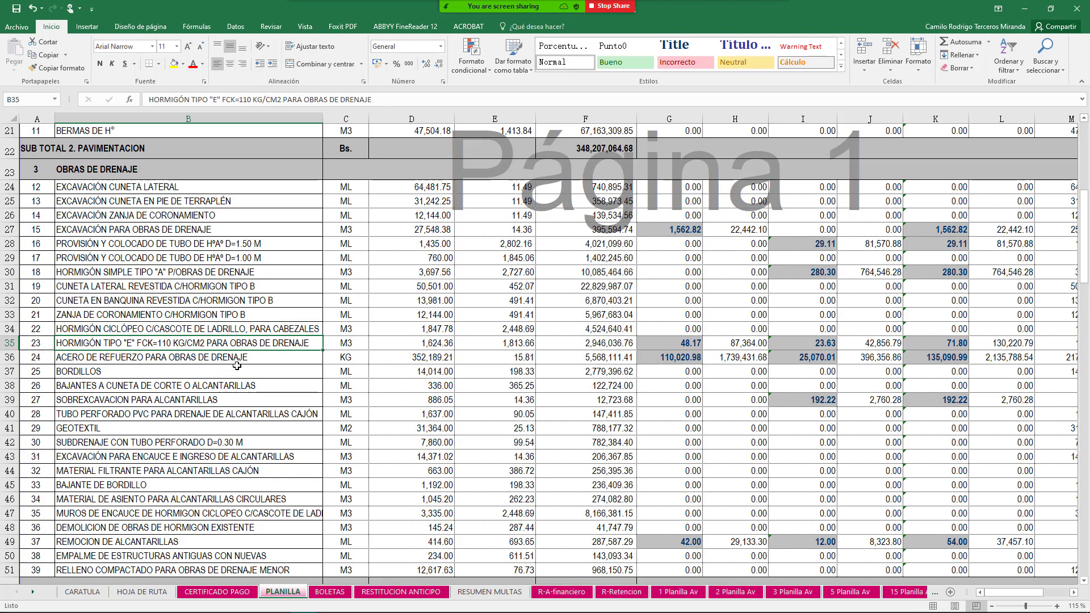
pyautogui.click(187, 357)
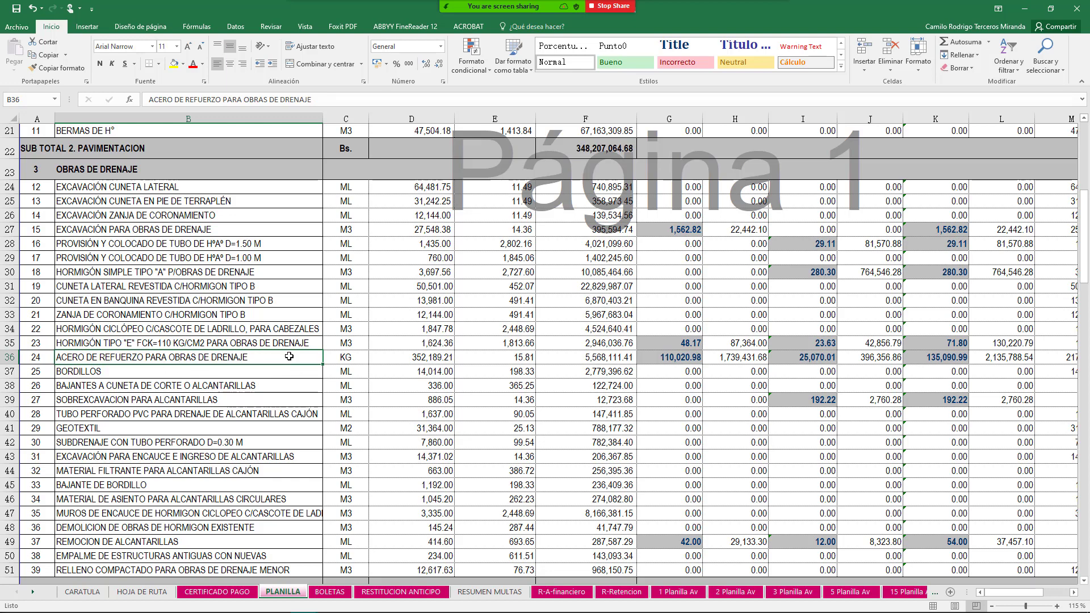
# Review the culvert over-excavation, perforated PVC pipe and culvert removal items, including the removal item's total formula.
pyautogui.scroll(-2, 358, 346)
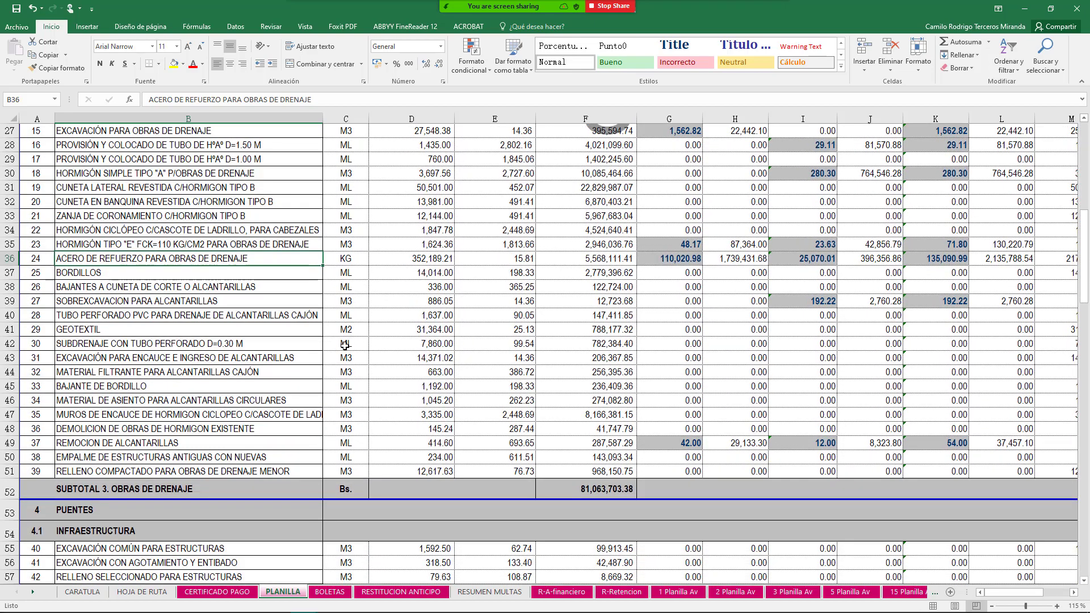
pyautogui.click(247, 317)
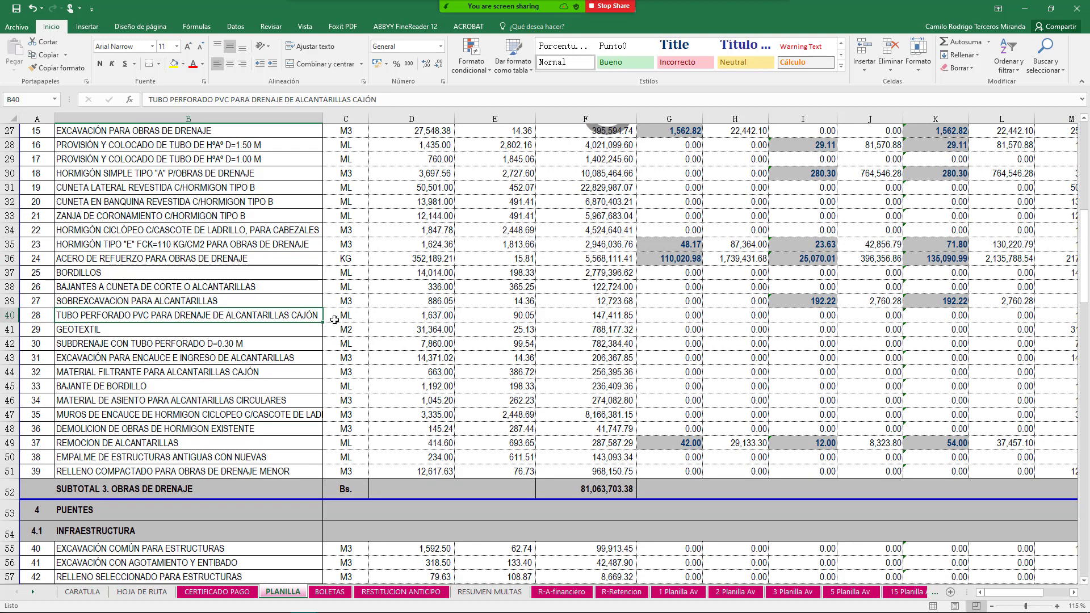
pyautogui.moveTo(266, 301); pyautogui.dragTo(827, 299)
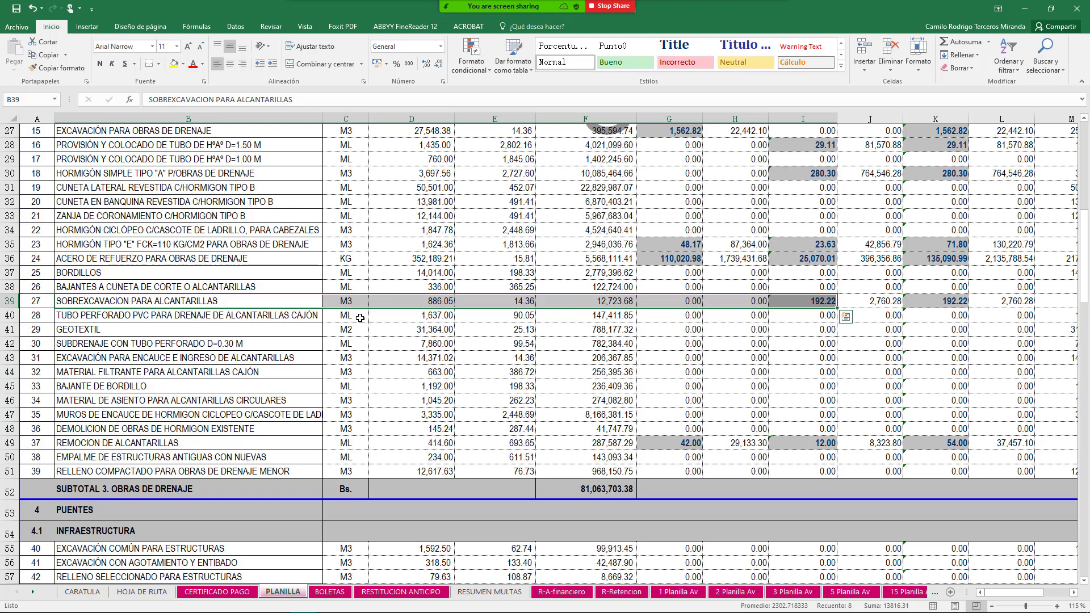
pyautogui.click(185, 447)
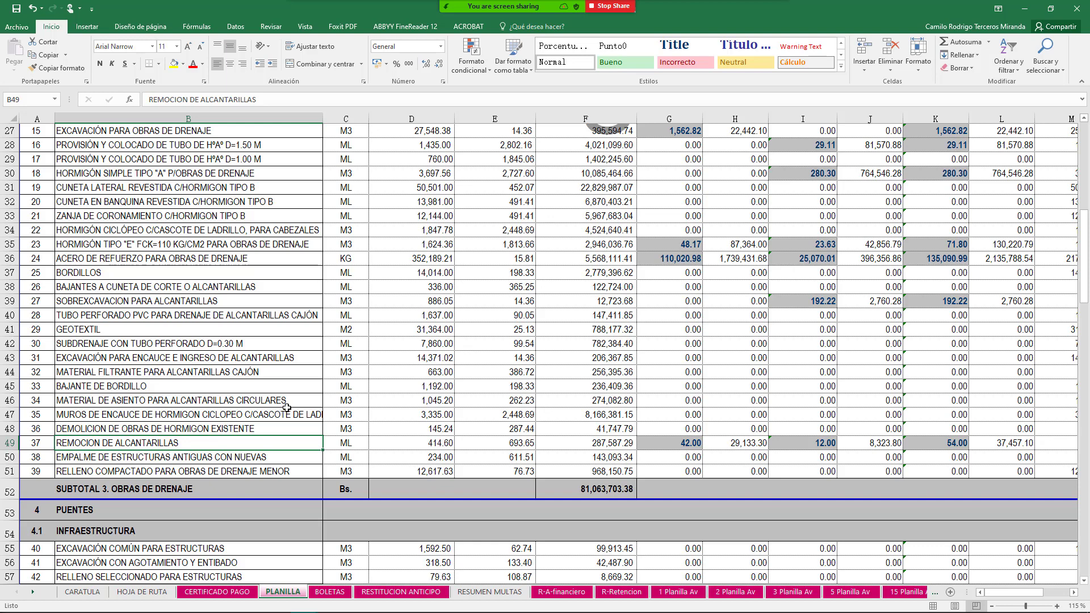
pyautogui.click(611, 441)
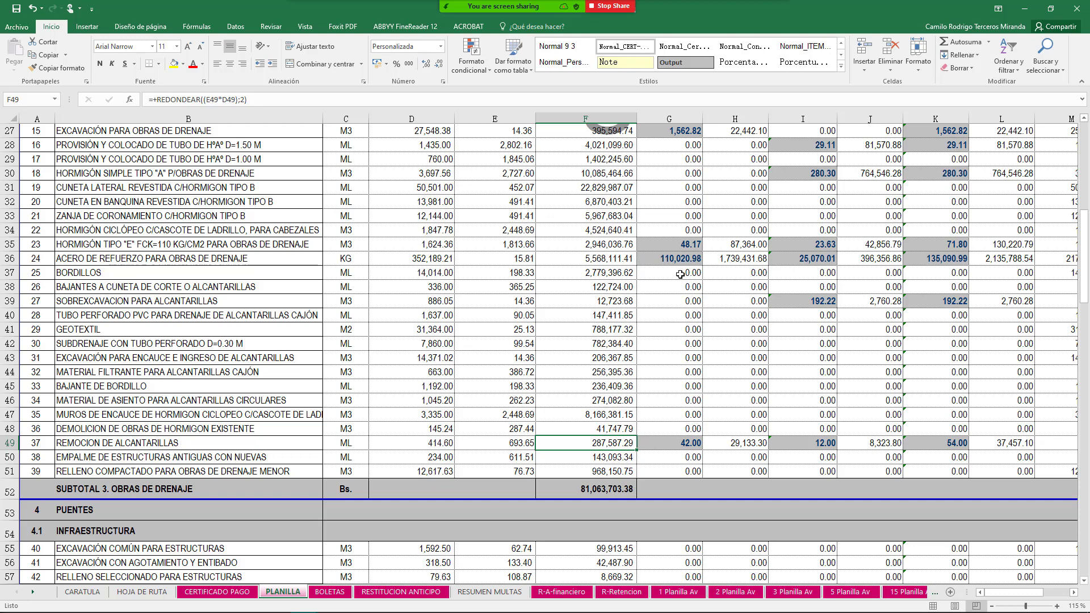
pyautogui.scroll(2, 537, 366)
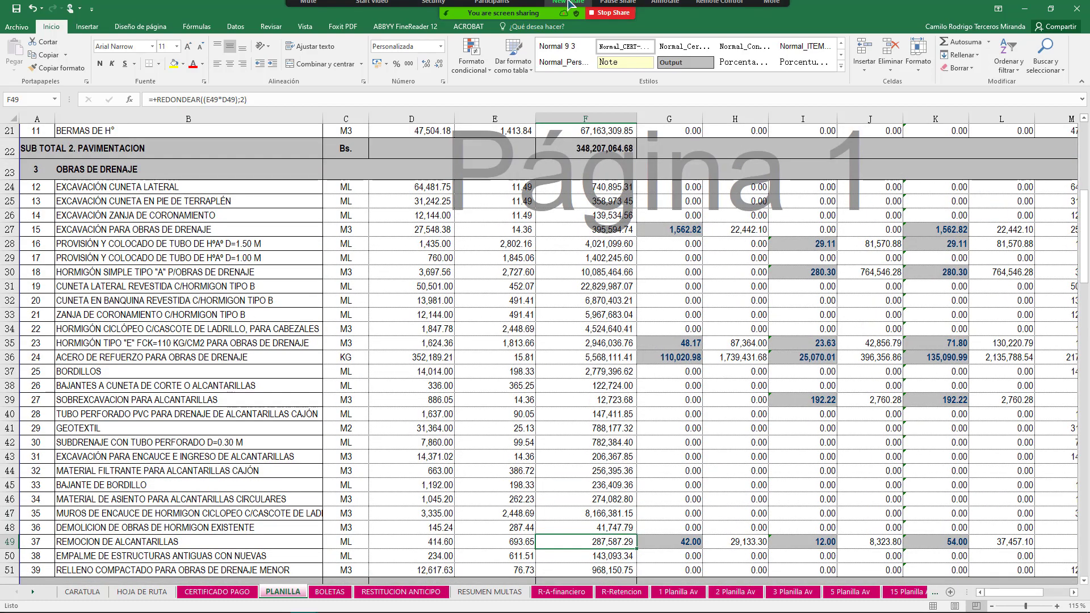
pyautogui.scroll(-5, 440, 232)
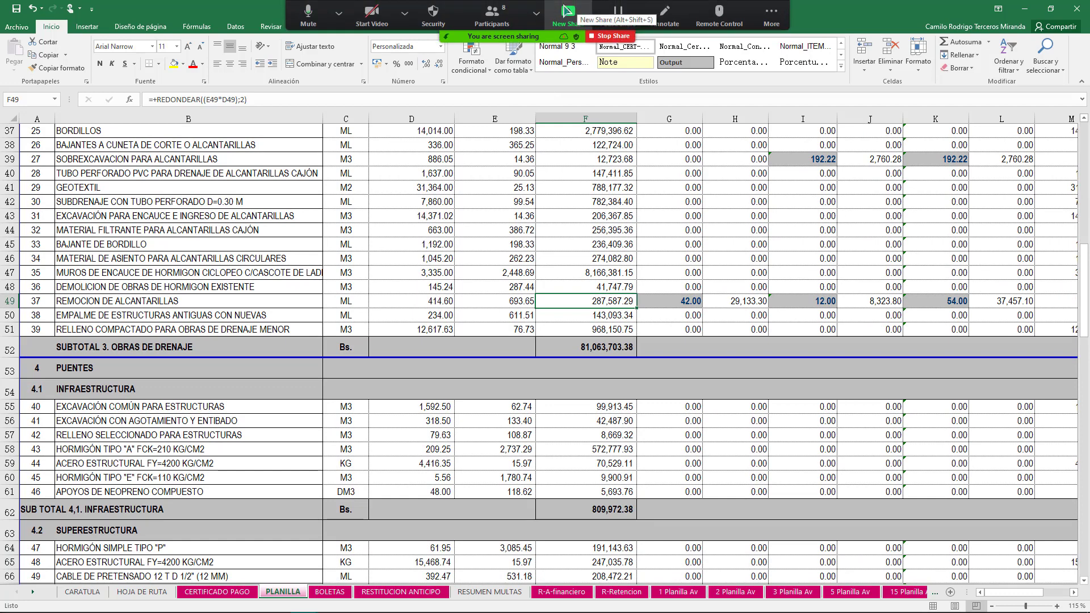
# Switch the screen share back to AutoCAD and open the recent drawing PUENTE 106+720, dismissing the missing-references notice.
pyautogui.click(577, 19)
pyautogui.doubleClick(473, 304)
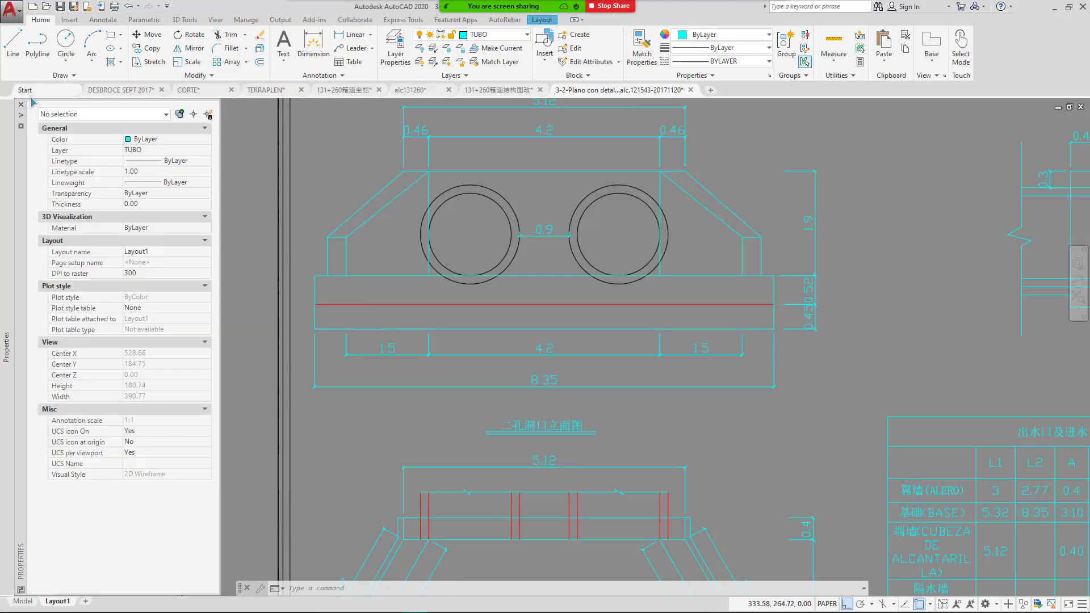
pyautogui.click(49, 92)
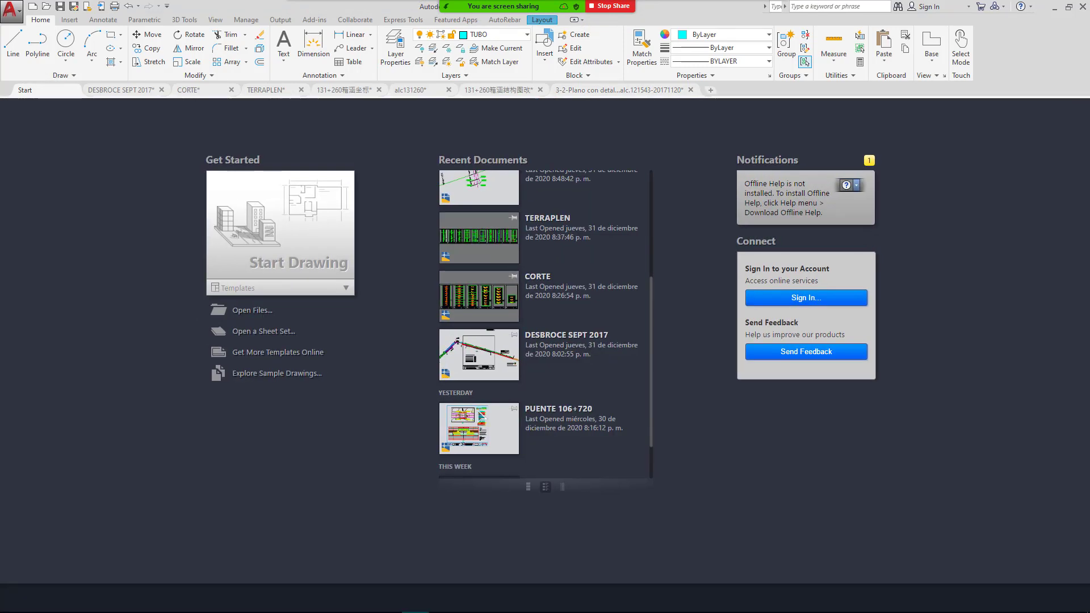
pyautogui.scroll(-3, 564, 383)
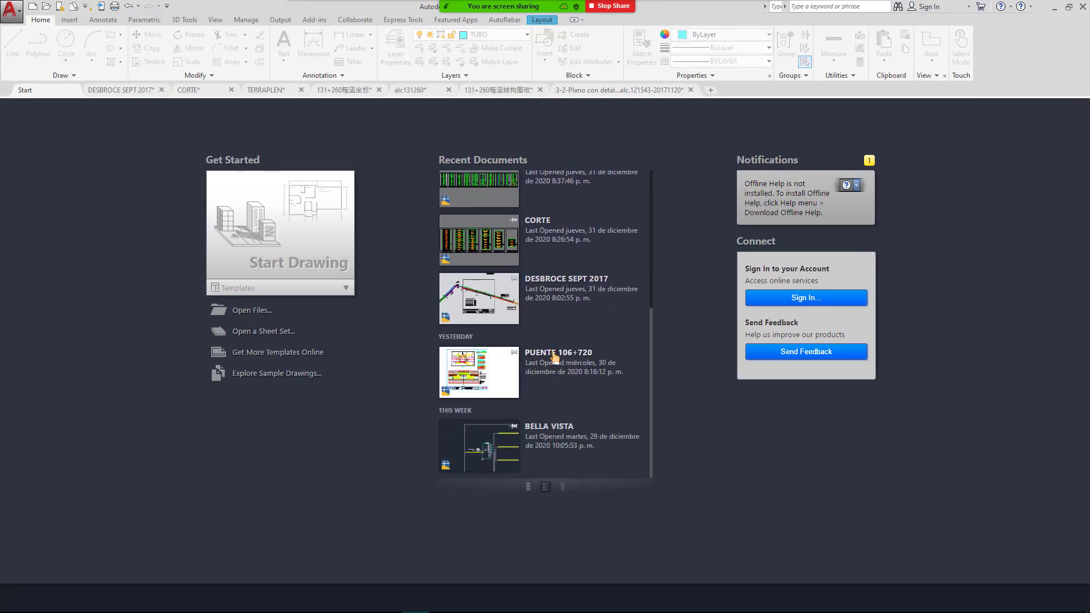
pyautogui.scroll(3, 559, 374)
pyautogui.click(550, 358)
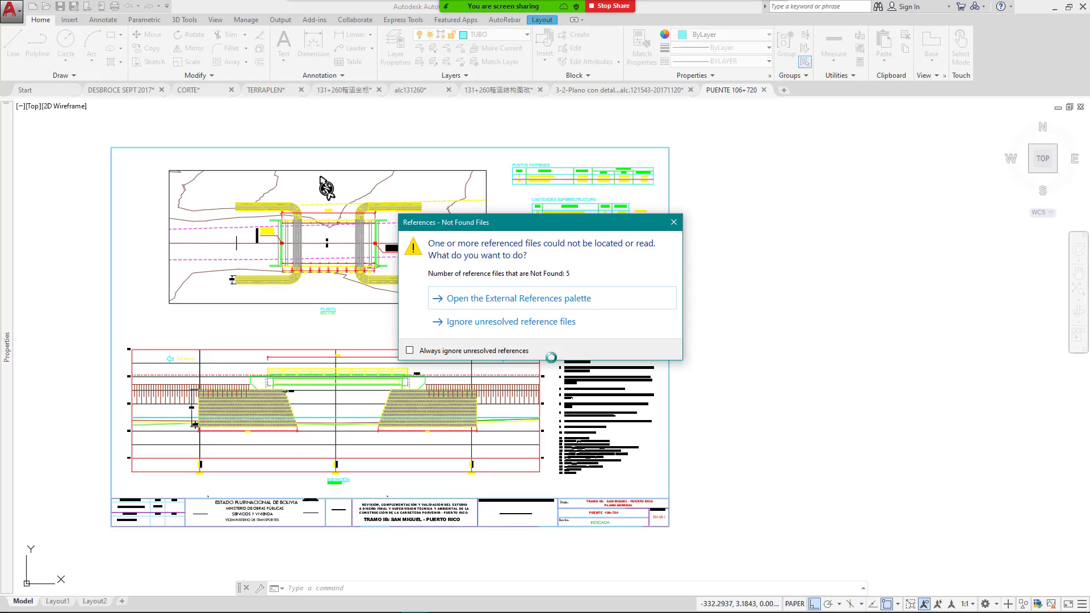
pyautogui.press('Escape')
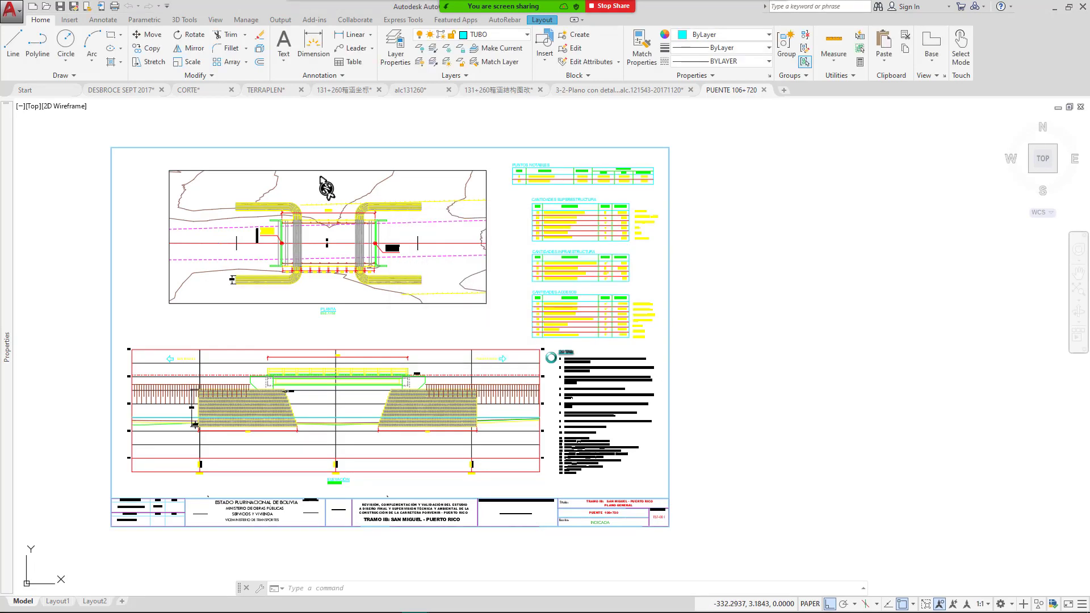
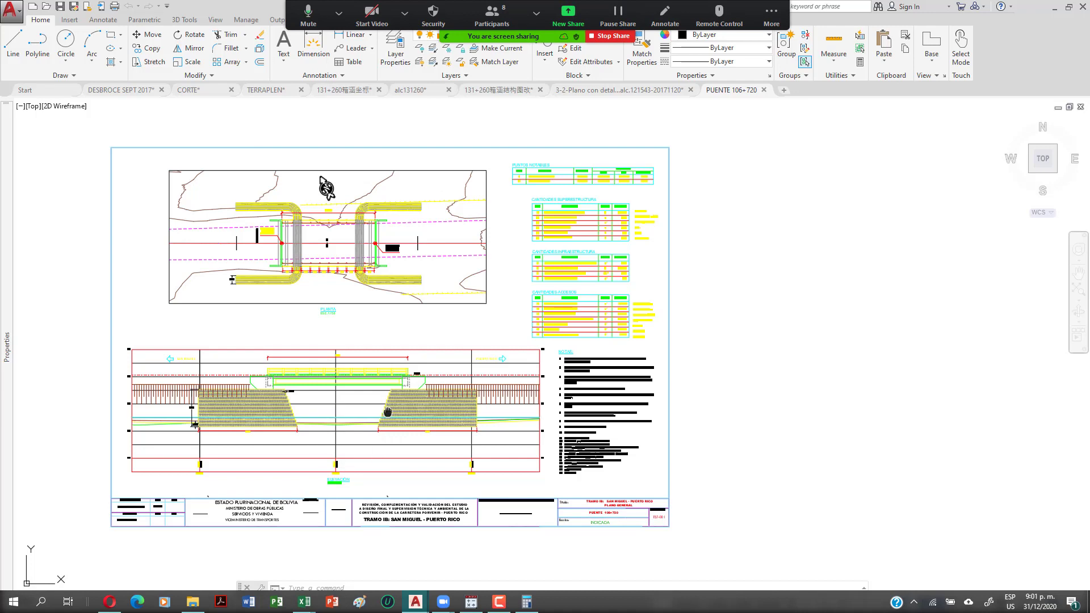
# Examine the bridge's ELEVACIÓN view, including the deck, abutments and stepped embankments on both sides.
pyautogui.moveTo(326, 188); pyautogui.dragTo(416, 152)
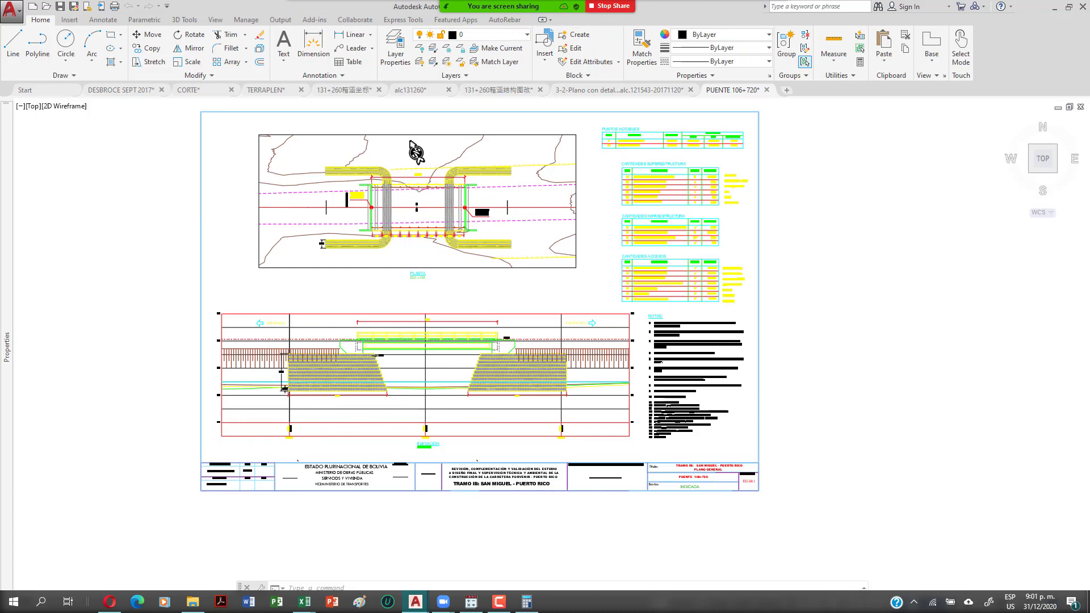
pyautogui.scroll(4, 406, 413)
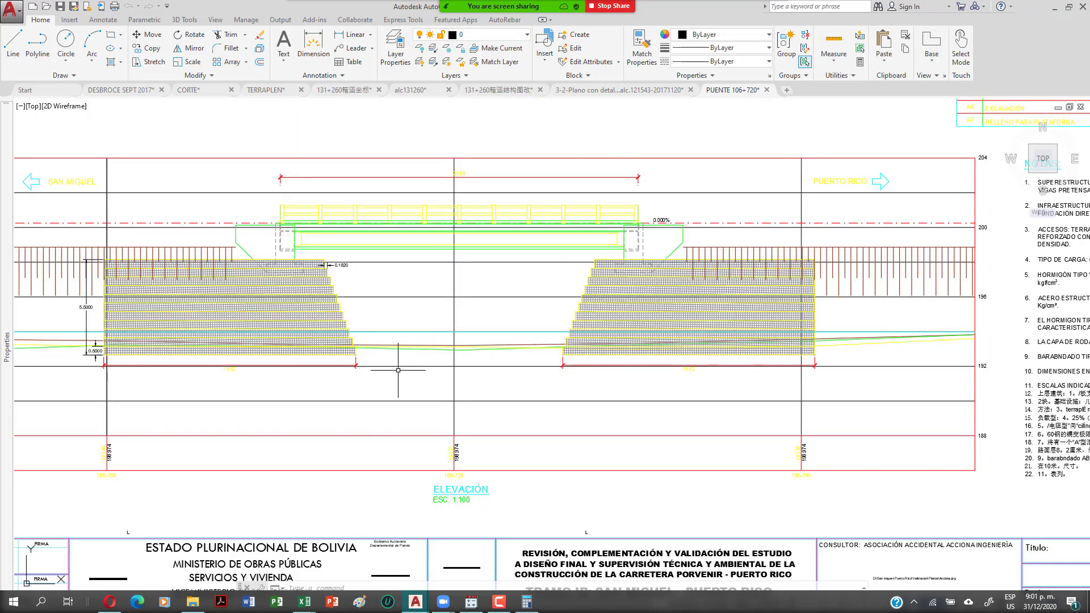
pyautogui.moveTo(318, 377)
pyautogui.mouseDown()
pyautogui.moveTo(348, 412)
pyautogui.moveTo(385, 418)
pyautogui.mouseUp()
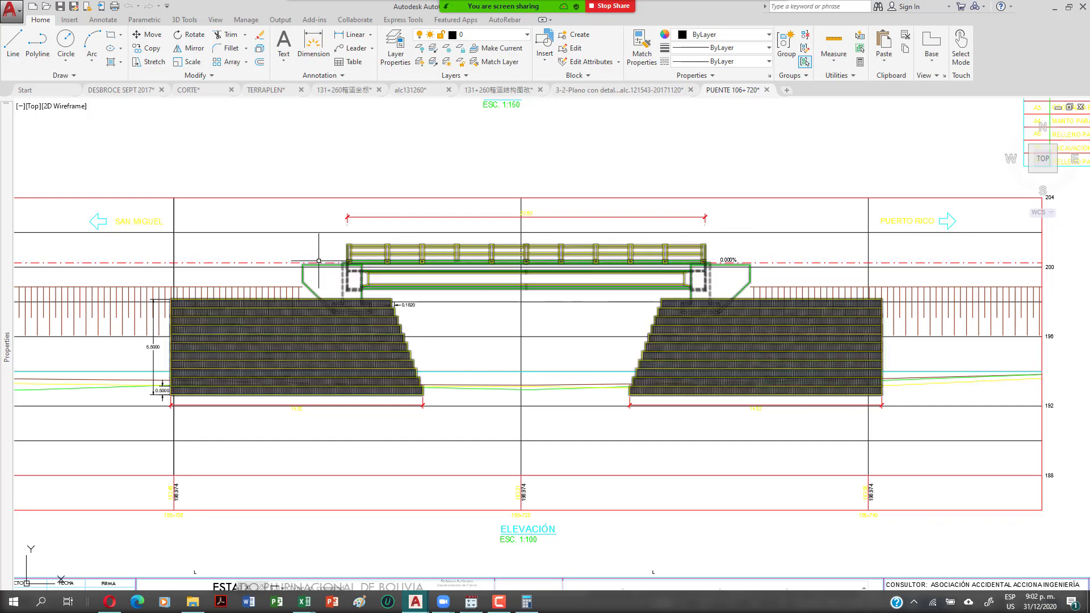
pyautogui.click(303, 301)
pyautogui.press('Escape')
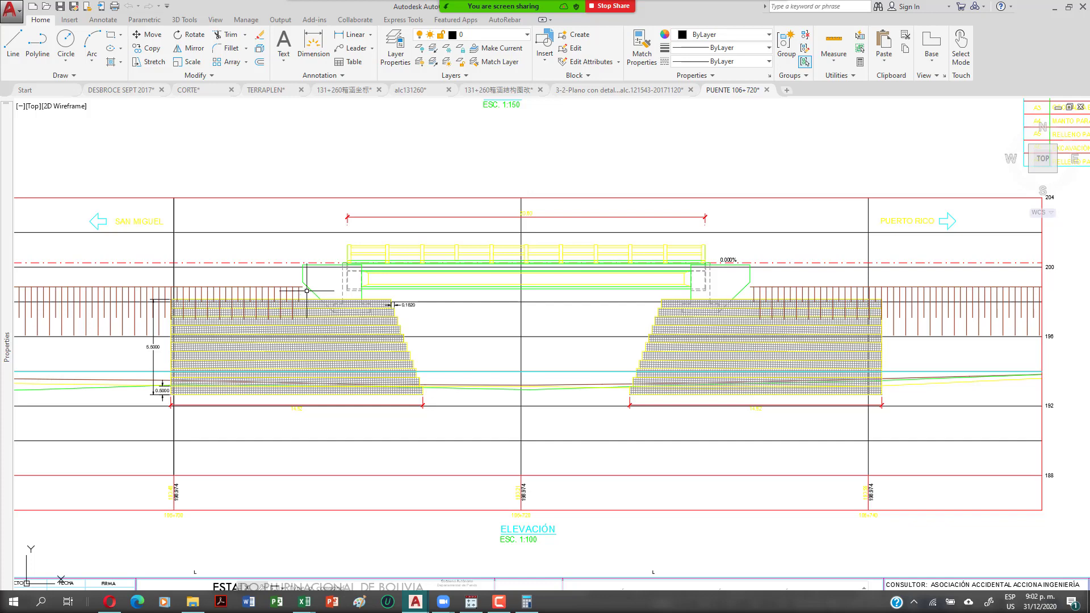
# Examine the bridge deck, railing and both abutments above the stepped embankments in the ELEVACIÓN view.
pyautogui.click(307, 295)
pyautogui.moveTo(463, 306); pyautogui.dragTo(517, 352)
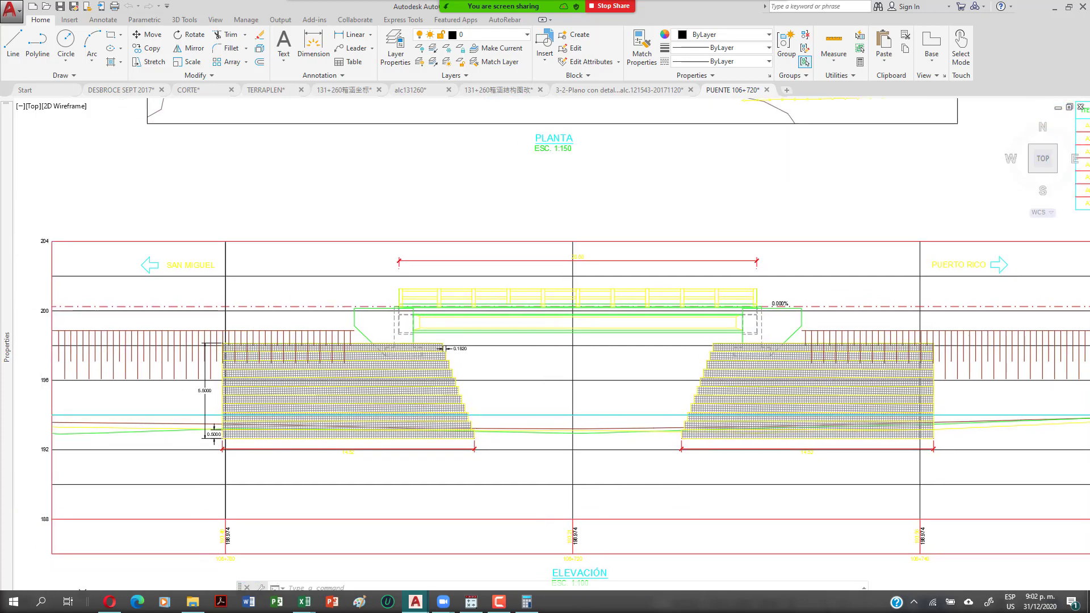
pyautogui.moveTo(449, 382)
pyautogui.mouseDown()
pyautogui.moveTo(385, 389)
pyautogui.moveTo(306, 424)
pyautogui.mouseUp()
pyautogui.press('Escape')
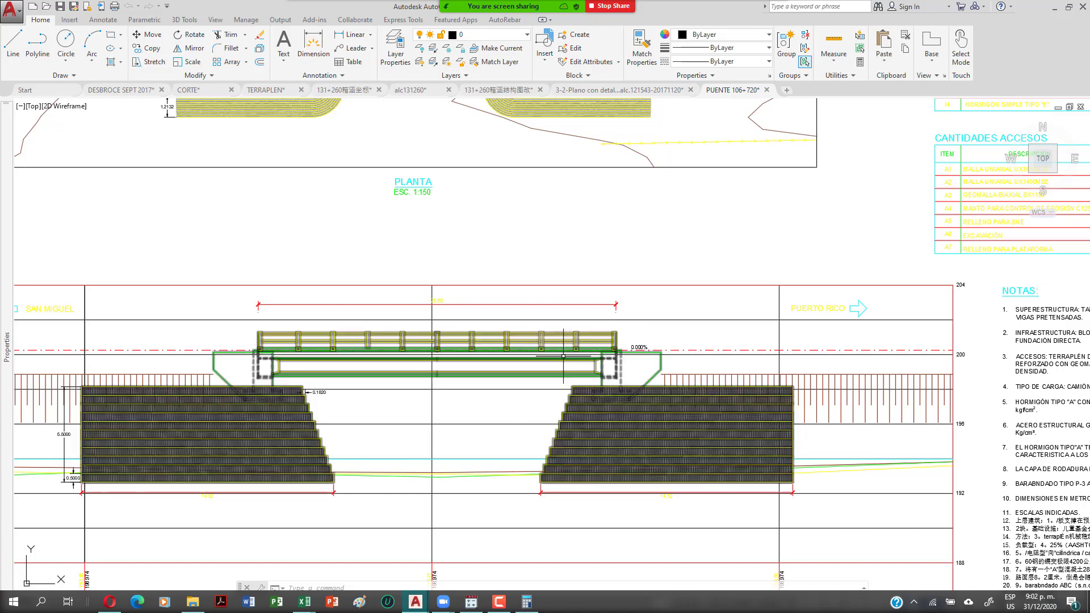
pyautogui.click(262, 338)
pyautogui.press('Escape')
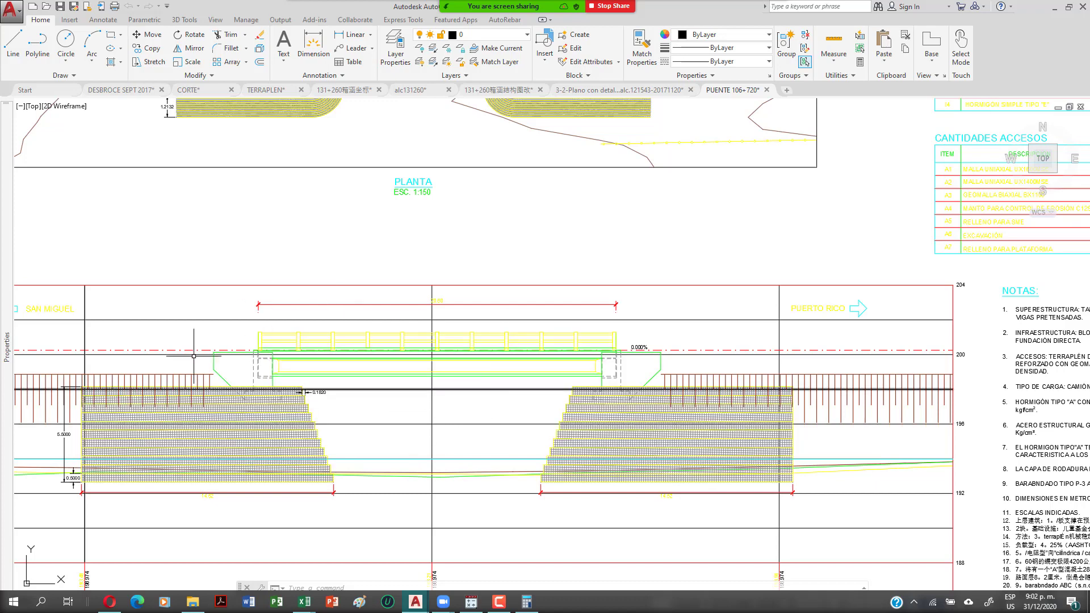
pyautogui.click(242, 398)
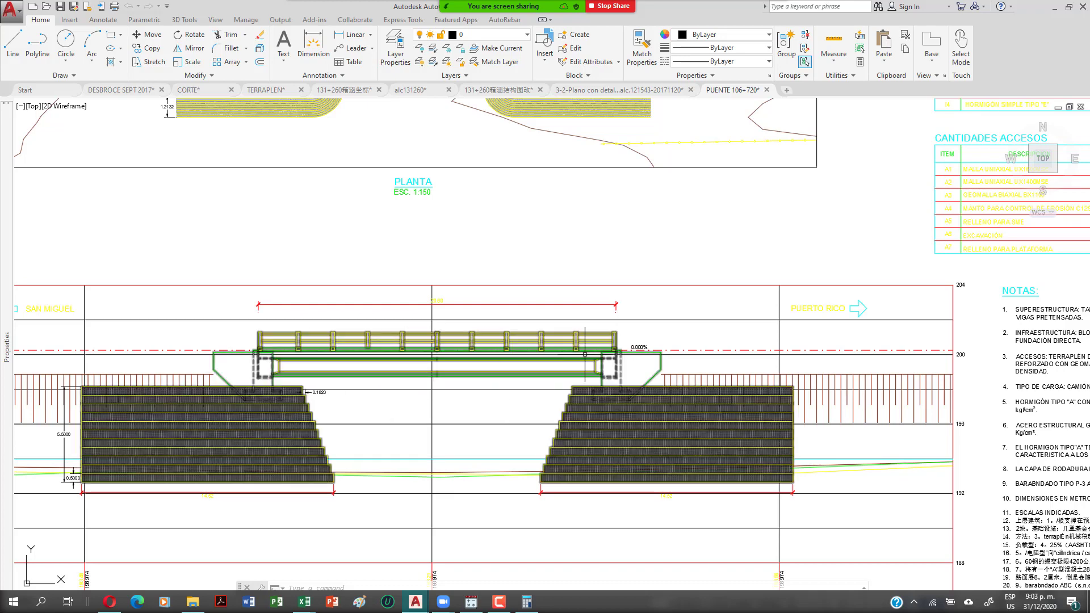
# Inspect the deck end and abutment on the Puerto Rico side up close in the ELEVACIÓN view.
pyautogui.scroll(4, 593, 377)
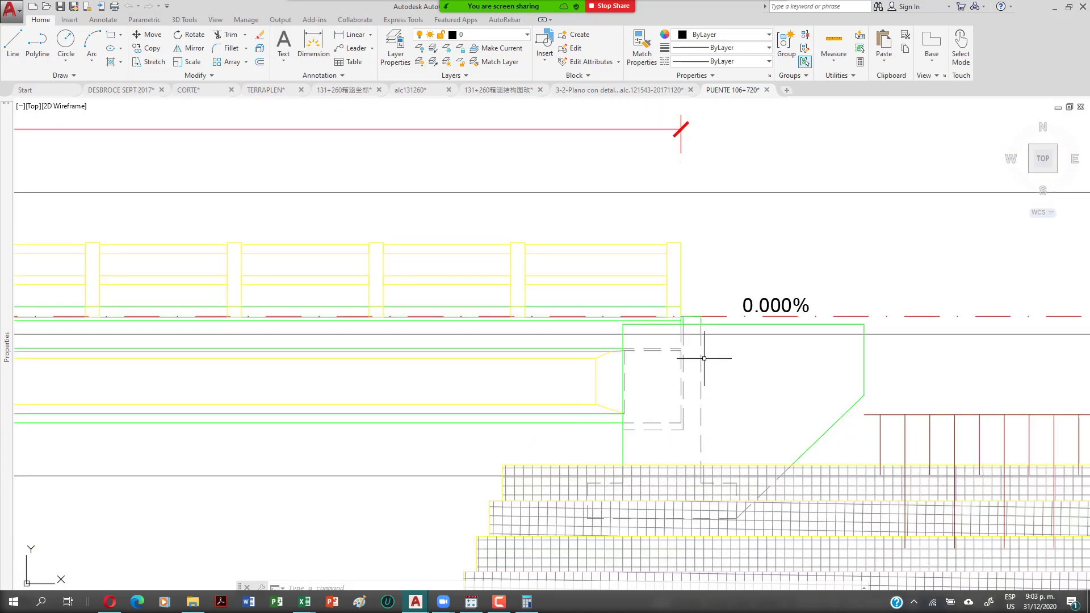
pyautogui.scroll(1, 704, 359)
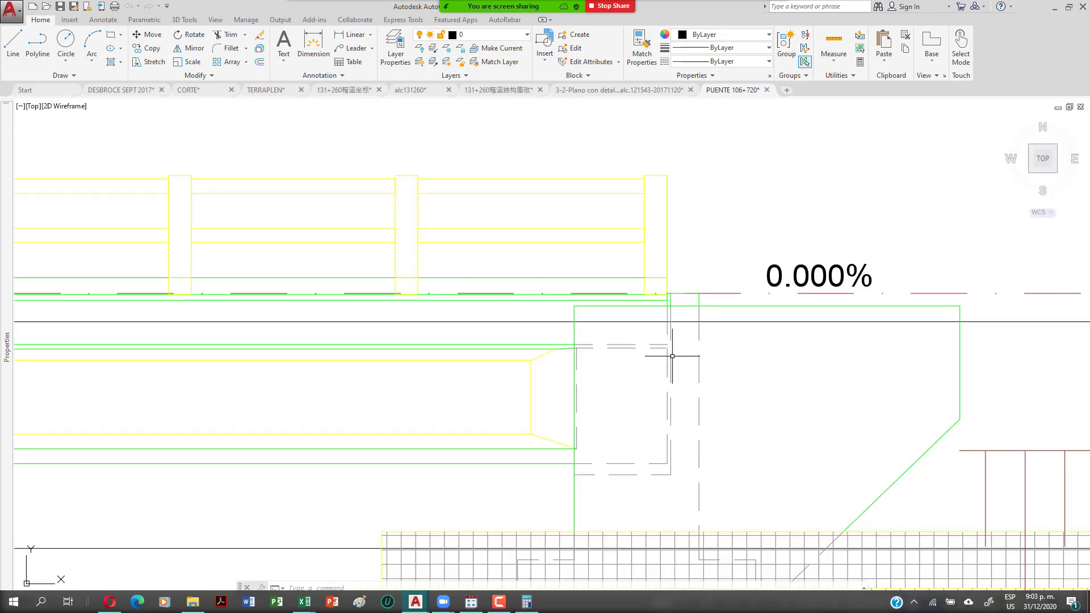
pyautogui.scroll(-5, 672, 334)
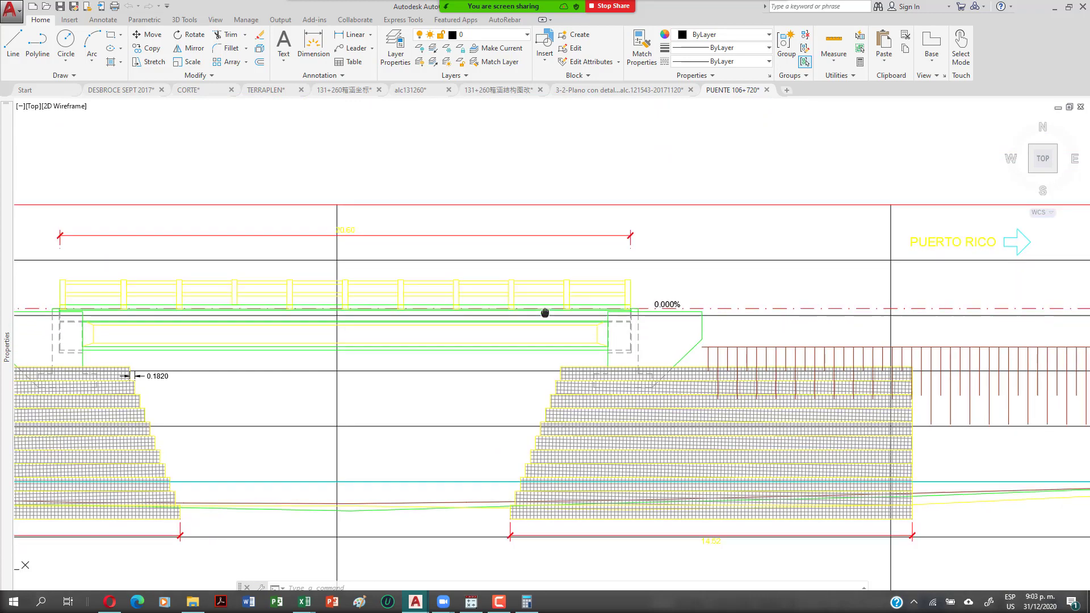
pyautogui.moveTo(571, 366); pyautogui.dragTo(569, 336)
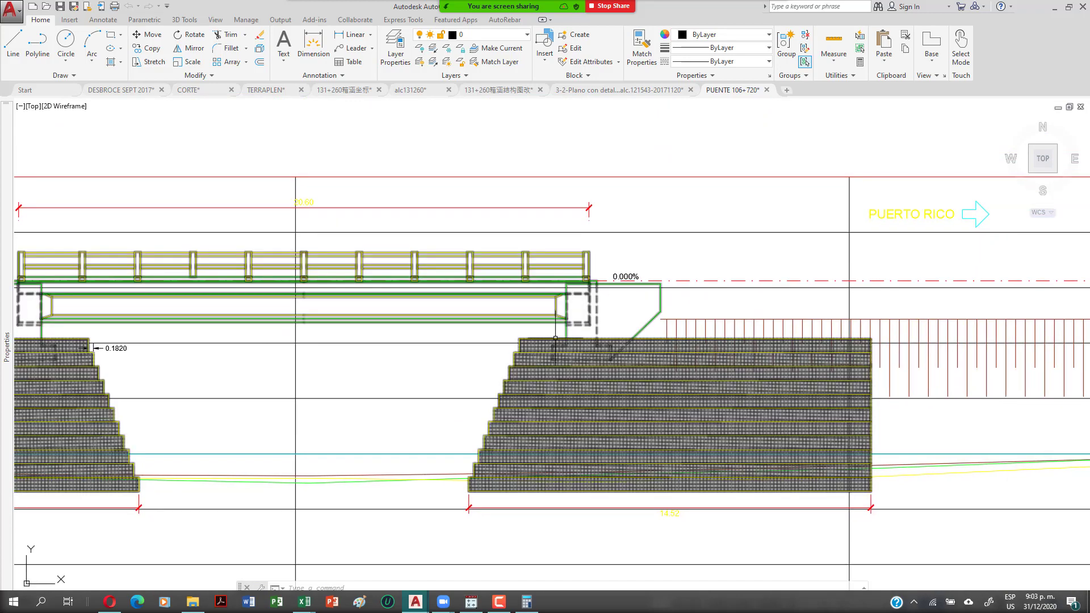
pyautogui.moveTo(514, 279); pyautogui.dragTo(597, 258)
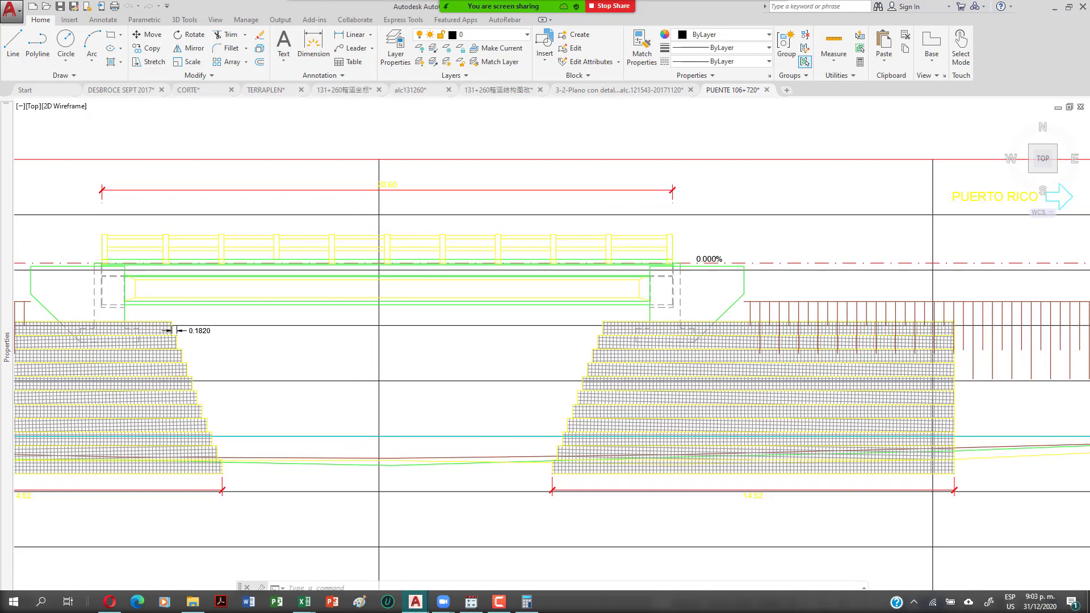
pyautogui.scroll(-3, 408, 300)
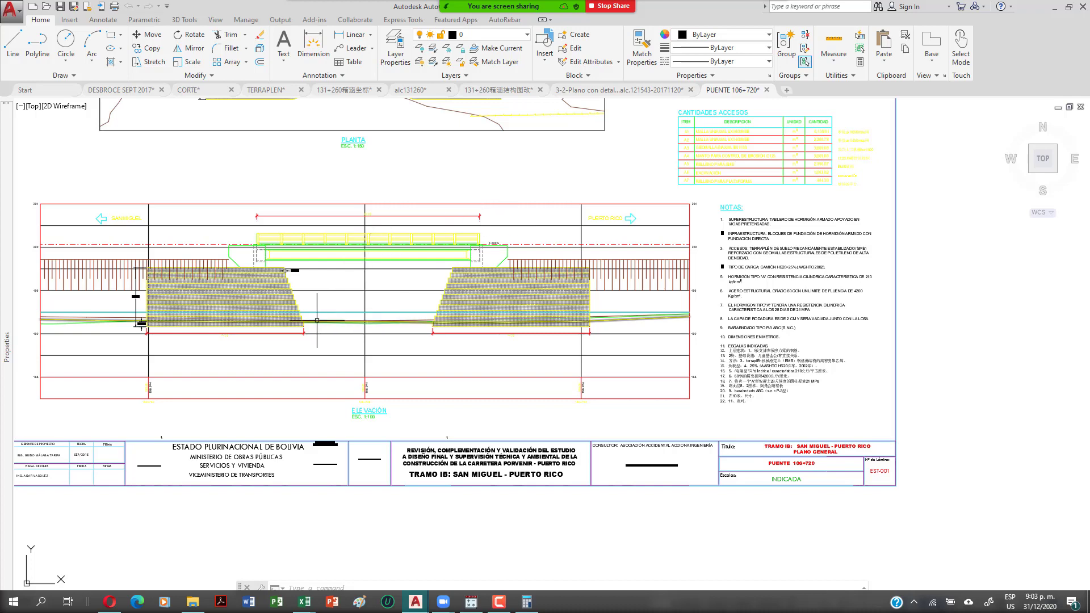
pyautogui.moveTo(206, 296); pyautogui.dragTo(285, 328)
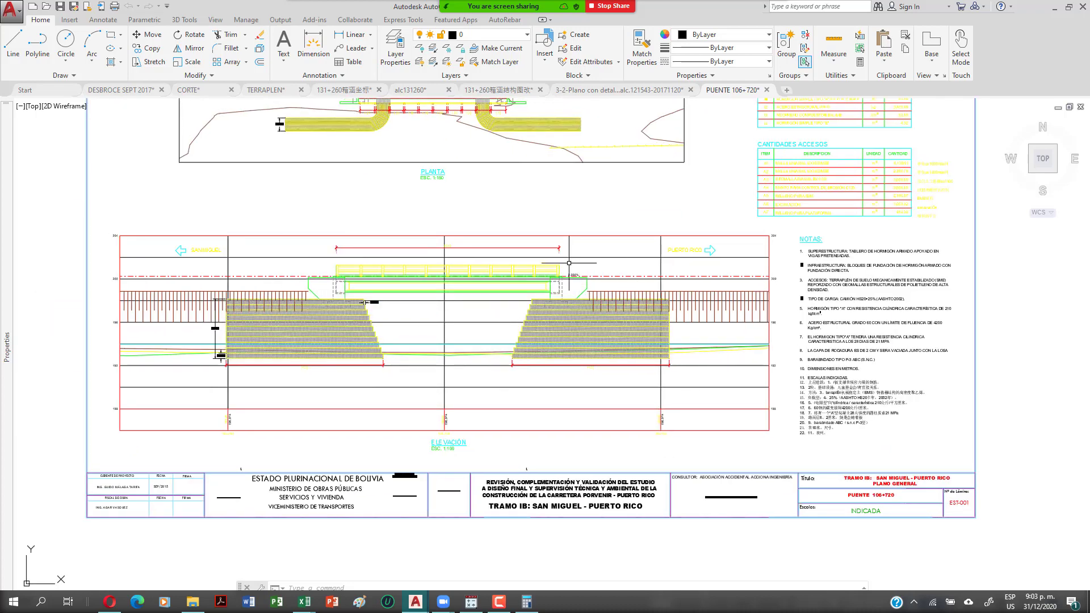
# Go to the superstructure sheet below the general plan and examine its VISTA EN PLANTA.
pyautogui.moveTo(505, 412); pyautogui.dragTo(521, 350)
pyautogui.moveTo(530, 473); pyautogui.dragTo(503, 300)
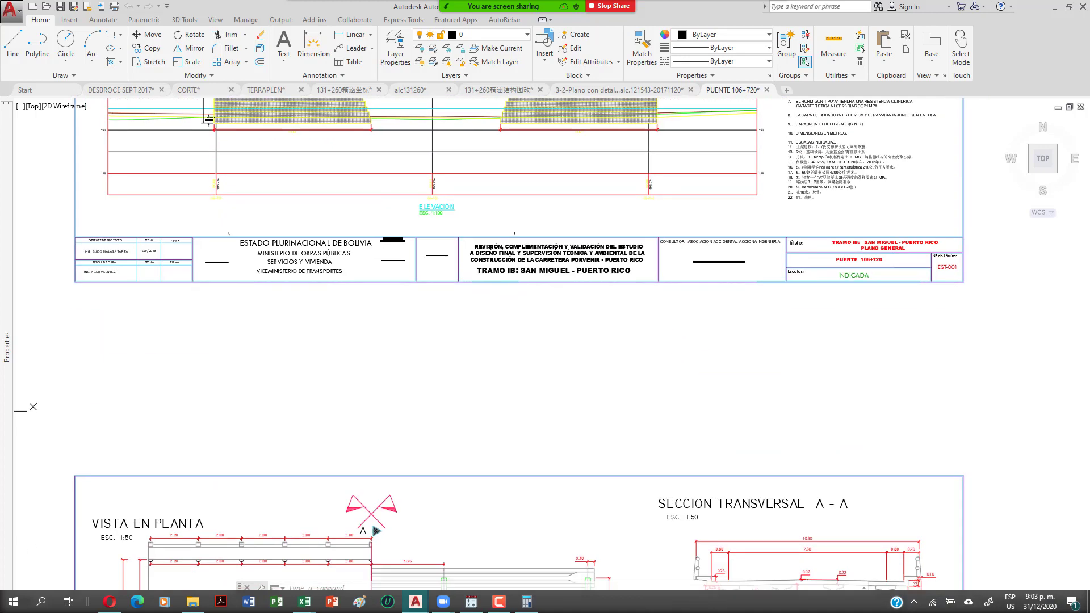
pyautogui.moveTo(564, 556); pyautogui.dragTo(496, 256)
pyautogui.moveTo(470, 421); pyautogui.dragTo(537, 324)
pyautogui.scroll(3, 625, 280)
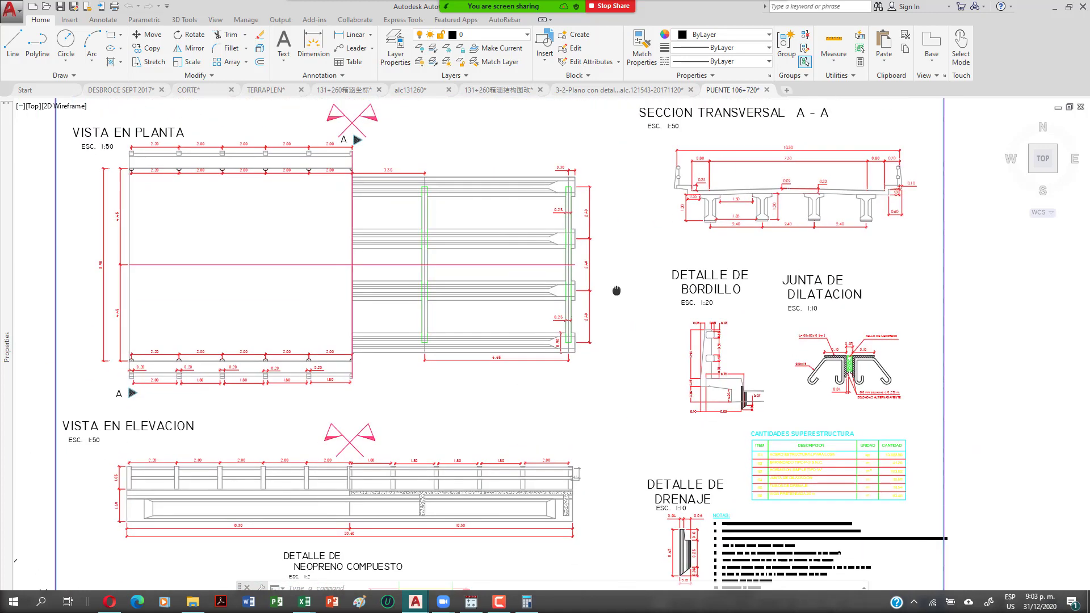
pyautogui.scroll(-3, 600, 330)
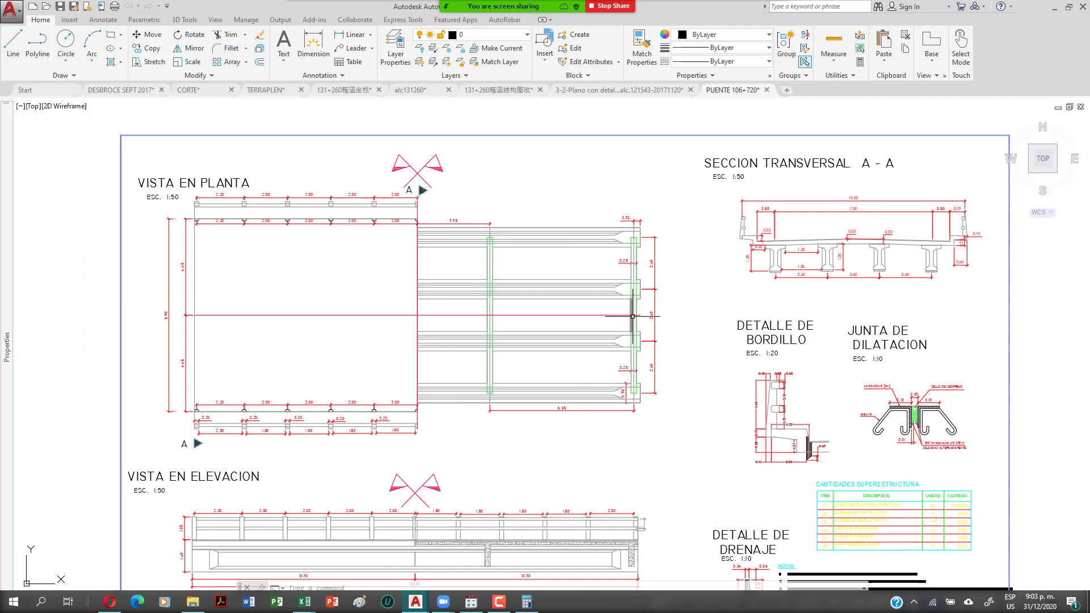
pyautogui.moveTo(628, 342); pyautogui.dragTo(533, 290)
pyautogui.moveTo(523, 329); pyautogui.dragTo(633, 358)
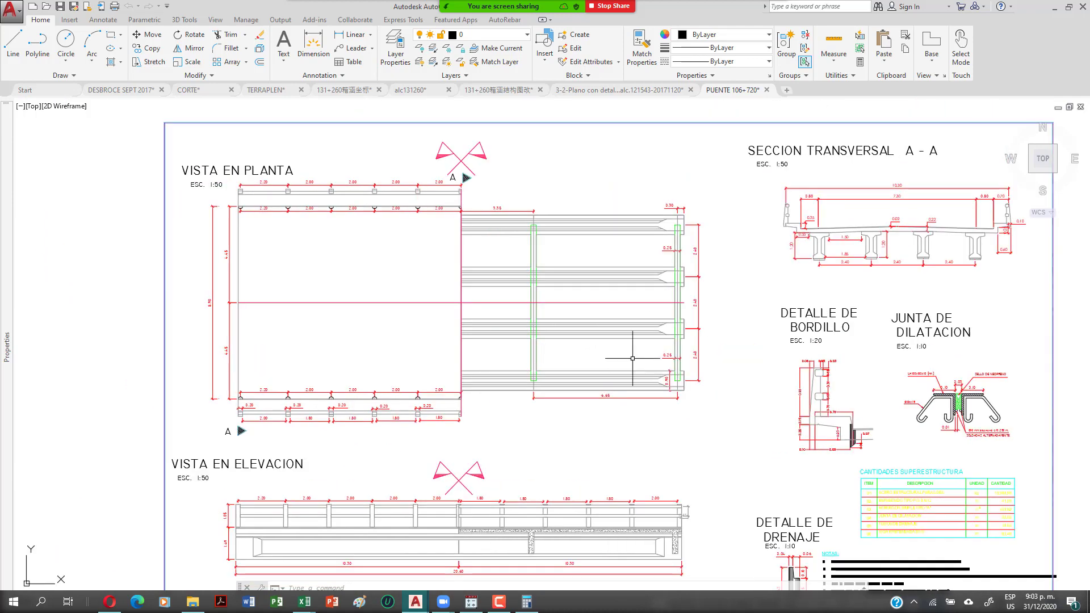
# Look over SECCION TRANSVERSAL A-A with its beam spacing, and the layout of the whole superstructure sheet.
pyautogui.moveTo(821, 346); pyautogui.dragTo(593, 326)
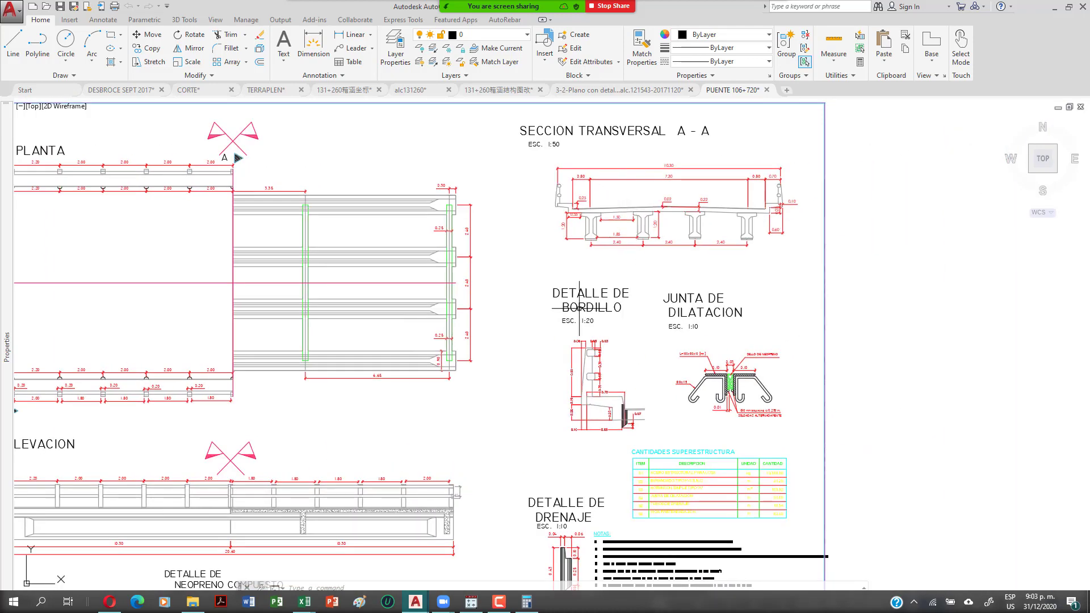
pyautogui.scroll(-2, 557, 356)
pyautogui.scroll(5, 680, 165)
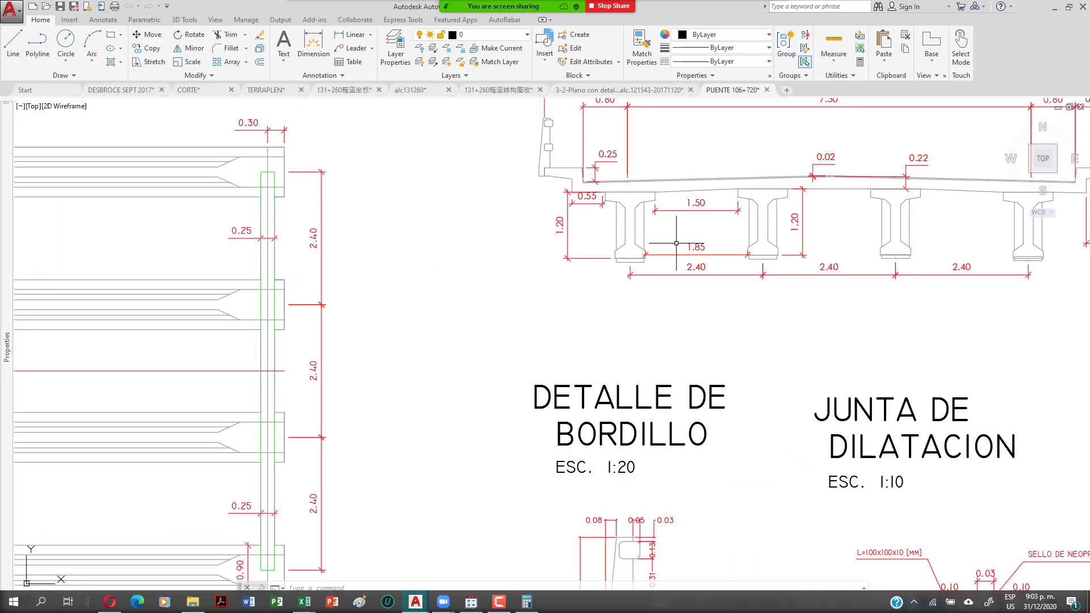
pyautogui.scroll(-6, 676, 243)
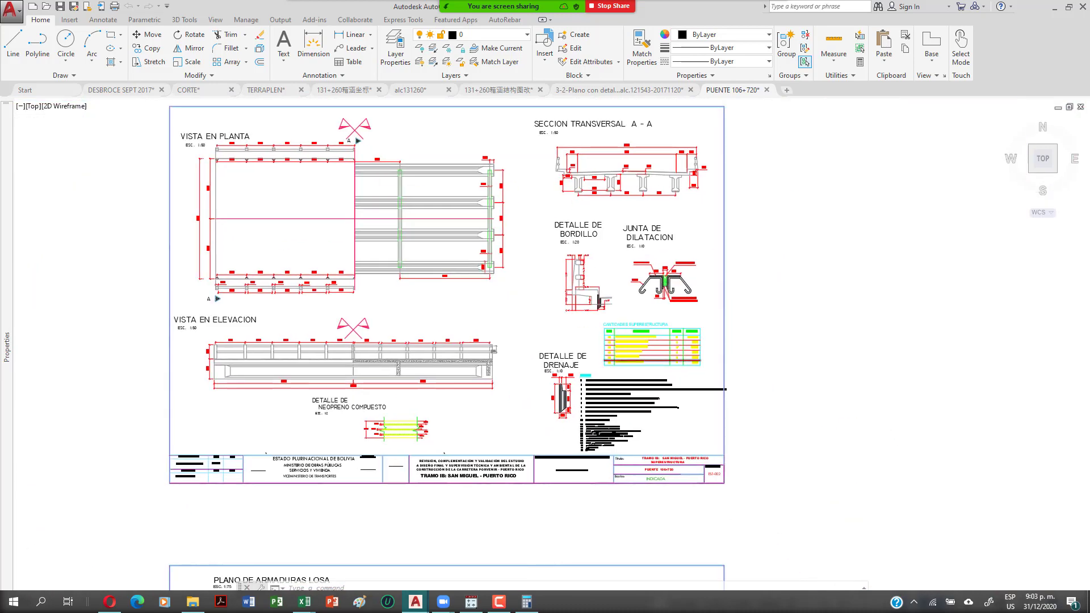
# Read the CANTIDADES SUPERESTRUCTURA table, items S1 to S6, including structural steel, railing, type "A" concrete and prestressed beams.
pyautogui.scroll(8, 653, 341)
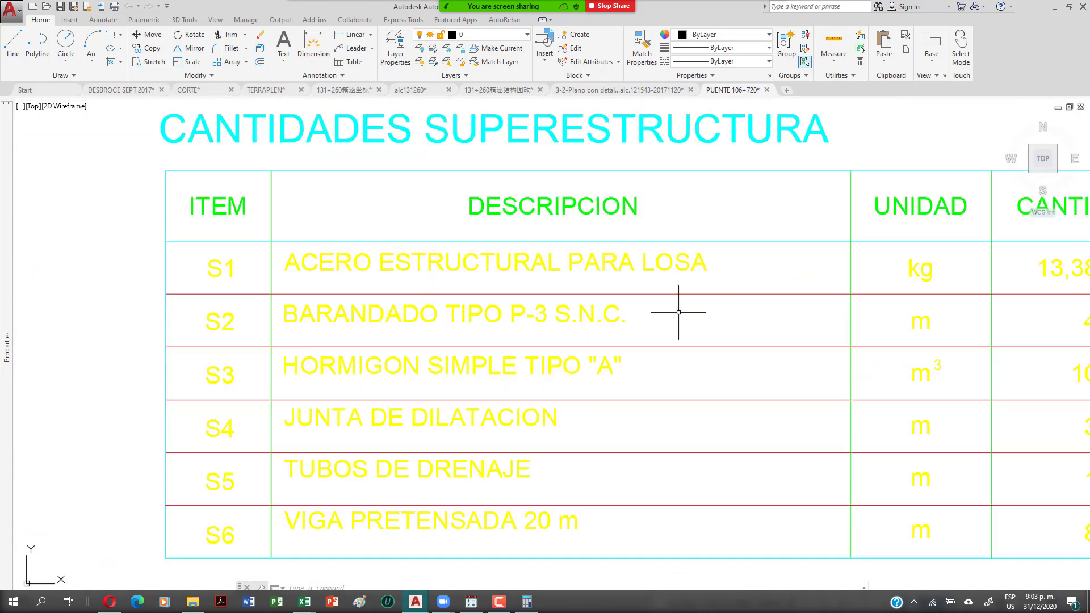
pyautogui.moveTo(696, 334)
pyautogui.mouseDown()
pyautogui.moveTo(587, 232)
pyautogui.moveTo(562, 266)
pyautogui.mouseUp()
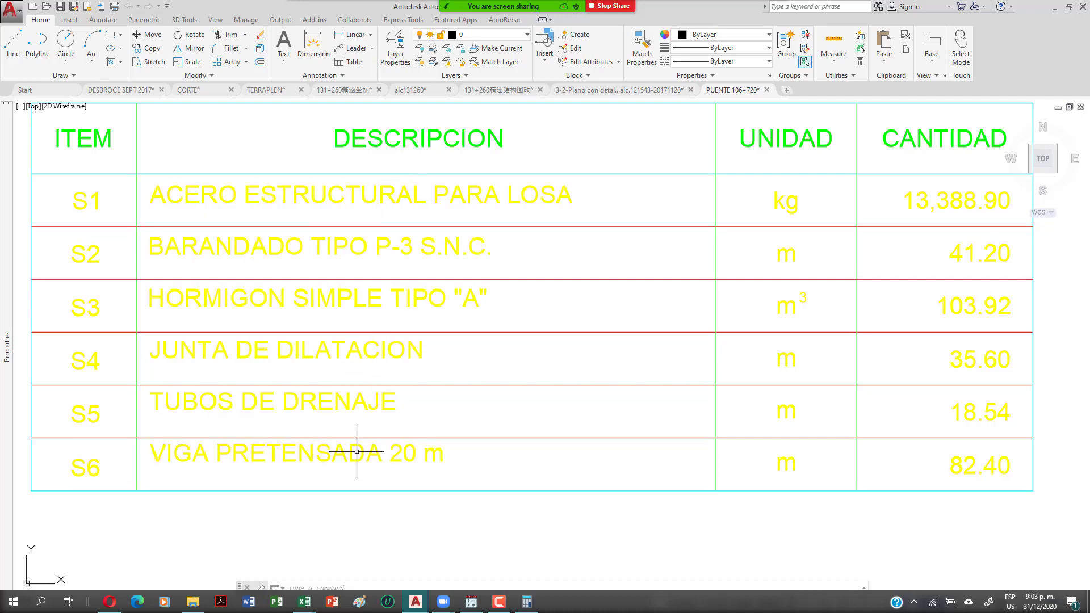
pyautogui.scroll(-5, 506, 358)
pyautogui.moveTo(346, 412)
pyautogui.mouseDown()
pyautogui.moveTo(477, 412)
pyautogui.moveTo(490, 424)
pyautogui.mouseUp()
pyautogui.scroll(8, 709, 291)
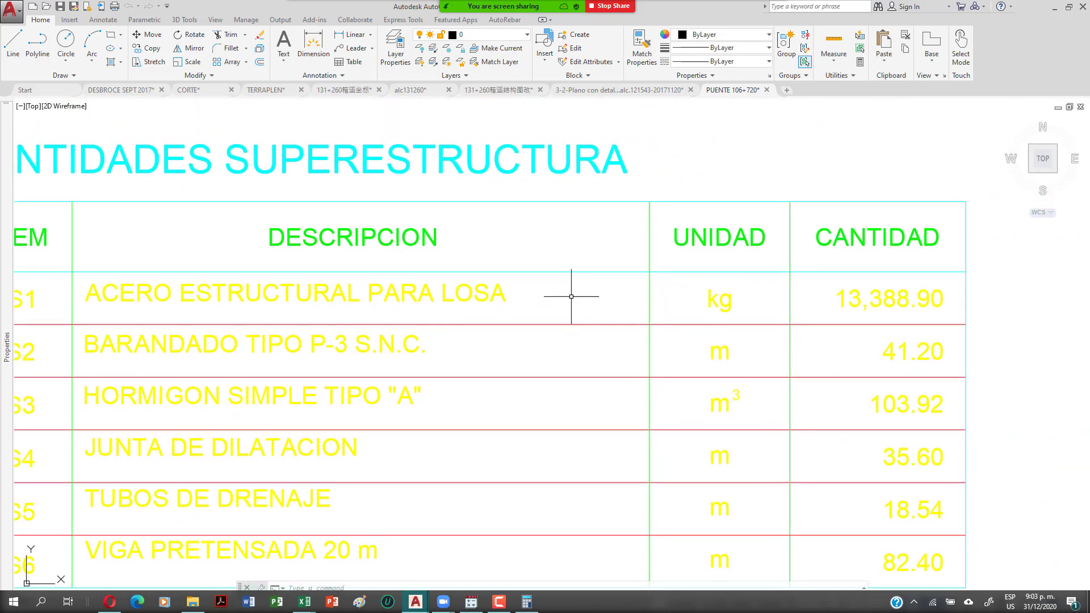
pyautogui.scroll(-4, 849, 300)
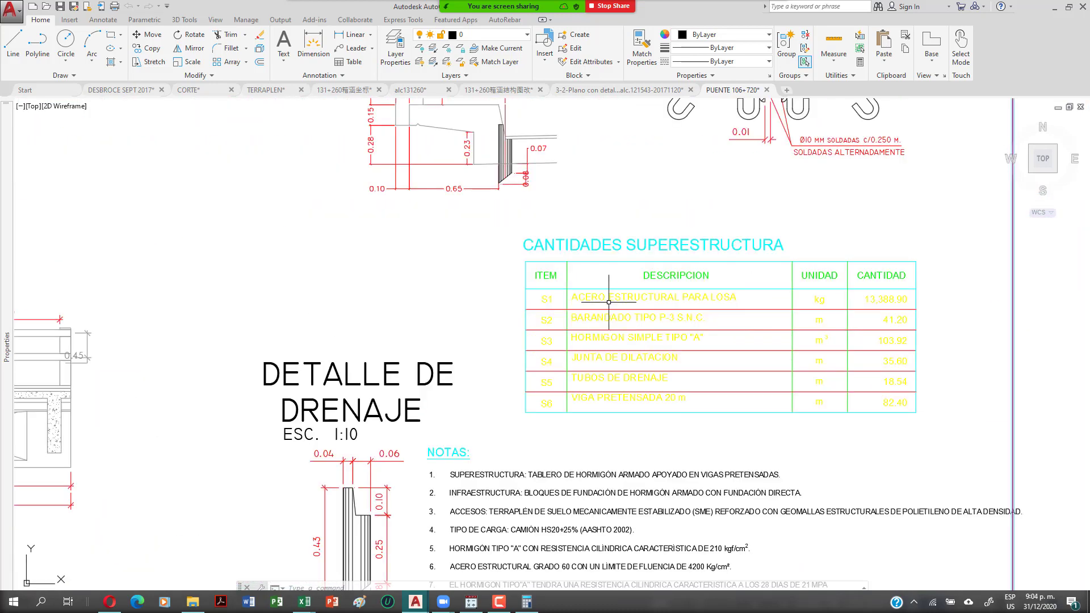
# Examine the prestressed beams and the bearing pads beneath them in SECCION TRANSVERSAL A-A.
pyautogui.moveTo(505, 346); pyautogui.dragTo(523, 522)
pyautogui.moveTo(554, 256); pyautogui.dragTo(528, 412)
pyautogui.moveTo(568, 191); pyautogui.dragTo(591, 423)
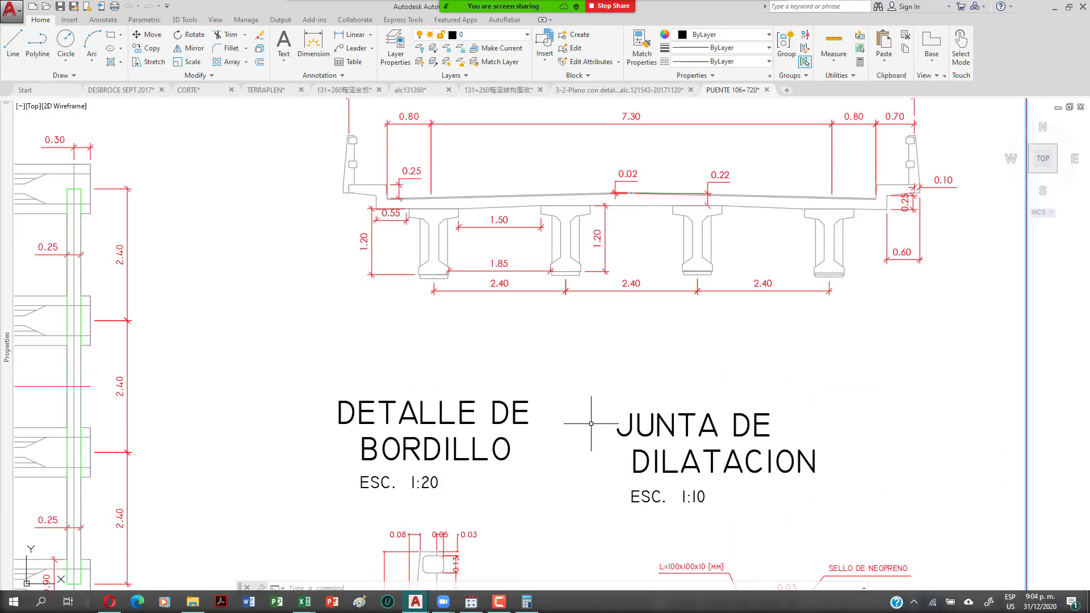
pyautogui.moveTo(547, 261); pyautogui.dragTo(576, 357)
pyautogui.scroll(5, 449, 309)
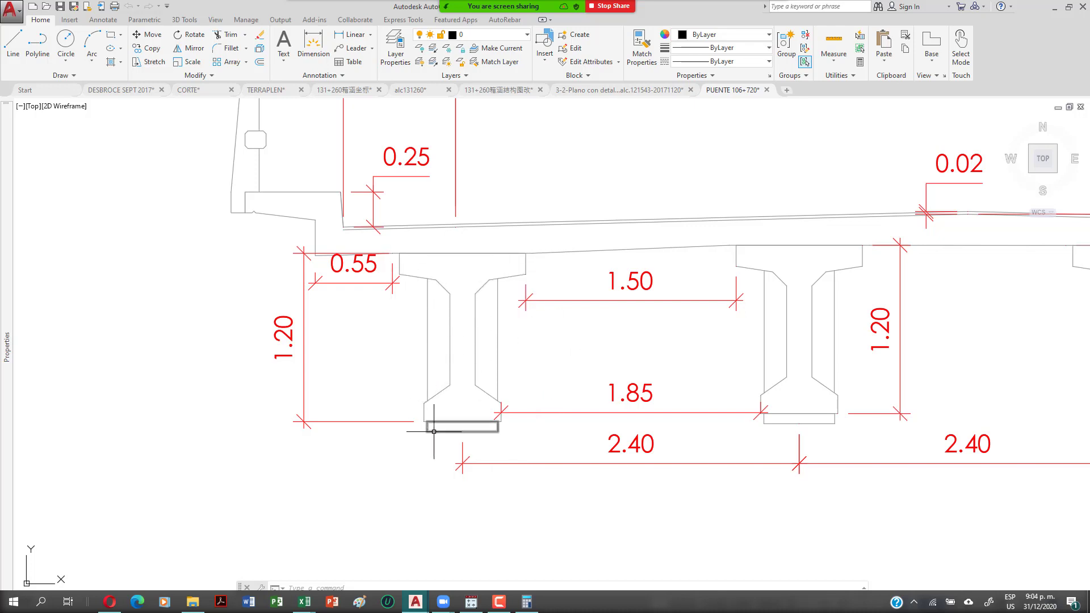
pyautogui.scroll(-5, 515, 294)
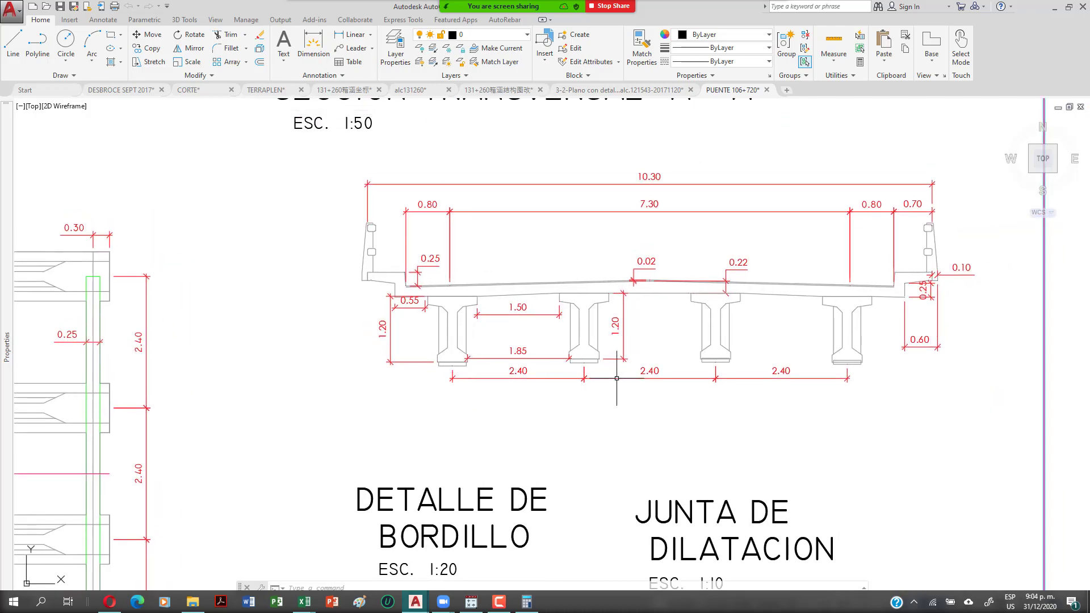
pyautogui.moveTo(851, 388); pyautogui.dragTo(780, 340)
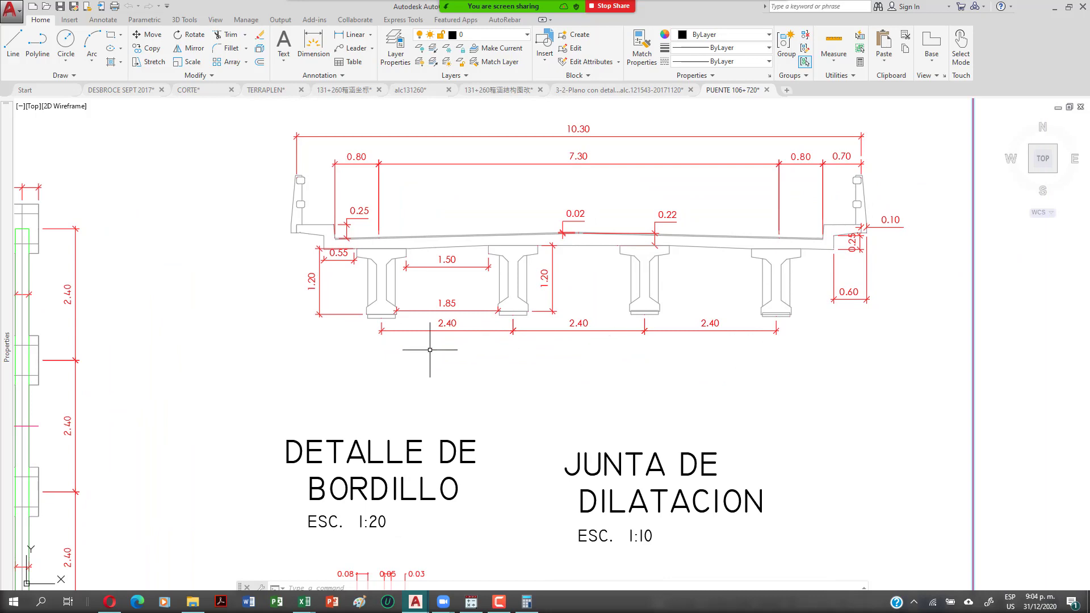
# Check the kerb and expansion joint details, and inspect the deck slab over the beams in section A-A.
pyautogui.scroll(-2, 513, 376)
pyautogui.moveTo(513, 377); pyautogui.dragTo(530, 176)
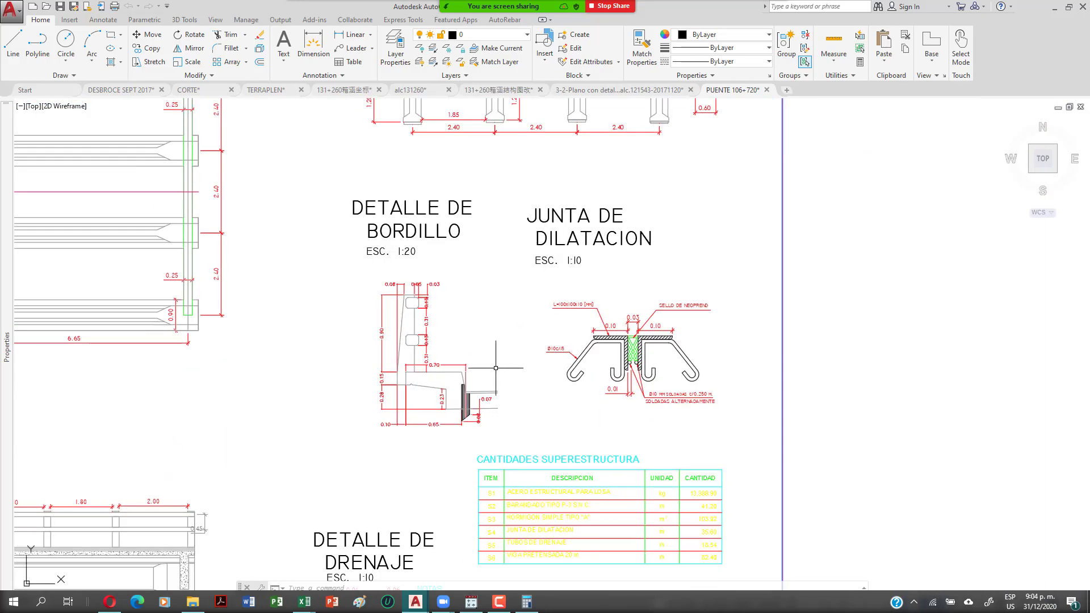
pyautogui.moveTo(487, 262); pyautogui.dragTo(618, 360)
pyautogui.scroll(4, 551, 171)
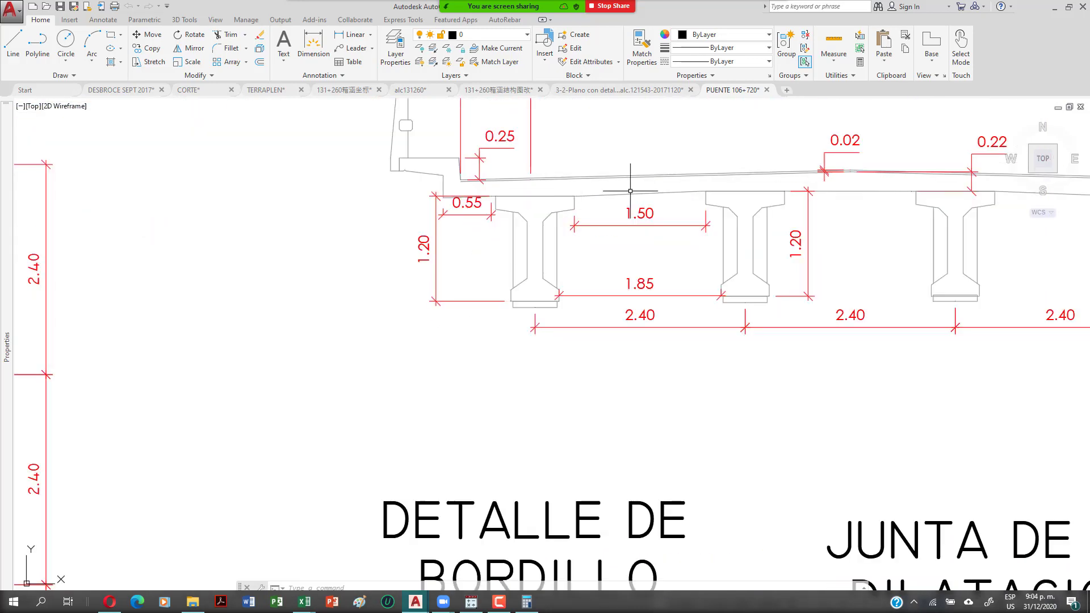
pyautogui.moveTo(596, 197); pyautogui.dragTo(259, 242)
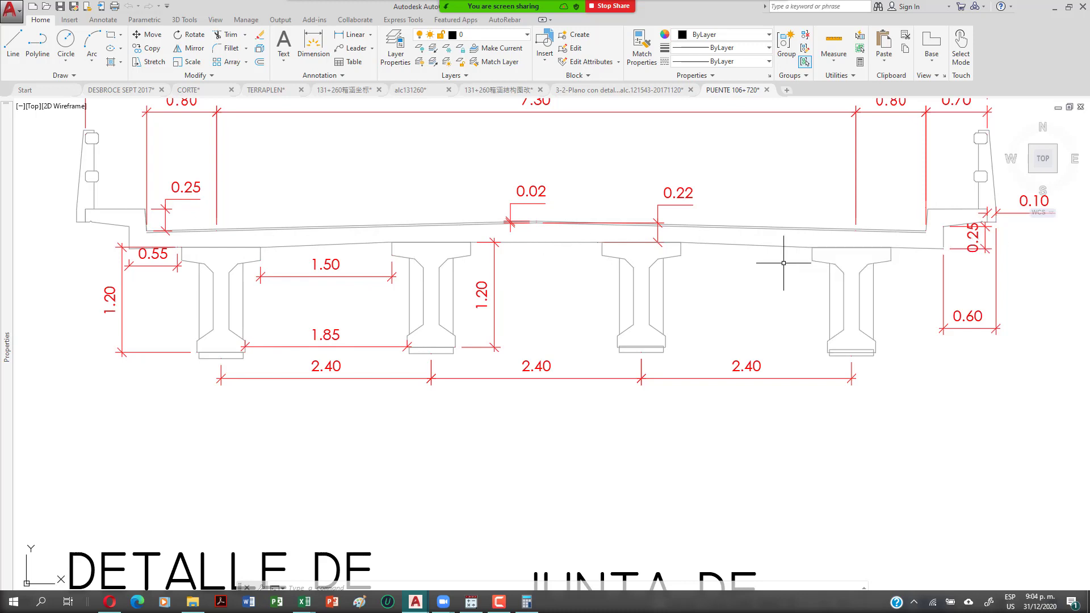
pyautogui.scroll(-4, 568, 234)
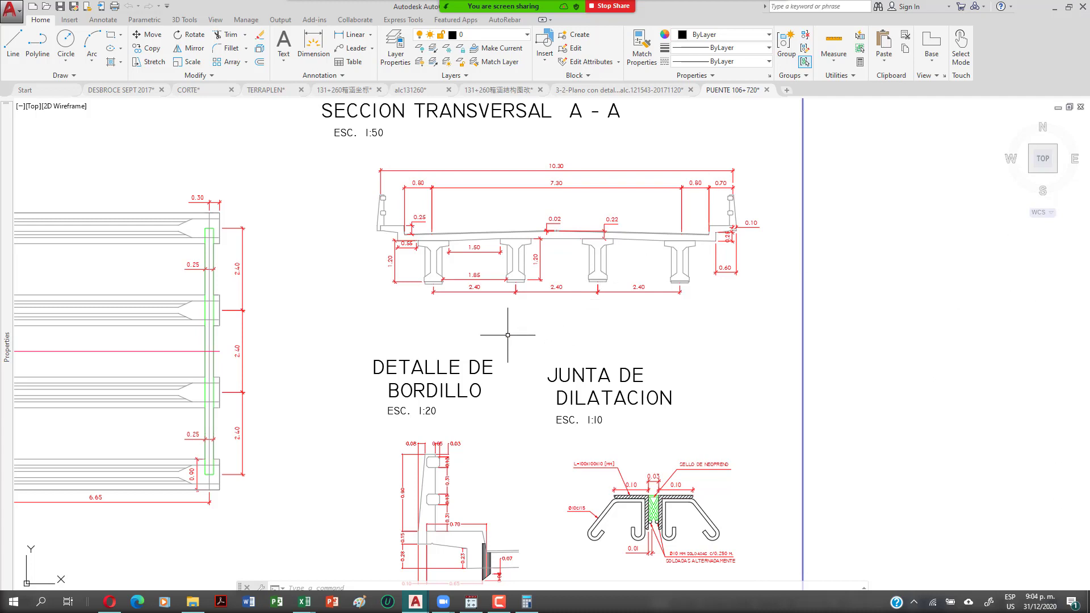
# Review the superstructure's VISTA EN PLANTA and VISTA EN ELEVACION together with the neoprene and drainage details.
pyautogui.moveTo(514, 335); pyautogui.dragTo(718, 298)
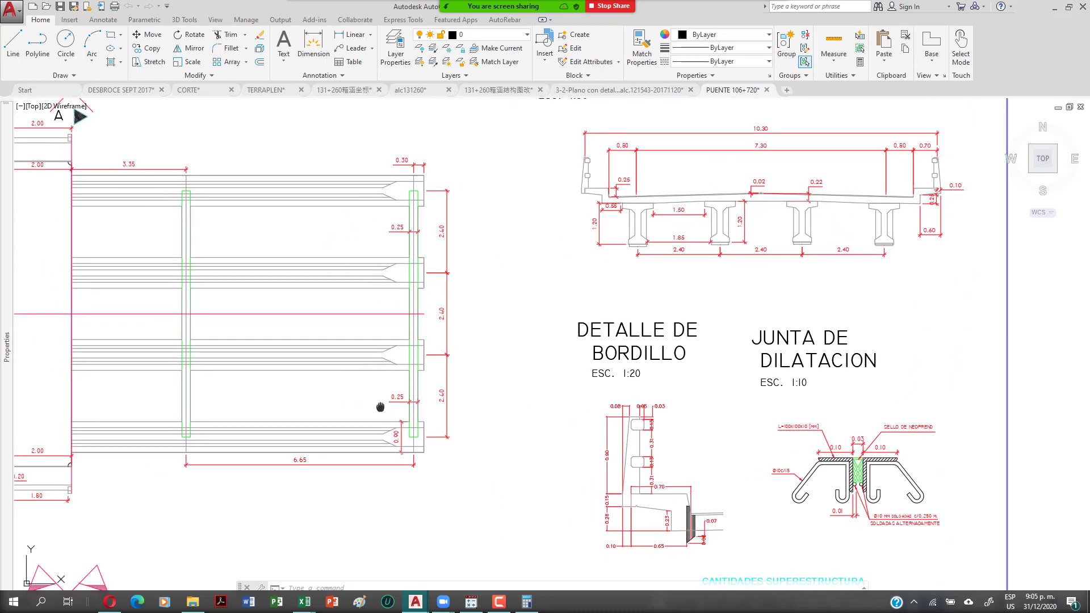
pyautogui.moveTo(380, 407); pyautogui.dragTo(616, 397)
pyautogui.scroll(-4, 718, 401)
pyautogui.moveTo(687, 500); pyautogui.dragTo(698, 287)
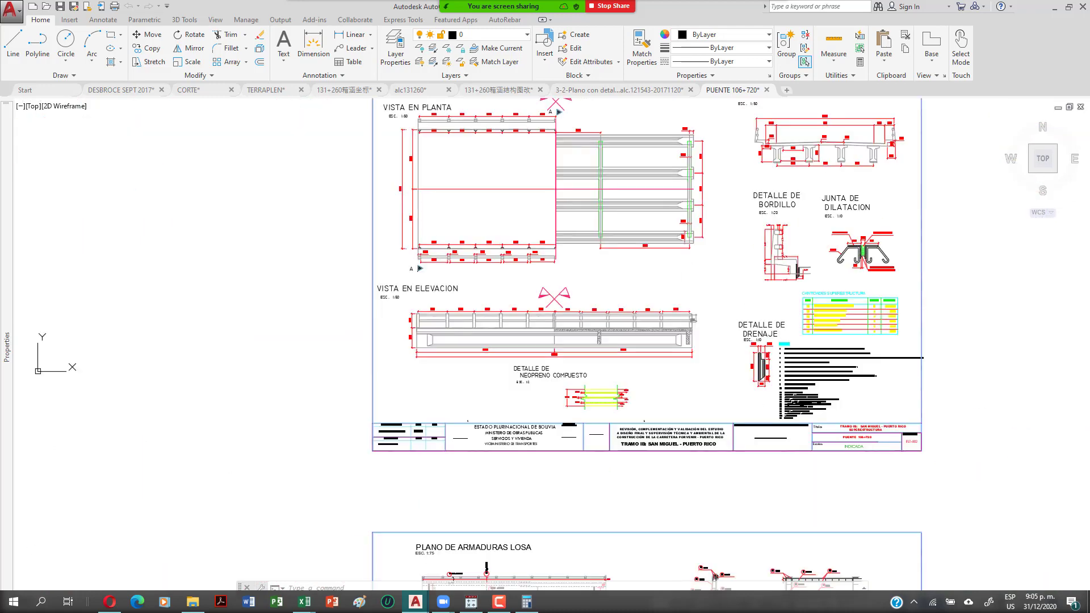
pyautogui.scroll(2, 672, 391)
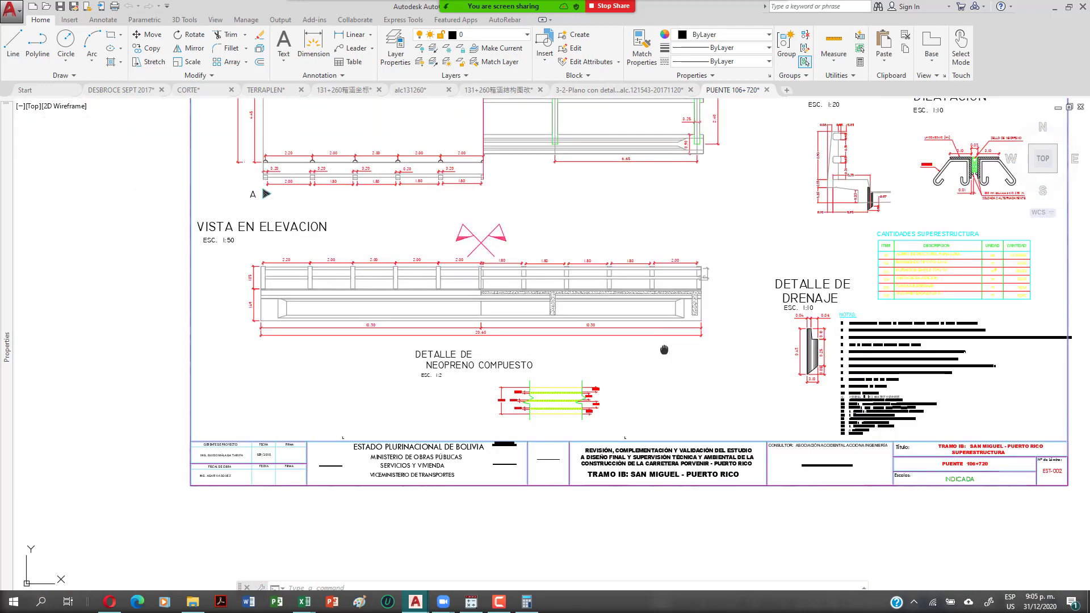
pyautogui.moveTo(664, 350); pyautogui.dragTo(593, 427)
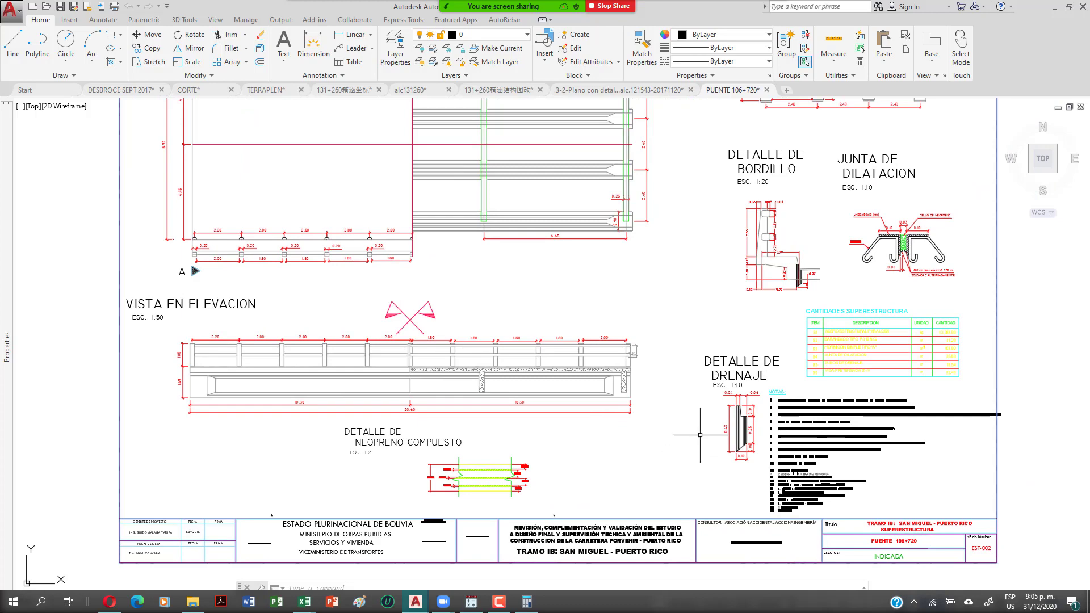
pyautogui.moveTo(761, 366)
pyautogui.mouseDown()
pyautogui.moveTo(671, 448)
pyautogui.moveTo(660, 476)
pyautogui.mouseUp()
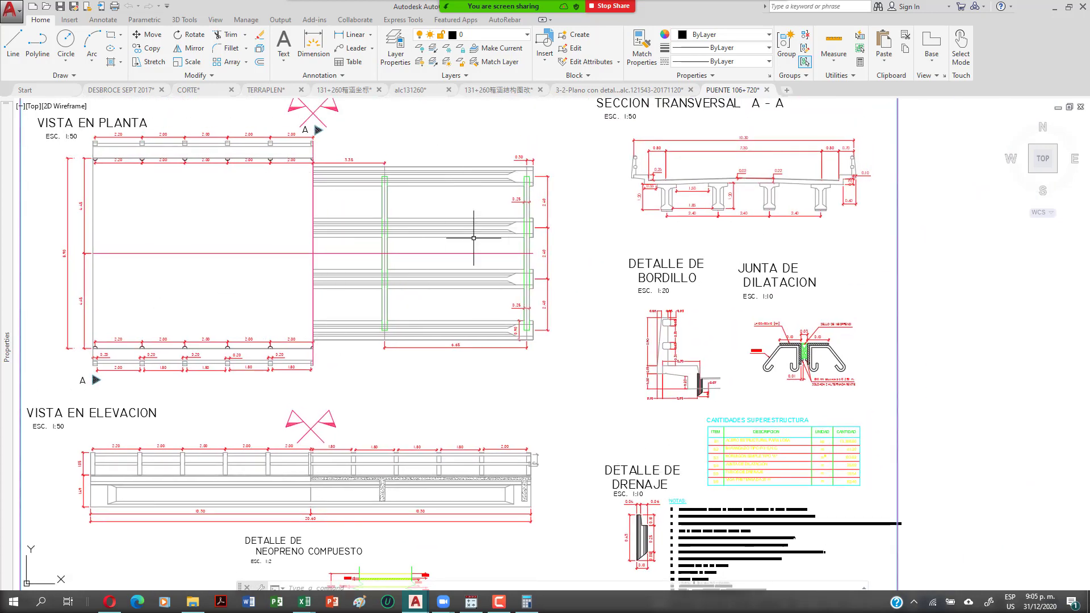
# Inspect the kerb and expansion joint details, and the deck slab and diaphragms cut in the superstructure's VISTA EN ELEVACION.
pyautogui.scroll(4, 840, 358)
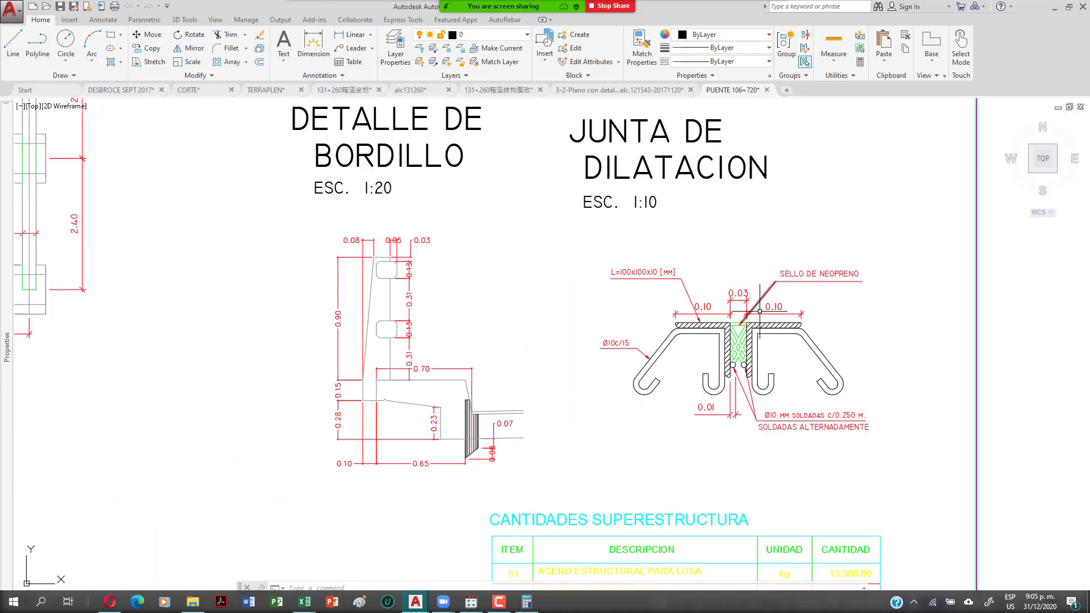
pyautogui.scroll(-4, 767, 339)
pyautogui.moveTo(540, 348); pyautogui.dragTo(752, 370)
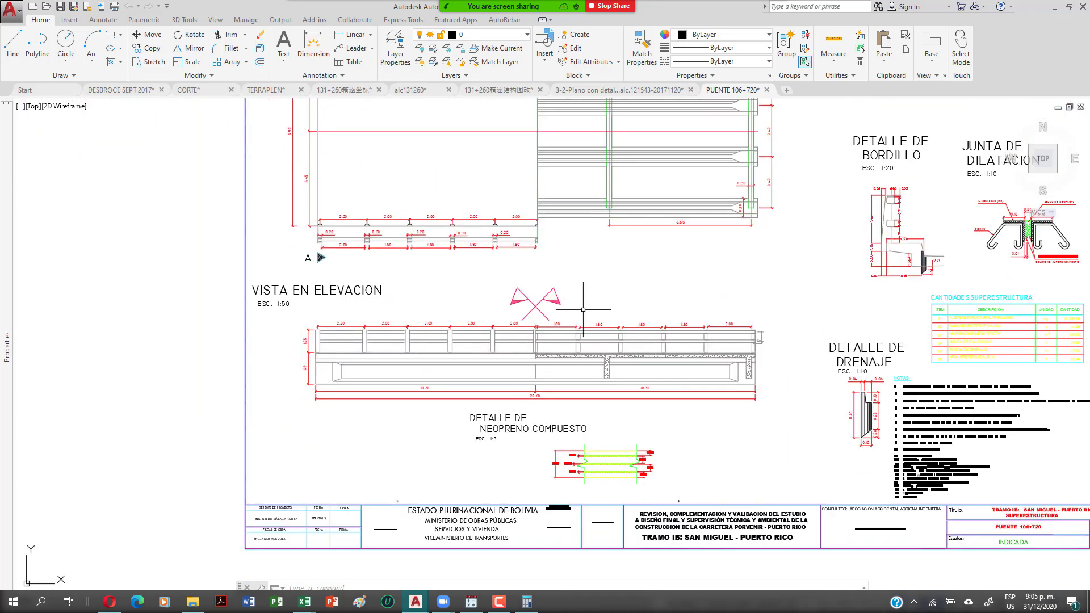
pyautogui.moveTo(518, 448); pyautogui.dragTo(578, 315)
pyautogui.scroll(4, 608, 395)
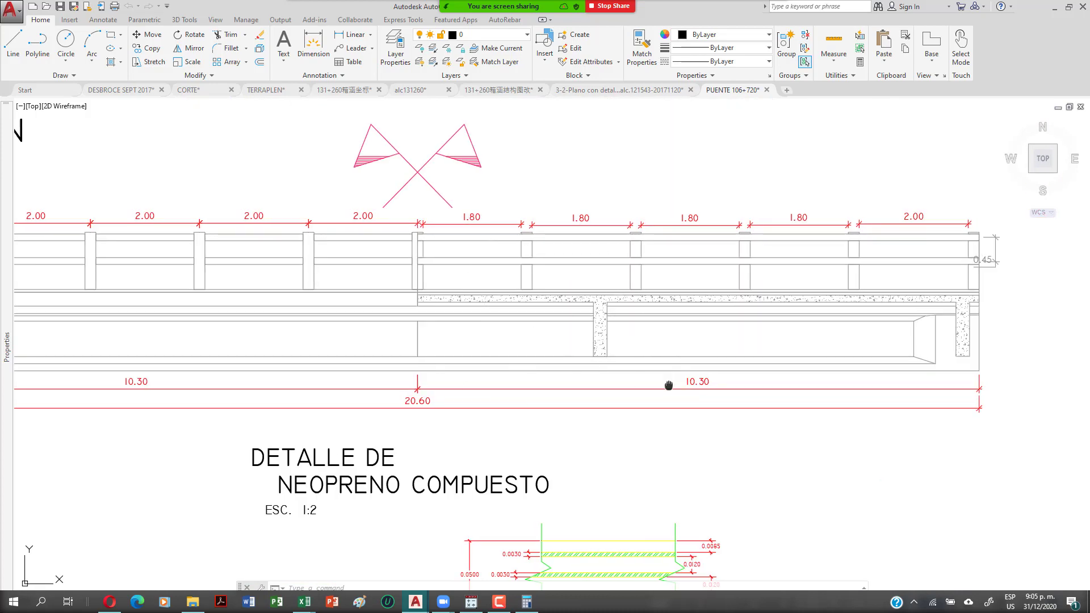
pyautogui.moveTo(669, 386); pyautogui.dragTo(476, 394)
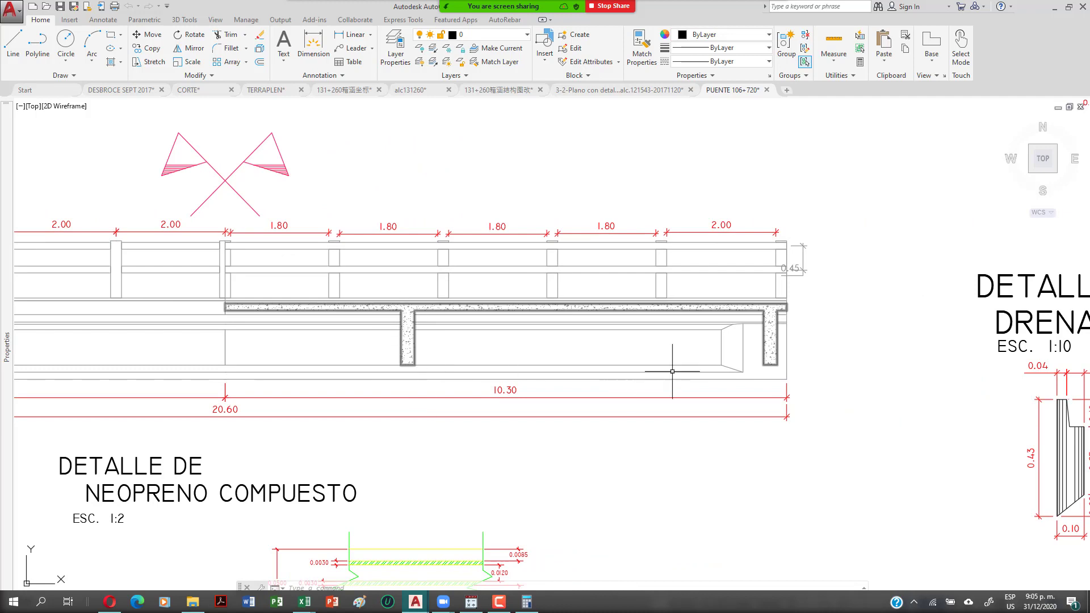
pyautogui.moveTo(413, 419)
pyautogui.mouseDown()
pyautogui.moveTo(576, 438)
pyautogui.moveTo(569, 388)
pyautogui.mouseUp()
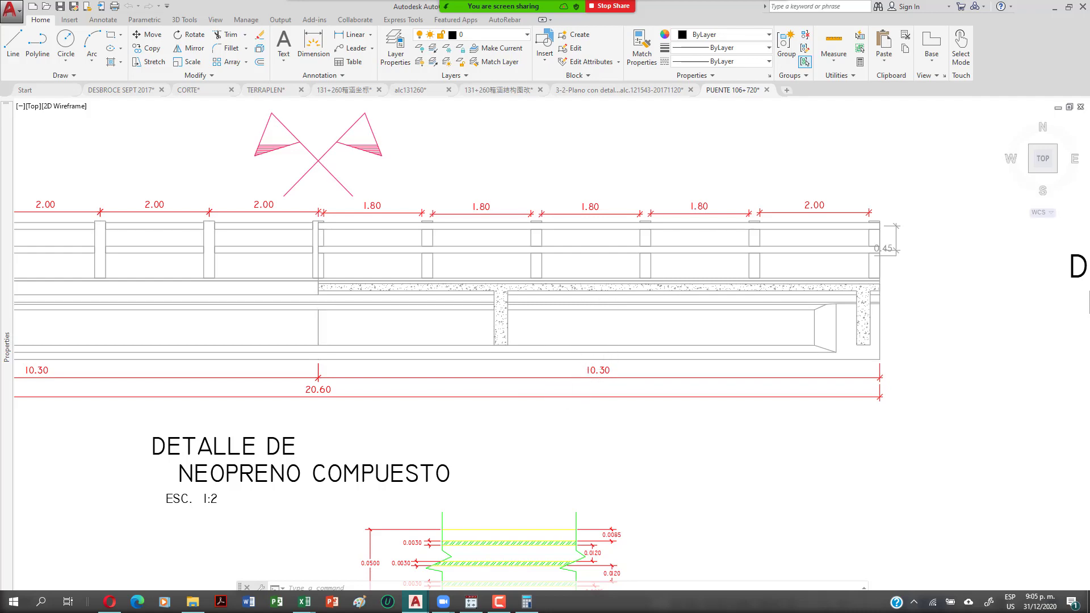
# Examine the SECCIÓN TRANSVERSAL and the ARMADURA DIAFRAGMA reinforcement on the slab reinforcement sheet.
pyautogui.scroll(-2, 612, 369)
pyautogui.scroll(-2, 714, 445)
pyautogui.moveTo(714, 445)
pyautogui.mouseDown()
pyautogui.moveTo(671, 276)
pyautogui.moveTo(550, 180)
pyautogui.mouseUp()
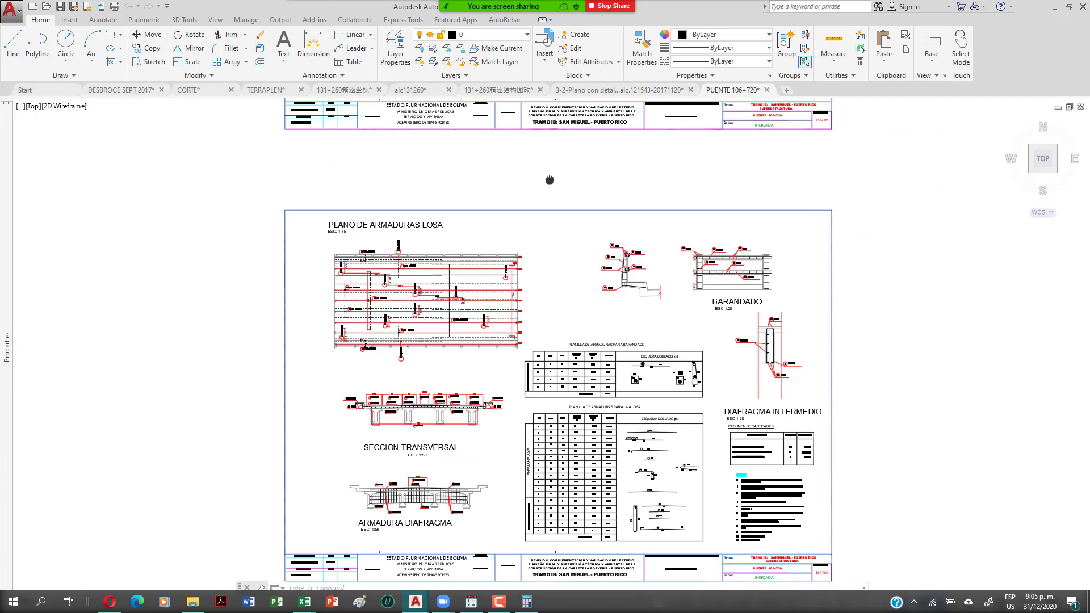
pyautogui.moveTo(389, 488); pyautogui.dragTo(464, 425)
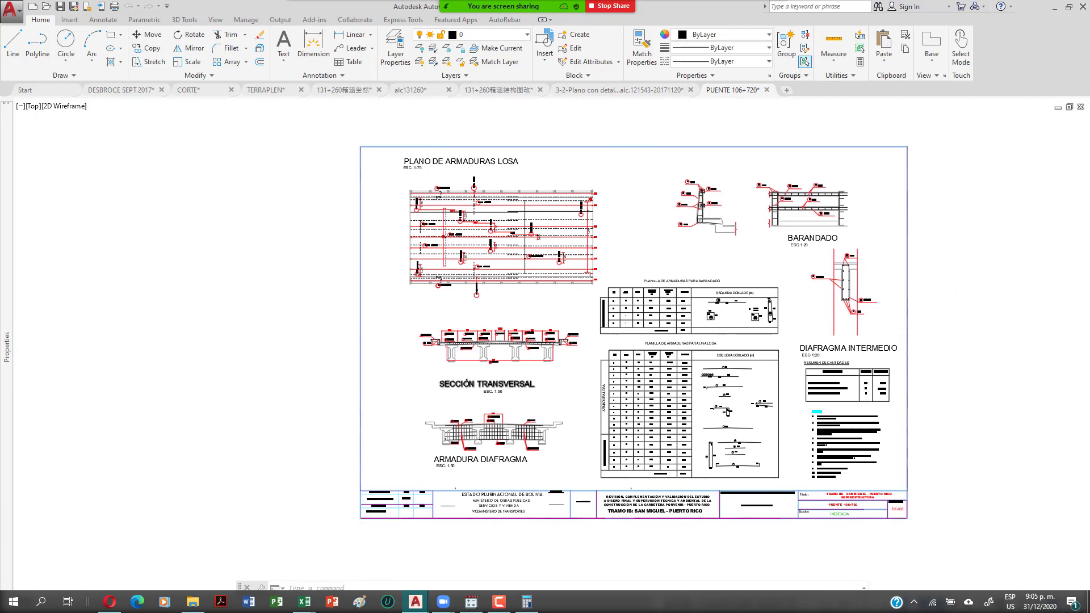
pyautogui.scroll(4, 468, 379)
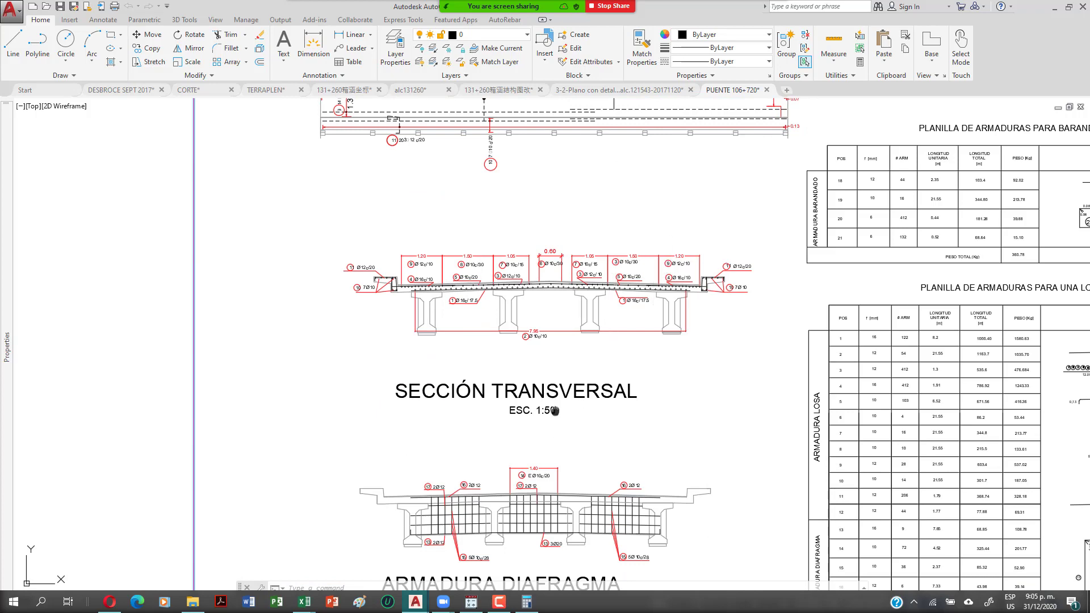
pyautogui.moveTo(554, 411); pyautogui.dragTo(533, 254)
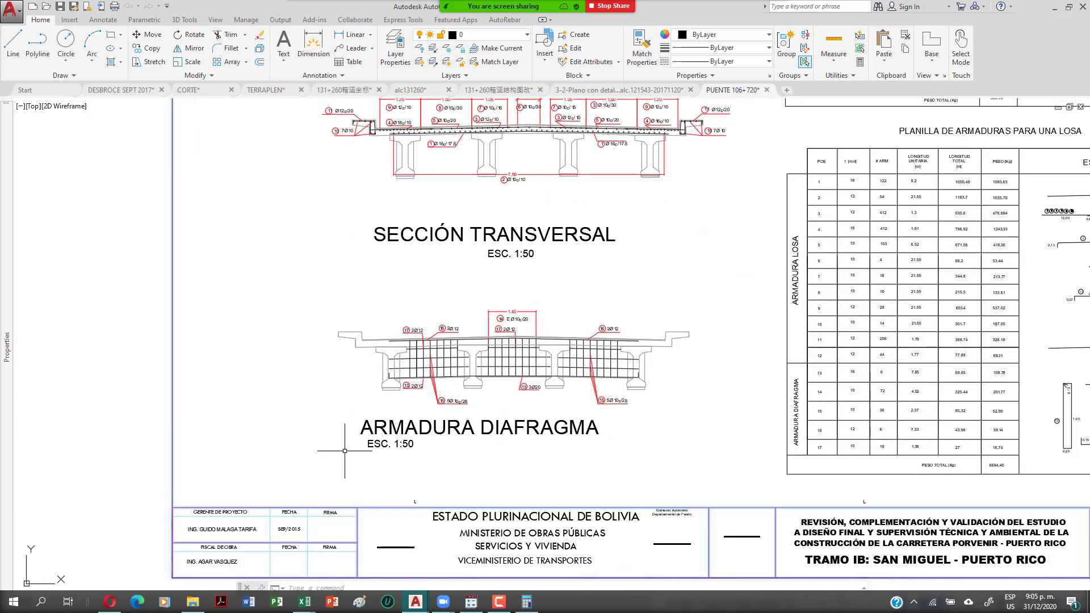
pyautogui.scroll(2, 540, 407)
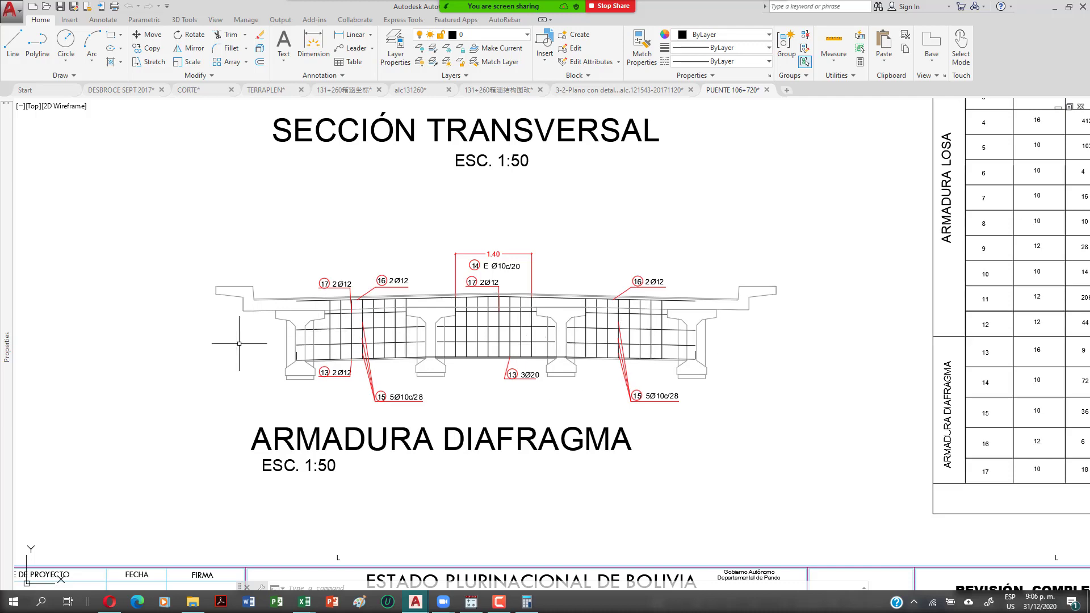
# Return to the bridge's general plan sheet and review its ELEVACION view.
pyautogui.scroll(-8, 444, 349)
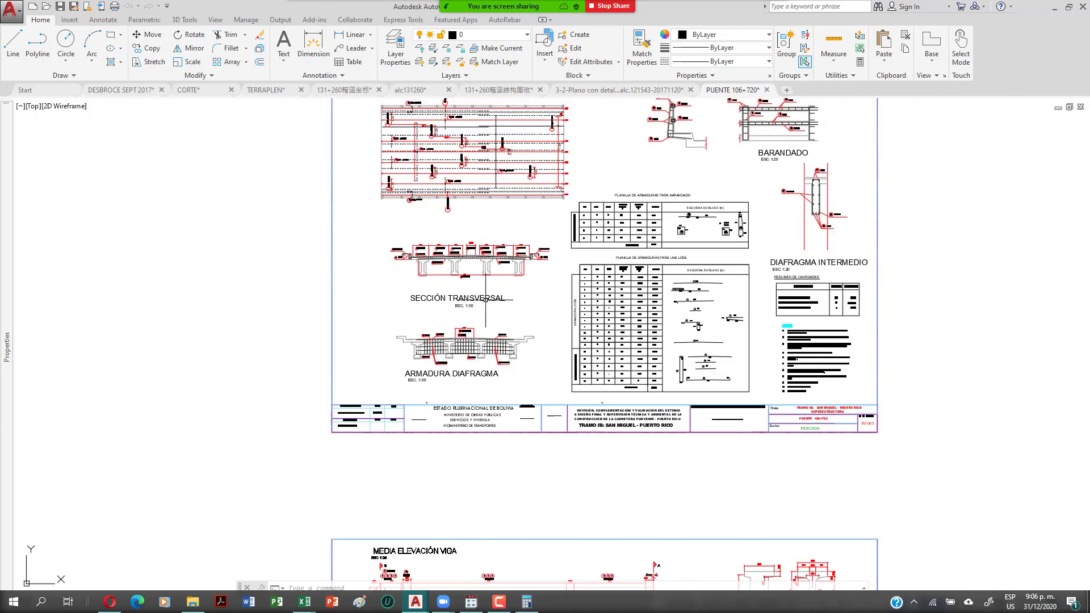
pyautogui.moveTo(577, 435); pyautogui.dragTo(578, 505)
pyautogui.moveTo(569, 343); pyautogui.dragTo(589, 557)
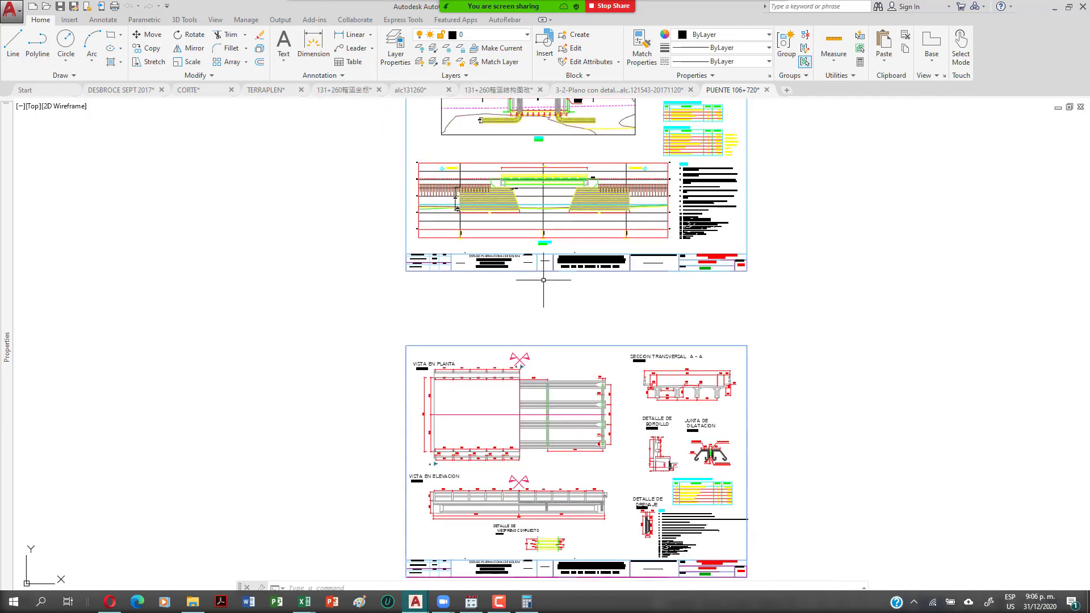
pyautogui.moveTo(545, 188); pyautogui.dragTo(552, 346)
pyautogui.scroll(2, 551, 346)
pyautogui.scroll(2, 549, 347)
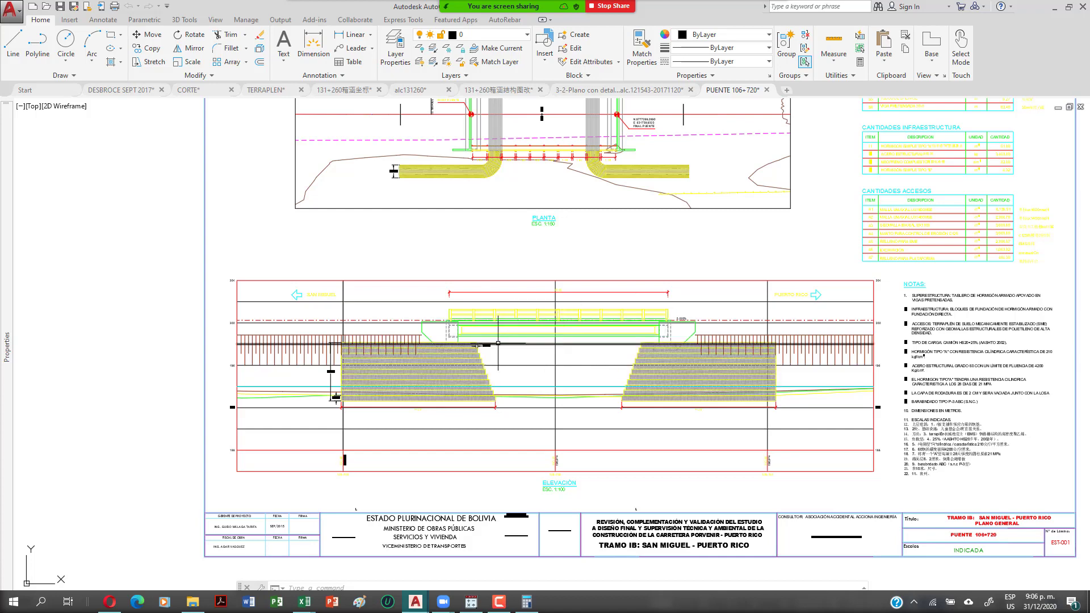
# Compare the beams in SECCION TRANSVERSAL A-A with the diaphragms between them in ARMADURA DIAFRAGMA.
pyautogui.scroll(-6, 543, 310)
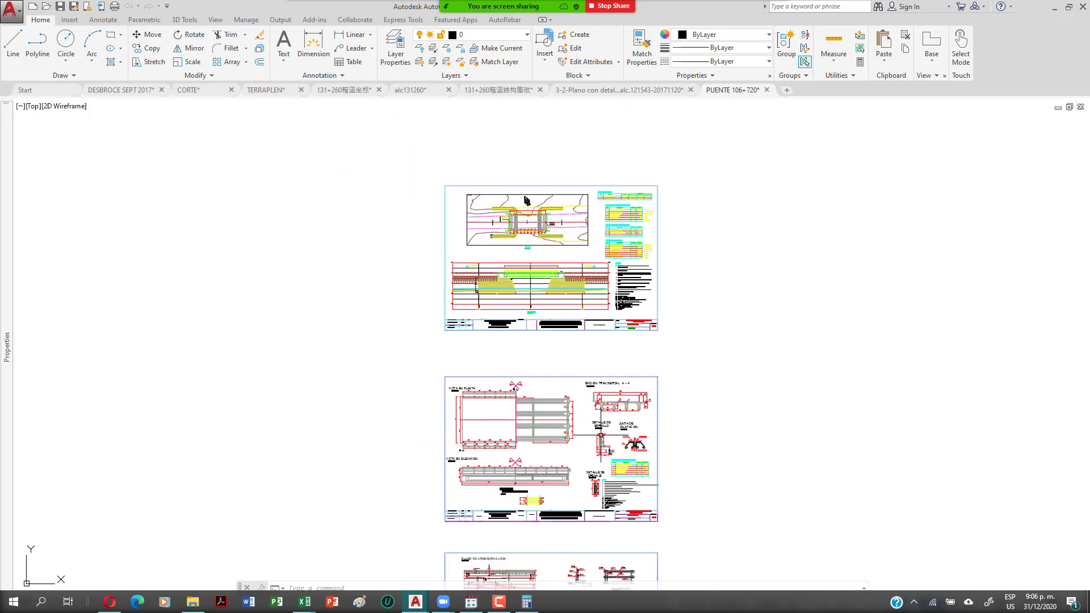
pyautogui.scroll(8, 611, 415)
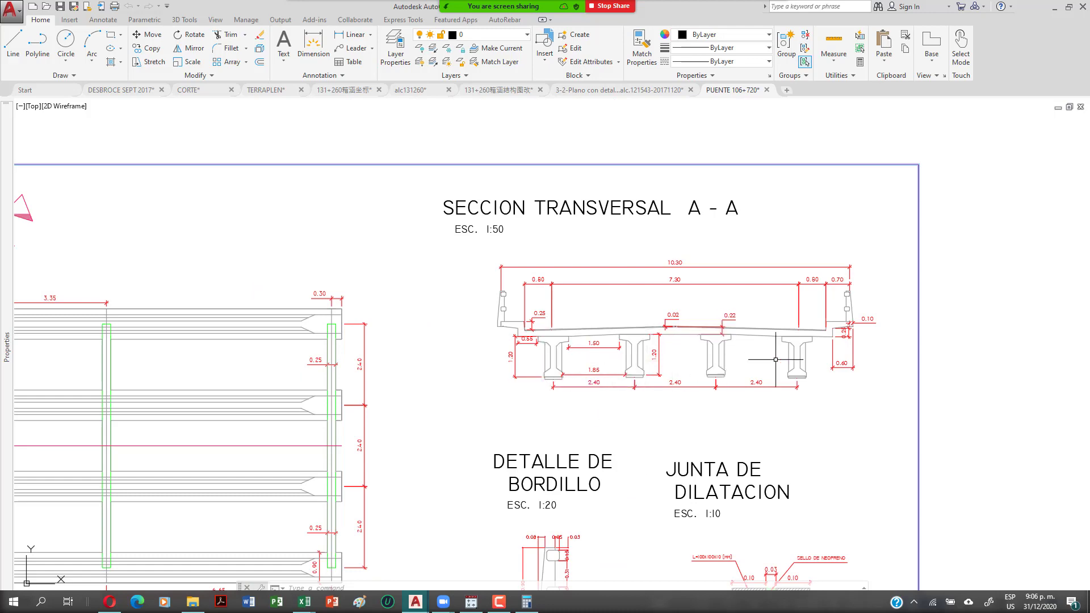
pyautogui.scroll(-6, 775, 359)
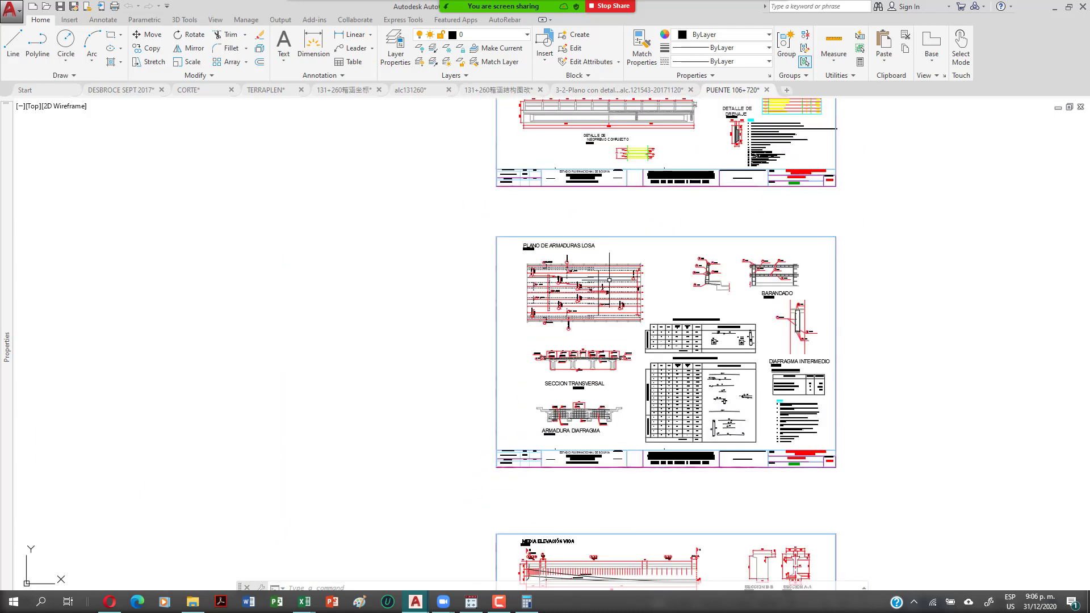
pyautogui.scroll(3, 561, 423)
pyautogui.scroll(4, 501, 454)
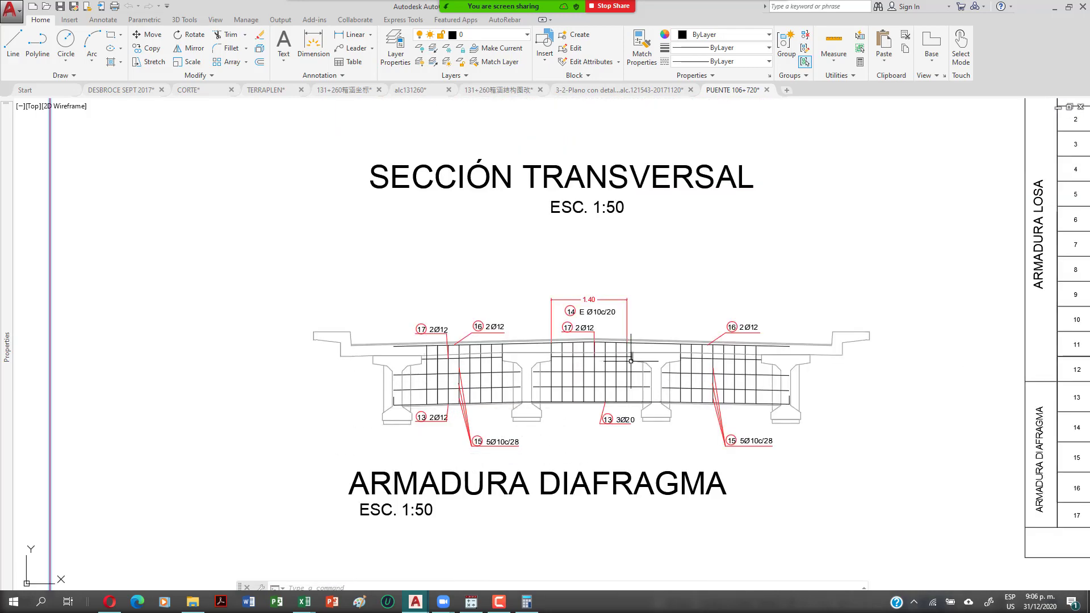
pyautogui.scroll(-5, 545, 323)
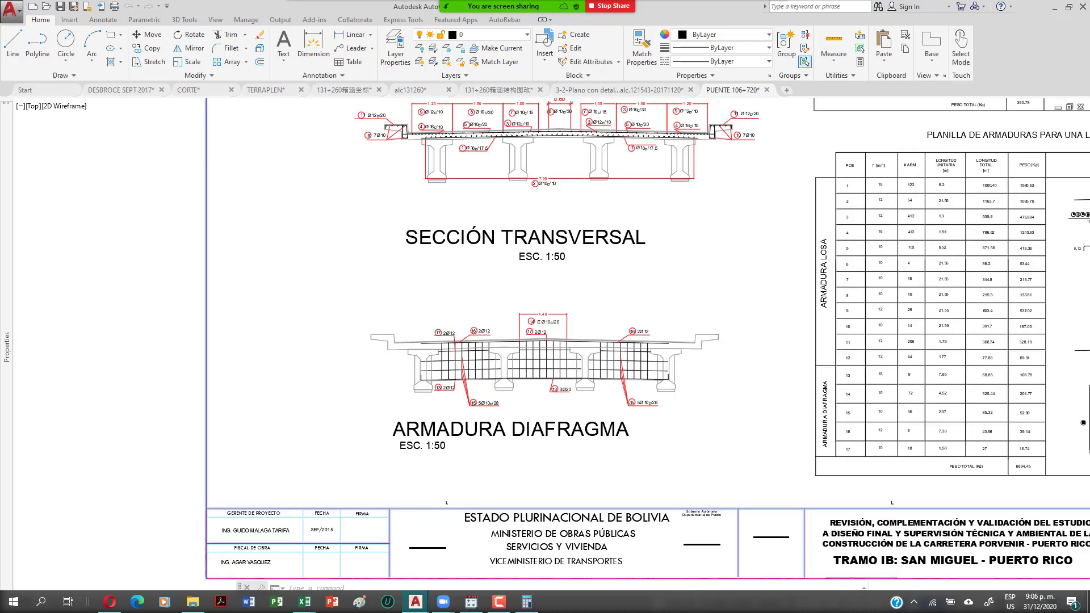
# Review the railing and slab reinforcement schedules together with the BARANDADO and DIAFRAGMA INTERMEDIO details.
pyautogui.scroll(2, 531, 102)
pyautogui.scroll(2, 647, 318)
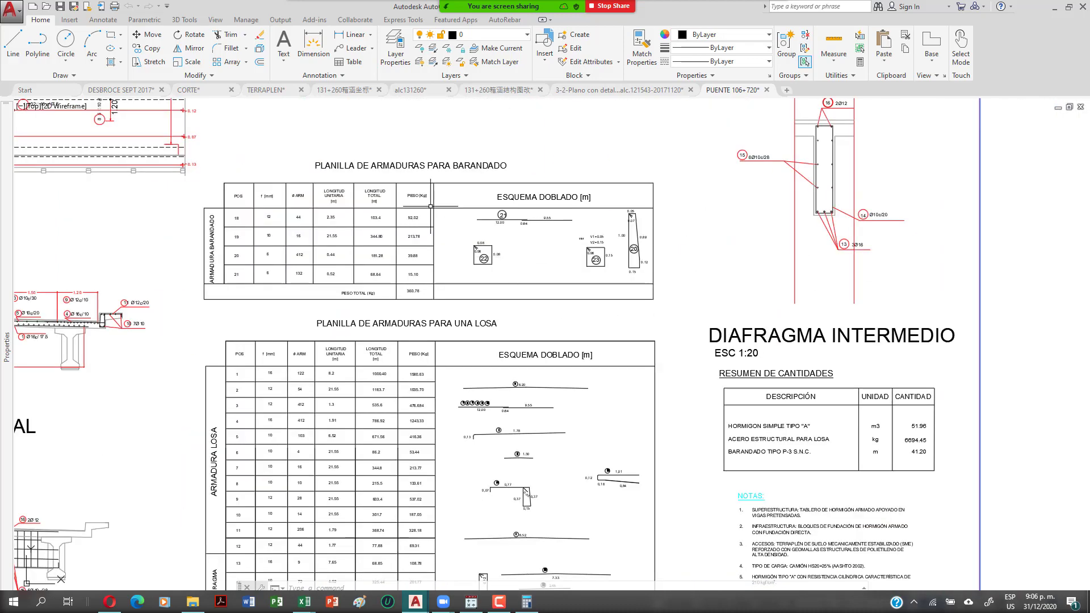
pyautogui.moveTo(437, 413); pyautogui.dragTo(489, 335)
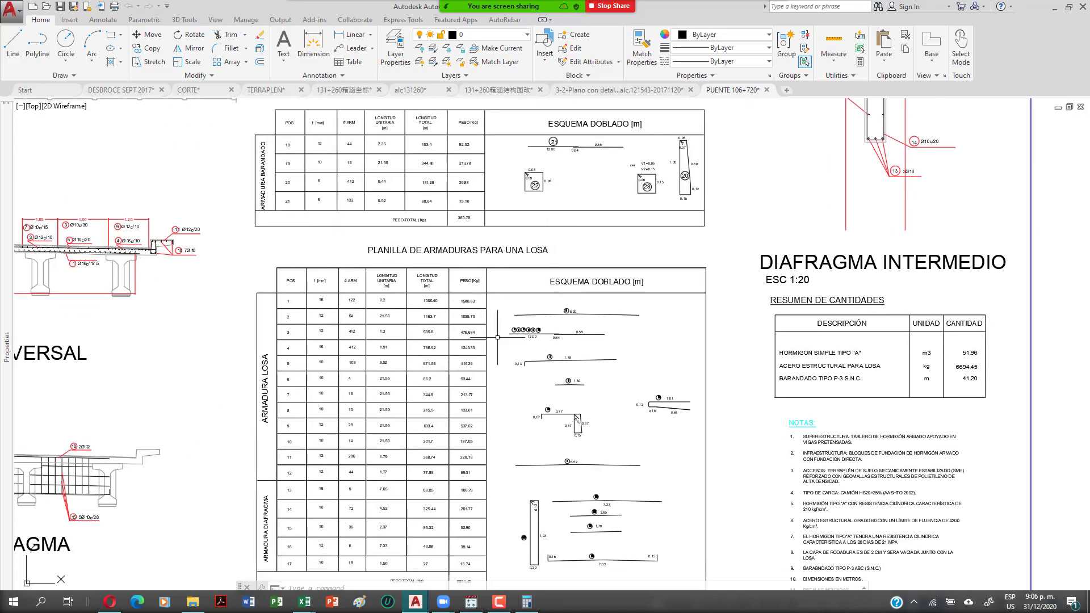
pyautogui.moveTo(632, 376)
pyautogui.mouseDown()
pyautogui.moveTo(609, 375)
pyautogui.moveTo(483, 253)
pyautogui.mouseUp()
pyautogui.moveTo(750, 261); pyautogui.dragTo(604, 340)
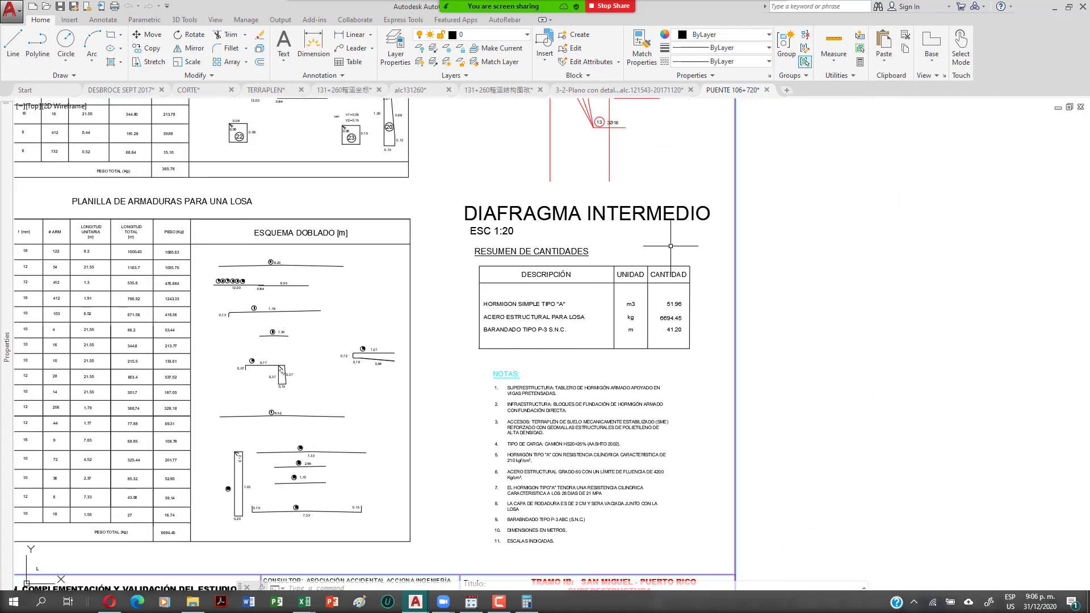
pyautogui.moveTo(672, 220); pyautogui.dragTo(607, 387)
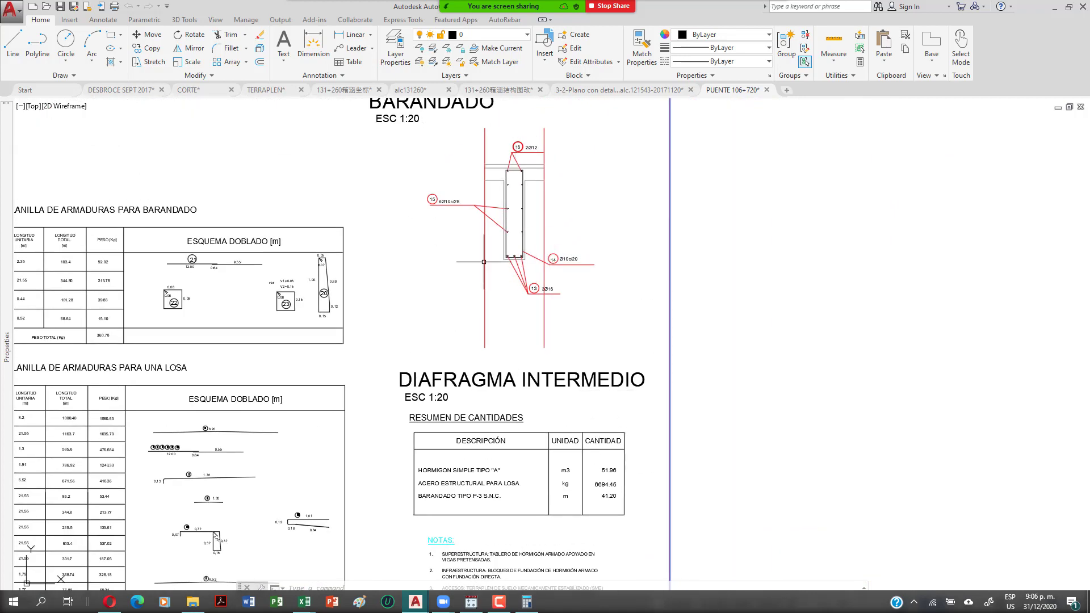
pyautogui.moveTo(501, 266); pyautogui.dragTo(516, 387)
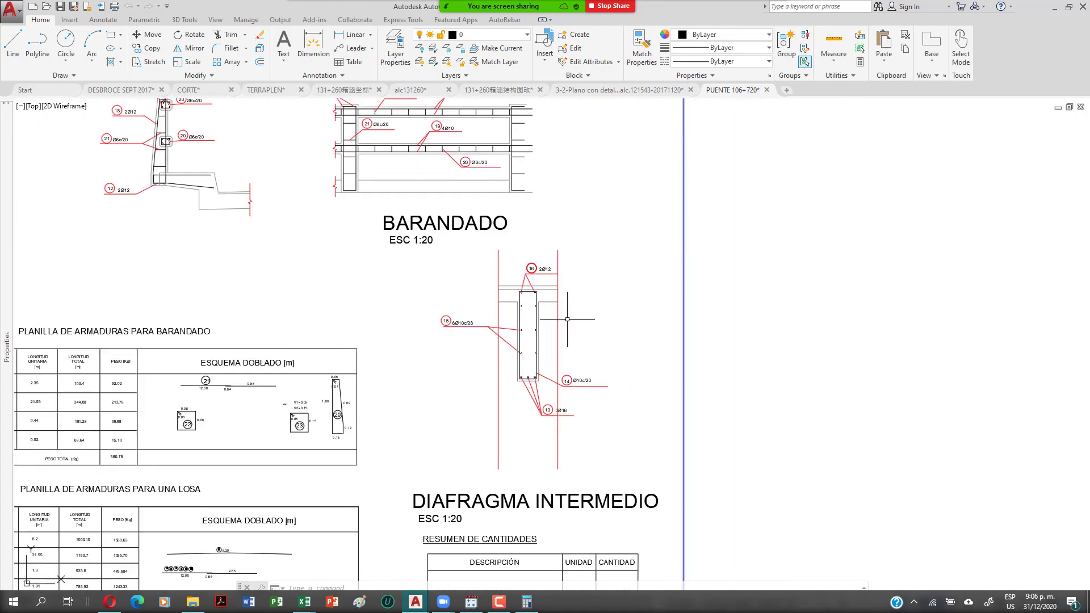
pyautogui.moveTo(555, 482); pyautogui.dragTo(547, 330)
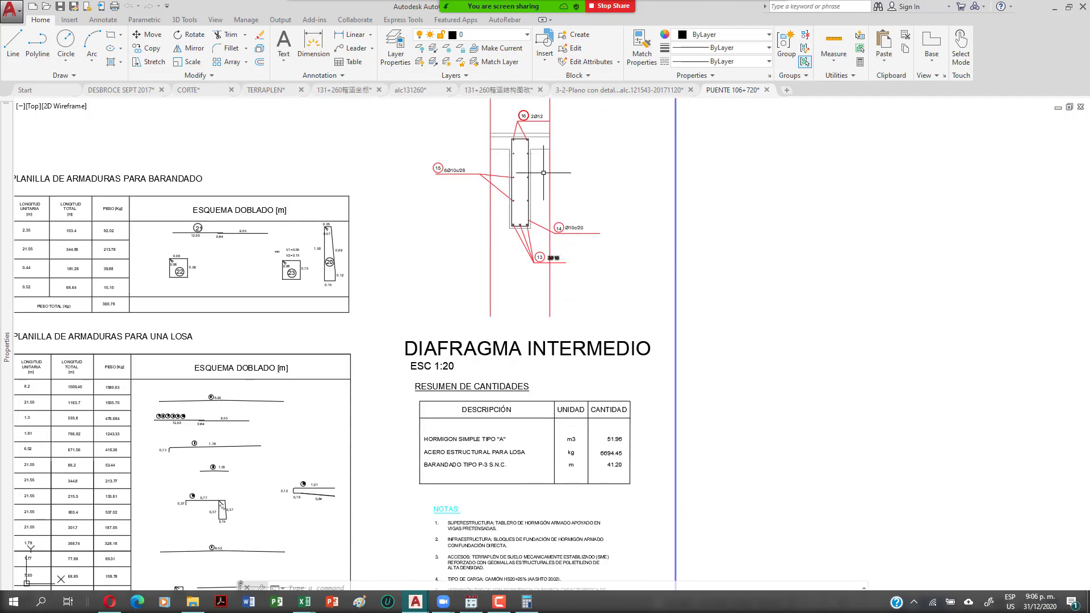
# Read the RESUMEN DE CANTIDADES table and the notes under the intermediate diaphragm detail.
pyautogui.moveTo(515, 425); pyautogui.dragTo(568, 344)
pyautogui.moveTo(565, 433); pyautogui.dragTo(574, 351)
pyautogui.scroll(2, 572, 377)
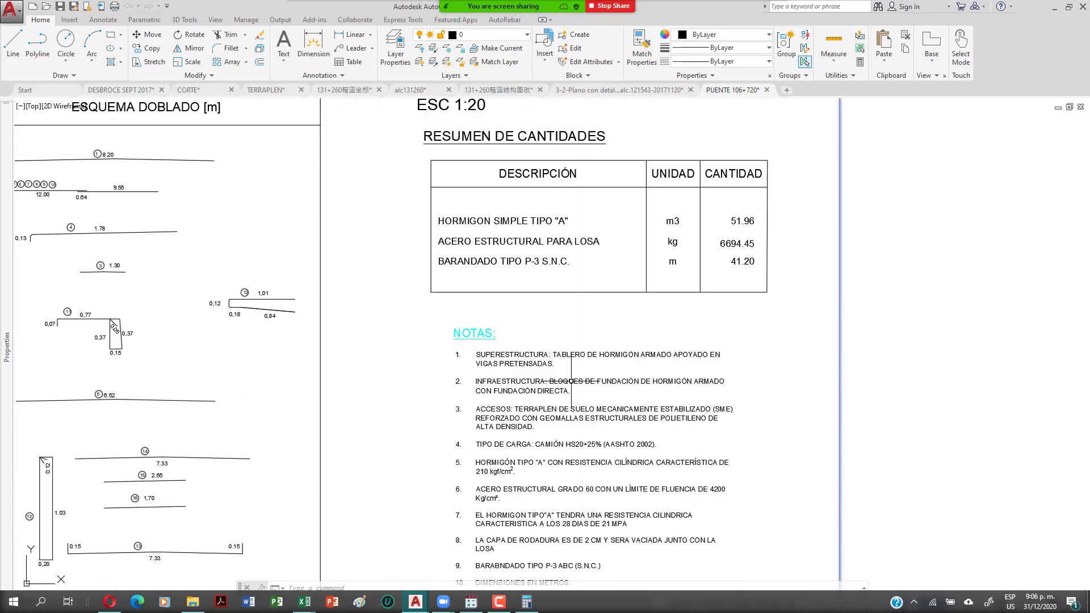
pyautogui.moveTo(570, 407); pyautogui.dragTo(577, 358)
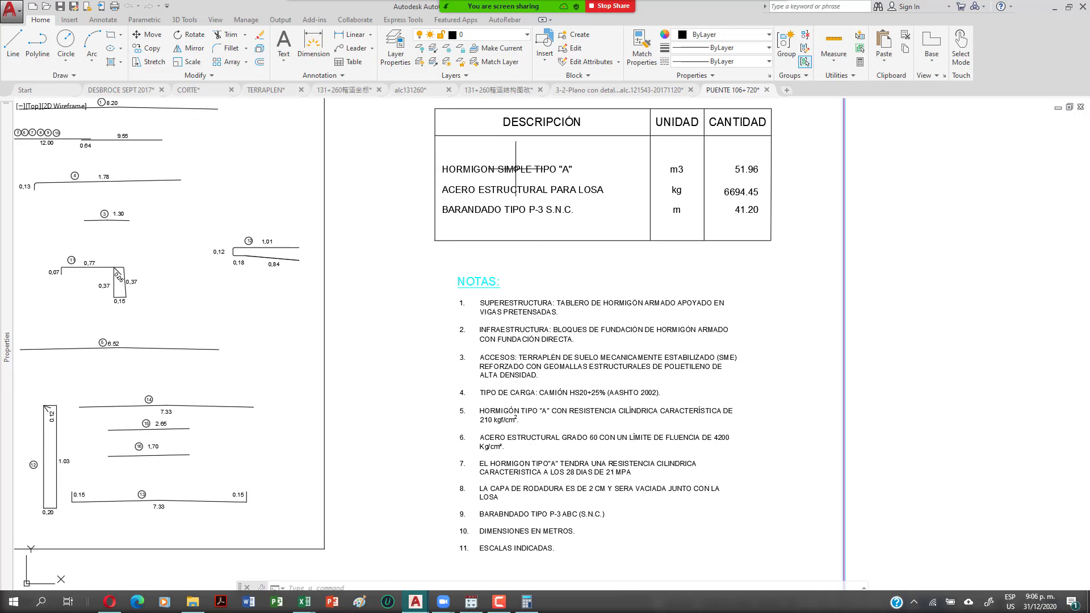
pyautogui.scroll(-2, 735, 176)
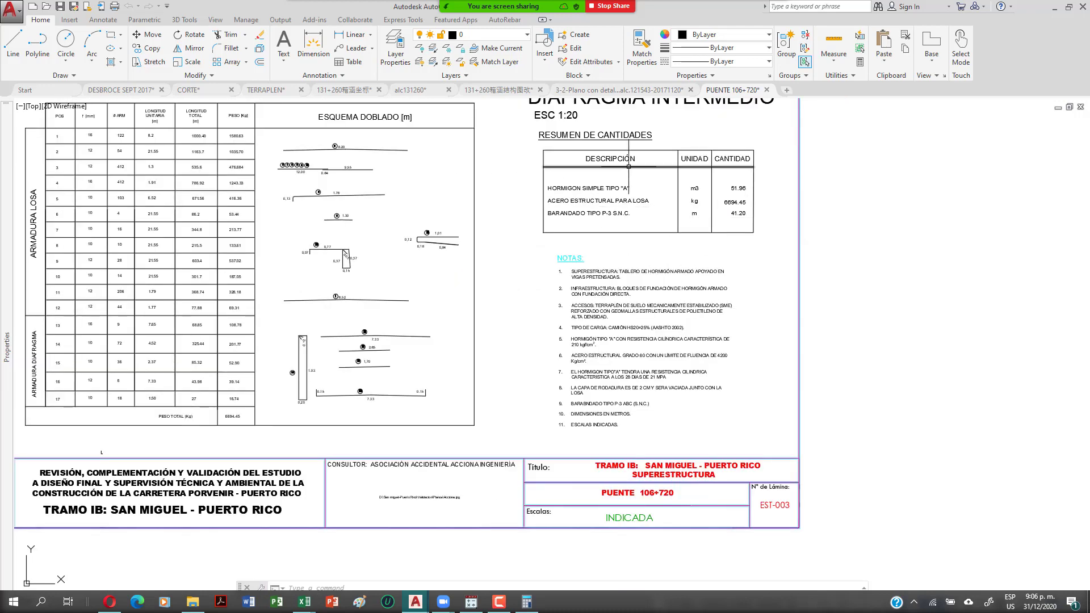
# Examine the prestressed beam's MEDIA ELEVACIÓN VIGA and MEDIA PLANTA VIGA, including the layout of cables 1 and 2.
pyautogui.moveTo(628, 166); pyautogui.dragTo(593, 367)
pyautogui.scroll(-4, 585, 315)
pyautogui.moveTo(528, 380)
pyautogui.mouseDown()
pyautogui.moveTo(528, 345)
pyautogui.moveTo(638, 196)
pyautogui.mouseUp()
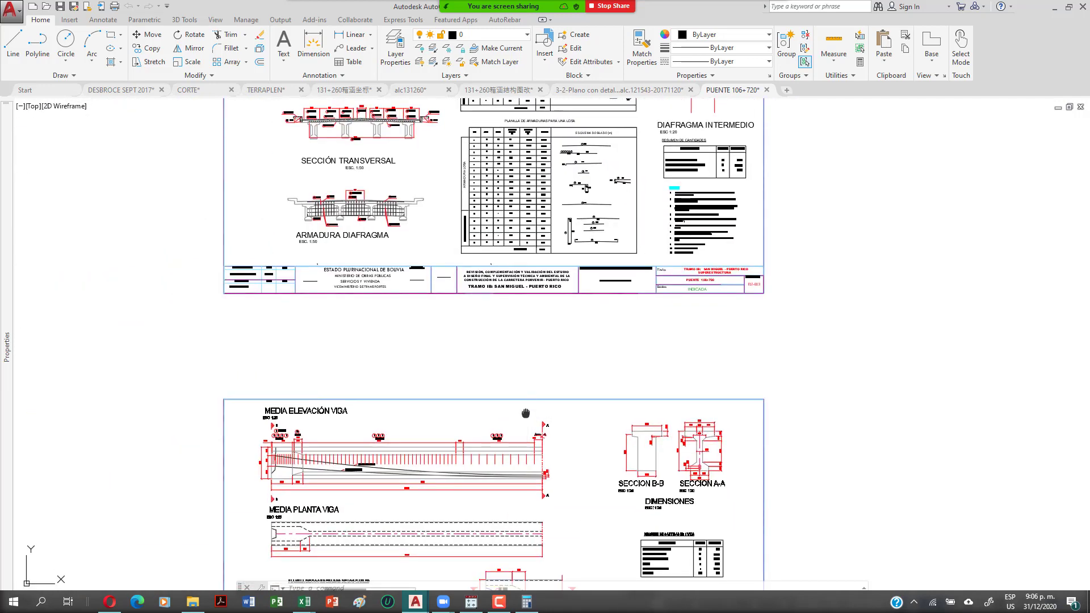
pyautogui.moveTo(525, 413); pyautogui.dragTo(619, 206)
pyautogui.scroll(4, 418, 272)
pyautogui.moveTo(530, 292)
pyautogui.mouseDown()
pyautogui.moveTo(469, 390)
pyautogui.moveTo(450, 330)
pyautogui.mouseUp()
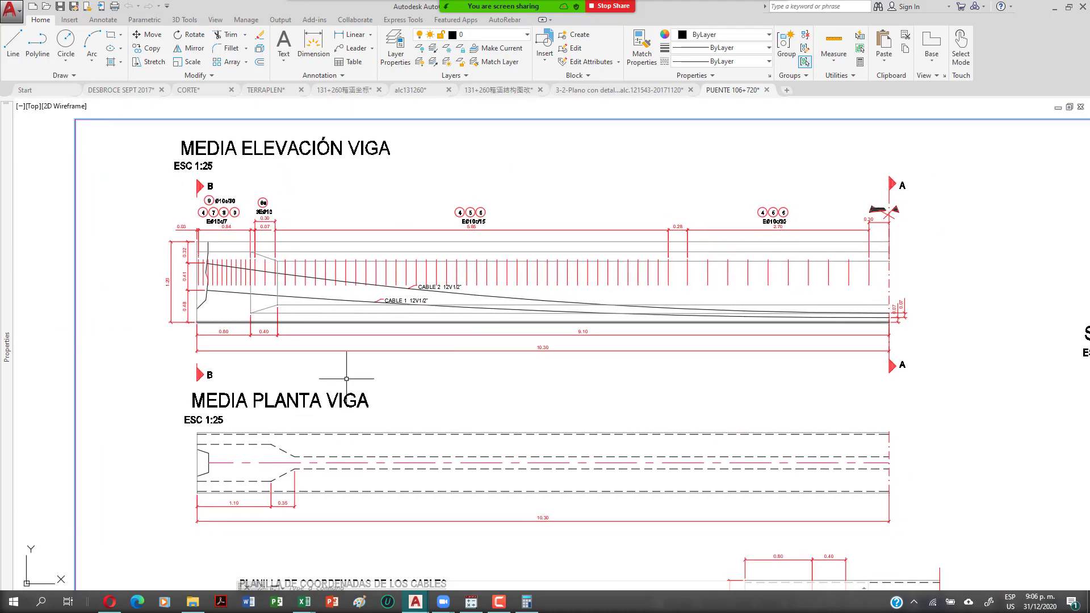
pyautogui.moveTo(468, 352)
pyautogui.mouseDown()
pyautogui.moveTo(514, 277)
pyautogui.moveTo(508, 378)
pyautogui.moveTo(496, 393)
pyautogui.mouseUp()
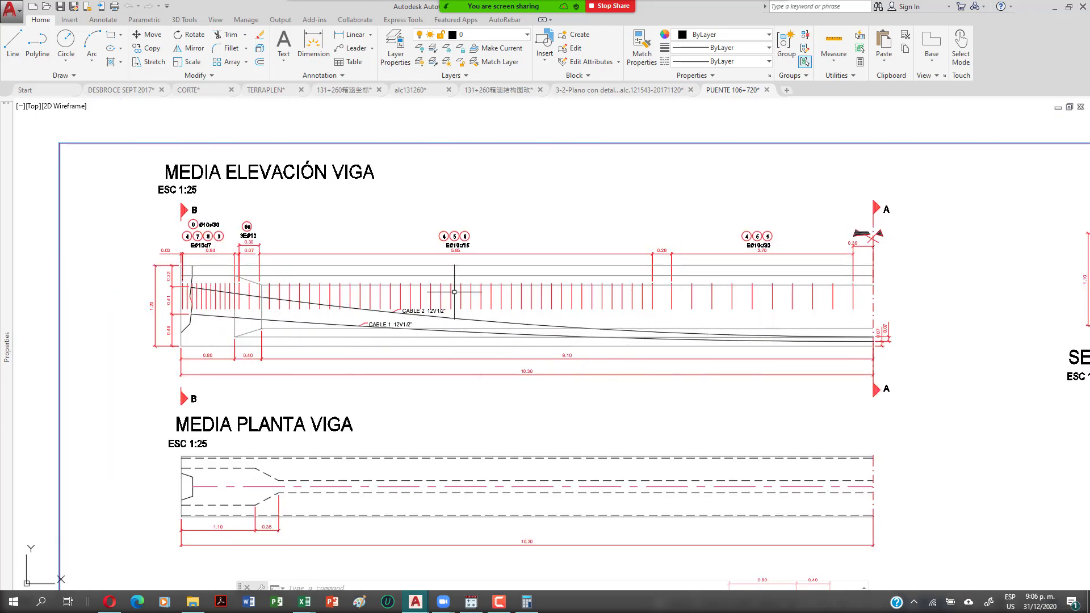
pyautogui.scroll(4, 392, 317)
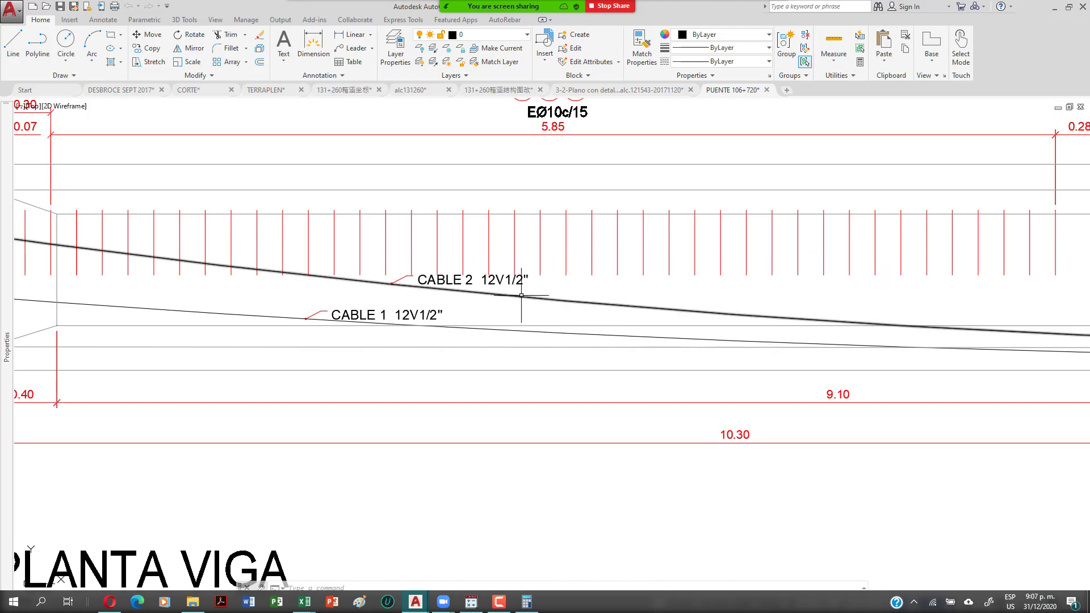
# Review the cable coordinates table, beam sections A-A to E-E and the single-beam quantities on the prestressed beam sheet.
pyautogui.scroll(-6, 551, 296)
pyautogui.moveTo(590, 385); pyautogui.dragTo(508, 201)
pyautogui.moveTo(613, 365); pyautogui.dragTo(538, 242)
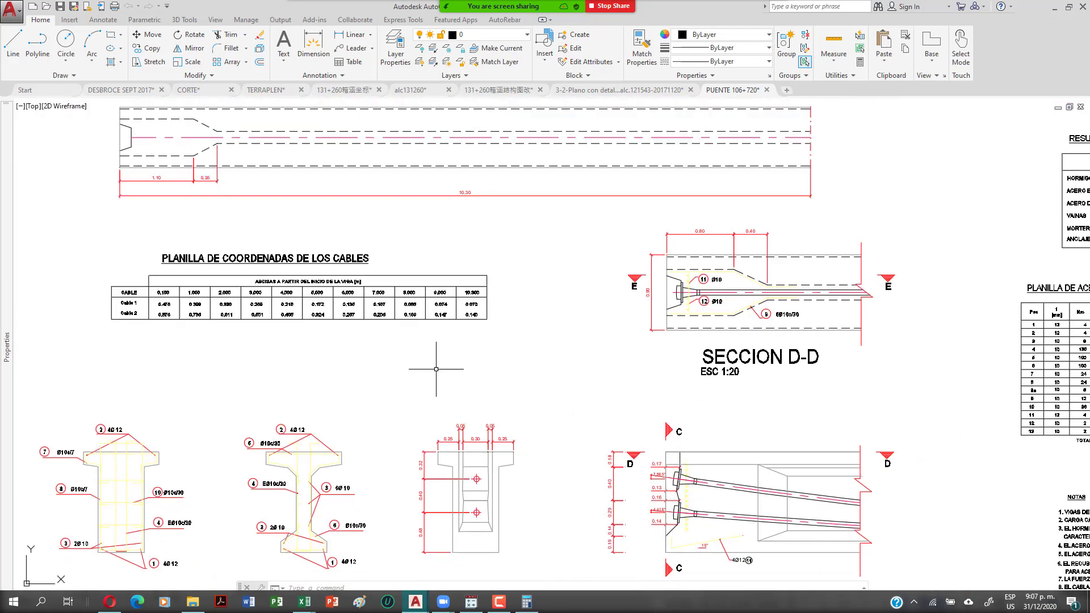
pyautogui.moveTo(436, 371); pyautogui.dragTo(597, 329)
pyautogui.scroll(-2, 155, 319)
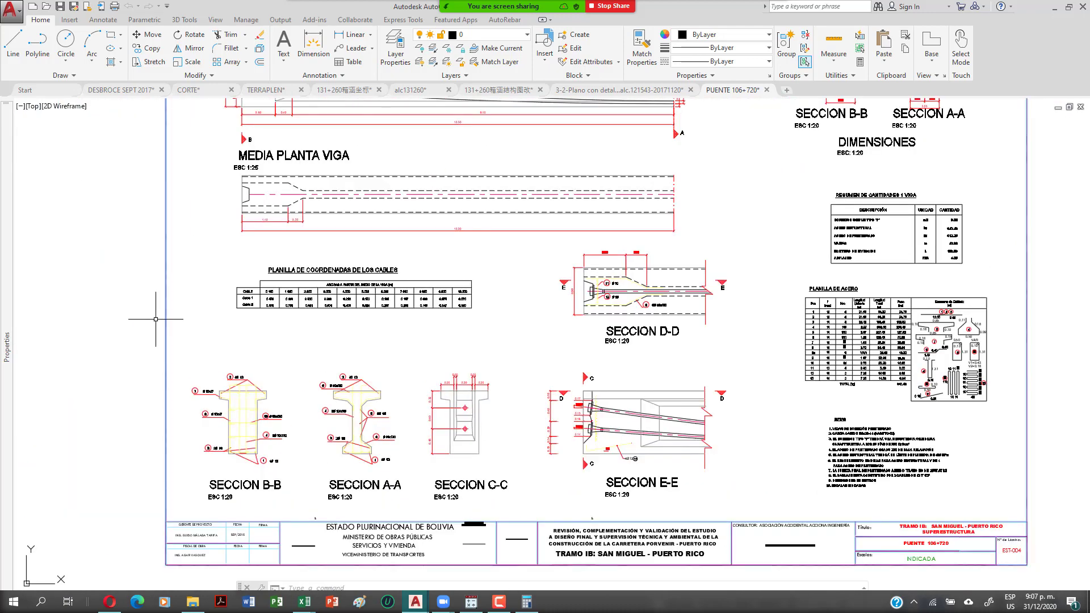
pyautogui.scroll(5, 279, 295)
pyautogui.scroll(-5, 256, 293)
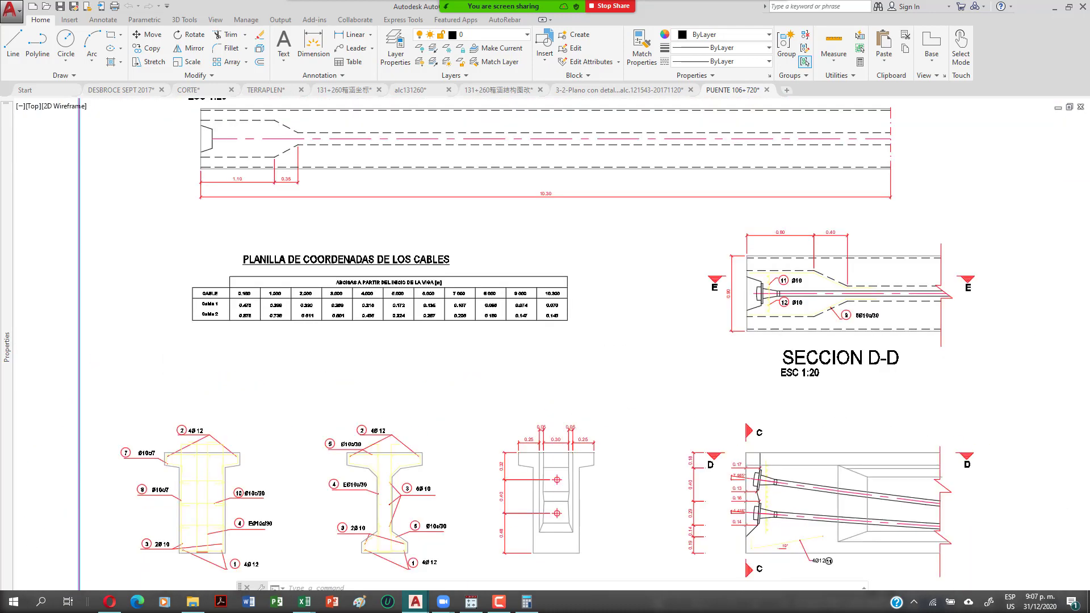
pyautogui.moveTo(541, 339); pyautogui.dragTo(439, 313)
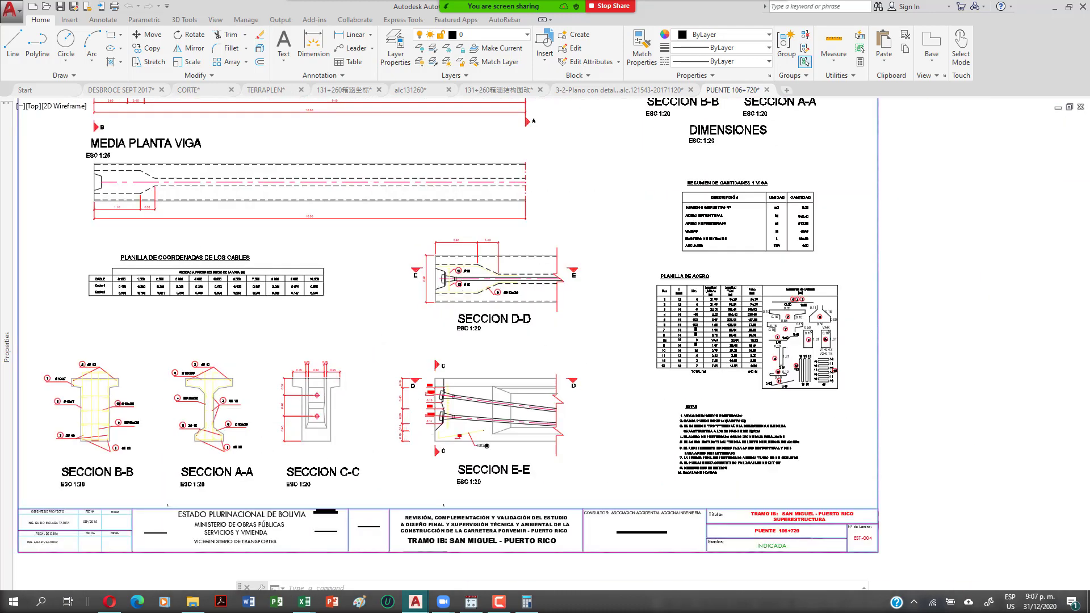
# Examine the cable anchorages and their dimensions in the prestressed beam's SECCION E-E.
pyautogui.scroll(6, 430, 417)
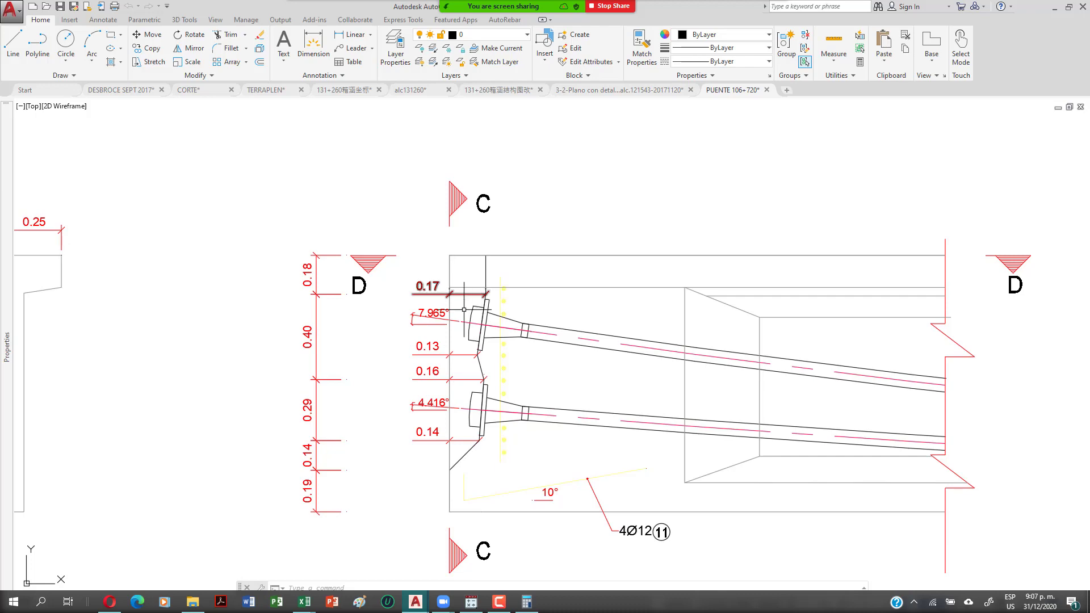
pyautogui.scroll(-5, 469, 318)
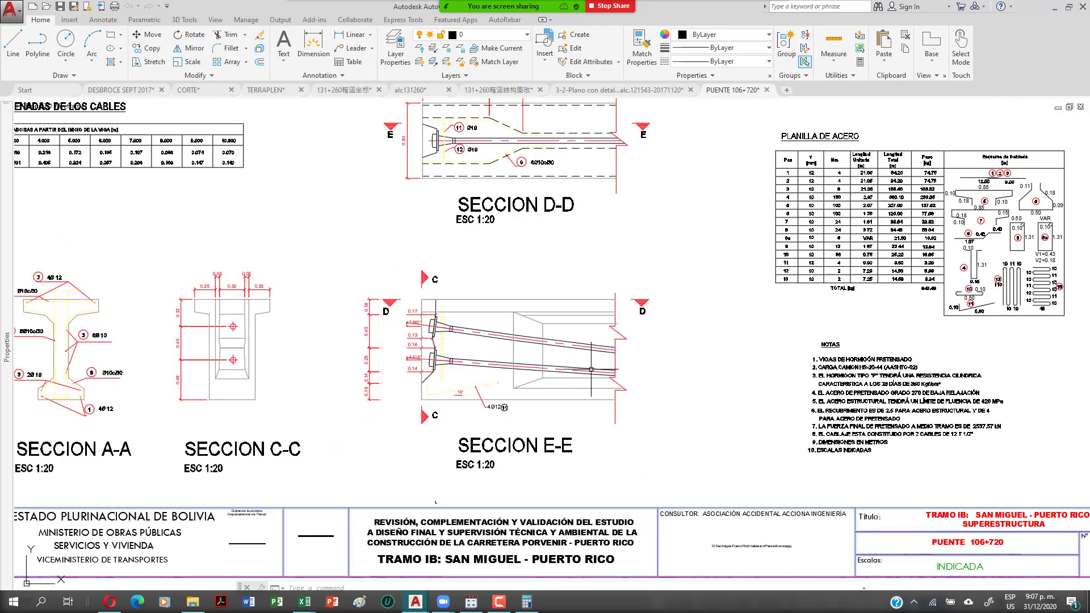
pyautogui.scroll(-2, 587, 368)
pyautogui.moveTo(685, 261)
pyautogui.mouseDown()
pyautogui.moveTo(591, 462)
pyautogui.moveTo(606, 225)
pyautogui.mouseUp()
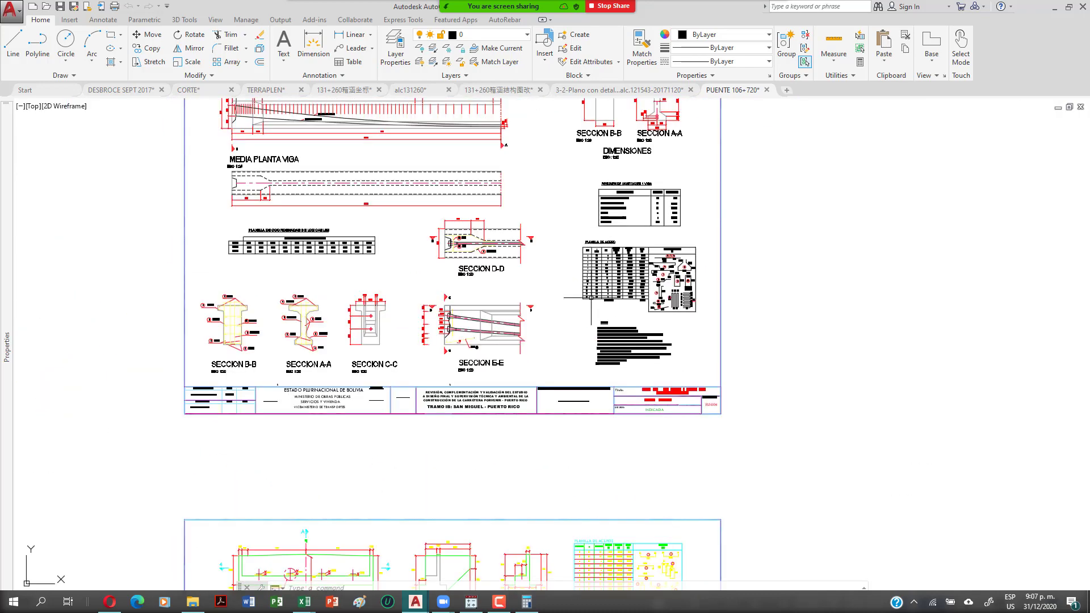
# Examine the abutment's ELEVACIÓN FRONTAL, including the bearing pads and their pedestal heights along the seat.
pyautogui.moveTo(543, 467)
pyautogui.mouseDown()
pyautogui.moveTo(664, 178)
pyautogui.moveTo(685, 98)
pyautogui.moveTo(721, 109)
pyautogui.mouseUp()
pyautogui.scroll(4, 487, 231)
pyautogui.moveTo(637, 277); pyautogui.dragTo(484, 401)
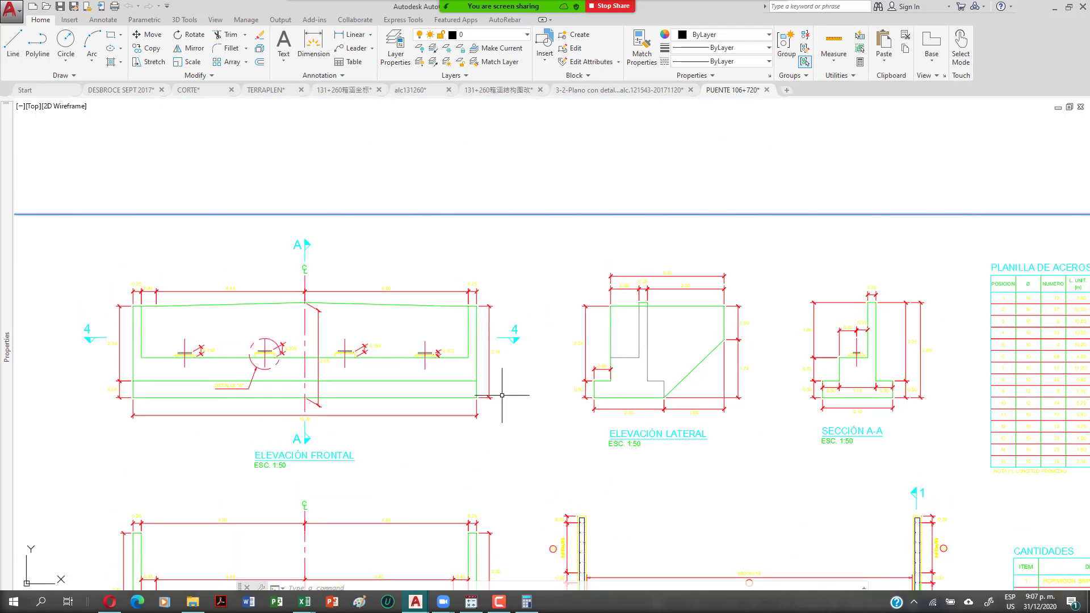
pyautogui.scroll(4, 235, 360)
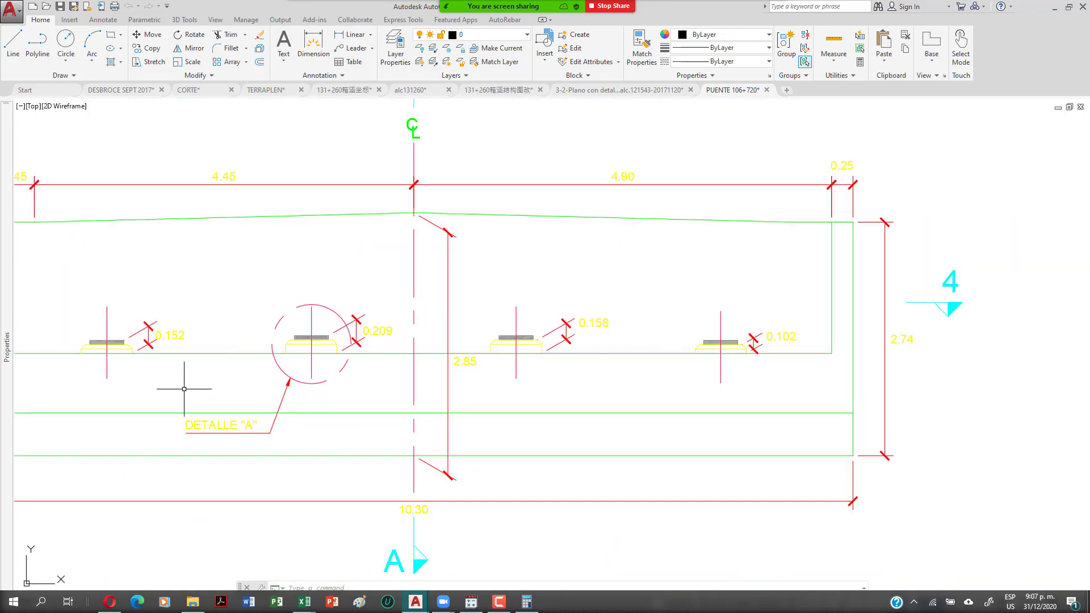
pyautogui.scroll(3, 245, 361)
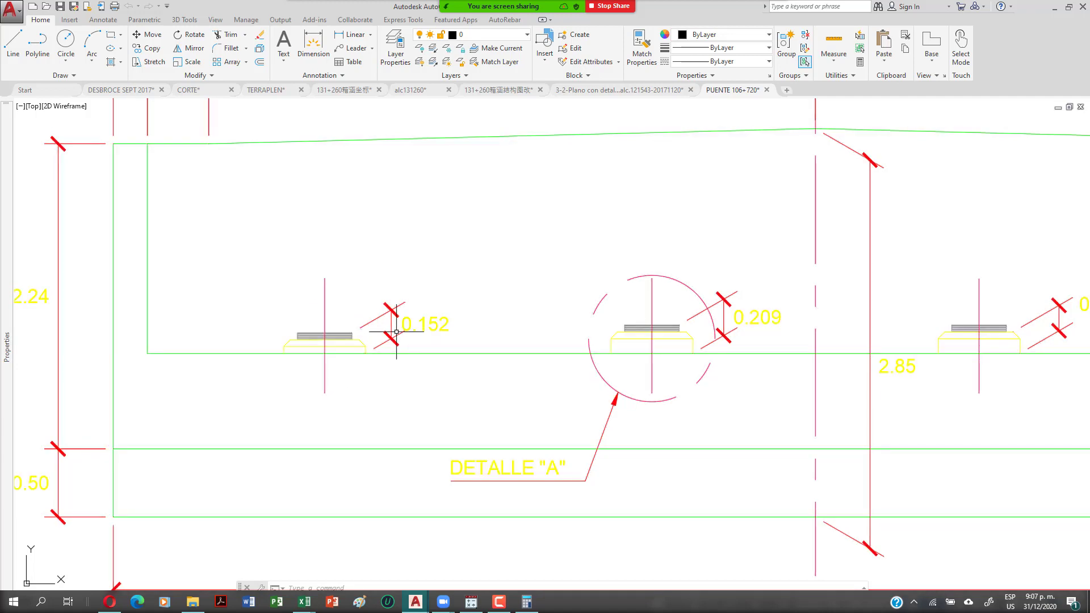
pyautogui.scroll(5, 307, 335)
pyautogui.scroll(3, 358, 329)
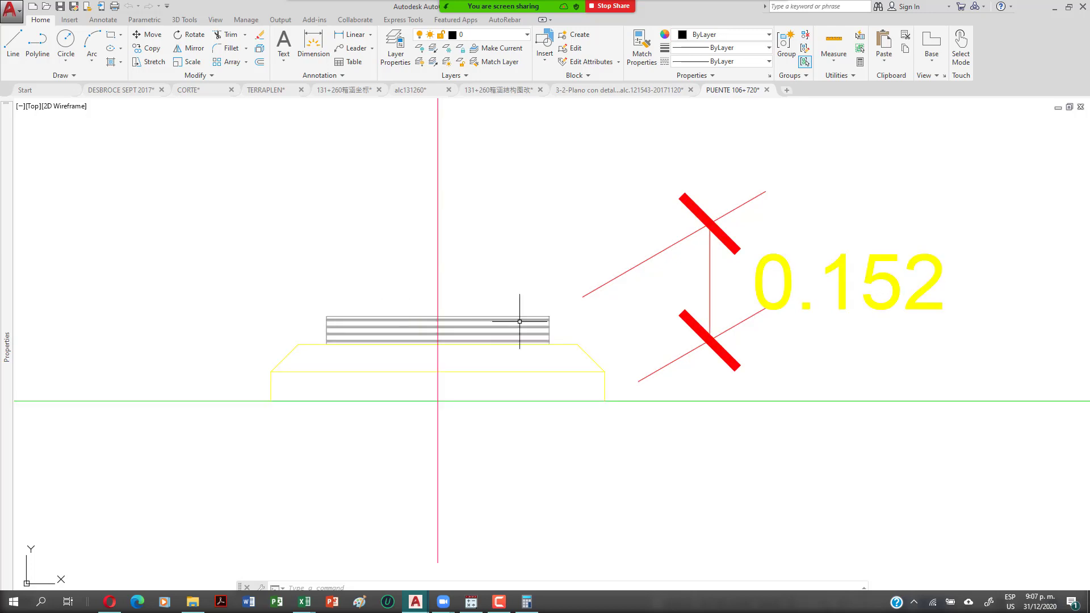
pyautogui.scroll(-12, 275, 262)
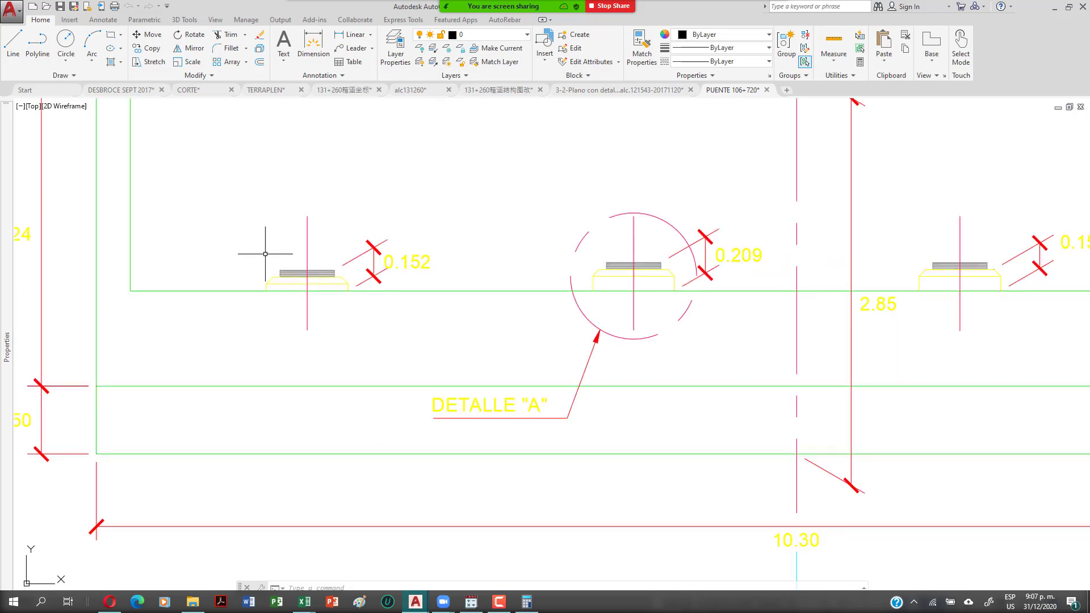
# Review the abutment's PLANTA and the NEOPRENO COMPUESTO bearing pad dimensions in DETALLE "A".
pyautogui.moveTo(521, 404); pyautogui.dragTo(502, 278)
pyautogui.moveTo(478, 429); pyautogui.dragTo(567, 305)
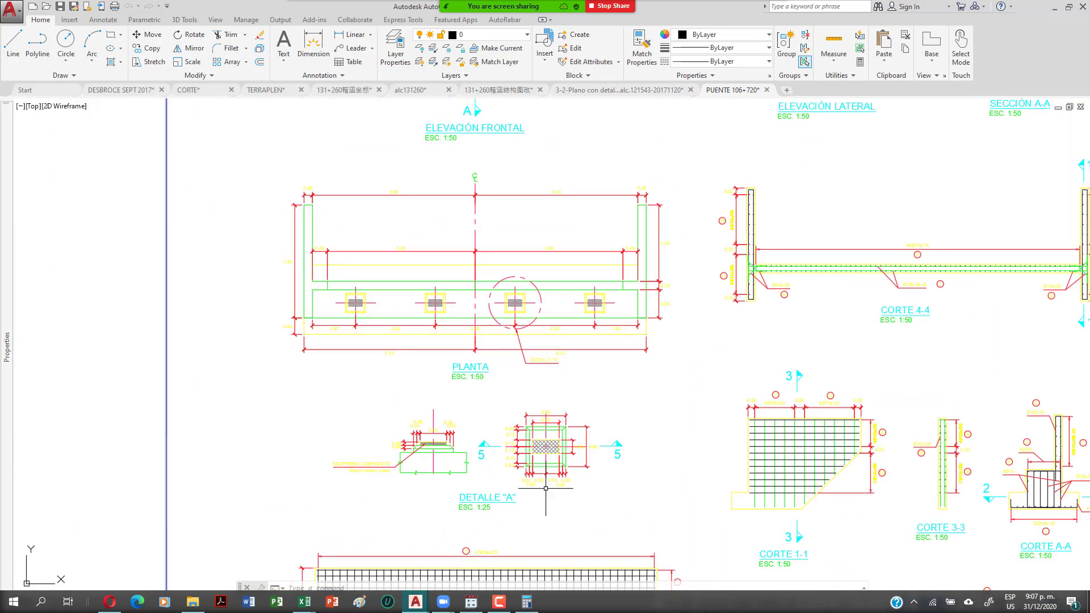
pyautogui.moveTo(545, 489)
pyautogui.mouseDown()
pyautogui.moveTo(565, 375)
pyautogui.moveTo(571, 402)
pyautogui.moveTo(440, 358)
pyautogui.mouseUp()
pyautogui.scroll(7, 452, 342)
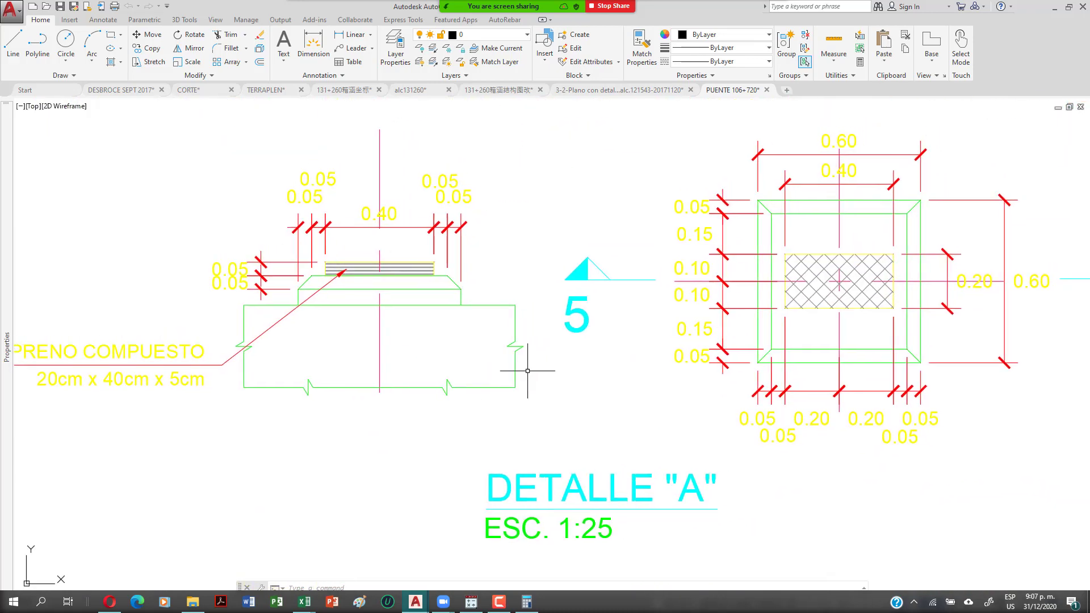
pyautogui.scroll(3, 363, 204)
pyautogui.scroll(2, 332, 309)
pyautogui.scroll(-5, 333, 309)
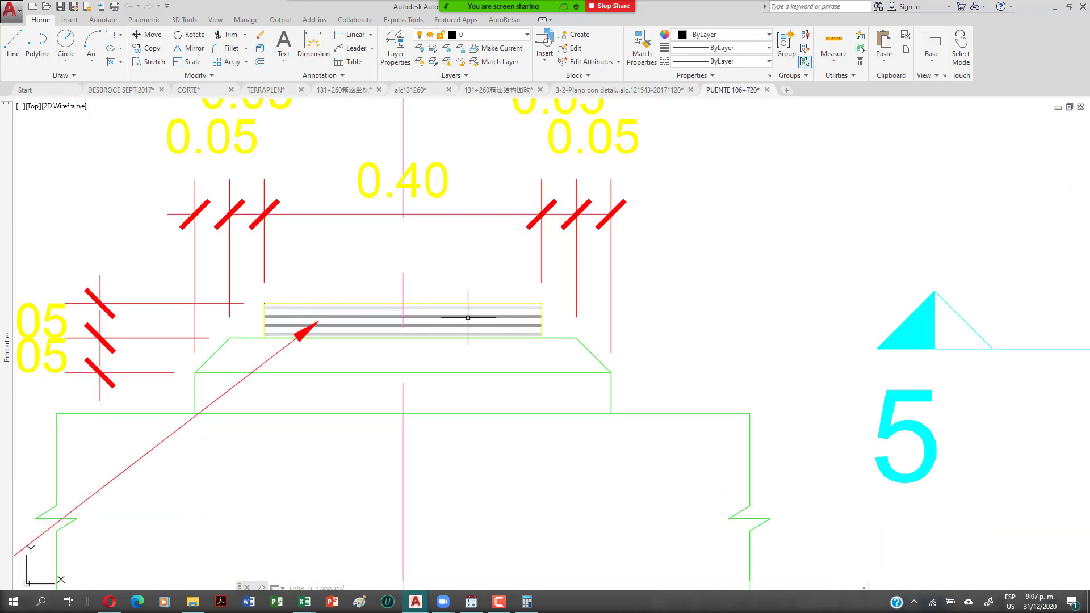
pyautogui.scroll(4, 603, 329)
pyautogui.moveTo(603, 329); pyautogui.dragTo(484, 396)
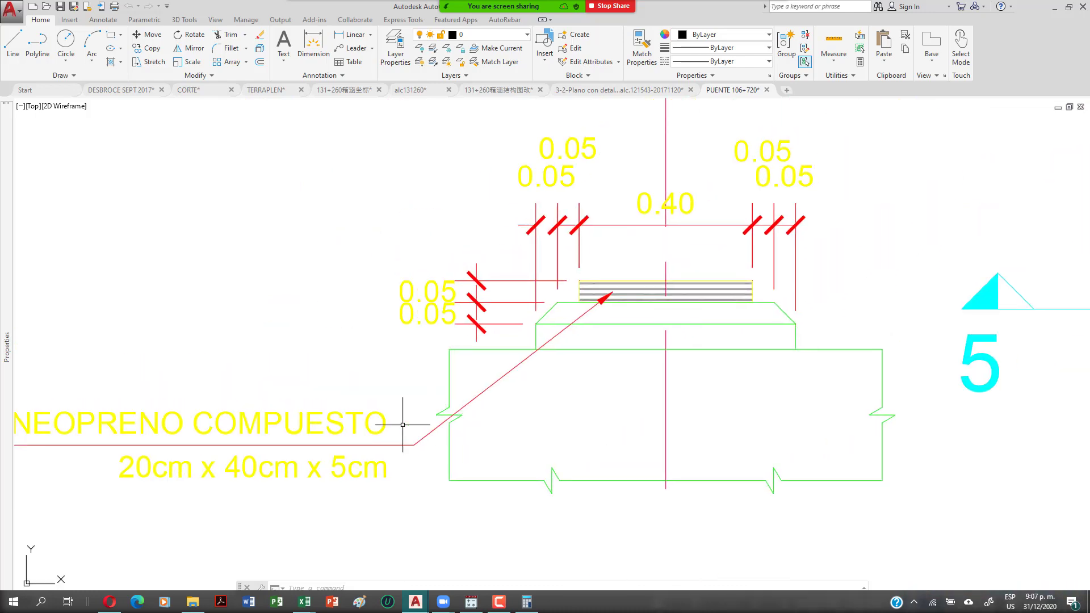
pyautogui.moveTo(310, 441); pyautogui.dragTo(425, 406)
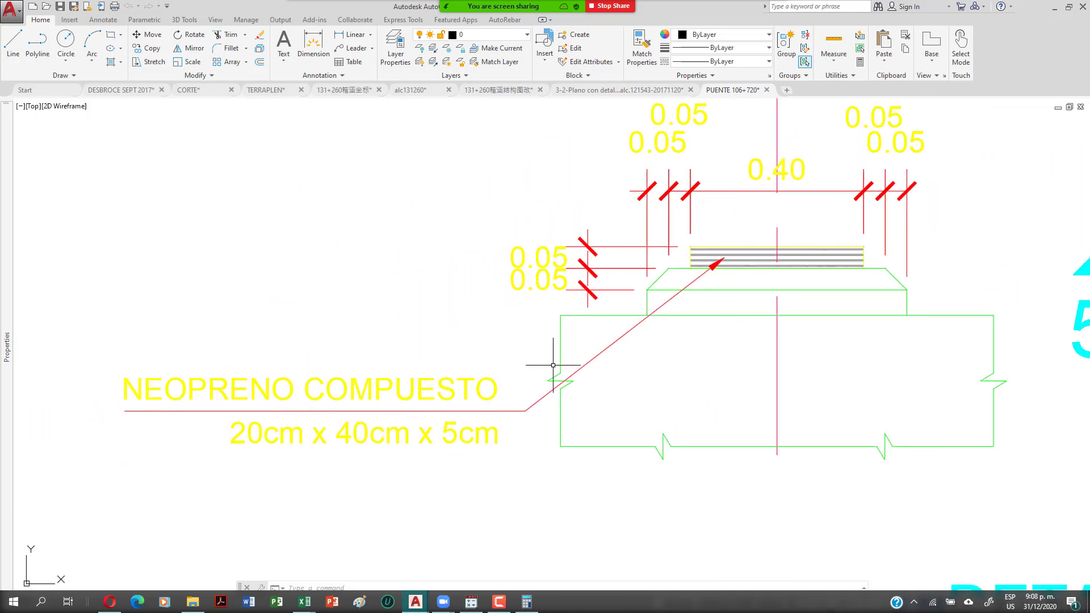
pyautogui.scroll(4, 730, 254)
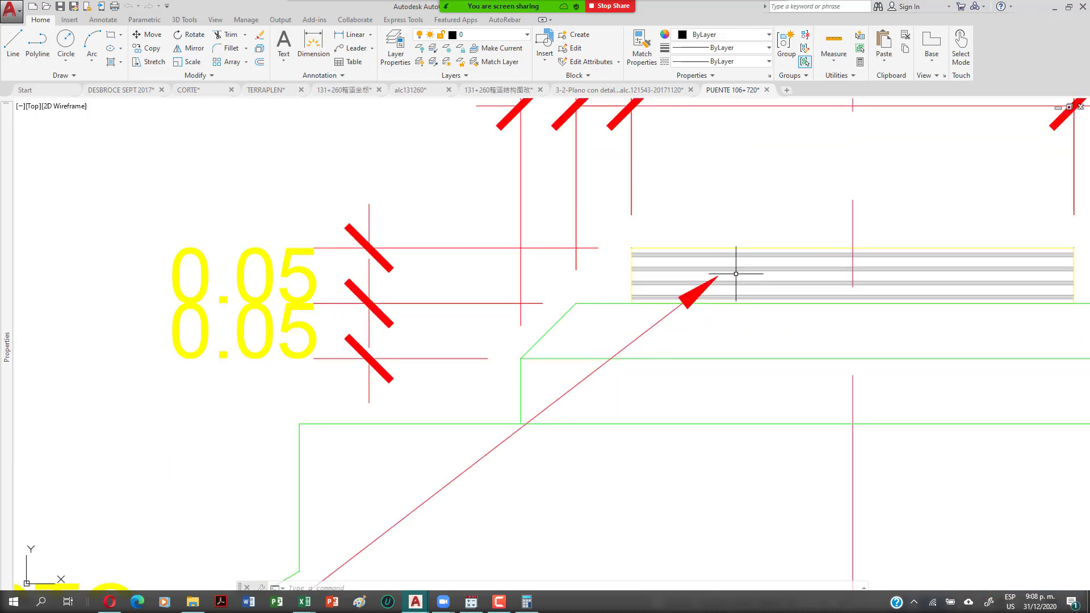
pyautogui.scroll(-8, 647, 292)
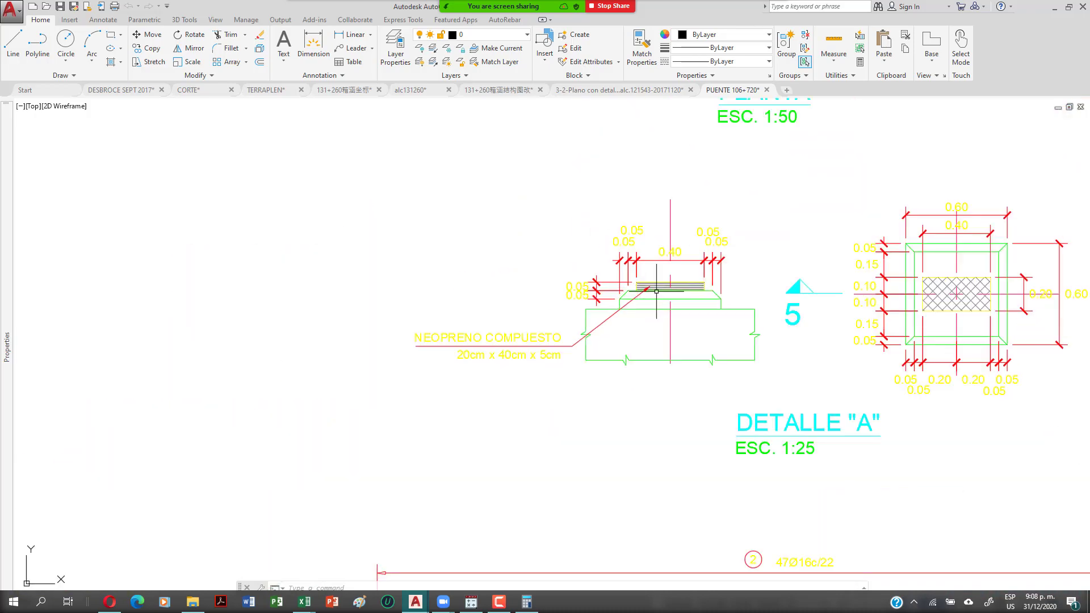
# Look over the abutment reinforcement sections CORTE 1-1, CORTE 3-3 and CORTE A-A.
pyautogui.moveTo(798, 328); pyautogui.dragTo(533, 321)
pyautogui.scroll(-6, 599, 328)
pyautogui.moveTo(673, 373); pyautogui.dragTo(590, 376)
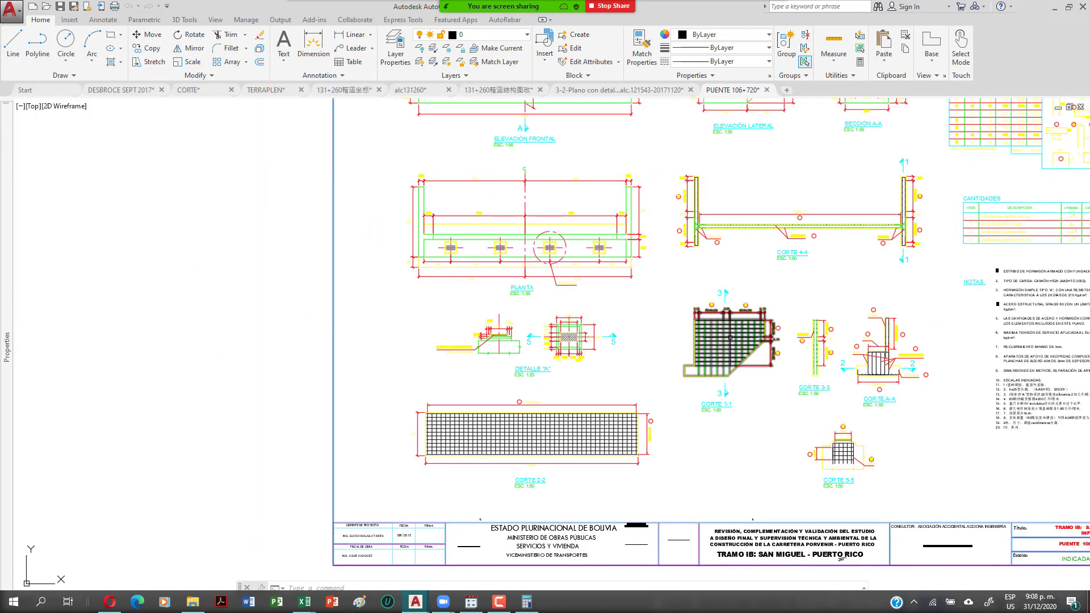
pyautogui.scroll(4, 803, 329)
pyautogui.moveTo(803, 329); pyautogui.dragTo(607, 365)
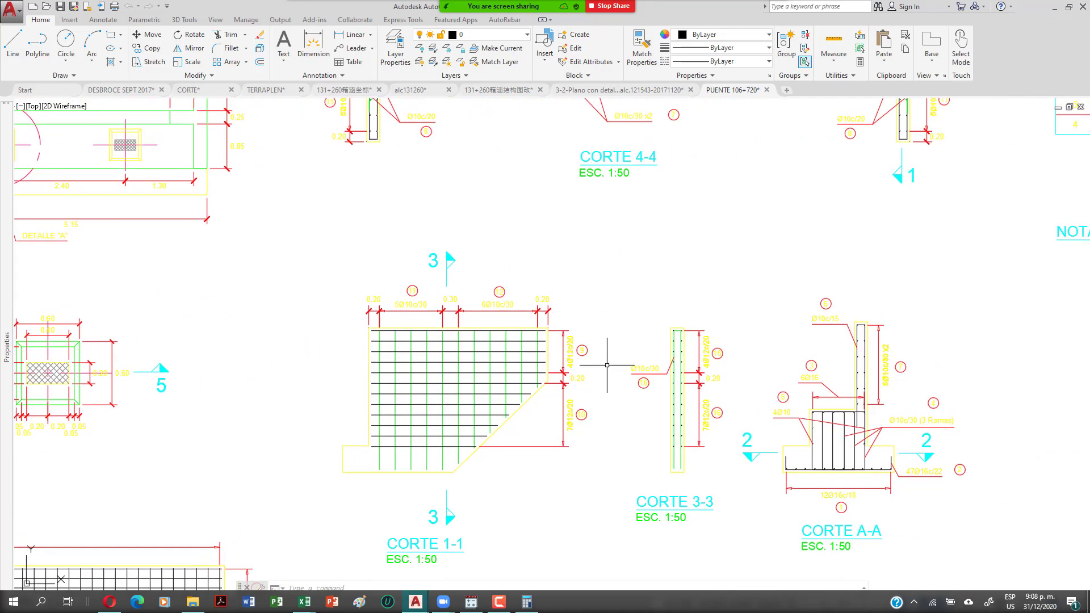
# Return to DETALLE "A" and inspect the internal layers of the composite neoprene pad on its pedestal.
pyautogui.moveTo(506, 409); pyautogui.dragTo(795, 345)
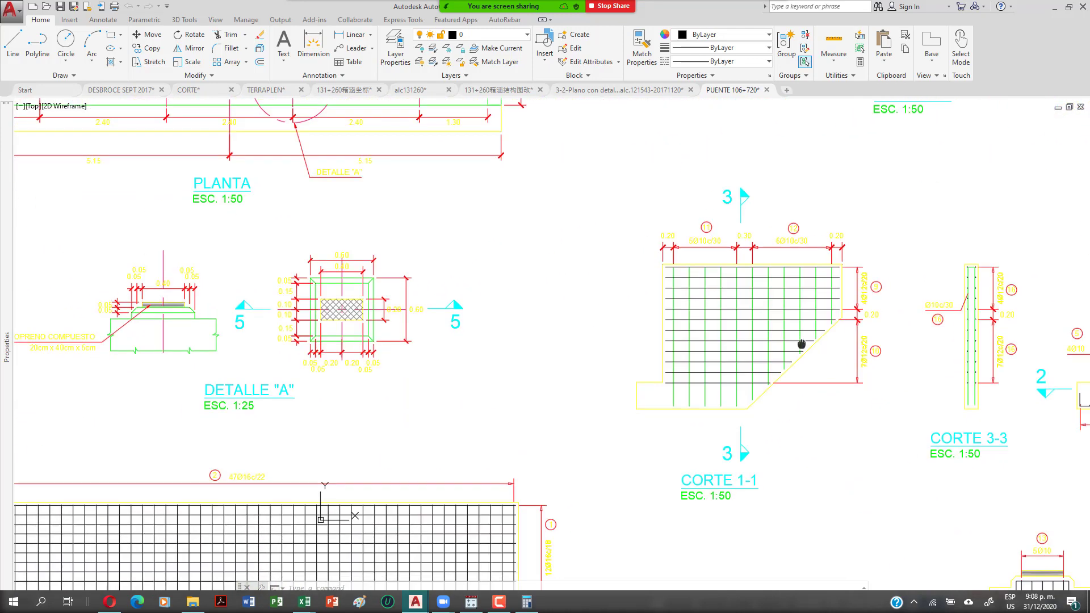
pyautogui.moveTo(358, 385); pyautogui.dragTo(547, 384)
pyautogui.moveTo(280, 389); pyautogui.dragTo(432, 389)
pyautogui.scroll(5, 450, 333)
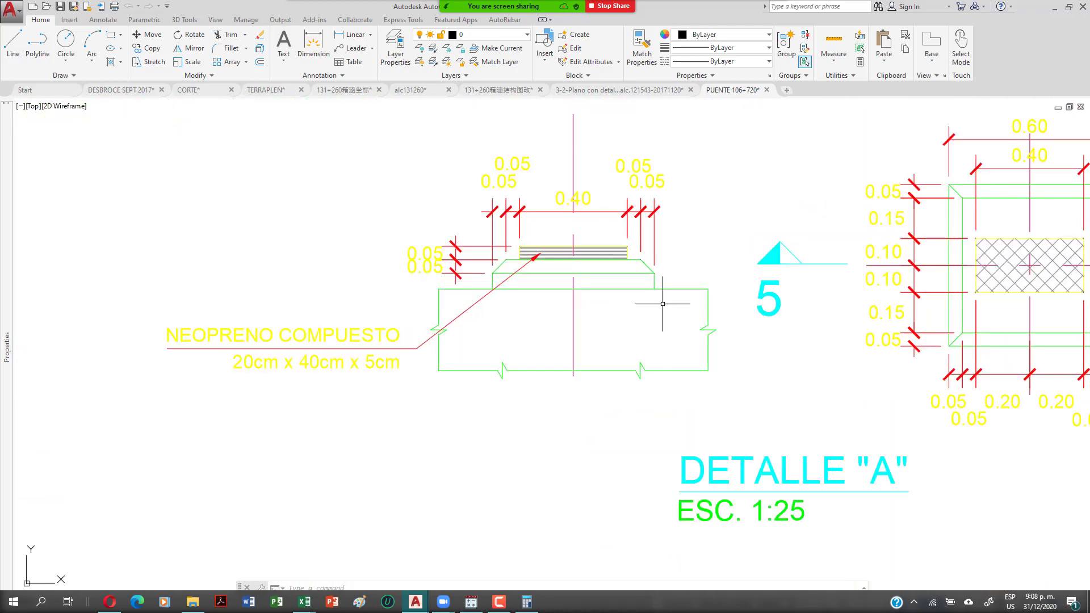
pyautogui.scroll(4, 332, 363)
pyautogui.moveTo(482, 321); pyautogui.dragTo(547, 333)
pyautogui.scroll(-4, 548, 334)
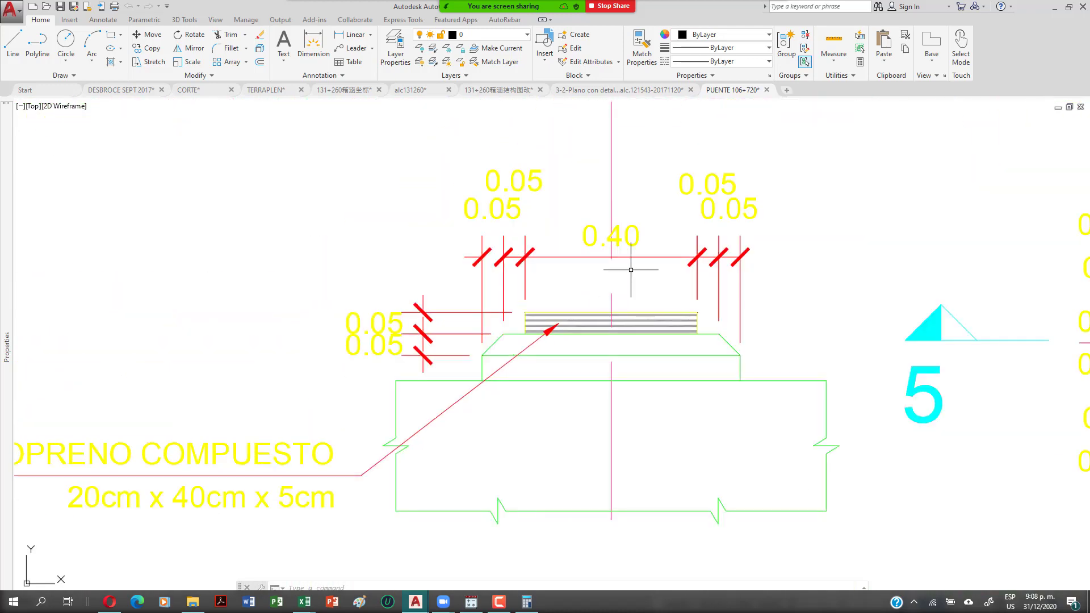
pyautogui.scroll(6, 568, 338)
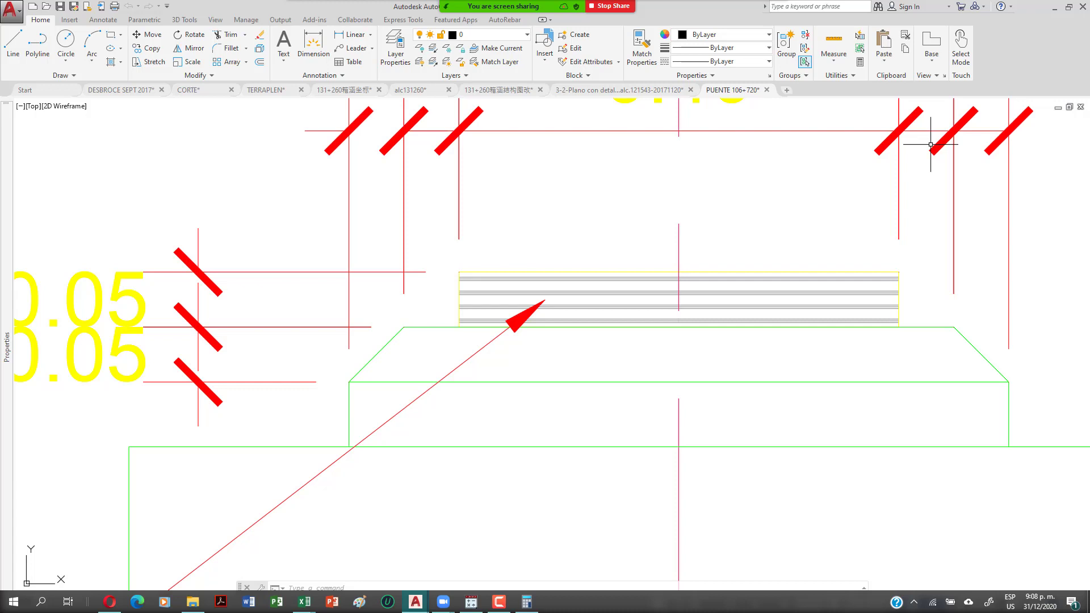
pyautogui.scroll(-5, 687, 343)
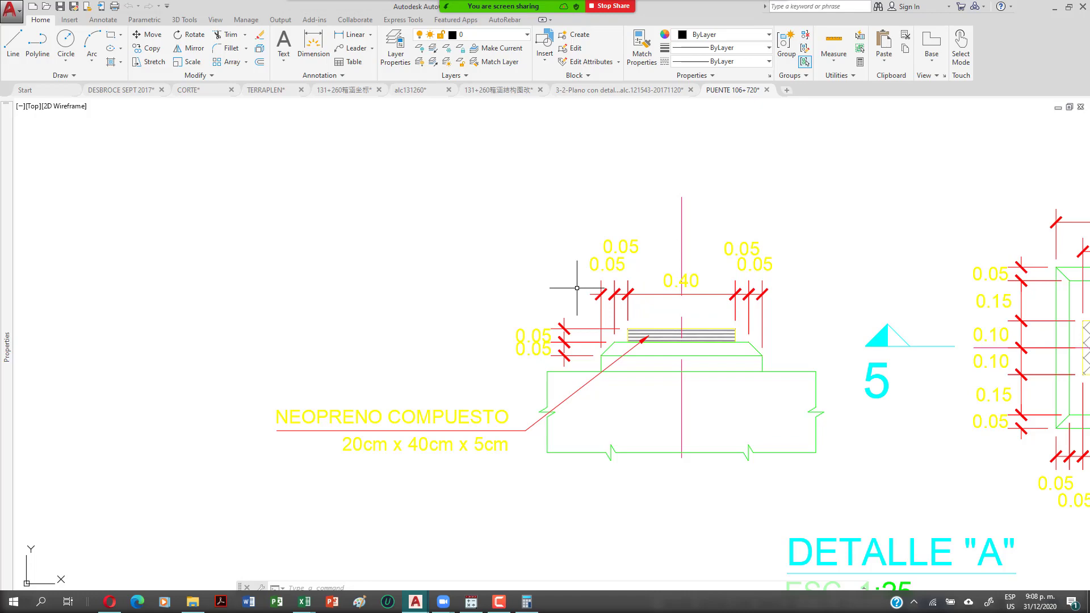
pyautogui.scroll(-5, 543, 260)
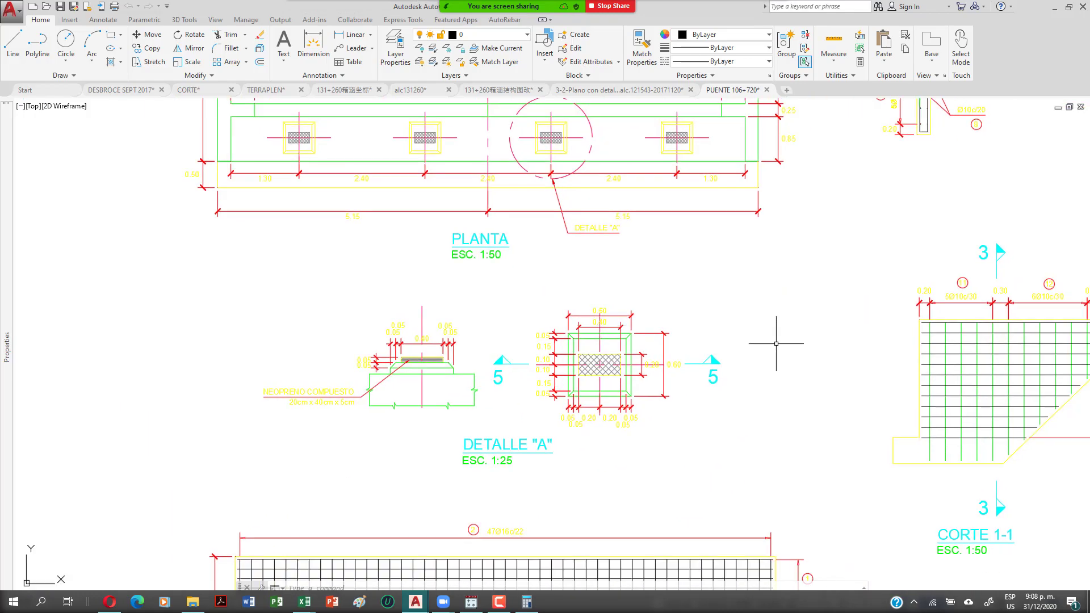
# Review the abutment's CORTE 4-4, ELEVACIÓN LATERAL and SECCIÓN A-A with their dimensions.
pyautogui.moveTo(774, 335); pyautogui.dragTo(351, 444)
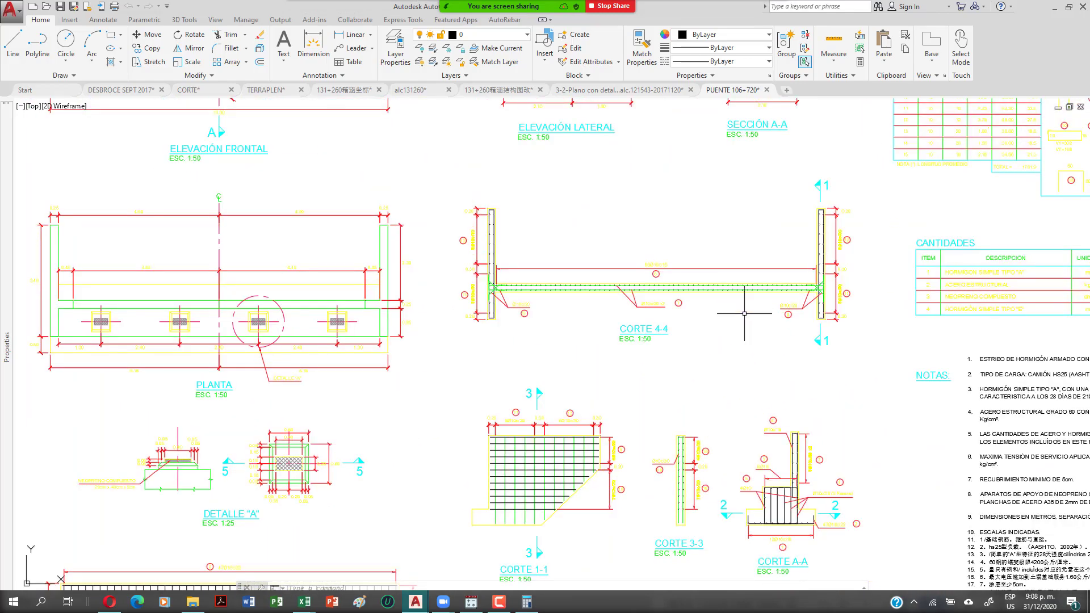
pyautogui.scroll(2, 559, 470)
pyautogui.moveTo(559, 471); pyautogui.dragTo(539, 500)
pyautogui.moveTo(512, 201); pyautogui.dragTo(688, 312)
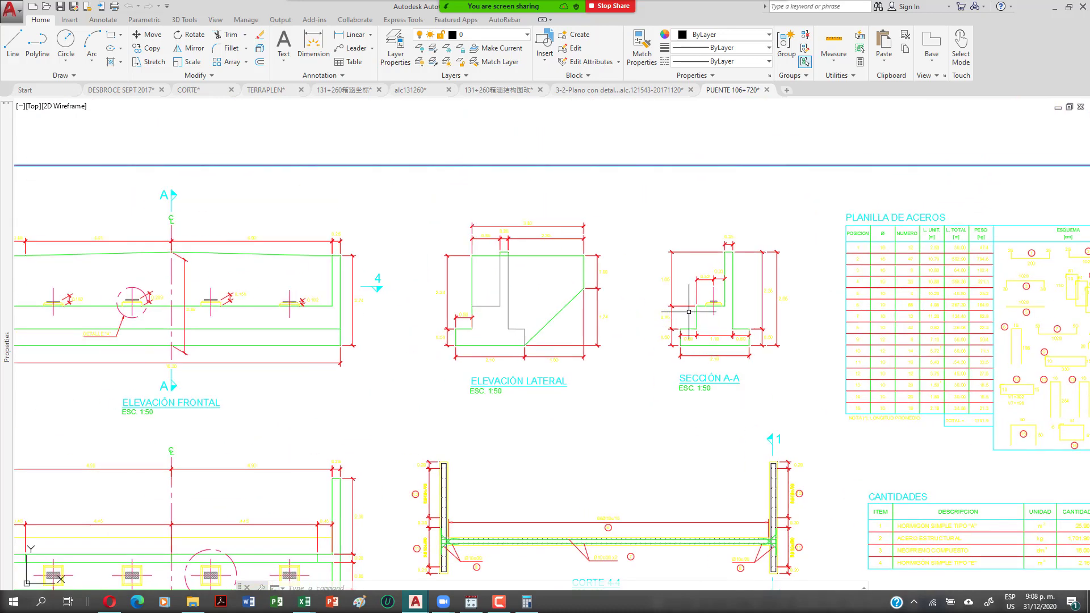
pyautogui.moveTo(838, 212); pyautogui.dragTo(682, 308)
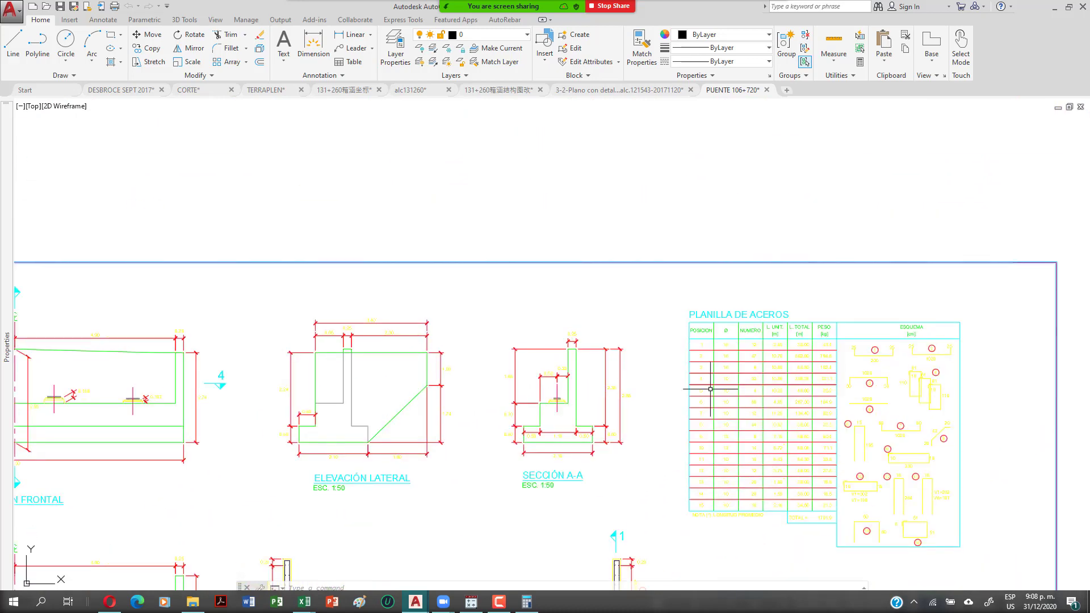
pyautogui.scroll(-2, 668, 334)
pyautogui.scroll(1, 661, 317)
pyautogui.scroll(3, 670, 313)
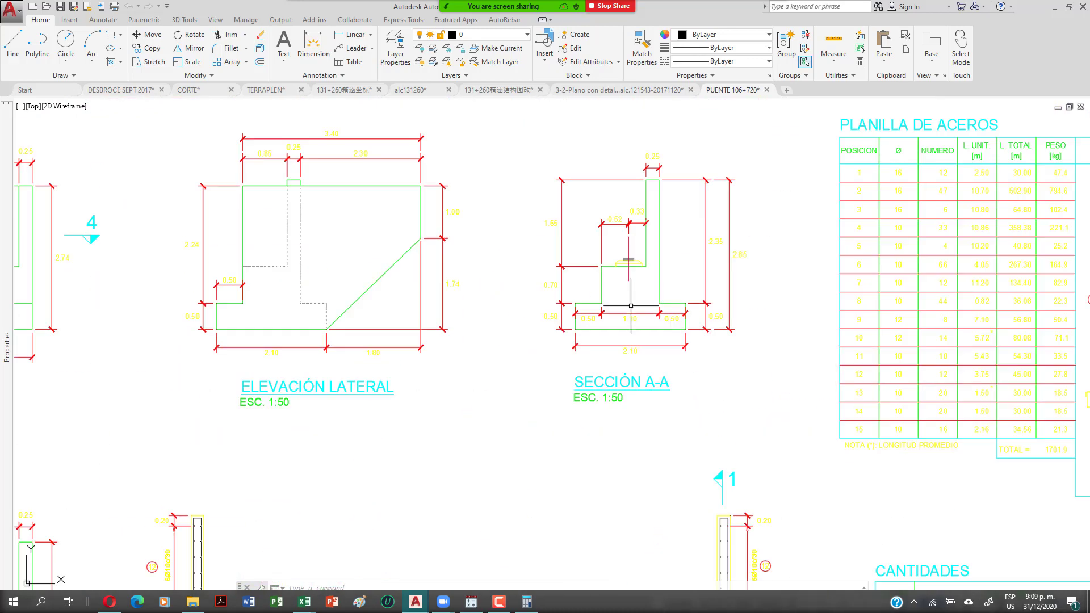
# Review the abutment's PLANILLA DE ACEROS, including the bar bending diagrams and the total weight row.
pyautogui.moveTo(817, 287); pyautogui.dragTo(591, 305)
pyautogui.moveTo(701, 307); pyautogui.dragTo(653, 287)
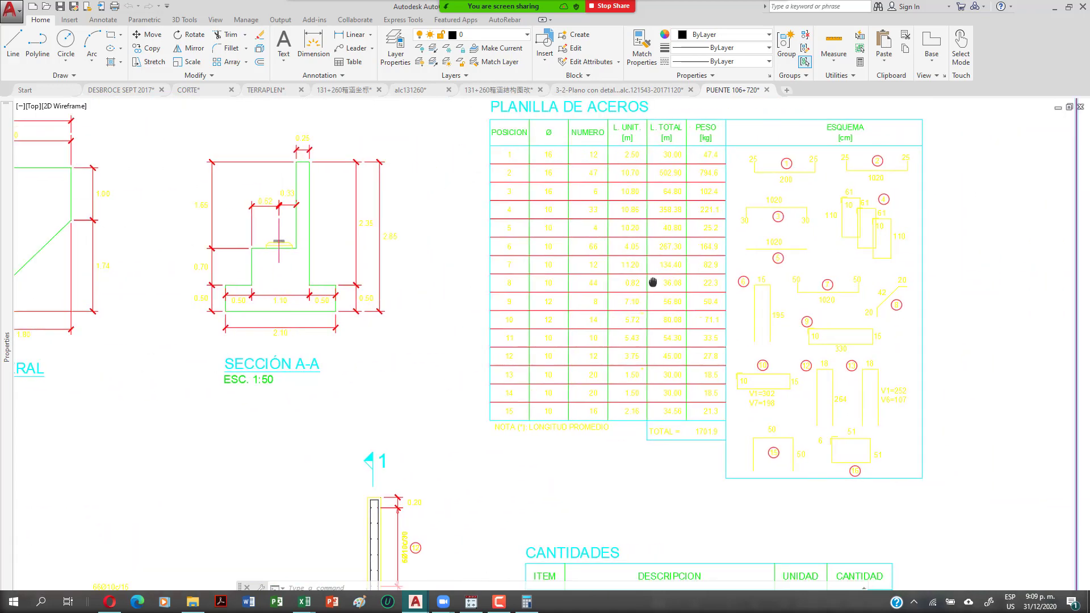
pyautogui.moveTo(725, 463); pyautogui.dragTo(676, 435)
pyautogui.scroll(6, 618, 409)
pyautogui.scroll(-6, 730, 402)
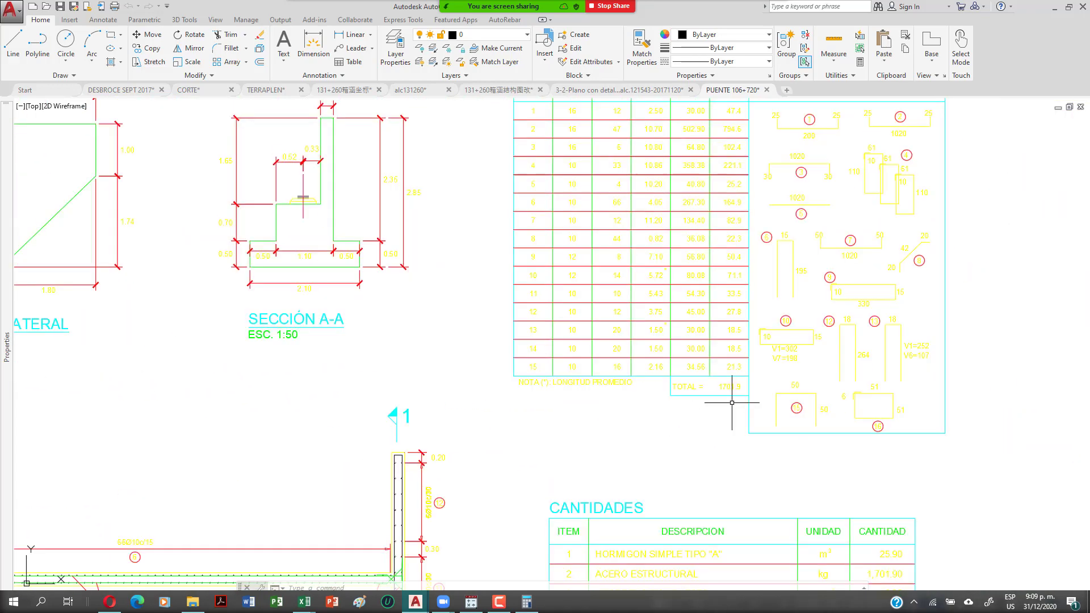
# Locate the abutment's CANTIDADES table below the PLANILLA DE ACEROS and read its items and units.
pyautogui.moveTo(730, 401)
pyautogui.mouseDown()
pyautogui.moveTo(765, 326)
pyautogui.moveTo(783, 321)
pyautogui.mouseUp()
pyautogui.scroll(-2, 693, 377)
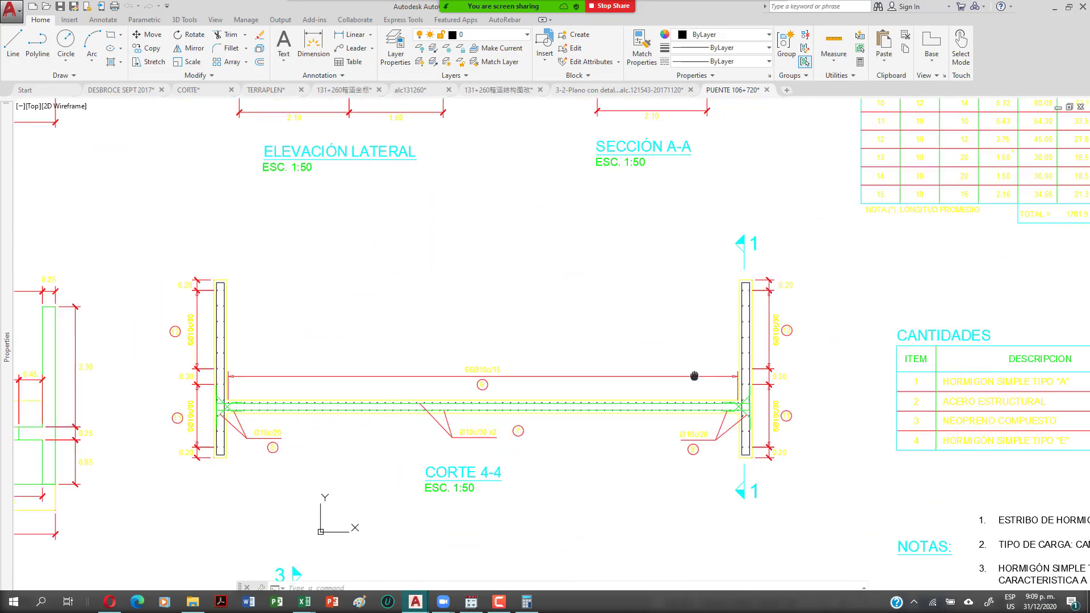
pyautogui.scroll(2, 610, 425)
pyautogui.moveTo(610, 425)
pyautogui.mouseDown()
pyautogui.moveTo(750, 421)
pyautogui.moveTo(496, 390)
pyautogui.mouseUp()
pyautogui.moveTo(829, 390); pyautogui.dragTo(588, 400)
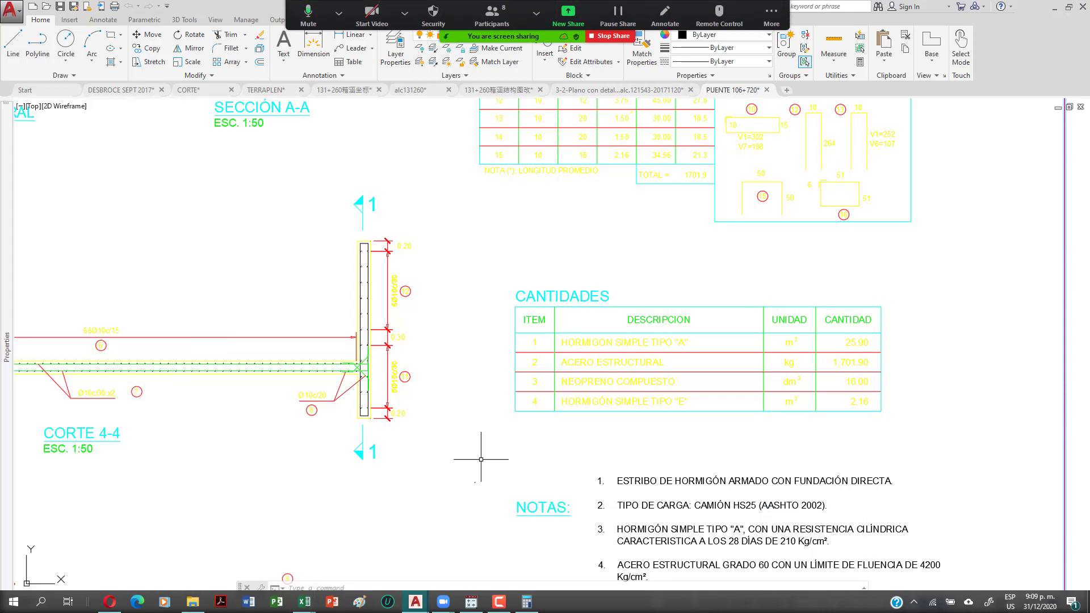
pyautogui.moveTo(438, 446); pyautogui.dragTo(531, 453)
pyautogui.scroll(2, 939, 360)
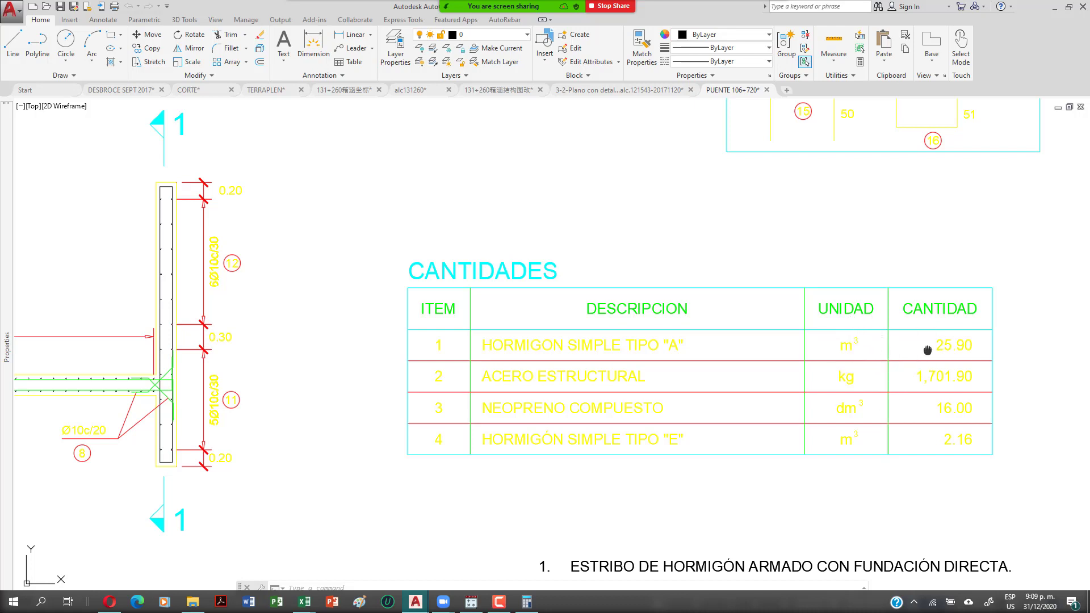
# Examine the quantities and units of HORMIGON SIMPLE TIPO "A" and ACERO ESTRUCTURAL in the CANTIDADES table.
pyautogui.scroll(4, 820, 354)
pyautogui.scroll(3, 811, 353)
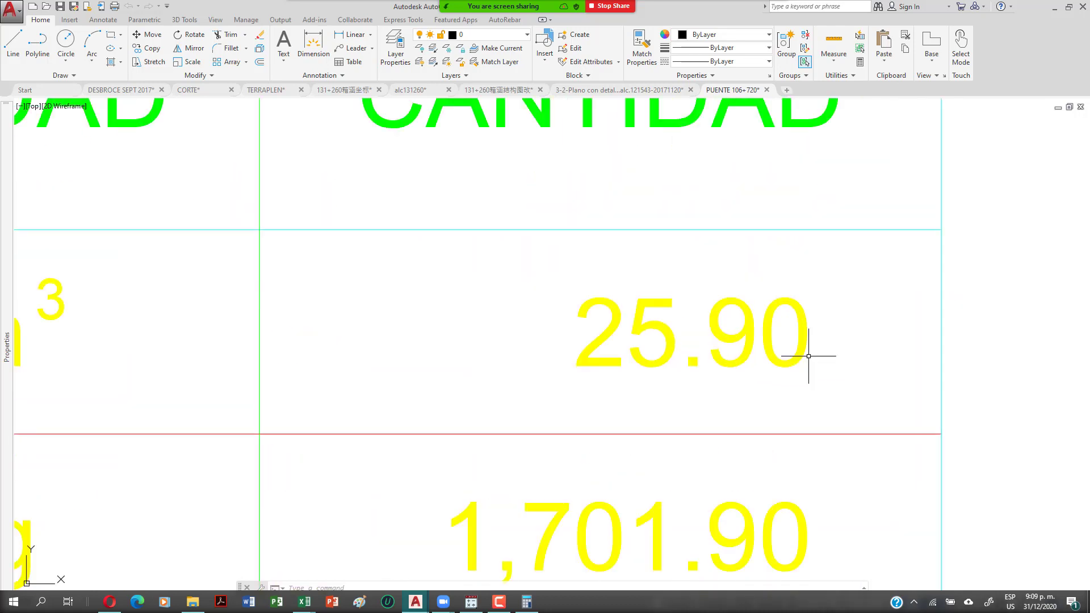
pyautogui.moveTo(722, 370)
pyautogui.mouseDown()
pyautogui.moveTo(740, 384)
pyautogui.moveTo(844, 384)
pyautogui.mouseUp()
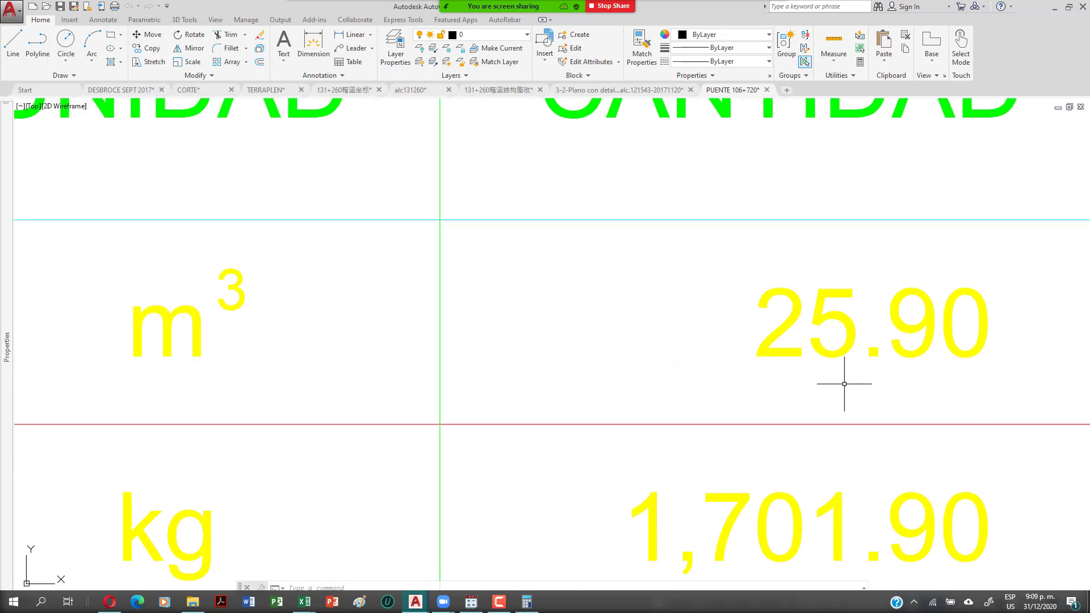
pyautogui.moveTo(717, 467); pyautogui.dragTo(704, 263)
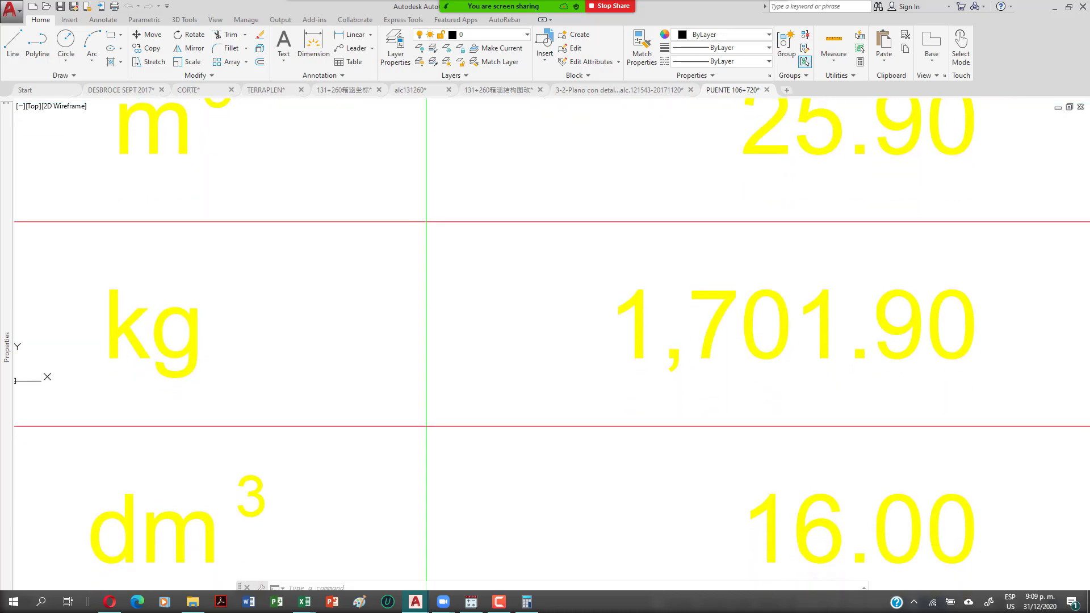
pyautogui.moveTo(287, 365); pyautogui.dragTo(878, 374)
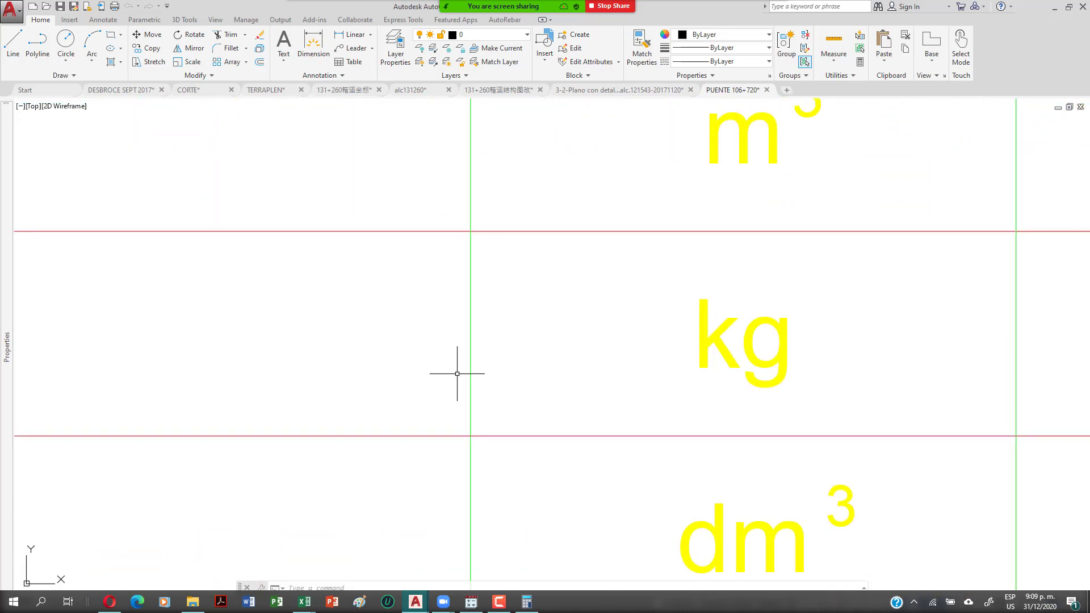
pyautogui.scroll(-4, 540, 357)
pyautogui.moveTo(394, 370)
pyautogui.mouseDown()
pyautogui.moveTo(820, 360)
pyautogui.moveTo(494, 300)
pyautogui.mouseUp()
pyautogui.scroll(-3, 802, 370)
pyautogui.scroll(-4, 468, 389)
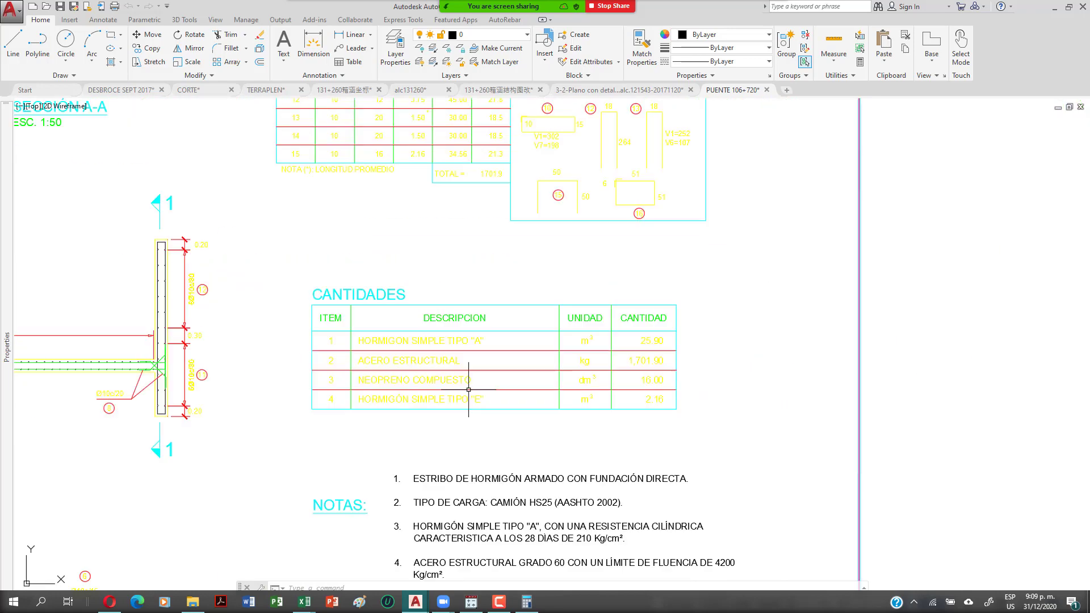
# Examine the NEOPRENO COMPUESTO and HORMIGÓN SIMPLE TIPO "E" rows of the CANTIDADES table, including units and quantities.
pyautogui.scroll(2, 500, 380)
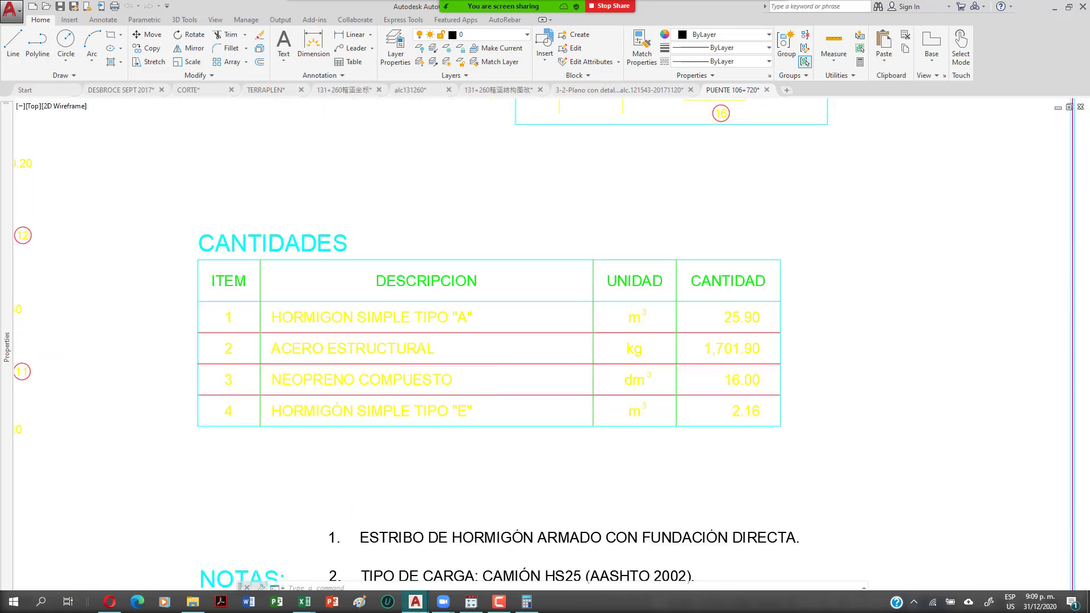
pyautogui.scroll(2, 486, 391)
pyautogui.scroll(4, 874, 388)
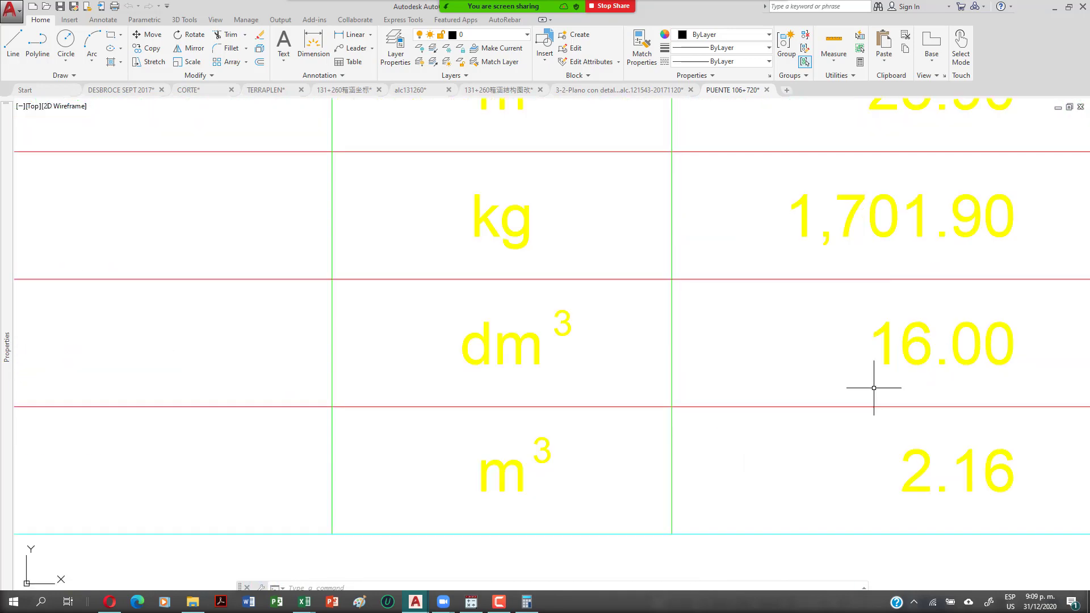
pyautogui.scroll(-2, 799, 399)
pyautogui.moveTo(228, 382); pyautogui.dragTo(630, 369)
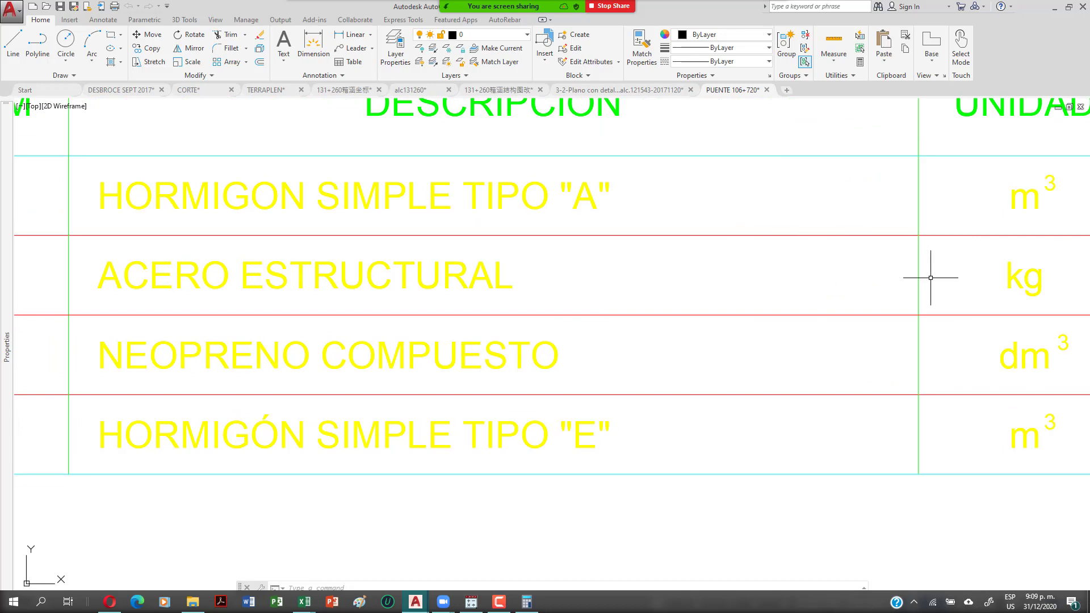
pyautogui.scroll(-2, 930, 278)
pyautogui.moveTo(926, 343); pyautogui.dragTo(639, 343)
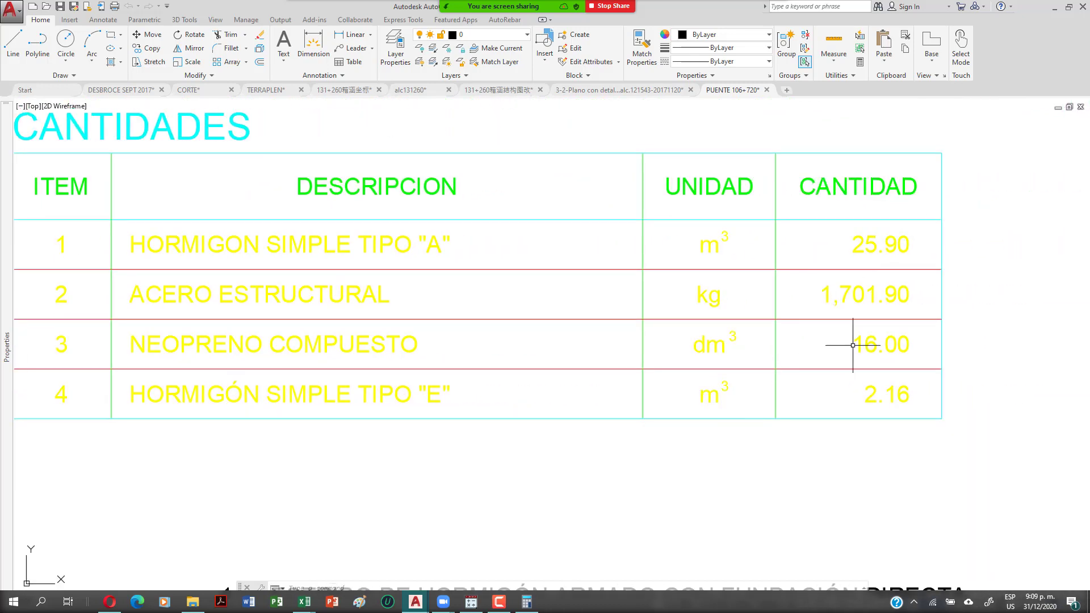
pyautogui.moveTo(764, 419); pyautogui.dragTo(805, 419)
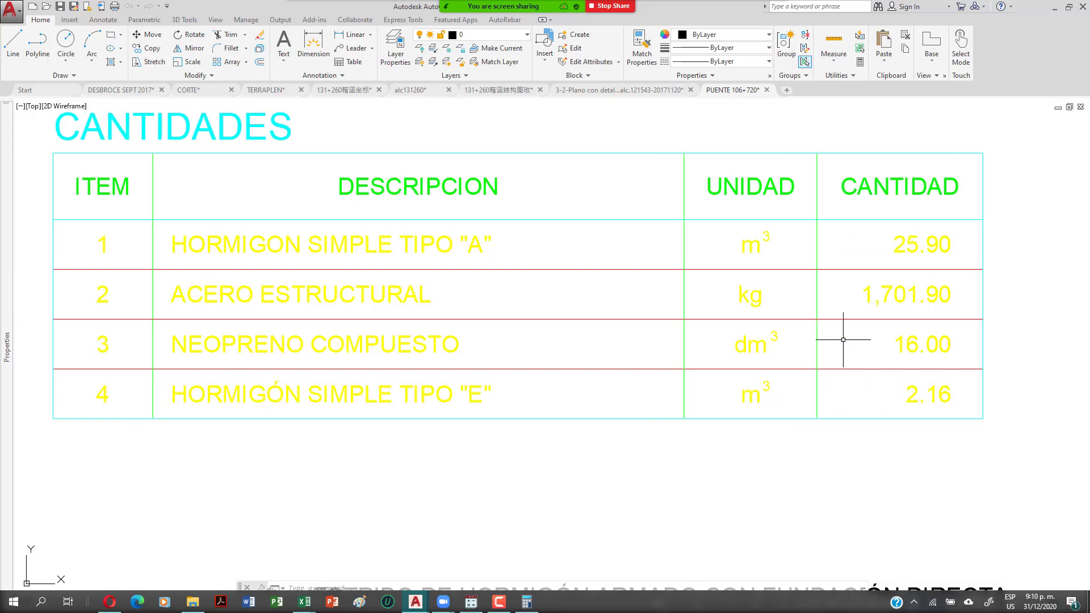
pyautogui.moveTo(849, 339); pyautogui.dragTo(707, 339)
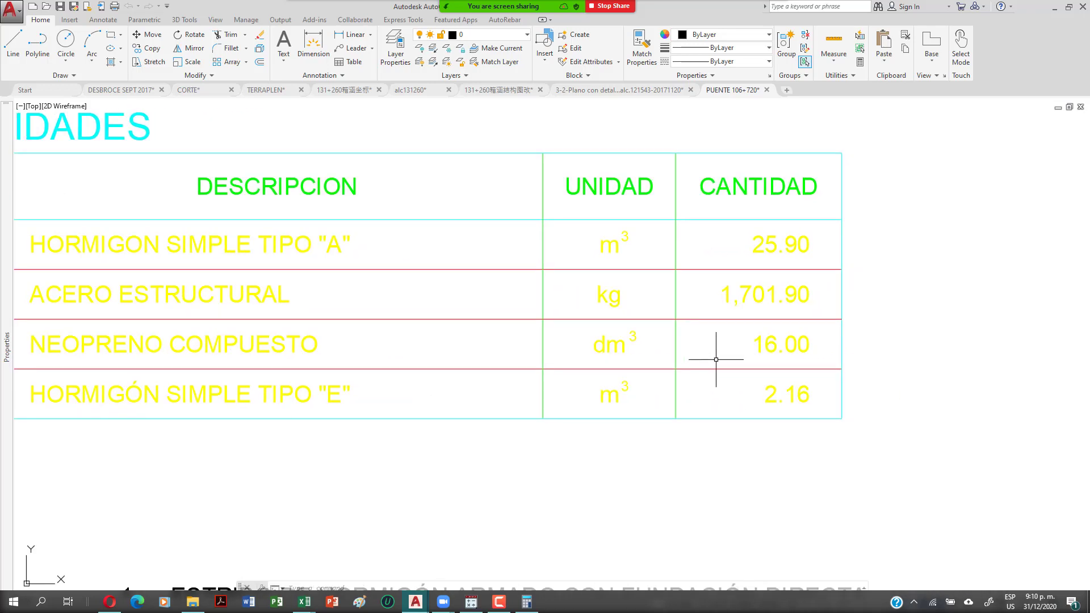
pyautogui.scroll(-4, 716, 363)
pyautogui.scroll(4, 727, 380)
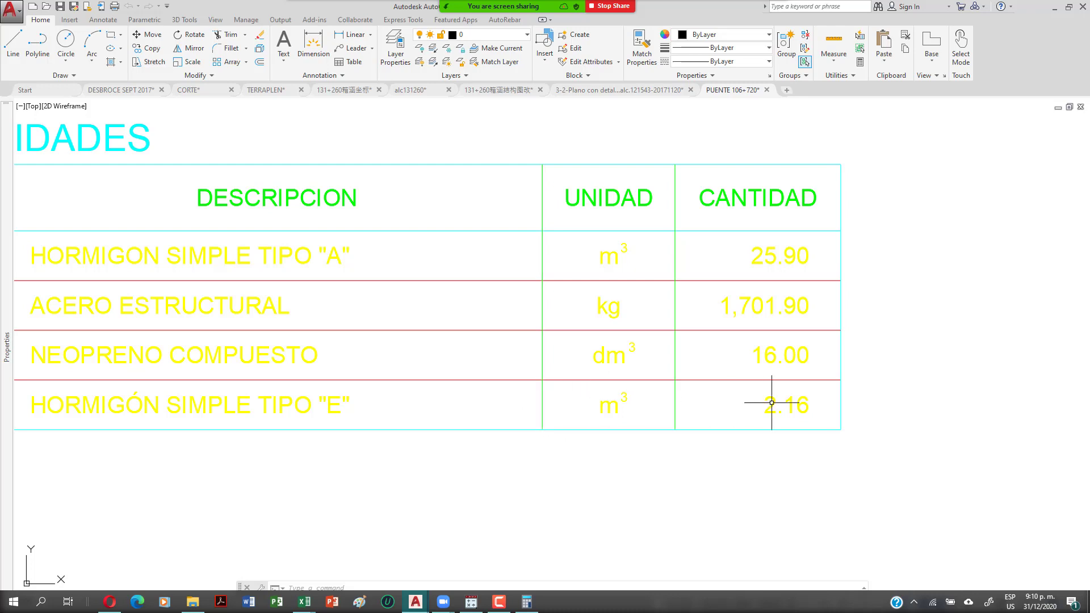
pyautogui.moveTo(585, 453); pyautogui.dragTo(714, 439)
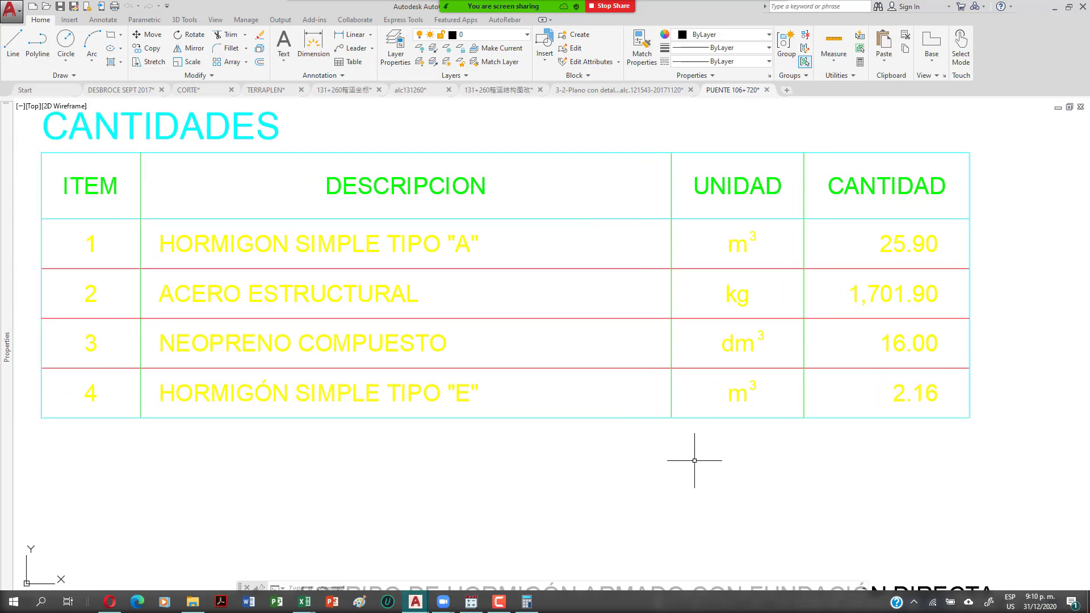
pyautogui.scroll(-4, 752, 426)
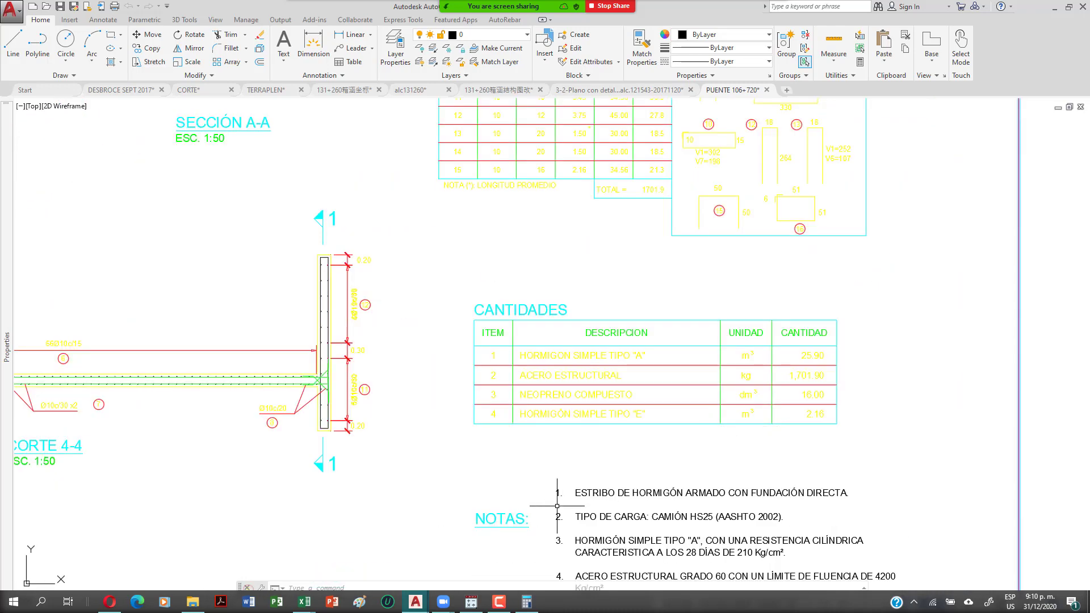
# Look over the whole abutment sheet and the dimensions of its ELEVACIÓN LATERAL.
pyautogui.scroll(-1, 438, 420)
pyautogui.scroll(-1, 492, 393)
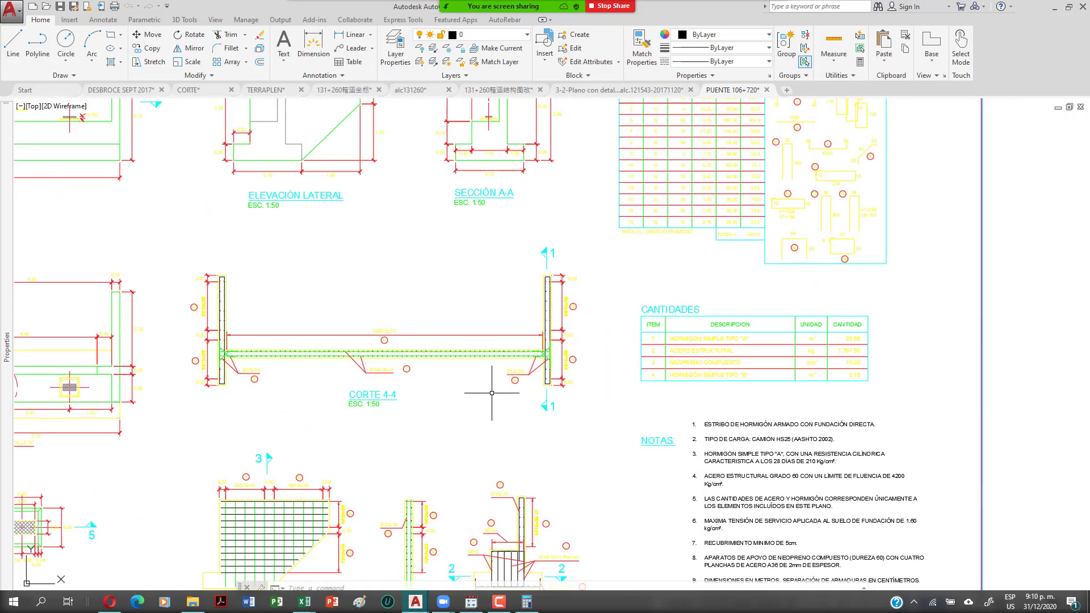
pyautogui.moveTo(267, 164); pyautogui.dragTo(448, 251)
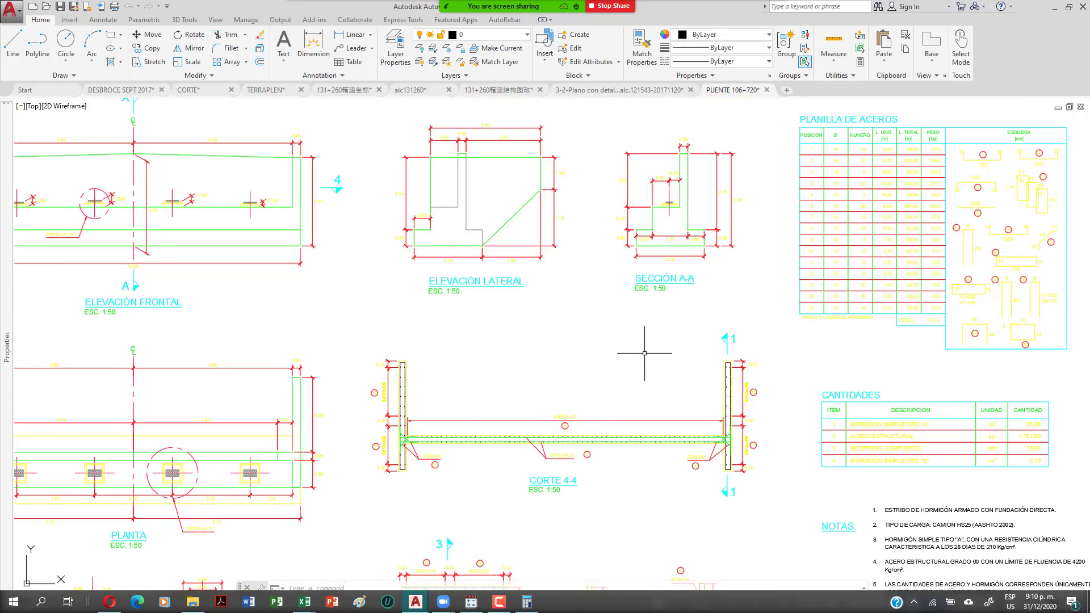
pyautogui.scroll(-3, 647, 341)
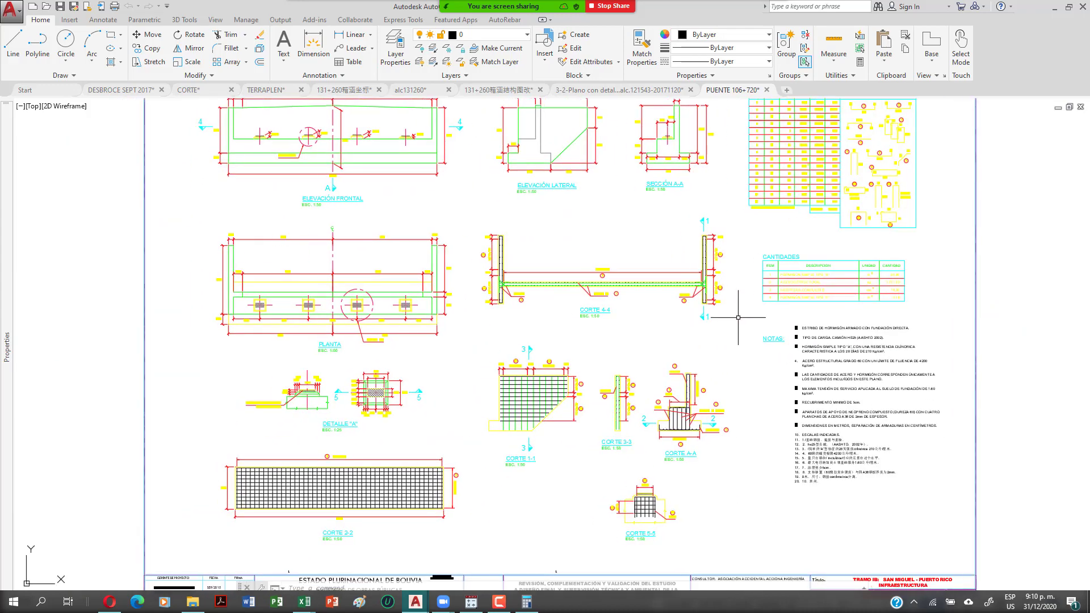
pyautogui.moveTo(603, 413); pyautogui.dragTo(674, 427)
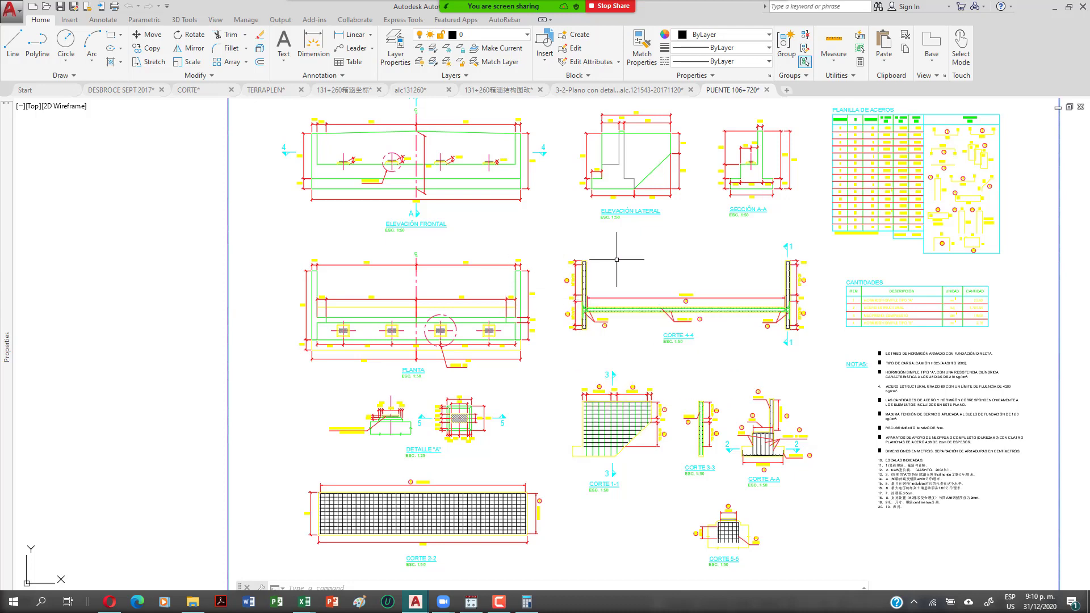
pyautogui.moveTo(533, 241); pyautogui.dragTo(578, 319)
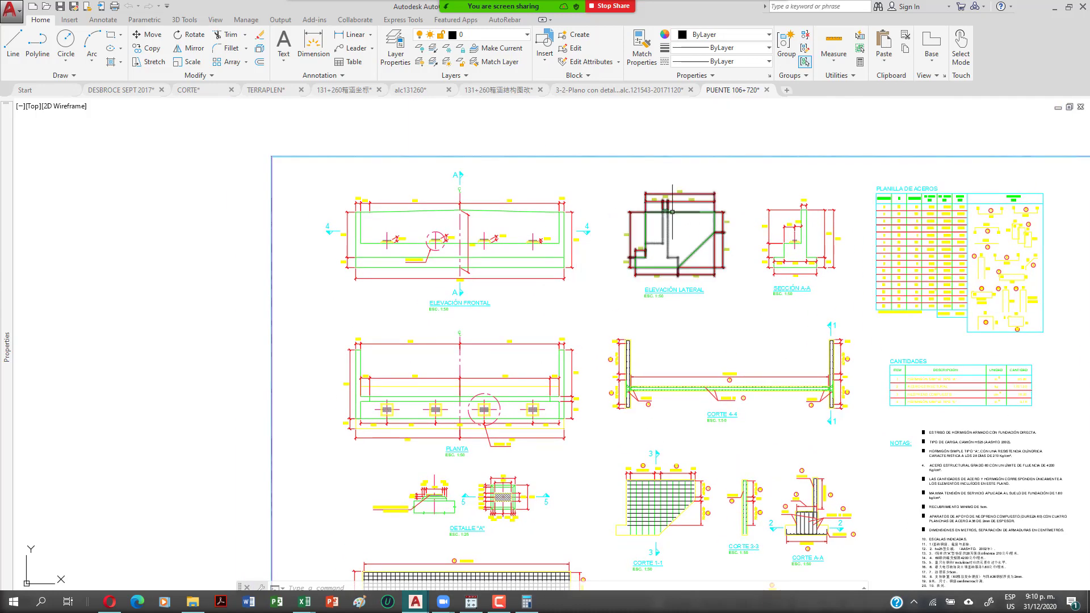
pyautogui.scroll(2, 701, 199)
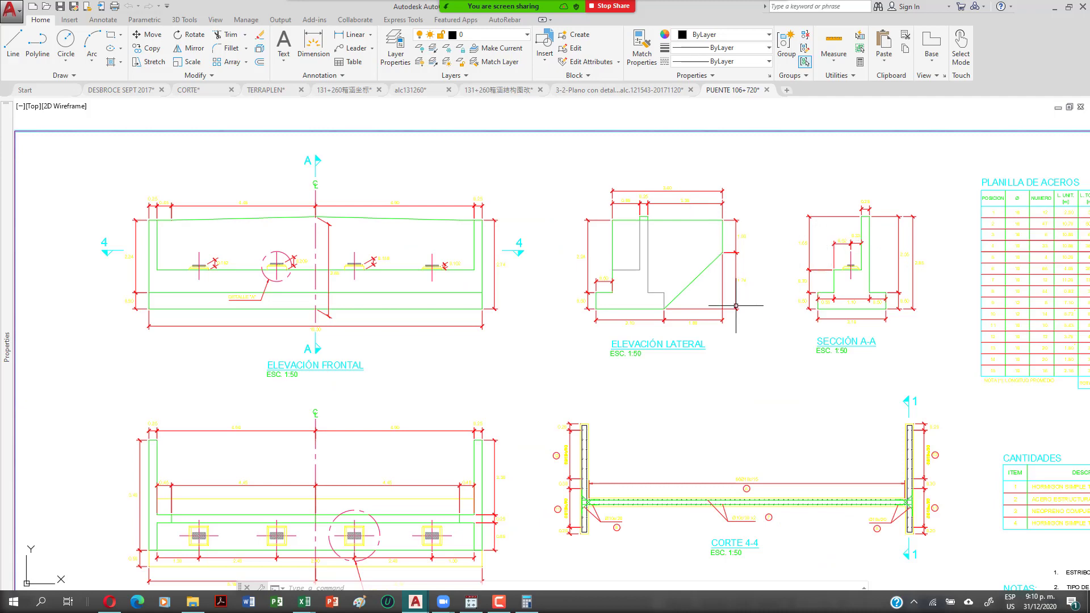
pyautogui.scroll(3, 735, 306)
pyautogui.scroll(1, 663, 371)
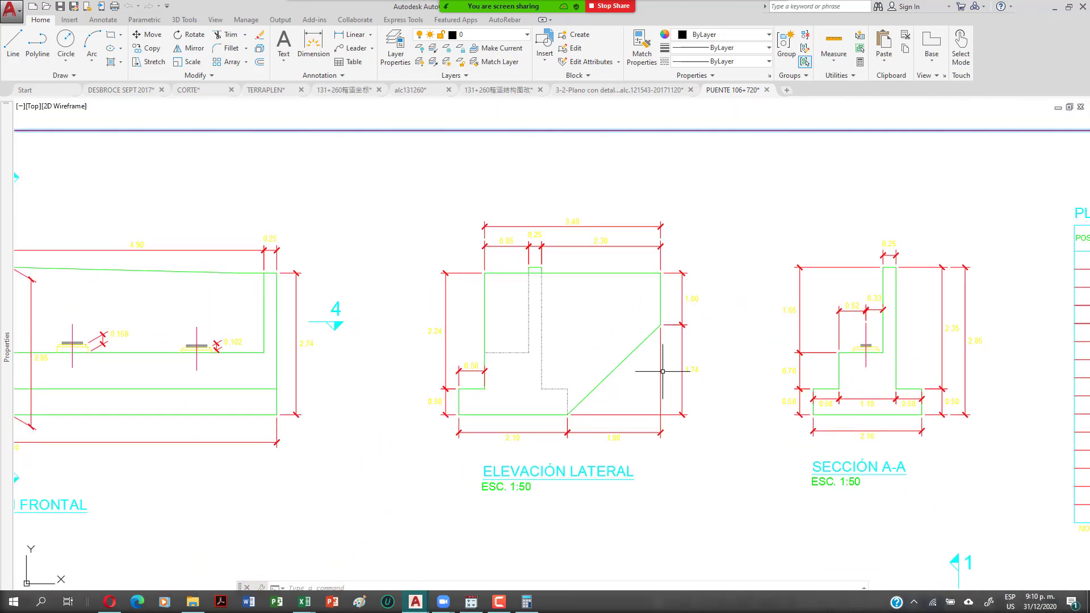
pyautogui.scroll(-2, 660, 369)
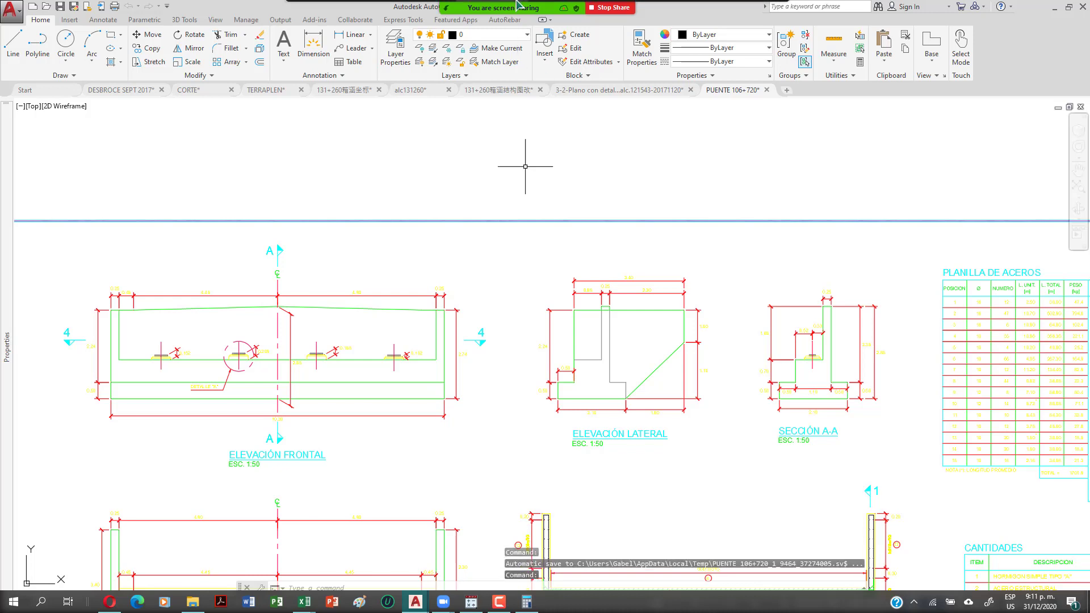
pyautogui.moveTo(578, 19)
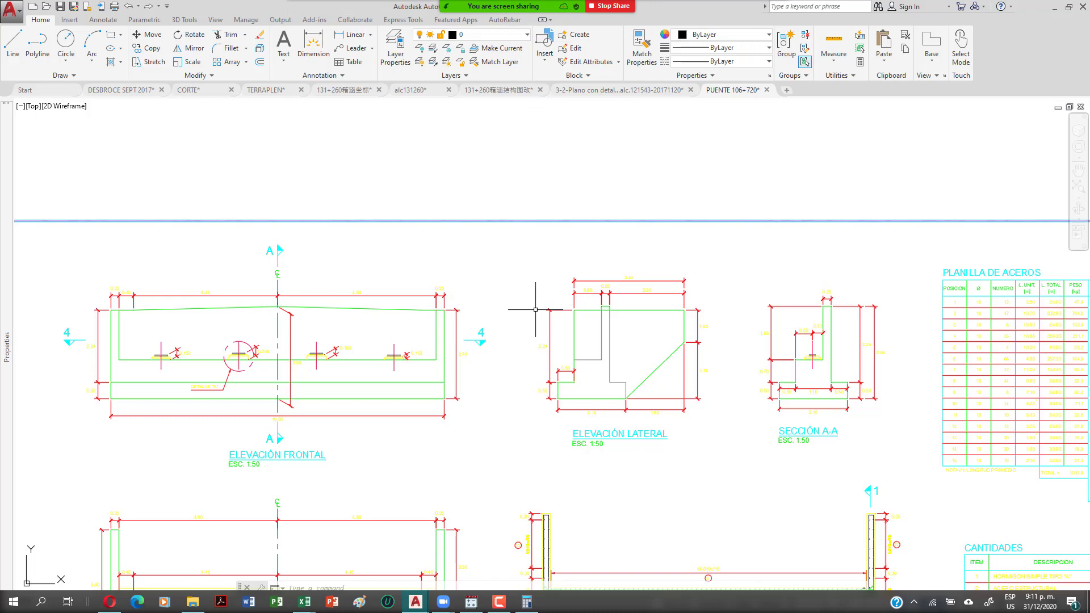
# Go to the girder sheet containing MEDIA ELEVACIÓN VIGA and MEDIA PLANTA VIGA.
pyautogui.scroll(-2, 645, 322)
pyautogui.moveTo(690, 250); pyautogui.dragTo(694, 407)
pyautogui.scroll(-2, 694, 407)
pyautogui.moveTo(661, 246)
pyautogui.mouseDown()
pyautogui.moveTo(675, 282)
pyautogui.moveTo(651, 471)
pyautogui.mouseUp()
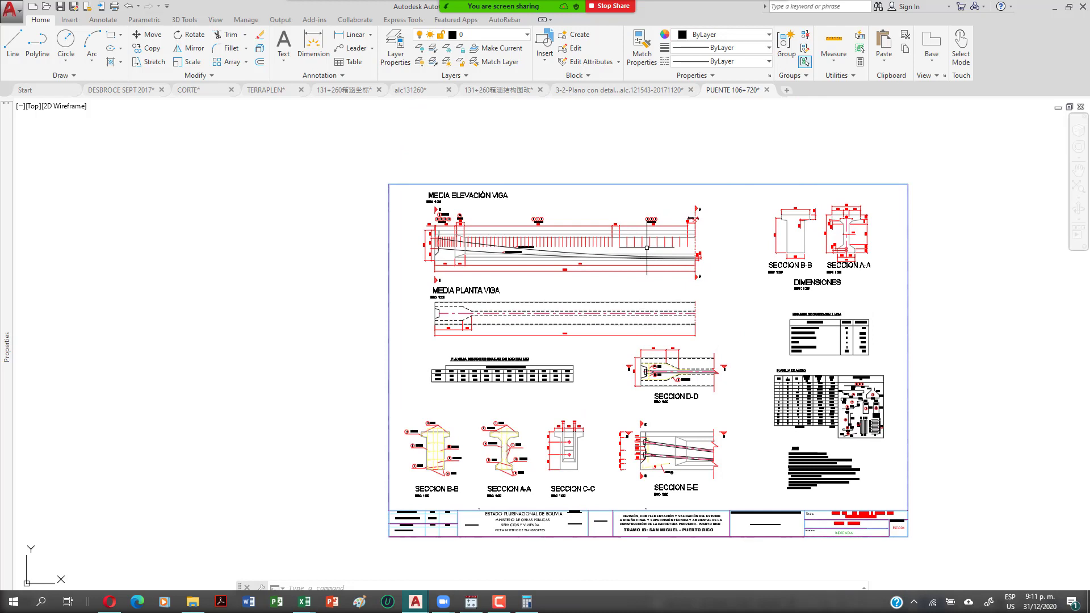
# Check the Zoom meeting chat for messages and close it.
pyautogui.click(783, 20)
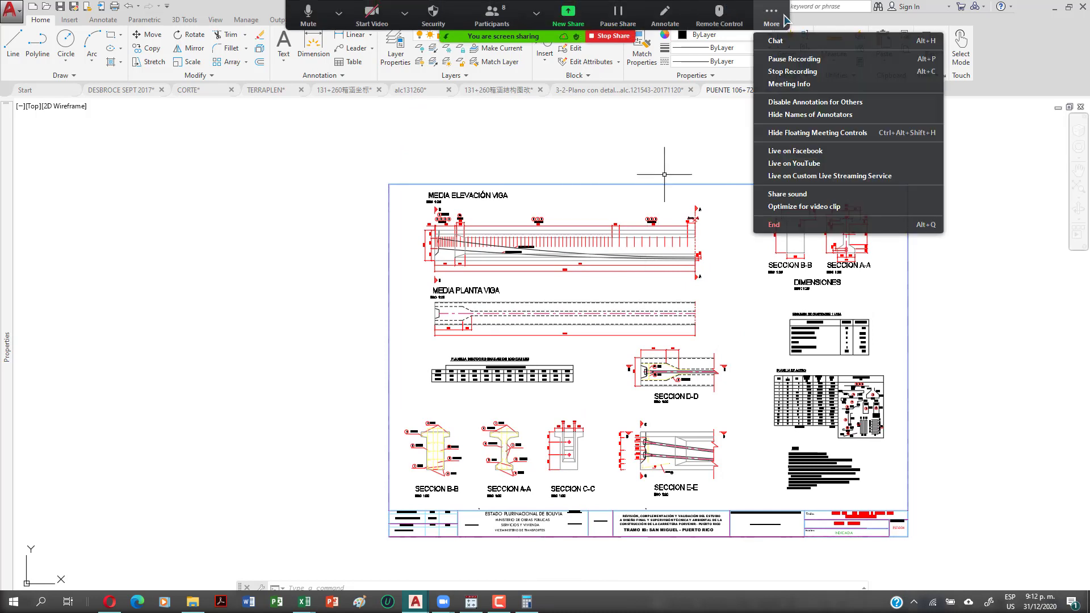
pyautogui.click(790, 43)
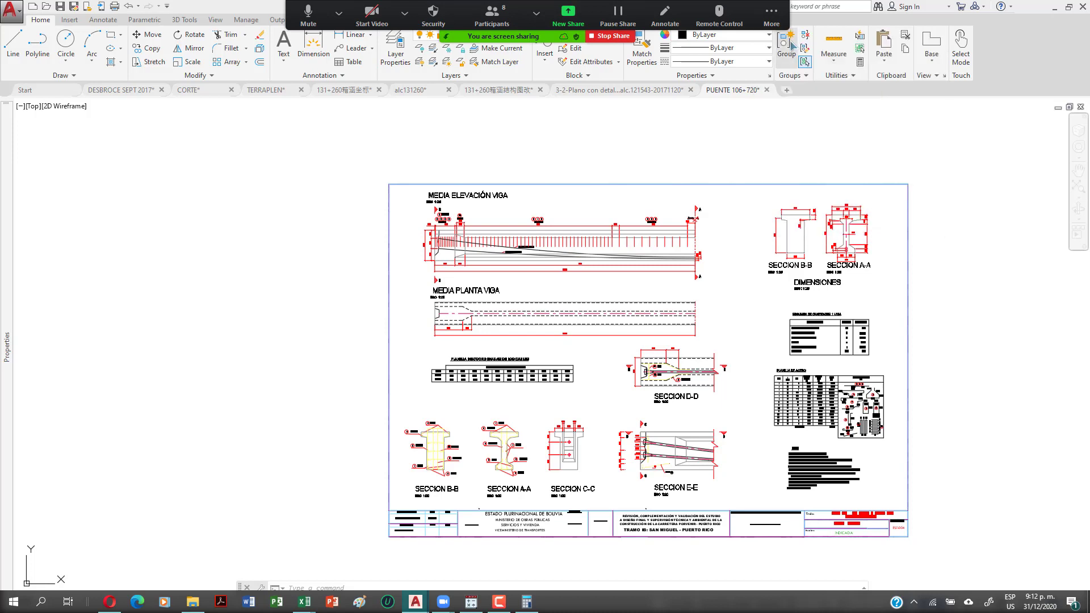
pyautogui.moveTo(624, 206); pyautogui.dragTo(1000, 154)
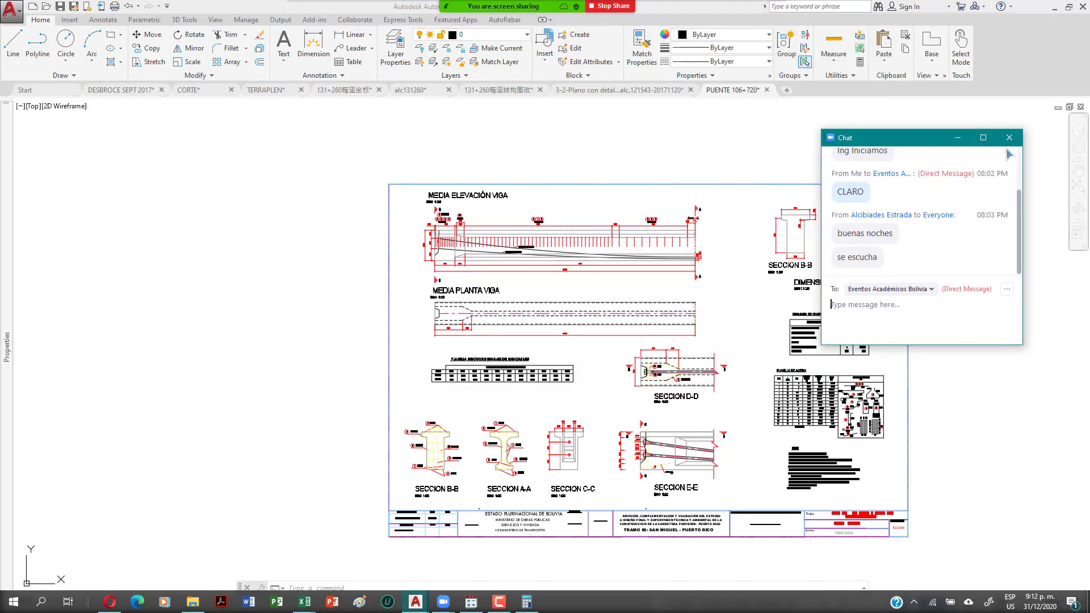
pyautogui.click(1009, 137)
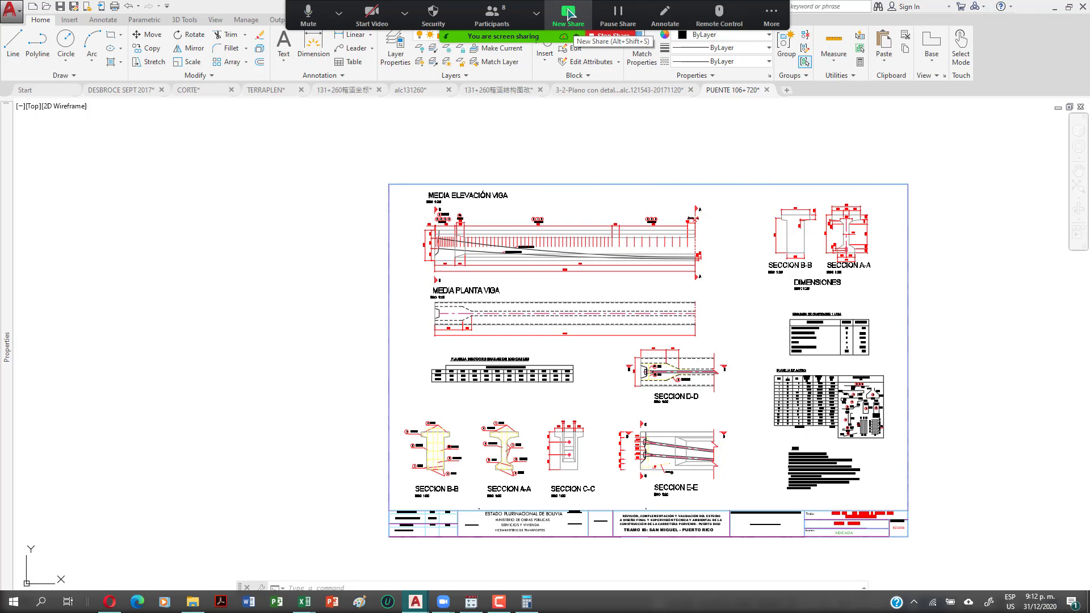
# Switch the Zoom screen share to the Excel workbook PU SM-PR (en bolivianos).xlsx.
pyautogui.click(568, 16)
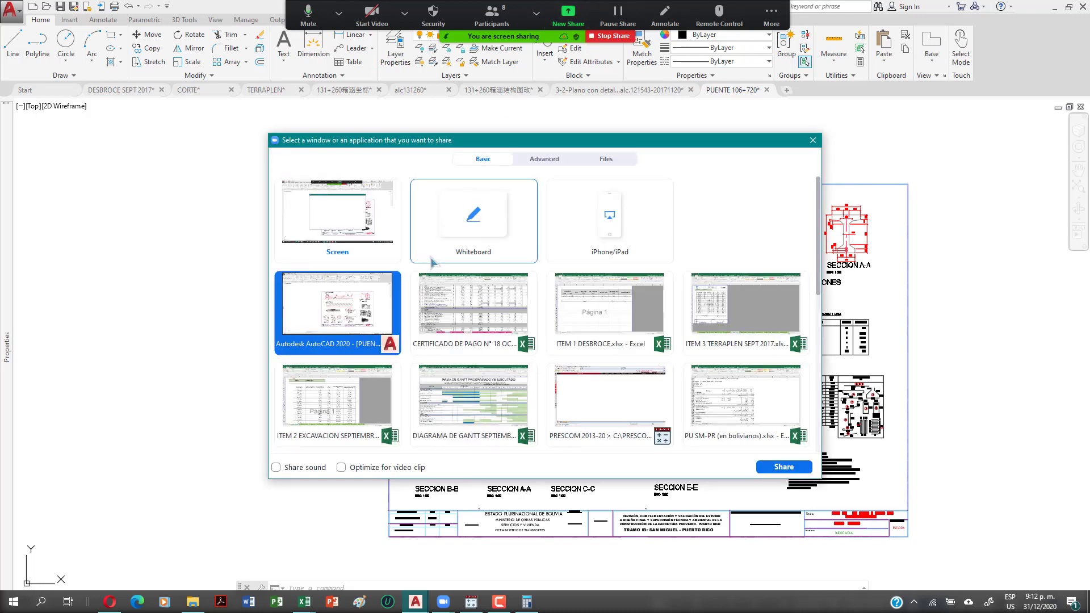
pyautogui.scroll(-1, 602, 315)
pyautogui.scroll(-1, 602, 315)
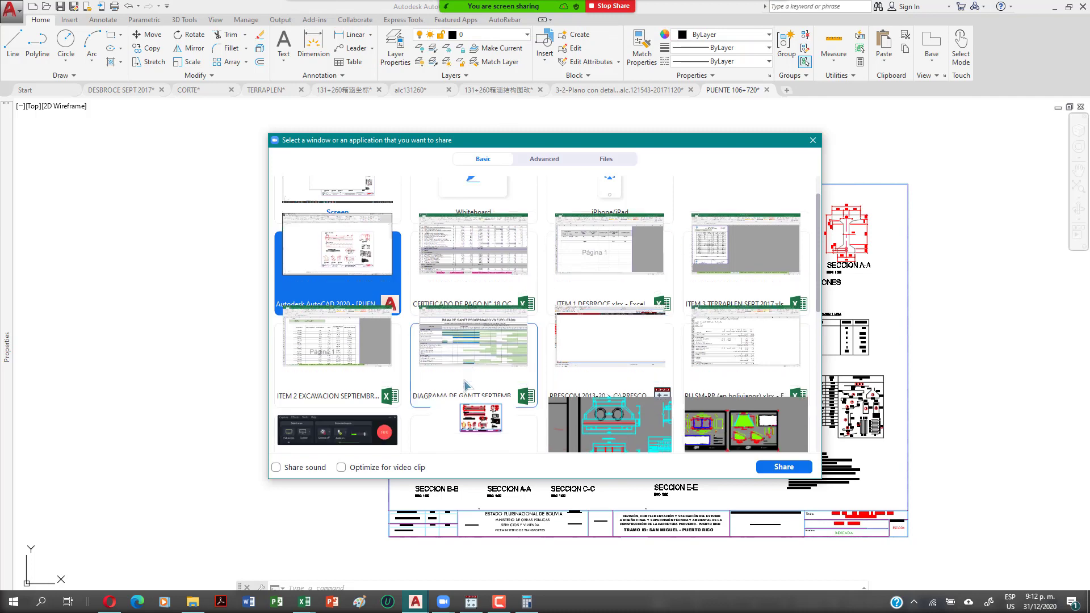
pyautogui.doubleClick(776, 307)
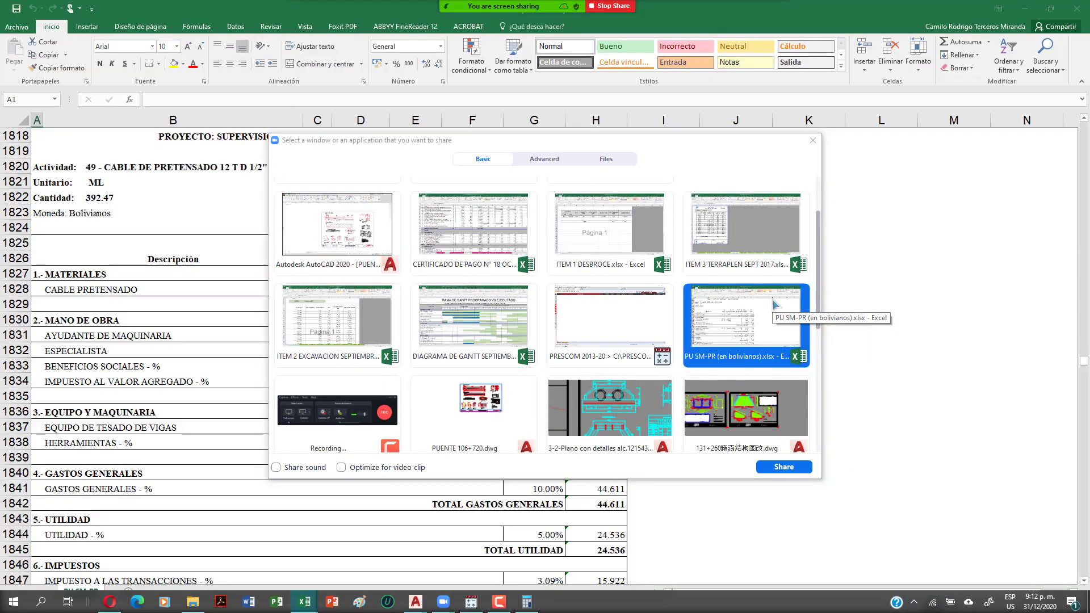
# Return to the first unit price analyses and look over DESBROCE DESTRONQUE Y LIMPIEZA and EXCAVACION NO CLASIFICADA D<300 M.
pyautogui.scroll(7, 502, 408)
pyautogui.scroll(13, 502, 407)
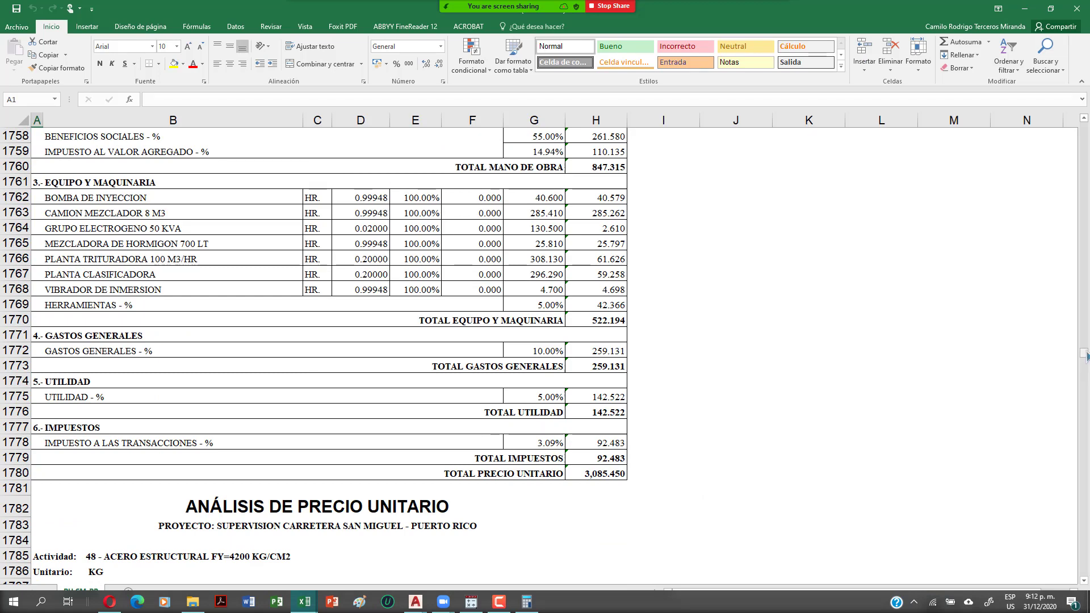
pyautogui.moveTo(1084, 355); pyautogui.dragTo(1058, 122)
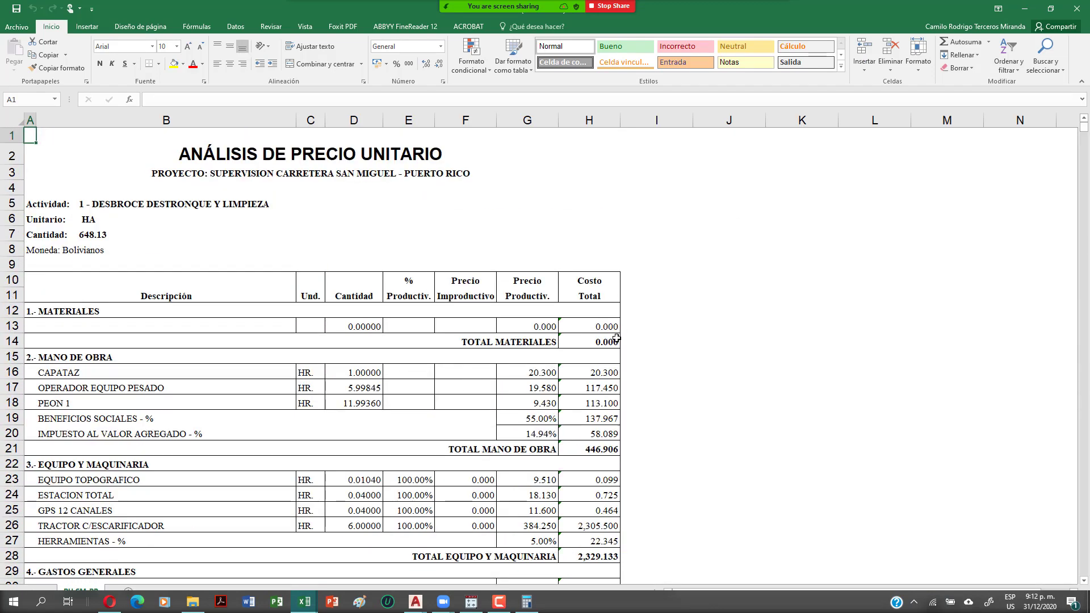
pyautogui.scroll(-12, 617, 339)
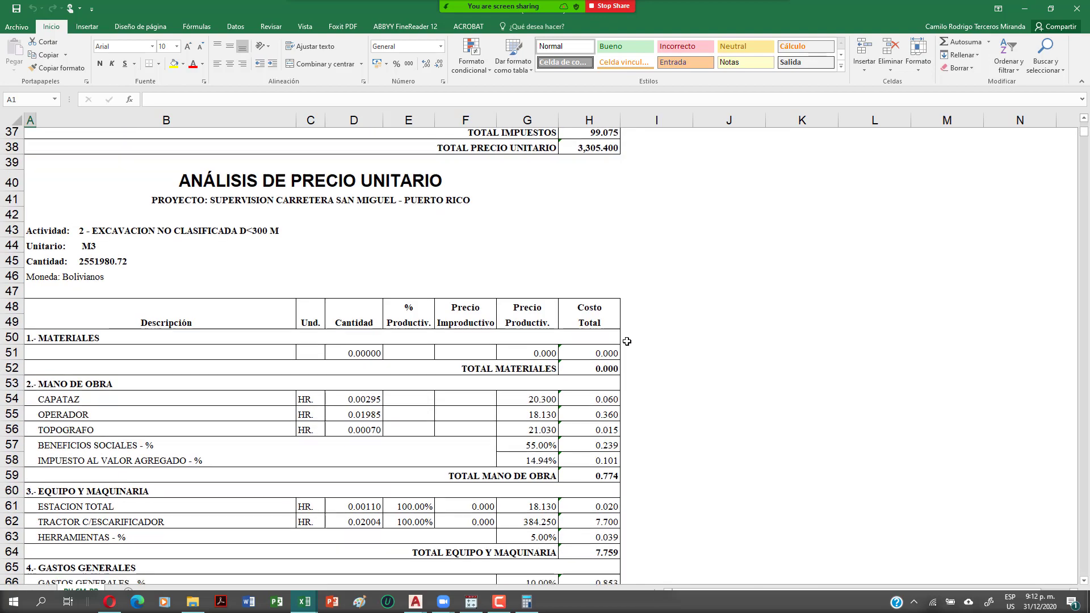
pyautogui.scroll(-3, 627, 342)
pyautogui.scroll(2, 621, 352)
pyautogui.scroll(-1, 607, 363)
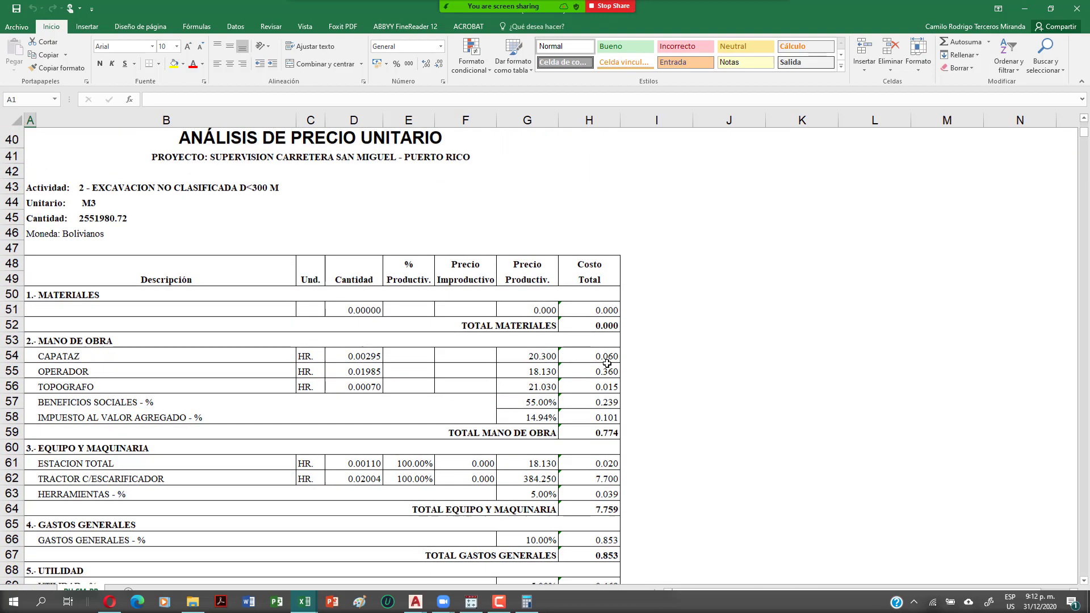
# Examine the structure of the activity 3 analysis, CONFORMACION DE TERRAPLEN, from labour down to general expenses.
pyautogui.scroll(-12, 607, 363)
pyautogui.scroll(-1, 608, 361)
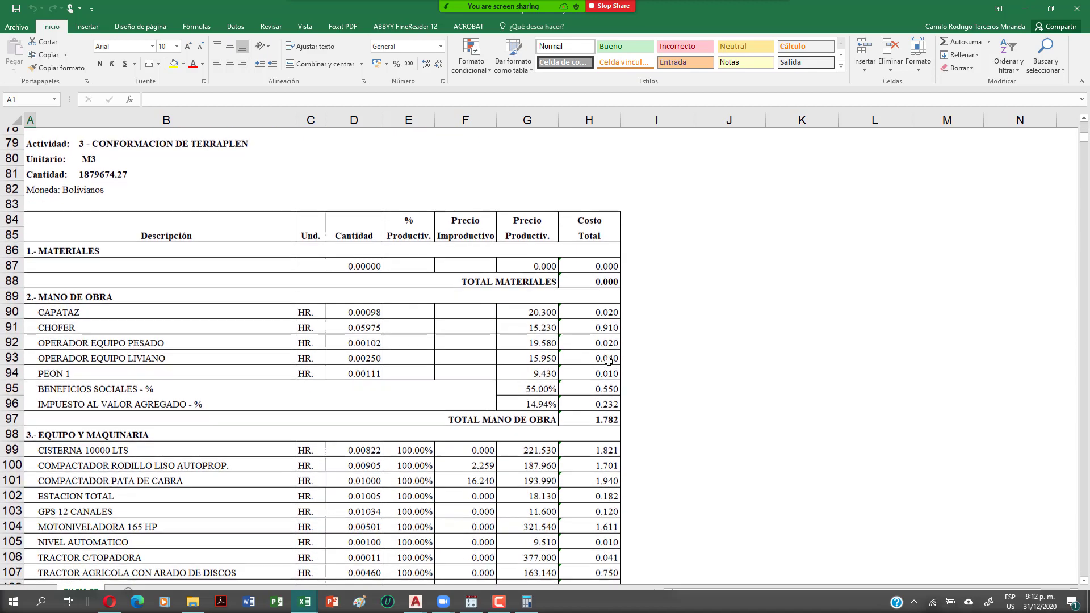
pyautogui.scroll(-2, 608, 361)
pyautogui.scroll(-2, 615, 358)
pyautogui.scroll(1, 615, 358)
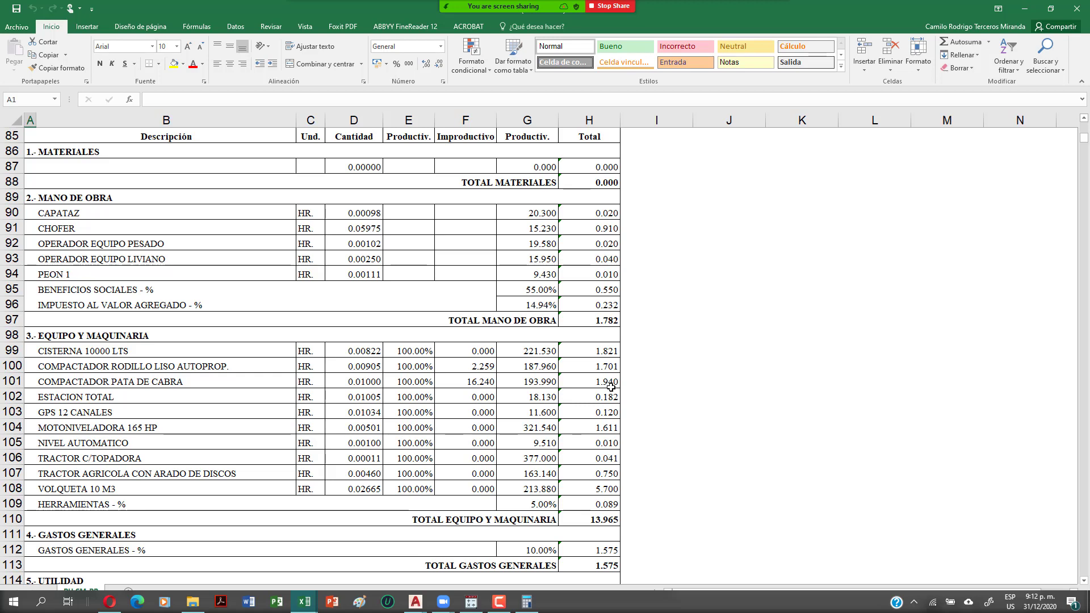
pyautogui.scroll(2, 611, 387)
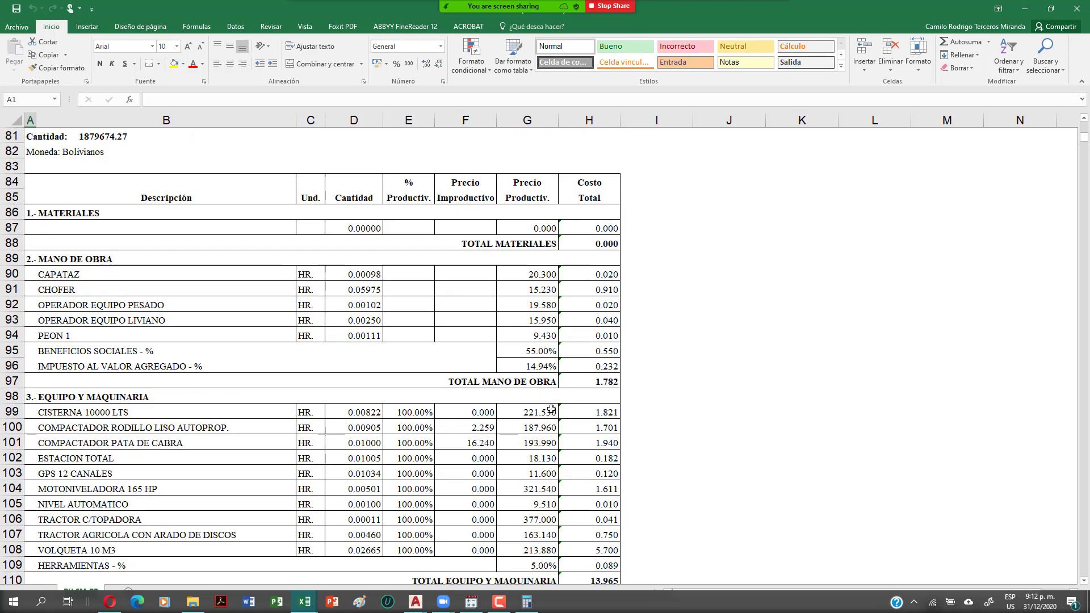
pyautogui.scroll(2, 591, 378)
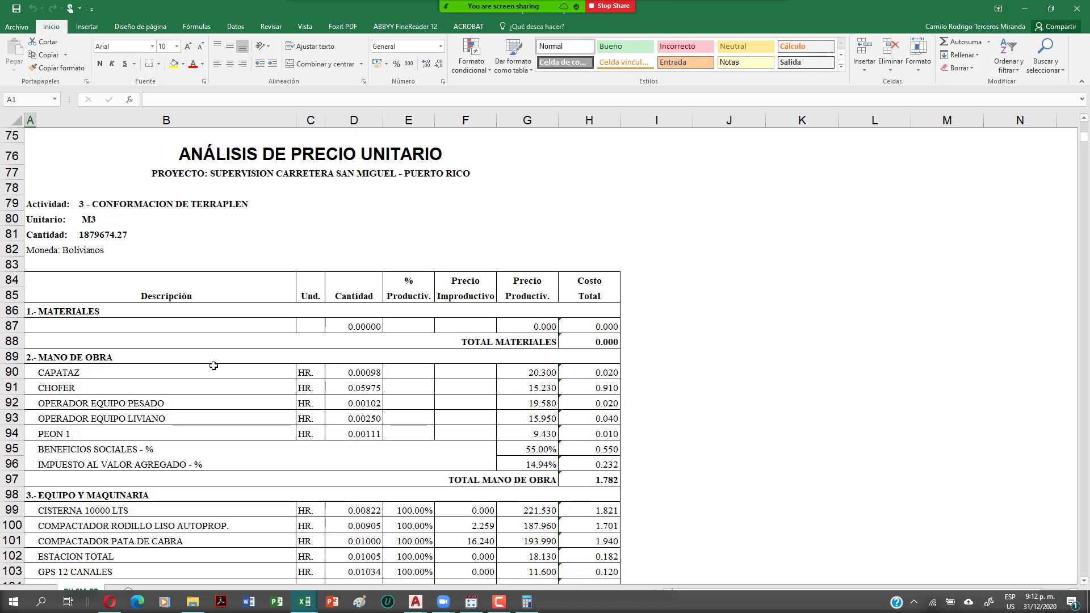
# Point out the MANO DE OBRA rows from CAPATAZ to PEON 1 and their Cantidad values in the CONFORMACION DE TERRAPLEN analysis.
pyautogui.moveTo(156, 368); pyautogui.dragTo(363, 434)
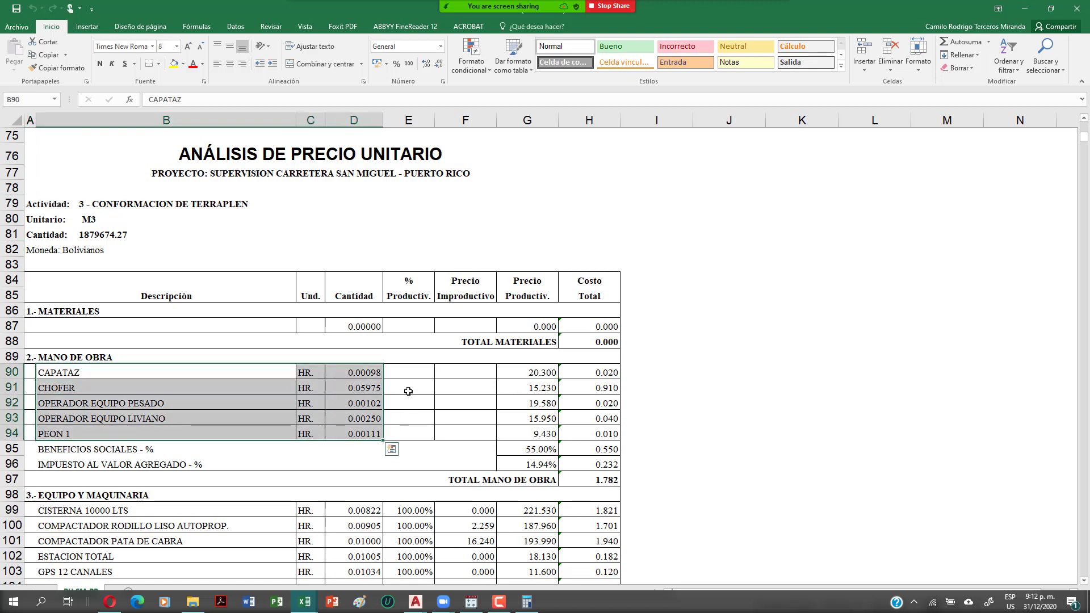
pyautogui.moveTo(358, 373); pyautogui.dragTo(360, 433)
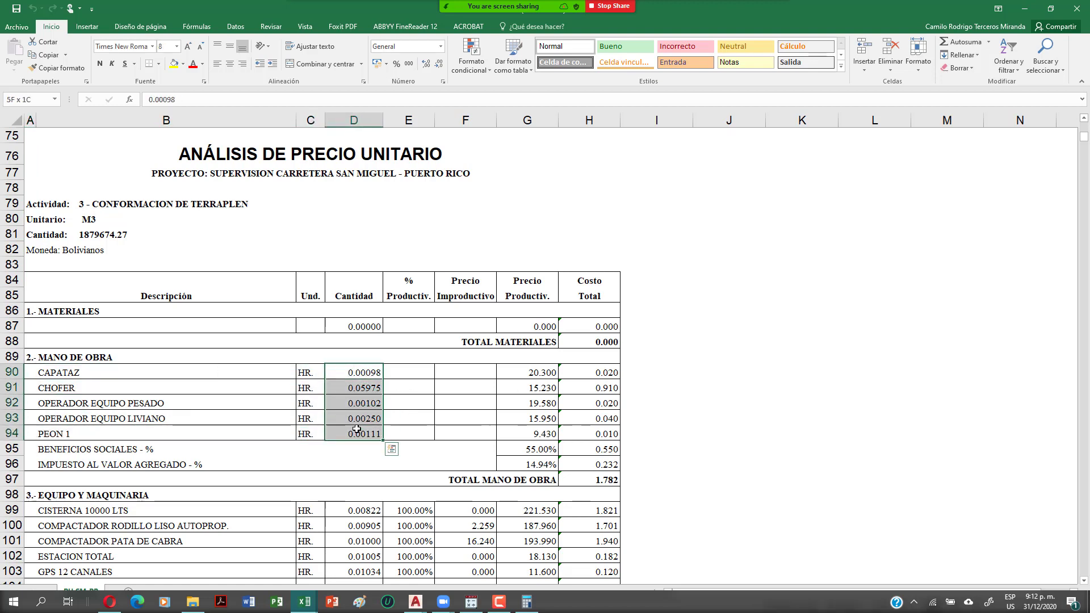
pyautogui.scroll(-2, 510, 381)
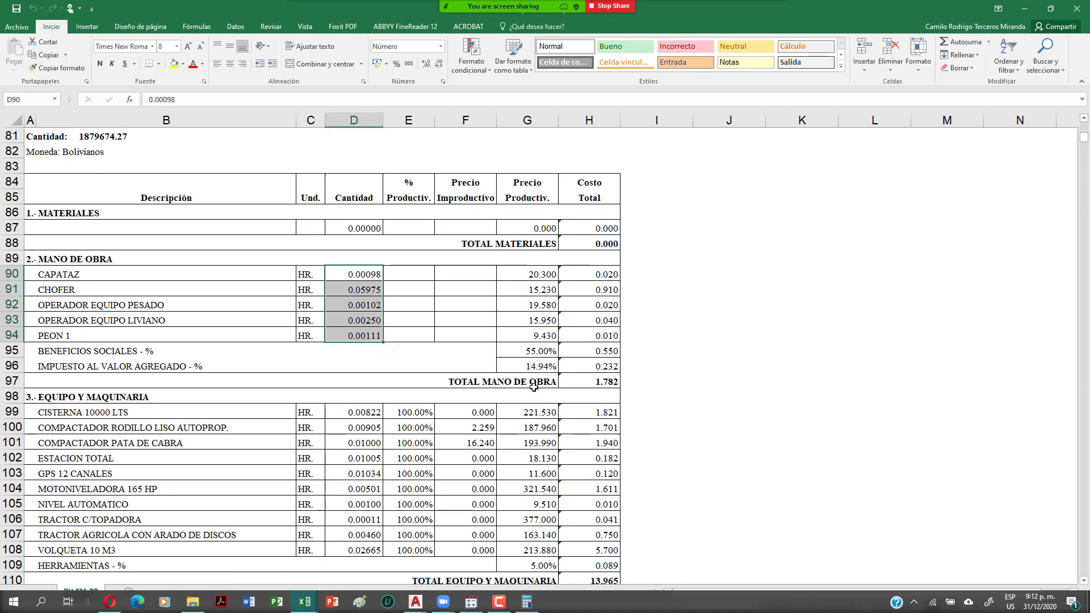
pyautogui.scroll(-1, 517, 363)
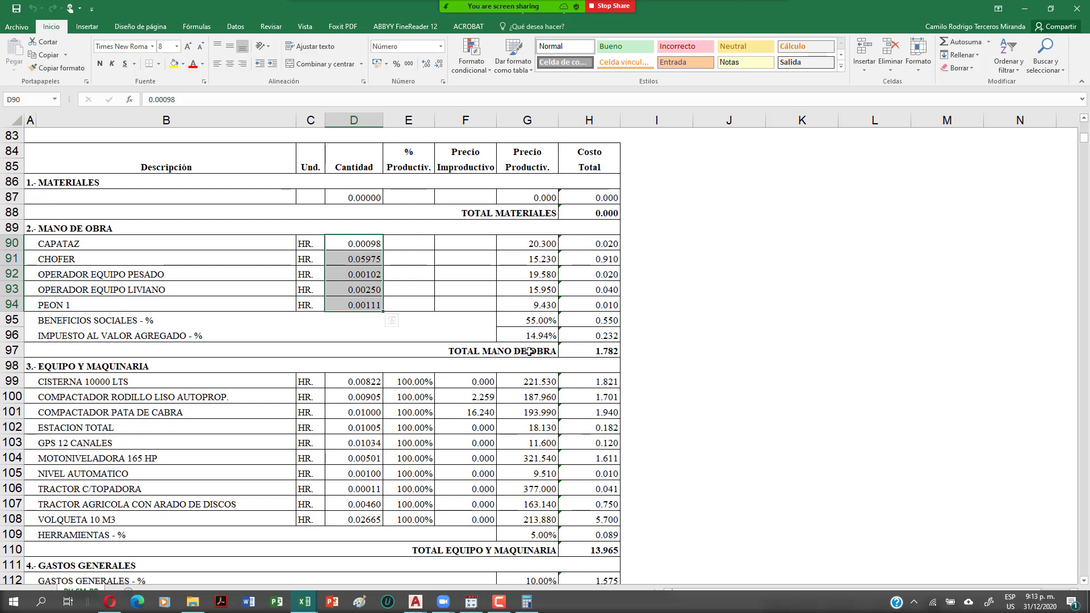
# Go back to activity 2, EXCAVACION NO CLASIFICADA D<300 M, and review its cost sections down to the total unit price.
pyautogui.scroll(9, 533, 273)
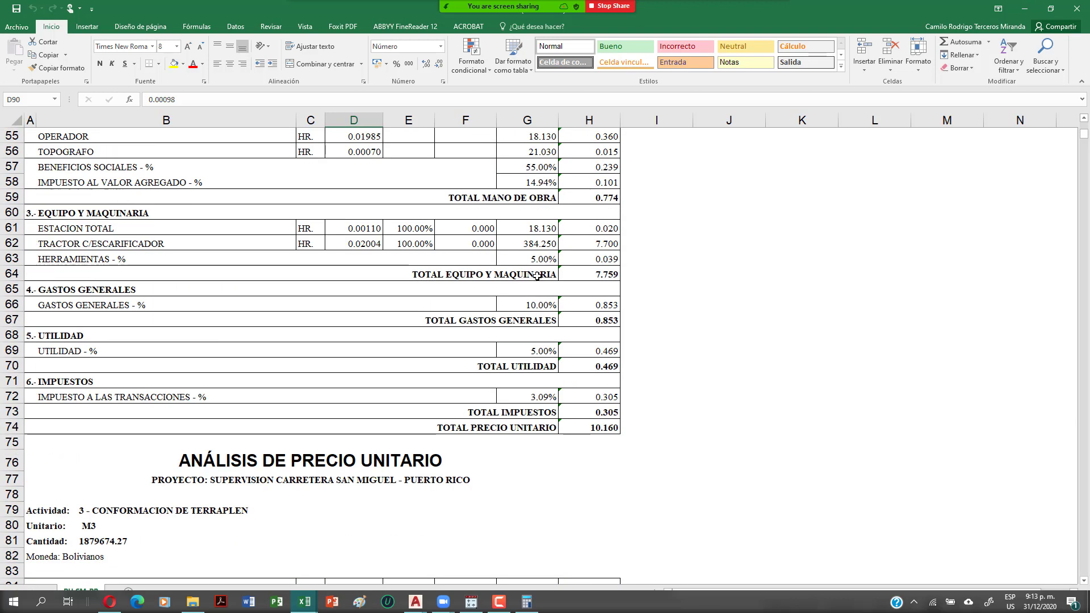
pyautogui.scroll(2, 537, 276)
pyautogui.scroll(2, 538, 275)
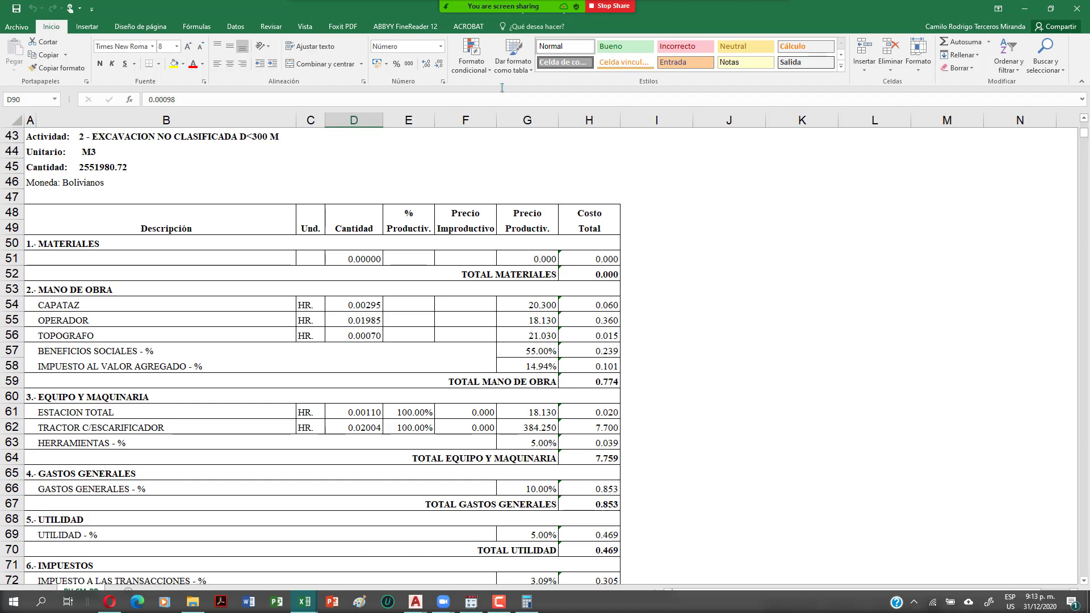
pyautogui.moveTo(545, 11)
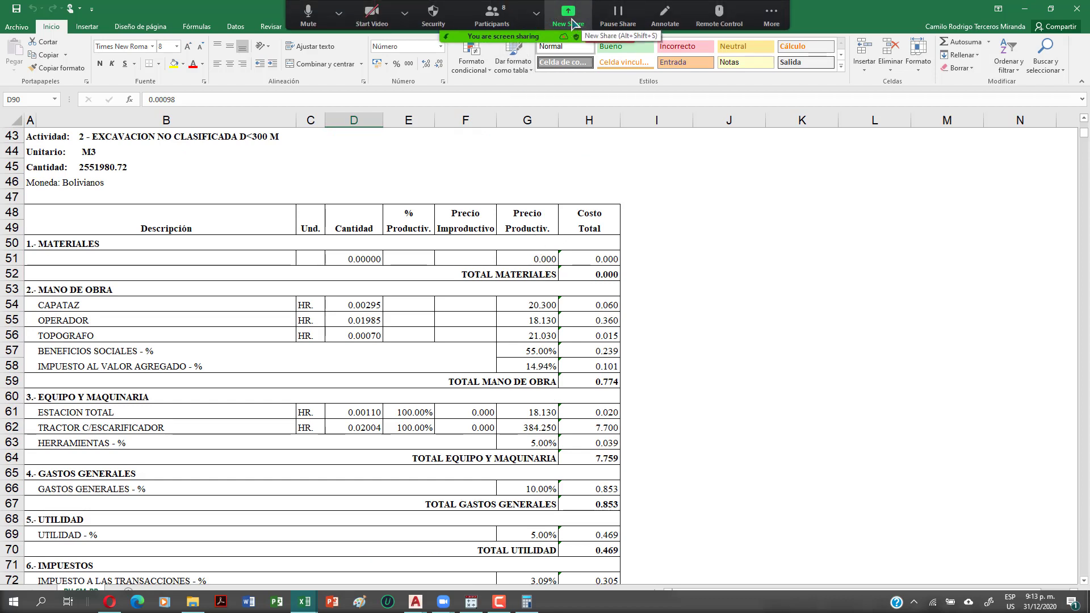
pyautogui.scroll(-1, 526, 223)
pyautogui.scroll(1, 457, 220)
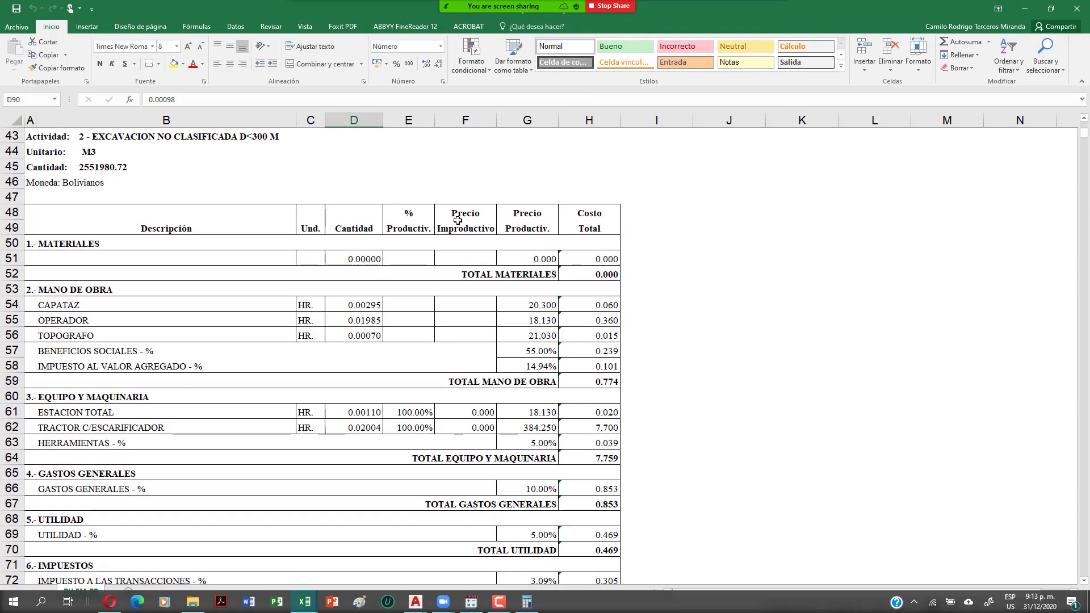
pyautogui.scroll(-1, 454, 267)
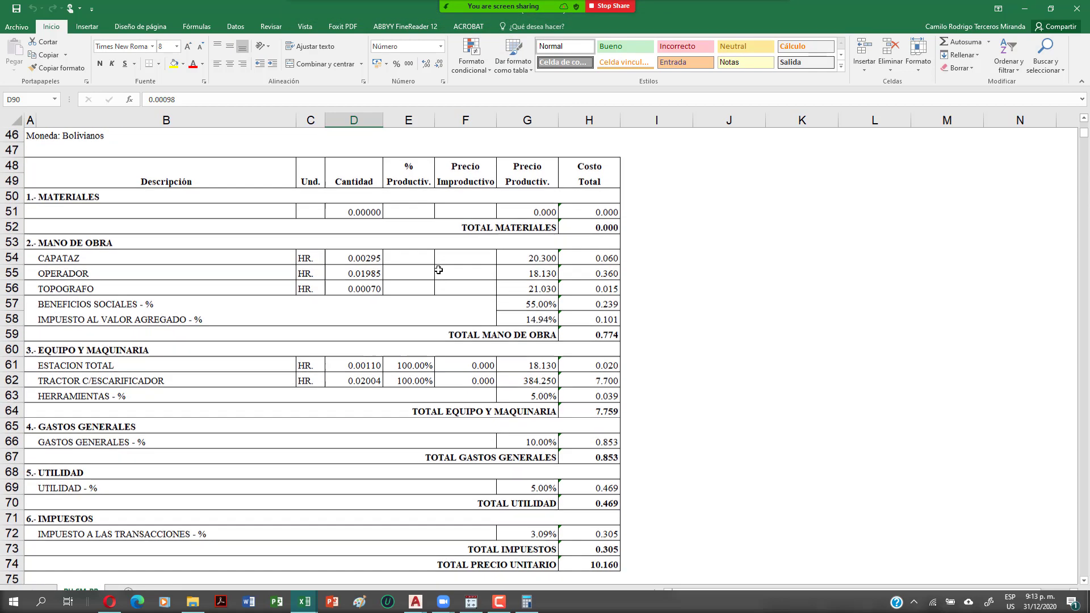
pyautogui.scroll(1, 465, 272)
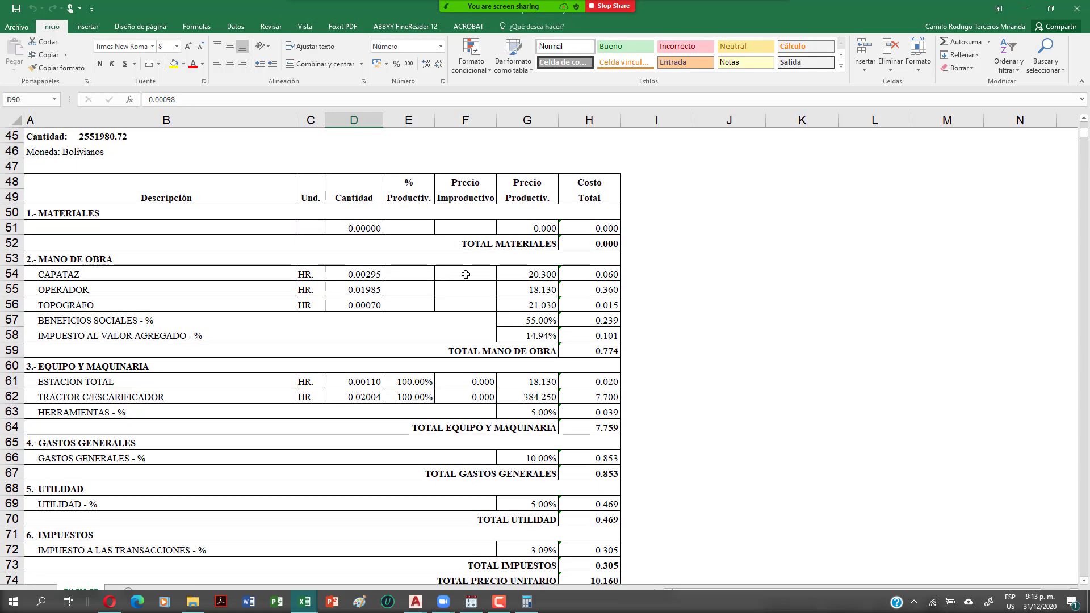
pyautogui.scroll(1, 466, 274)
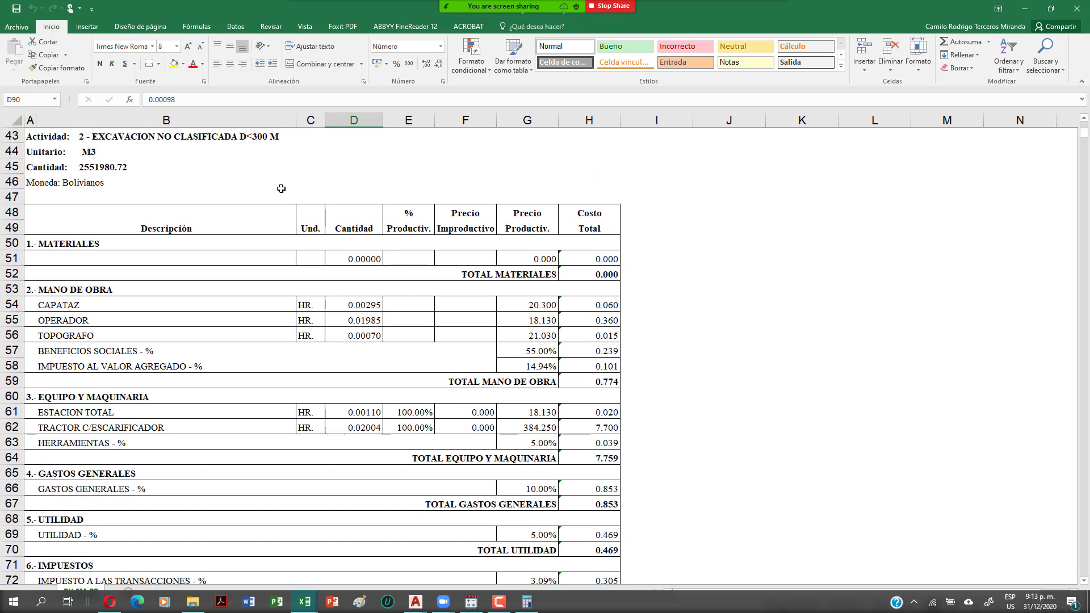
pyautogui.scroll(-1, 287, 189)
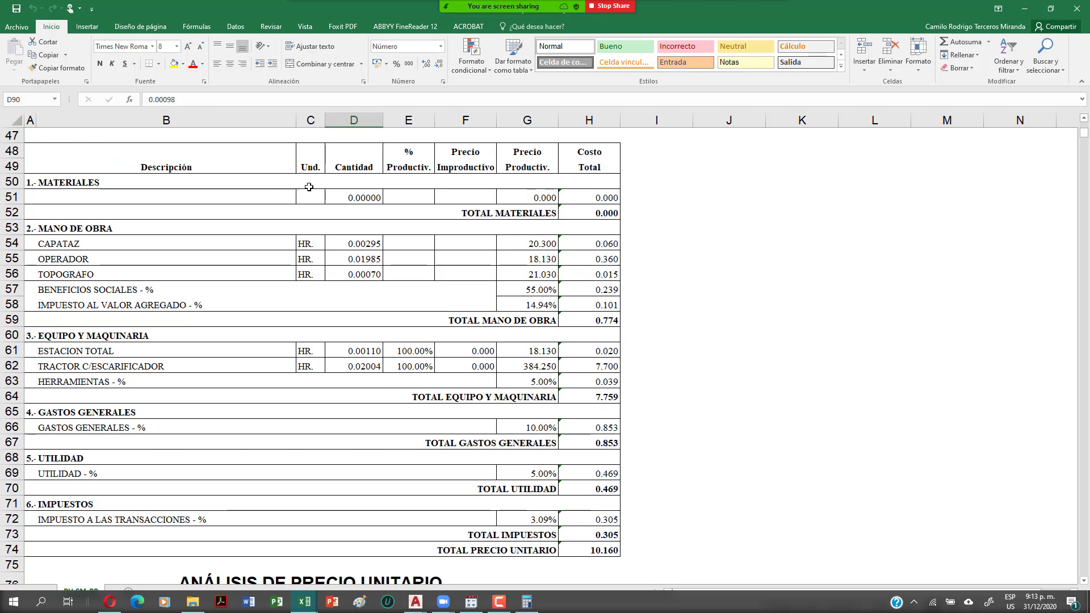
pyautogui.scroll(1, 306, 188)
pyautogui.scroll(1, 309, 187)
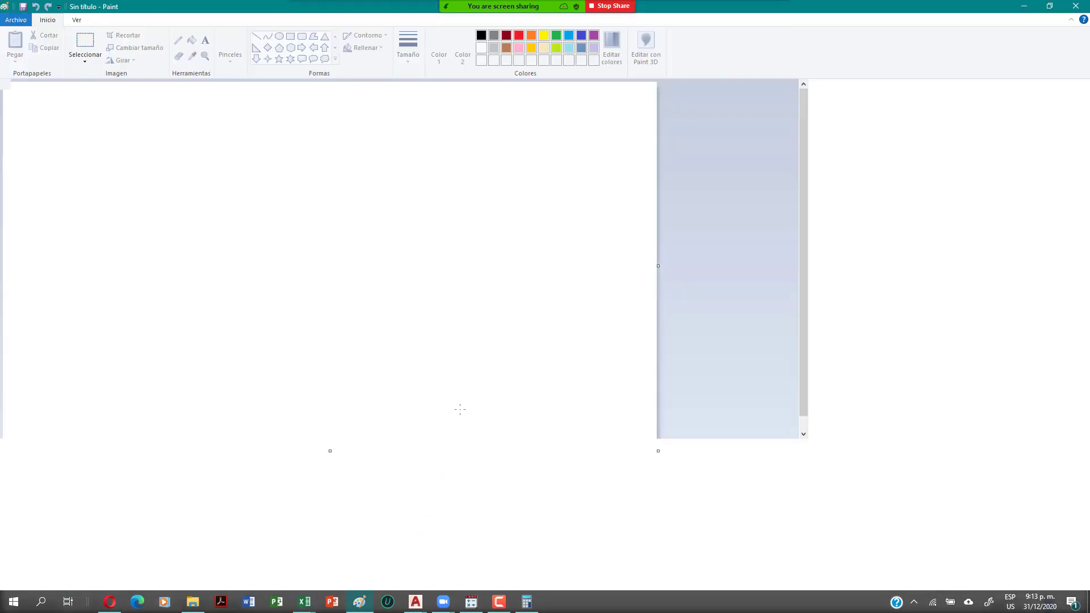
# Paste a screenshot of the activity 2 unit price analysis into Paint, look it over and return to the Excel workbook.
pyautogui.hotkey('ctrl', 'v')
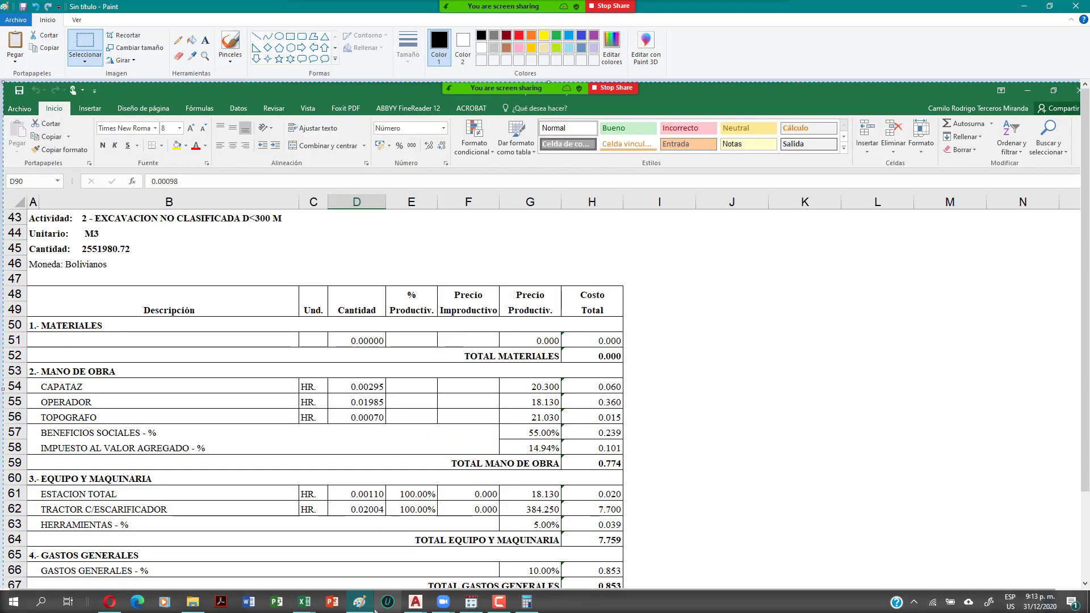
pyautogui.scroll(-1, 357, 382)
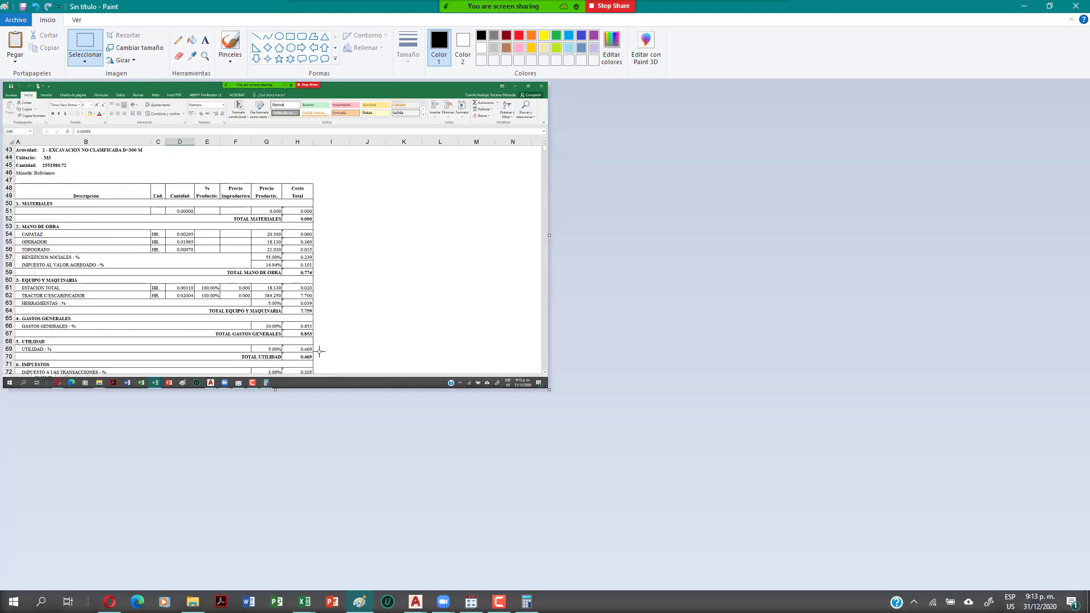
pyautogui.scroll(1, 358, 357)
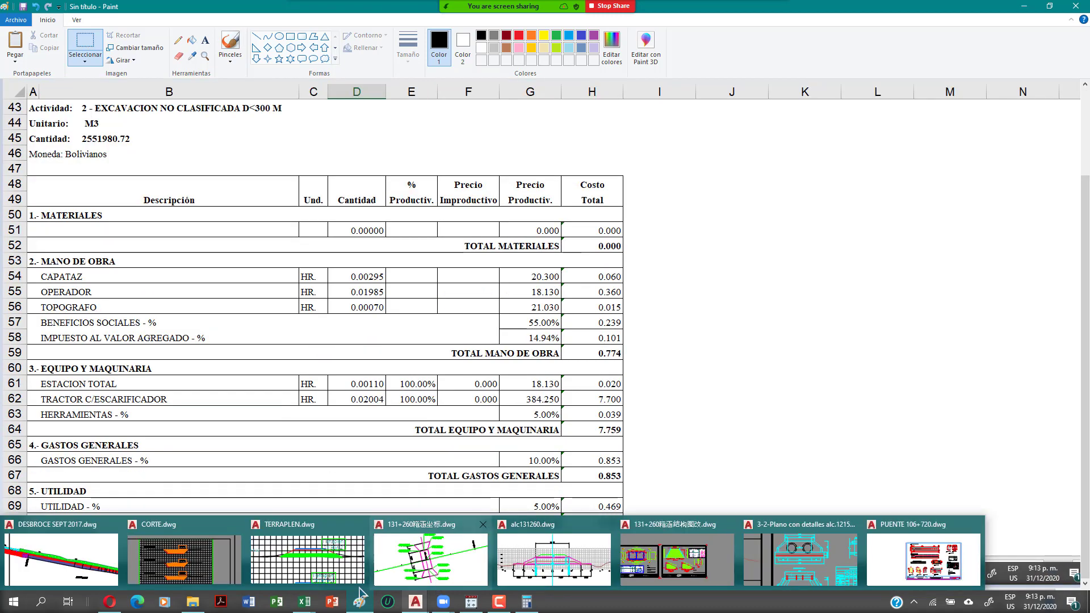
pyautogui.click(359, 602)
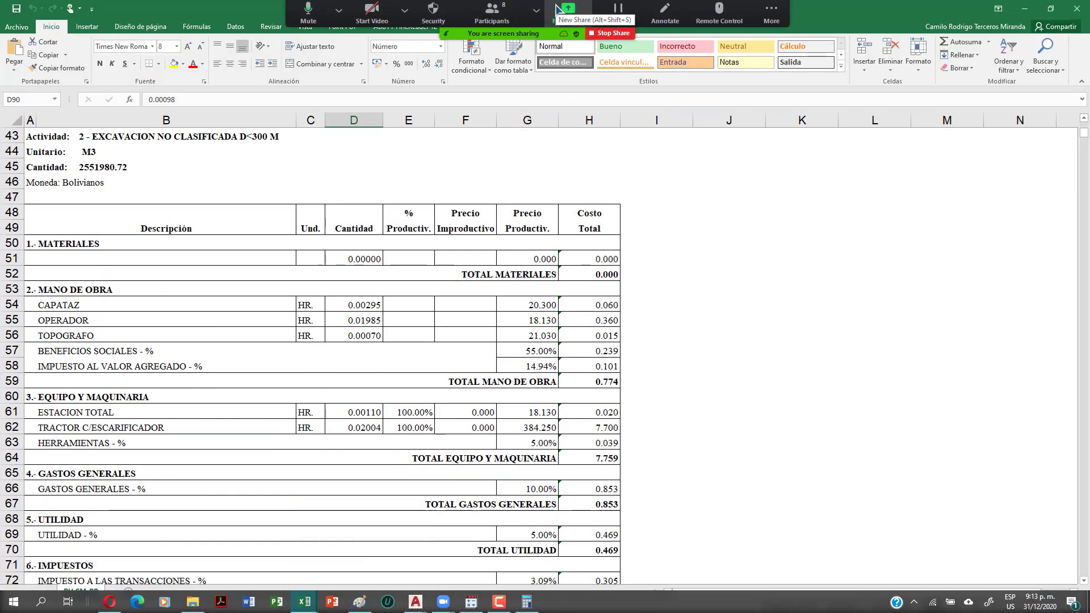
# Switch the Zoom screen share to the PRESCOM 2013-20 window.
pyautogui.click(568, 17)
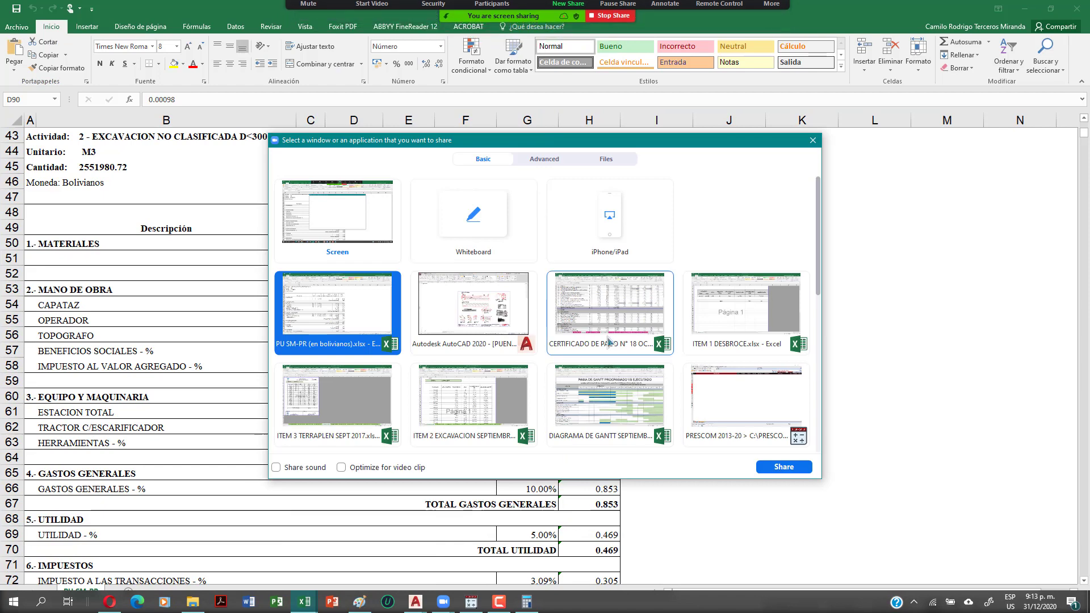
pyautogui.doubleClick(736, 390)
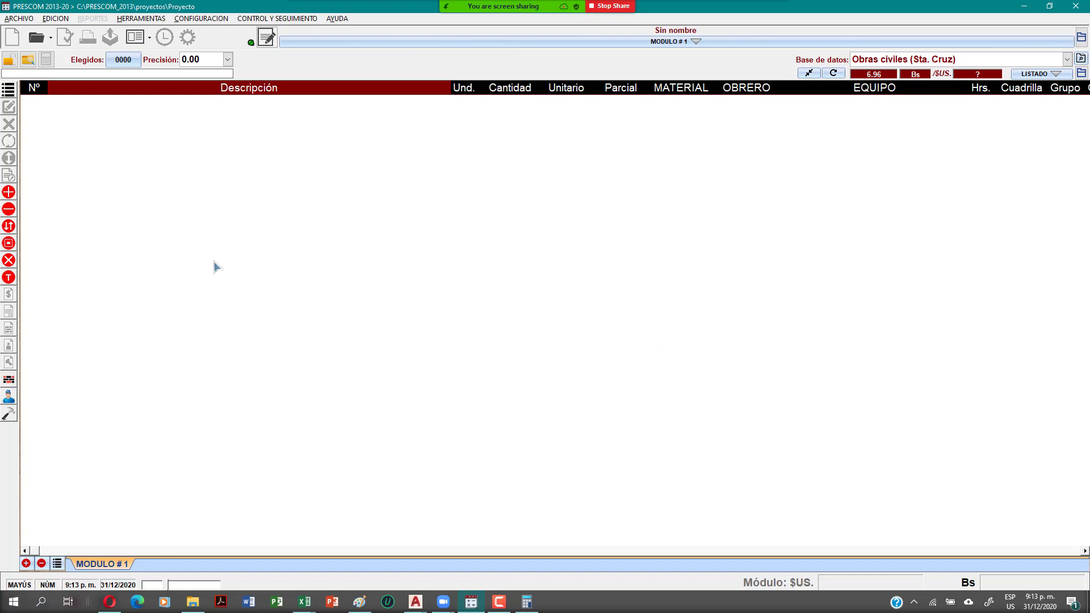
# Open the active project's general data and name the project EJEMPLO PROYECTO CARRETERO.
pyautogui.click(266, 38)
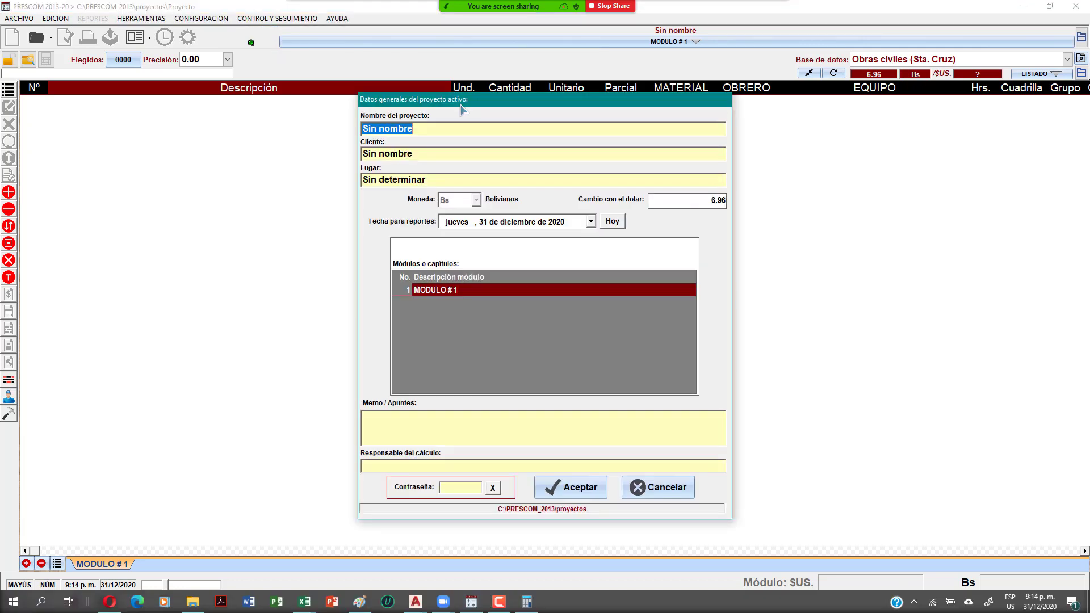
pyautogui.write('EJEMPLO PROYECTO C')
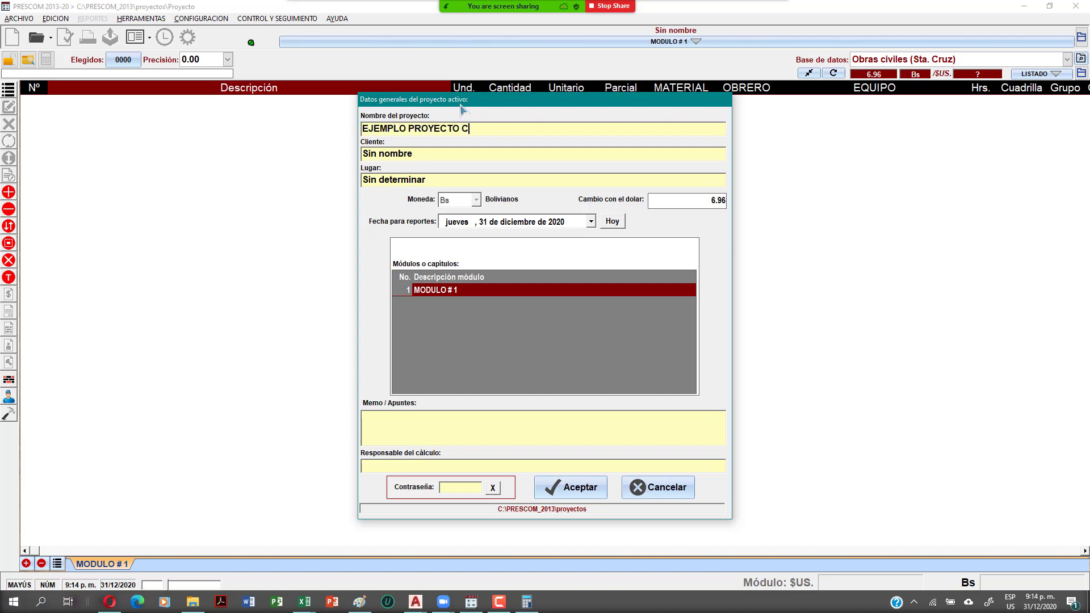
pyautogui.write('ARRETERO')
pyautogui.press('Tab')
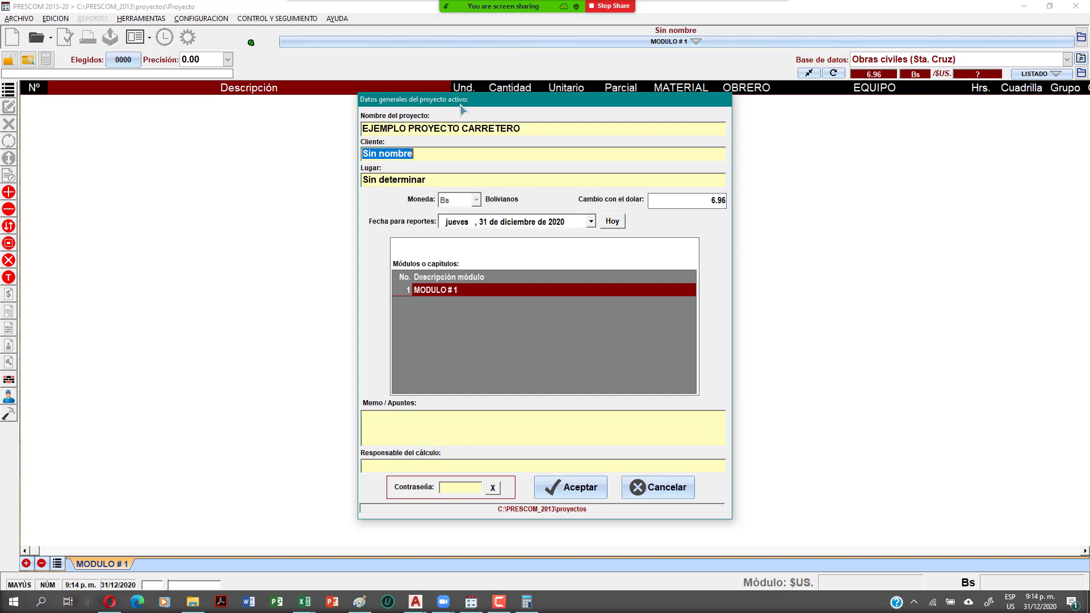
# Enter EVENTOS ACADEMICOS as the project's client and BOLIVIA as its place.
pyautogui.write('E')
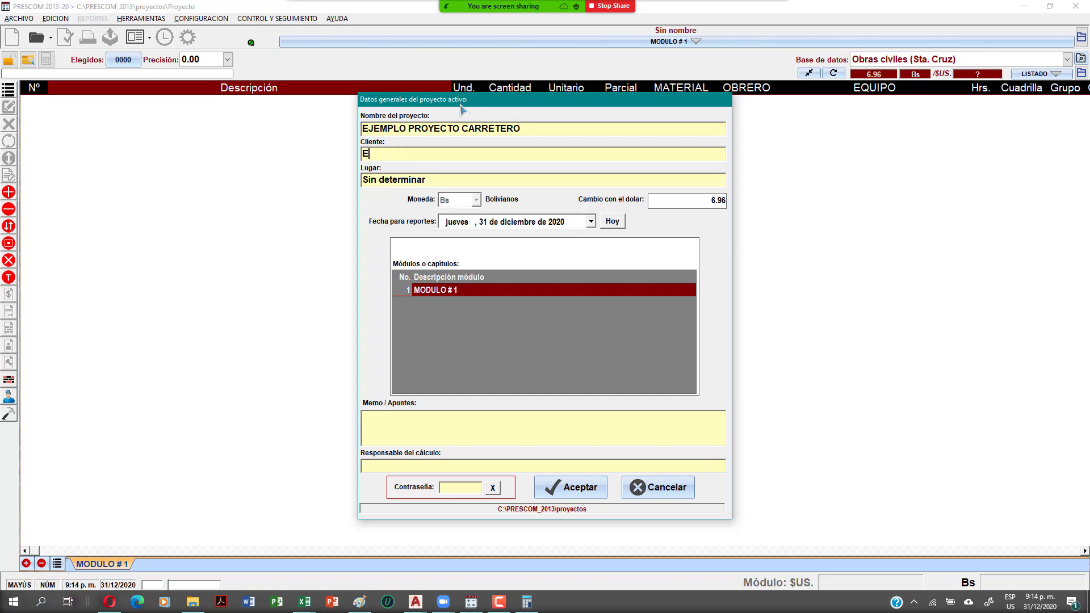
pyautogui.write('VENTOS ACA')
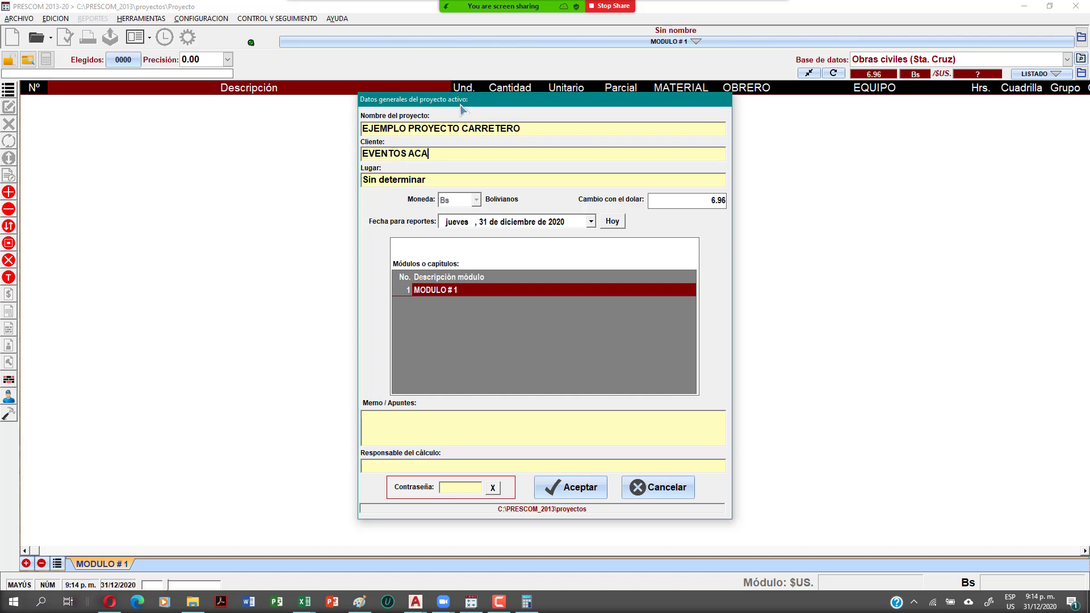
pyautogui.write('DEMICOS')
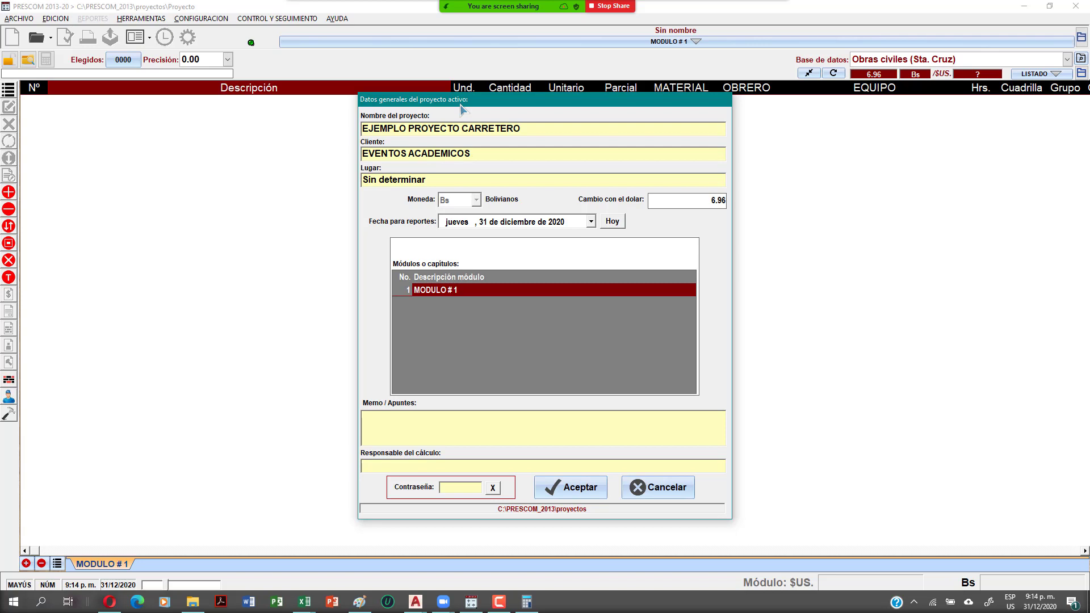
pyautogui.press('Tab')
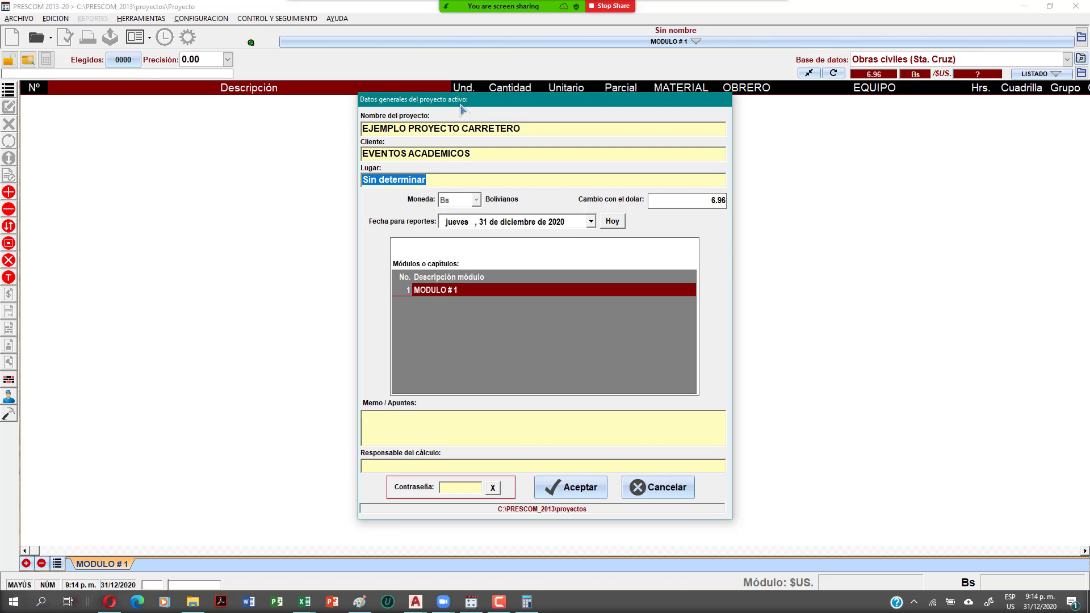
pyautogui.write('BOLIVIA')
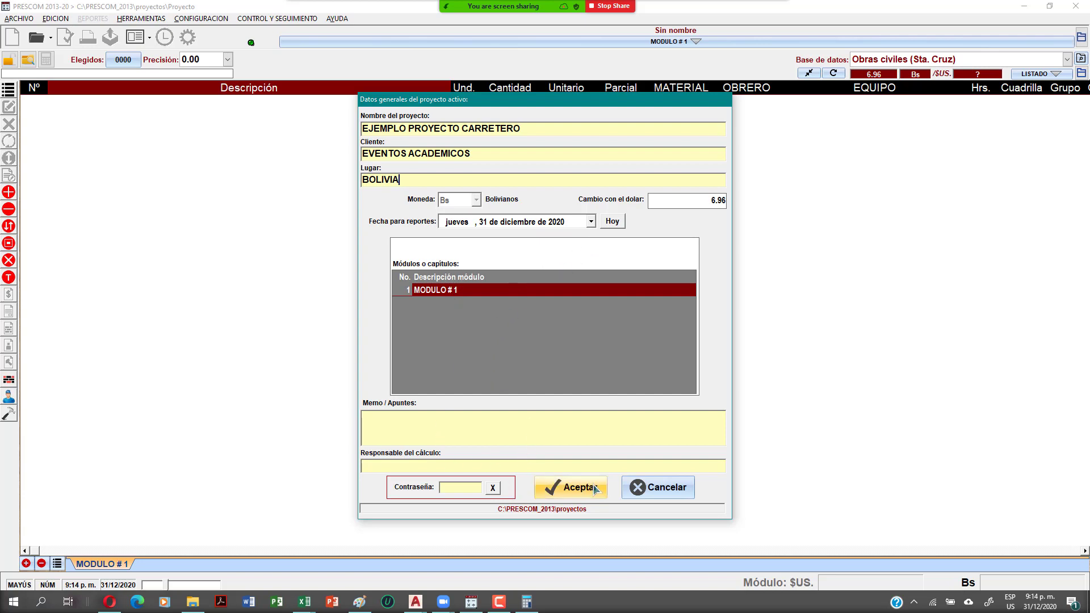
# Accept the project's general data and rename the MODULO # 1 module as MOVIMIENTO DE TIERRAS.
pyautogui.click(568, 487)
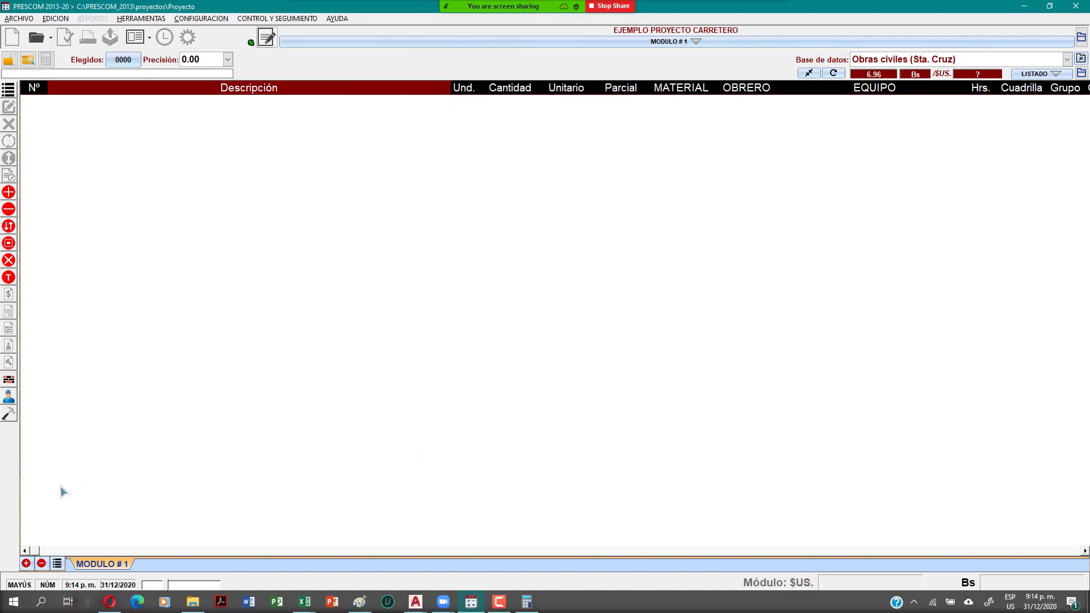
pyautogui.rightClick(114, 565)
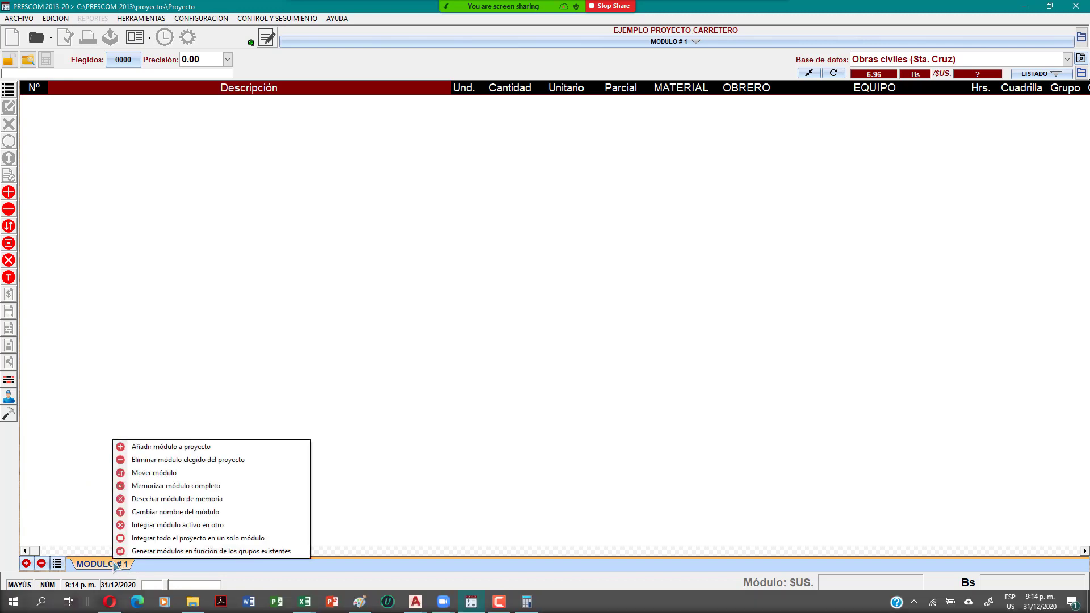
pyautogui.click(101, 517)
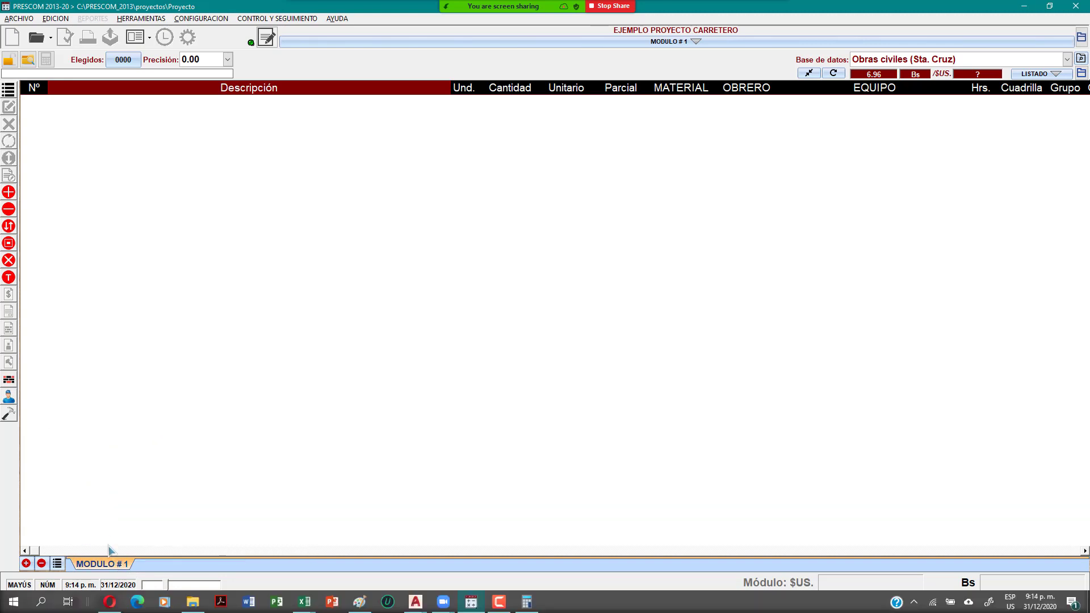
pyautogui.rightClick(112, 568)
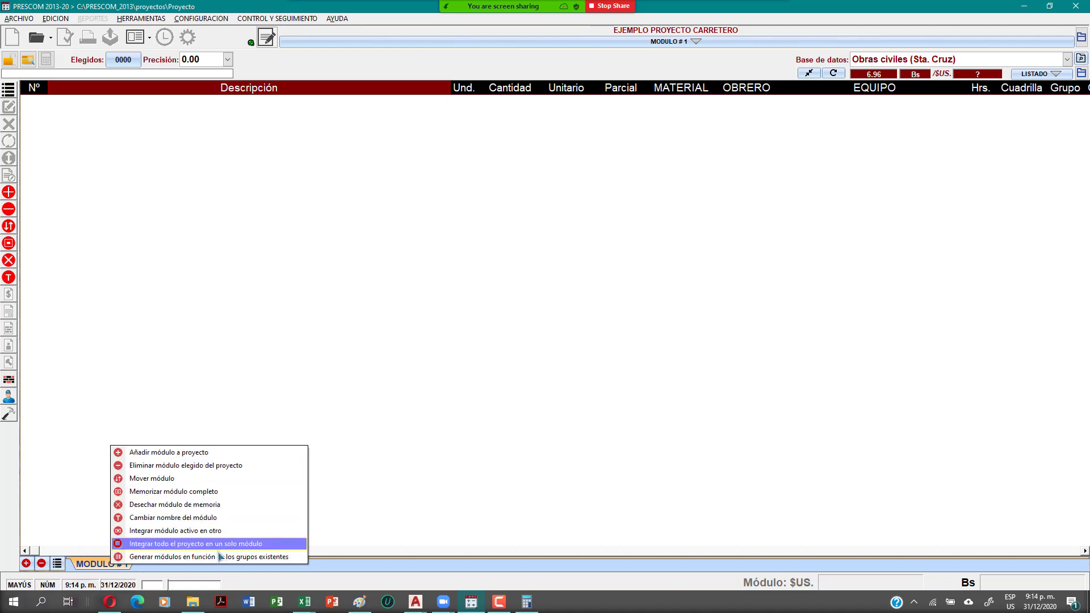
pyautogui.click(223, 518)
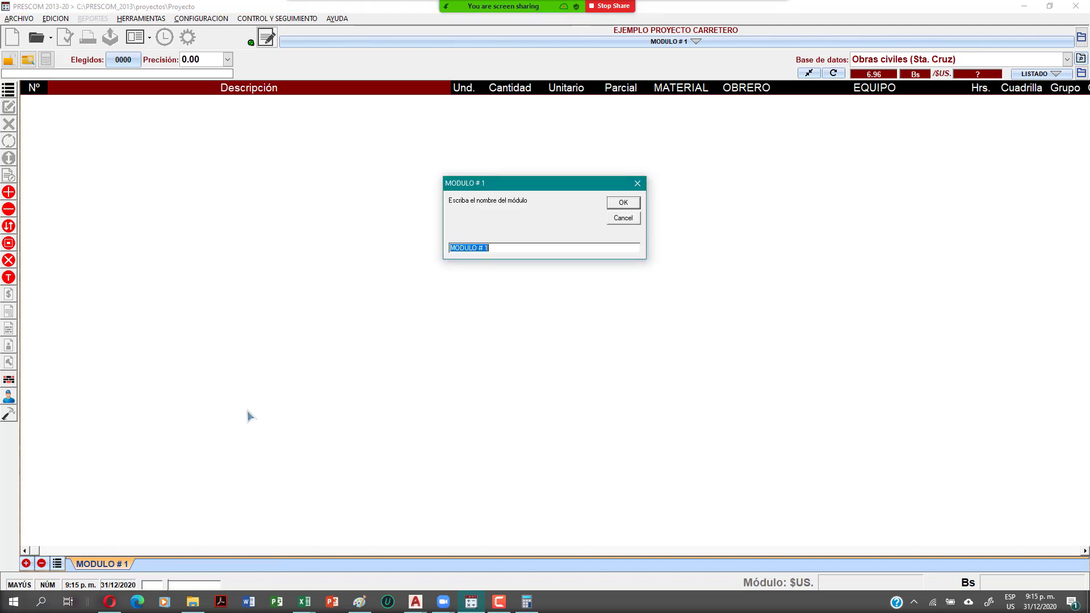
pyautogui.write('MOVIMIENTO DE ')
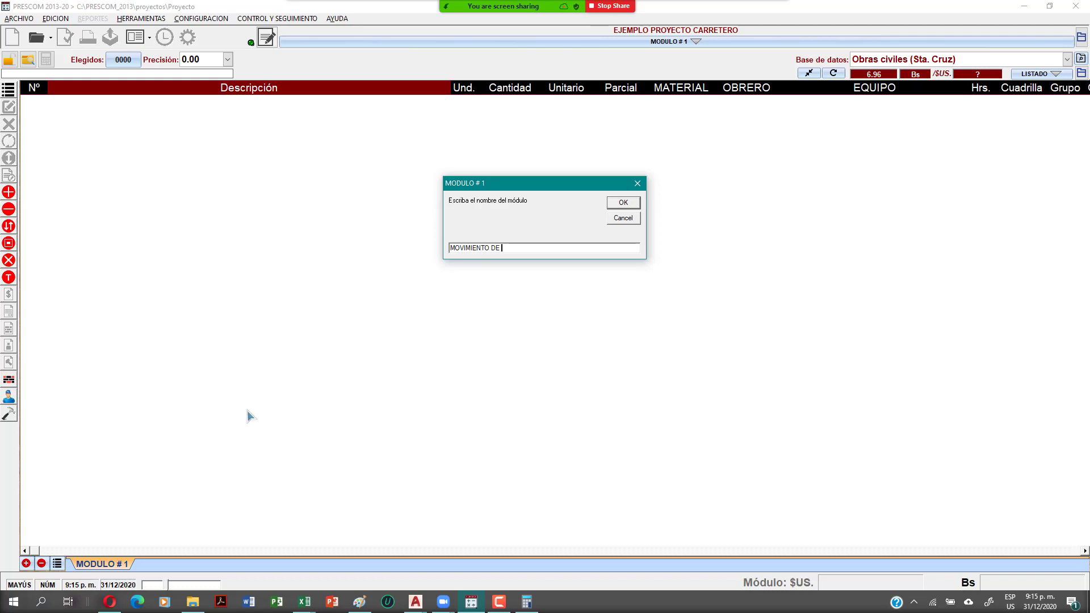
pyautogui.write('TIERRAS')
pyautogui.click(622, 203)
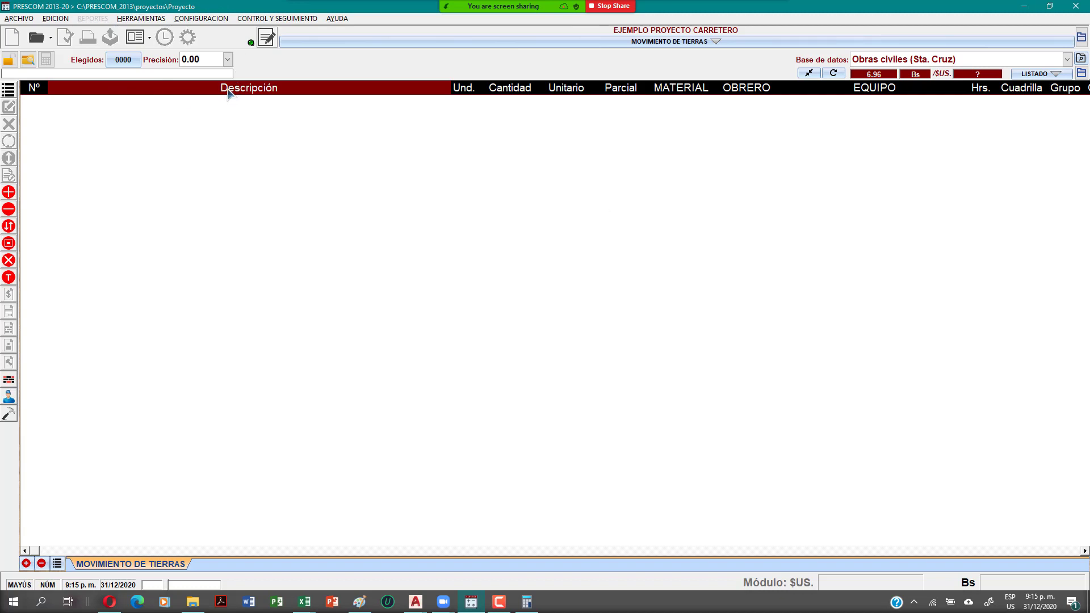
# Open the calculation parameters in the general configuration and move the dialog slightly higher.
pyautogui.click(213, 20)
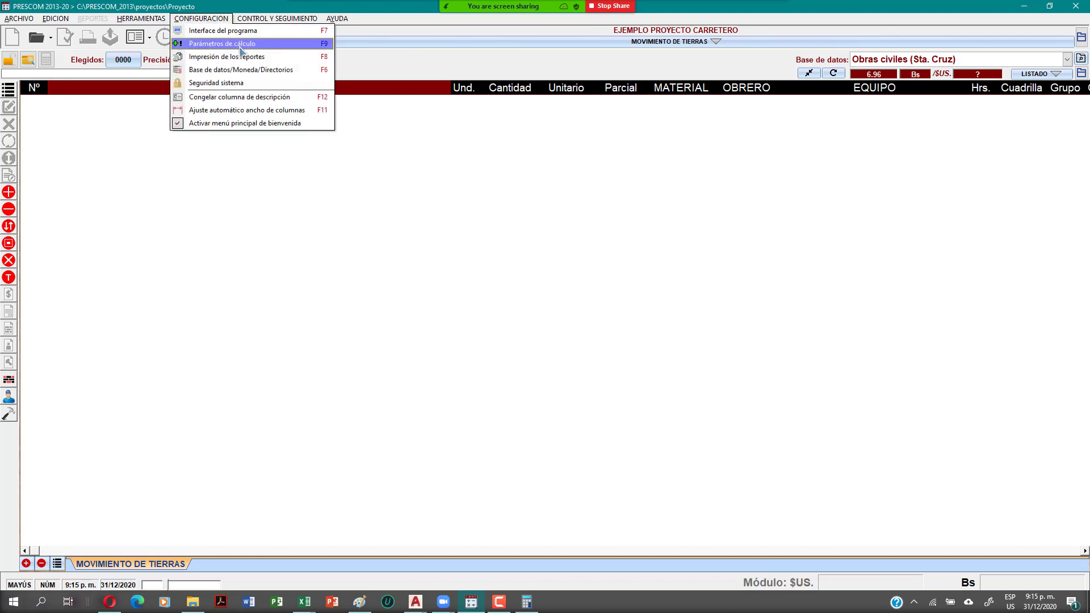
pyautogui.click(243, 47)
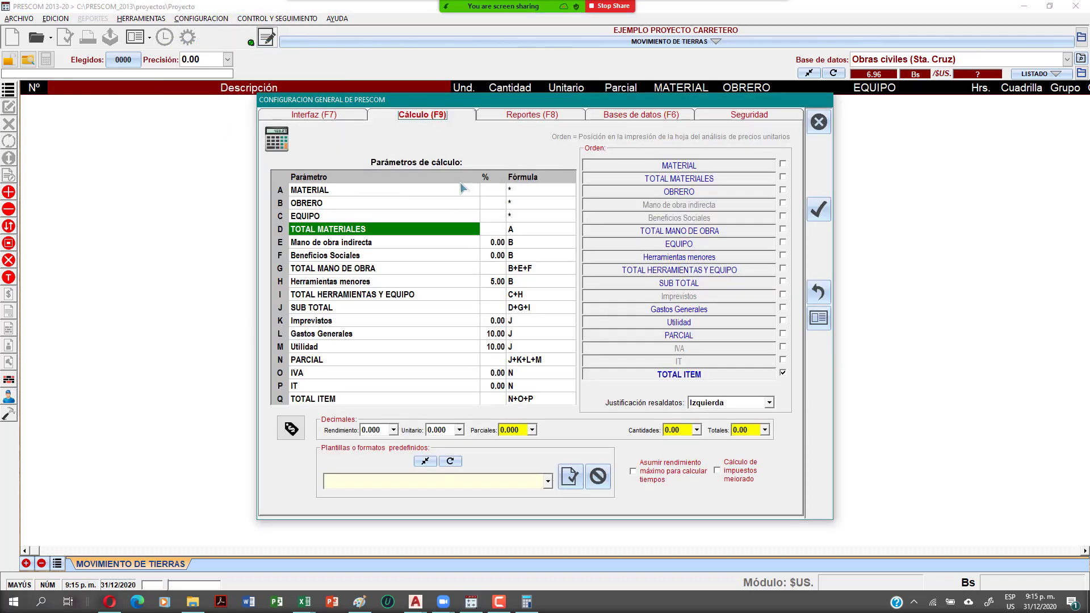
pyautogui.moveTo(520, 89)
pyautogui.mouseDown()
pyautogui.moveTo(476, 86)
pyautogui.moveTo(531, 80)
pyautogui.mouseUp()
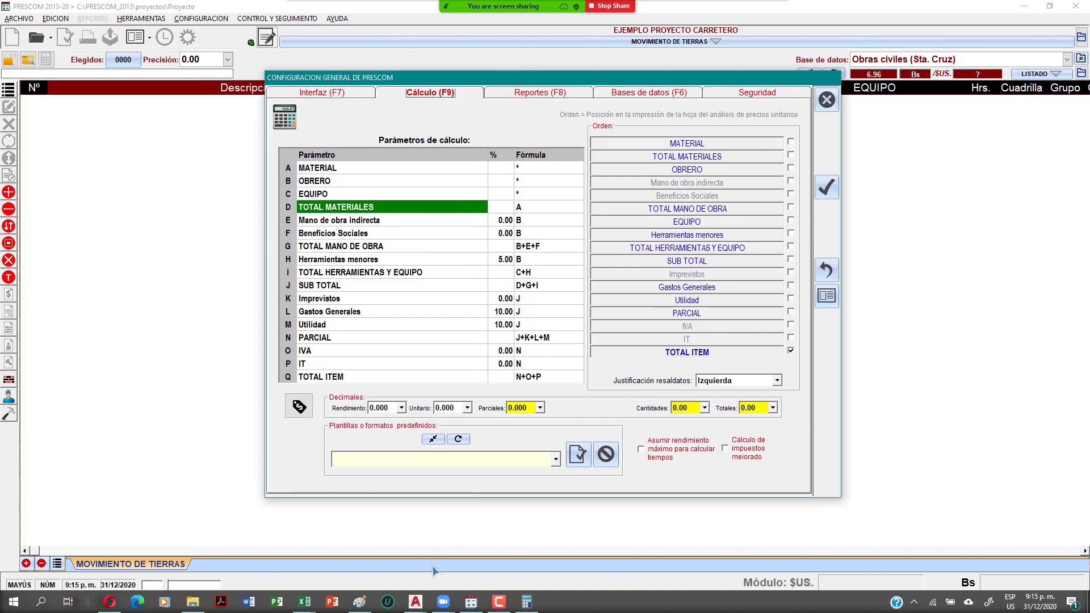
# Glance at the Paint screenshot, and switch the Zoom screen share to the PU SM-PR (en bolivianos).xlsx workbook in Excel.
pyautogui.click(361, 603)
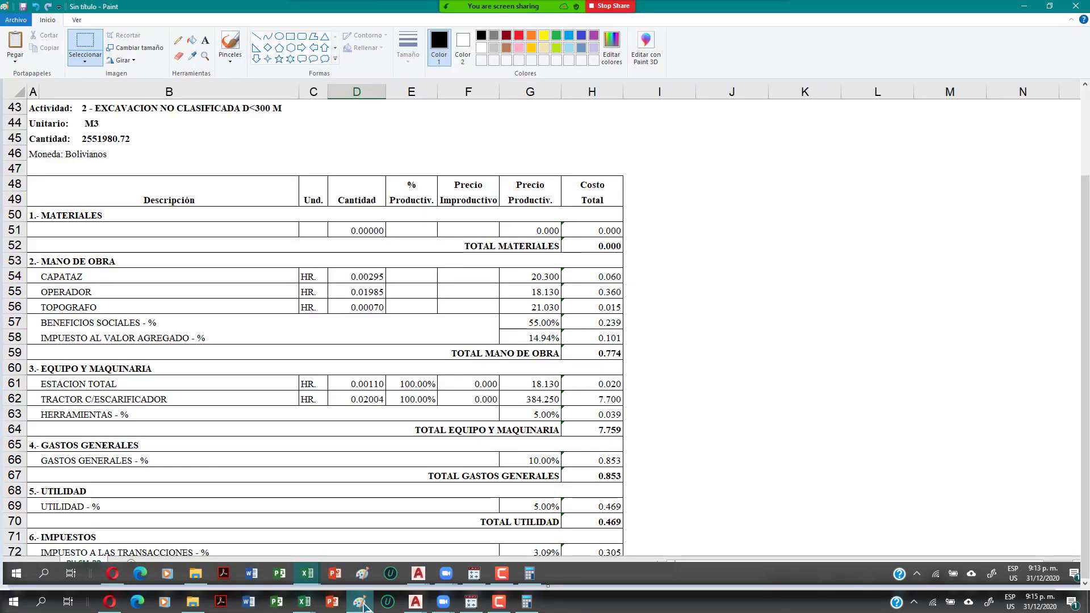
pyautogui.click(362, 603)
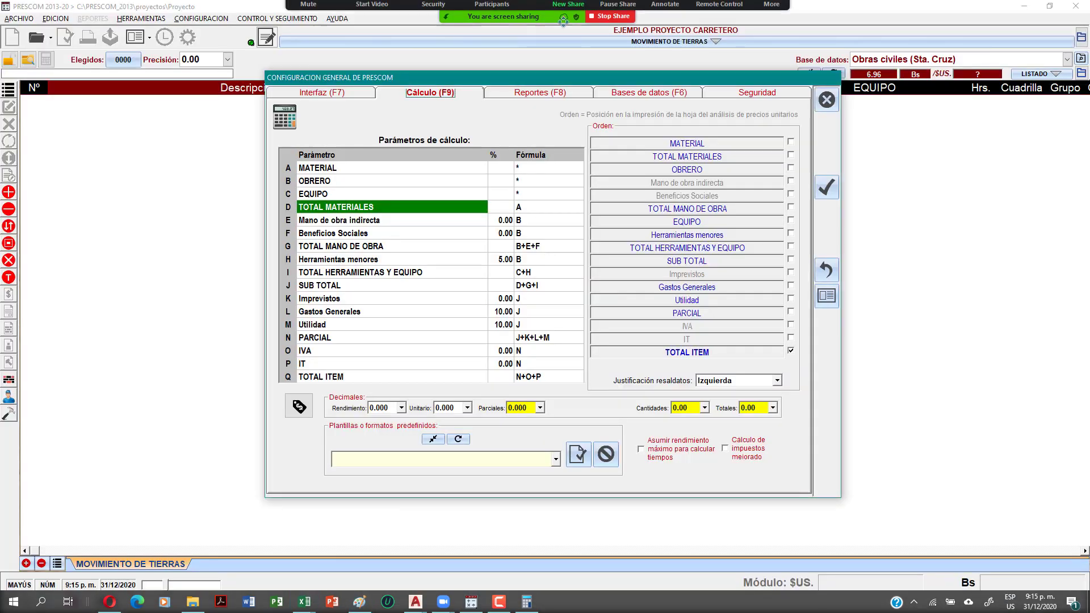
pyautogui.click(569, 14)
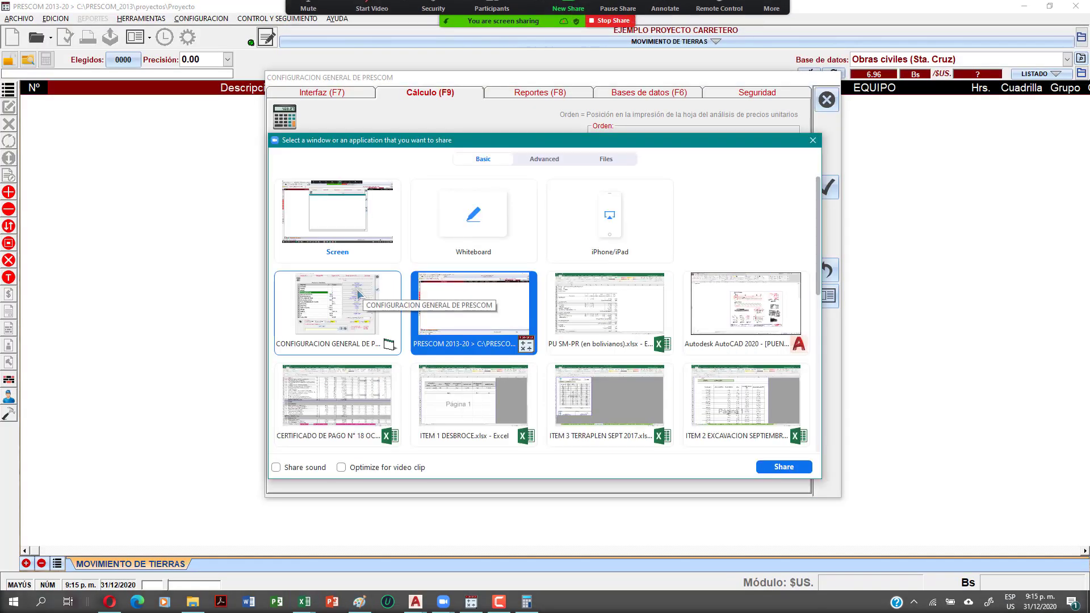
pyautogui.doubleClick(636, 318)
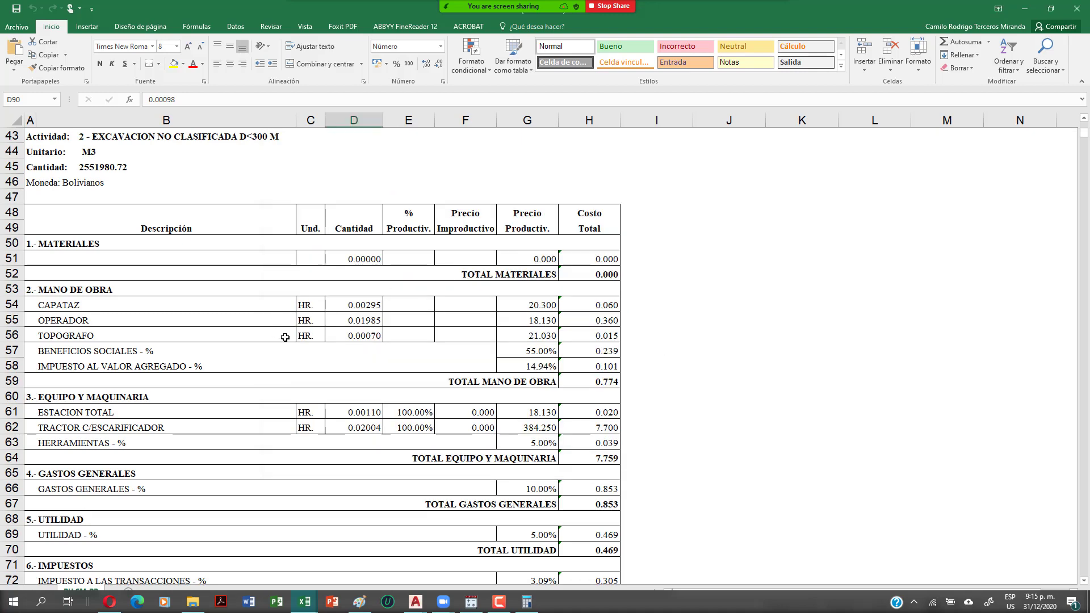
# Review how activity 2's unit price analysis is structured, from materials, labour and equipment to the overhead and profit totals.
pyautogui.scroll(-1, 285, 337)
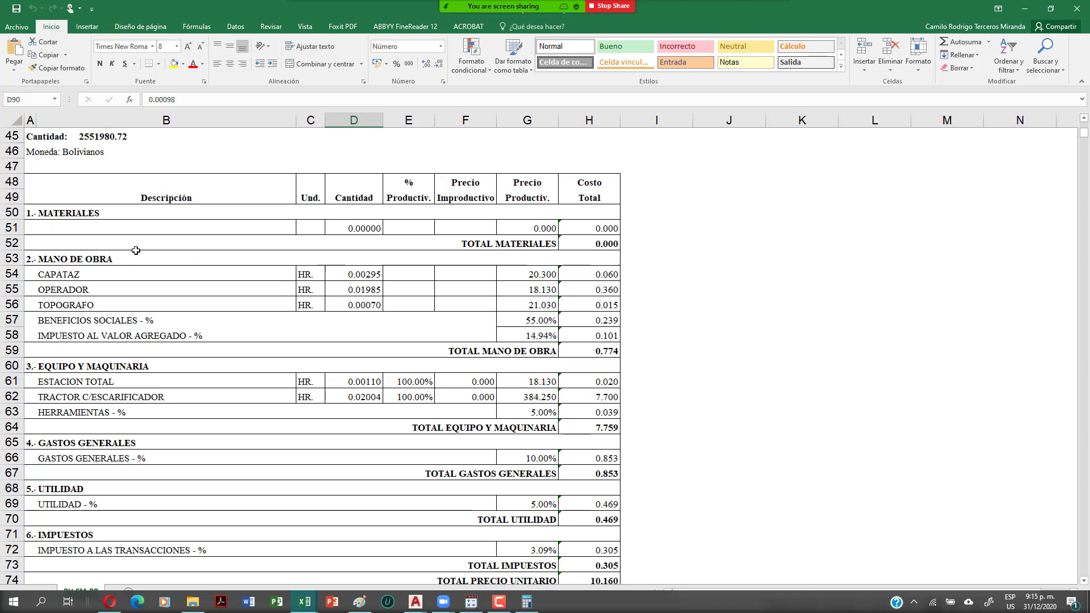
pyautogui.scroll(-1, 132, 251)
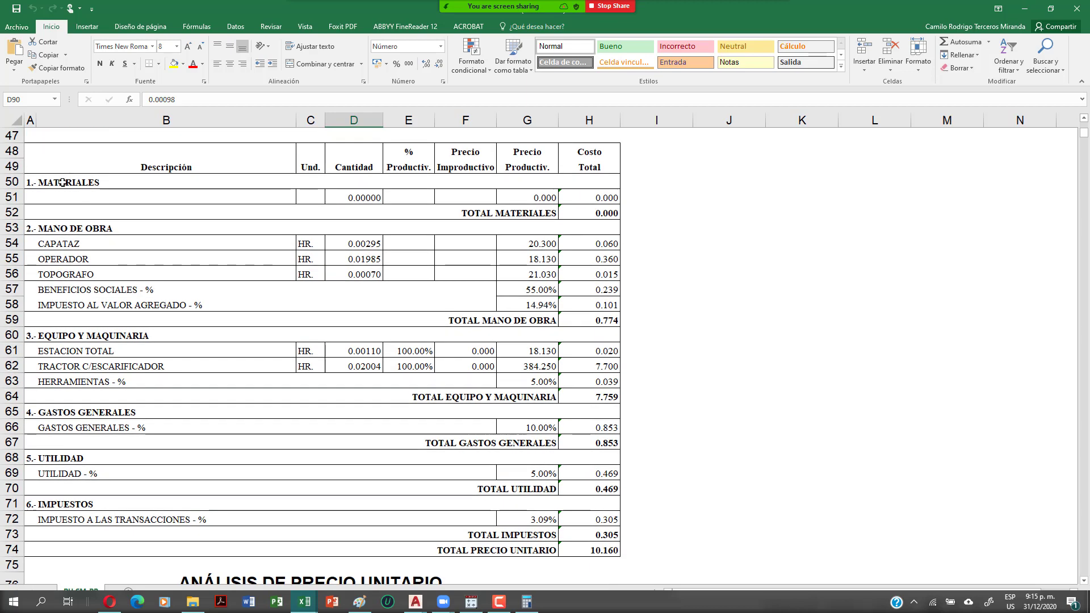
pyautogui.moveTo(63, 182); pyautogui.dragTo(393, 186)
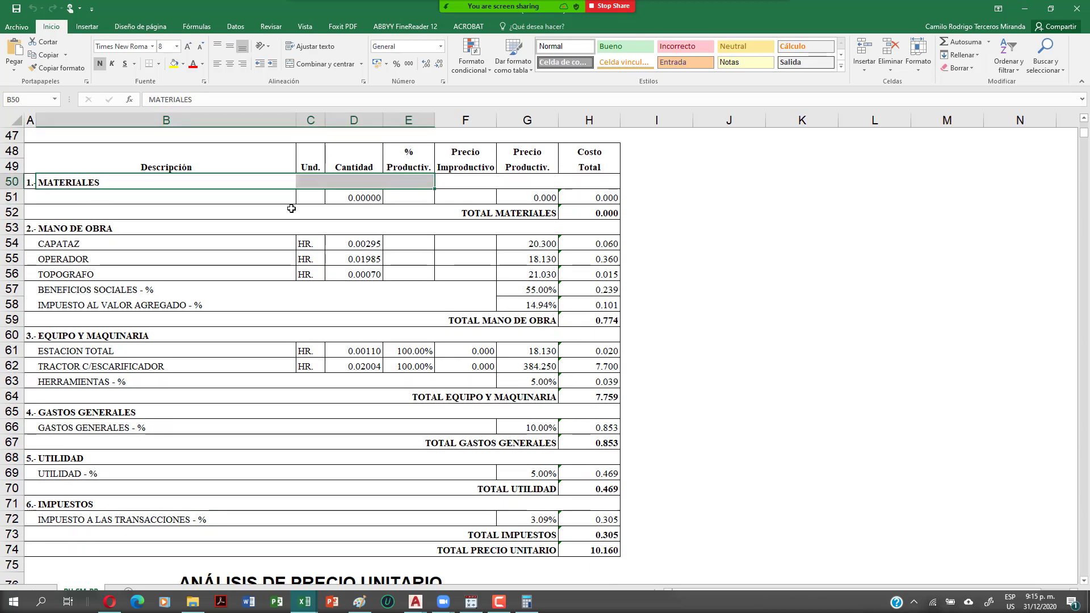
pyautogui.moveTo(291, 209); pyautogui.dragTo(545, 211)
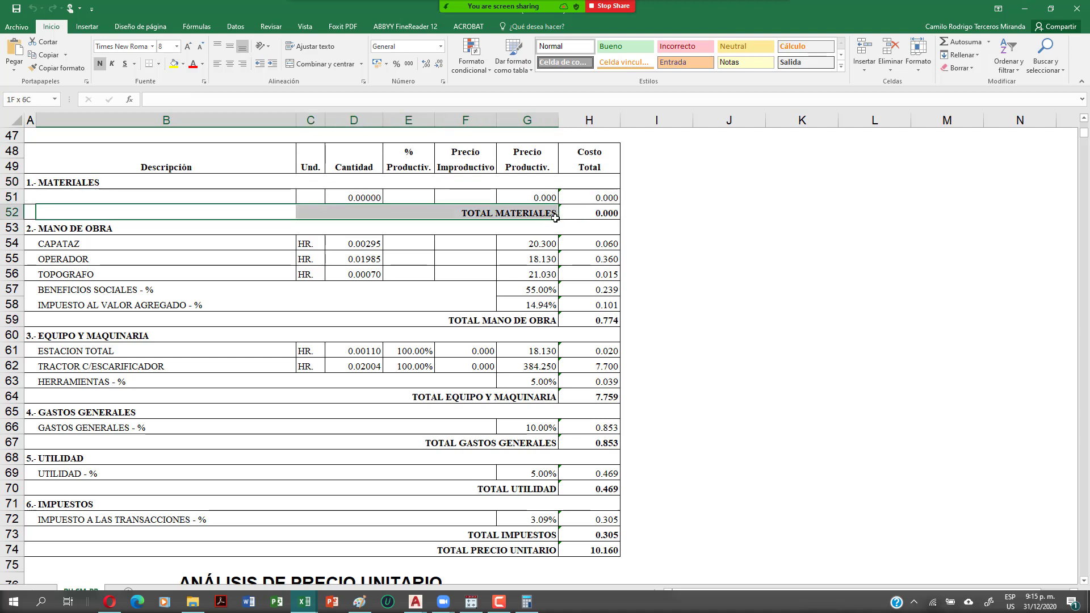
pyautogui.click(201, 235)
pyautogui.moveTo(241, 313); pyautogui.dragTo(339, 313)
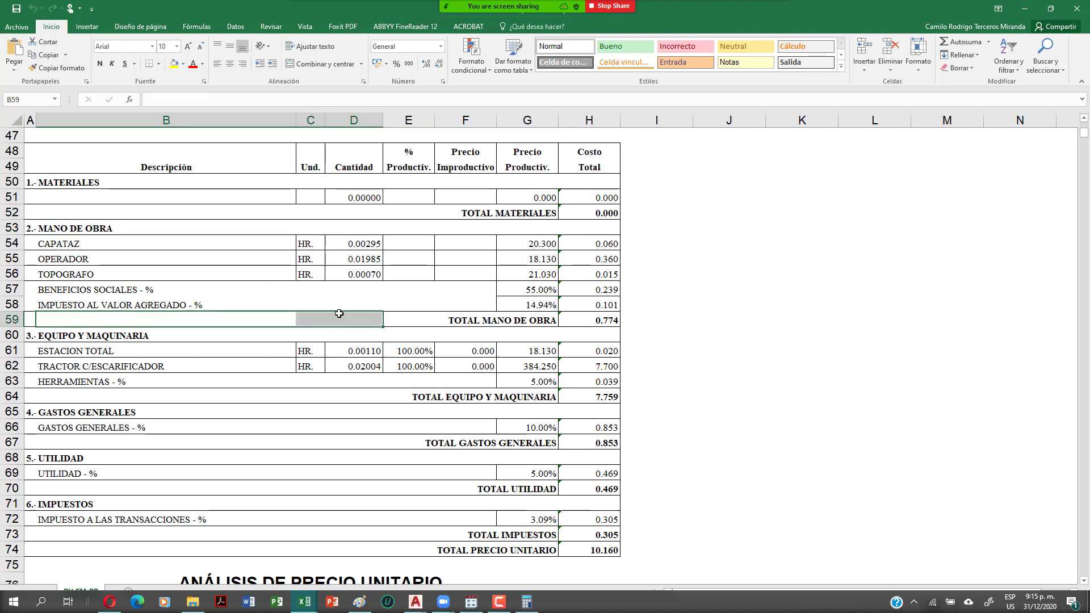
pyautogui.scroll(-2, 176, 291)
pyautogui.moveTo(172, 278); pyautogui.dragTo(409, 275)
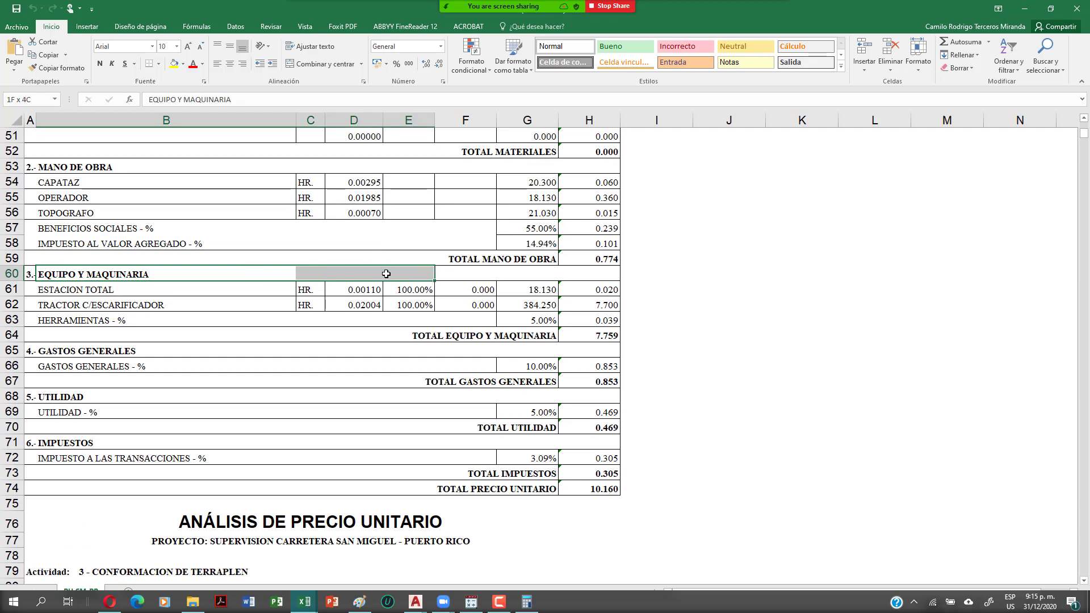
pyautogui.click(149, 233)
pyautogui.moveTo(213, 234); pyautogui.dragTo(596, 244)
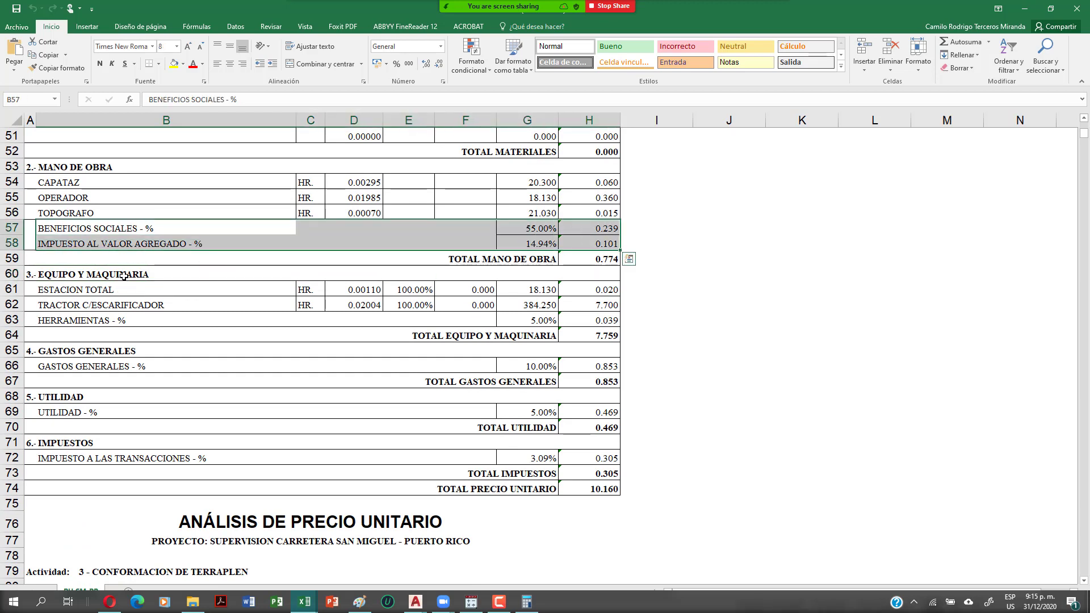
pyautogui.moveTo(109, 321); pyautogui.dragTo(542, 321)
pyautogui.moveTo(362, 333); pyautogui.dragTo(618, 338)
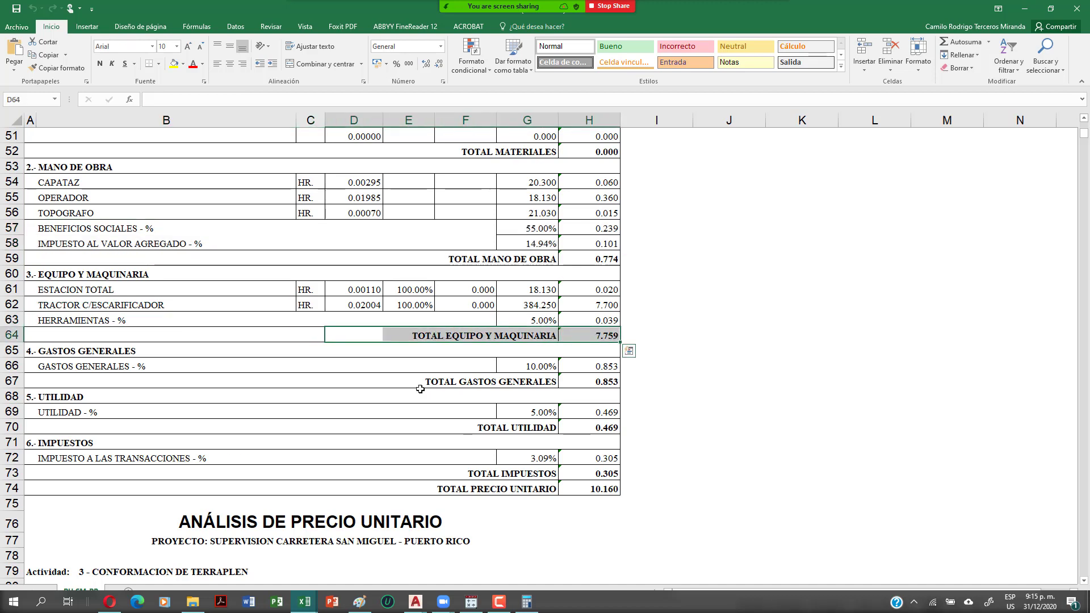
pyautogui.moveTo(408, 386); pyautogui.dragTo(577, 378)
pyautogui.moveTo(452, 428); pyautogui.dragTo(602, 429)
pyautogui.scroll(2, 506, 461)
pyautogui.scroll(-1, 510, 317)
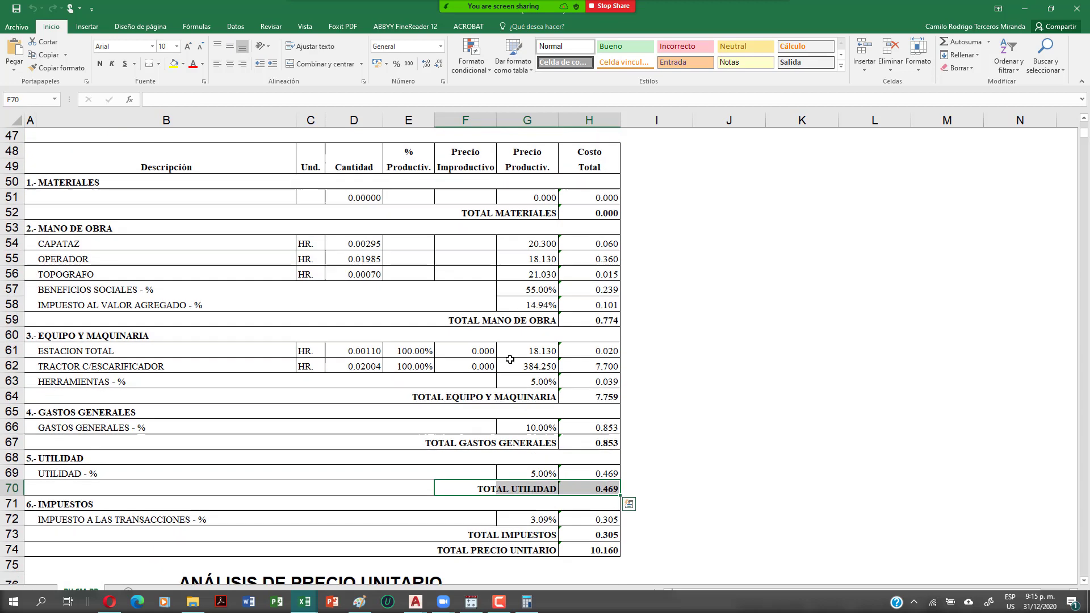
# Check the percentages applied in activity 2 for social benefits, VAT, tools, overhead, profit and transaction tax.
pyautogui.click(505, 290)
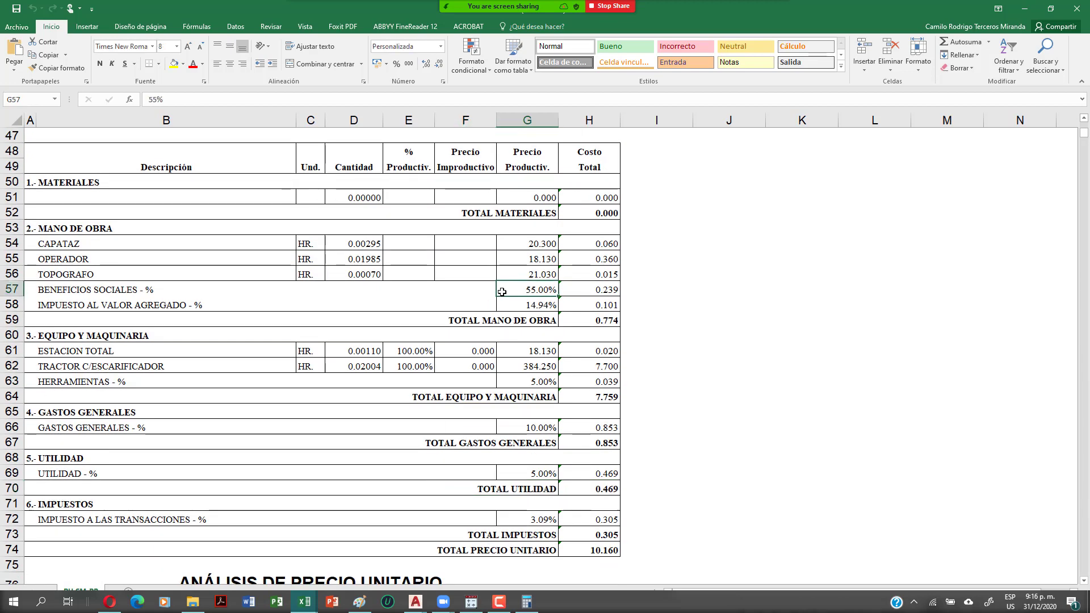
pyautogui.click(529, 307)
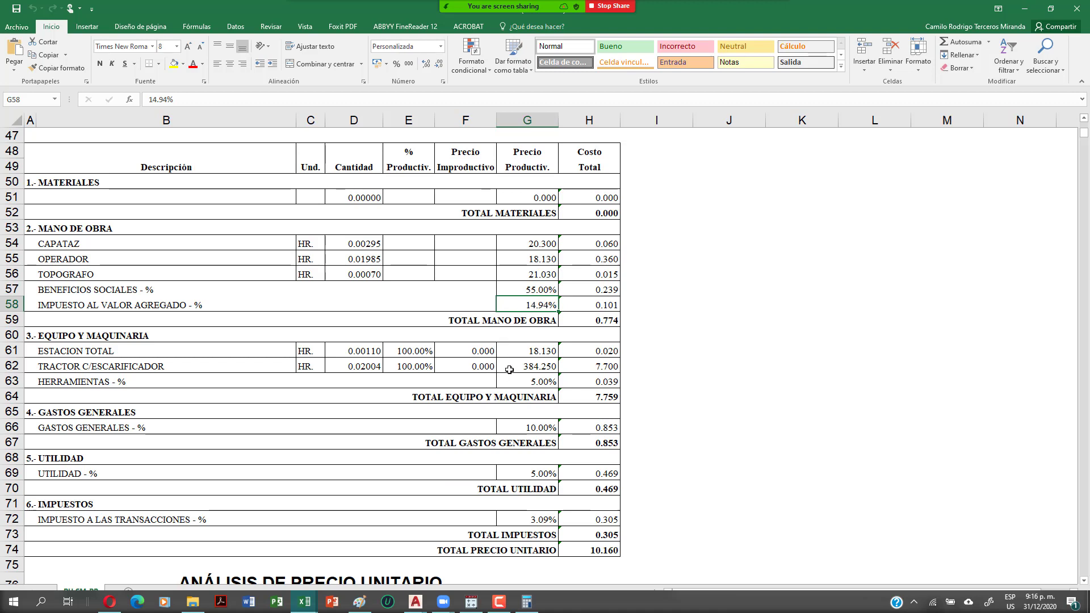
pyautogui.click(534, 382)
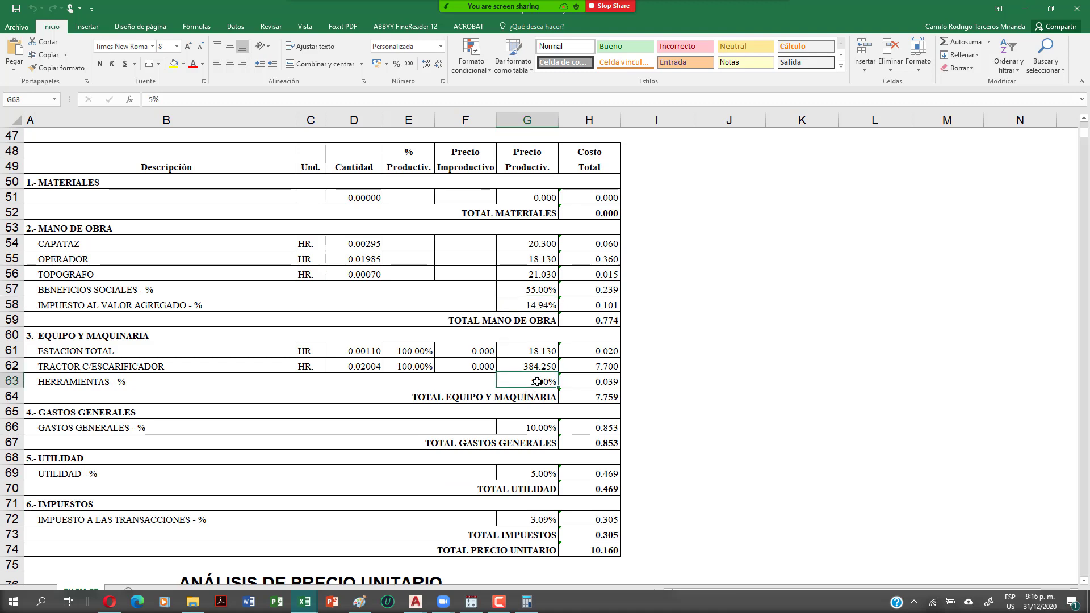
pyautogui.scroll(-1, 503, 407)
pyautogui.click(504, 398)
pyautogui.click(526, 444)
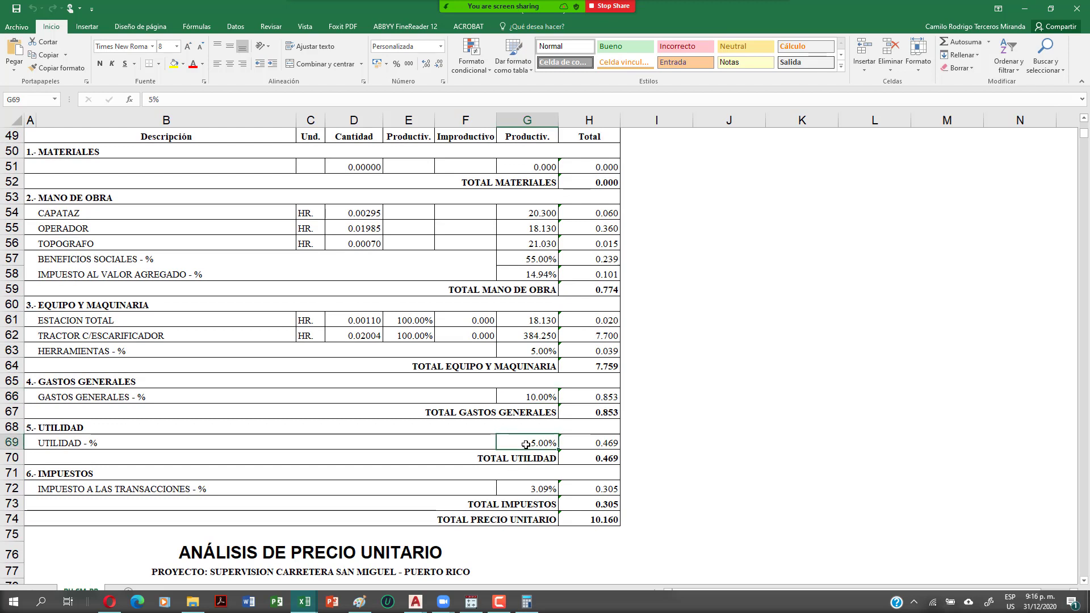
pyautogui.click(526, 489)
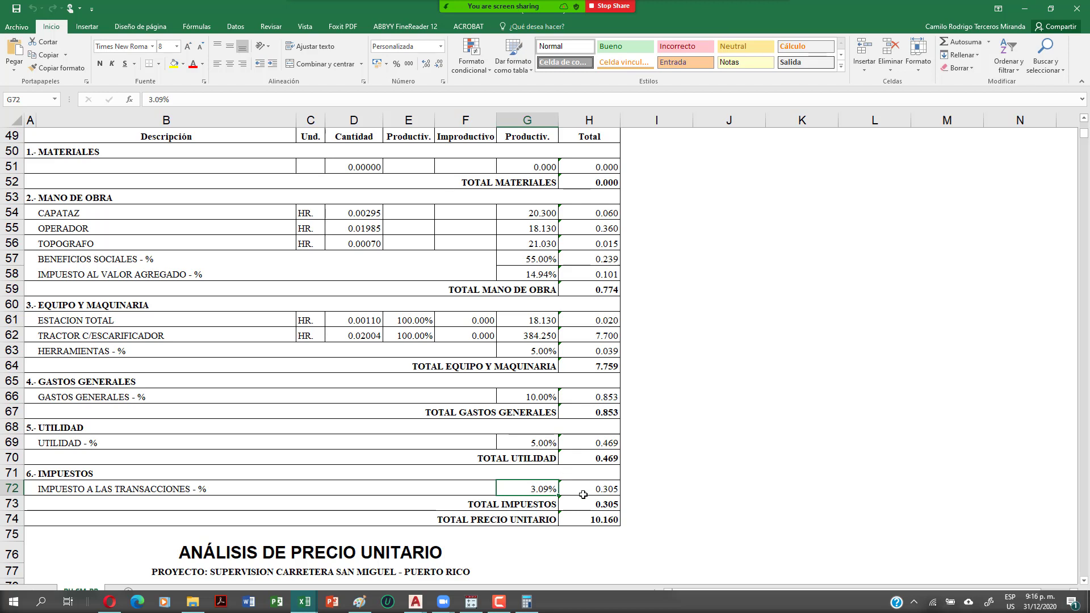
# Switch the Zoom screen share back to PRESCOM and bring up its calculation parameters.
pyautogui.moveTo(511, 8)
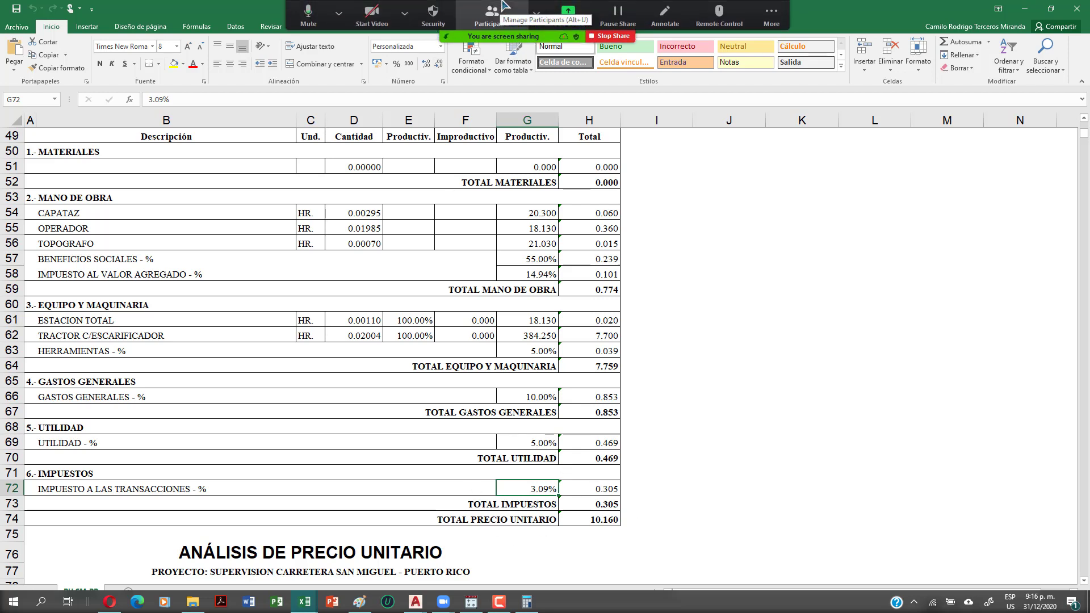
pyautogui.click(568, 14)
pyautogui.doubleClick(609, 291)
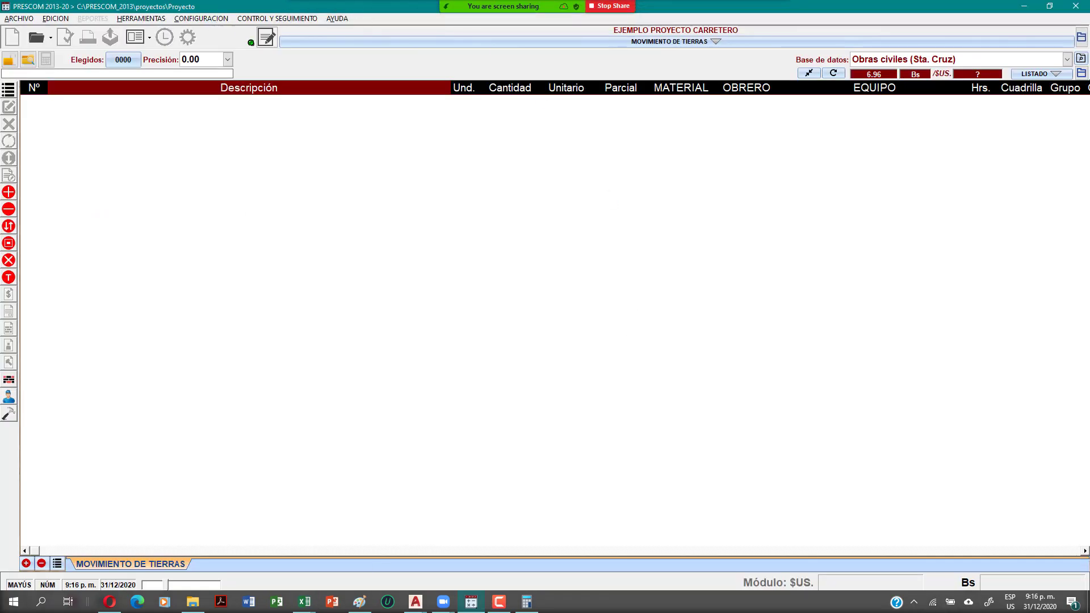
pyautogui.click(444, 602)
pyautogui.click(621, 97)
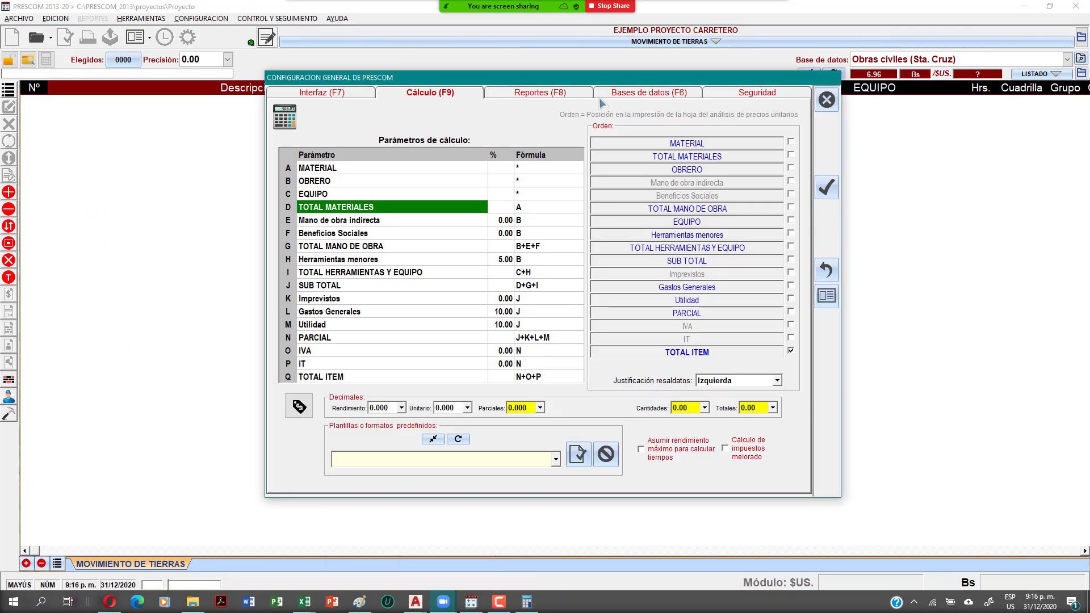
pyautogui.click(452, 97)
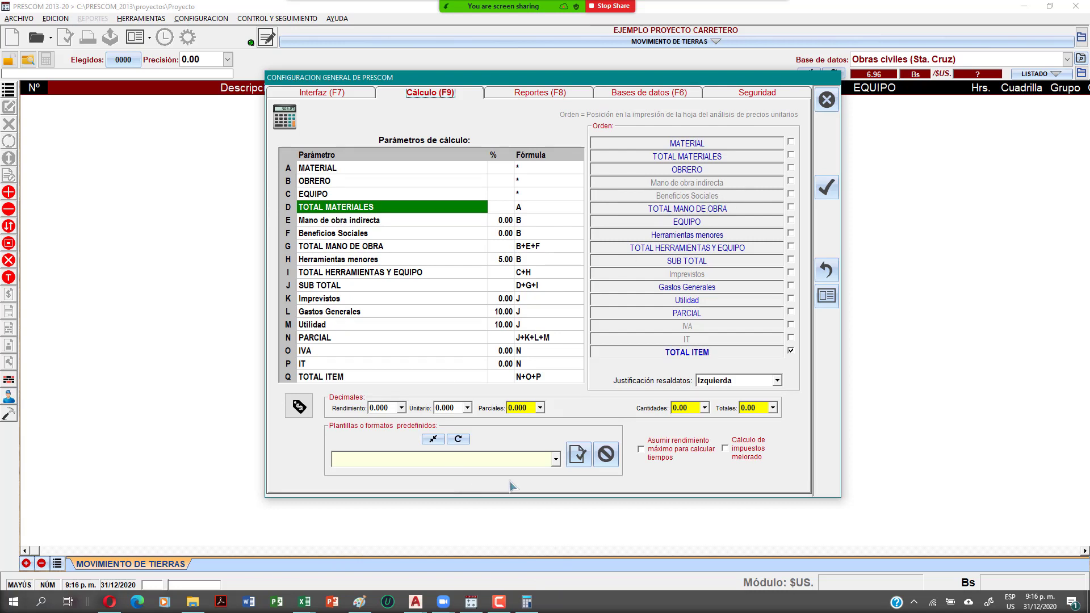
# Load the predefined template Normas básicas del SABS and mark CARGAS SOCIALES and IMPUESTOS IVA as highlighted rows in the print order.
pyautogui.click(556, 460)
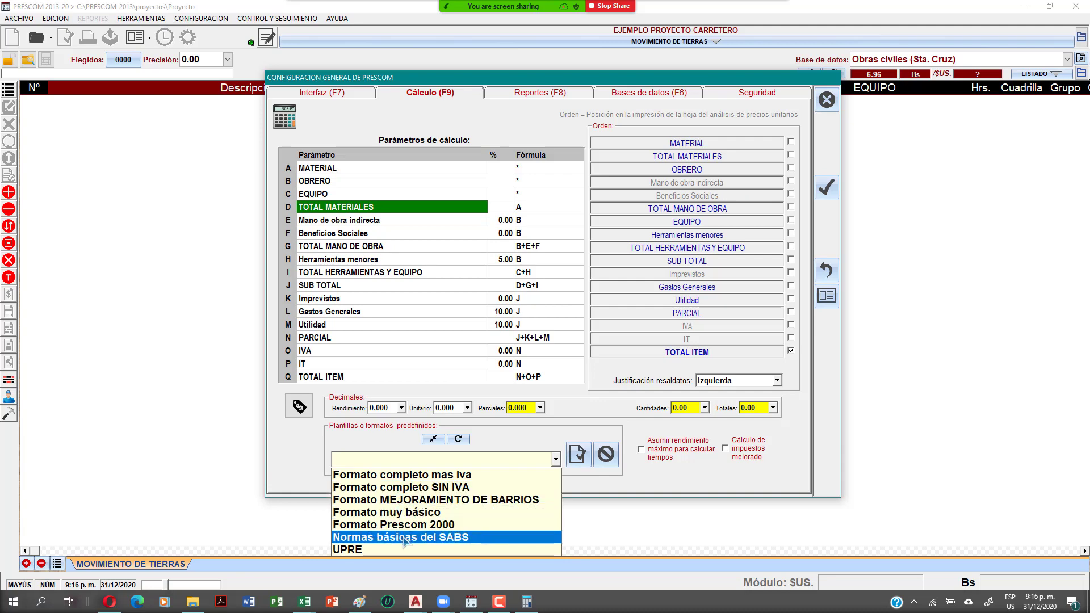
pyautogui.click(408, 538)
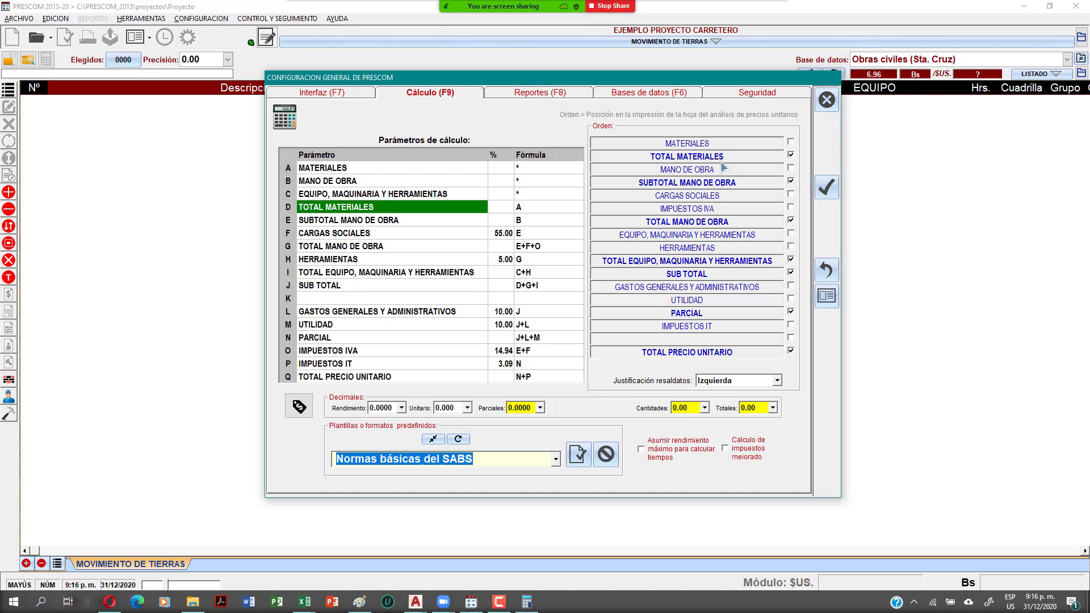
pyautogui.click(791, 194)
pyautogui.click(791, 207)
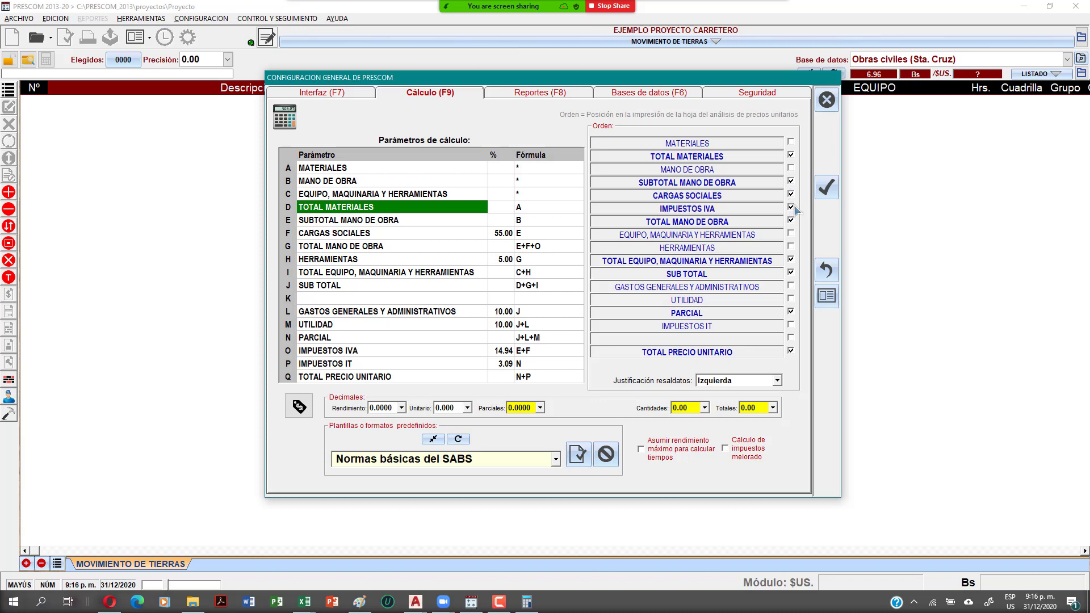
# Highlight MATERIALES, MANO DE OBRA, EQUIPO, MAQUINARIA Y HERRAMIENTAS, HERRAMIENTAS, GASTOS GENERALES Y ADMINISTRATIVOS, UTILIDAD and IMPUESTOS IT in the print order.
pyautogui.click(791, 168)
pyautogui.click(791, 141)
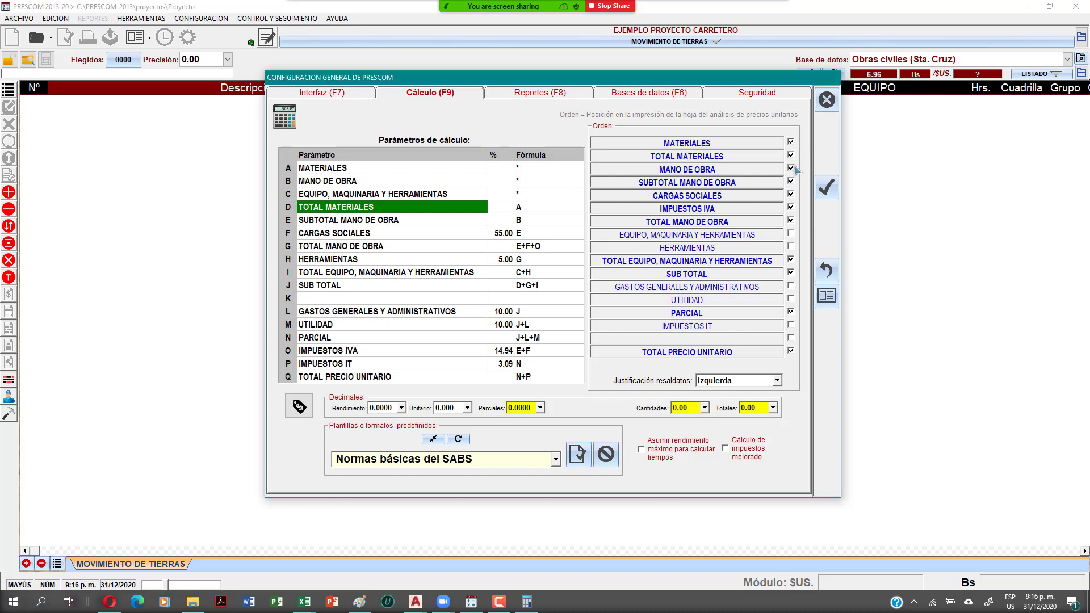
pyautogui.click(790, 234)
pyautogui.click(790, 247)
pyautogui.click(791, 285)
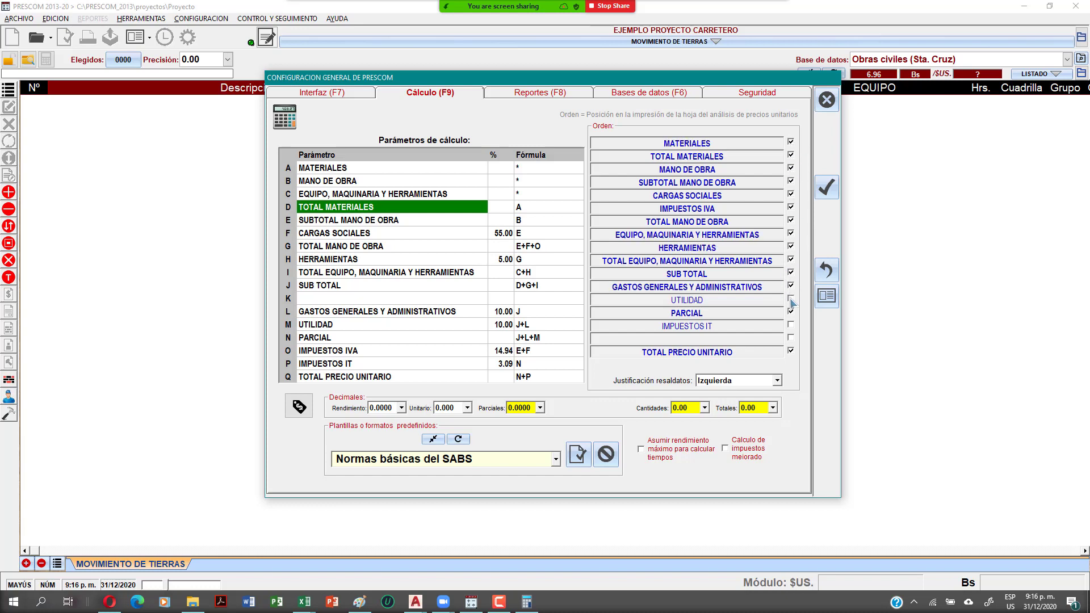
pyautogui.click(791, 299)
pyautogui.click(791, 326)
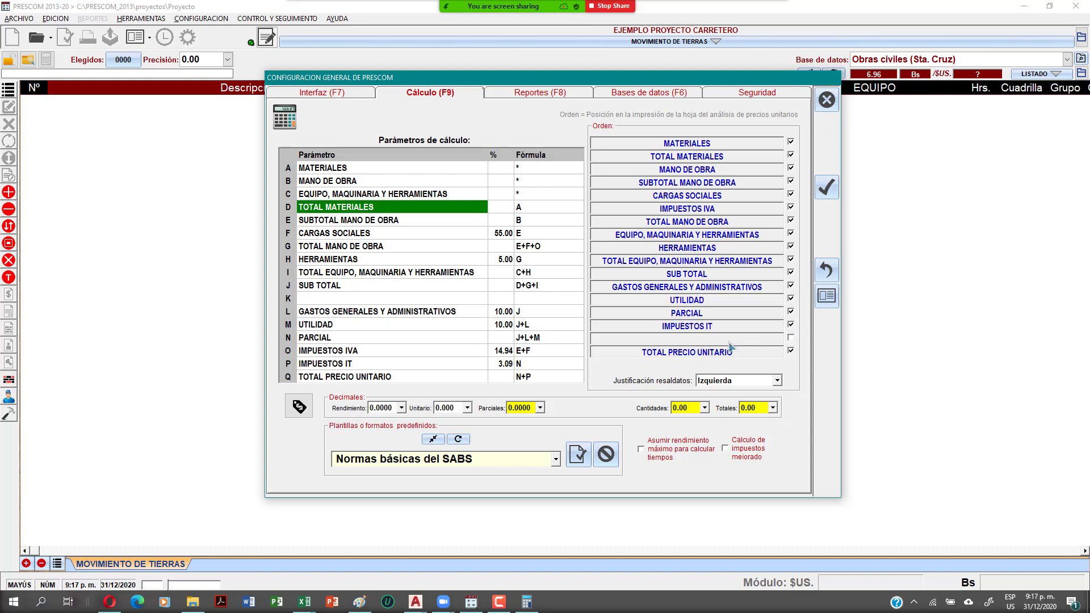
# Compare the calculation percentages with activity 2's analysis in the Paint capture and set UTILIDAD to 5 %.
pyautogui.click(501, 236)
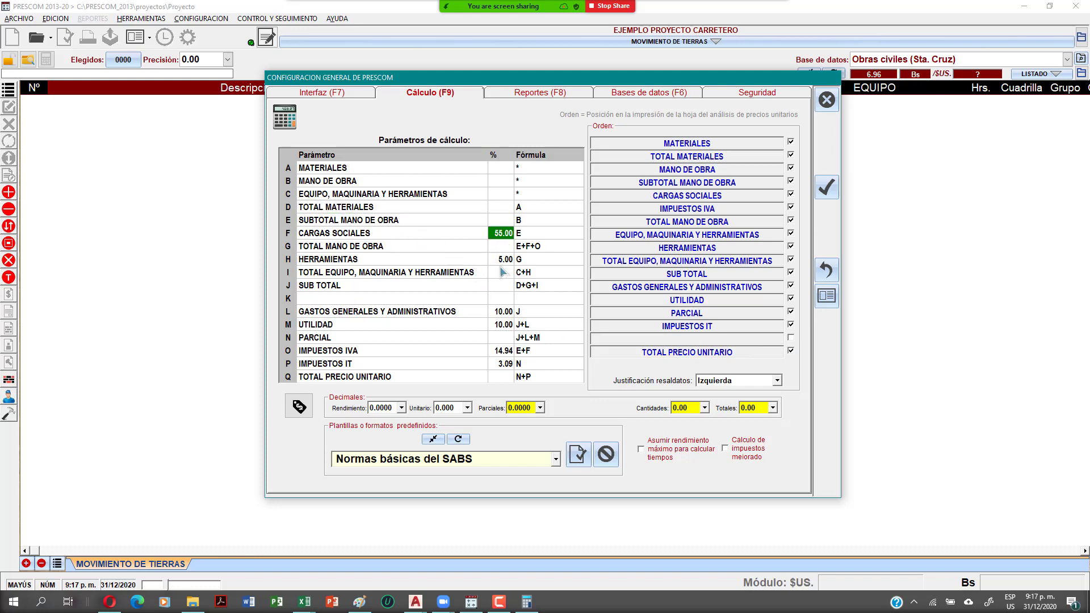
pyautogui.click(507, 262)
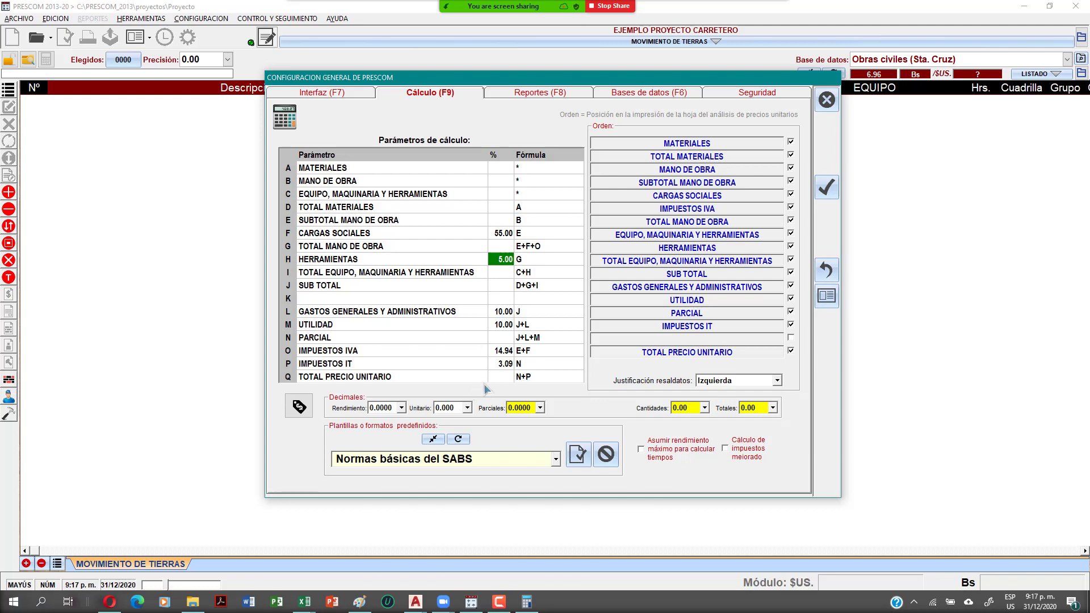
pyautogui.click(357, 604)
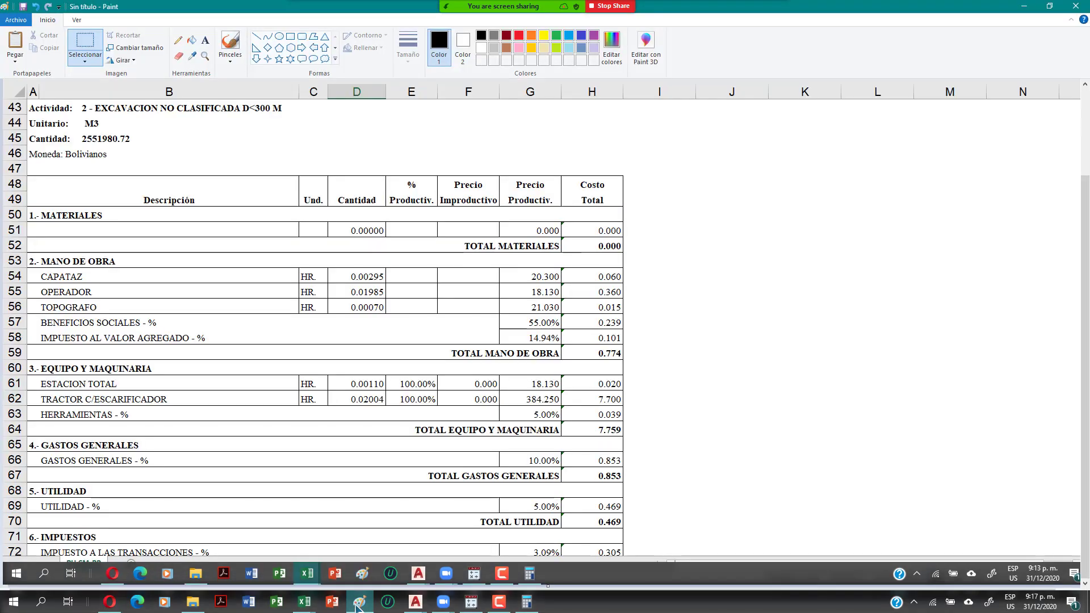
pyautogui.click(357, 604)
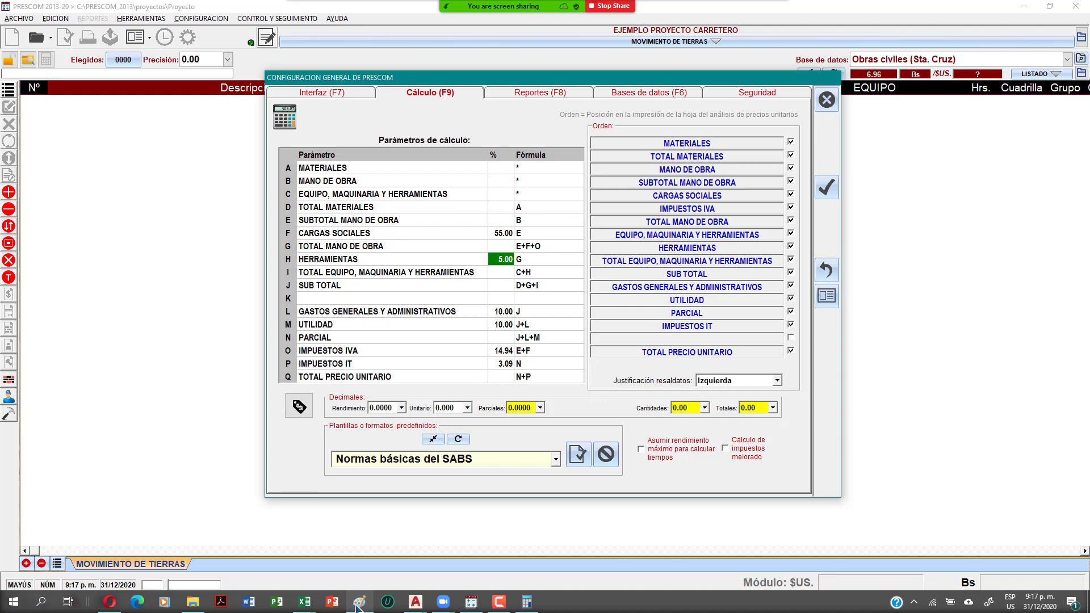
pyautogui.click(357, 605)
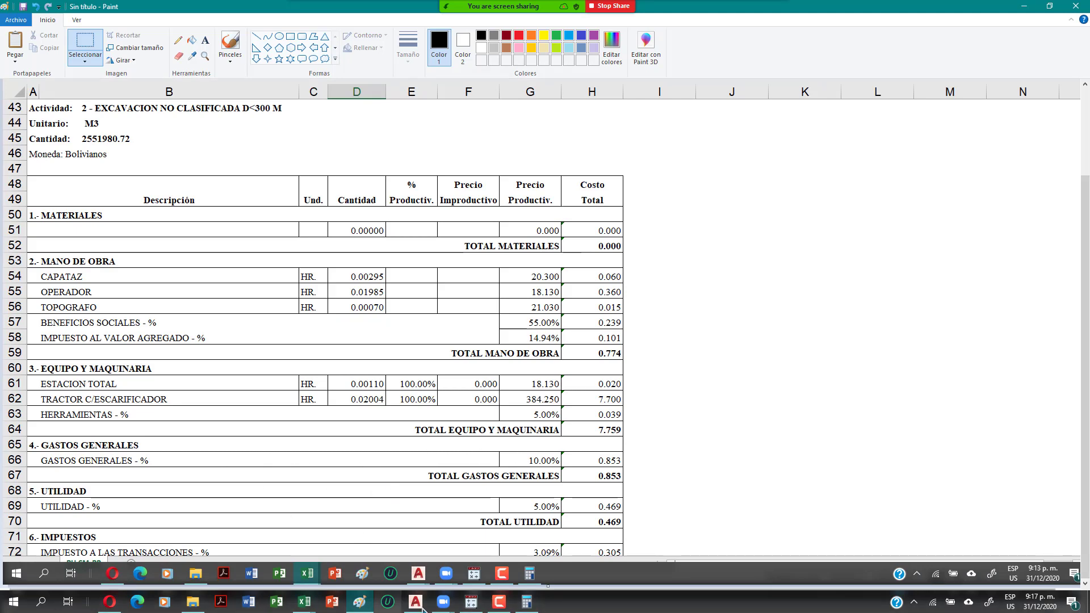
pyautogui.click(359, 602)
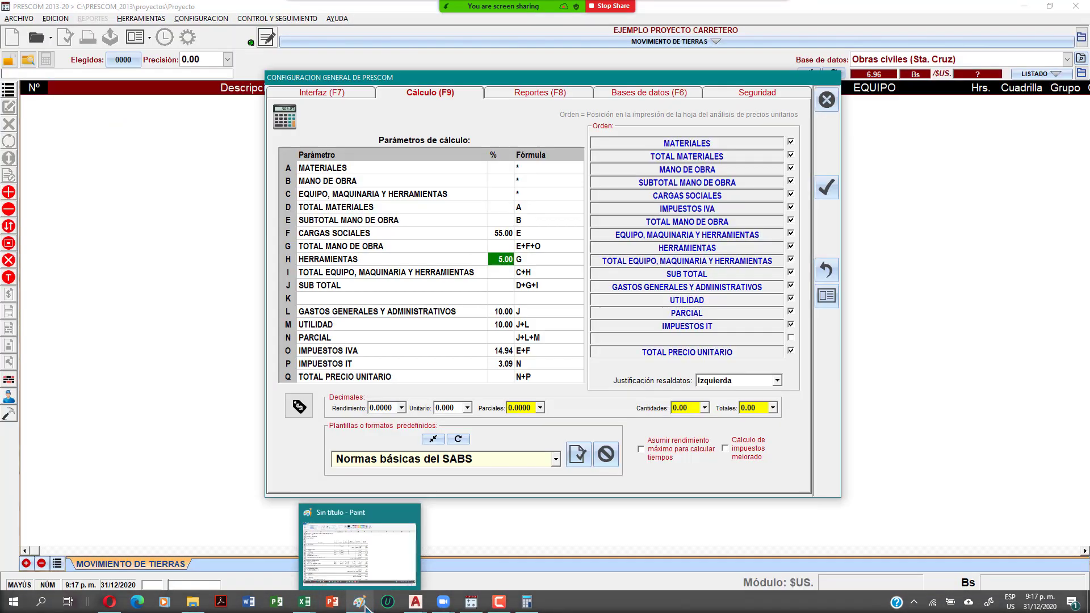
pyautogui.click(499, 324)
pyautogui.write('5')
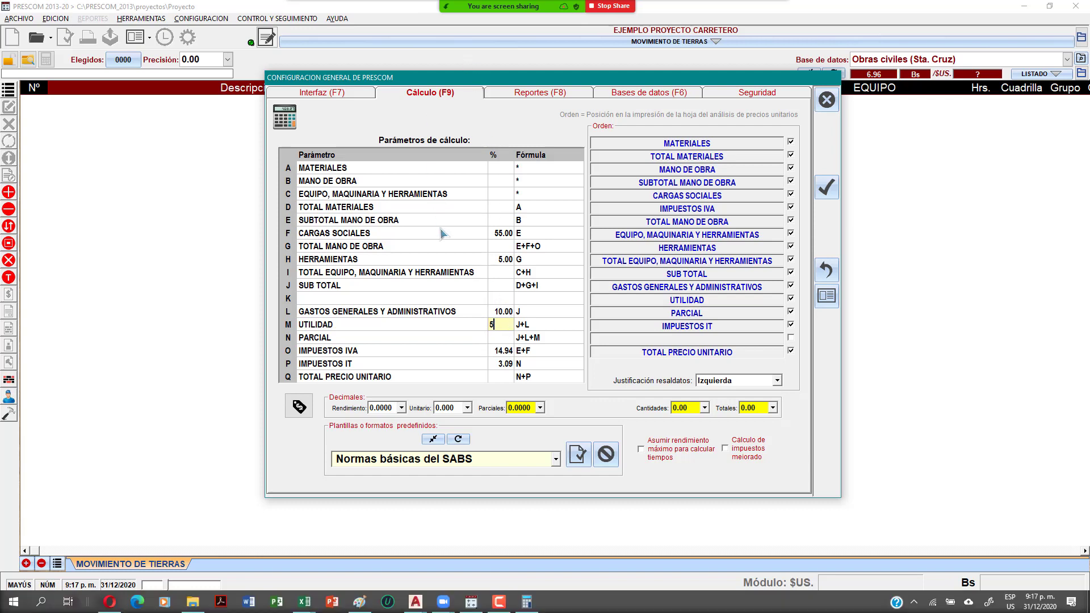
pyautogui.press('Return')
# Check the tax parameters and the Rendimiento decimals in PRESCOM against activity 2's analysis in the Paint capture.
pyautogui.click(507, 352)
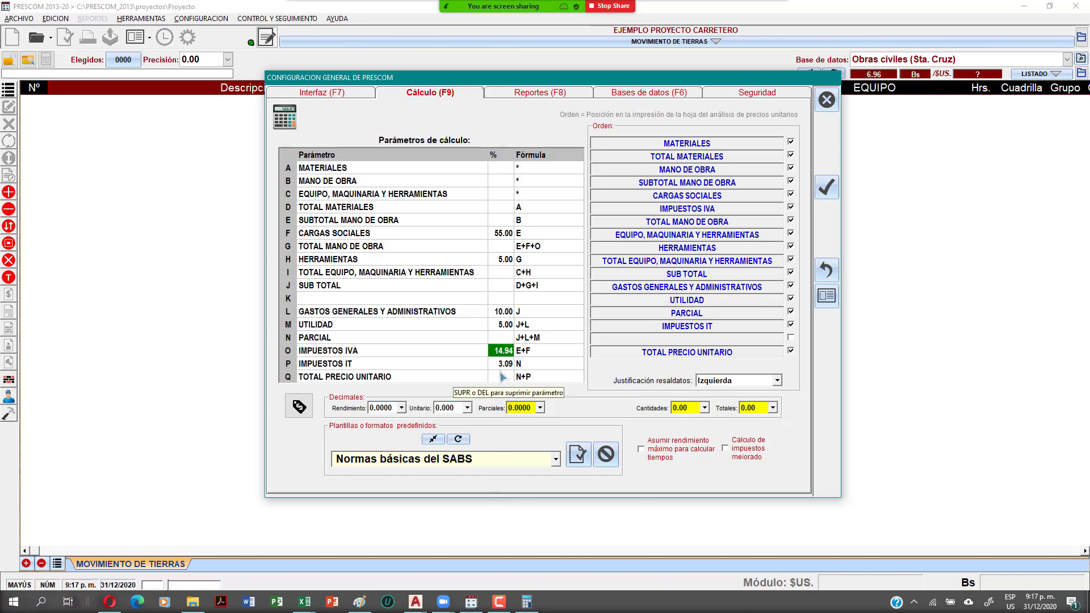
pyautogui.click(345, 352)
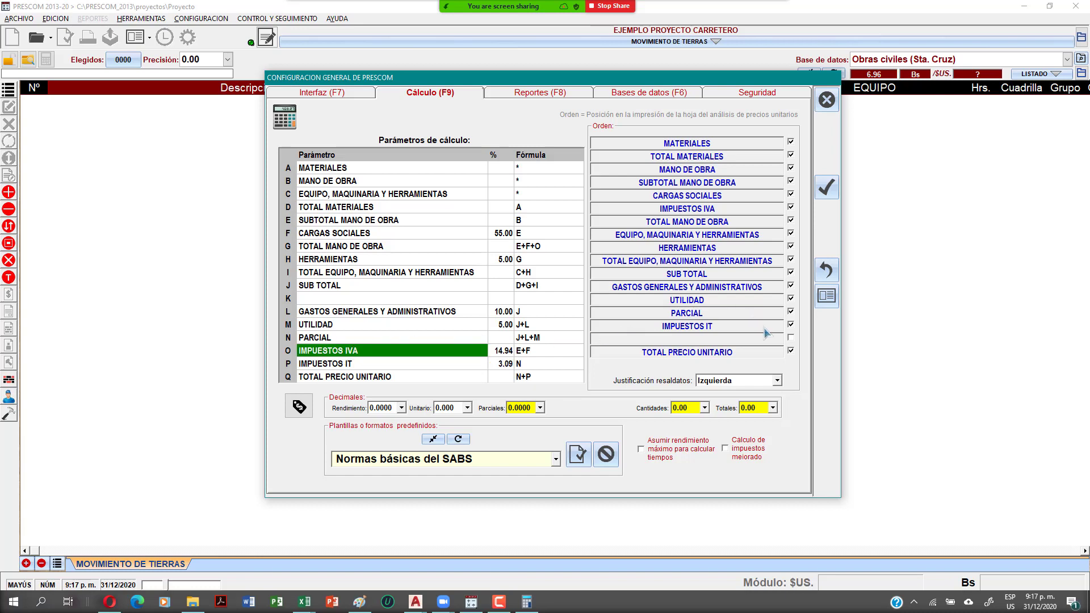
pyautogui.click(790, 338)
pyautogui.click(791, 208)
pyautogui.click(791, 208)
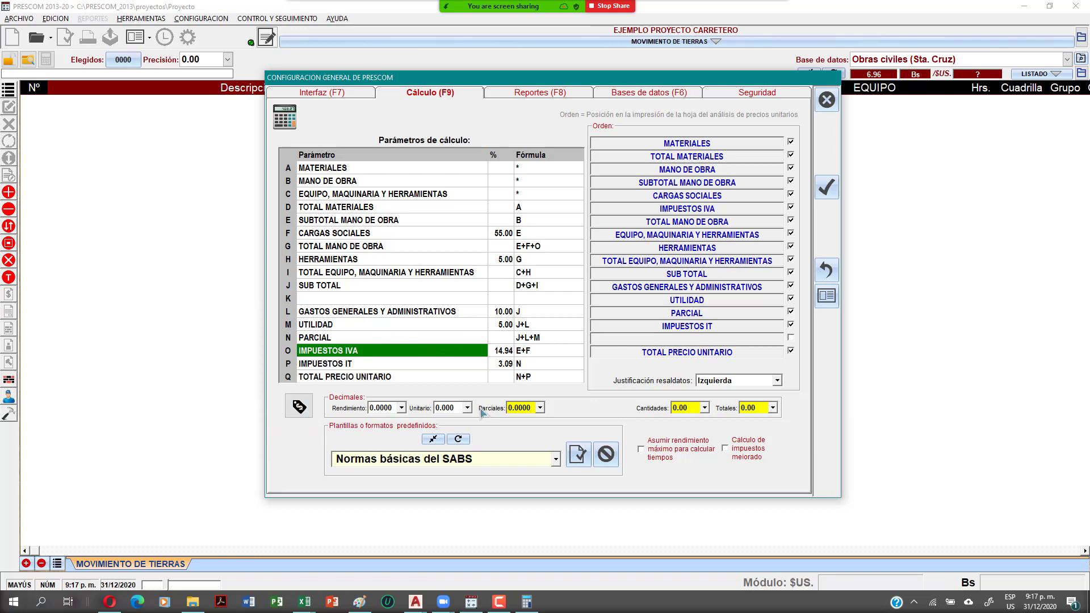
pyautogui.click(400, 408)
pyautogui.click(406, 412)
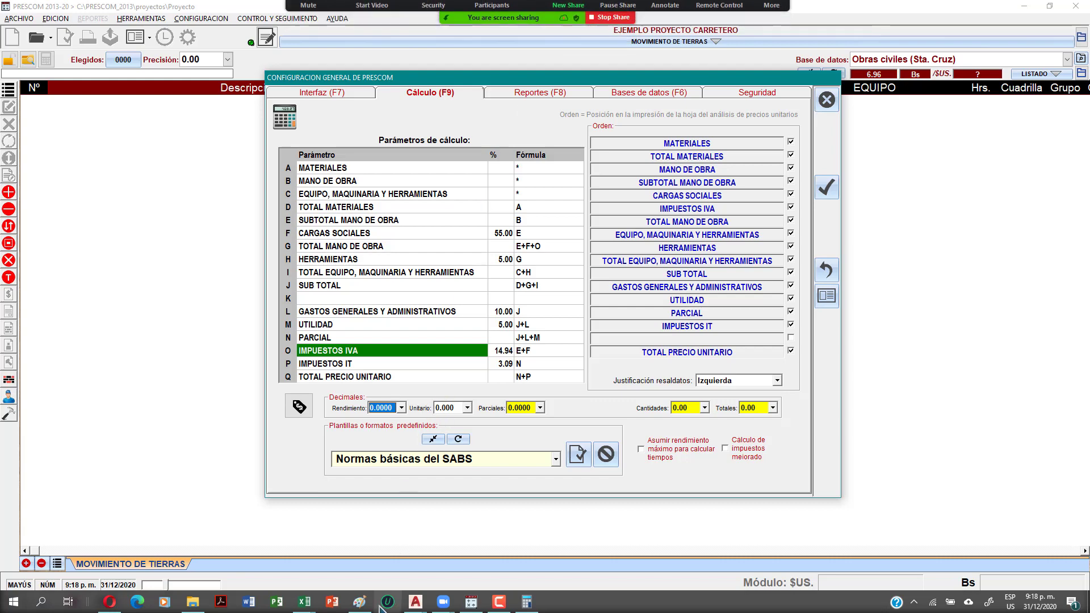
pyautogui.click(343, 576)
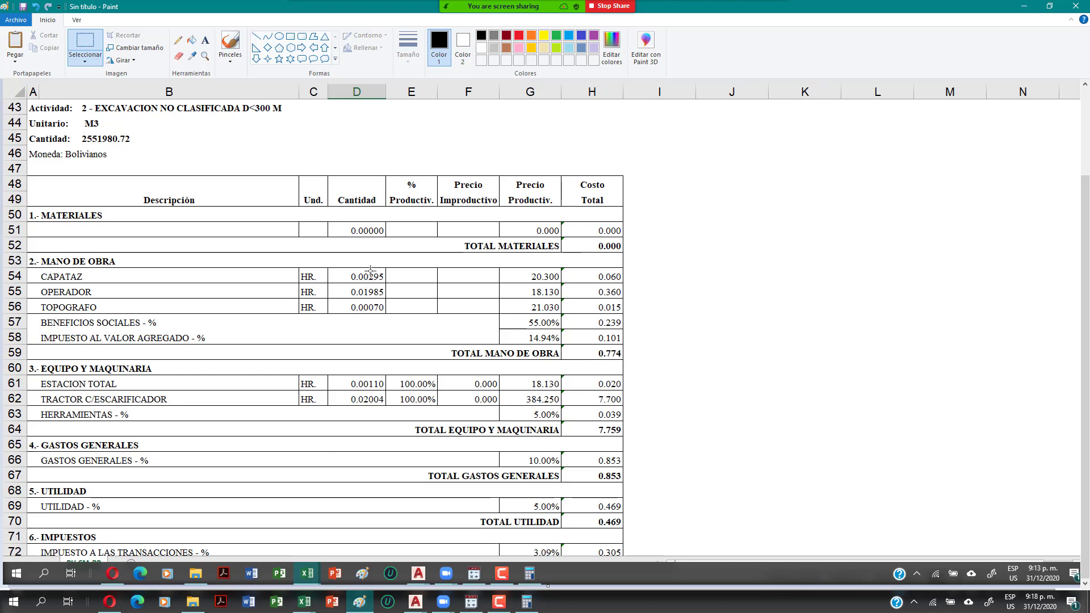
pyautogui.click(359, 601)
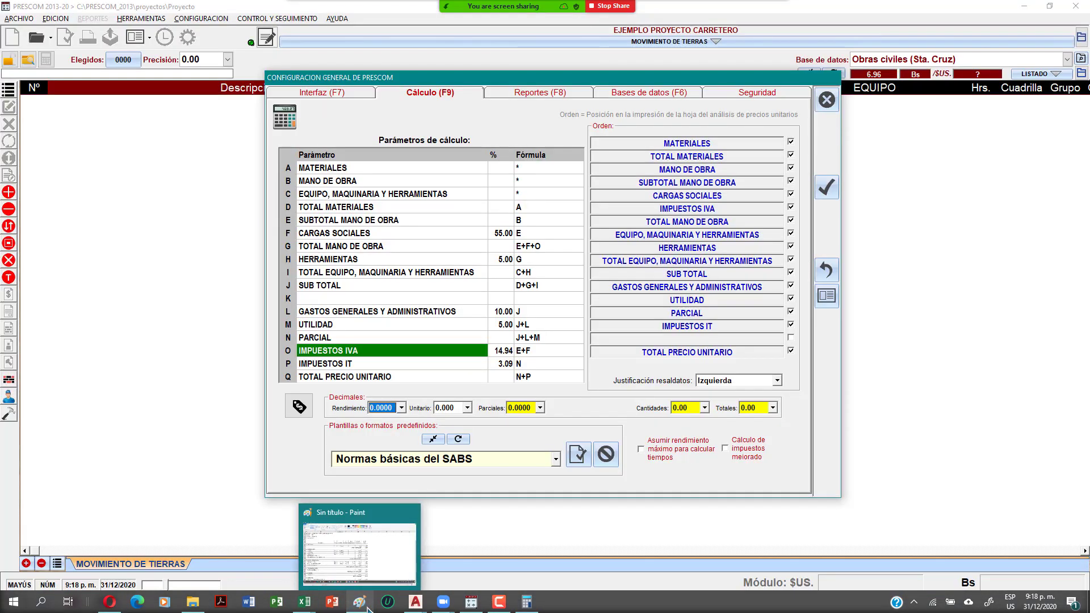
pyautogui.click(425, 301)
pyautogui.click(419, 328)
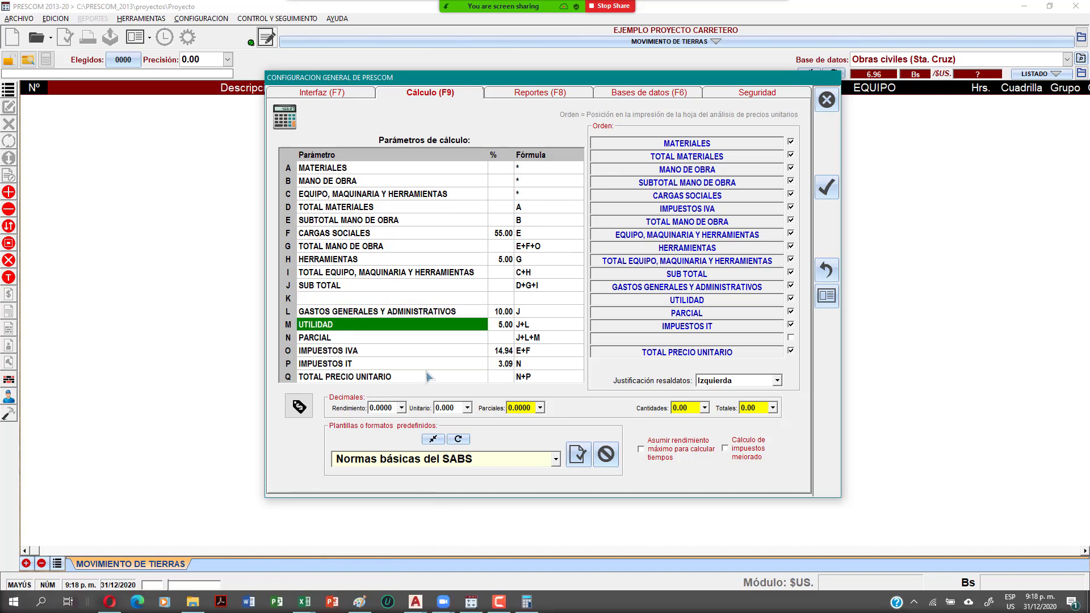
pyautogui.click(424, 369)
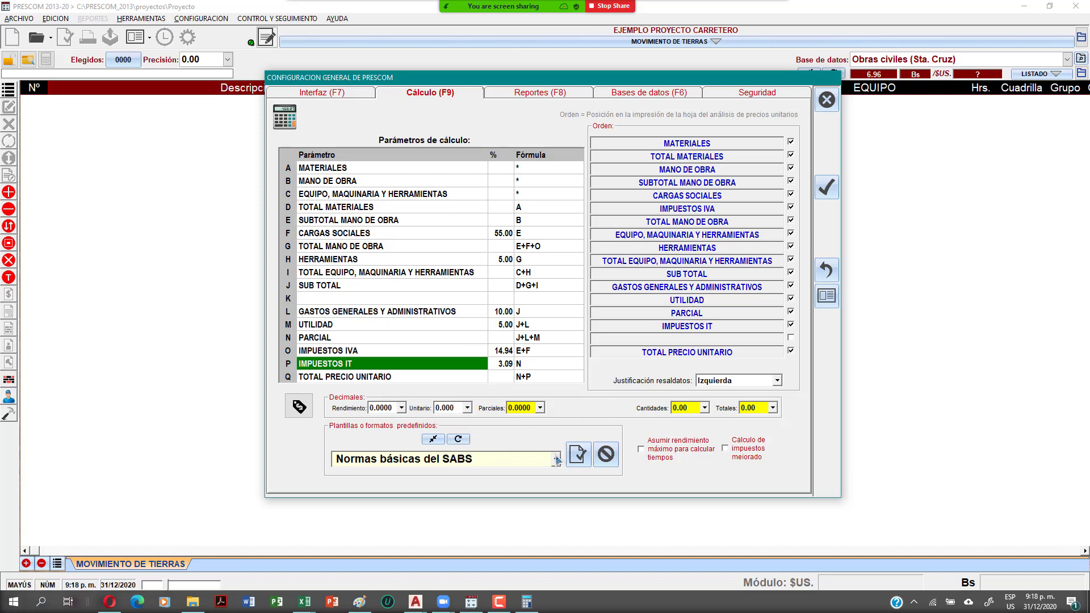
# Save the current calculation parameters as a new predefined template named PORCENTAJES EJEMPLO.
pyautogui.click(526, 458)
pyautogui.moveTo(520, 458); pyautogui.dragTo(313, 466)
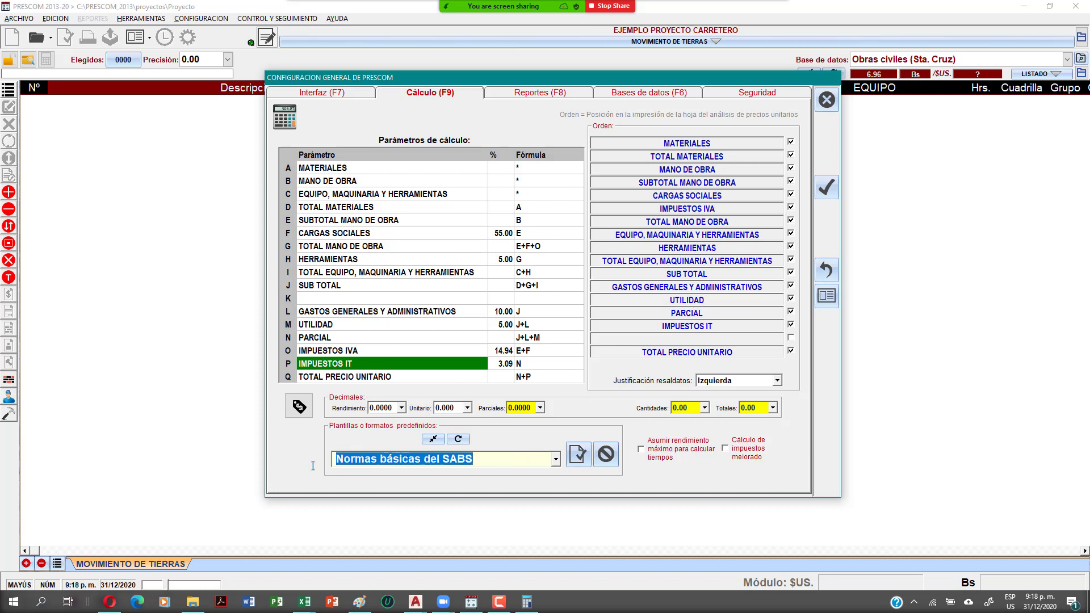
pyautogui.write('PORCEN')
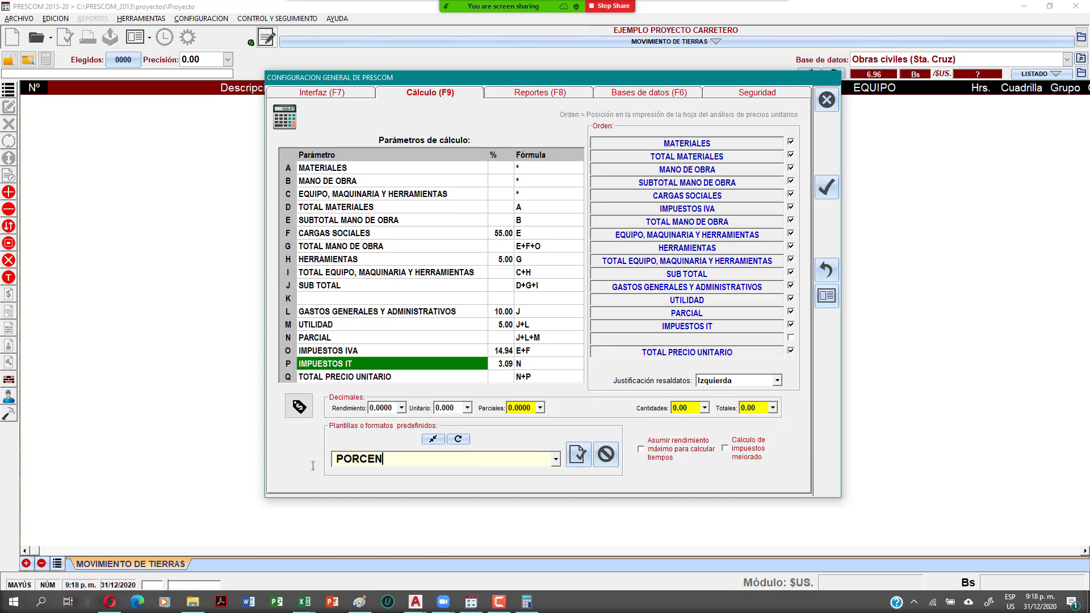
pyautogui.write('TAJES EJEMPLO')
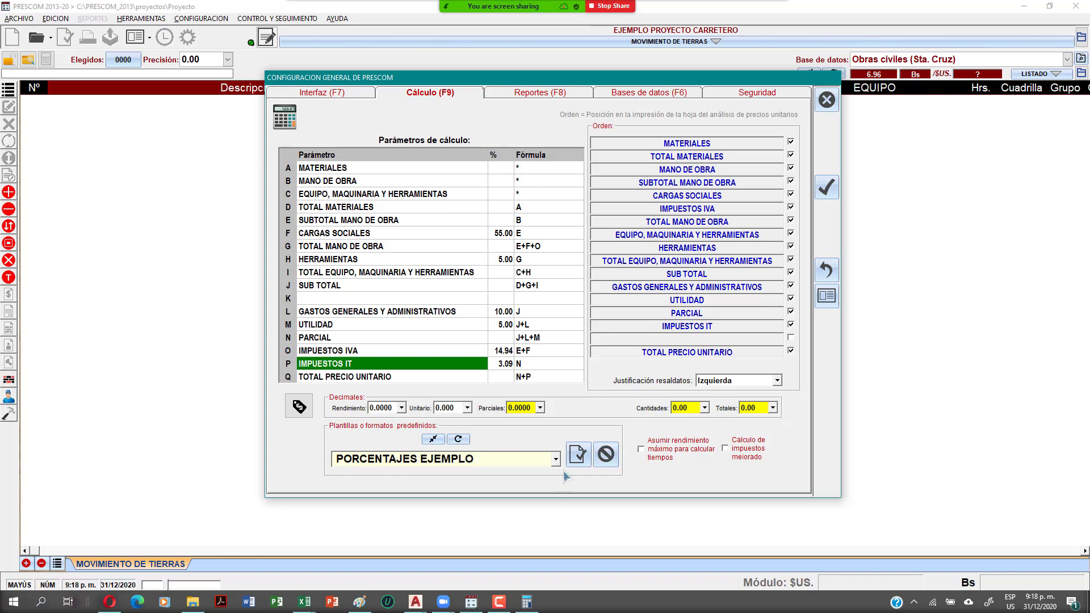
pyautogui.click(578, 454)
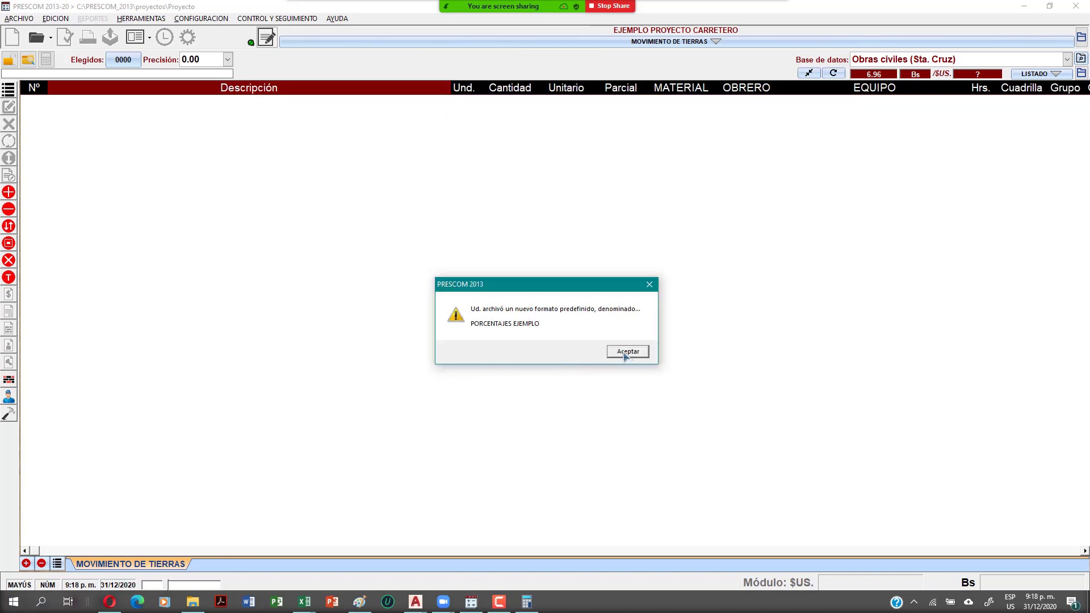
pyautogui.click(627, 352)
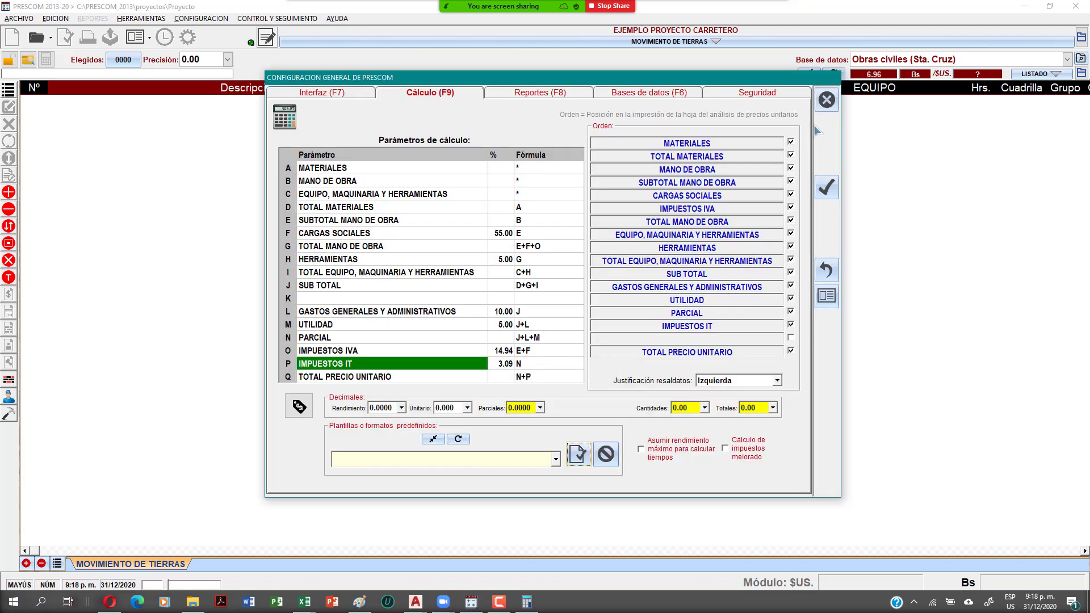
# Load the PORCENTAJES EJEMPLO template and apply the configuration to the project.
pyautogui.click(556, 460)
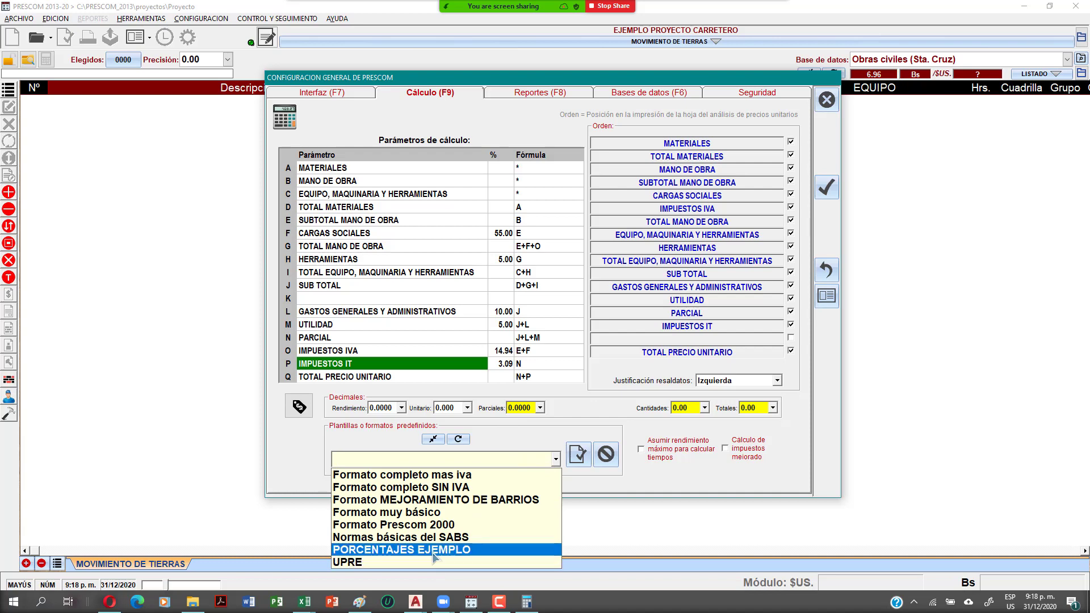
pyautogui.click(438, 549)
pyautogui.click(823, 190)
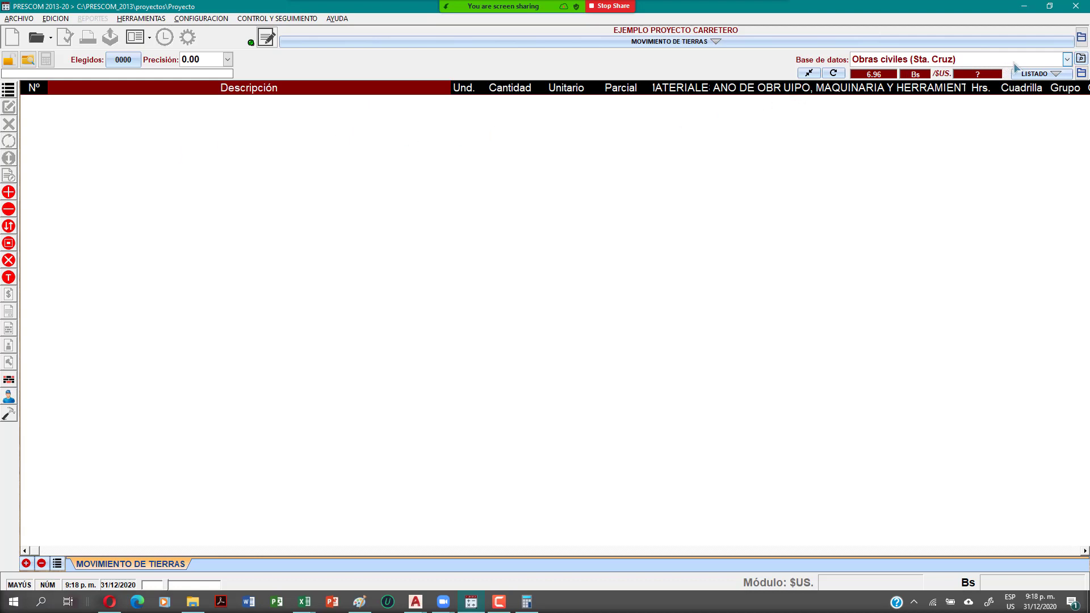
# Switch the project's database to Obras viales and close its item list.
pyautogui.click(1067, 63)
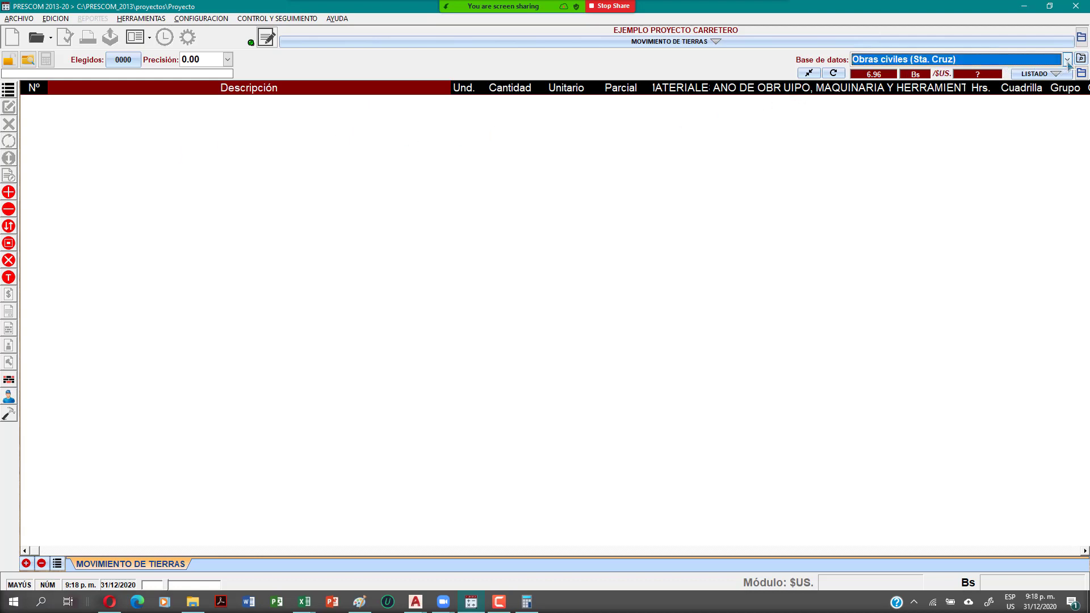
pyautogui.click(1067, 60)
pyautogui.click(1067, 60)
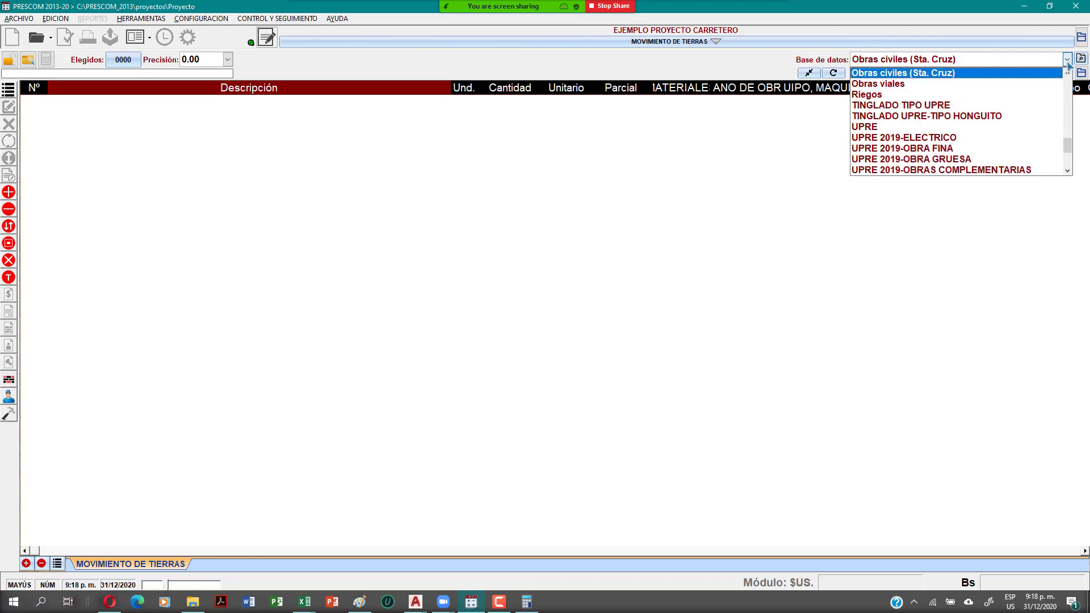
pyautogui.click(1067, 60)
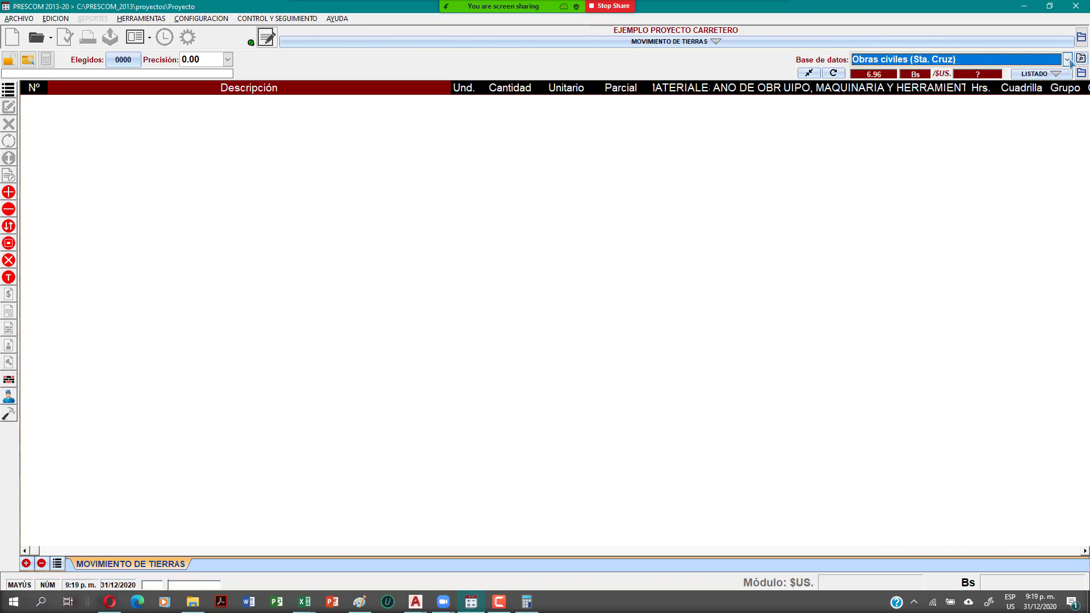
pyautogui.click(1067, 61)
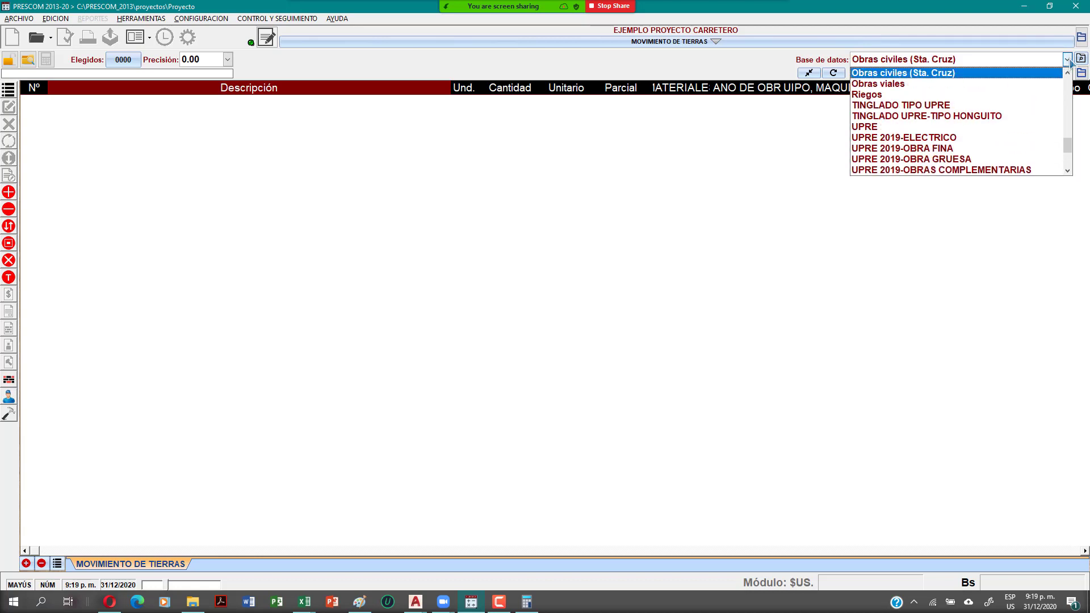
pyautogui.click(977, 87)
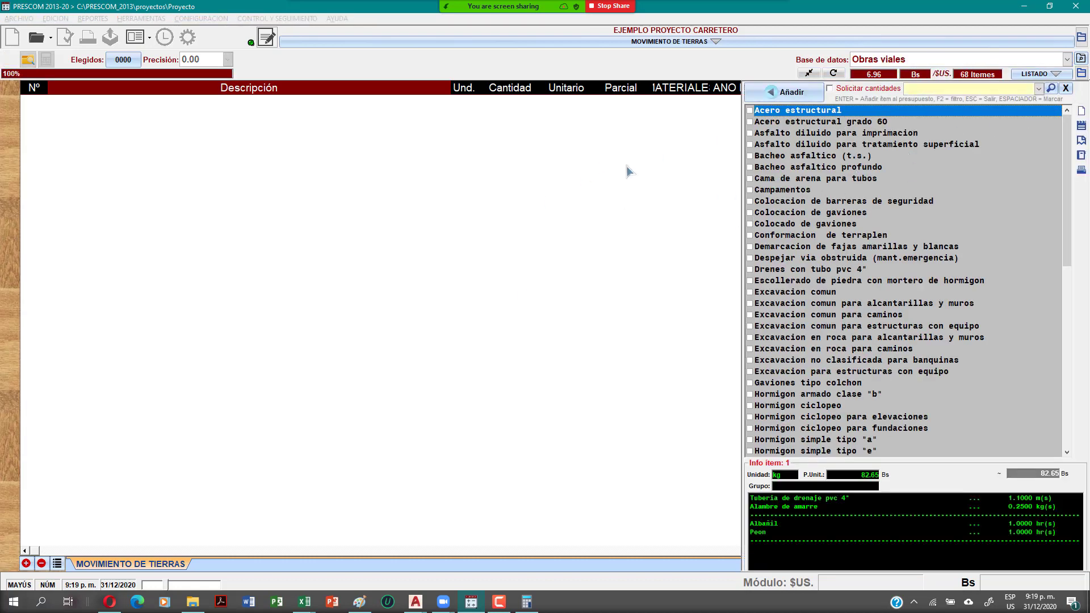
pyautogui.click(1066, 88)
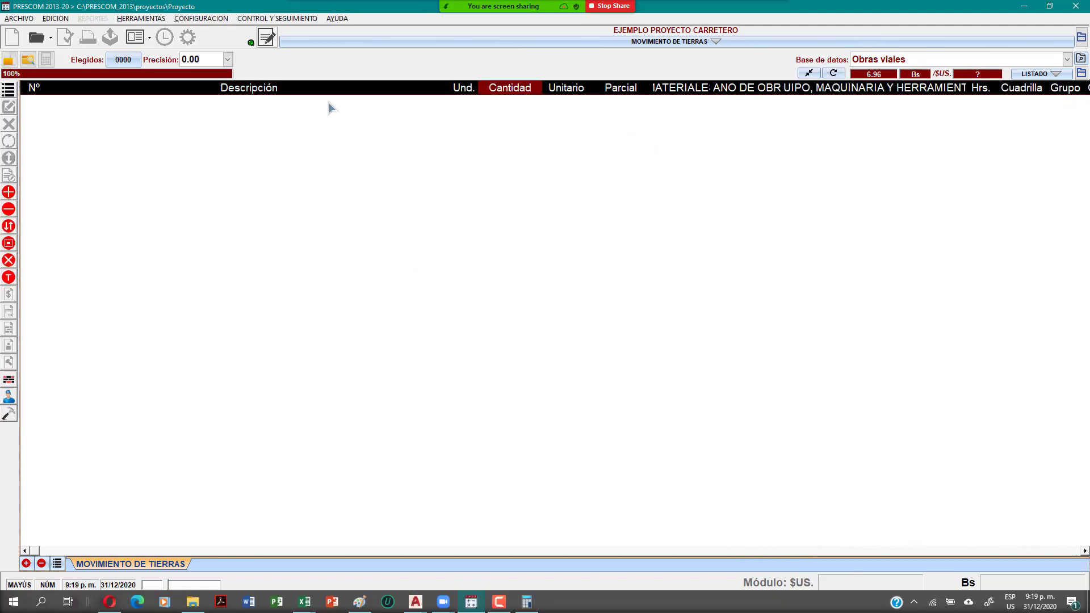
# Make a copy of the registered Obras viales database in the general configuration.
pyautogui.click(193, 20)
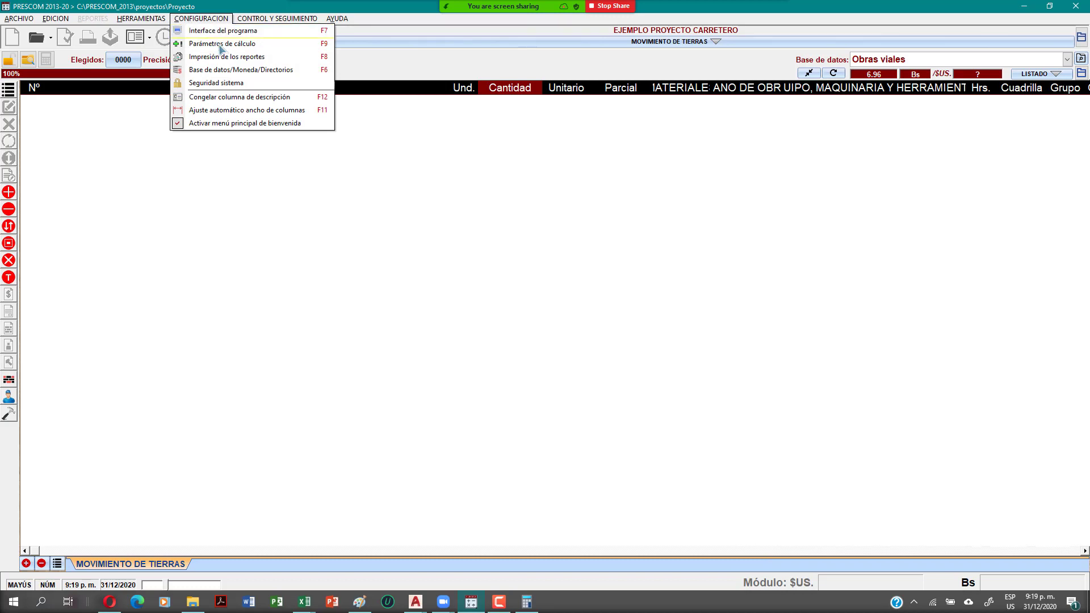
pyautogui.click(255, 70)
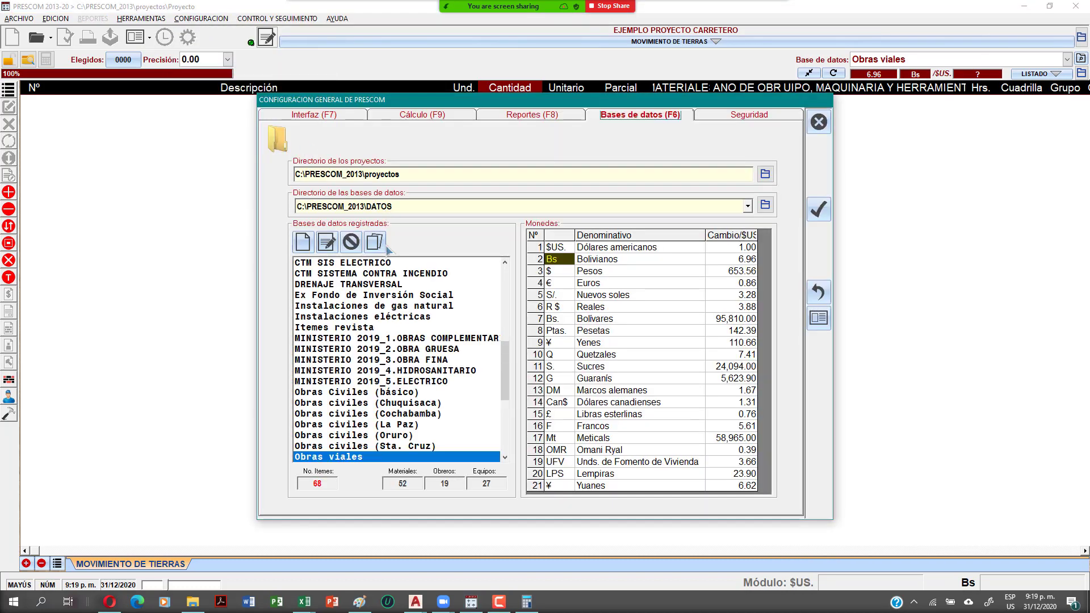
pyautogui.scroll(-3, 354, 398)
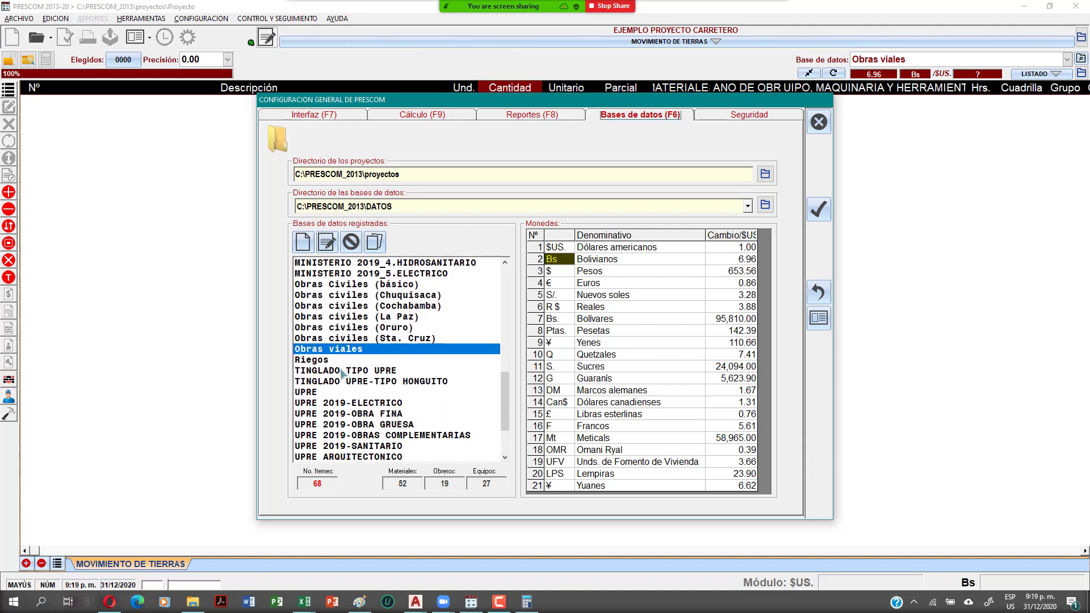
pyautogui.click(343, 370)
pyautogui.click(341, 350)
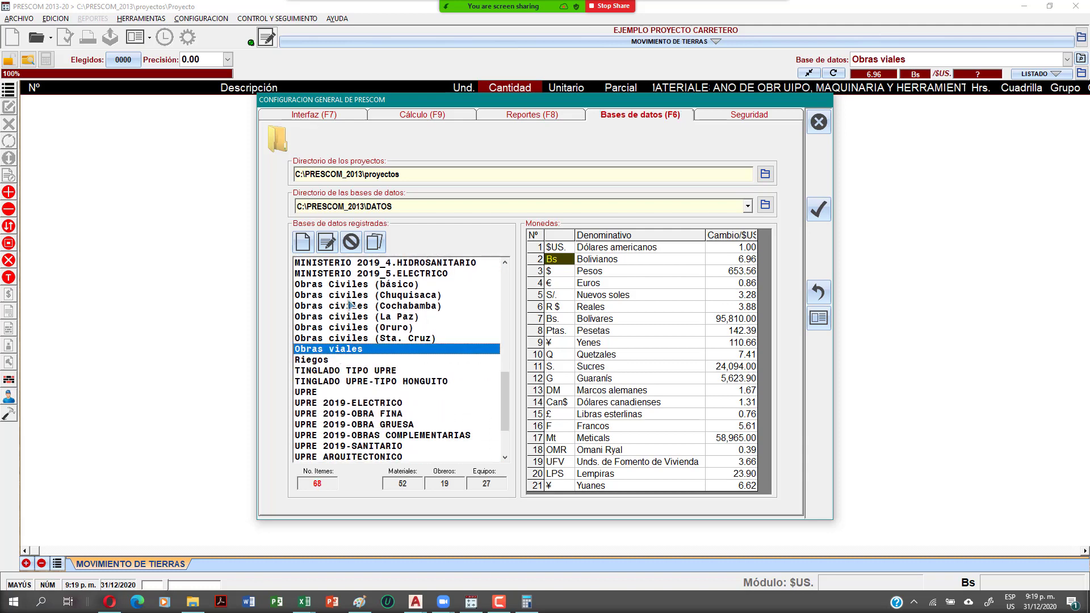
pyautogui.click(383, 248)
pyautogui.click(552, 350)
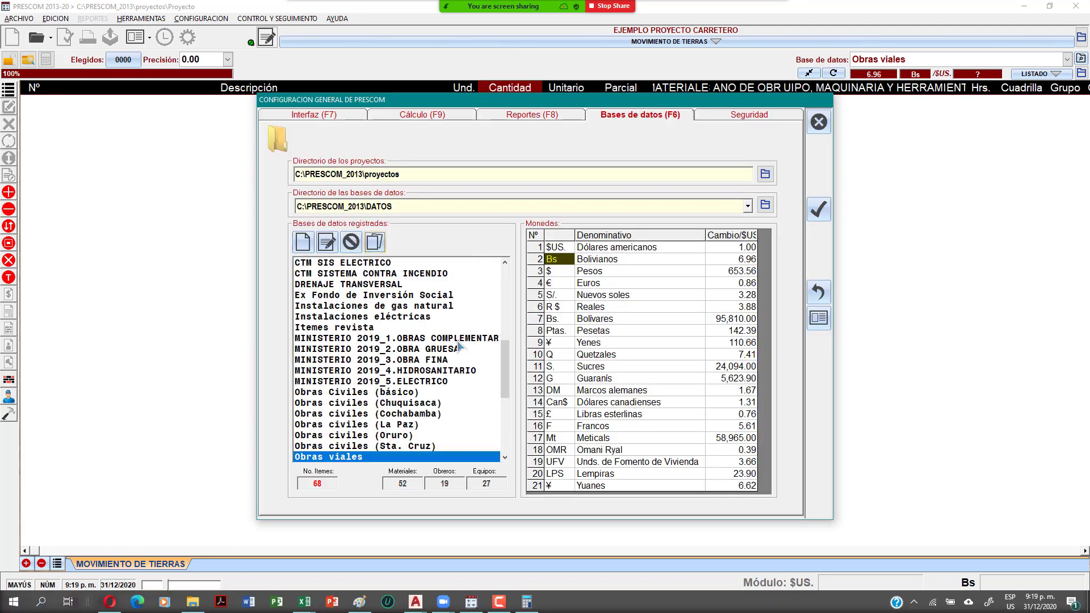
# Rename the Obras viales (copia) database as BASE DE DATOS CARRETERAS and accept the configuration.
pyautogui.scroll(-2, 363, 397)
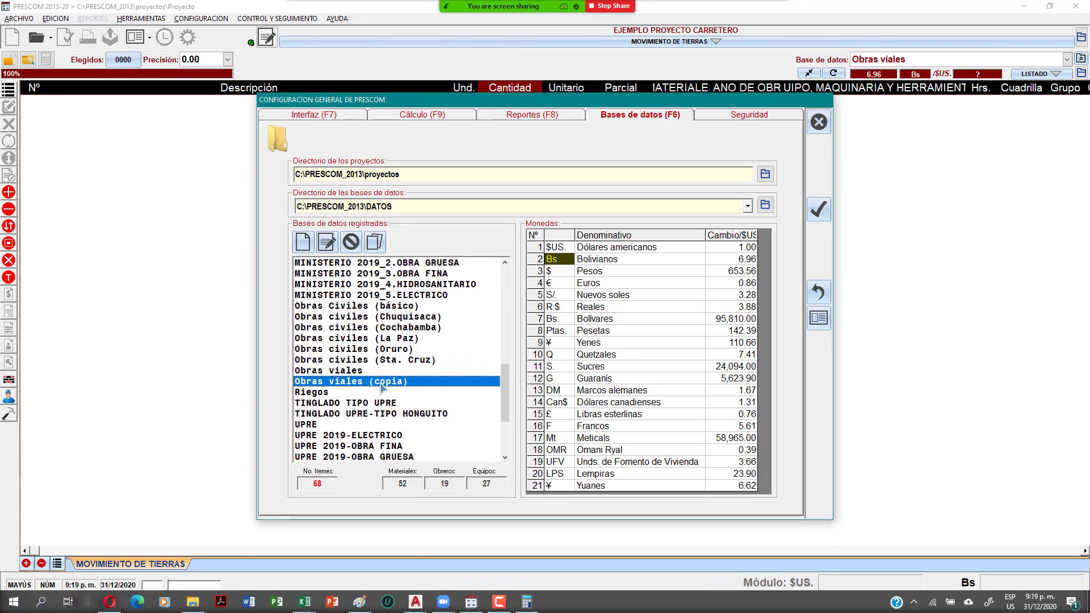
pyautogui.click(387, 383)
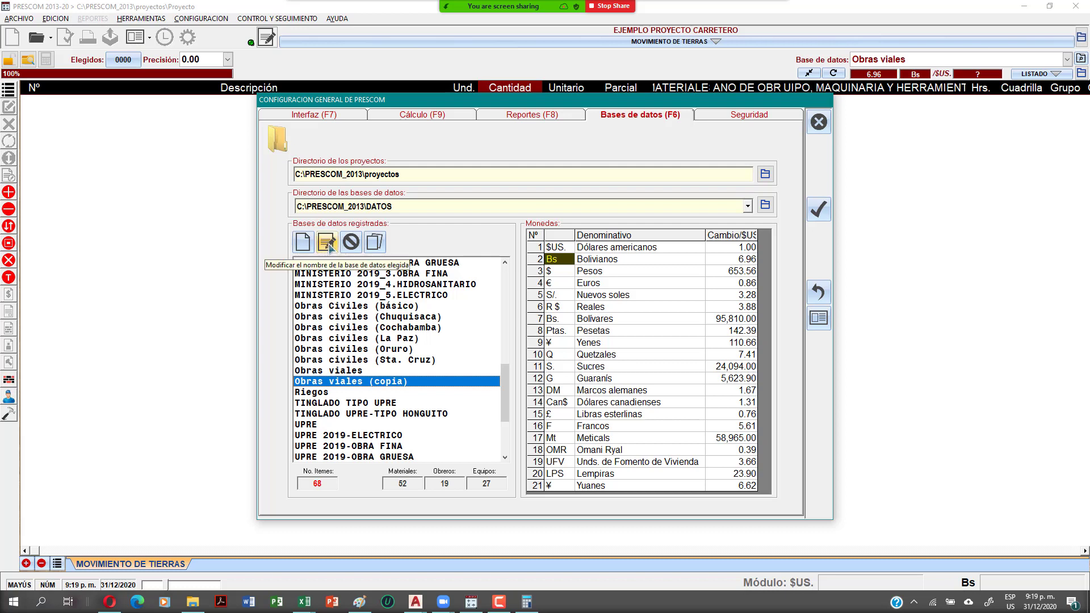
pyautogui.click(328, 242)
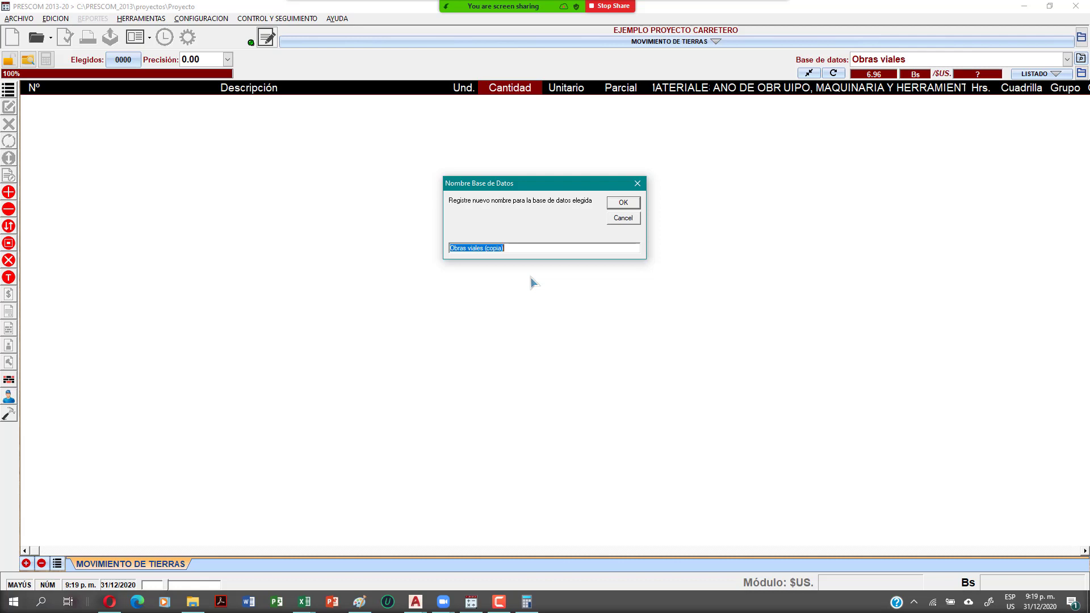
pyautogui.write('P')
pyautogui.write('BAS')
pyautogui.write('E DE DATOS CARRETERAS')
pyautogui.press('Return')
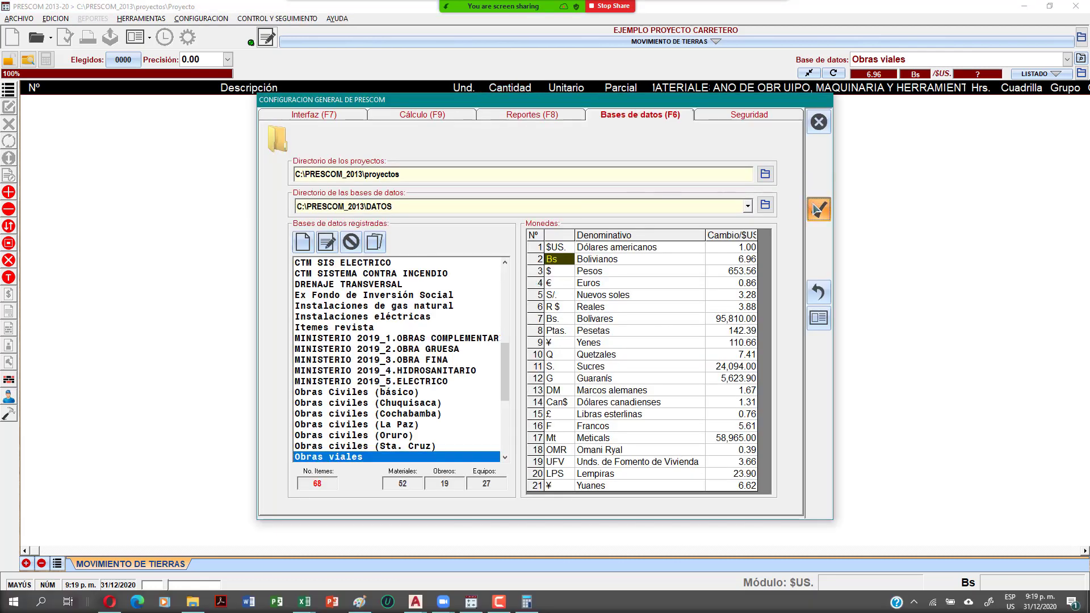
pyautogui.click(818, 209)
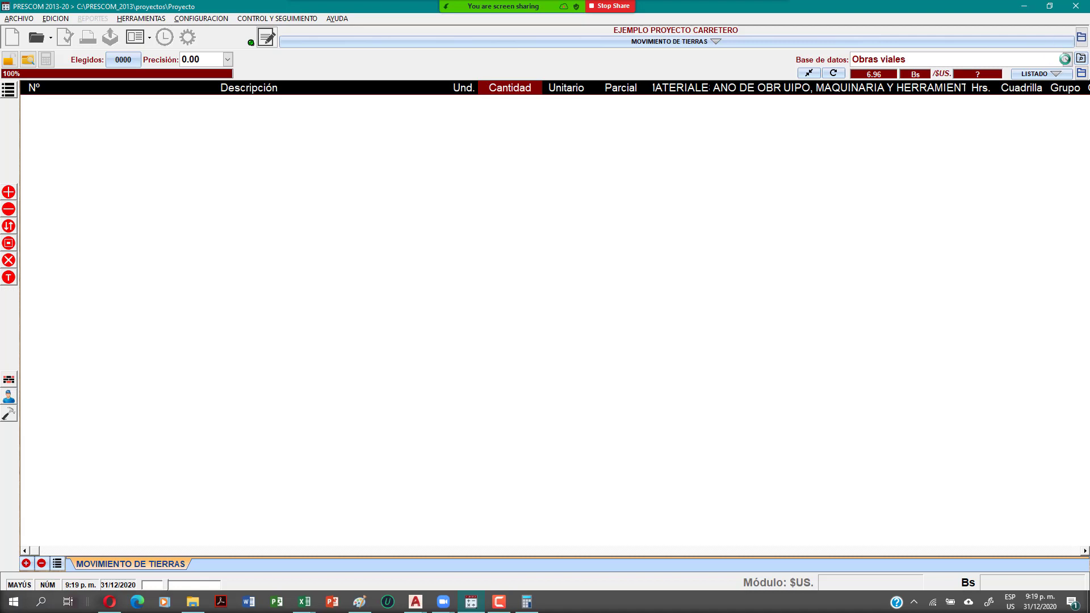
# Switch the project's database to BASE DE DATOS CARRETERAS.
pyautogui.click(1065, 59)
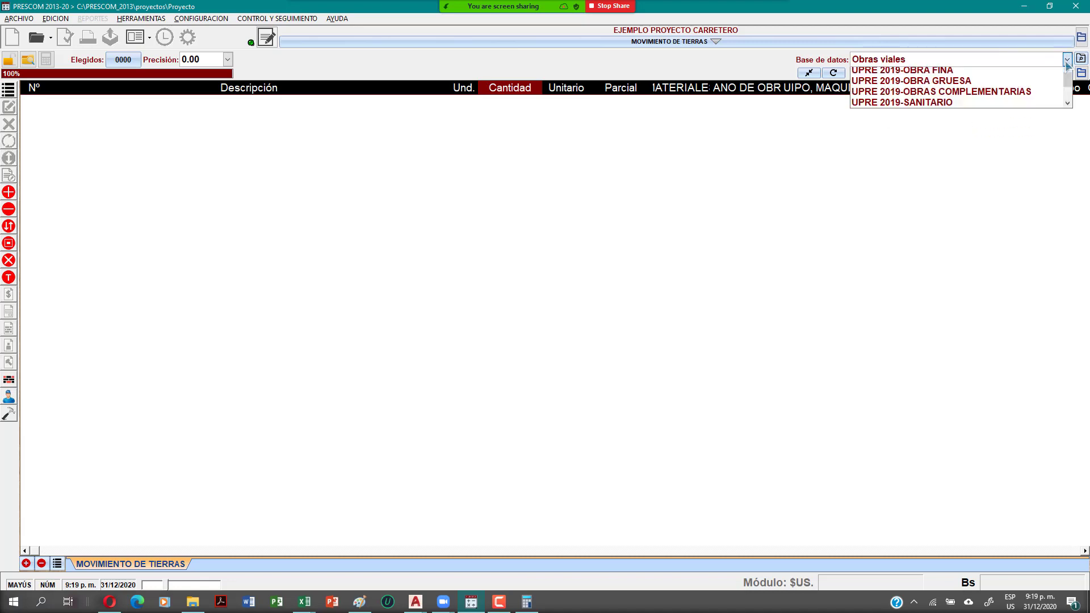
pyautogui.scroll(2, 959, 111)
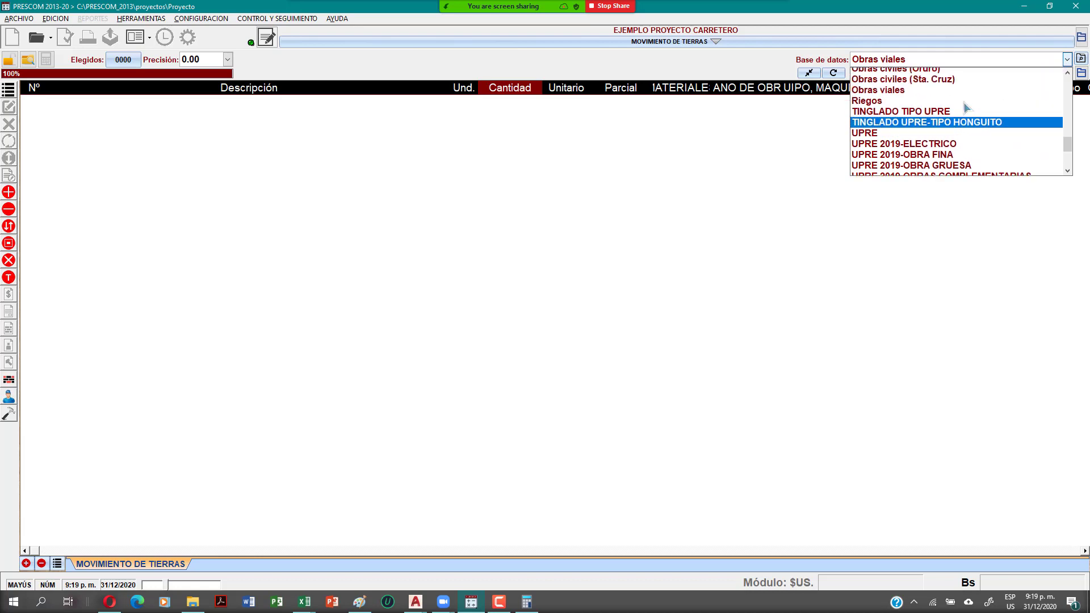
pyautogui.scroll(10, 940, 125)
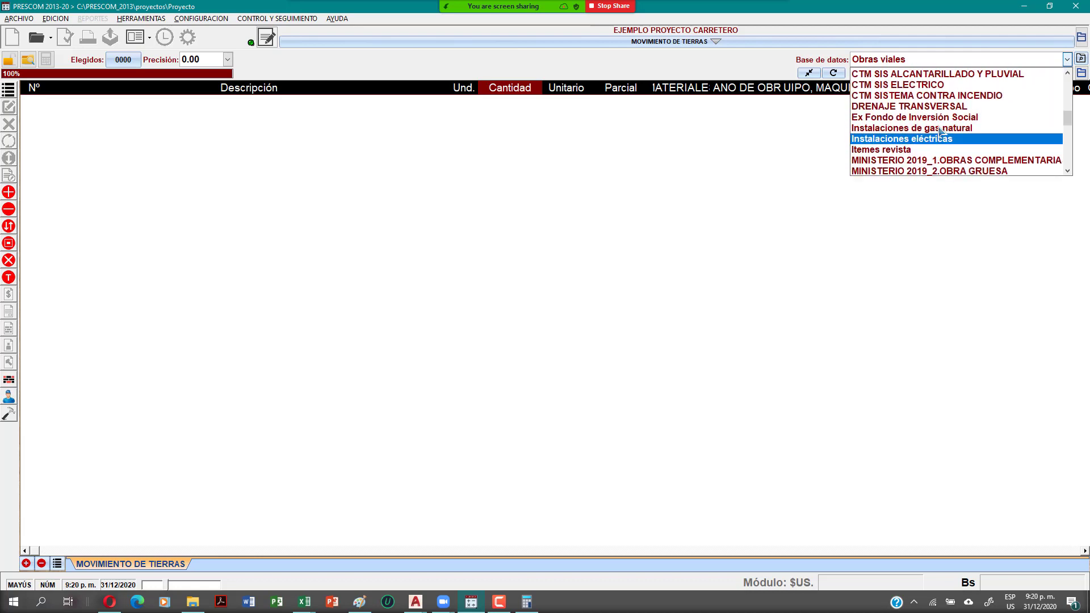
pyautogui.scroll(5, 941, 134)
pyautogui.scroll(-3, 942, 136)
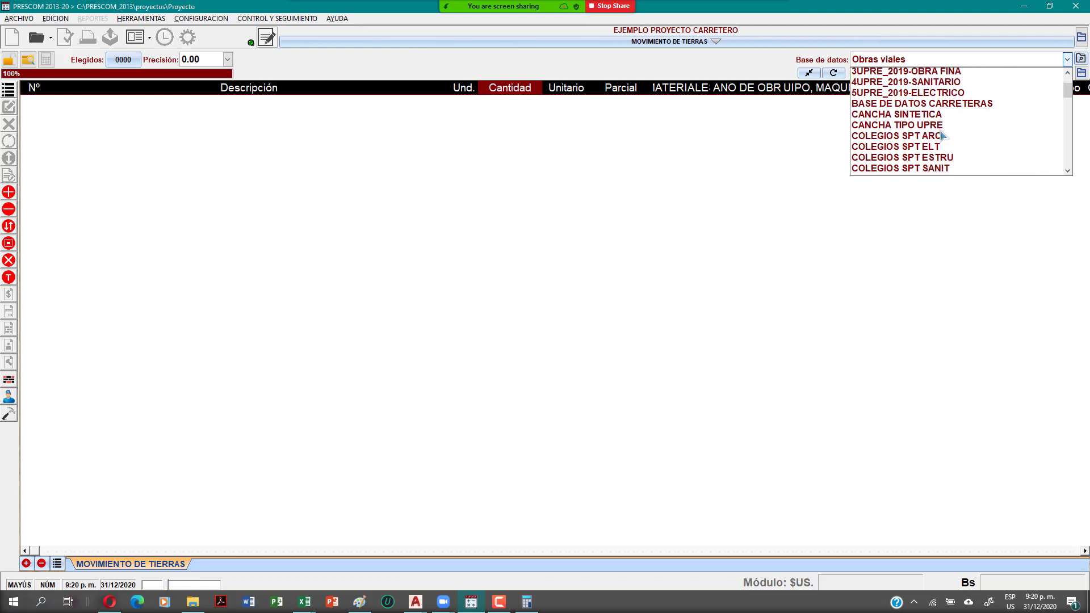
pyautogui.scroll(2, 941, 135)
pyautogui.scroll(1, 941, 135)
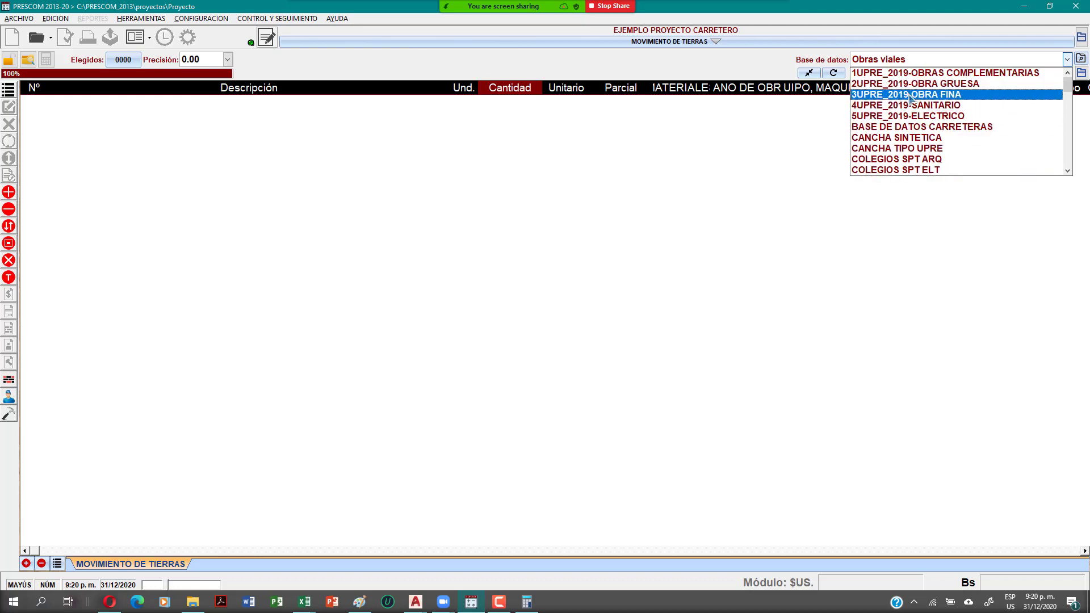
pyautogui.click(886, 128)
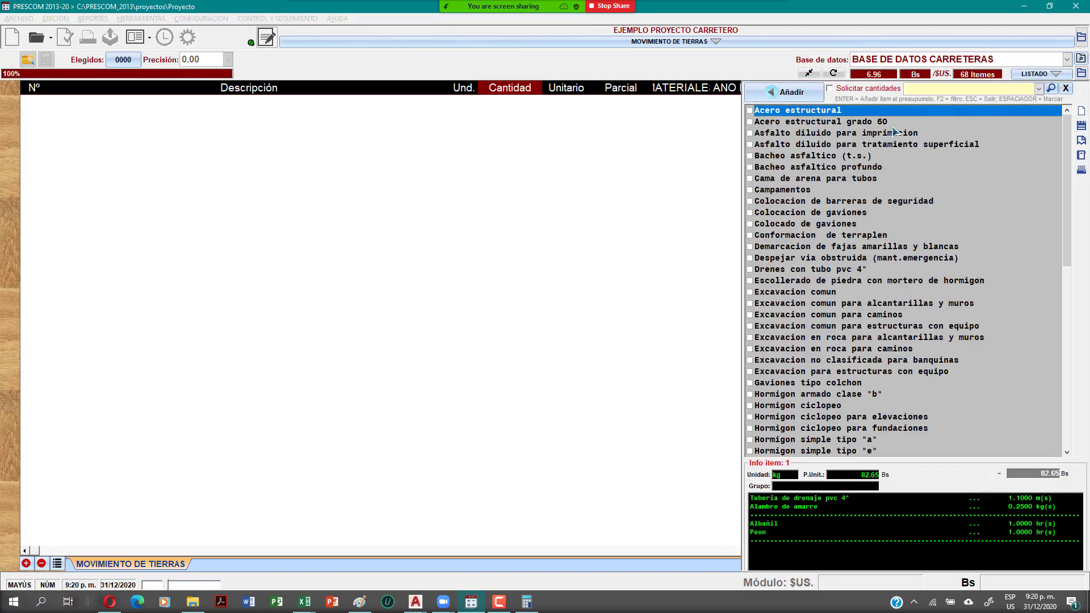
# Add the item Excavacion comun para caminos to the MOVIMIENTO DE TIERRAS module and close the item list.
pyautogui.scroll(-4, 839, 259)
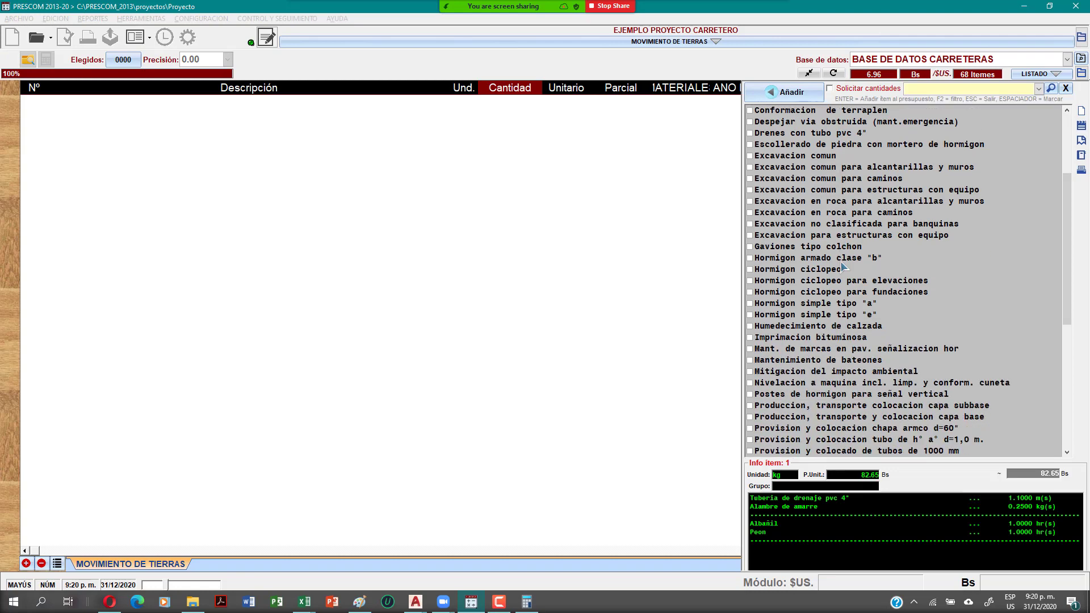
pyautogui.scroll(-8, 842, 267)
pyautogui.scroll(10, 845, 270)
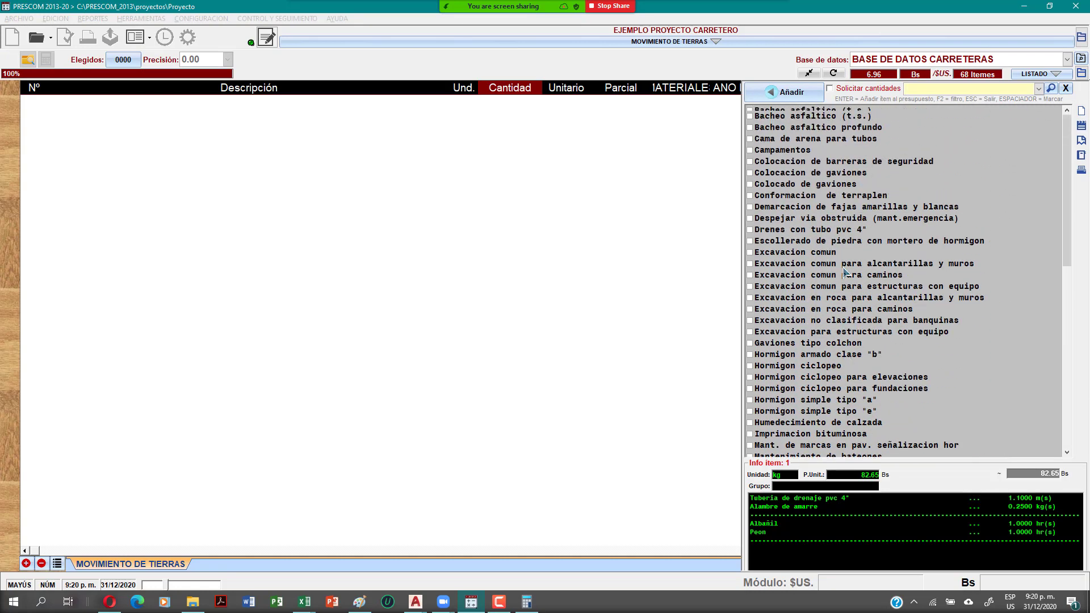
pyautogui.scroll(2, 844, 271)
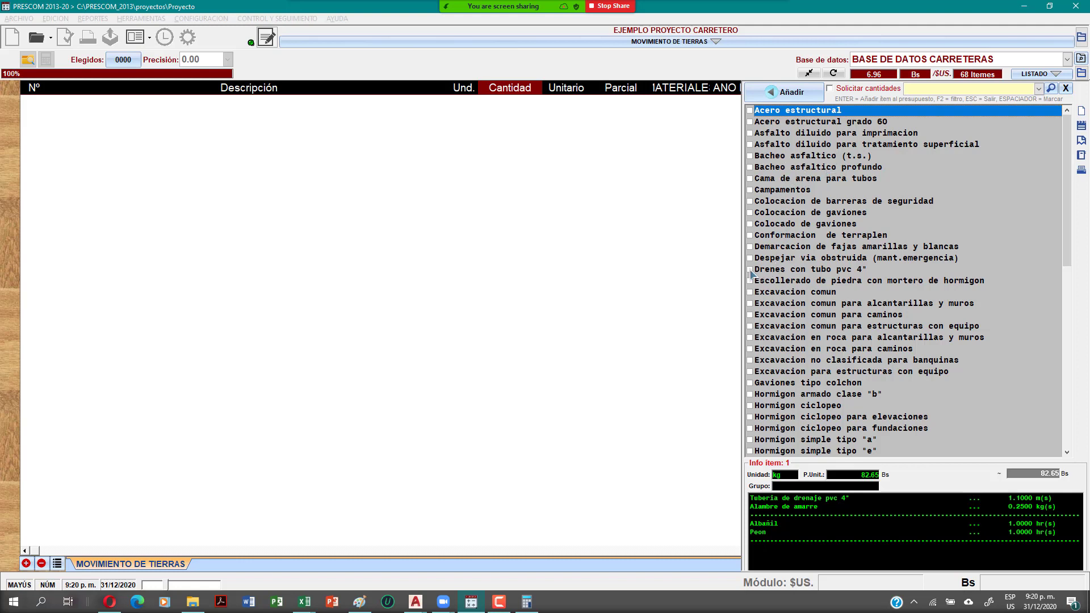
pyautogui.click(781, 293)
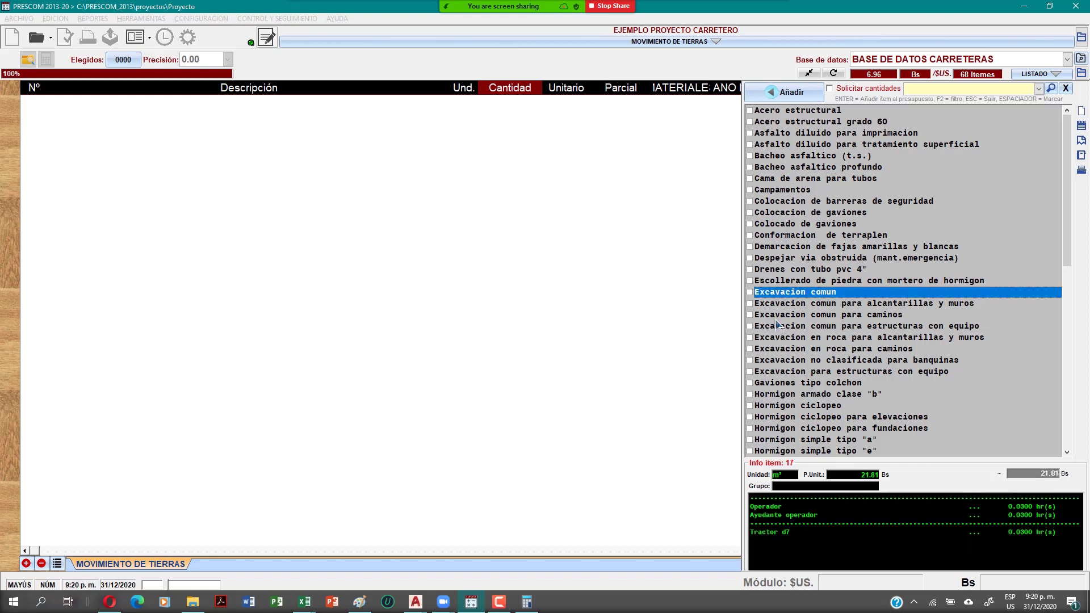
pyautogui.click(771, 316)
pyautogui.click(750, 316)
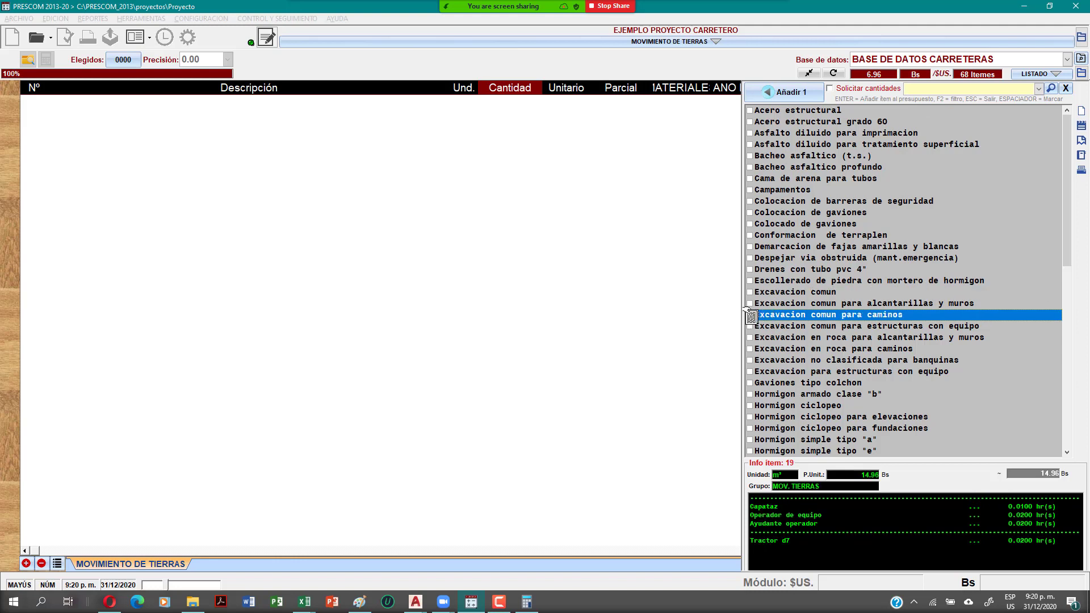
pyautogui.click(792, 92)
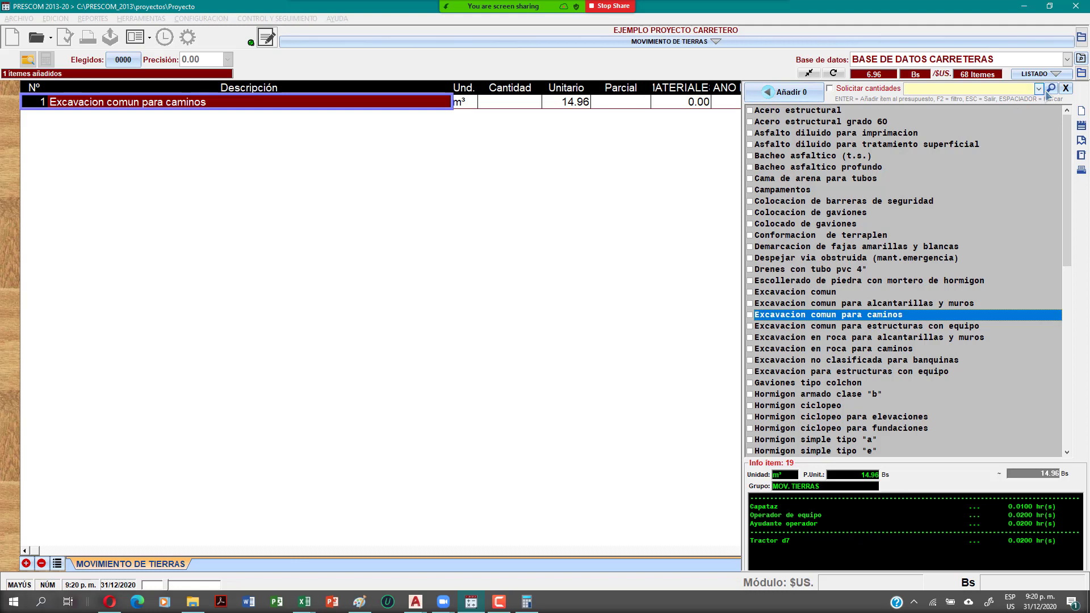
pyautogui.click(1065, 88)
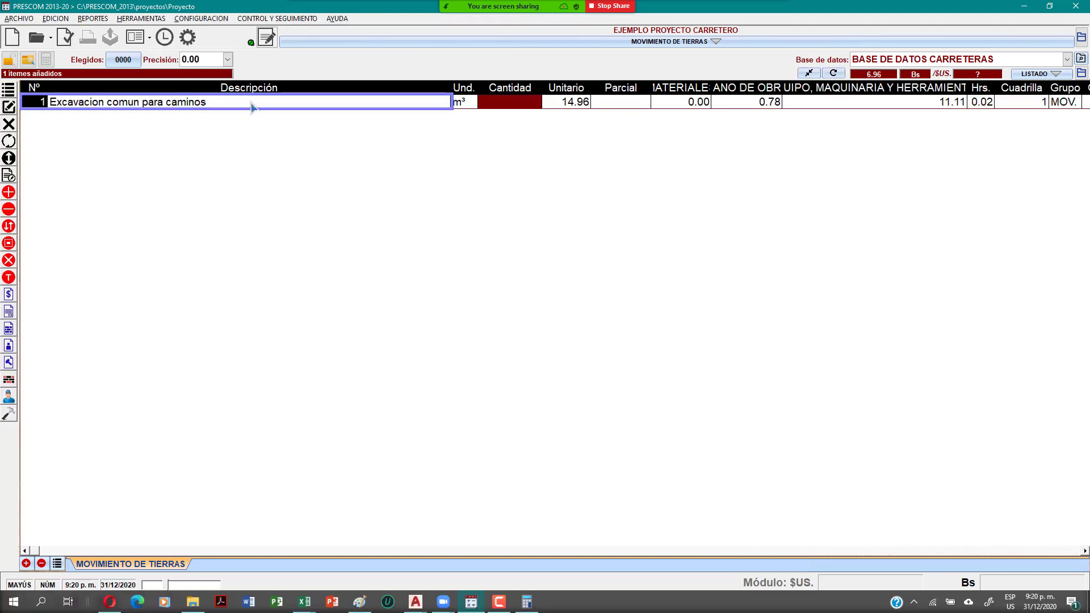
# Rename the added excavation item as 2-EXCAVACION NO CLASIFICADA D<300 M, following the activity title in the Paint capture.
pyautogui.doubleClick(217, 111)
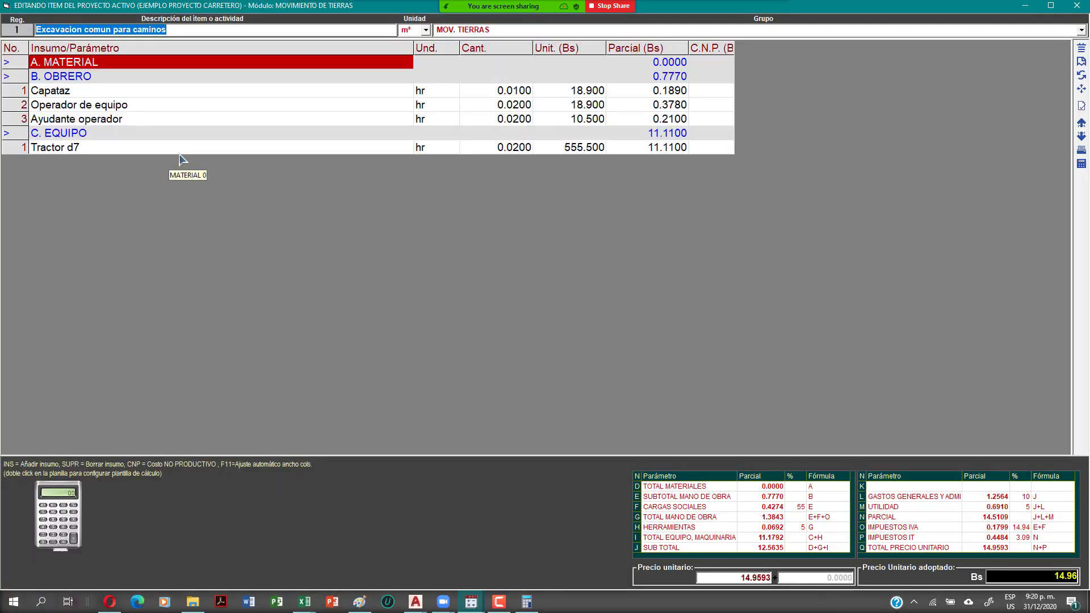
pyautogui.click(360, 602)
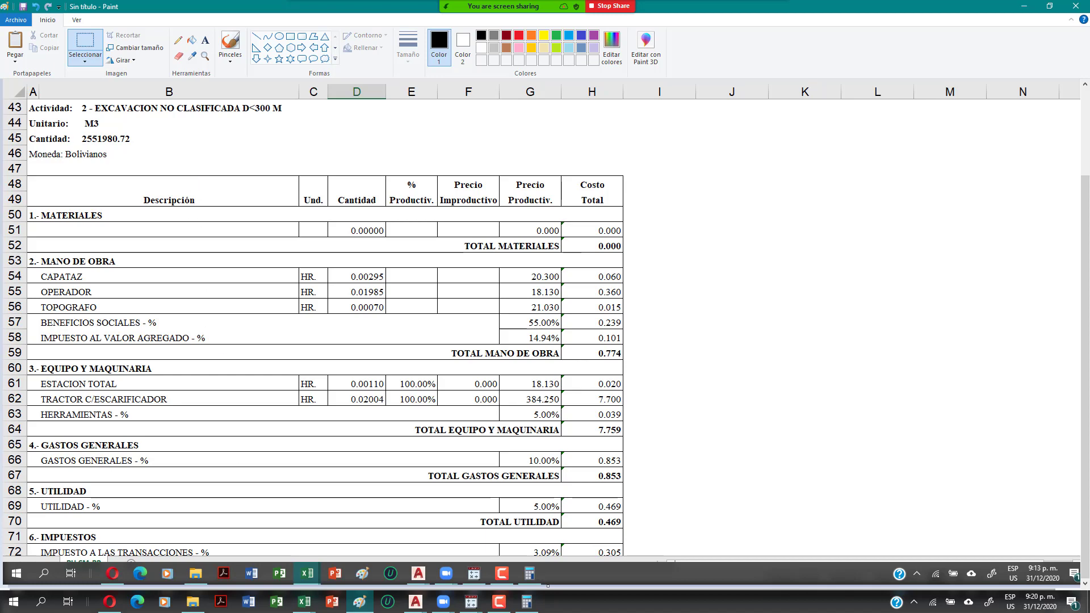
pyautogui.click(360, 602)
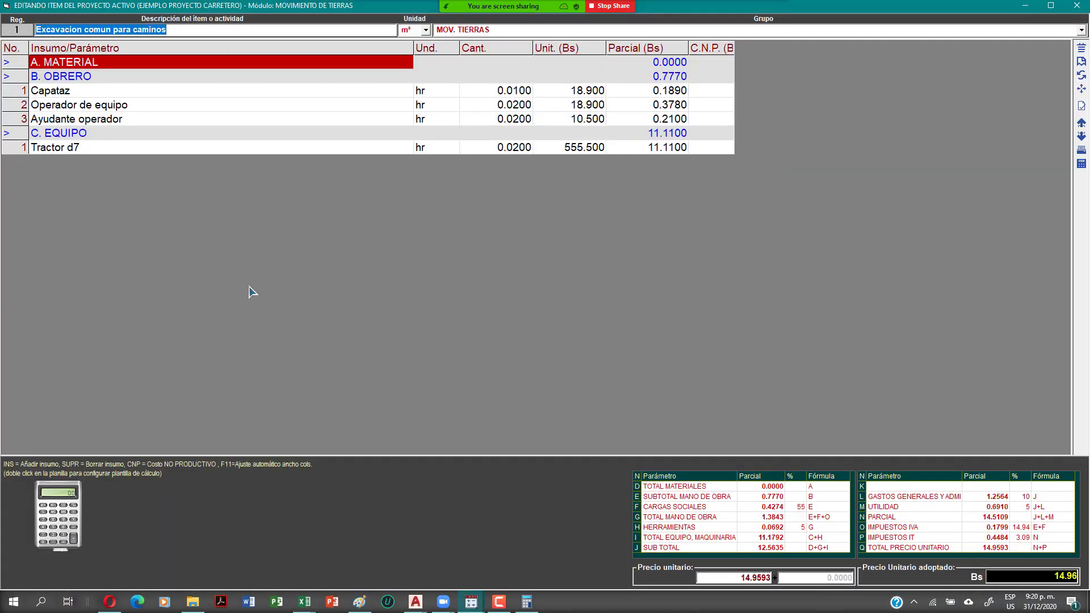
pyautogui.write('2')
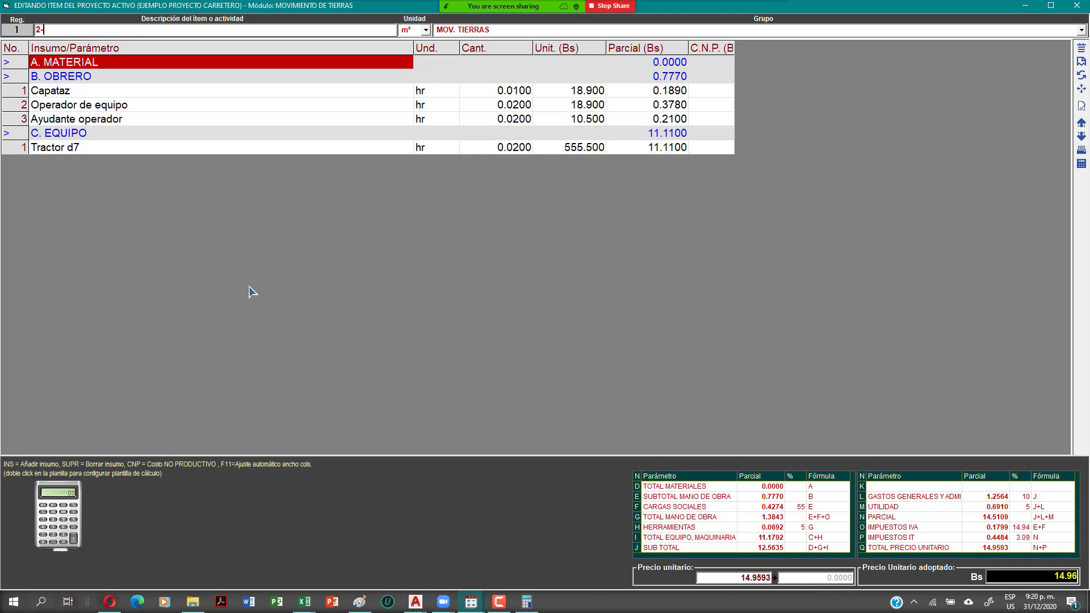
pyautogui.write('-EXC')
pyautogui.write('AVACUO')
pyautogui.write('N NO CLASIFICADA')
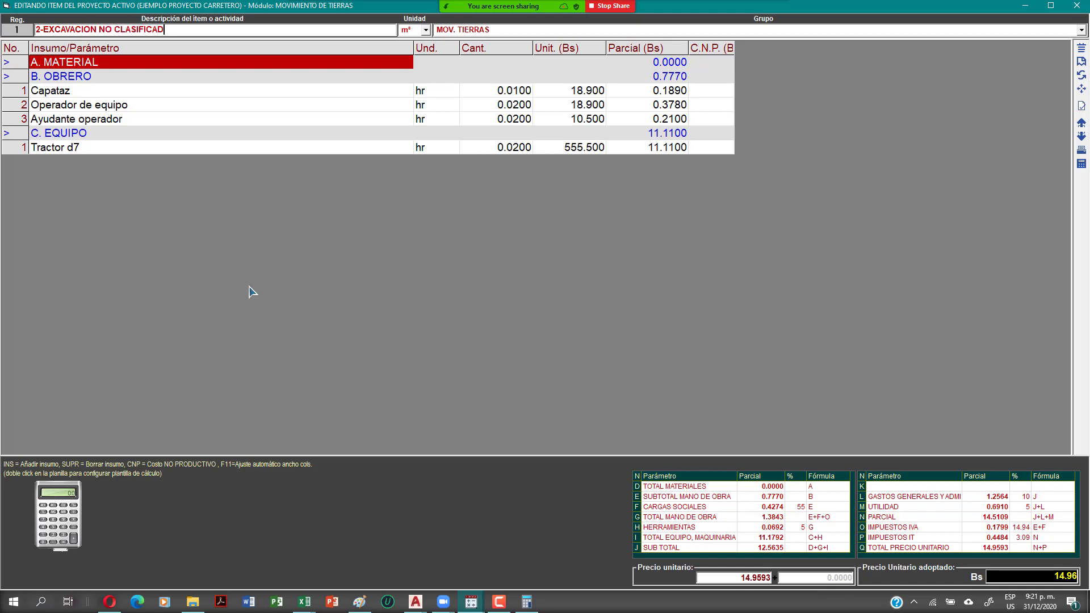
pyautogui.click(351, 607)
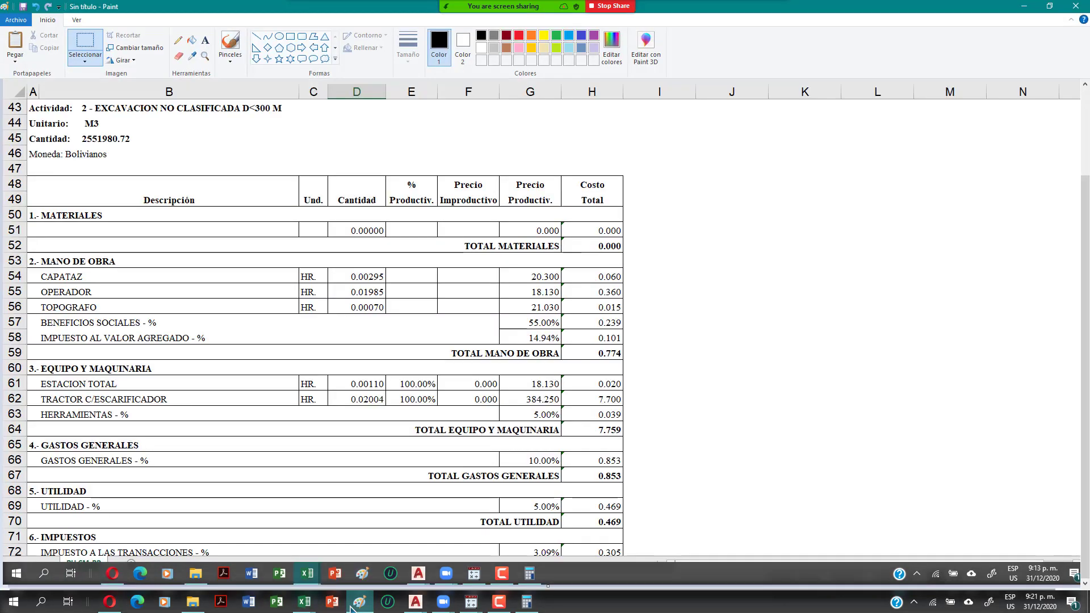
pyautogui.click(351, 606)
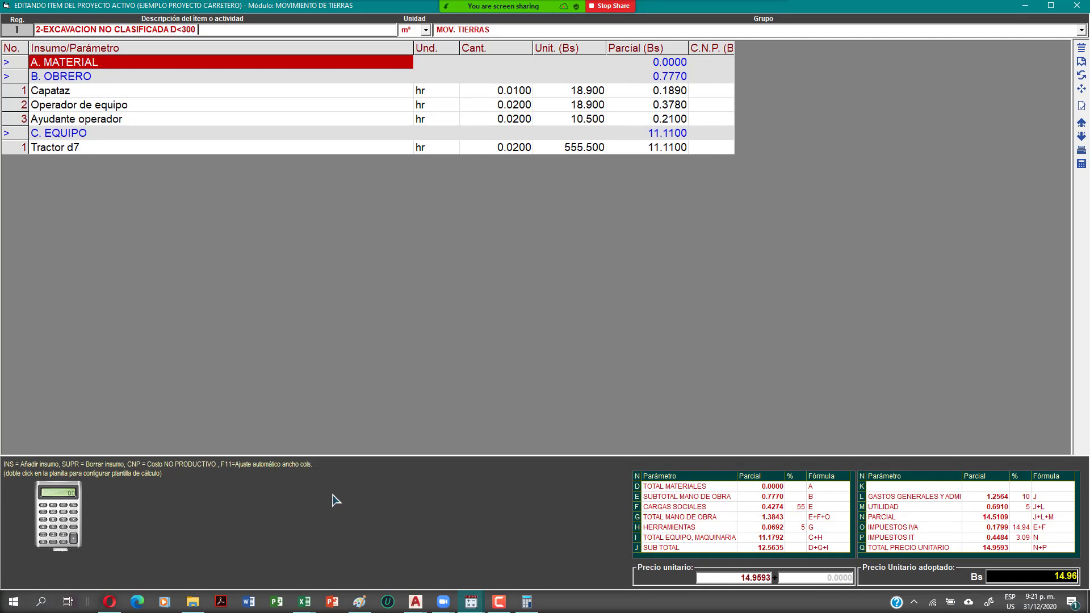
pyautogui.click(359, 603)
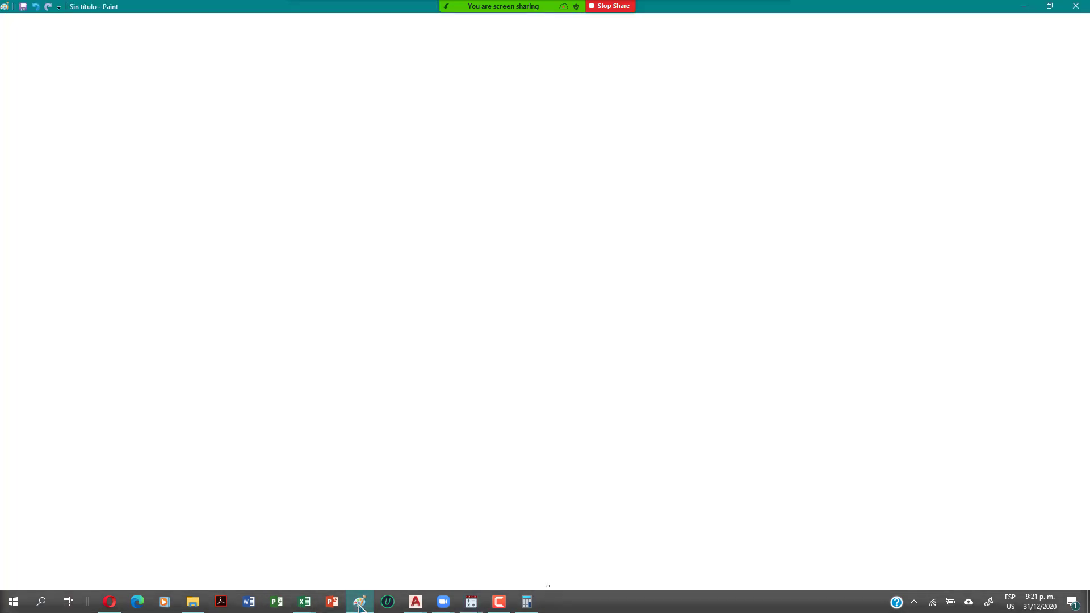
pyautogui.click(360, 605)
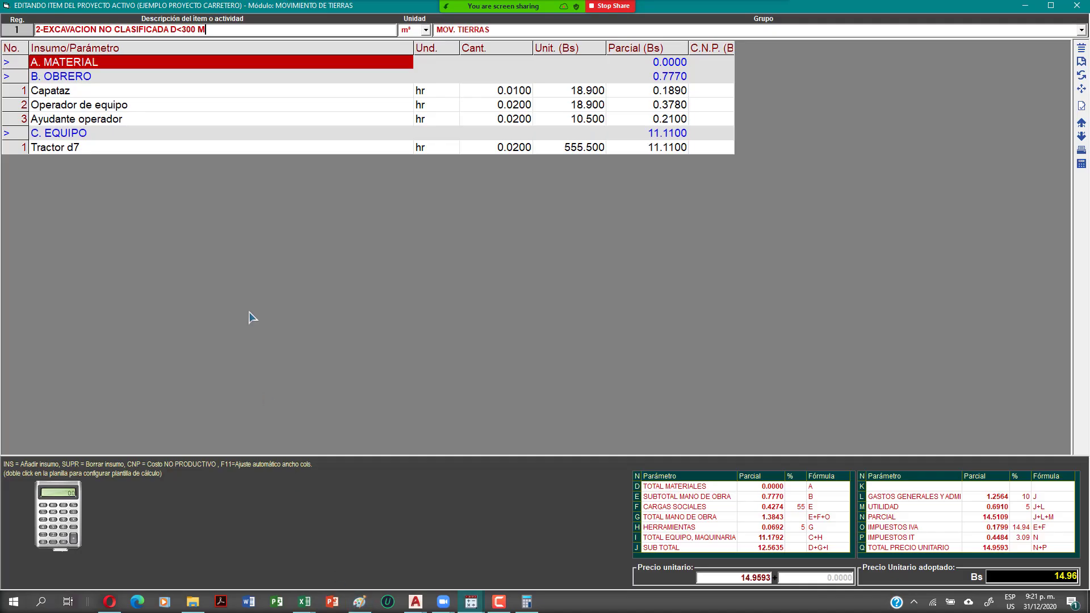
# Keep m³ as the item's unit, return to the budget and reopen the item's unit price analysis.
pyautogui.click(425, 32)
pyautogui.click(406, 41)
pyautogui.click(270, 89)
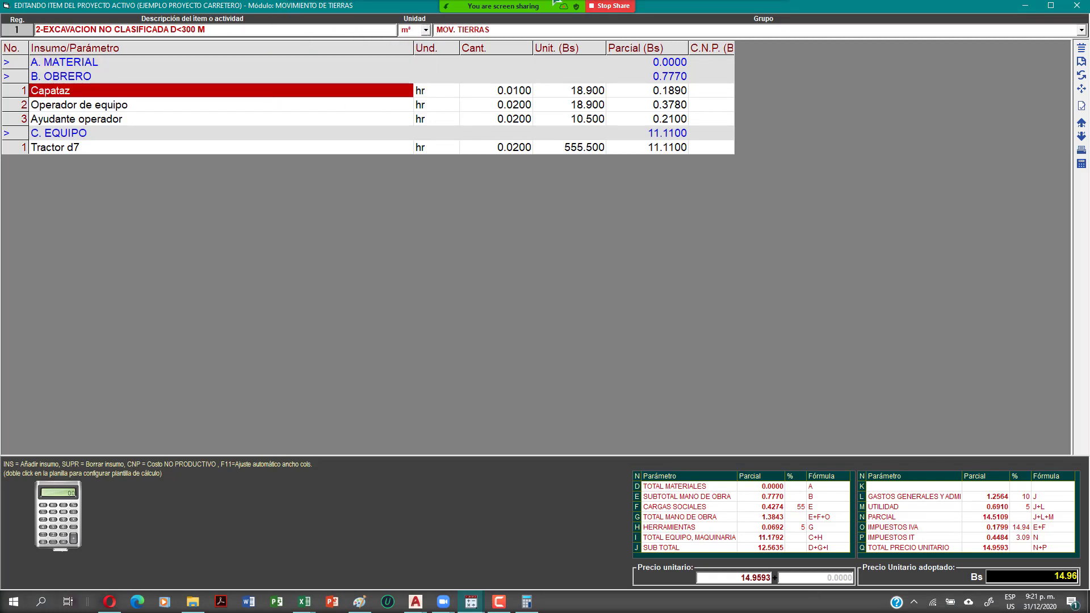
pyautogui.click(1081, 105)
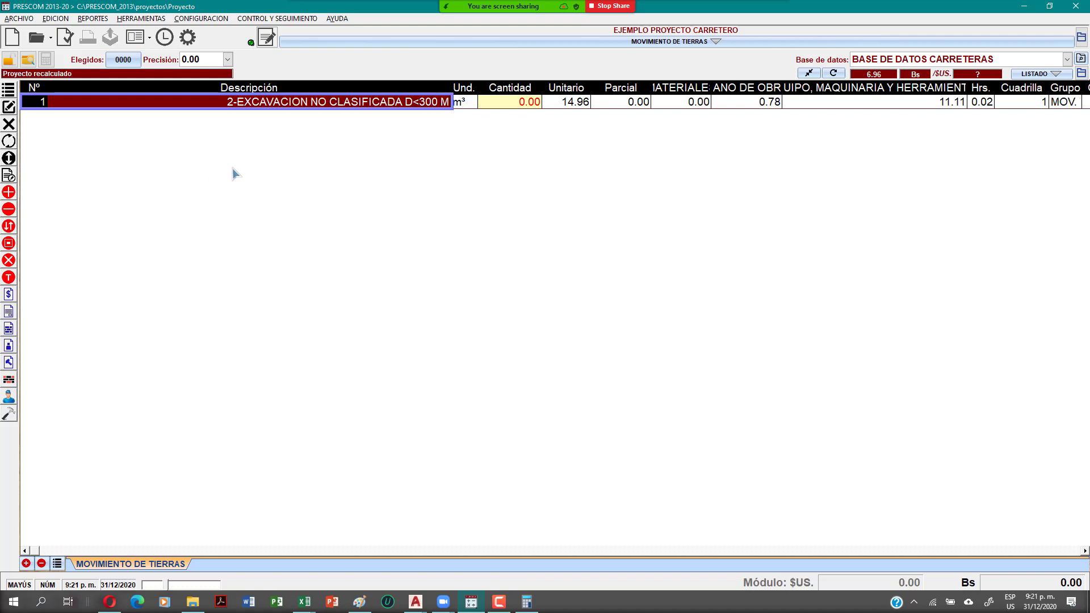
pyautogui.press('Return')
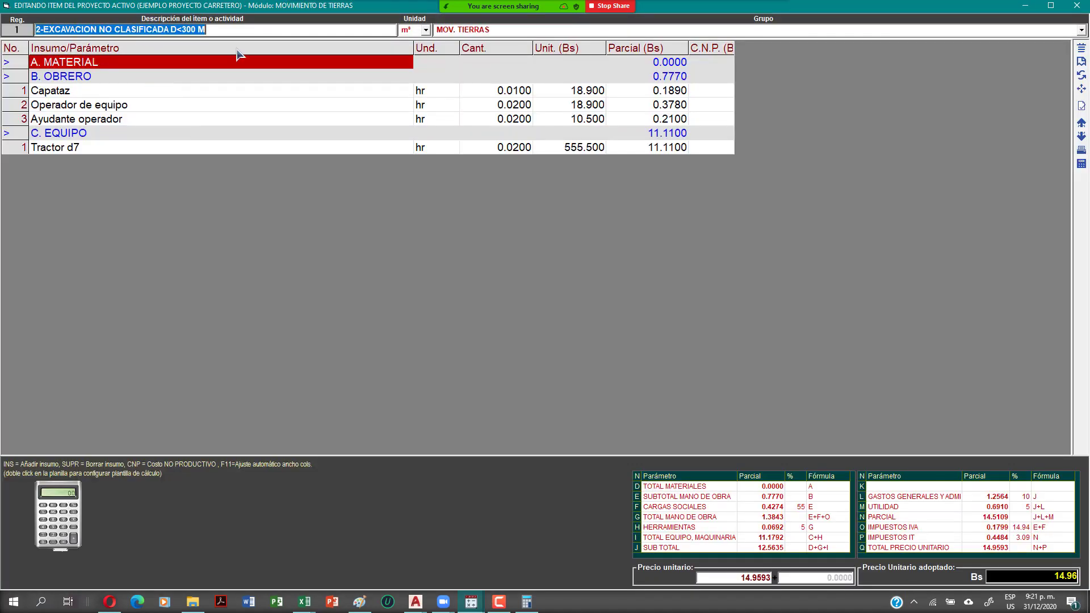
# Compare the item's material, labour and equipment sections with the activity 2 breakdown in the Paint capture.
pyautogui.click(210, 82)
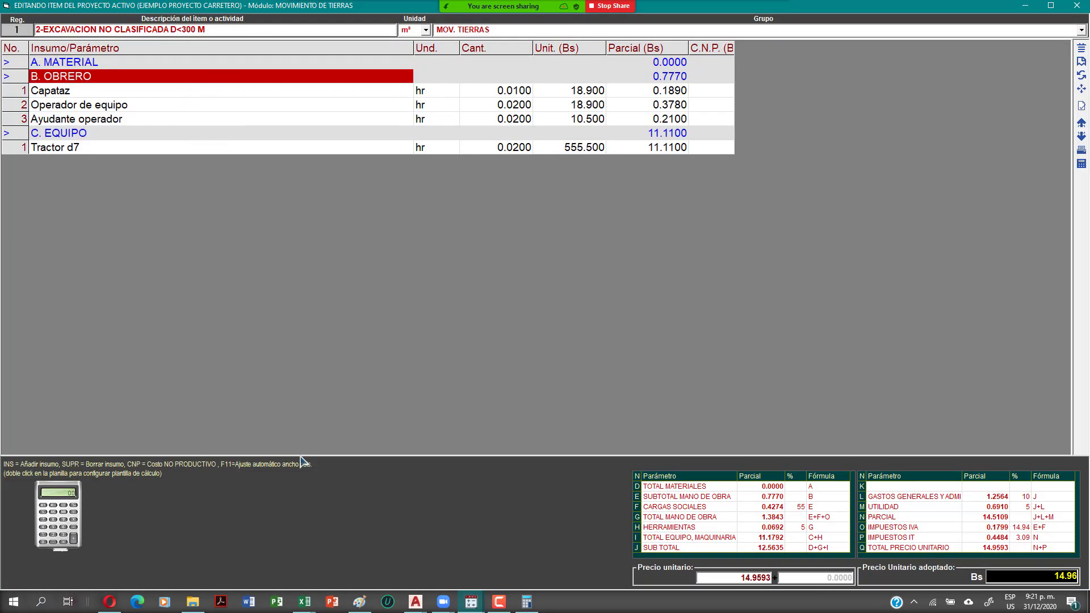
pyautogui.click(146, 68)
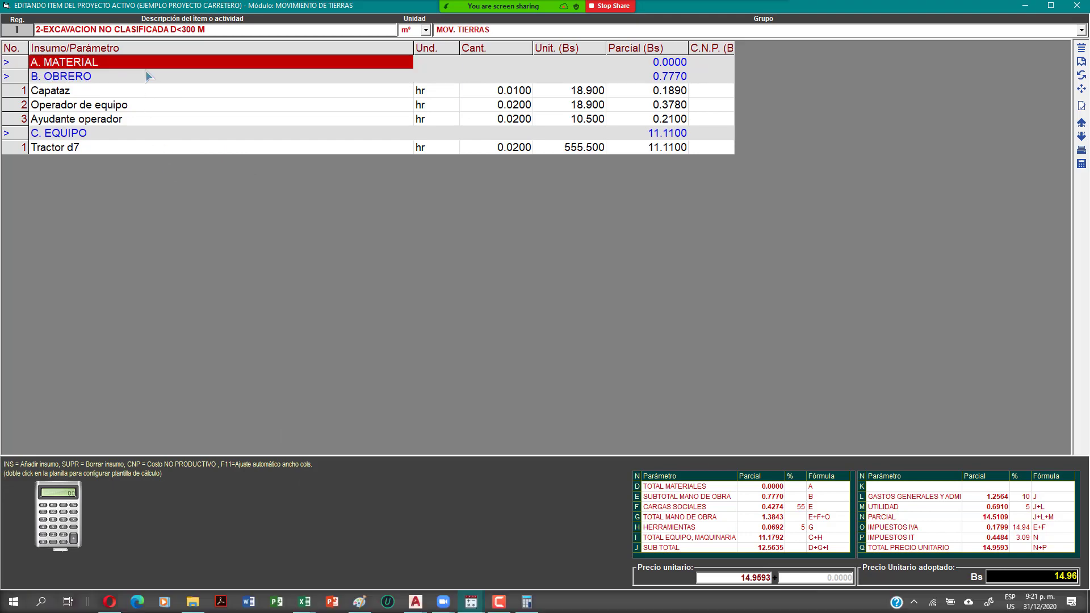
pyautogui.click(358, 604)
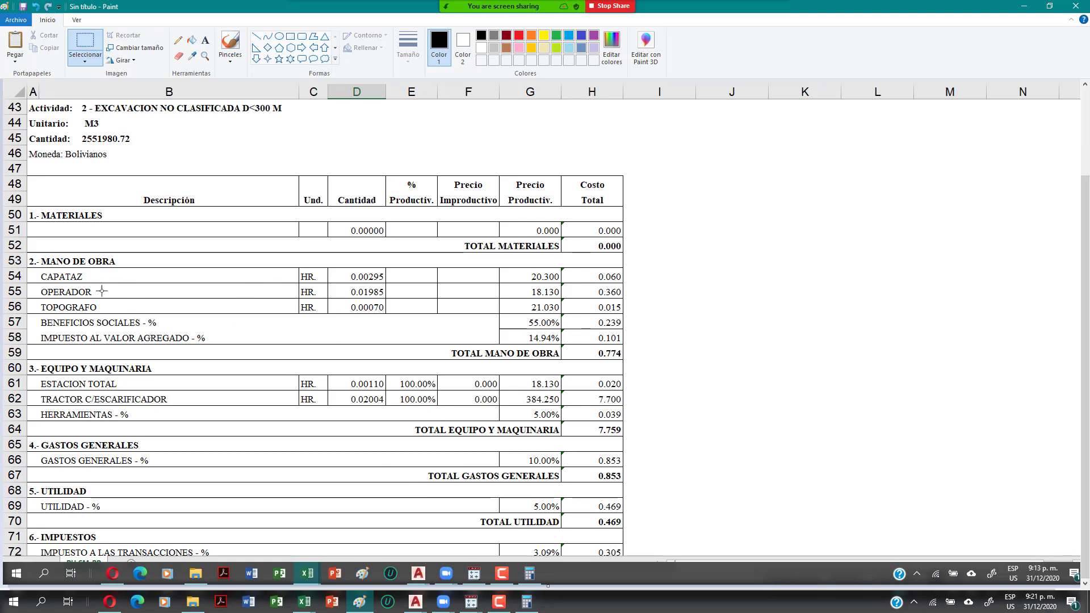
pyautogui.click(388, 603)
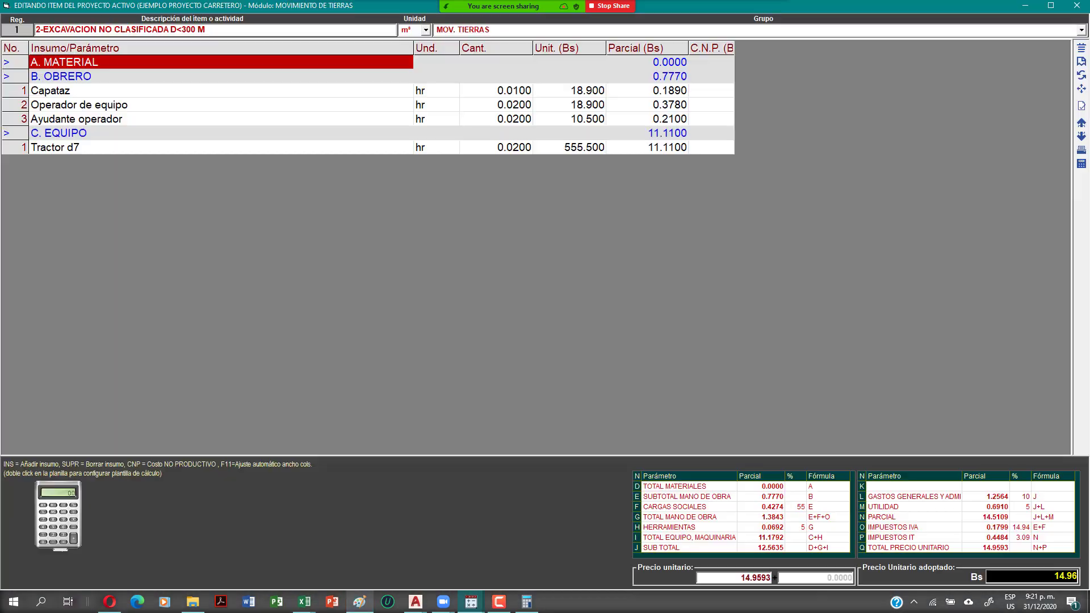
pyautogui.click(360, 602)
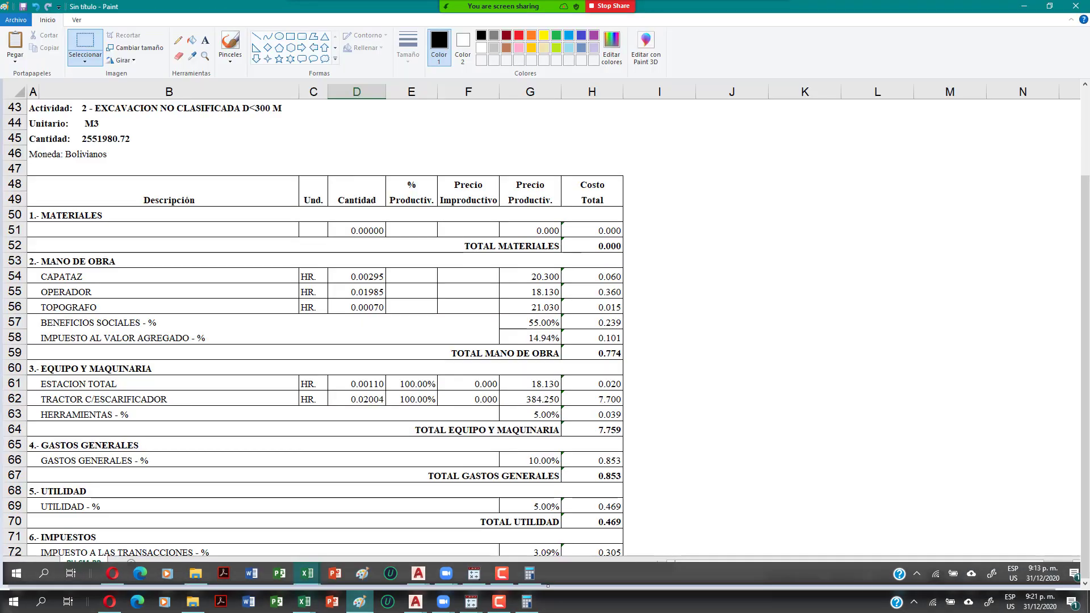
pyautogui.hotkey('alt', 'Tab')
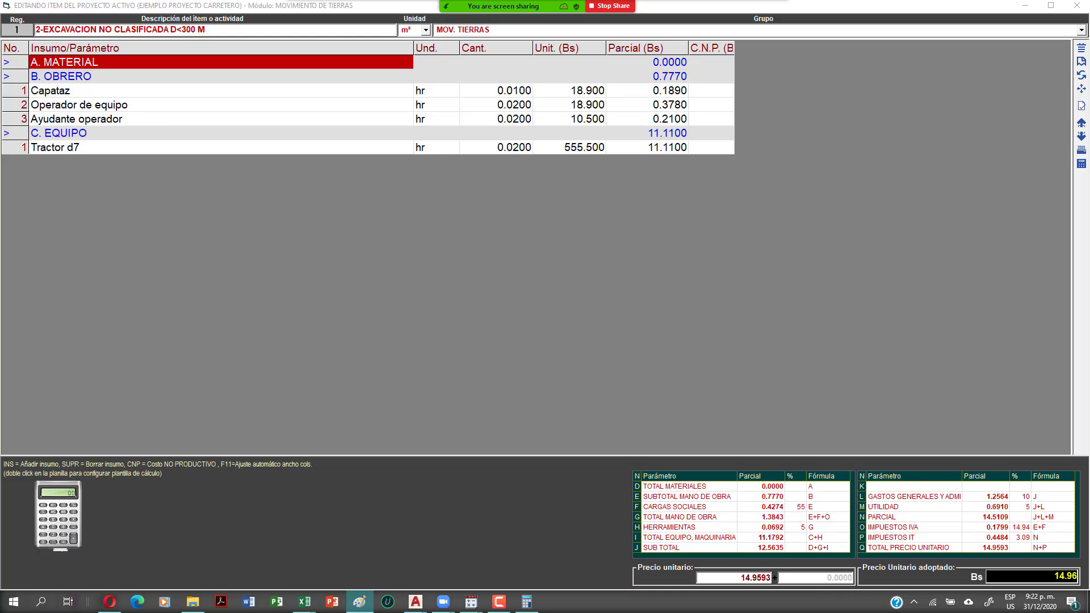
# Start creating a new labour input in BASE DE DATOS CARRETERAS with the description CAPATAZ.
pyautogui.click(158, 94)
pyautogui.rightClick(204, 92)
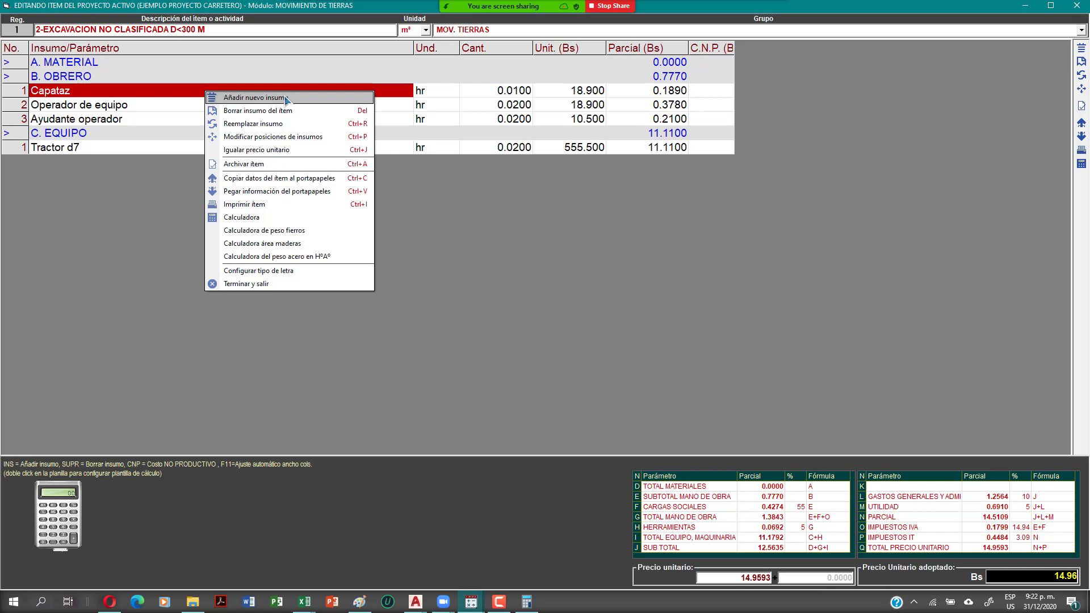
pyautogui.click(286, 101)
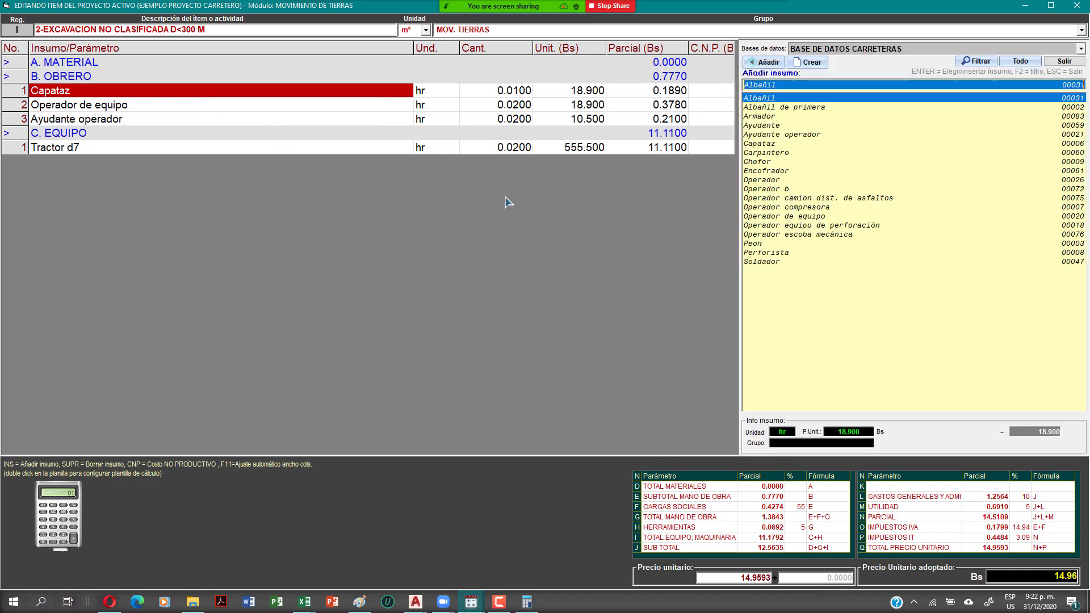
pyautogui.click(819, 65)
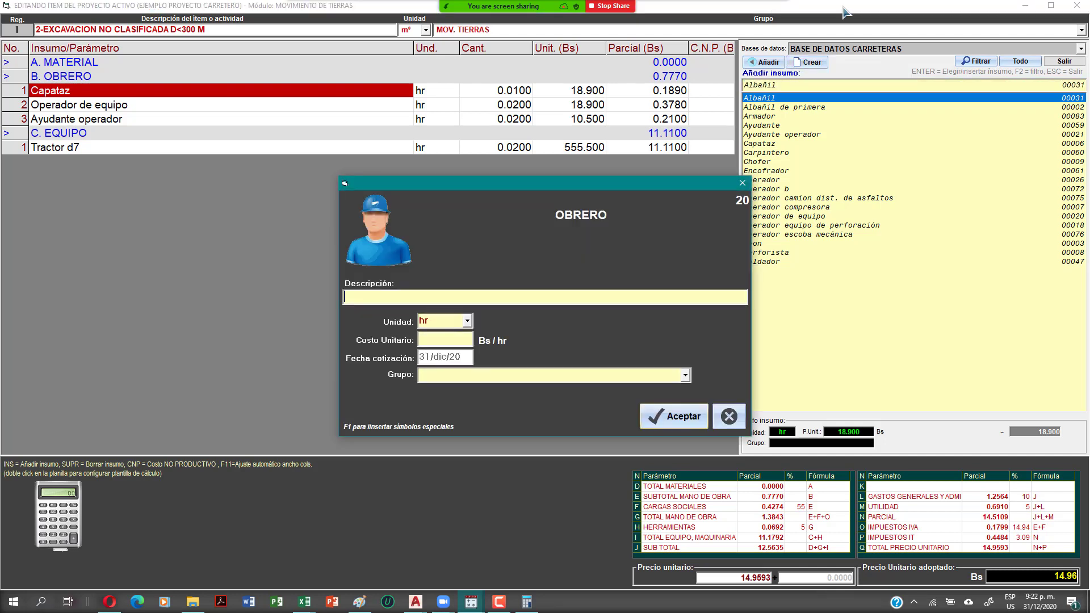
pyautogui.write('CAPATAZ')
# Try to save the new CAPATAZ input with unit cost 0.00295 Bs/hr, then discard it and close the input list.
pyautogui.click(361, 605)
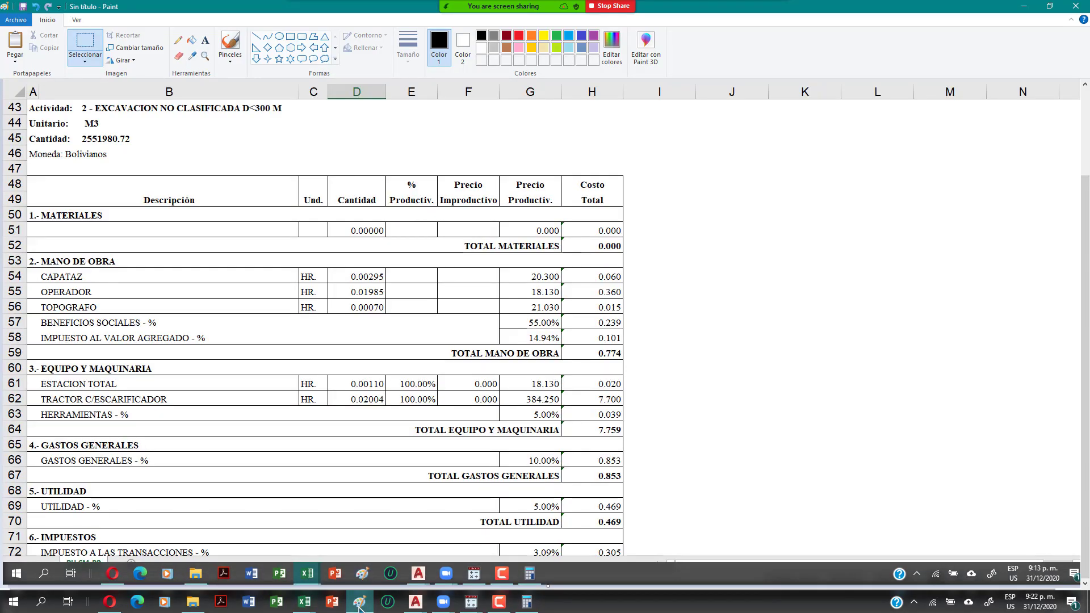
pyautogui.click(360, 605)
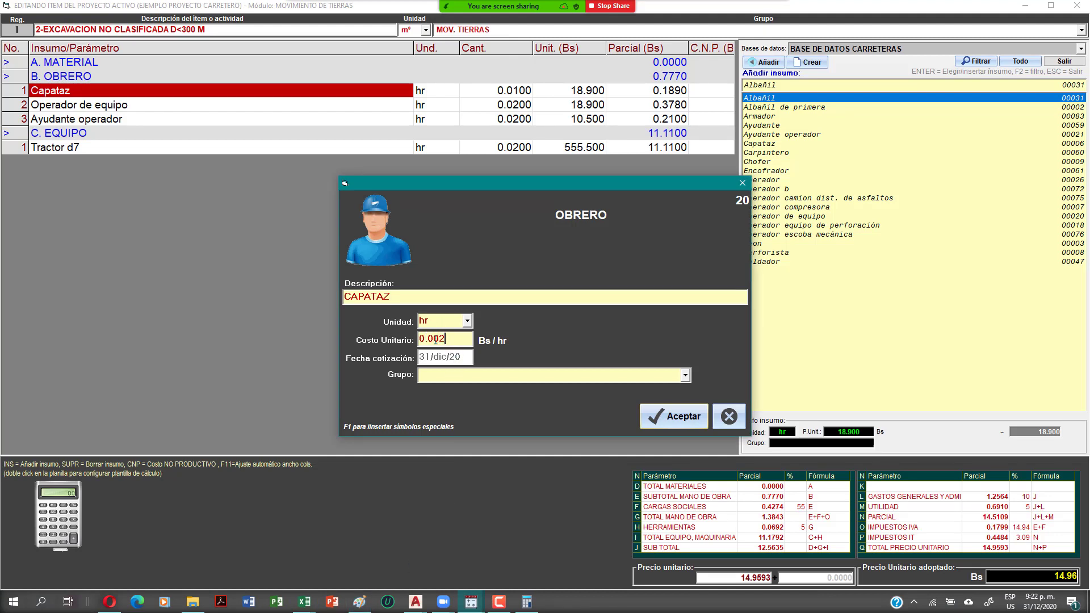
pyautogui.click(361, 603)
pyautogui.click(362, 604)
pyautogui.click(688, 380)
pyautogui.click(687, 379)
pyautogui.click(681, 426)
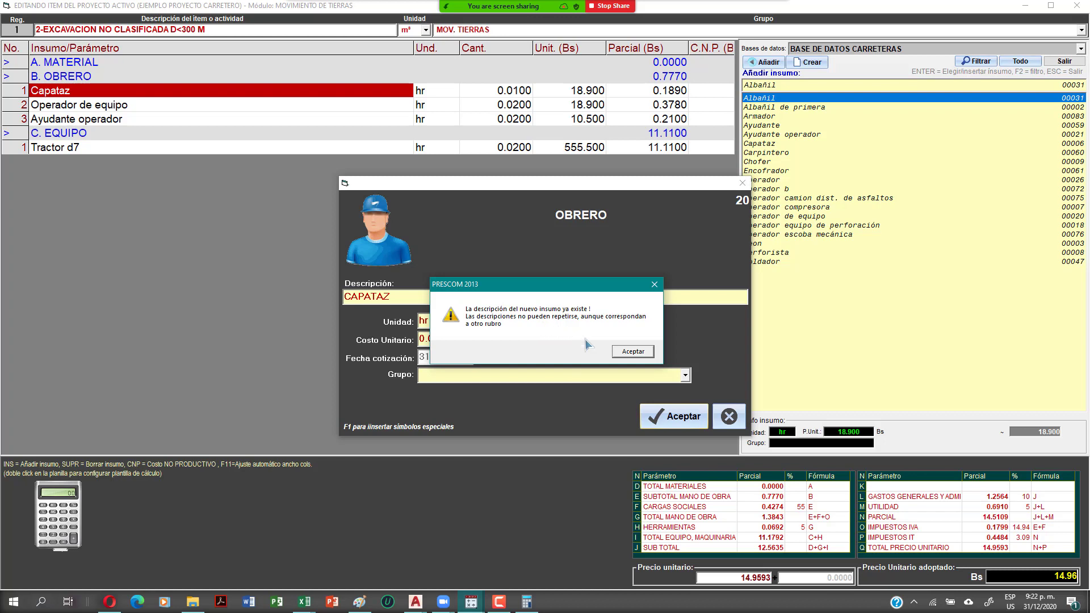
pyautogui.click(404, 299)
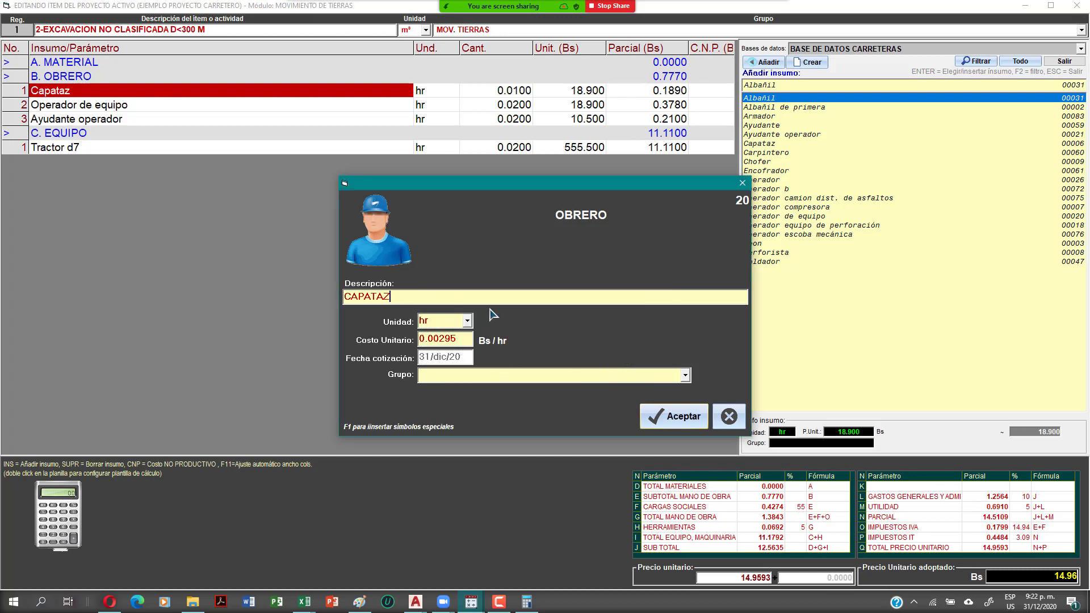
pyautogui.click(728, 415)
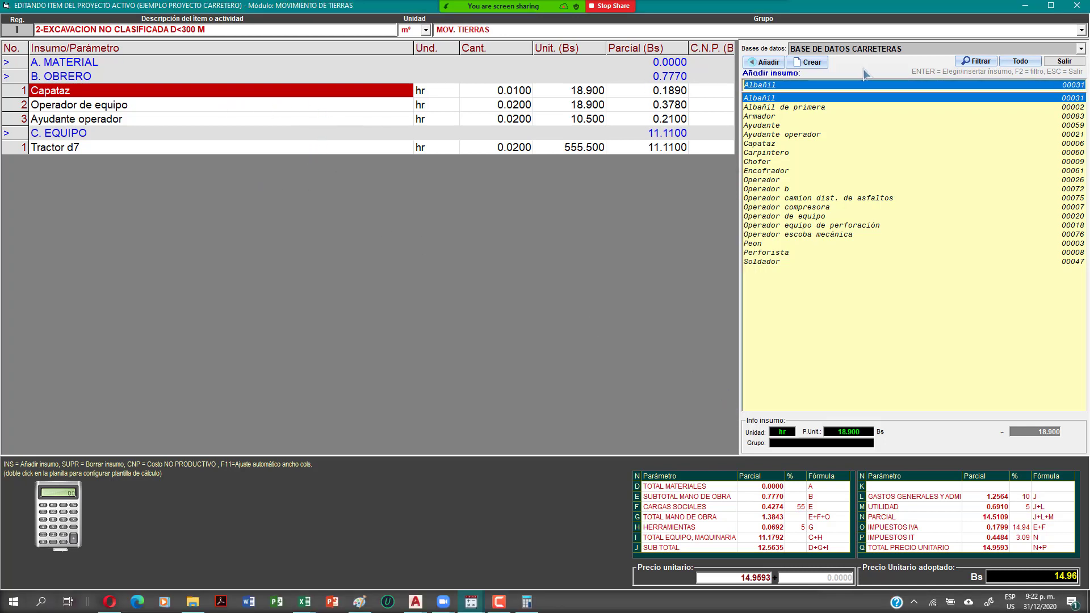
pyautogui.click(1064, 61)
# Select the Capataz quantity in the unit price analysis and check its value in the Paint capture.
pyautogui.click(474, 94)
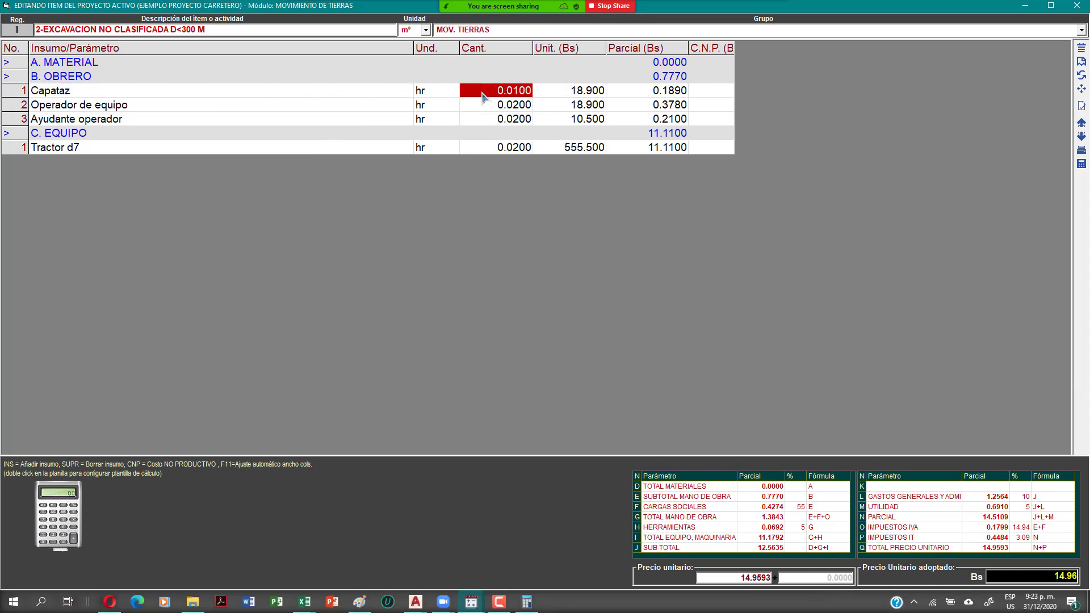
pyautogui.click(354, 606)
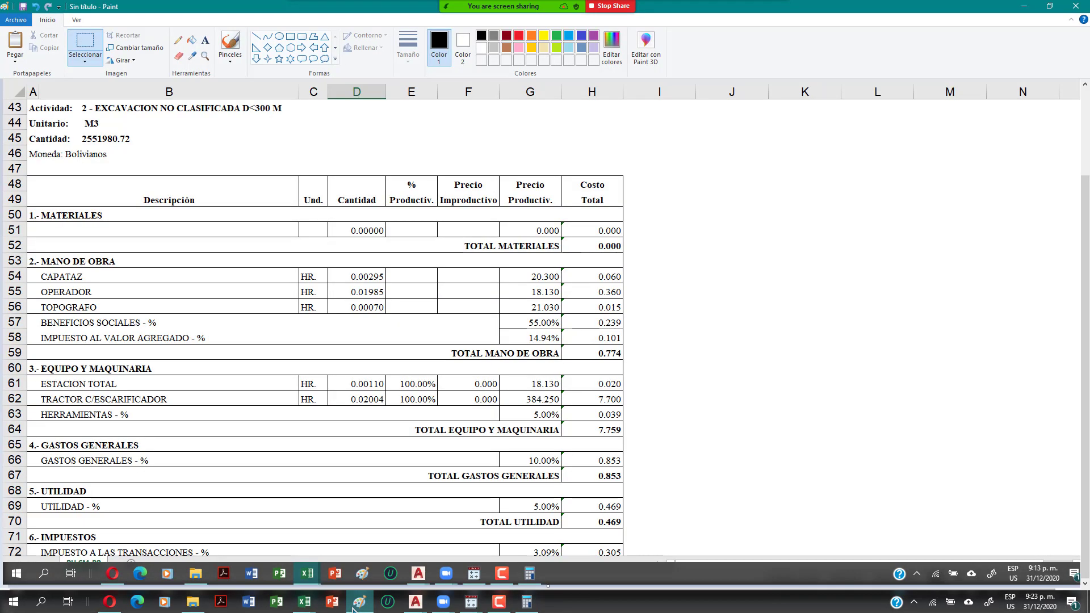
pyautogui.click(354, 607)
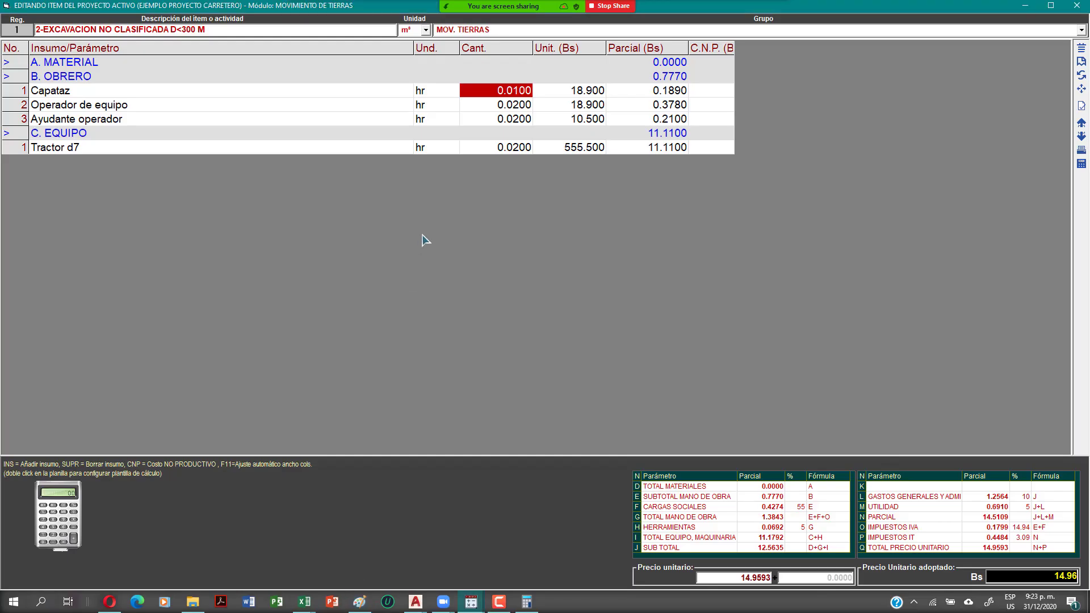
# Set the Capataz quantity to 0.00295 in the excavation item's labour section.
pyautogui.write('0.00')
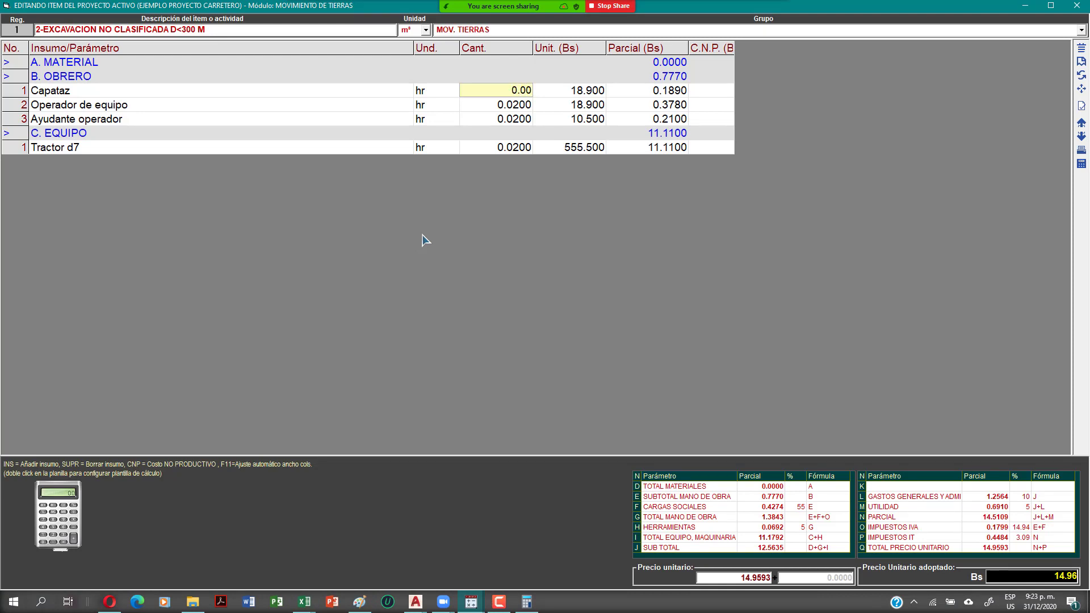
pyautogui.write('295')
pyautogui.press('Return')
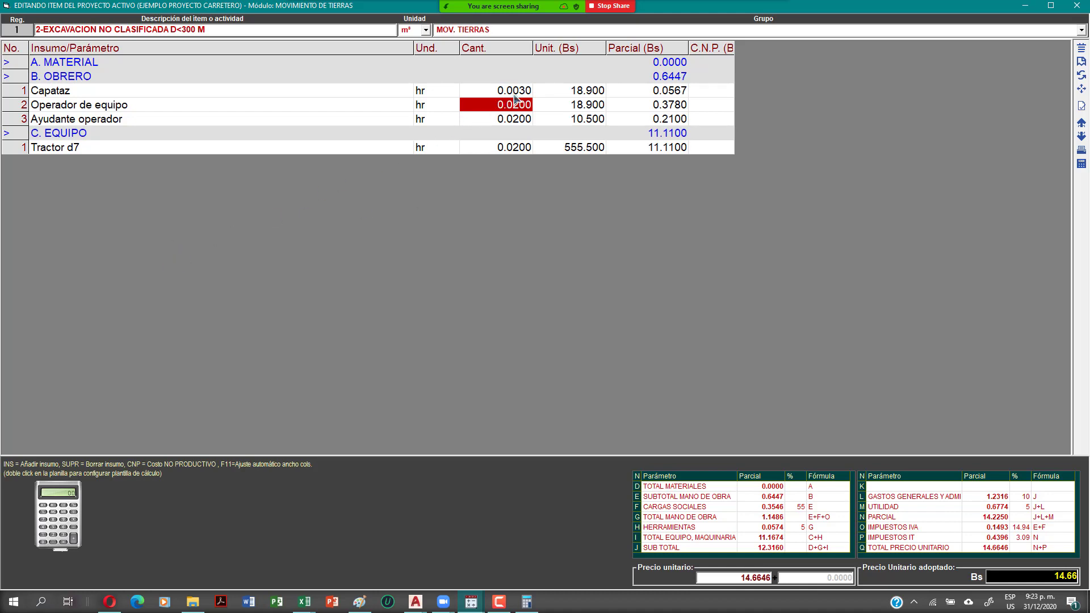
pyautogui.press('Up')
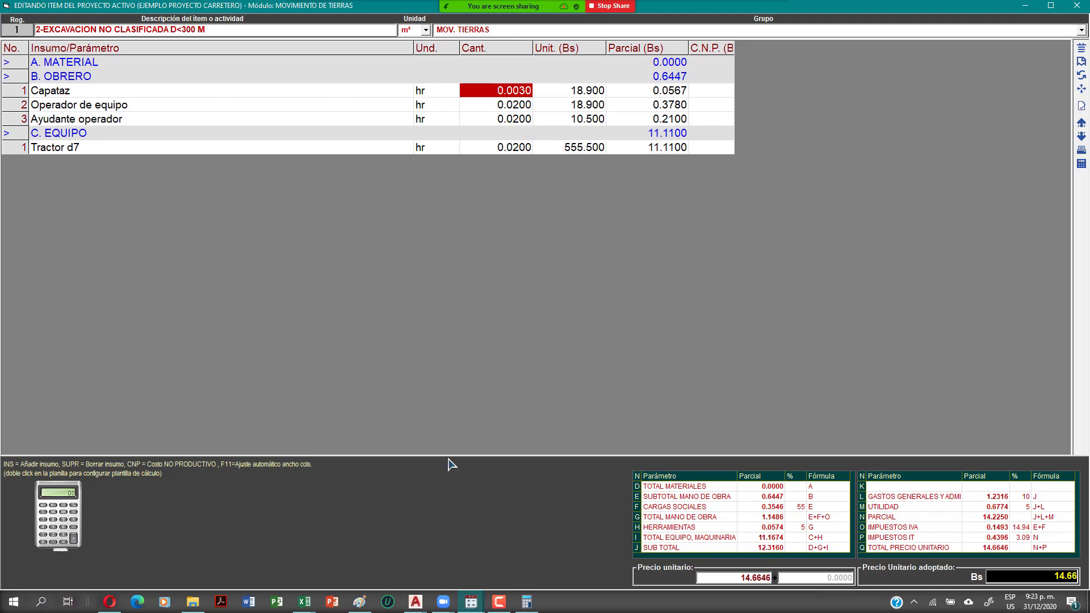
# Switch the Zoom share to the PU SM-PR (en bolivianos).xlsx workbook and examine the CAPATAZ, OPERADOR and TOPOGRAFO quantities for activity 2.
pyautogui.moveTo(536, 6)
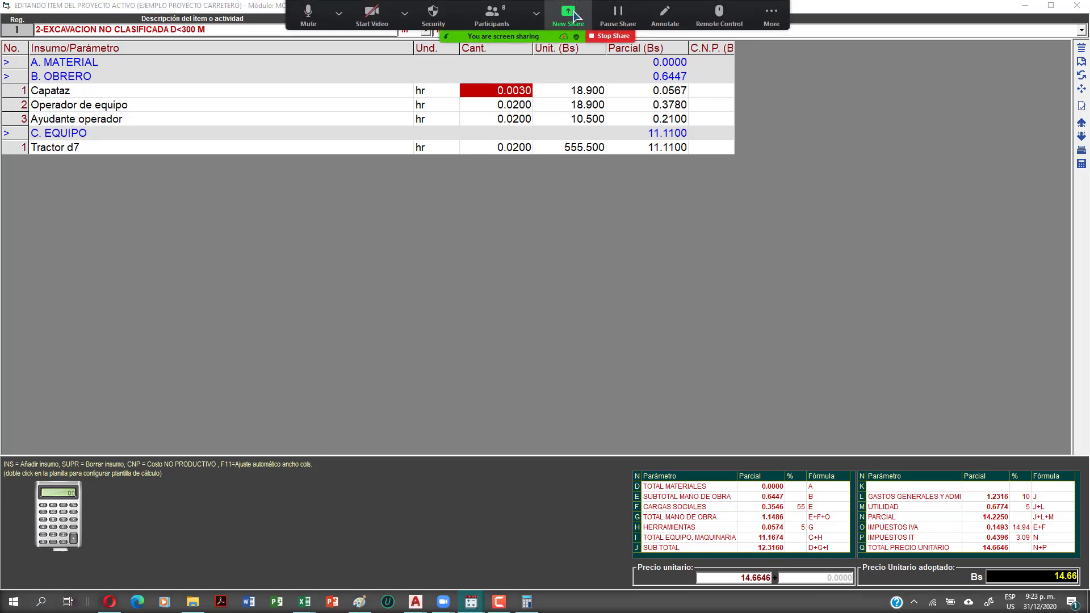
pyautogui.click(567, 16)
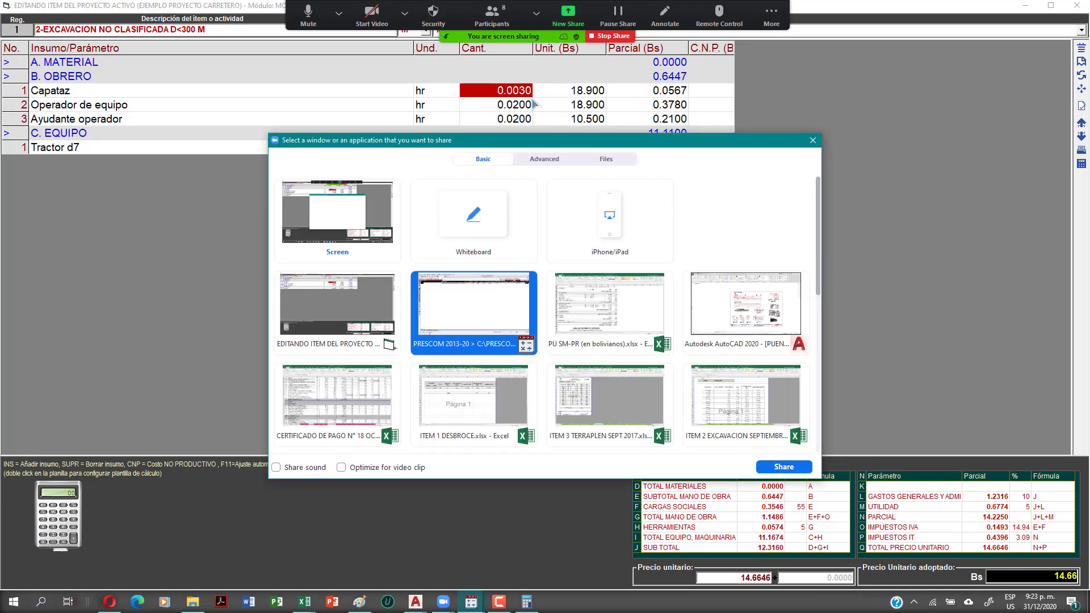
pyautogui.doubleClick(613, 301)
pyautogui.click(350, 280)
pyautogui.scroll(2, 362, 299)
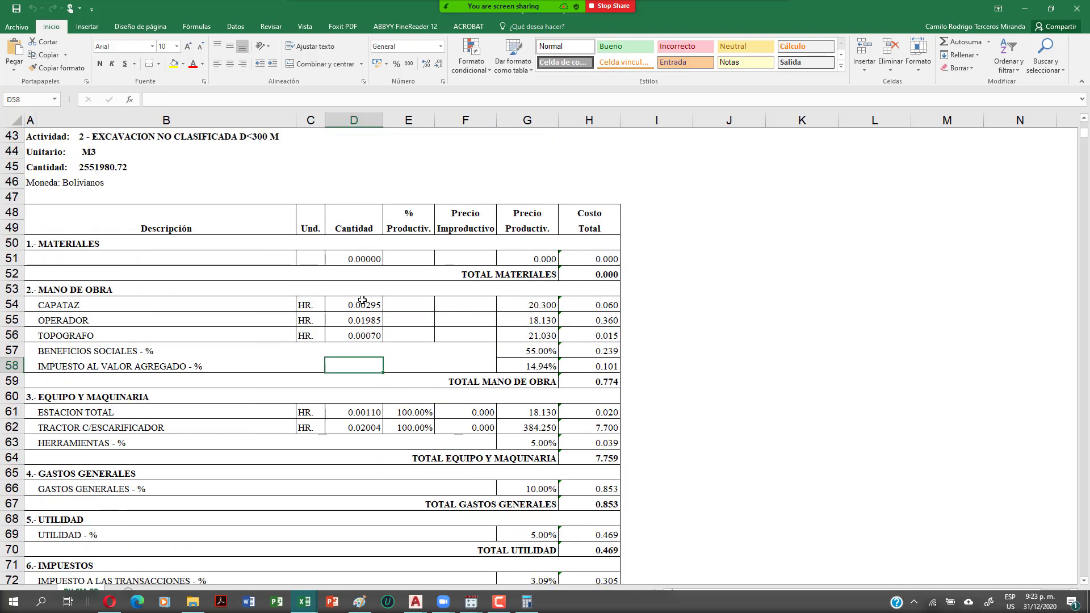
pyautogui.moveTo(362, 300); pyautogui.dragTo(364, 330)
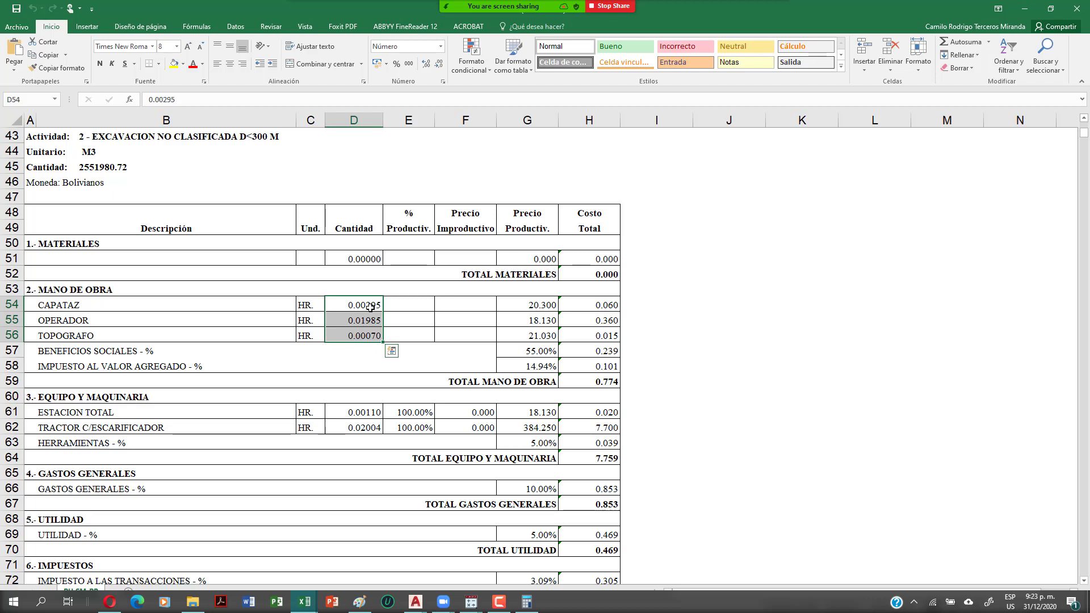
pyautogui.click(371, 307)
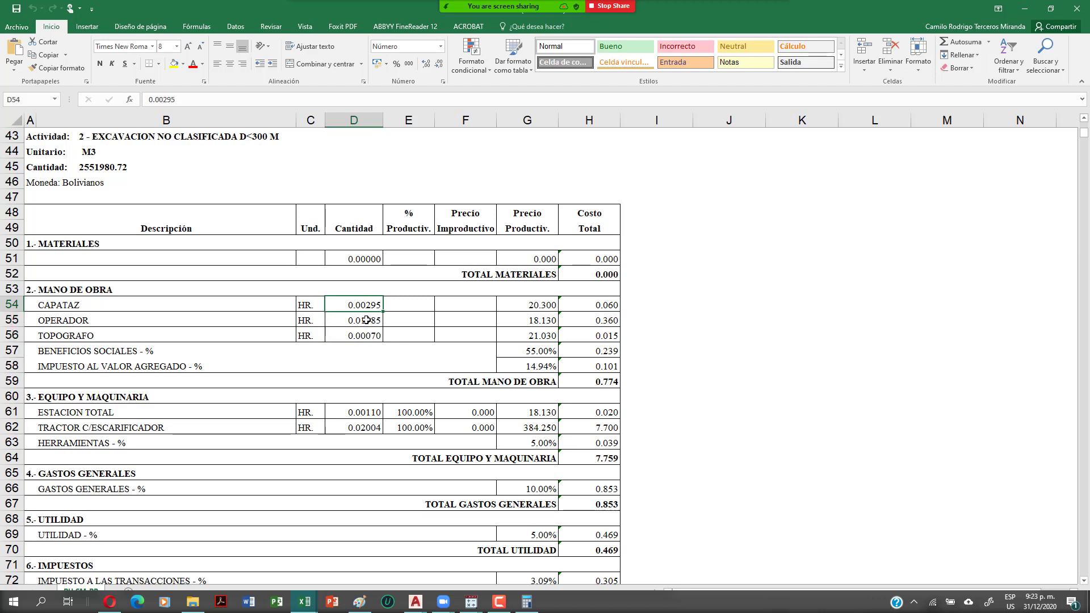
pyautogui.click(366, 320)
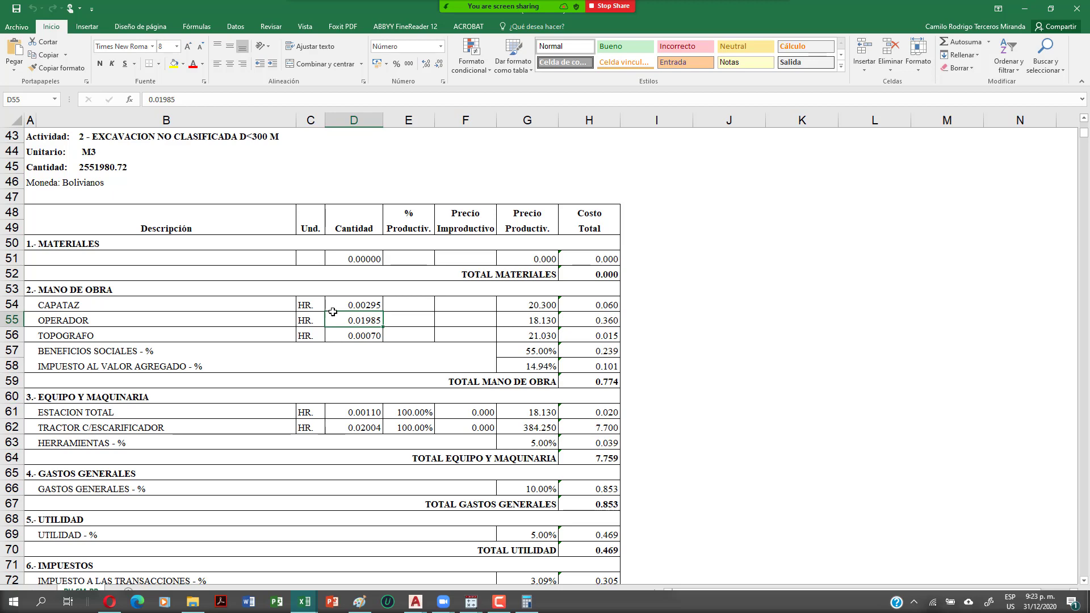
# Switch the Zoom share back to the PRESCOM item editing window.
pyautogui.click(568, 18)
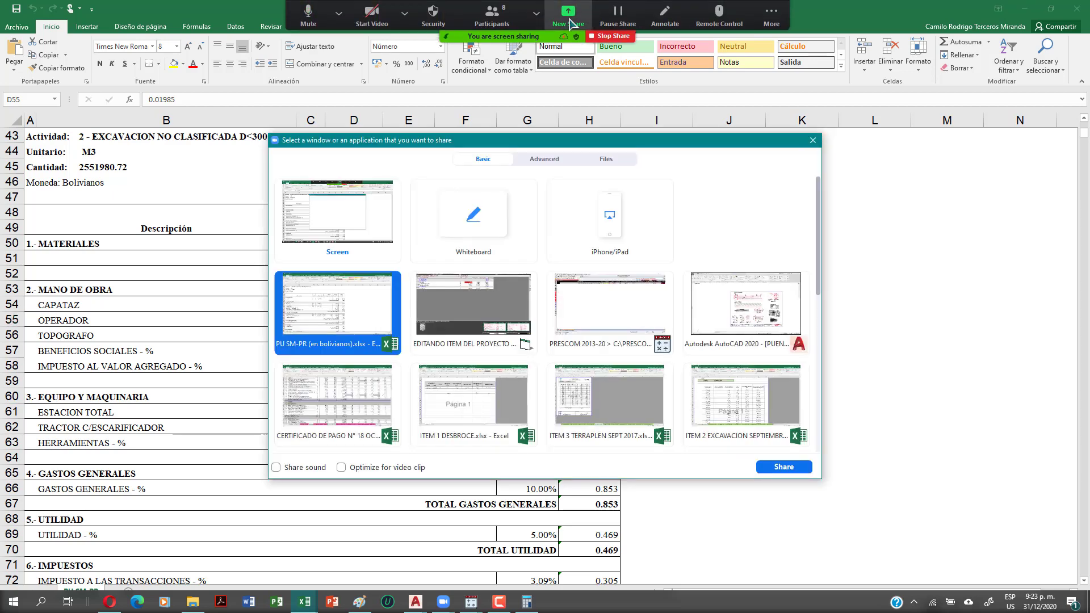
pyautogui.doubleClick(476, 301)
pyautogui.click(165, 111)
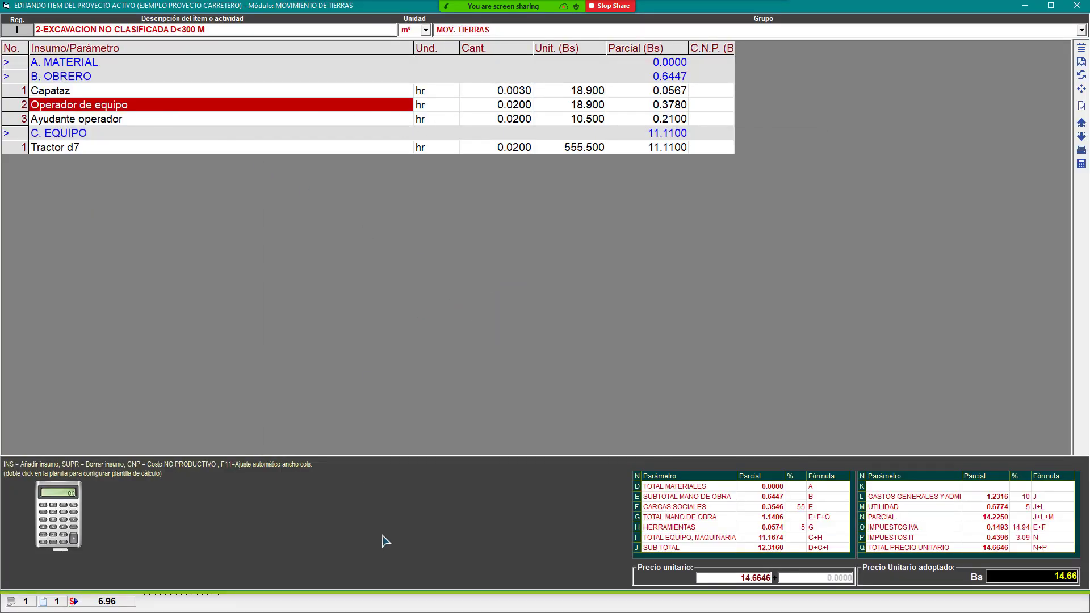
pyautogui.click(476, 325)
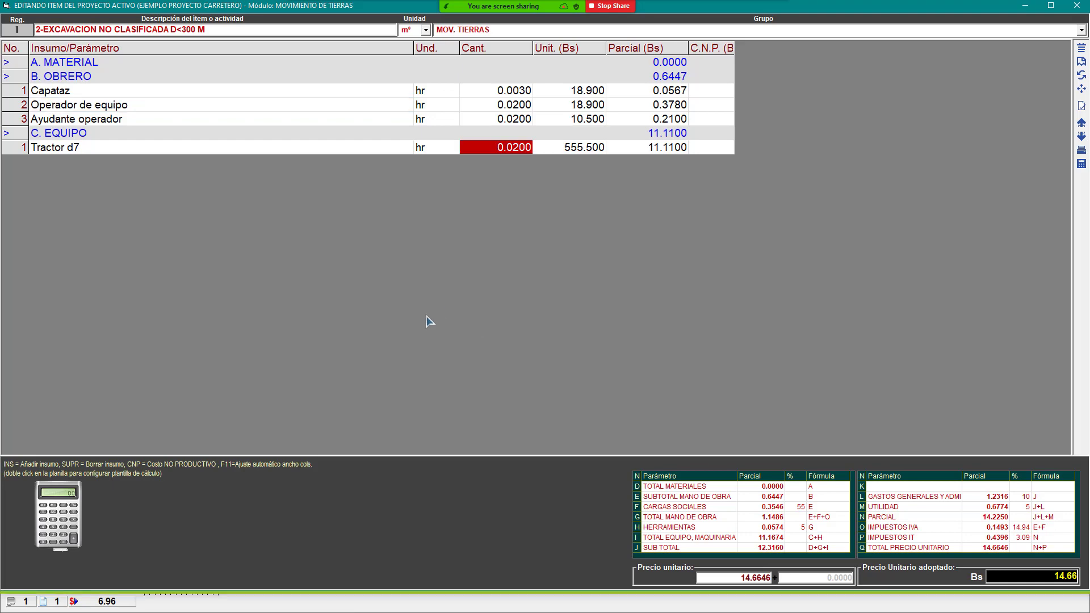
# Consult the reference table in Paint, return to PRESCOM and set the Operador de equipo quantity to 0.0199.
pyautogui.press('super')
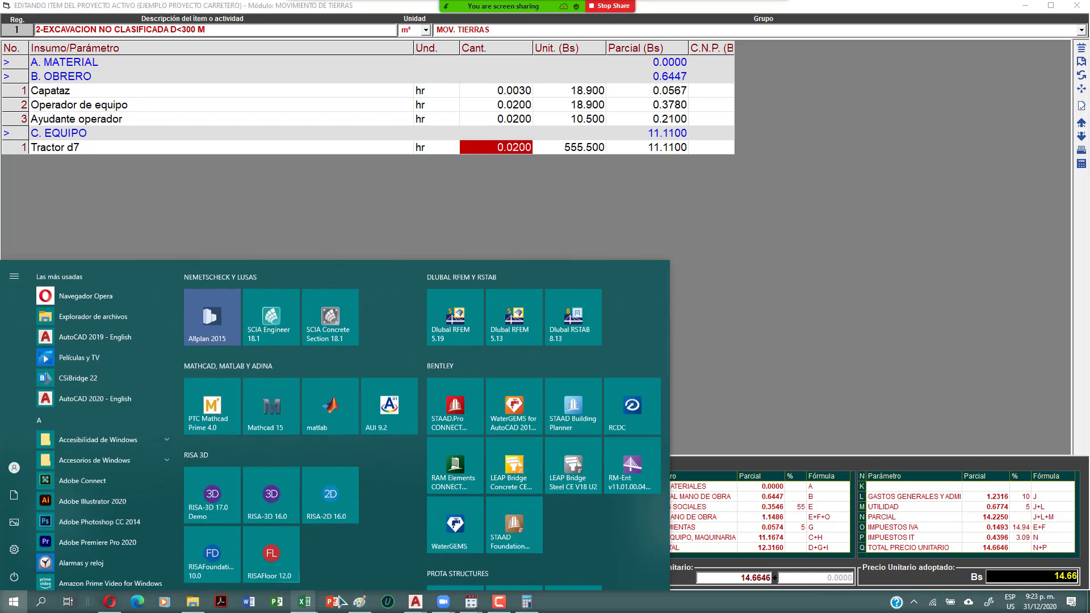
pyautogui.click(359, 602)
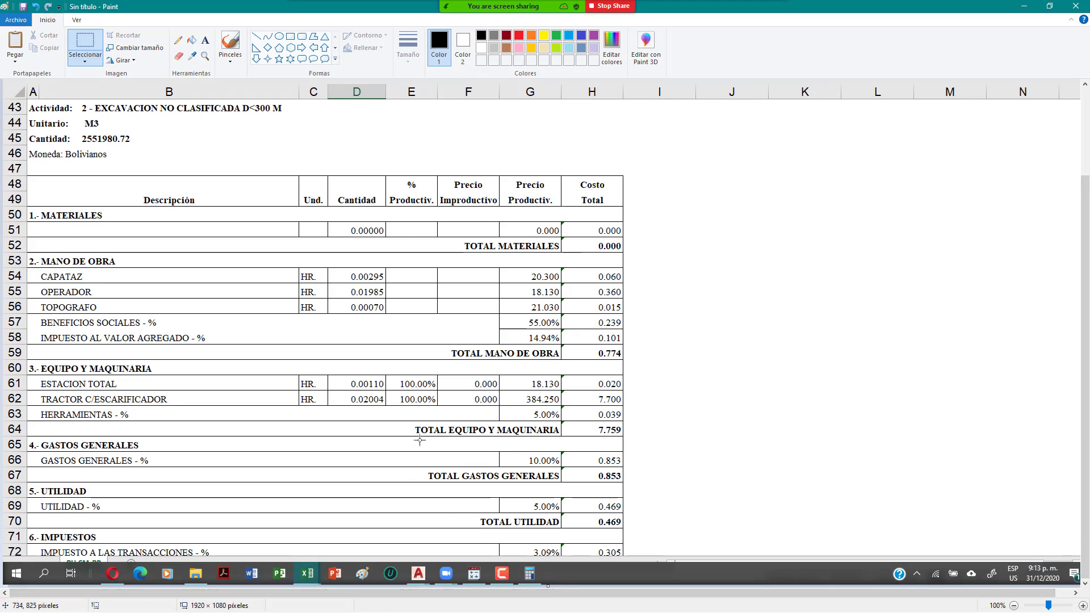
pyautogui.press('super')
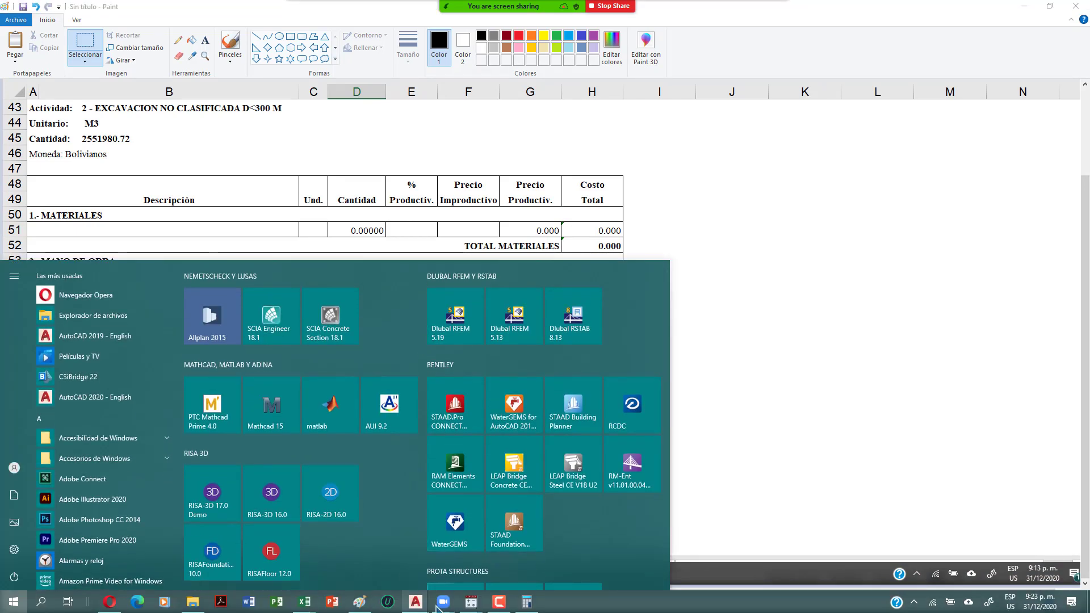
pyautogui.moveTo(468, 604)
pyautogui.click(509, 557)
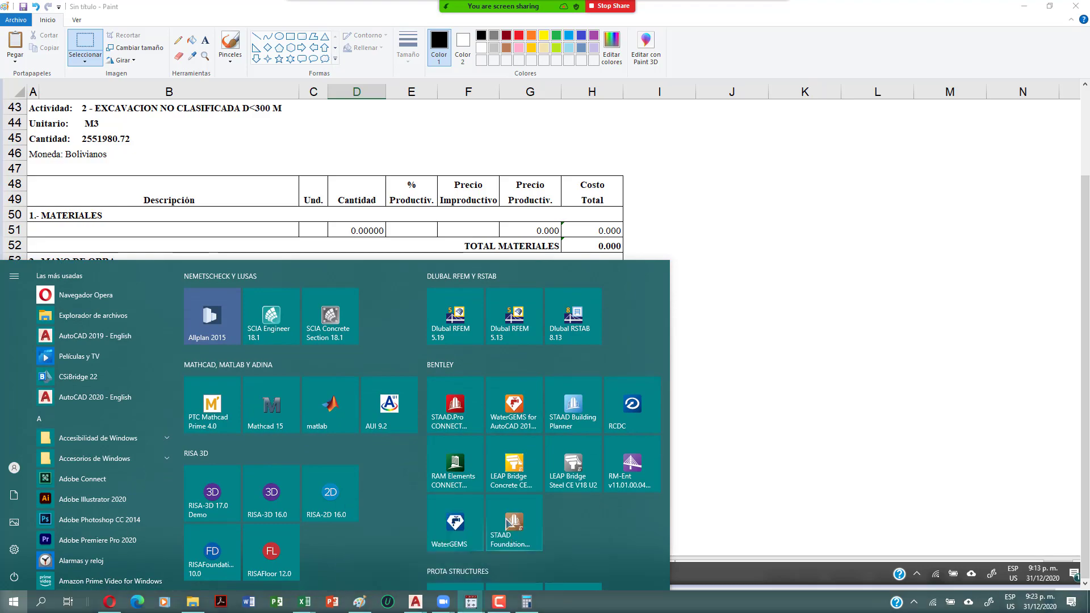
pyautogui.click(502, 107)
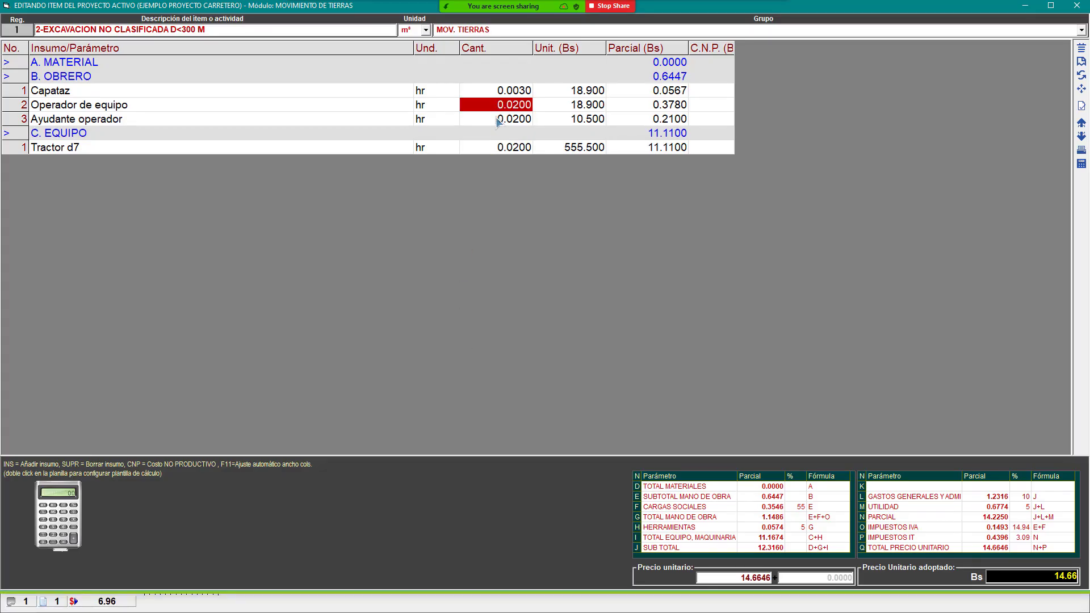
pyautogui.write('0.0199')
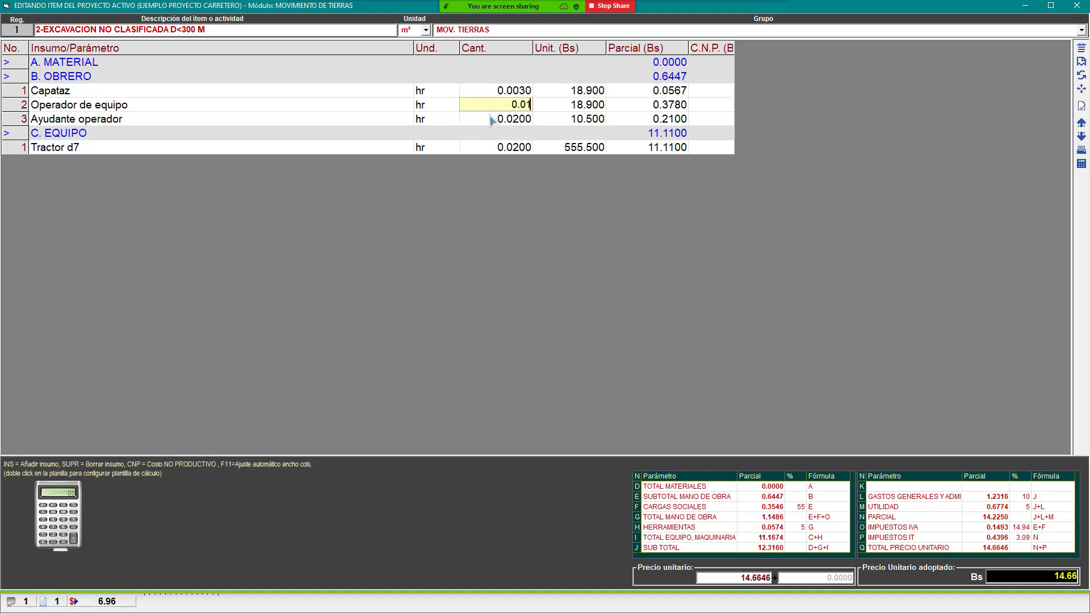
pyautogui.press('Return')
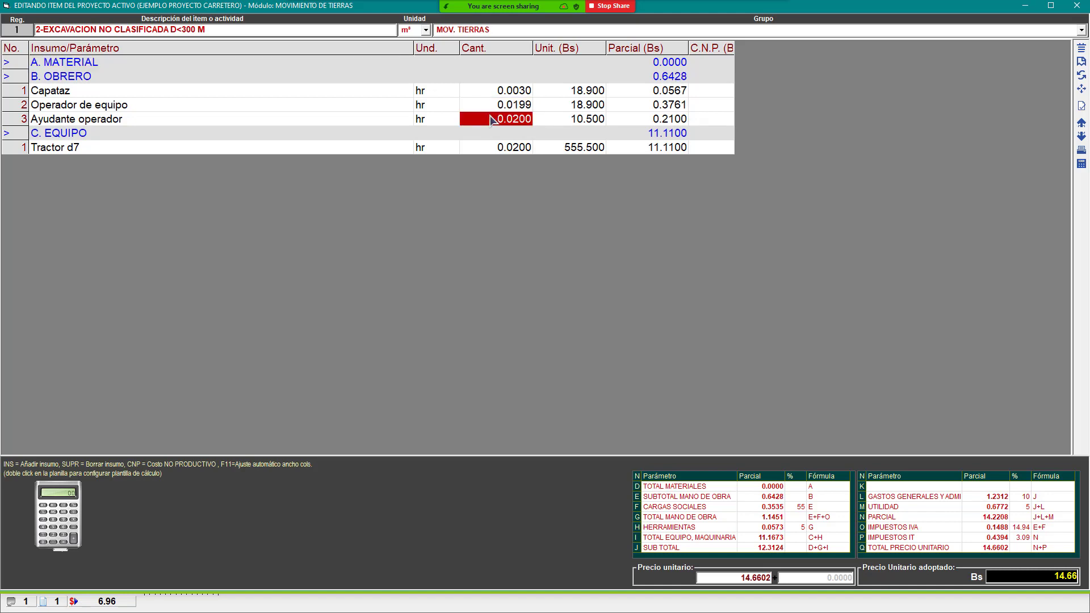
# Open the list for adding a new labour input below Ayudante operador and check the worker names in the Paint reference.
pyautogui.click(342, 117)
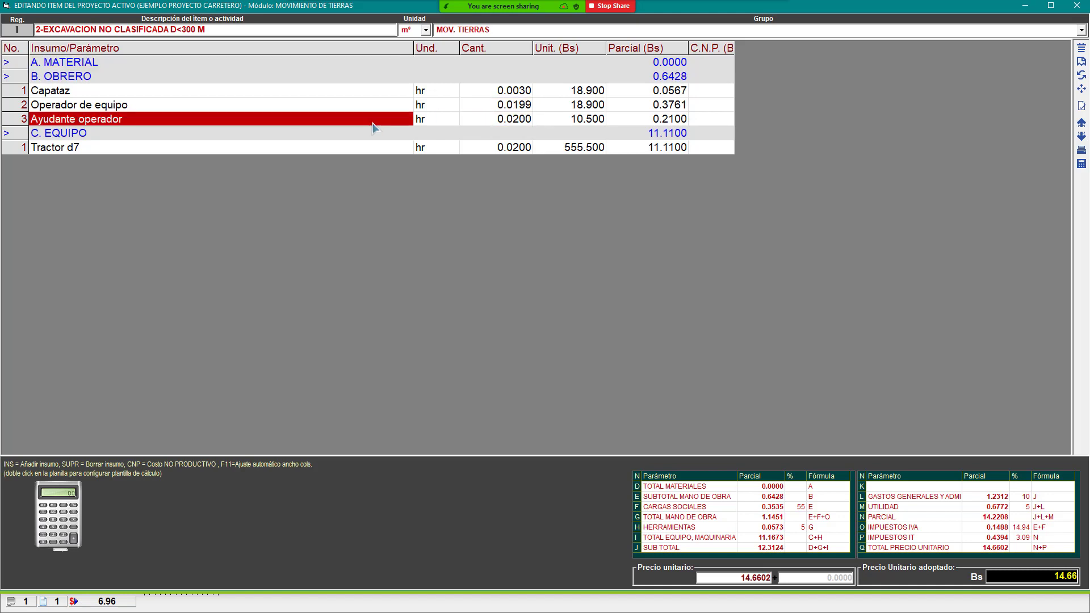
pyautogui.rightClick(396, 125)
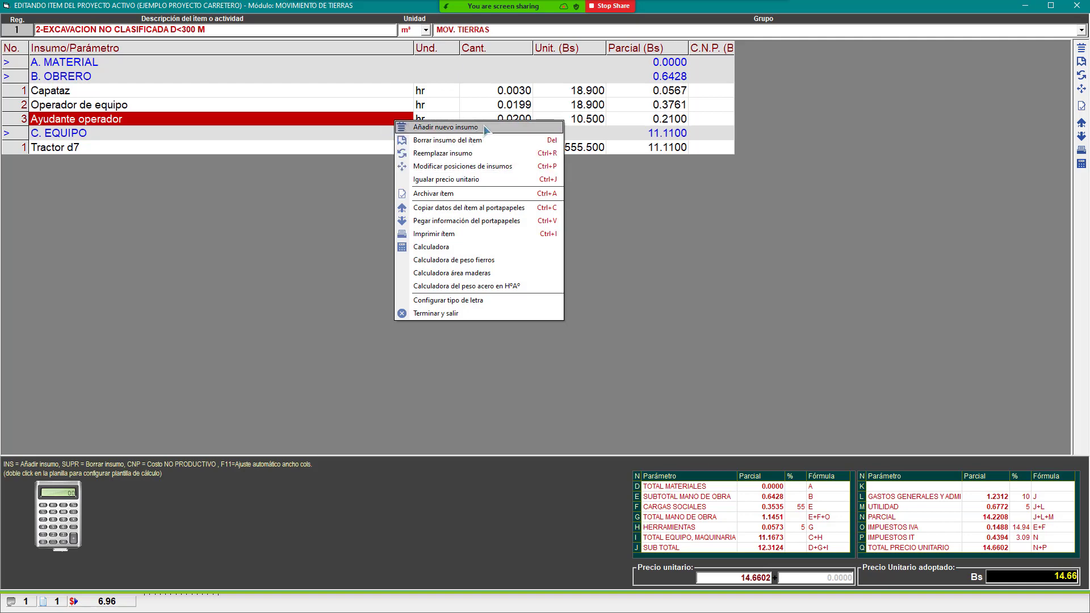
pyautogui.click(485, 128)
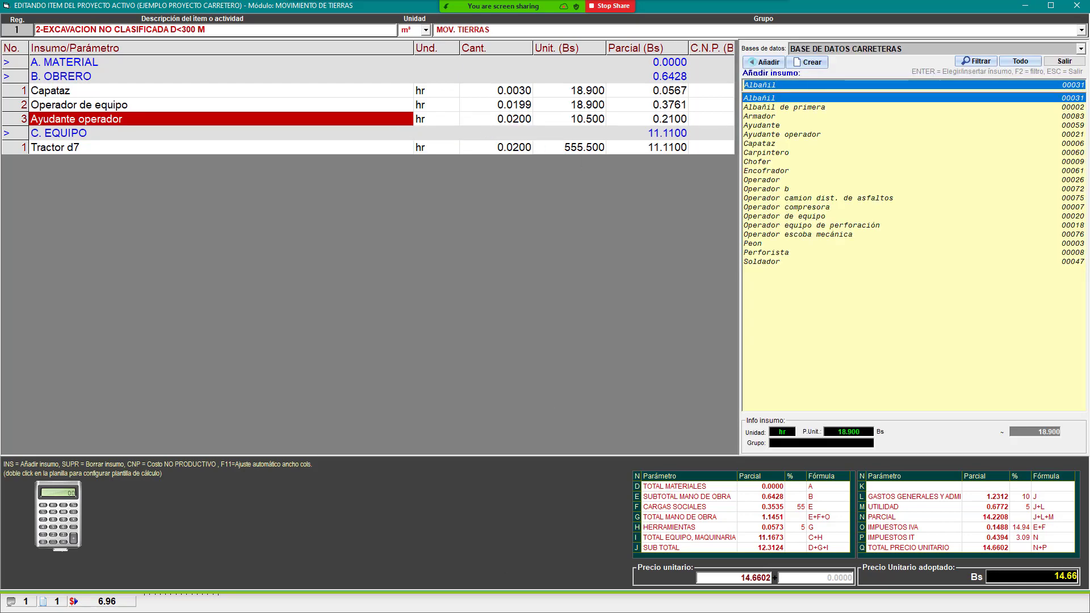
pyautogui.press('super')
pyautogui.click(362, 603)
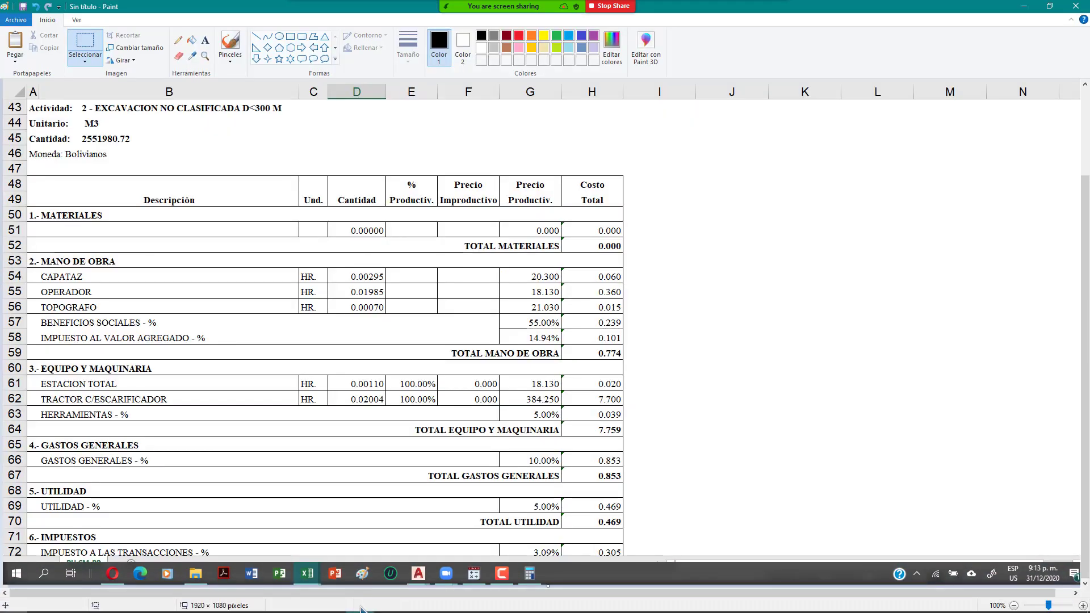
pyautogui.press('super')
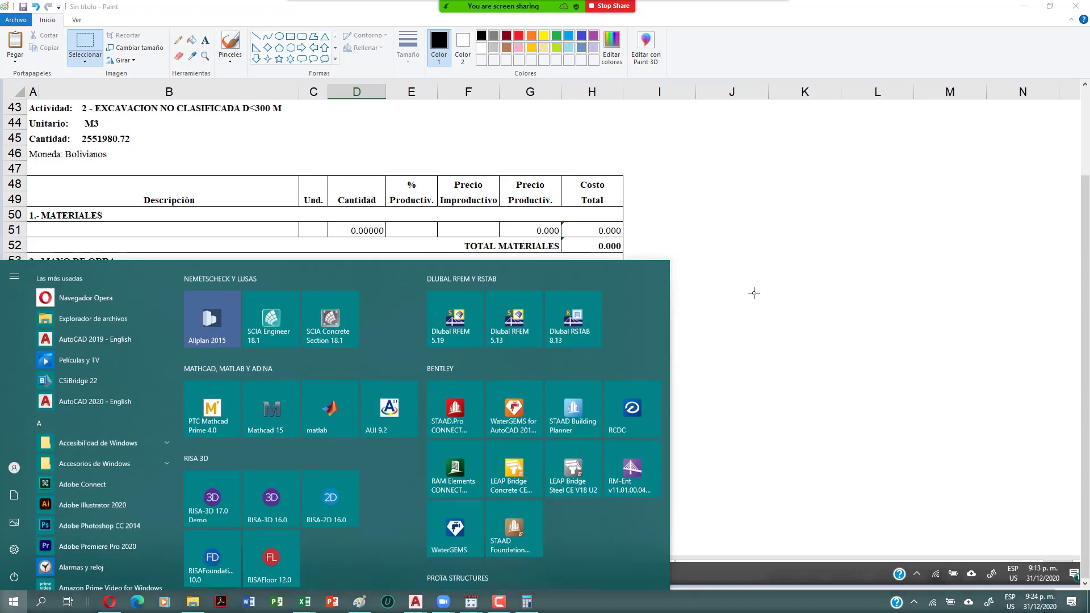
pyautogui.moveTo(465, 605)
pyautogui.click(547, 545)
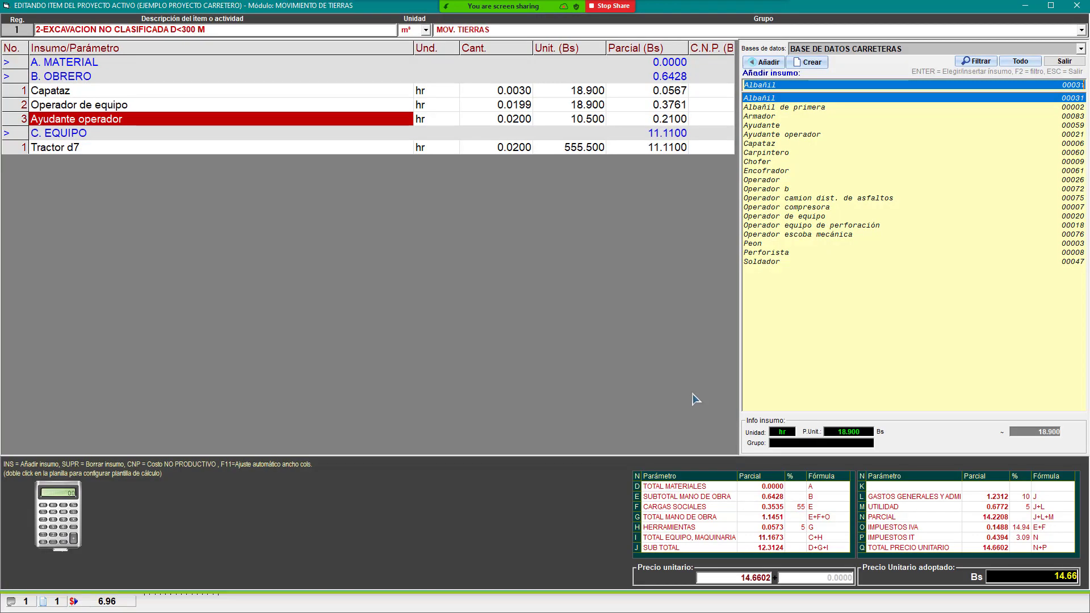
# Start creating a new worker with the description TOPOGRAFO.
pyautogui.click(810, 151)
pyautogui.click(812, 216)
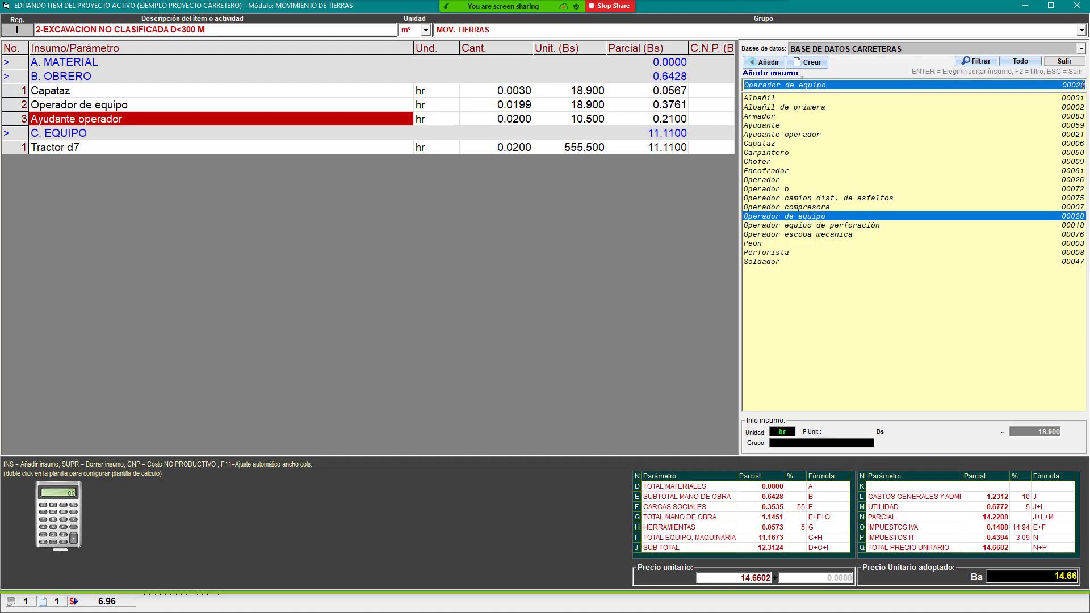
pyautogui.click(812, 62)
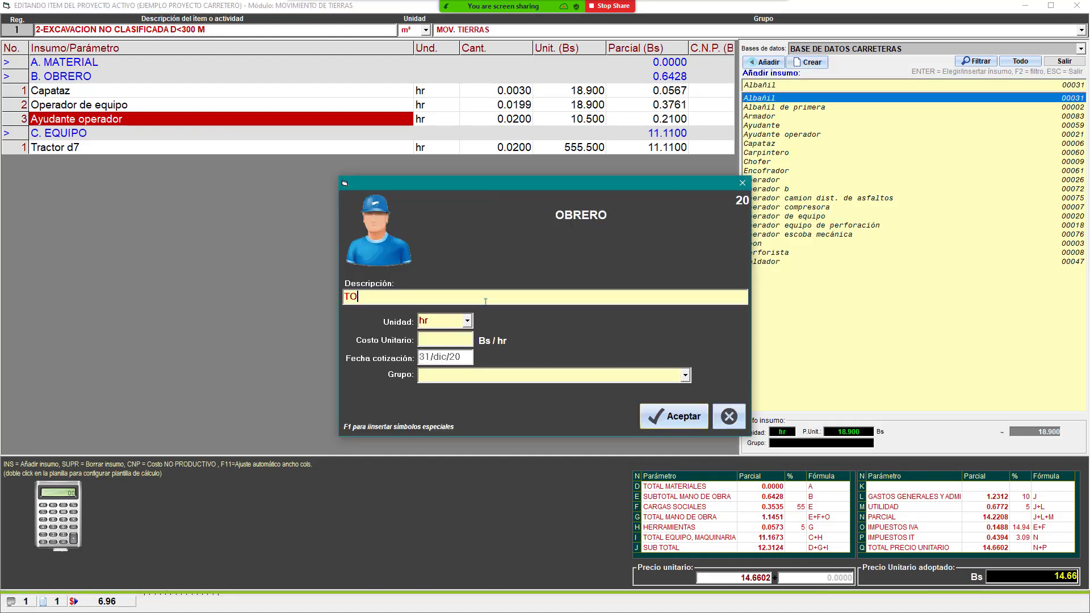
pyautogui.write('TOPOGRAFO')
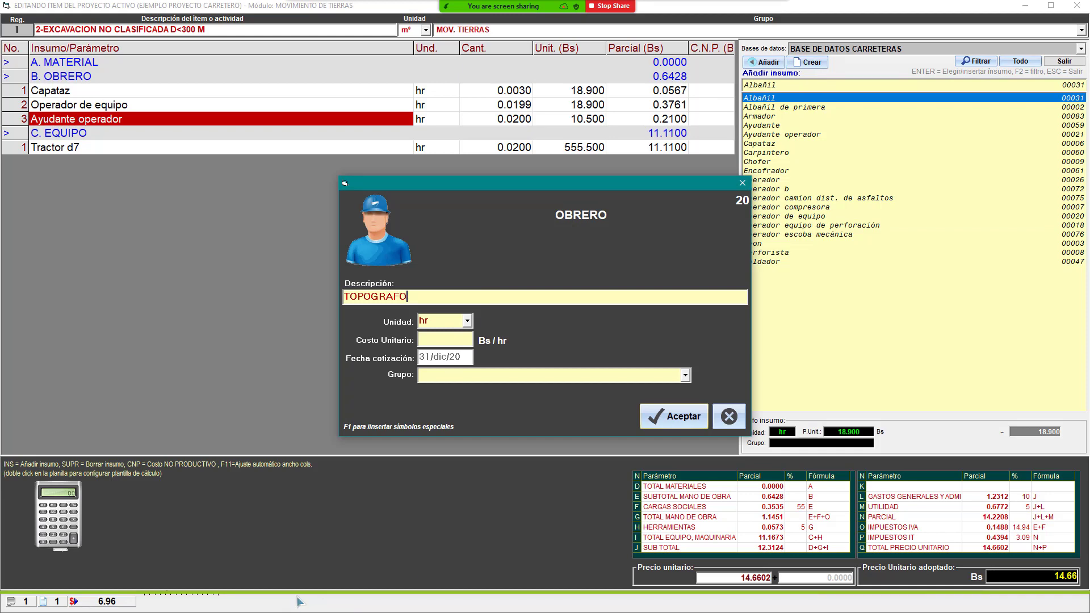
# Consult the Paint reference, set the TOPOGRAFO unit cost to 0.00070 Bs/hr and add the worker to the item.
pyautogui.press('super')
pyautogui.click(359, 607)
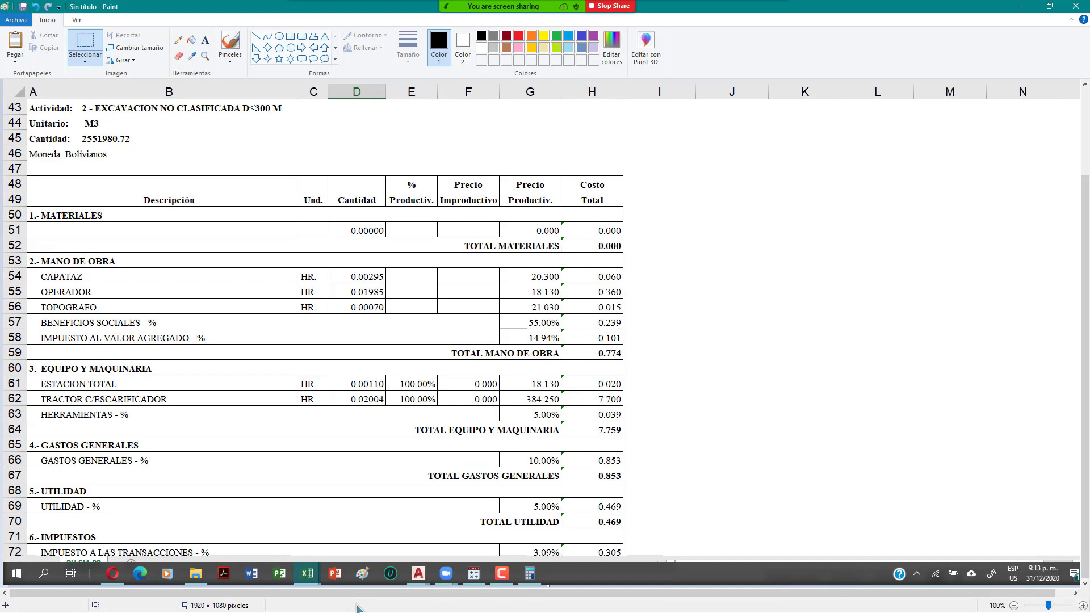
pyautogui.press('super')
pyautogui.moveTo(471, 602)
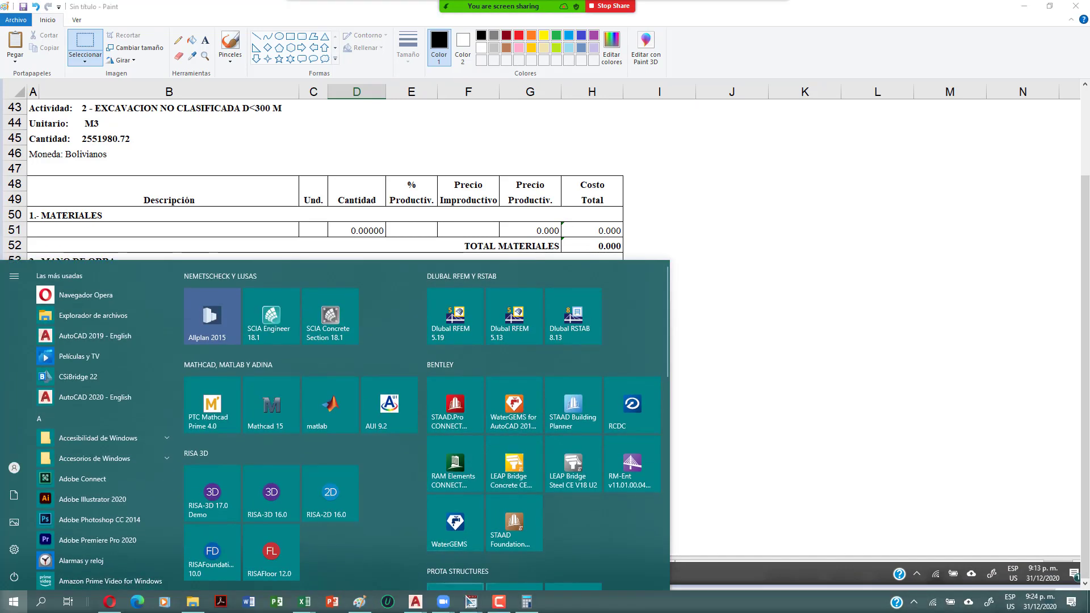
pyautogui.click(544, 569)
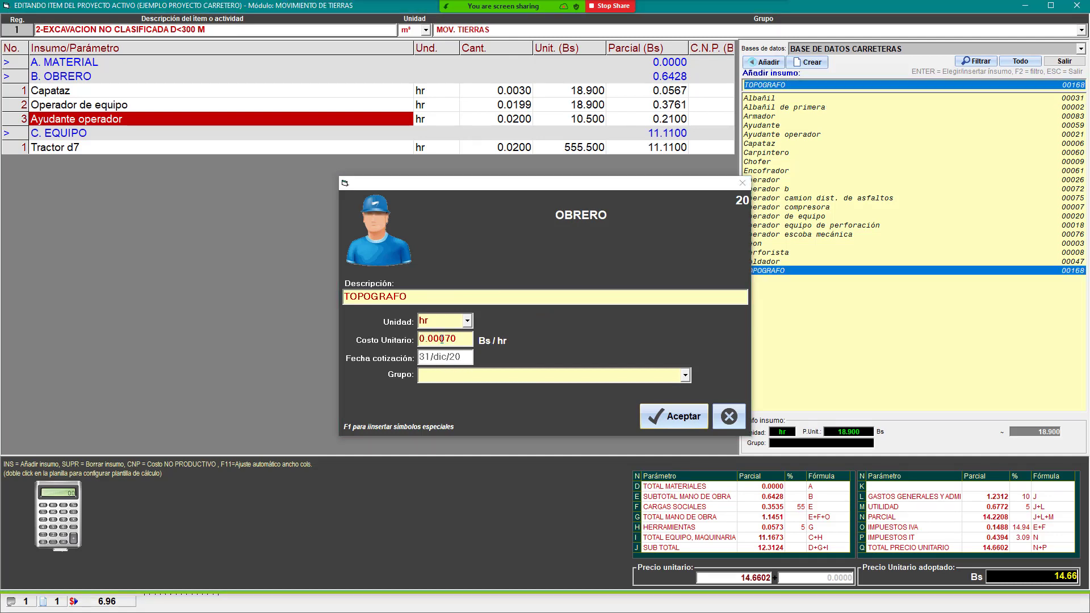
pyautogui.press('Return')
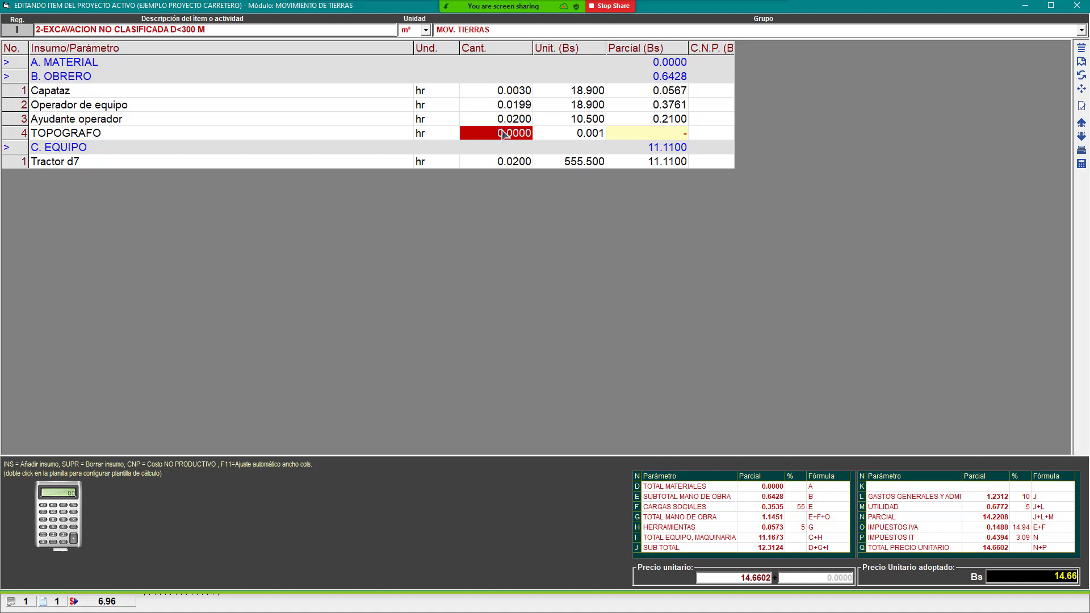
# Set the TOPOGRAFO quantity to 0.0007 in the labour section.
pyautogui.click(505, 118)
pyautogui.click(517, 133)
pyautogui.write('0.00')
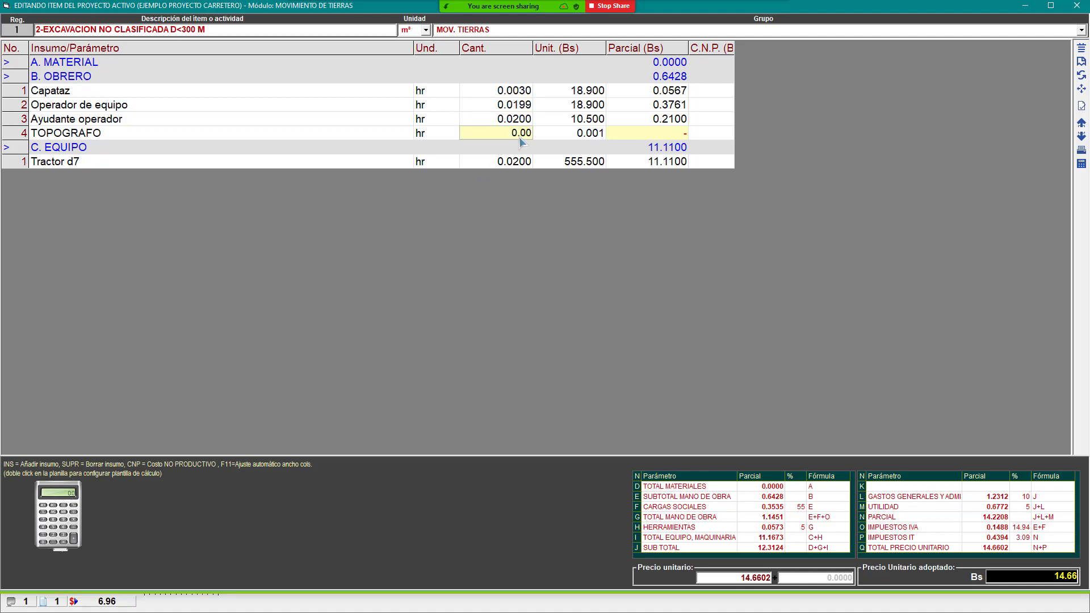
pyautogui.write('07')
pyautogui.press('Return')
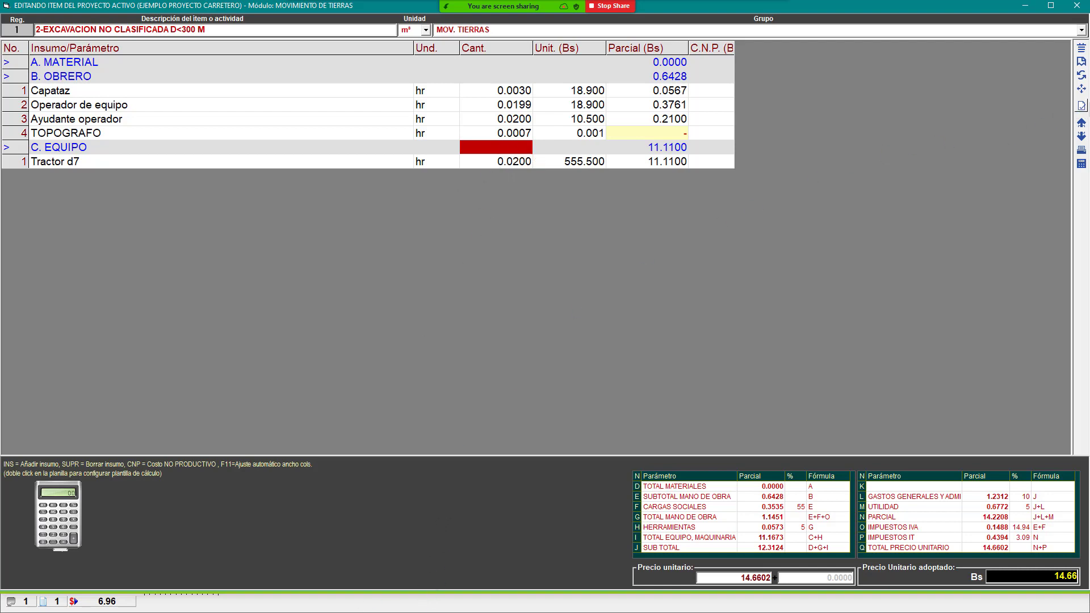
# Archive the edited excavation item and confirm.
pyautogui.click(1081, 105)
pyautogui.click(584, 343)
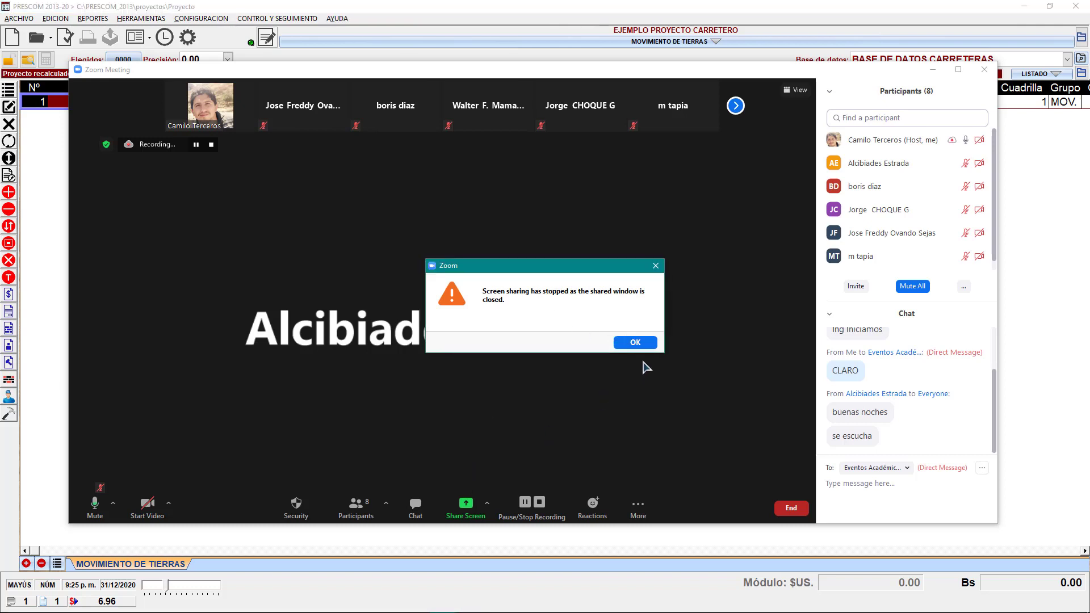
# Dismiss the Zoom notice about the closed window and share the PRESCOM project window.
pyautogui.click(647, 343)
pyautogui.click(452, 505)
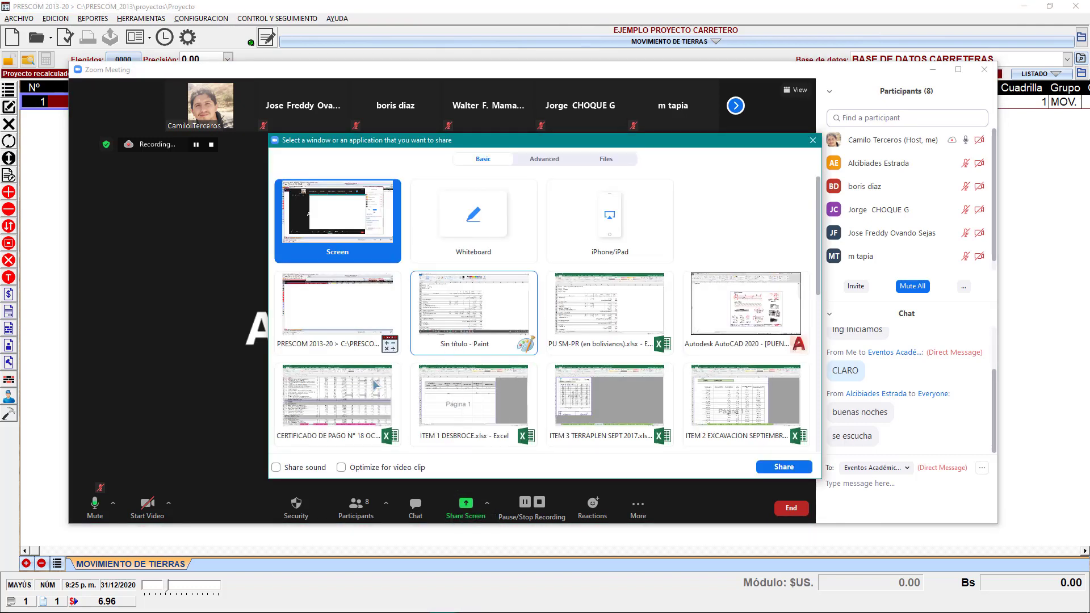
pyautogui.click(377, 412)
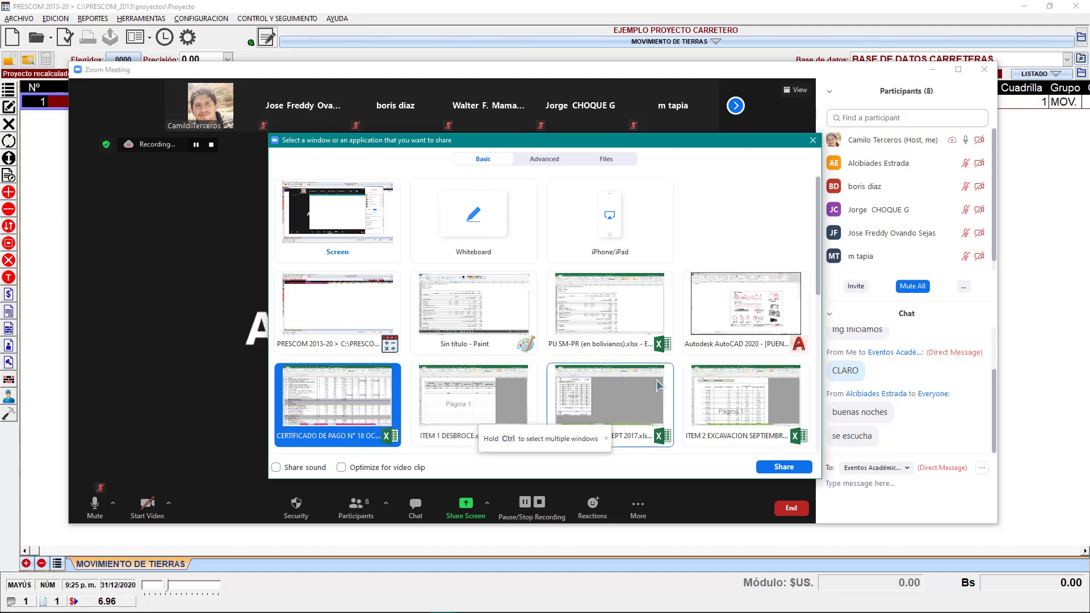
pyautogui.scroll(-2, 569, 400)
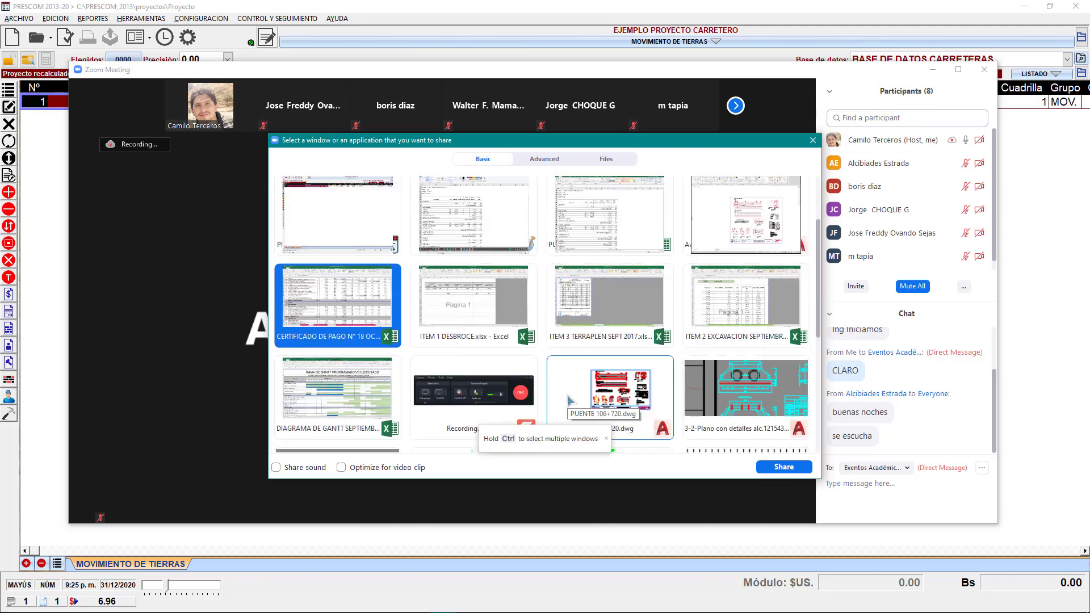
pyautogui.doubleClick(370, 212)
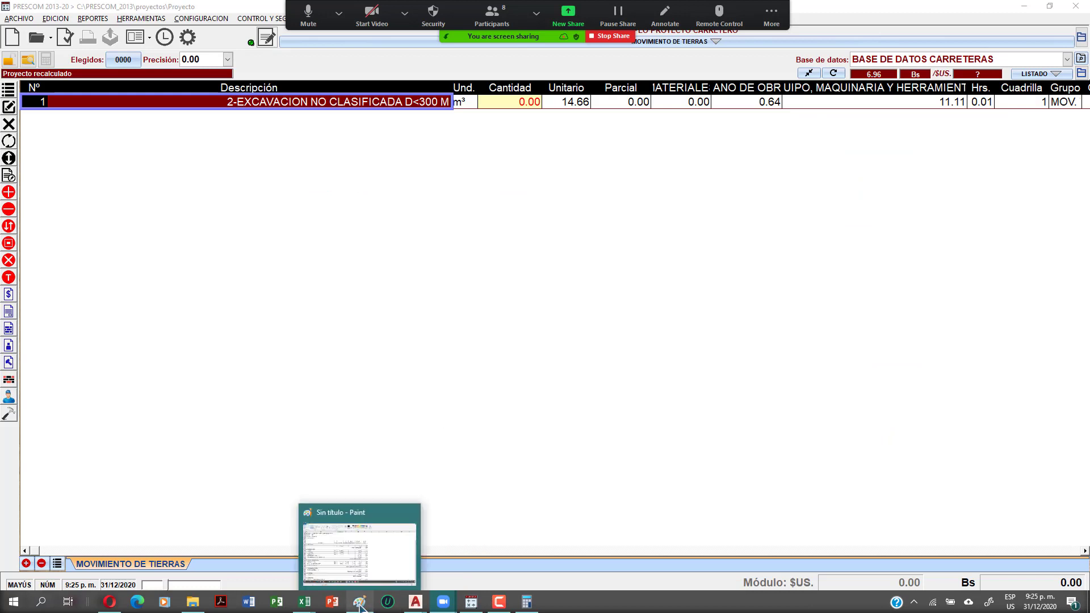
# Consult the labour prices of the excavation item in the Paint reference and return to PRESCOM.
pyautogui.click(360, 603)
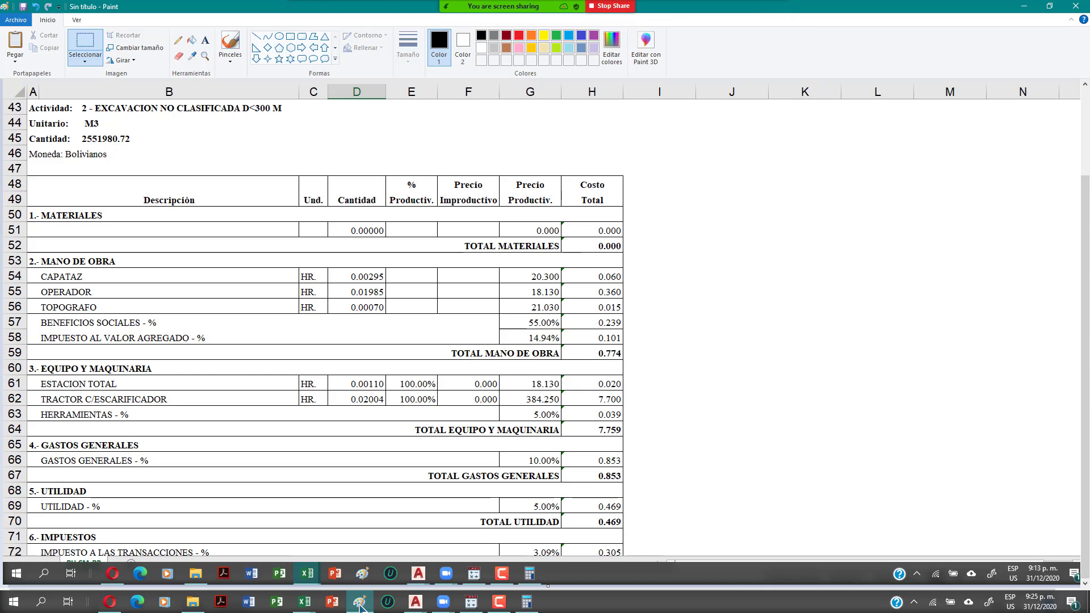
pyautogui.click(360, 606)
pyautogui.click(359, 606)
pyautogui.click(360, 606)
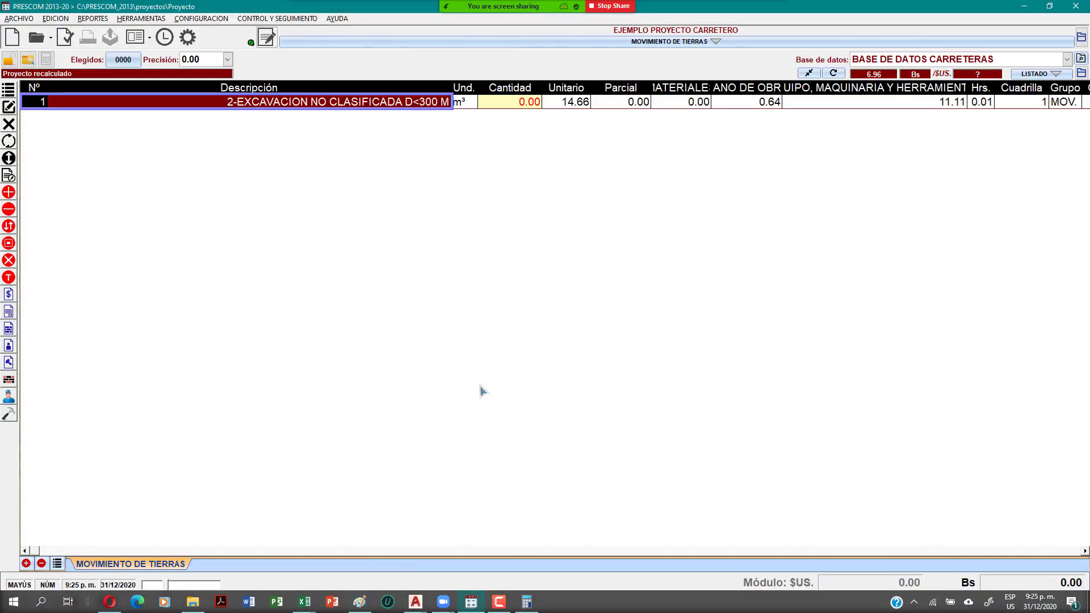
# Share the PU SM-PR workbook in Zoom to review the labour unit prices, and return the share to PRESCOM.
pyautogui.click(567, 15)
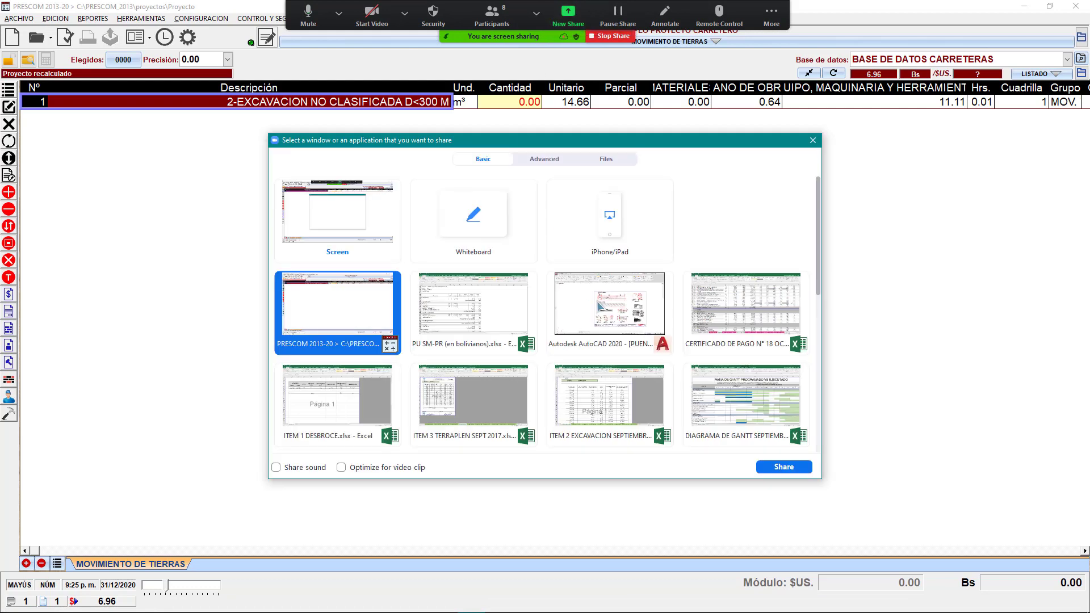
pyautogui.doubleClick(475, 314)
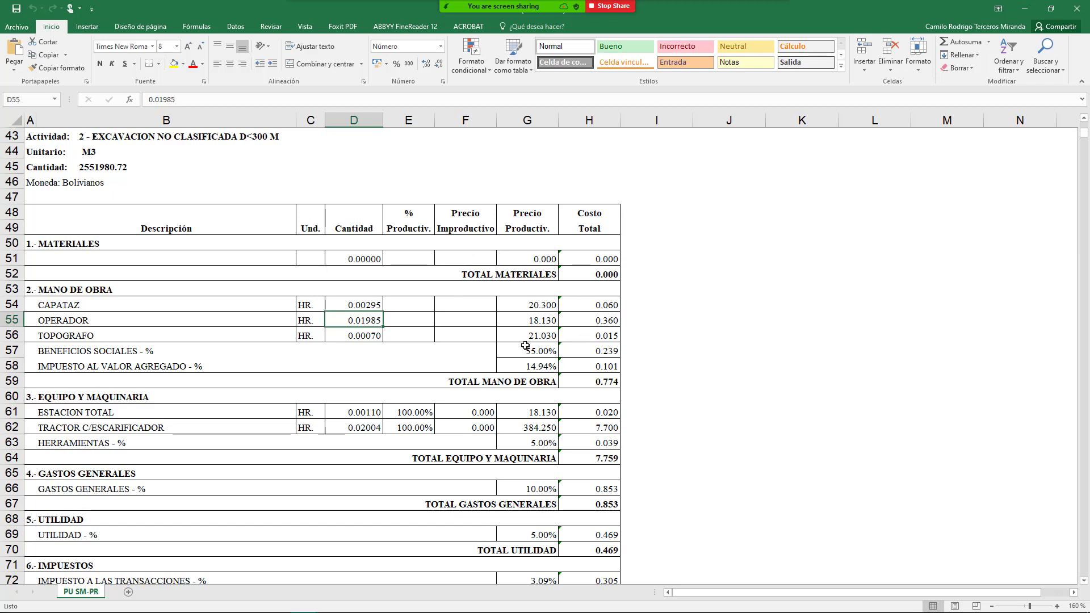
pyautogui.moveTo(448, 12)
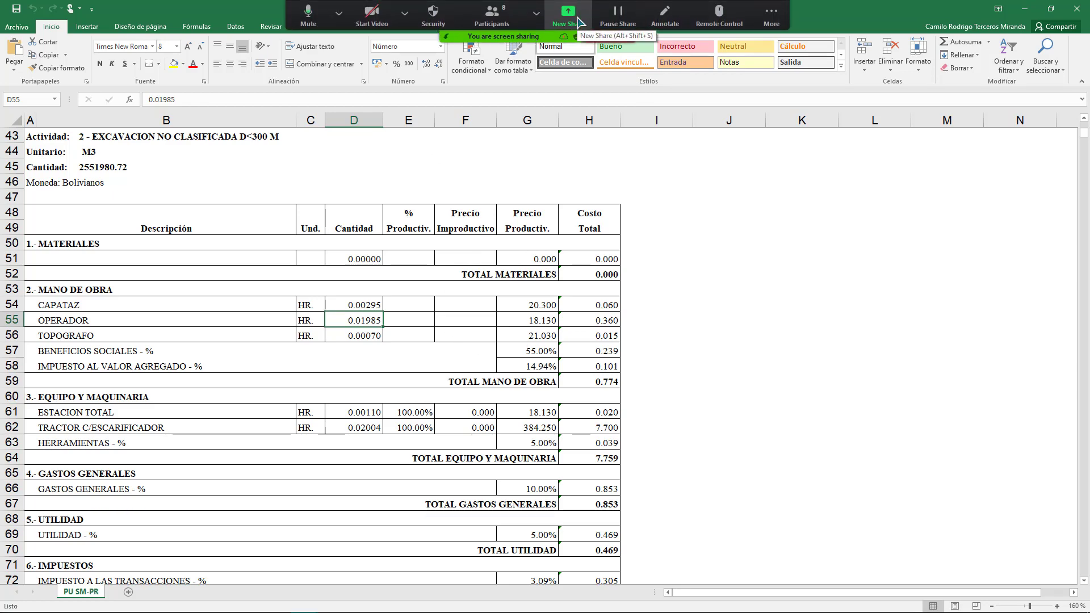
pyautogui.click(578, 21)
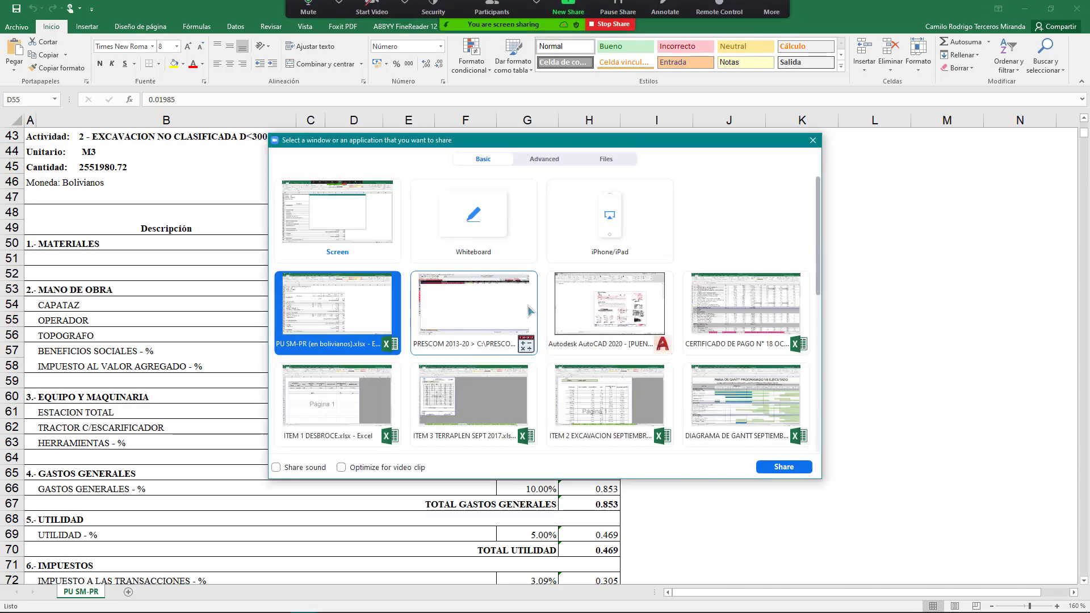
pyautogui.doubleClick(528, 311)
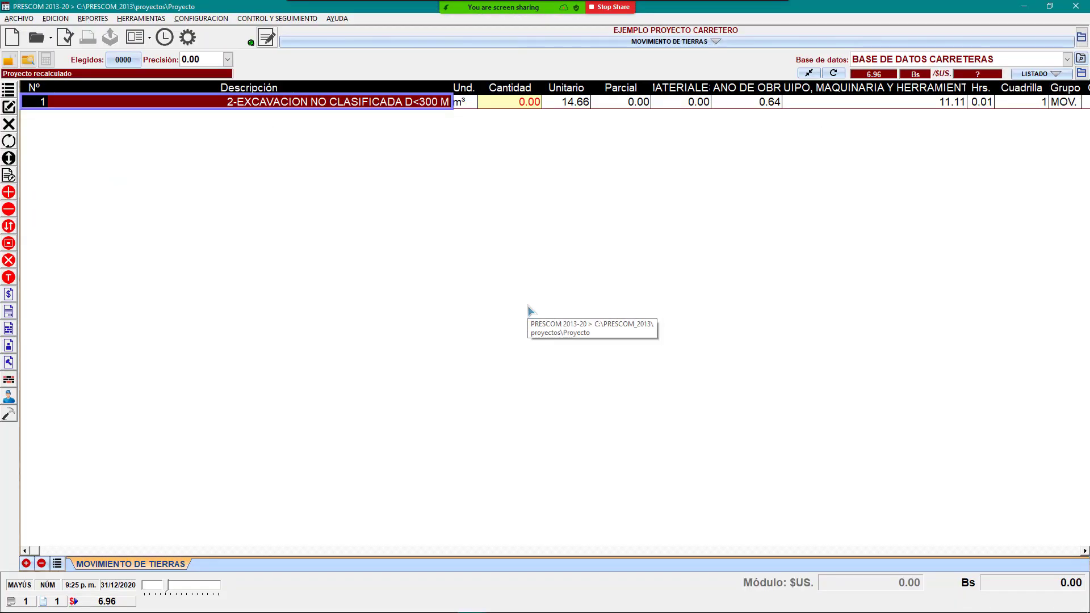
# Open item 2-EXCAVACION NO CLASIFICADA D<300 M and set the unit prices of Capataz to 20.3, Operador de equipo to 18.13 and TOPOGRAFO to 21.03.
pyautogui.doubleClick(360, 104)
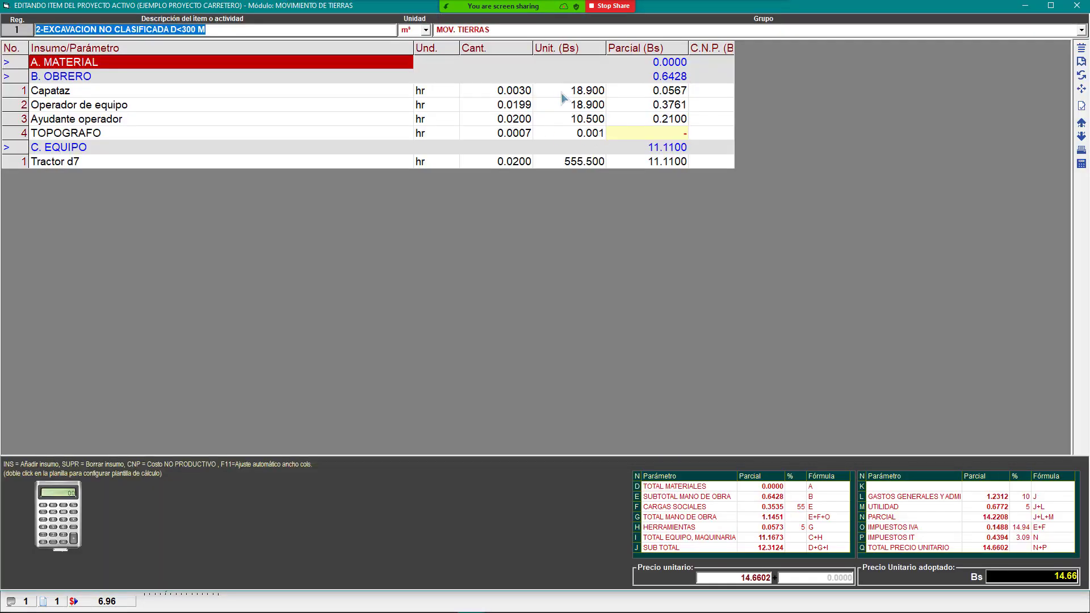
pyautogui.click(562, 94)
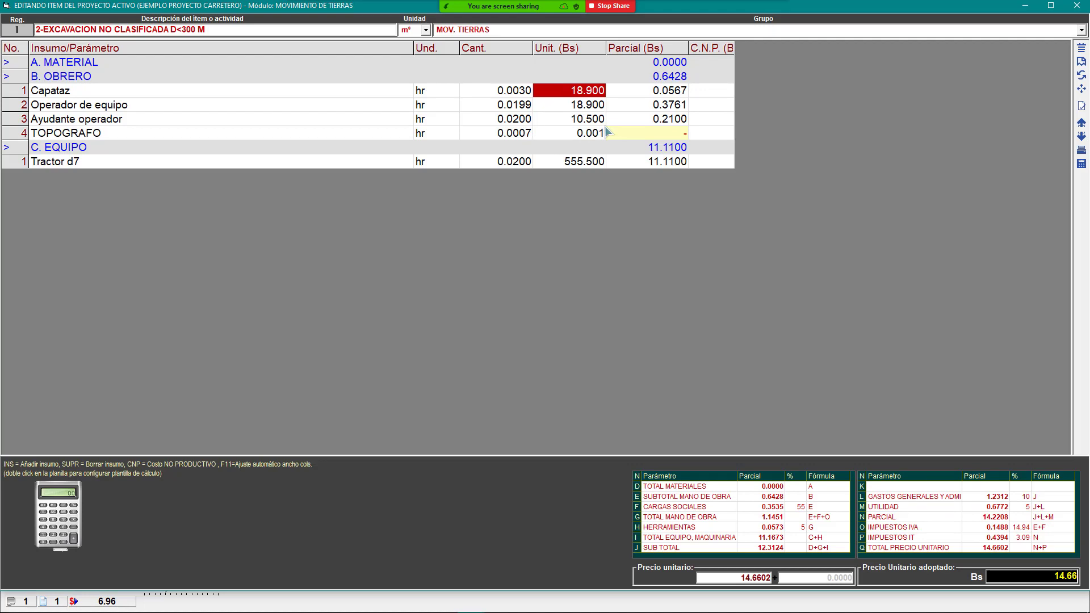
pyautogui.write('20.3')
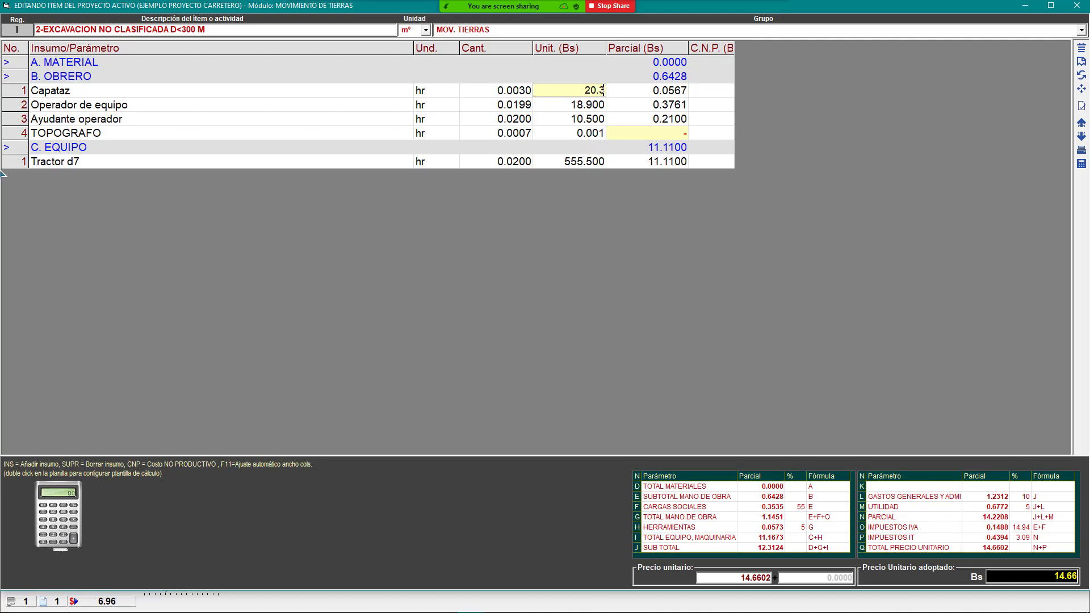
pyautogui.press('Return')
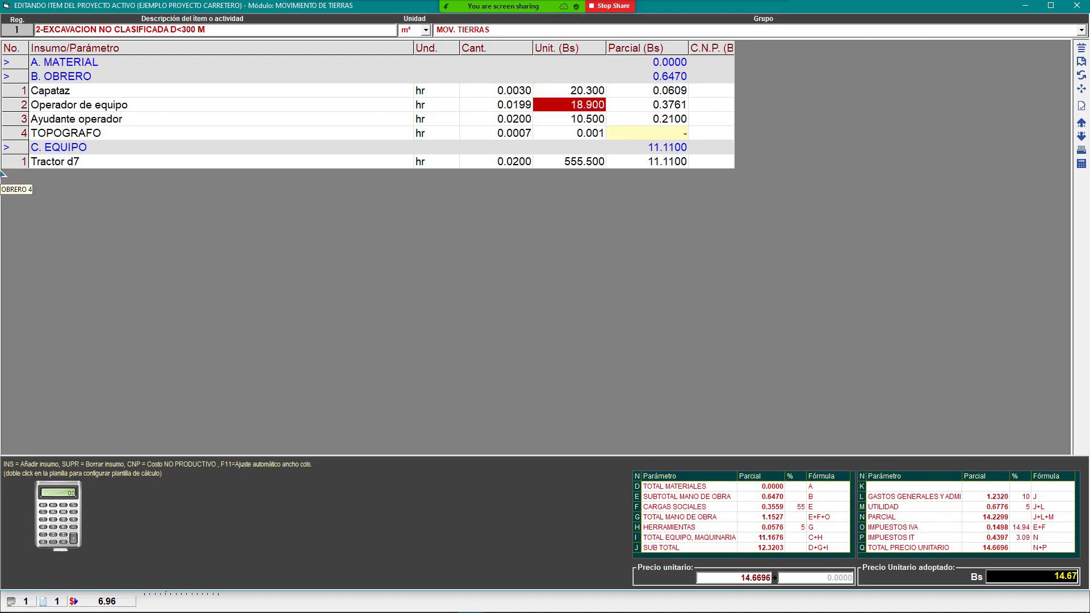
pyautogui.write('18.13')
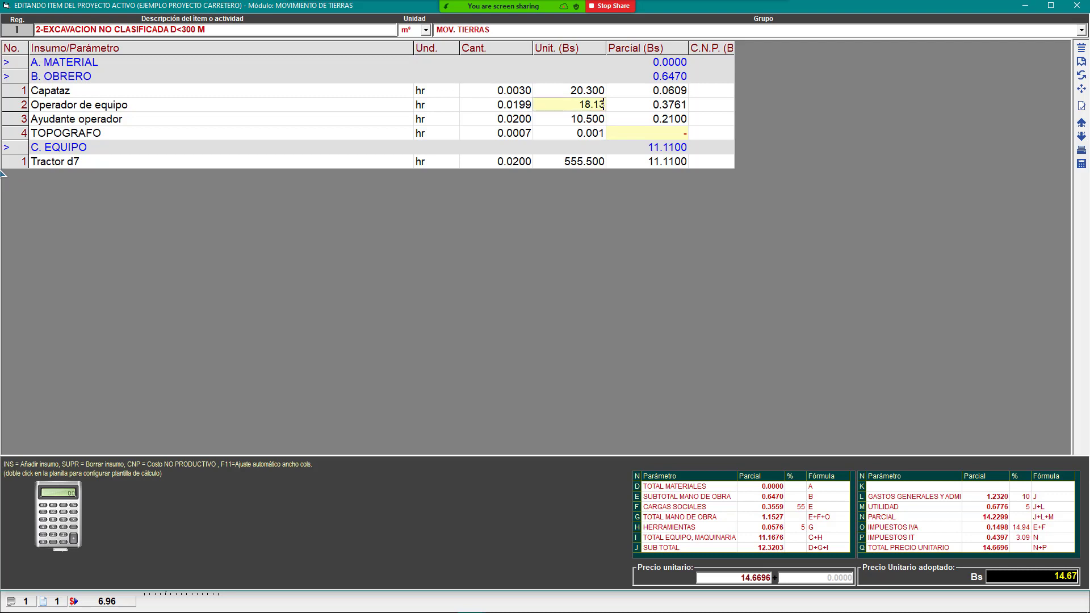
pyautogui.press('Return')
pyautogui.press('Down')
pyautogui.write('2')
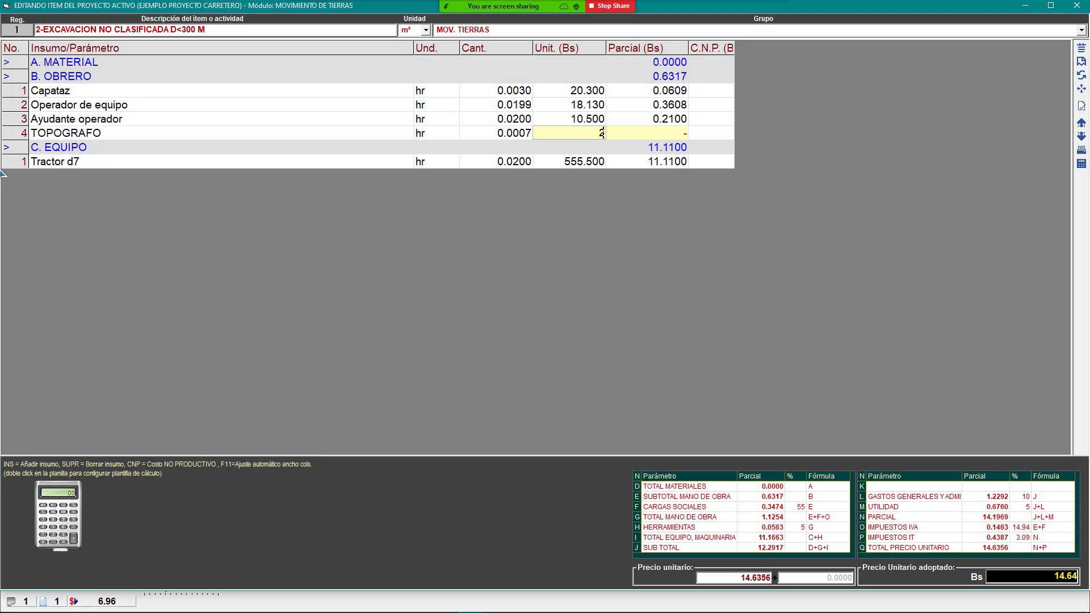
pyautogui.write('1.03')
pyautogui.press('Return')
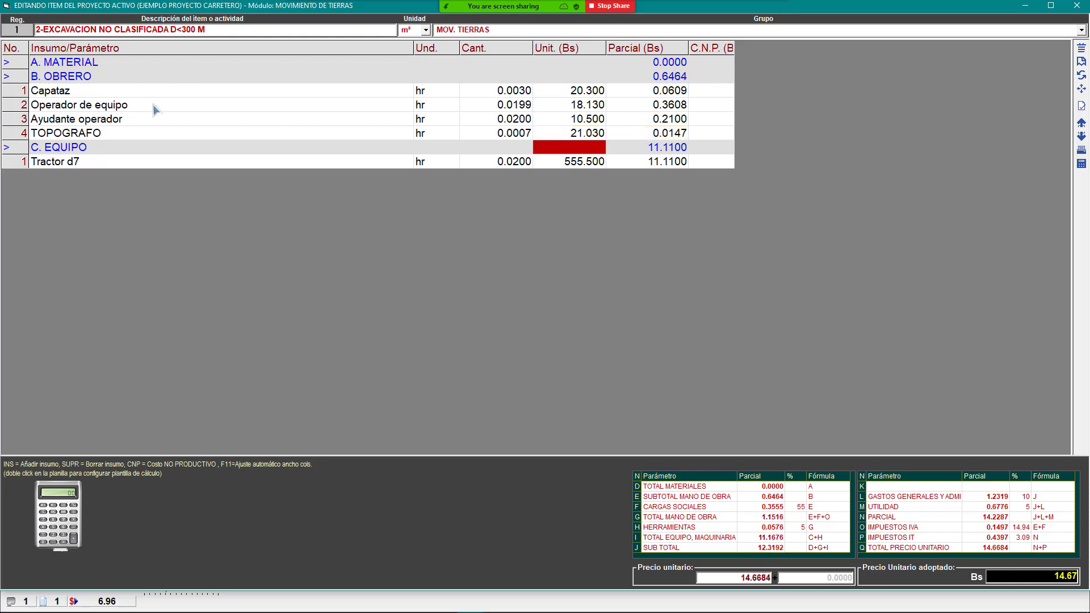
# Delete the Ayudante operador input from the labour section.
pyautogui.click(174, 120)
pyautogui.rightClick(175, 120)
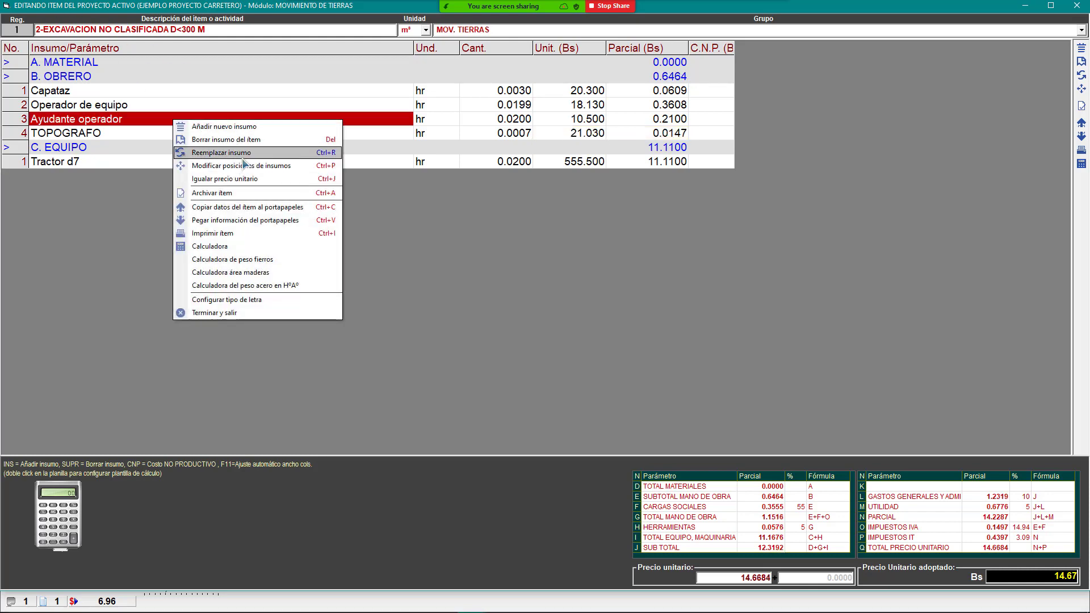
pyautogui.click(263, 139)
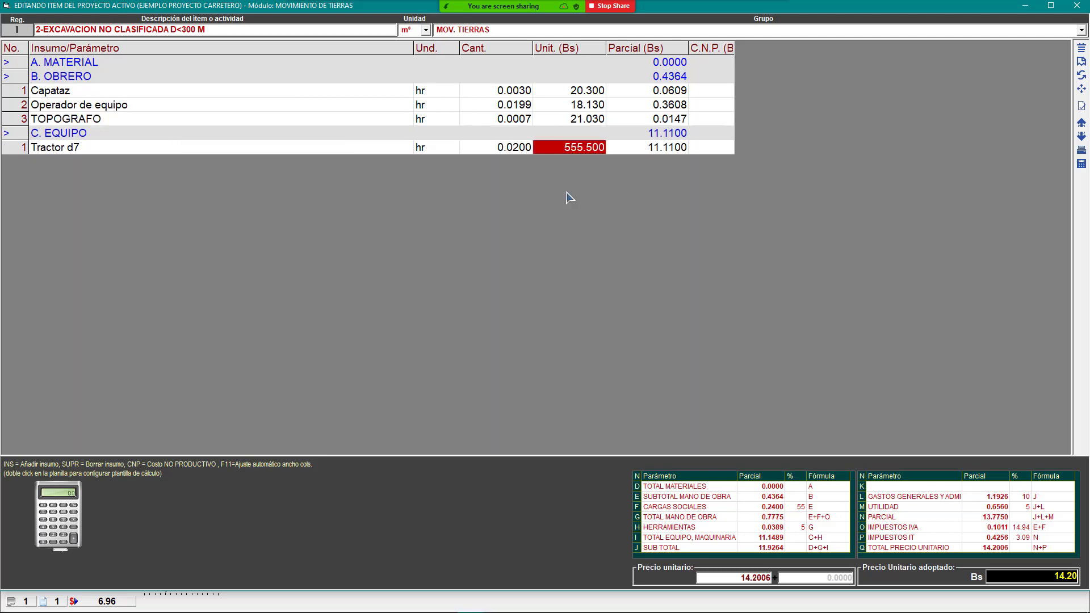
# Consult the equipment and machinery rows in the Paint reference and return to the PRESCOM item.
pyautogui.moveTo(266, 608)
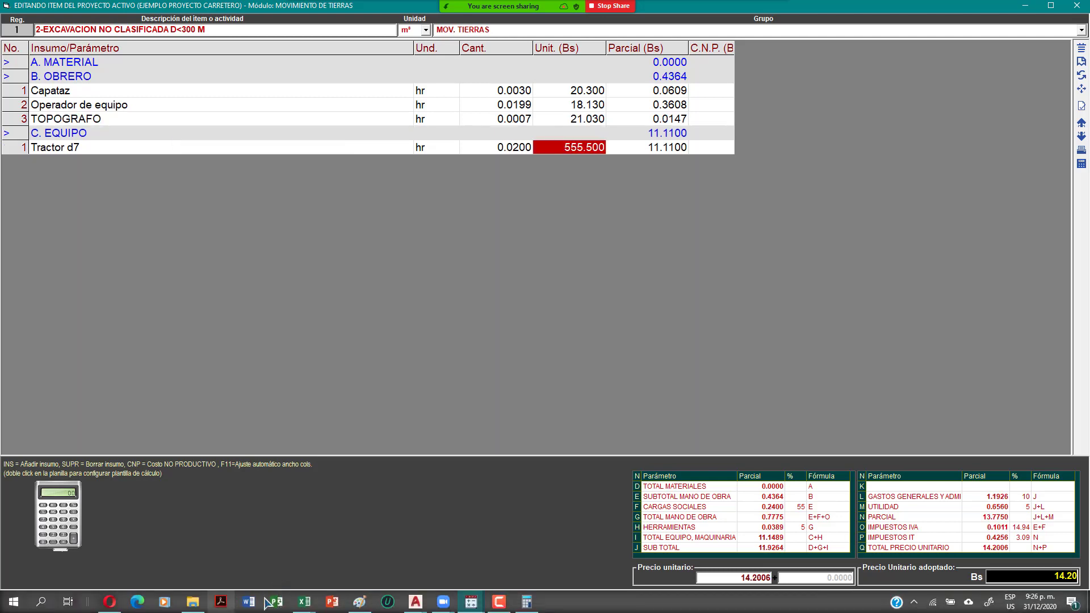
pyautogui.click(360, 603)
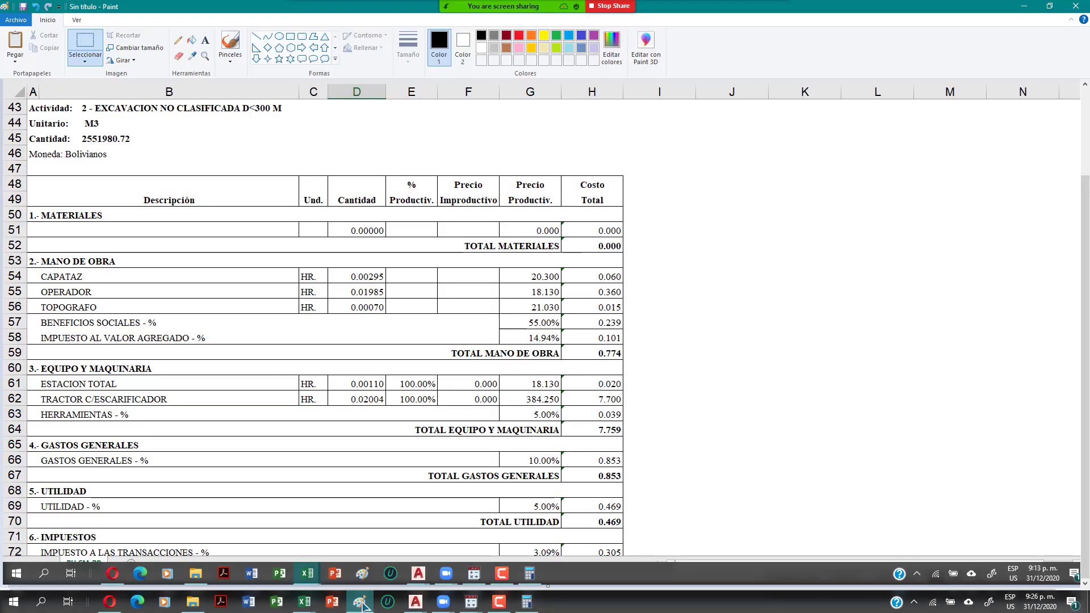
pyautogui.click(361, 604)
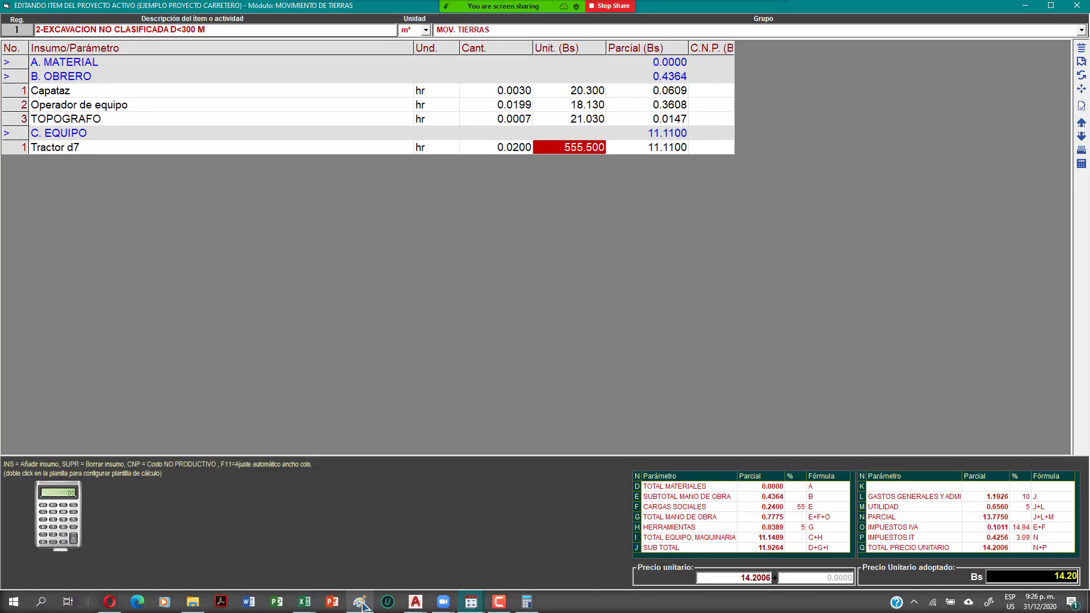
pyautogui.click(361, 604)
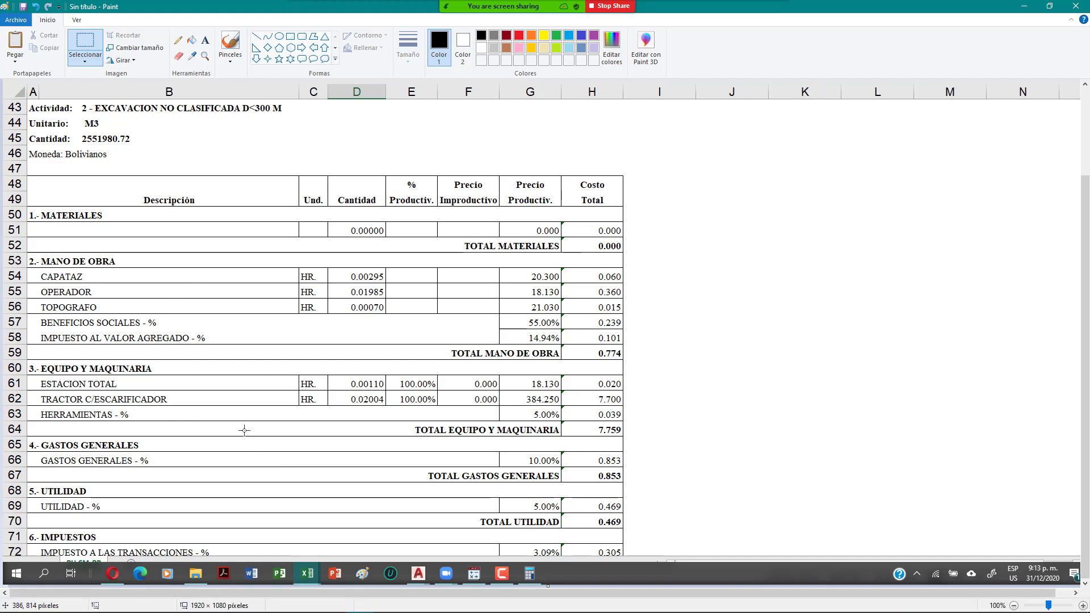
pyautogui.click(358, 596)
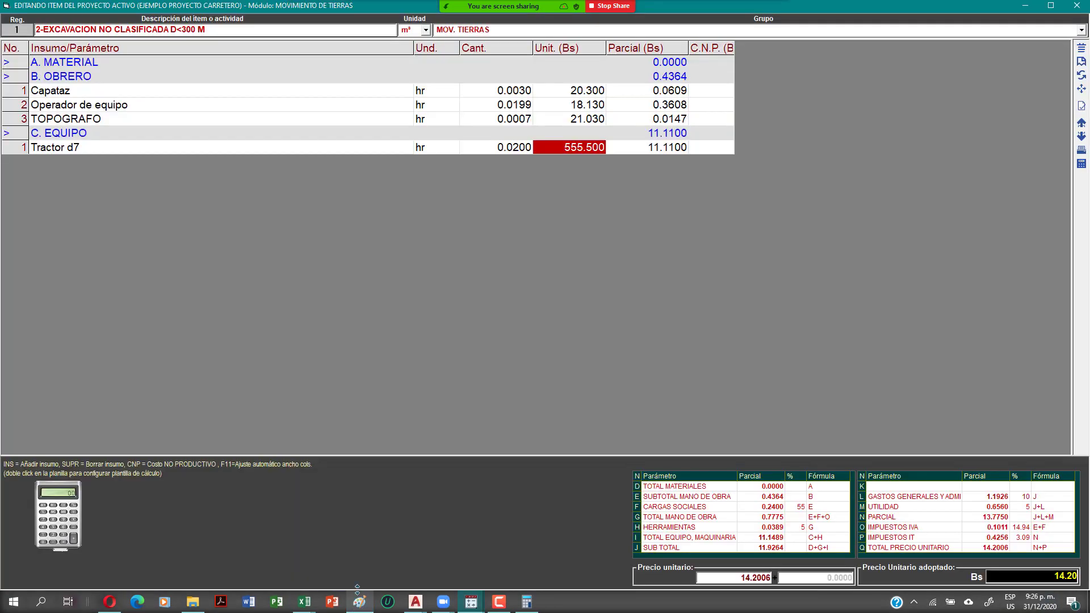
# Create a new equipment input ESTACION TOTAL in hr with unit cost 0.0011, consulting the Paint reference, and add it to the item.
pyautogui.click(225, 149)
pyautogui.rightClick(226, 151)
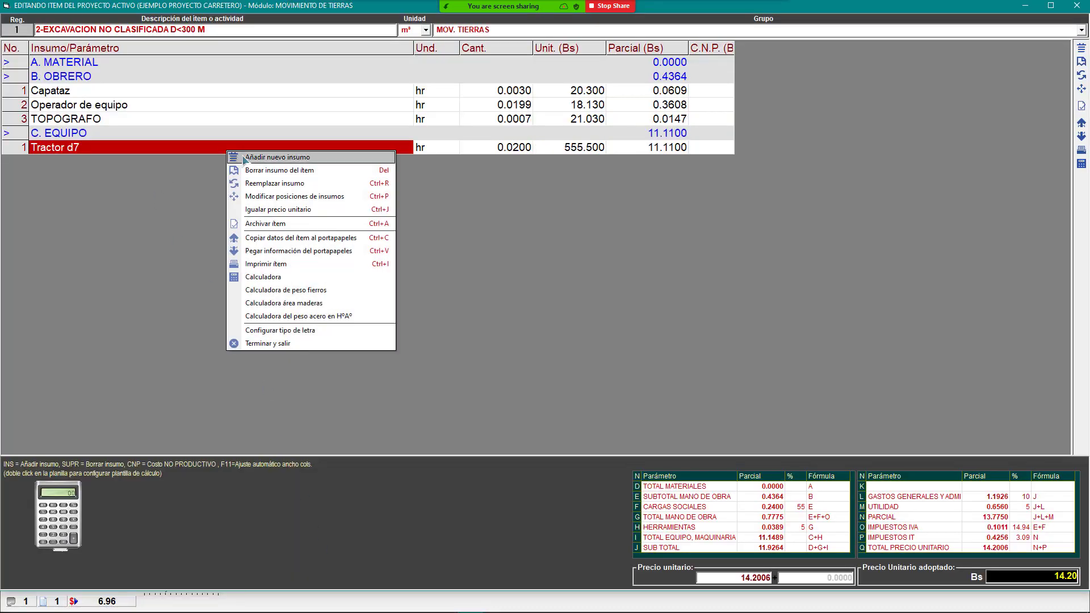
pyautogui.click(269, 158)
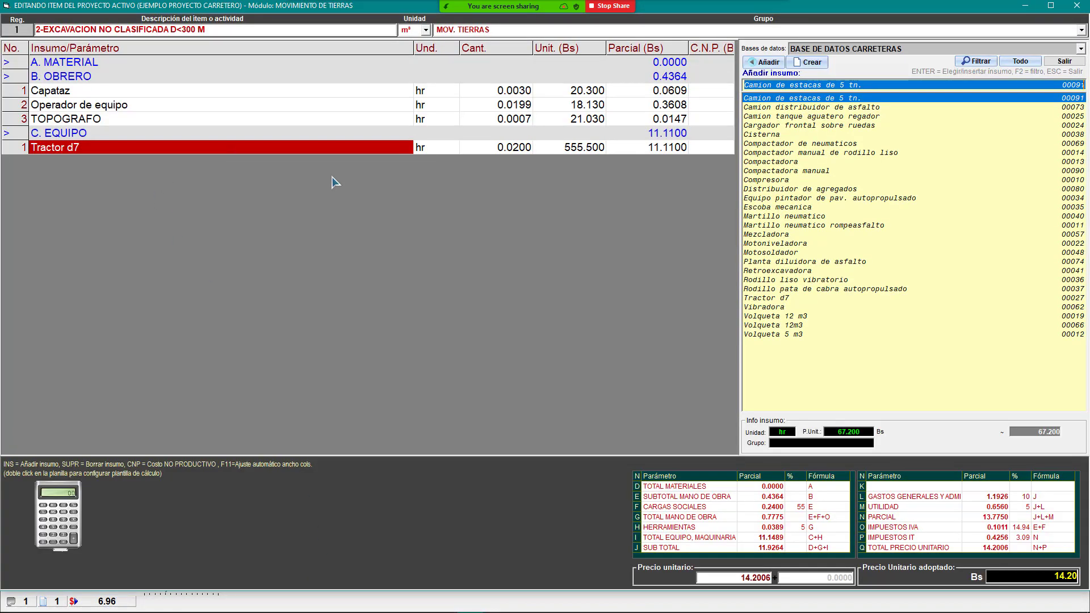
pyautogui.click(816, 63)
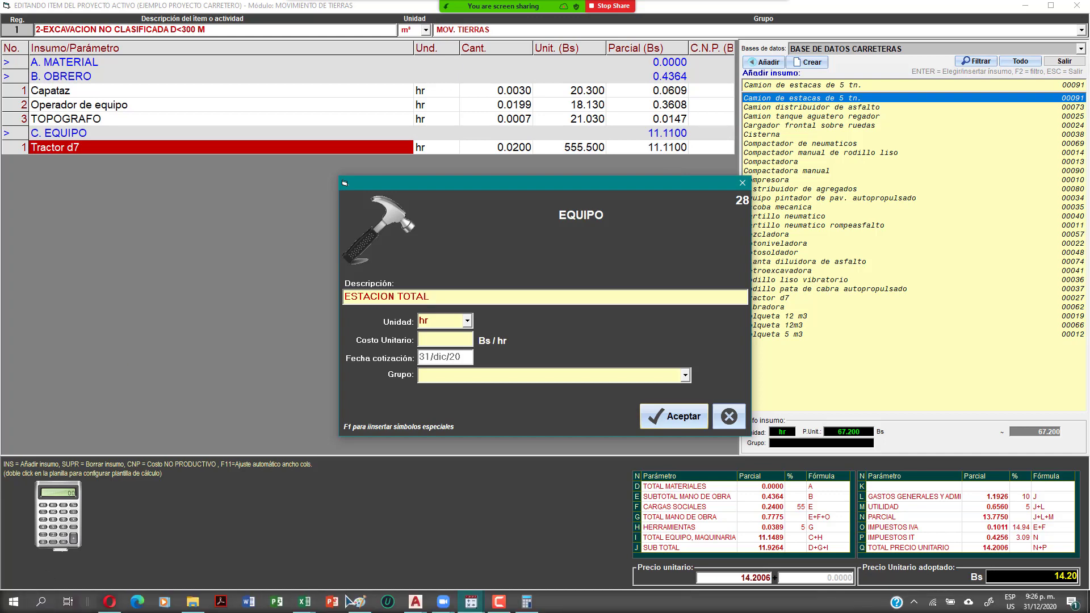
pyautogui.click(349, 610)
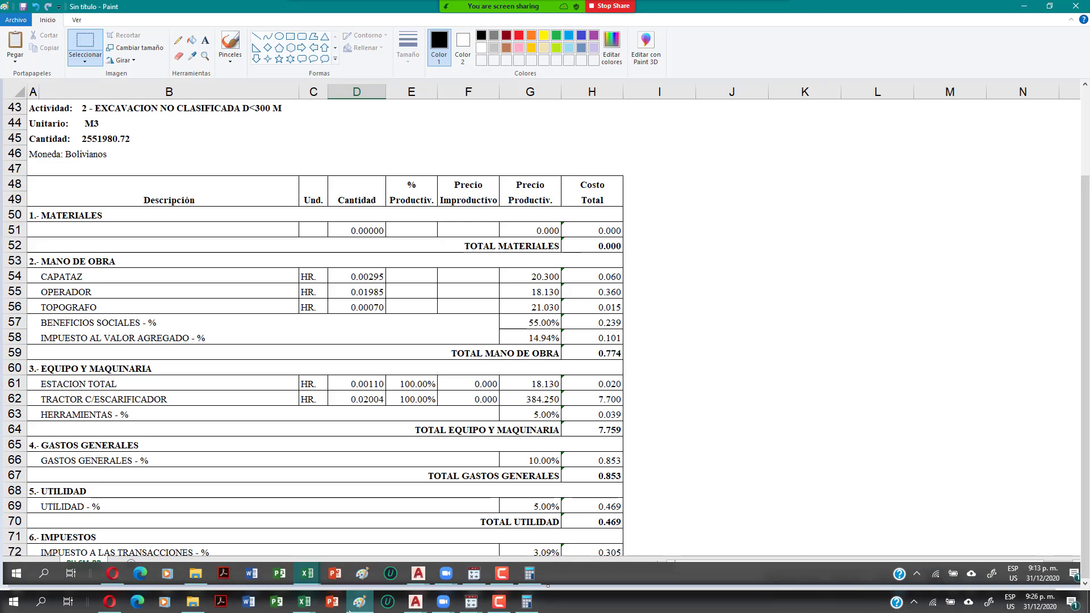
pyautogui.click(349, 610)
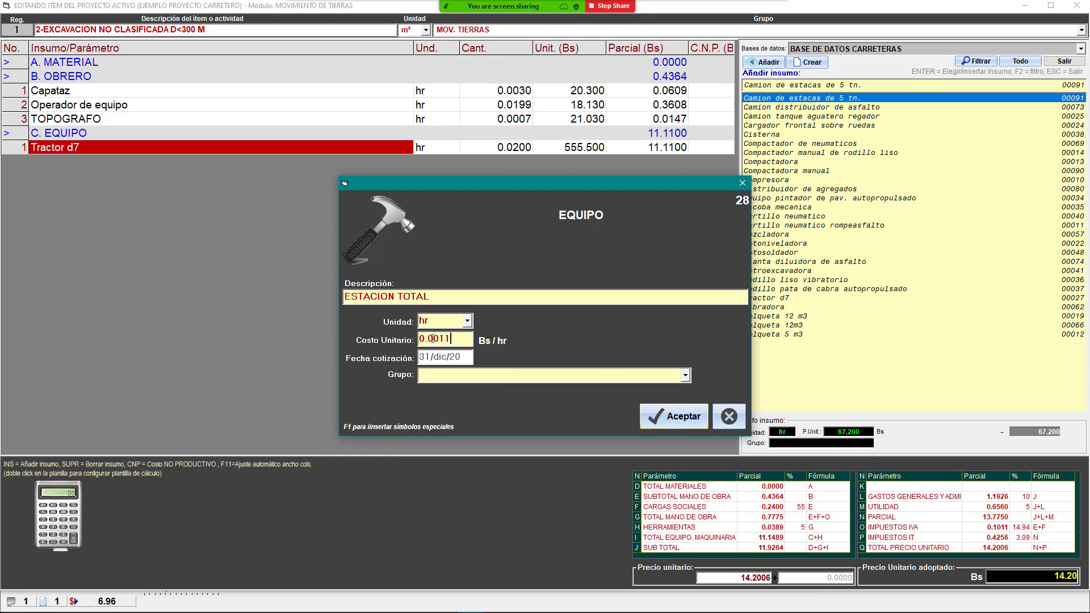
pyautogui.click(681, 420)
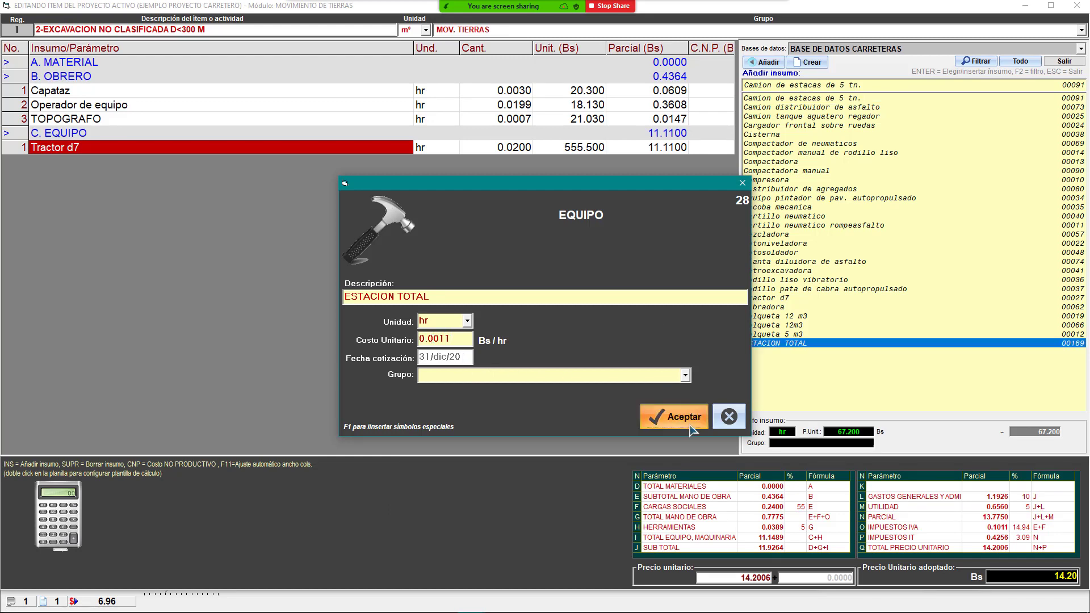
pyautogui.press('Return')
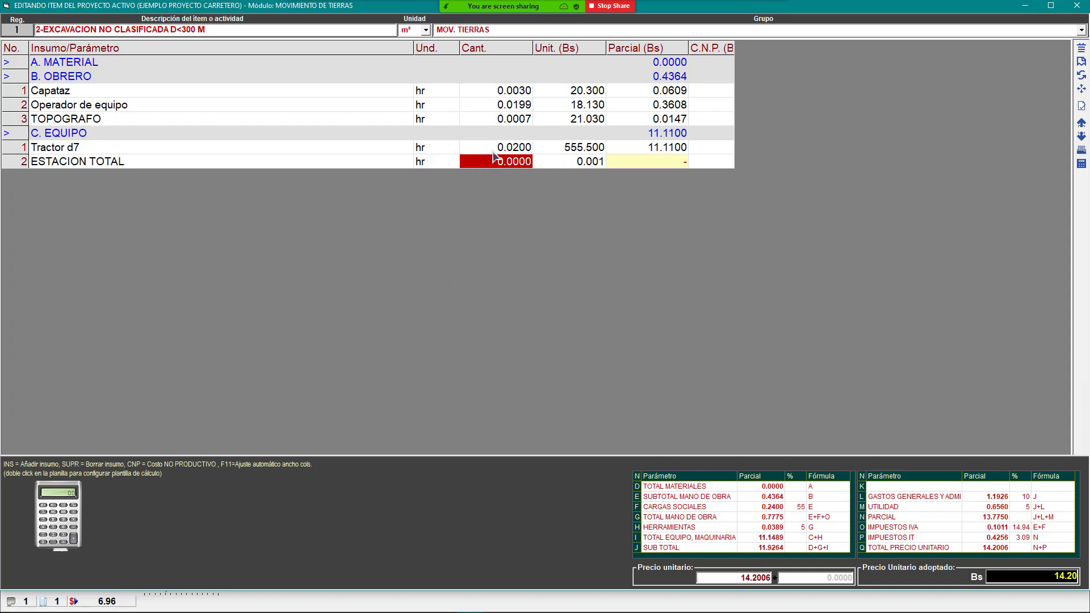
# Set the ESTACION TOTAL quantity to 0.0011 and its unit price to 18.13, consulting the Paint reference.
pyautogui.write('0')
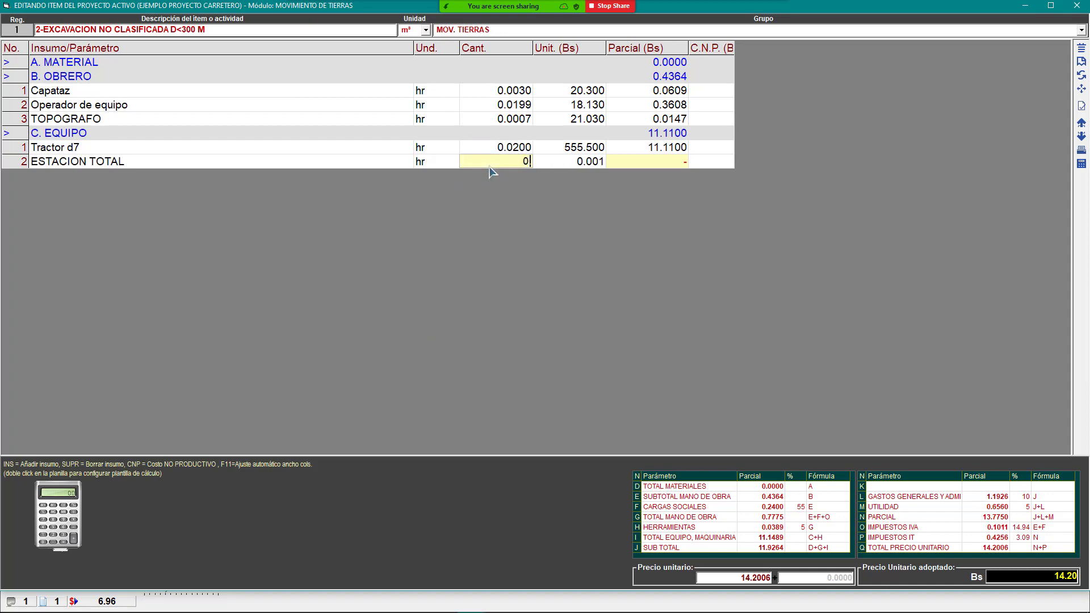
pyautogui.write('.0011')
pyautogui.press('Up')
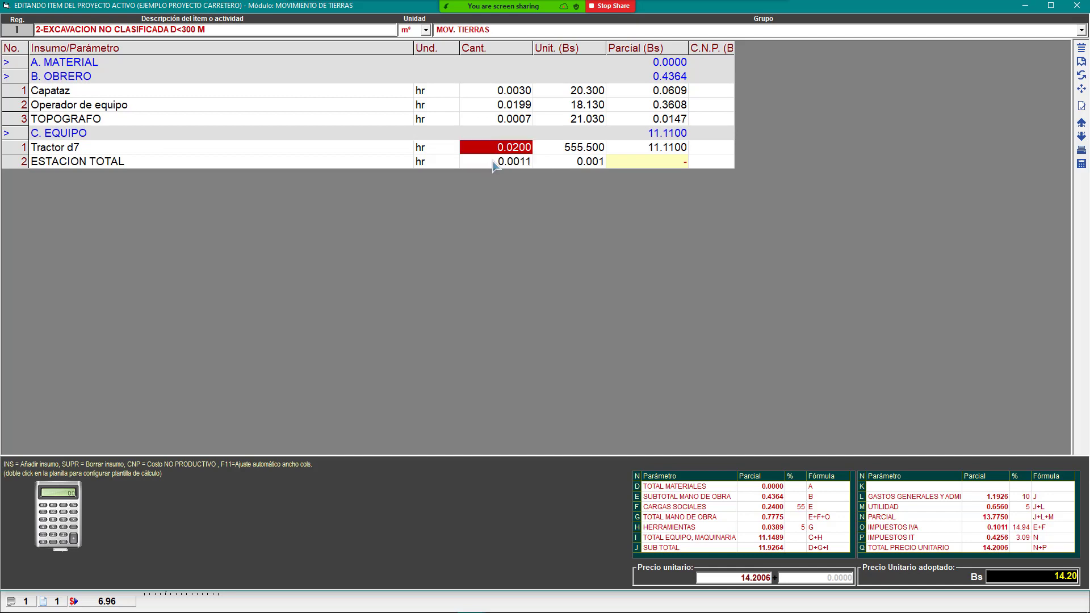
pyautogui.click(591, 165)
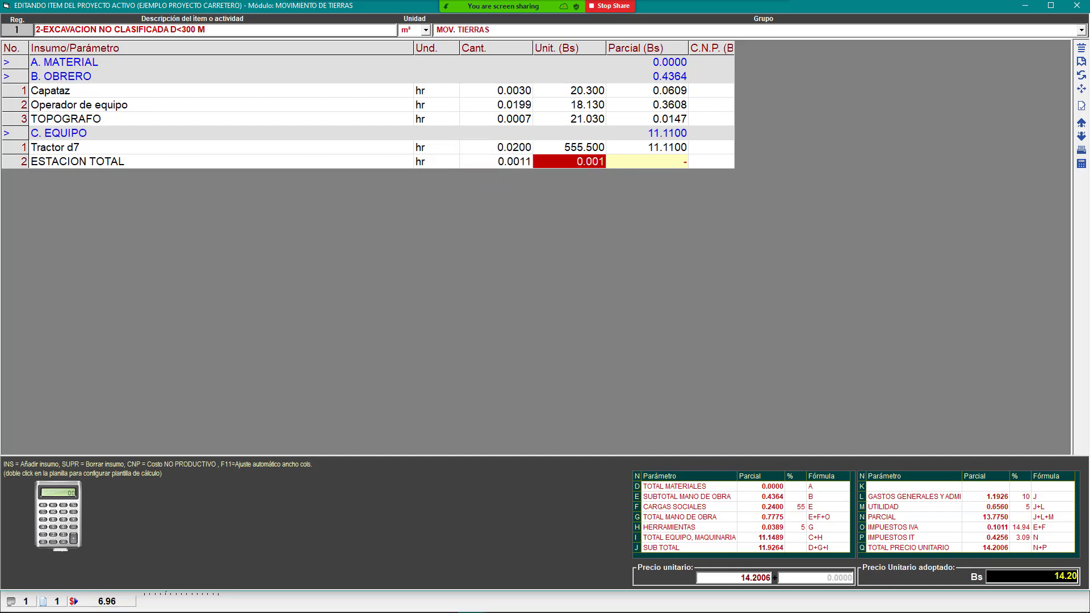
pyautogui.click(359, 601)
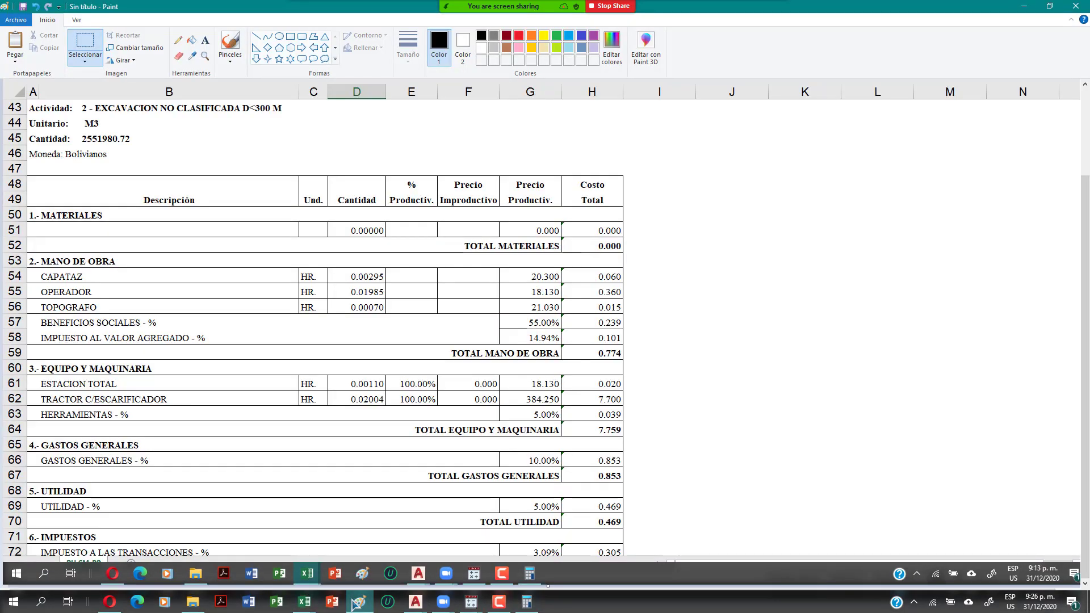
pyautogui.click(353, 604)
pyautogui.write('1')
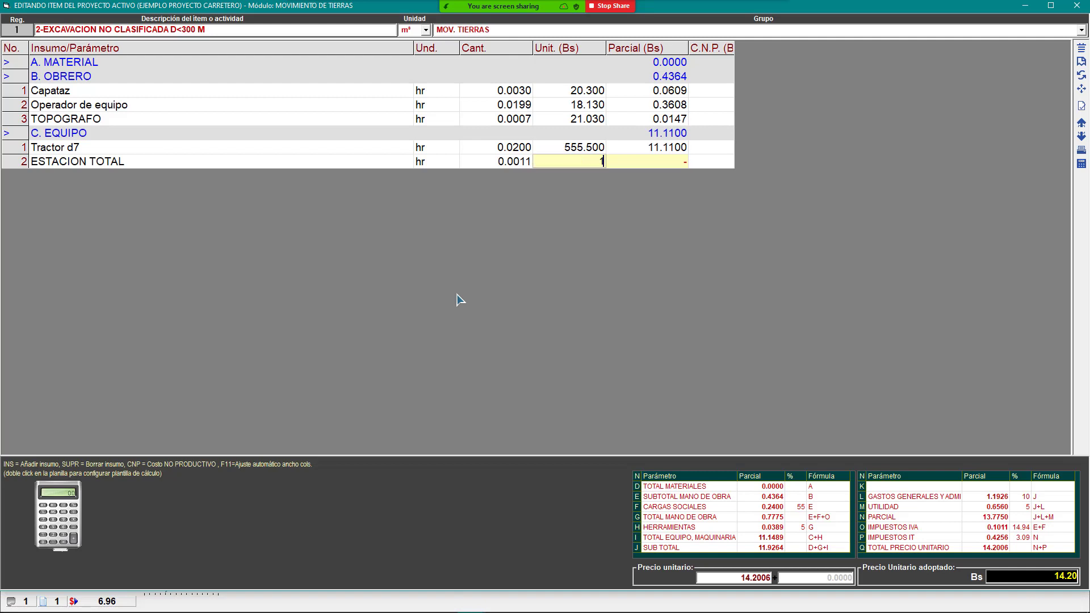
pyautogui.write('8.13')
pyautogui.press('Up')
# Consult the tractor row in the Paint reference and enter 0.0200 as the quantity of Tractor d7.
pyautogui.press('Left')
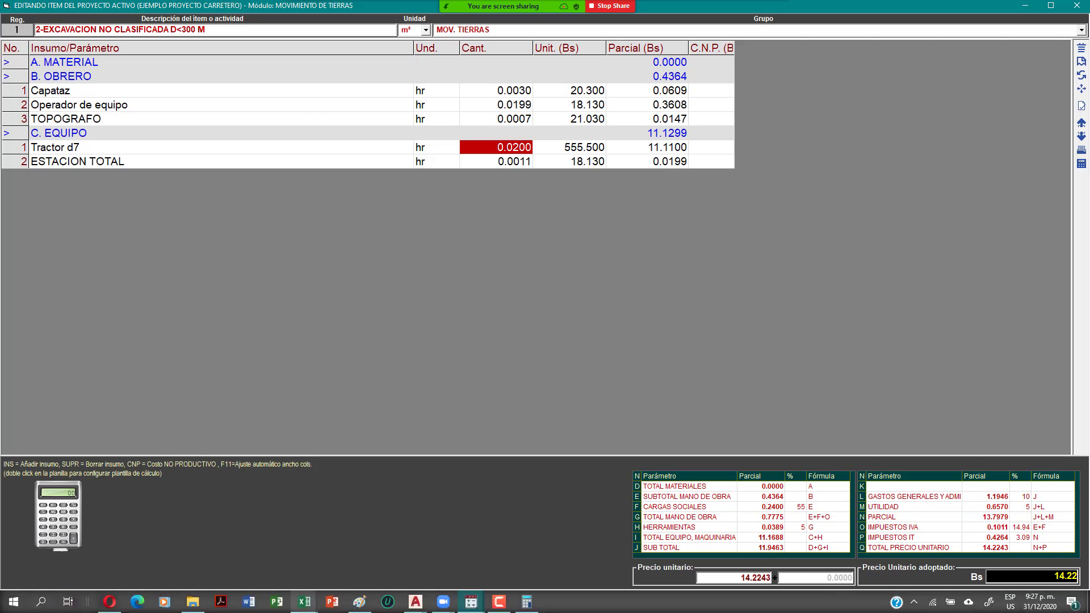
pyautogui.click(305, 603)
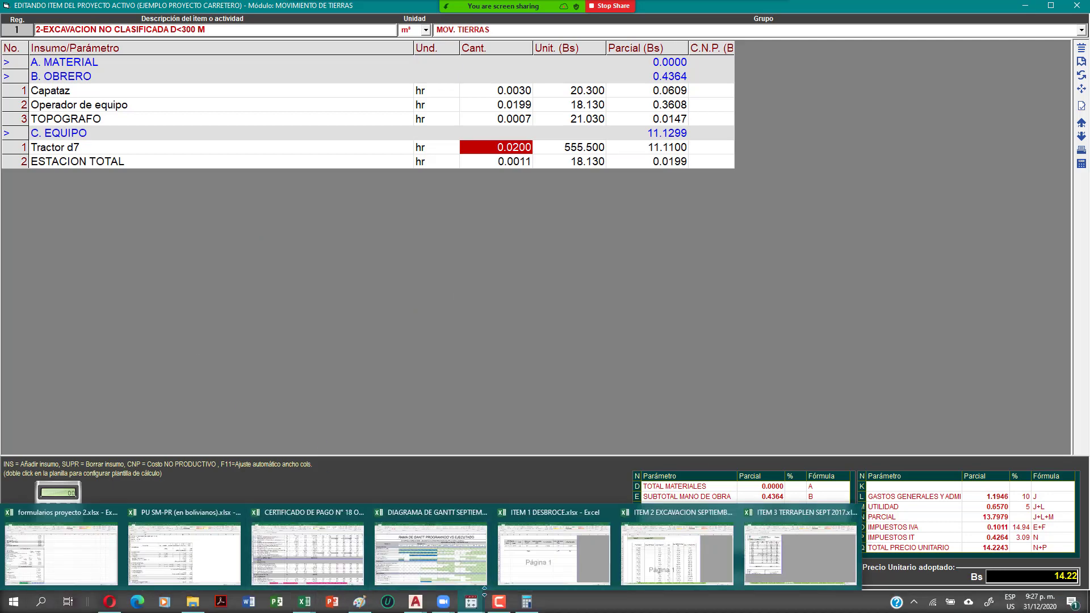
pyautogui.moveTo(295, 609)
pyautogui.click(357, 607)
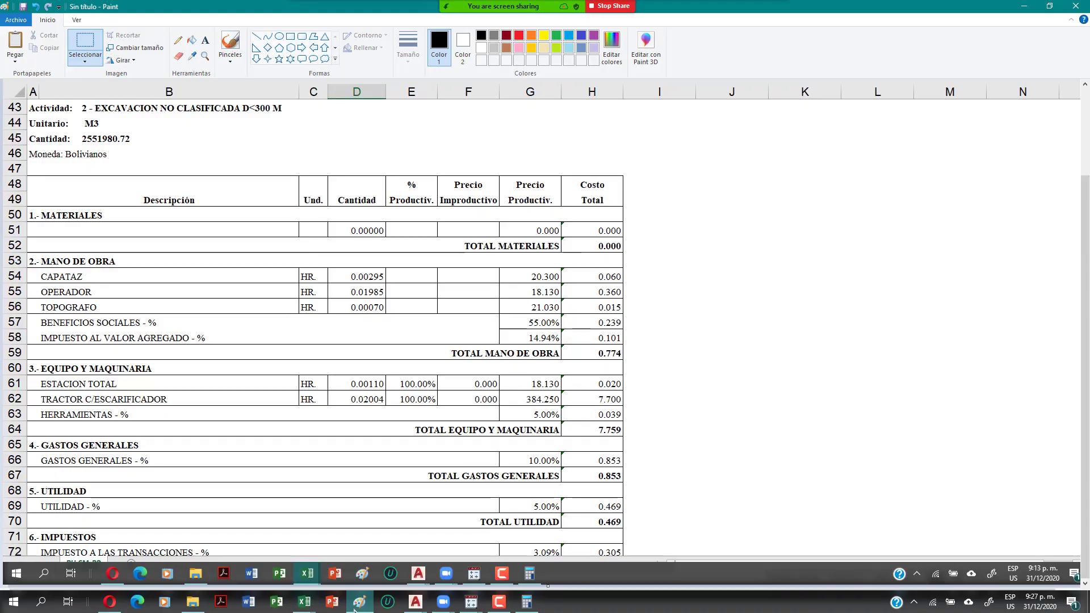
pyautogui.click(354, 608)
pyautogui.click(507, 163)
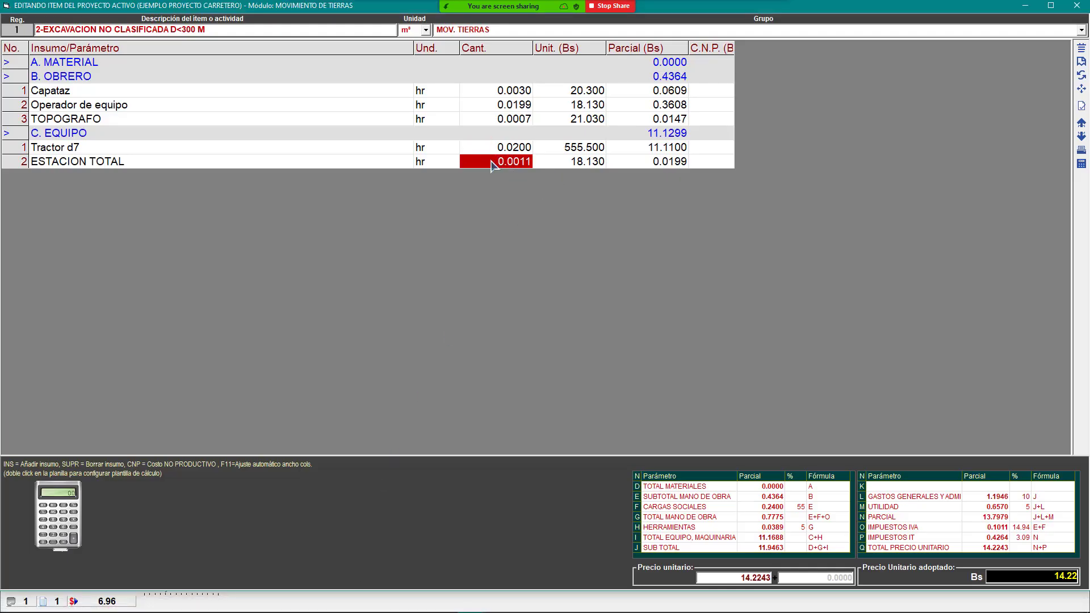
pyautogui.click(490, 137)
pyautogui.click(492, 148)
pyautogui.write('0.02')
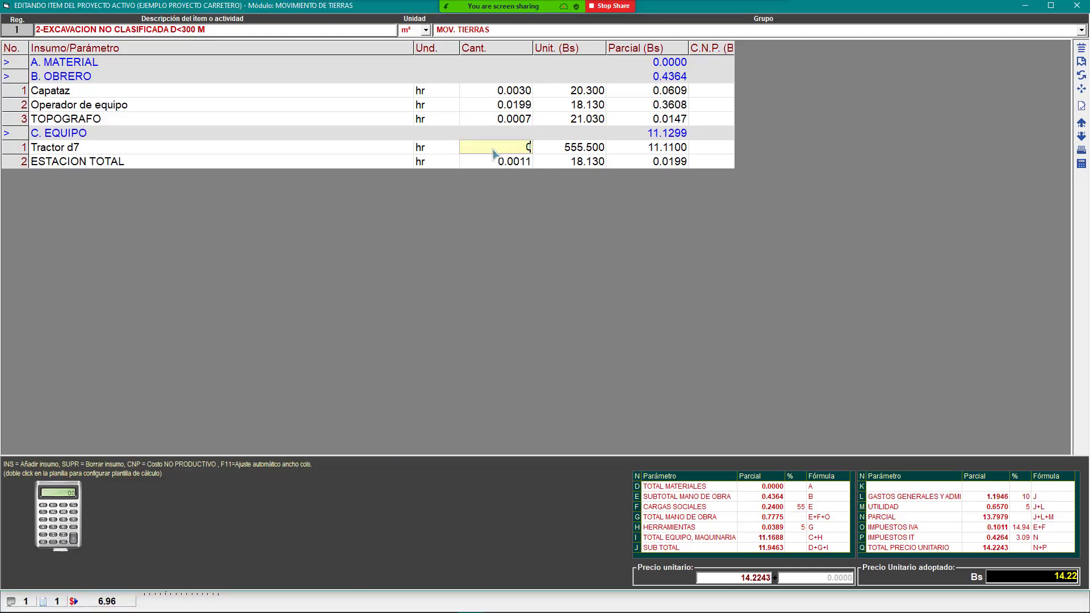
pyautogui.write('00')
pyautogui.press('Return')
# Set the unit price of Tractor d7 to 384.25 per the Paint reference, then save the item and return to the project list.
pyautogui.click(563, 149)
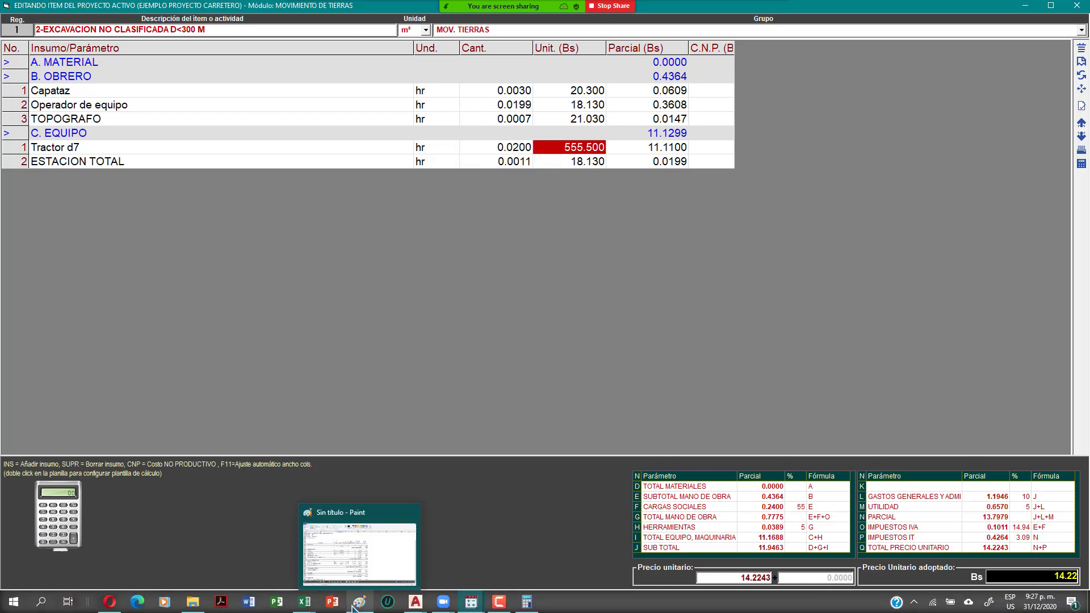
pyautogui.click(357, 606)
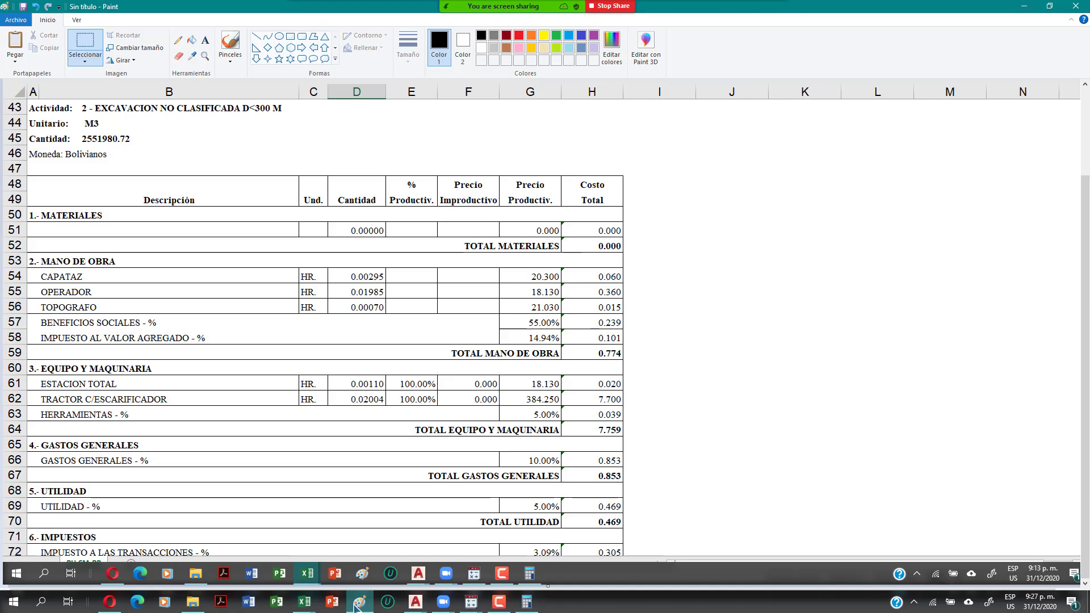
pyautogui.click(358, 604)
pyautogui.write('3')
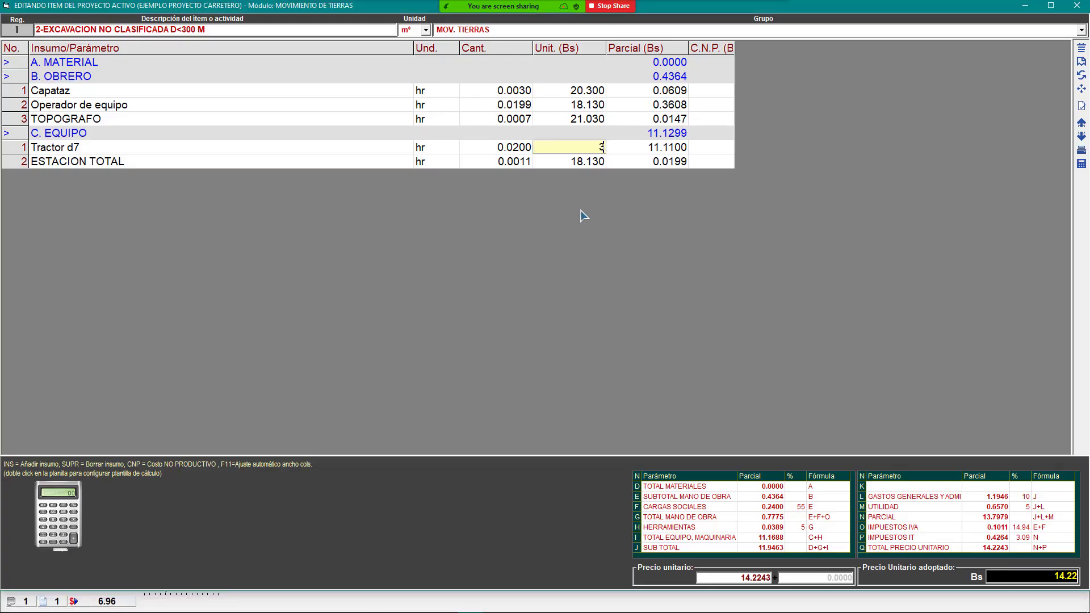
pyautogui.write('84.25')
pyautogui.press('Return')
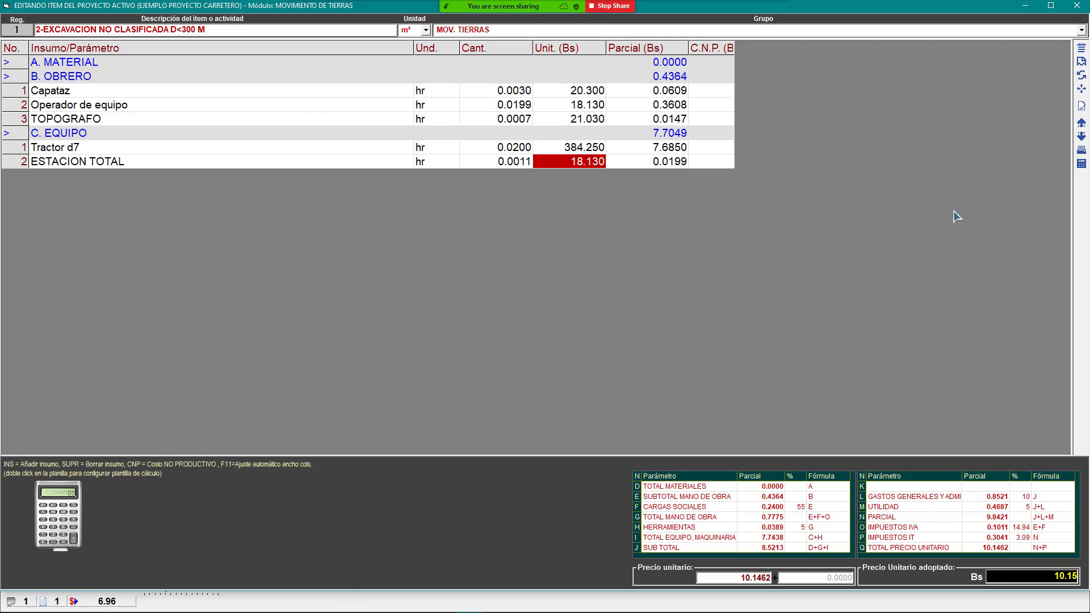
pyautogui.click(1081, 105)
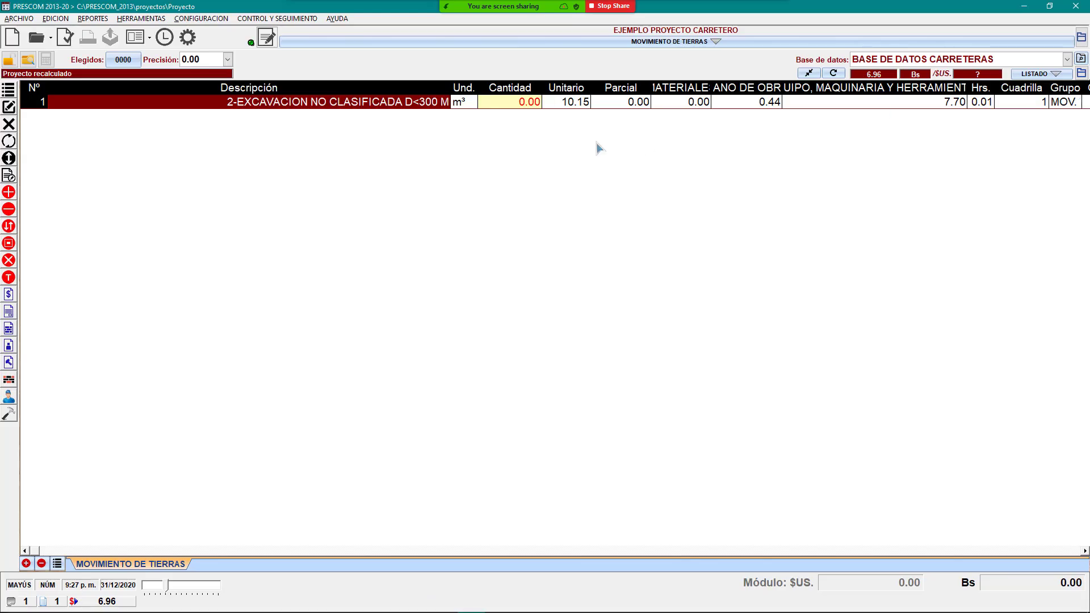
# Set the project quantity of 2-EXCAVACION NO CLASIFICADA D<300 M to 1.
pyautogui.moveTo(311, 609)
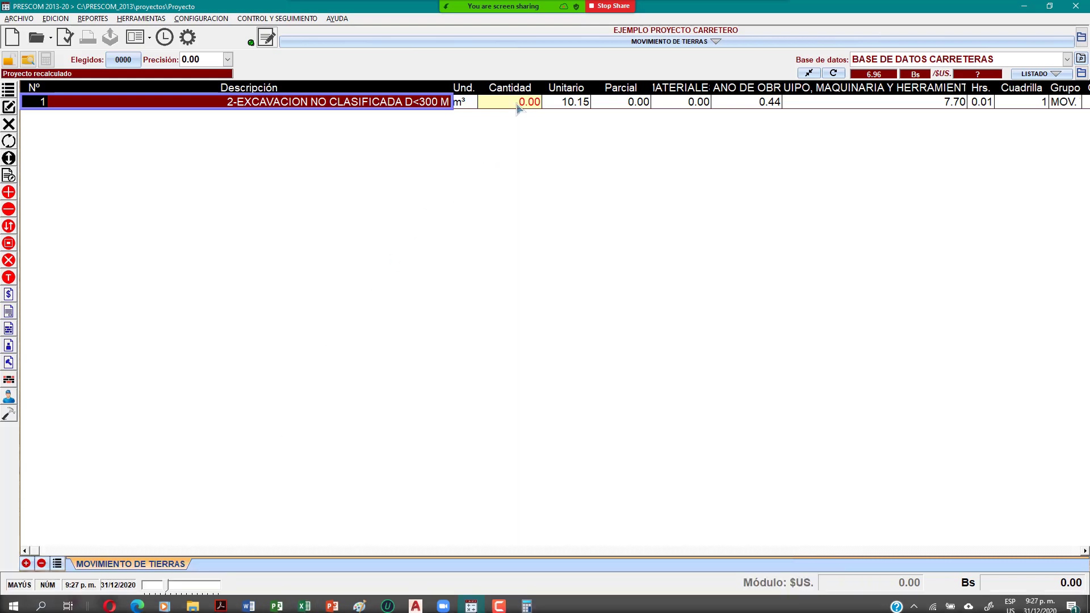
pyautogui.click(518, 104)
pyautogui.write('1')
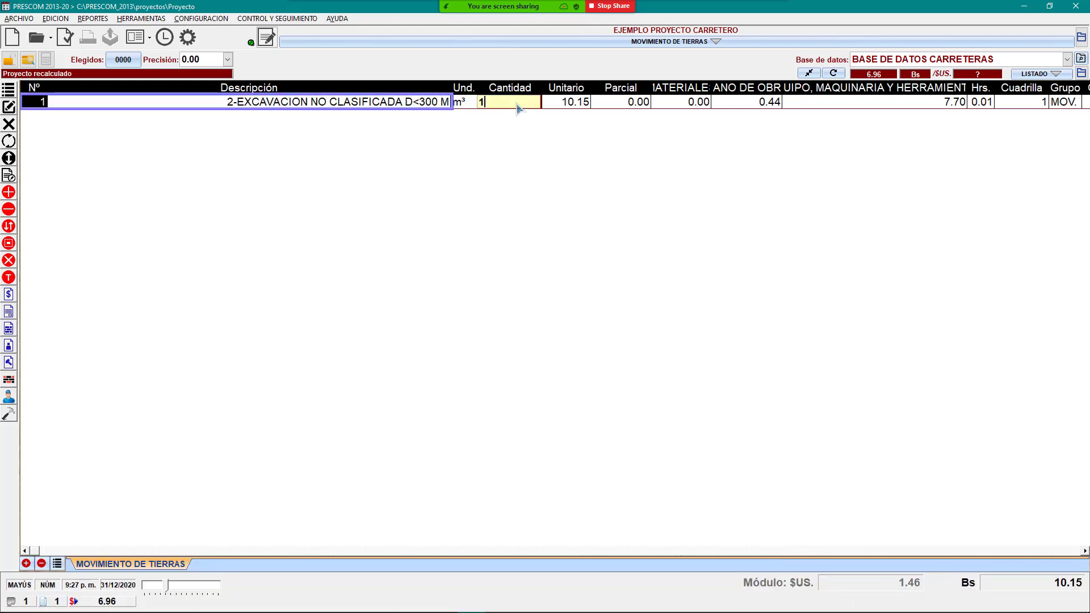
pyautogui.press('Return')
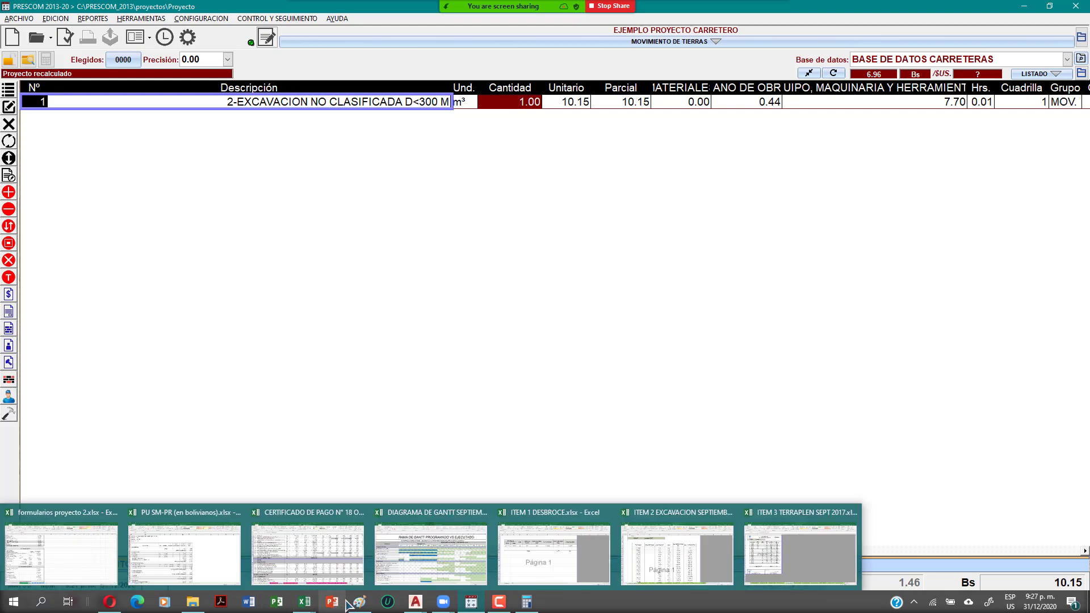
# Check the Paint reference, select the quantity 2551980.72 in cell A45 of the PU SM-PR sheet in Excel for copying, and return to PRESCOM.
pyautogui.click(360, 602)
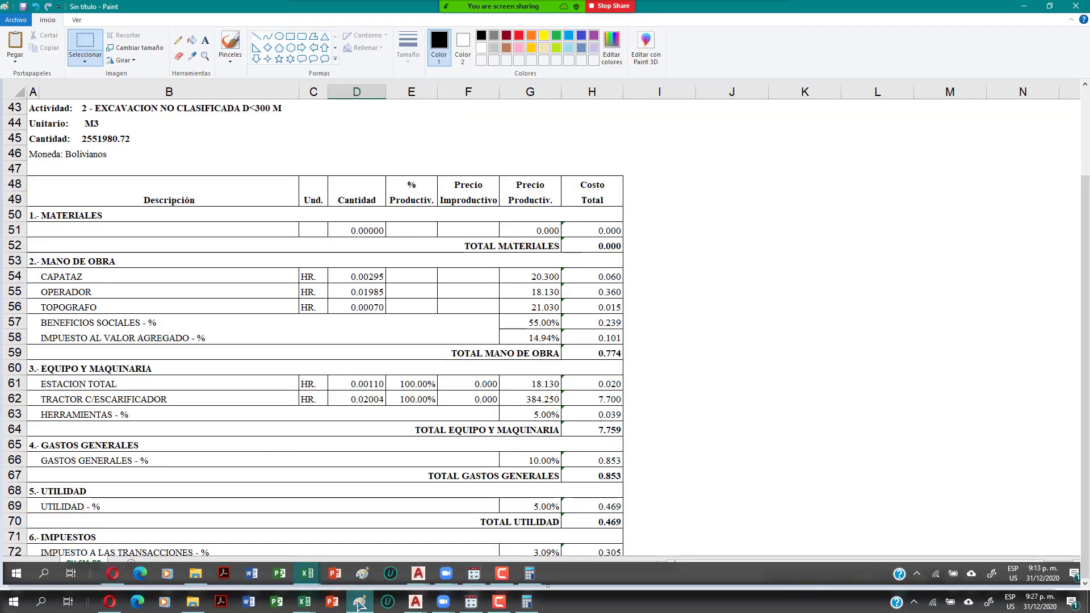
pyautogui.click(360, 602)
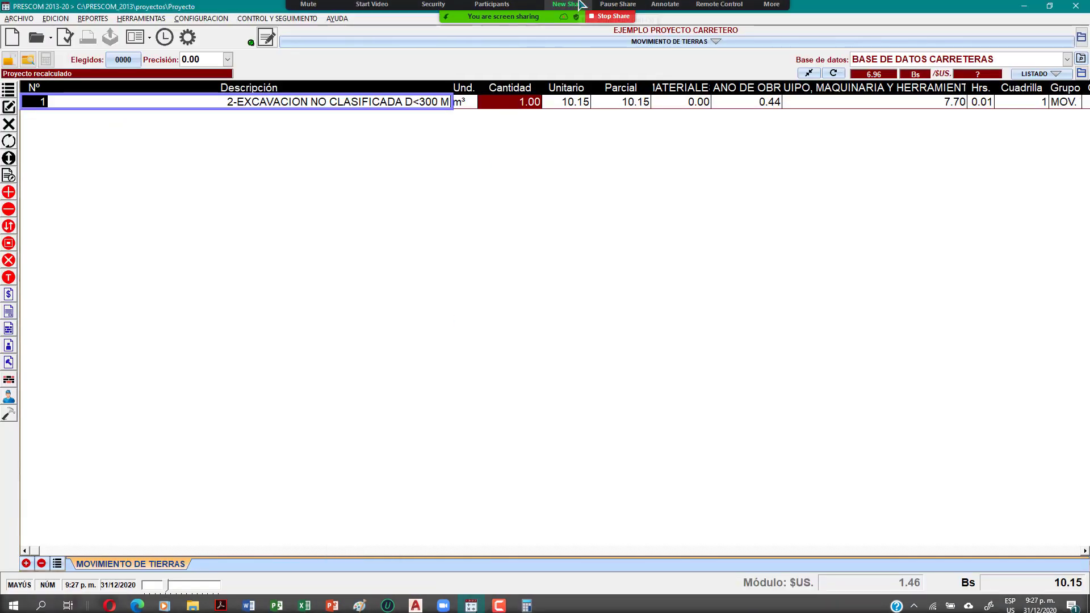
pyautogui.click(568, 11)
pyautogui.doubleClick(462, 357)
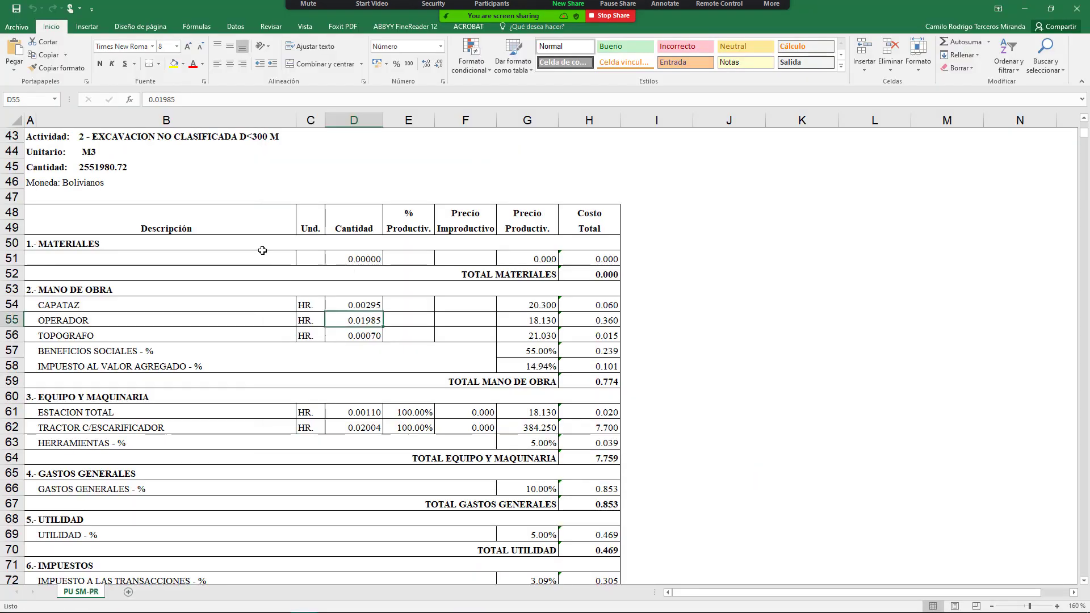
pyautogui.click(113, 169)
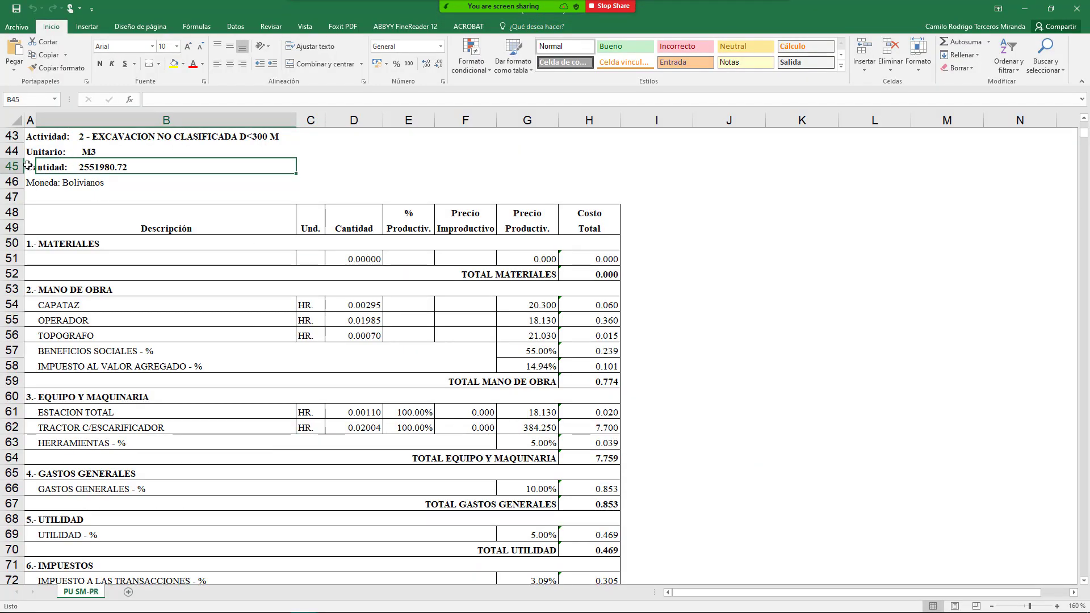
pyautogui.click(29, 166)
pyautogui.moveTo(228, 100); pyautogui.dragTo(199, 102)
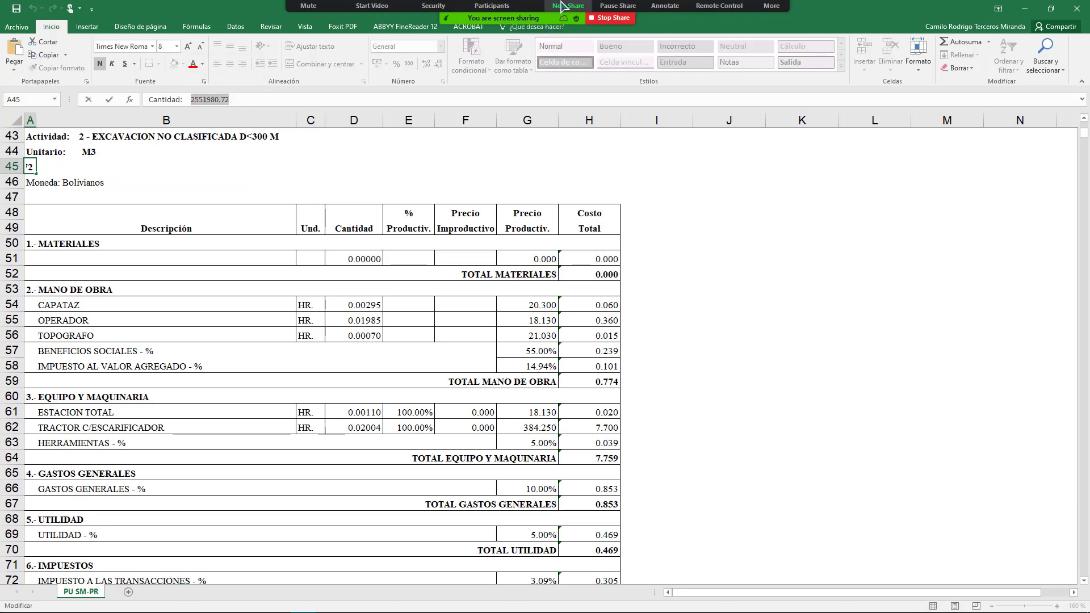
pyautogui.click(567, 14)
pyautogui.doubleClick(471, 284)
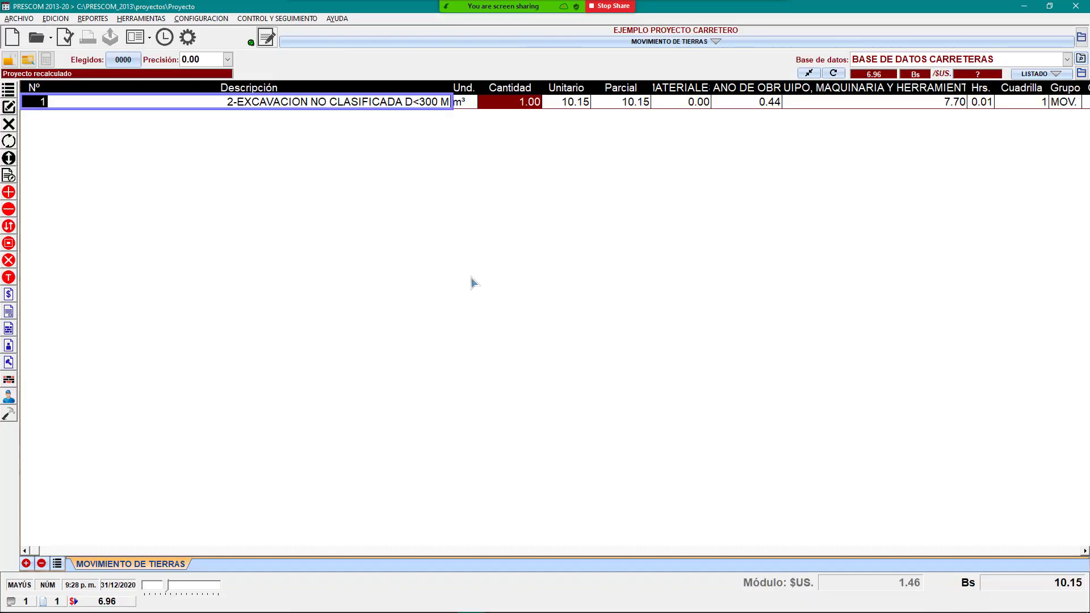
pyautogui.click(569, 107)
pyautogui.click(517, 102)
pyautogui.press('Tab')
pyautogui.press('F2')
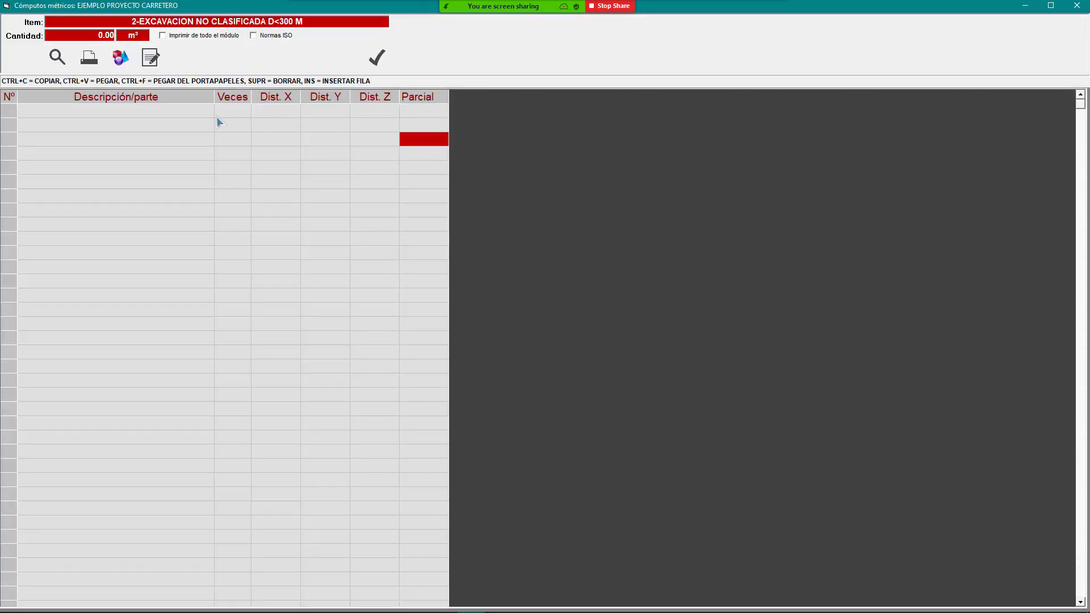
pyautogui.click(216, 117)
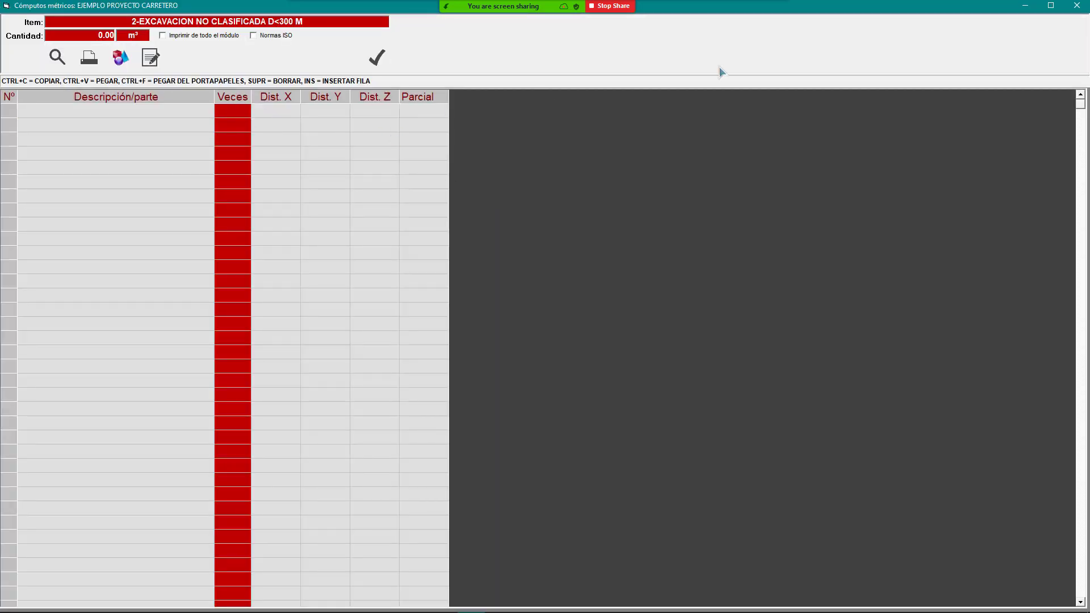
pyautogui.click(1076, 7)
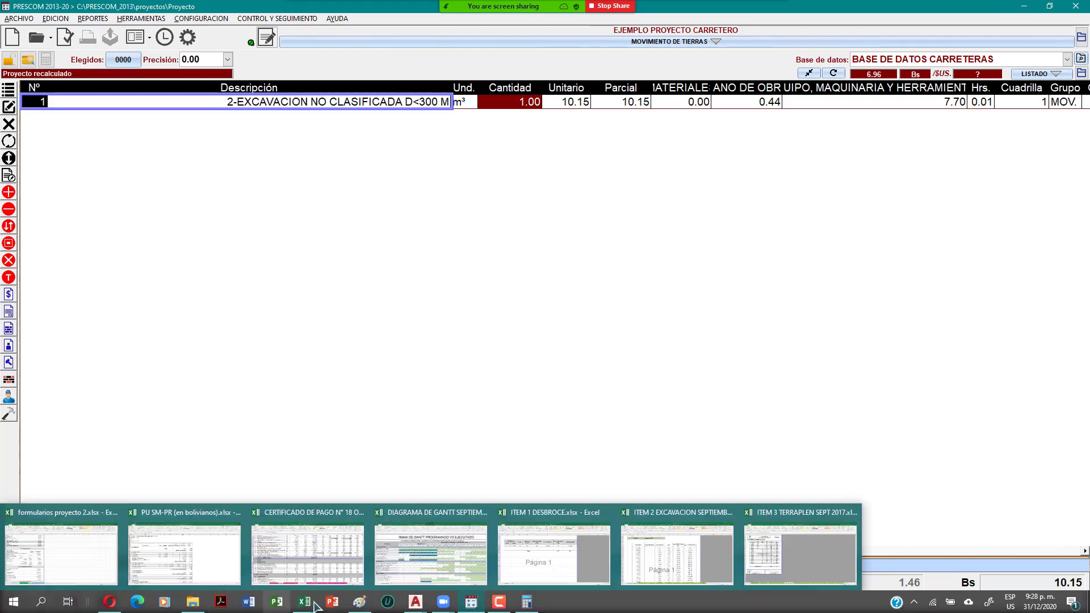
# Set the excavation item's quantity to 2551980.72, consulting the Paint reference, and narrow the Descripción column of the item list.
pyautogui.click(364, 607)
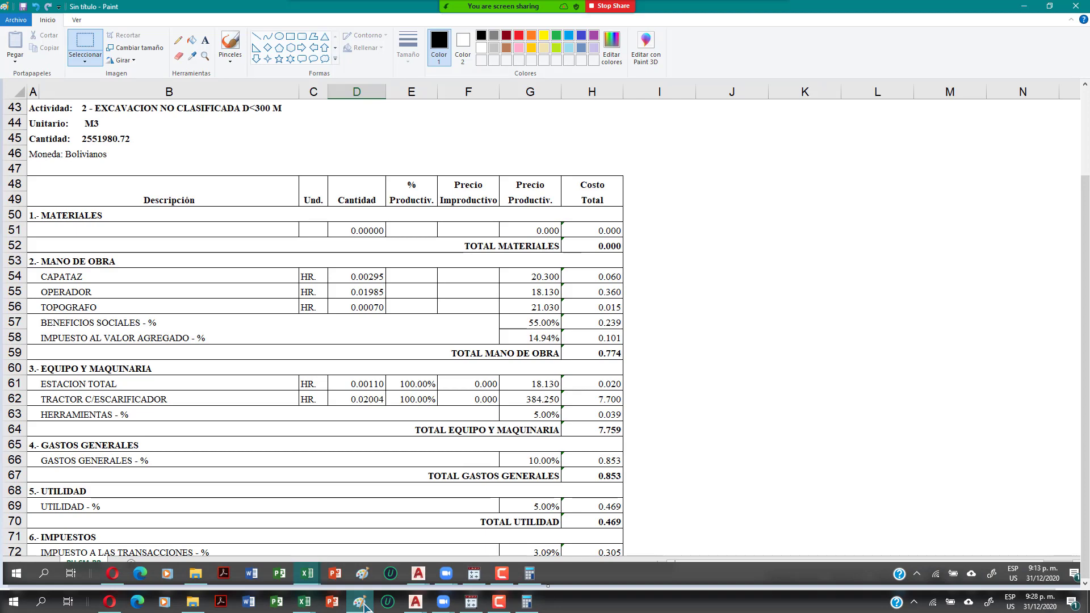
pyautogui.click(364, 607)
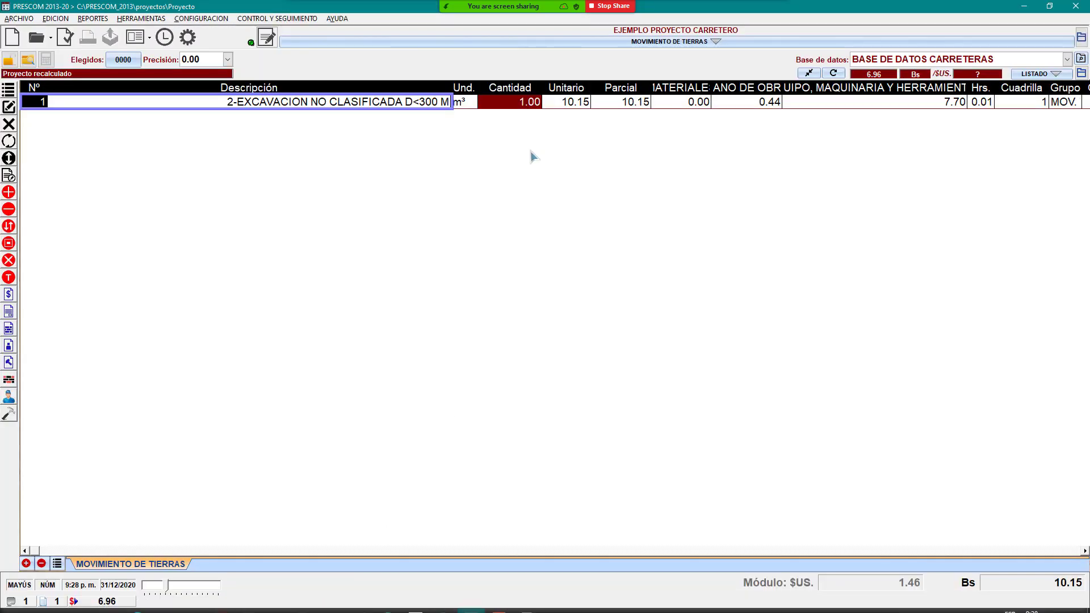
pyautogui.write('25')
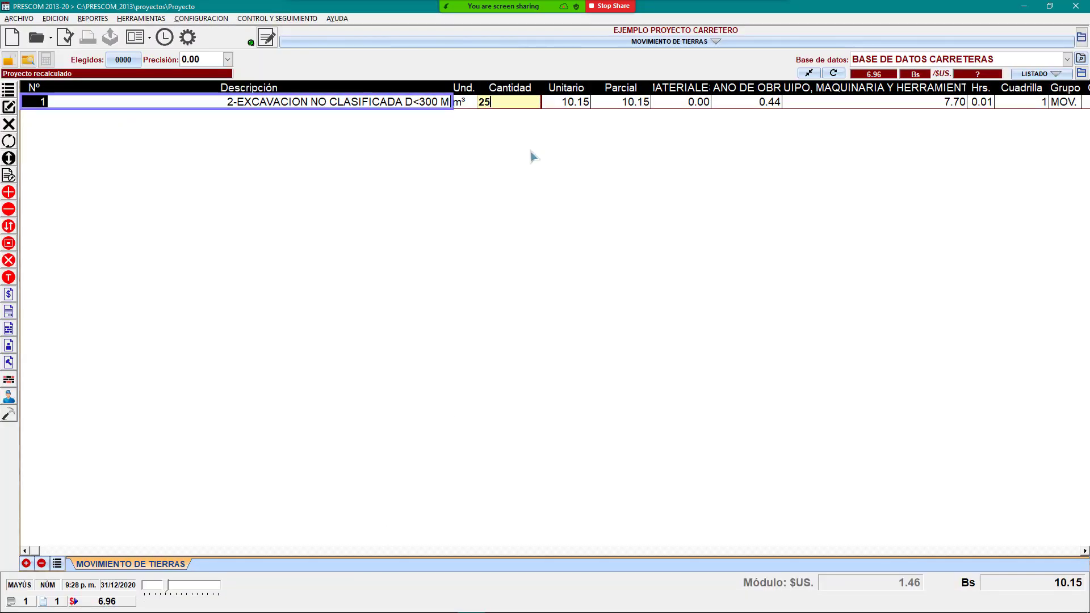
pyautogui.write('51980.')
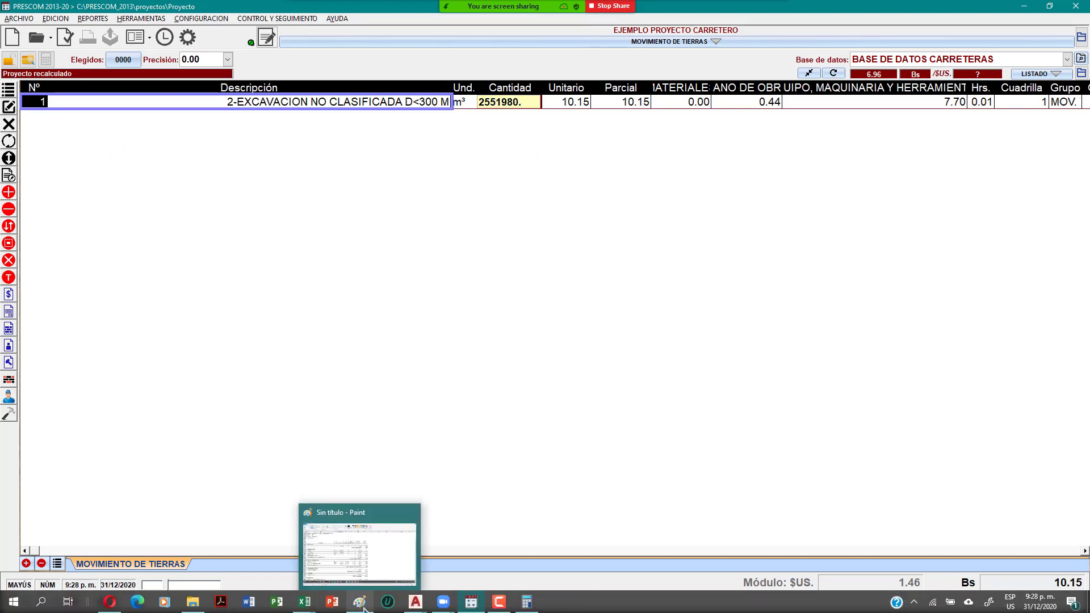
pyautogui.click(361, 604)
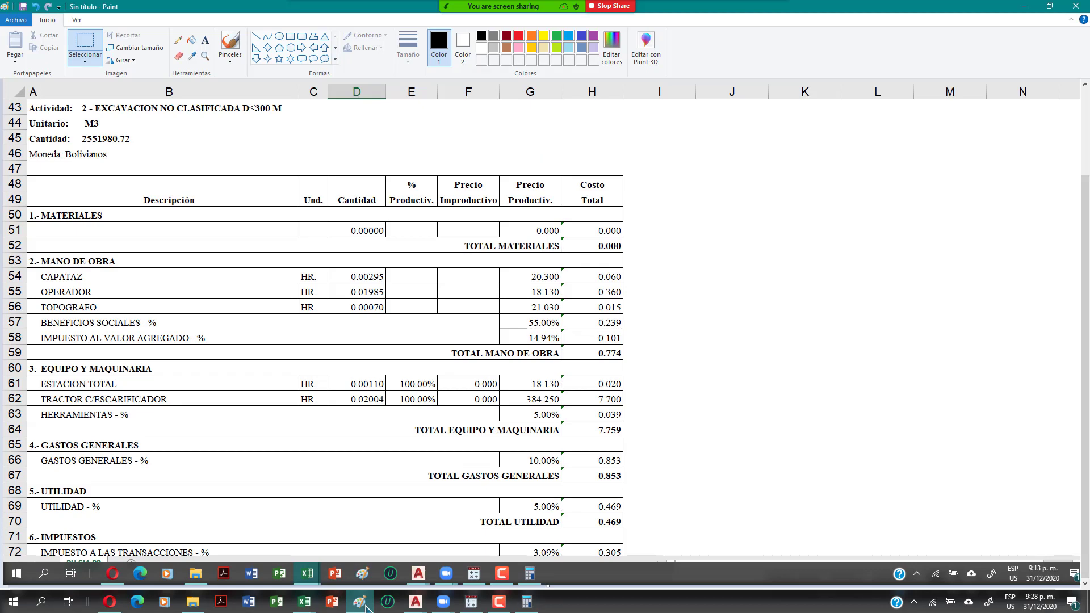
pyautogui.click(364, 604)
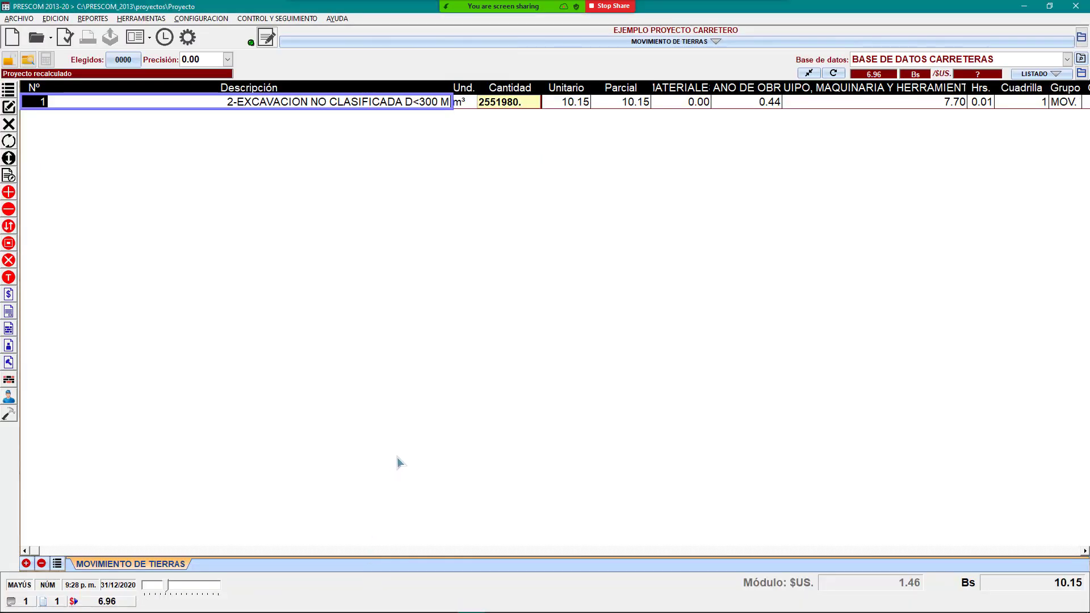
pyautogui.press('Return')
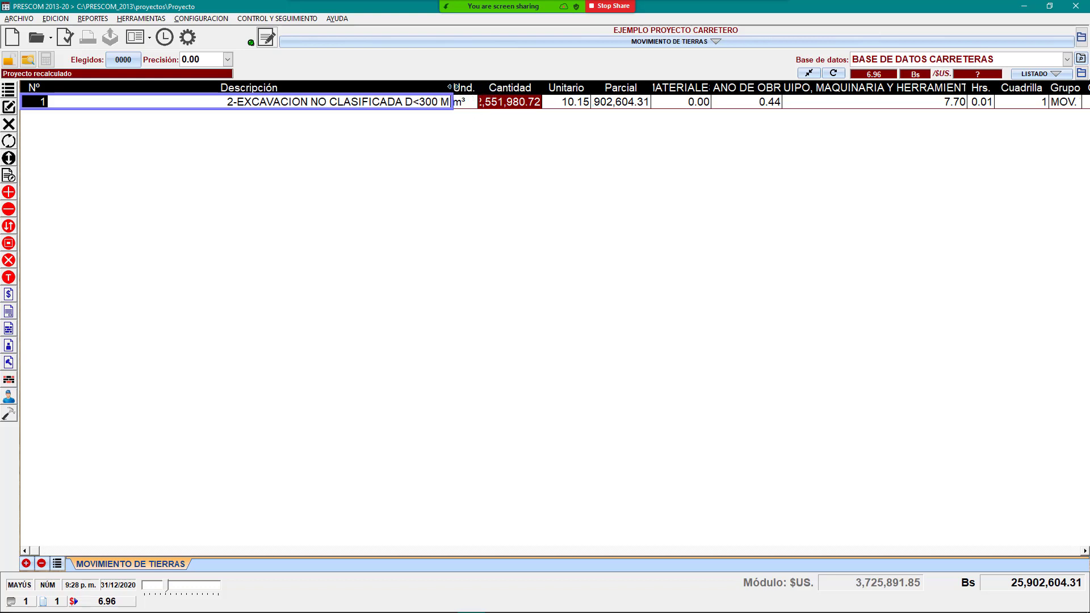
pyautogui.moveTo(454, 87); pyautogui.dragTo(322, 87)
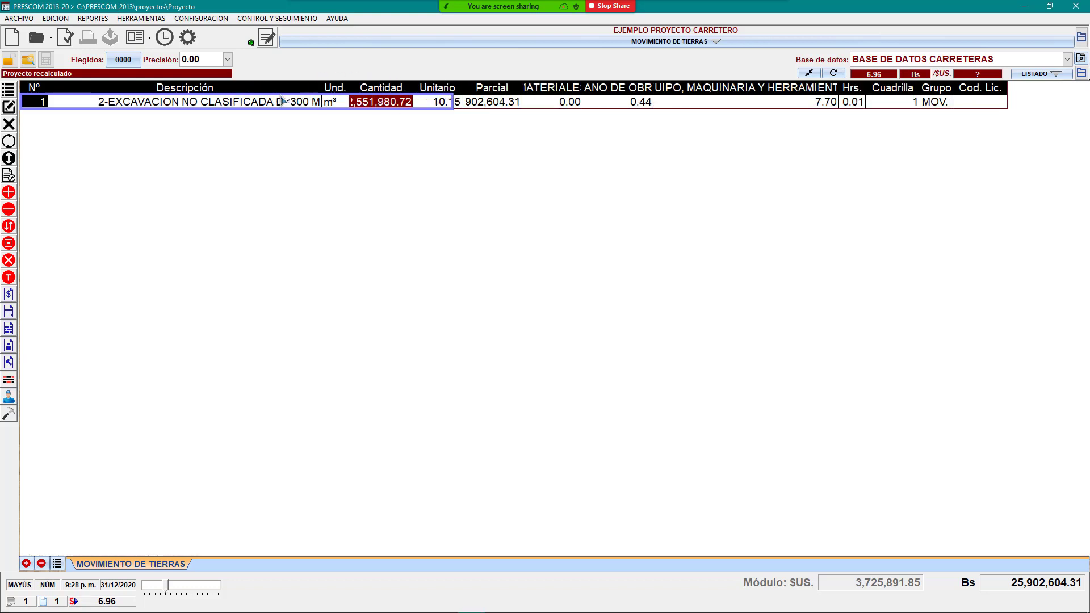
# Widen the Cantidad column of the item list so the excavation item's full quantity fits.
pyautogui.click(86, 103)
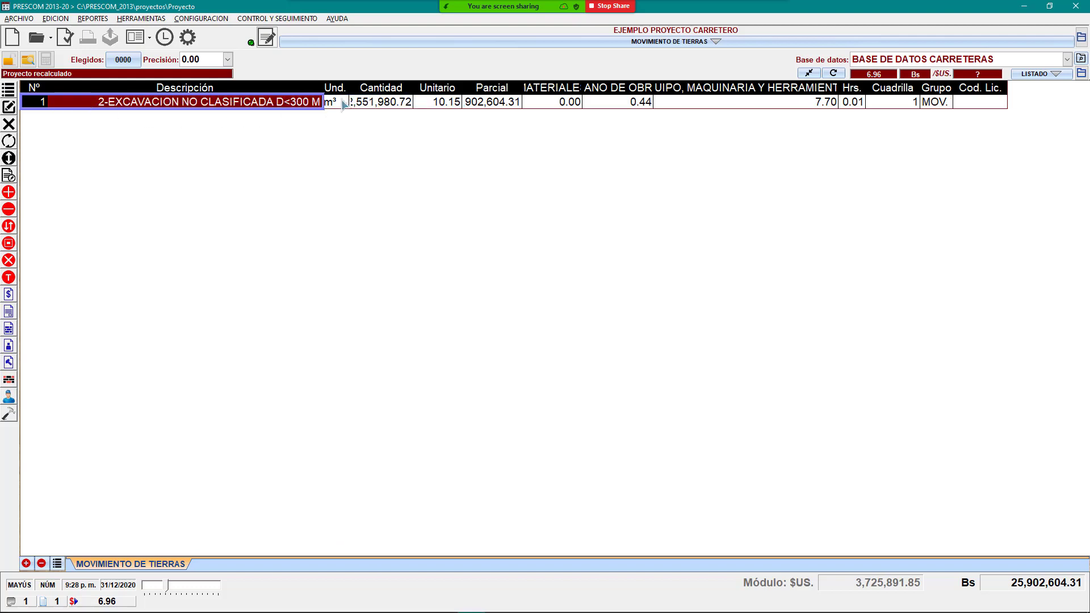
pyautogui.moveTo(349, 89); pyautogui.dragTo(443, 91)
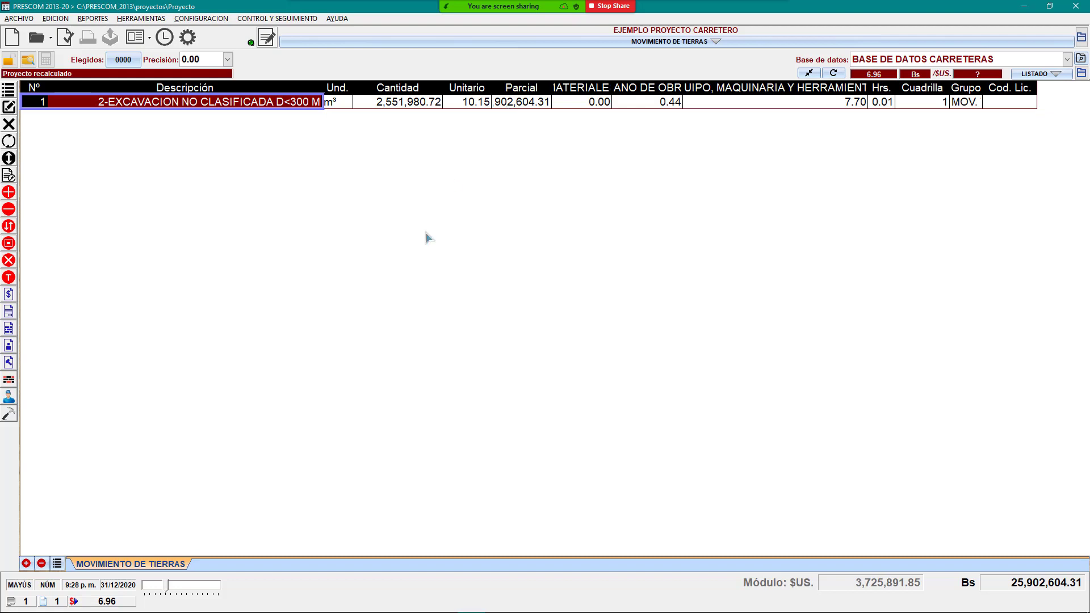
# Switch to the PU SM-PR workbook in Excel and check the TOTAL PRECIO UNITARIO row of the EXCAVACION NO CLASIFICADA D<300 M analysis.
pyautogui.moveTo(503, 7)
pyautogui.click(568, 23)
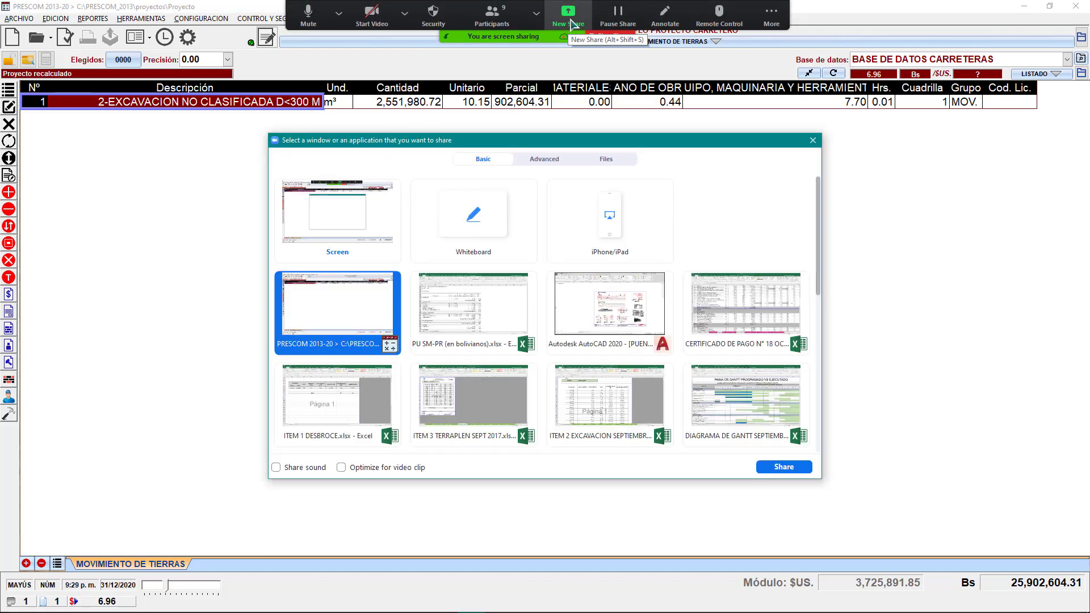
pyautogui.doubleClick(508, 318)
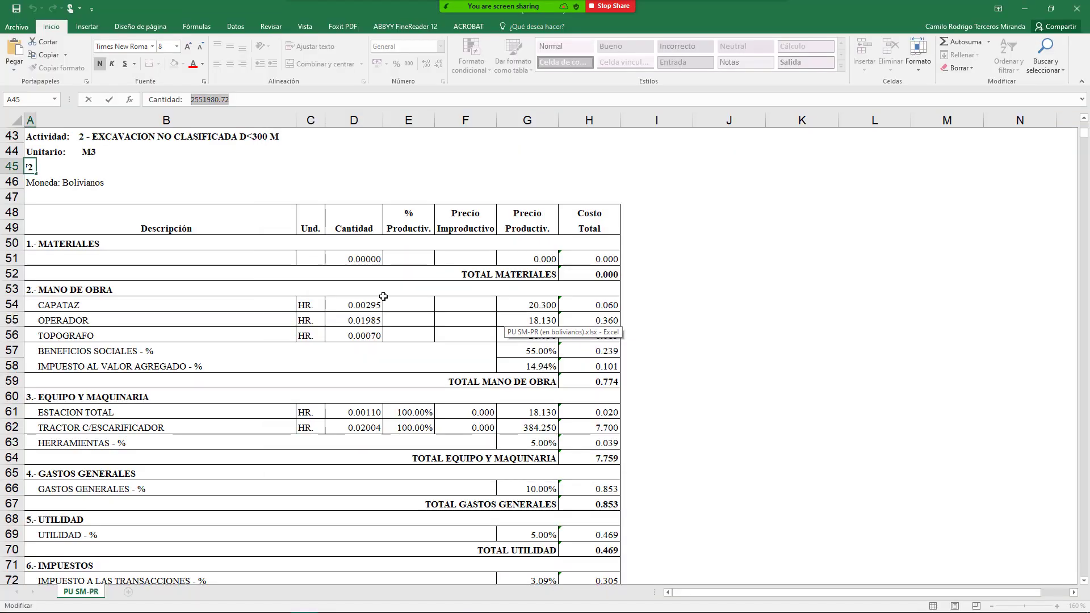
pyautogui.click(345, 366)
pyautogui.scroll(-4, 344, 386)
pyautogui.scroll(1, 344, 399)
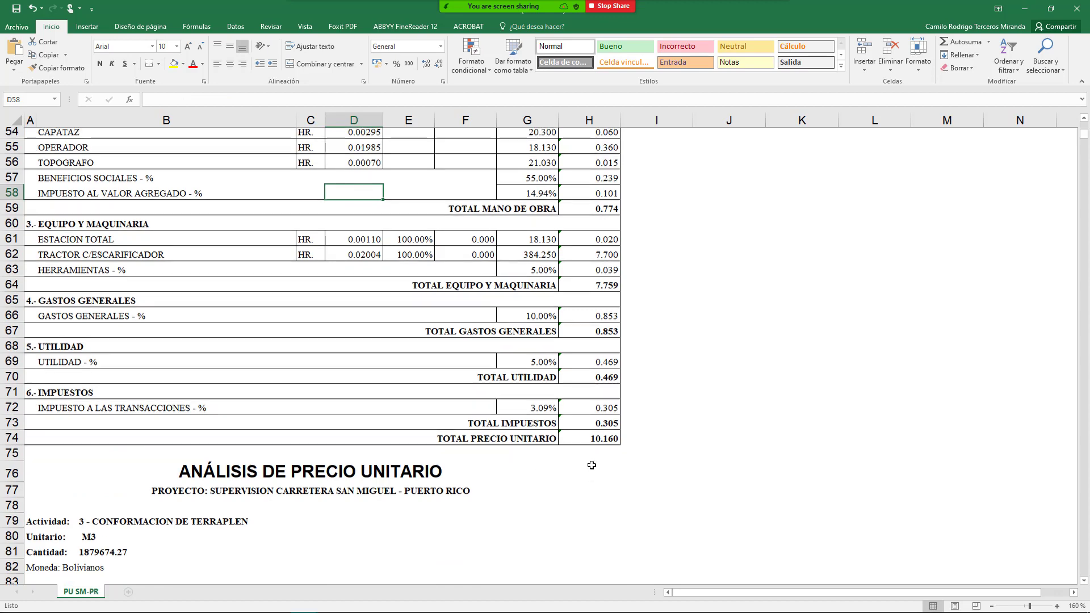
pyautogui.click(594, 459)
pyautogui.moveTo(406, 463); pyautogui.dragTo(602, 459)
pyautogui.moveTo(407, 457); pyautogui.dragTo(61, 457)
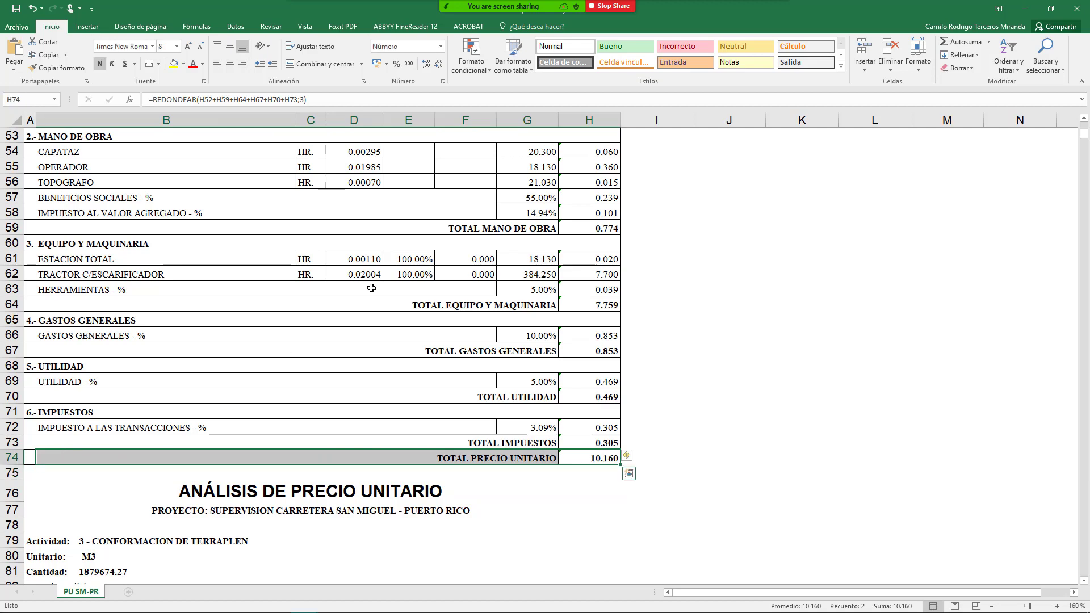
# Check the labour quantities in D54:D56 against the total in row 74, then return to PRESCOM and compare the excavation item's unit price.
pyautogui.scroll(2, 366, 282)
pyautogui.moveTo(379, 237); pyautogui.dragTo(372, 275)
pyautogui.scroll(-3, 570, 437)
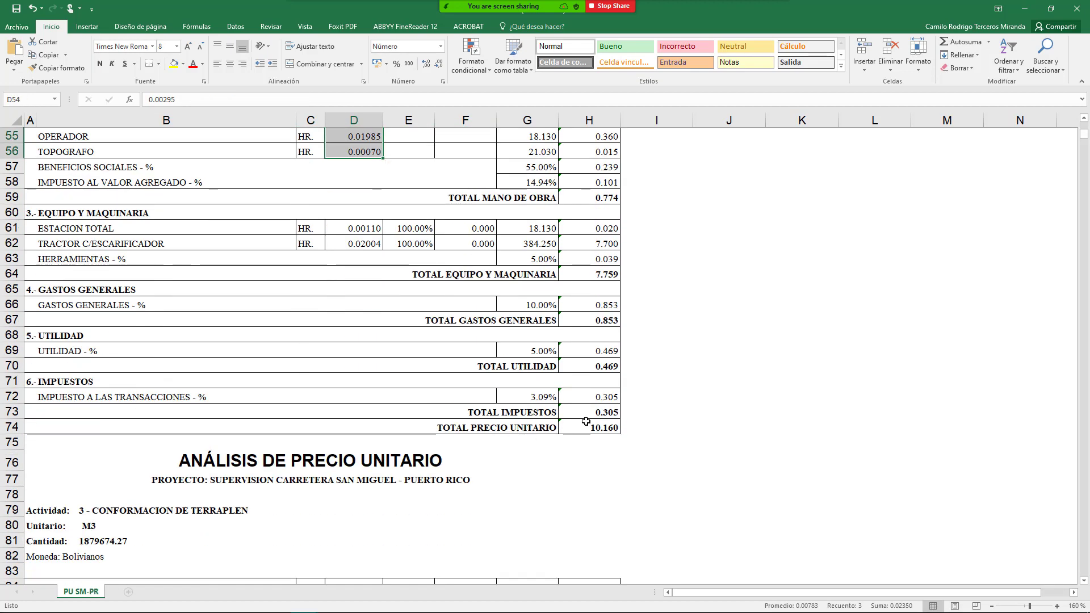
pyautogui.moveTo(585, 421); pyautogui.dragTo(30, 423)
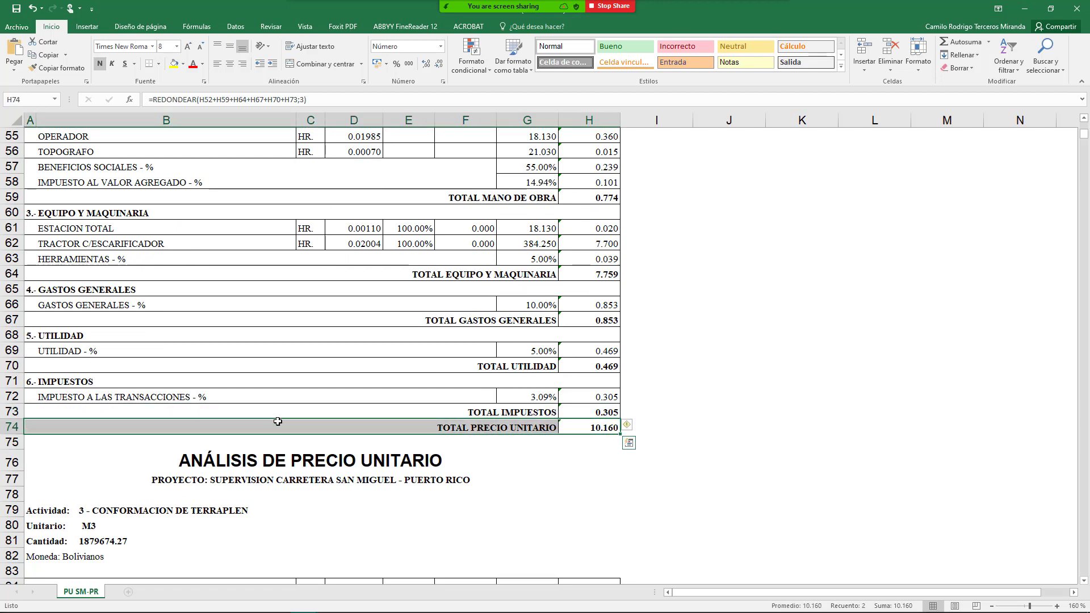
pyautogui.click(569, 16)
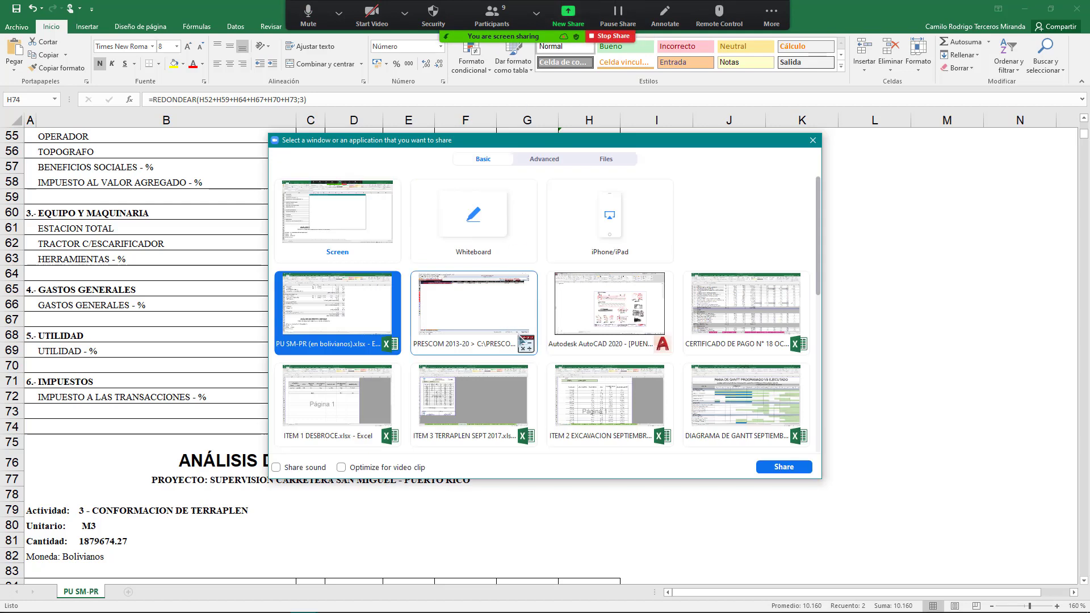
pyautogui.doubleClick(511, 290)
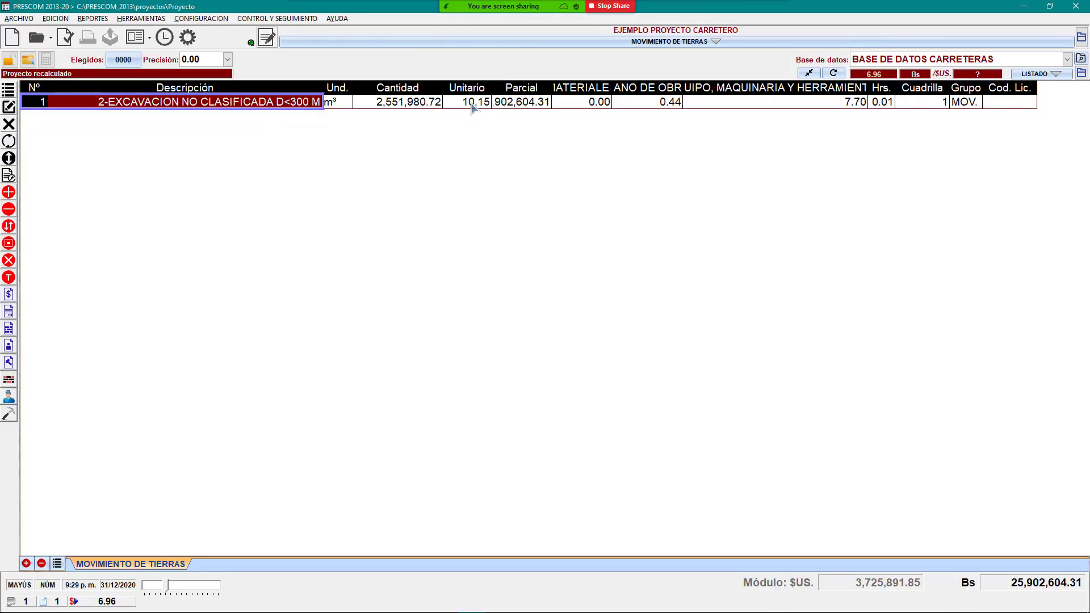
pyautogui.click(472, 103)
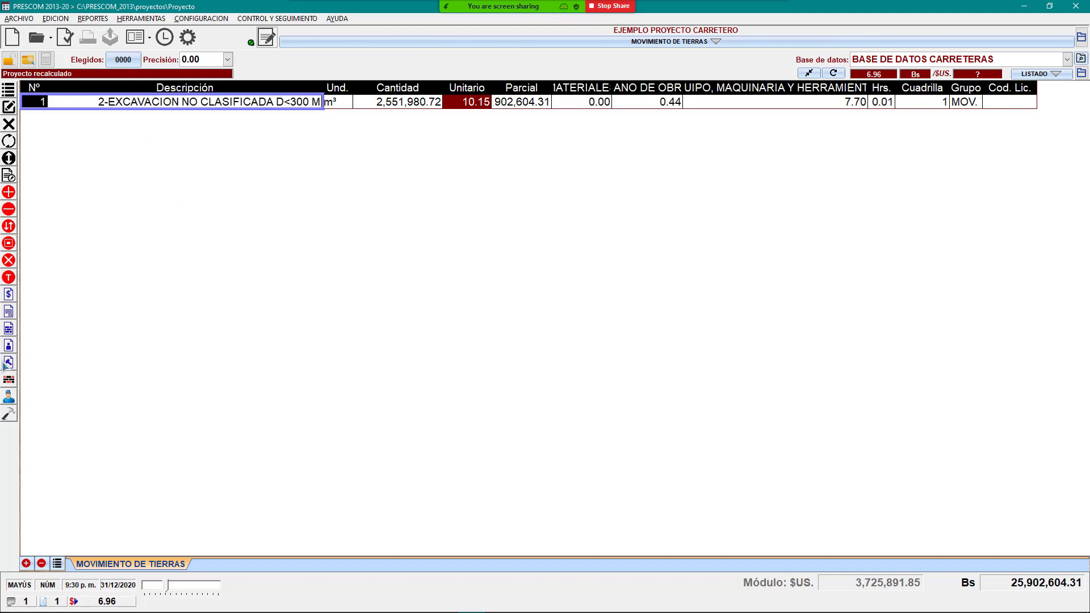
# Open the Análisis de Precios Unitarios report for the excavation item and check its IVA, equipment, UTILIDAD and PRECIO ADOPTADO values.
pyautogui.click(6, 313)
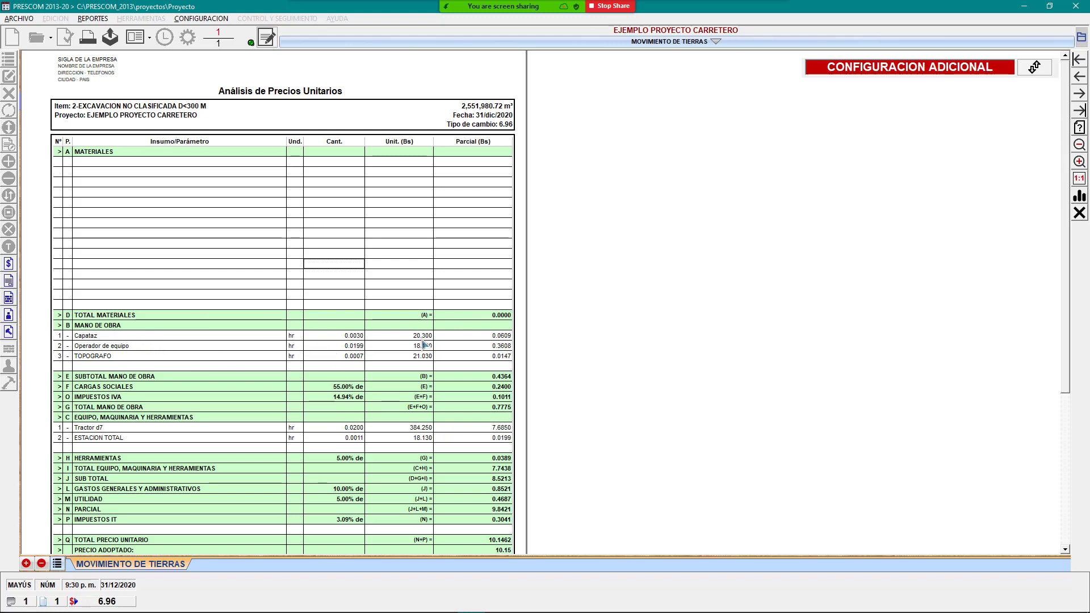
pyautogui.click(347, 399)
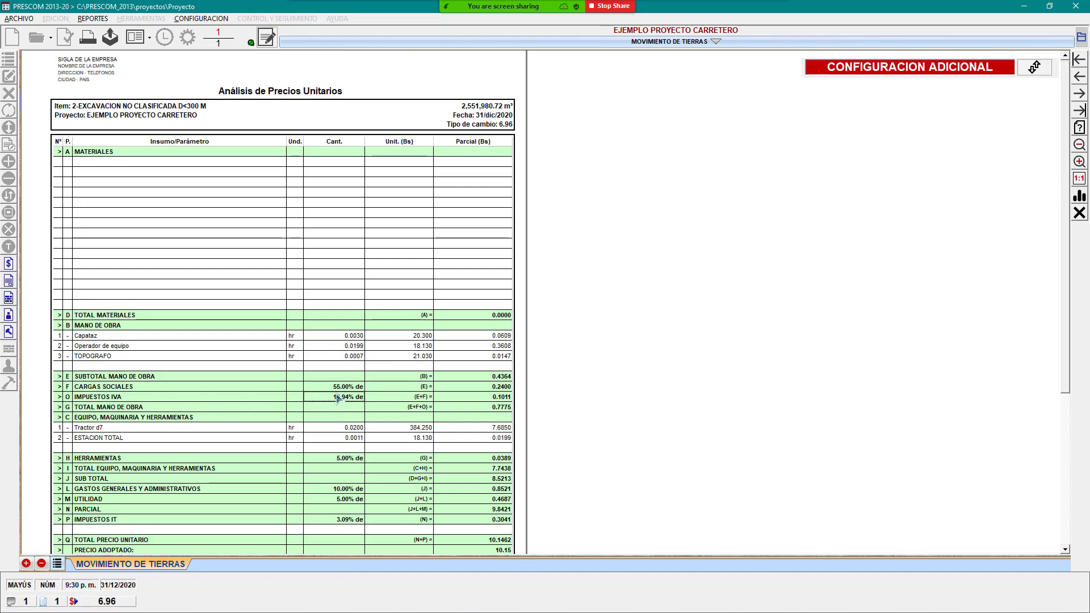
pyautogui.scroll(-2, 355, 379)
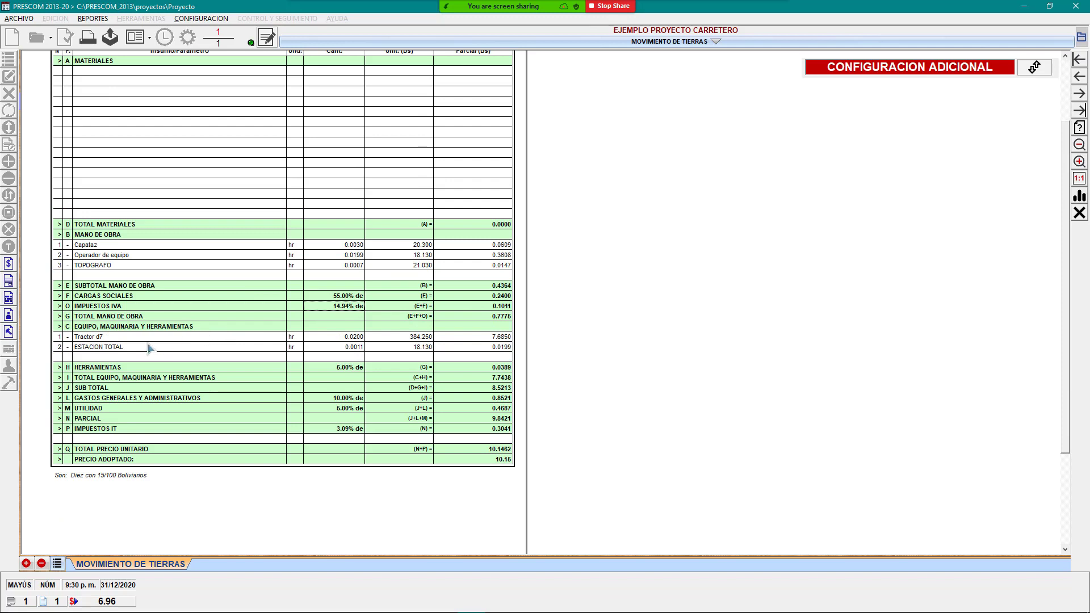
pyautogui.click(409, 347)
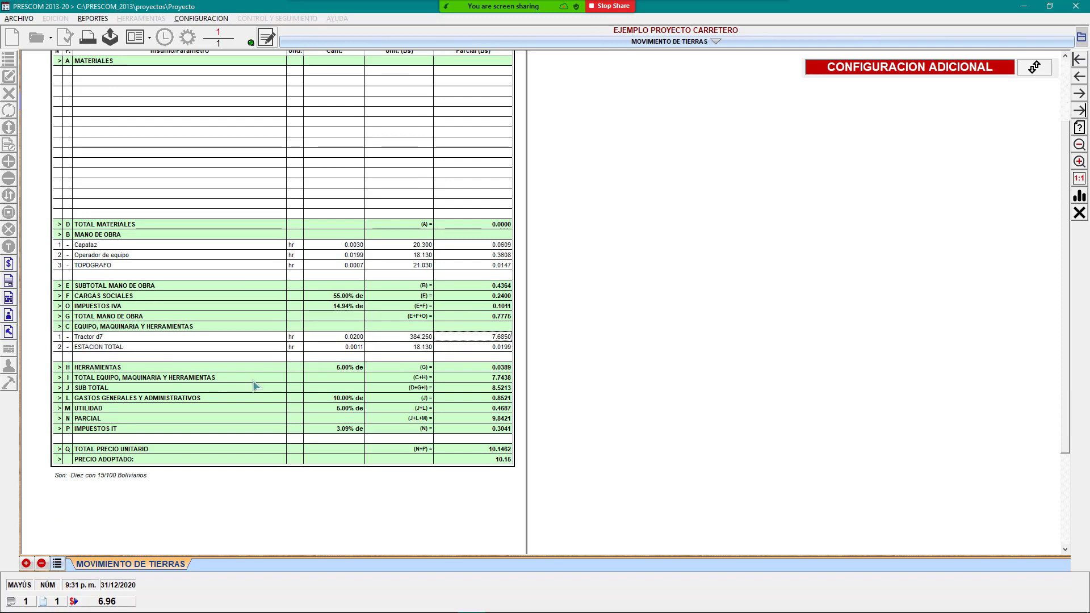
pyautogui.click(171, 378)
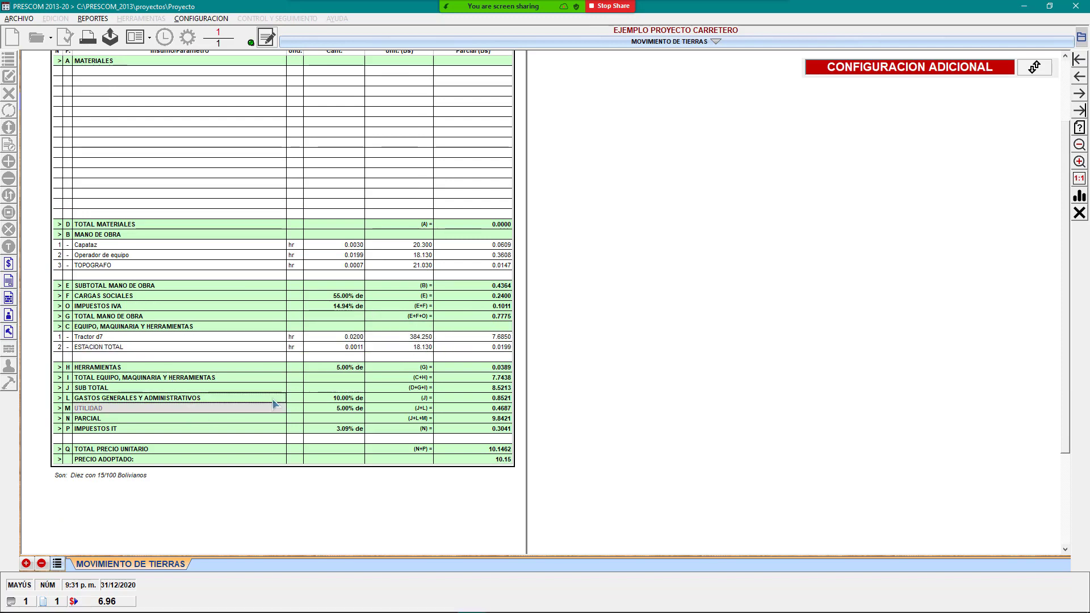
pyautogui.click(347, 408)
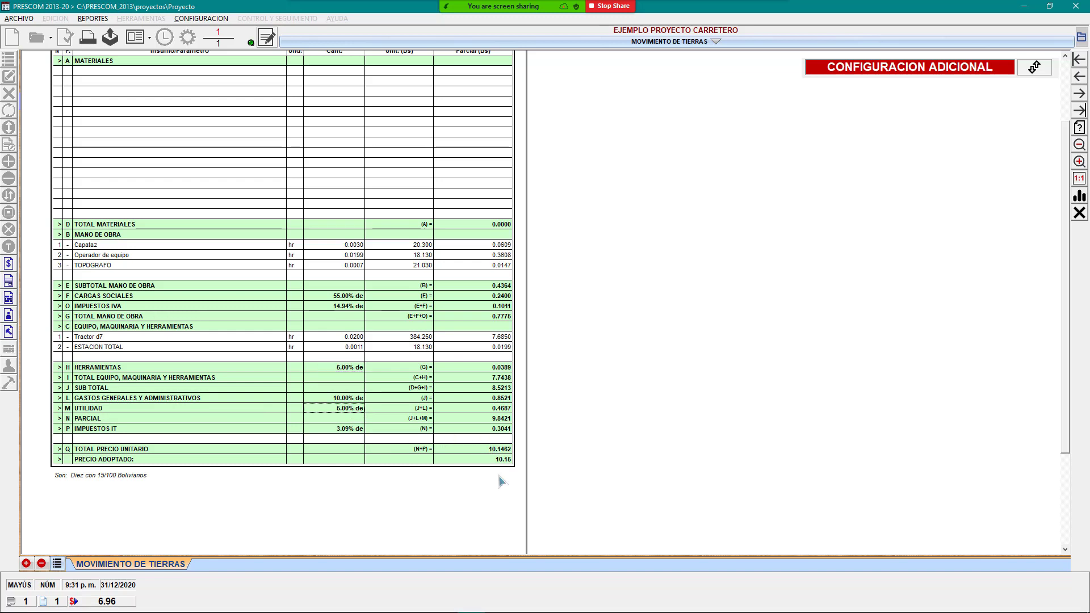
pyautogui.click(501, 460)
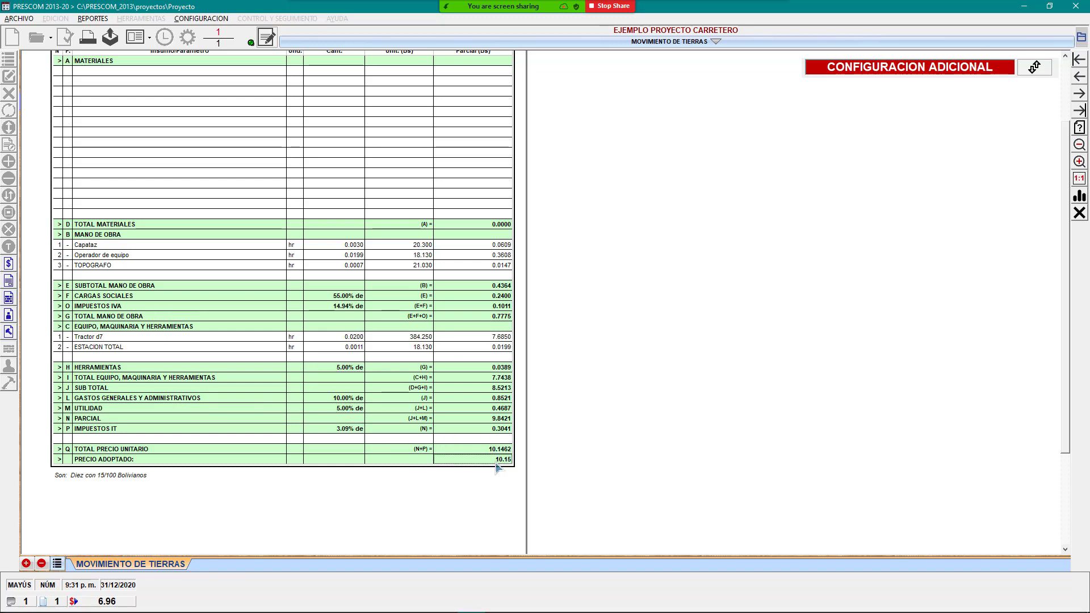
# Review the report's labour quantities and PRECIO ADOPTADO again, then close the report to return to the item list.
pyautogui.click(344, 275)
pyautogui.scroll(1, 461, 370)
pyautogui.scroll(4, 461, 370)
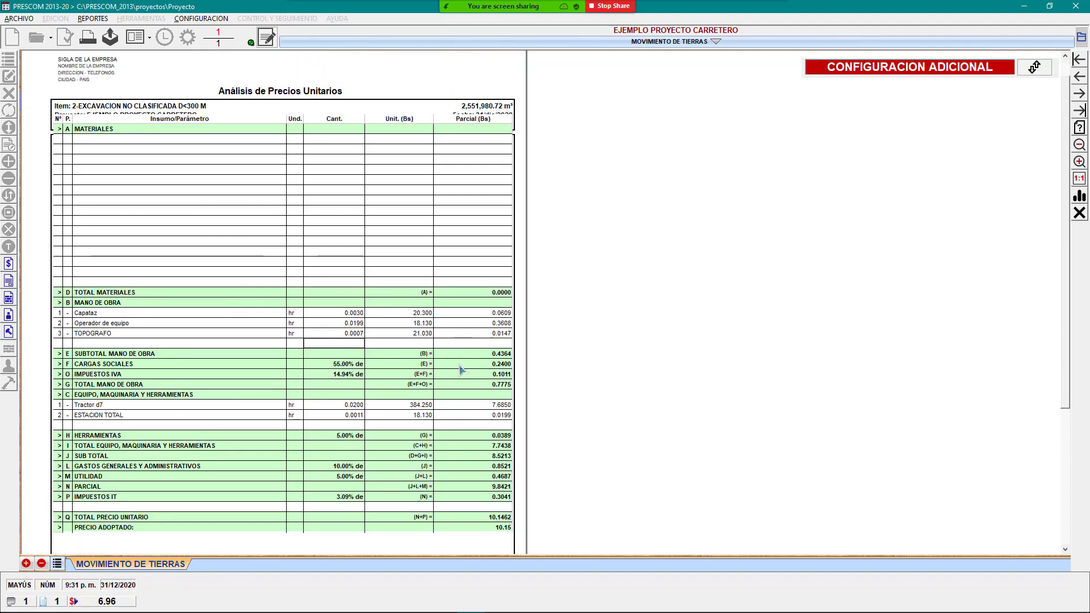
pyautogui.scroll(-6, 456, 370)
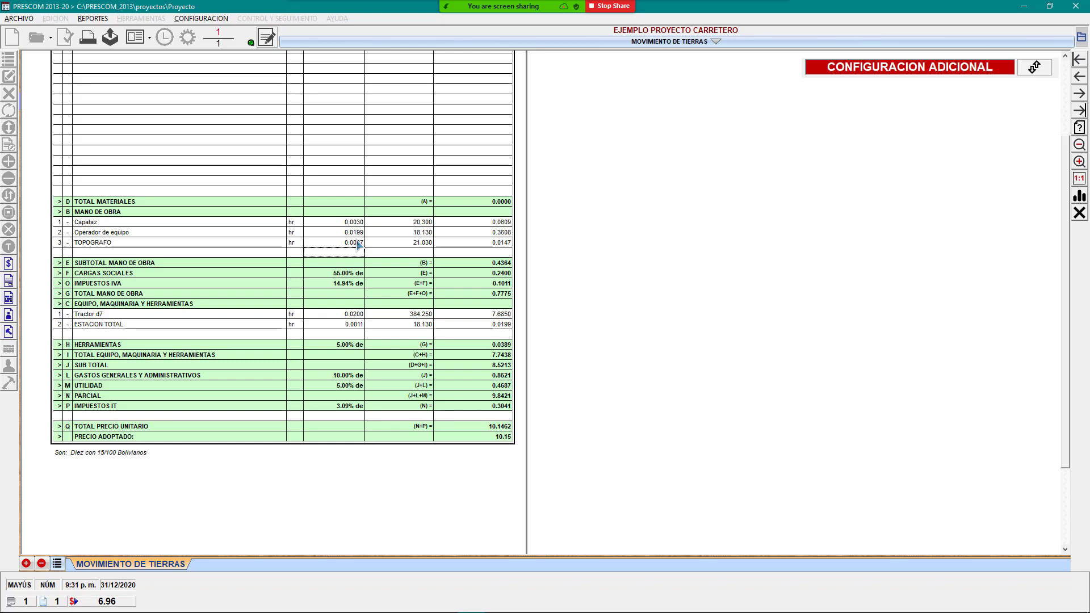
pyautogui.click(495, 439)
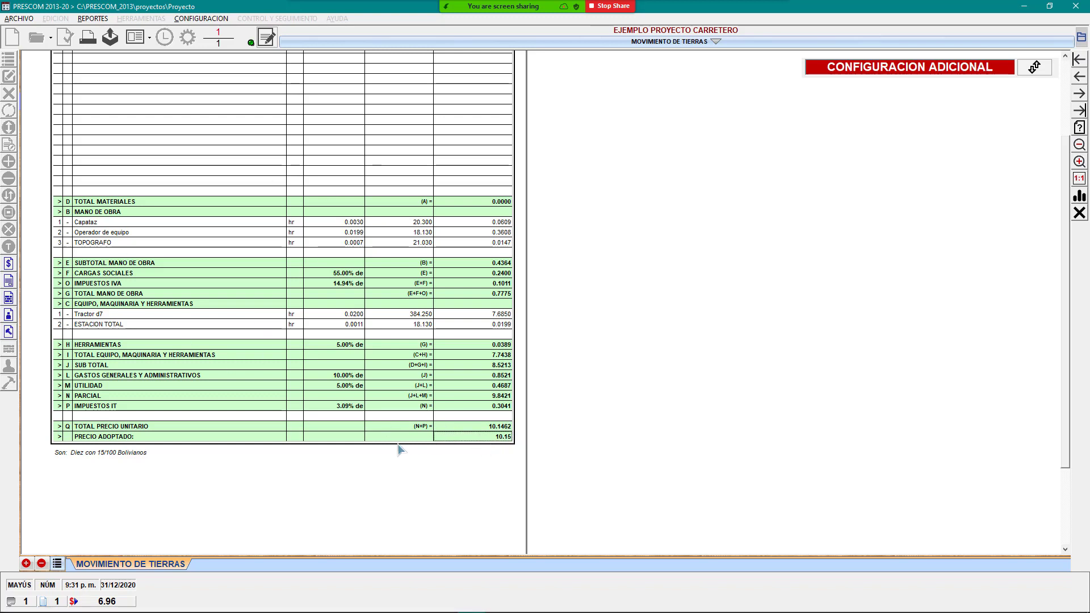
pyautogui.scroll(4, 420, 395)
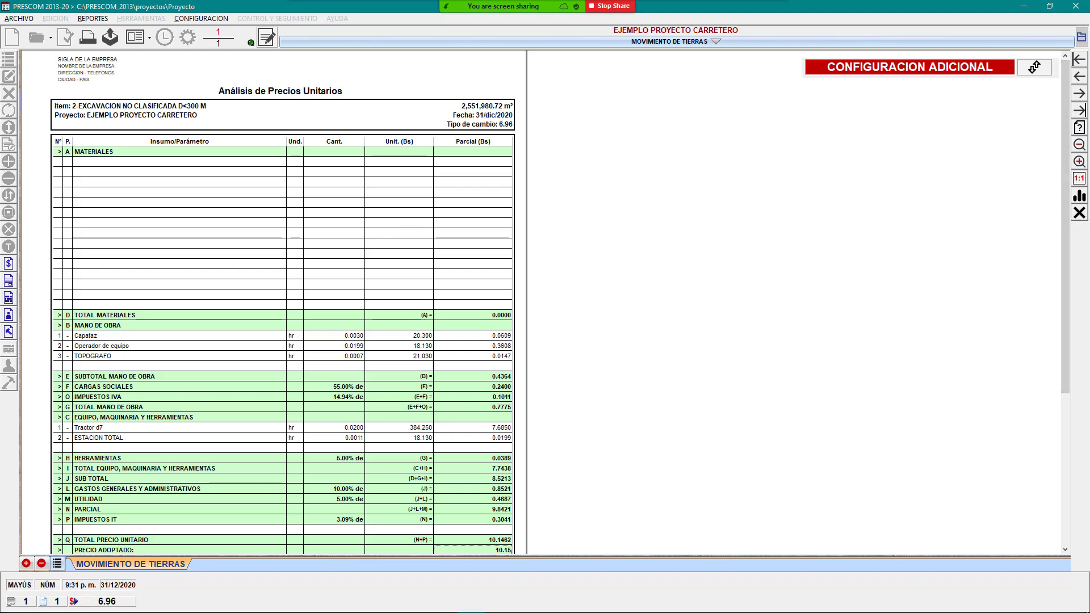
pyautogui.click(1080, 213)
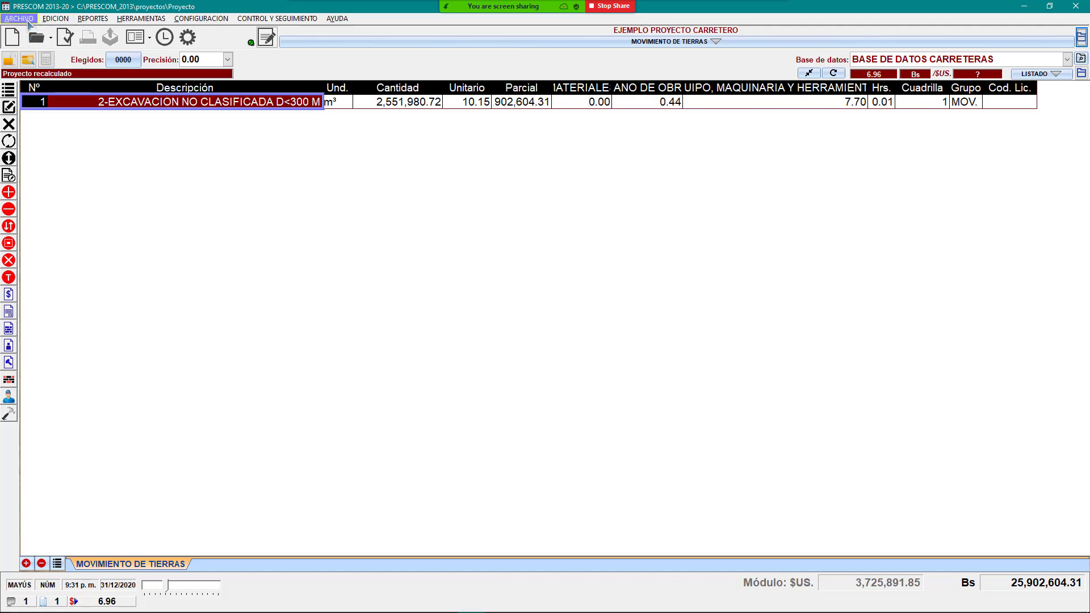
# Save the project as EJ PU CARRETERO in the folder D:\CURSOS DICTADOS\CURSO PRESCOM_REVIT_AUTOCAD.
pyautogui.click(64, 41)
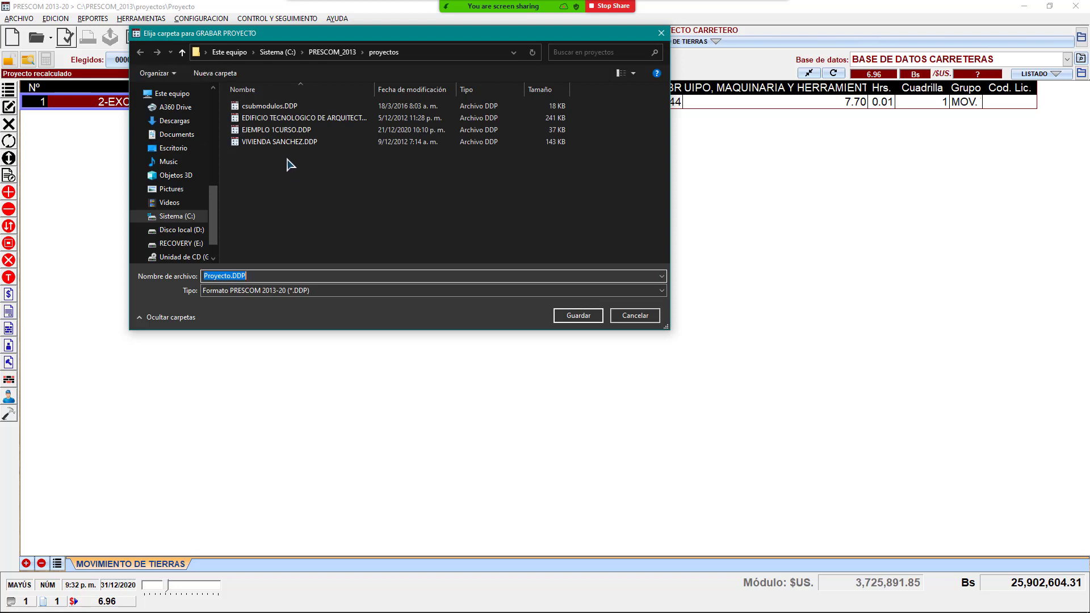
pyautogui.scroll(-1, 185, 244)
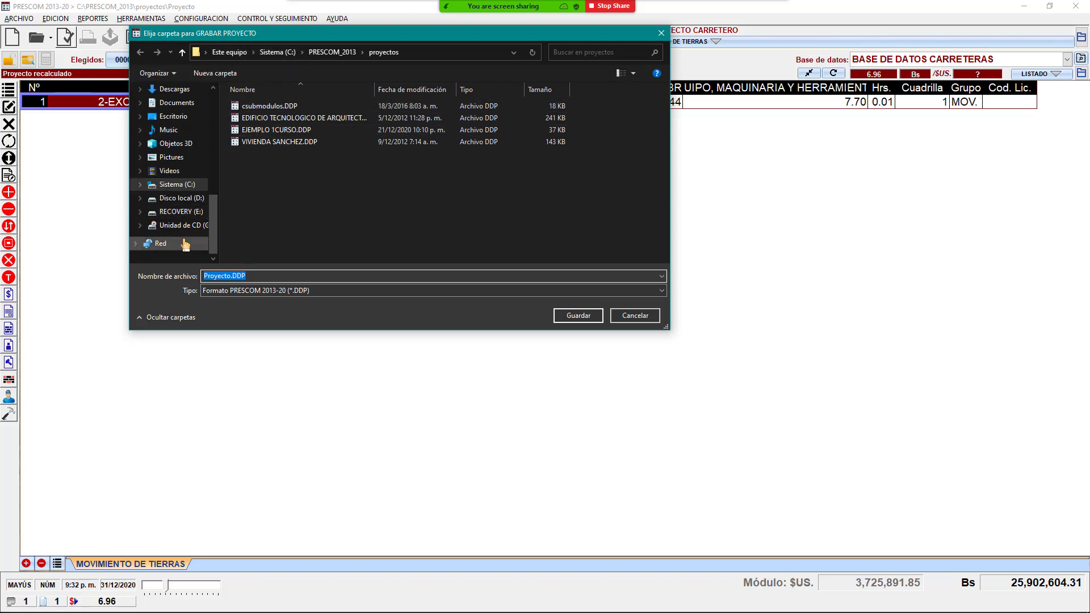
pyautogui.click(200, 197)
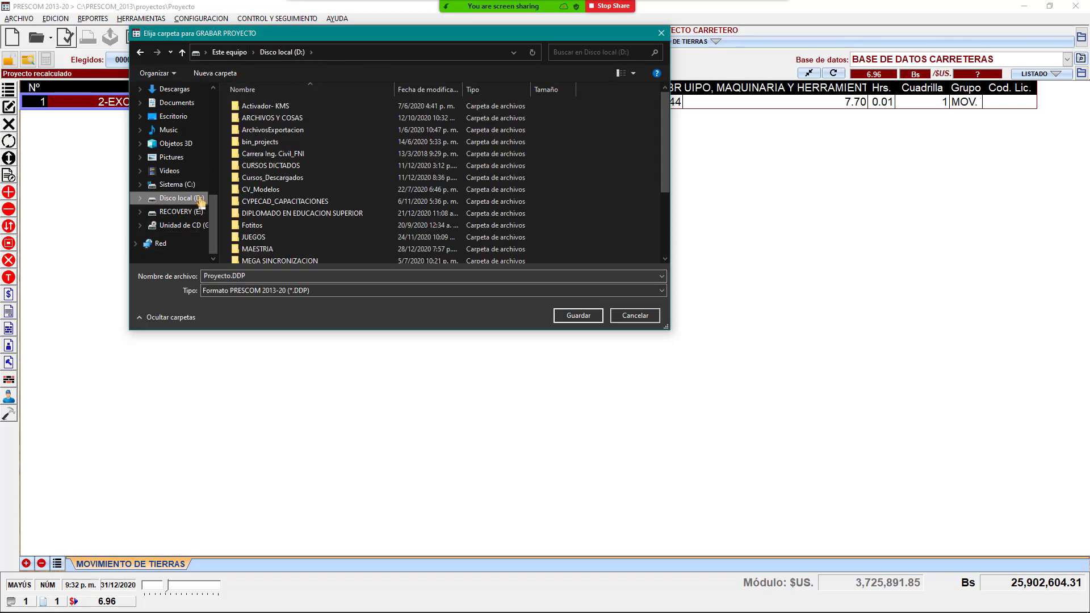
pyautogui.click(300, 168)
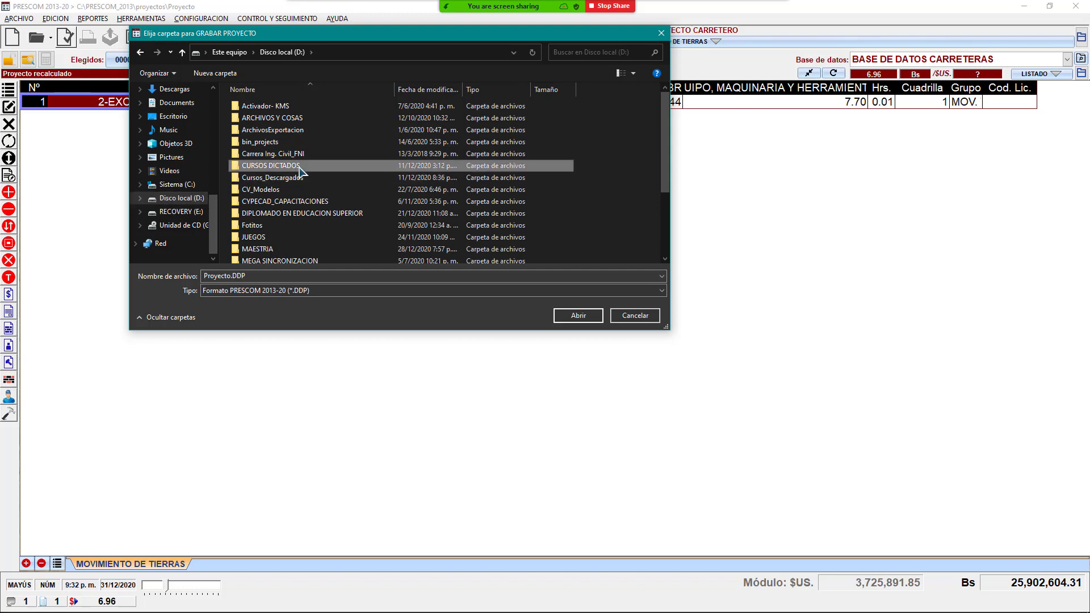
pyautogui.doubleClick(299, 167)
pyautogui.click(294, 144)
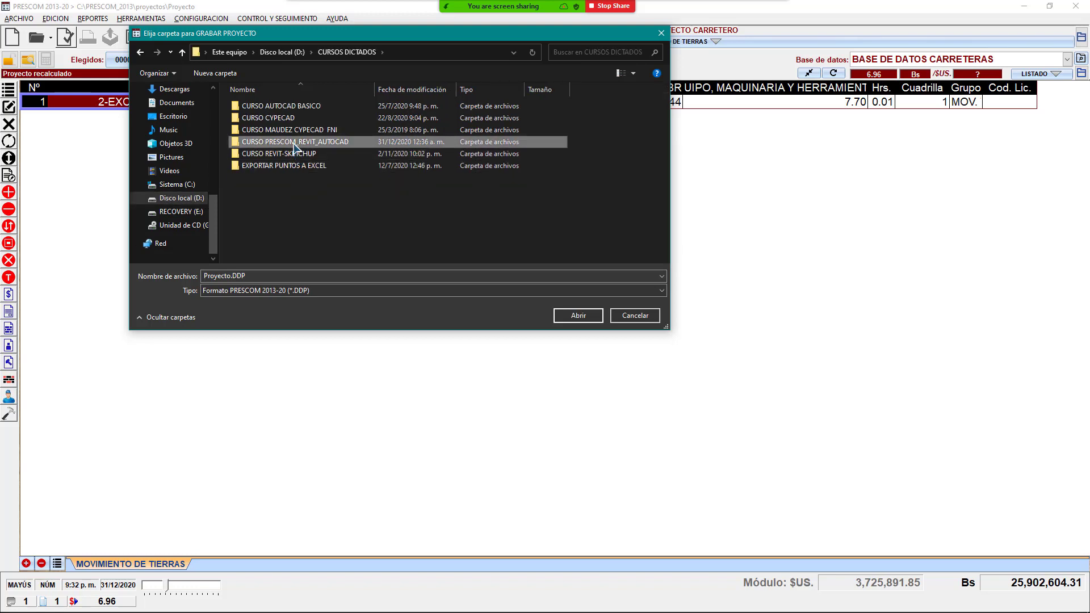
pyautogui.doubleClick(294, 146)
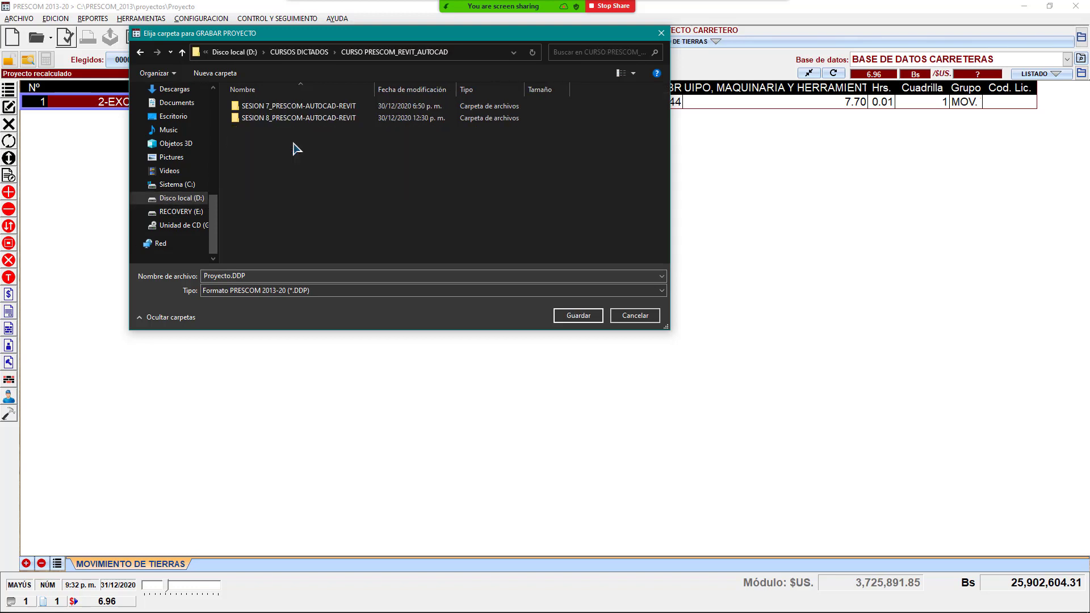
pyautogui.click(310, 276)
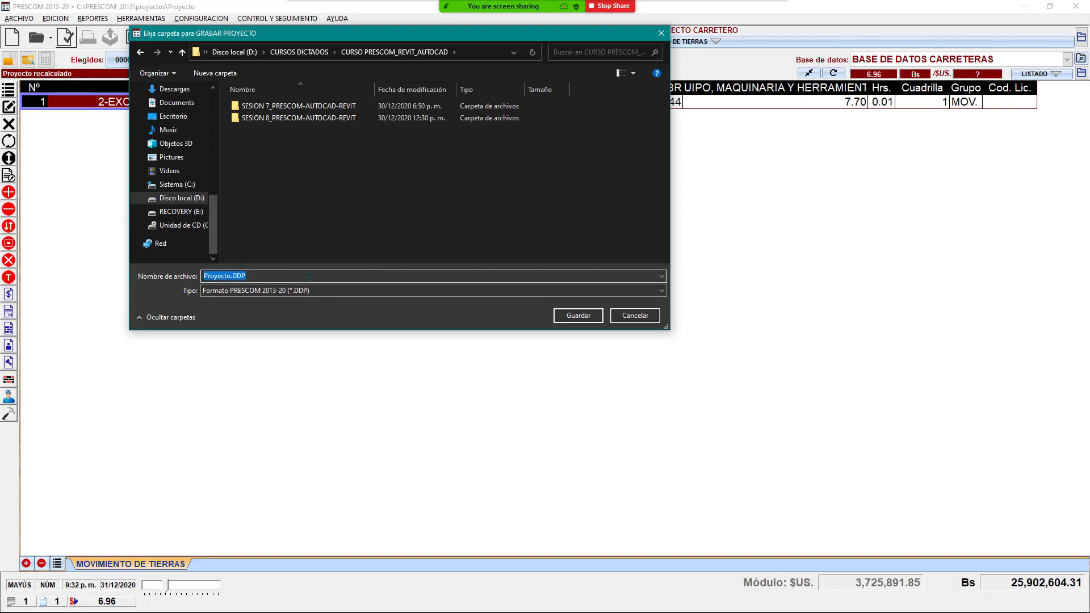
pyautogui.write('EJ PU CARRETERO')
pyautogui.press('Return')
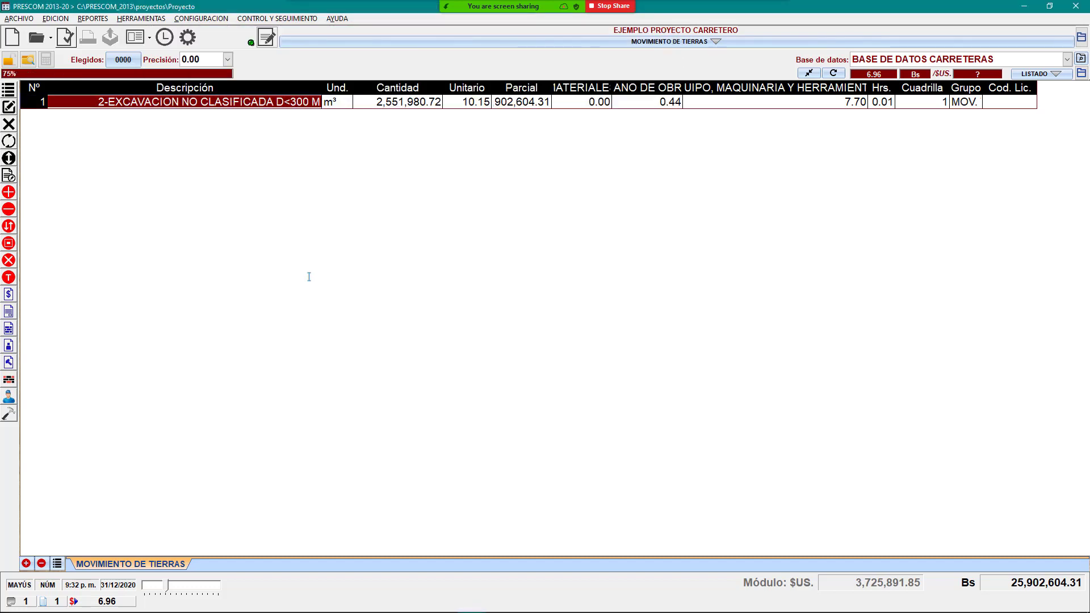
# Open the recent project PRESUPUESTO U. E. BELLA VISTA D-7.DDP and show its OBRA GRUESA module with a wider Descripción column.
pyautogui.click(52, 44)
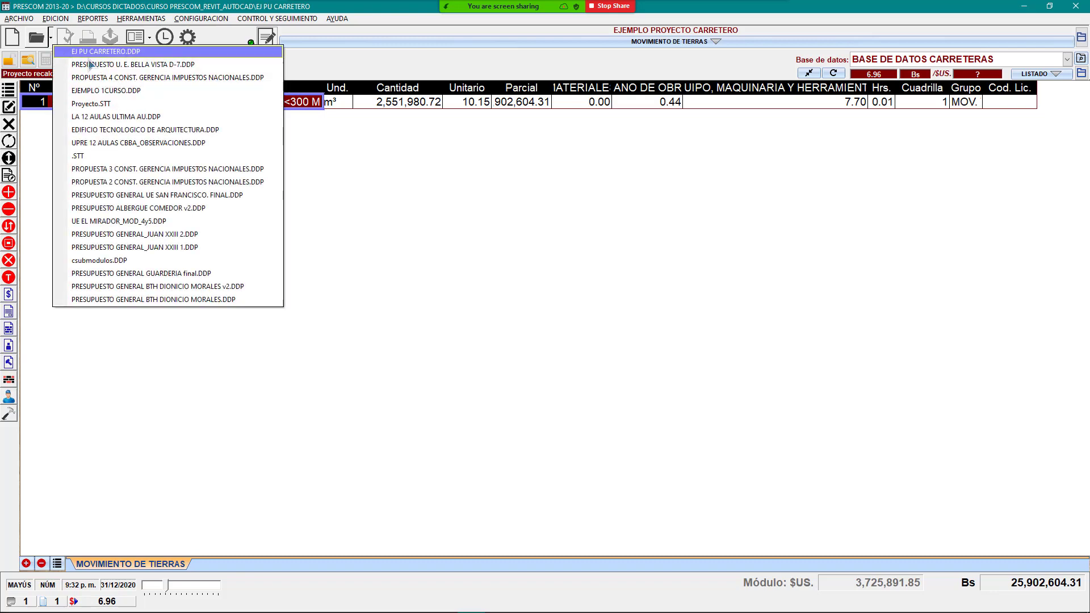
pyautogui.click(234, 65)
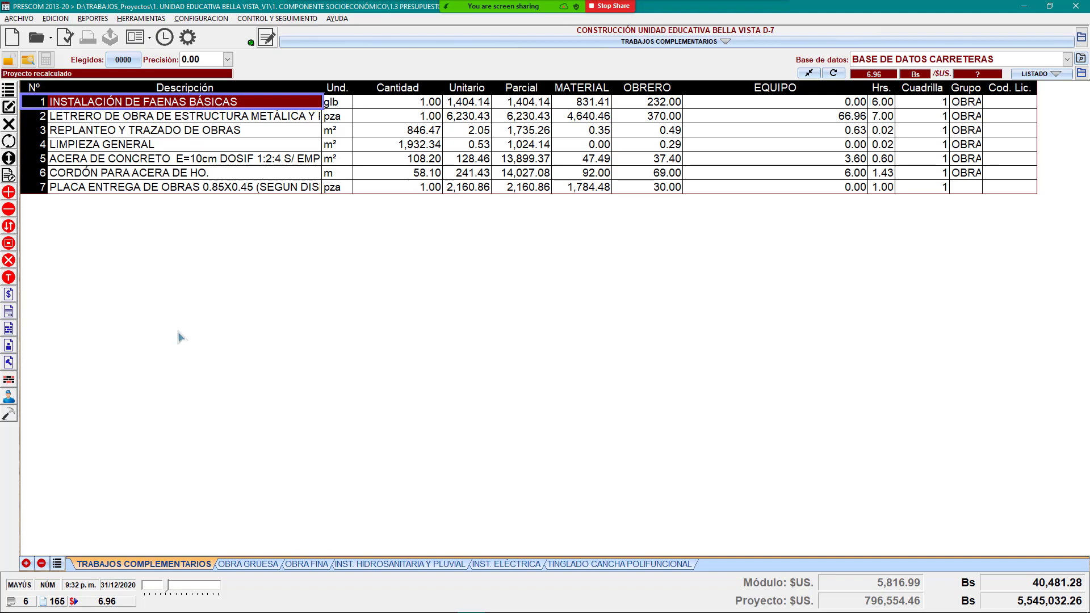
pyautogui.click(260, 566)
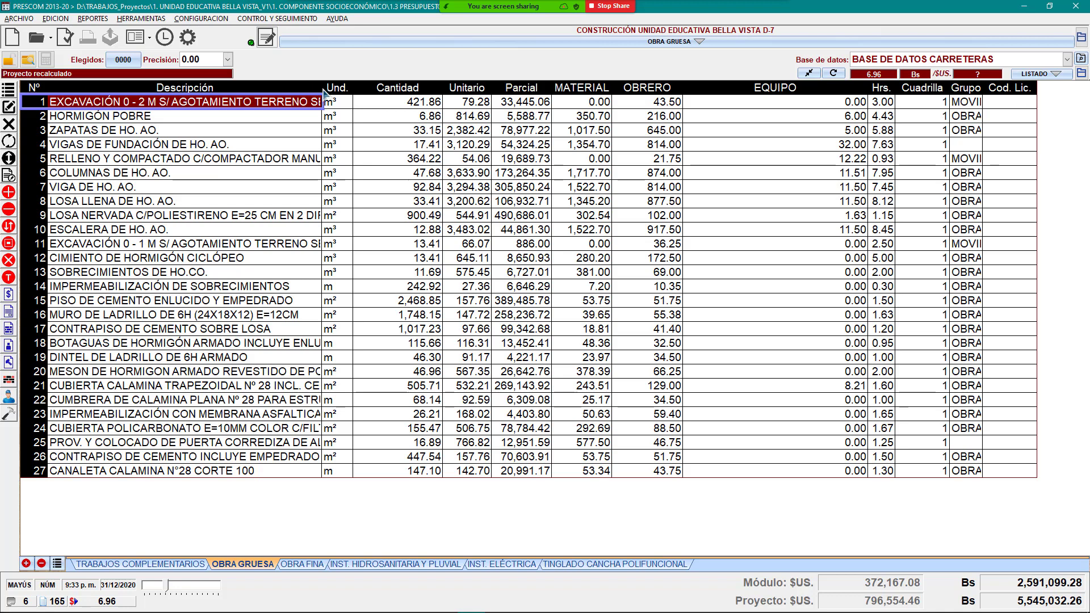
pyautogui.moveTo(322, 92); pyautogui.dragTo(474, 88)
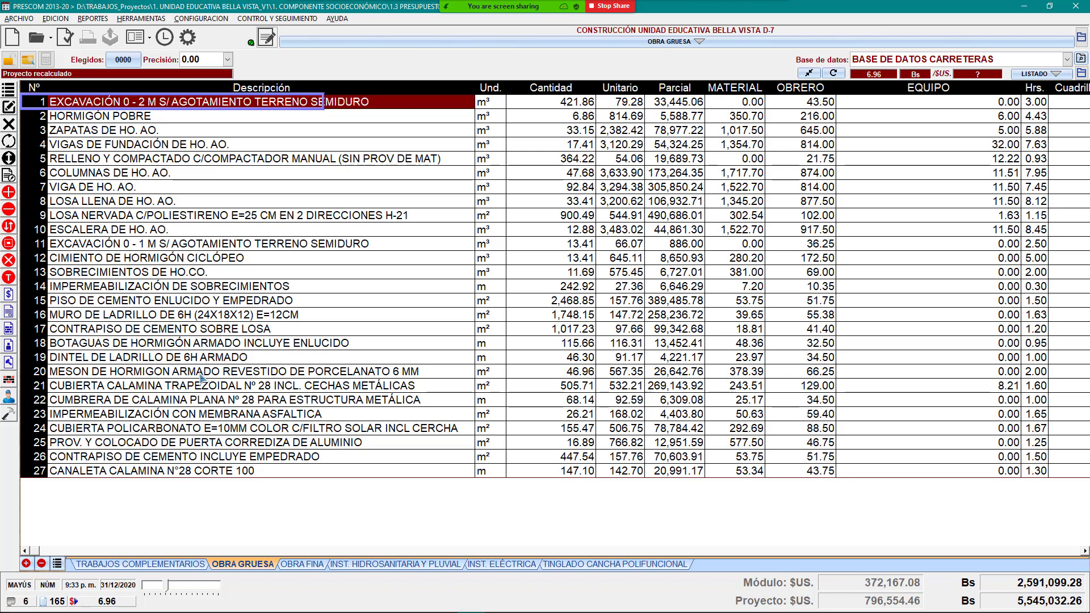
# Review the OBRA GRUESA item list, compare it with the OBRA FINA module, and go over the first five OBRA GRUESA items.
pyautogui.click(198, 286)
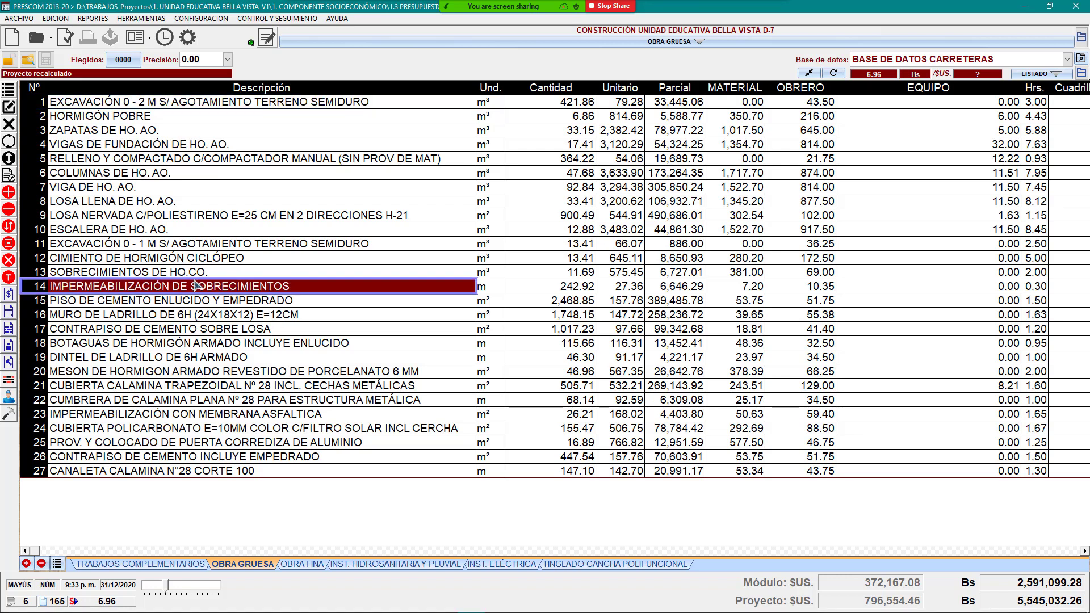
pyautogui.click(200, 244)
pyautogui.click(166, 158)
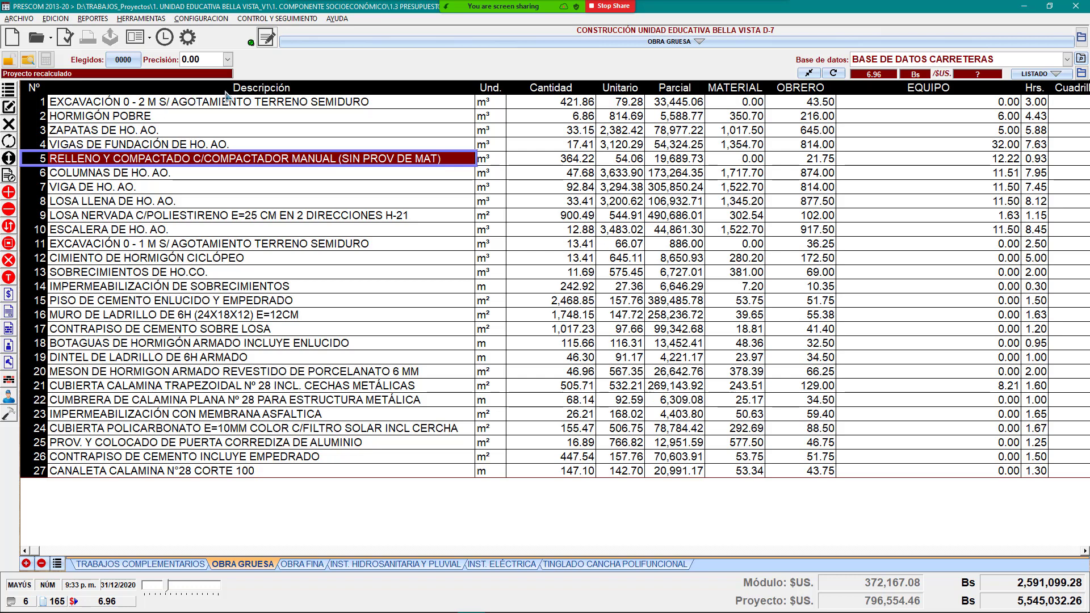
pyautogui.click(302, 564)
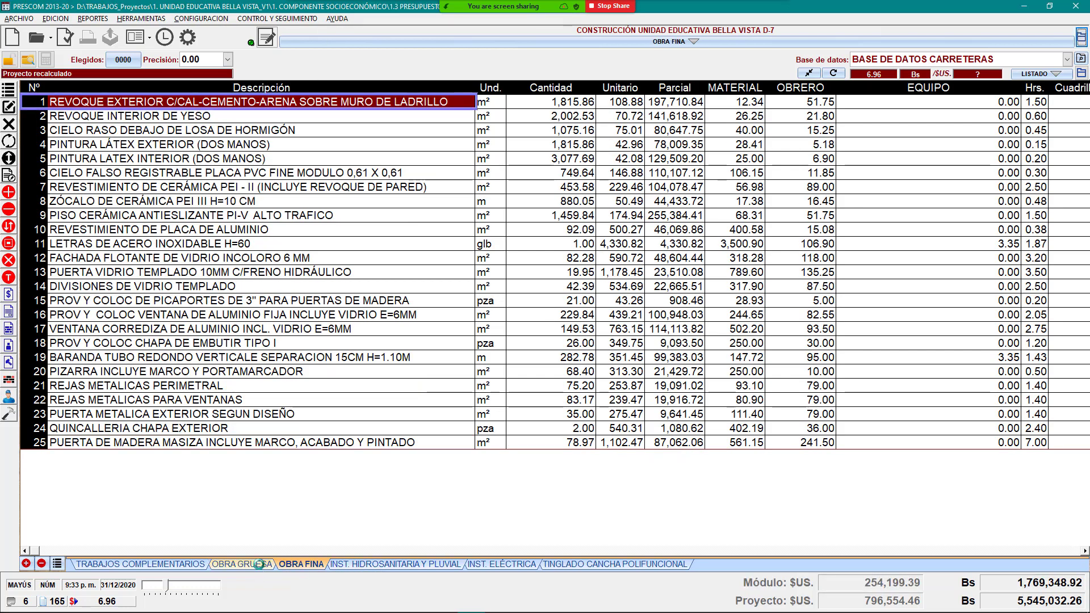
pyautogui.click(259, 564)
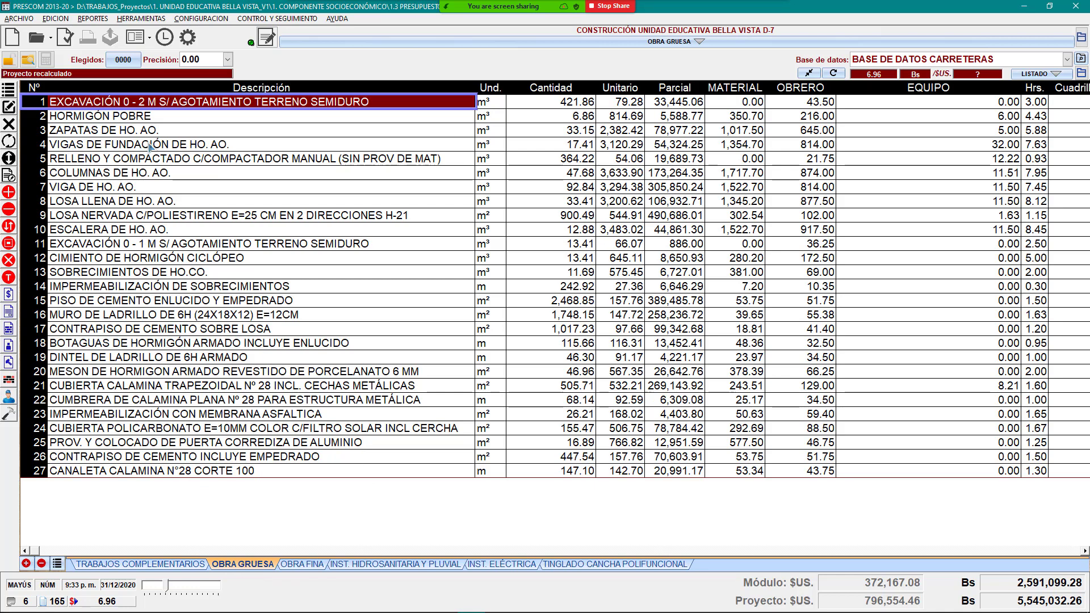
pyautogui.click(167, 119)
pyautogui.click(136, 104)
pyautogui.click(135, 120)
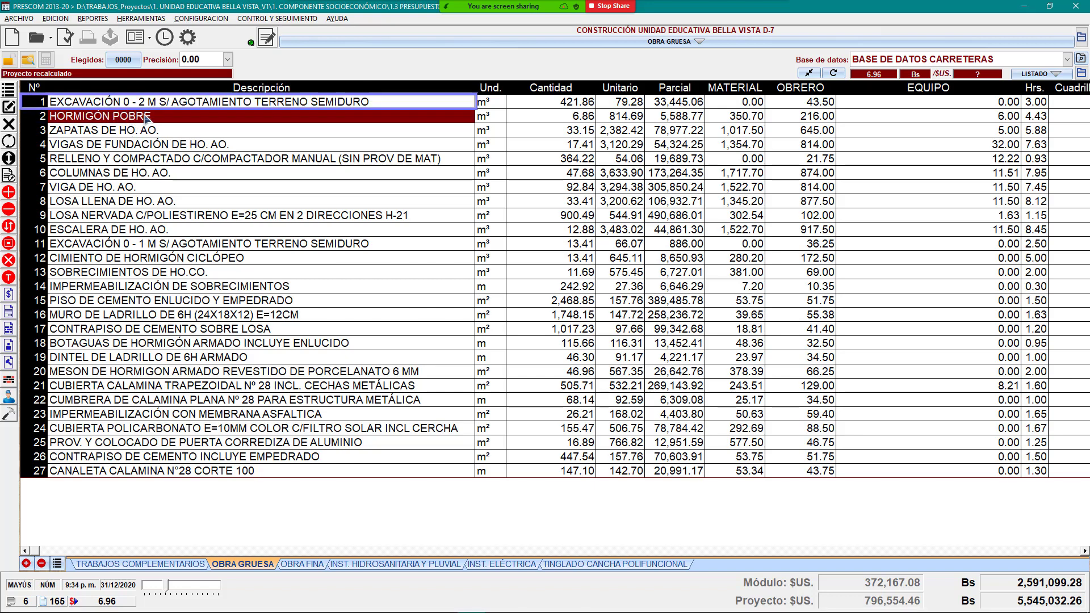
pyautogui.click(150, 136)
pyautogui.click(165, 147)
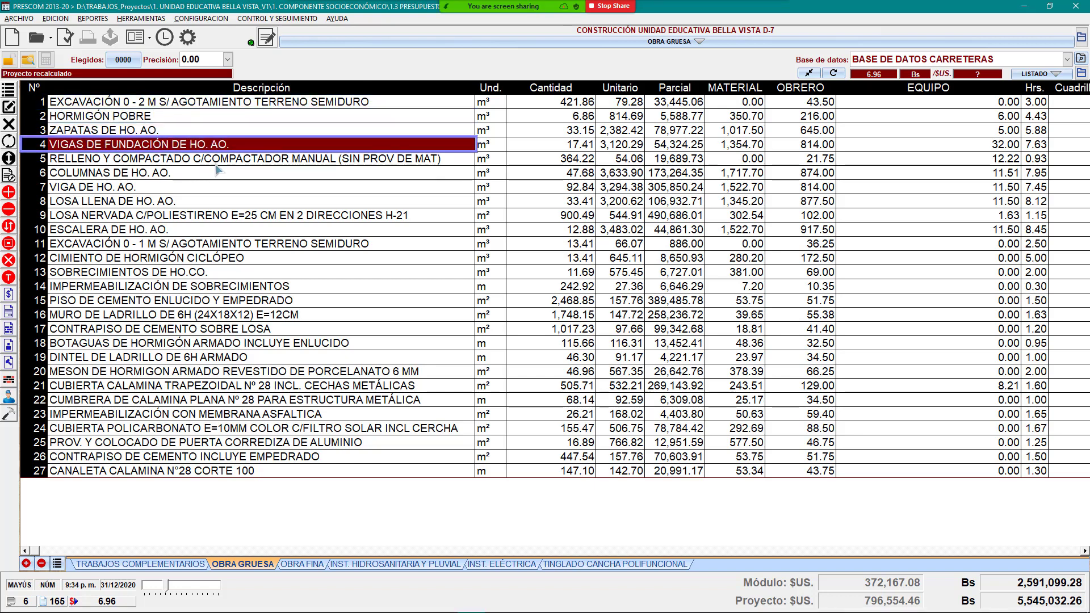
pyautogui.click(215, 163)
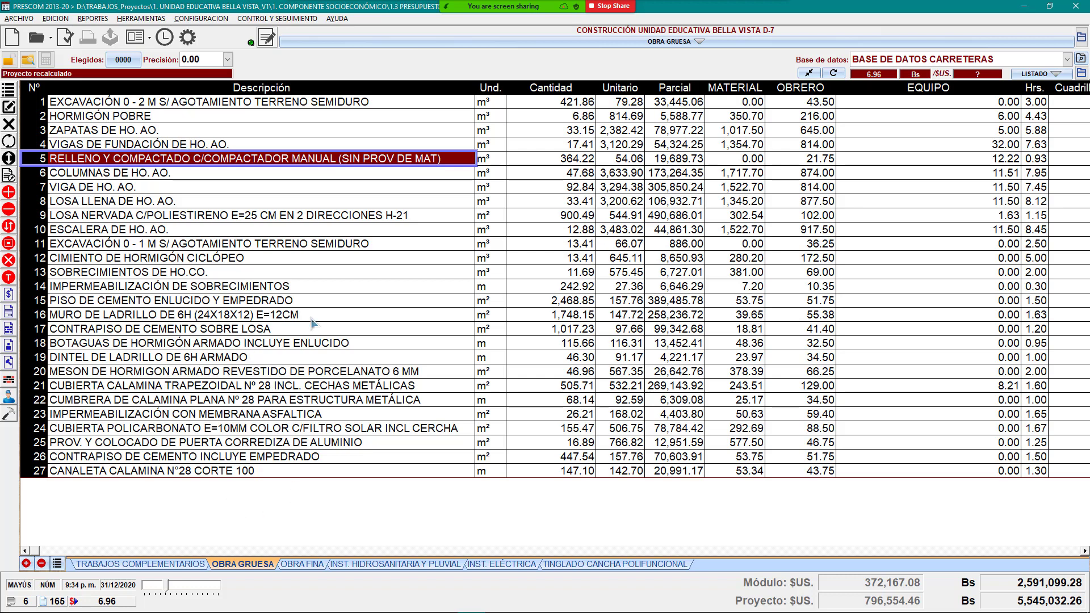
# Generate the OBRA GRUESA schedule starting 31/dic/2020, with average crew 1, 8 hours per day and work until SABADO.
pyautogui.click(165, 38)
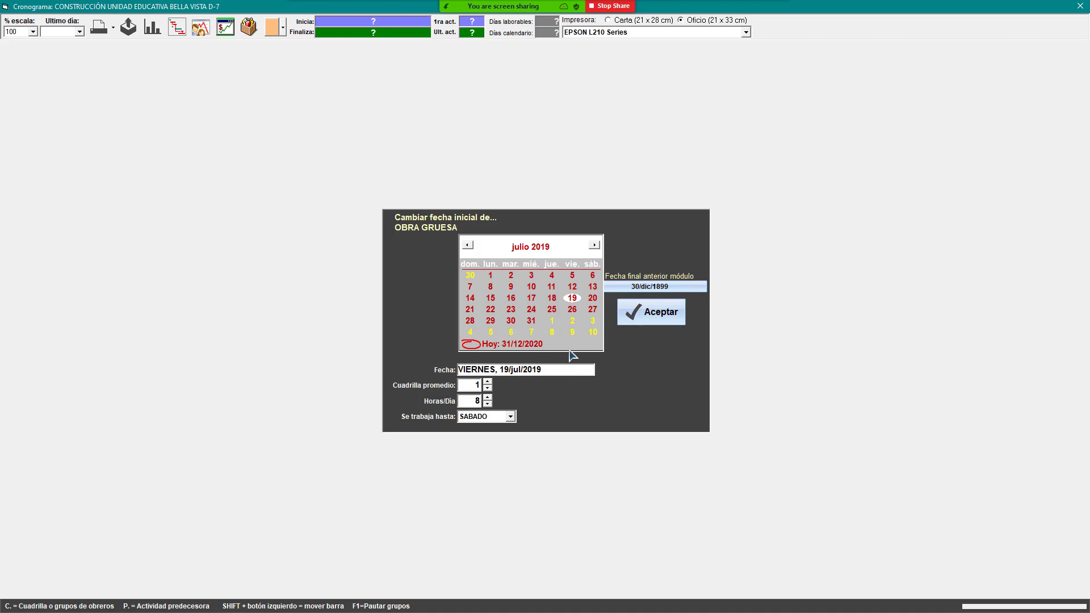
pyautogui.click(480, 347)
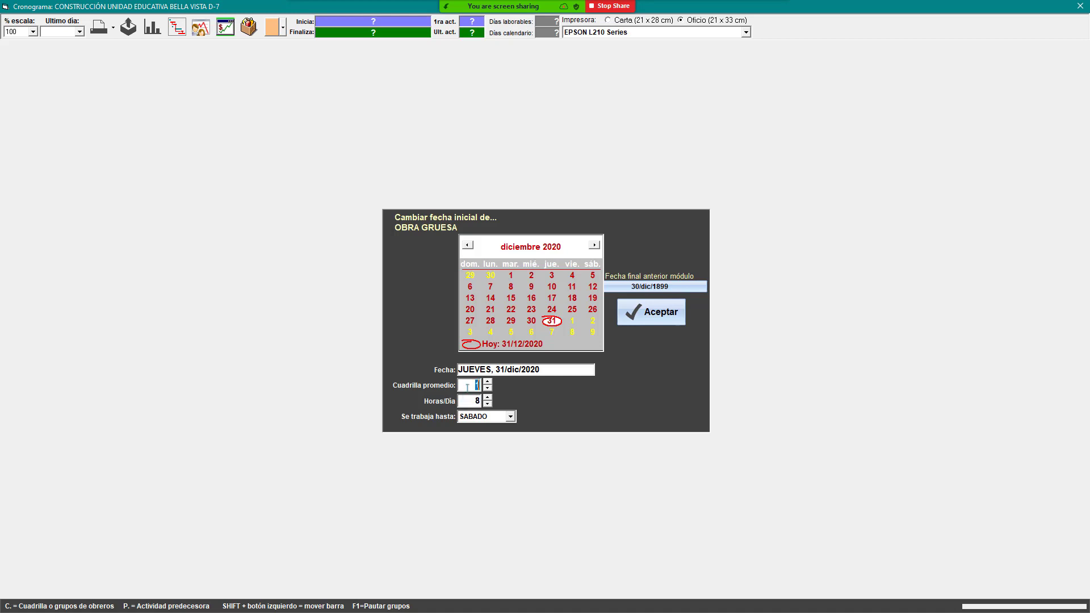
pyautogui.click(513, 417)
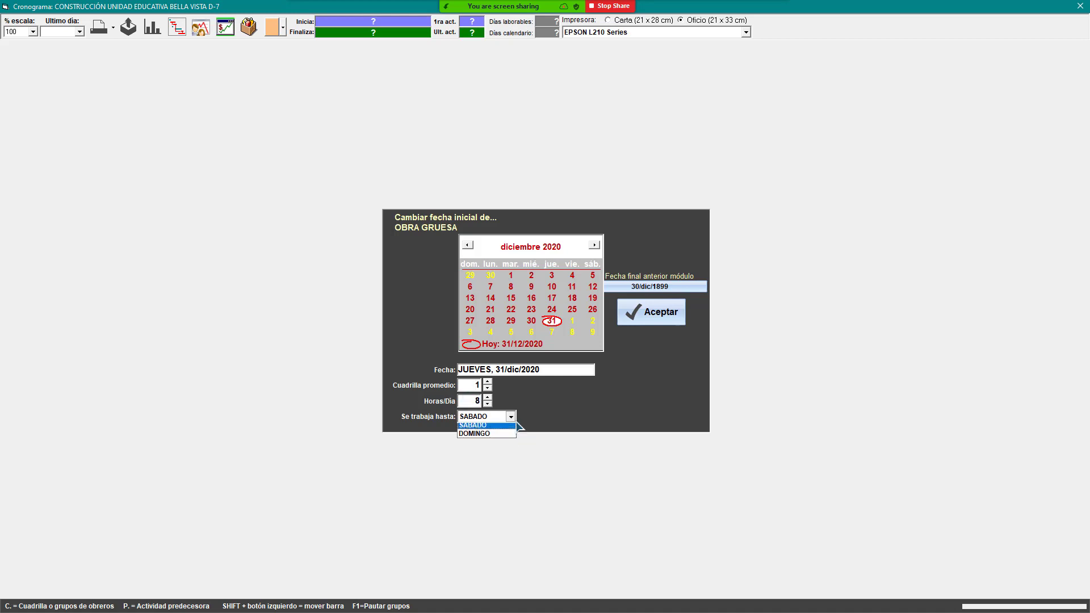
pyautogui.click(518, 424)
pyautogui.click(656, 323)
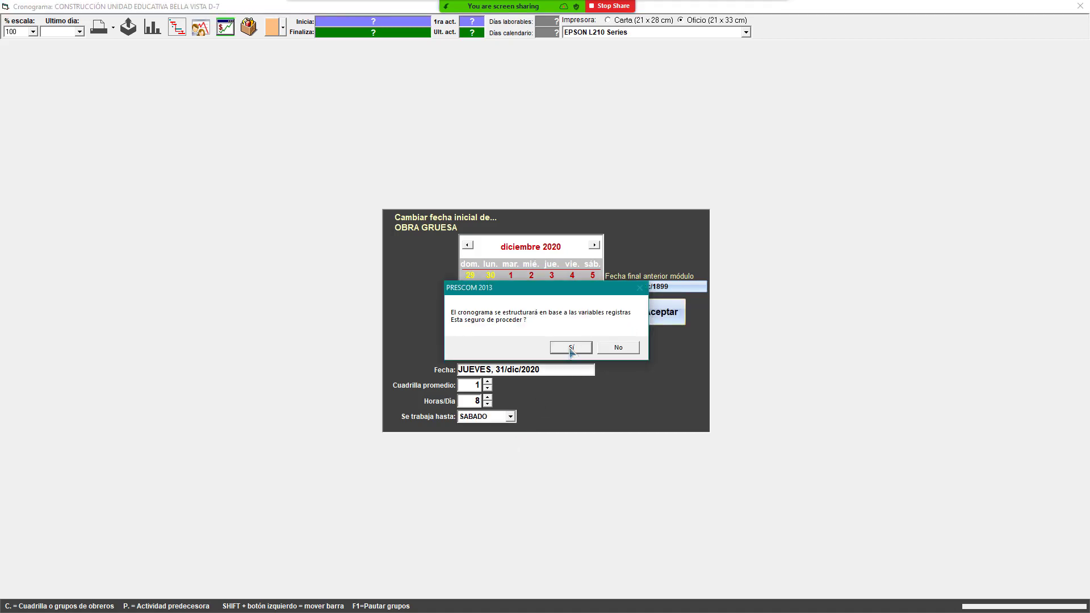
pyautogui.click(571, 348)
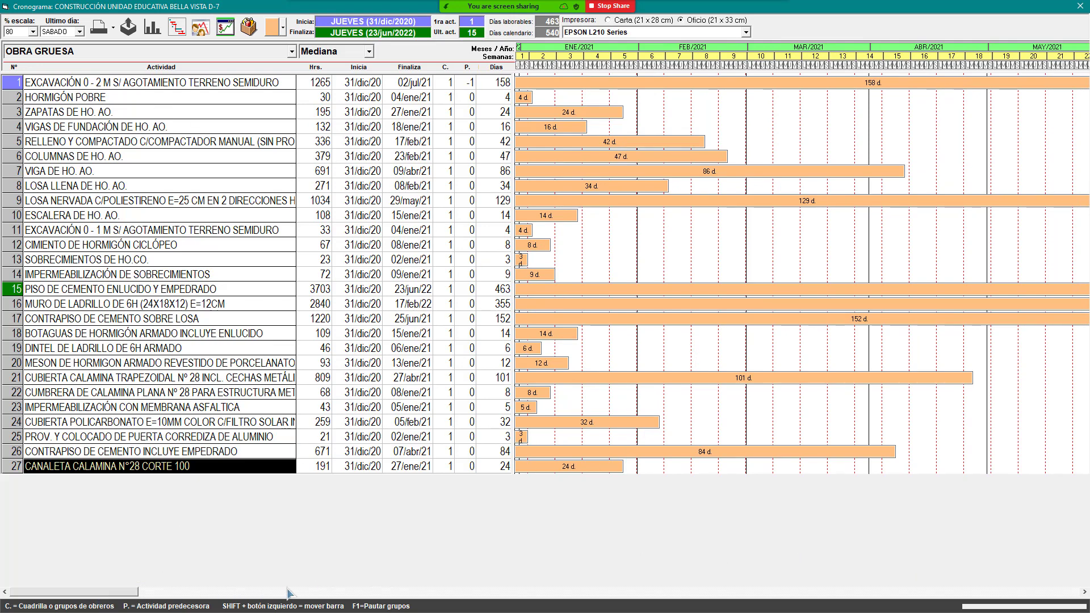
# Set the crew factor (C.) of activity 1, EXCAVACIÓN 0 - 2 M S/ AGOTAMIENTO TERRENO SEMIDURO, to 8 in the schedule.
pyautogui.hscroll(5, 113, 593)
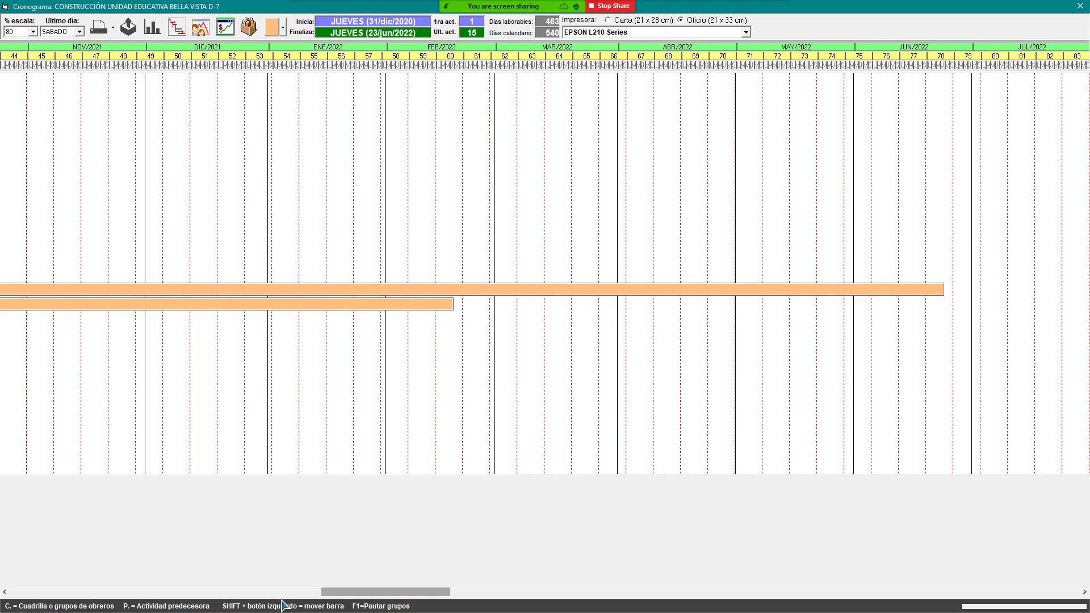
pyautogui.click(256, 594)
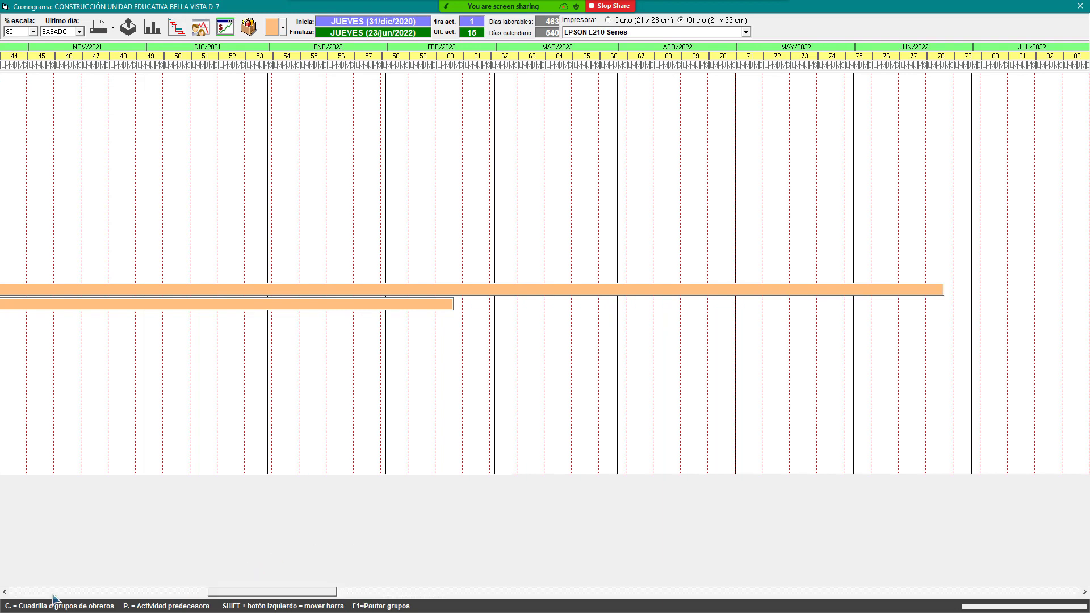
pyautogui.click(6, 592)
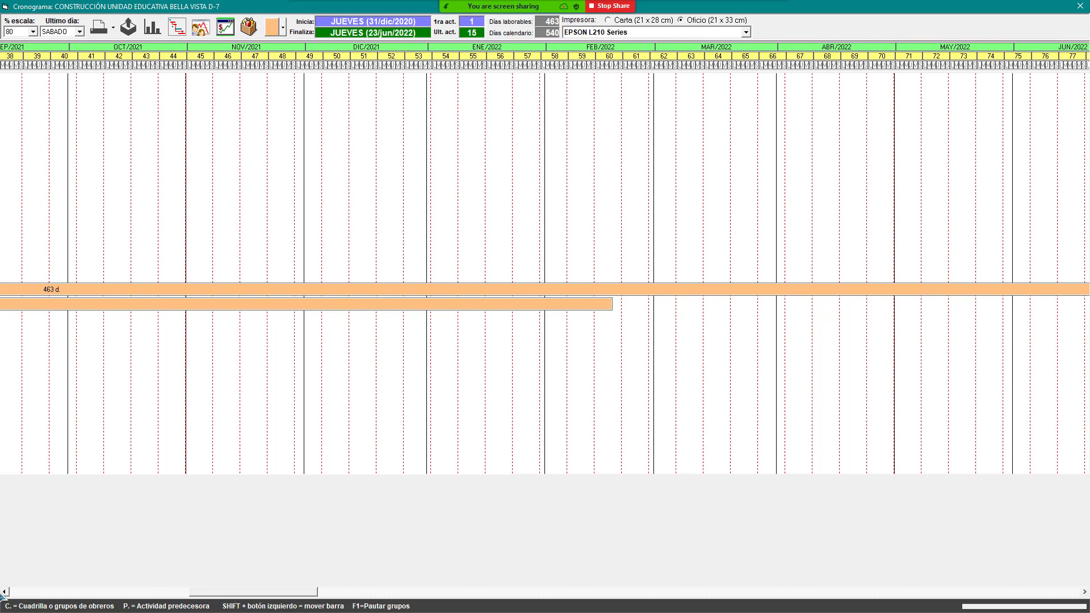
pyautogui.click(16, 594)
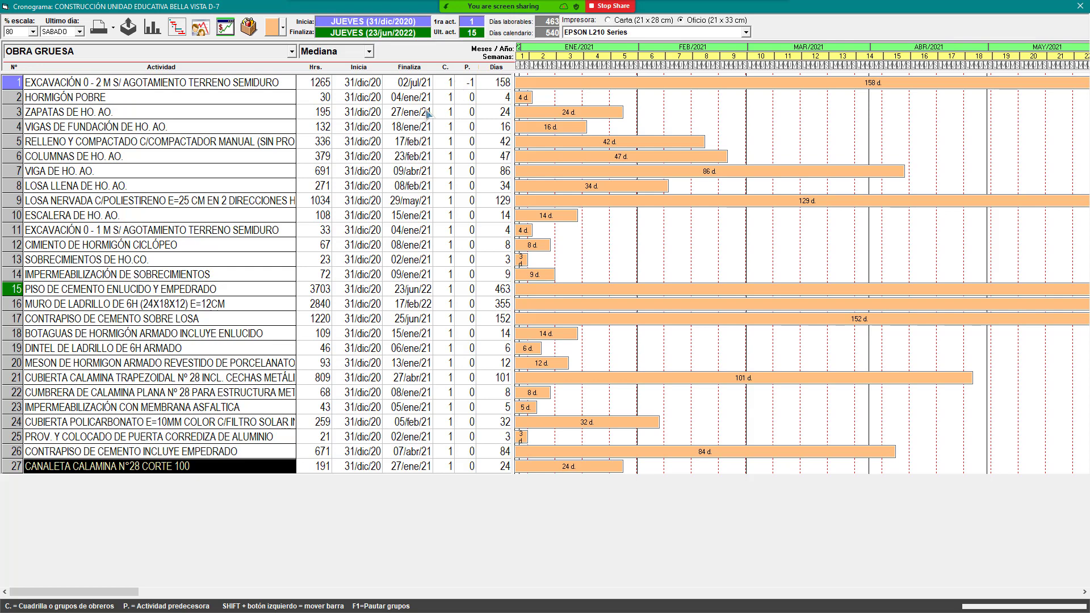
pyautogui.click(444, 85)
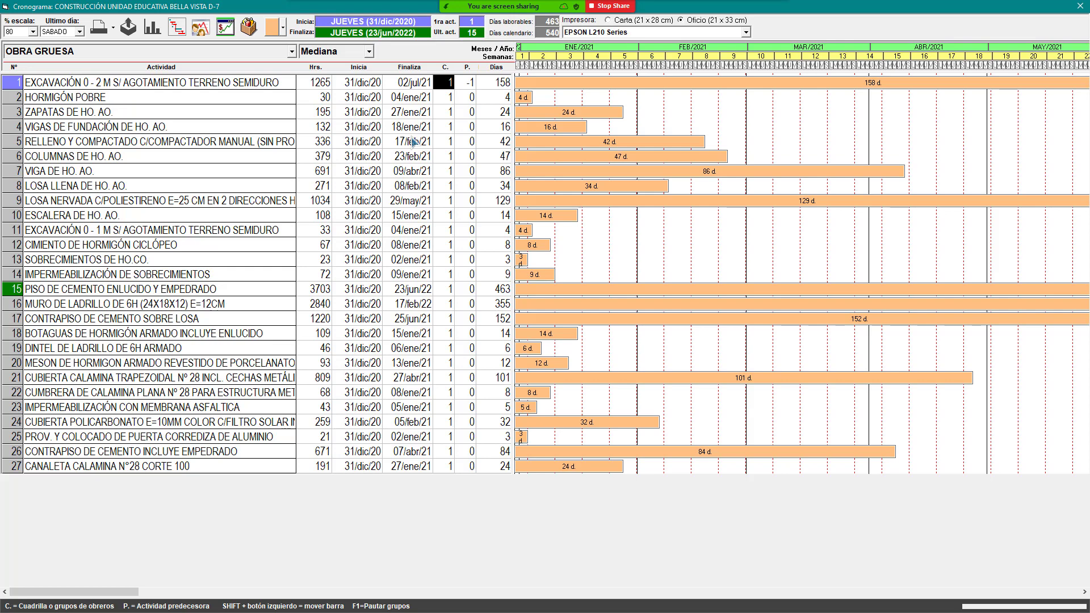
pyautogui.write('8')
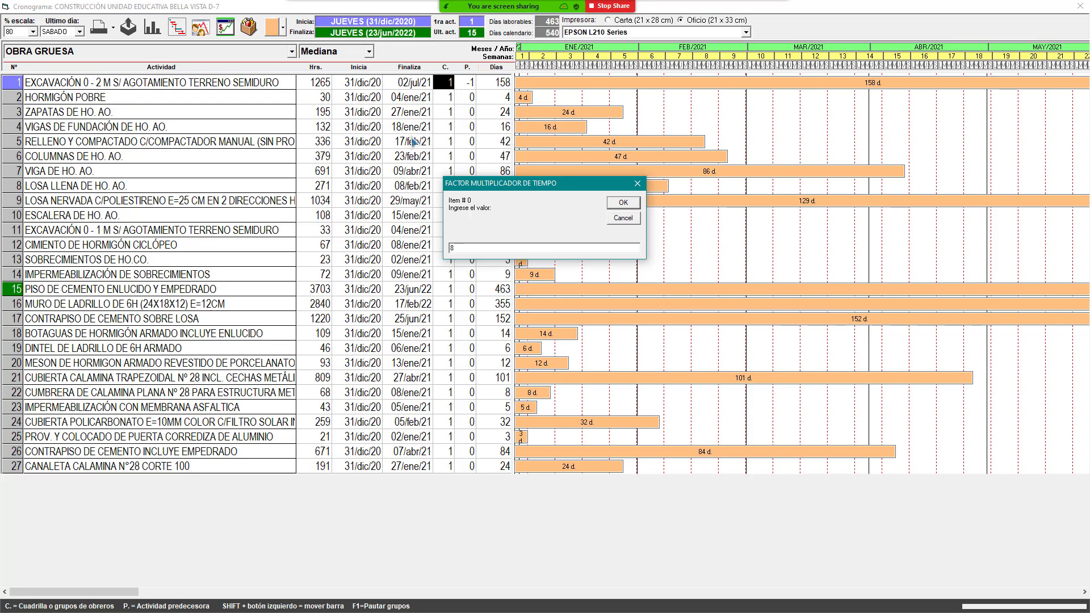
pyautogui.click(624, 204)
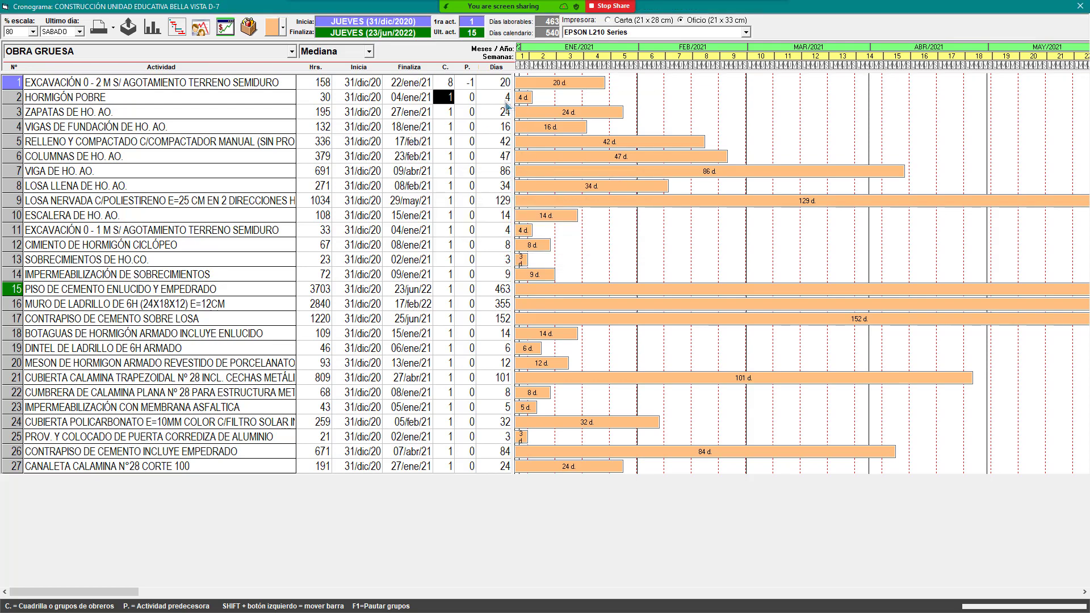
pyautogui.click(441, 87)
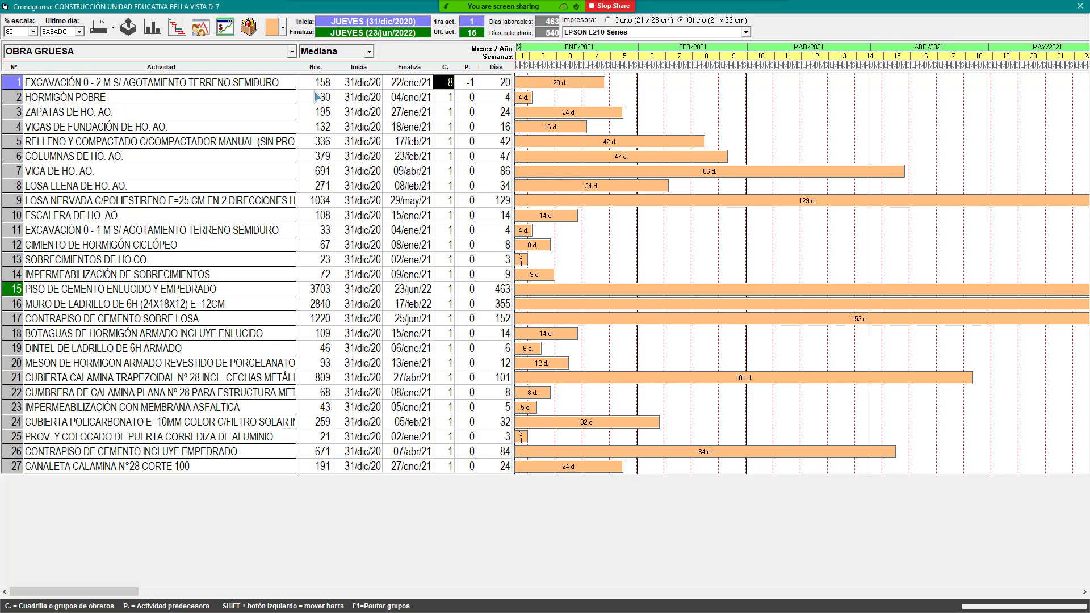
# Switch the Zoom screen share to the Excel workbook PU SM-PR (en bolivianos).xlsx and show the activity 2 excavation analysis.
pyautogui.moveTo(519, 9)
pyautogui.click(568, 13)
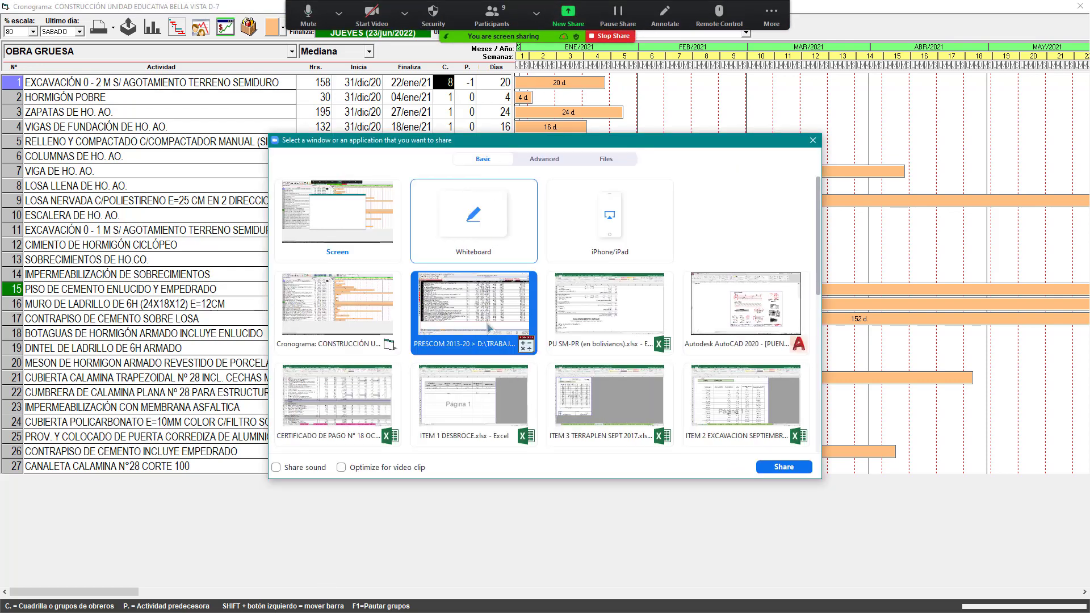
pyautogui.doubleClick(623, 314)
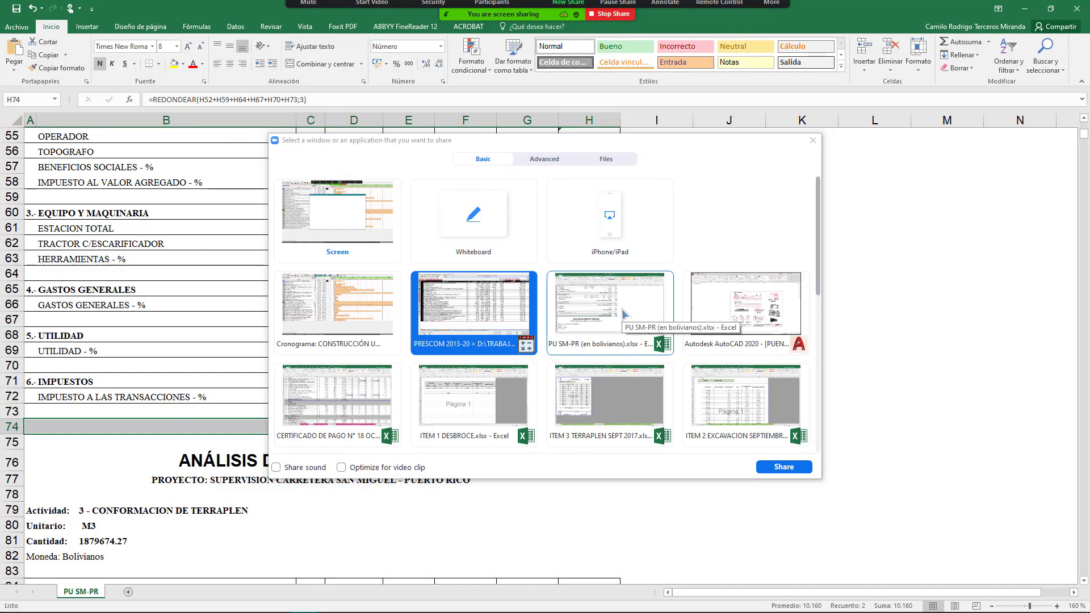
pyautogui.scroll(5, 705, 264)
# Insert an empty equation box and place it in the blank area beside the excavation price table, around row 51.
pyautogui.click(705, 259)
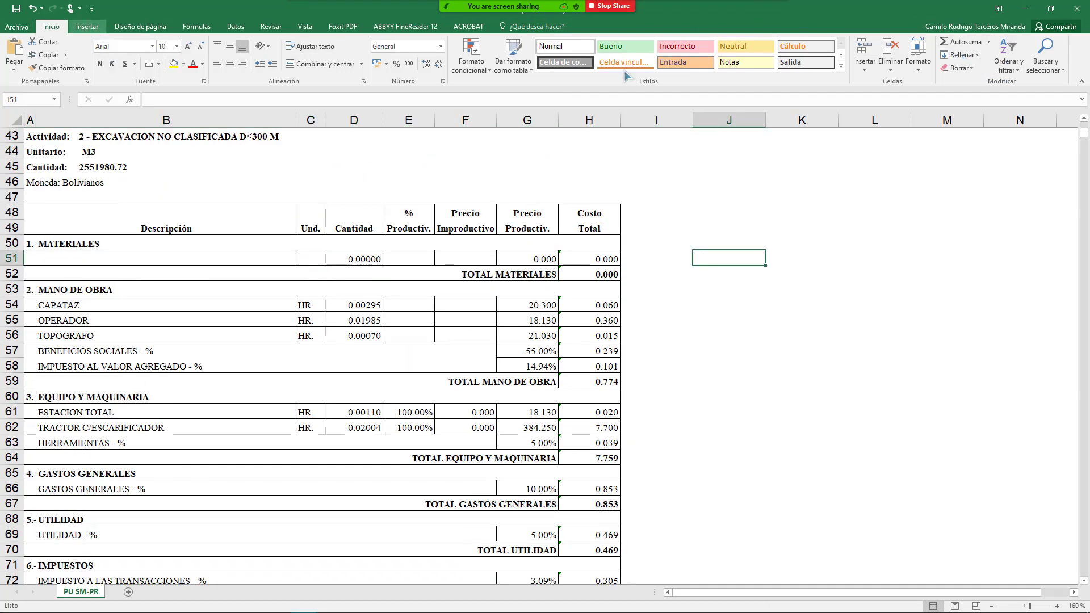
pyautogui.click(86, 26)
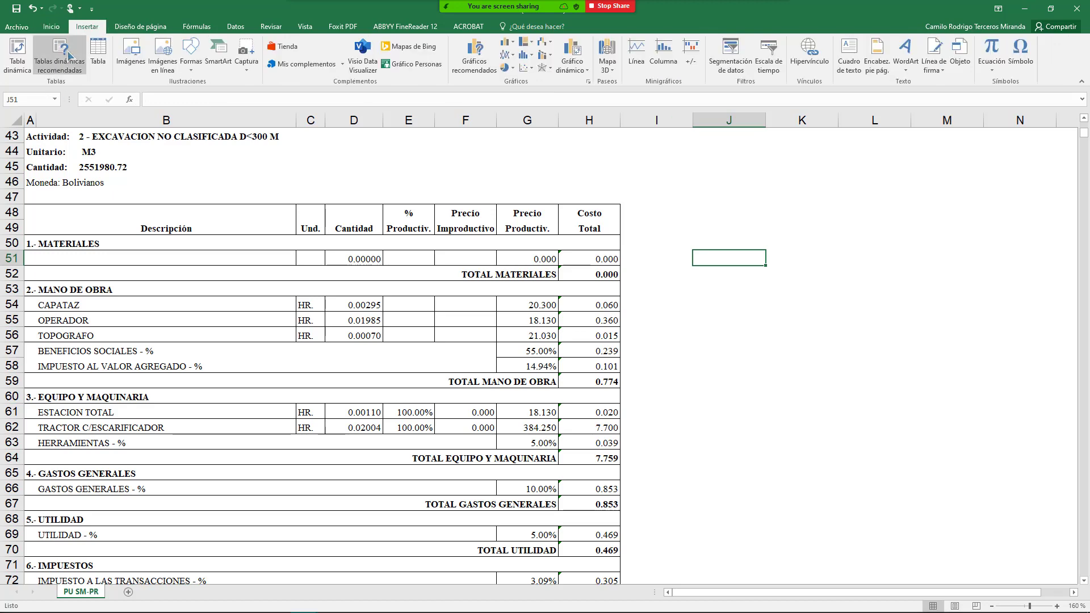
pyautogui.click(992, 49)
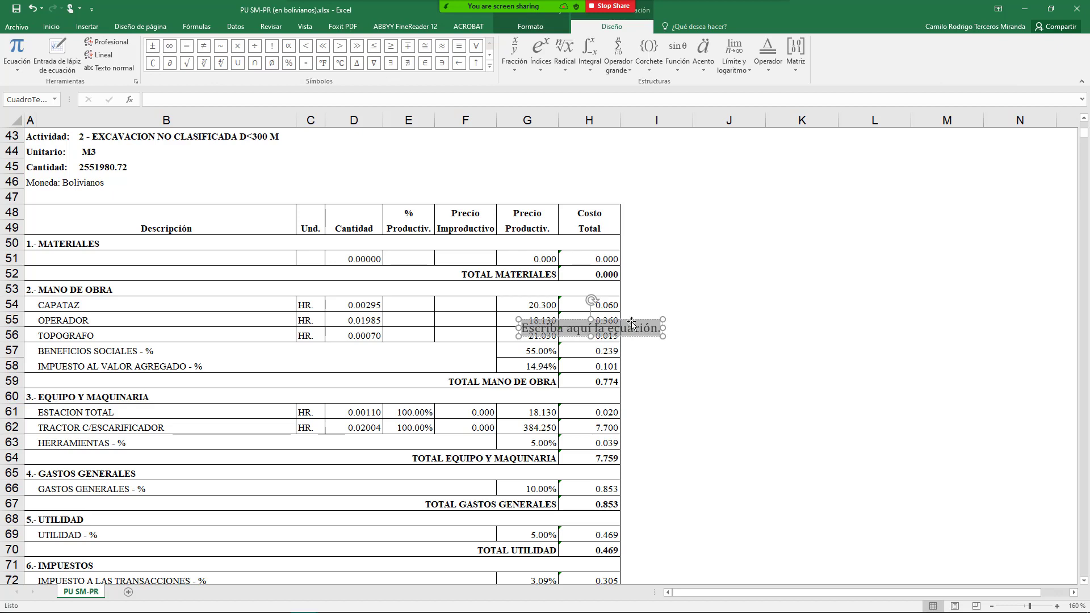
pyautogui.moveTo(632, 324); pyautogui.dragTo(801, 276)
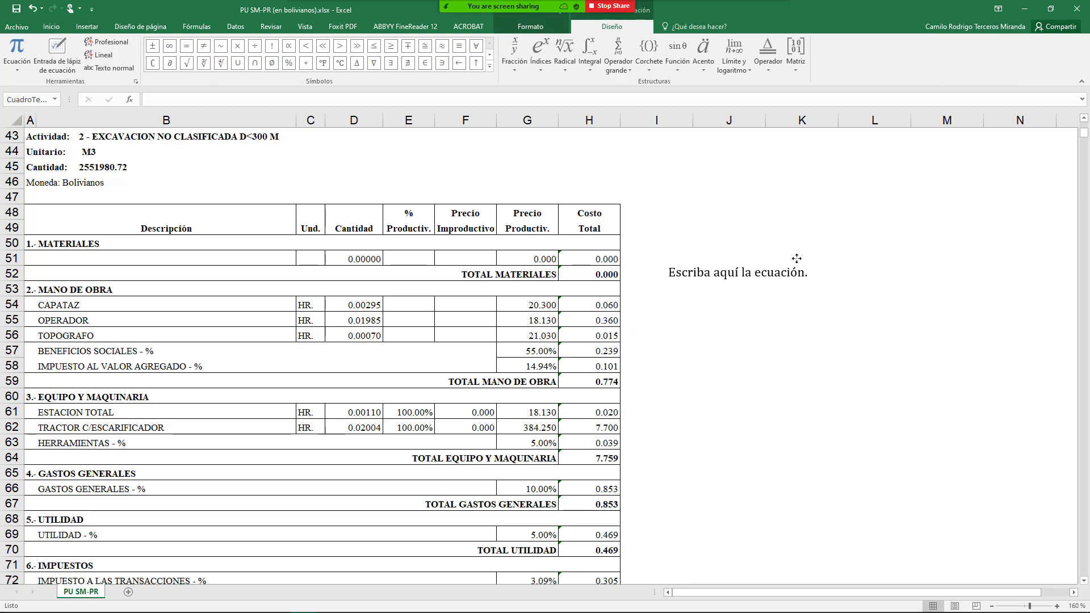
pyautogui.click(750, 270)
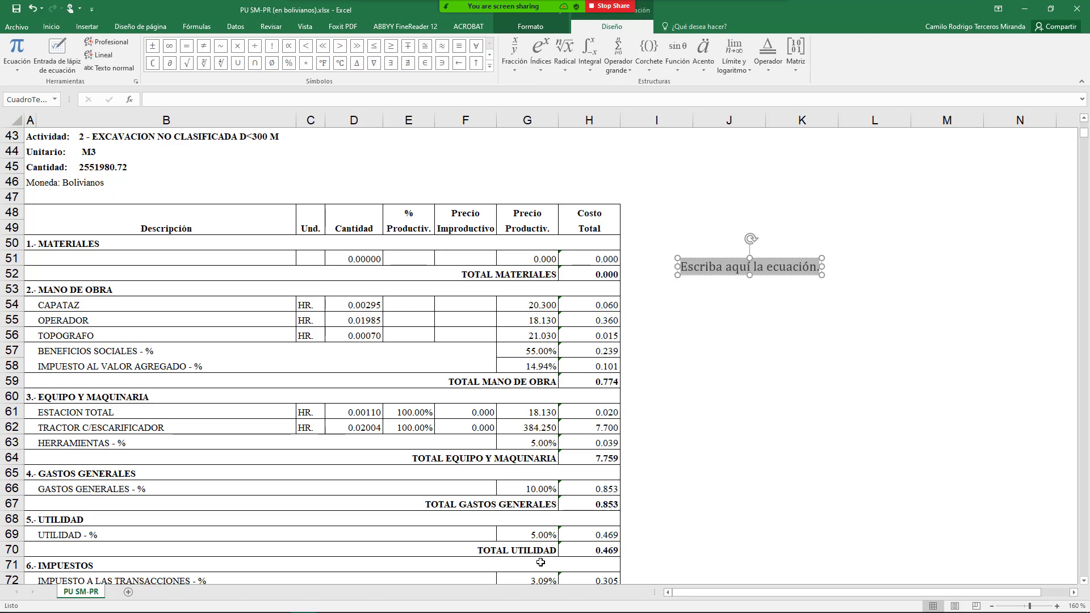
# Write the formula TT = RENDIMIENTO * CANTIDAD in the equation box.
pyautogui.write('TT ')
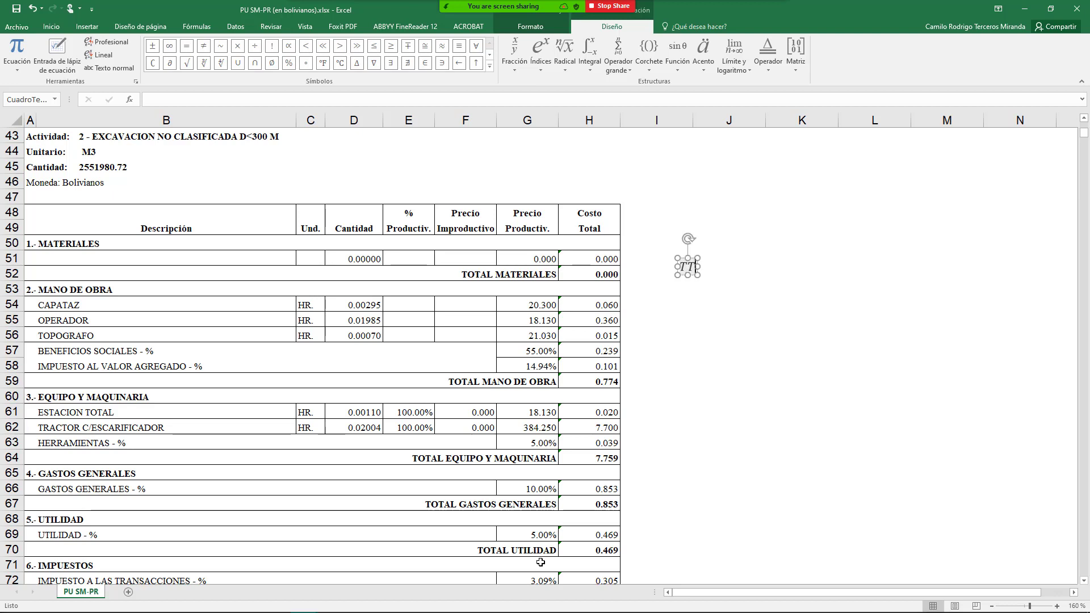
pyautogui.write('=')
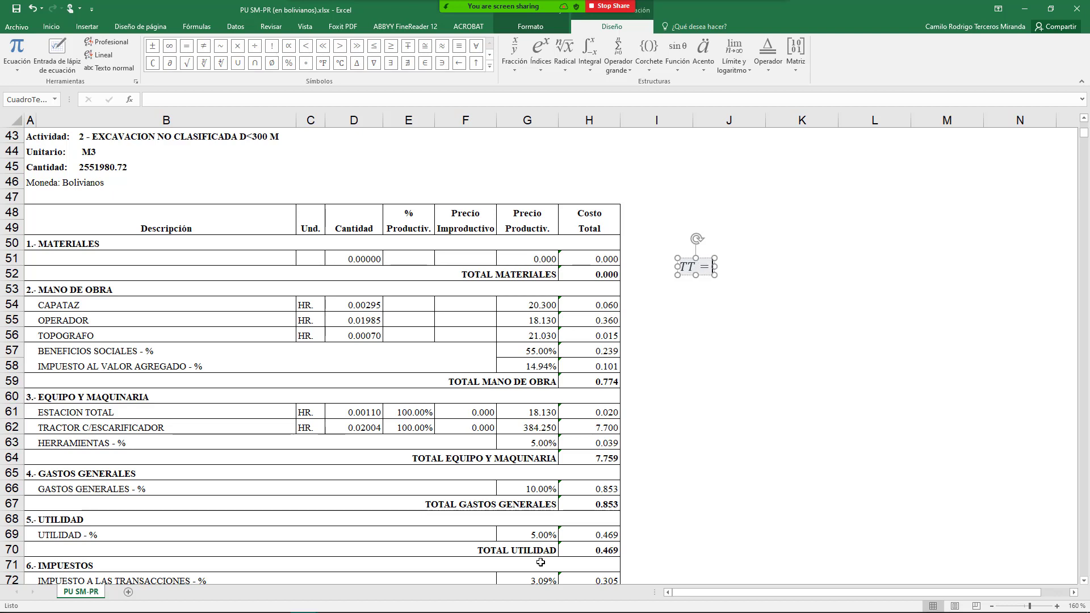
pyautogui.write(' RENDIMIENTI')
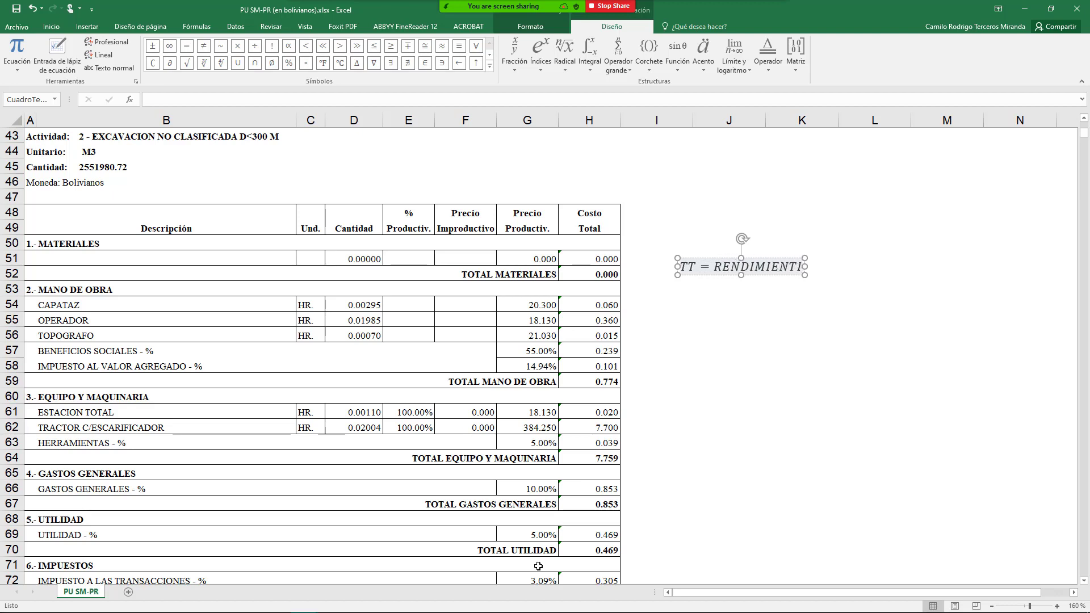
pyautogui.press('BackSpace')
pyautogui.write('O * ')
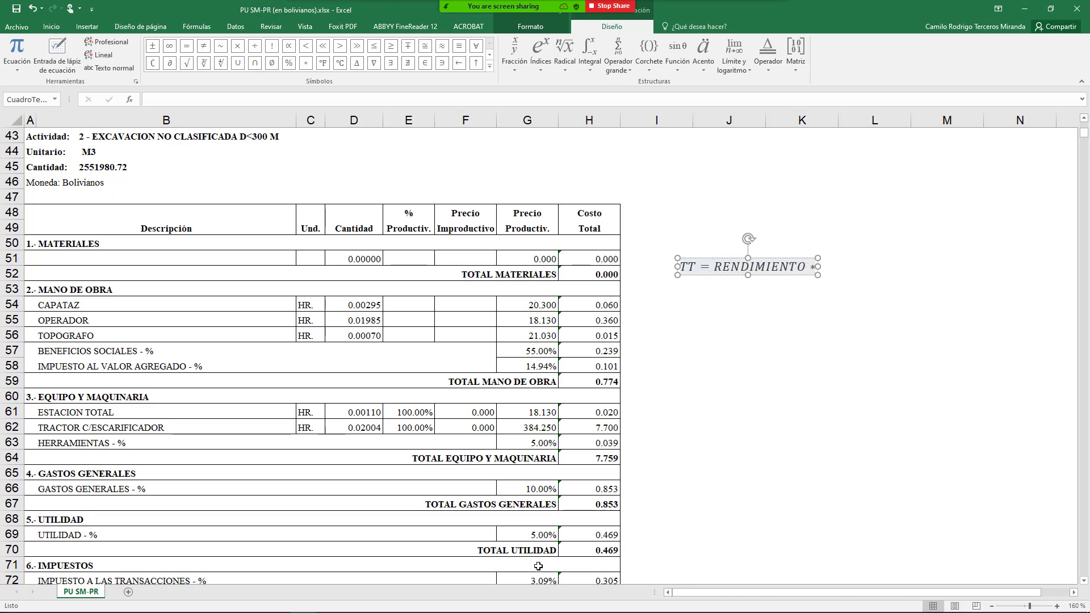
pyautogui.write('CAN')
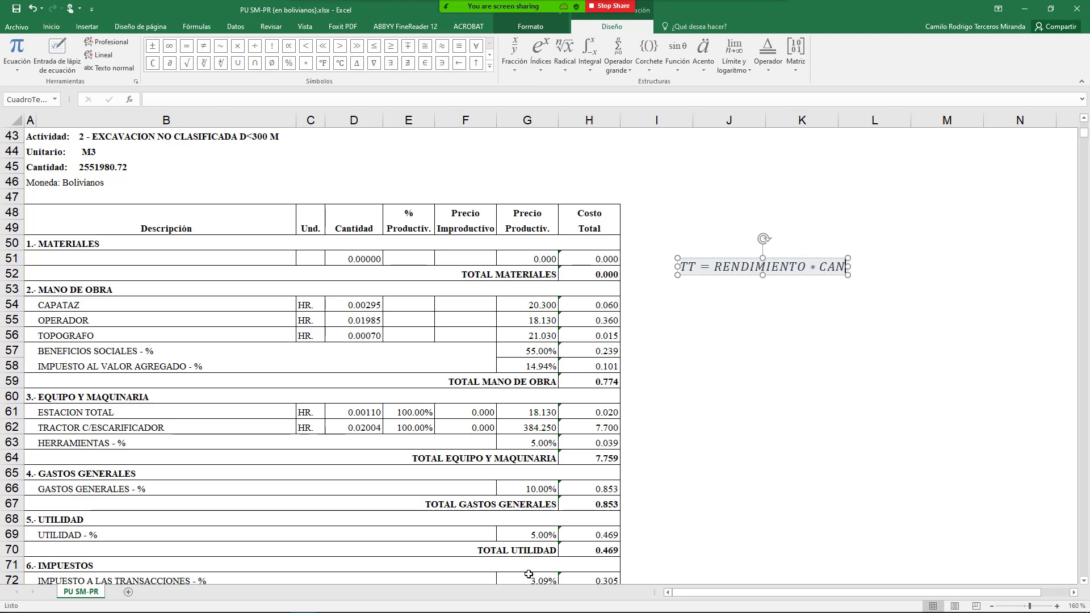
pyautogui.write('TIDAD')
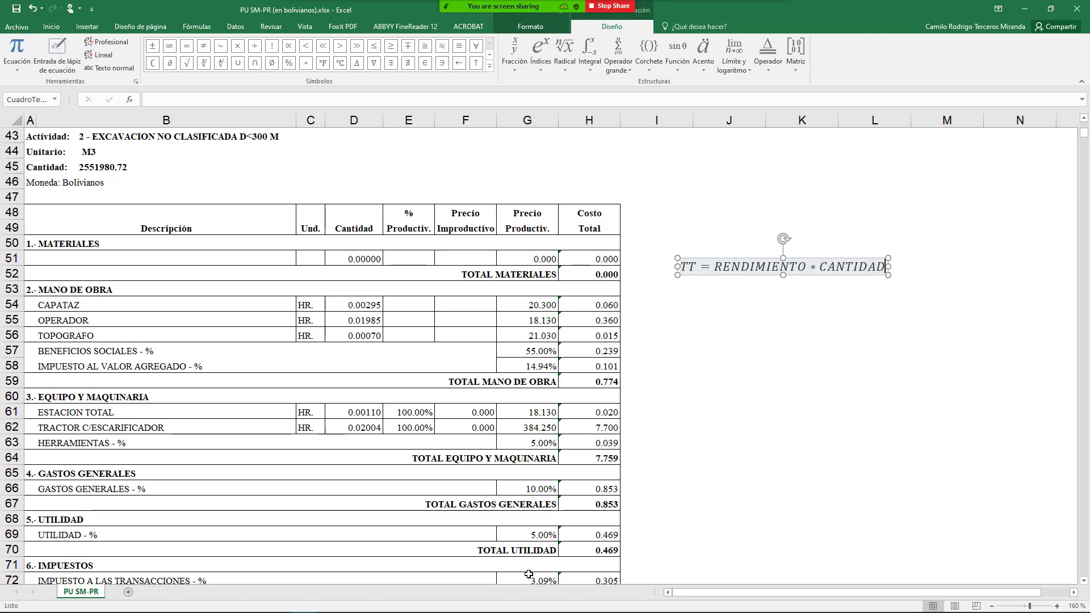
pyautogui.press('Left')
pyautogui.write('0')
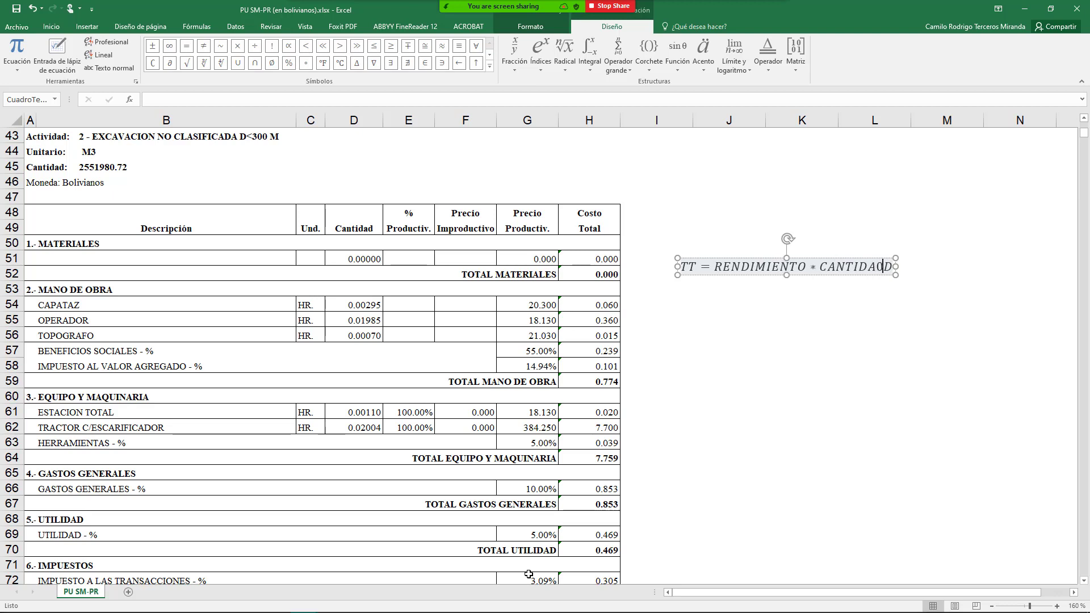
pyautogui.press('BackSpace')
pyautogui.press('Right')
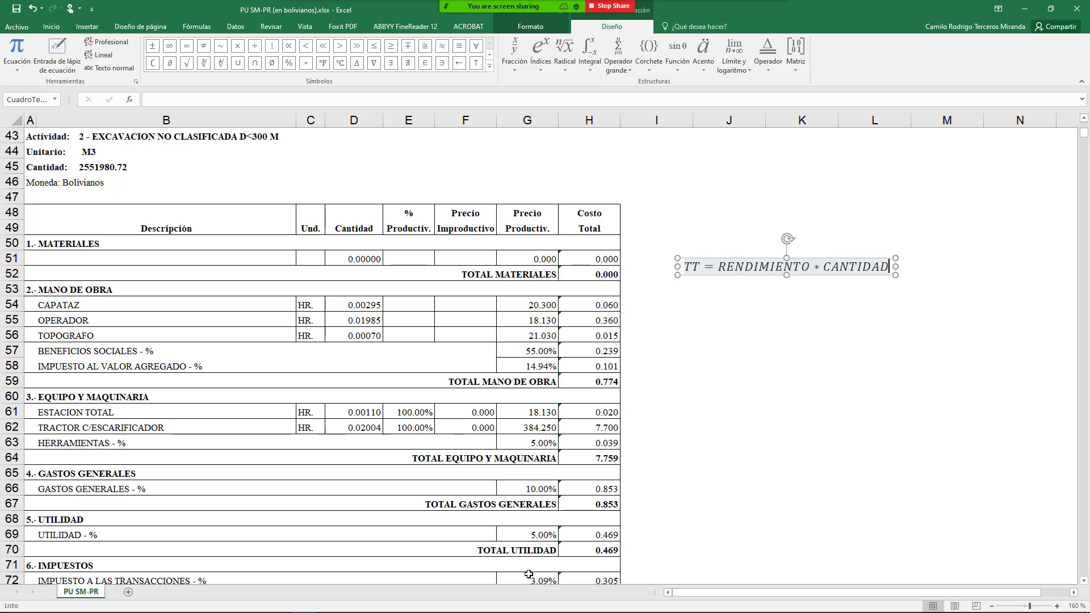
# Enclose RENDIMIENTO * CANTIDAD in parentheses in the TT equation.
pyautogui.write(')')
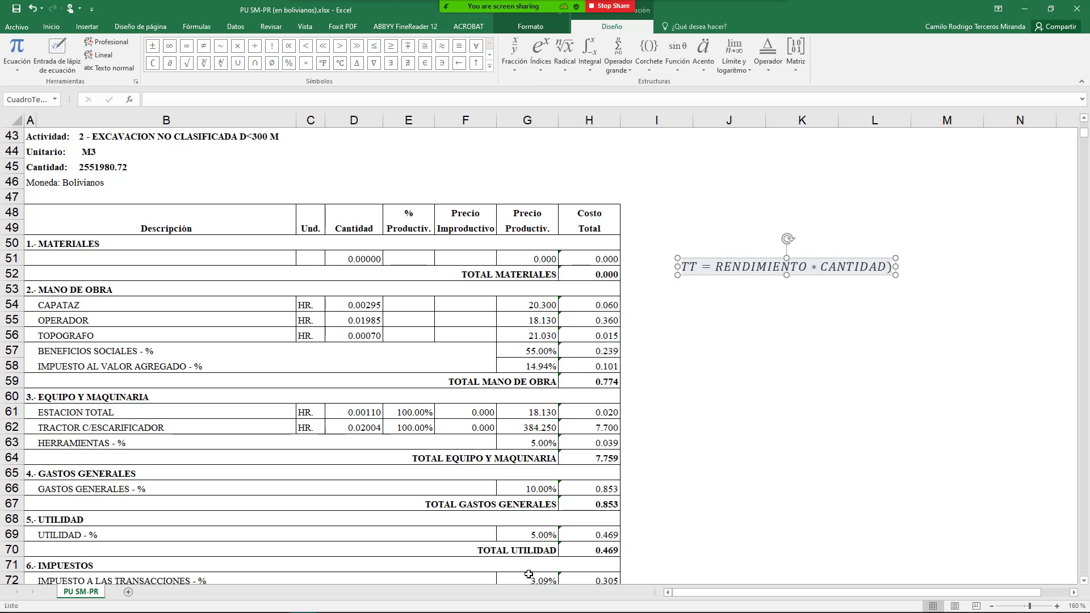
pyautogui.press('Home')
pyautogui.press('Right')
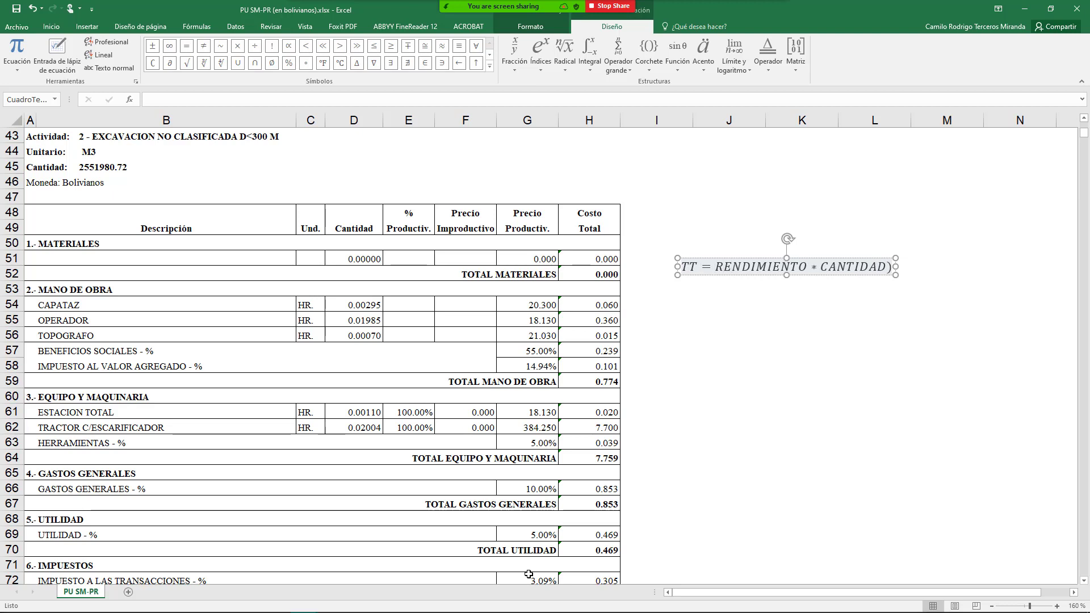
pyautogui.write('(')
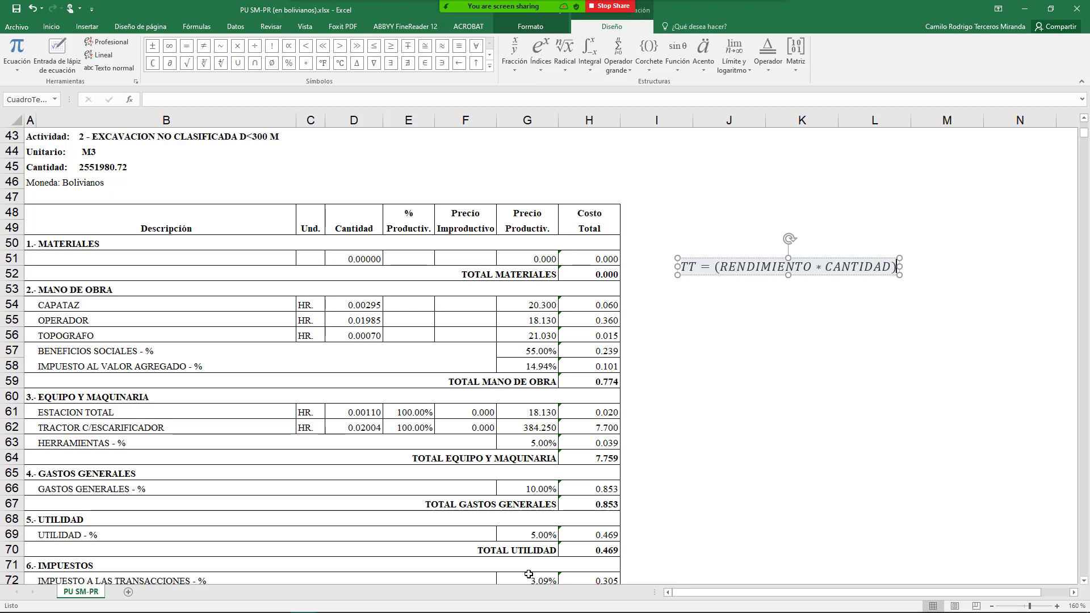
# Complete the TT equation with the denominator #CUADRILLAS * HORAS DE TRABAJO and display it as a stacked fraction.
pyautogui.write('/(')
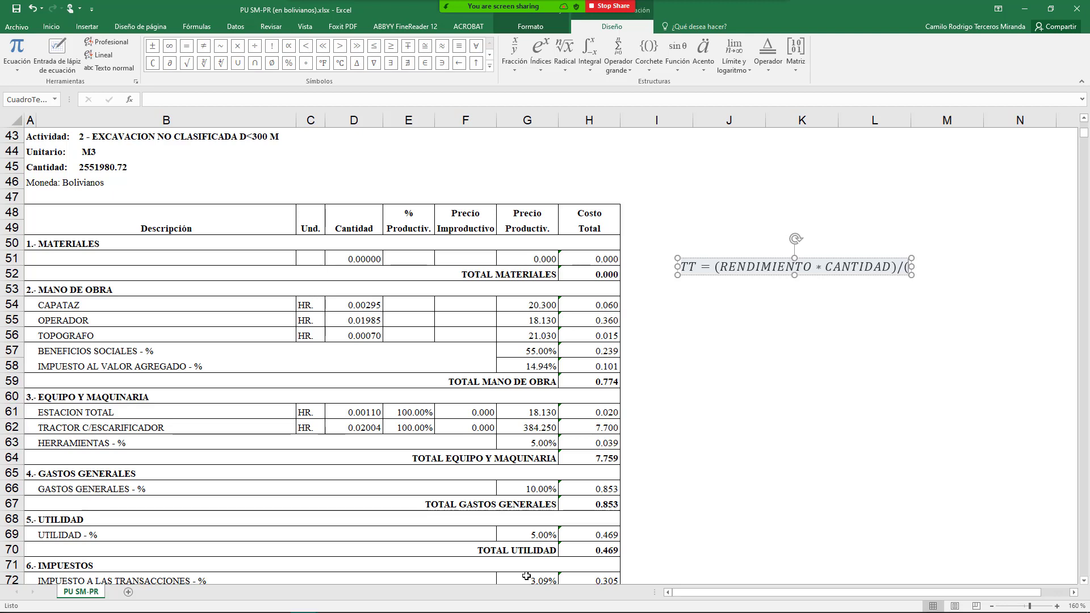
pyautogui.write('#CUA')
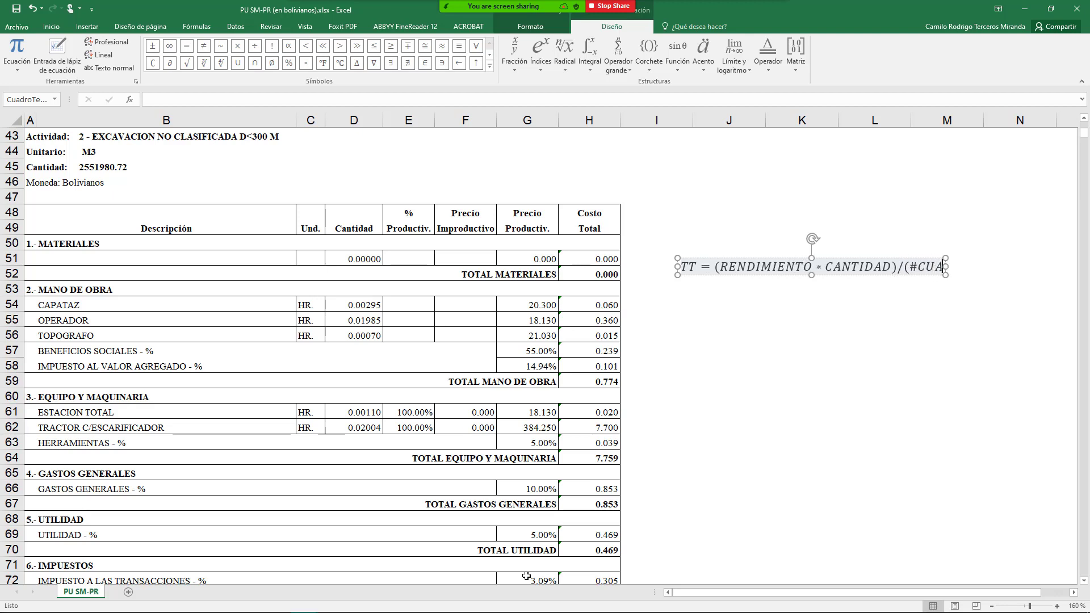
pyautogui.write('DRILLAS')
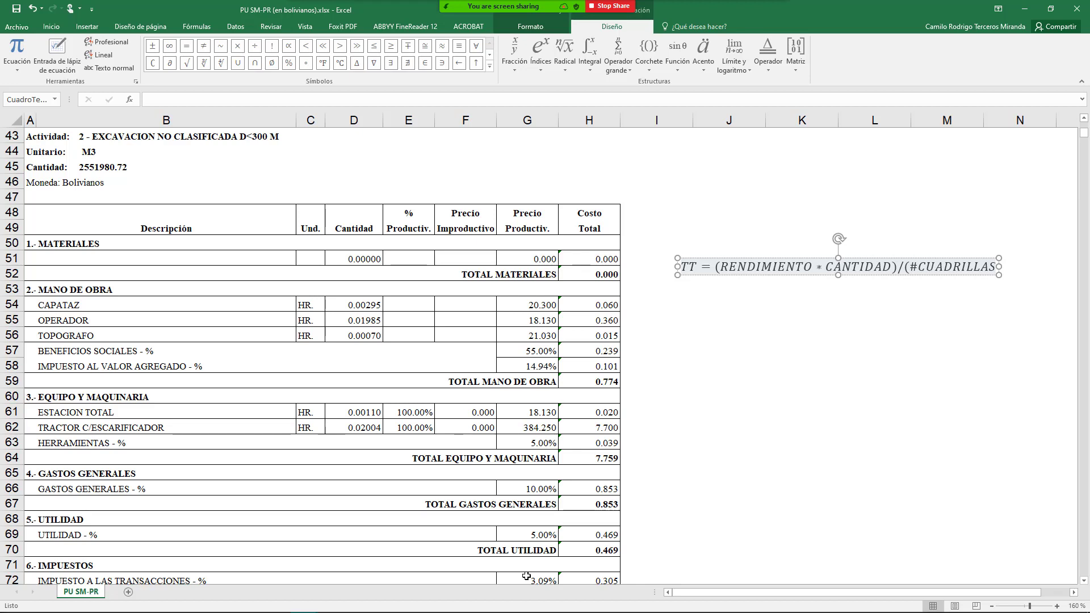
pyautogui.write('*')
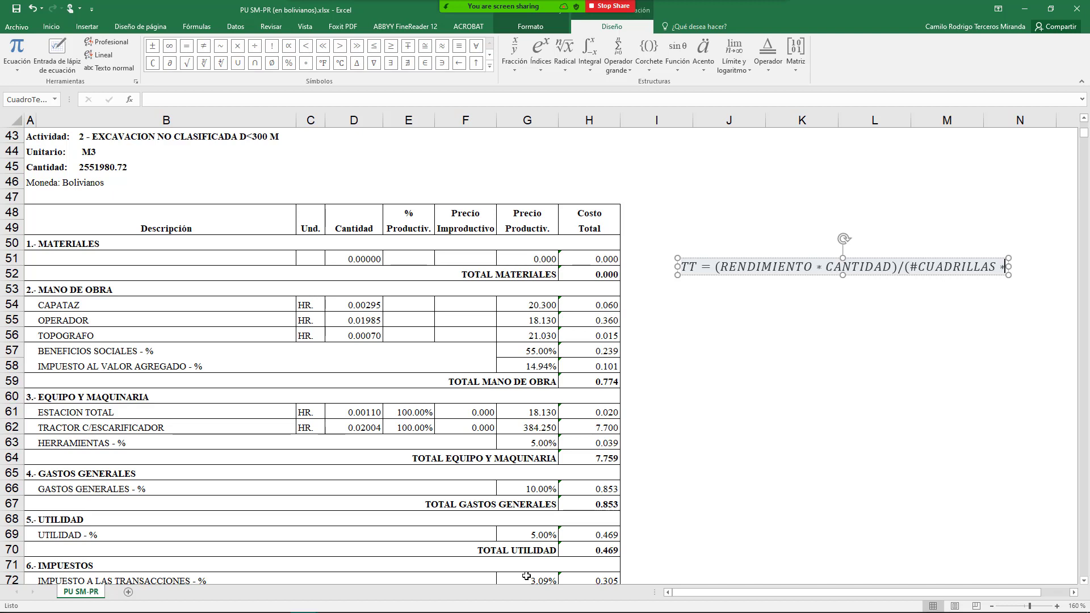
pyautogui.write('HO')
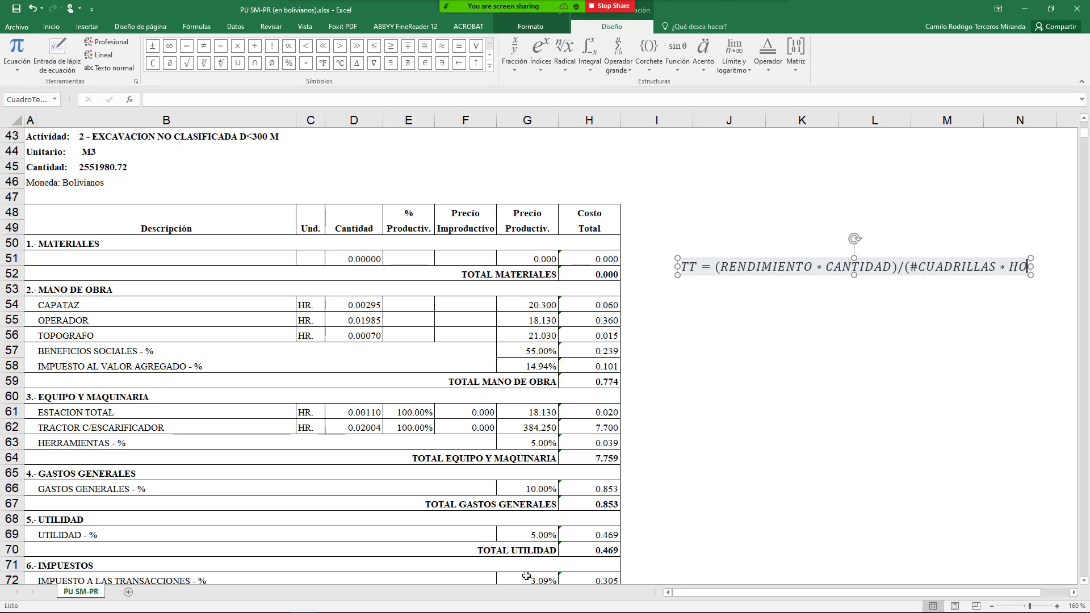
pyautogui.write('RAS DE')
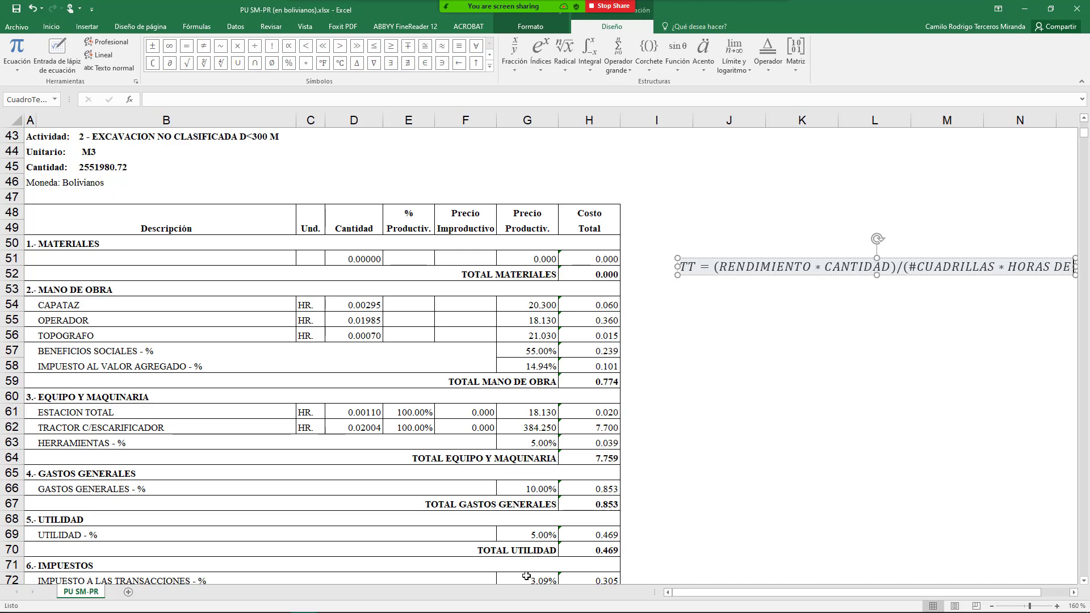
pyautogui.write(' TRABAJO')
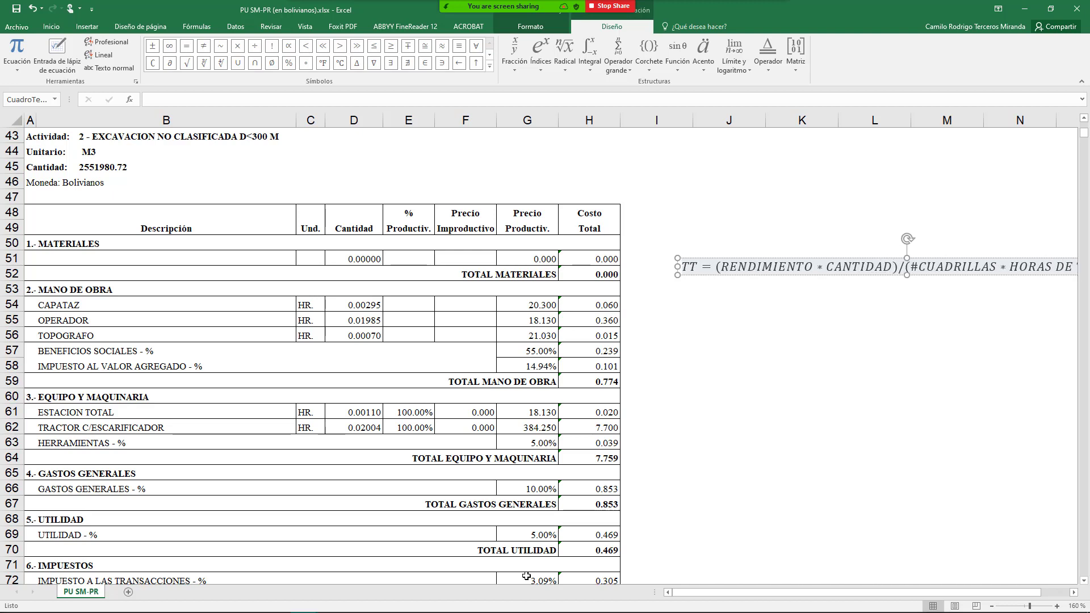
pyautogui.write(')')
pyautogui.press('Return')
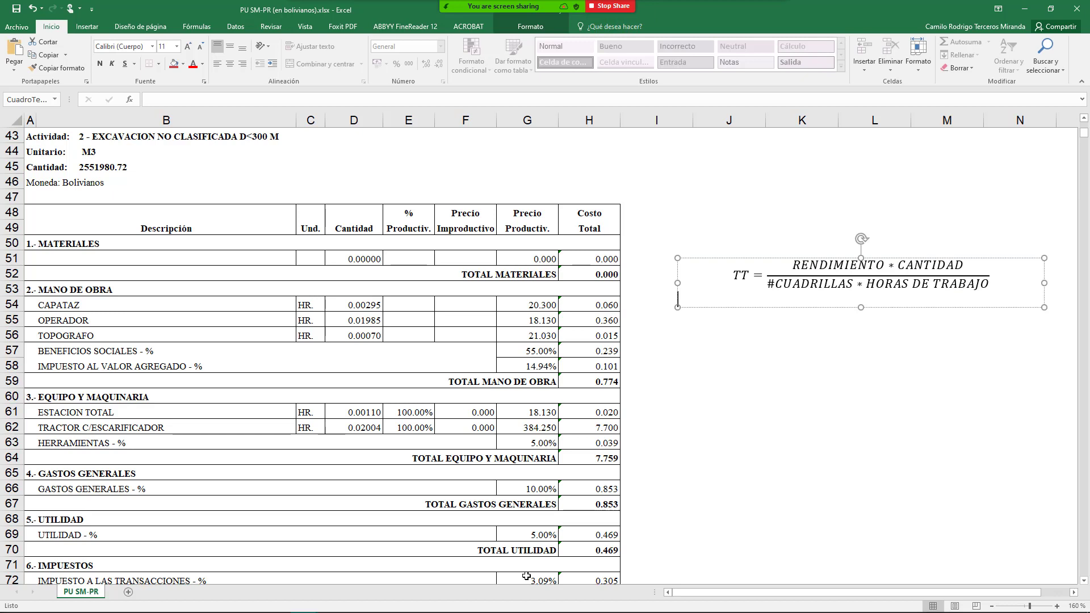
pyautogui.press('BackSpace')
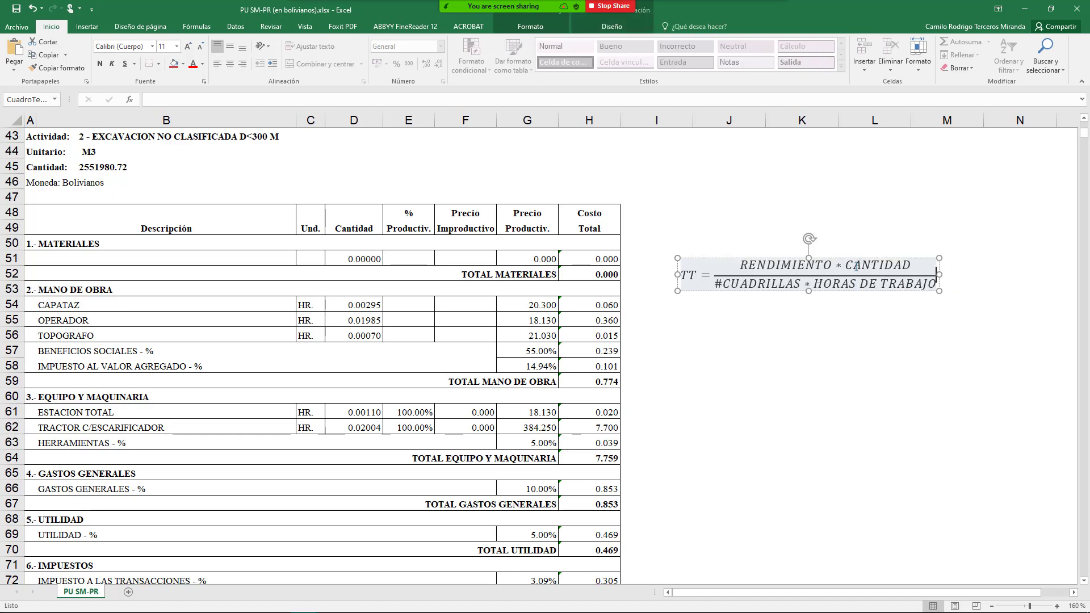
pyautogui.click(808, 349)
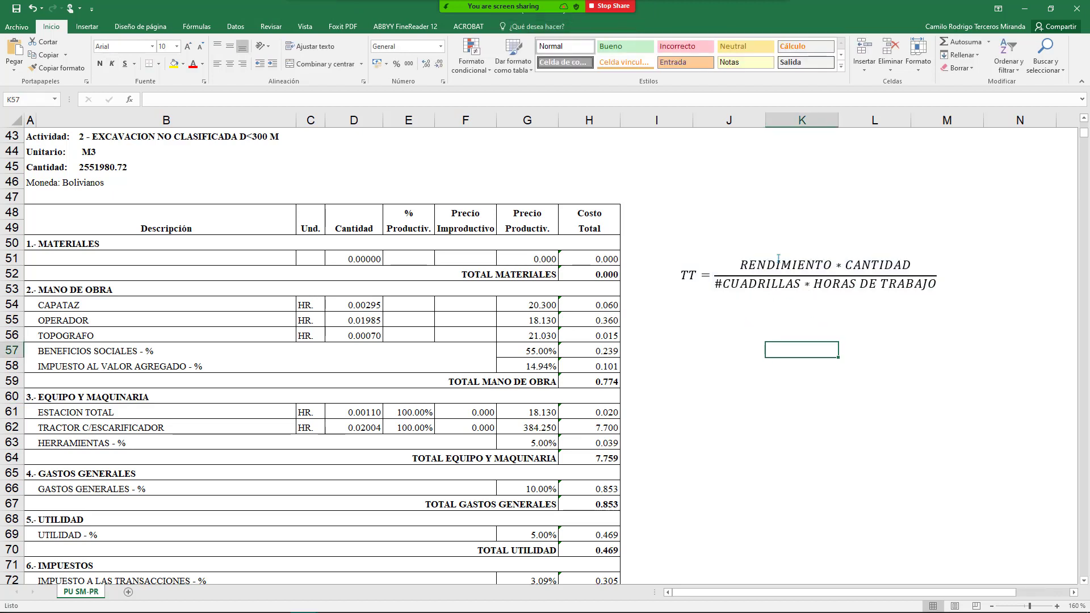
# Relate RENDIMIENTO to the labour and equipment quantities in D54:D62, and CANTIDAD to the activity's quantity in row 45.
pyautogui.moveTo(747, 267); pyautogui.dragTo(816, 267)
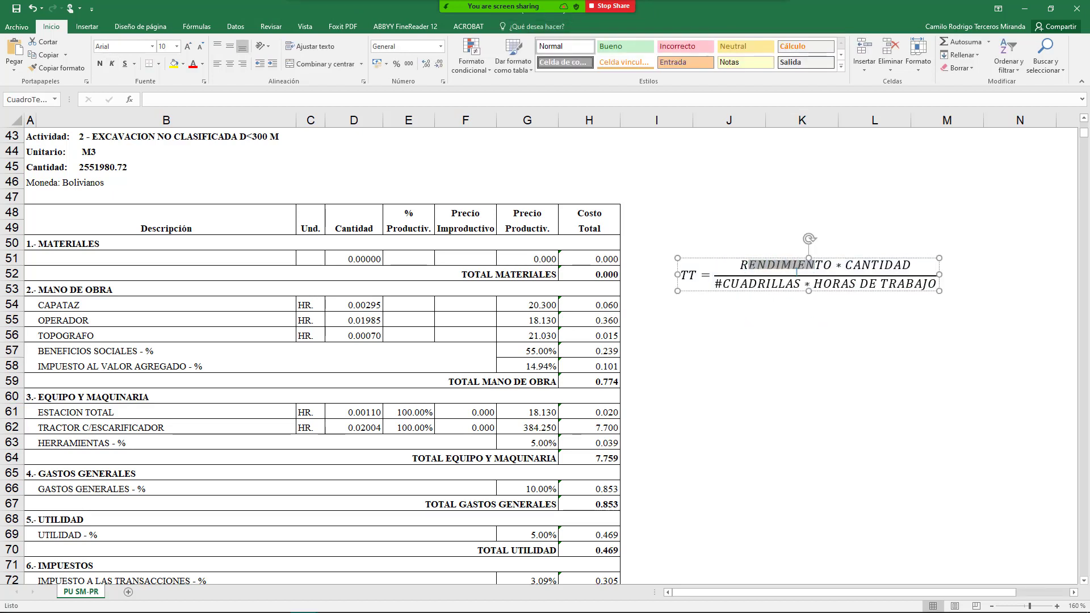
pyautogui.moveTo(345, 306); pyautogui.dragTo(360, 331)
pyautogui.hotkey('ctrl', 'z')
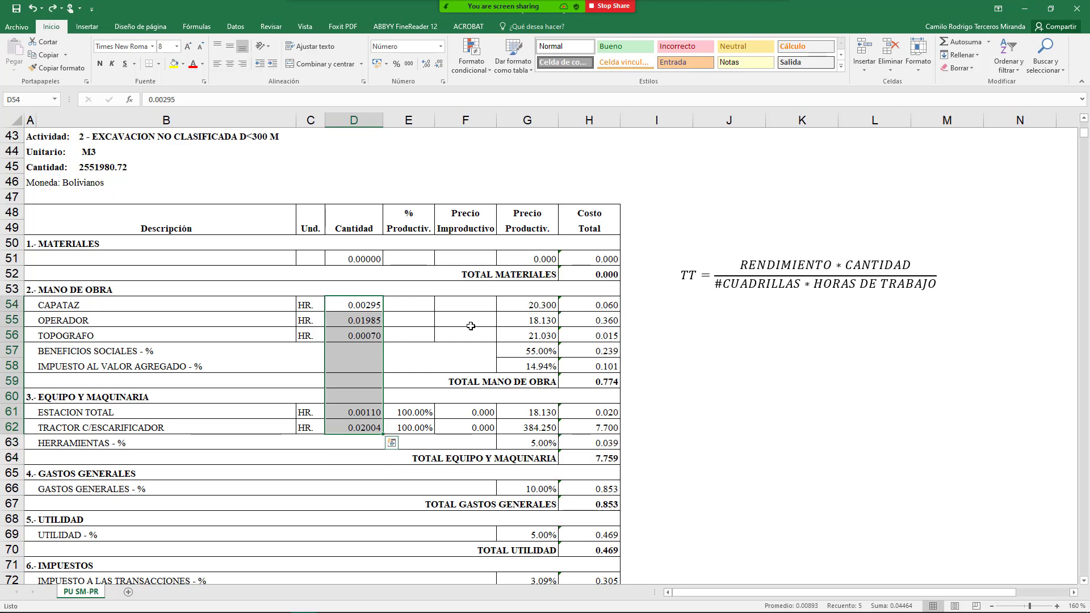
pyautogui.click(880, 265)
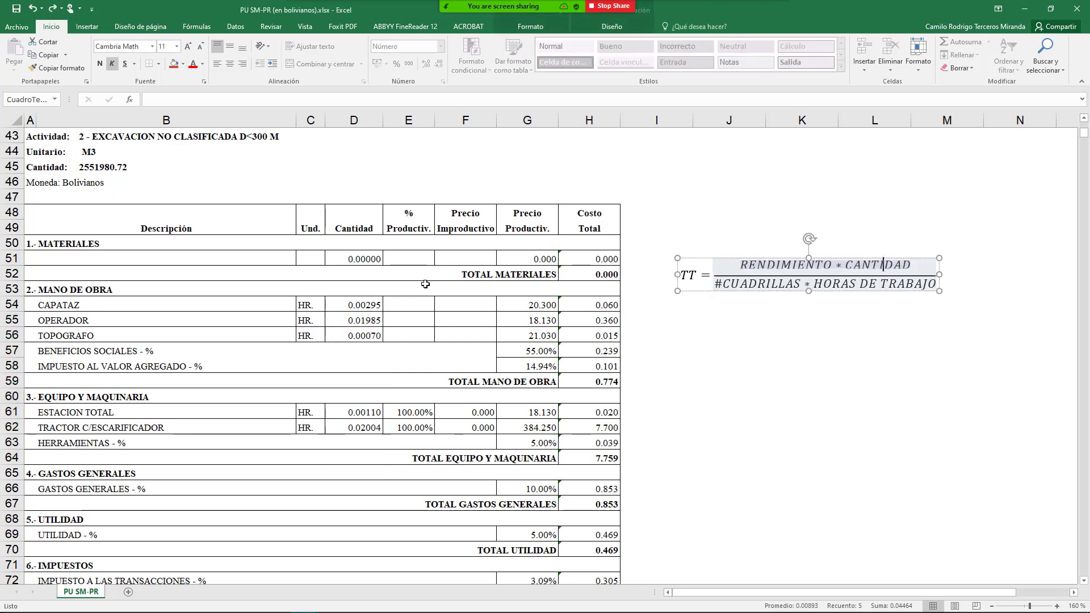
pyautogui.click(97, 167)
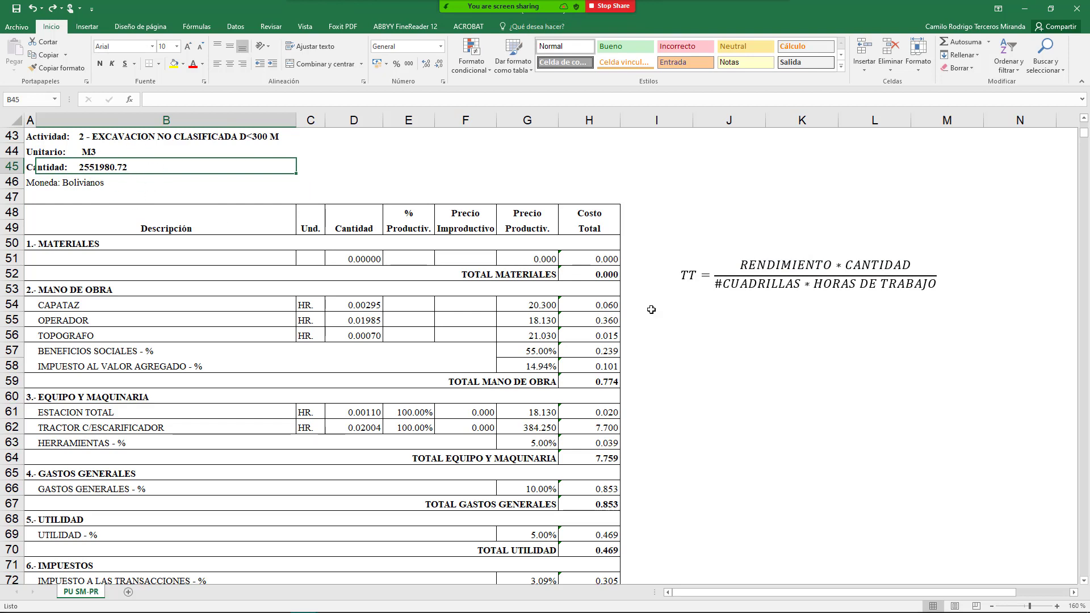
# Examine what makes up #CUADRILLAS: the CAPATAZ, OPERADOR and TOPOGRAFO labour rows and the ESTACION TOTAL and TRACTOR C/ESCARIFICADOR equipment rows.
pyautogui.click(747, 281)
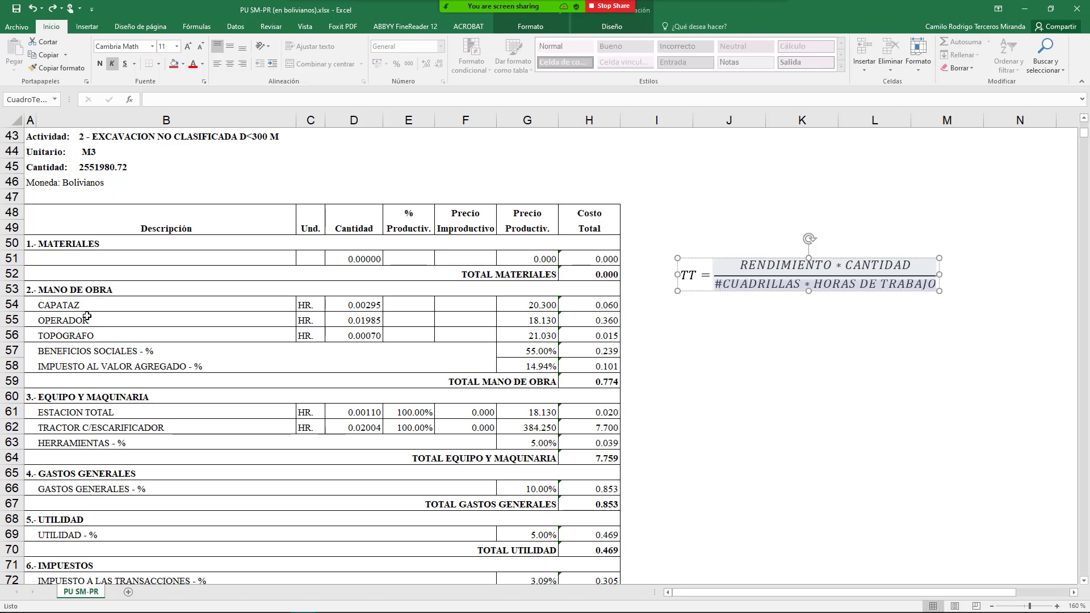
pyautogui.click(124, 306)
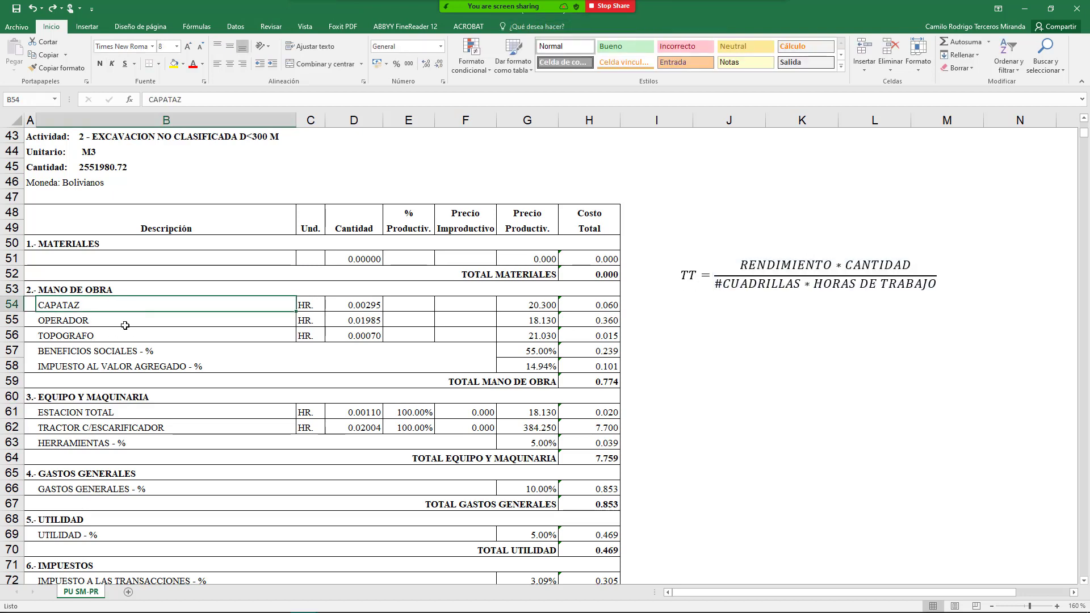
pyautogui.click(123, 323)
pyautogui.click(119, 339)
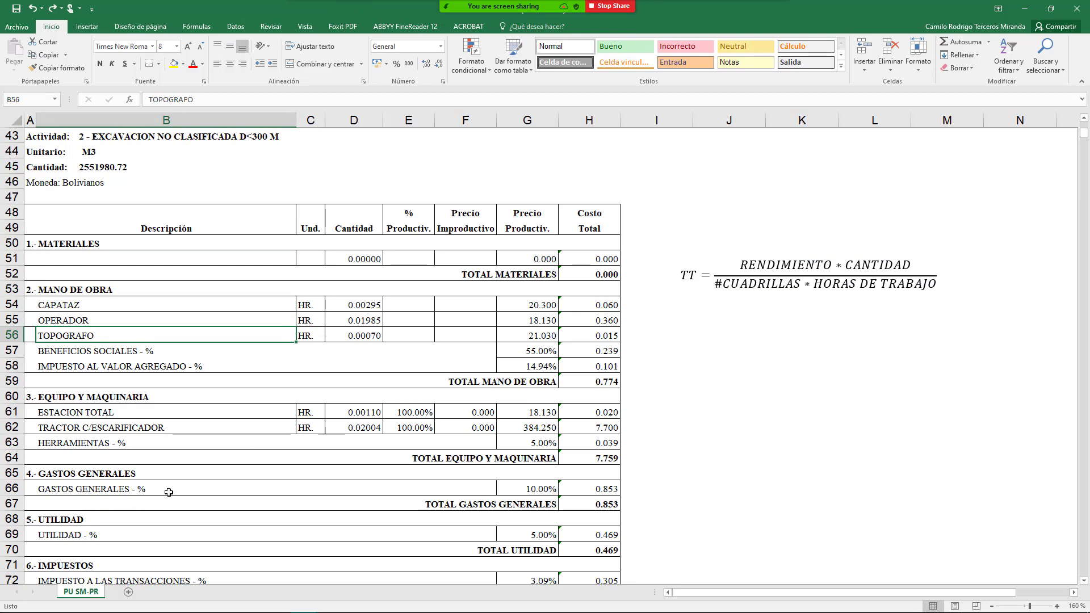
pyautogui.scroll(-1, 326, 397)
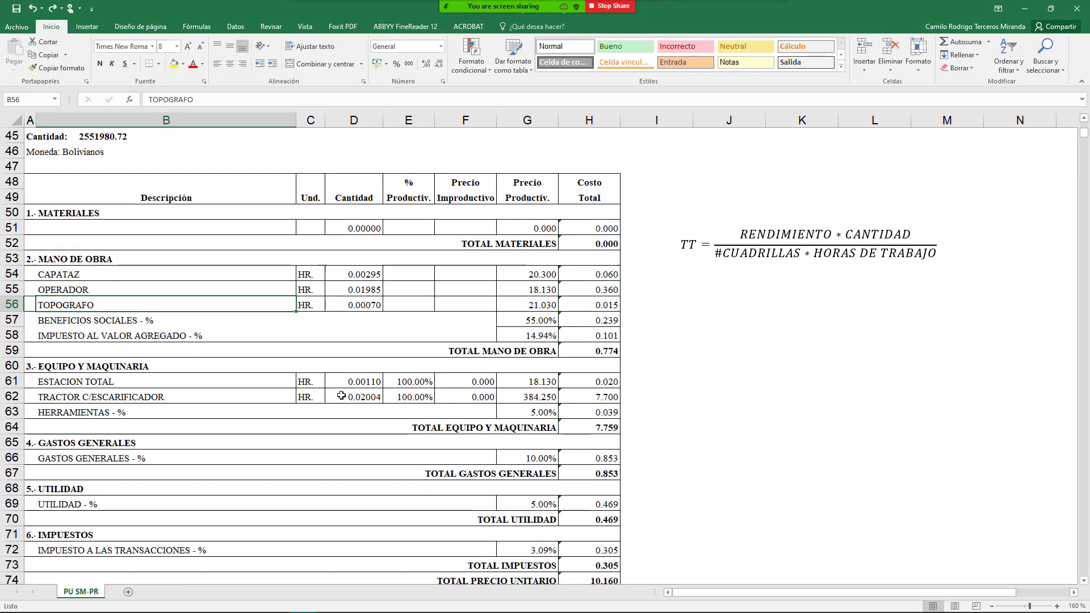
pyautogui.click(248, 386)
pyautogui.click(227, 407)
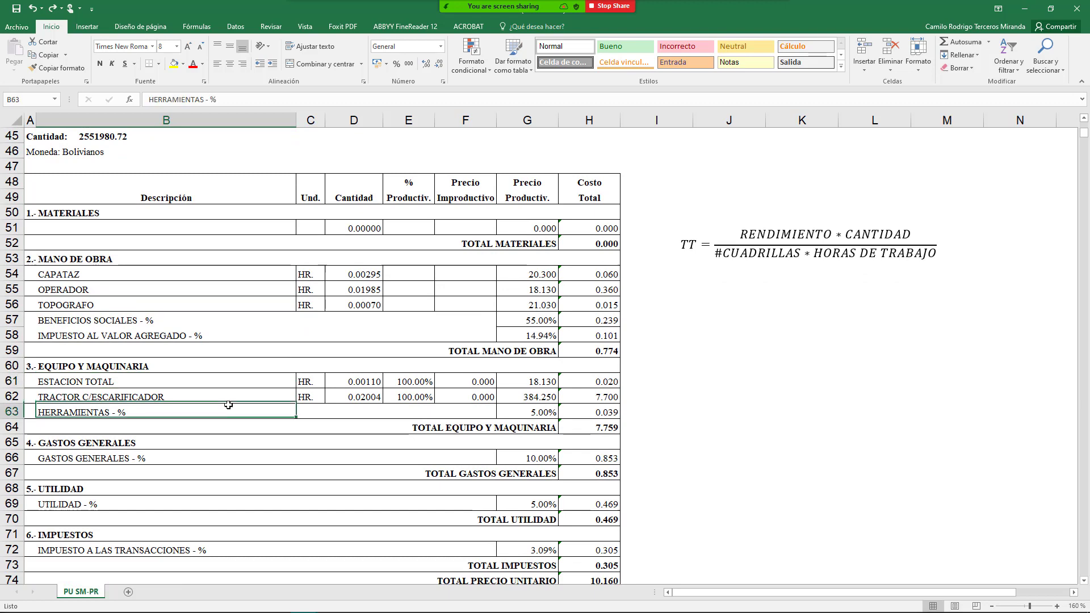
pyautogui.click(209, 395)
pyautogui.scroll(1, 730, 336)
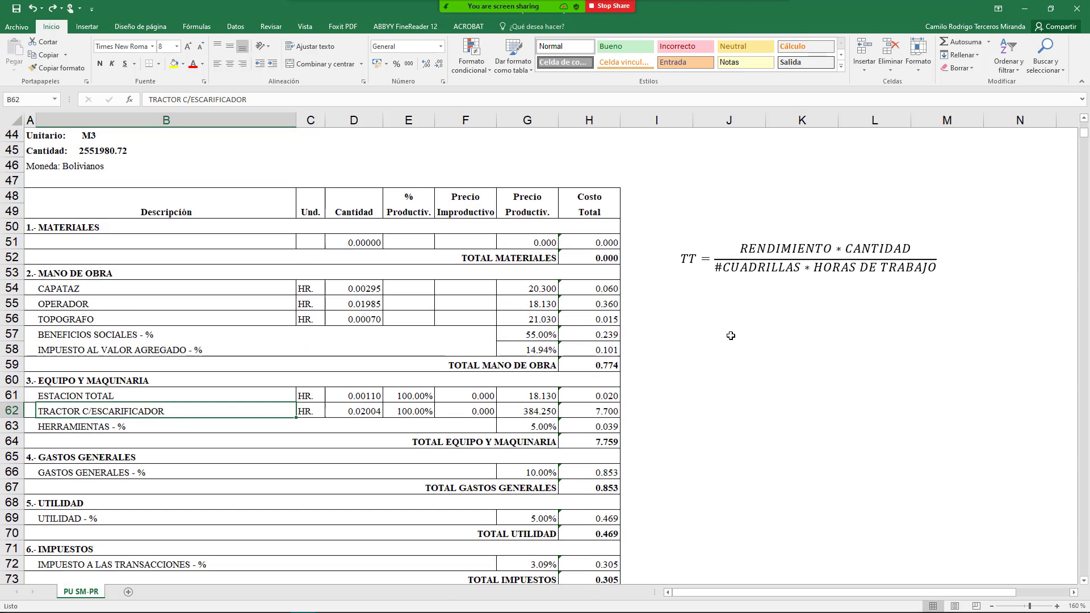
# Review each term of the TT equation against the labour quantities in D54:D56 and the activity's quantity, ending with HORAS DE TRABAJO.
pyautogui.moveTo(814, 283); pyautogui.dragTo(821, 283)
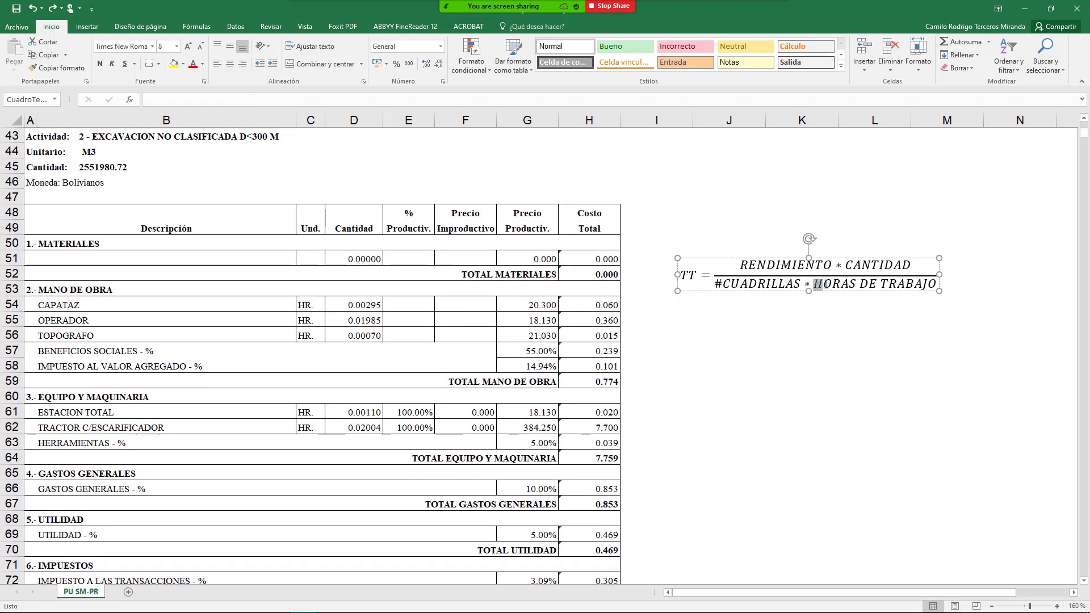
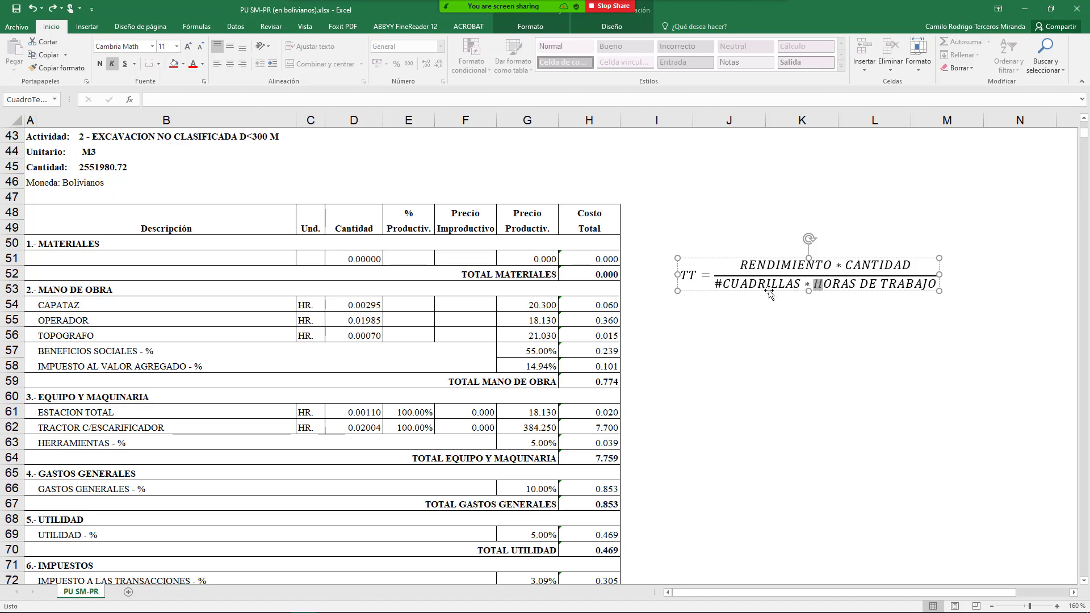
pyautogui.moveTo(765, 285); pyautogui.dragTo(711, 276)
pyautogui.click(747, 264)
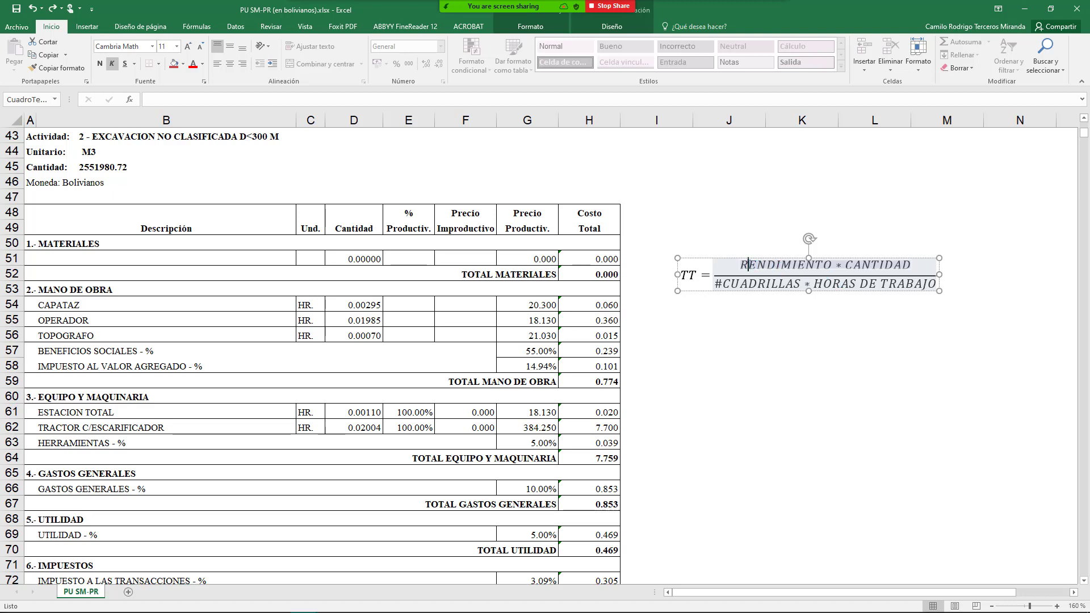
pyautogui.moveTo(747, 265); pyautogui.dragTo(838, 266)
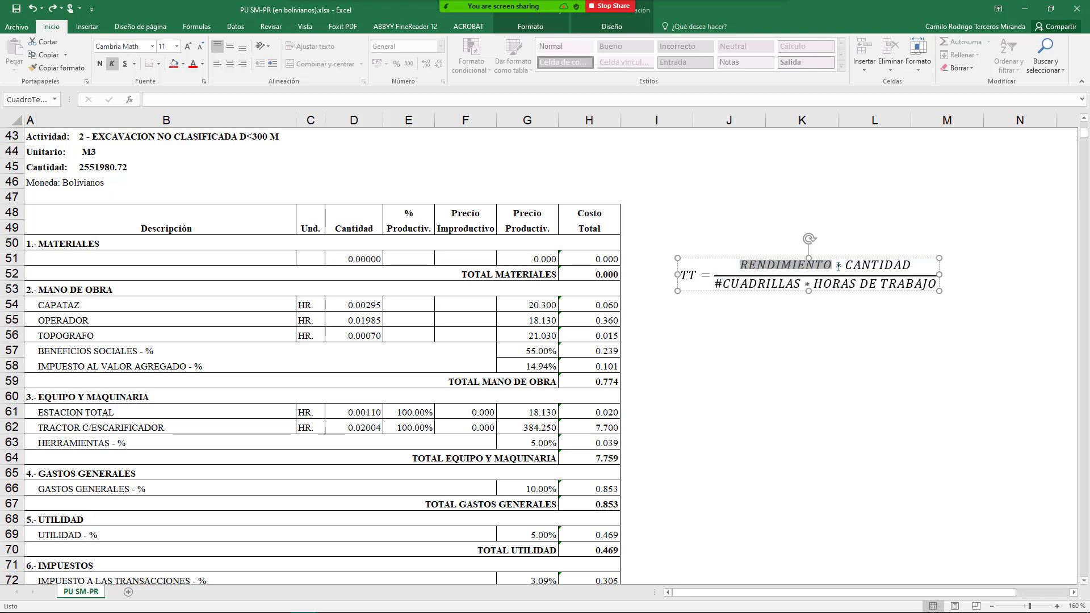
pyautogui.moveTo(358, 301); pyautogui.dragTo(345, 339)
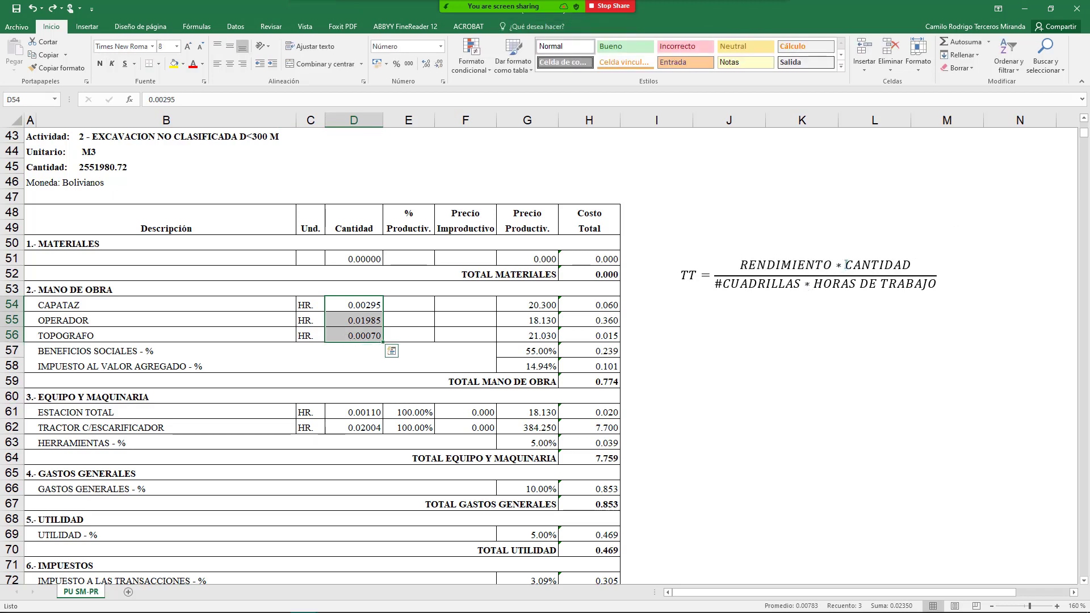
pyautogui.click(869, 263)
pyautogui.moveTo(870, 263); pyautogui.dragTo(892, 263)
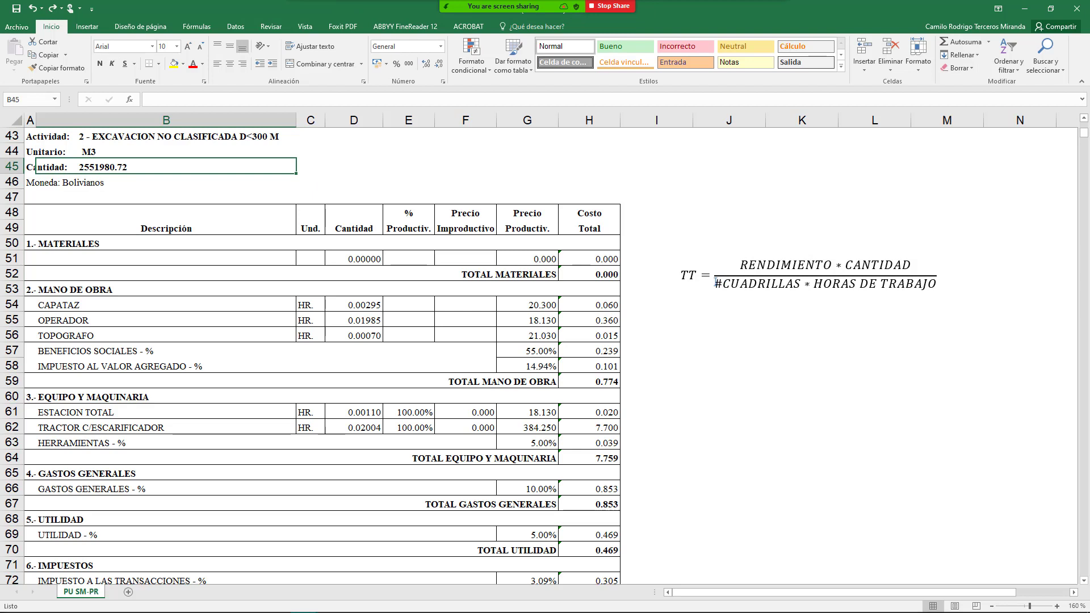
pyautogui.moveTo(716, 283); pyautogui.dragTo(925, 283)
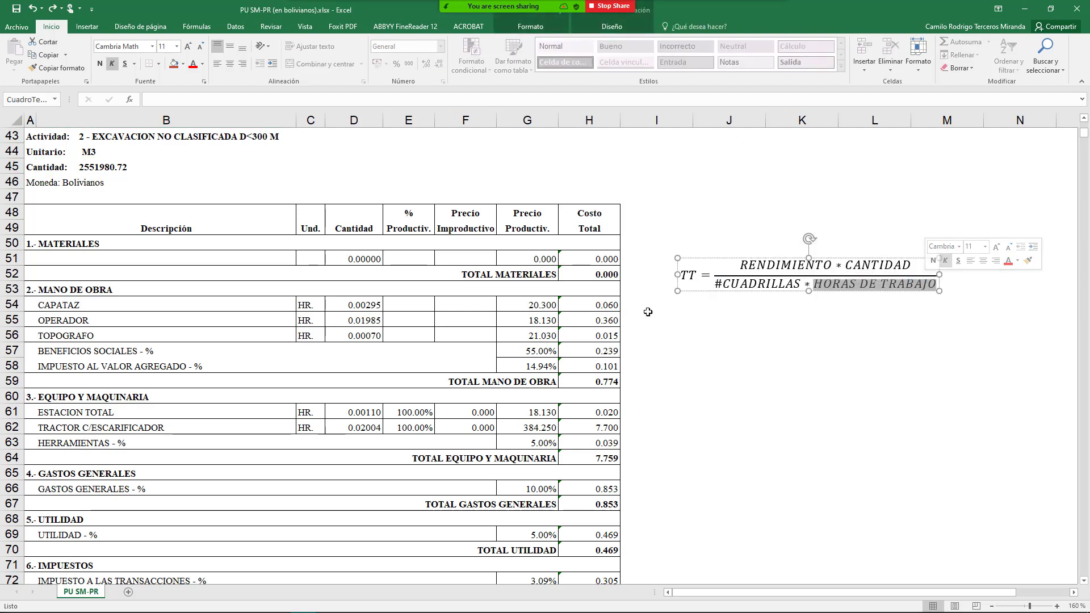
# Switch the Zoom screen share to the PRESCOM Cronograma window with the Bella Vista schedule.
pyautogui.click(561, 26)
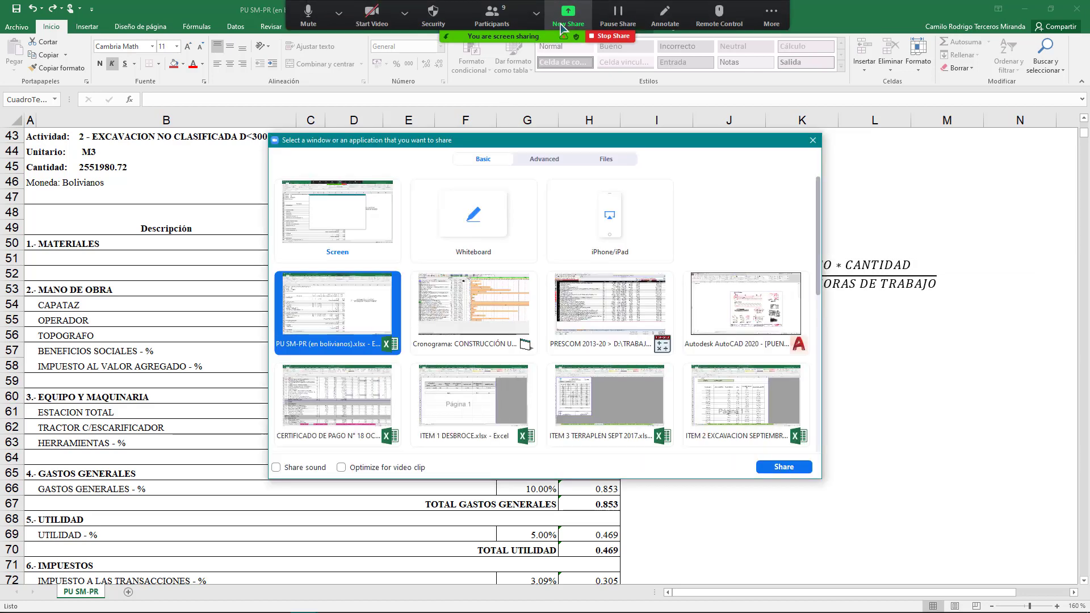
pyautogui.click(600, 296)
pyautogui.doubleClick(600, 296)
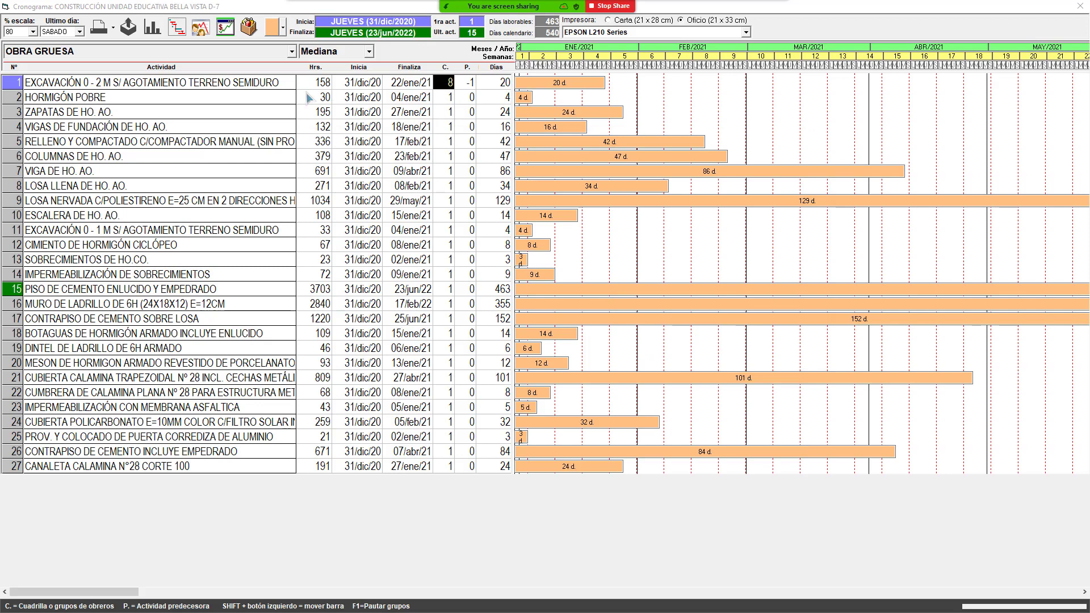
# Switch the schedule's display size to Pequeña and back to Mediana.
pyautogui.press('Down')
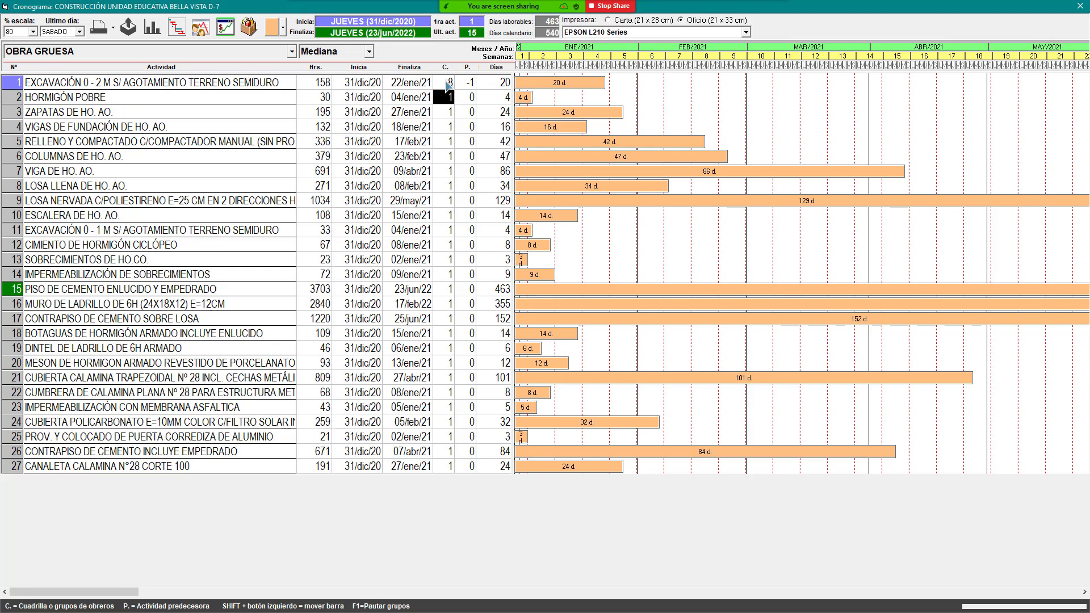
pyautogui.press('Up')
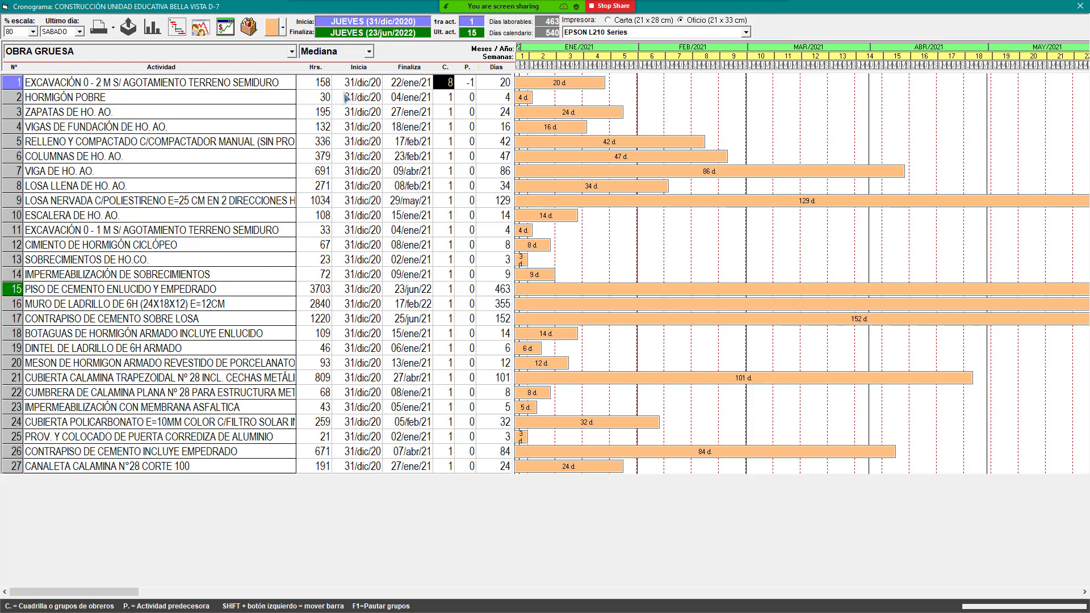
pyautogui.click(369, 51)
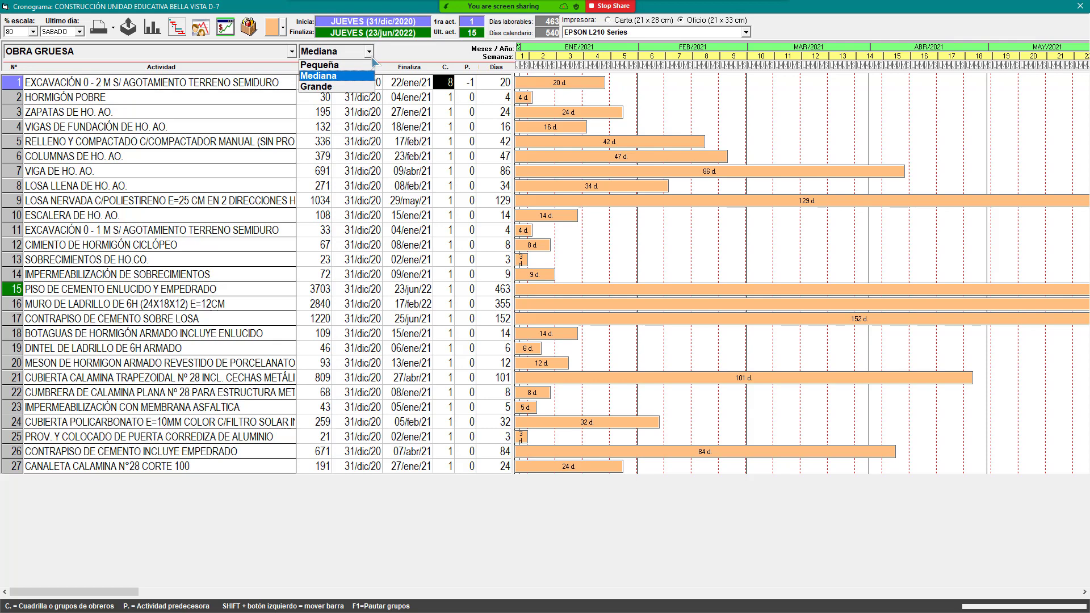
pyautogui.click(329, 66)
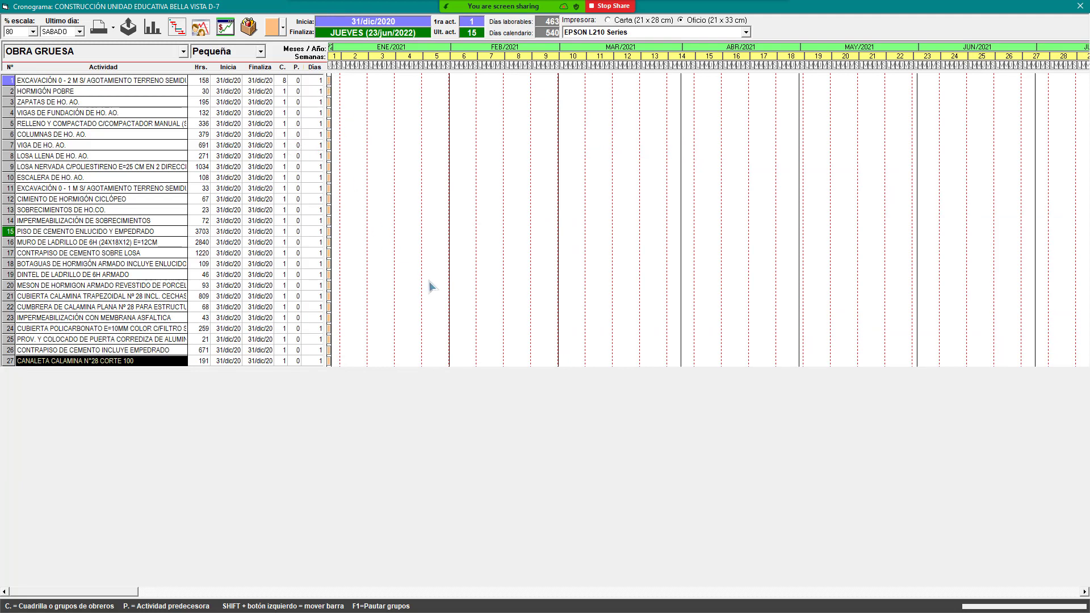
pyautogui.click(261, 53)
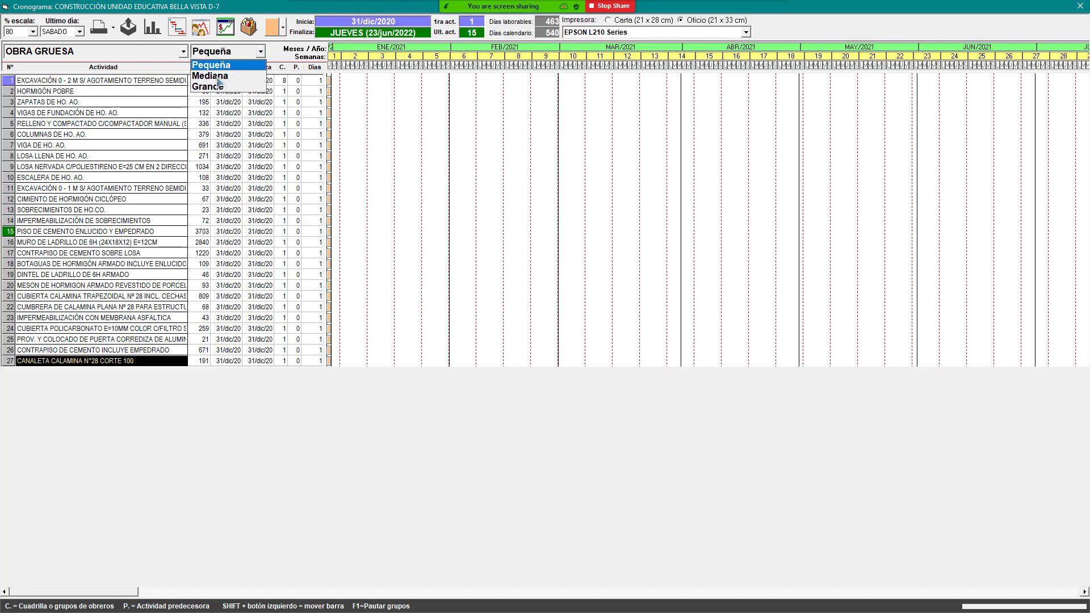
pyautogui.click(219, 77)
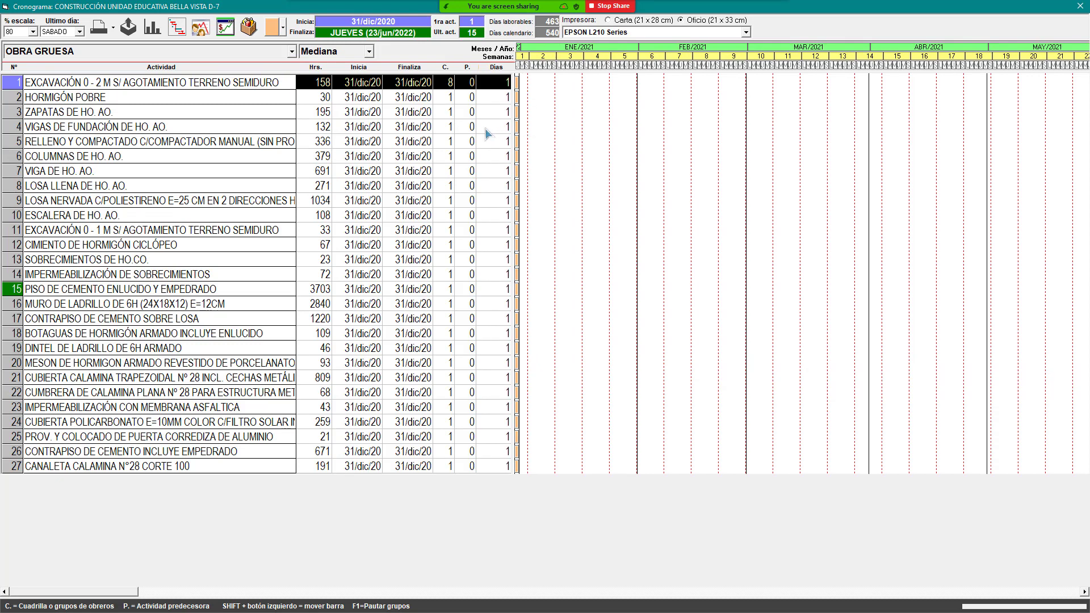
pyautogui.click(451, 112)
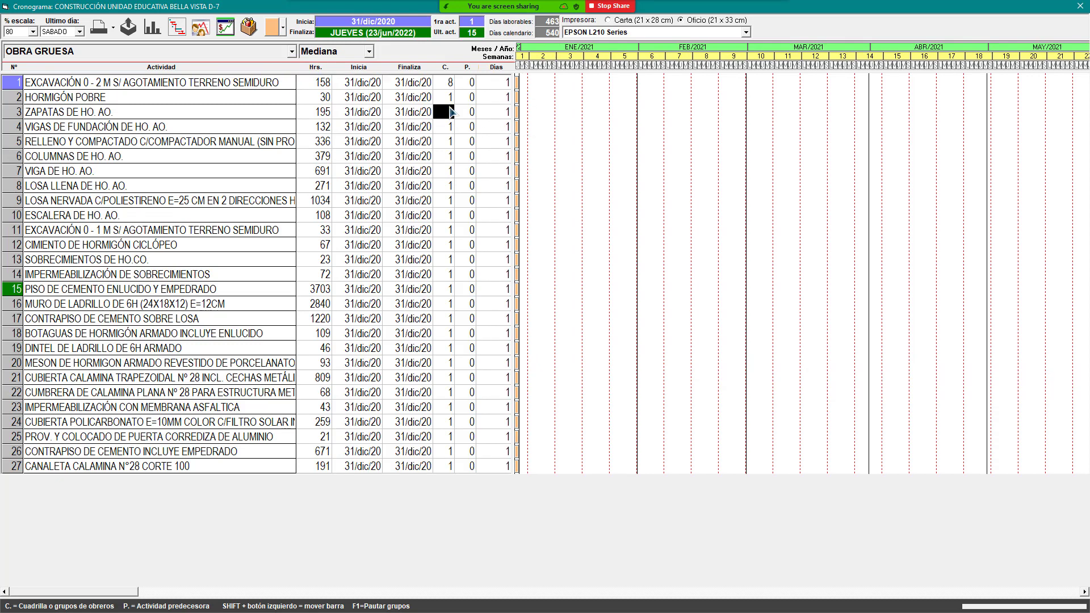
pyautogui.click(492, 87)
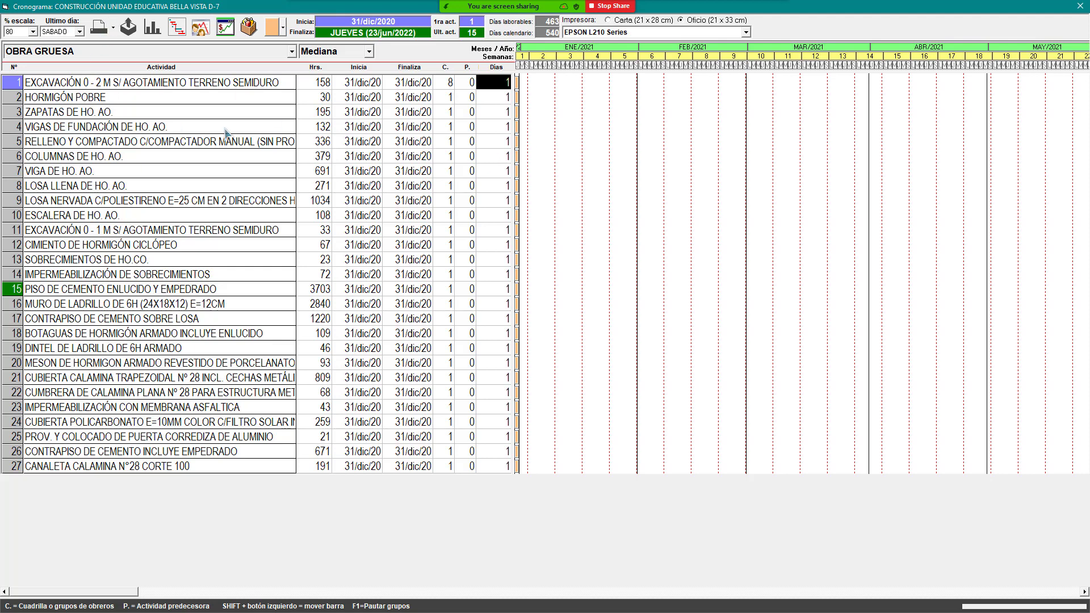
pyautogui.click(446, 99)
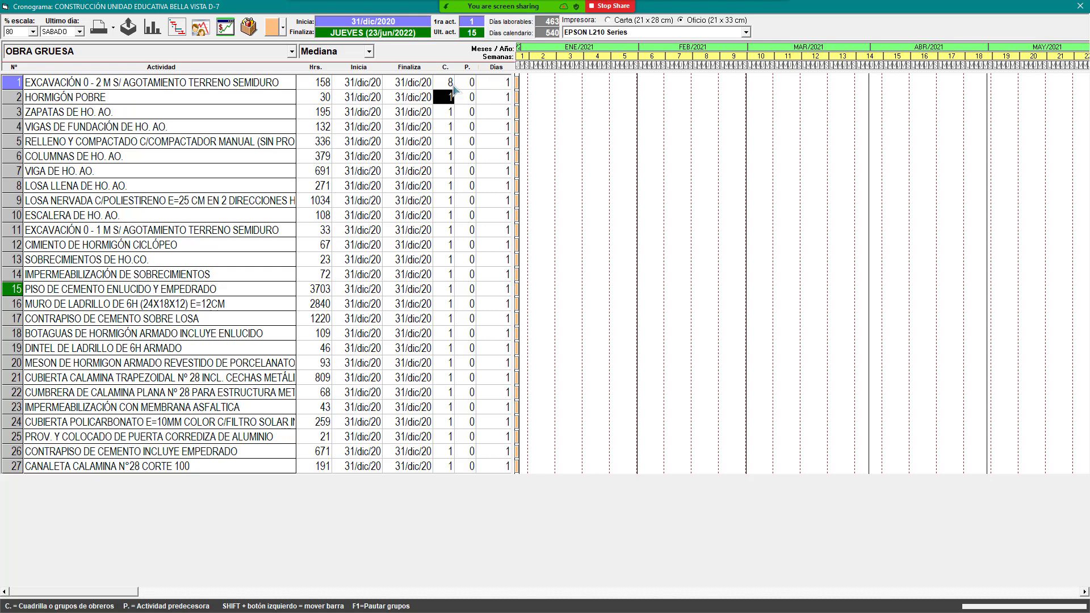
pyautogui.click(496, 84)
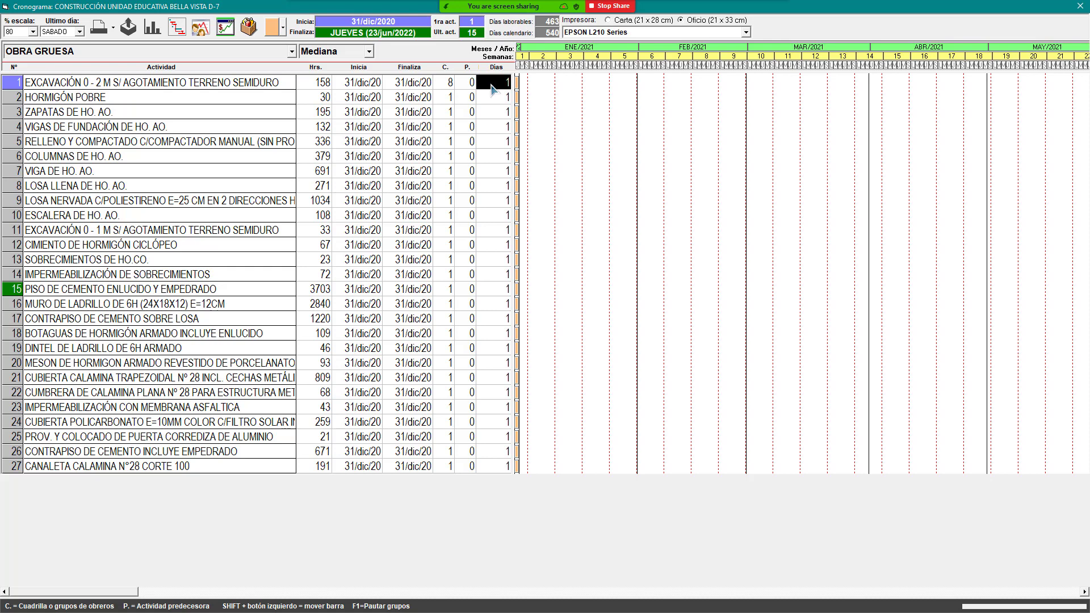
# Try to fix a previous activity for EXCAVACIÓN 0 - 2 M S/ AGOTAMIENTO TERRENO SEMIDURO, entering 1-1 as its number.
pyautogui.click(466, 85)
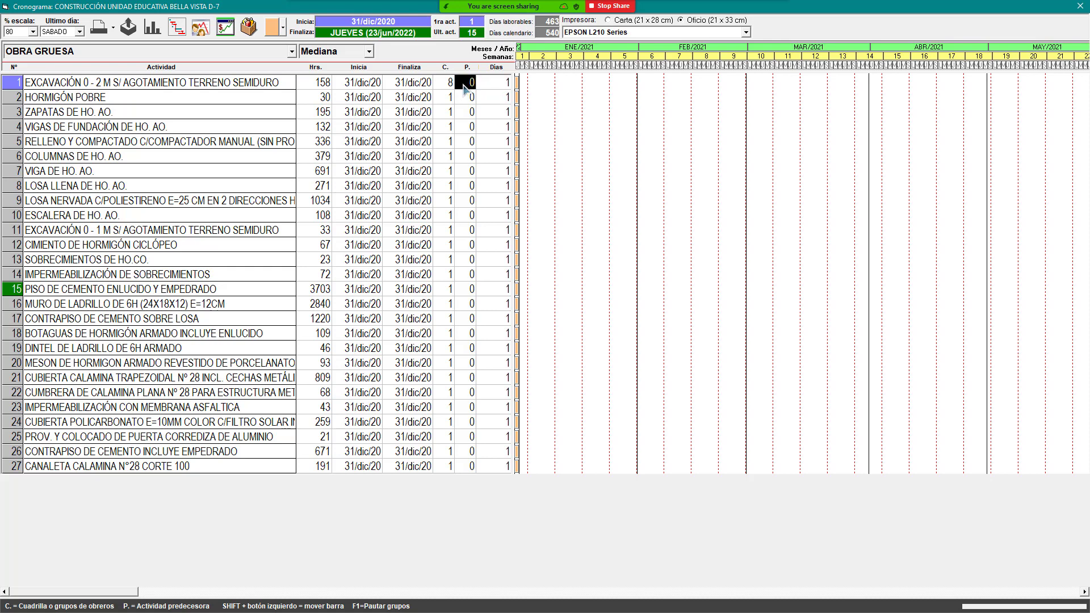
pyautogui.click(464, 88)
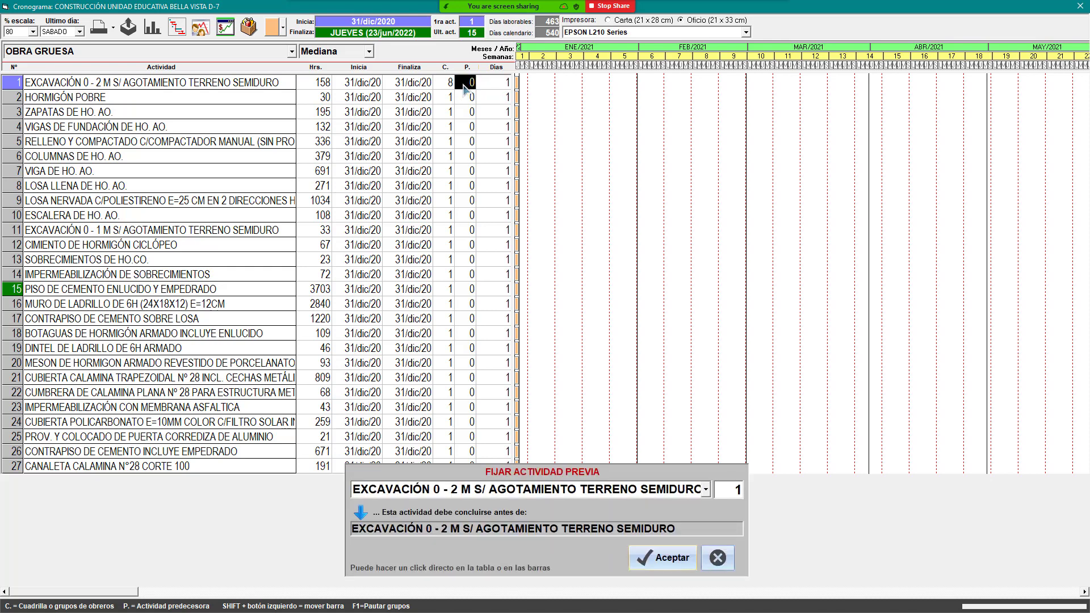
pyautogui.write('-')
pyautogui.press('BackSpace')
pyautogui.press('BackSpace')
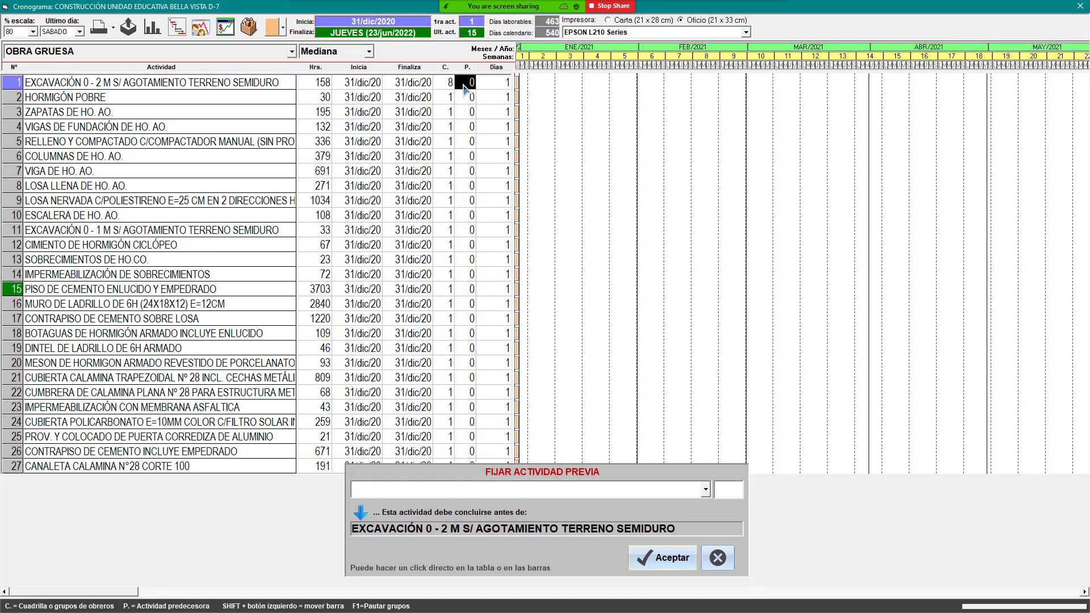
pyautogui.press('Escape')
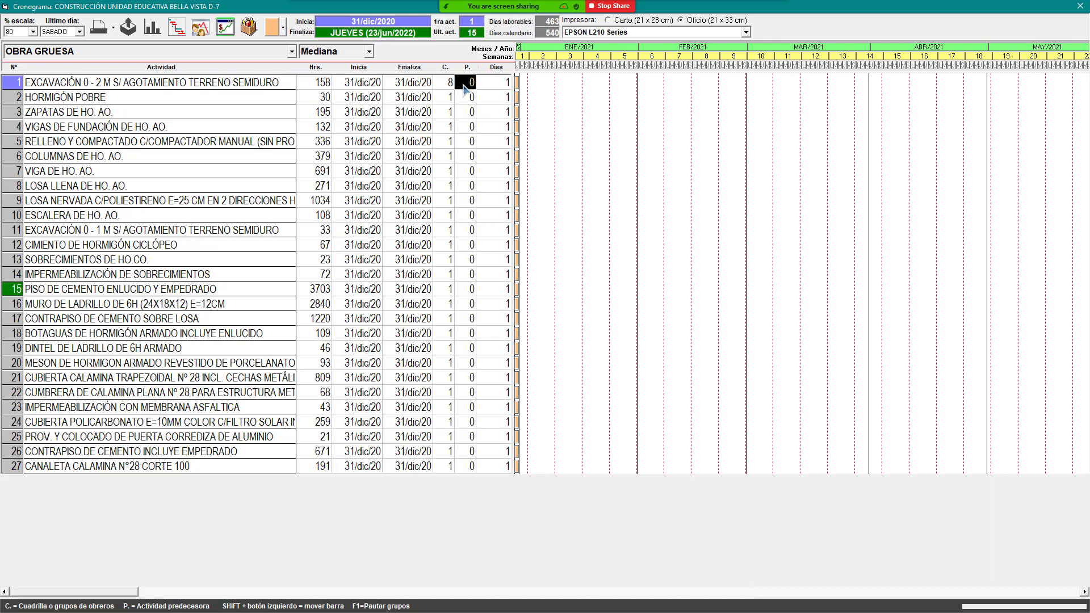
pyautogui.click(464, 85)
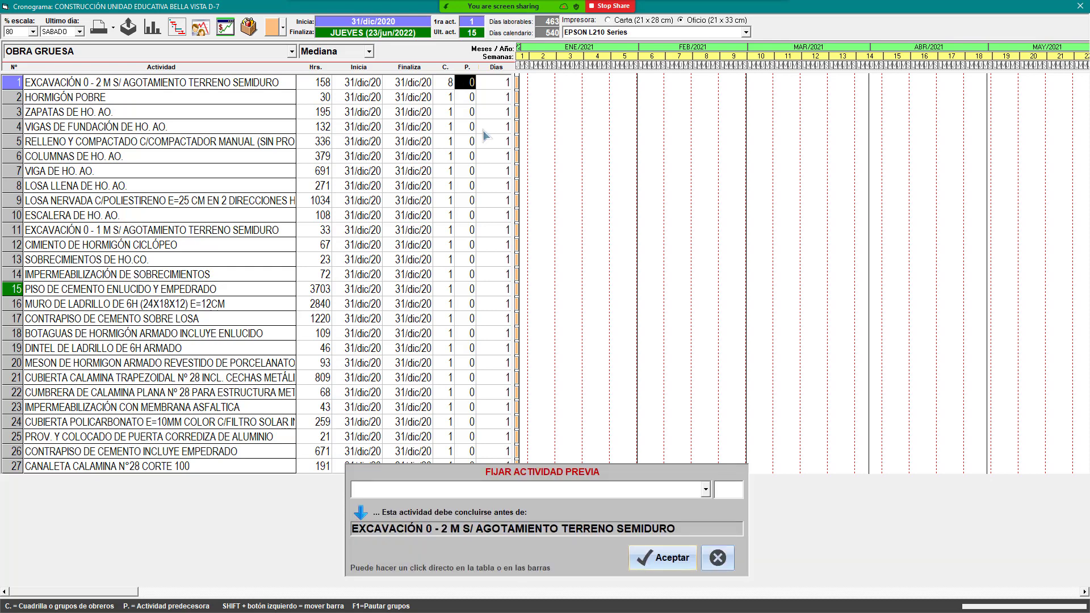
pyautogui.write('1-1')
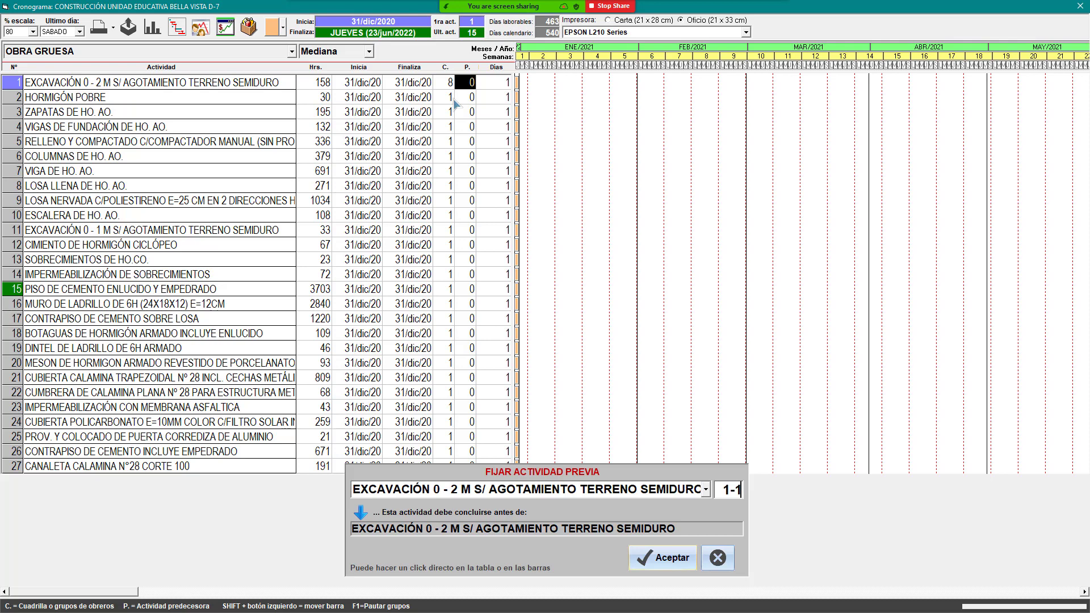
pyautogui.press('Left')
pyautogui.click(675, 563)
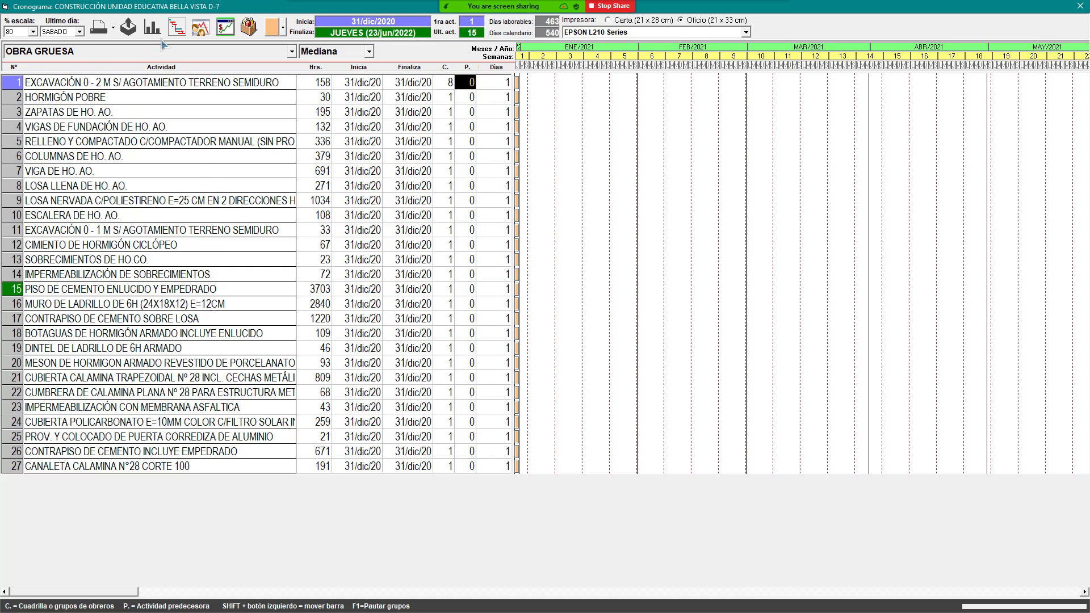
# Close the Cronograma window and reopen the schedule of the OBRA GRUESA module.
pyautogui.click(1080, 7)
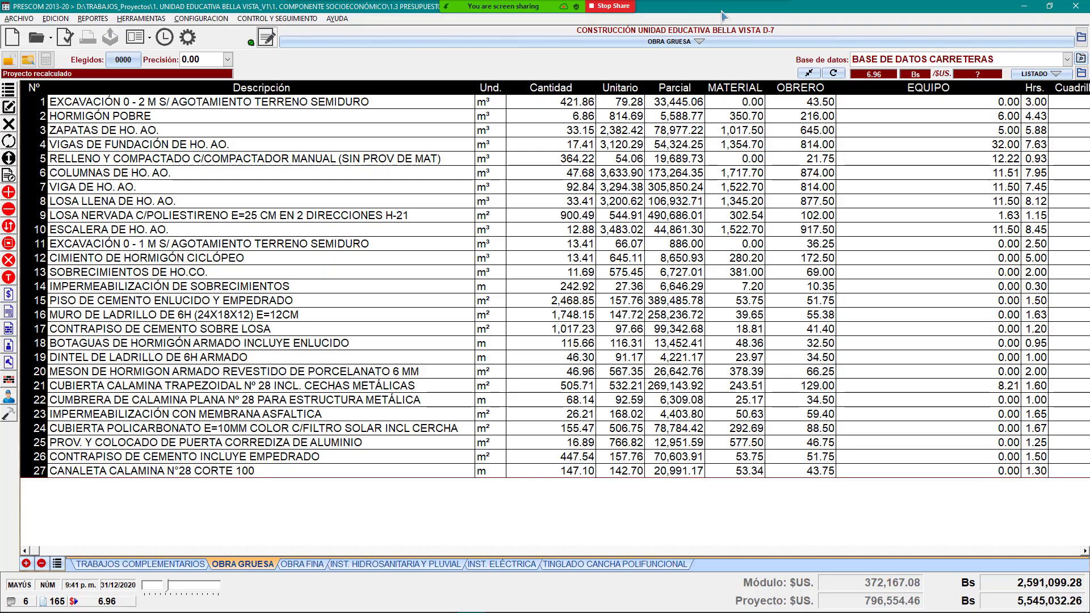
pyautogui.click(414, 287)
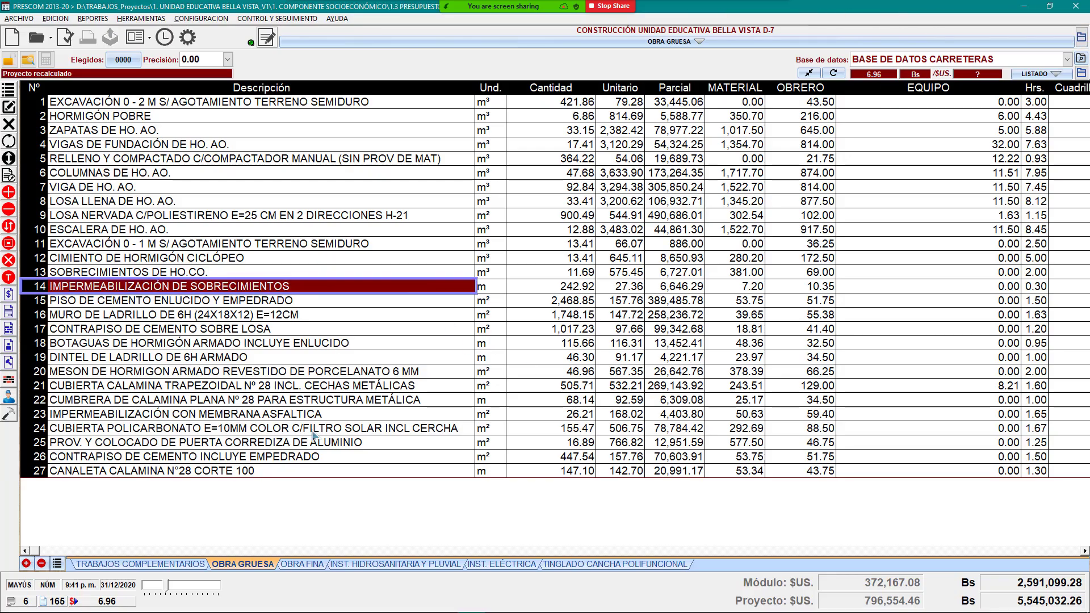
pyautogui.click(271, 358)
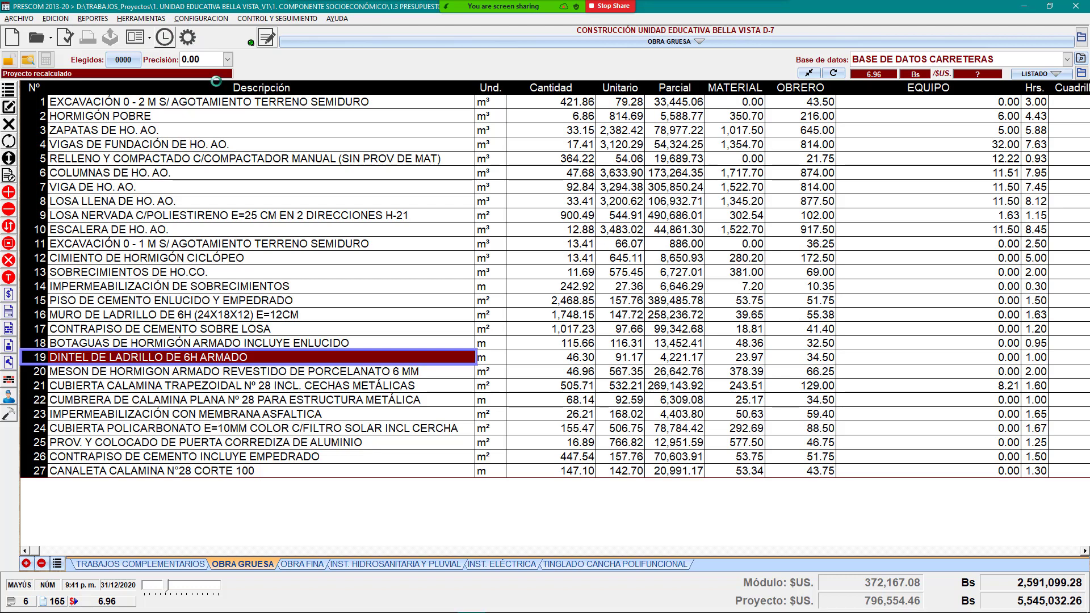
pyautogui.moveTo(248, 611)
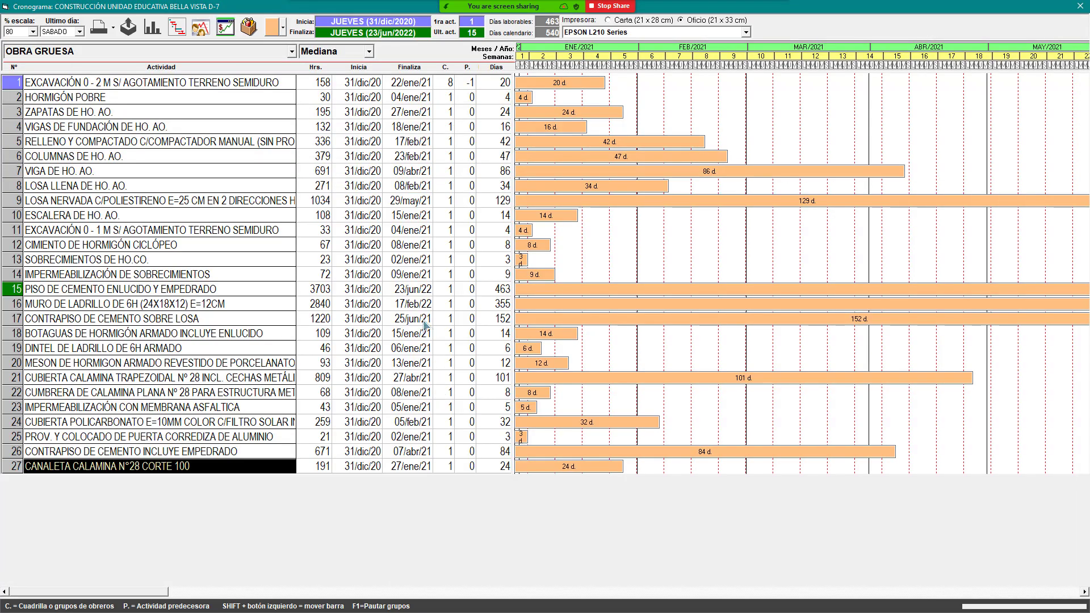
# Set the number of crews for activity 1, EXCAVACIÓN 0 - 2 M, to 10.
pyautogui.click(450, 97)
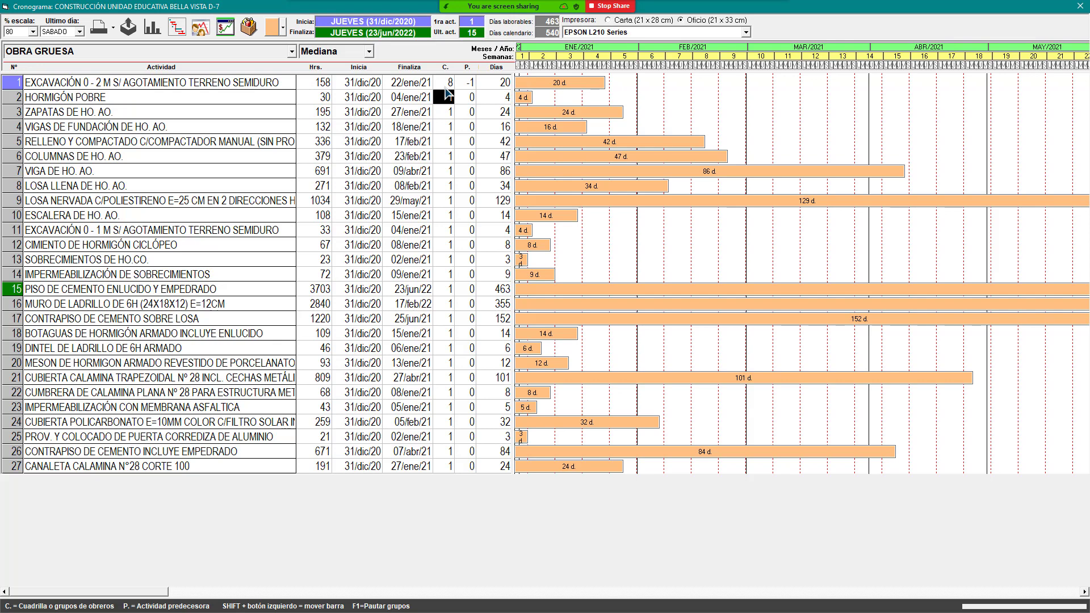
pyautogui.press('Up')
pyautogui.press('1')
pyautogui.press('Return')
pyautogui.press('Down')
pyautogui.press('Up')
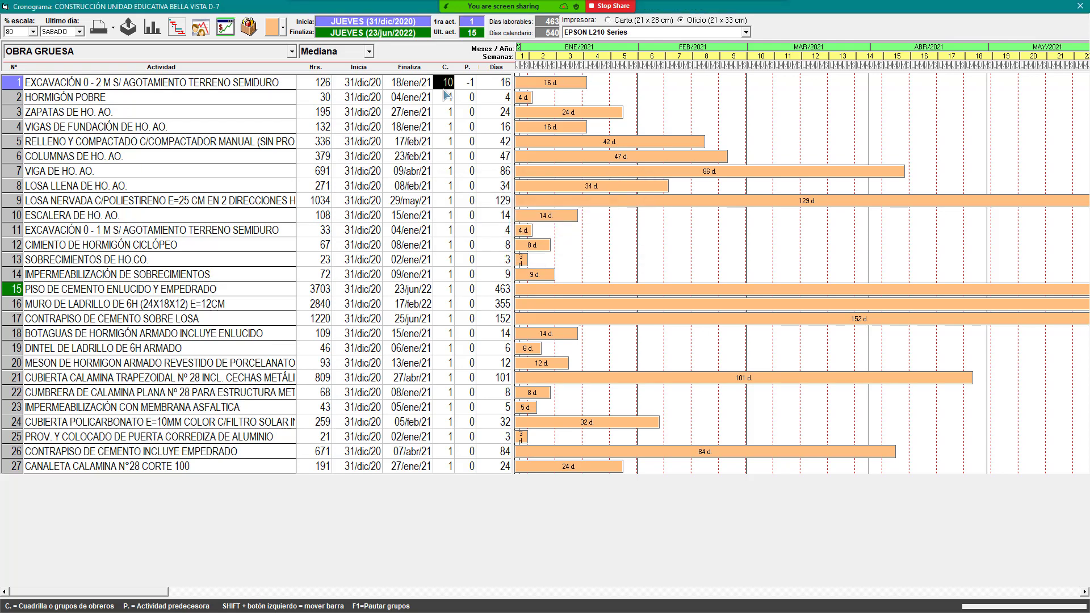
# Set the number of crews for activity 1, EXCAVACIÓN 0 - 2 M, to 15.
pyautogui.write('15')
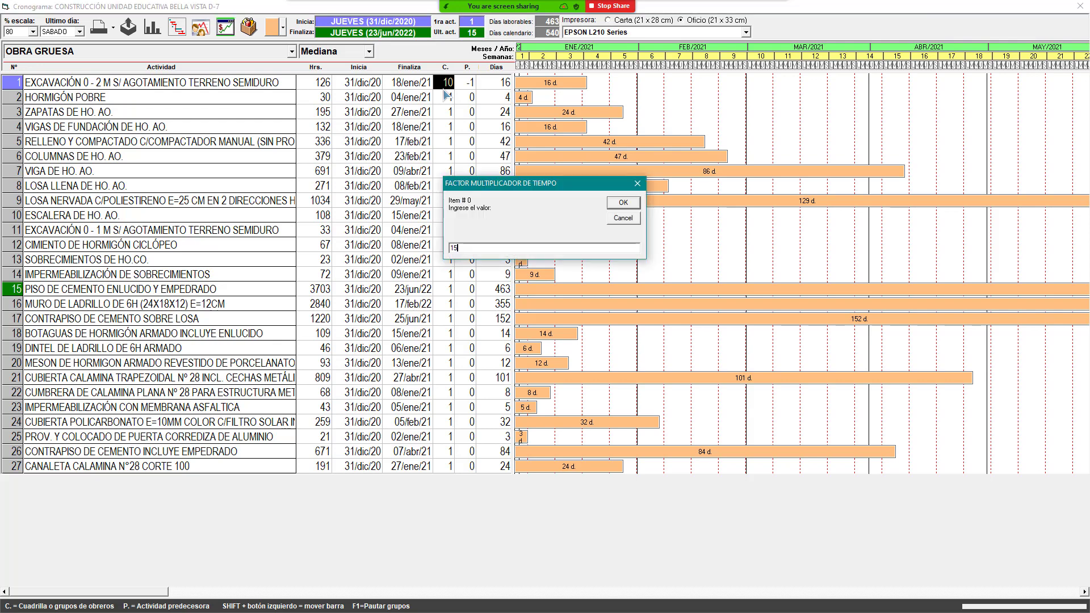
pyautogui.press('Return')
pyautogui.press('Down')
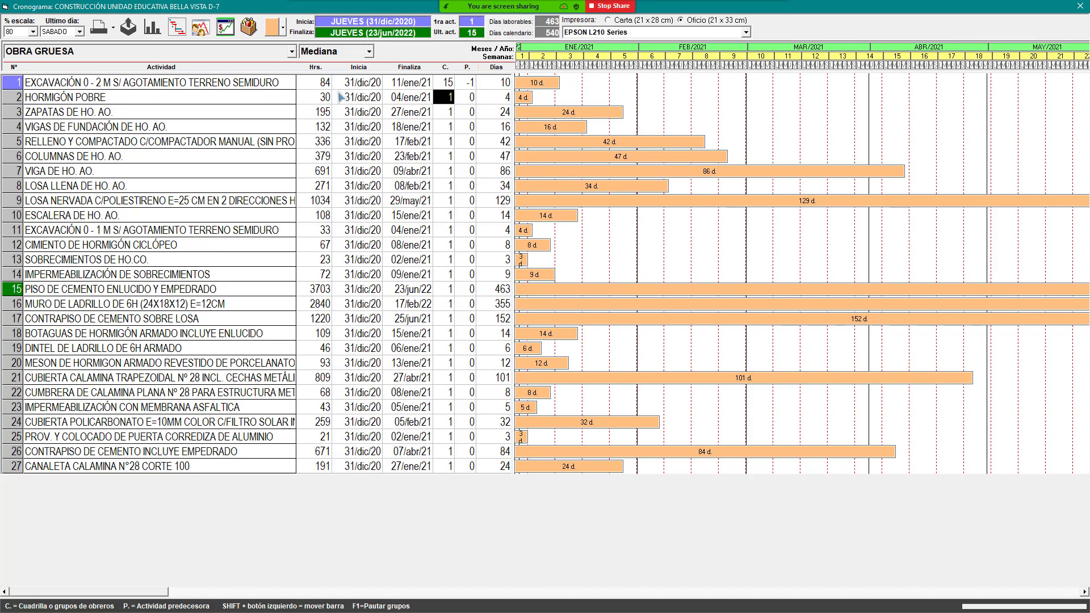
# Return the number of crews for activity 1, EXCAVACIÓN 0 - 2 M, to 10.
pyautogui.click(445, 83)
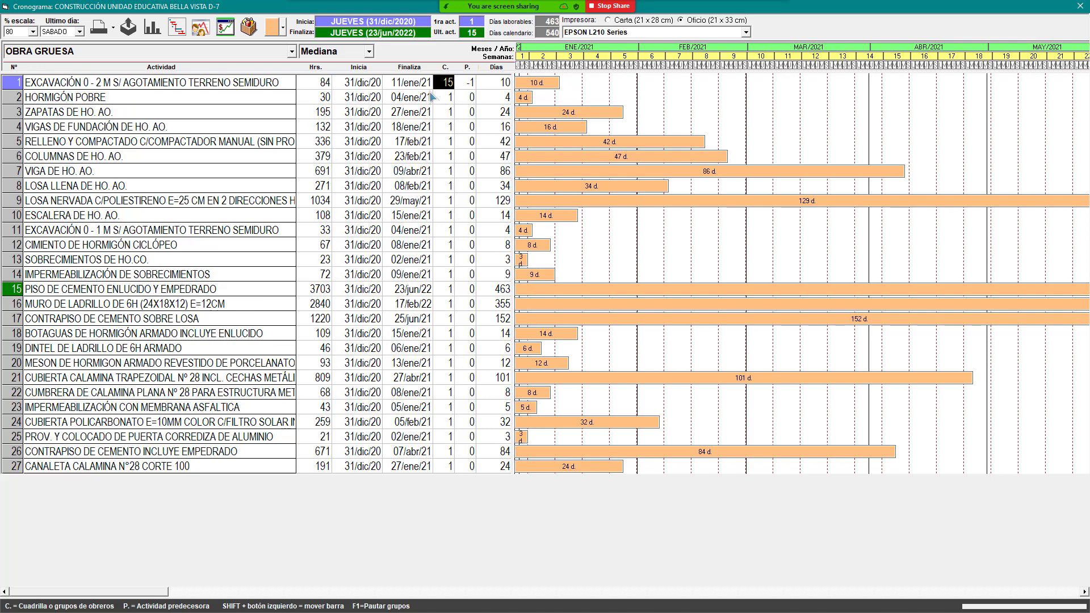
pyautogui.doubleClick(431, 96)
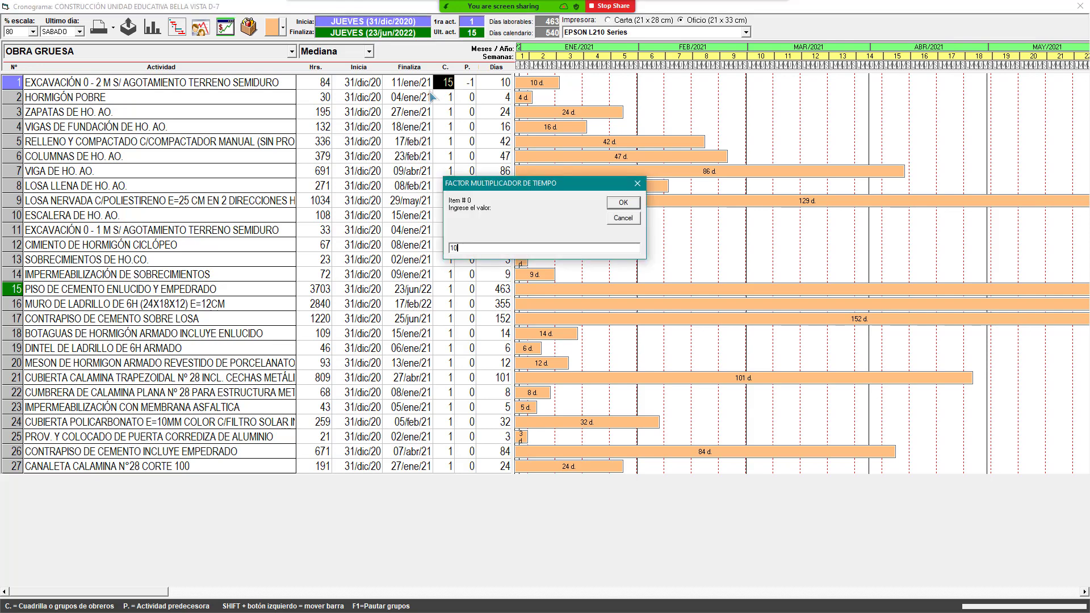
pyautogui.write('0')
pyautogui.press('Return')
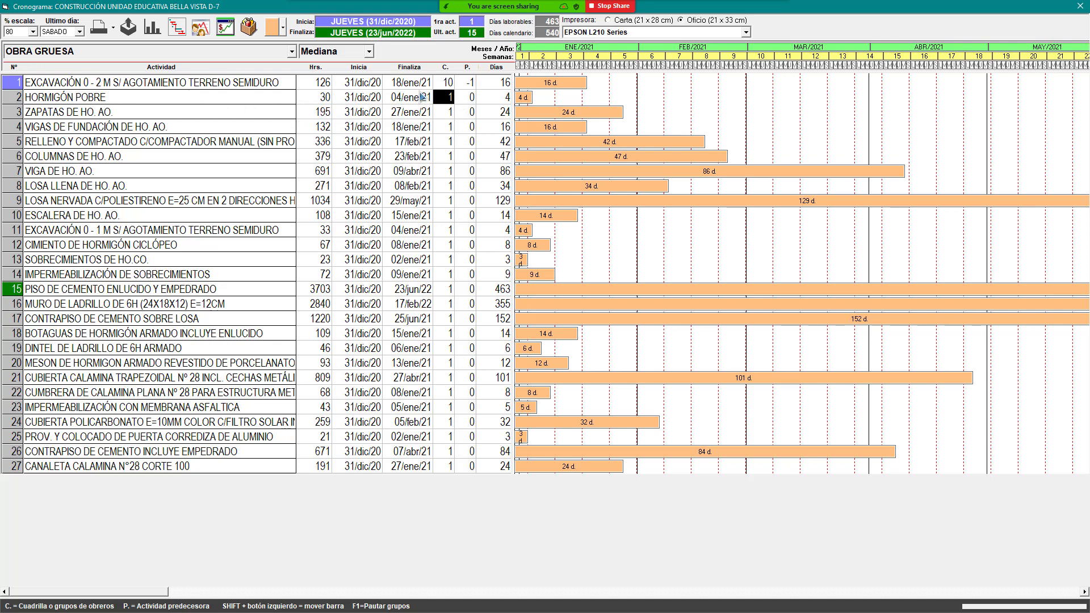
# Set the crews to 2 for ZAPATAS DE HO. AO. and VIGAS DE FUNDACIÓN, and to 10 for RELLENO Y COMPACTADO.
pyautogui.click(453, 115)
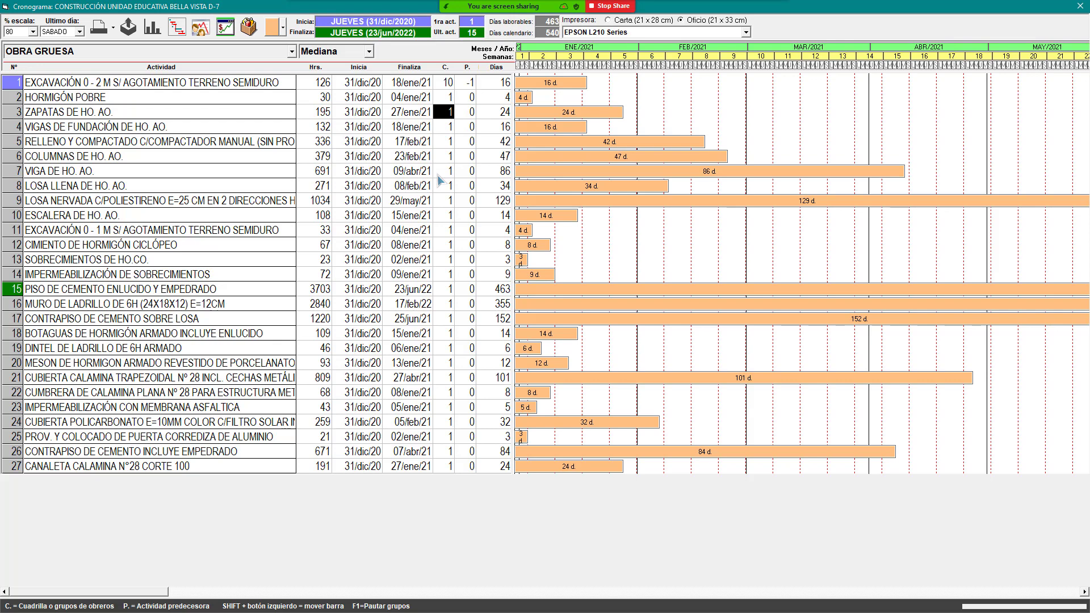
pyautogui.write('2')
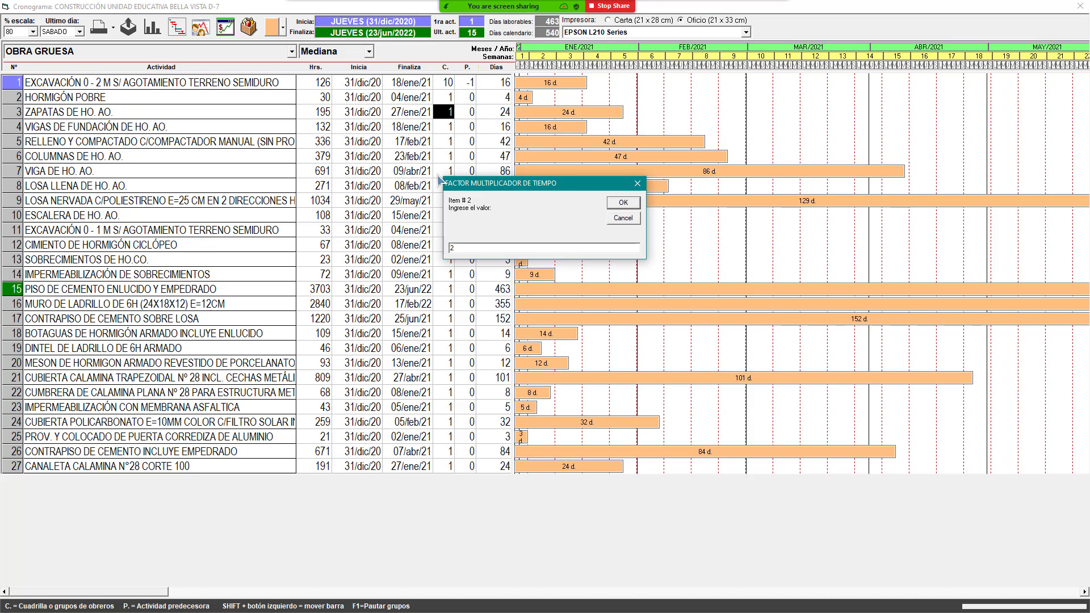
pyautogui.press('Return')
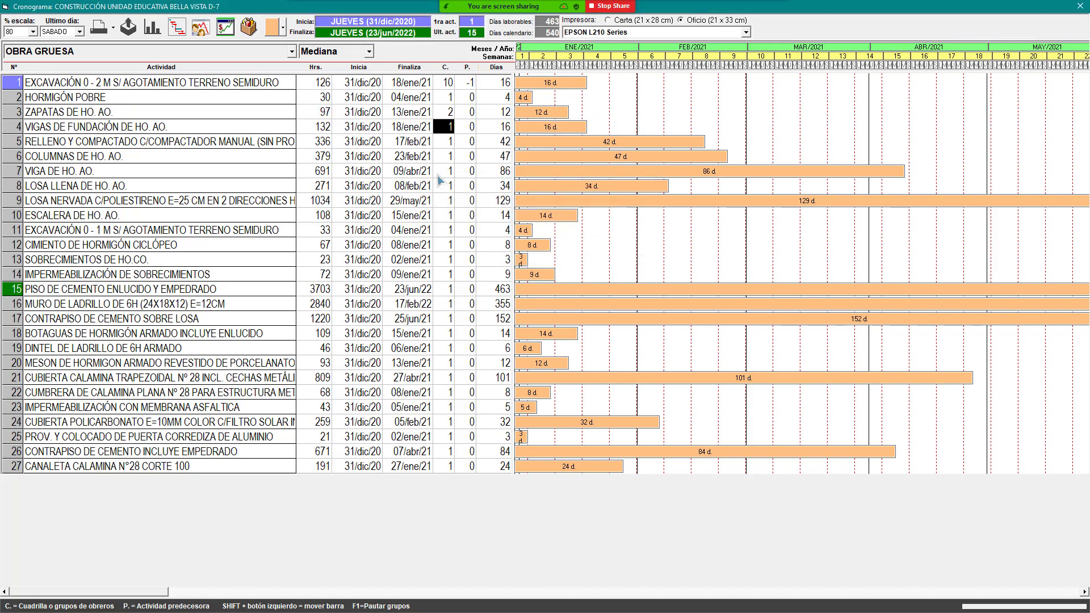
pyautogui.write('2')
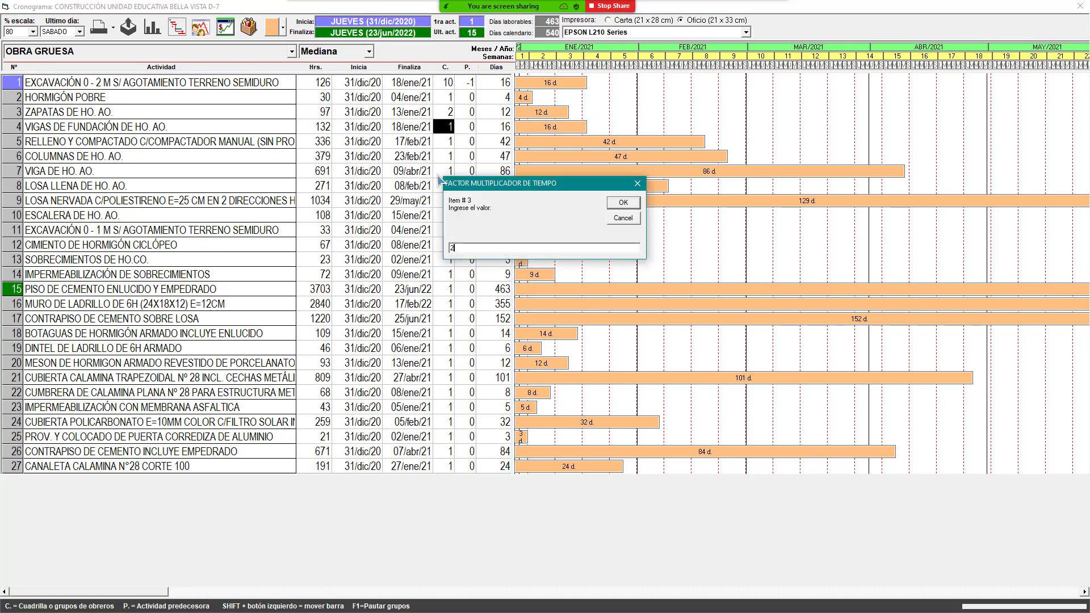
pyautogui.press('Return')
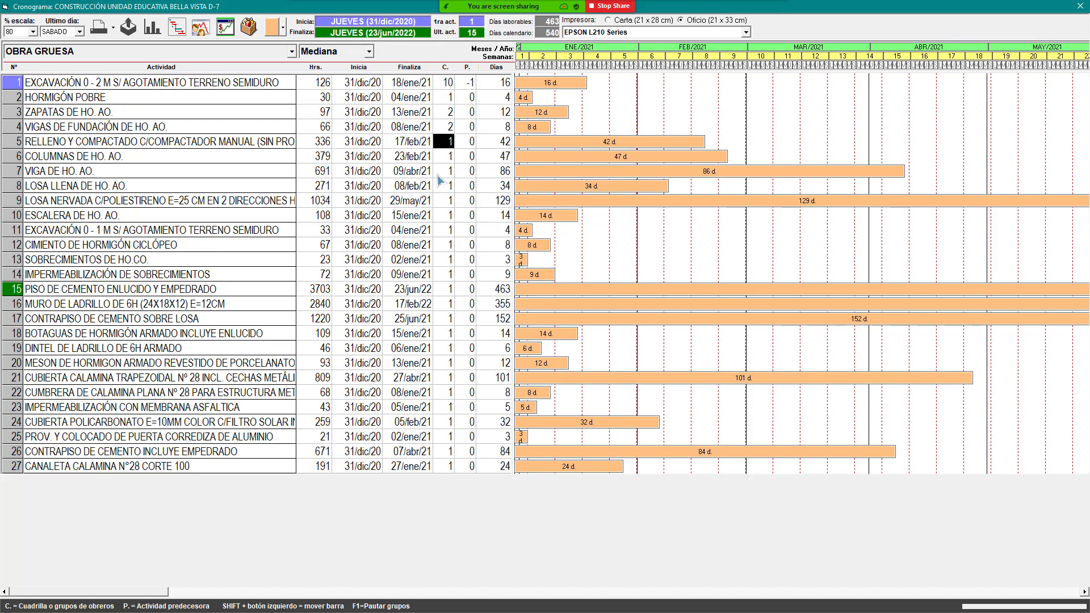
pyautogui.write('10')
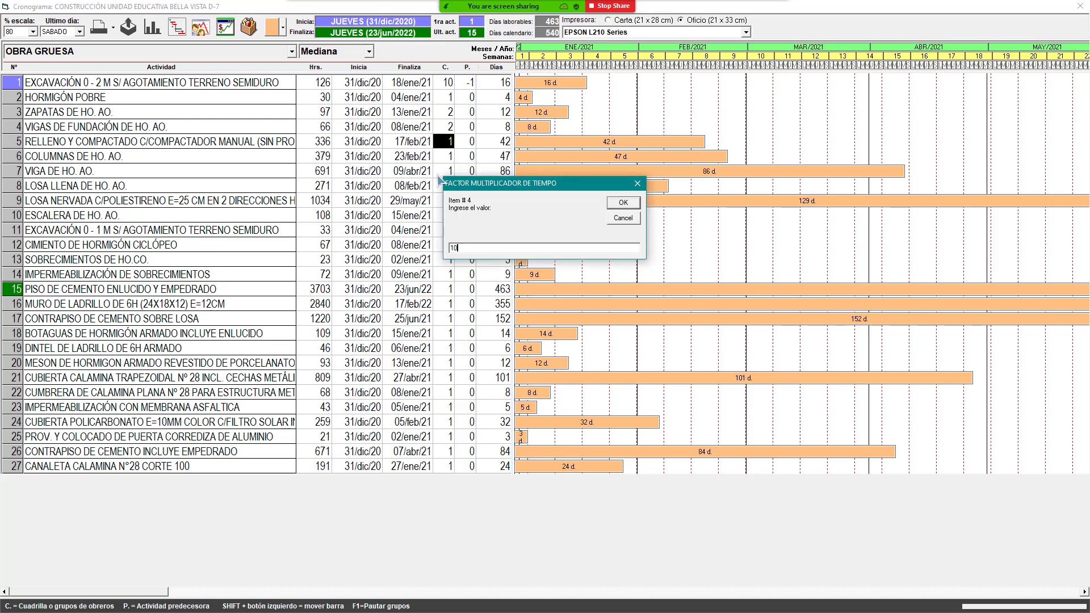
pyautogui.press('Return')
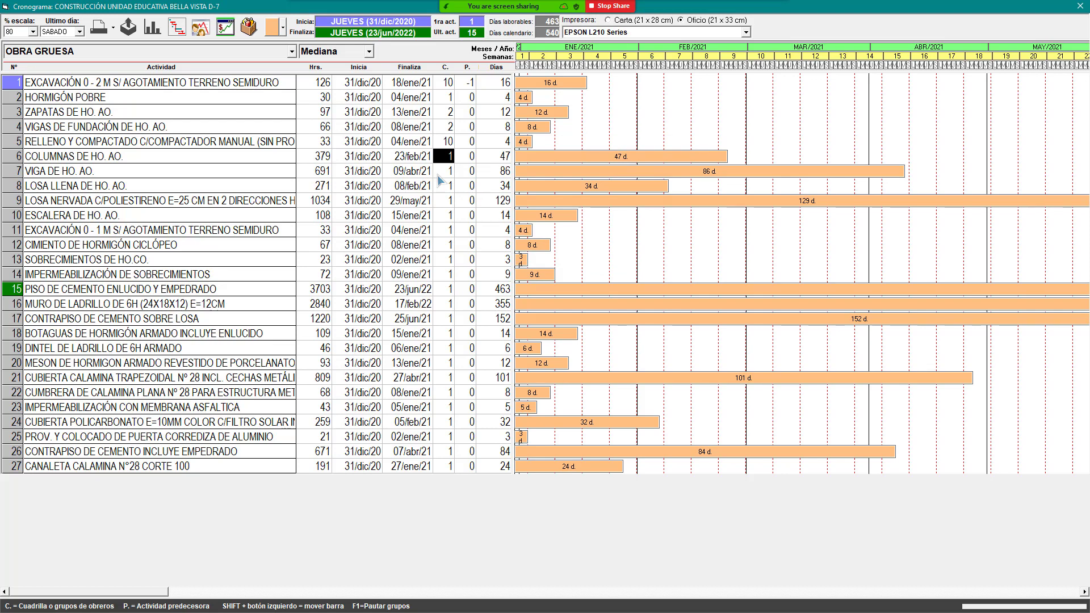
# Set the number of crews to 3 for COLUMNAS DE HO. AO. and VIGA DE HO. AO., and to 2 for LOSA LLENA DE HO. AO.
pyautogui.write('3')
pyautogui.press('Return')
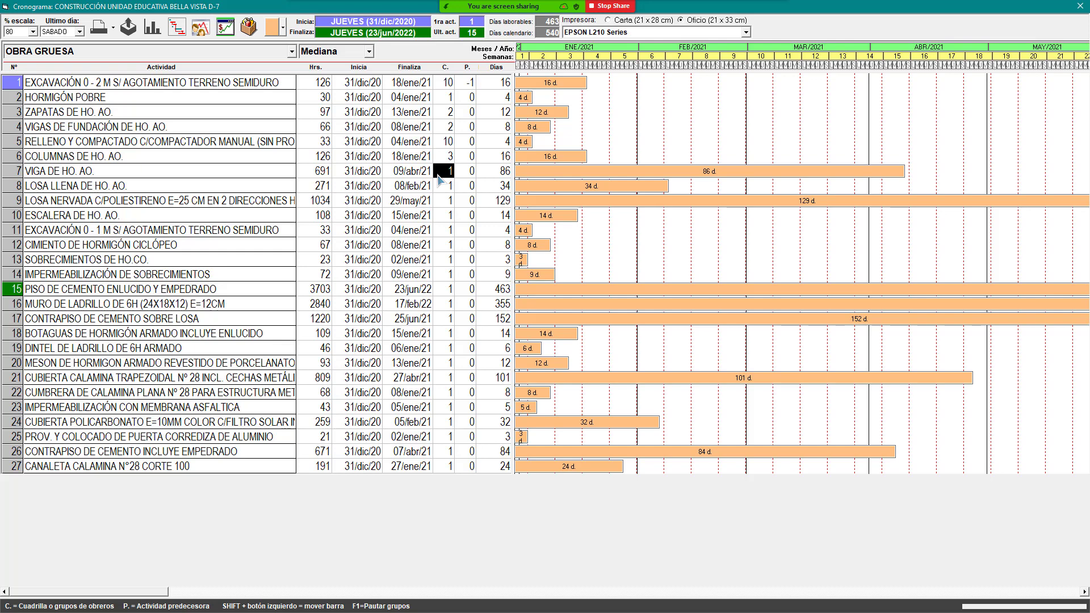
pyautogui.write('3')
pyautogui.press('Return')
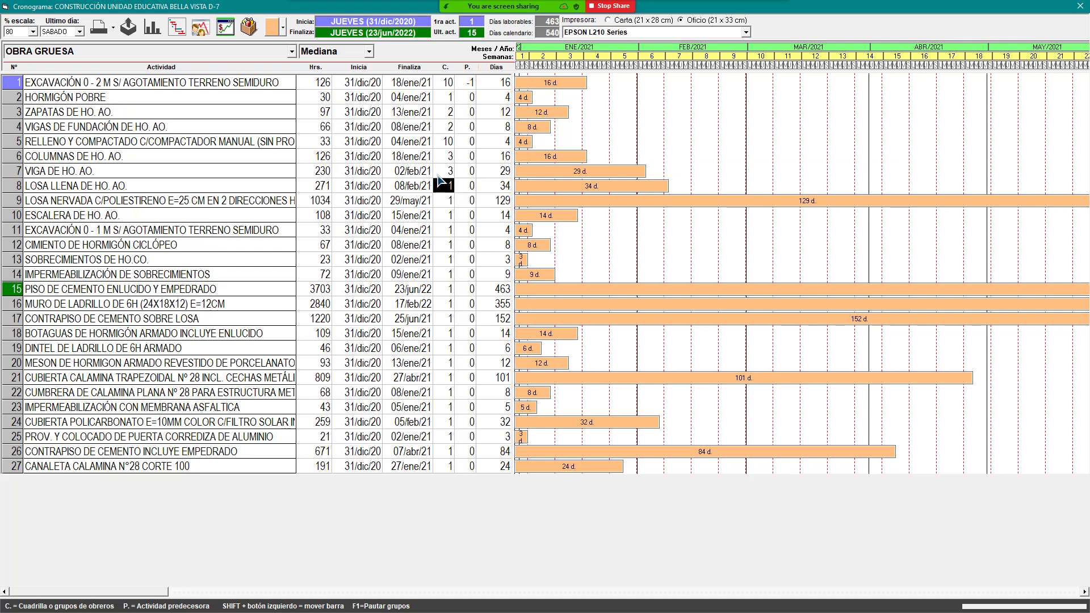
pyautogui.write('2')
pyautogui.press('Return')
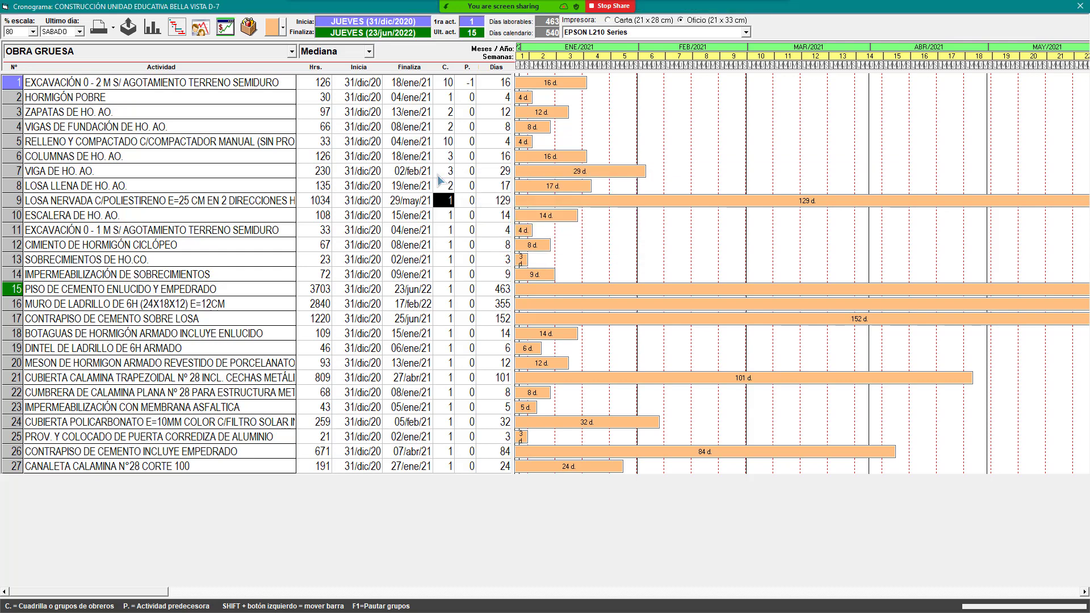
# Set the number of crews for activity 9, LOSA NERVADA C/POLIESTIRENO E=25 CM, to 4.
pyautogui.click(438, 179)
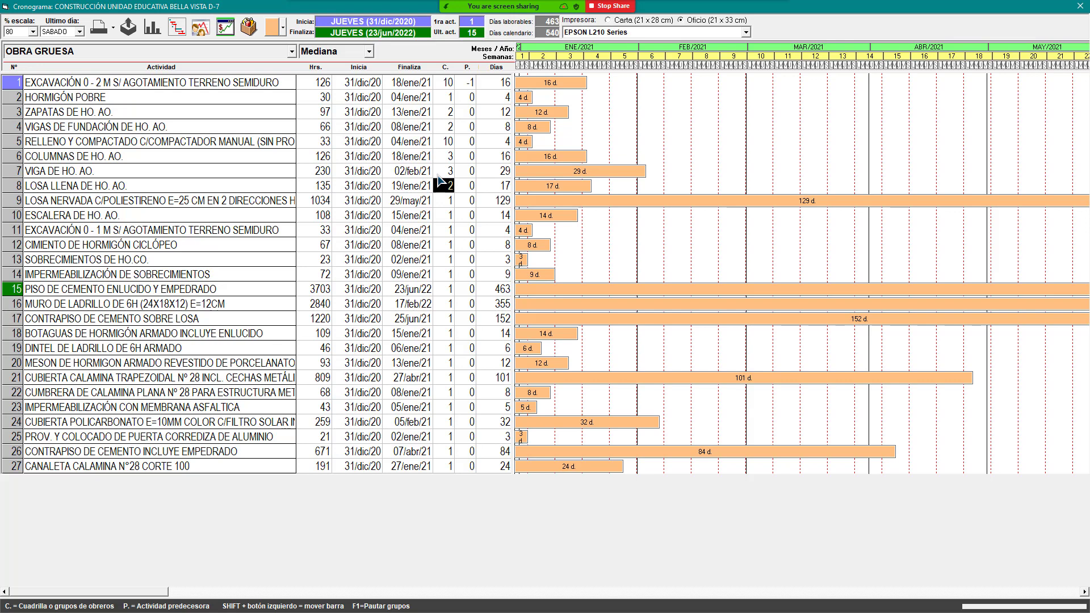
pyautogui.press('Down')
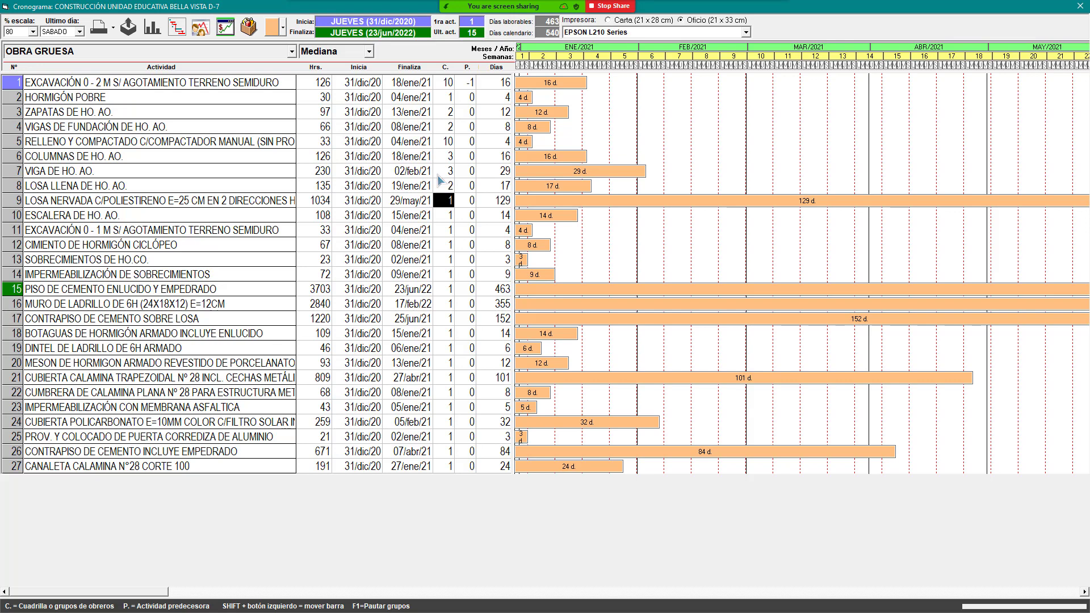
pyautogui.write('4')
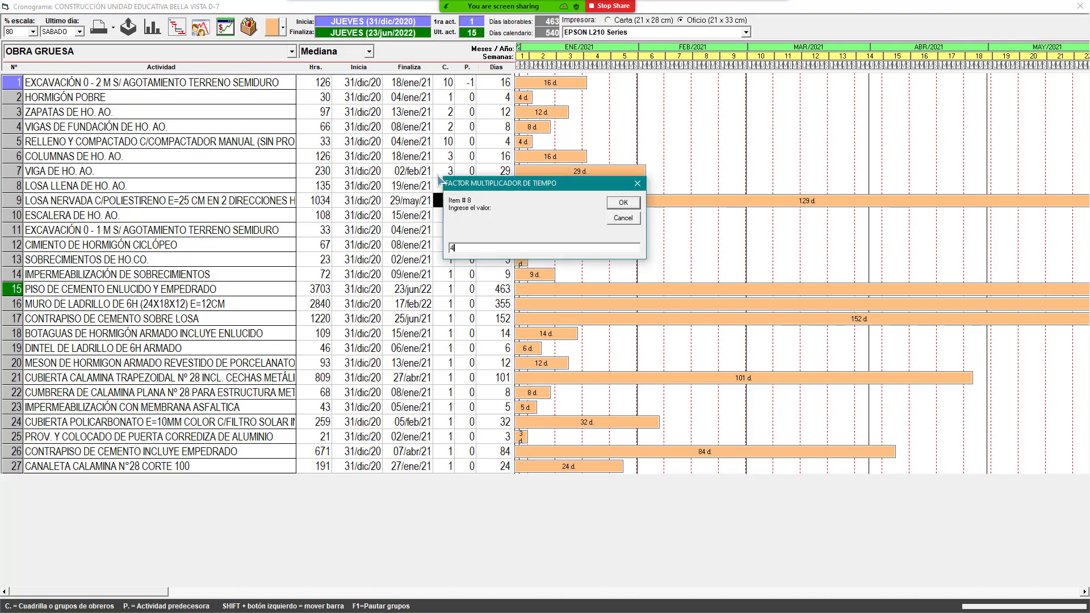
pyautogui.press('Return')
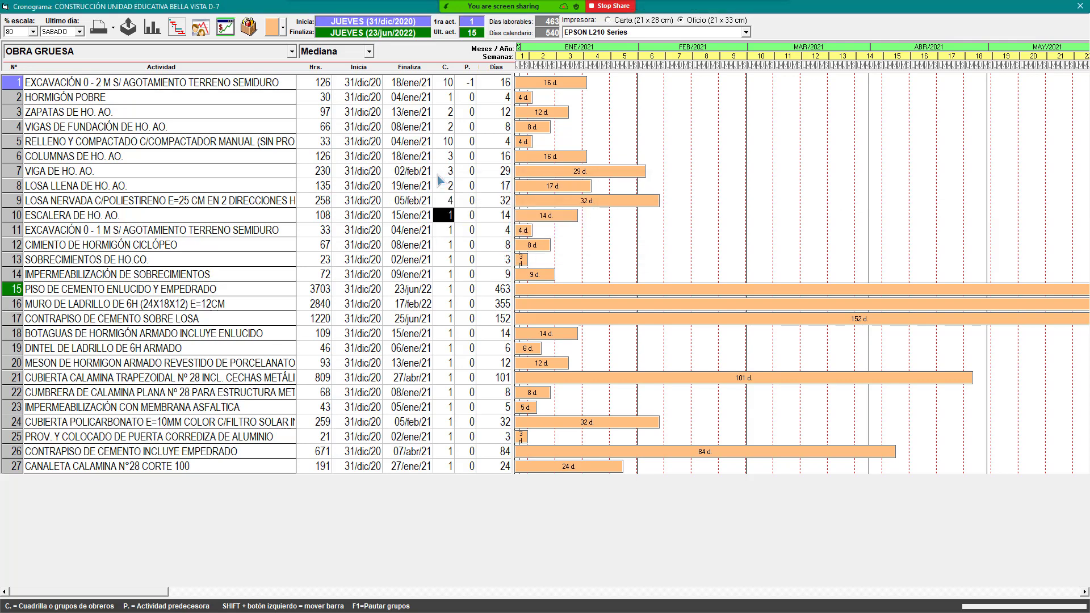
# Reduce the number of crews for activity 9, LOSA NERVADA C/POLIESTIRENO E=25 CM, to 3.
pyautogui.press('Up')
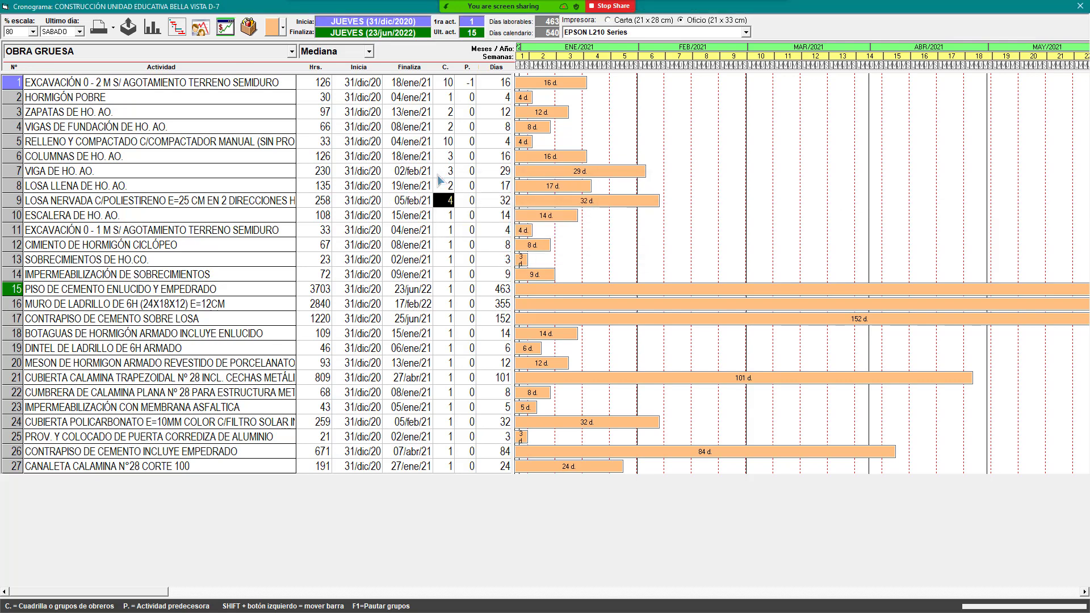
pyautogui.write('3')
pyautogui.press('Return')
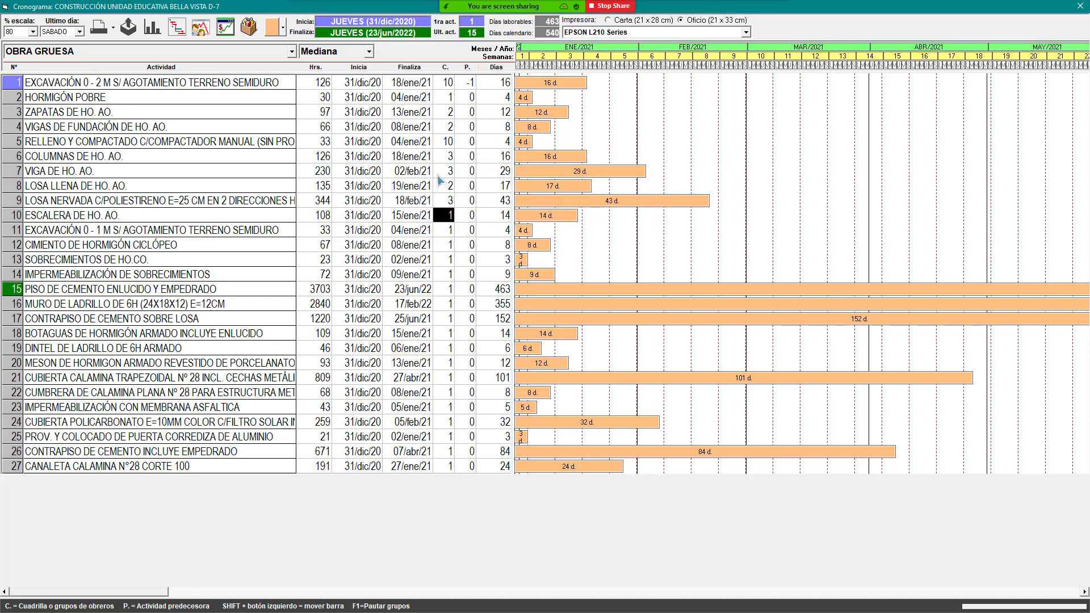
# Set the number of crews for activity 15, PISO DE CEMENTO ENLUCIDO Y EMPEDRADO, to 4.
pyautogui.press('Down')
pyautogui.press('Down')
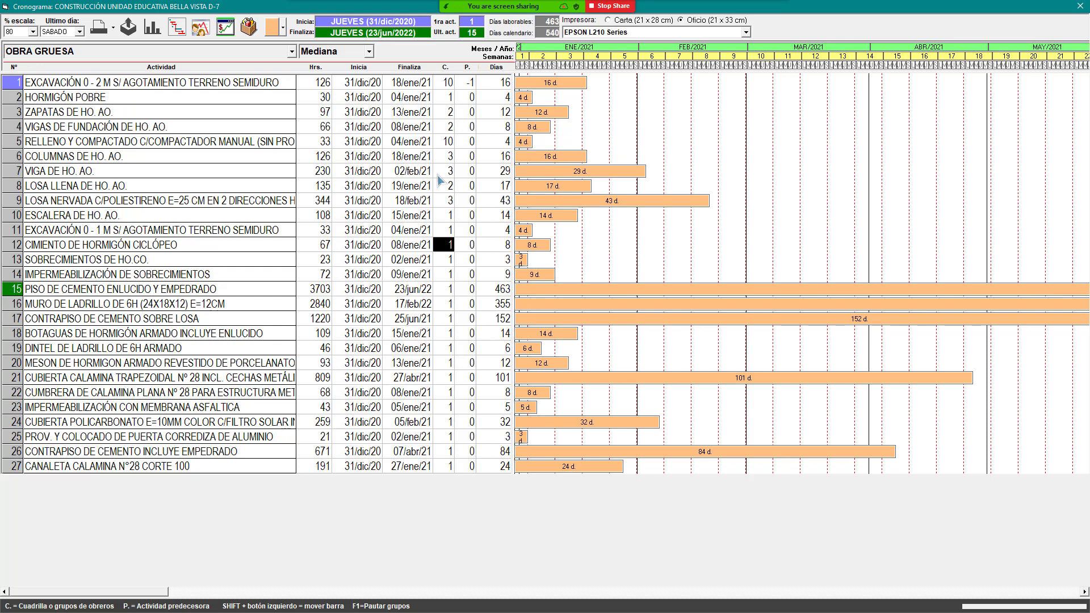
pyautogui.press('Down')
pyautogui.press('Down')
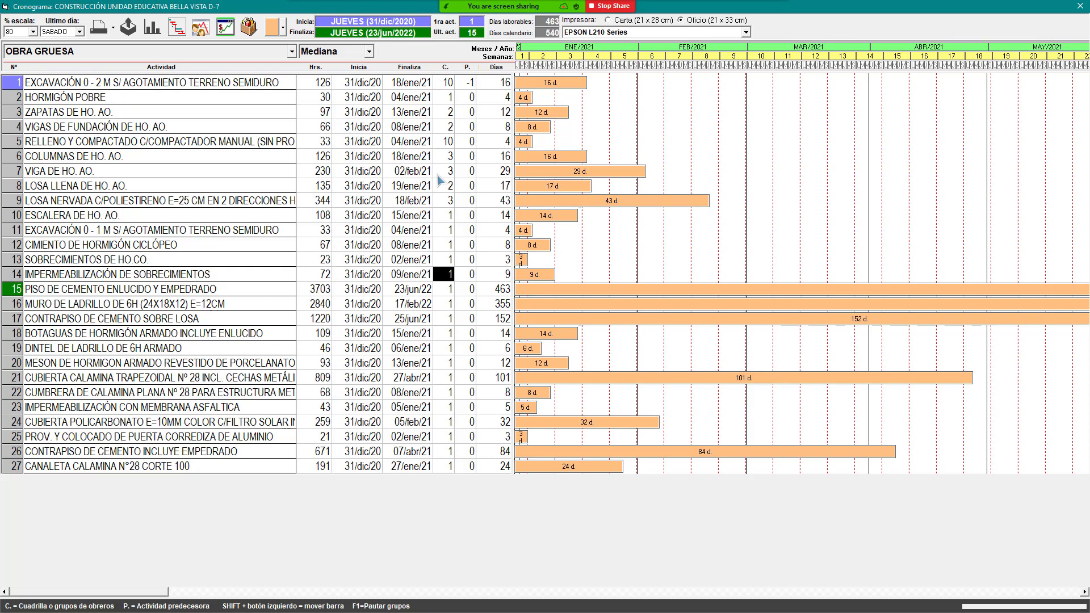
pyautogui.press('Down')
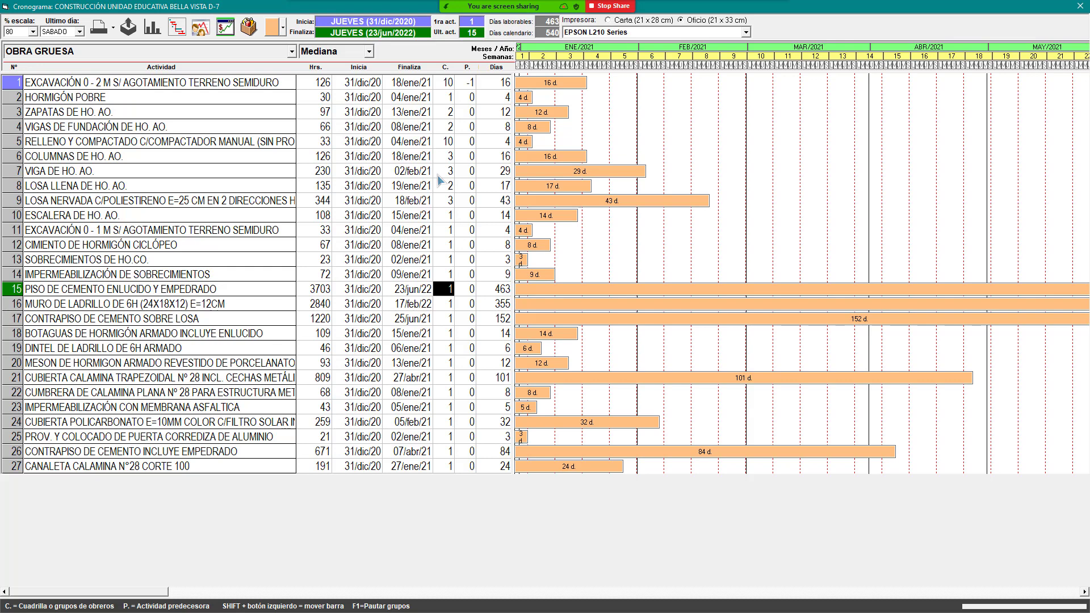
pyautogui.write('4')
pyautogui.press('Return')
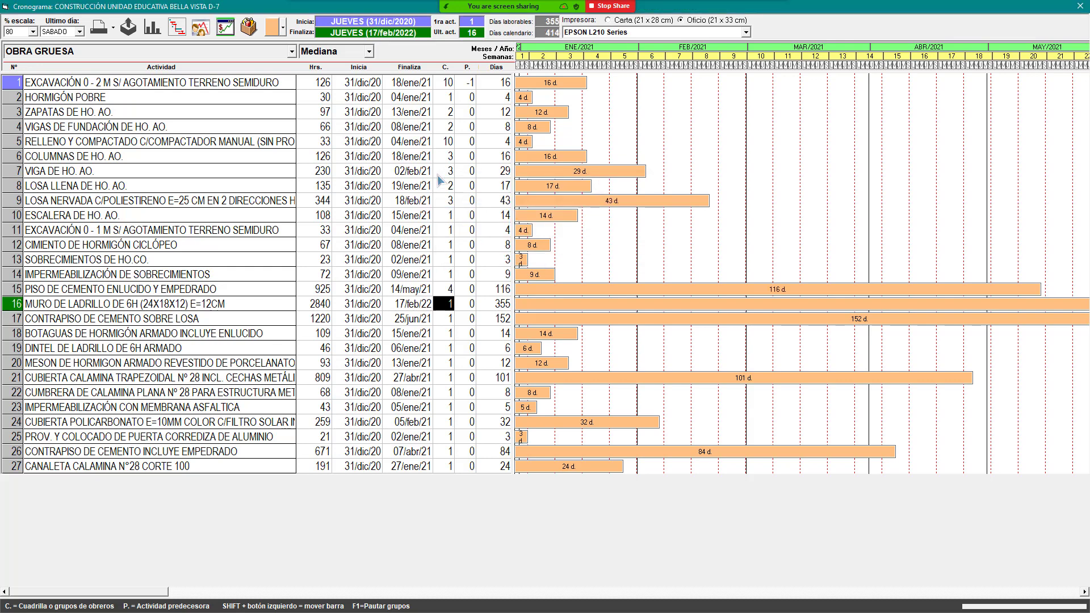
# Raise the number of crews for activity 15, PISO DE CEMENTO ENLUCIDO Y EMPEDRADO, to 6.
pyautogui.press('Up')
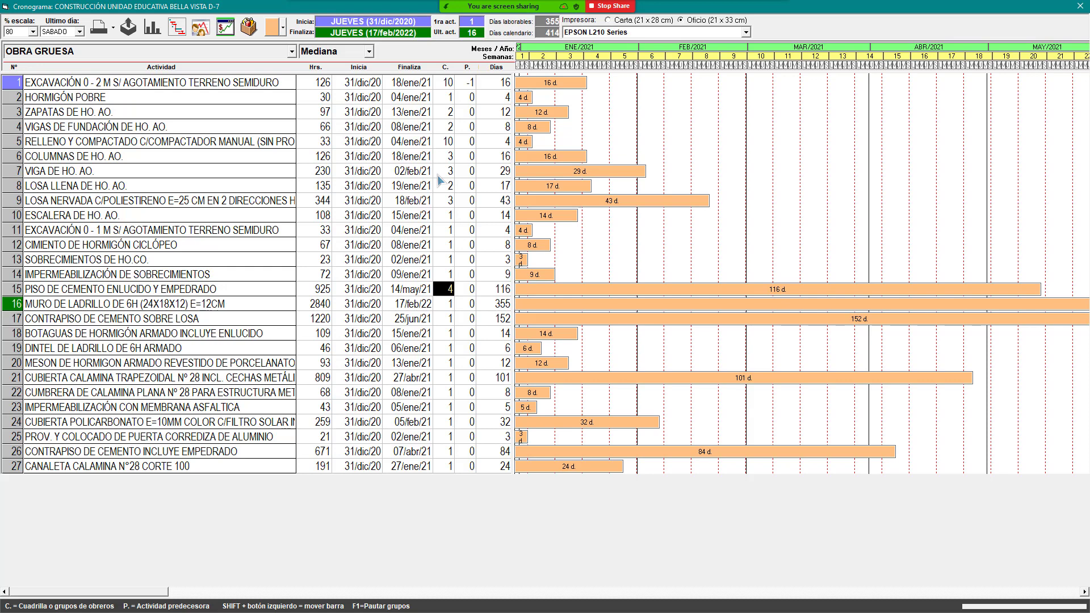
pyautogui.write('6')
pyautogui.press('Return')
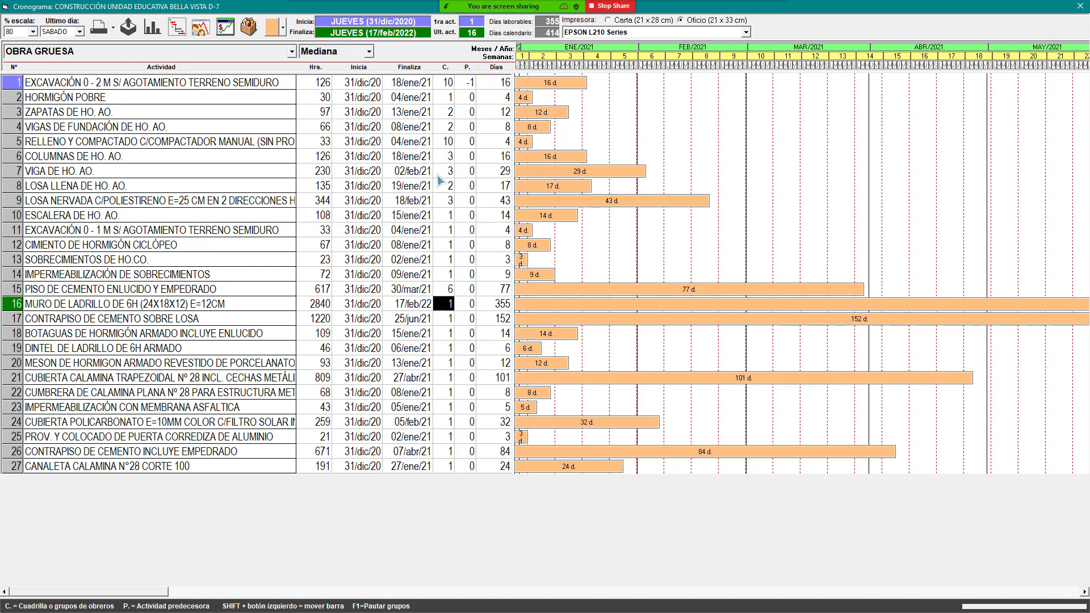
# Set the crews to 6 for MURO DE LADRILLO DE 6H, 4 for CONTRAPISO DE CEMENTO SOBRE LOSA, and 2 for BOTAGUAS DE HORMIGÓN ARMADO.
pyautogui.write('6')
pyautogui.press('Return')
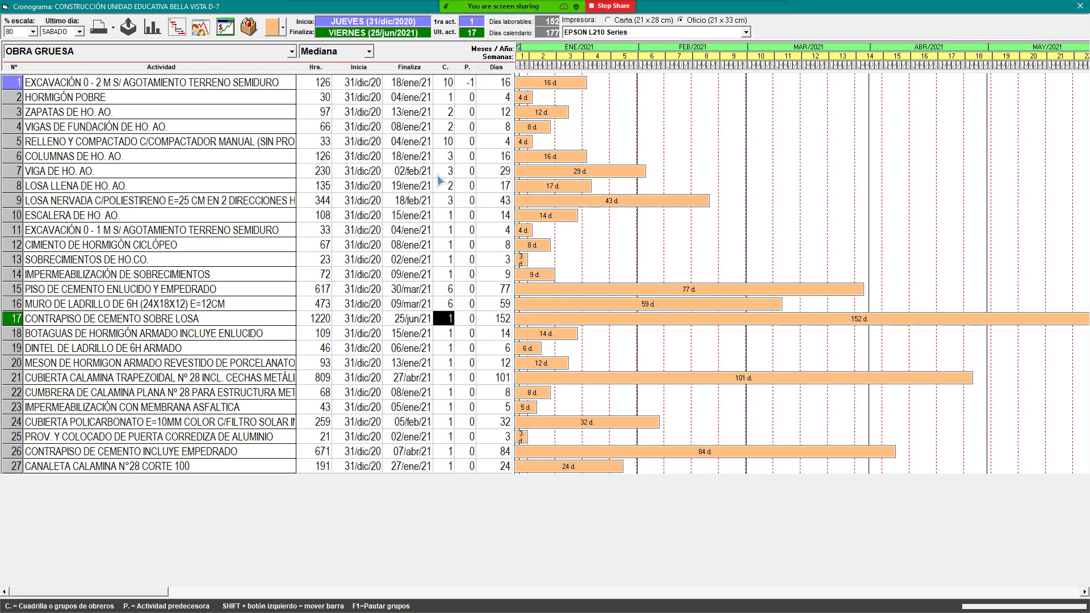
pyautogui.write('4')
pyautogui.press('Return')
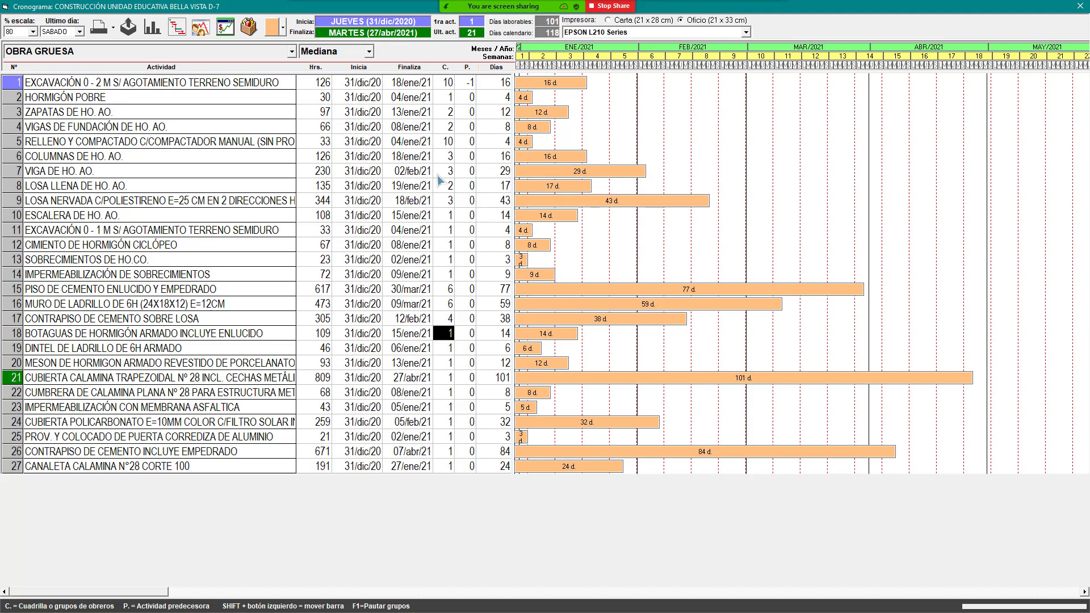
pyautogui.write('2')
pyautogui.press('Return')
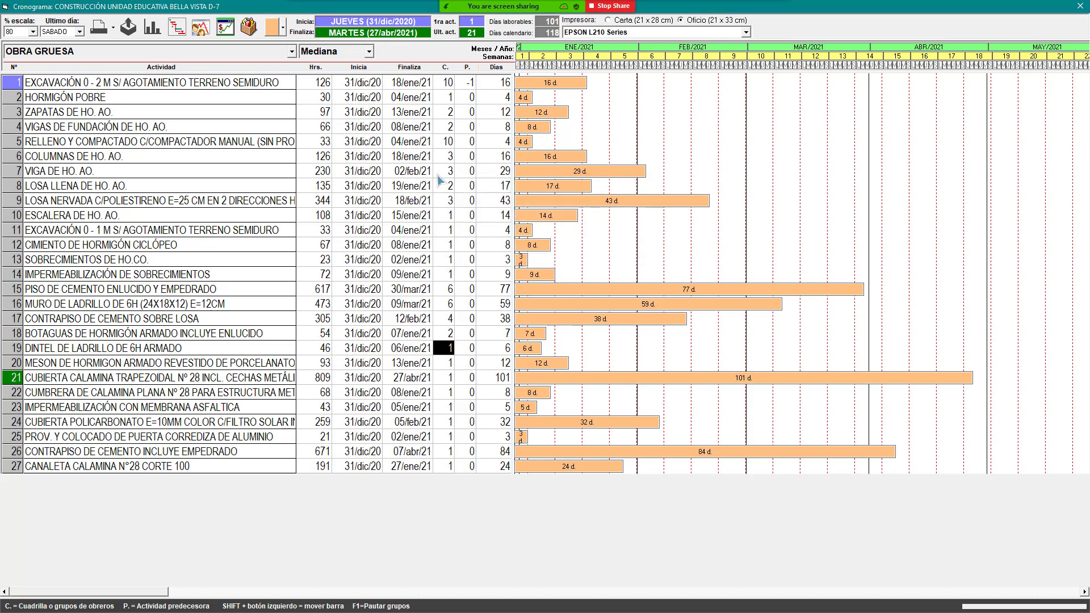
# Set the number of crews to 2 for both CUBIERTA CALAMINA TRAPEZOIDAL Nº 28 and CUBIERTA POLICARBONATO E=10MM.
pyautogui.press('Down')
pyautogui.press('Down')
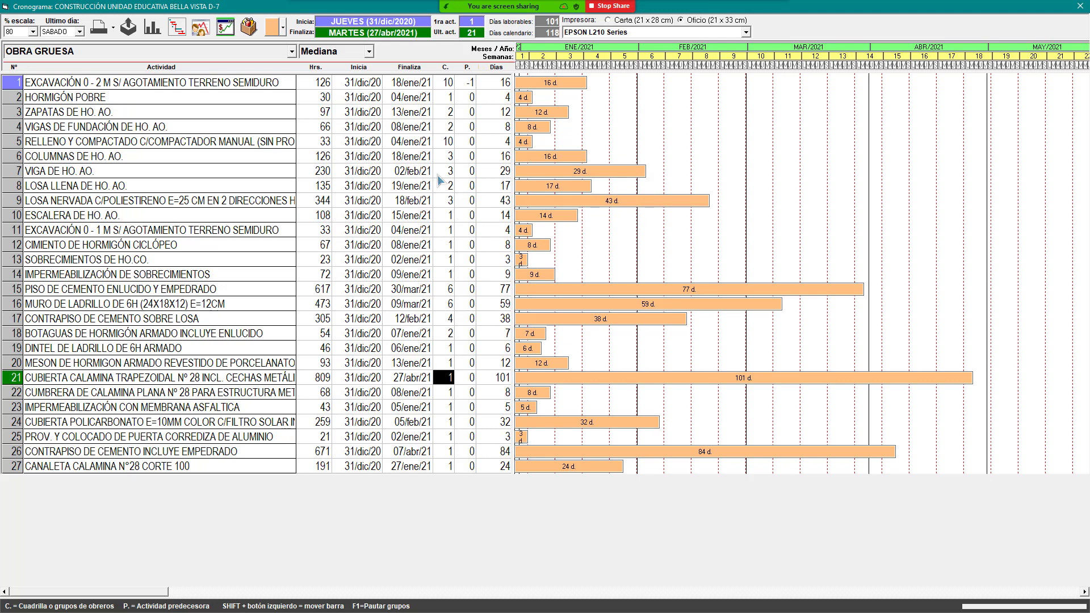
pyautogui.write('2')
pyautogui.press('Return')
pyautogui.press('Down')
pyautogui.press('Down')
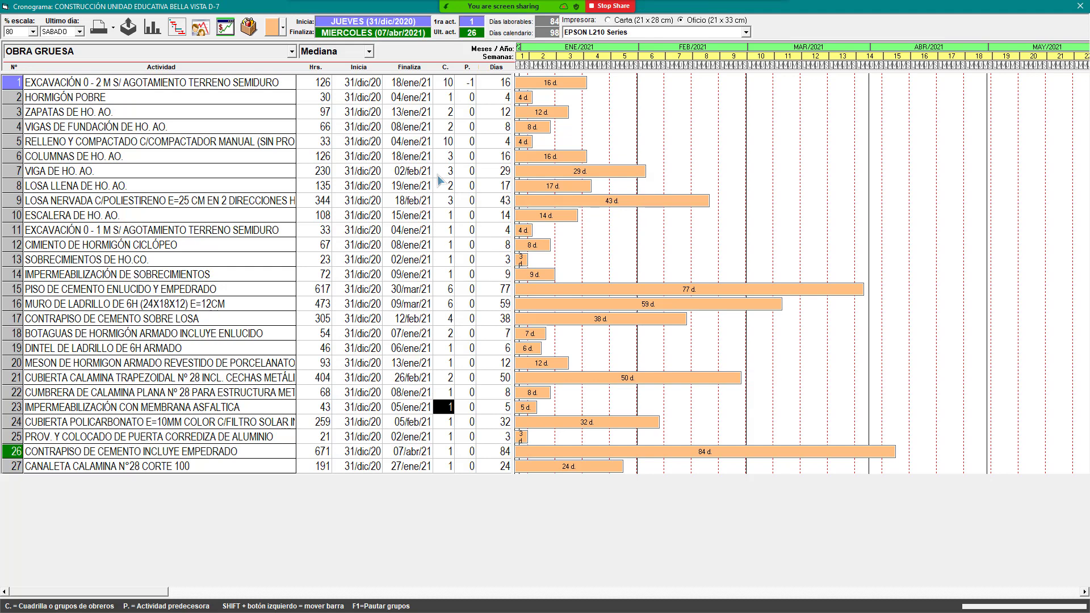
pyautogui.press('Down')
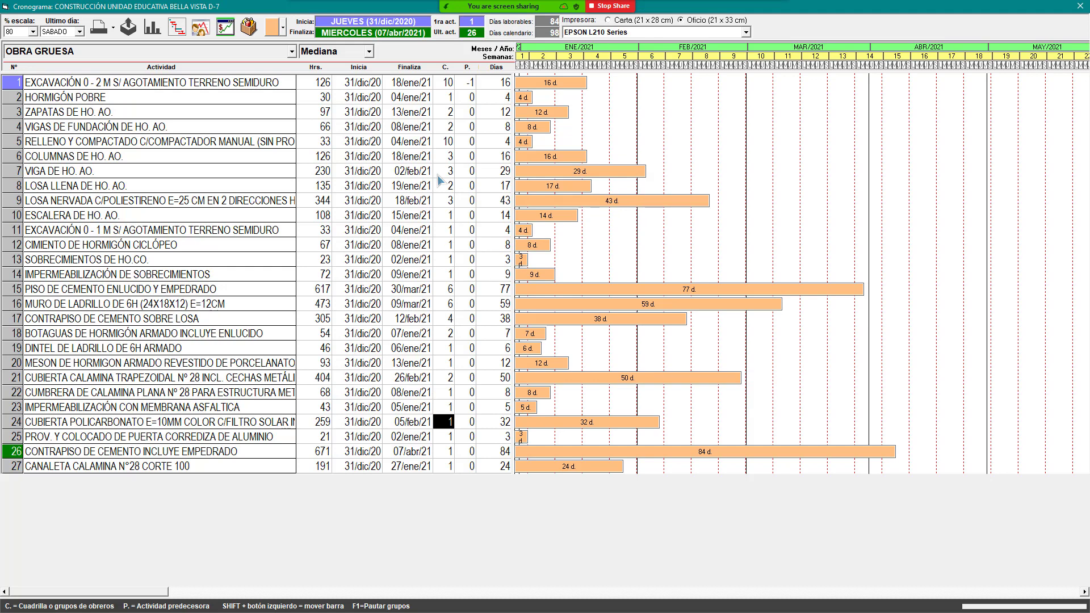
pyautogui.write('2')
pyautogui.press('Return')
pyautogui.press('Down')
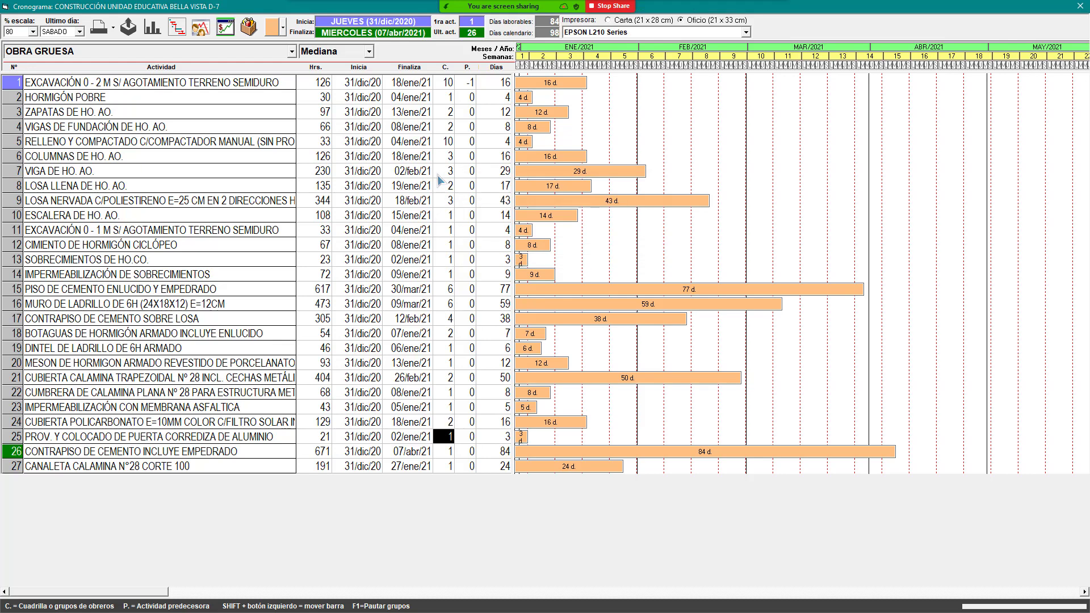
# Set the number of crews to 3 for CONTRAPISO DE CEMENTO INCLUYE EMPEDRADO and to 2 for CANALETA CALAMINA N°28 CORTE 100.
pyautogui.press('Down')
pyautogui.write('3')
pyautogui.press('Return')
pyautogui.press('Down')
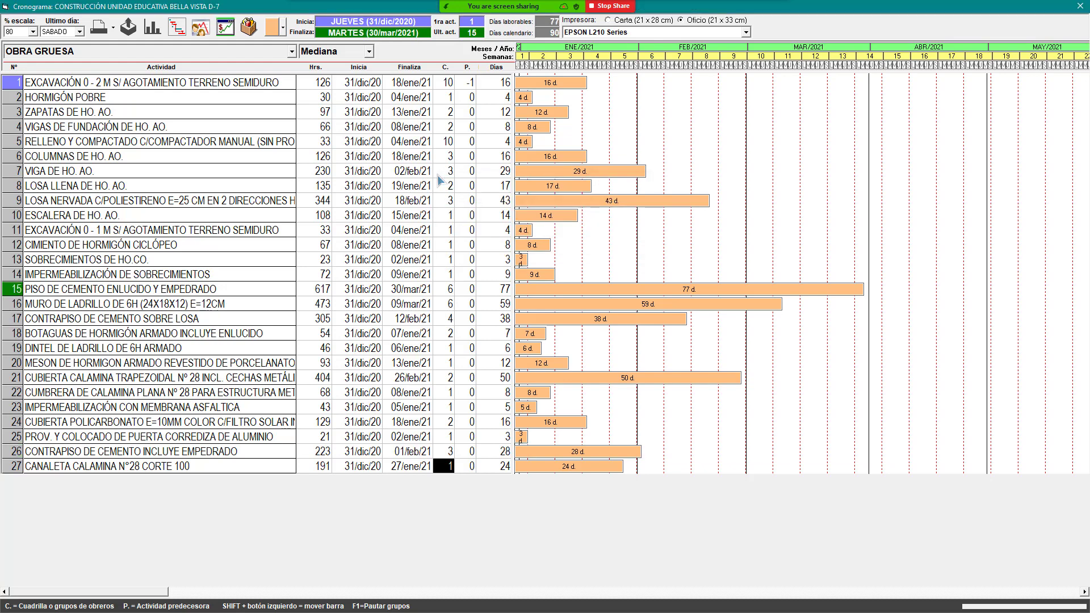
pyautogui.write('2')
pyautogui.press('Return')
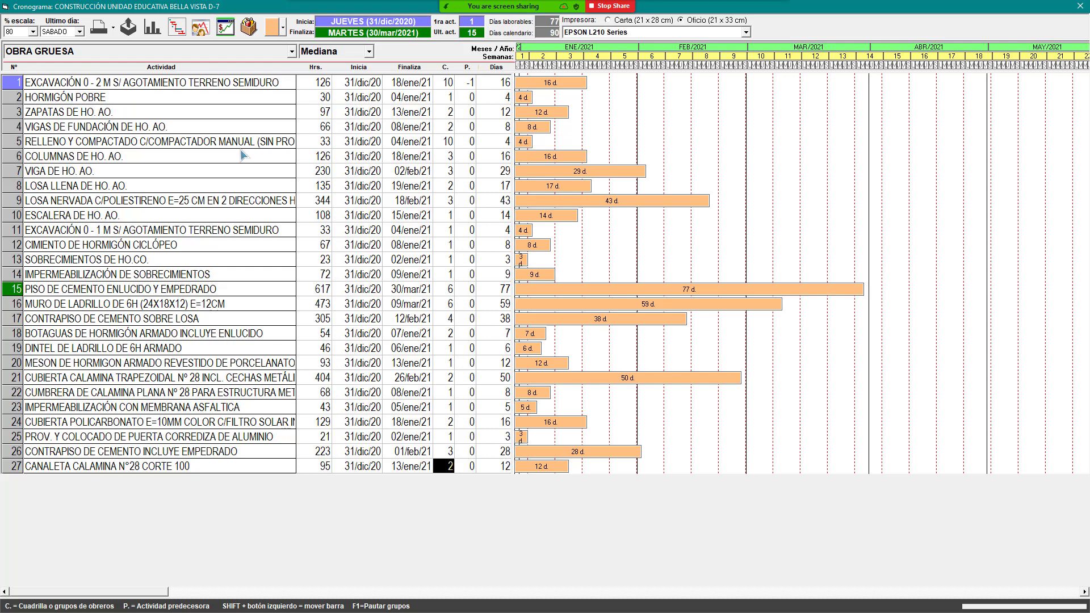
pyautogui.click(443, 142)
pyautogui.click(245, 144)
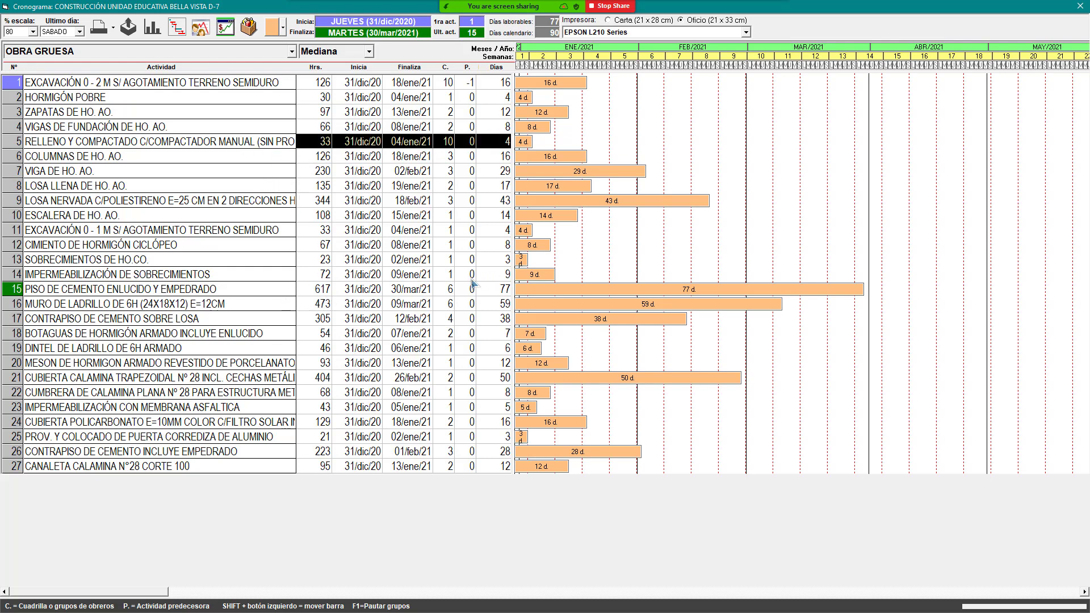
pyautogui.click(226, 291)
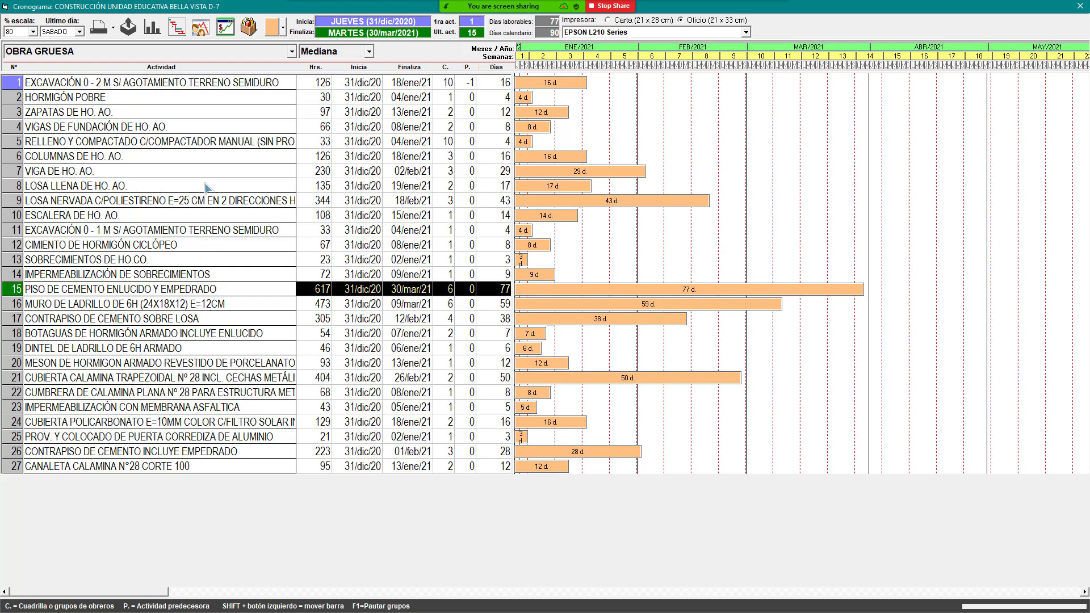
pyautogui.click(449, 204)
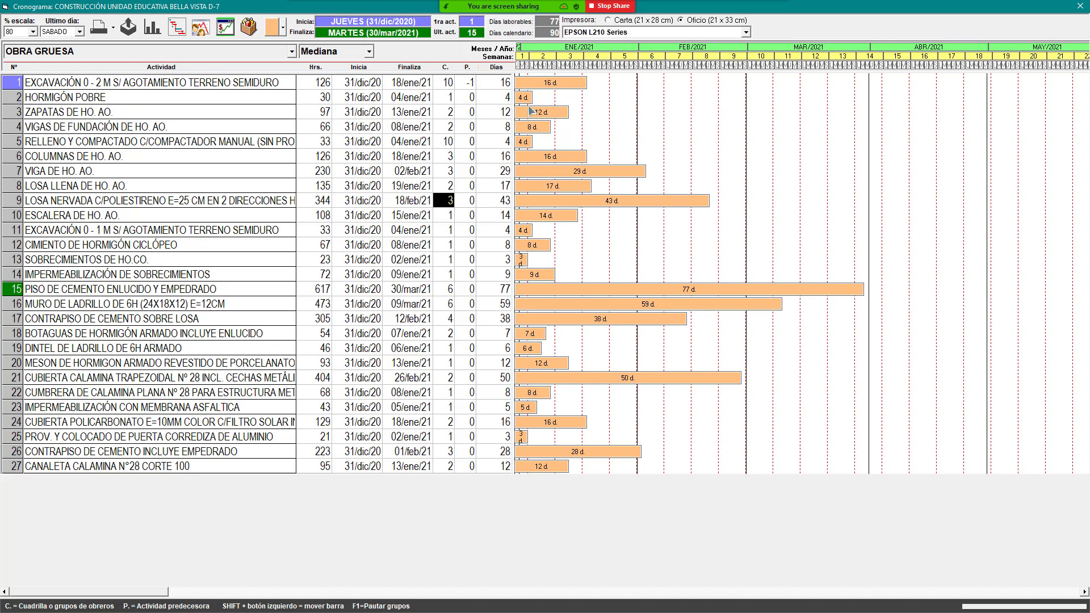
pyautogui.click(543, 86)
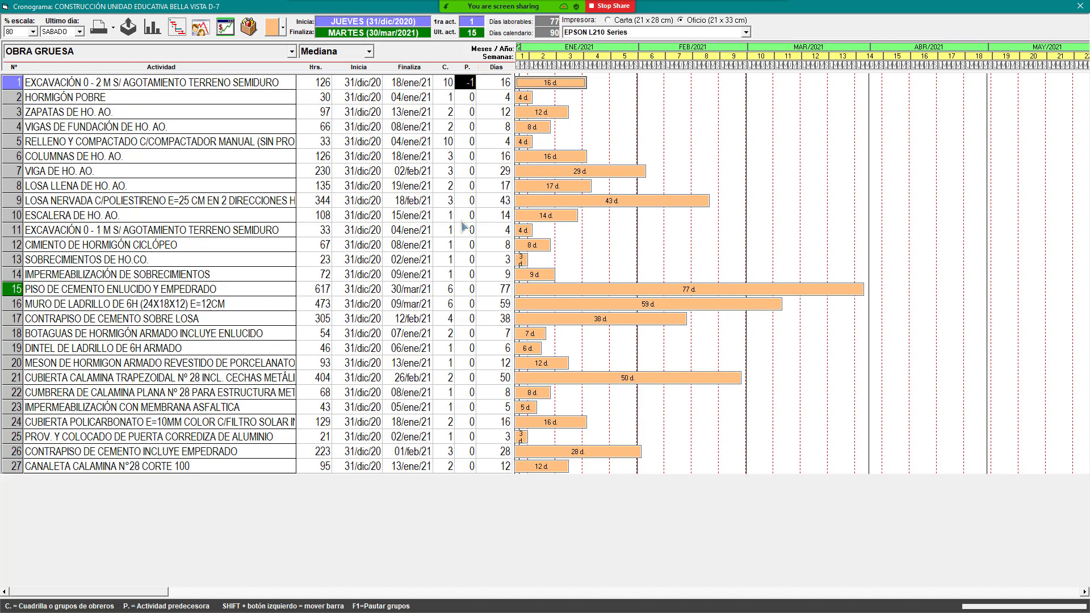
# Set activity 1, EXCAVACIÓN 0 - 2 M, as the predecessor of activity 2, HORMIGÓN POBRE.
pyautogui.click(469, 102)
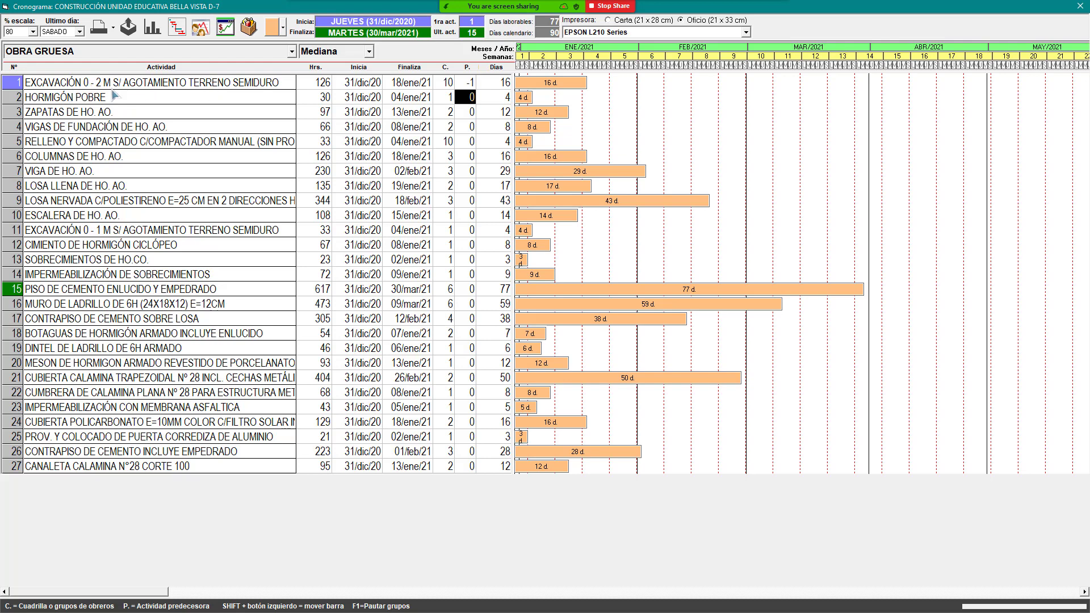
pyautogui.click(20, 85)
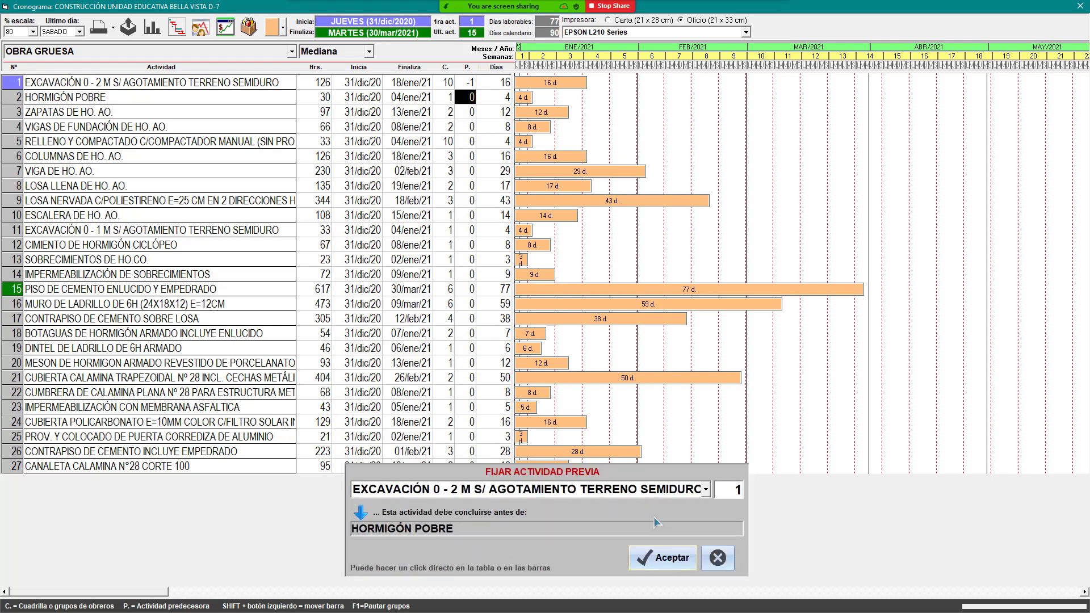
pyautogui.click(706, 489)
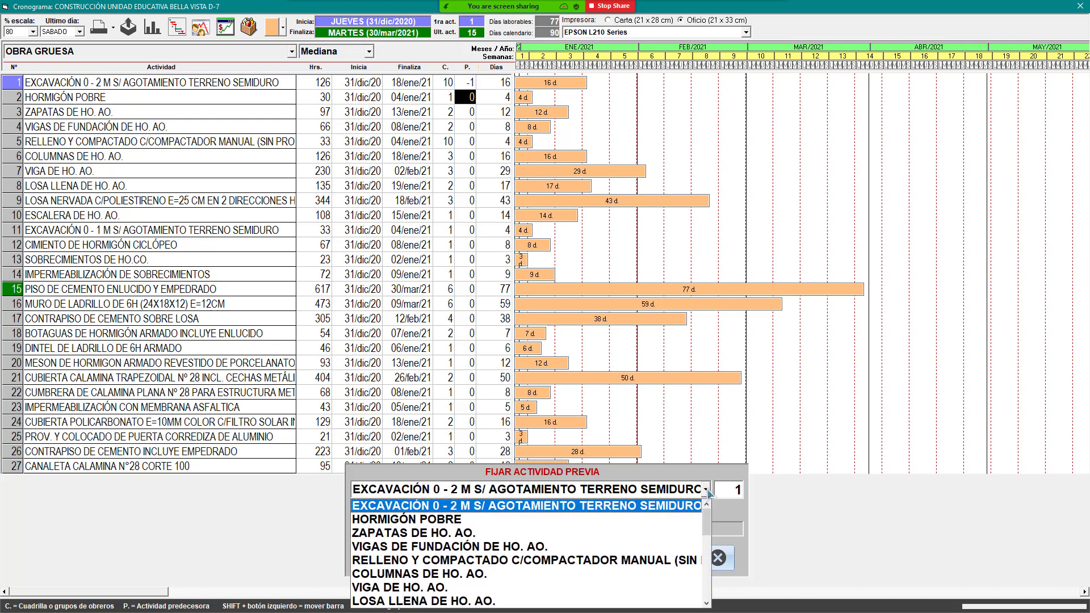
pyautogui.click(620, 507)
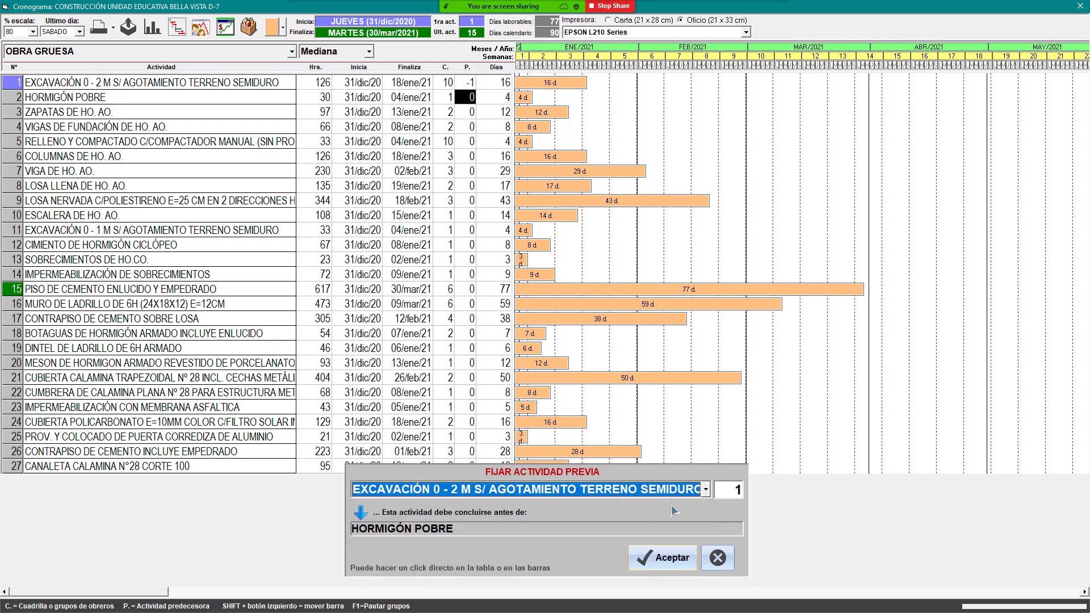
pyautogui.click(661, 558)
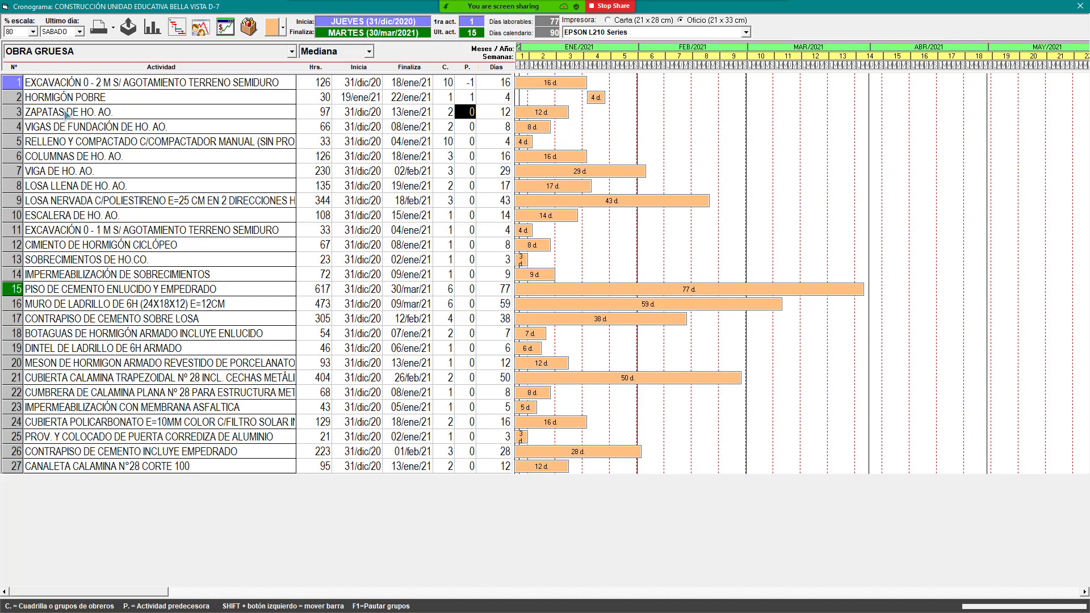
# Set activity 2, HORMIGÓN POBRE, as the predecessor of both ZAPATAS DE HO. AO. and VIGAS DE FUNDACIÓN DE HO. AO.
pyautogui.write('2')
pyautogui.press('Return')
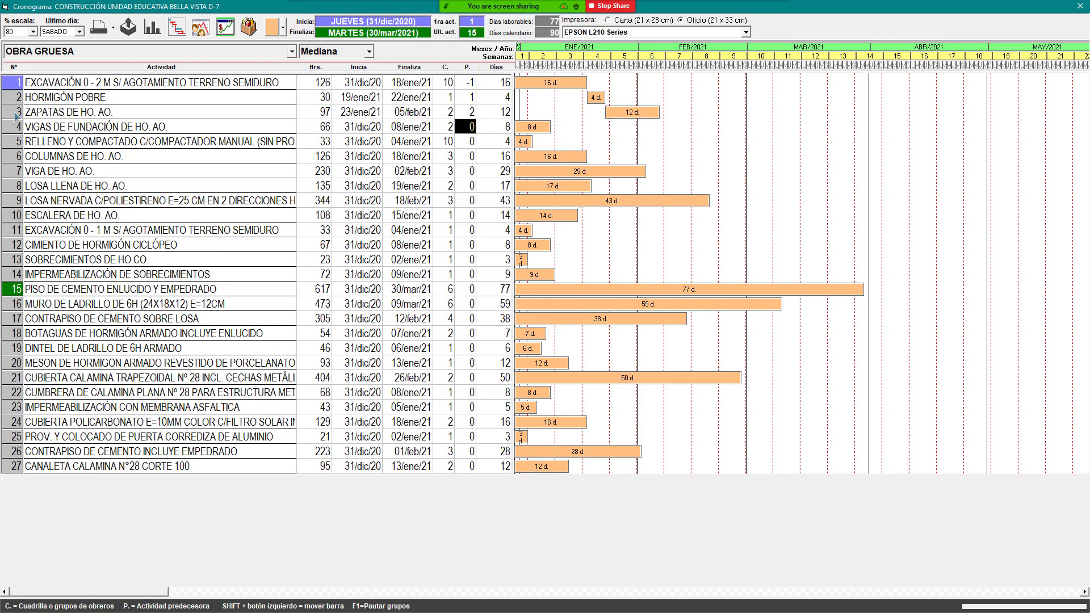
pyautogui.click(92, 104)
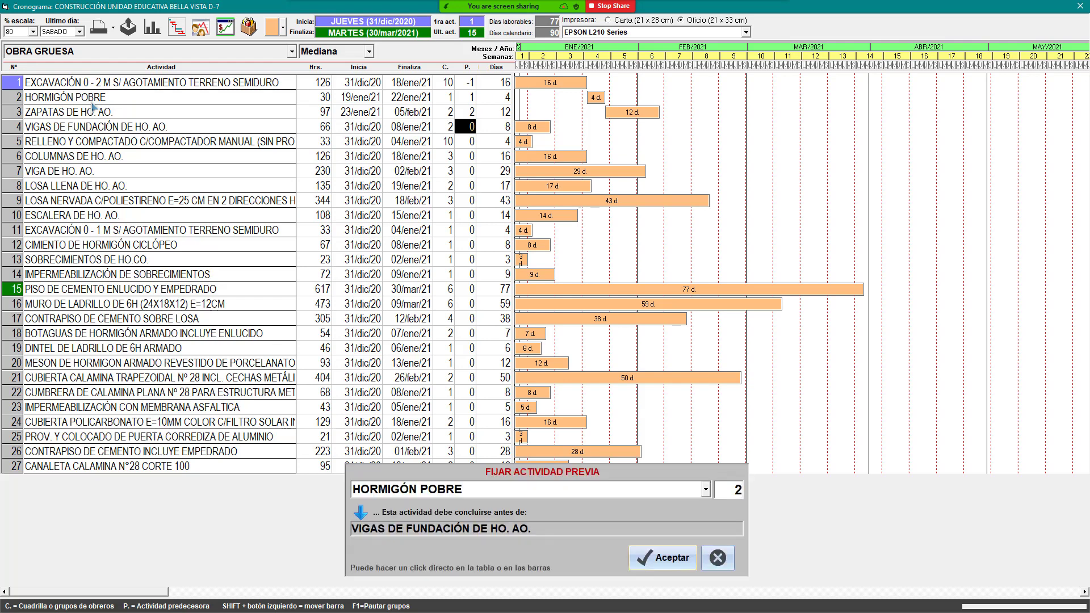
pyautogui.press('Return')
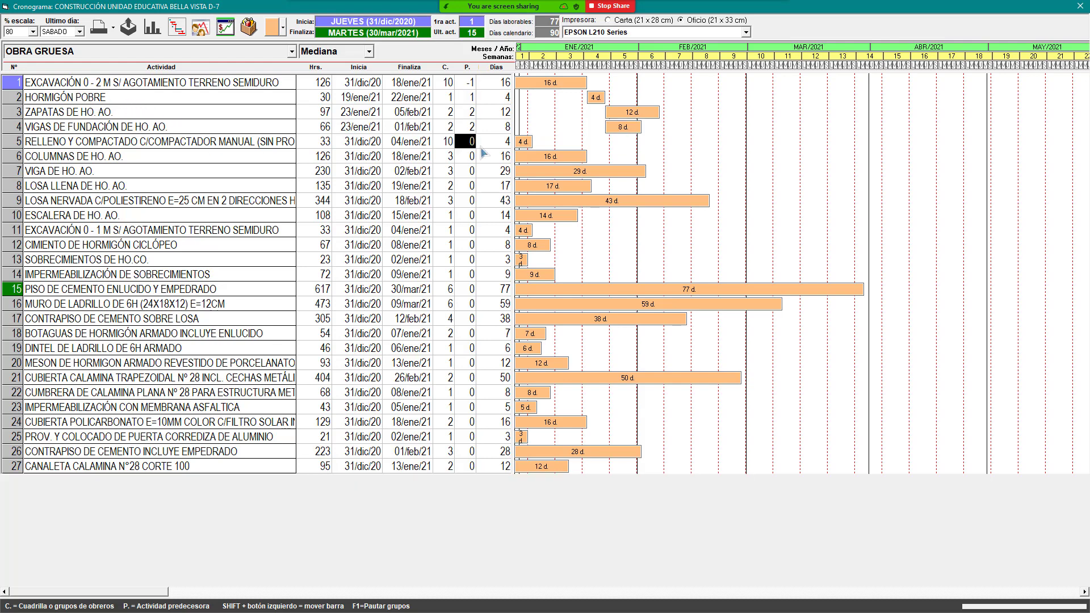
# Move VIGAS DE FUNDACIÓN DE HO. AO. to start on 01/feb/21, and set it (activity 4) as the predecessor of RELLENO Y COMPACTADO.
pyautogui.click(622, 129)
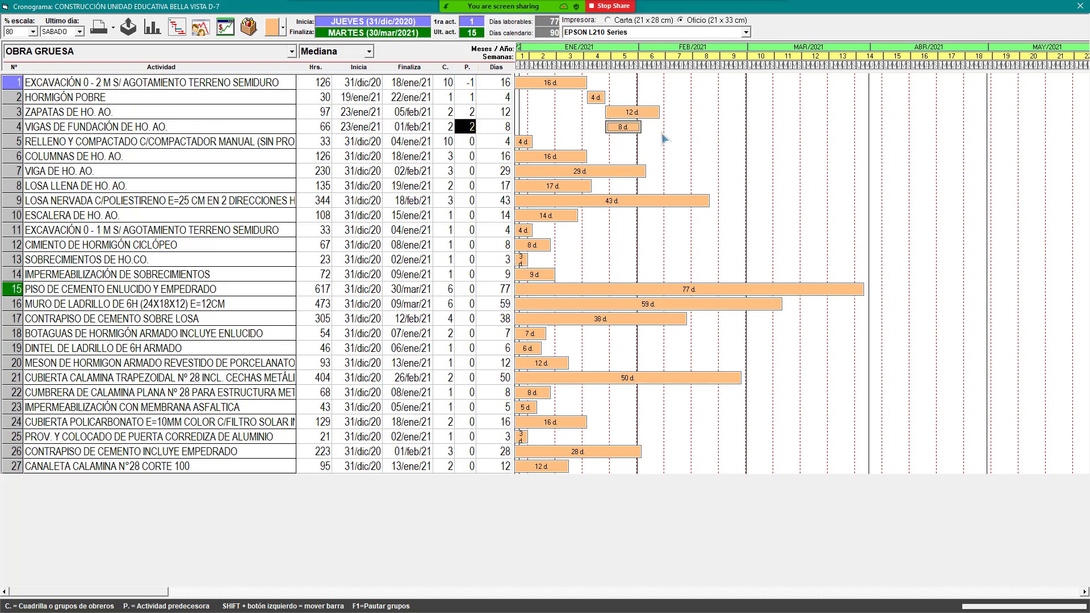
pyautogui.moveTo(619, 126); pyautogui.dragTo(653, 132)
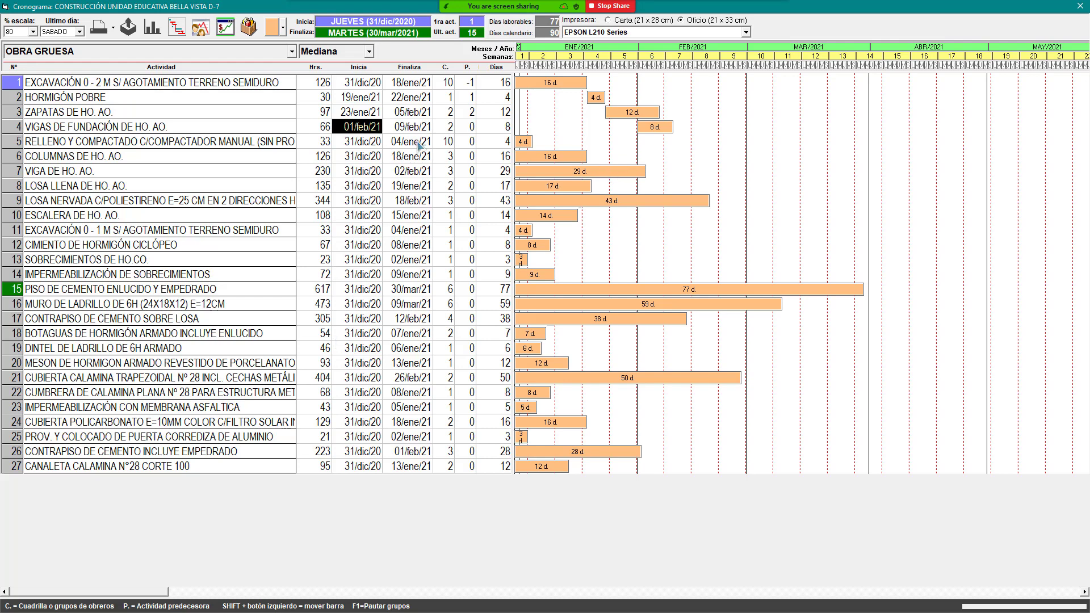
pyautogui.click(474, 143)
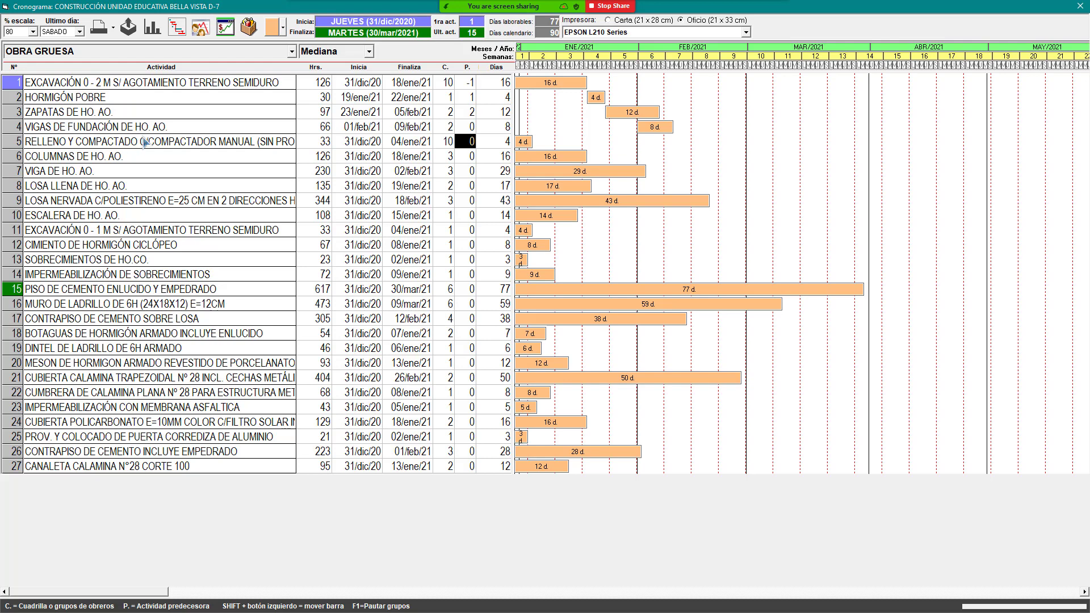
pyautogui.write('4')
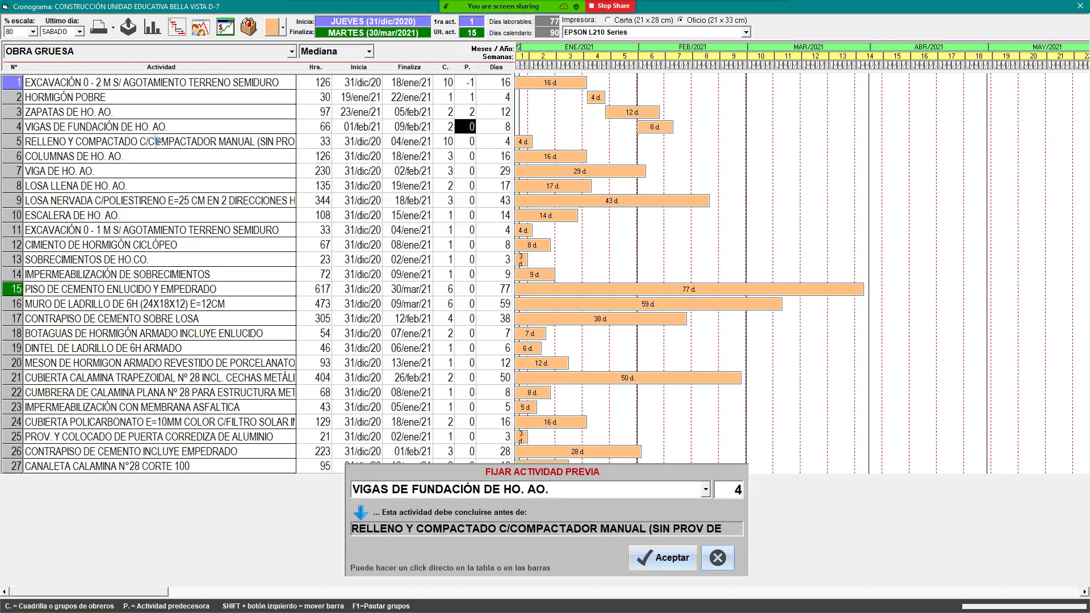
pyautogui.press('Return')
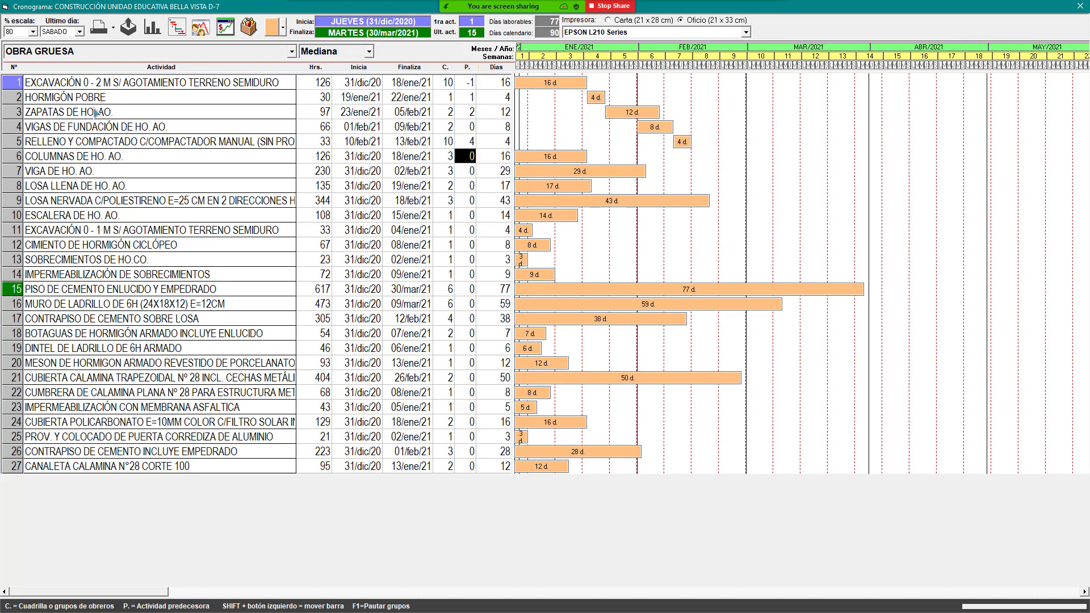
# Set activity 2 as the predecessor of COLUMNAS DE HO. AO., then shift its bar to start on 29/ene/21.
pyautogui.write('2')
pyautogui.press('Return')
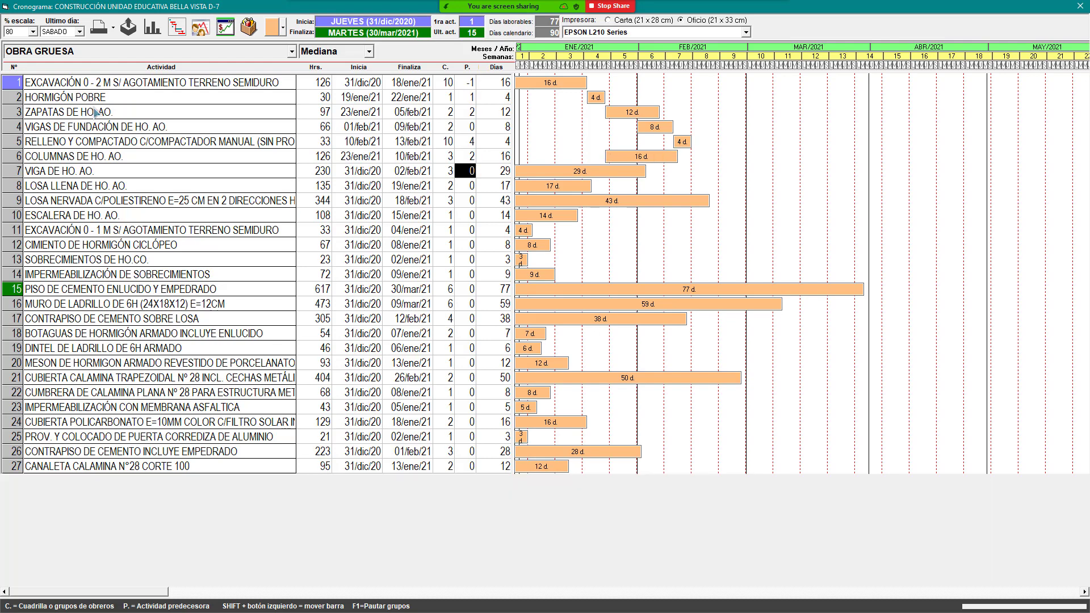
pyautogui.click(619, 160)
pyautogui.moveTo(619, 162); pyautogui.dragTo(642, 158)
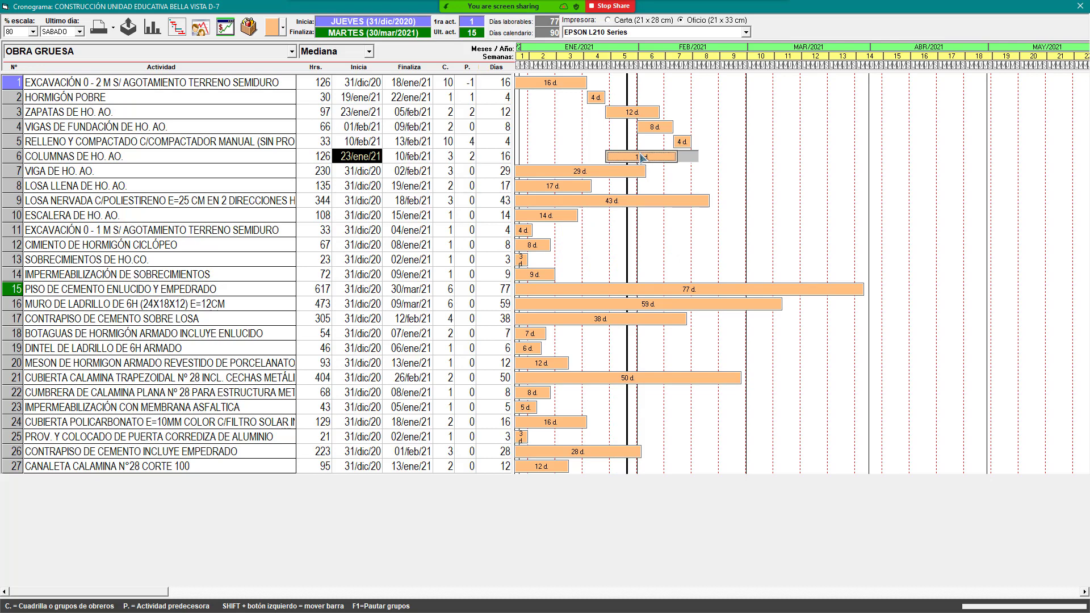
pyautogui.moveTo(642, 158); pyautogui.dragTo(678, 170)
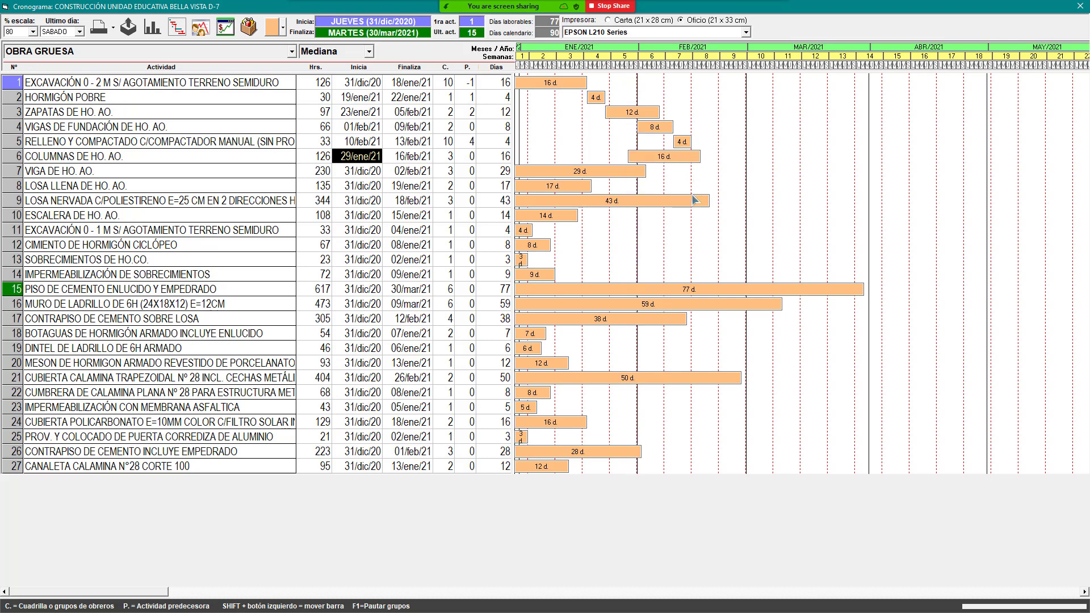
# Set activity 6, COLUMNAS DE HO. AO., as the predecessor of VIGA DE HO. AO., then shift the beam's bar to start on 08/feb/21.
pyautogui.click(540, 176)
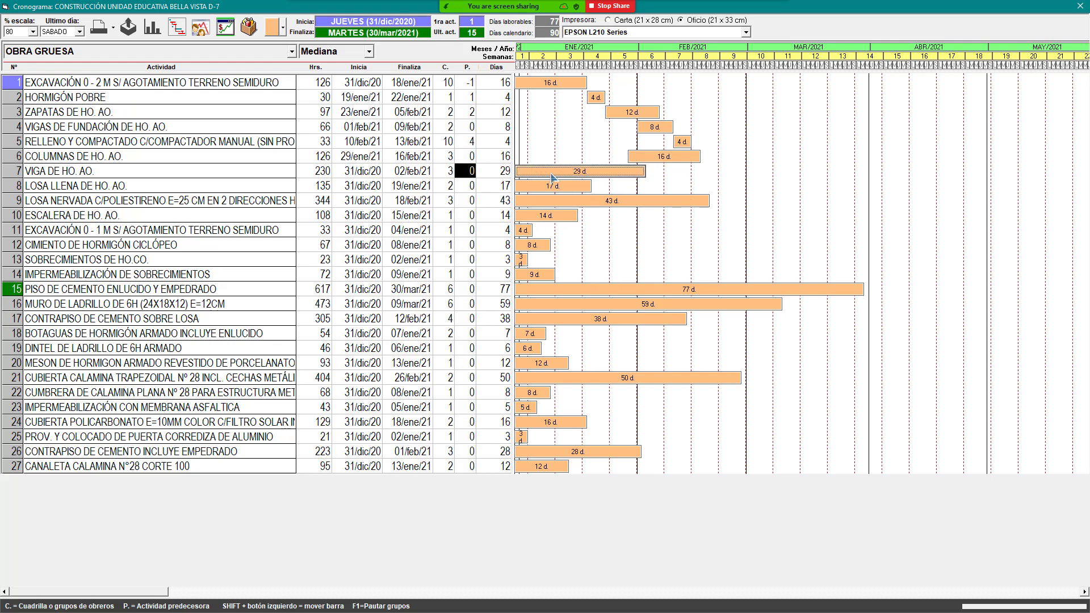
pyautogui.click(471, 176)
pyautogui.click(472, 171)
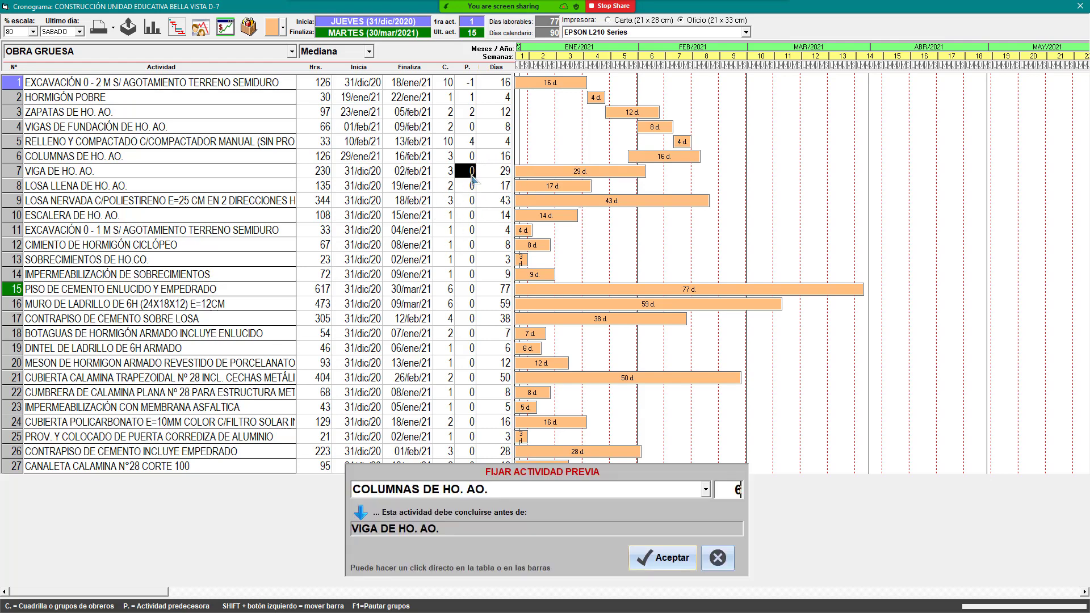
pyautogui.press('Return')
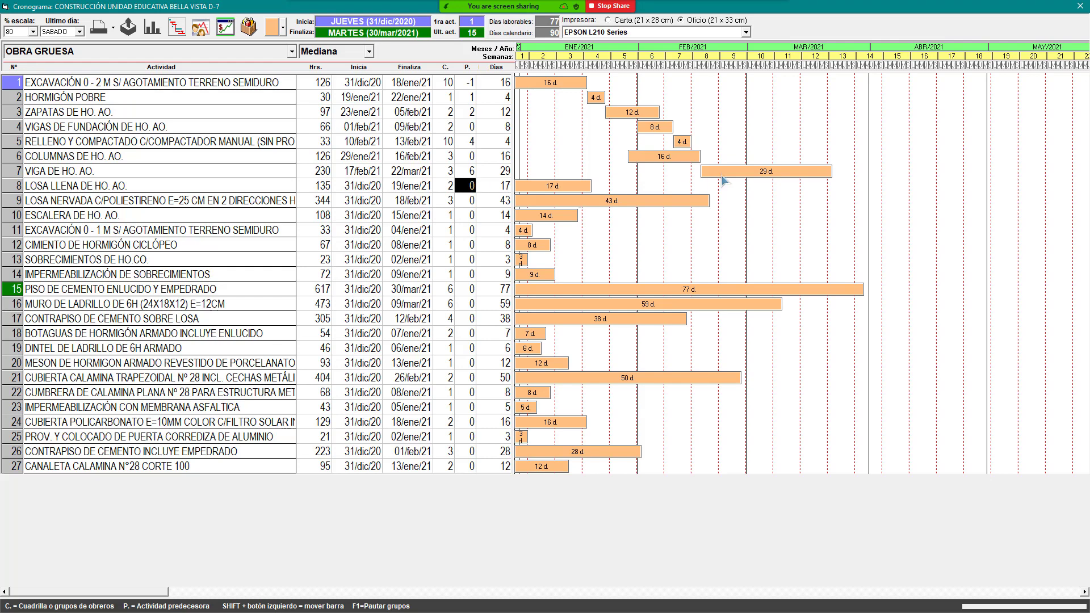
pyautogui.moveTo(740, 172); pyautogui.dragTo(711, 170)
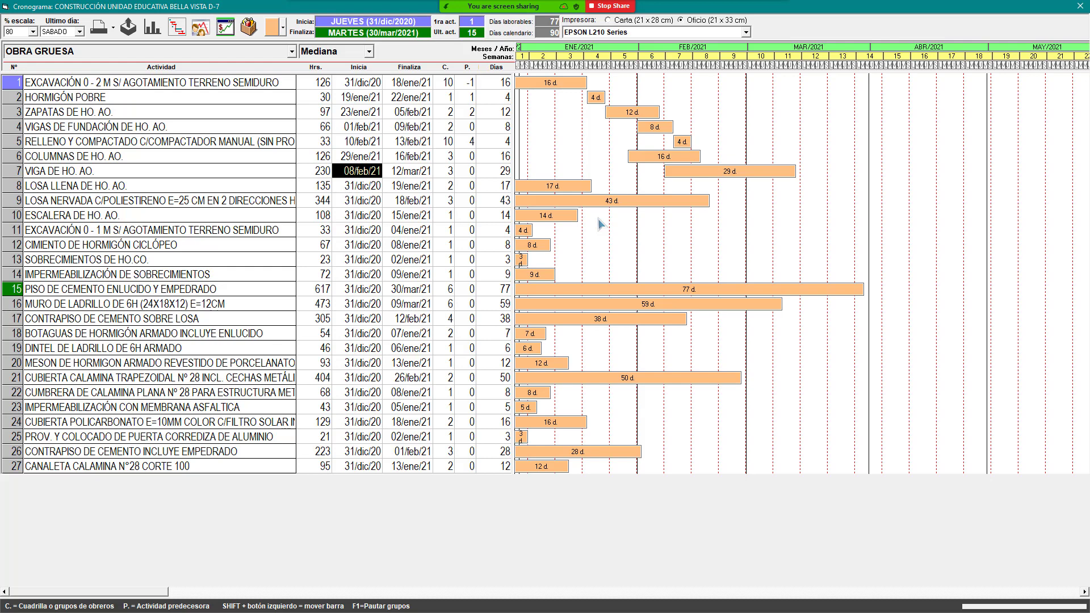
# Set activity 7, VIGA DE HO. AO., as the predecessor of LOSA LLENA DE HO. AO. and try to shift the slab's bar earlier.
pyautogui.click(471, 187)
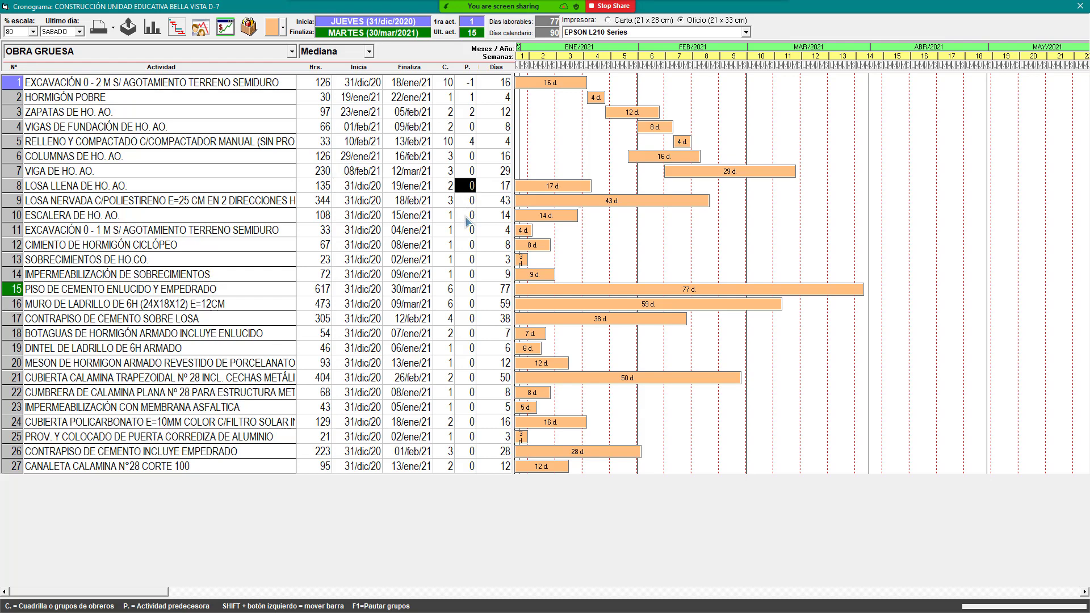
pyautogui.press('7')
pyautogui.press('Return')
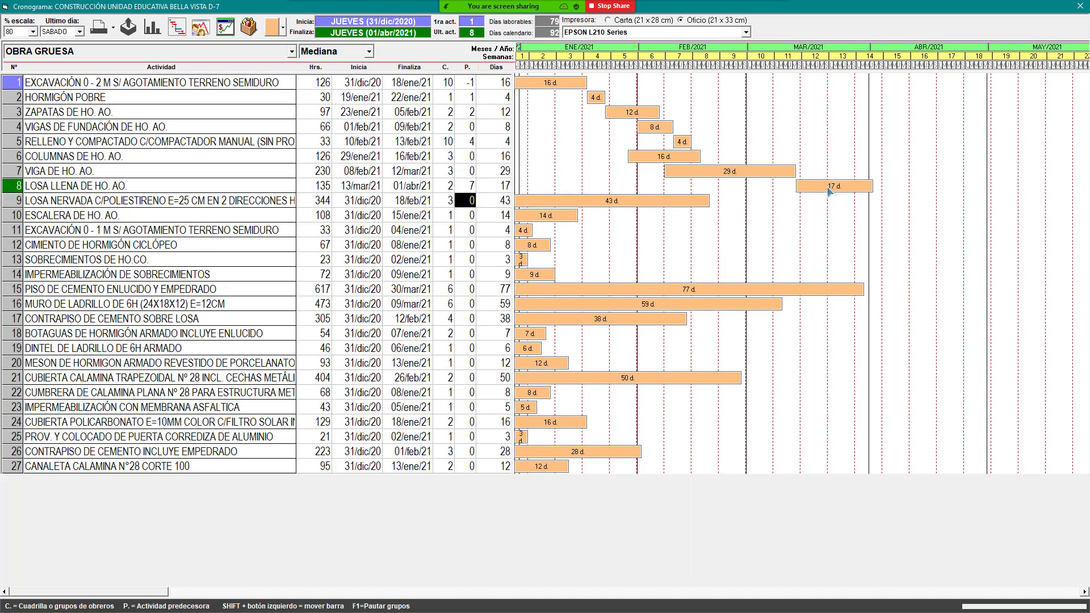
pyautogui.moveTo(818, 193); pyautogui.dragTo(798, 187)
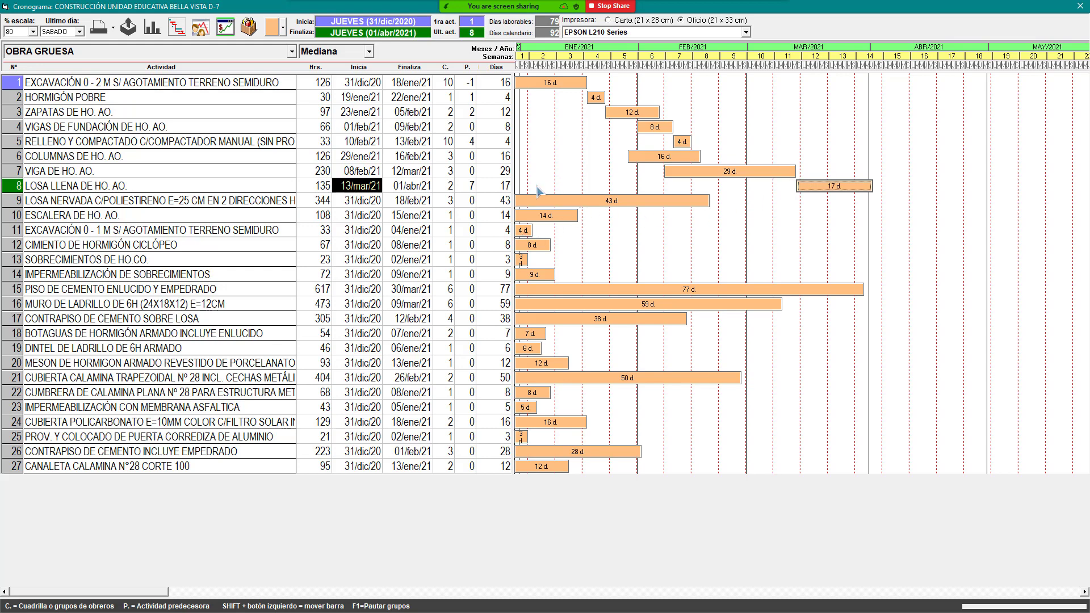
# Set activity 7 as the predecessor of LOSA NERVADA C/POLIESTIRENO, then shift its bar to start on 01/mar/21.
pyautogui.click(463, 203)
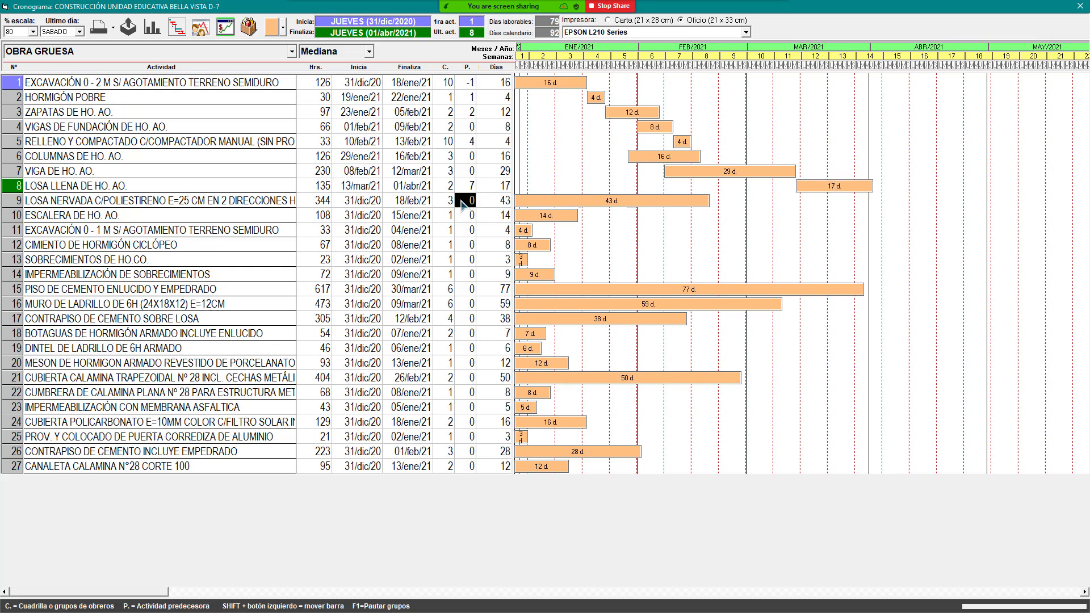
pyautogui.write('7')
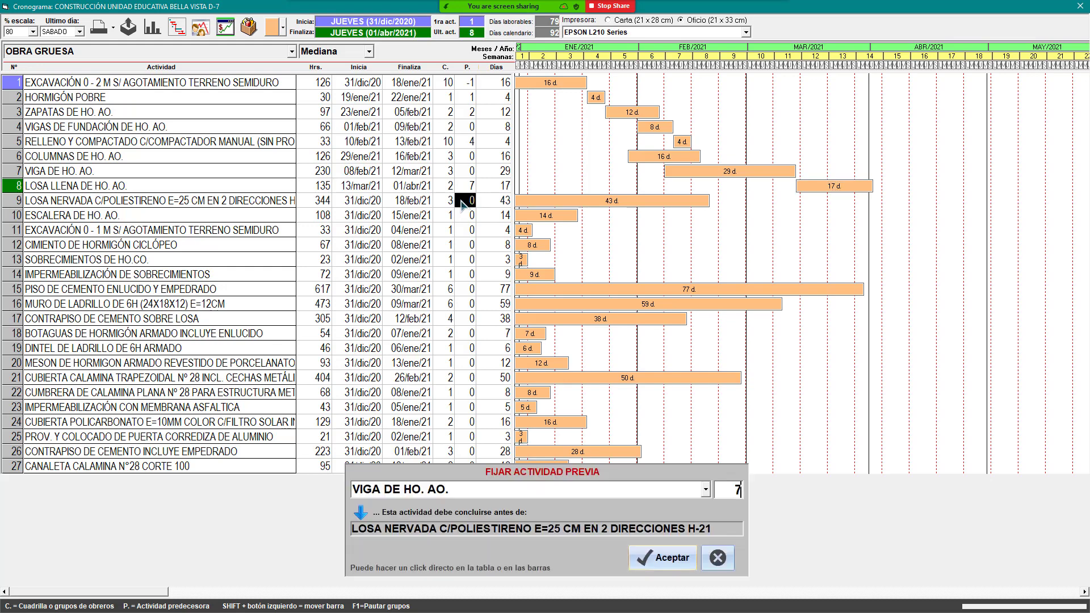
pyautogui.press('Return')
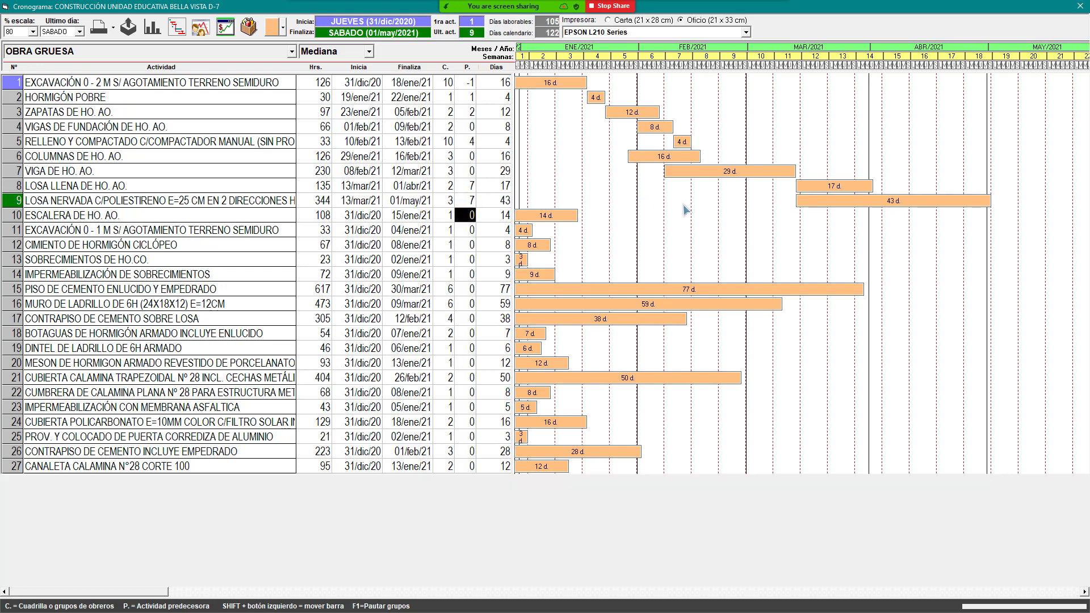
pyautogui.click(847, 204)
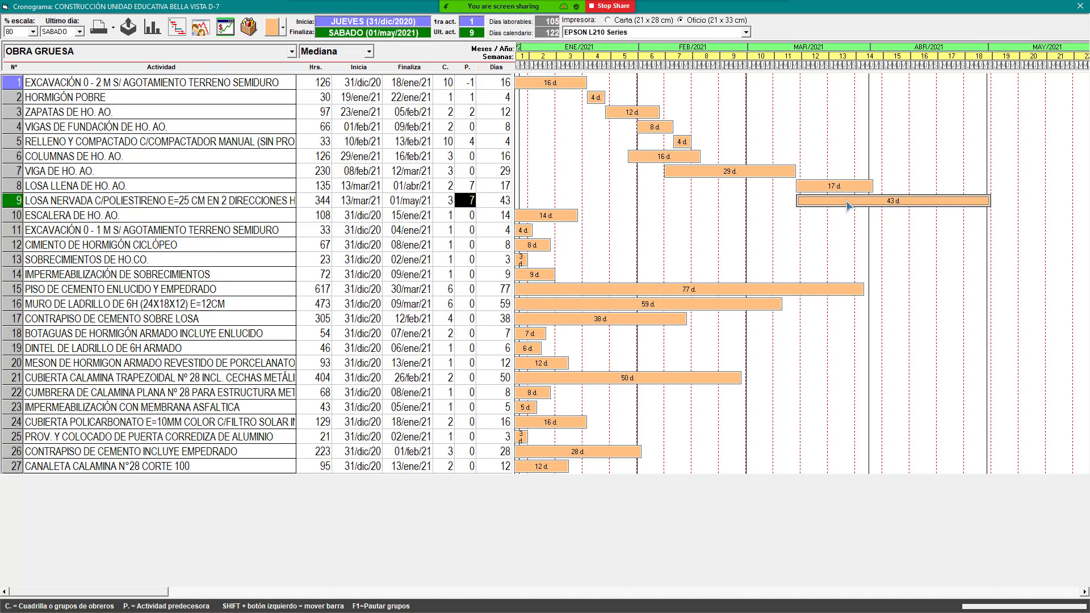
pyautogui.moveTo(847, 204); pyautogui.dragTo(796, 199)
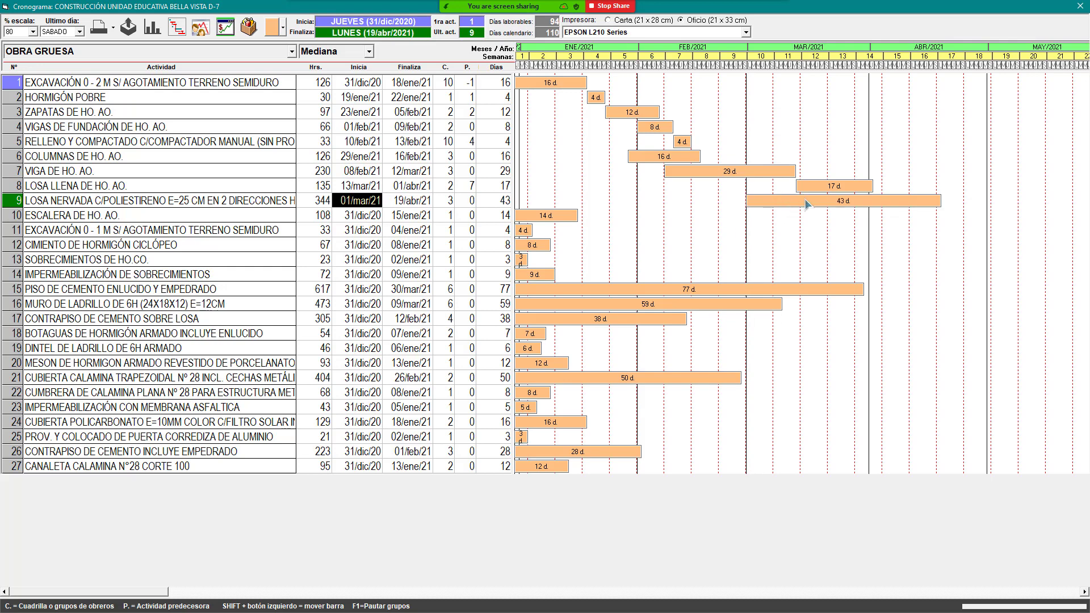
# Set activity 7, VIGA DE HO. AO., as the predecessor of ESCALERA DE HO. AO.
pyautogui.click(471, 221)
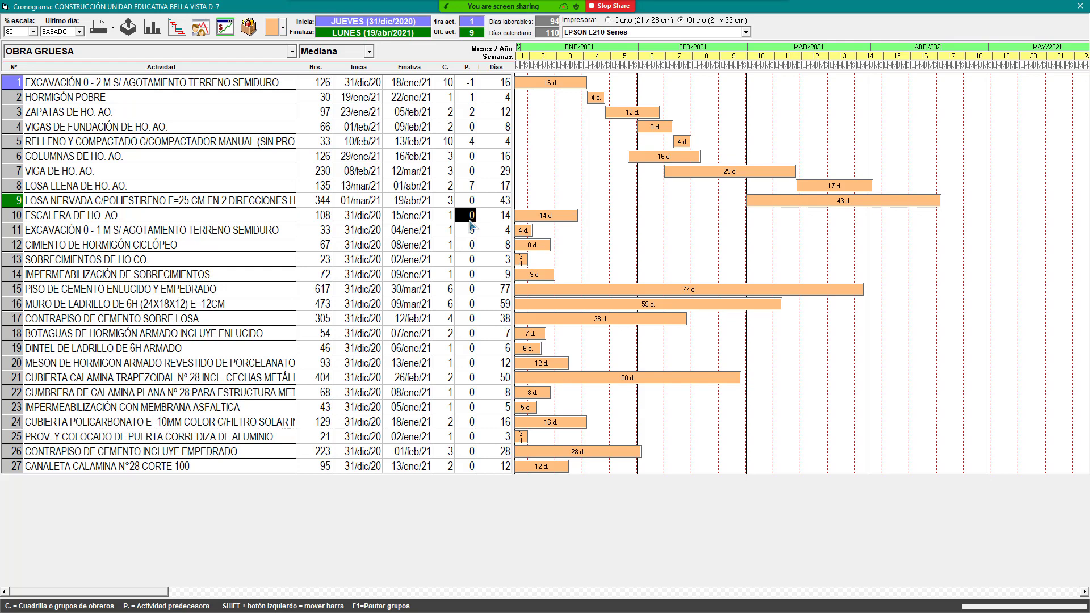
pyautogui.write('7')
pyautogui.press('Return')
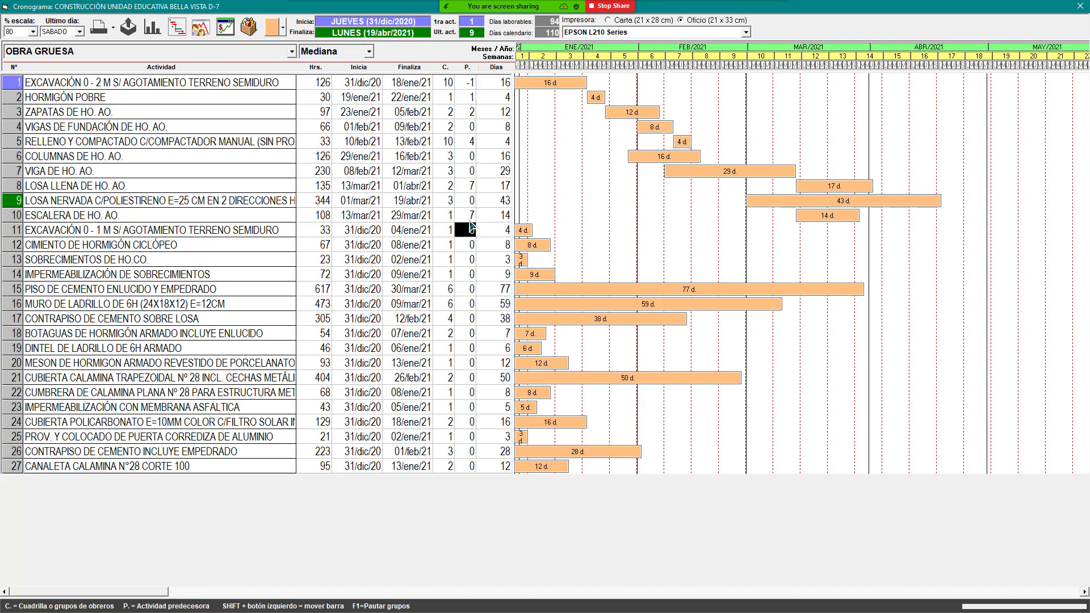
# Change the predecessor of ESCALERA DE HO. AO. to activity 6, COLUMNAS DE HO. AO.
pyautogui.click(470, 221)
pyautogui.write('6')
pyautogui.press('Return')
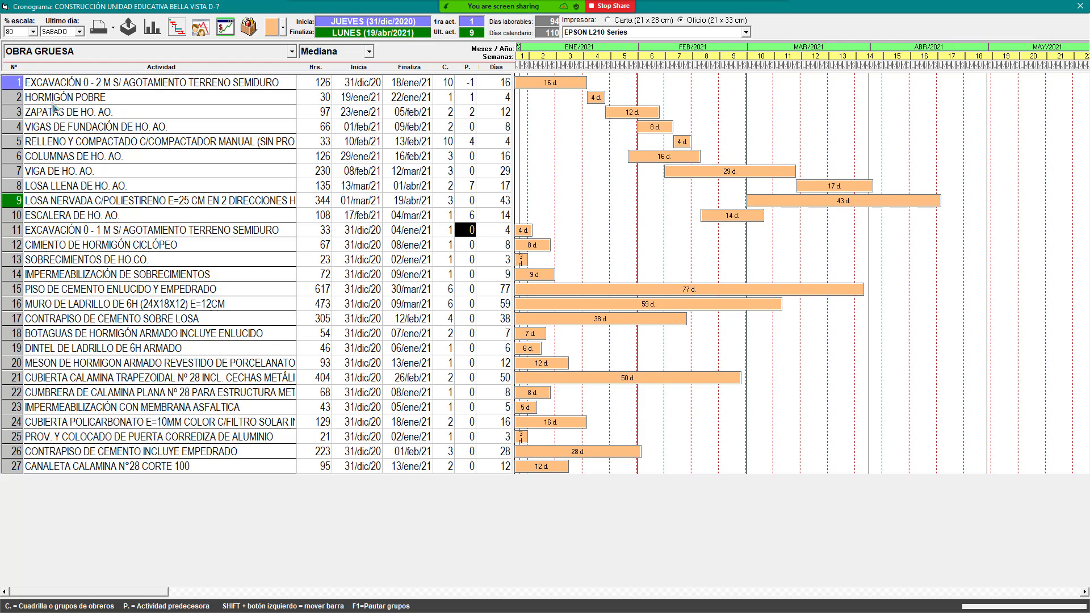
# Set activity 1 as the predecessor of EXCAVACIÓN 0 - 1 M, and activity 11 as the predecessor of CIMIENTO DE HORMIGÓN CICLÓPEO.
pyautogui.write('1')
pyautogui.press('Return')
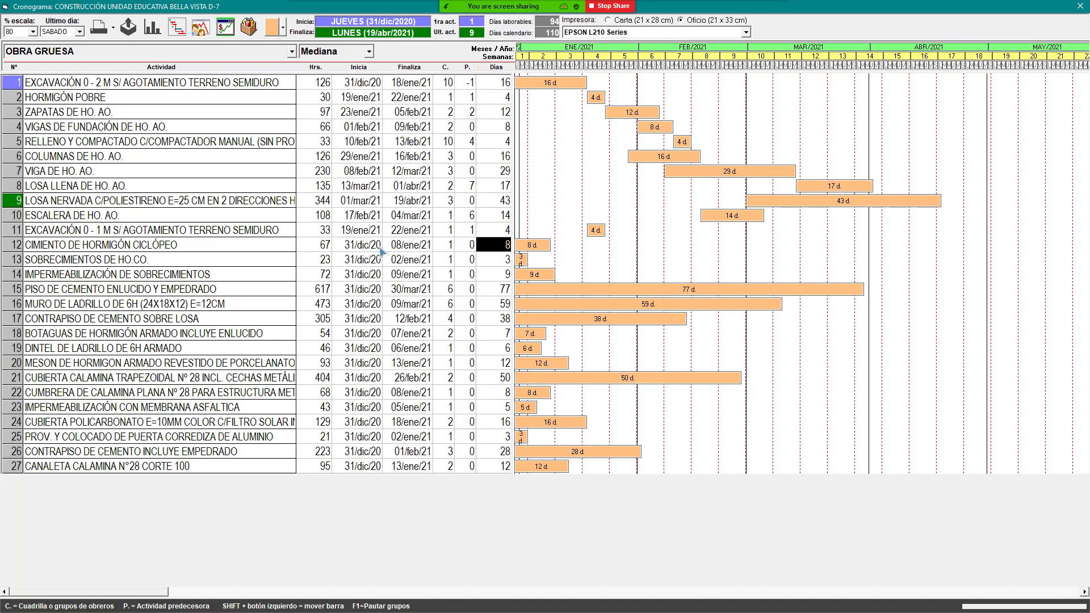
pyautogui.click(470, 245)
pyautogui.write('11')
pyautogui.press('Return')
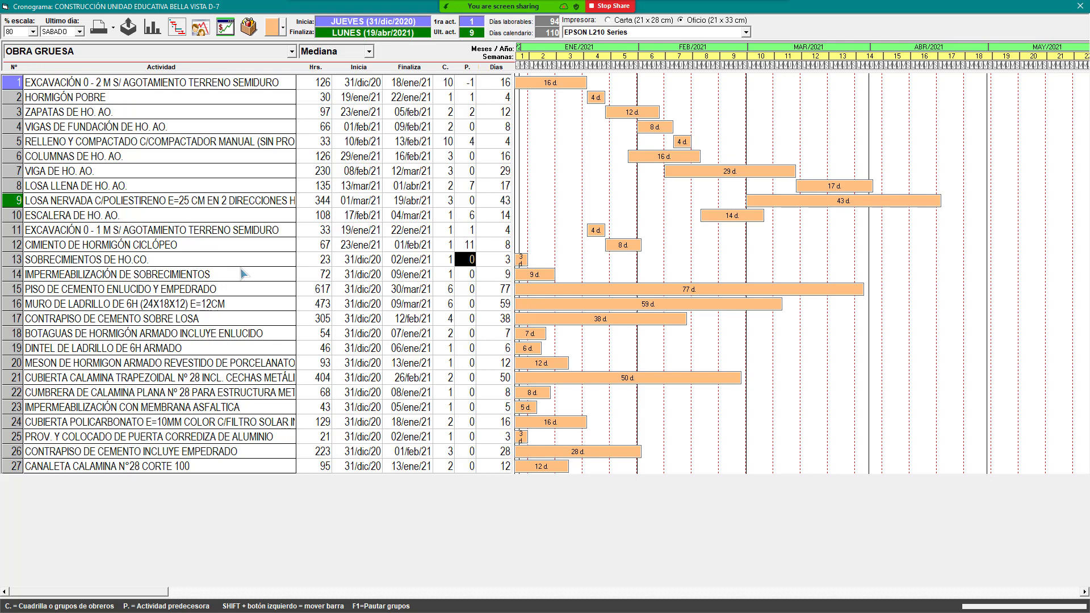
# Set activity 12, CIMIENTO DE HORMIGÓN CICLÓPEO, as the predecessor of SOBRECIMIENTOS DE HO.CO.
pyautogui.write('2')
pyautogui.press('Return')
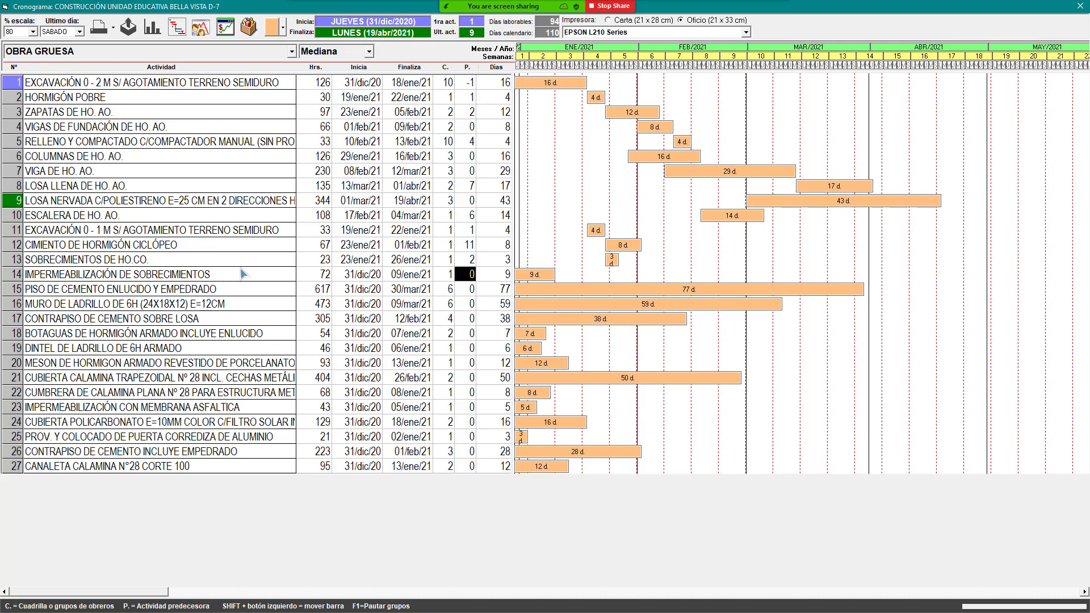
pyautogui.press('Up')
pyautogui.write('12')
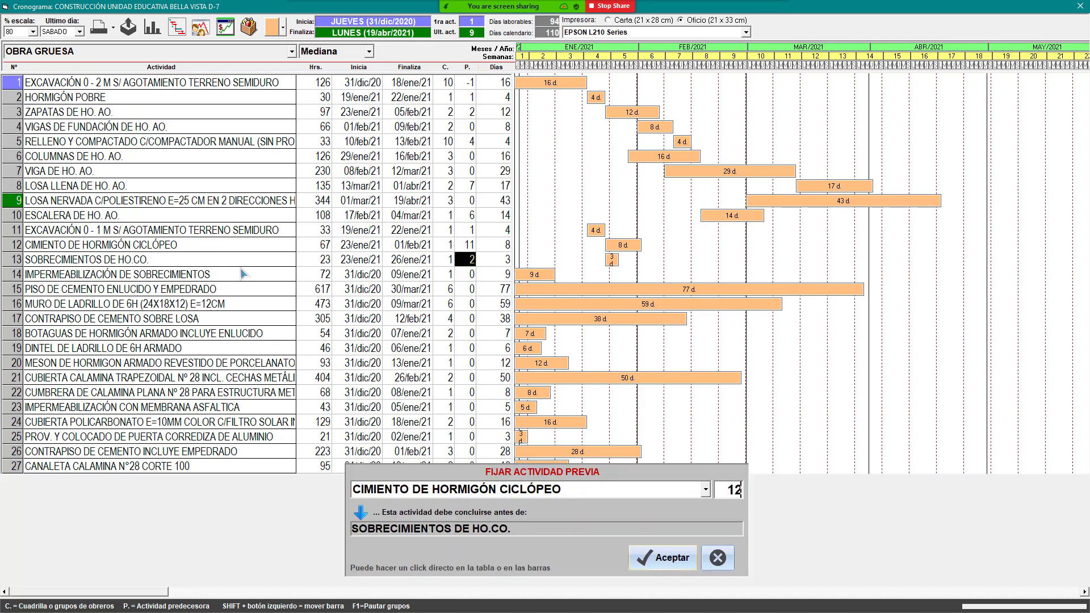
pyautogui.press('Return')
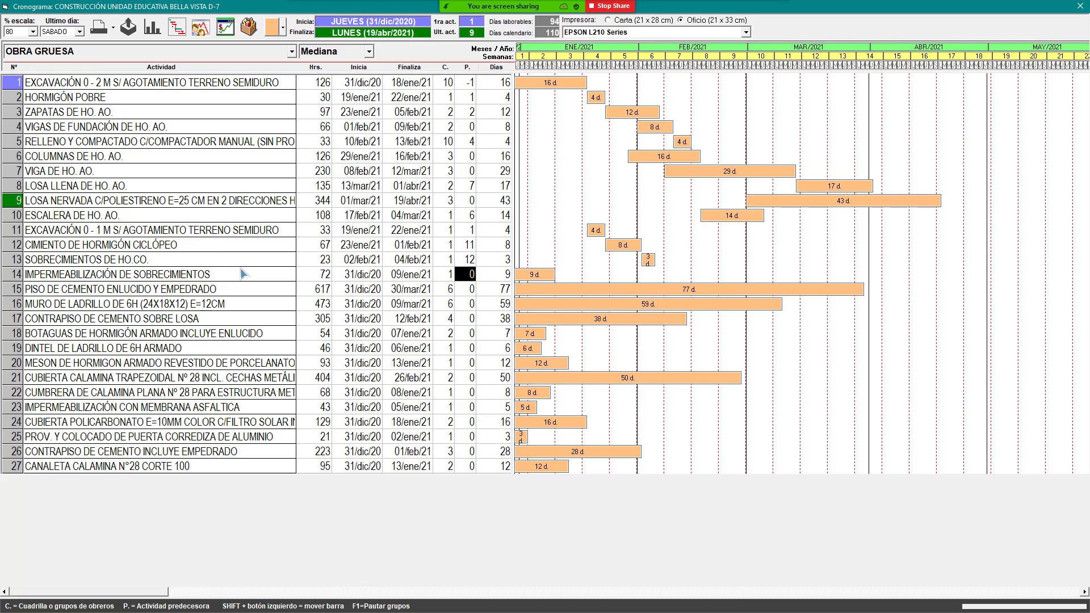
# Set activity 13 as the predecessor of IMPERMEABILIZACIÓN DE SOBRECIMIENTOS, and activity 4 as the predecessor of PISO DE CEMENTO ENLUCIDO Y EMPEDRADO.
pyautogui.write('13')
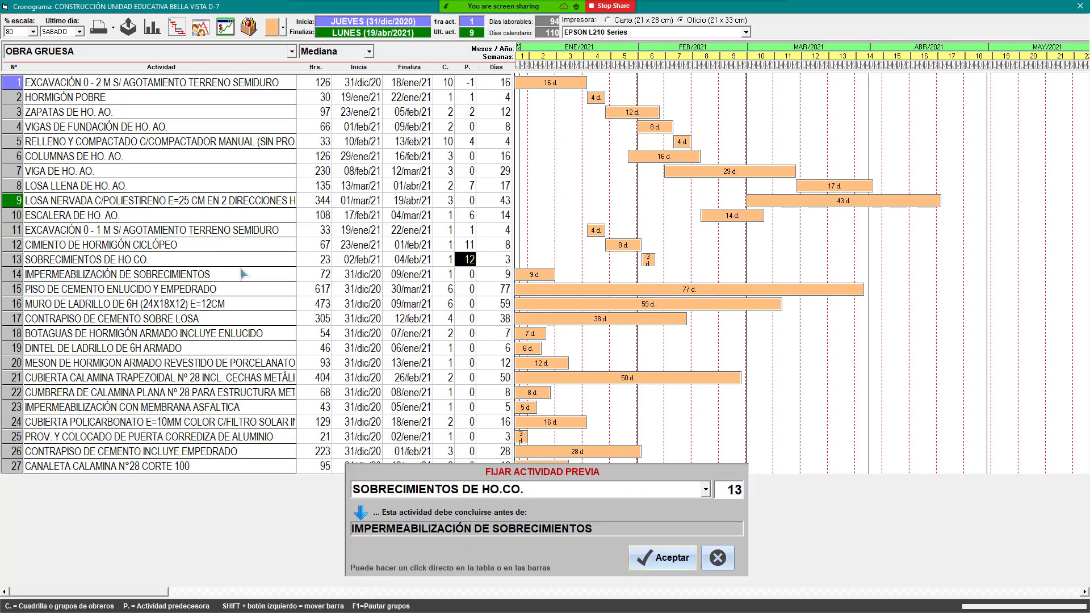
pyautogui.press('Return')
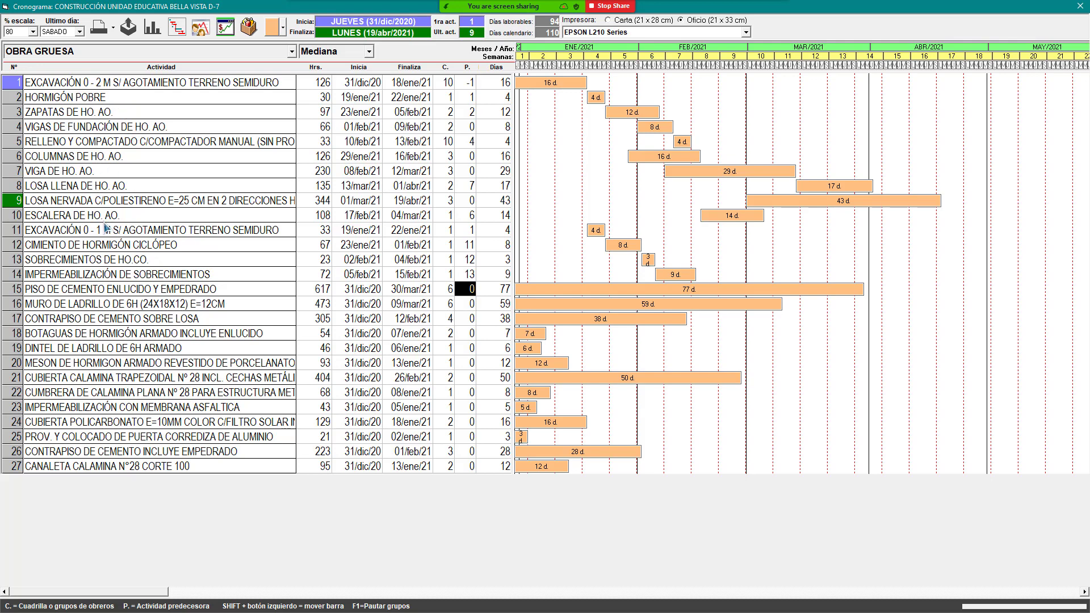
pyautogui.write('4')
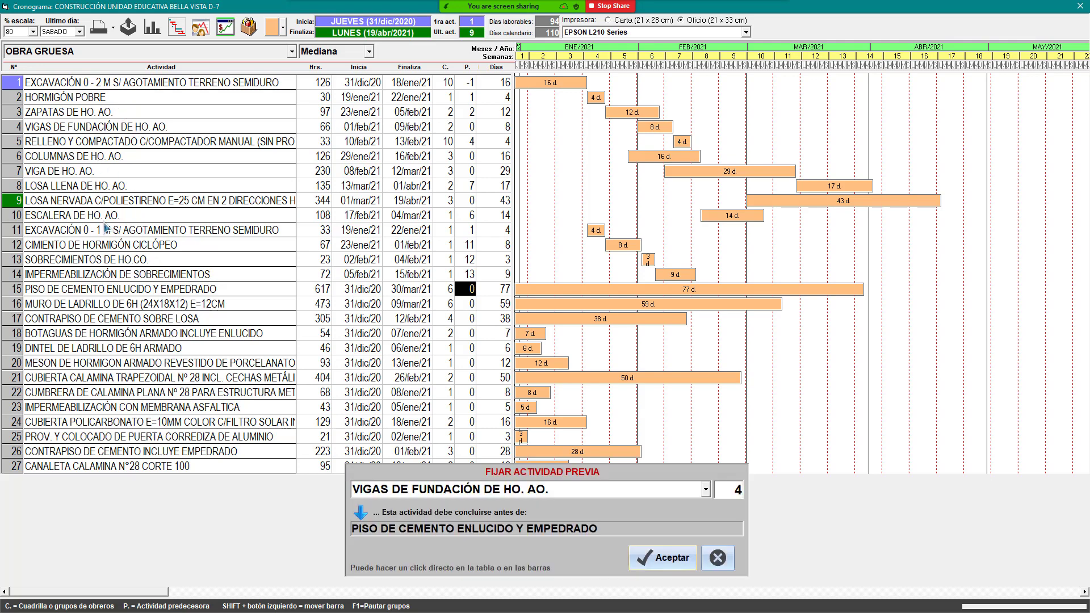
pyautogui.press('Return')
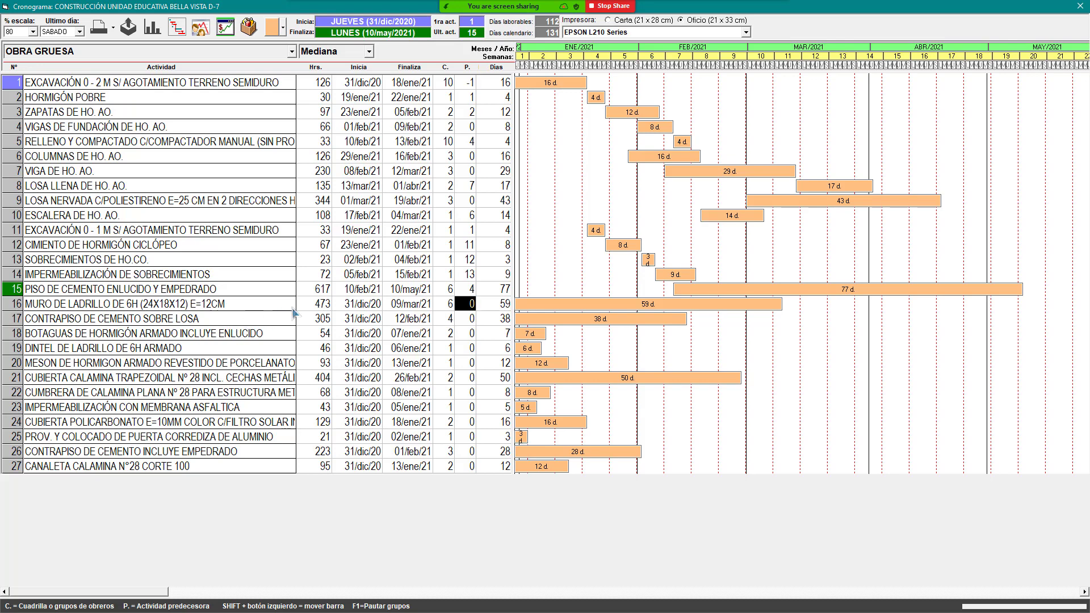
# Set activity 14 as the predecessor of MURO DE LADRILLO DE 6H, and activity 9 as the predecessor of CONTRAPISO DE CEMENTO SOBRE LOSA.
pyautogui.write('14')
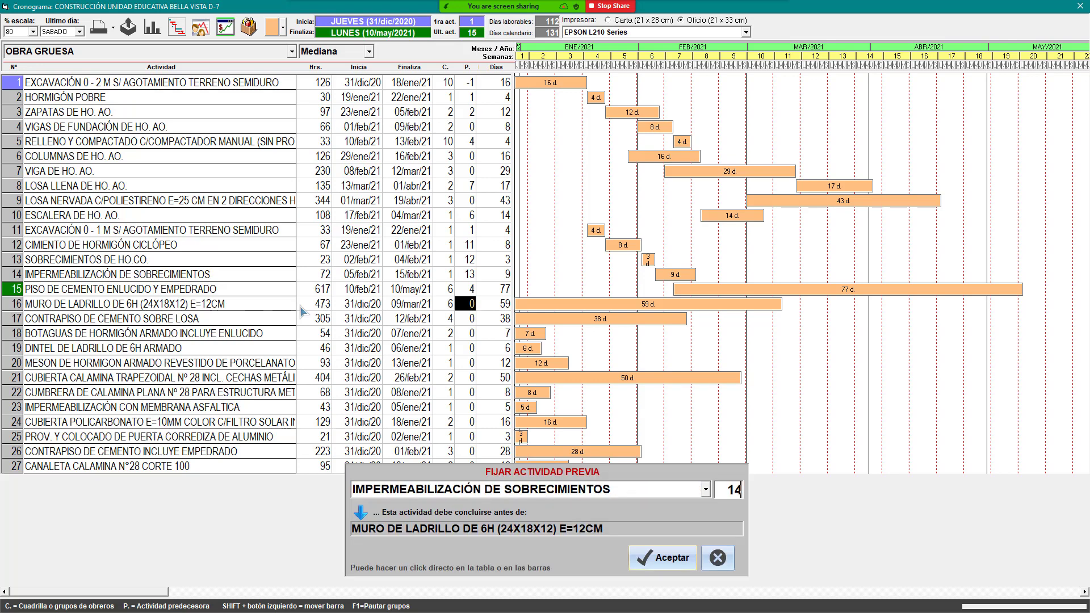
pyautogui.press('Return')
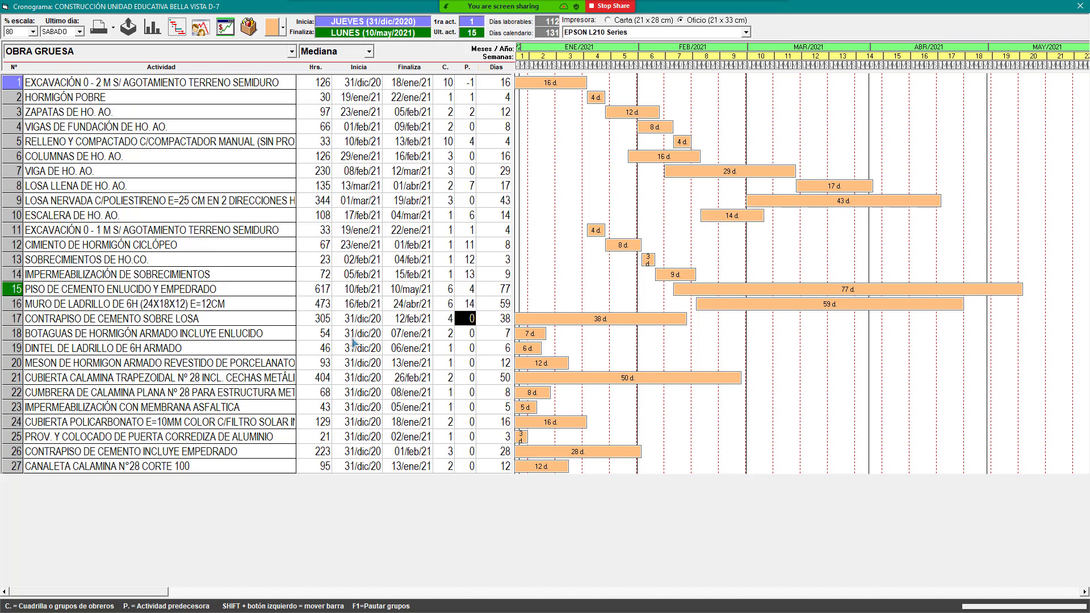
pyautogui.write('9')
pyautogui.press('Return')
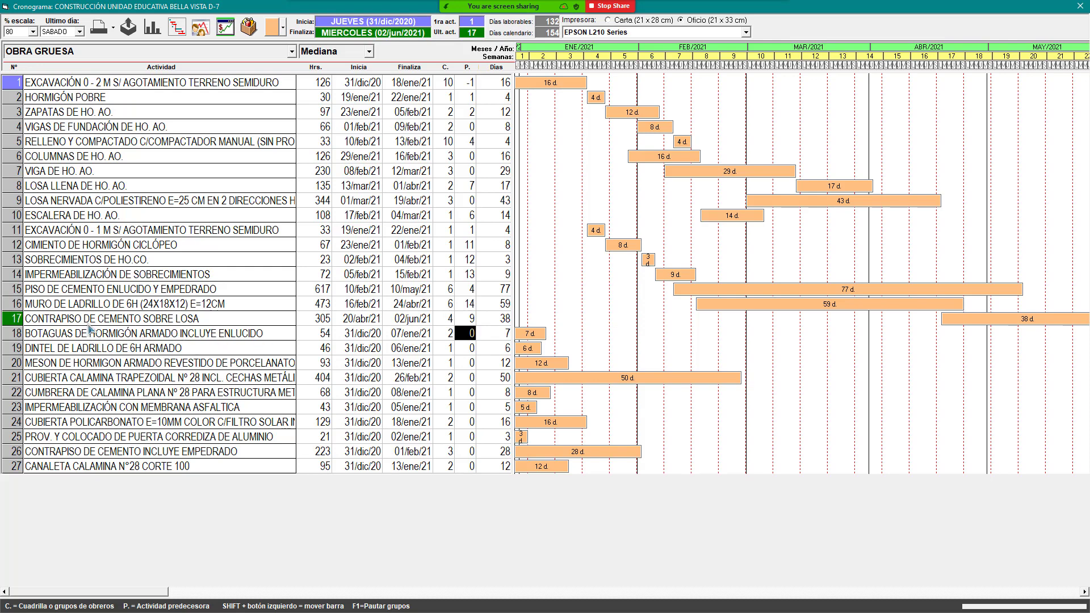
# Set activity 16, MURO DE LADRILLO DE 6H, as the predecessor of both BOTAGUAS DE HORMIGÓN ARMADO and DINTEL DE LADRILLO DE 6H ARMADO.
pyautogui.write('16')
pyautogui.press('Return')
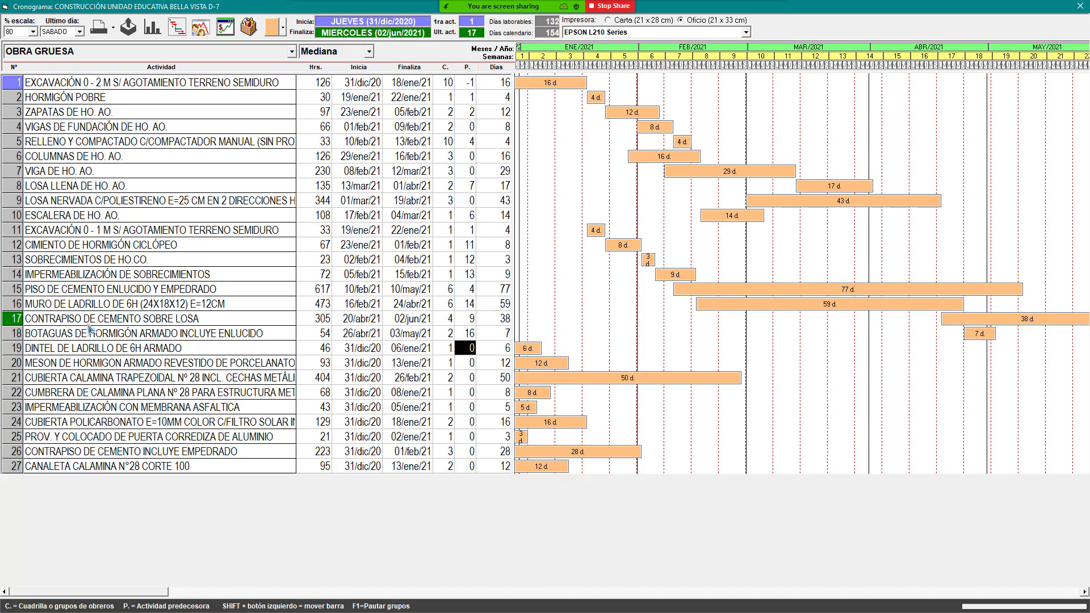
pyautogui.write('16')
pyautogui.press('Return')
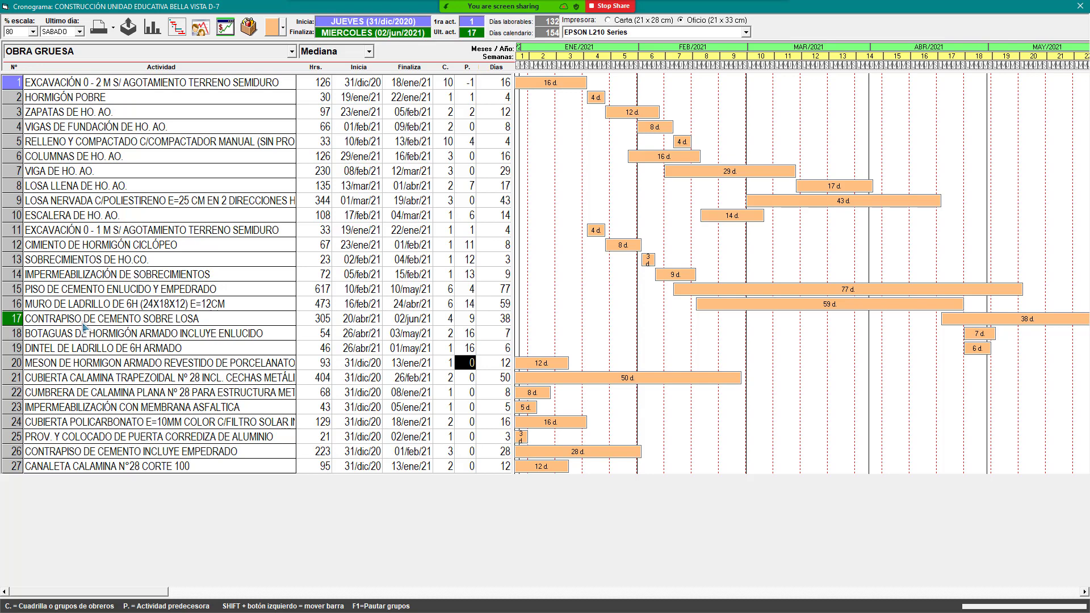
# Set activity 10 as the predecessor of MESON DE HORMIGON ARMADO, and activity 17 as the predecessor of CUBIERTA CALAMINA TRAPEZOIDAL Nº 28.
pyautogui.write('10')
pyautogui.press('Return')
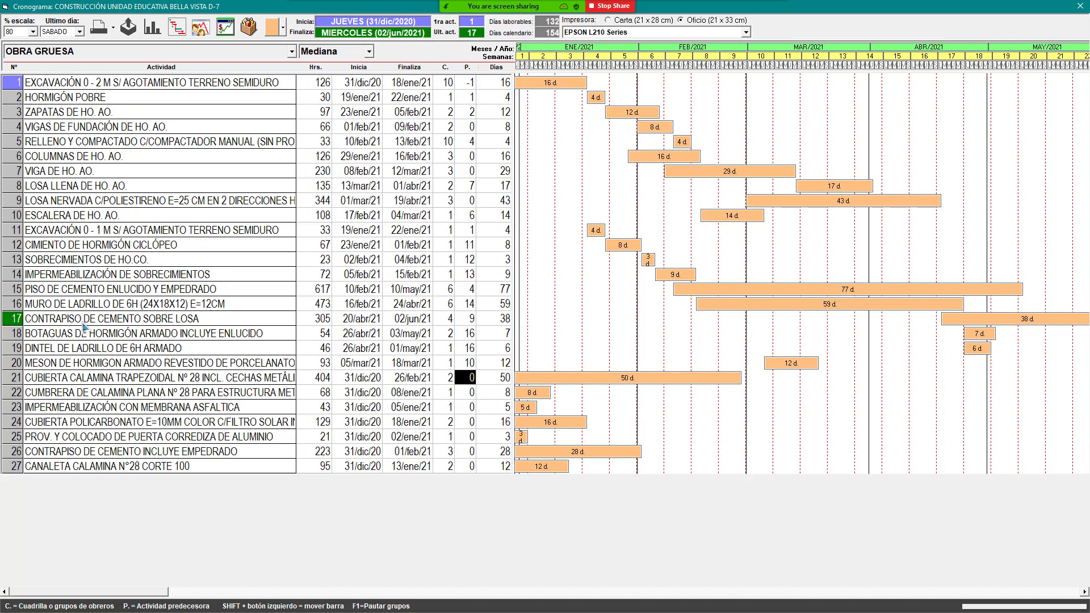
pyautogui.write('17')
pyautogui.press('Return')
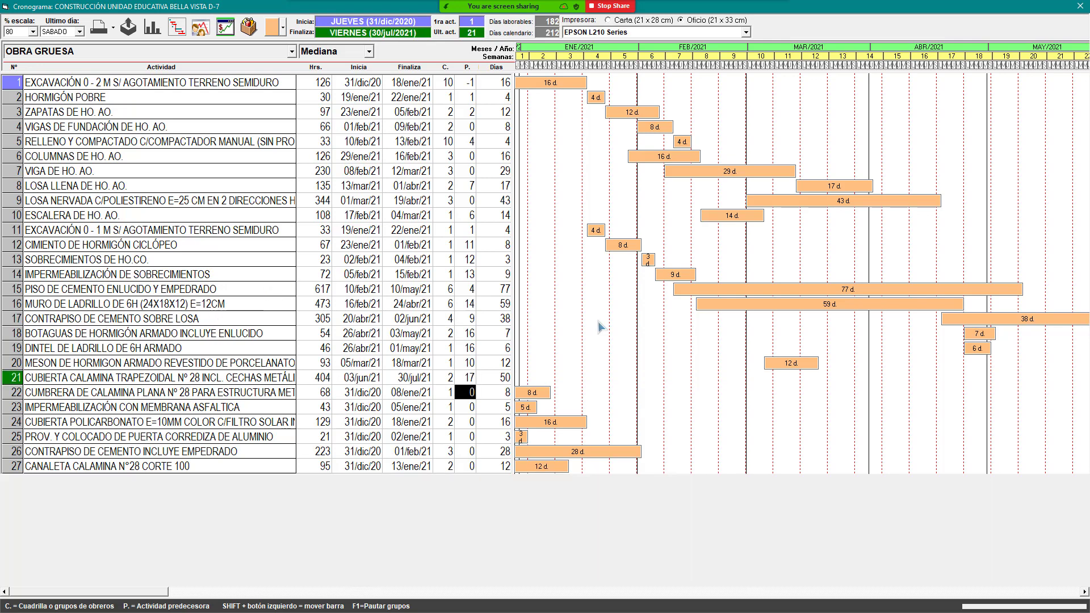
# Examine the bars scheduled through July 2021 and reduce the Gantt chart's scale to 50%.
pyautogui.hscroll(2, 570, 299)
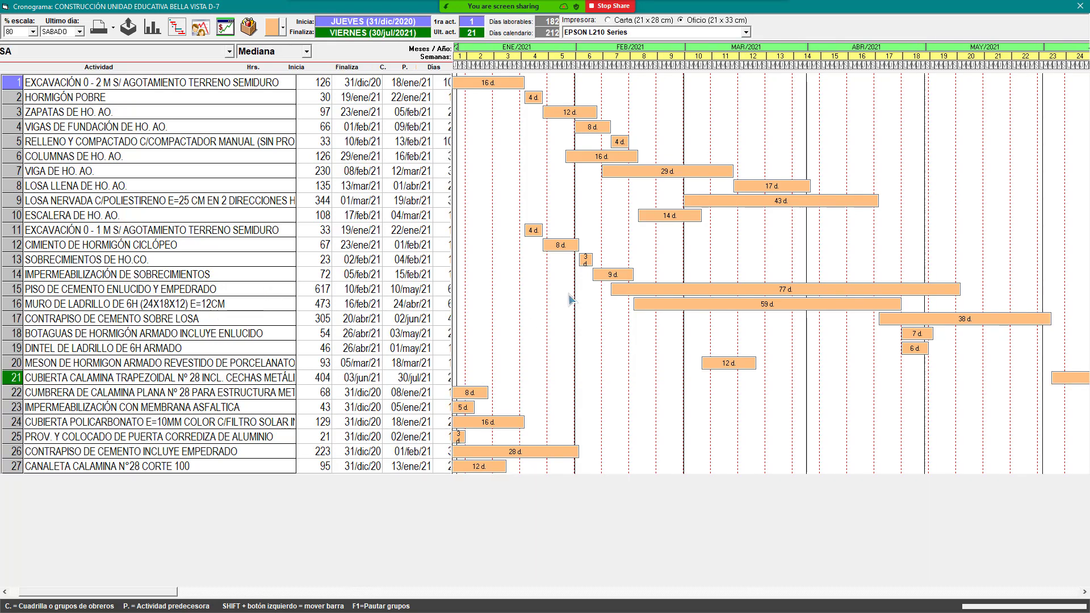
pyautogui.hscroll(2, 570, 300)
pyautogui.hscroll(2, 570, 299)
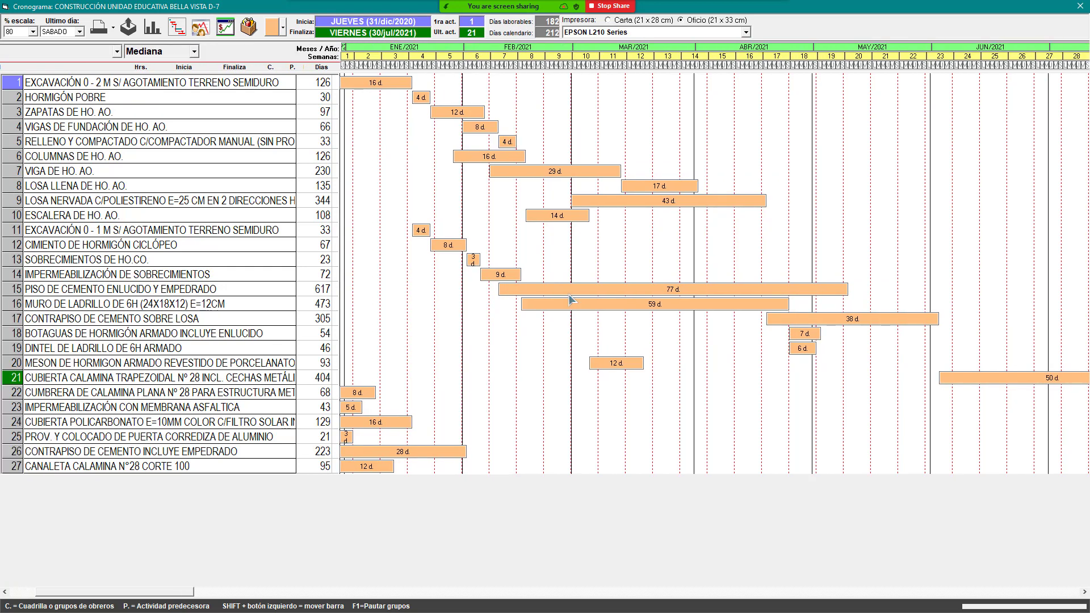
pyautogui.hscroll(4, 544, 309)
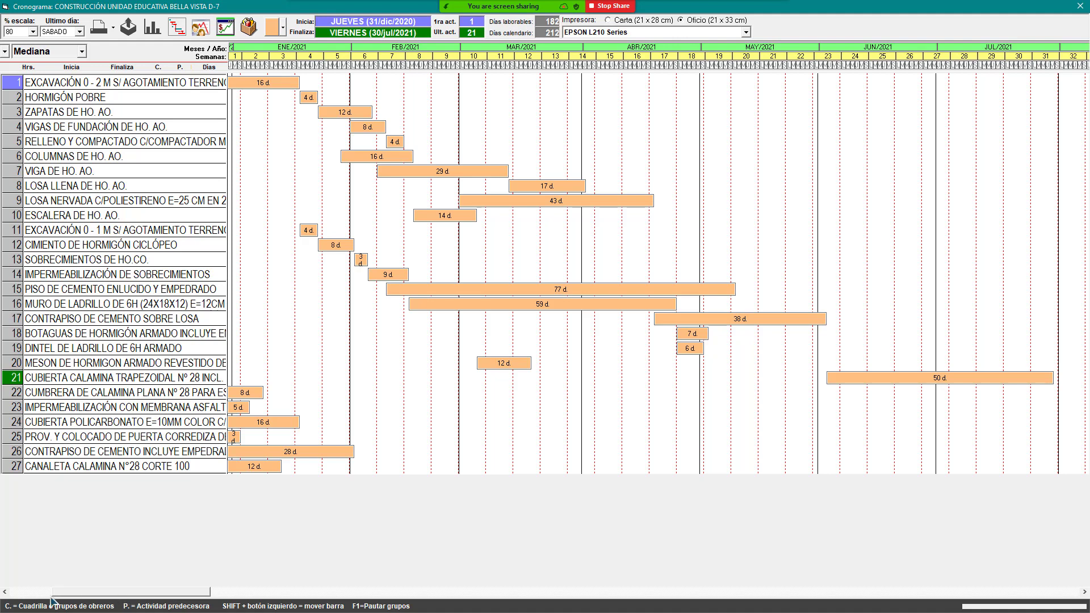
pyautogui.click(4, 593)
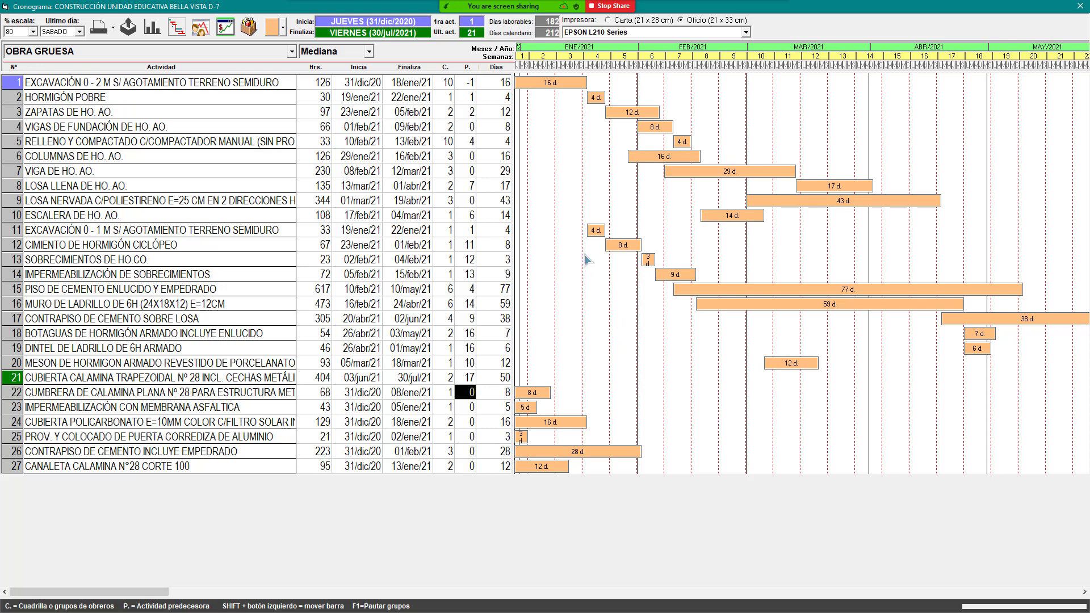
pyautogui.scroll(-1, 588, 259)
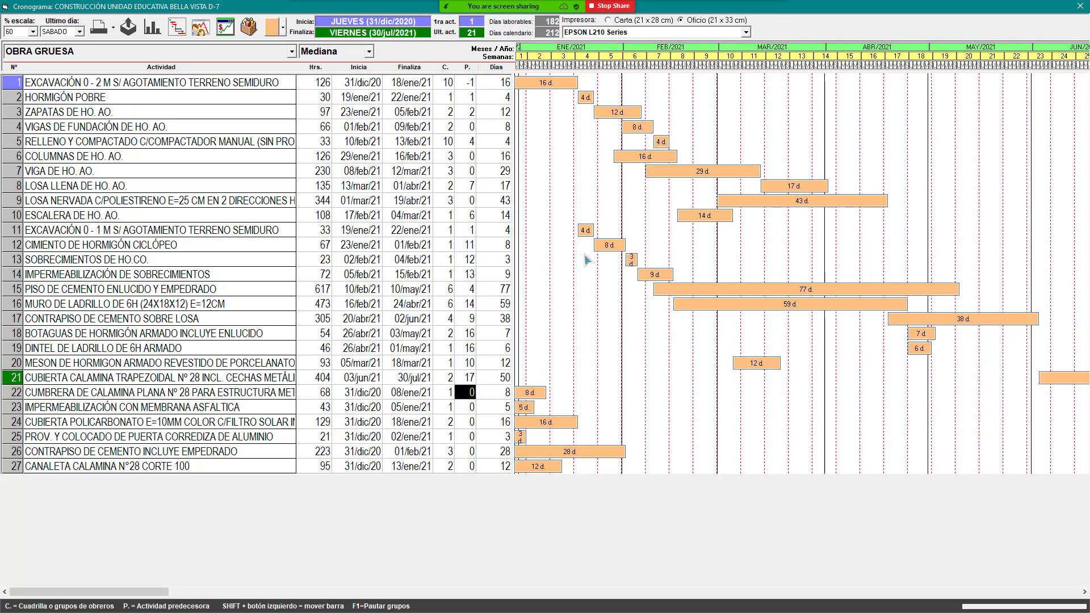
pyautogui.scroll(-1, 587, 259)
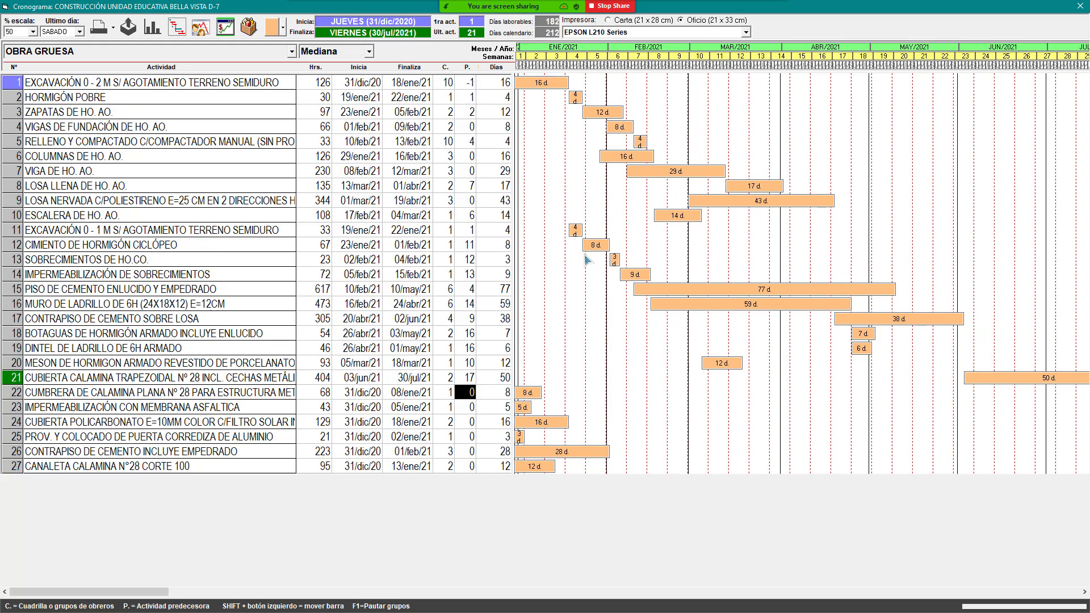
pyautogui.scroll(-1, 588, 259)
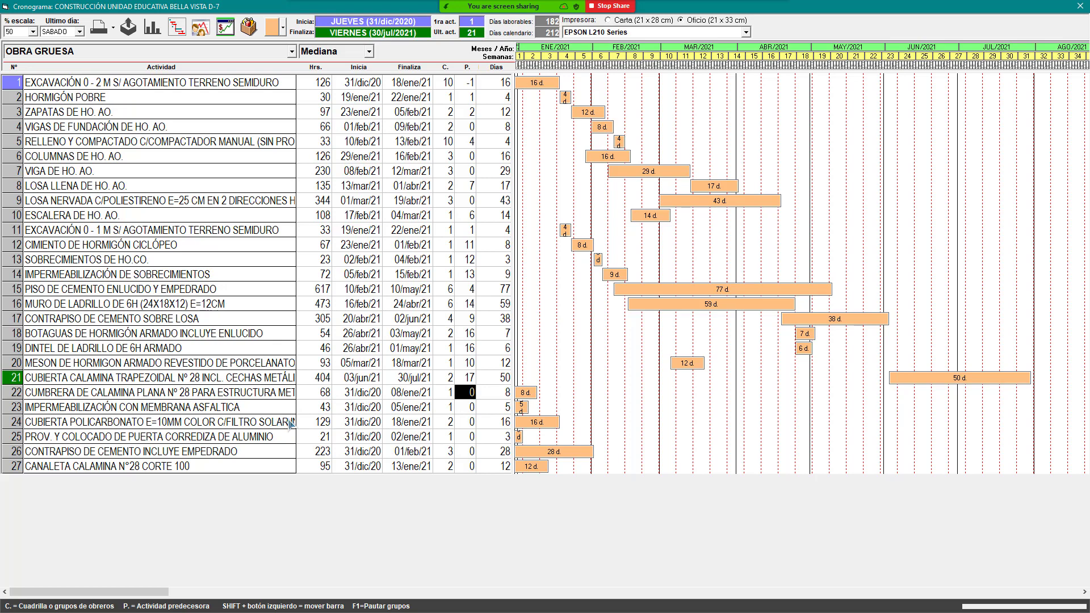
# Set activity 21 as the predecessor of CUMBRERA DE CALAMINA PLANA and CUBIERTA POLICARBONATO, and activity 22 as the predecessor of IMPERMEABILIZACIÓN CON MEMBRANA ASFALTICA.
pyautogui.write('21')
pyautogui.press('Return')
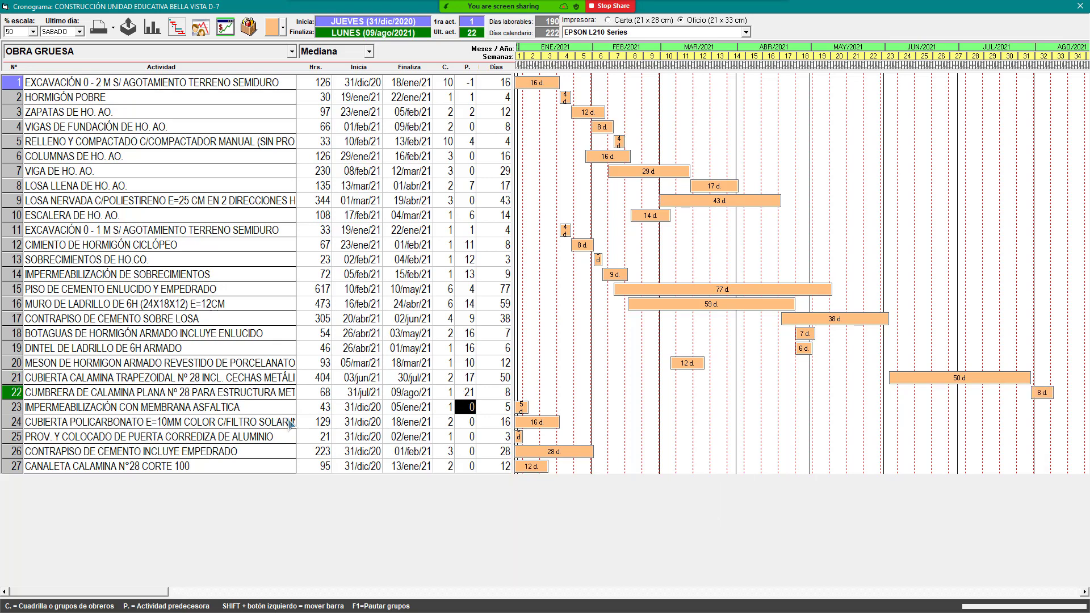
pyautogui.write('22')
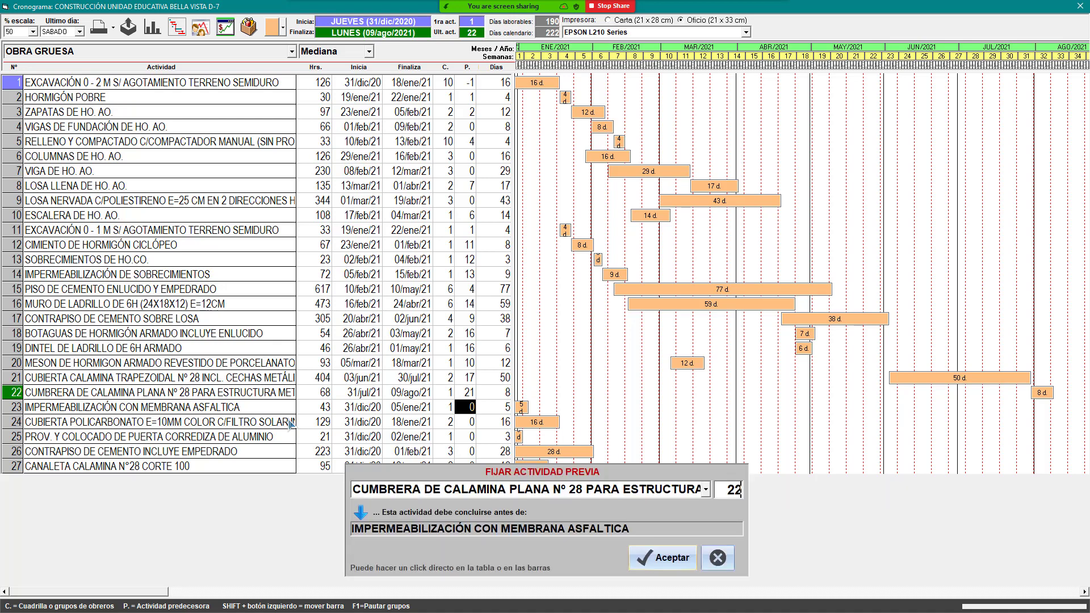
pyautogui.press('Return')
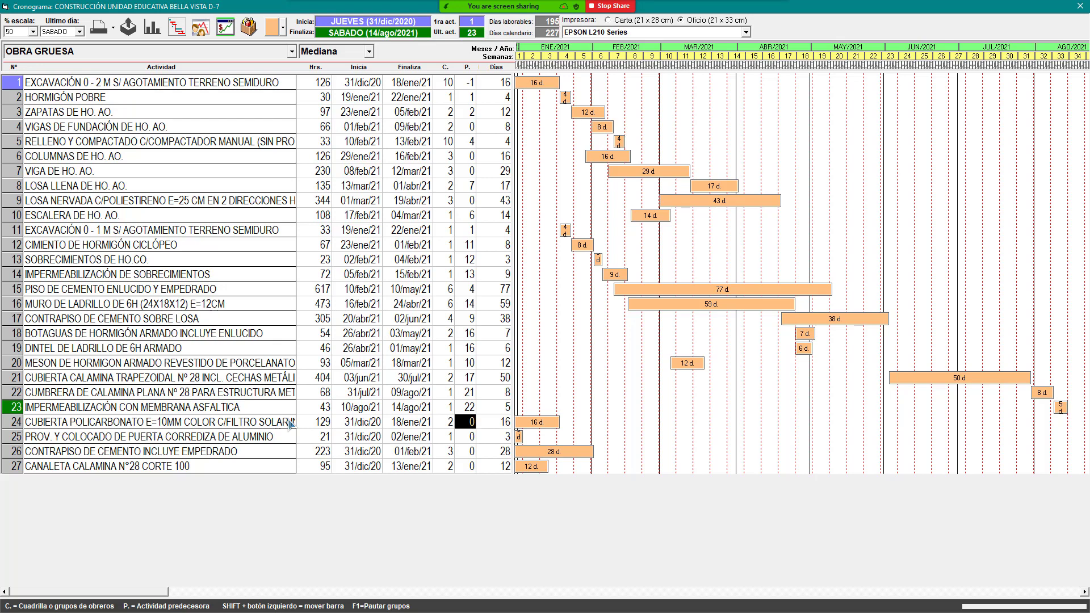
pyautogui.write('21')
pyautogui.press('Return')
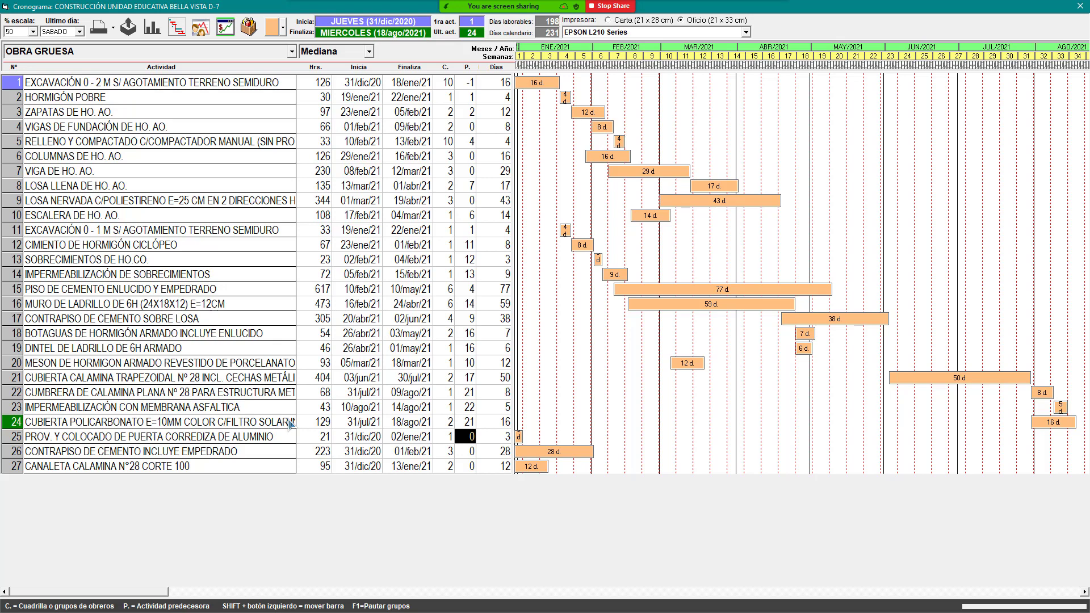
# Set activity 19, DINTEL DE LADRILLO DE 6H ARMADO, as the predecessor of PROV. Y COLOCADO DE PUERTA CORREDIZA DE ALUMINIO.
pyautogui.write('4')
pyautogui.press('Return')
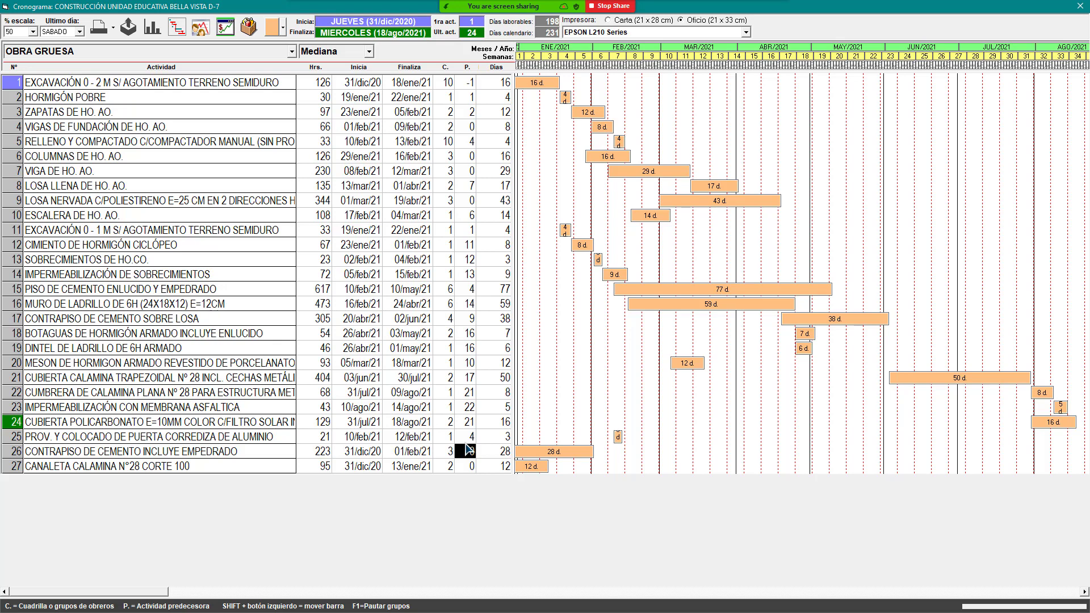
pyautogui.press('Up')
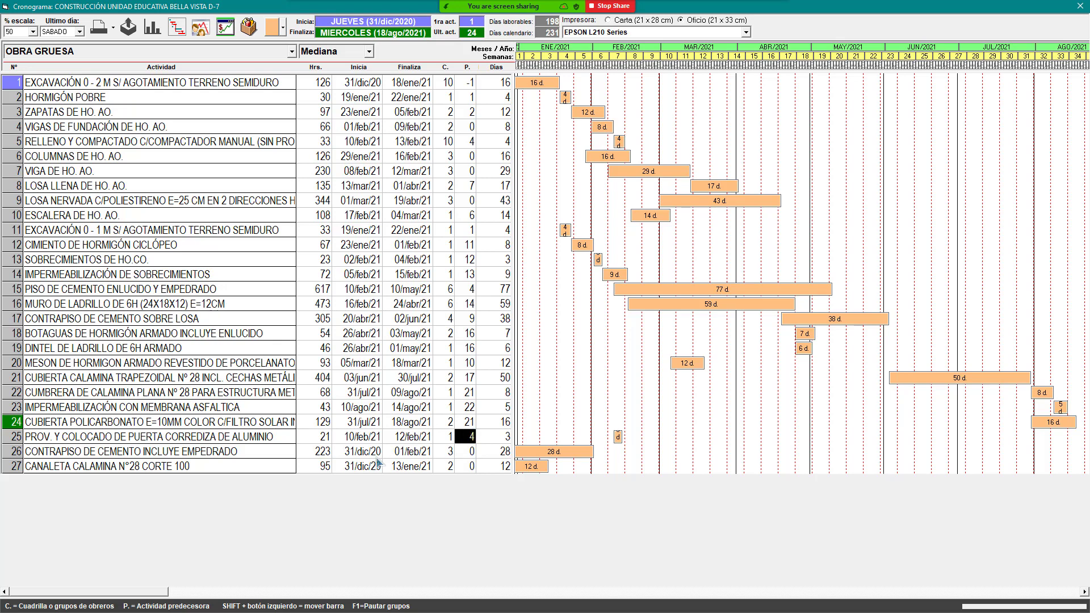
pyautogui.write('19')
pyautogui.press('Return')
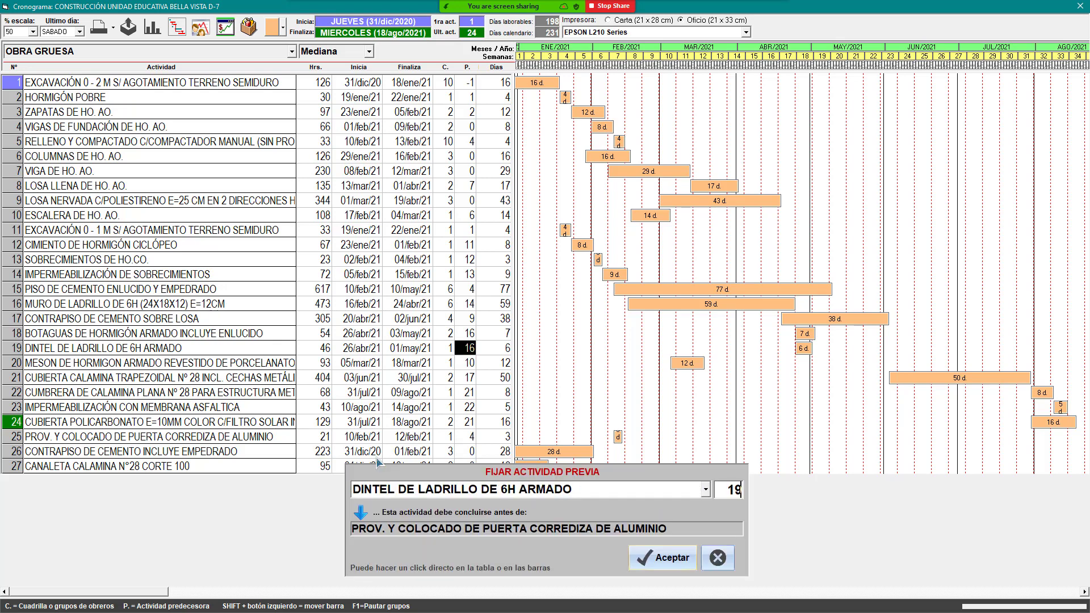
pyautogui.press('Return')
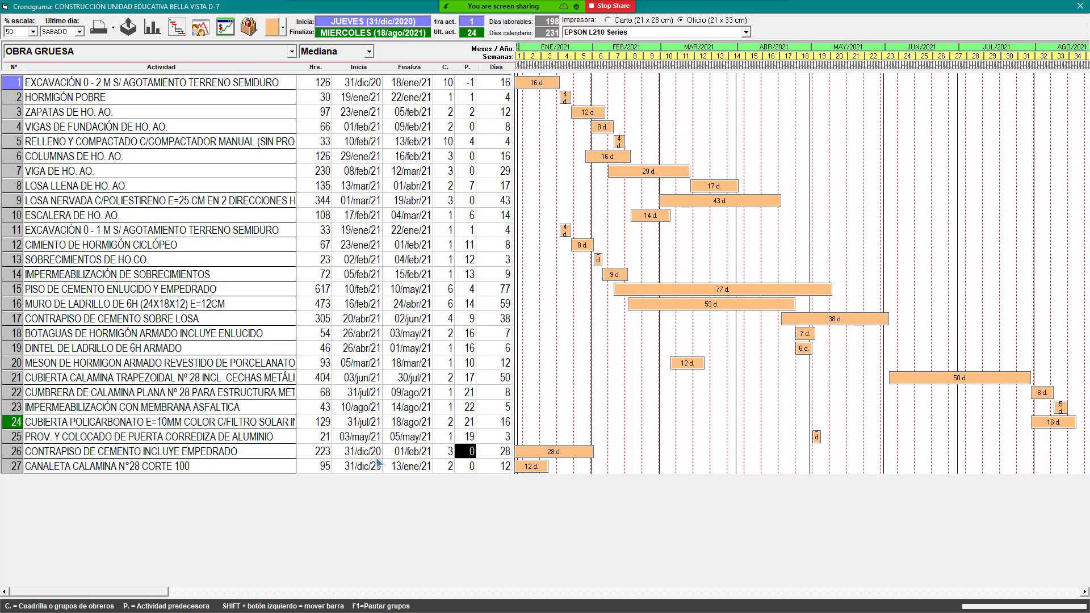
# Set activity 4 as the predecessor of CONTRAPISO DE CEMENTO INCLUYE EMPEDRADO, and activity 24 as the predecessor of CANALETA CALAMINA N°28 CORTE 100.
pyautogui.write('4')
pyautogui.press('Return')
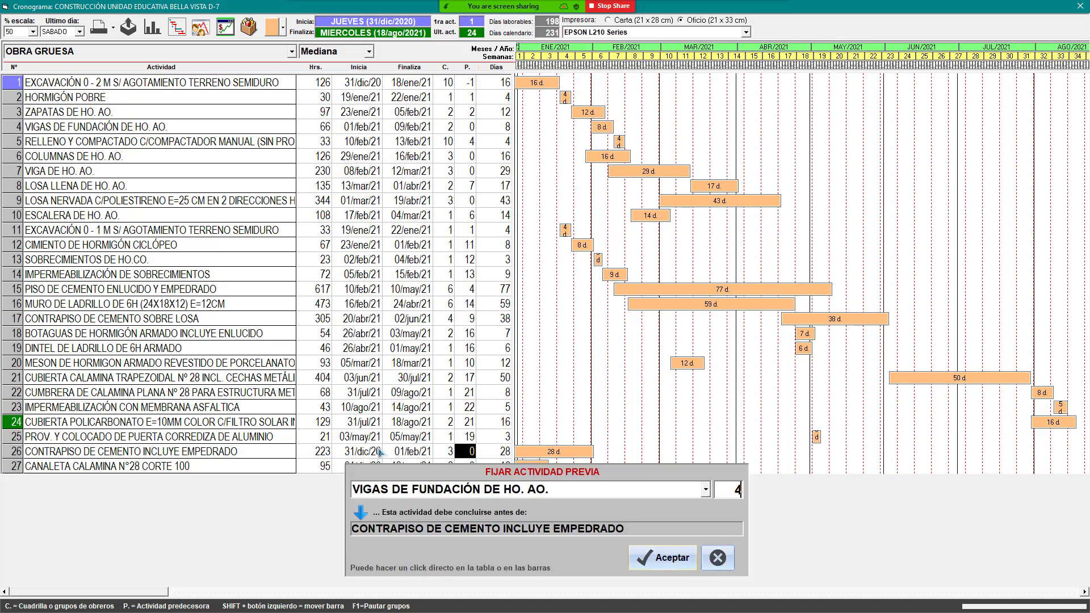
pyautogui.press('Return')
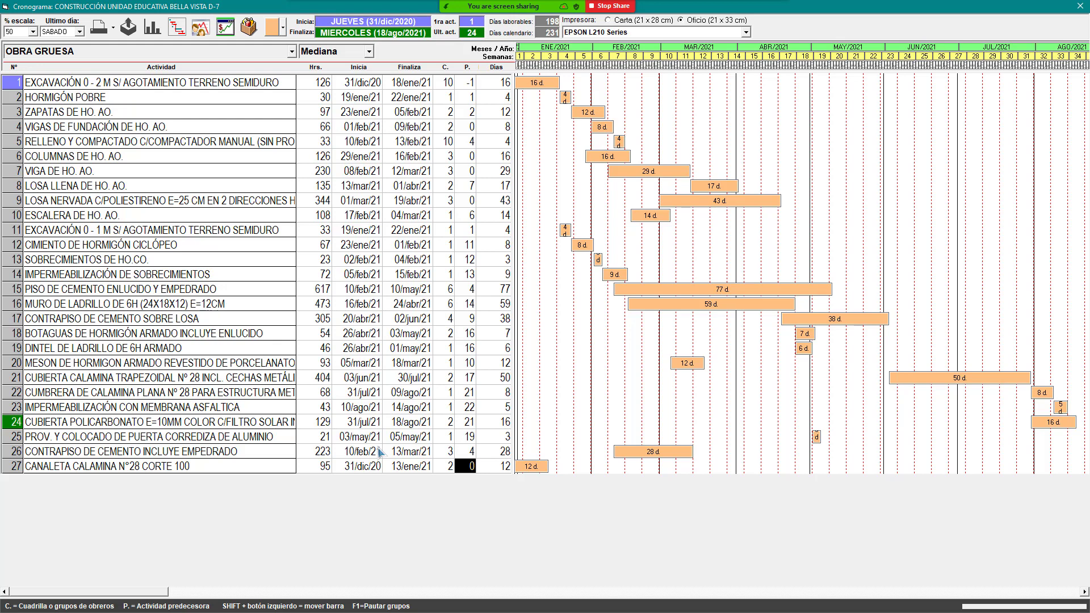
pyautogui.write('24')
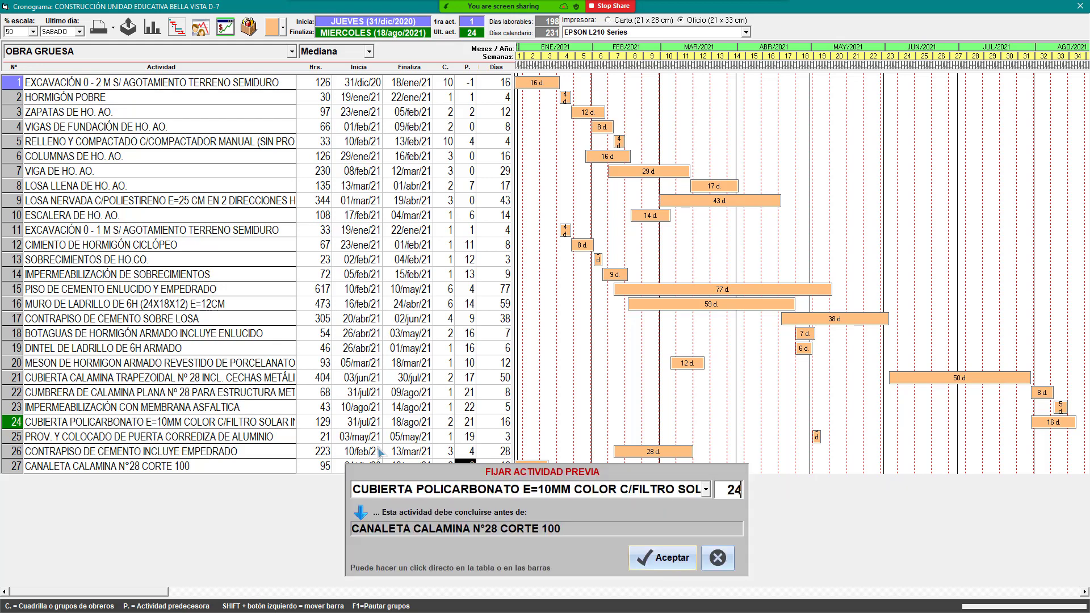
pyautogui.press('Return')
pyautogui.press('Return')
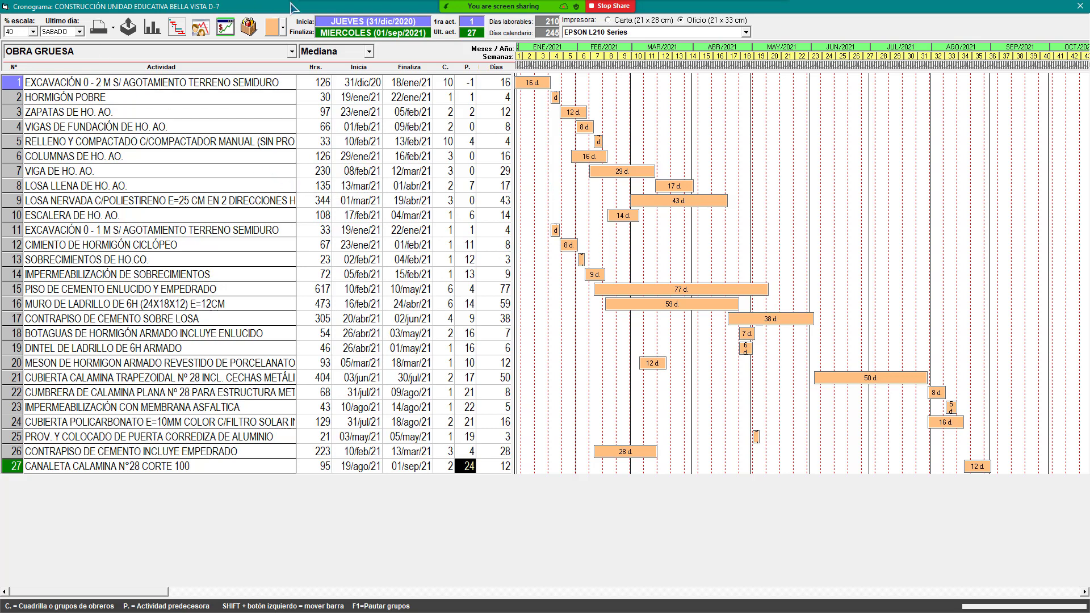
# Generate the critical path on the OBRA GRUESA Gantt chart and review the module's Flujo de personal graph.
pyautogui.click(177, 28)
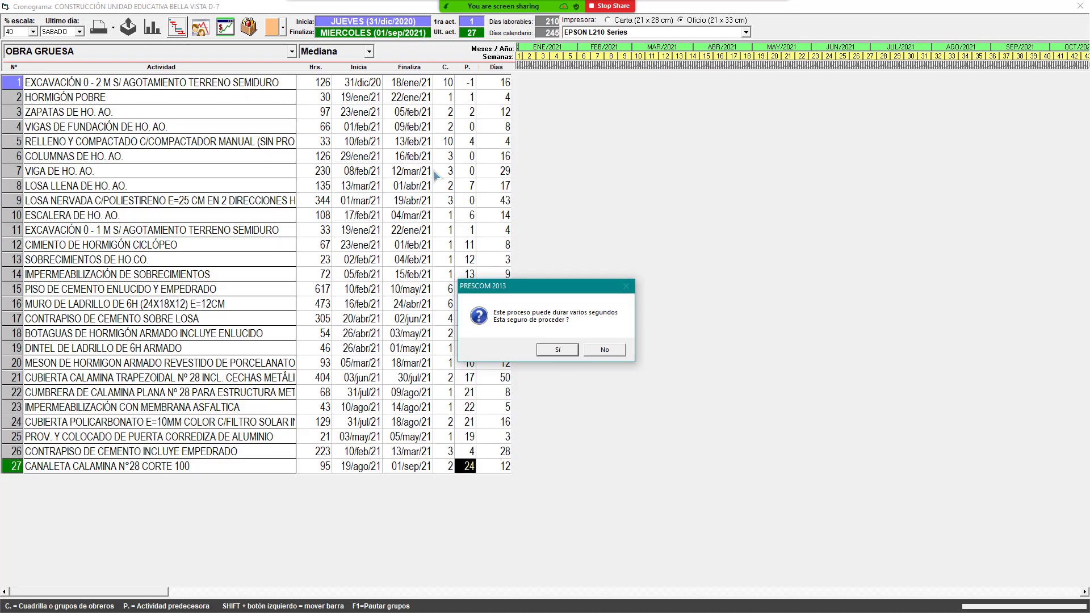
pyautogui.click(553, 354)
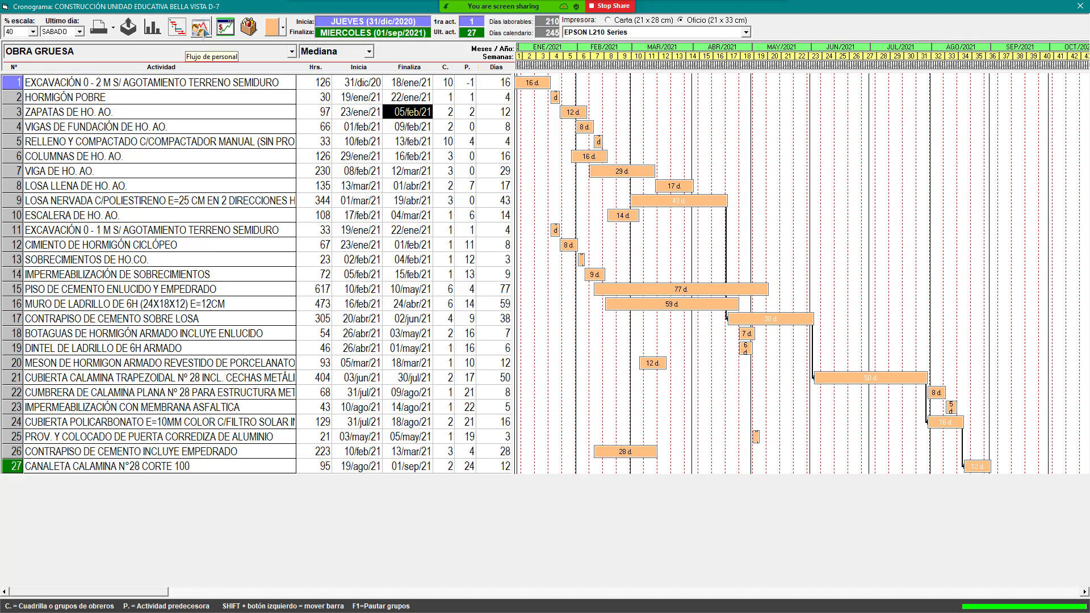
pyautogui.click(202, 30)
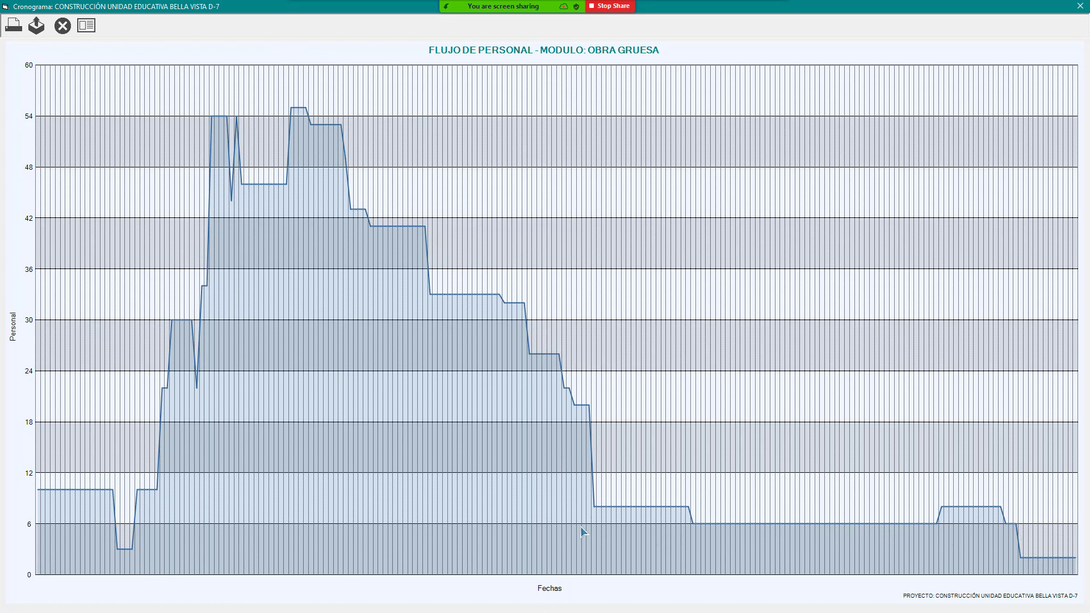
pyautogui.click(63, 29)
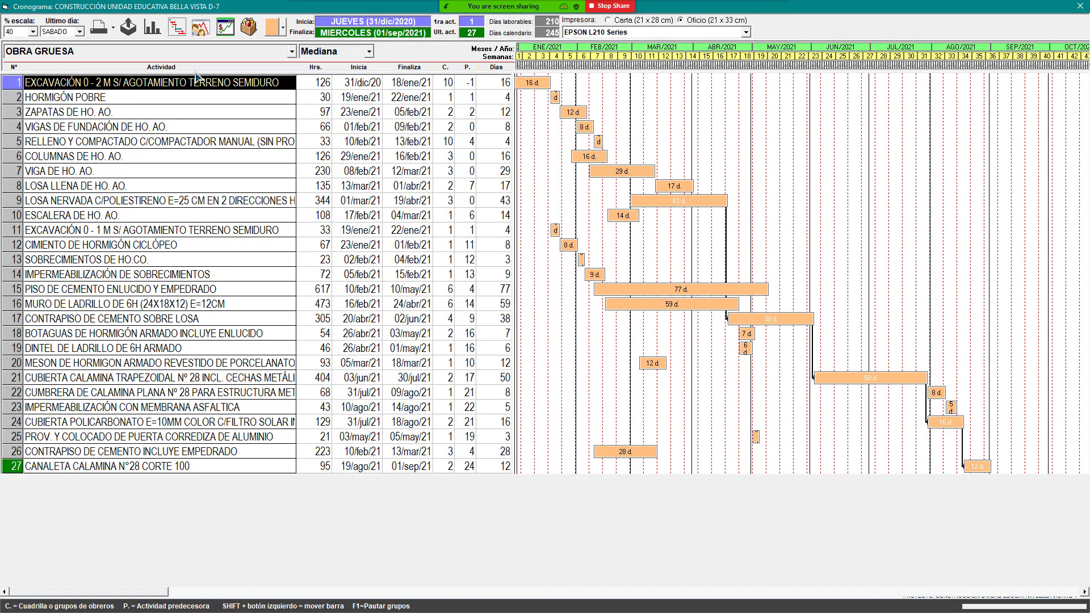
# Examine the Flujo de inversiones graph of OBRA GRUESA for MATERIALES and for Costo del ítem.
pyautogui.click(230, 33)
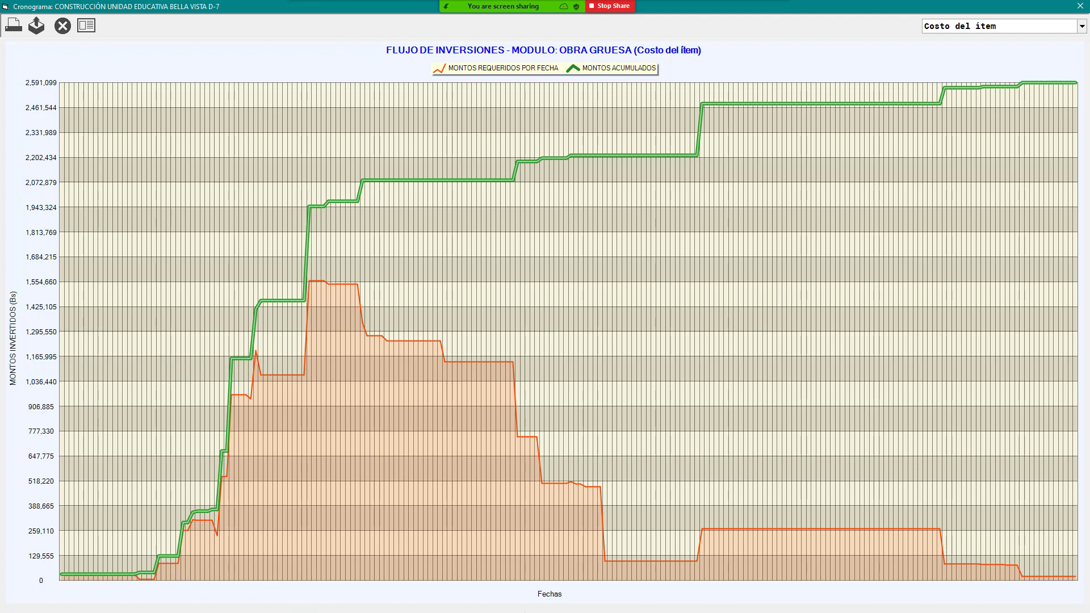
pyautogui.click(1081, 26)
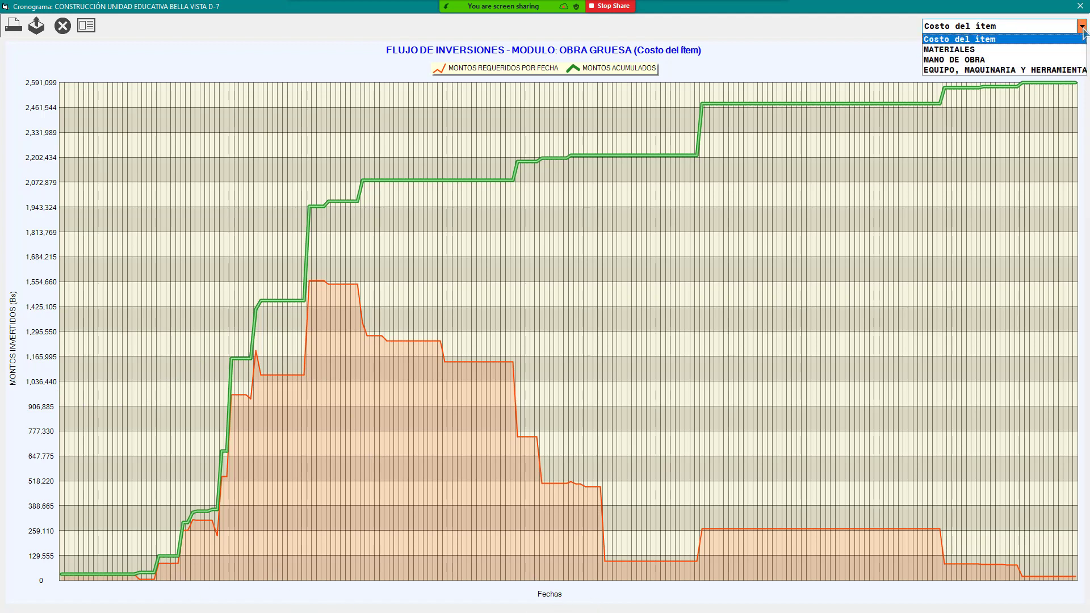
pyautogui.click(934, 51)
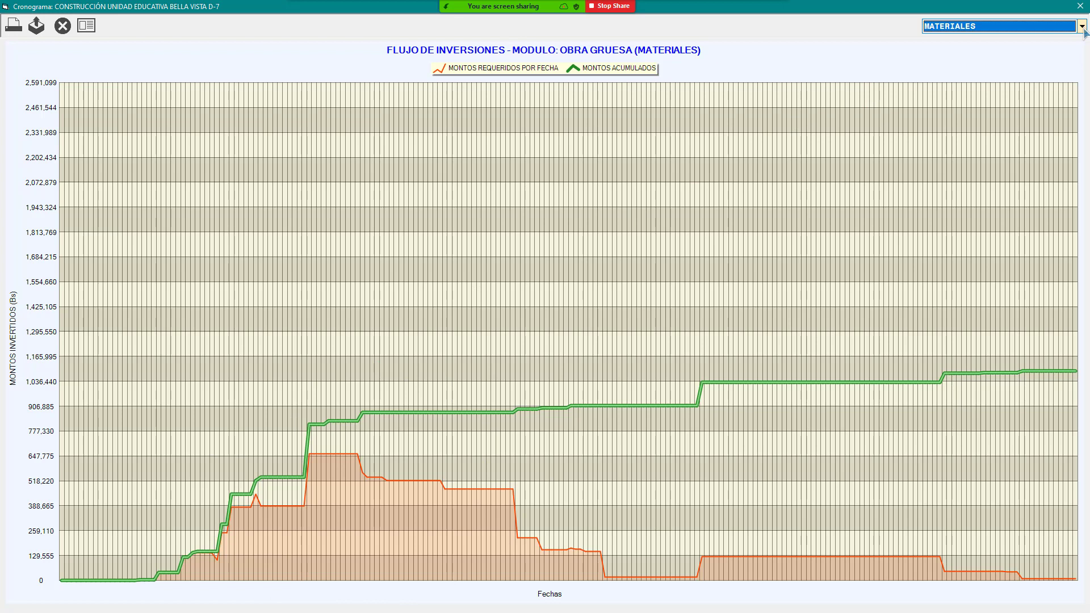
pyautogui.click(1082, 28)
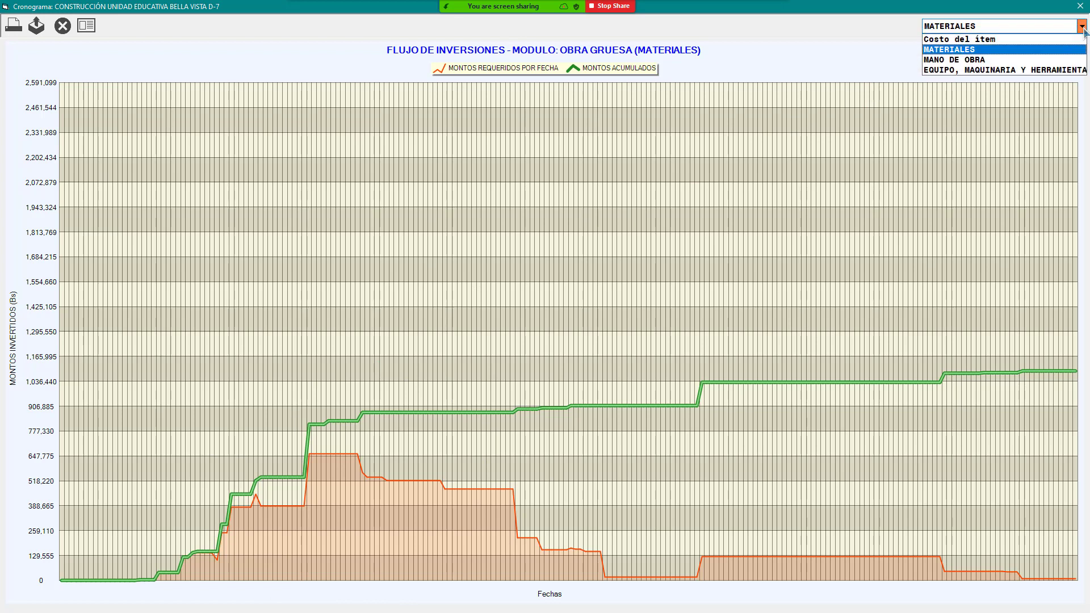
pyautogui.click(973, 39)
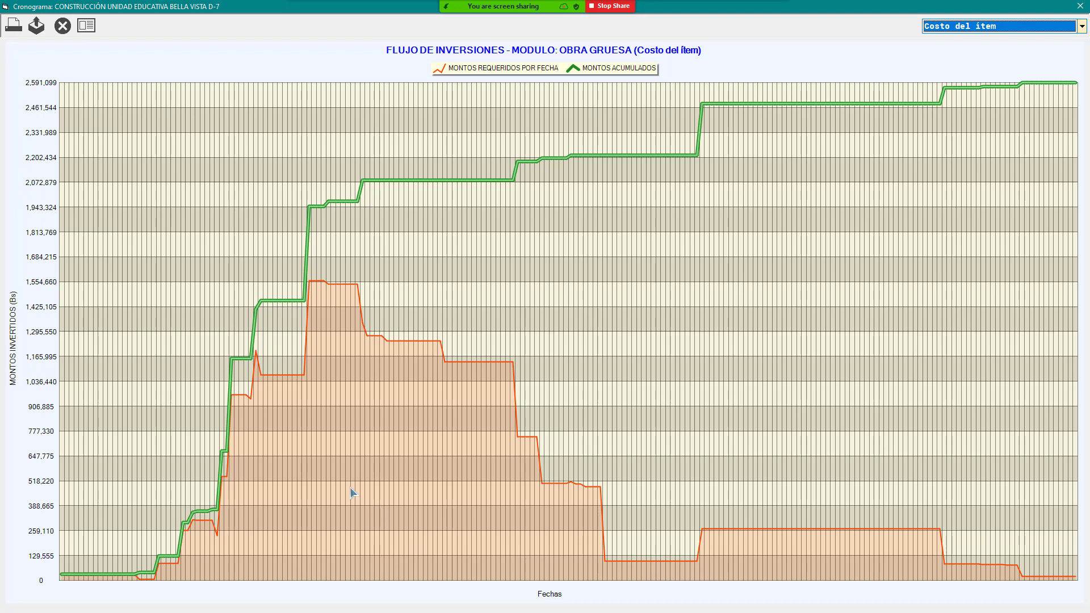
# Leave the investment flow graph and display the material requirement graph for Cemento Portland IP-30 in OBRA GRUESA.
pyautogui.click(62, 26)
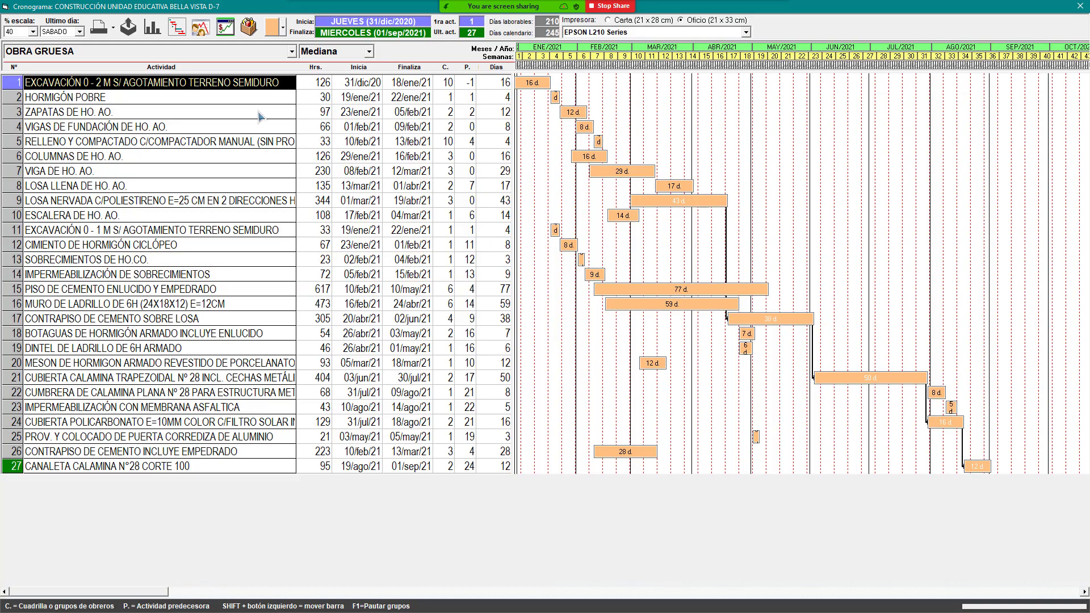
pyautogui.click(250, 27)
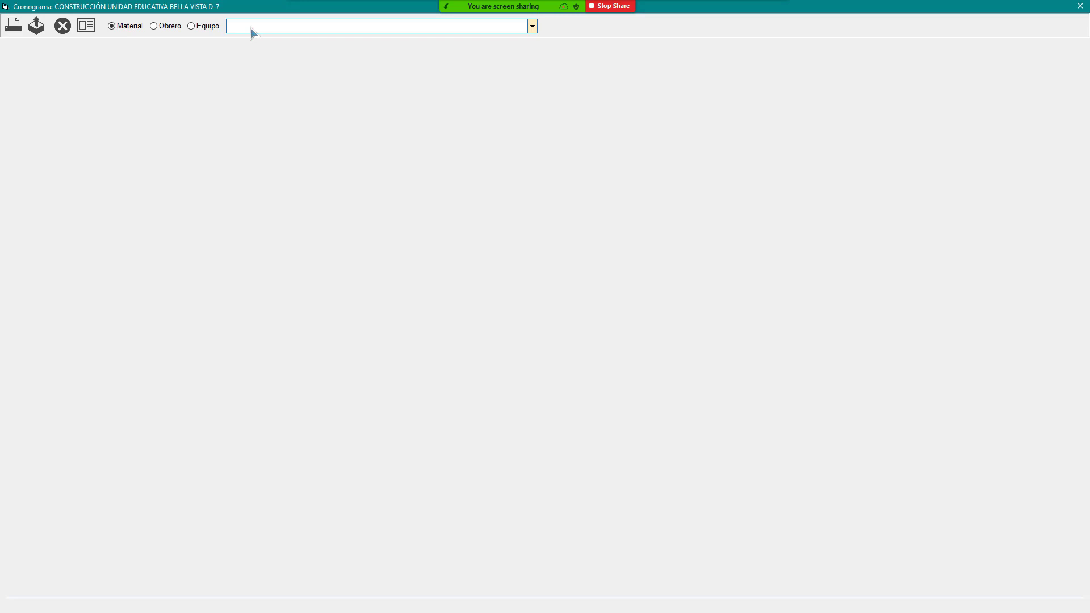
pyautogui.click(532, 26)
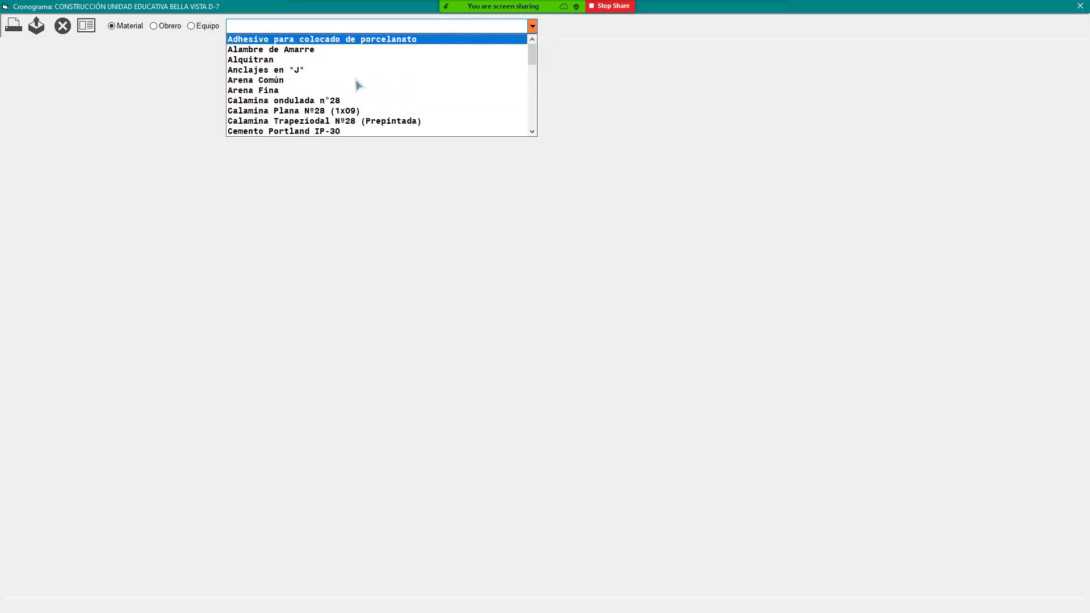
pyautogui.scroll(-1, 309, 84)
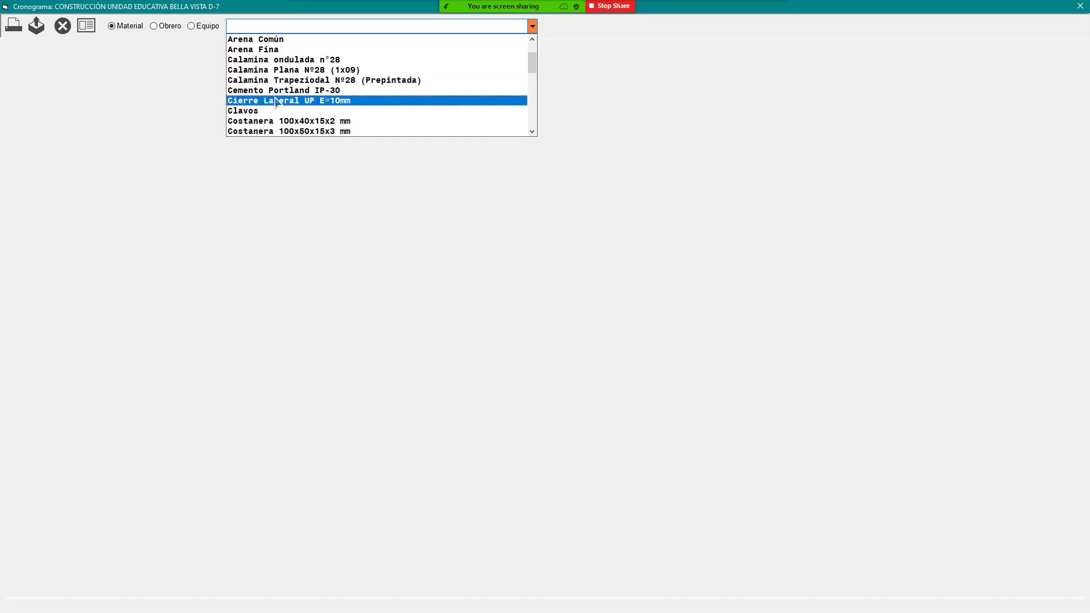
pyautogui.click(265, 91)
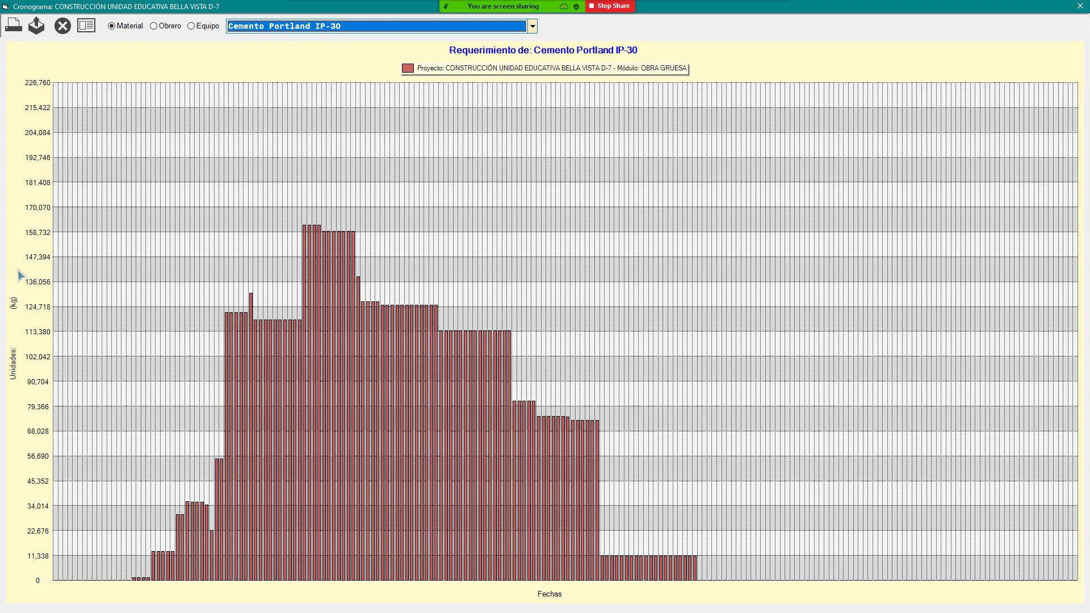
# Display the material requirement graph for Grava Común in the OBRA GRUESA module.
pyautogui.click(532, 31)
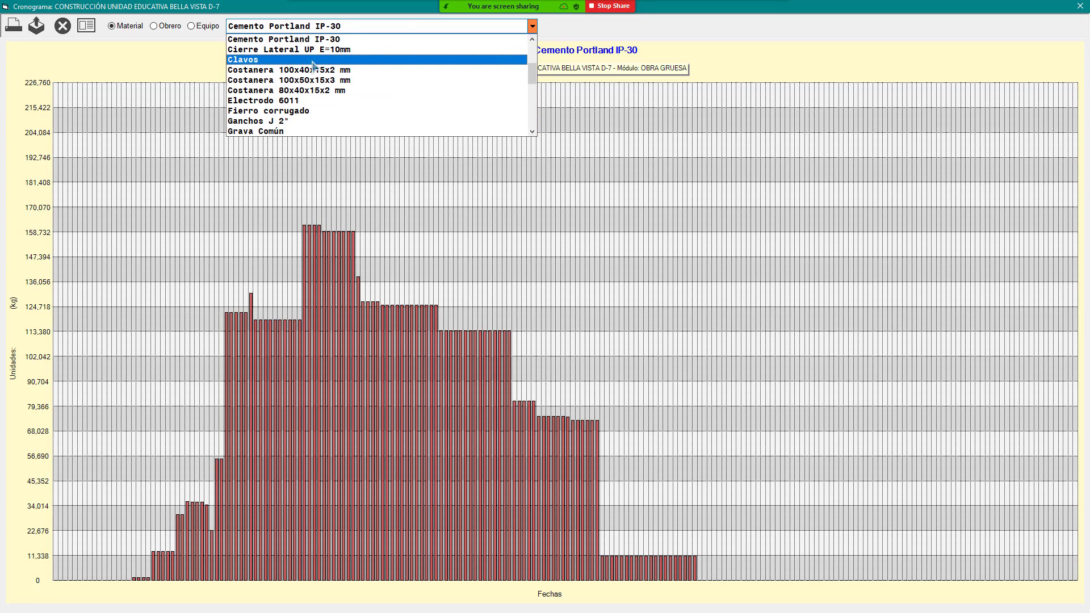
pyautogui.scroll(-3, 296, 74)
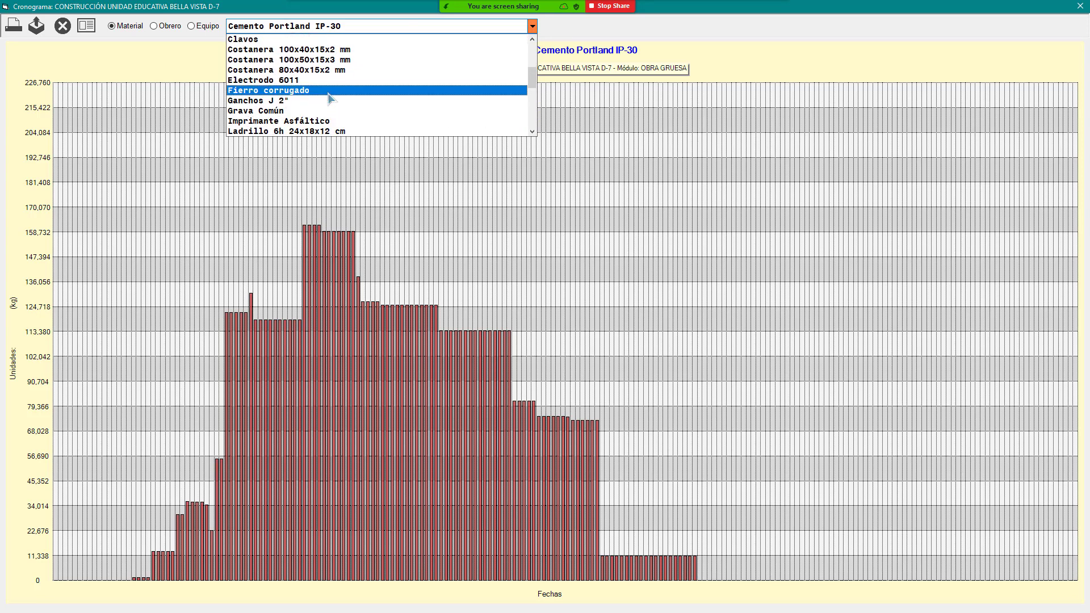
pyautogui.scroll(1, 296, 62)
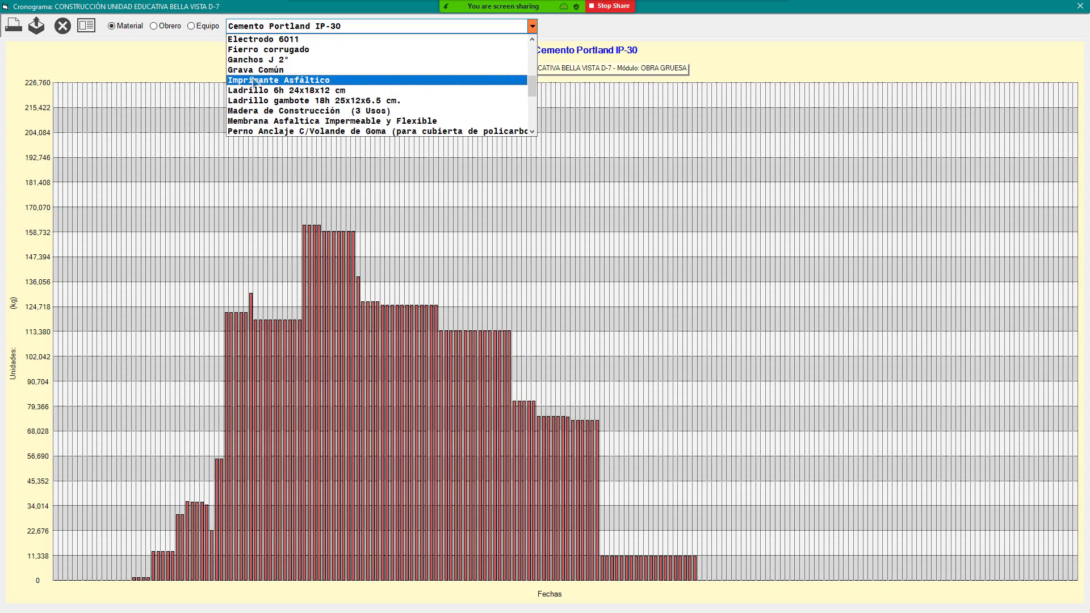
pyautogui.click(254, 71)
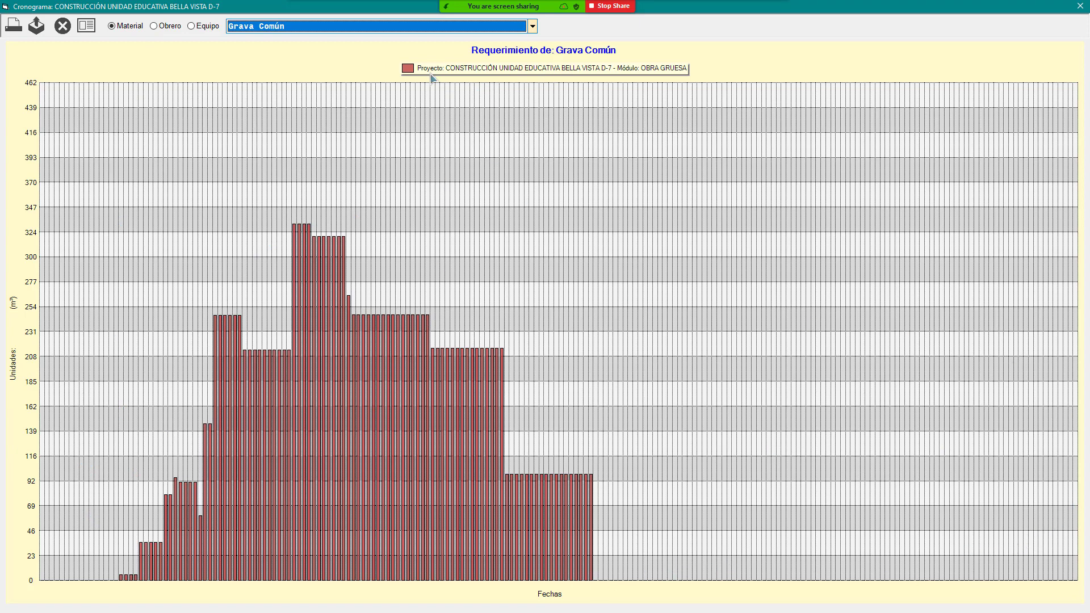
# Review the requirement graph for Poliestireno Caseton 40x20x20, and close the graph and the schedule to return to the project's item list.
pyautogui.click(532, 26)
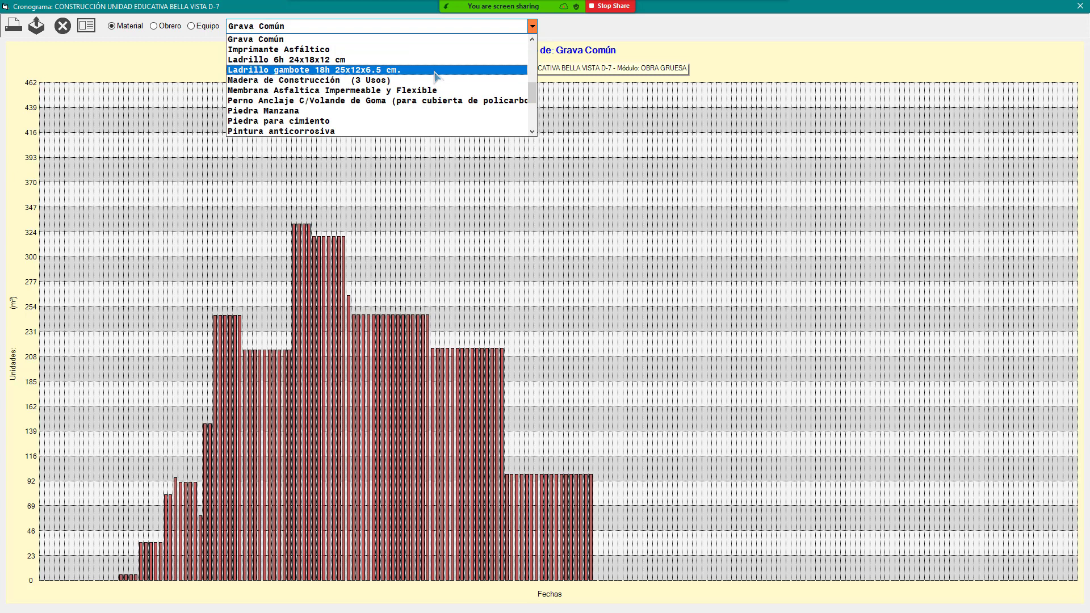
pyautogui.scroll(-3, 318, 93)
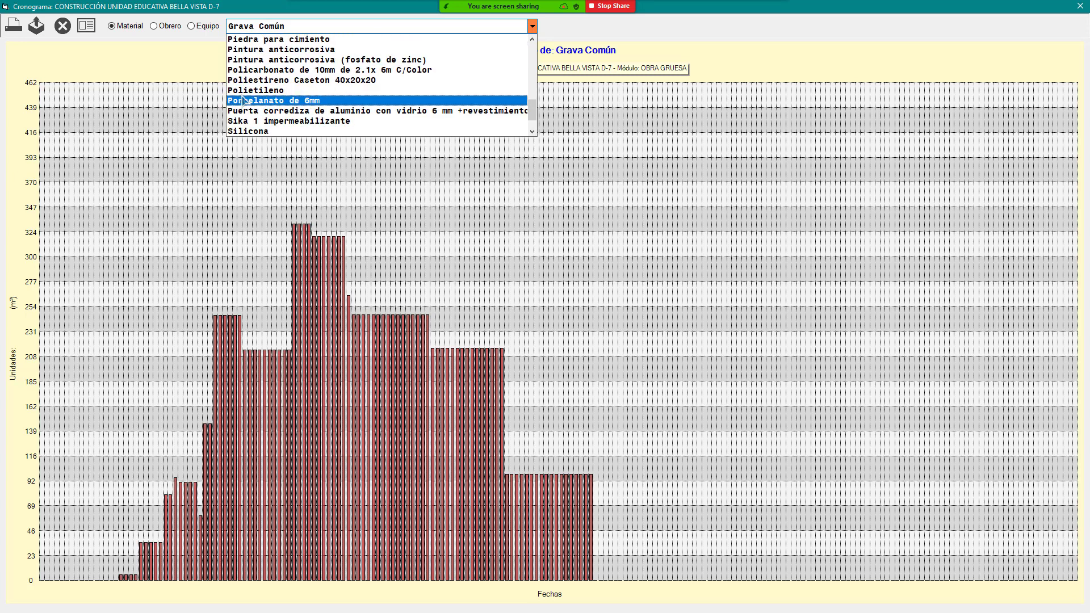
pyautogui.click(322, 81)
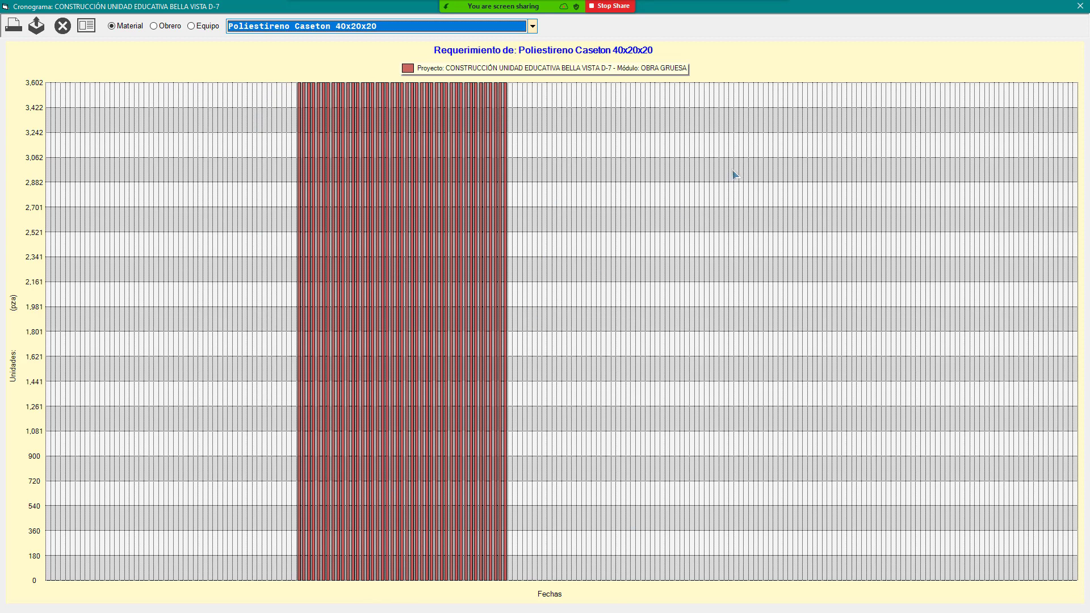
pyautogui.click(1080, 9)
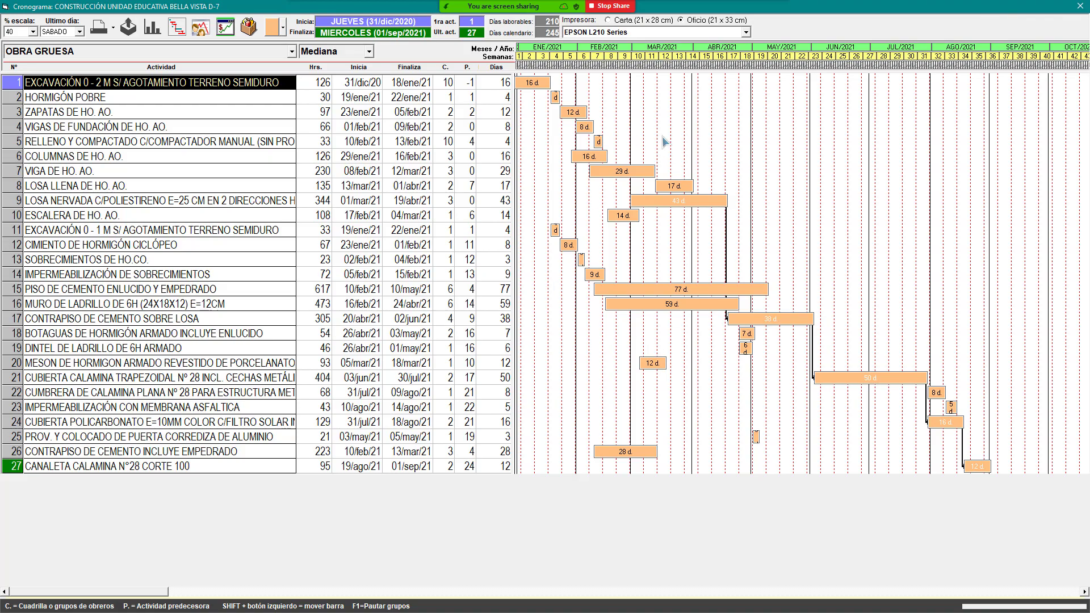
pyautogui.press('Escape')
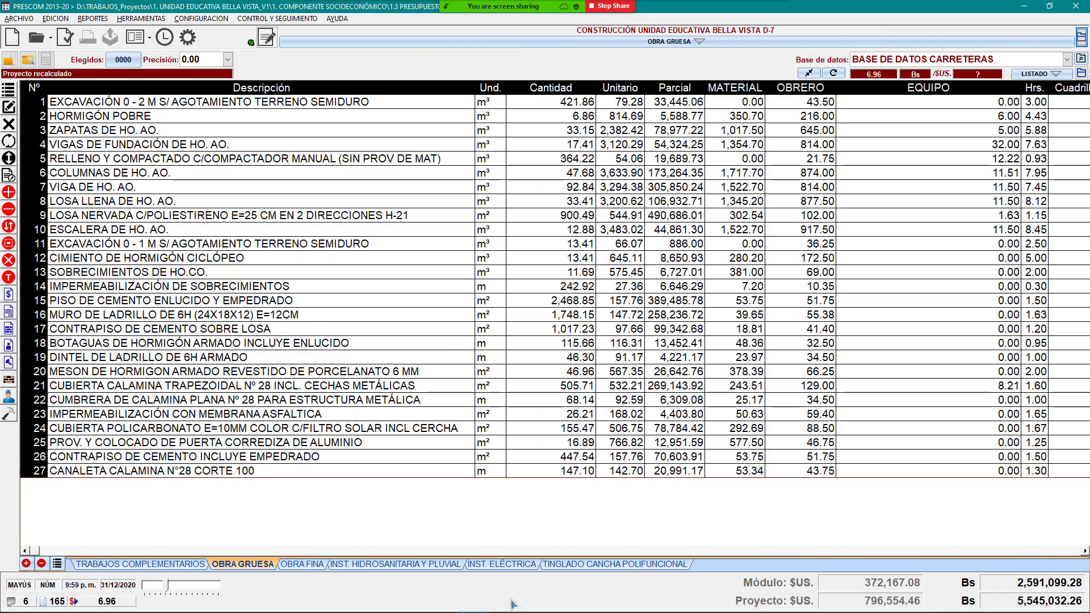